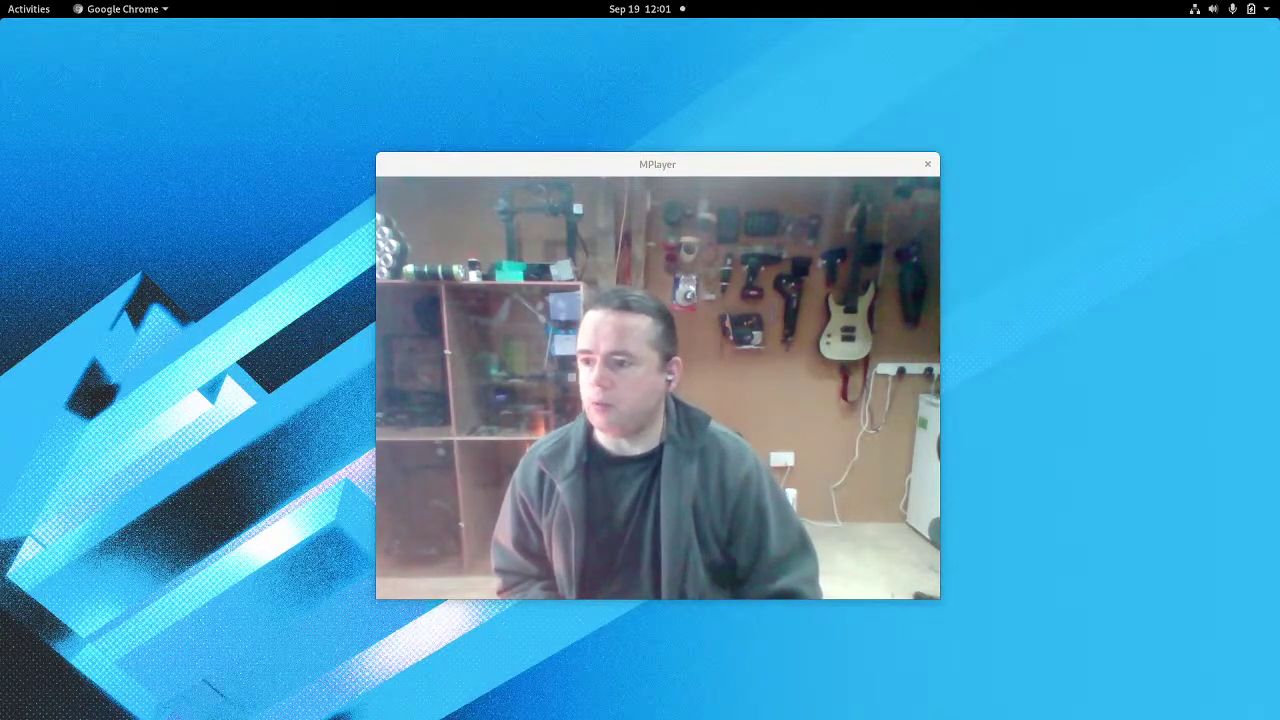
Step: Bring the browser window with the YouTube live stream onto the desktop and arrange it side by side with the webcam window
left_click_drag(0, 90, 755, 42)
left_click_drag(763, 163, 1079, 57)
scroll(531, 460, "down", 1)
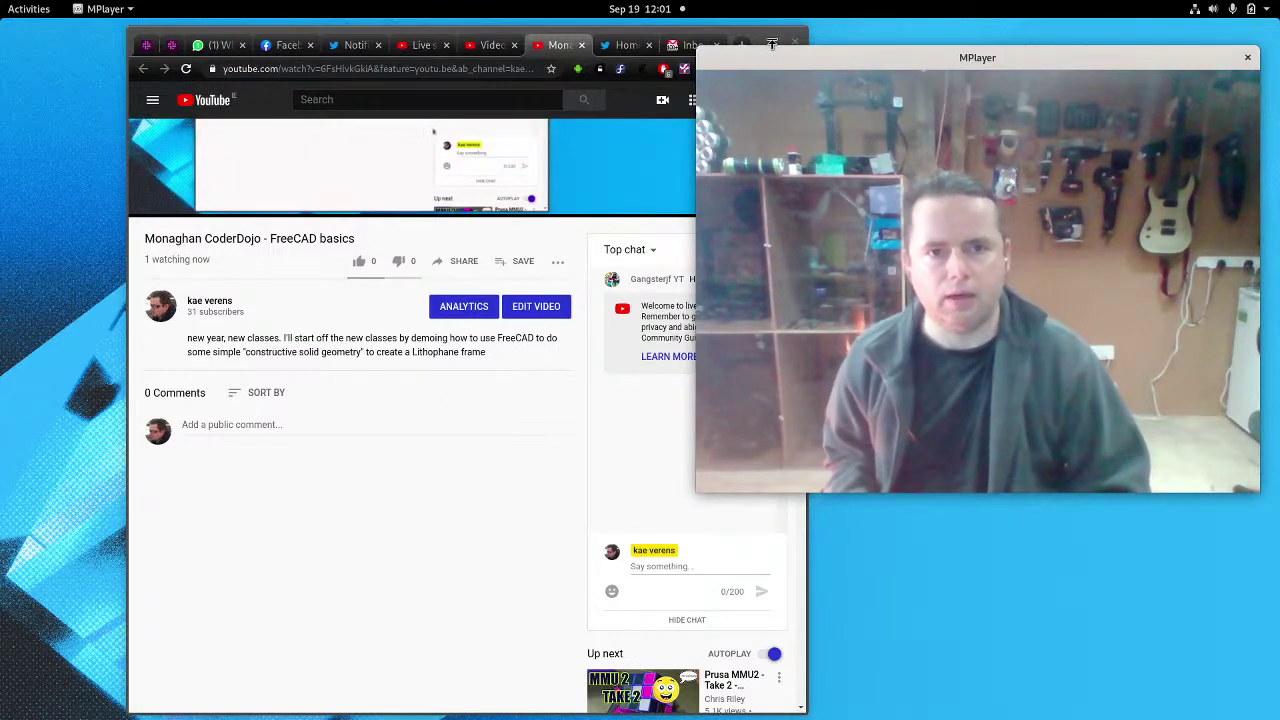
left_click_drag(772, 44, 665, 31)
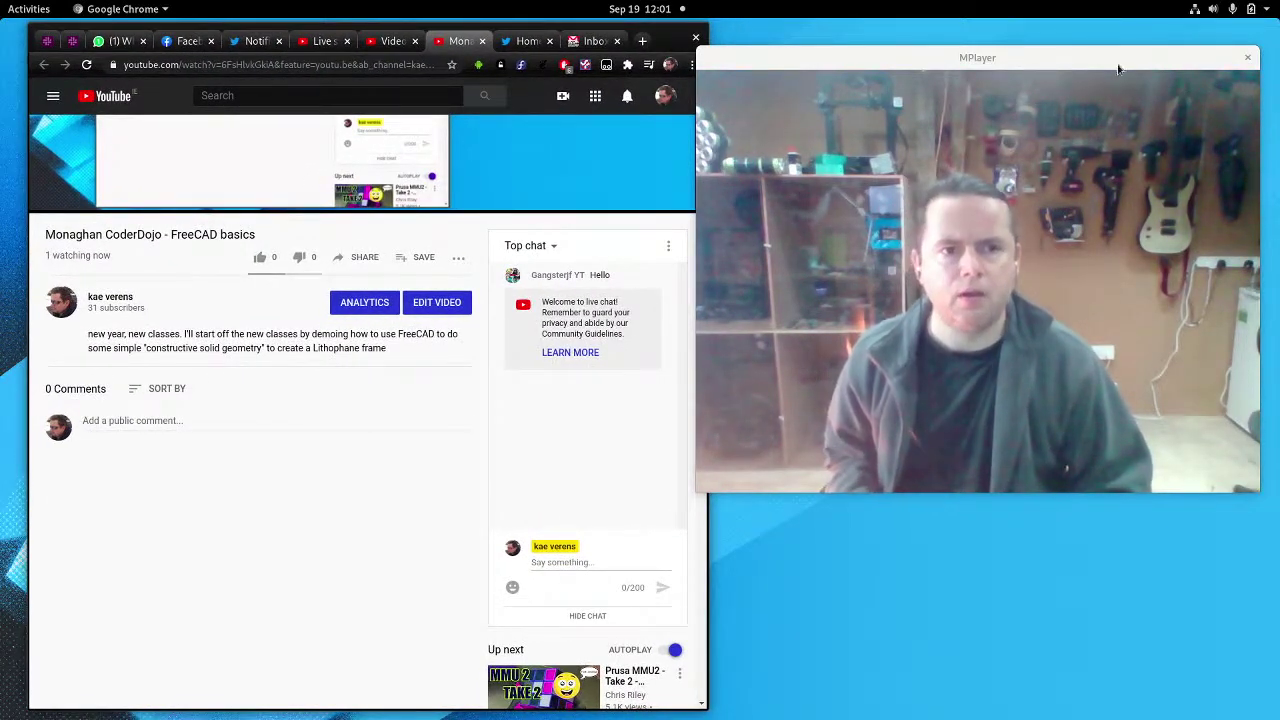
mouse_move(1119, 69)
left_mouse_down()
mouse_move(1080, 60)
mouse_move(1096, 35)
mouse_move(1118, 45)
left_mouse_up()
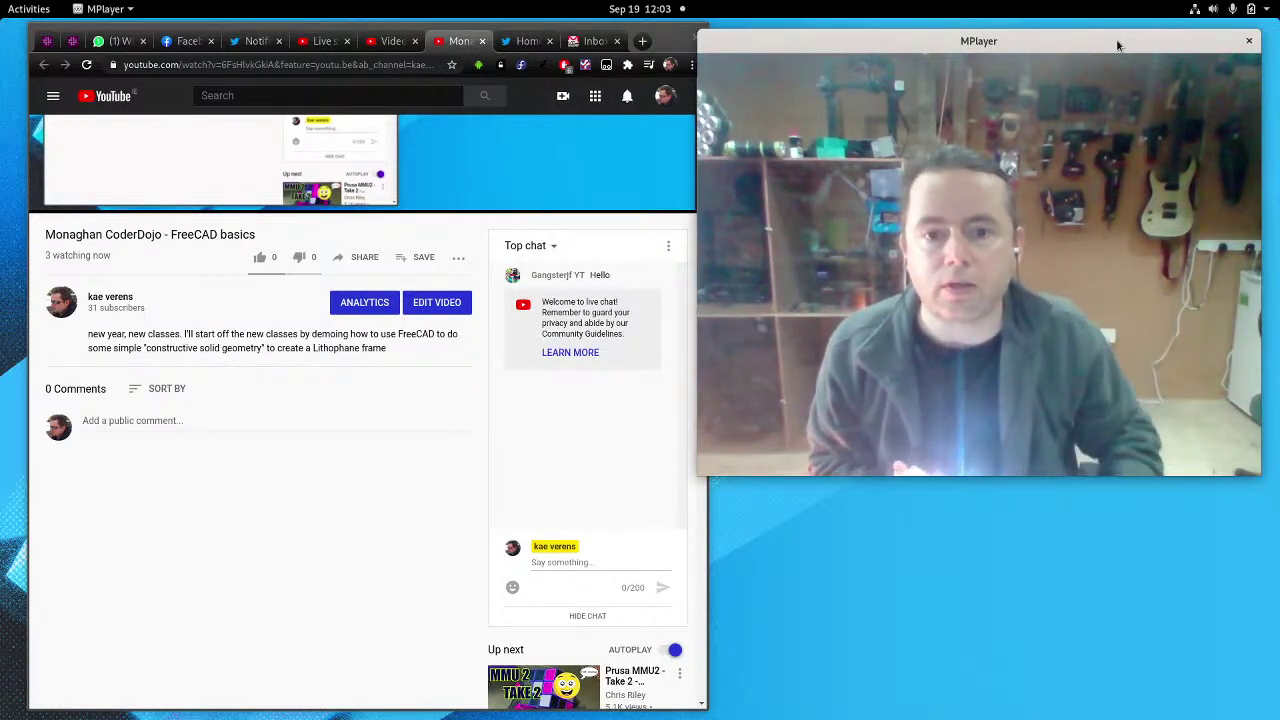
scroll(351, 546, "up", 1)
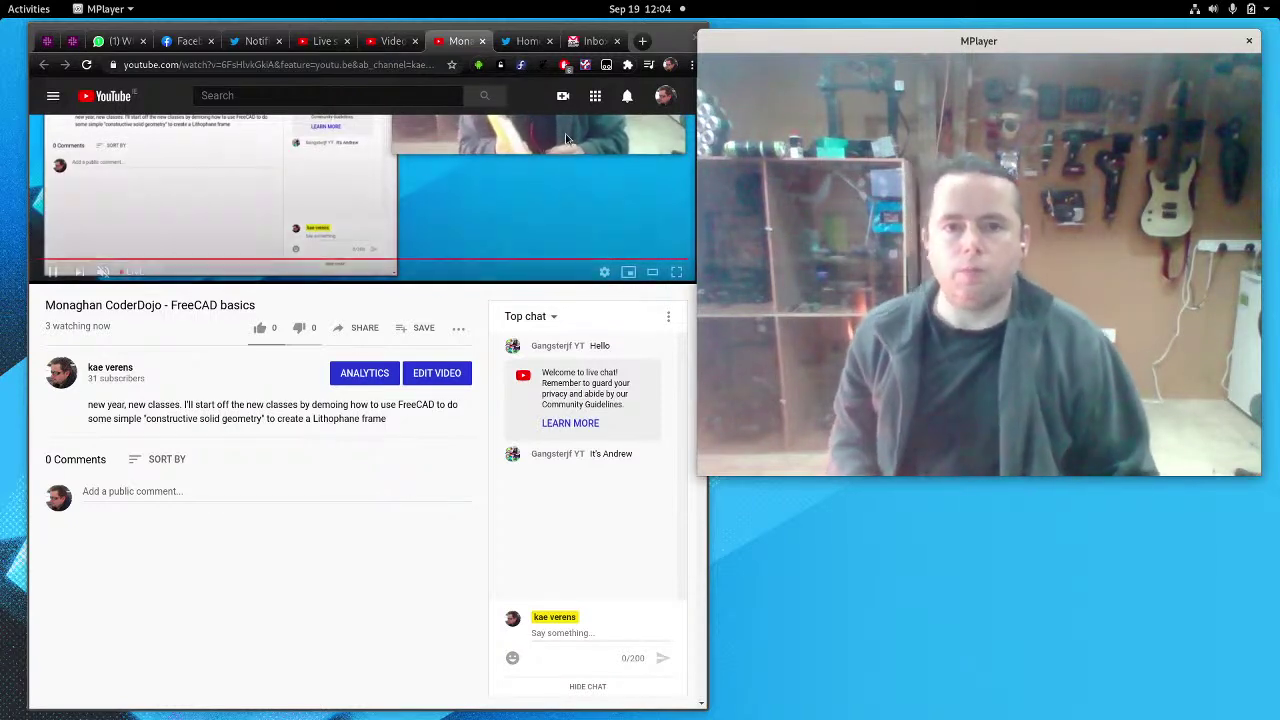
Step: Move the browser window off the desktop and reposition the webcam window in the desktop's upper corner
left_click_drag(669, 42, 0, 42)
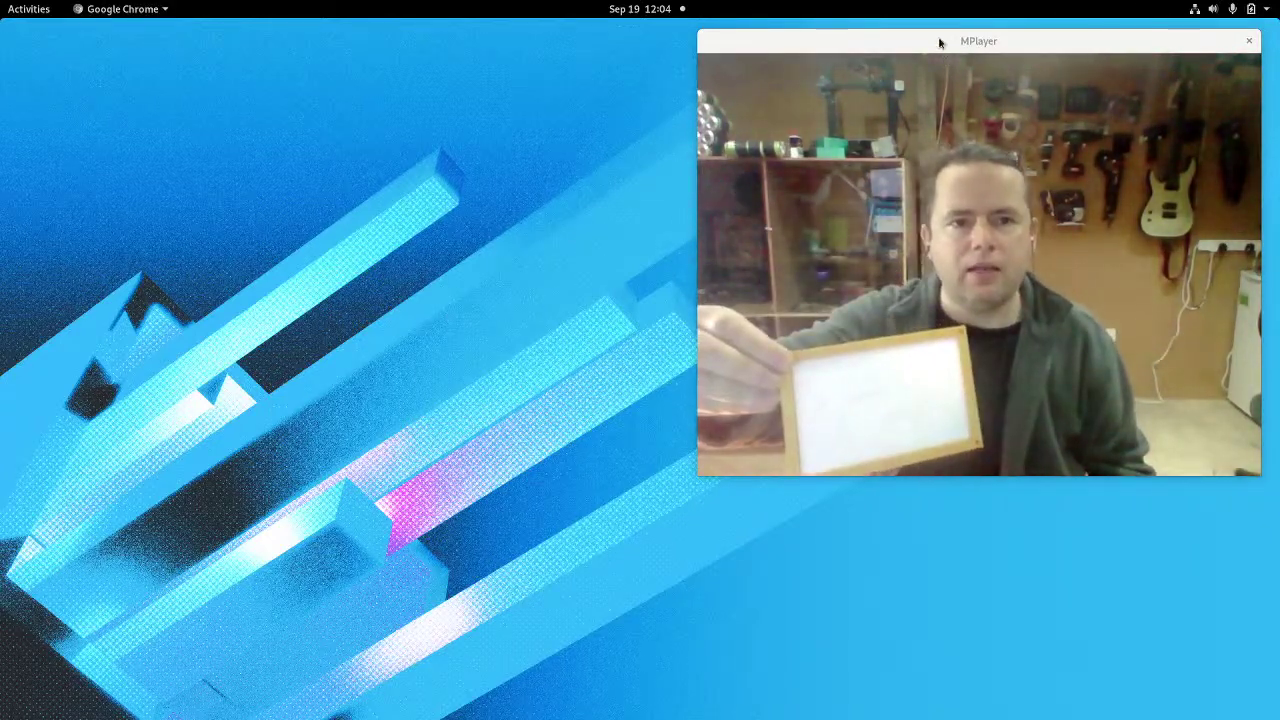
left_click_drag(939, 42, 543, 124)
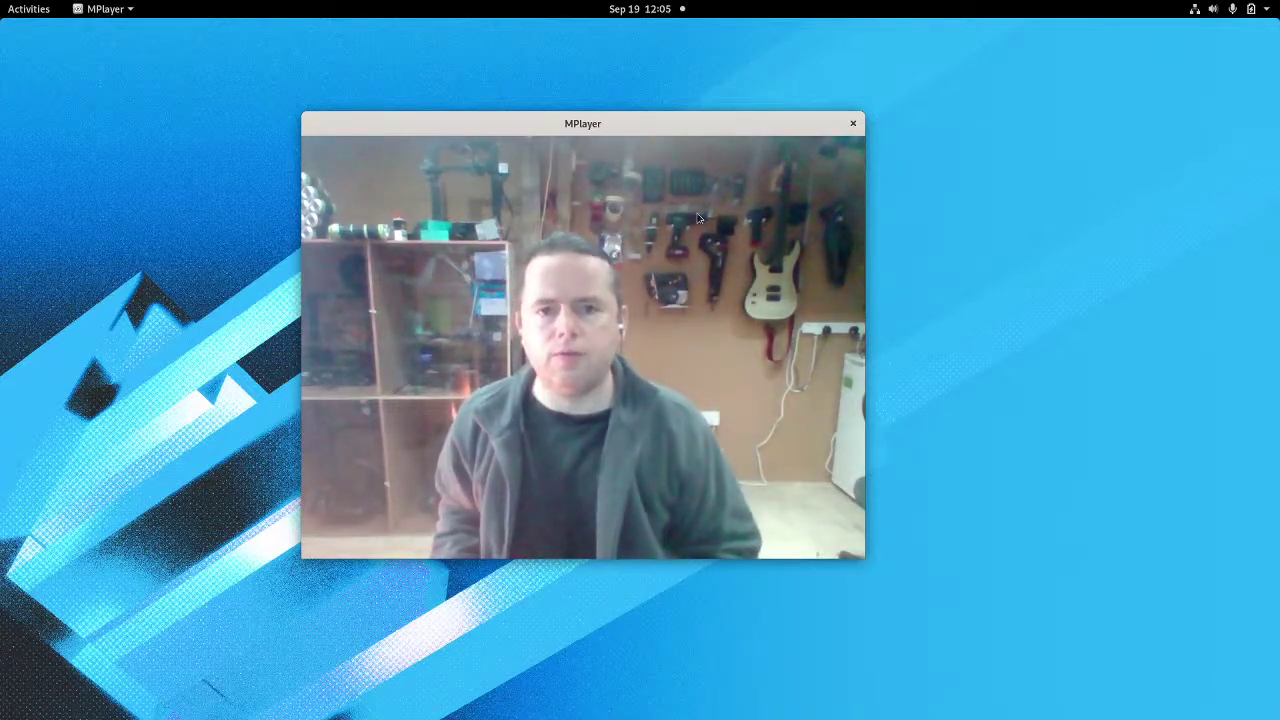
left_click_drag(703, 134, 937, 109)
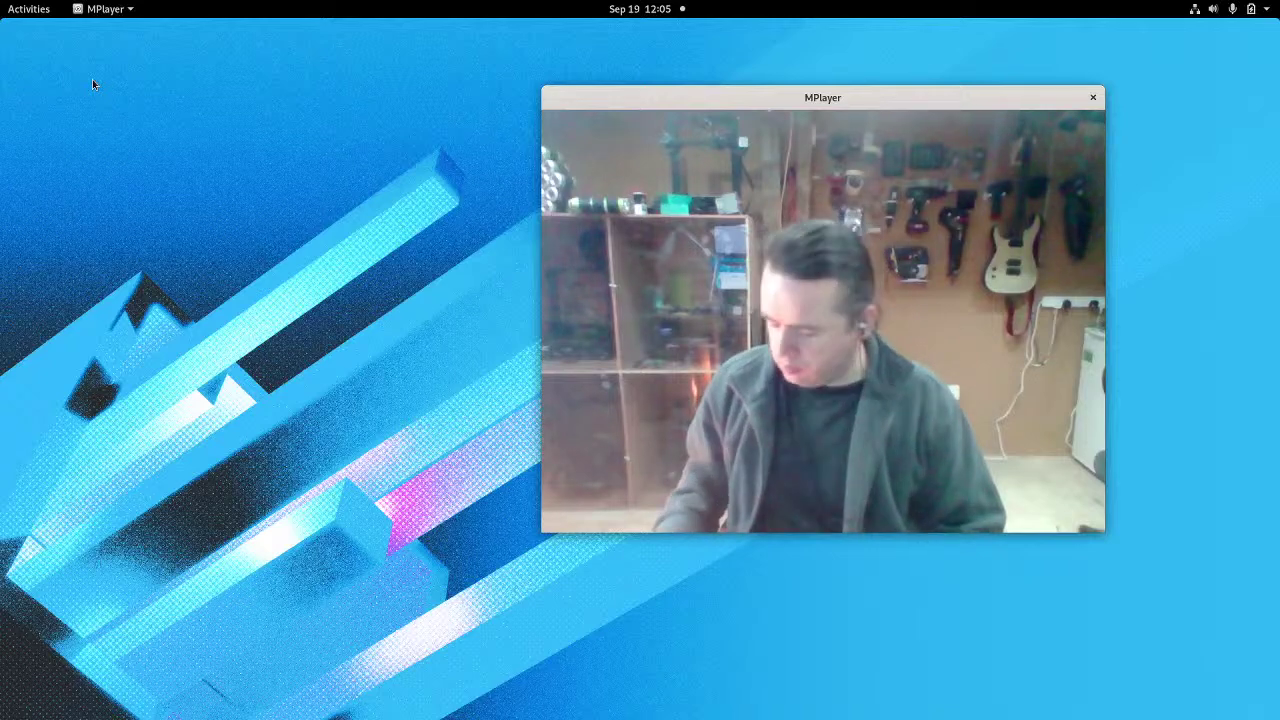
key("super")
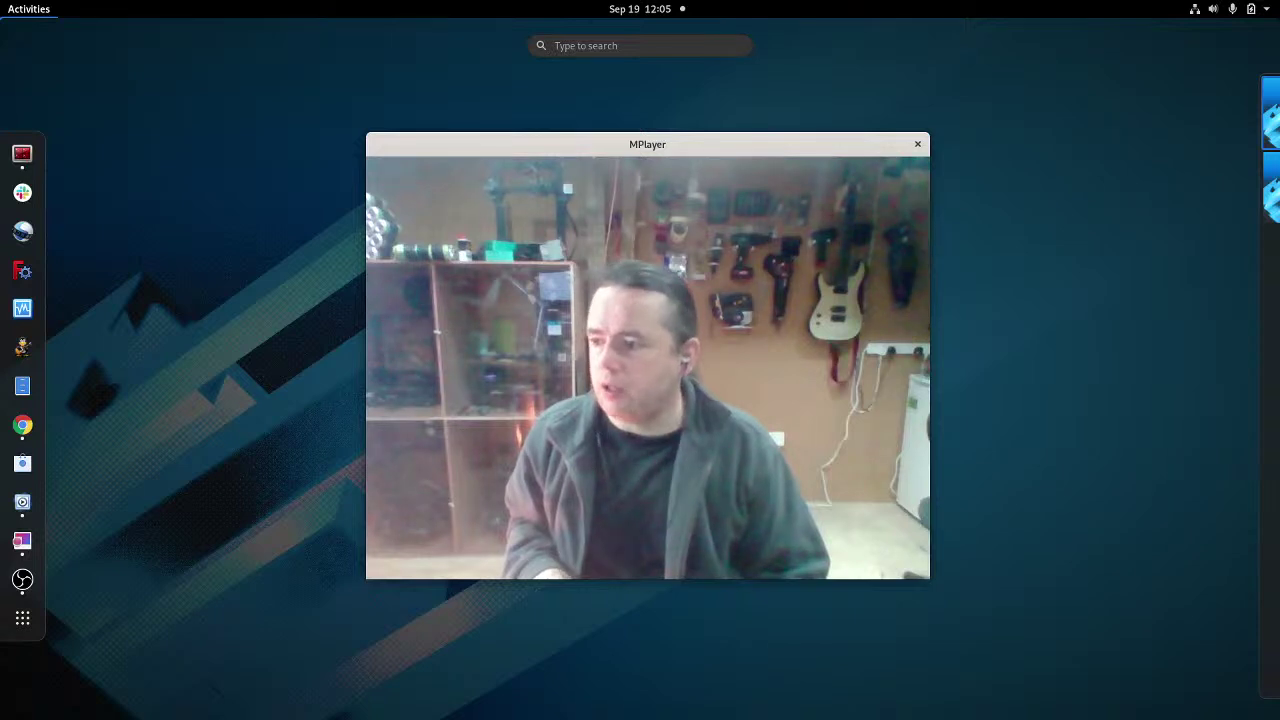
key("super")
left_click_drag(857, 94, 1011, 42)
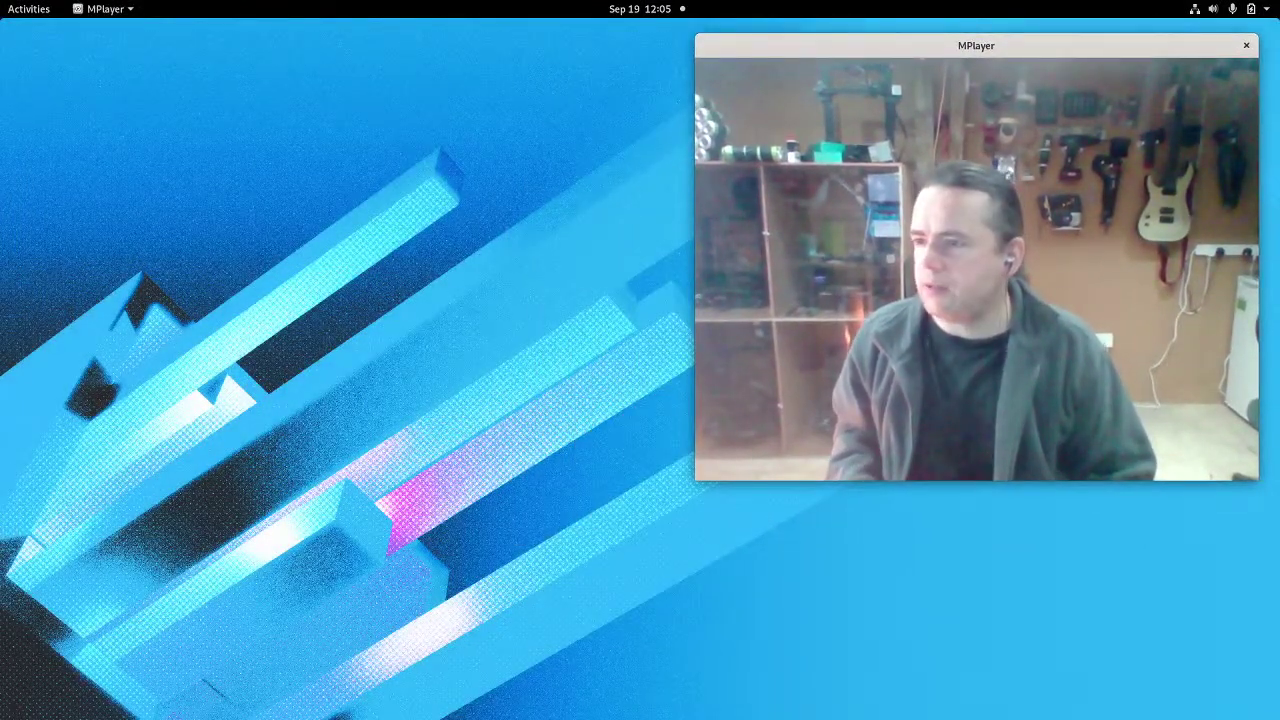
Step: Switch to Chrome, search the web for "freecad" and open the download page on the official FreeCAD site
key("alt+Tab")
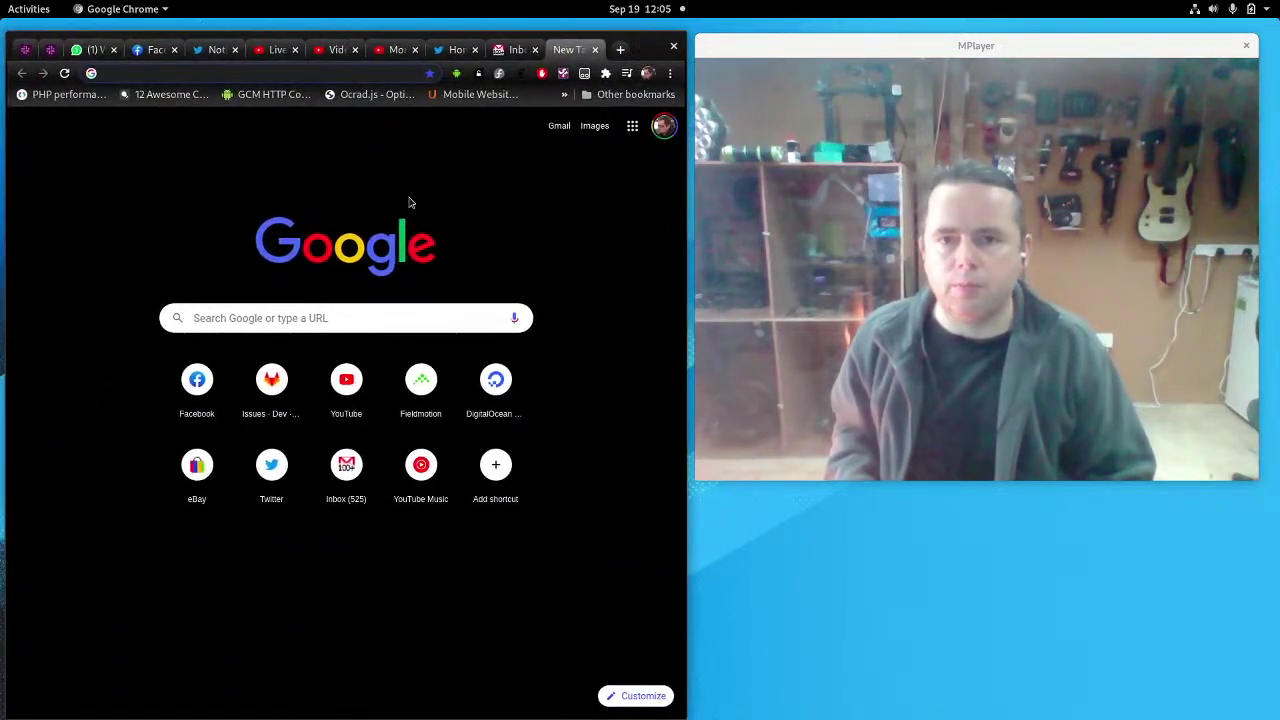
type("freecad")
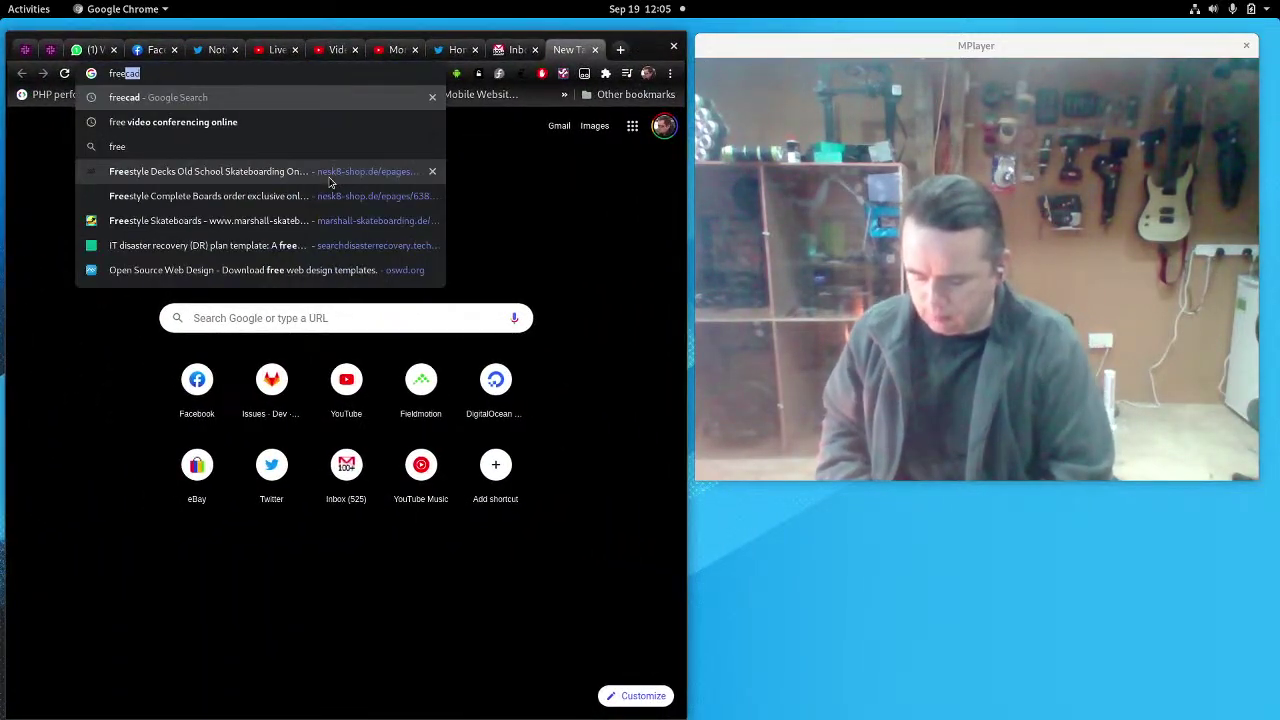
key("Return")
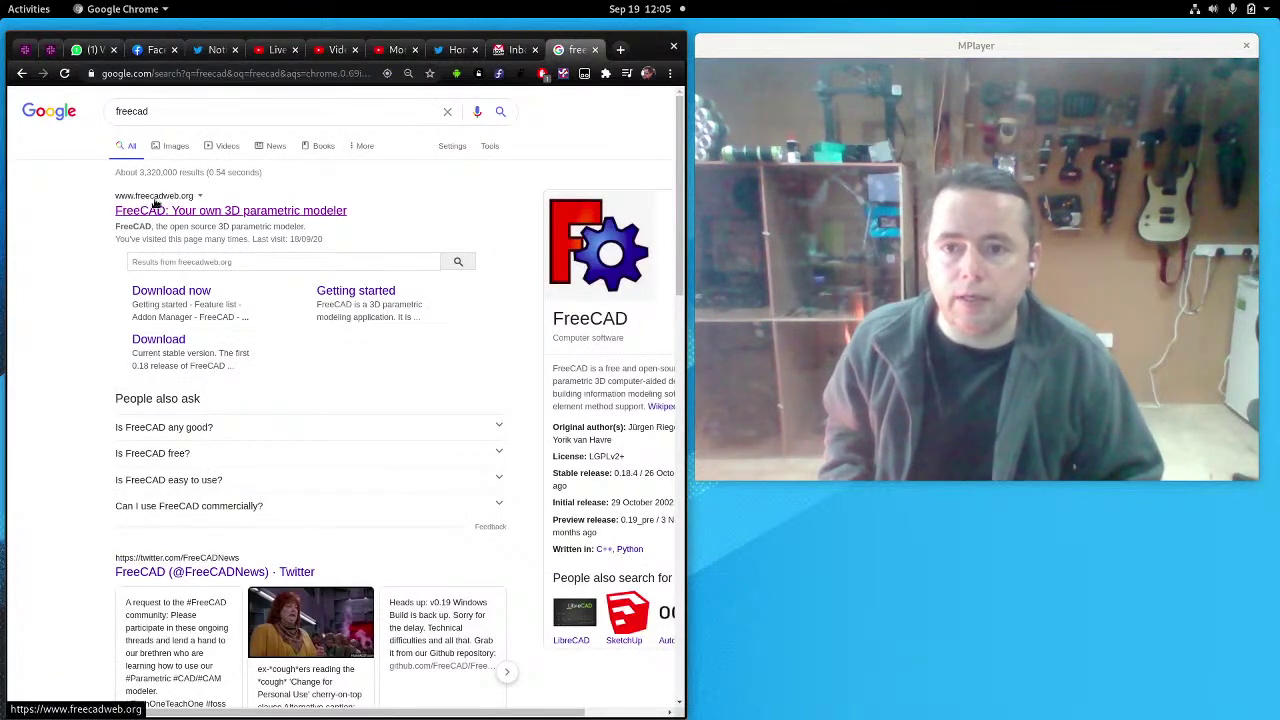
left_click(242, 214)
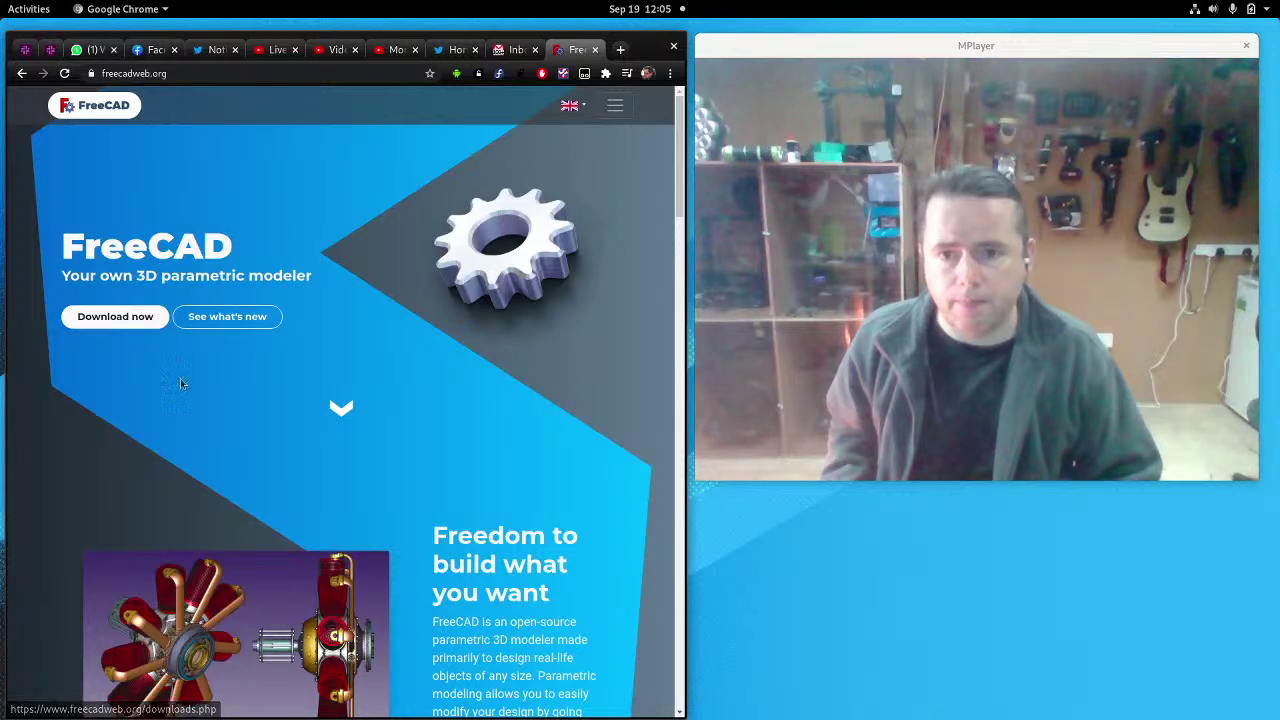
left_click(104, 317)
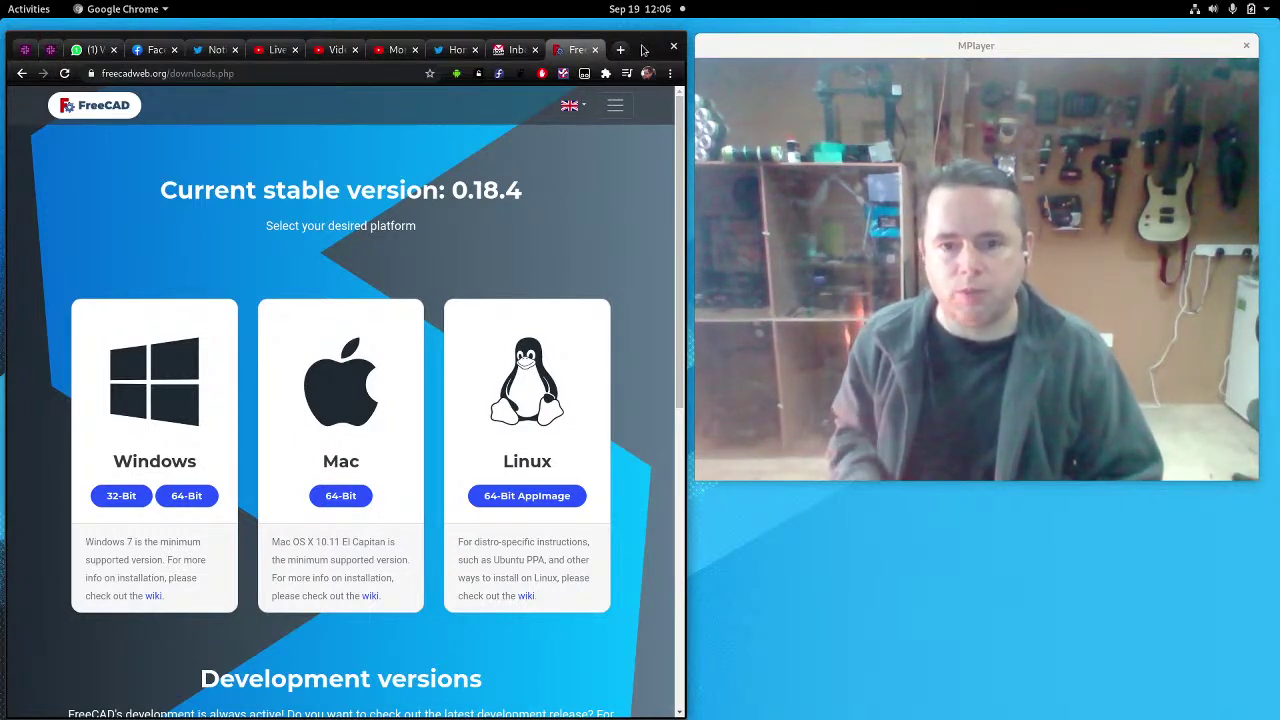
Step: Check the live stream page, clear the browser window off the desktop and launch FreeCAD
left_click(396, 50)
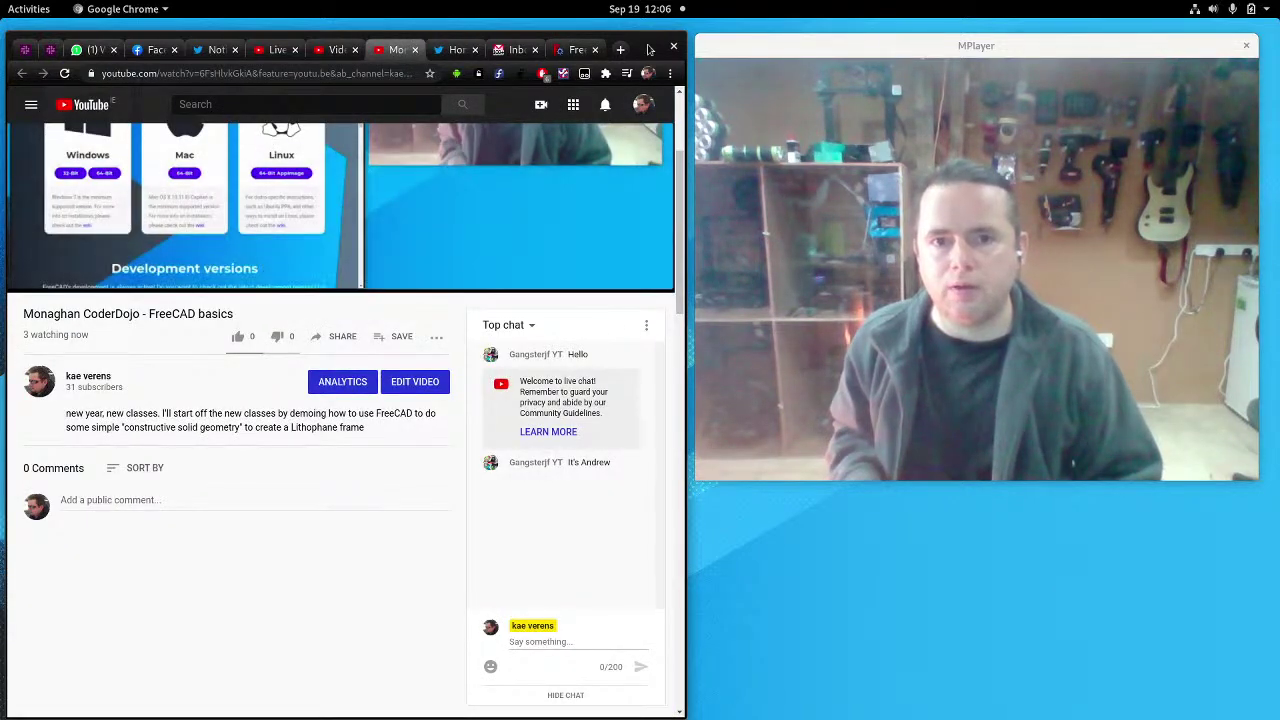
left_click_drag(648, 48, 0, 120)
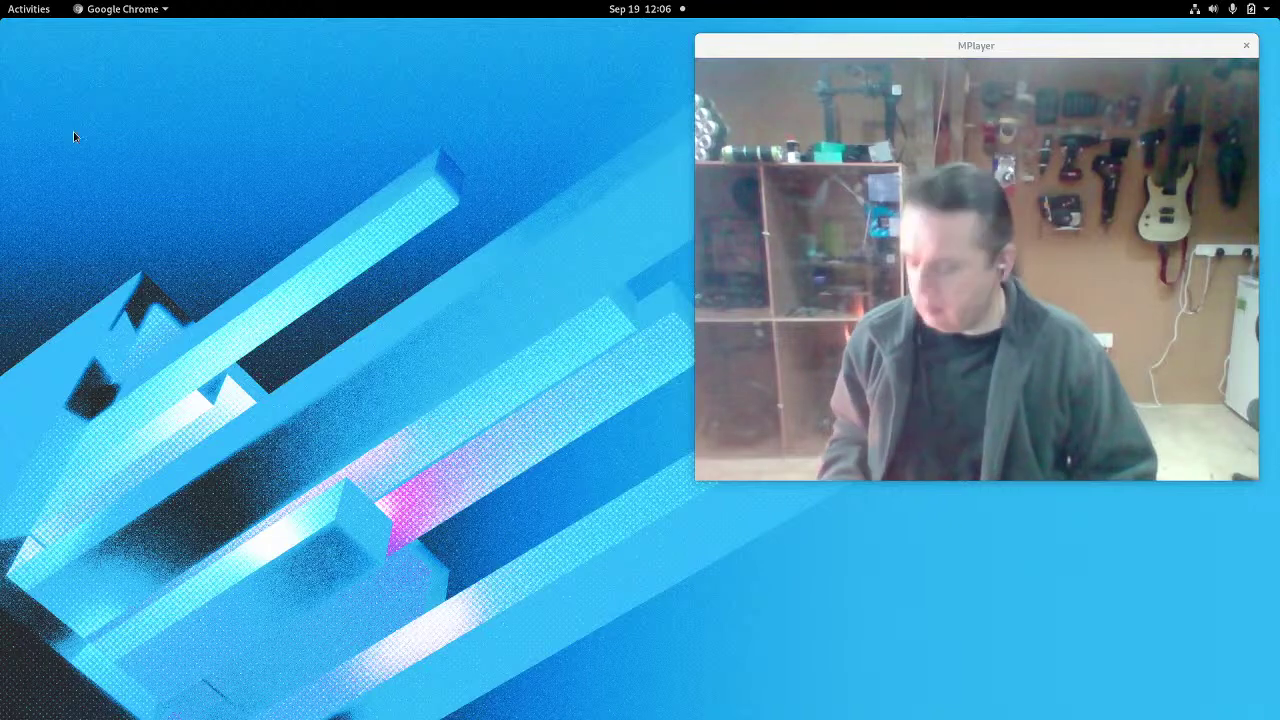
key("super")
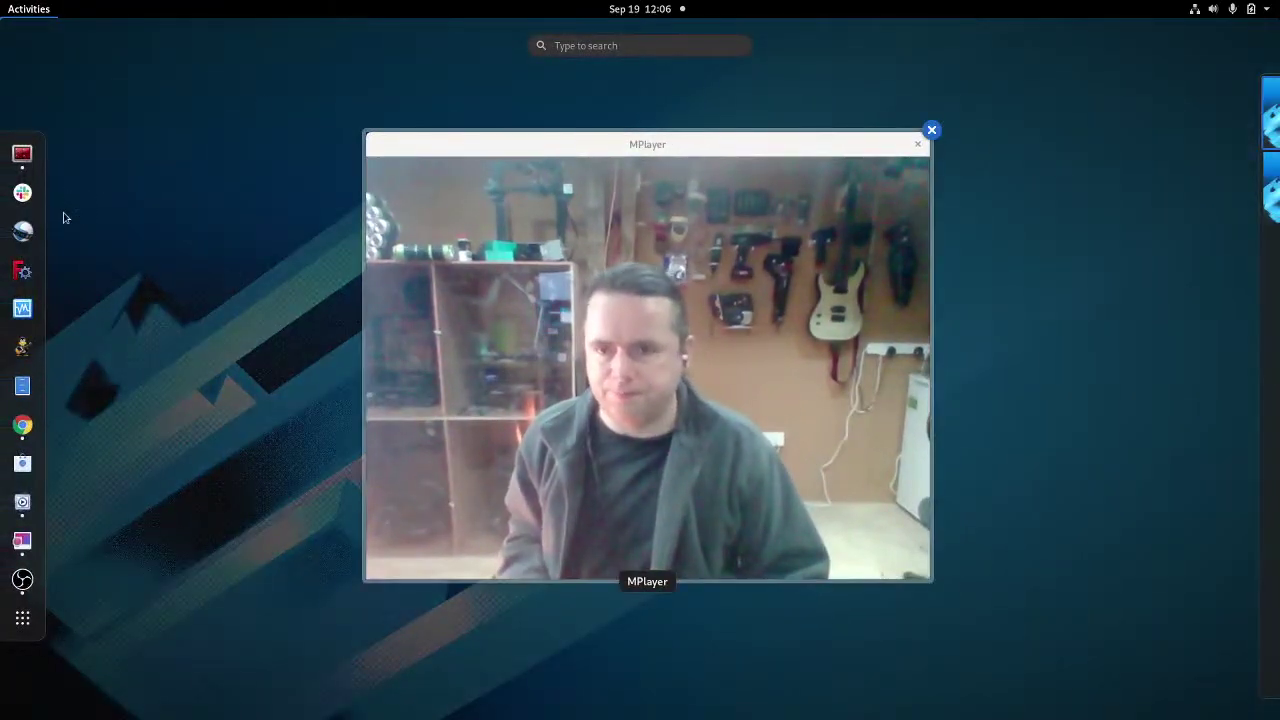
left_click(22, 271)
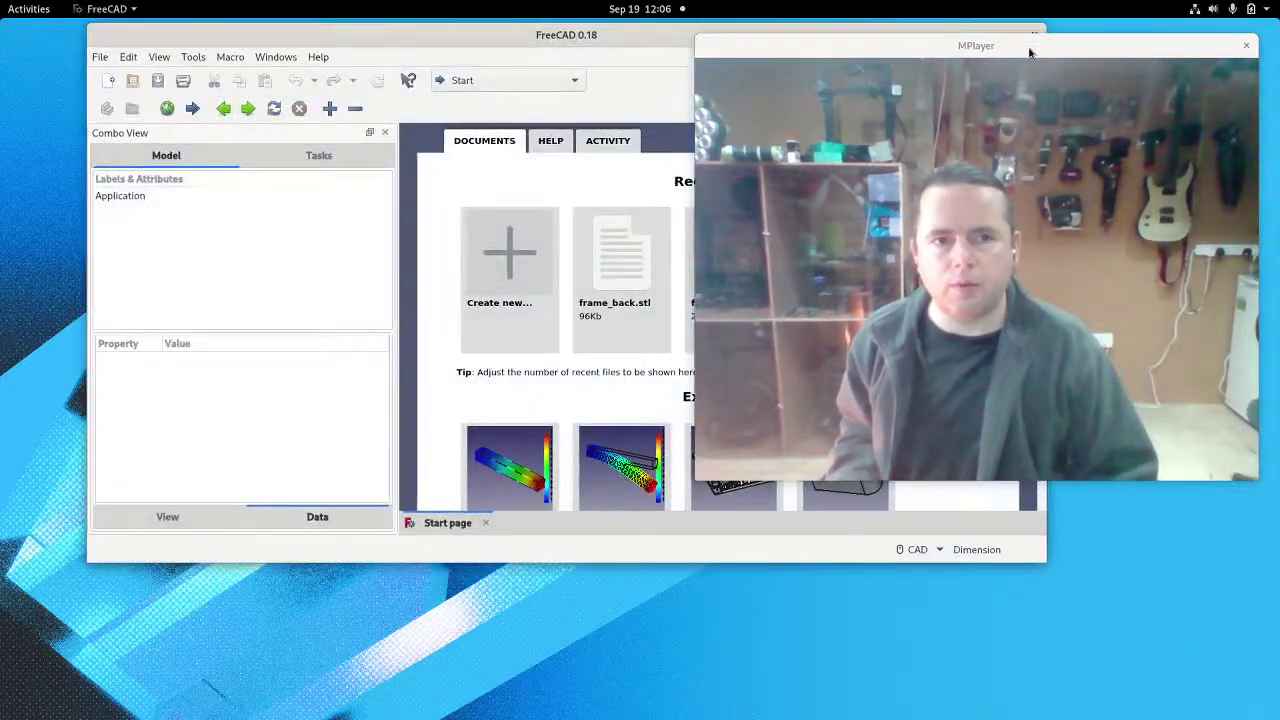
Step: Move and shrink the webcam window so it covers less of FreeCAD, and maximize the FreeCAD window
left_click_drag(1030, 52, 1050, 40)
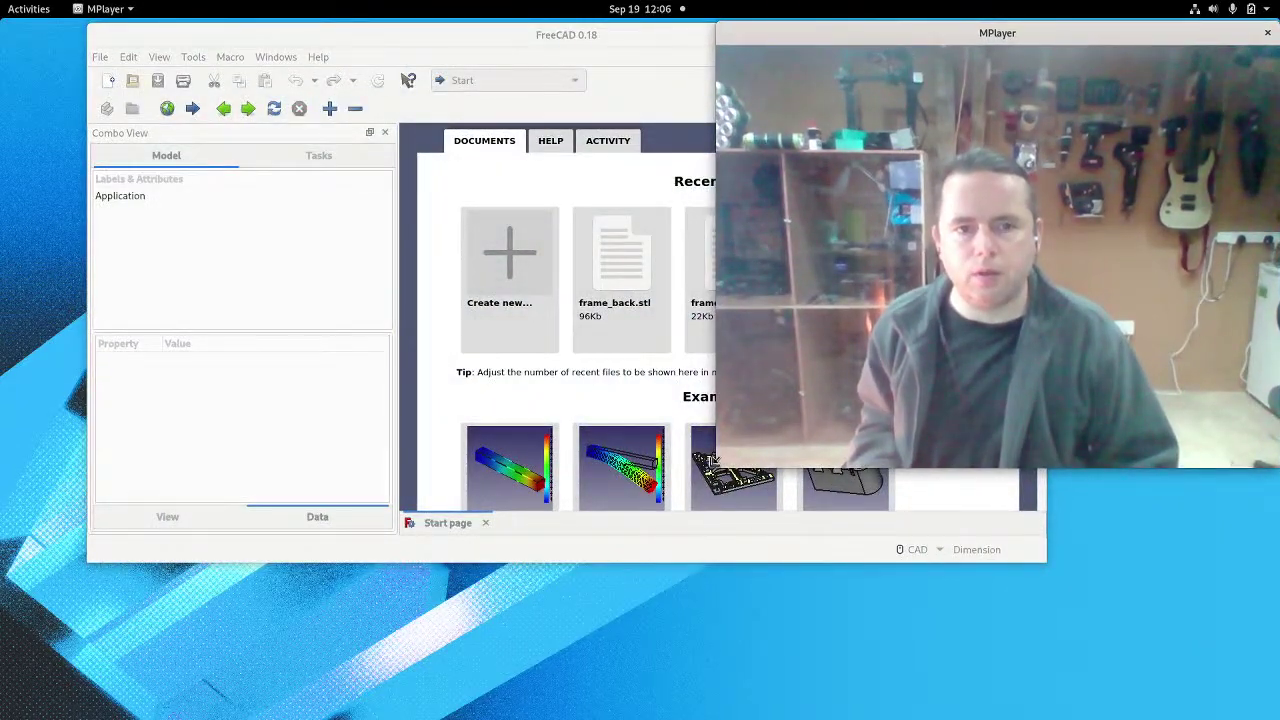
left_click_drag(707, 460, 999, 206)
double_click(723, 34)
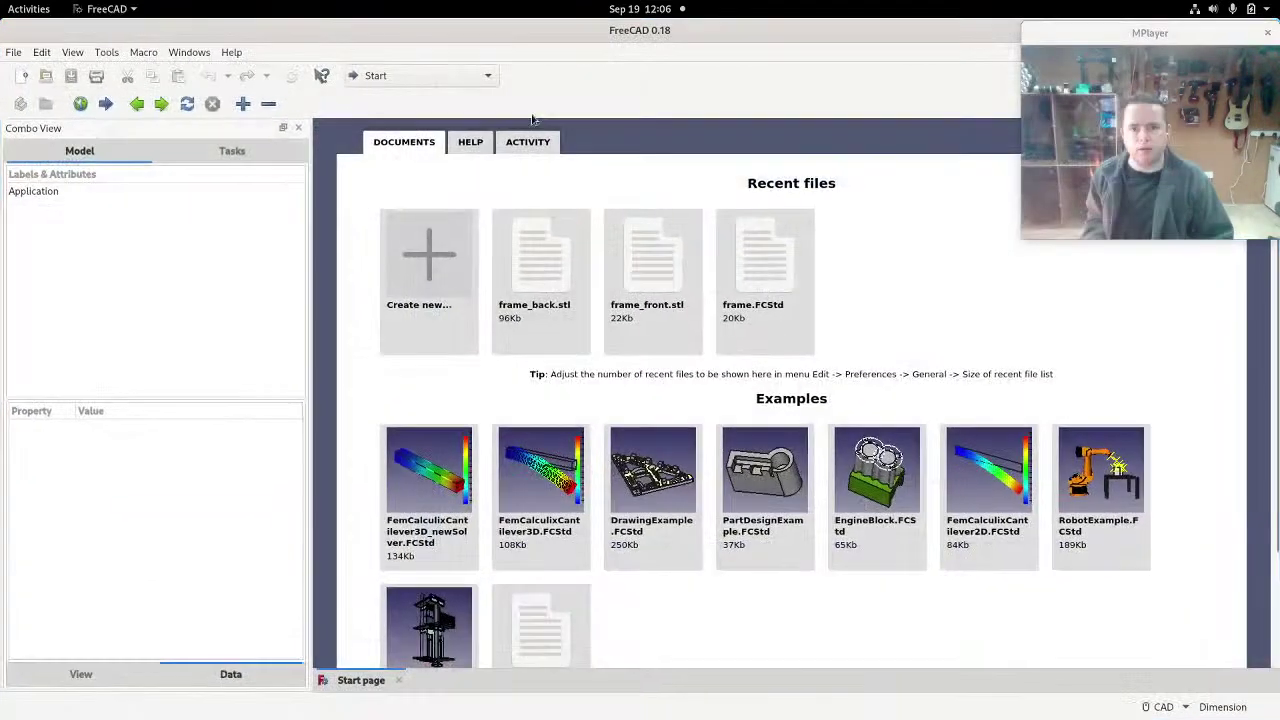
Step: Close the start page and create a new empty document
left_click(394, 680)
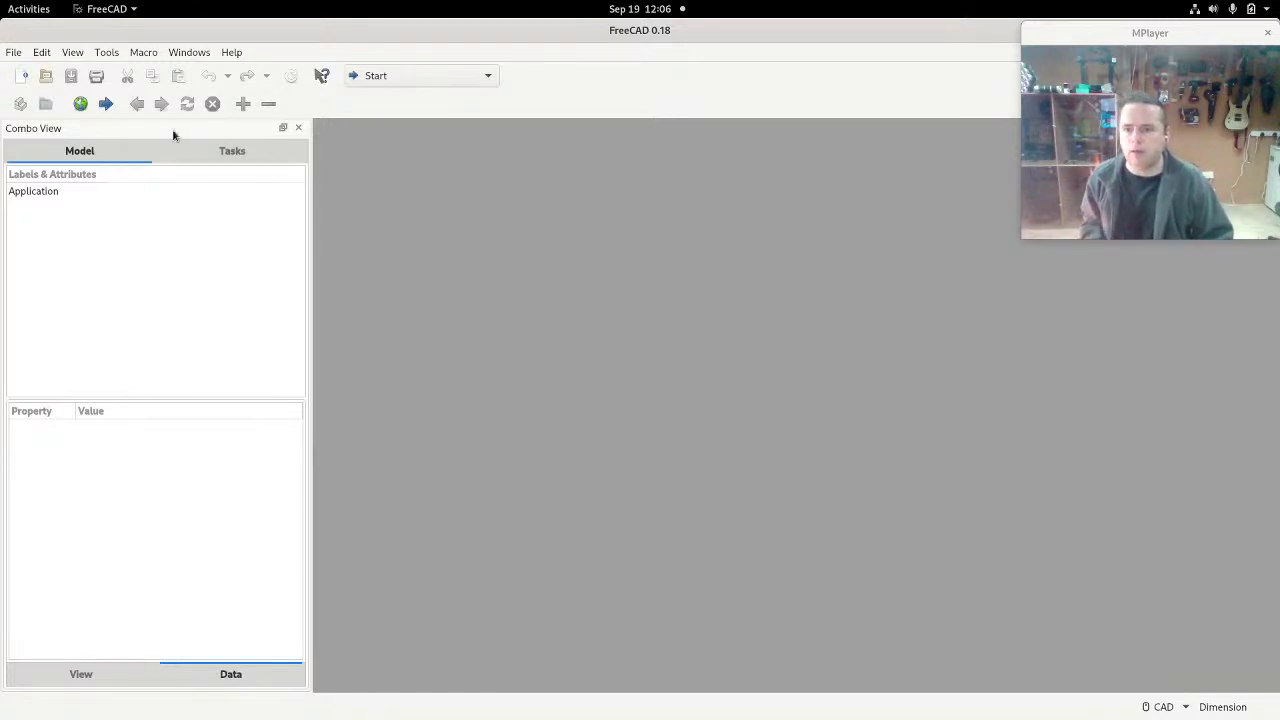
left_click(23, 77)
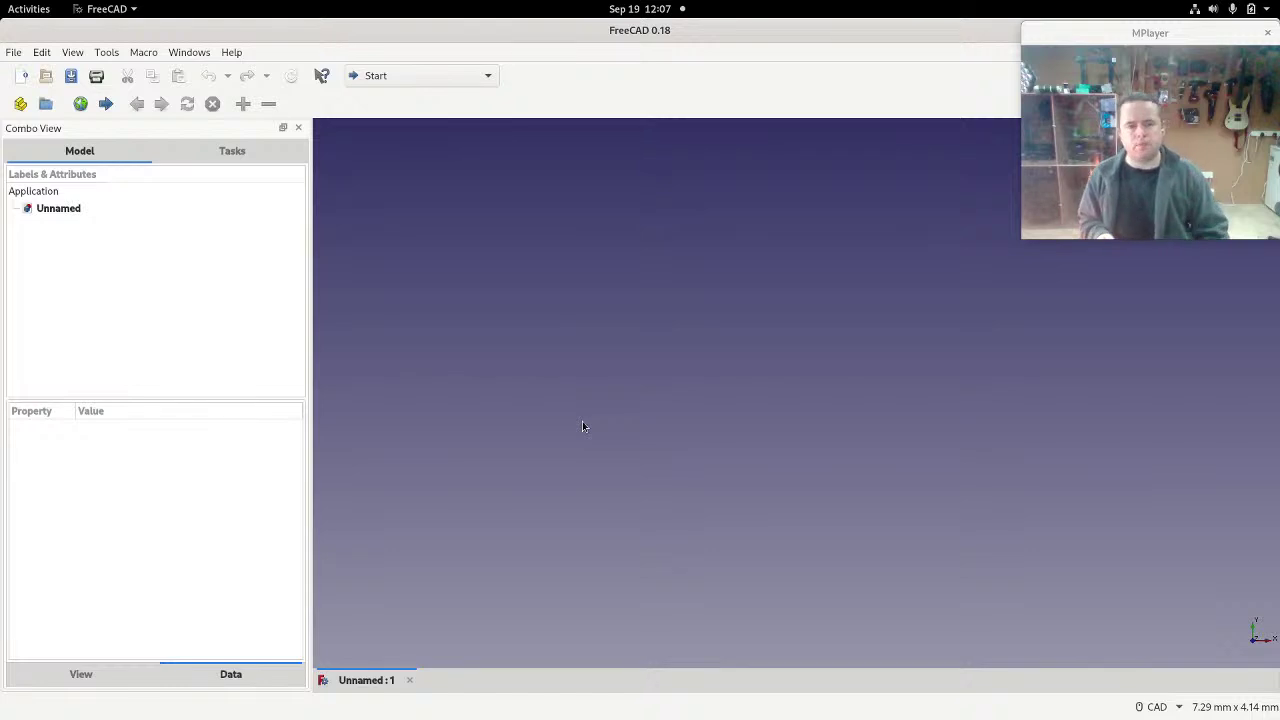
left_click(222, 303)
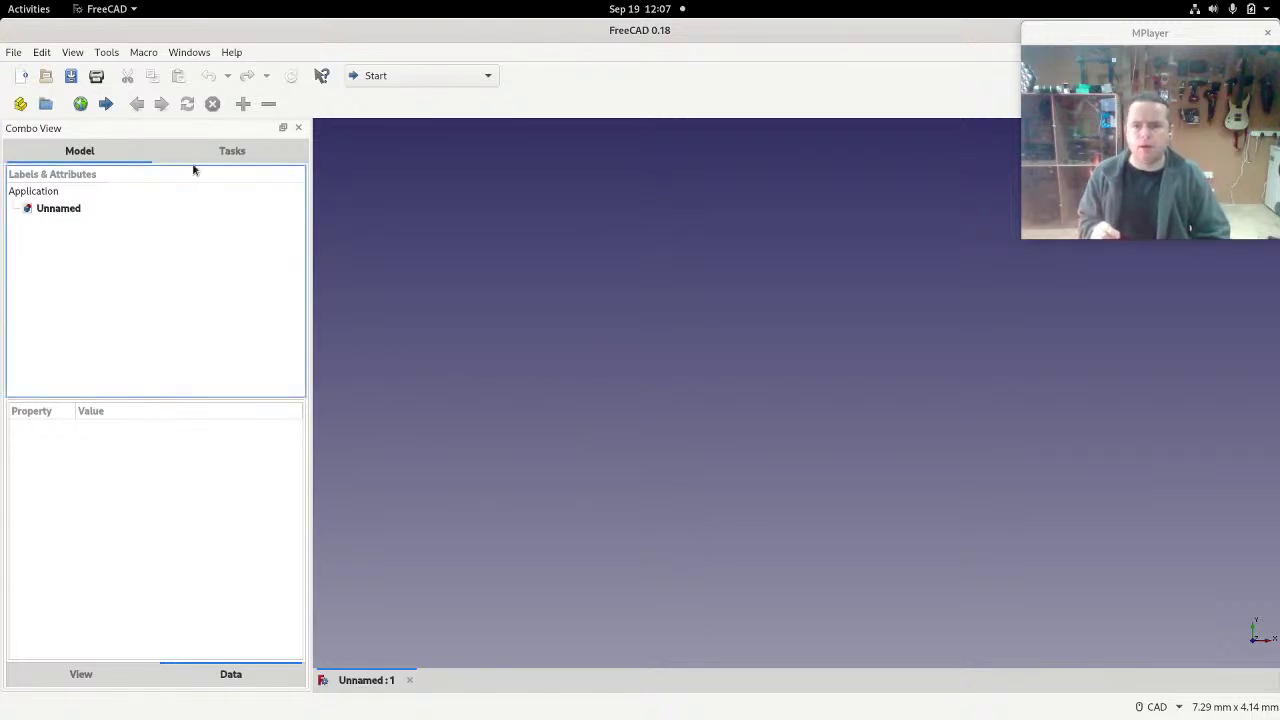
Step: Switch from the Start workbench to the Part workbench
left_click(376, 80)
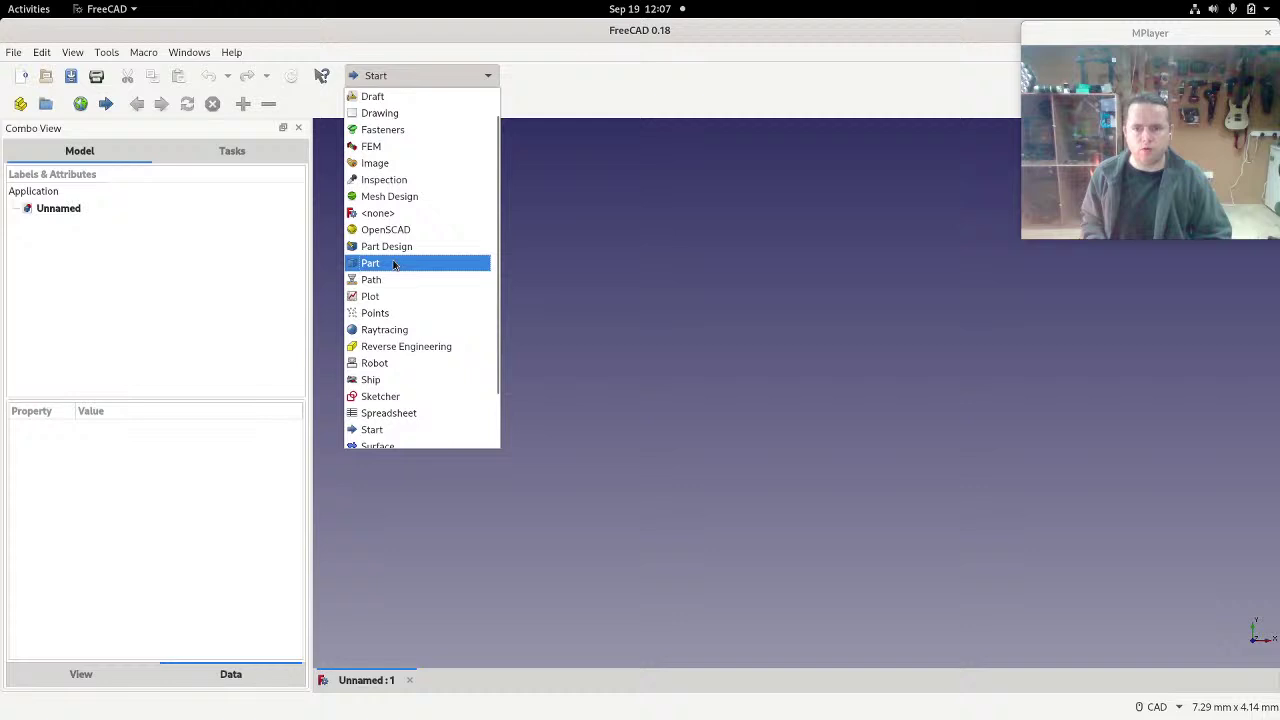
left_click(417, 77)
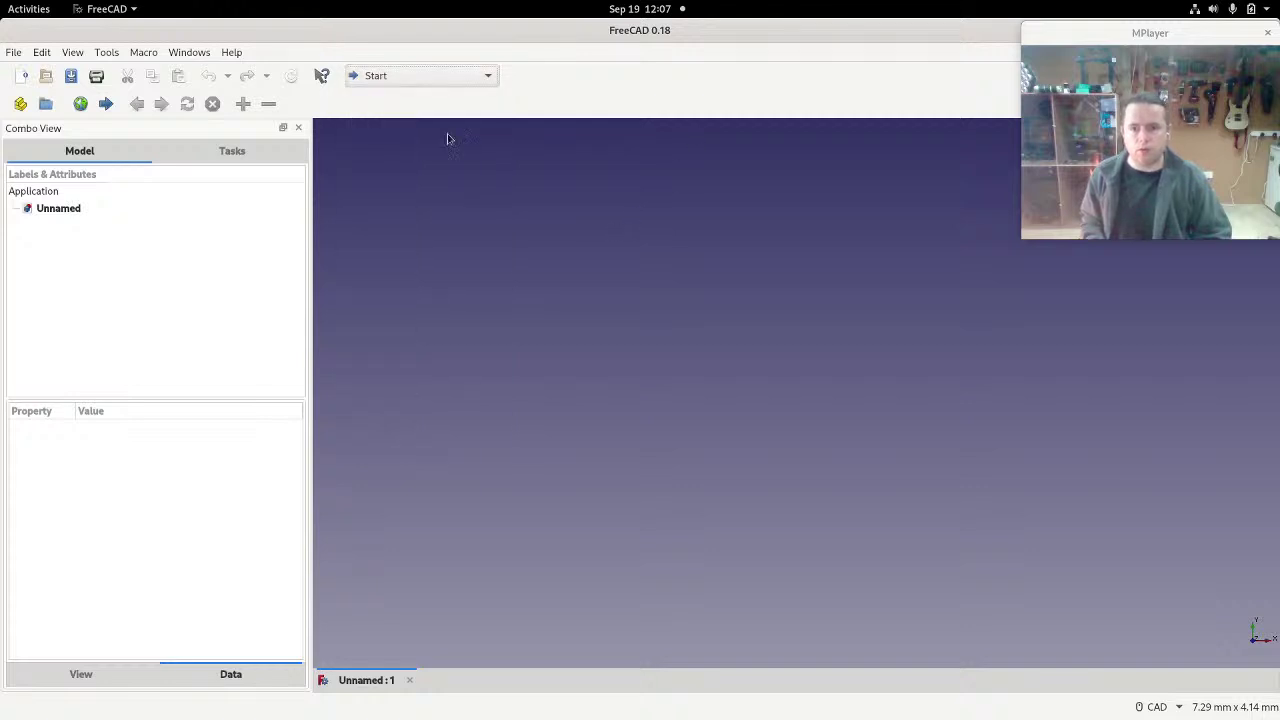
left_click(449, 77)
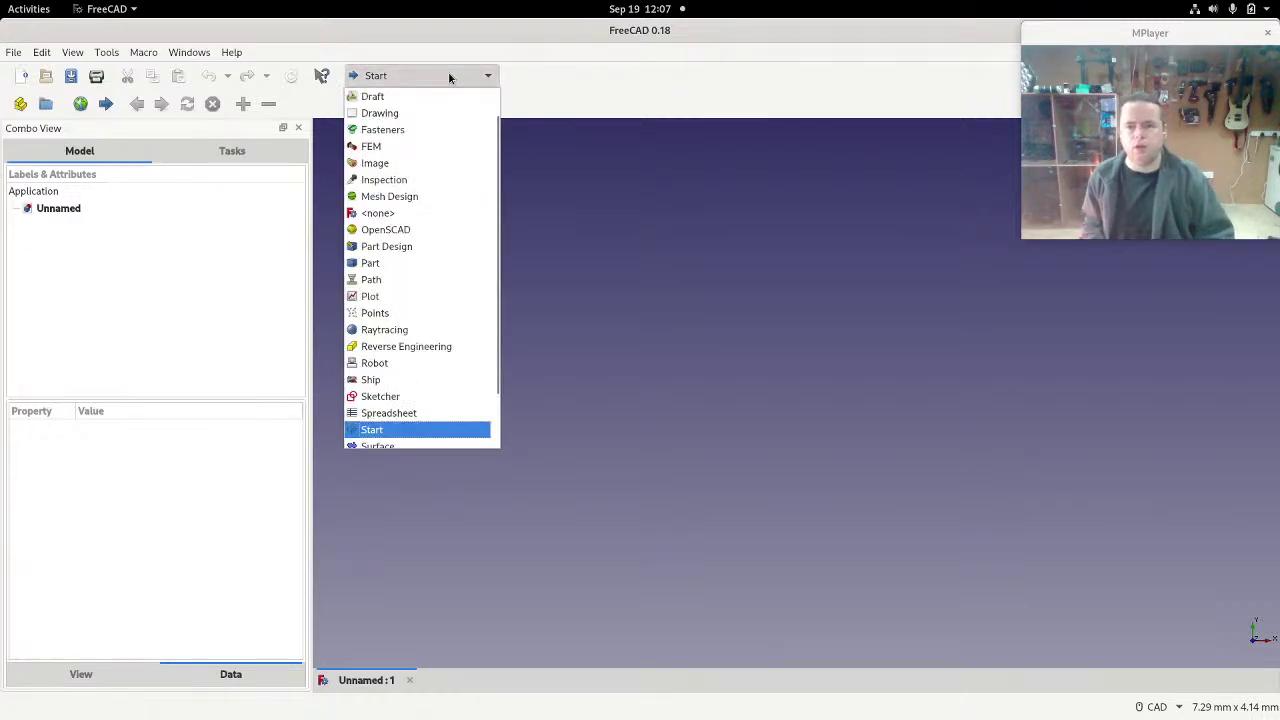
left_click(383, 266)
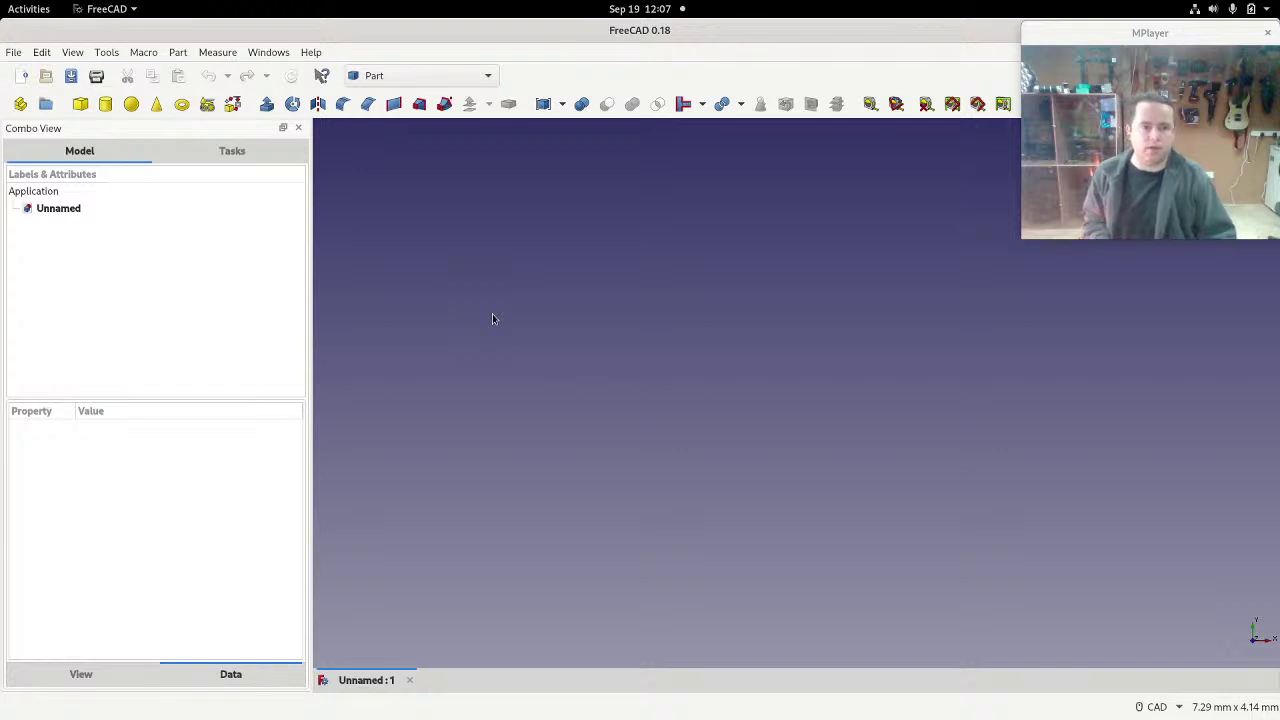
Step: Add a cube primitive with default dimensions to the new document
left_click(83, 106)
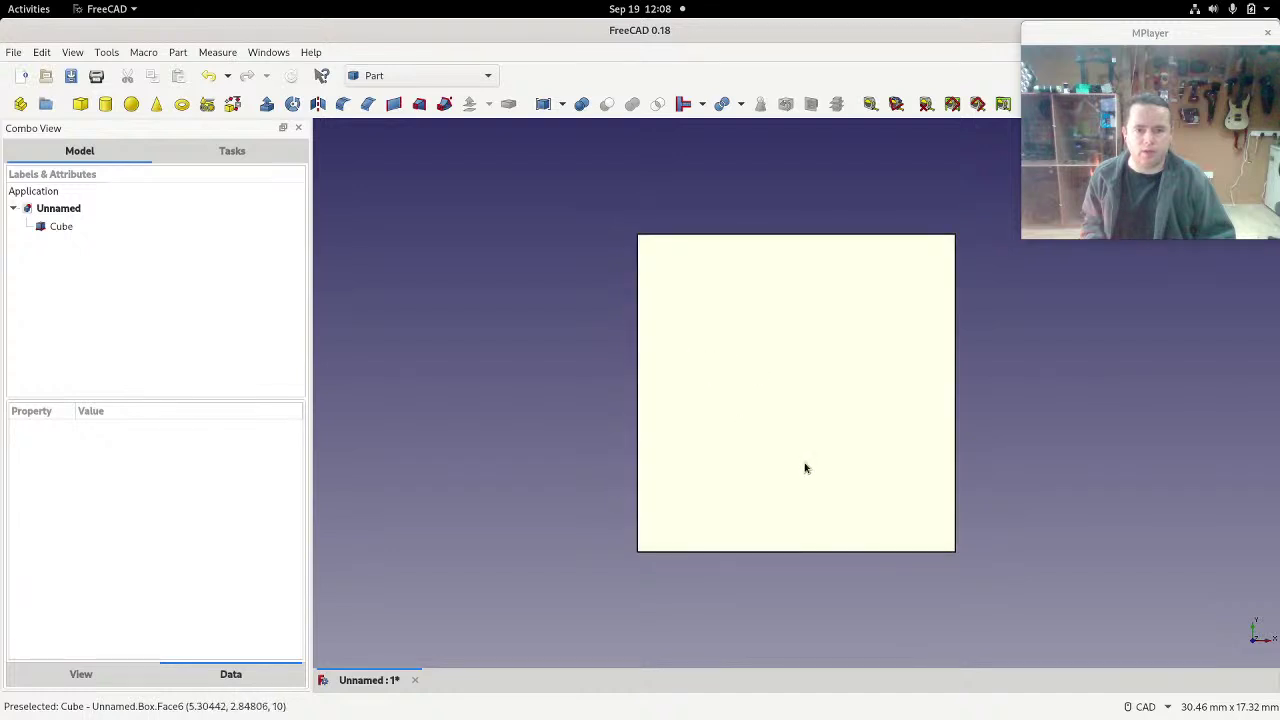
right_click(586, 429)
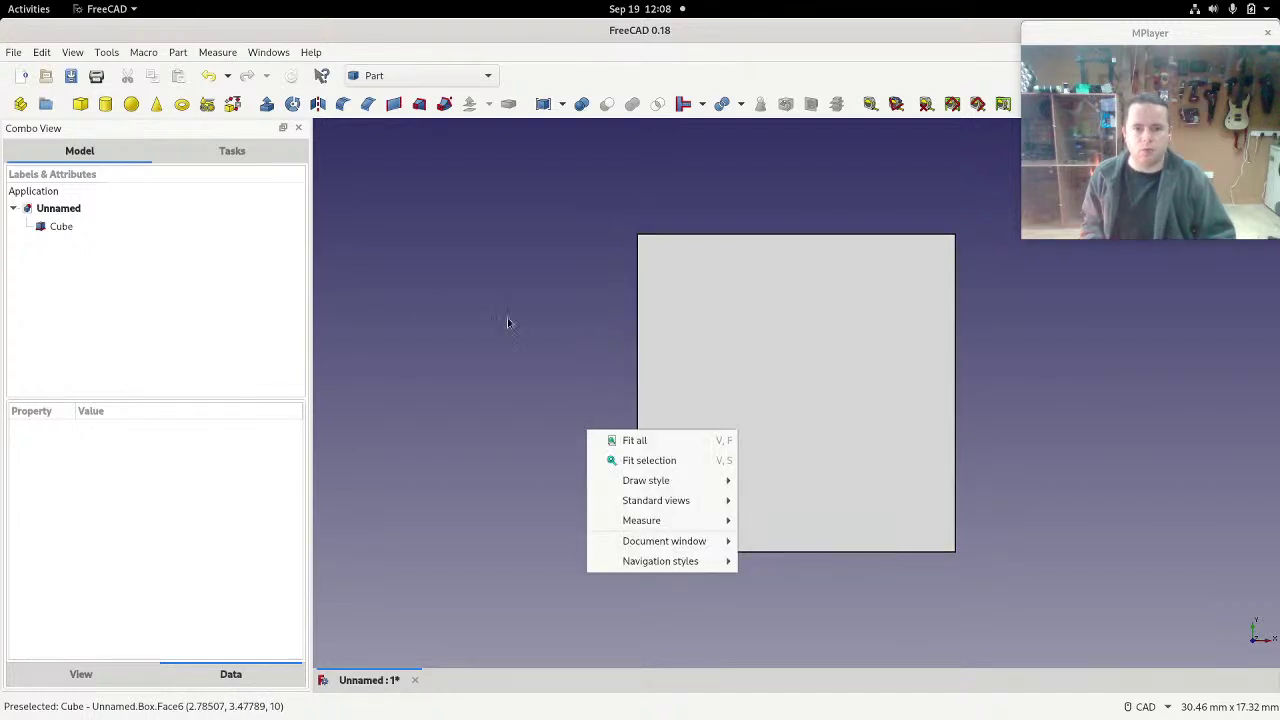
left_click(508, 320)
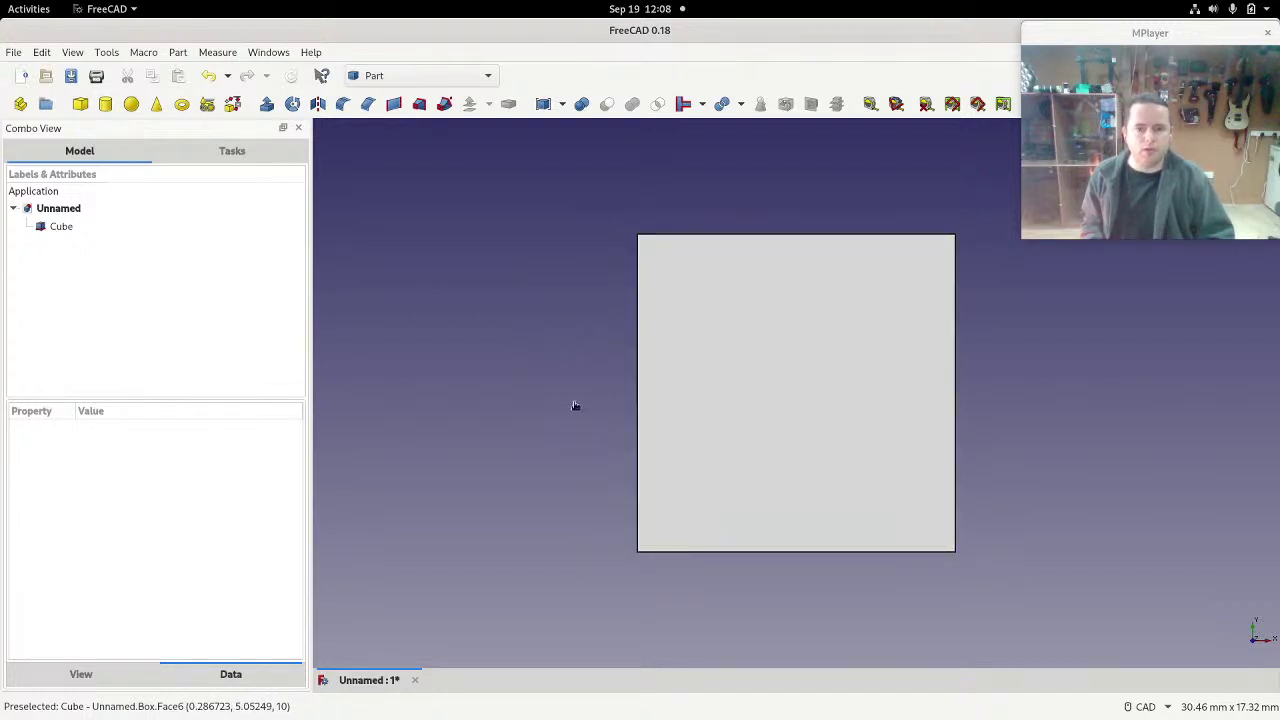
Step: Select the cube in the document's object tree to show its length, width and height properties
middle_click_drag(572, 326, 583, 366)
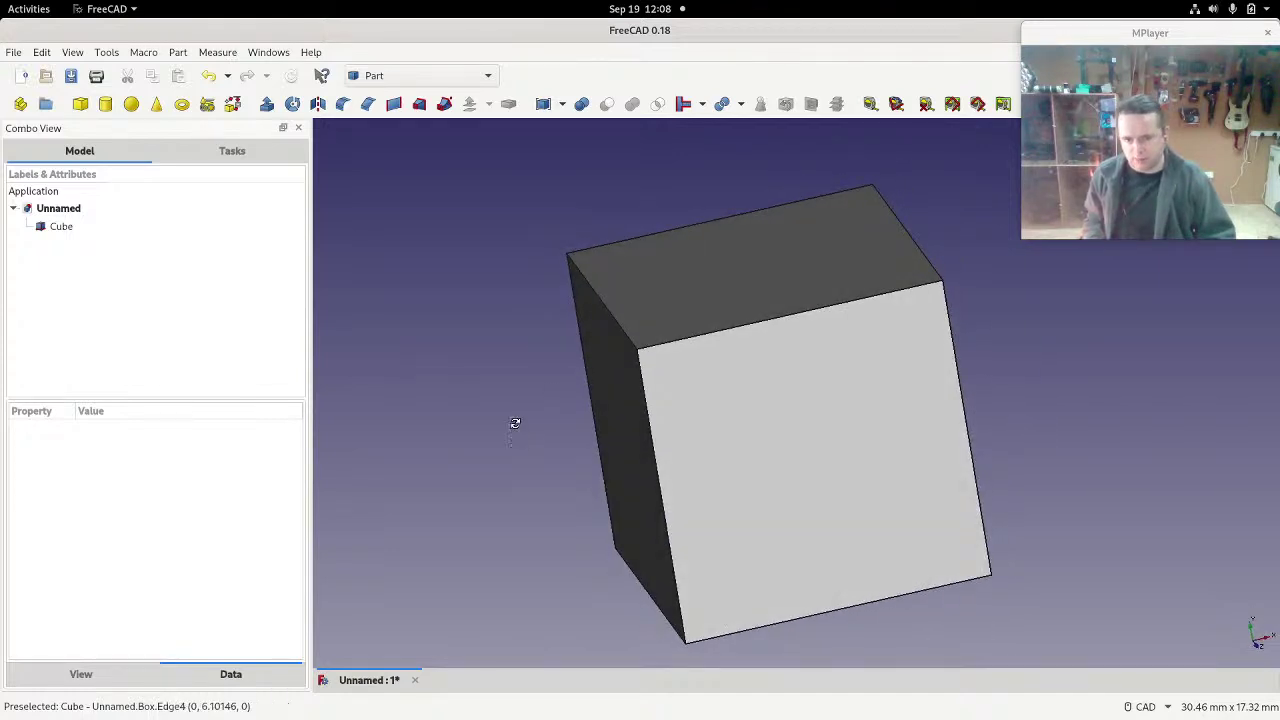
middle_click_drag(517, 423, 646, 426)
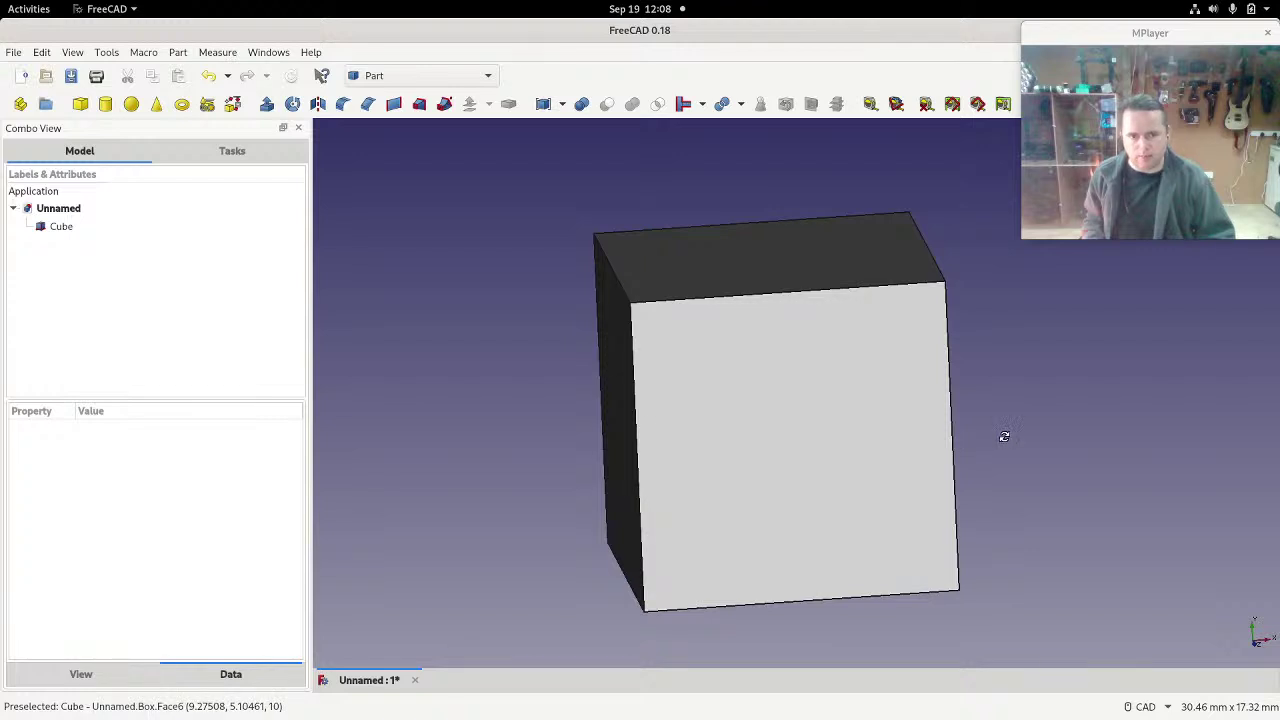
middle_click_drag(1000, 437, 494, 391)
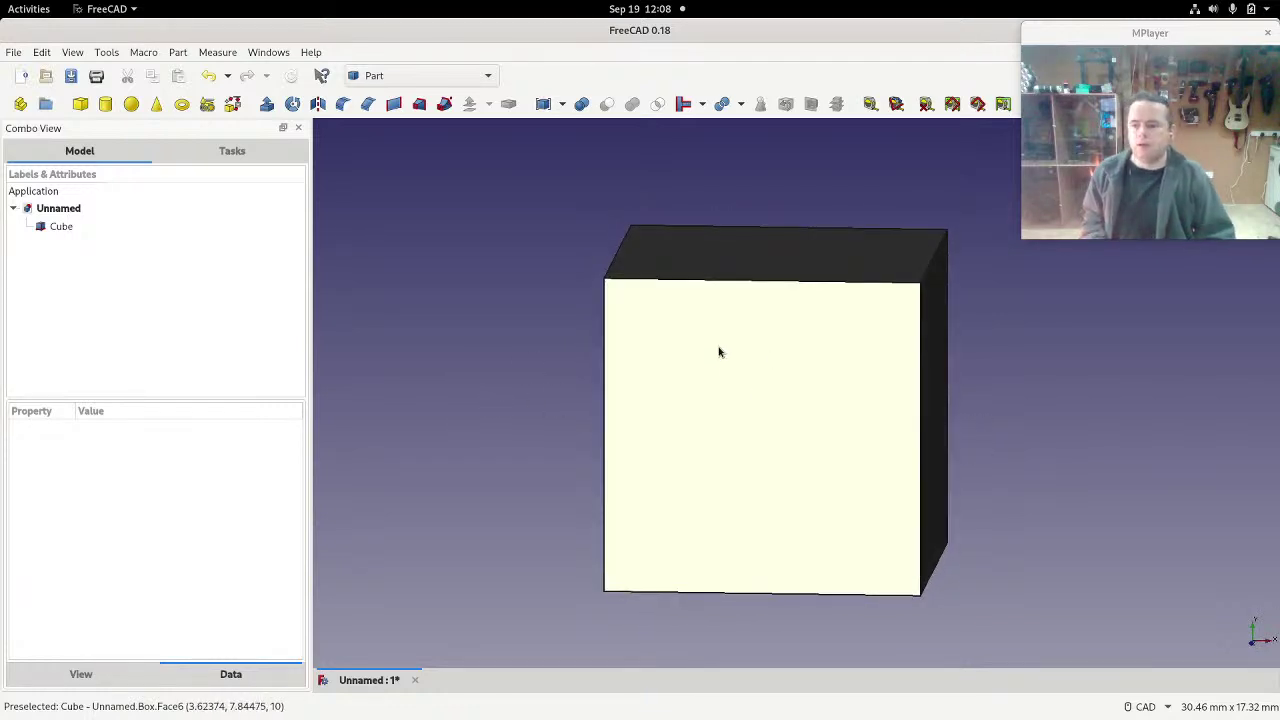
left_click(797, 460)
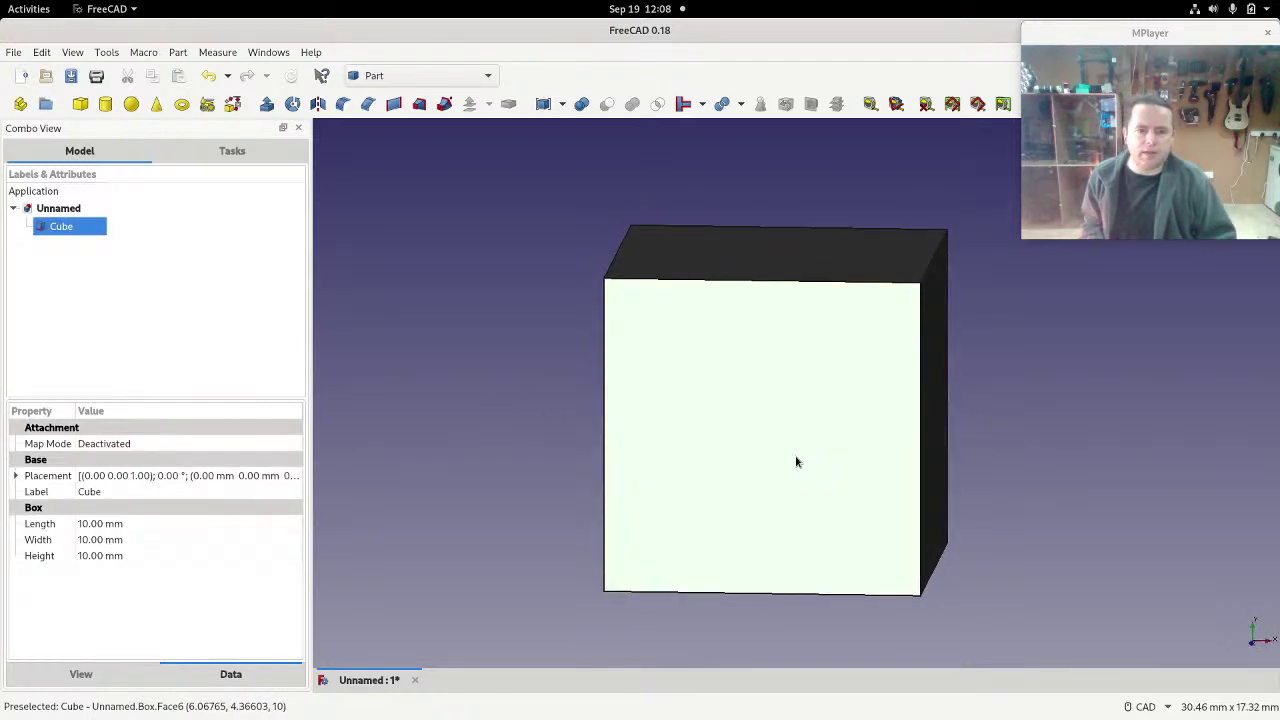
left_click(61, 229)
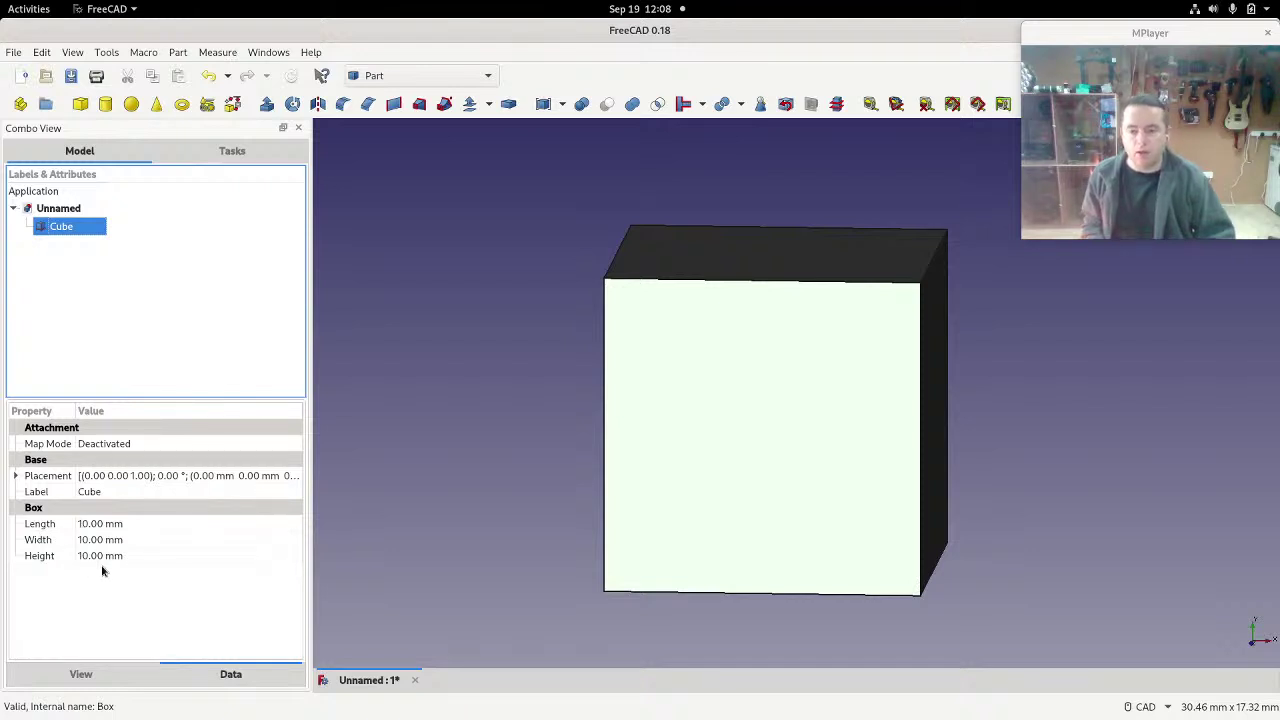
Step: Set the cube's length to 120 mm
left_click(95, 524)
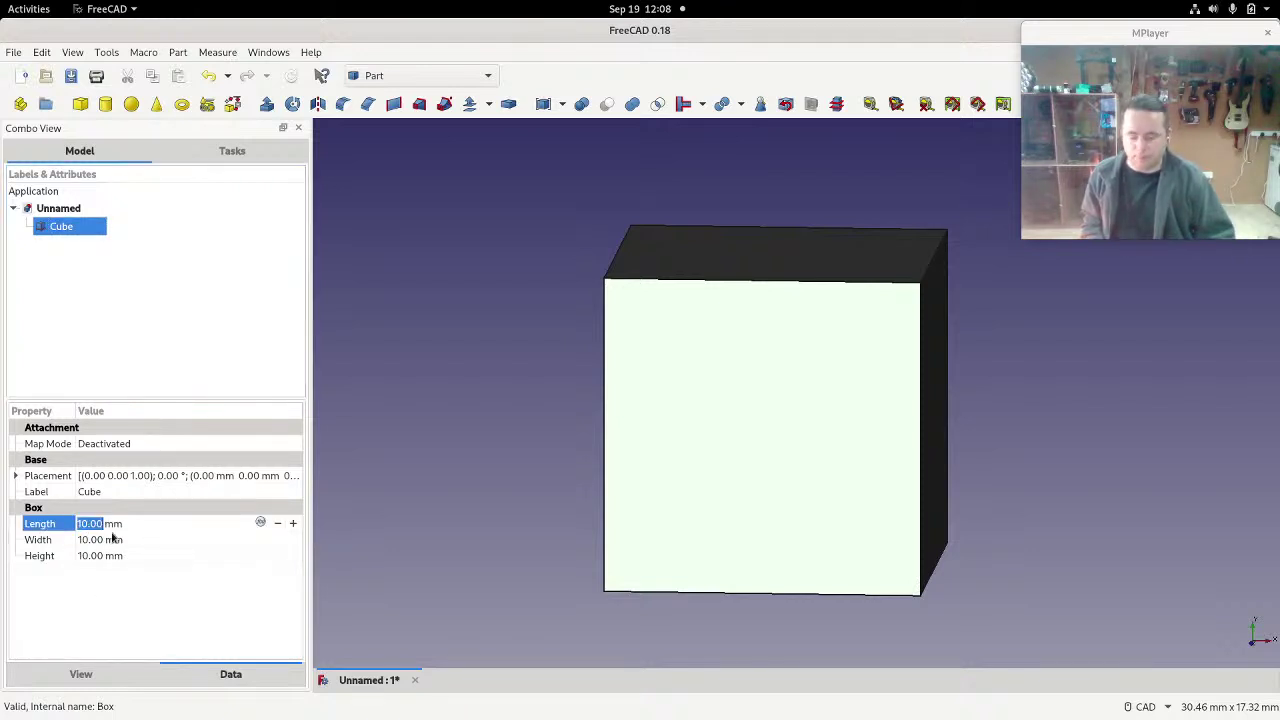
type("120mm")
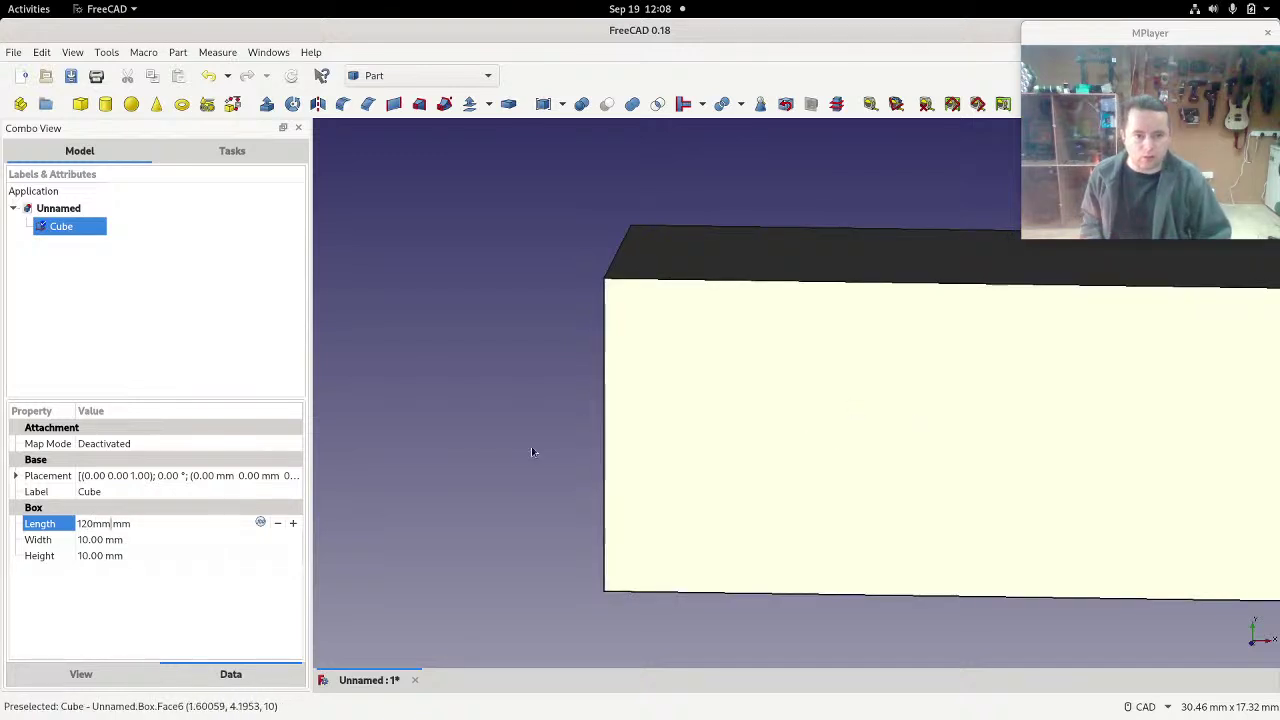
scroll(771, 437, "down", 6)
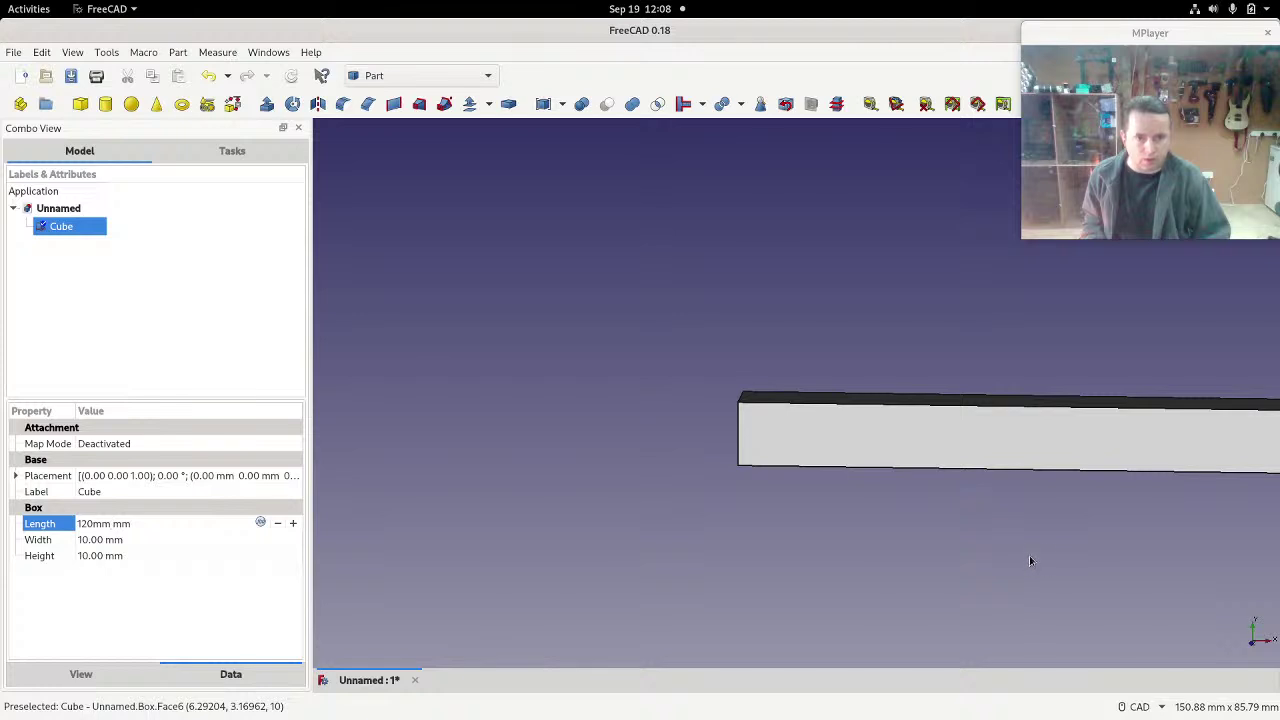
middle_click_drag(1035, 546, 766, 537)
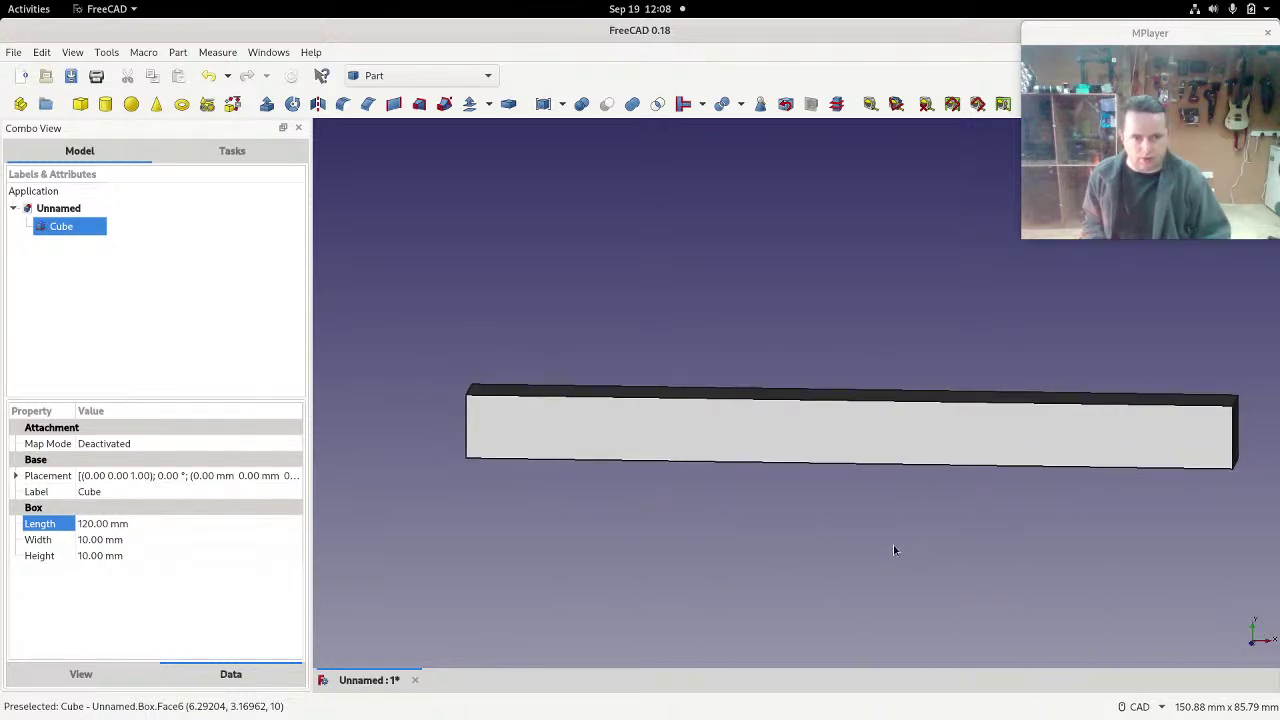
middle_click_drag(895, 550, 869, 534)
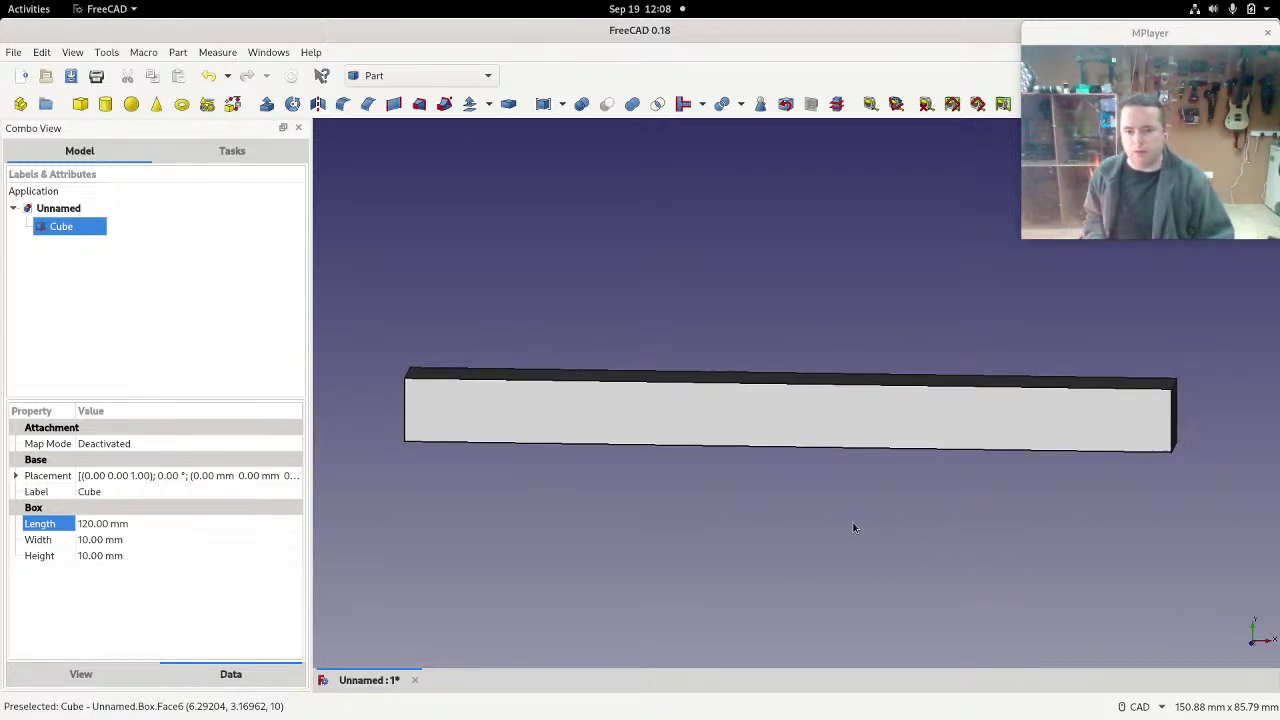
right_click(866, 541)
left_click(778, 515)
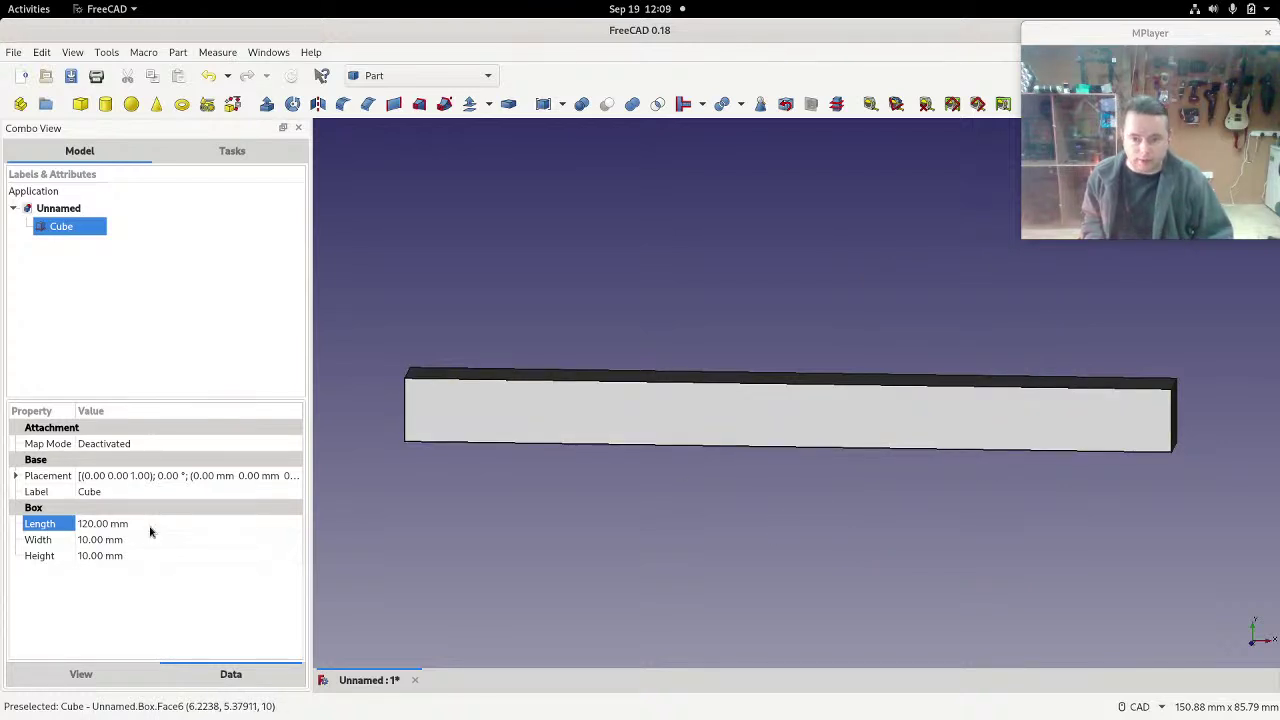
Step: Set the cube's height to 76 mm and deselect it
left_click(100, 557)
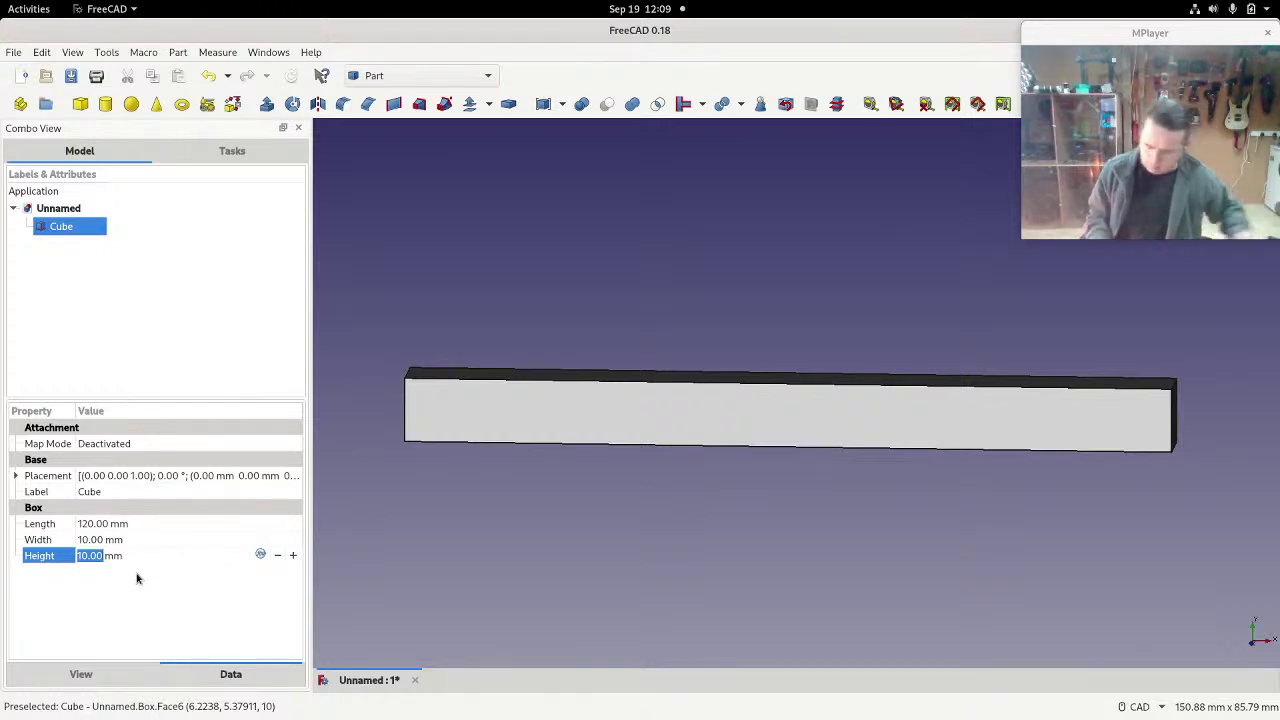
type("76")
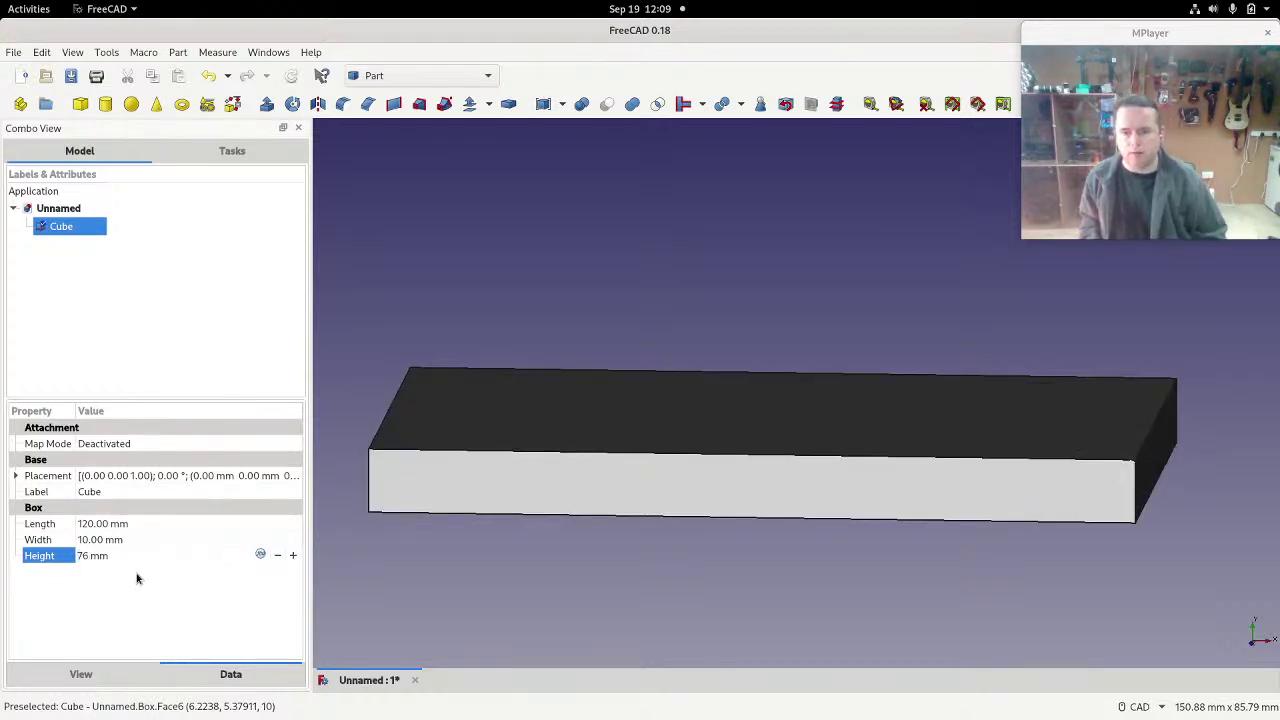
left_click(660, 600)
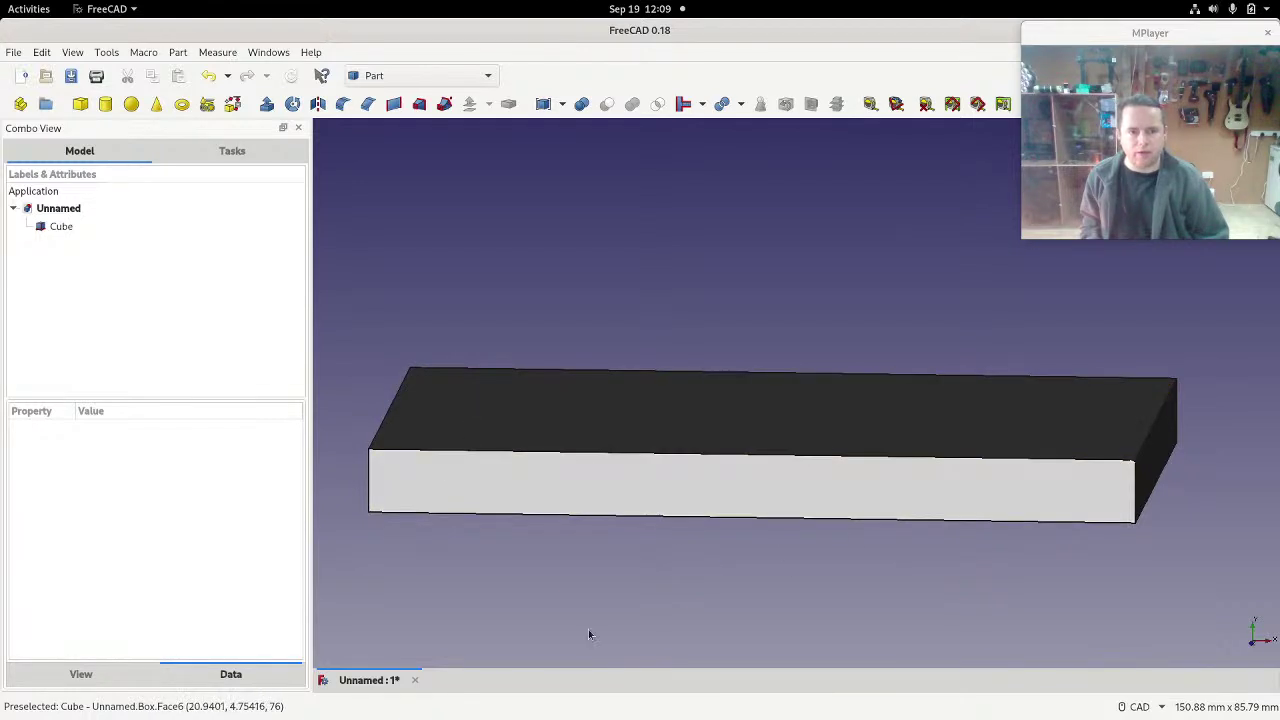
Step: Examine the resized block's proportions from above and from the front, checking its orientation against the navigation cube
left_click_drag(1153, 32, 1017, 59)
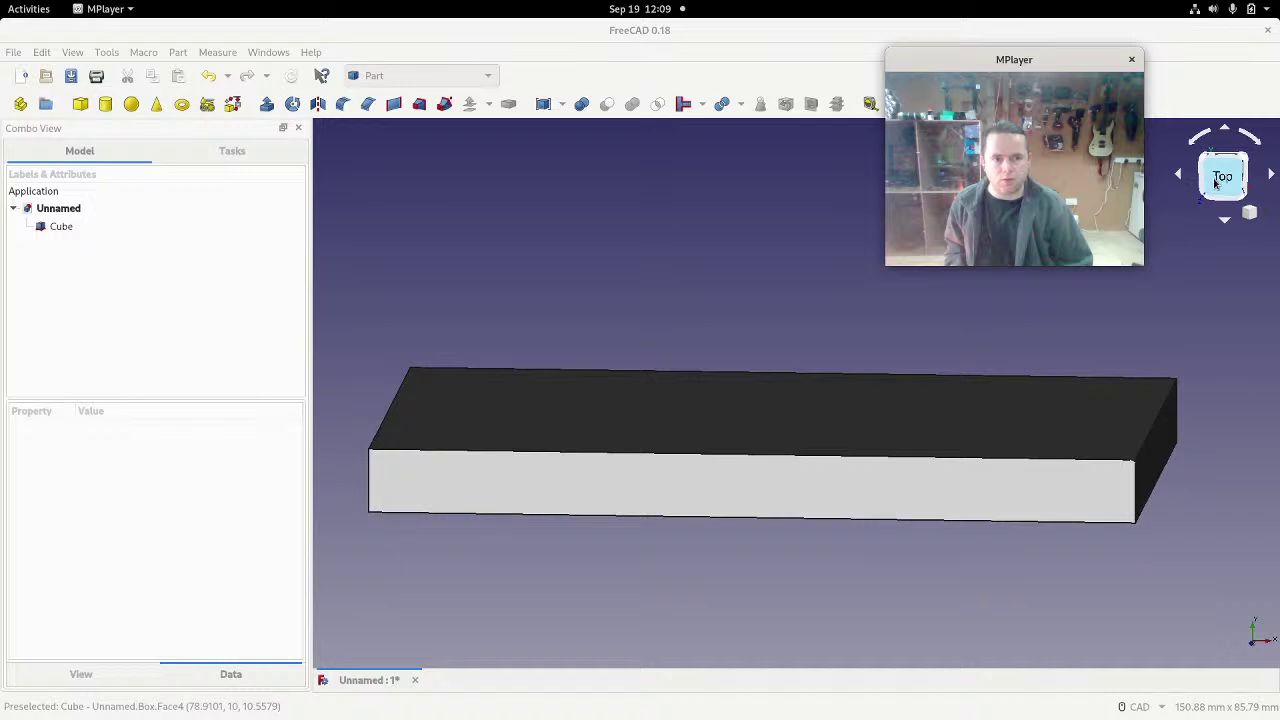
left_click(840, 611)
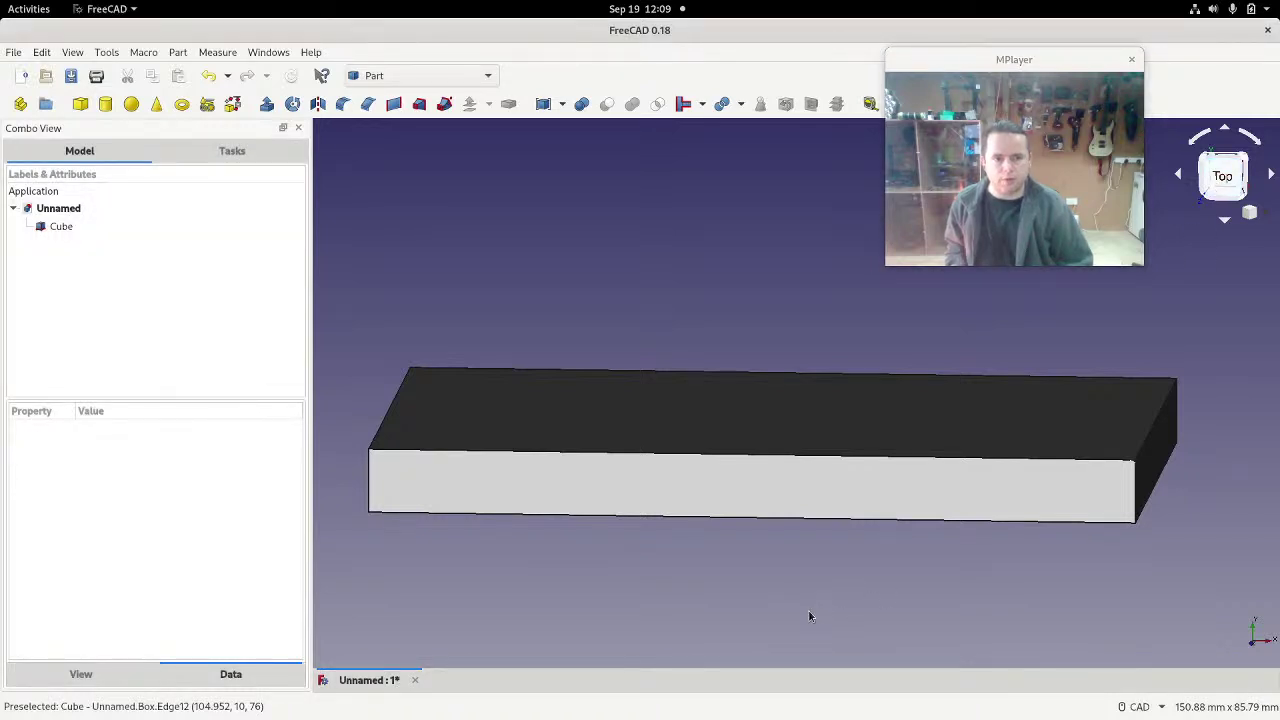
middle_click_drag(808, 614, 795, 641)
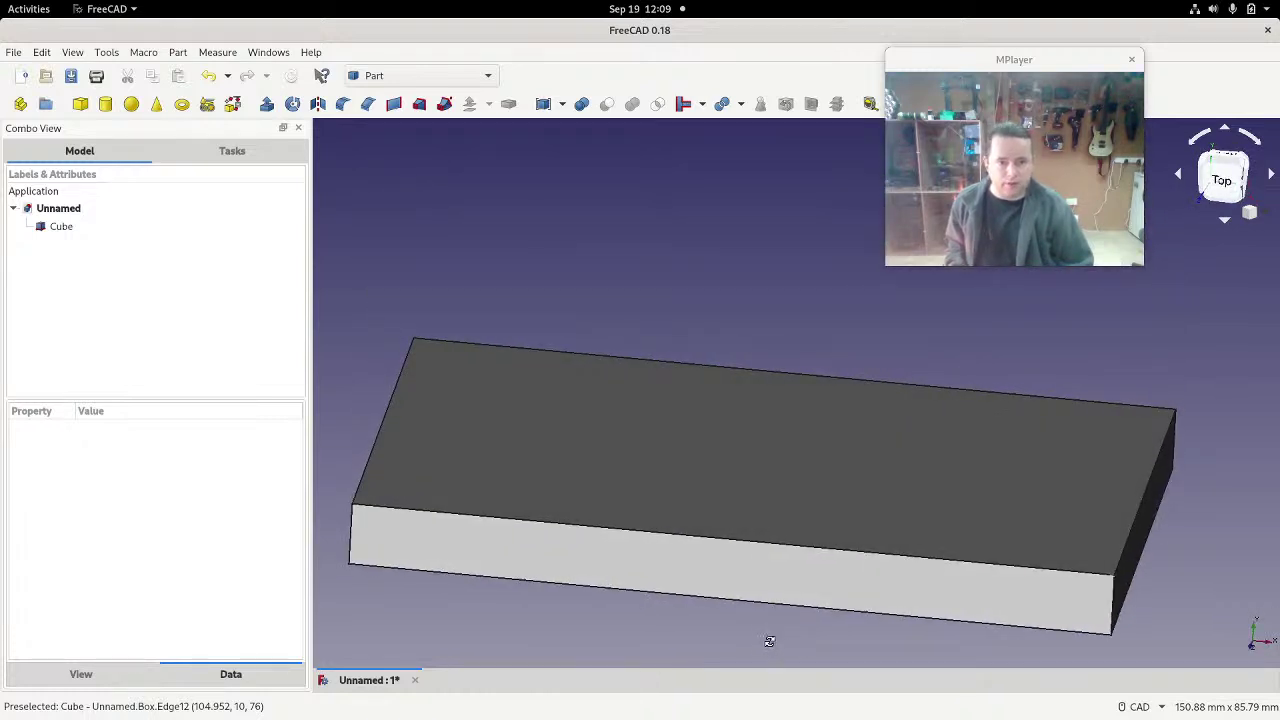
middle_click_drag(769, 641, 827, 697)
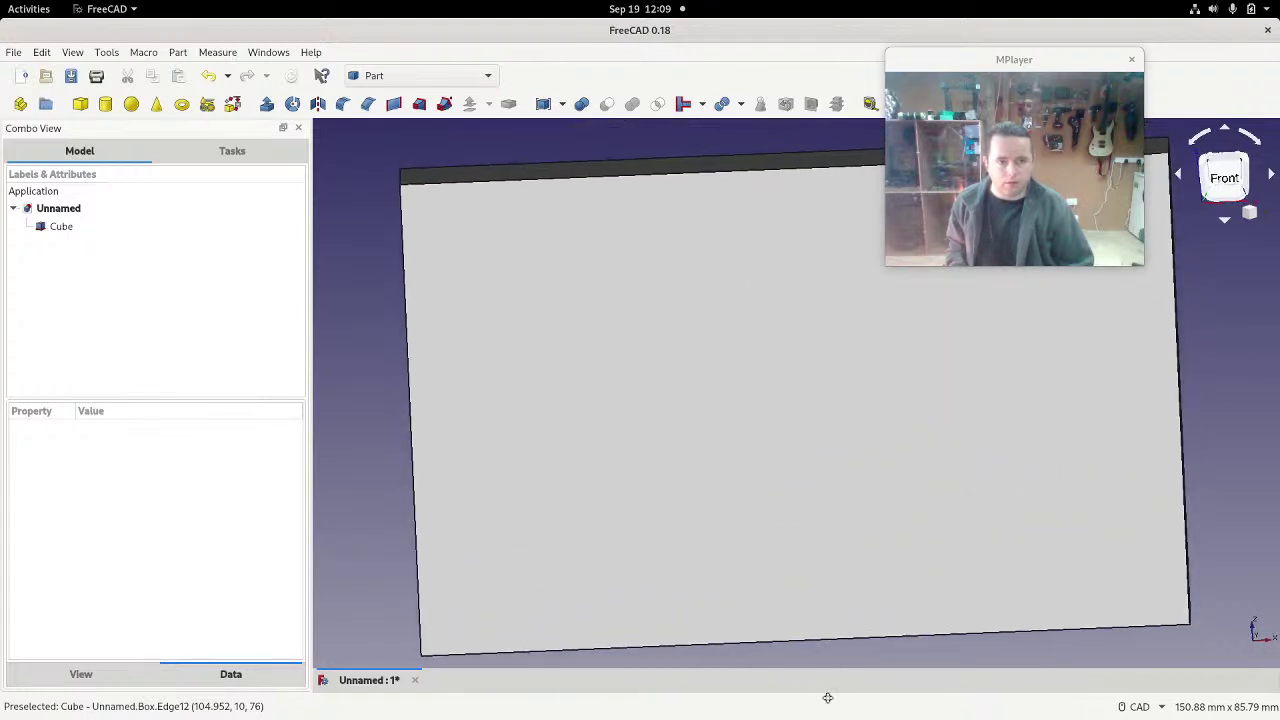
scroll(763, 557, "down", 4)
scroll(687, 590, "up", 2)
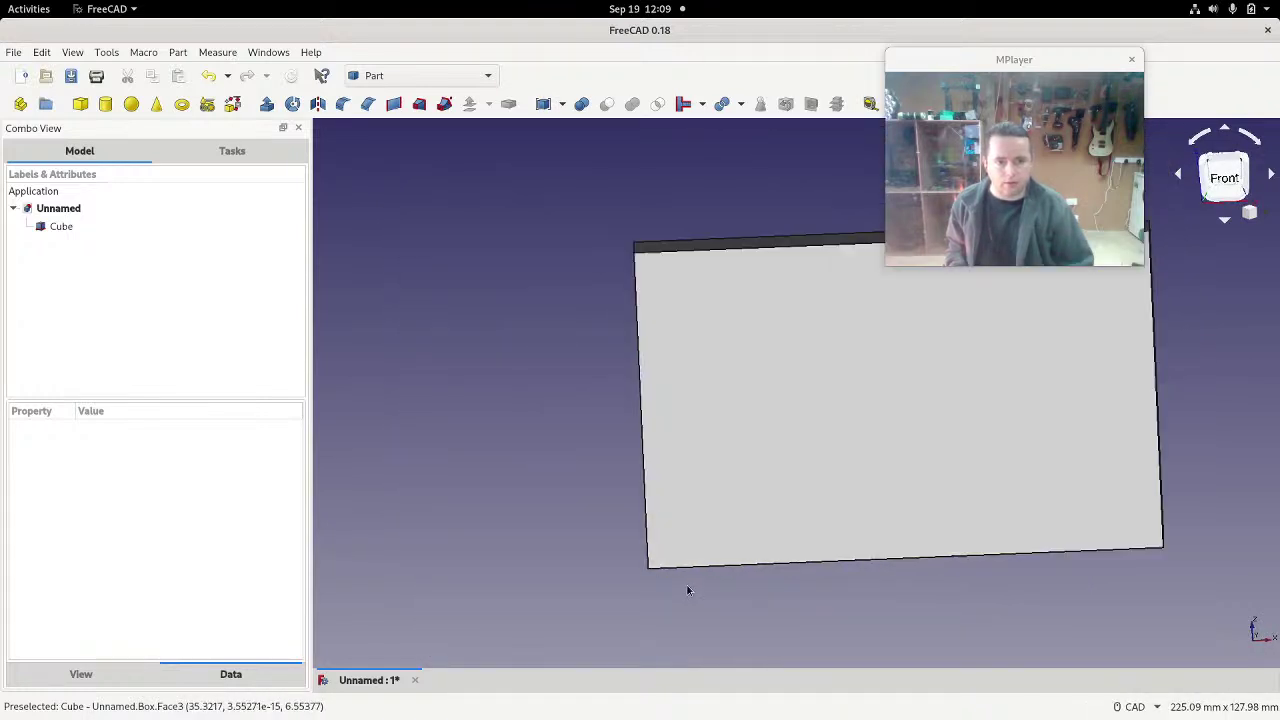
middle_click_drag(687, 590, 757, 584)
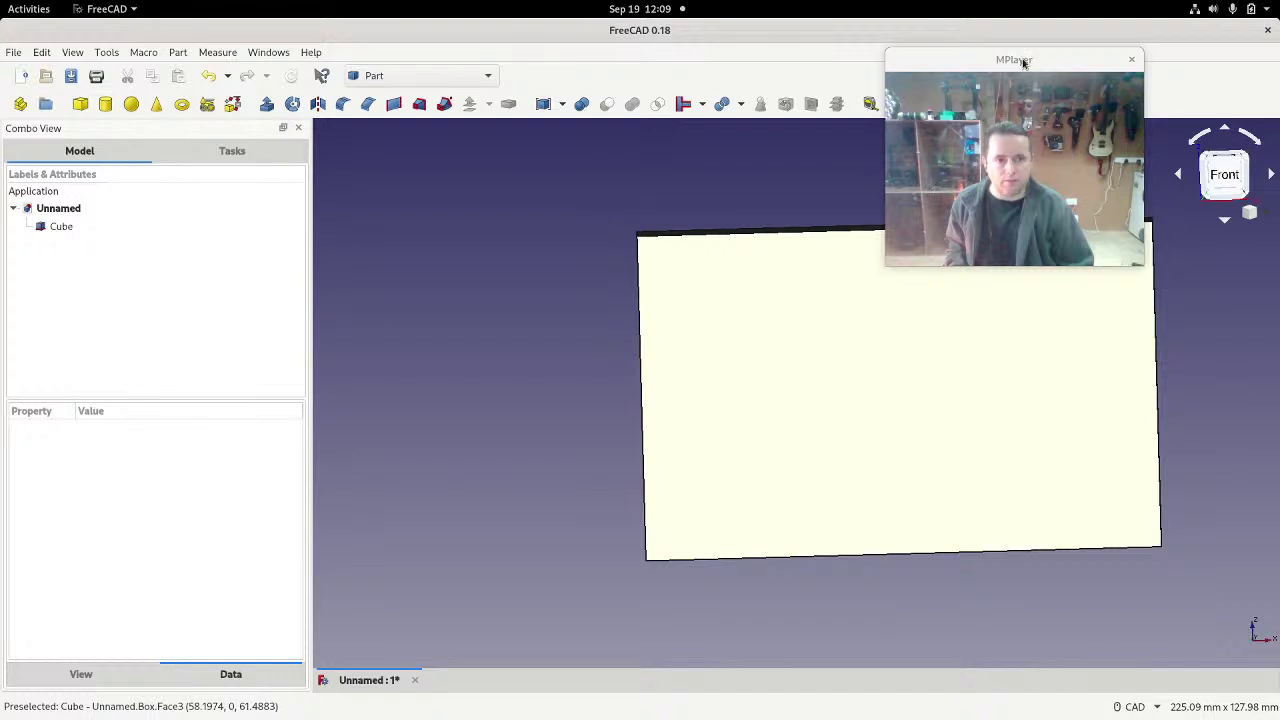
left_click_drag(1023, 62, 1158, 32)
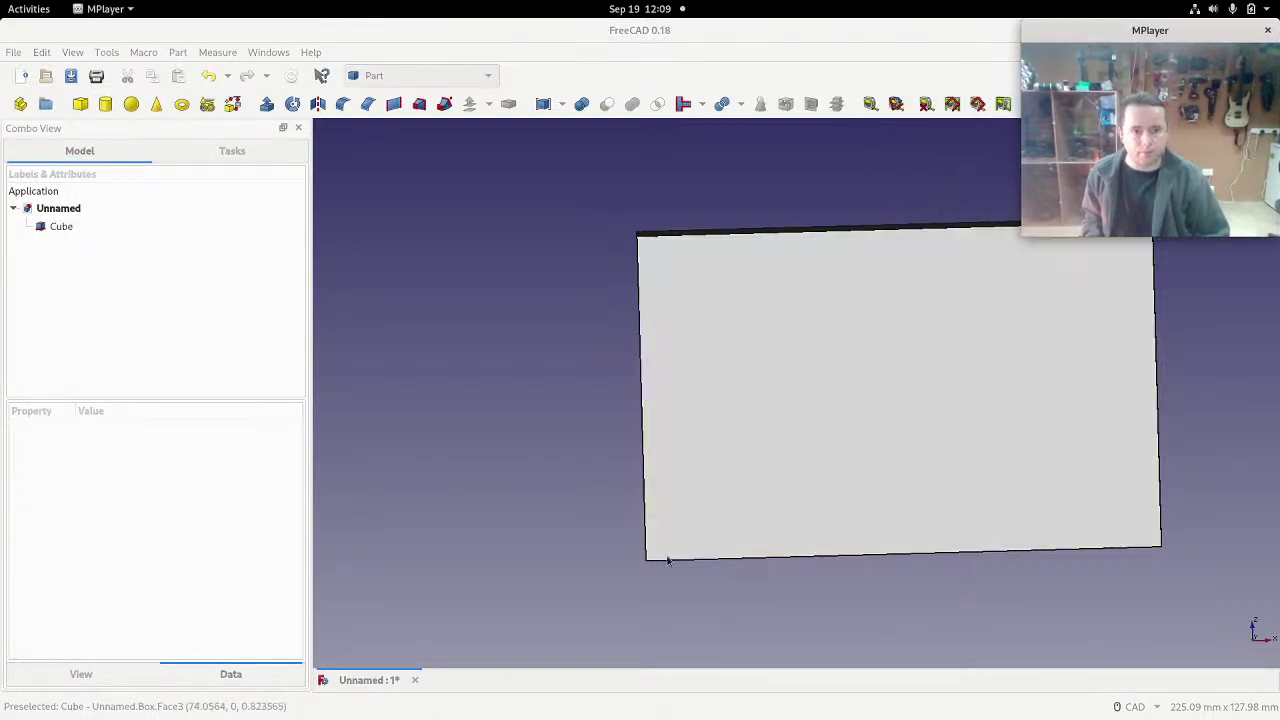
middle_click_drag(706, 603, 583, 640)
middle_click_drag(449, 489, 803, 440)
left_click(794, 446)
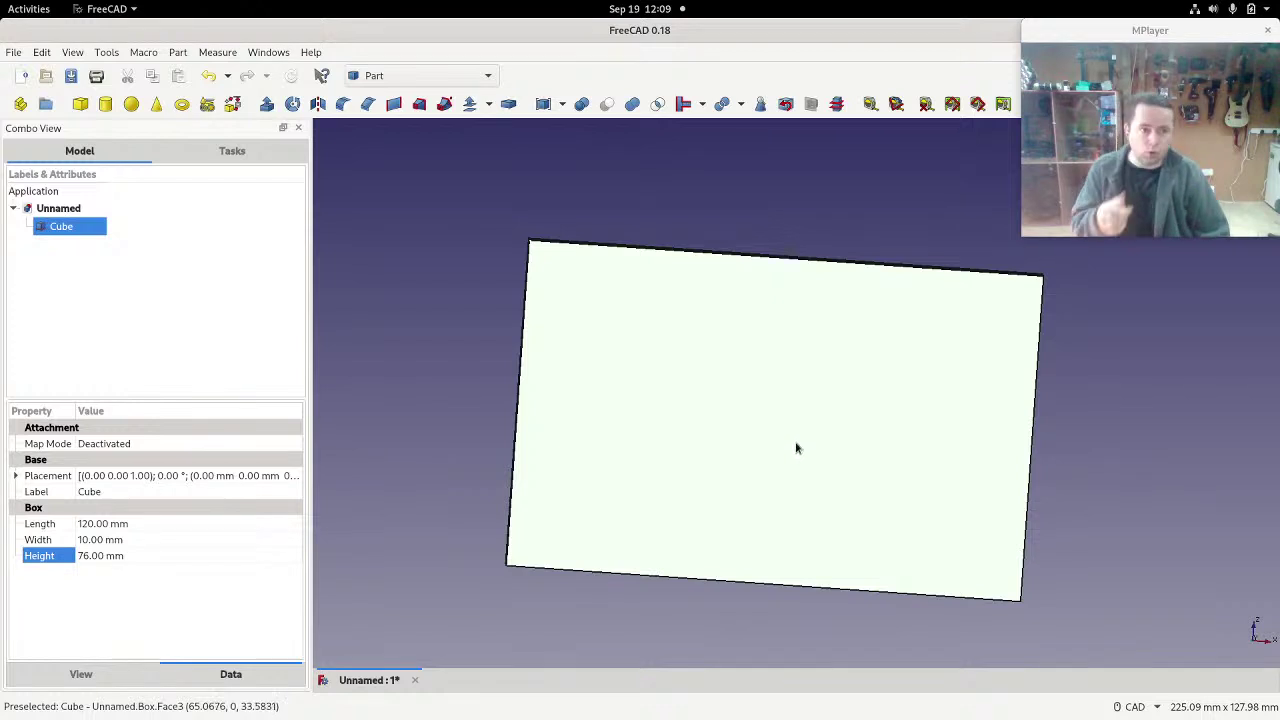
Step: Set the block's width to 2 mm to make it a thin plate
middle_click_drag(786, 449, 764, 568)
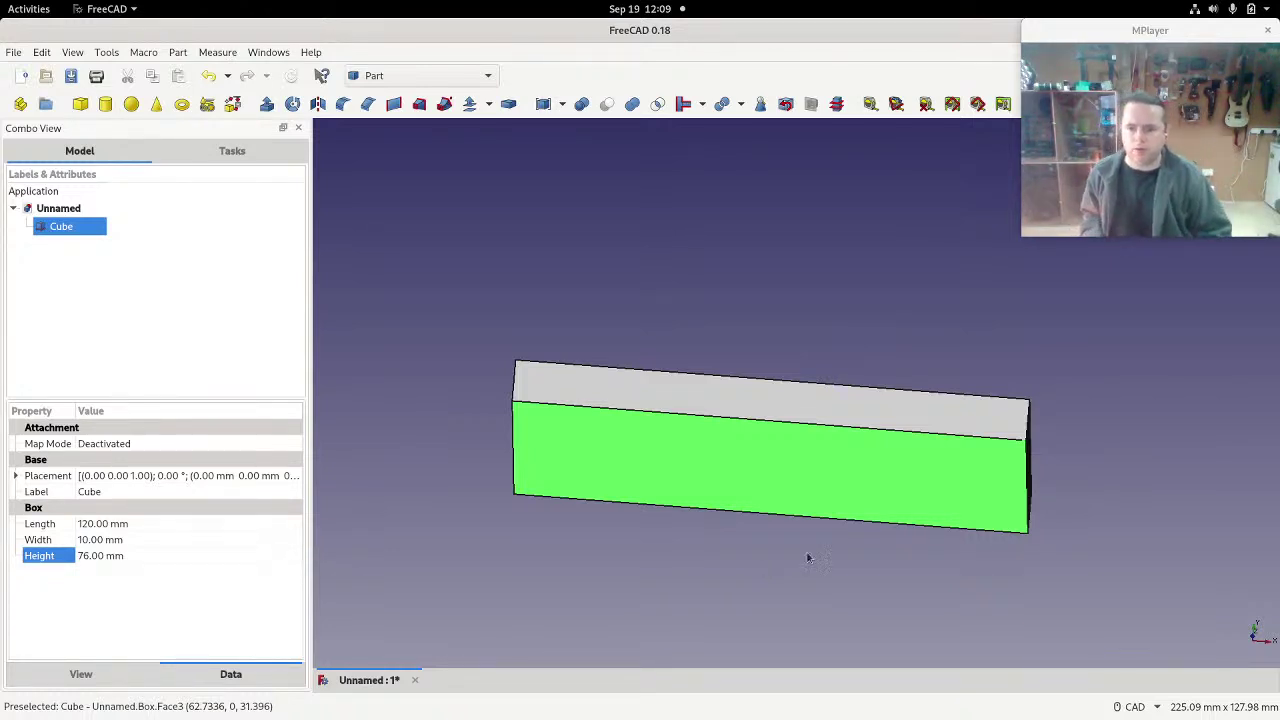
left_click(105, 541)
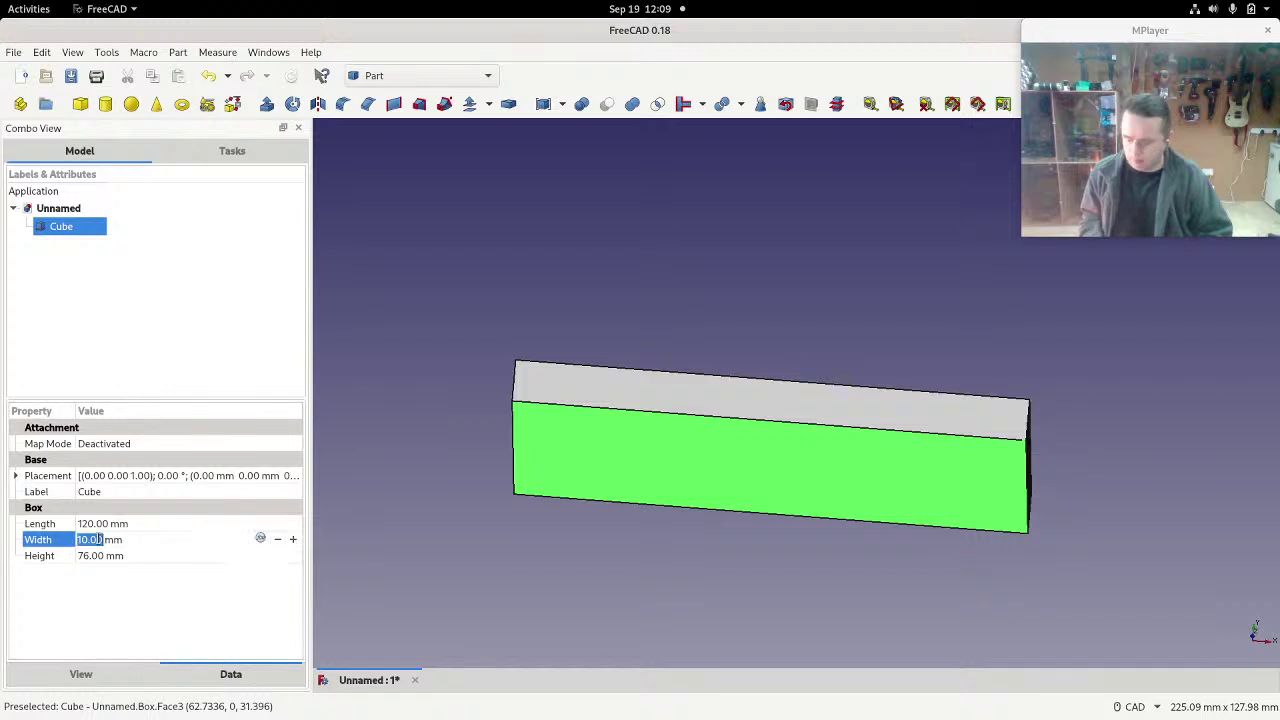
type("2")
left_click(714, 617)
middle_click_drag(709, 637, 710, 596)
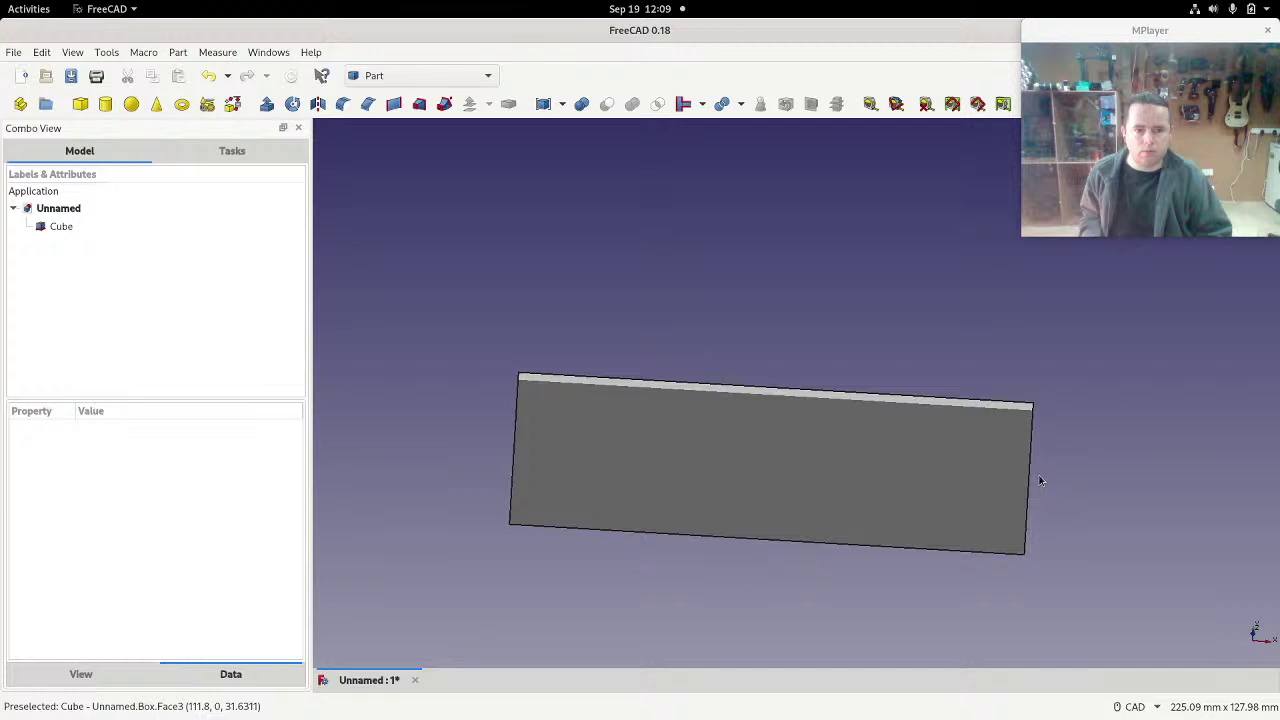
middle_click_drag(897, 617, 802, 646)
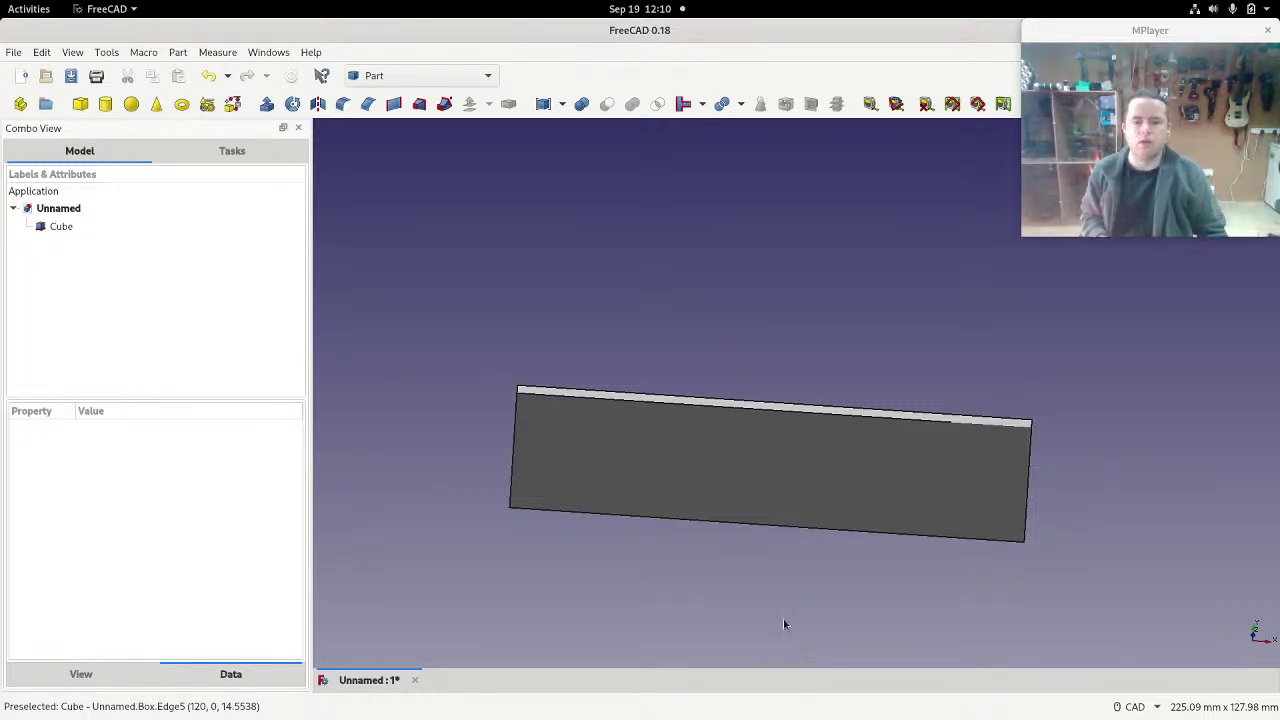
Step: Display the plate in perspective projection for comparison and return to the orthographic view
left_click(72, 52)
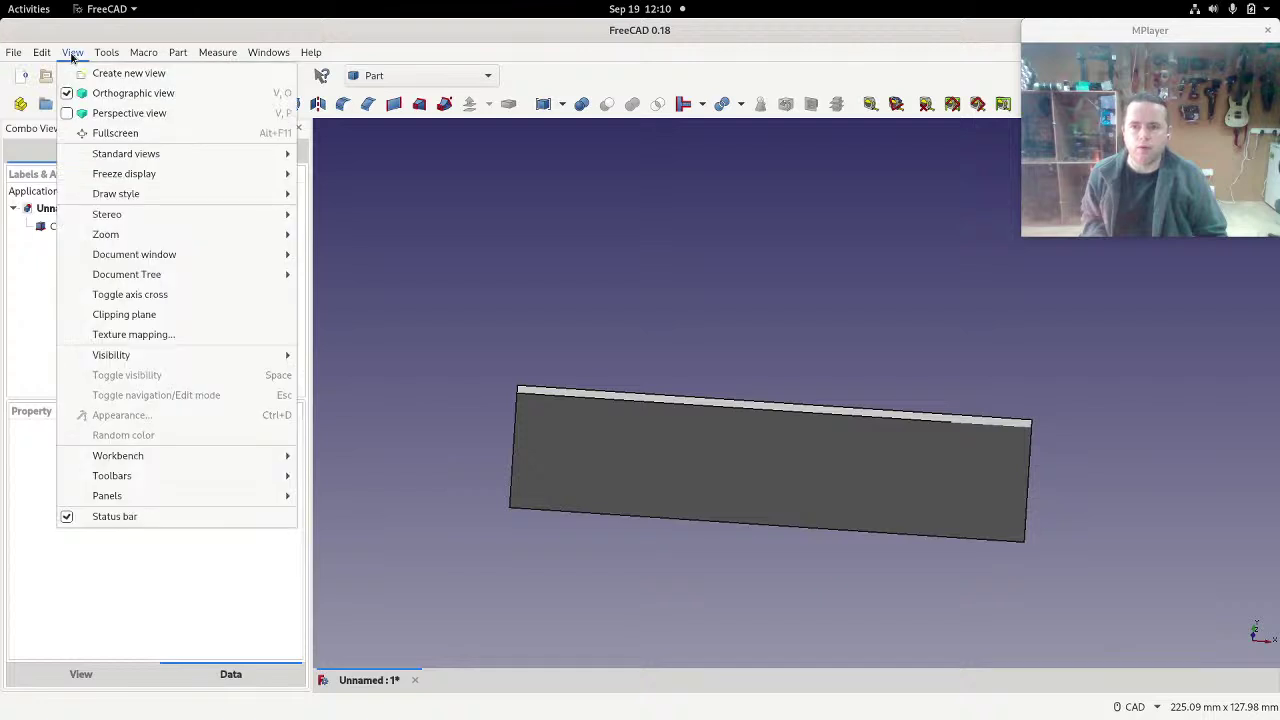
left_click(128, 113)
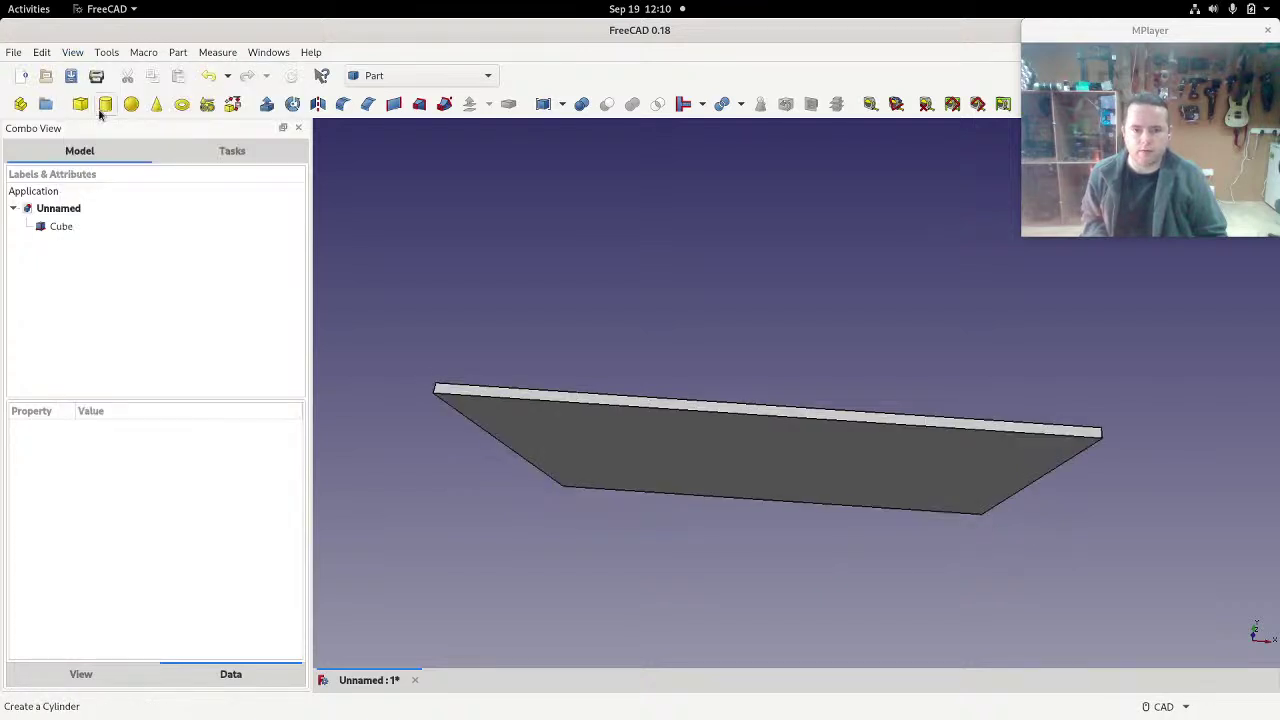
middle_click_drag(790, 618, 796, 566)
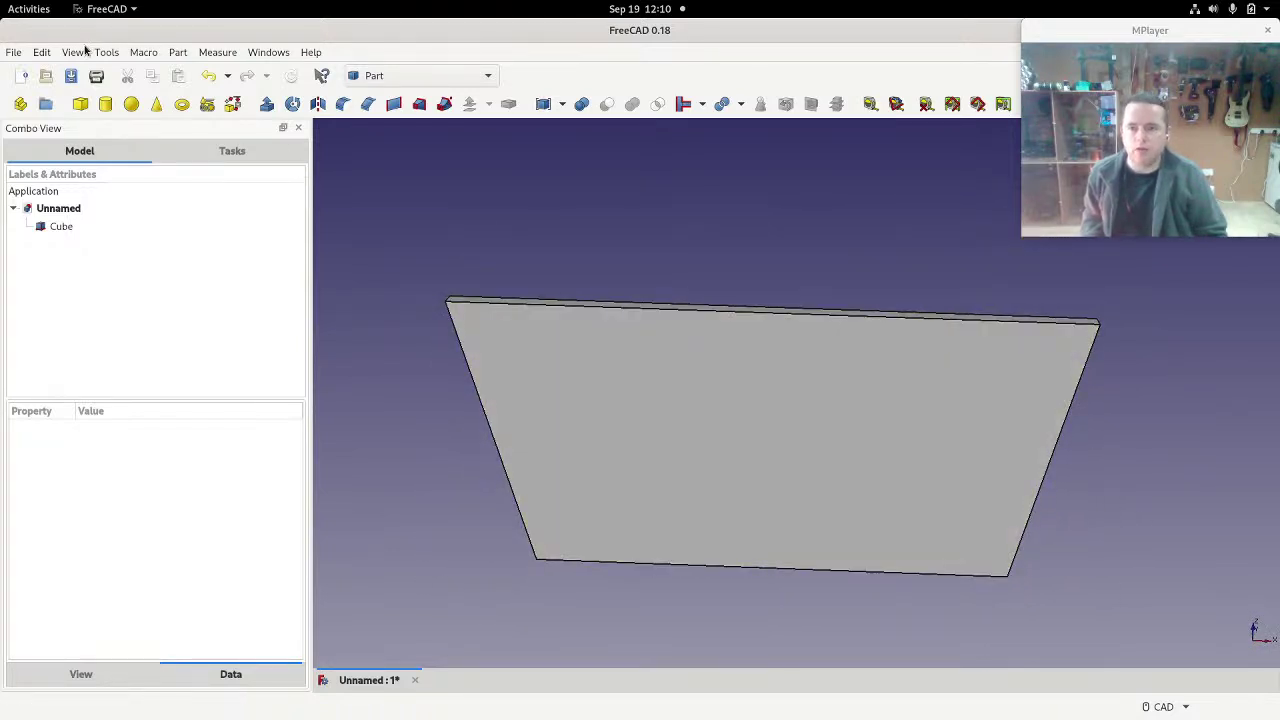
left_click(73, 53)
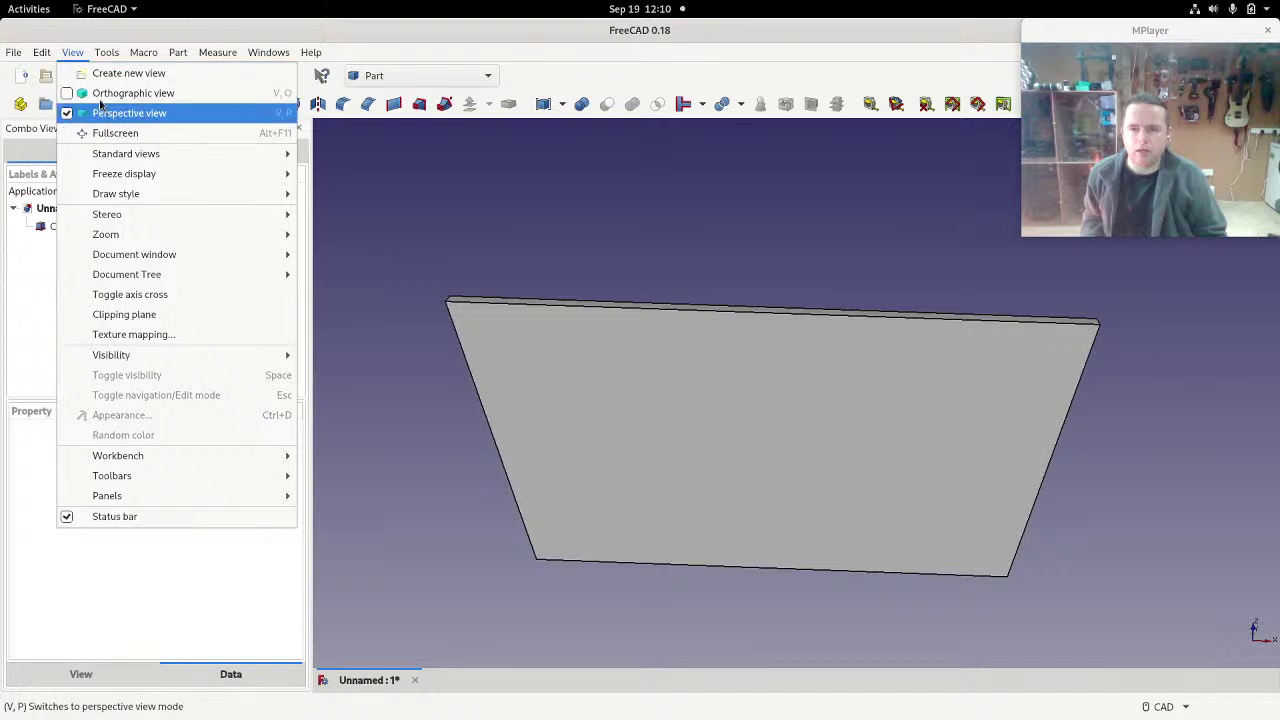
left_click(133, 93)
middle_click_drag(686, 591, 714, 571)
mouse_move(907, 454)
middle_mouse_down()
mouse_move(900, 506)
mouse_move(891, 463)
middle_mouse_up()
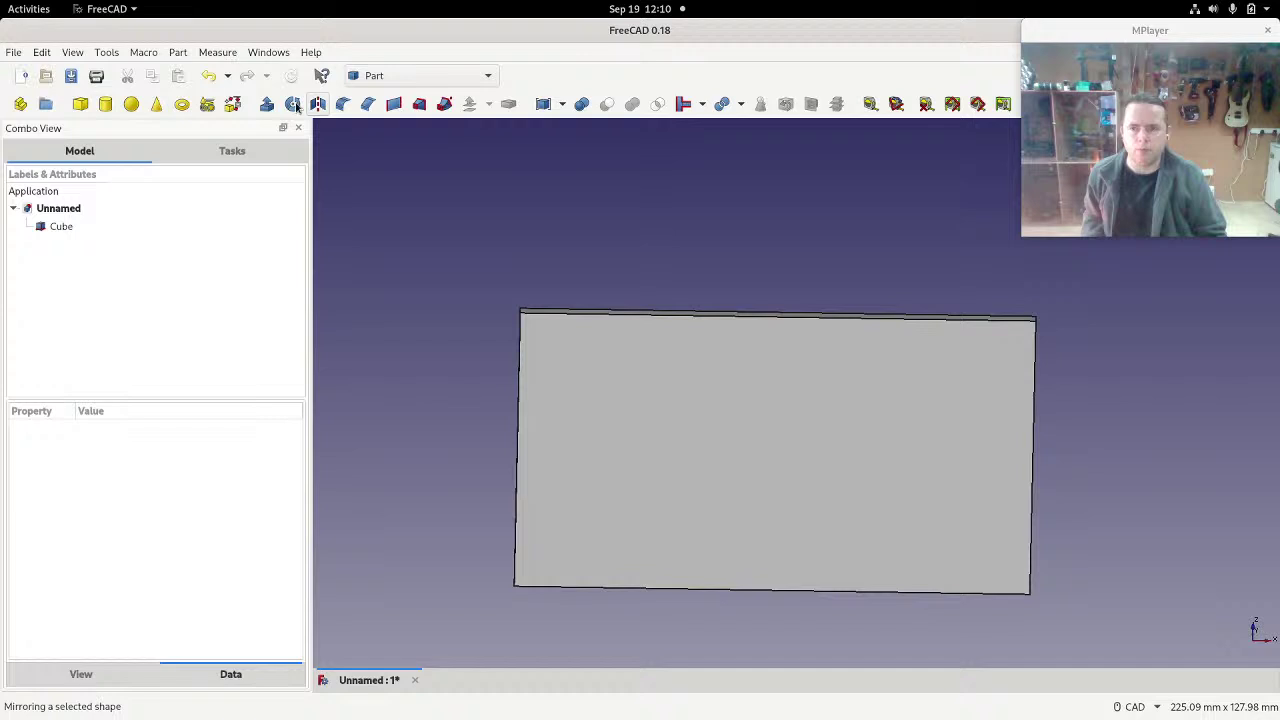
Step: Switch the 3D view to perspective projection and turn the plate's large face forward
left_click(72, 52)
left_click(107, 113)
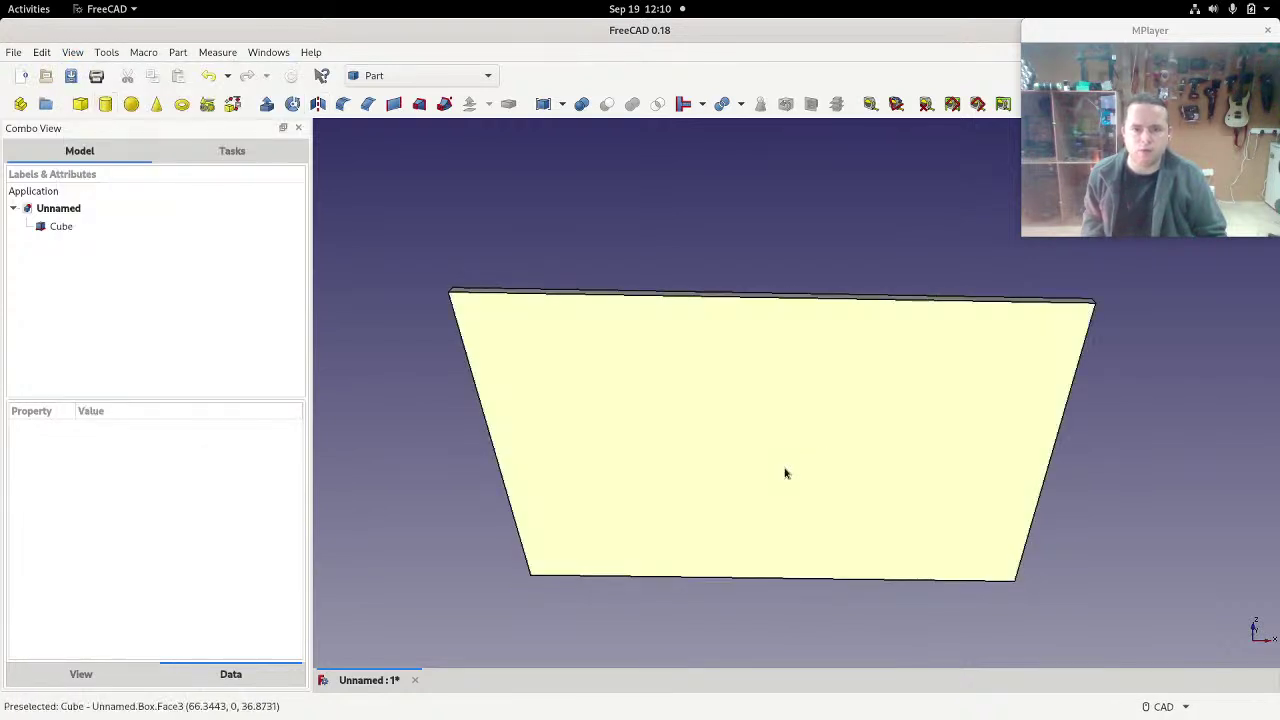
middle_click_drag(786, 471, 814, 500)
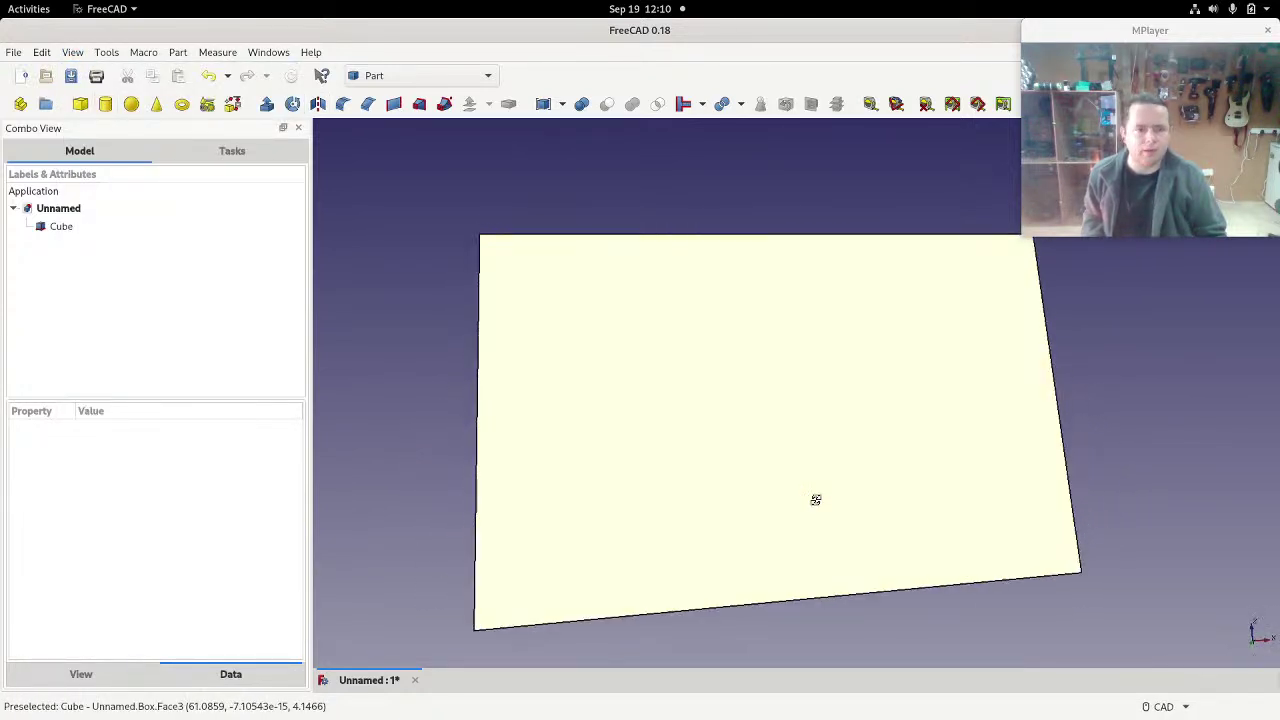
scroll(775, 500, "down", 2)
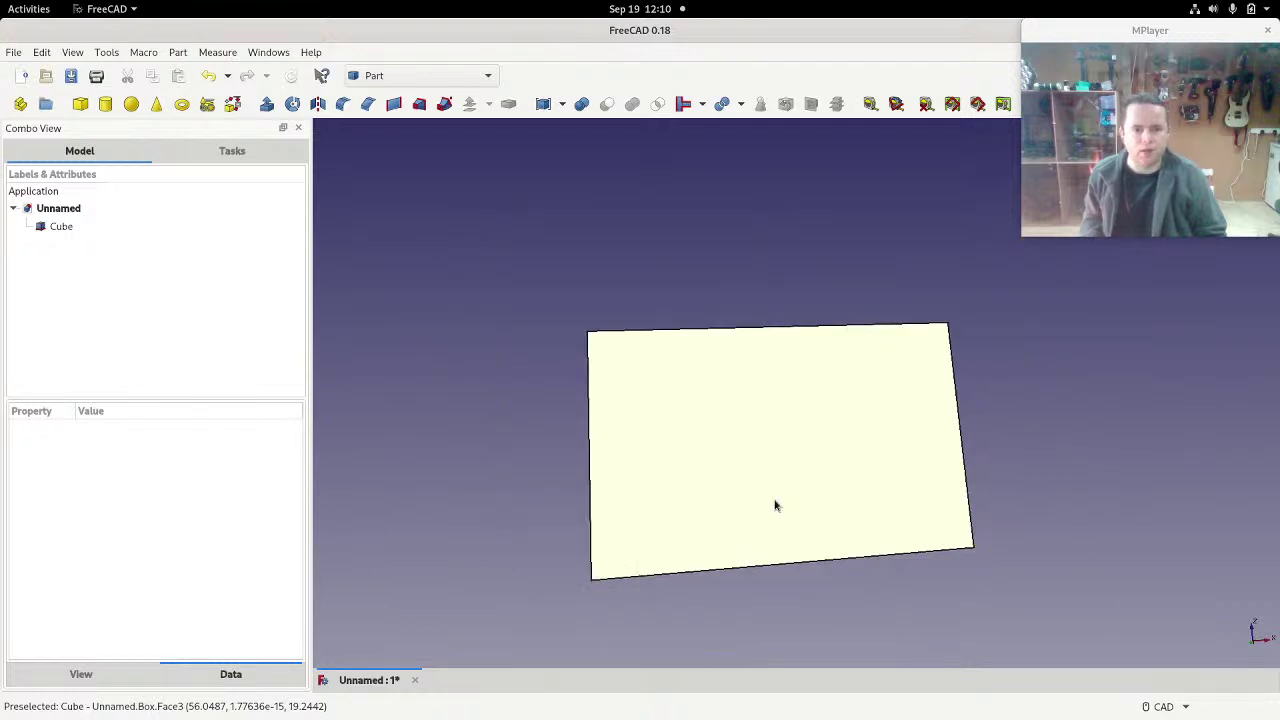
mouse_move(787, 562)
middle_mouse_down()
mouse_move(769, 560)
mouse_move(788, 565)
middle_mouse_up()
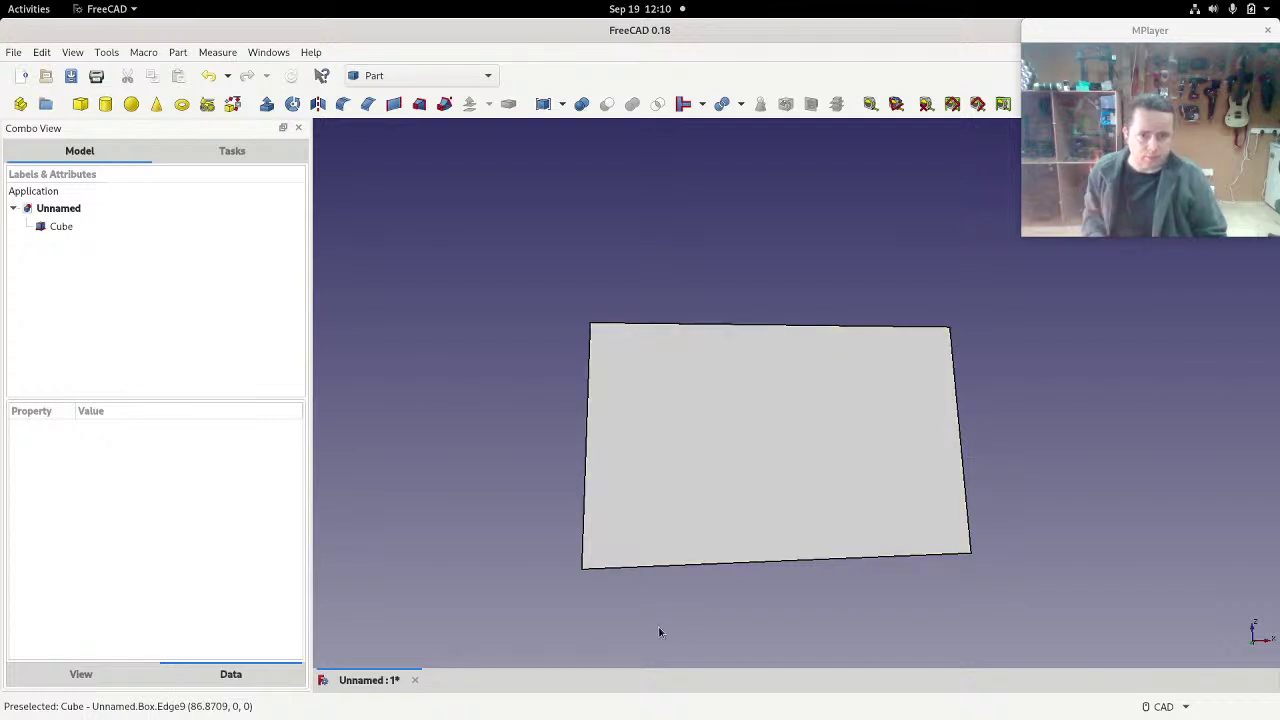
Step: Change the plate's shape color to white (#ffffff)
left_click(759, 514)
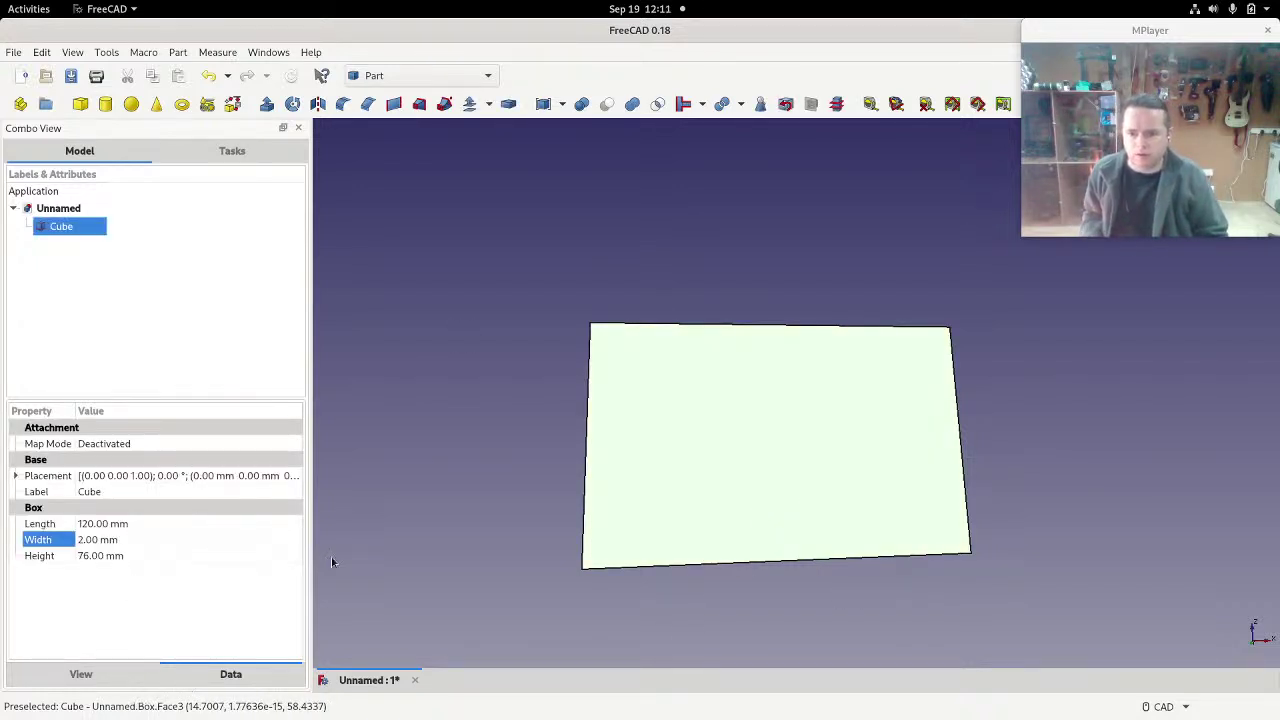
left_click(70, 226)
left_click(83, 676)
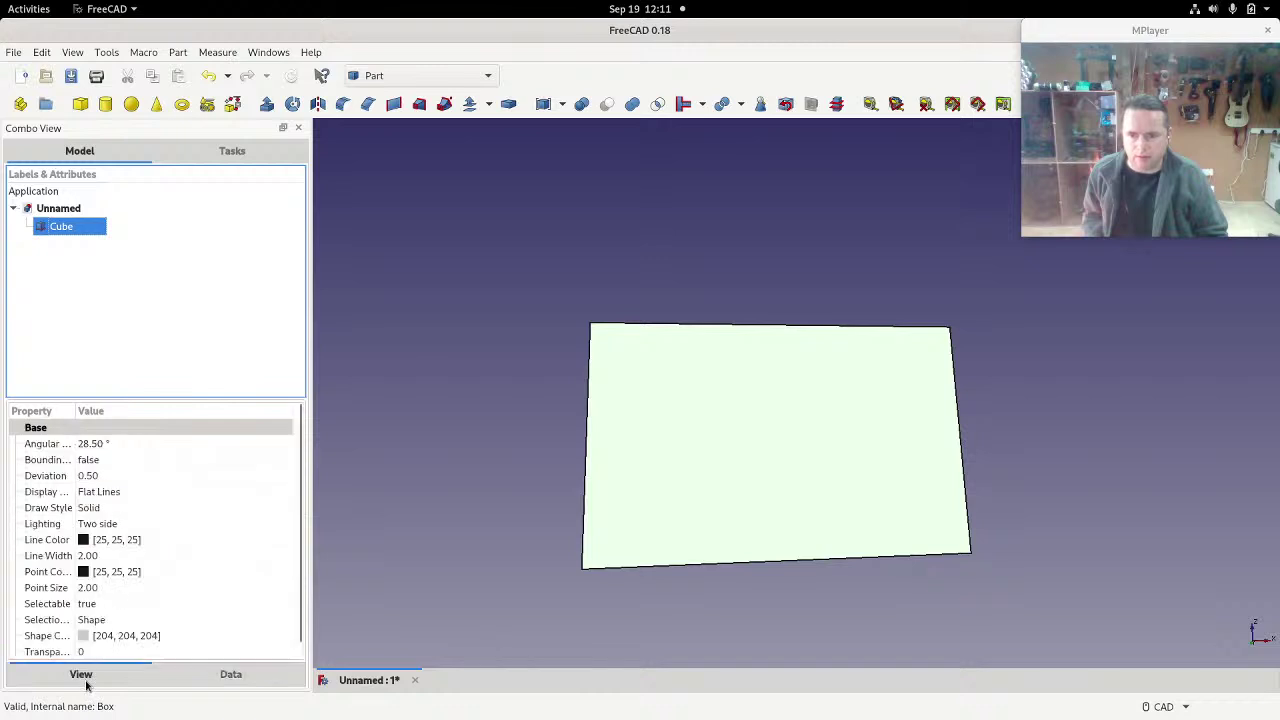
scroll(49, 588, "down", 1)
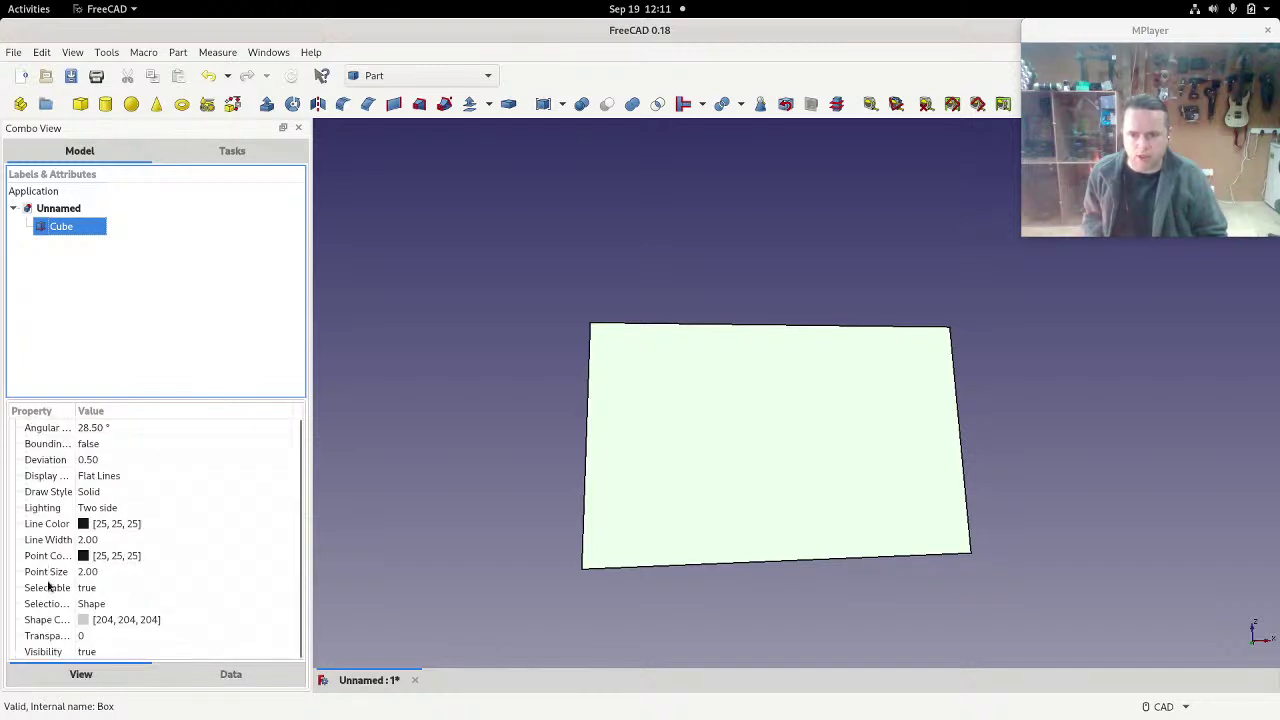
left_click(82, 621)
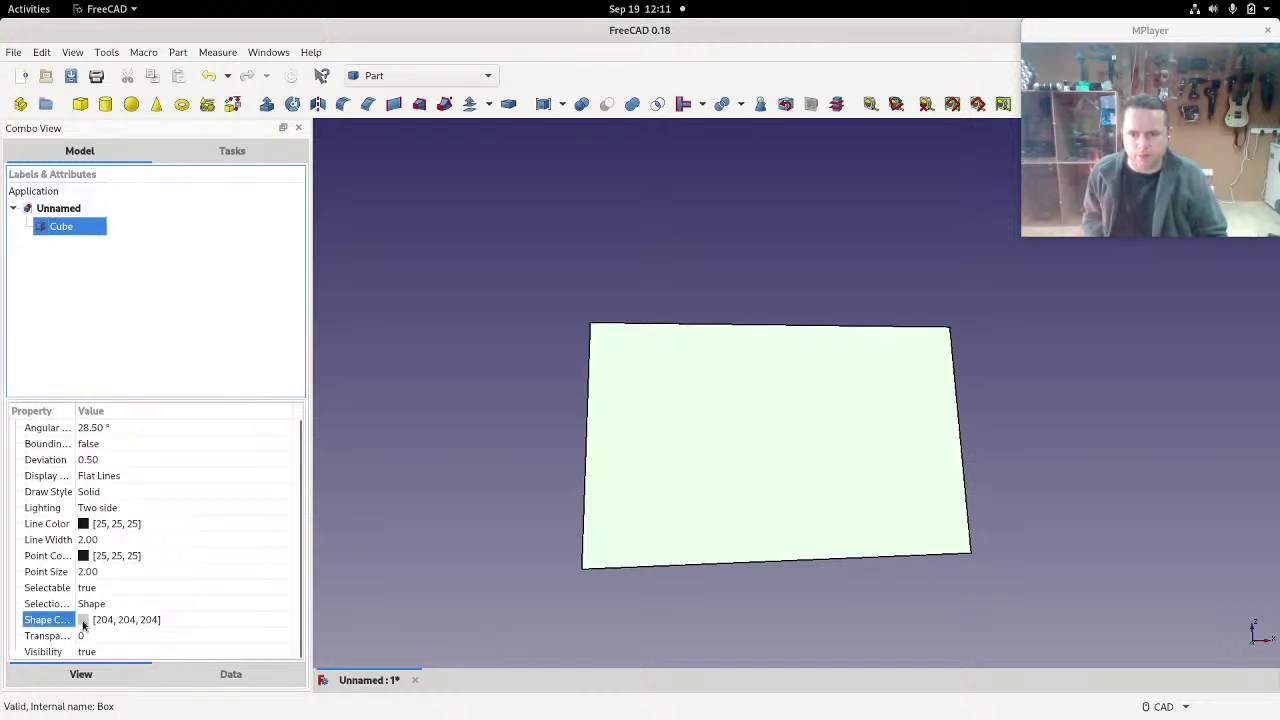
left_click(152, 626)
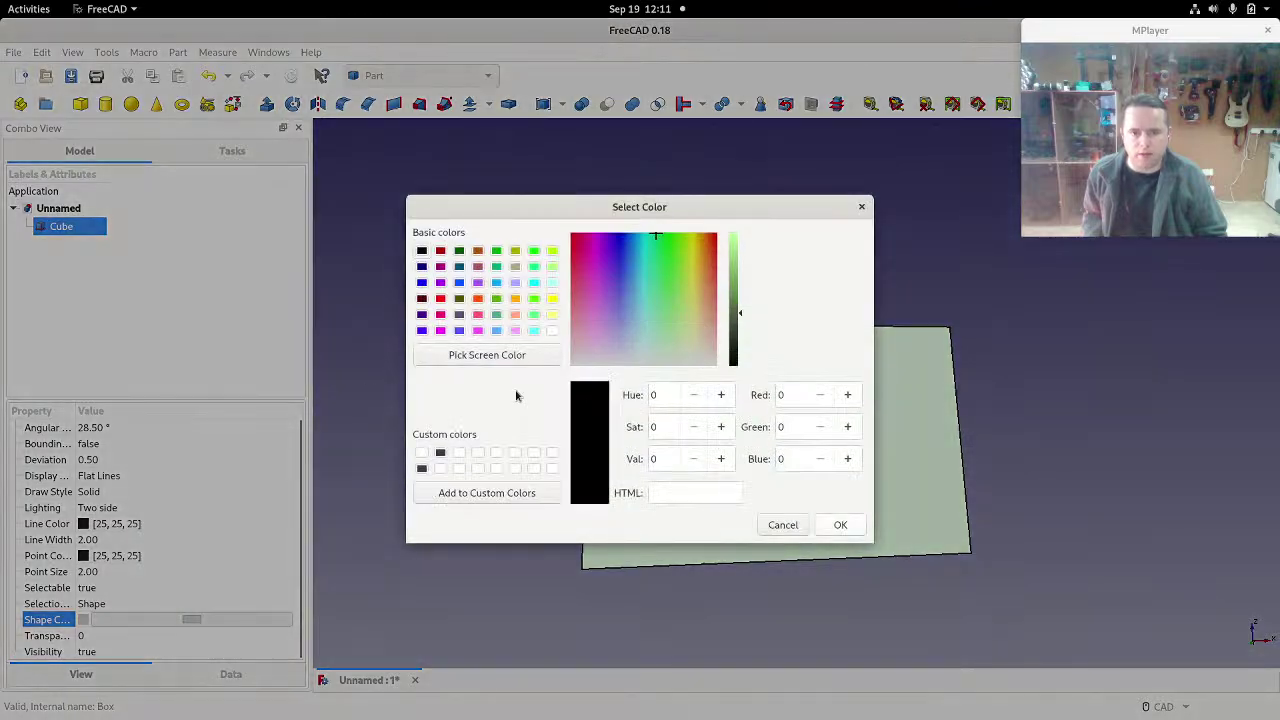
left_click(422, 452)
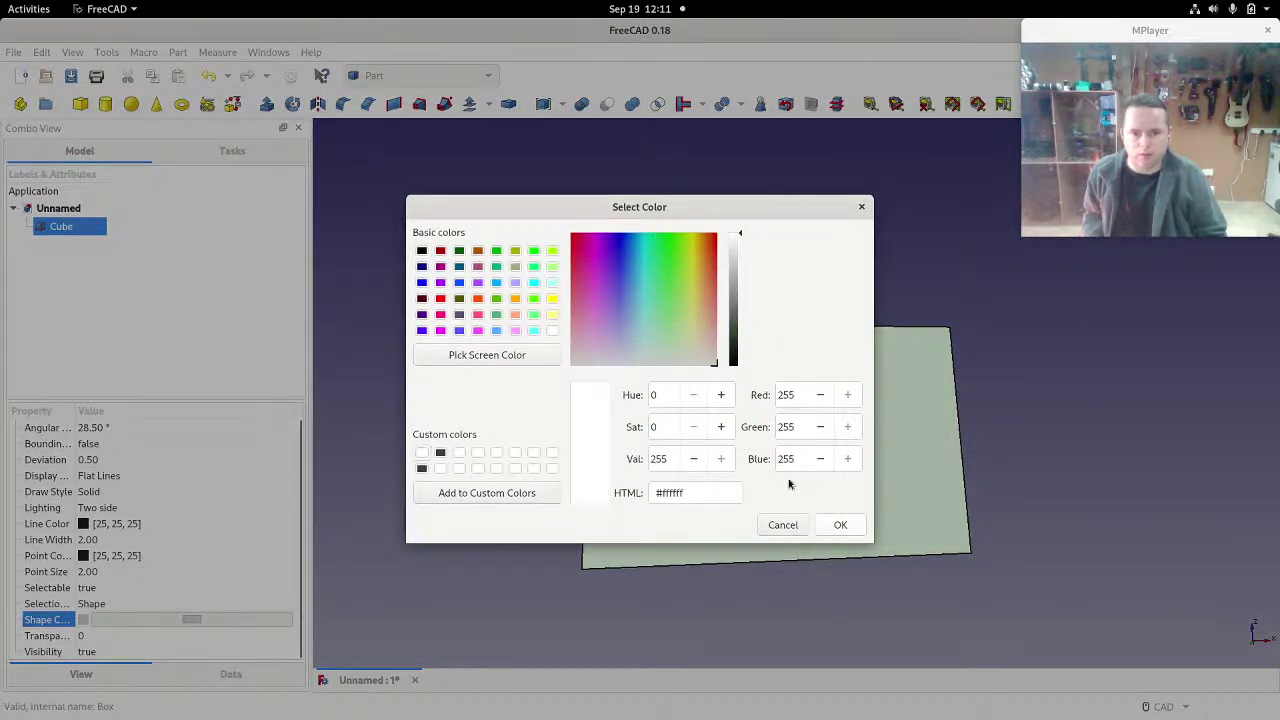
left_click(840, 525)
left_click(856, 640)
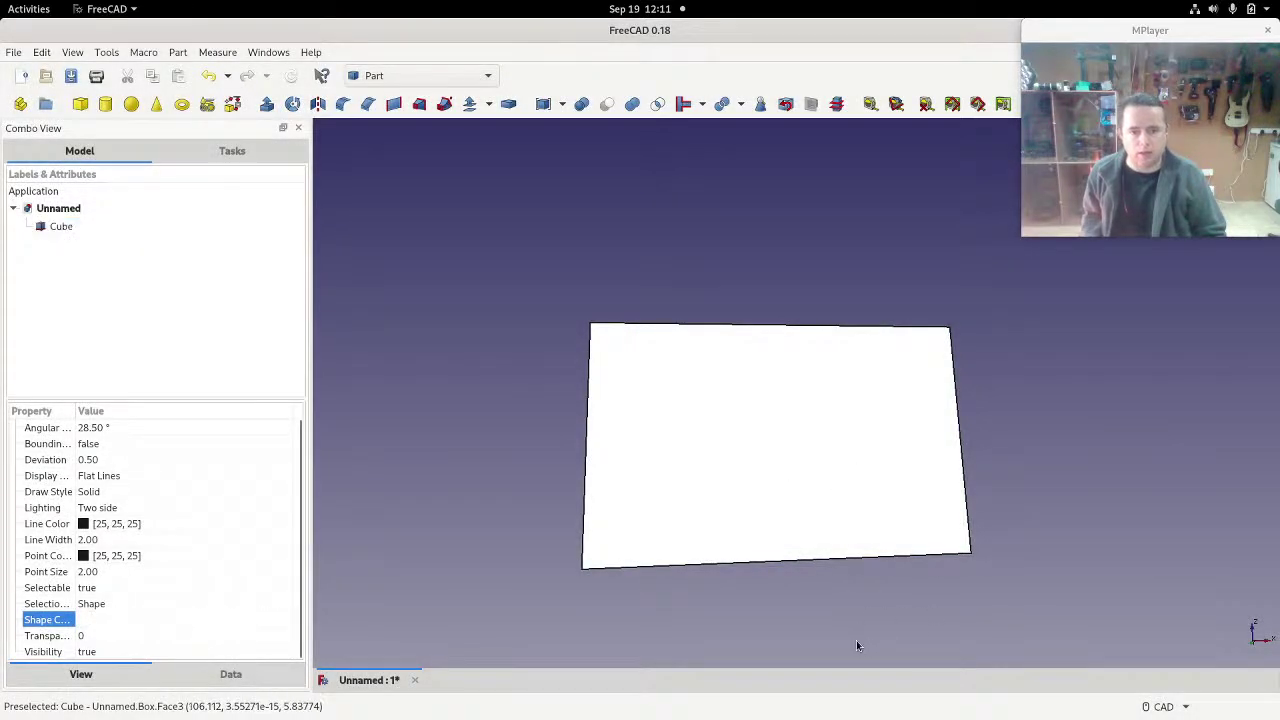
mouse_move(816, 624)
middle_mouse_down()
mouse_move(829, 491)
mouse_move(826, 617)
middle_mouse_up()
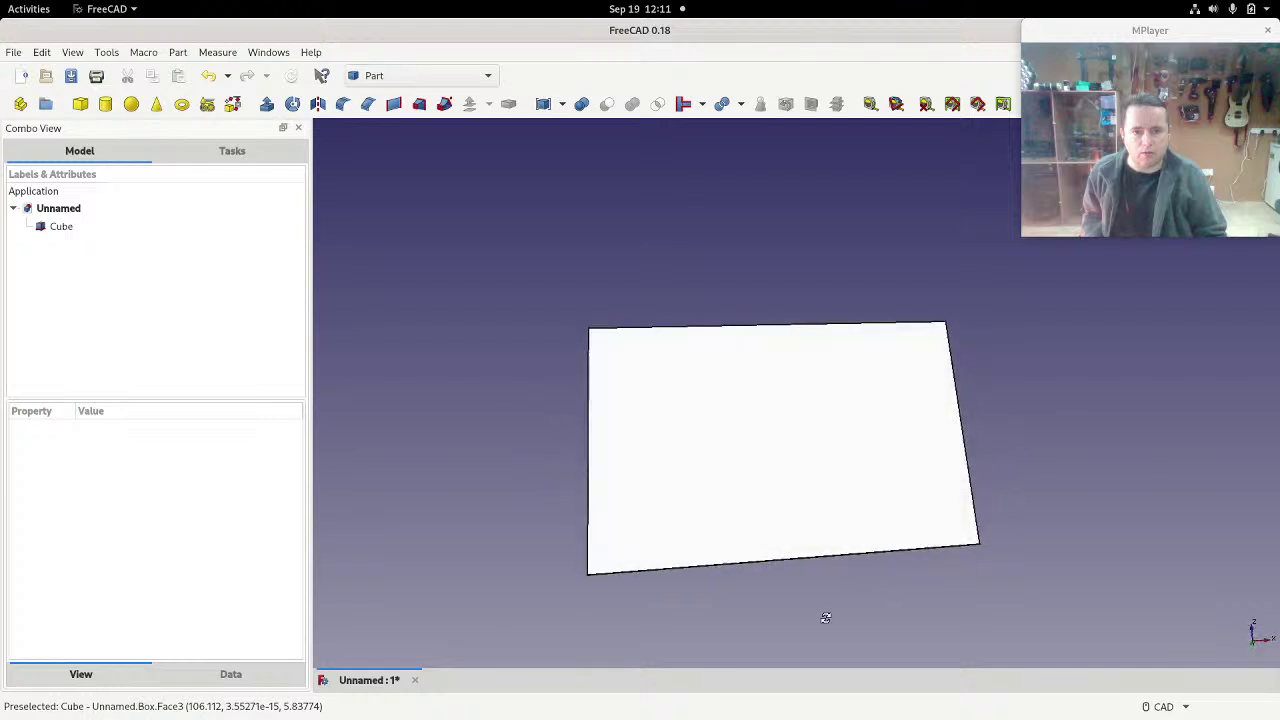
left_click(751, 440)
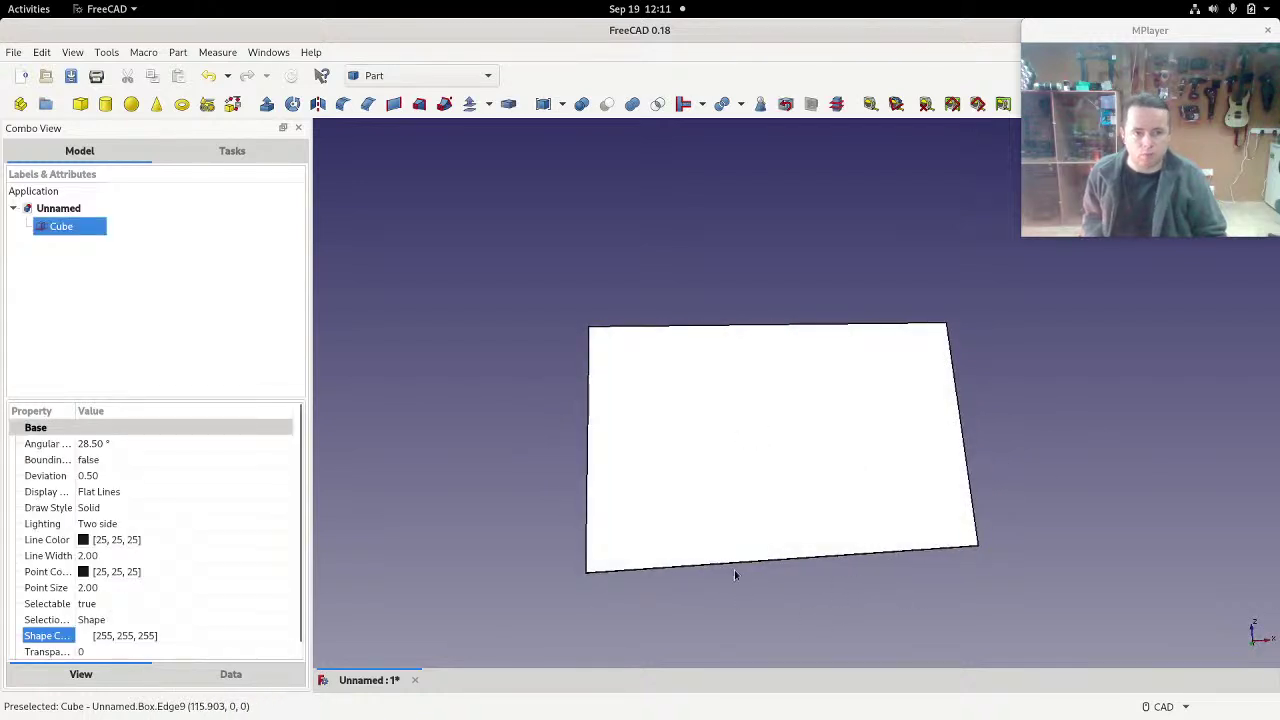
left_click(828, 614)
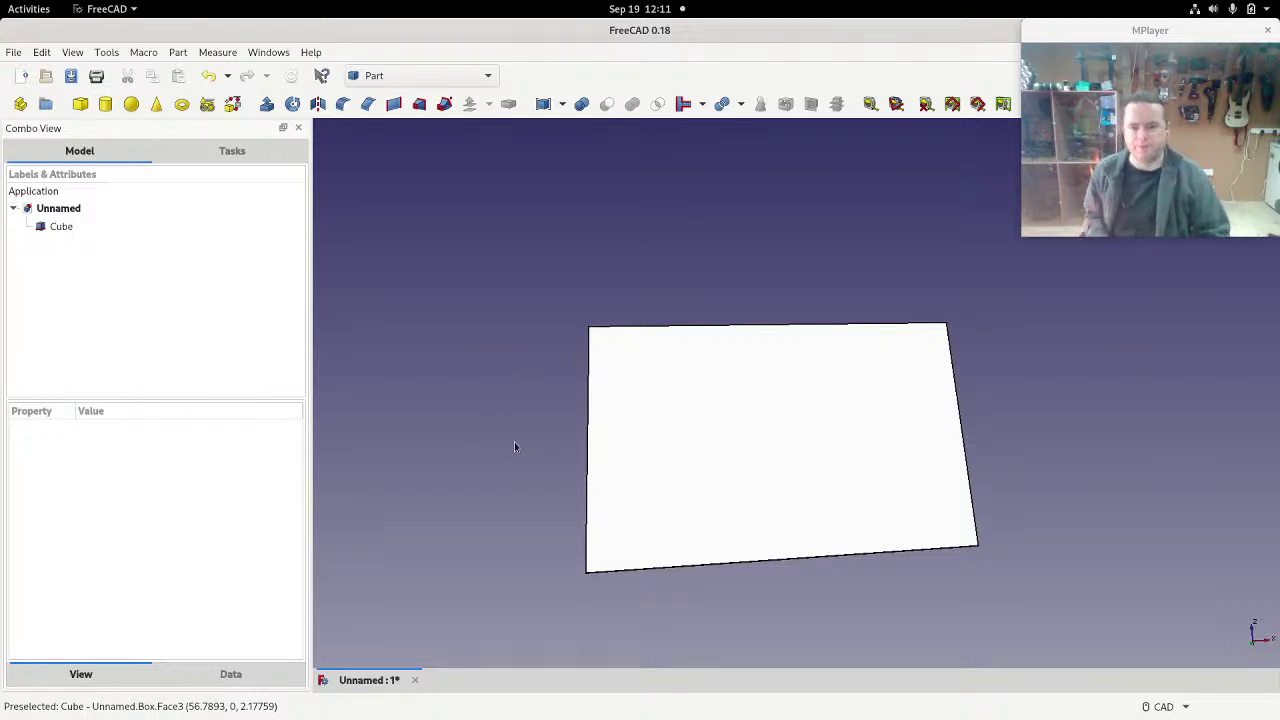
Step: Add a second cube solid to the document alongside the plate
left_click(102, 280)
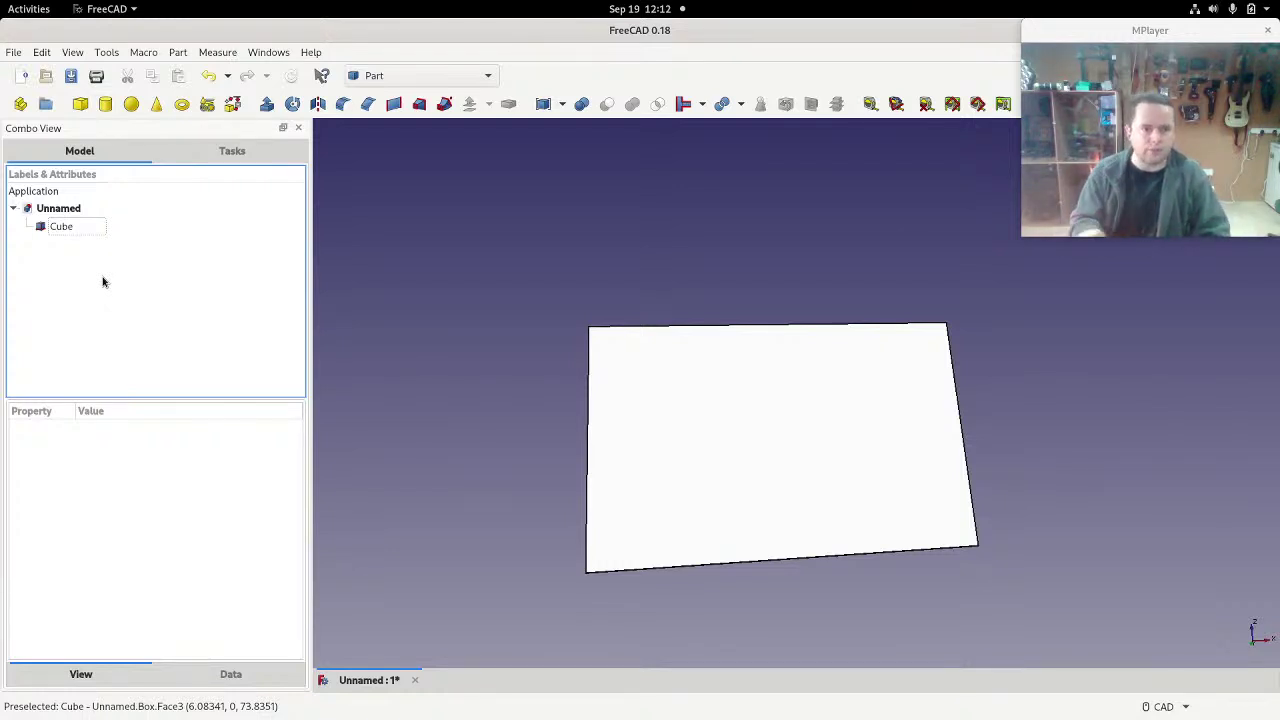
left_click(484, 430)
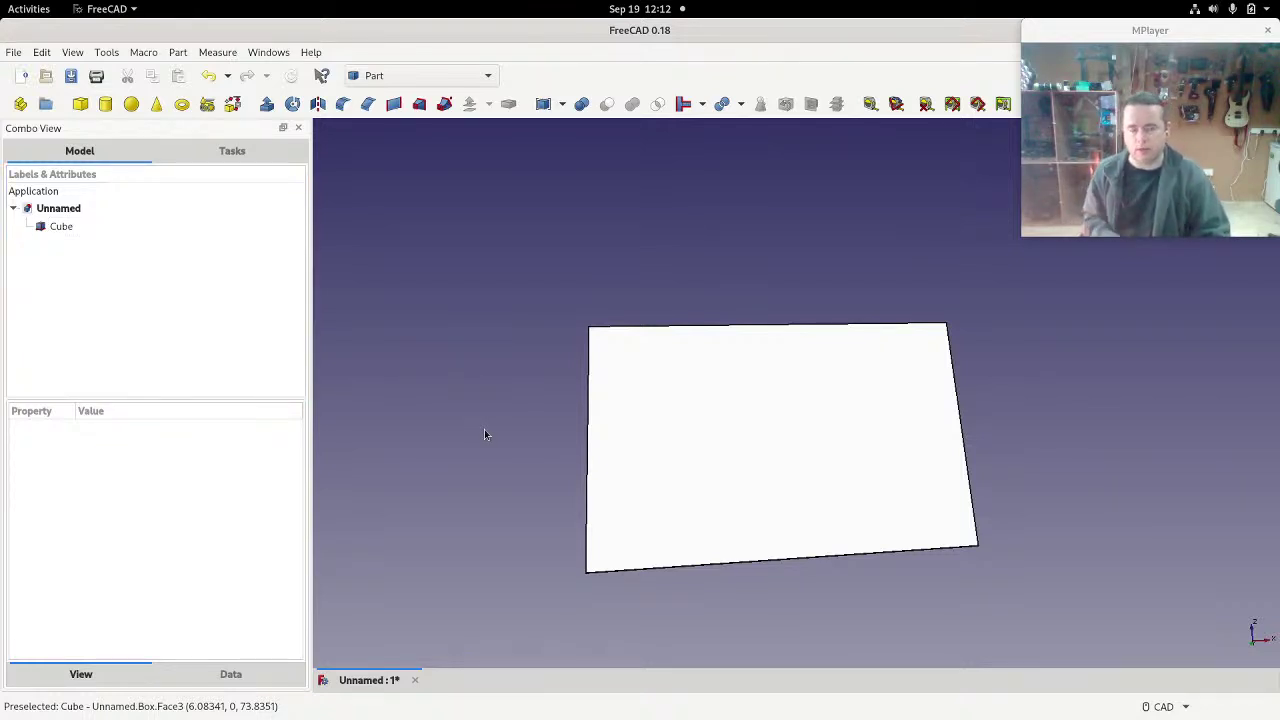
left_click(210, 369)
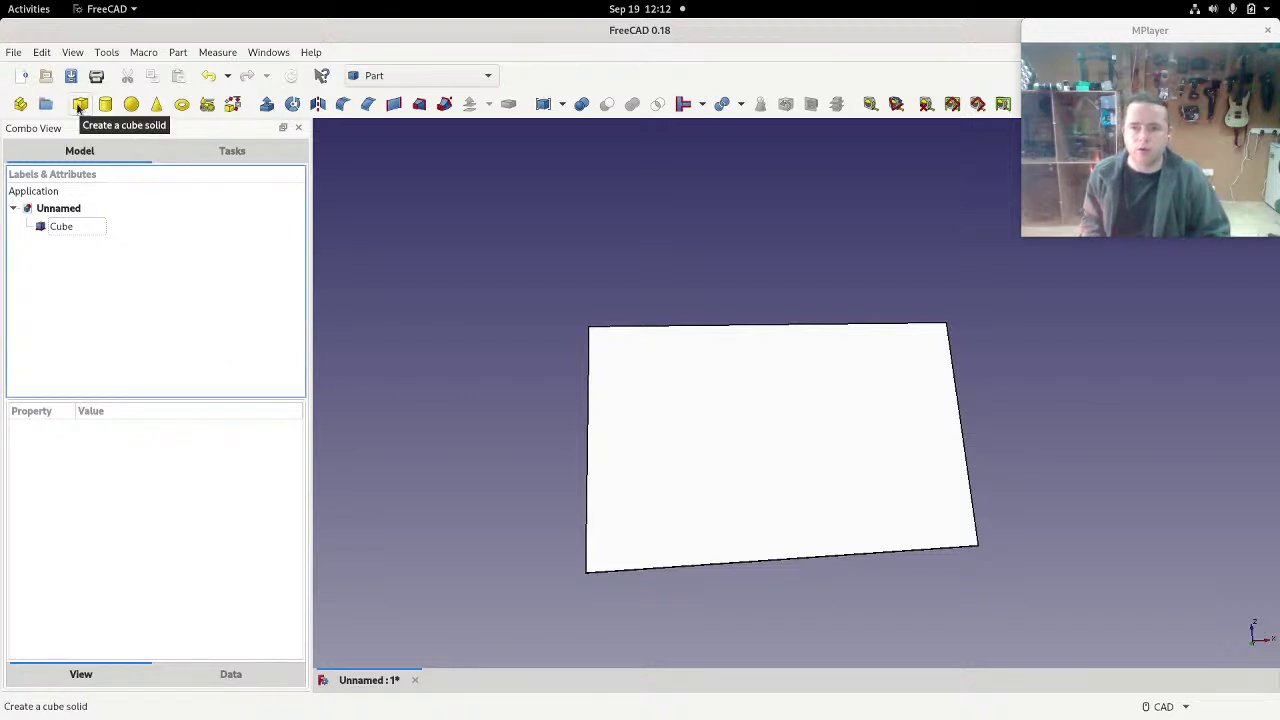
left_click(80, 105)
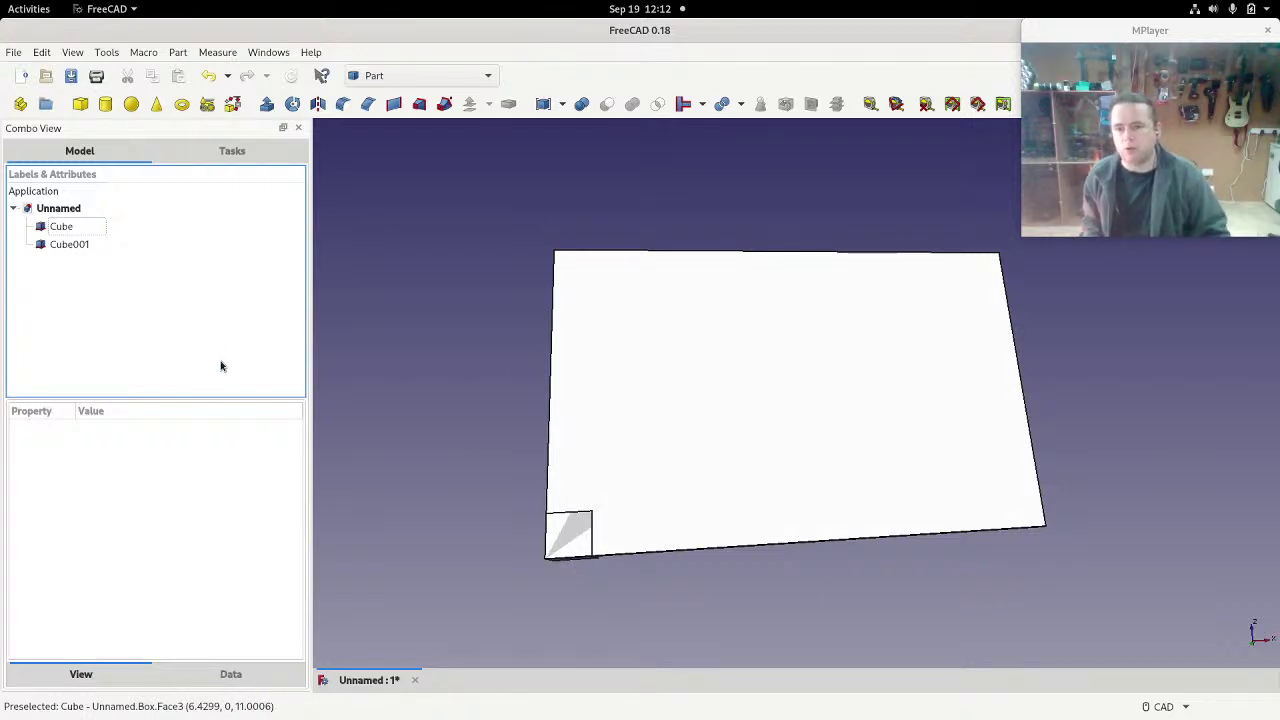
Step: Set the new cube's placement position to x = -10 mm so it sits beside the plate
left_click(76, 244)
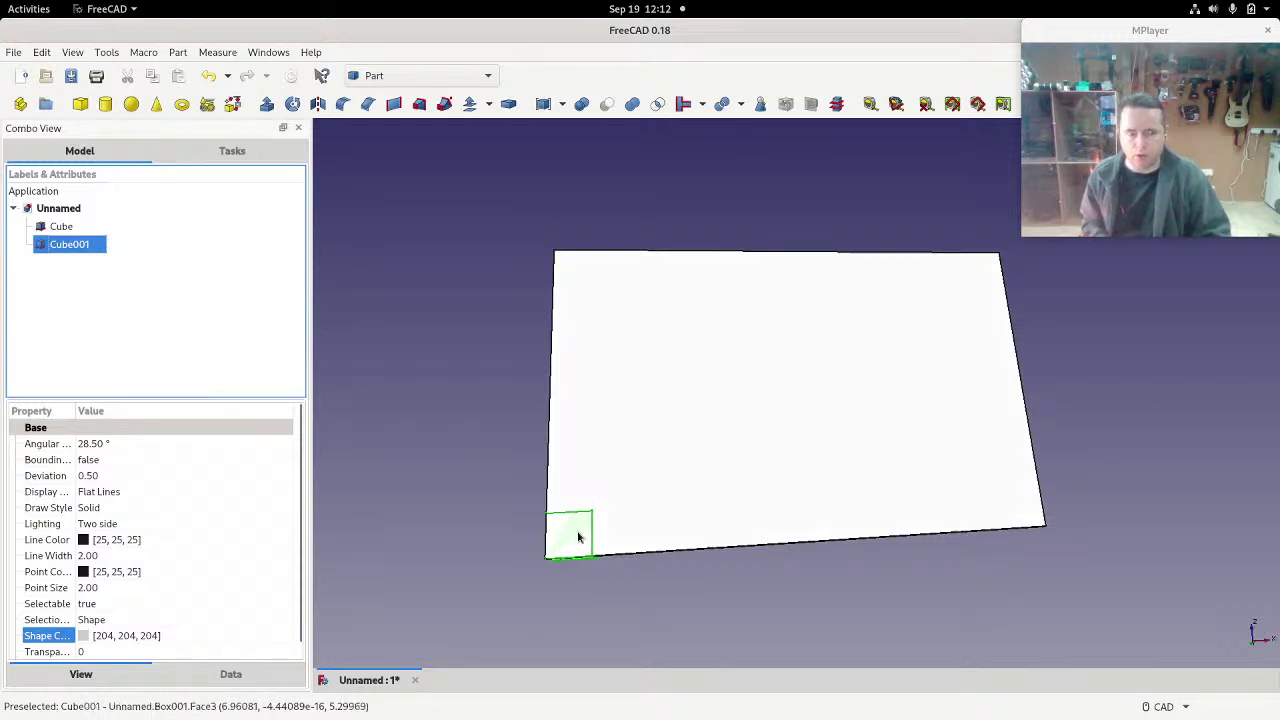
left_click(192, 677)
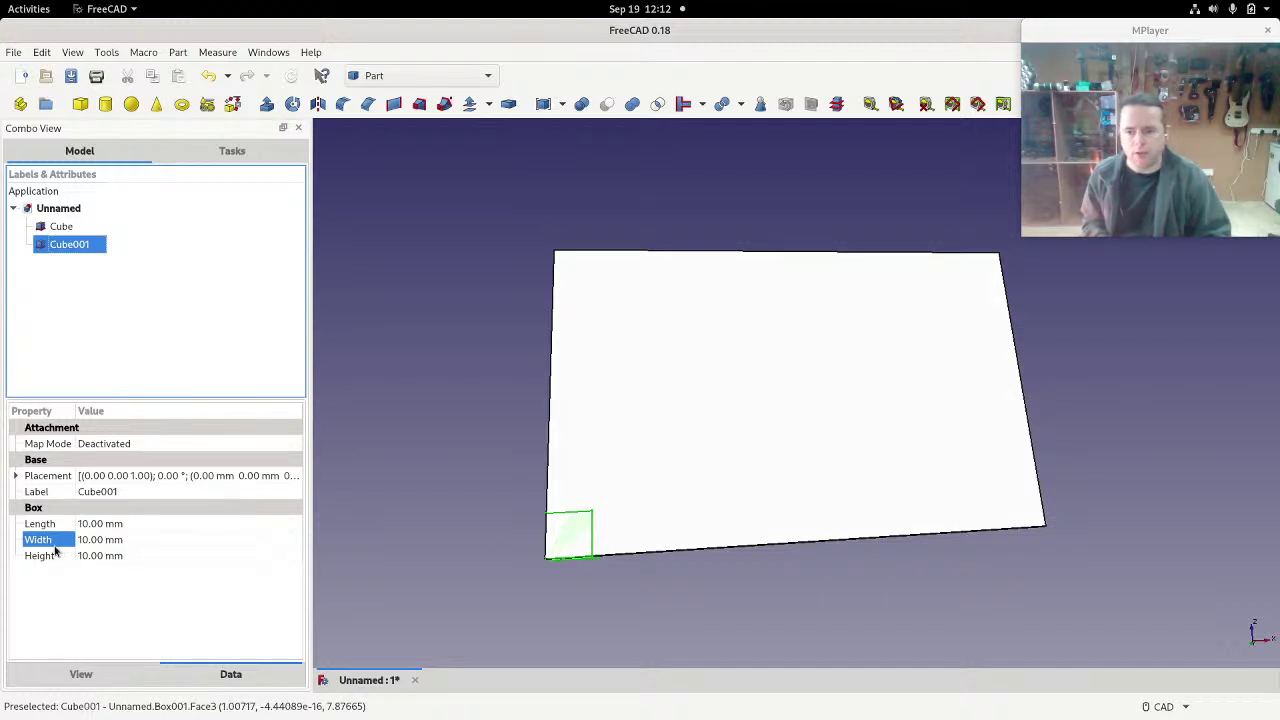
left_click(30, 477)
left_click(15, 477)
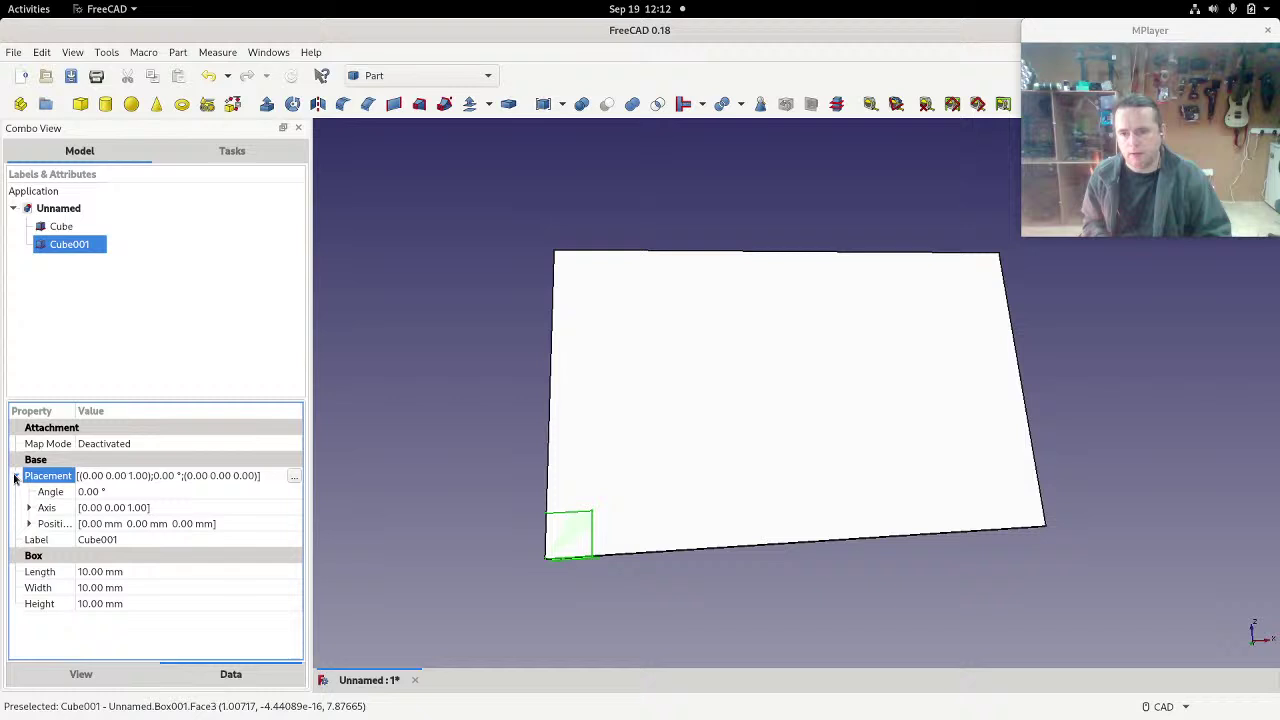
left_click(29, 525)
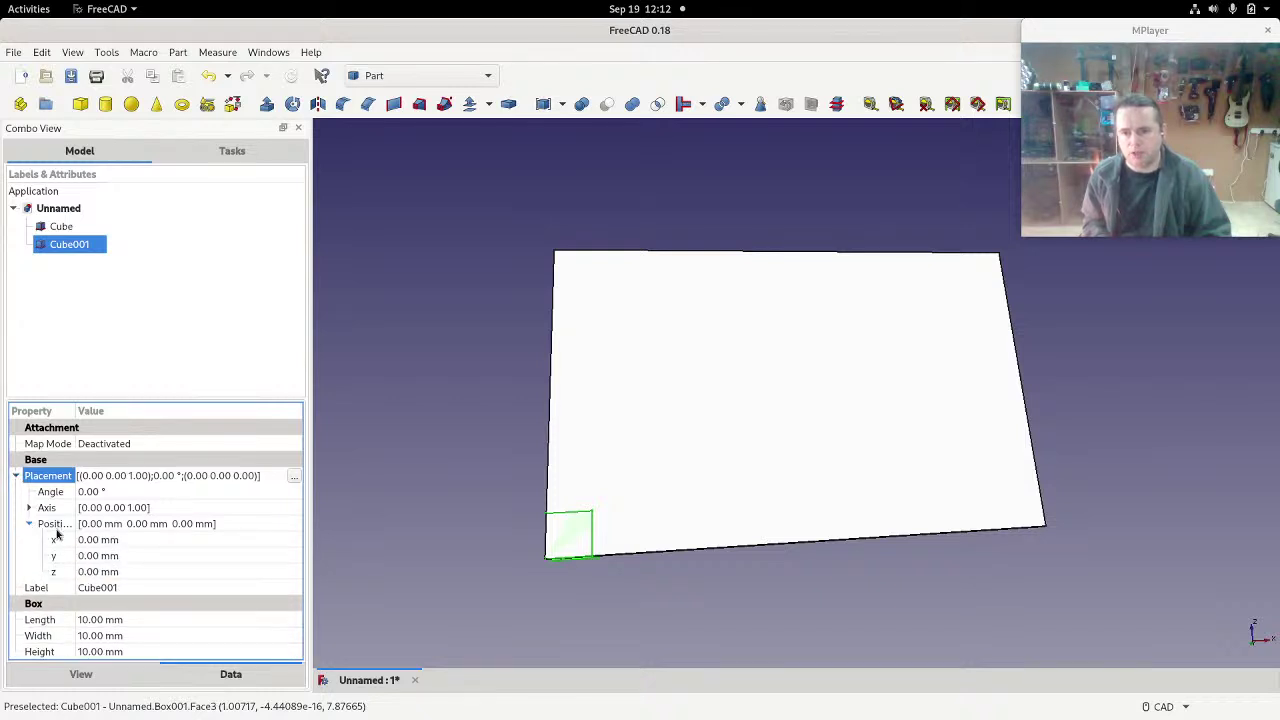
left_click(95, 540)
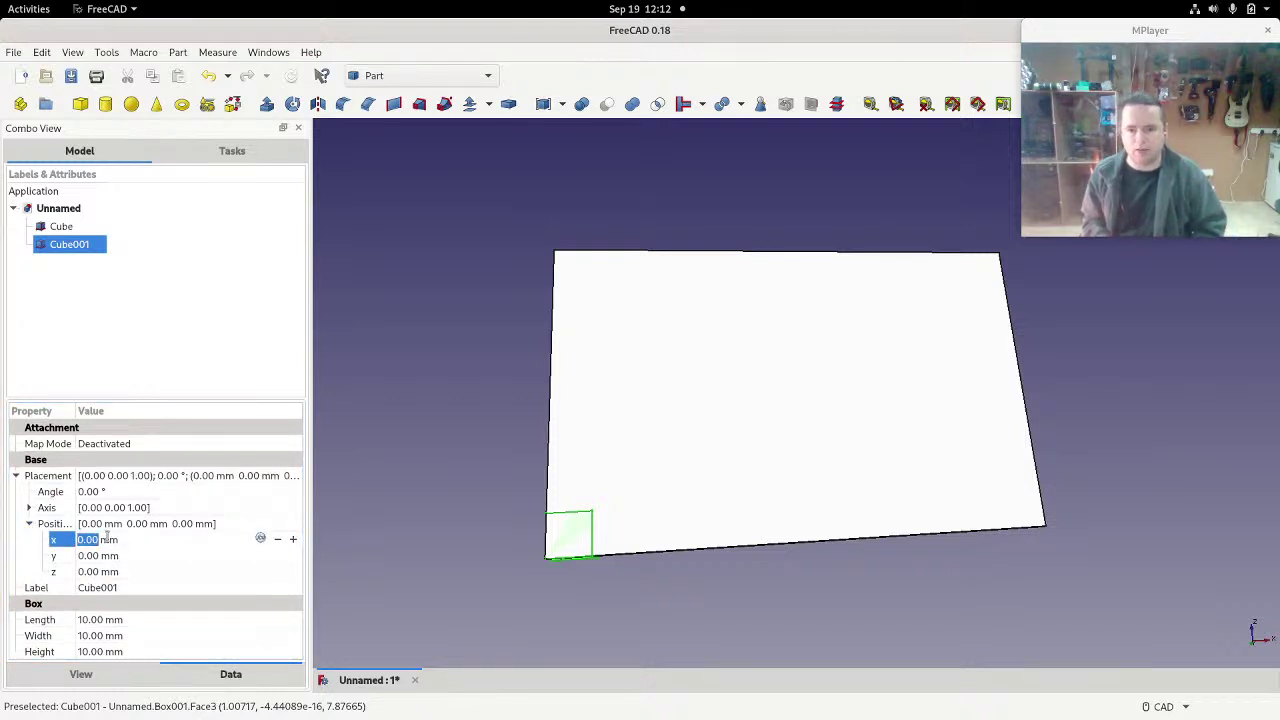
type("0")
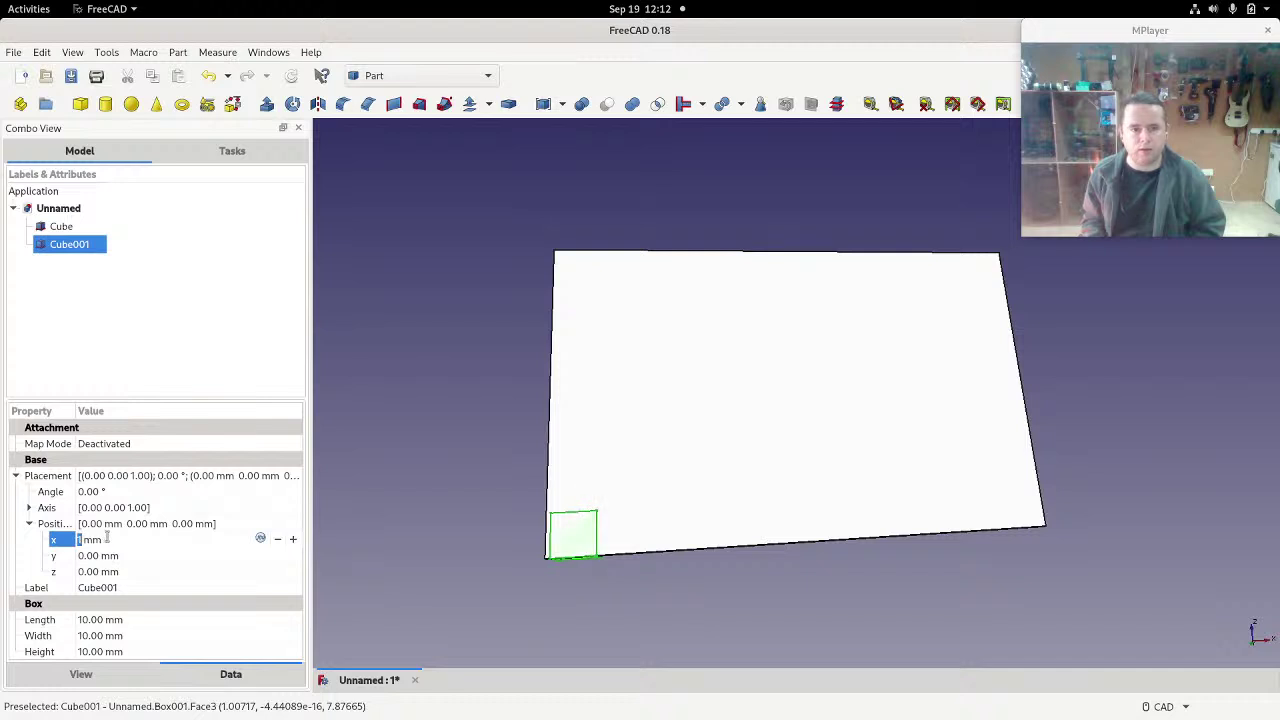
scroll(107, 538, "down", 2)
scroll(107, 538, "up", 2)
scroll(107, 538, "down", 2)
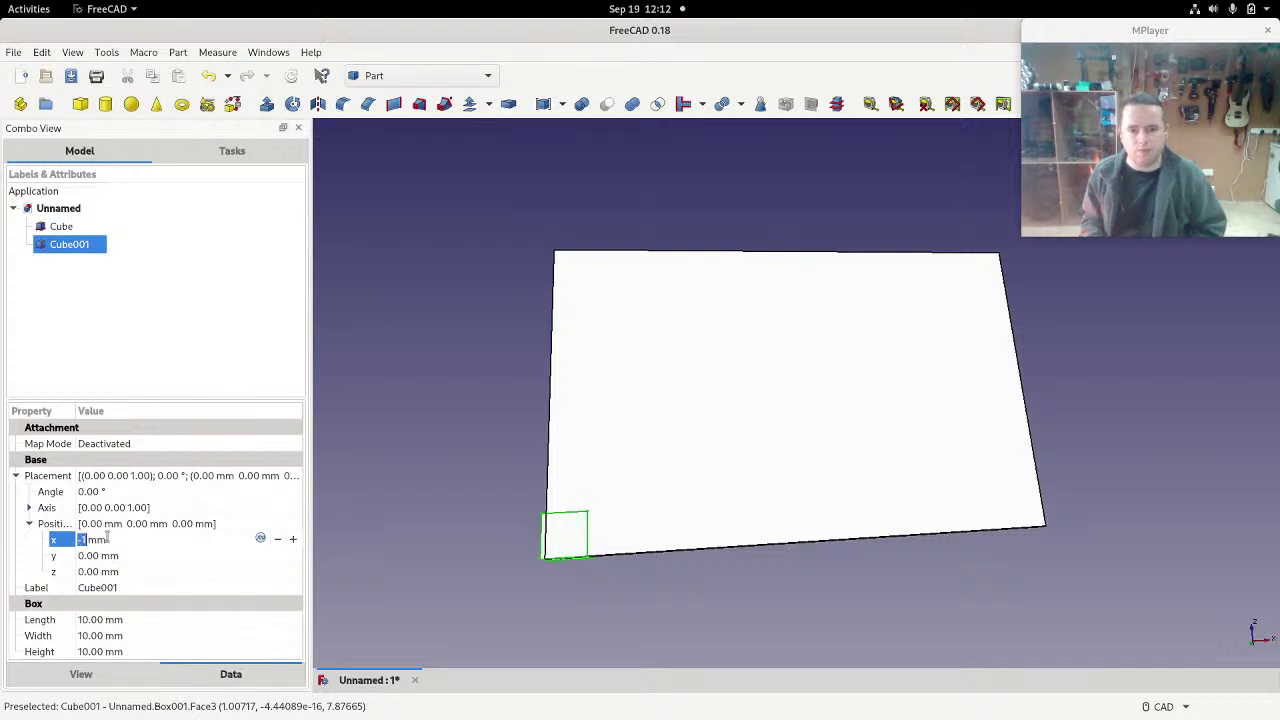
scroll(107, 538, "down", 5)
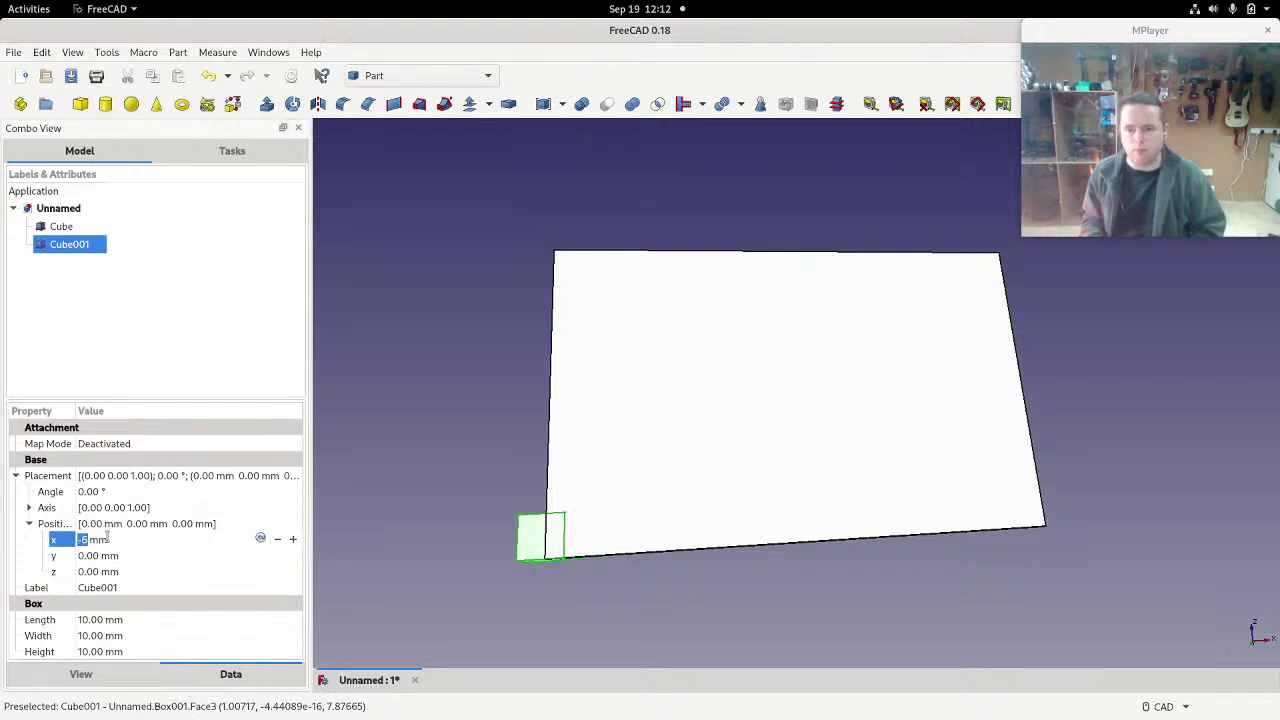
scroll(107, 538, "down", 2)
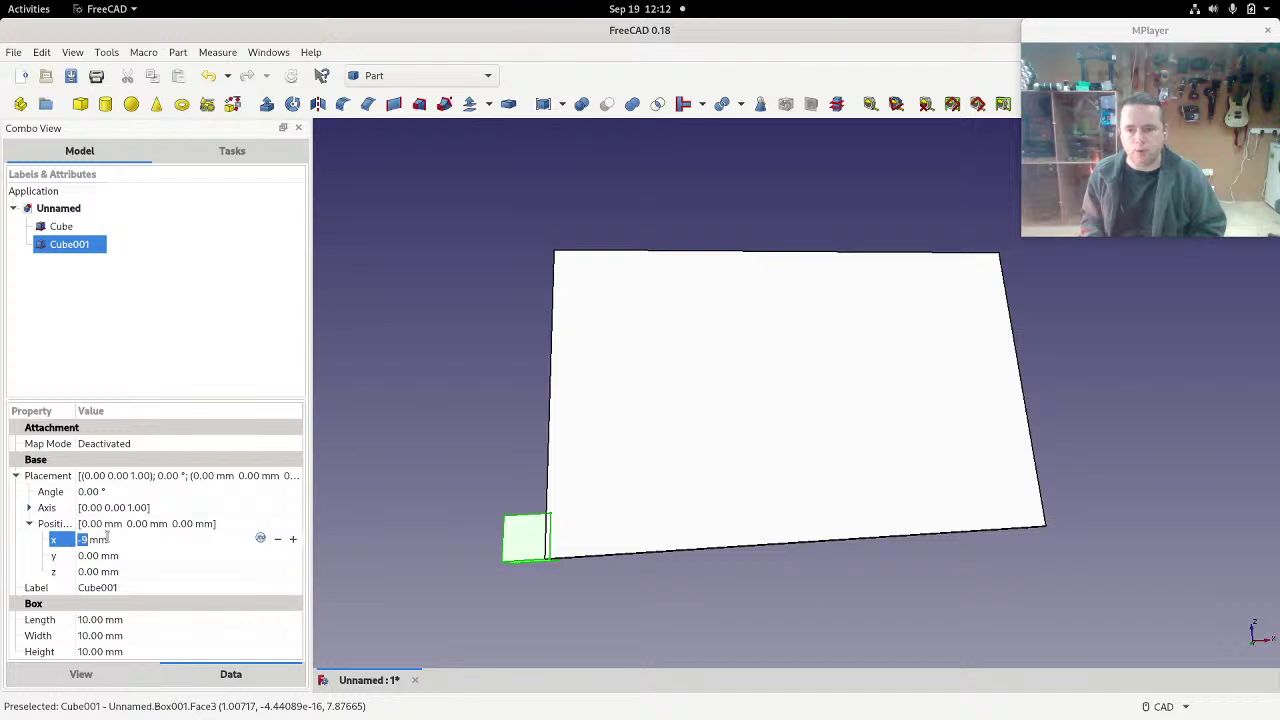
scroll(107, 538, "down", 1)
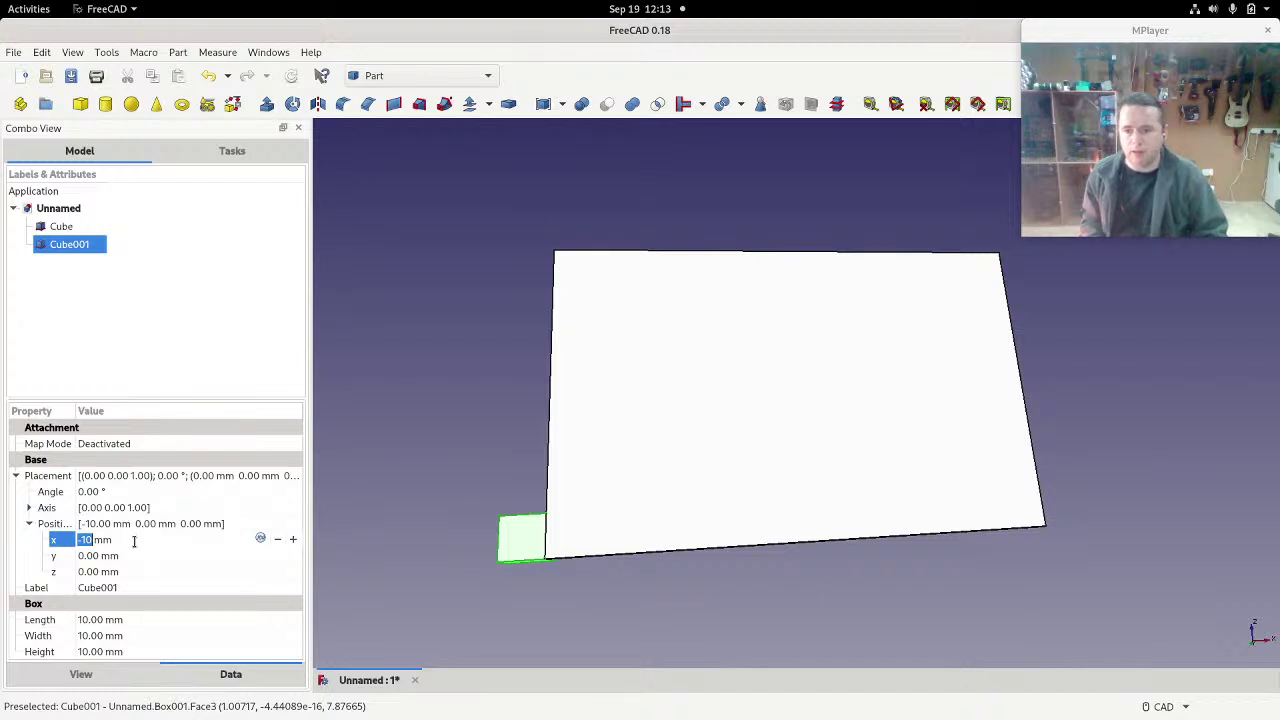
Step: Set the new cube's placement position to z = -10 mm so it sits diagonally off the plate's corner
left_click(103, 573)
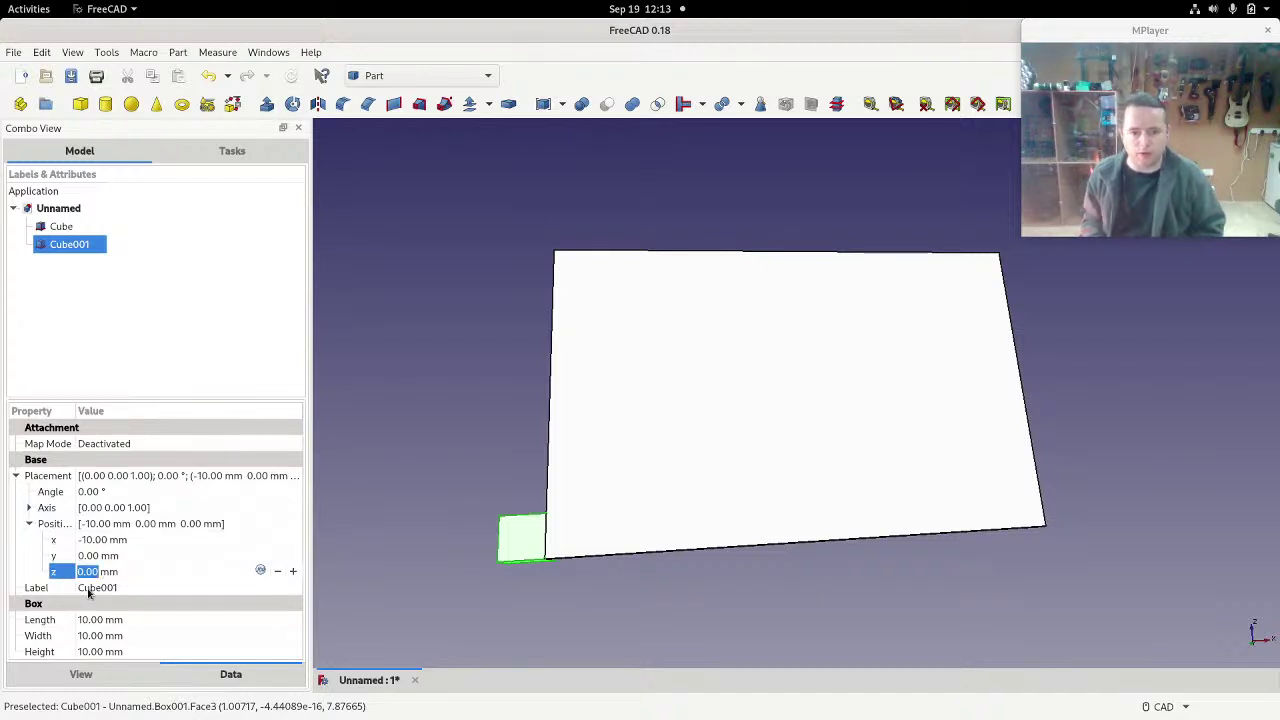
key("Down")
key("Down")
key("Down")
key("Down")
key("Down")
key("Down")
key("Down")
key("Down")
key("Down")
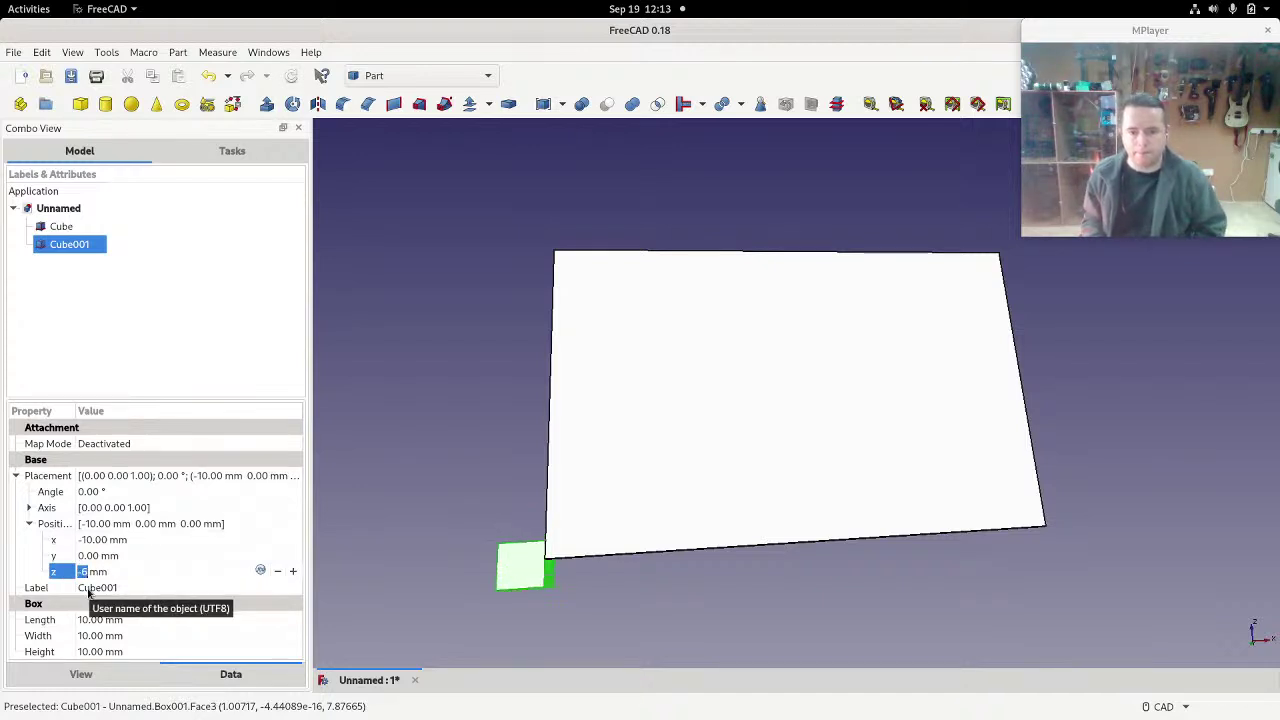
key("Down")
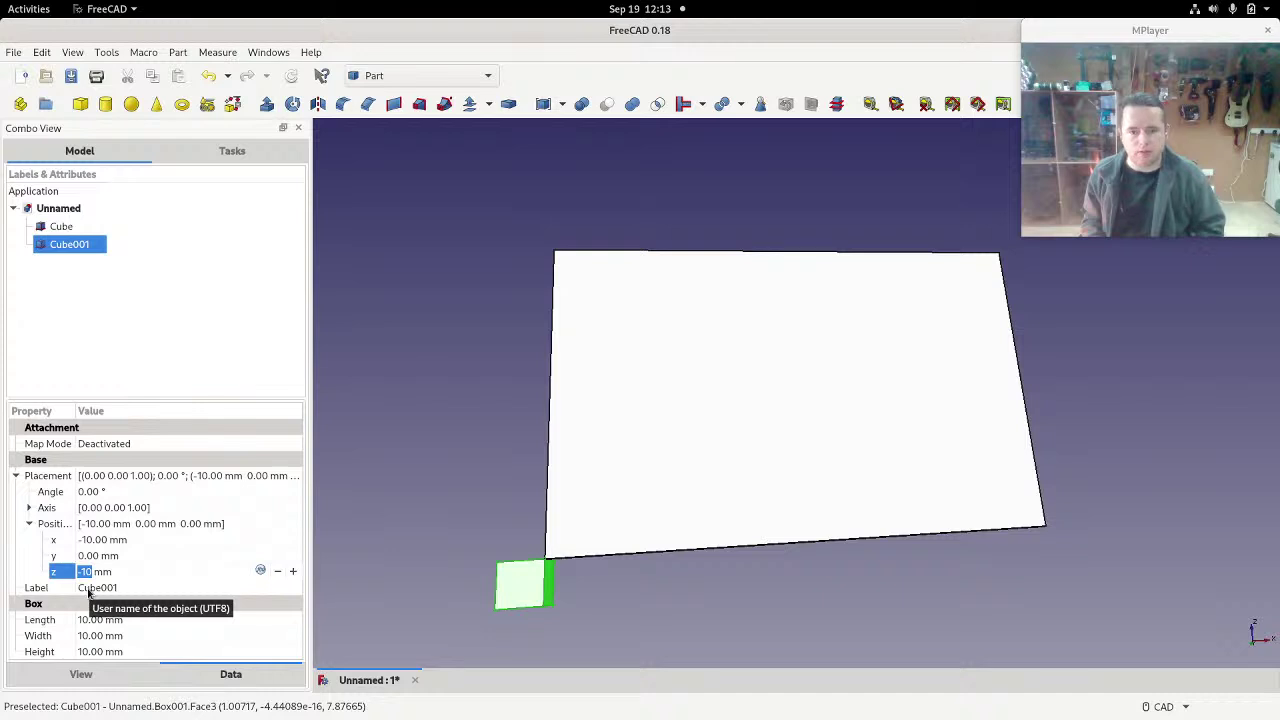
Step: Examine how the small cube meets the plate's corner, both close up and from a slightly rotated overall view
scroll(545, 570, "up", 6)
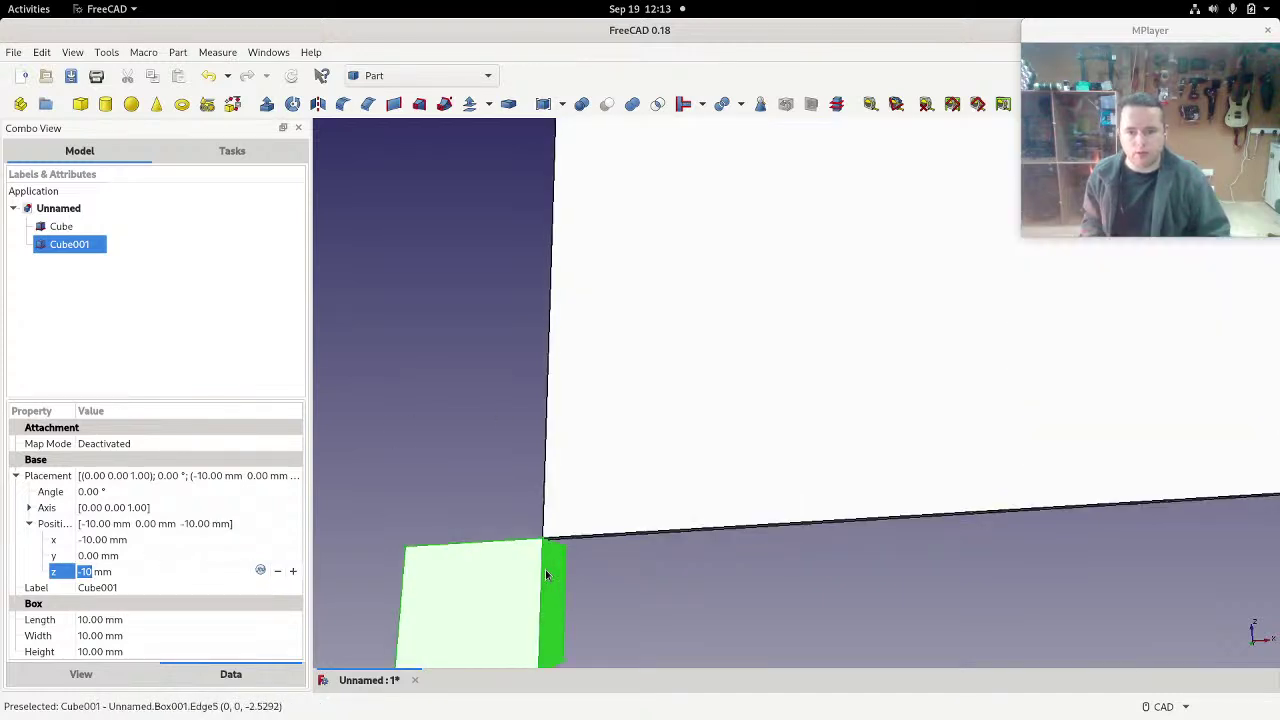
scroll(575, 440, "up", 3)
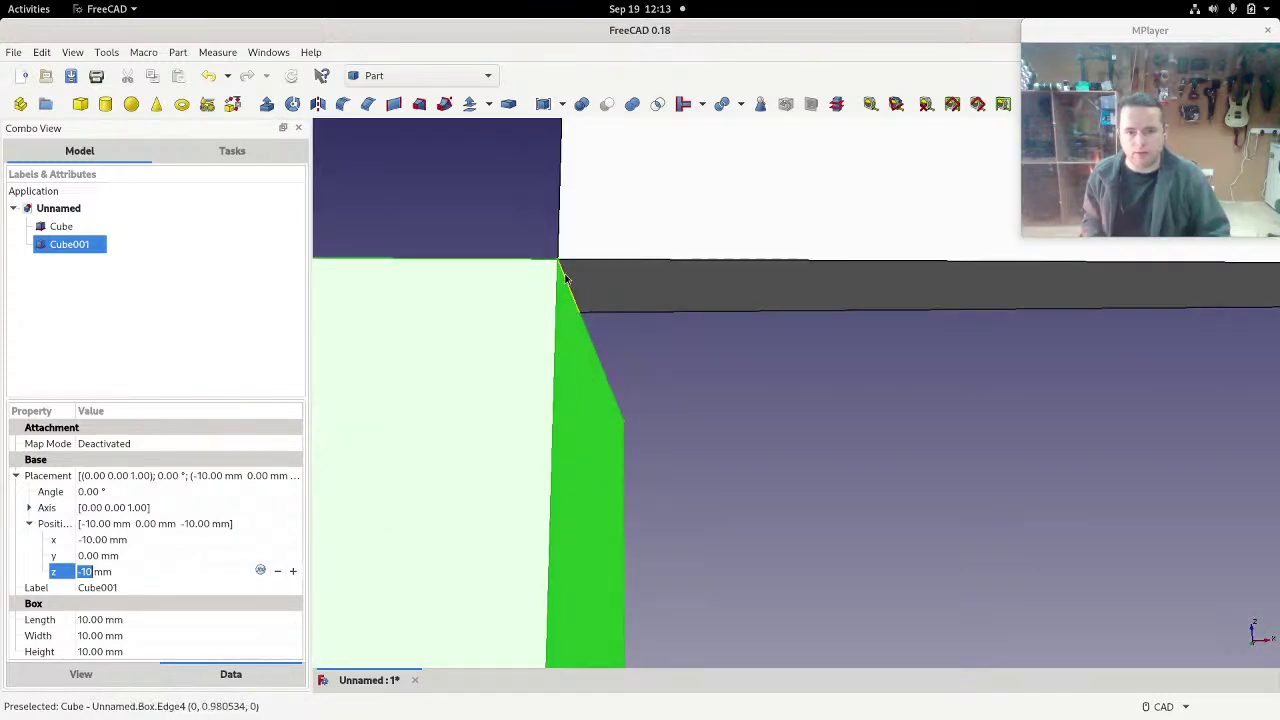
scroll(680, 391, "down", 10)
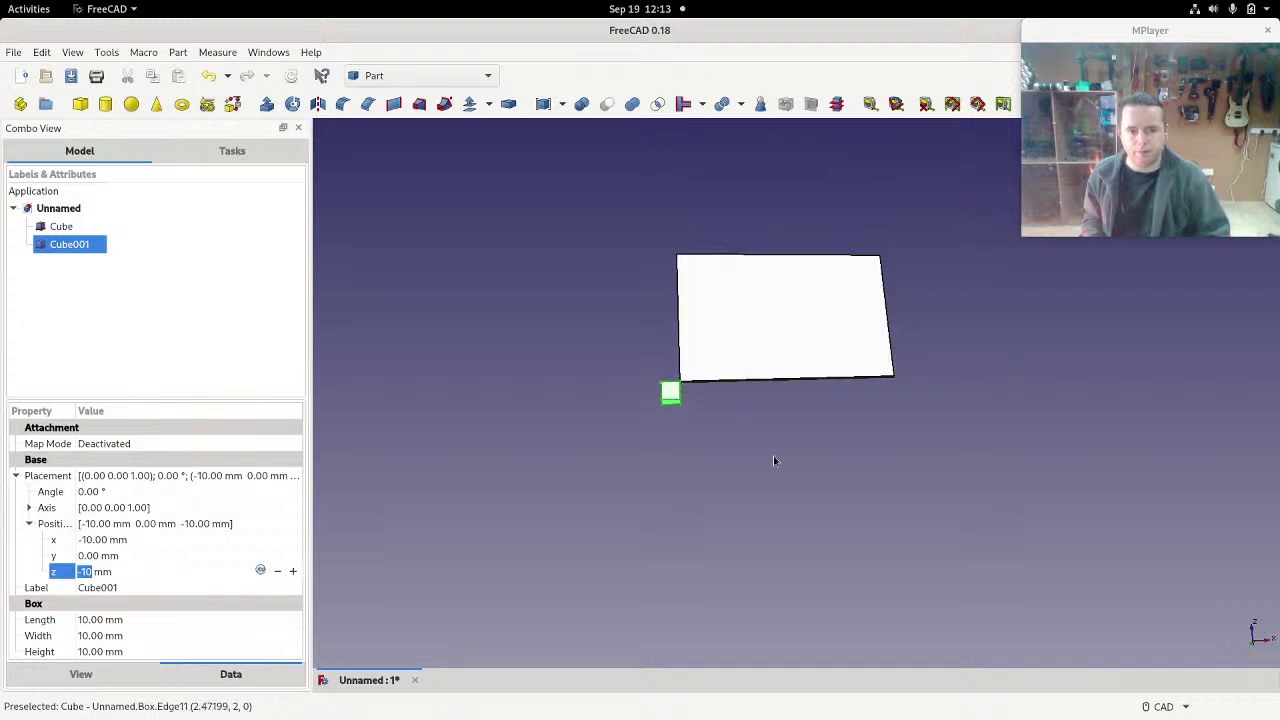
left_click(786, 437)
right_click(761, 476)
left_click(730, 466)
middle_click_drag(793, 441, 760, 482)
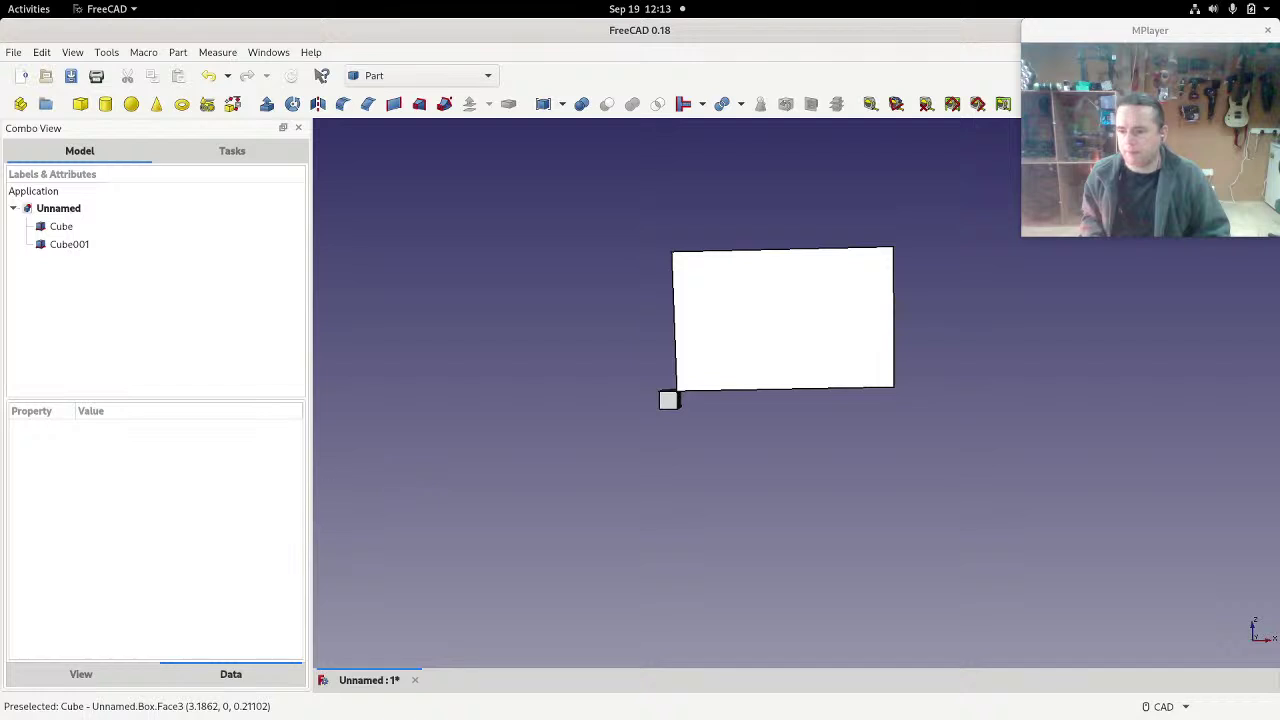
key("alt+Tab")
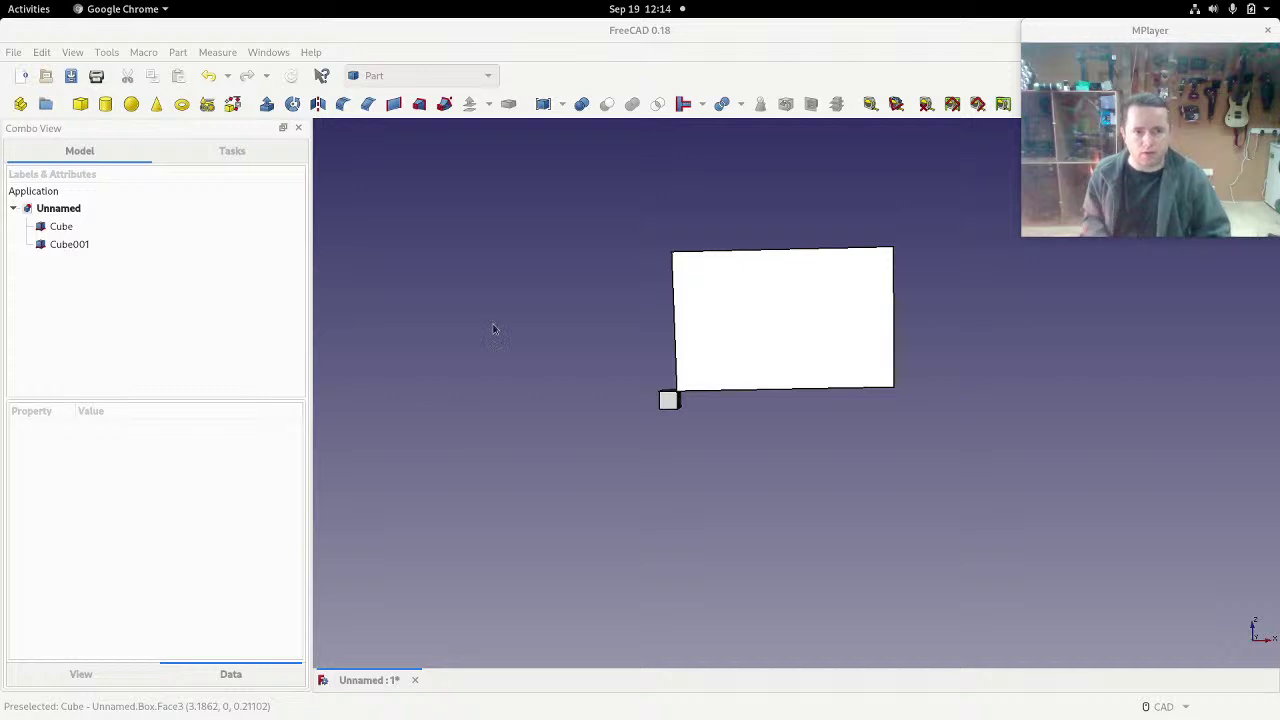
left_click(531, 480)
Step: Resize the small corner cube to a length of 140 mm and a height of 96 mm so it borders the plate on all sides
scroll(726, 345, "up", 2)
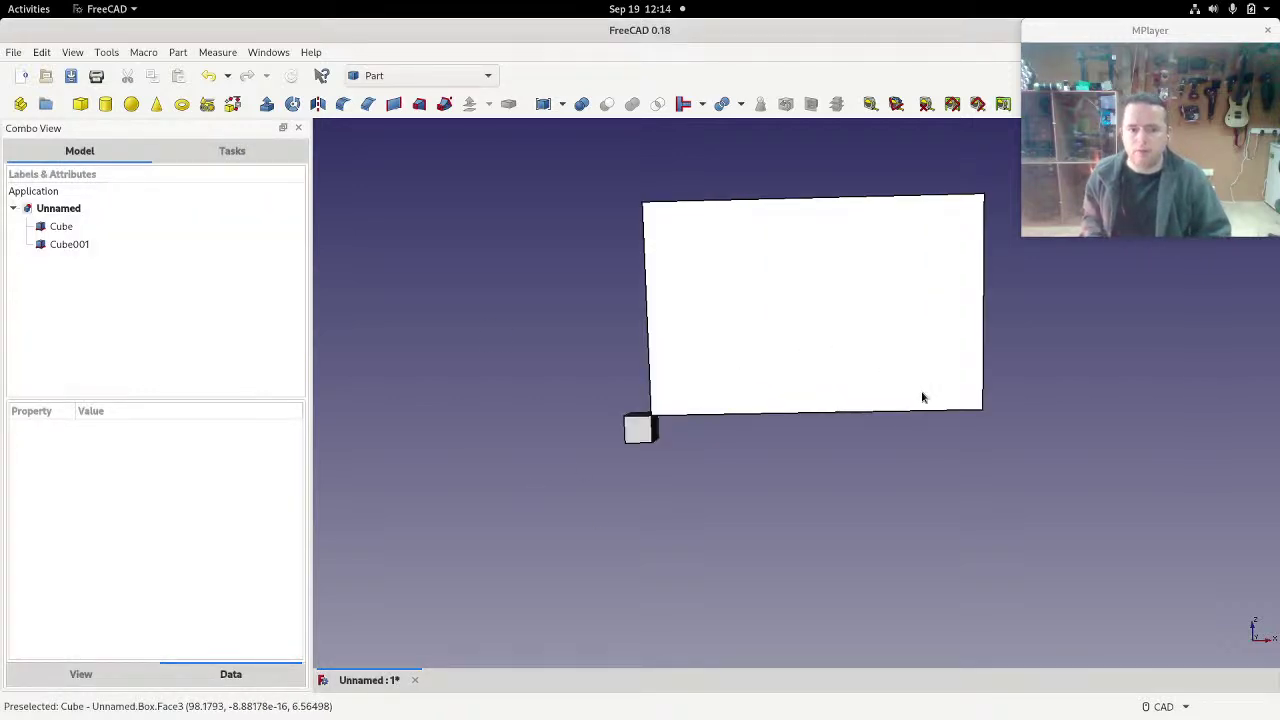
middle_click_drag(1026, 351, 931, 429)
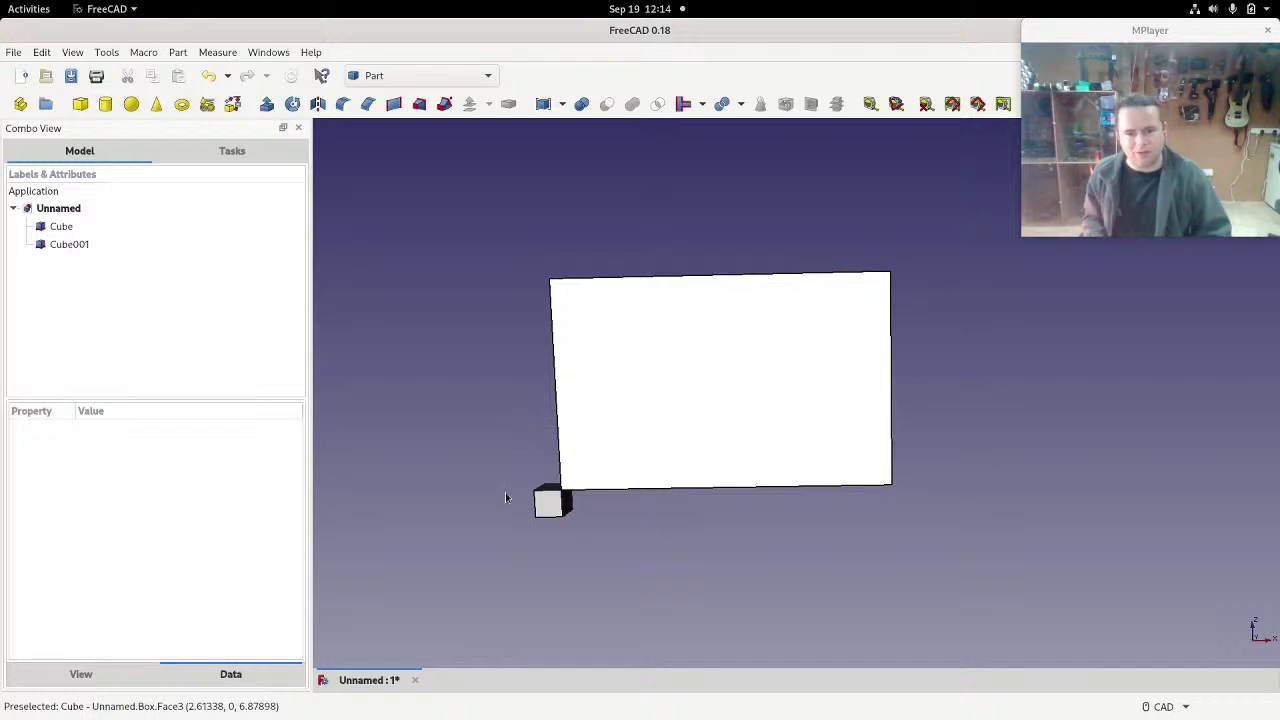
left_click(70, 245)
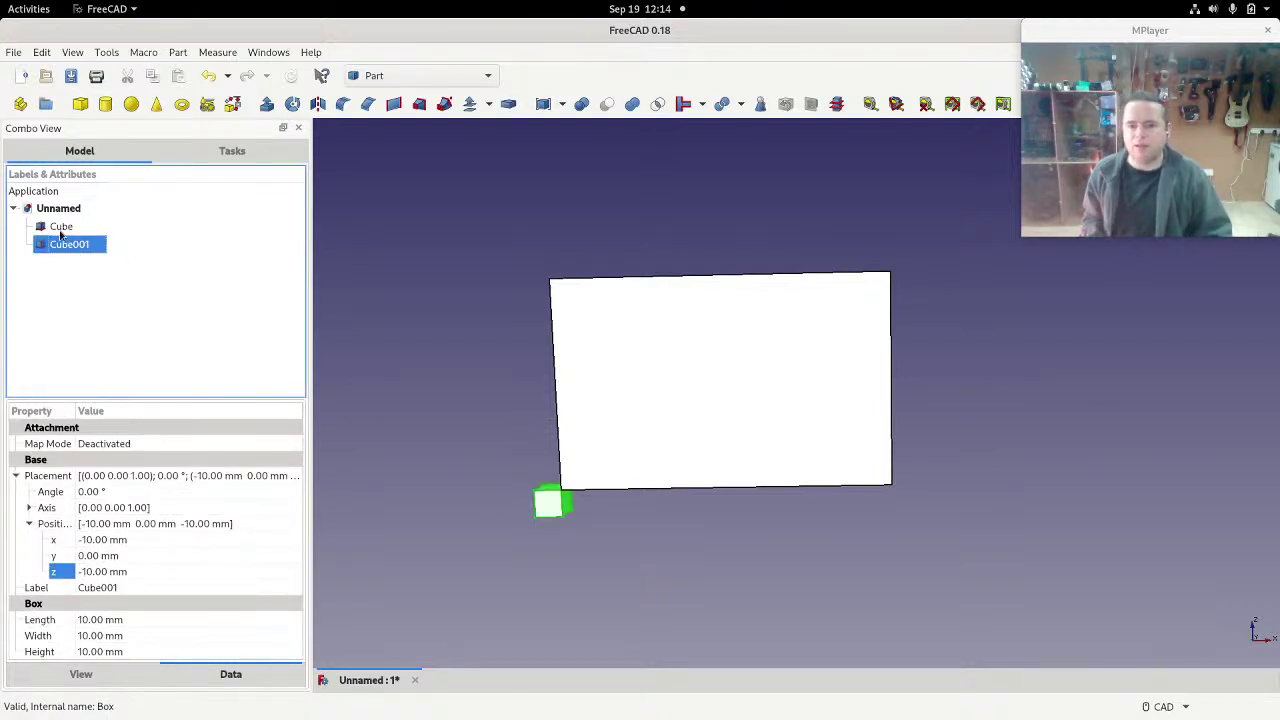
left_click(180, 621)
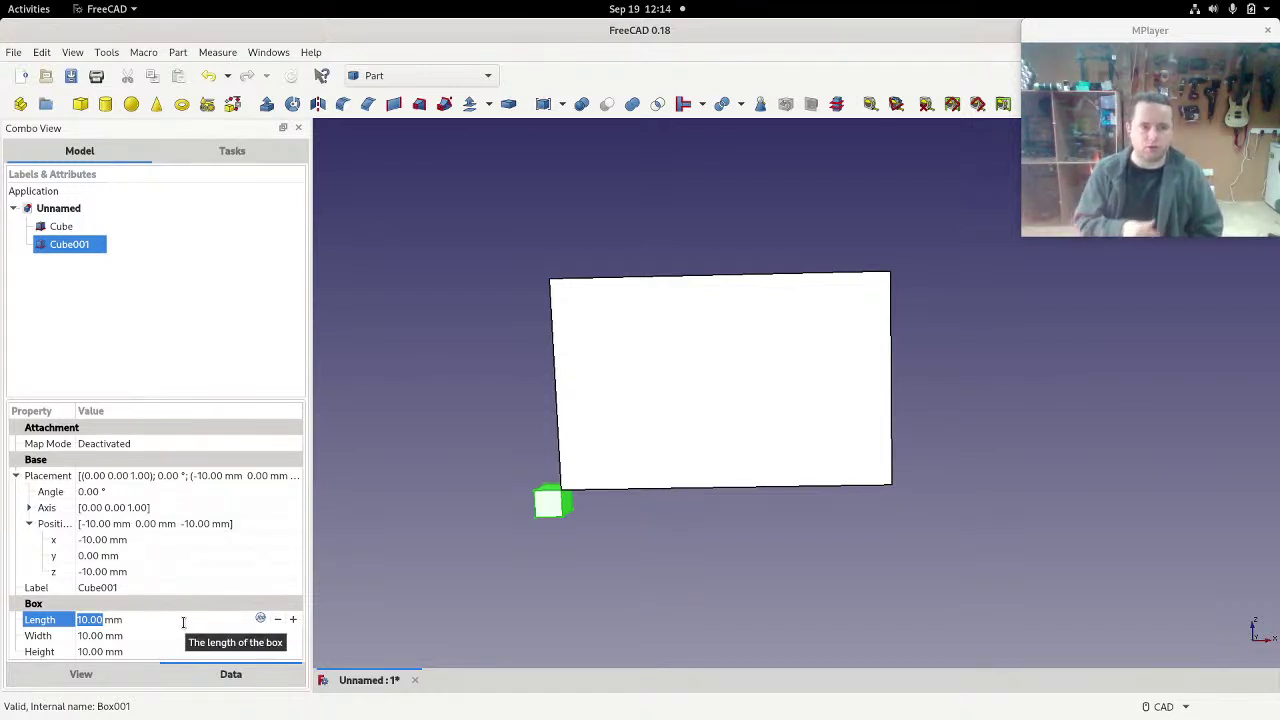
type("140")
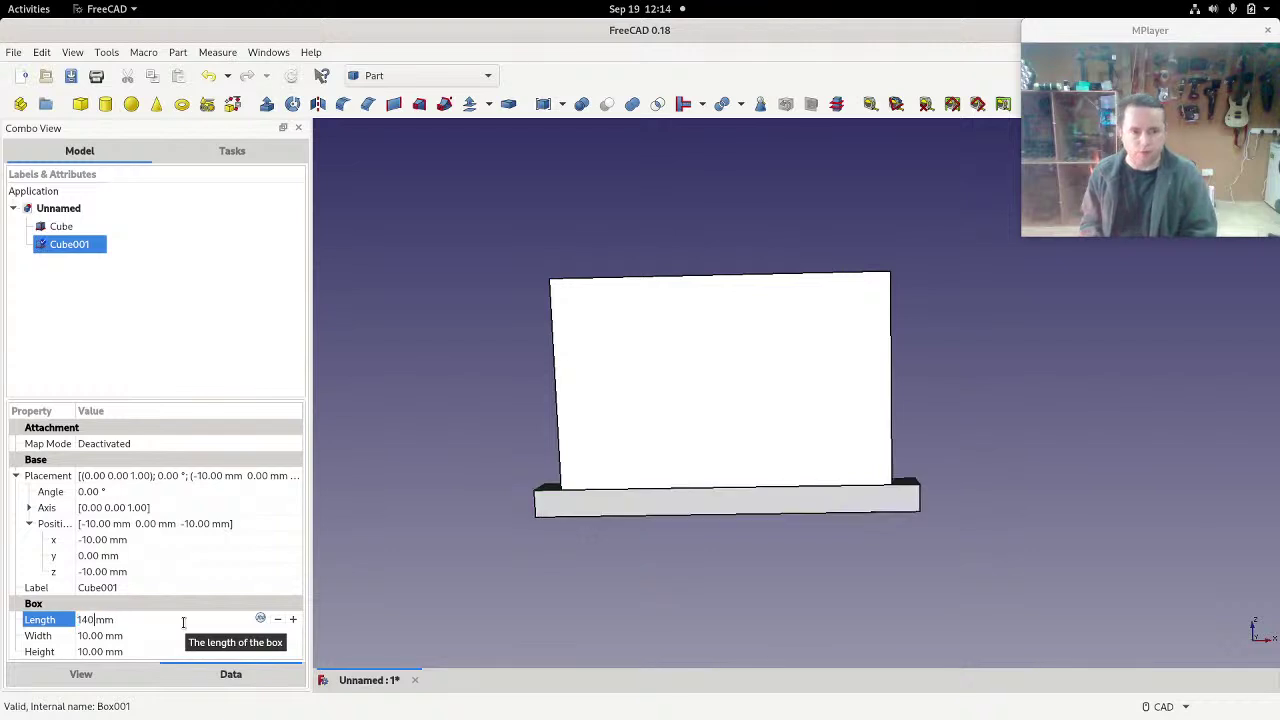
left_click(96, 651)
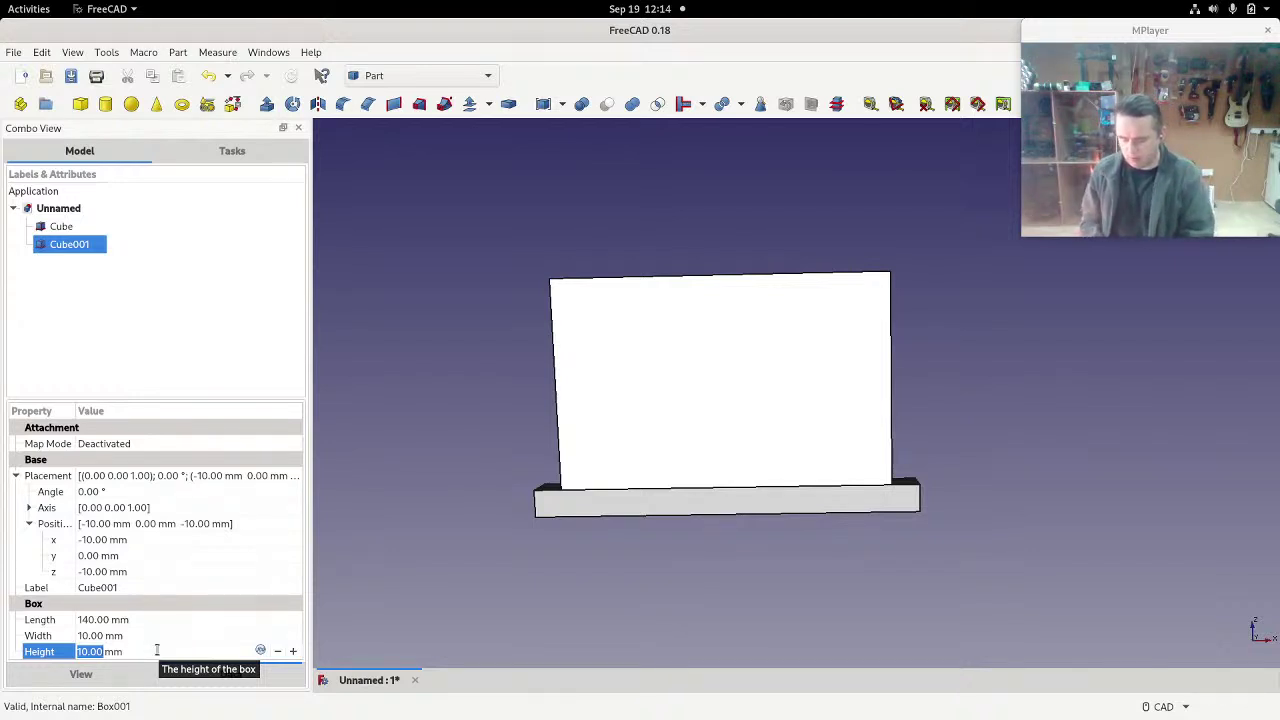
type("96")
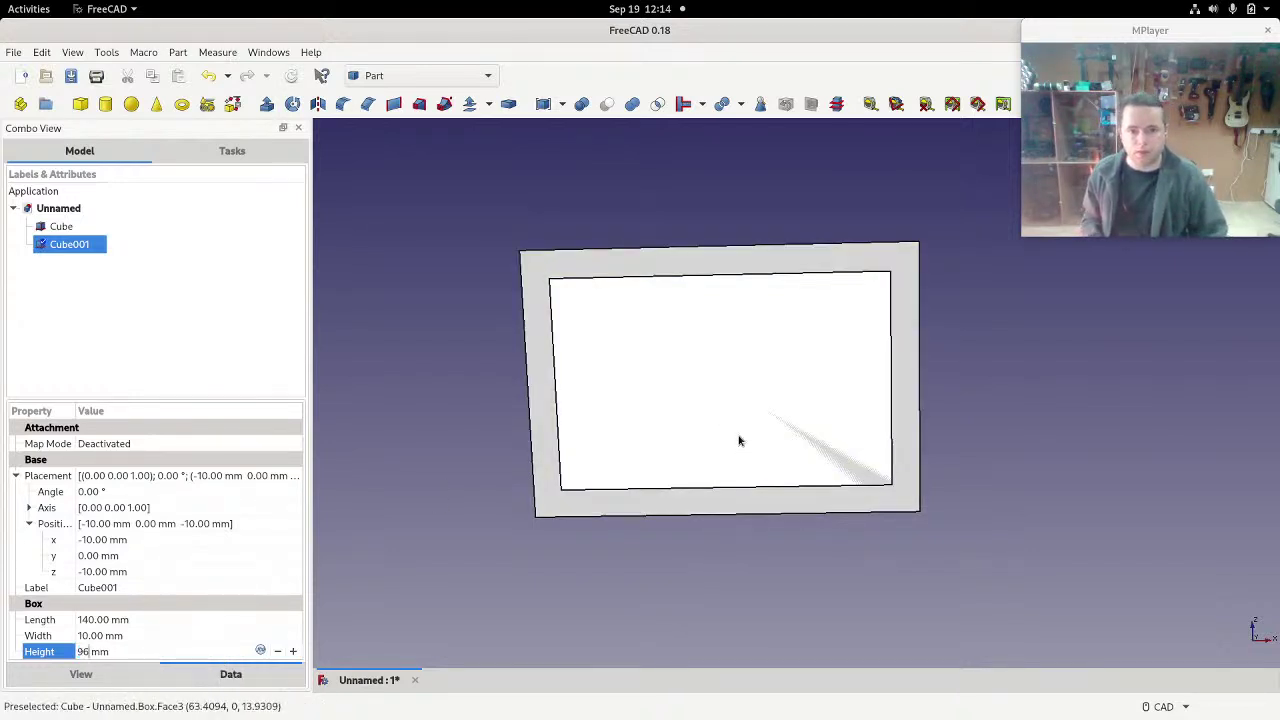
left_click(1040, 436)
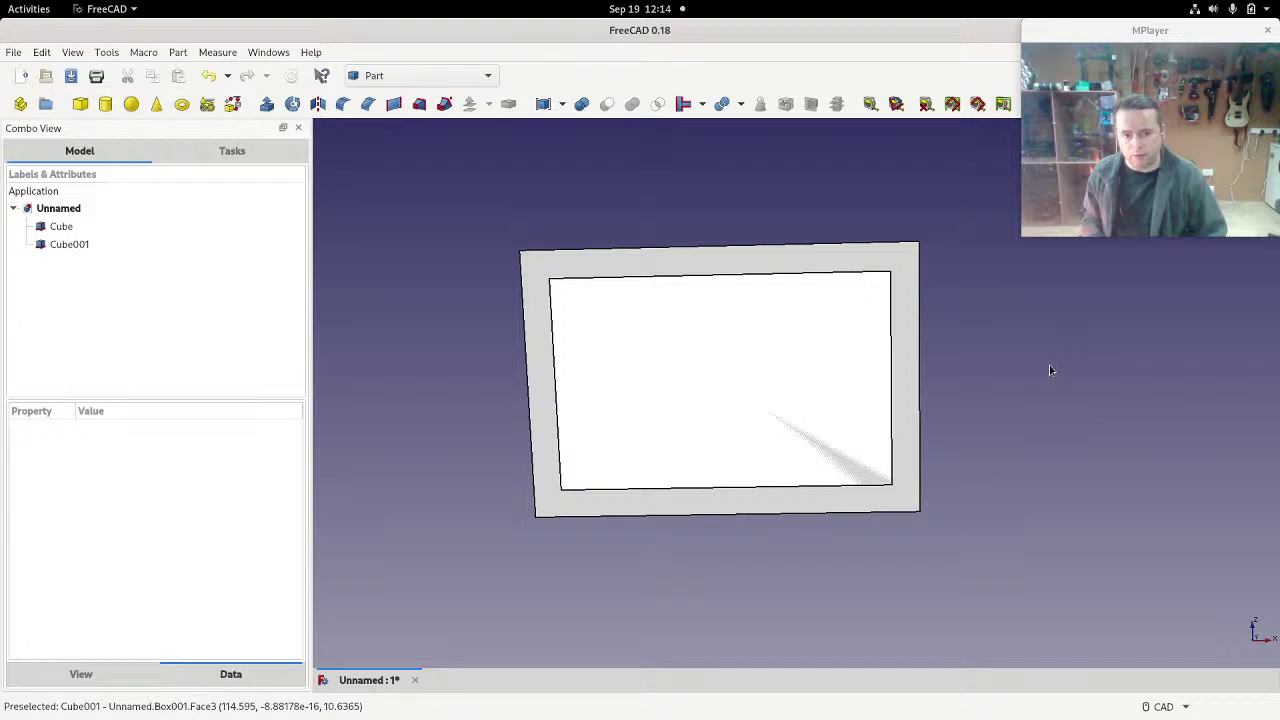
Step: Examine the enlarged block and the plate within it from behind, from the side and from the front
middle_click_drag(1046, 363, 557, 409)
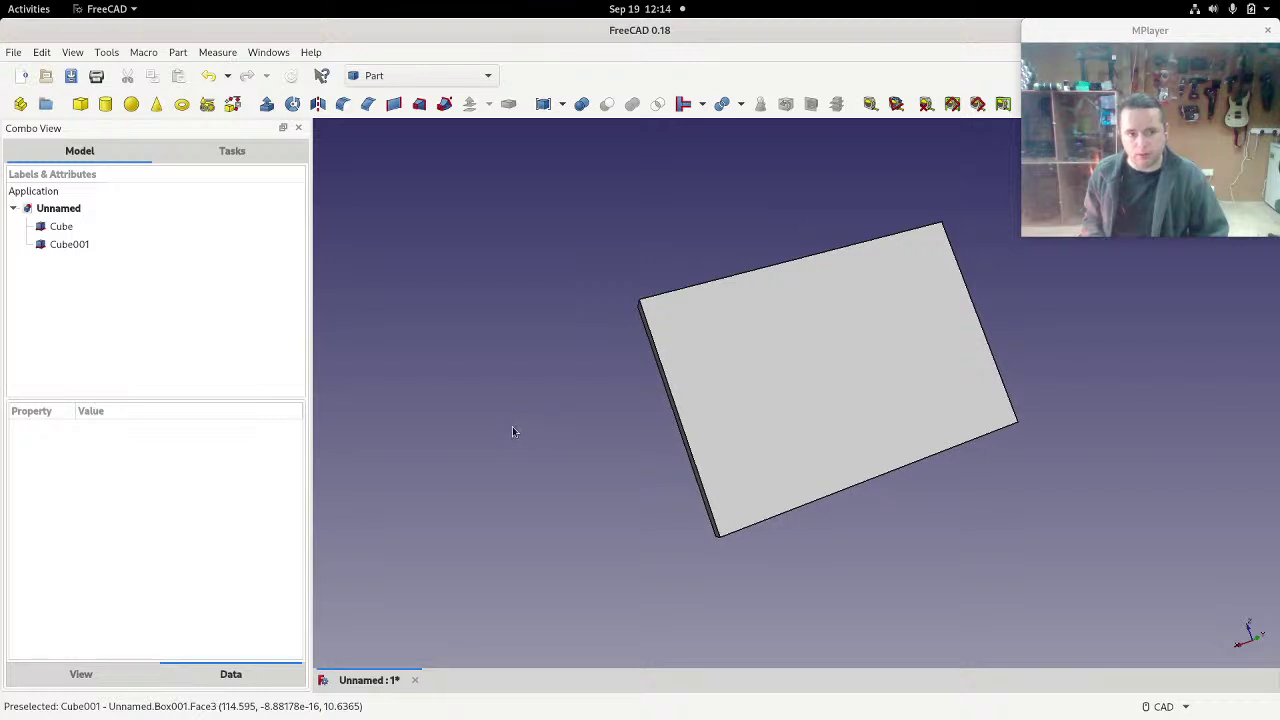
middle_click_drag(513, 431, 754, 399)
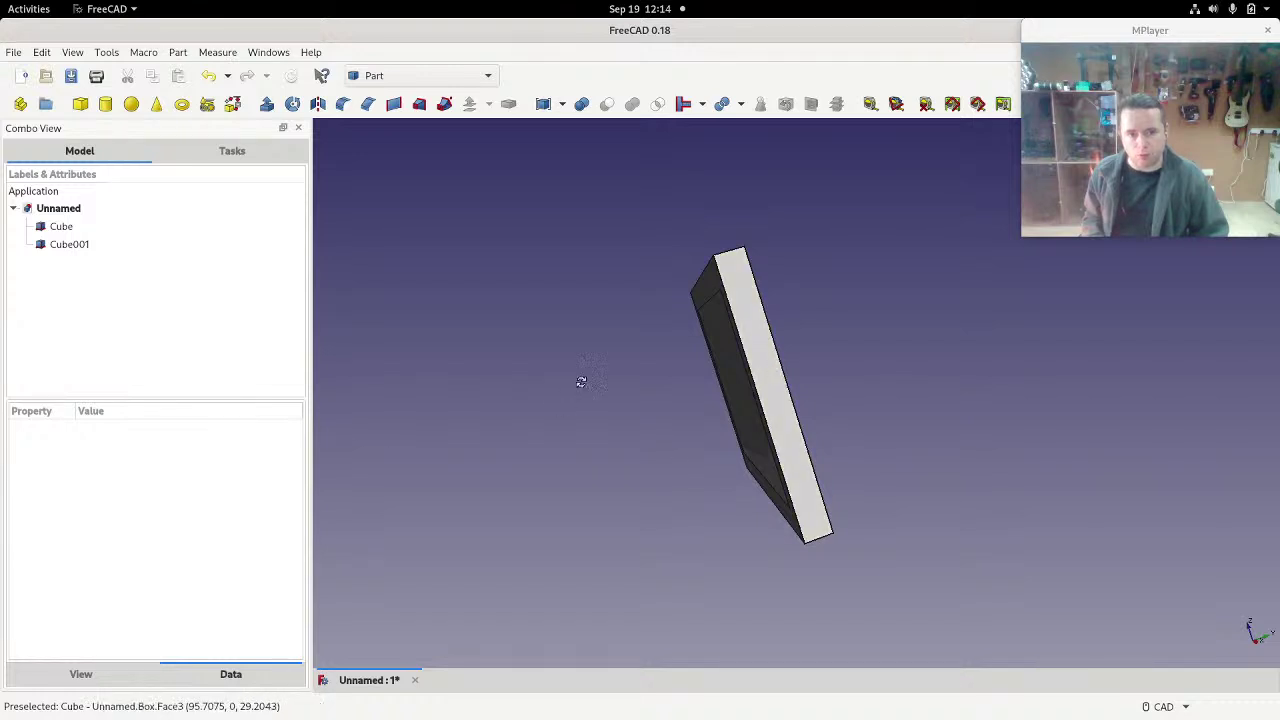
middle_click_drag(581, 382, 734, 377)
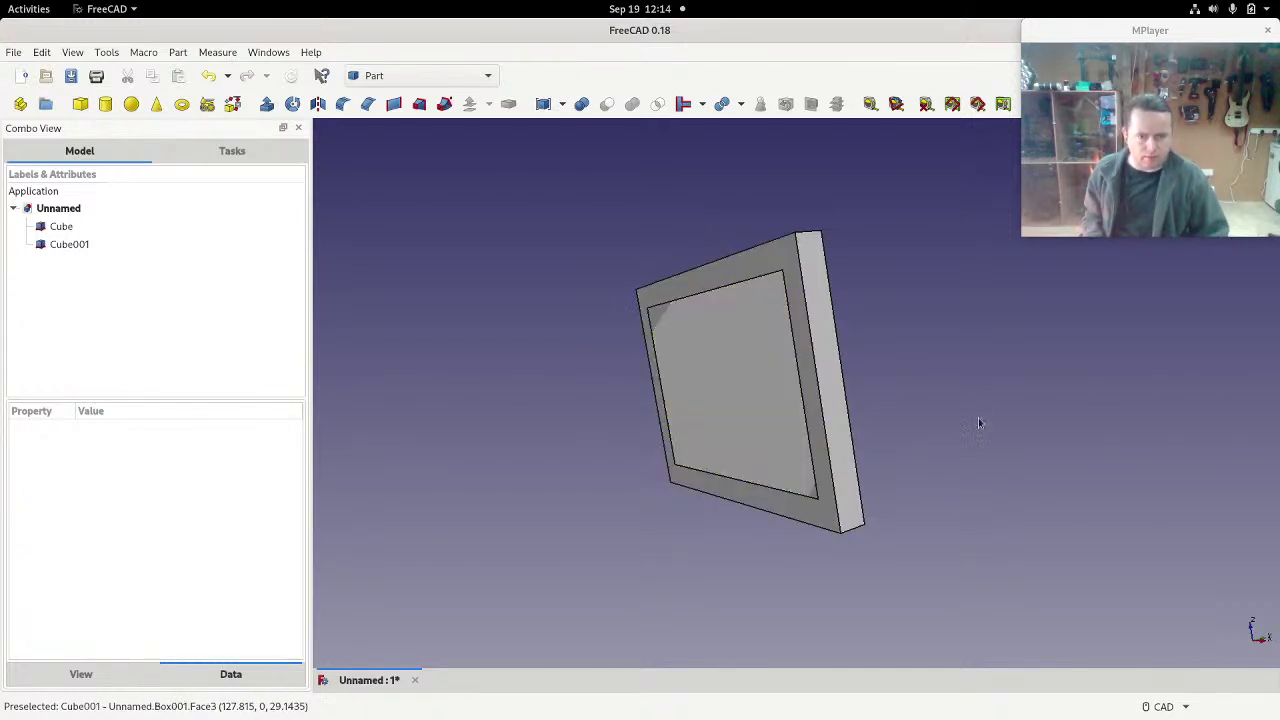
mouse_move(974, 397)
middle_mouse_down()
mouse_move(951, 397)
mouse_move(1009, 420)
mouse_move(998, 415)
middle_mouse_up()
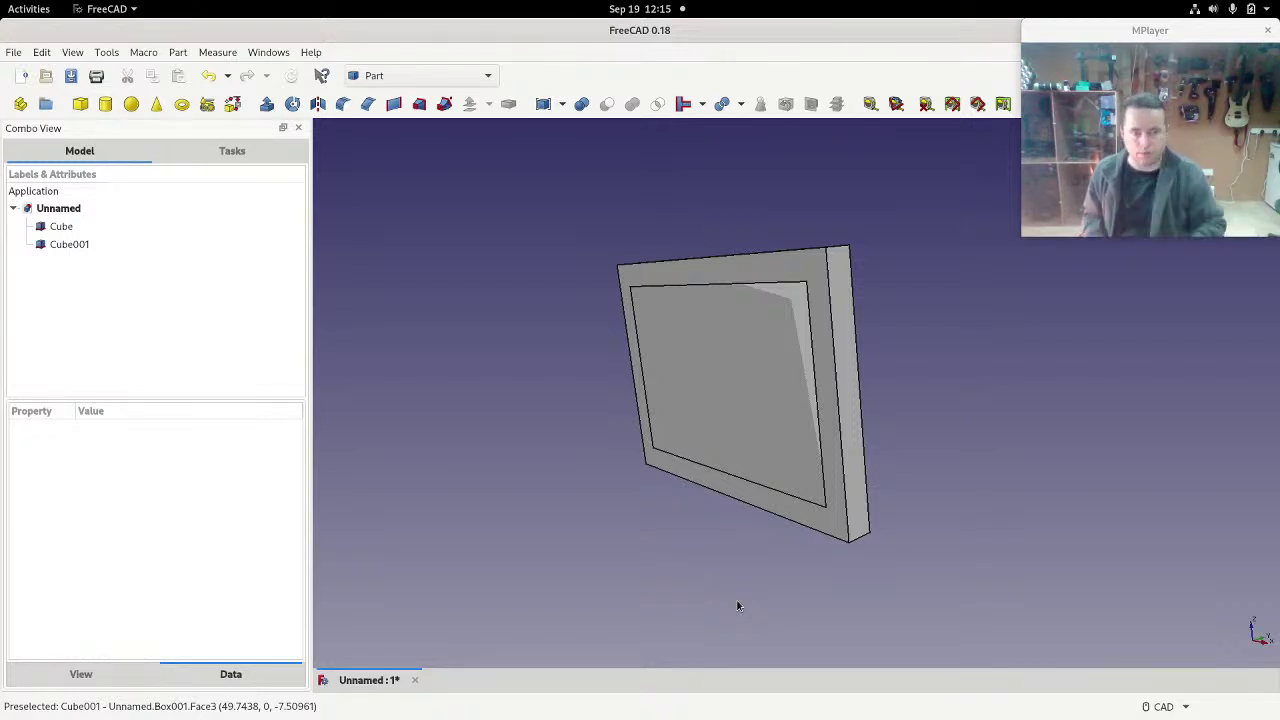
middle_click_drag(1003, 372, 1113, 348)
middle_click_drag(531, 306, 555, 297)
middle_click_drag(1036, 394, 1046, 360)
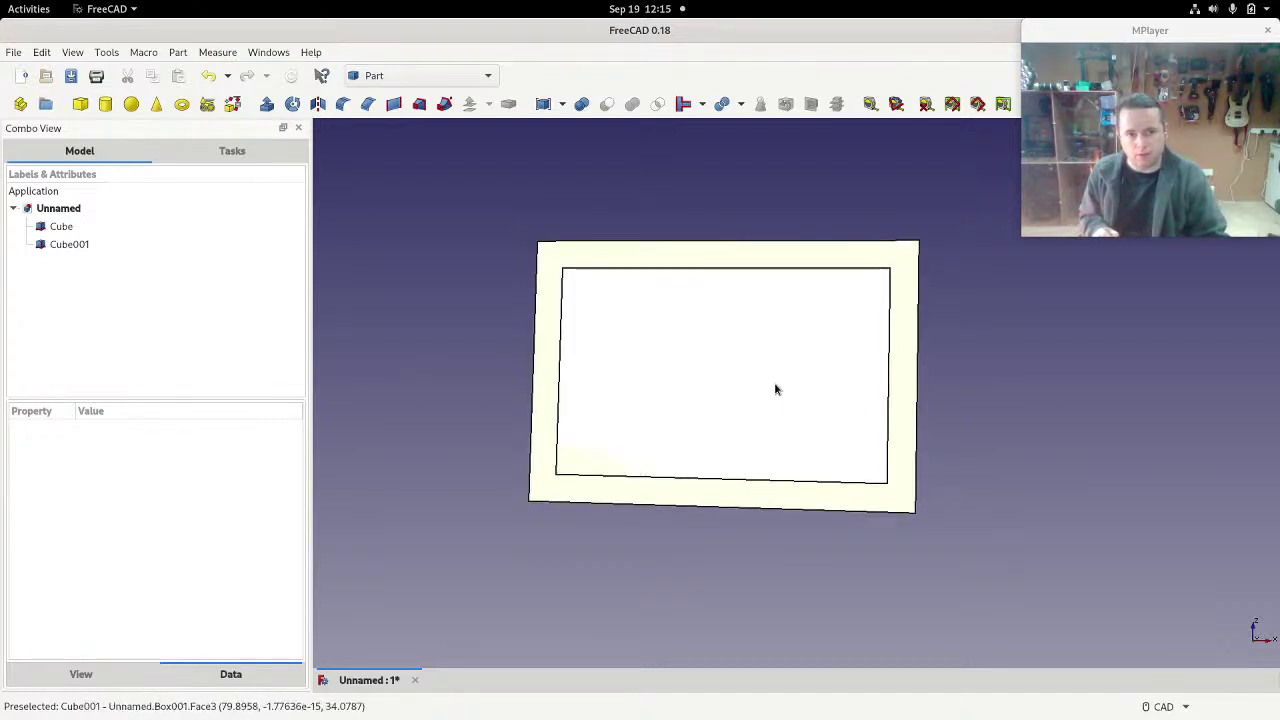
left_click(64, 228)
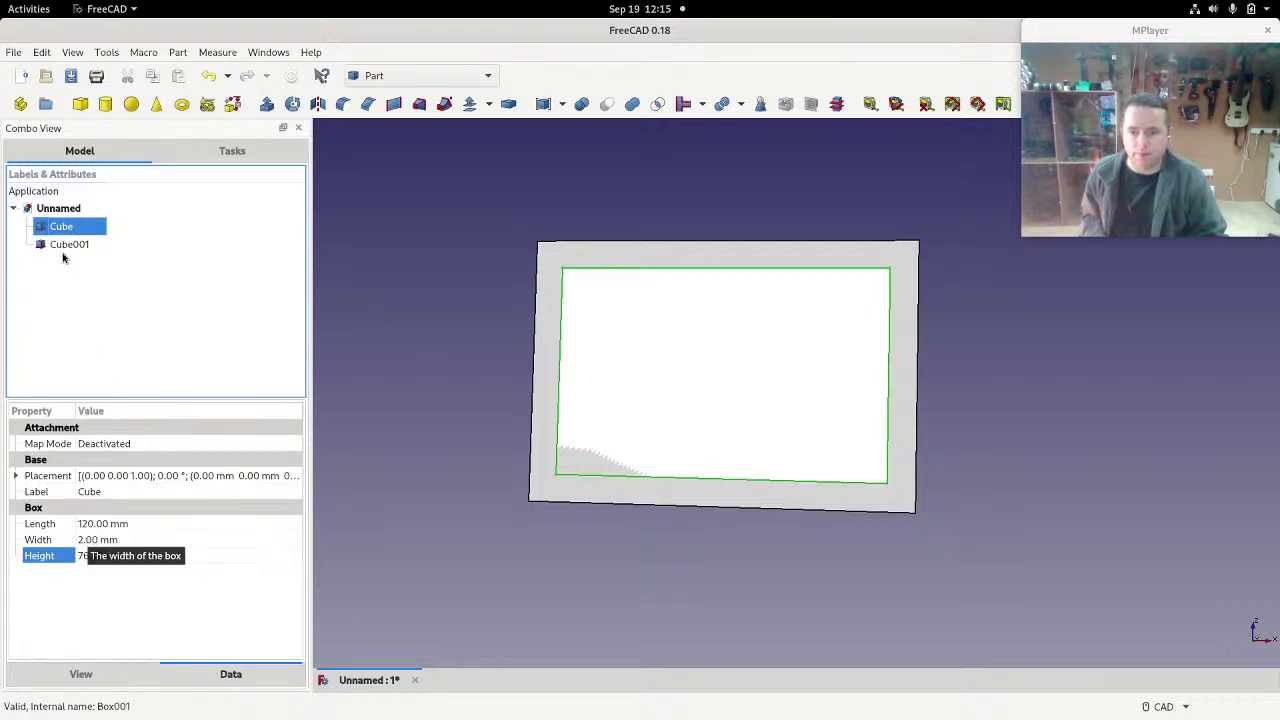
left_click(95, 540)
left_click(95, 540)
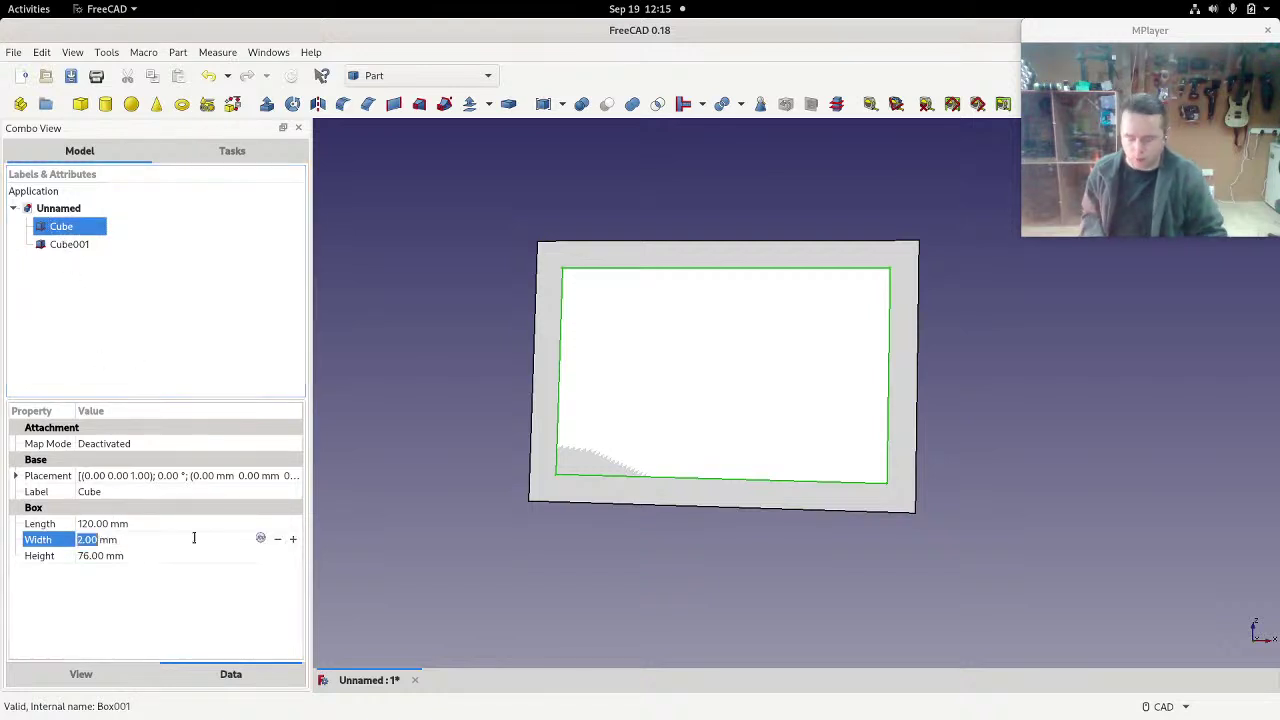
type("photograph")
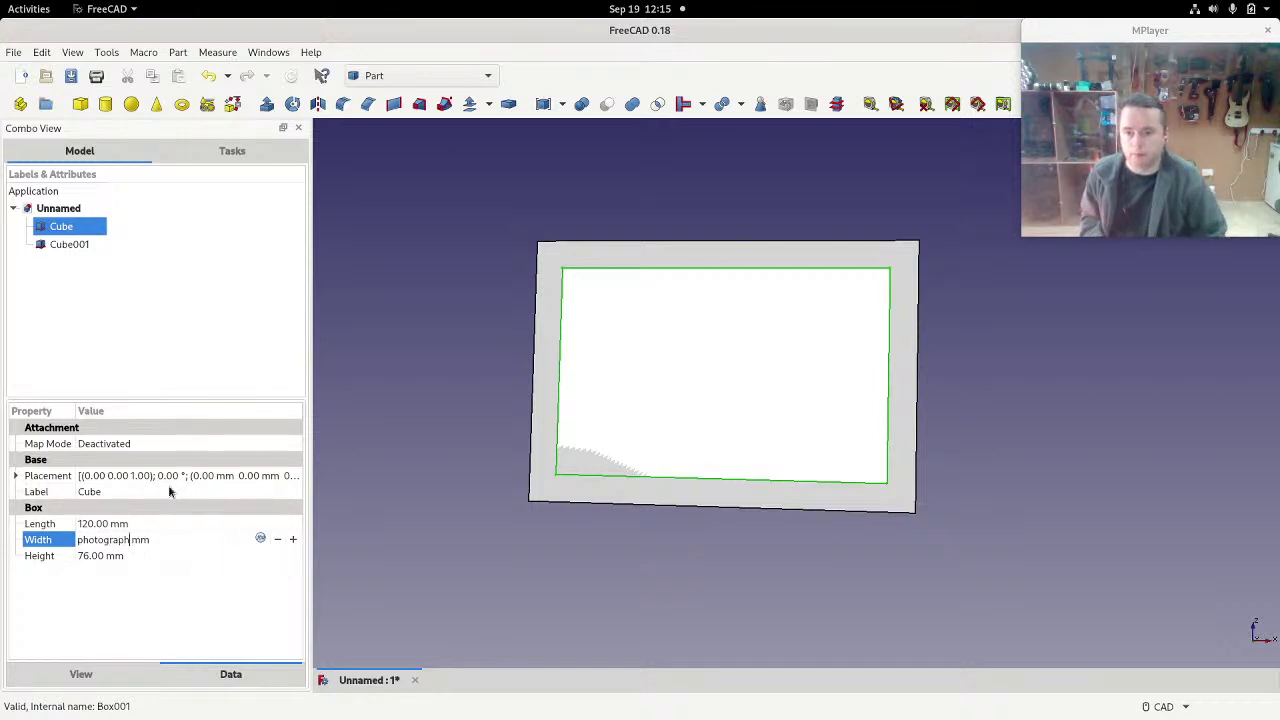
key("Return")
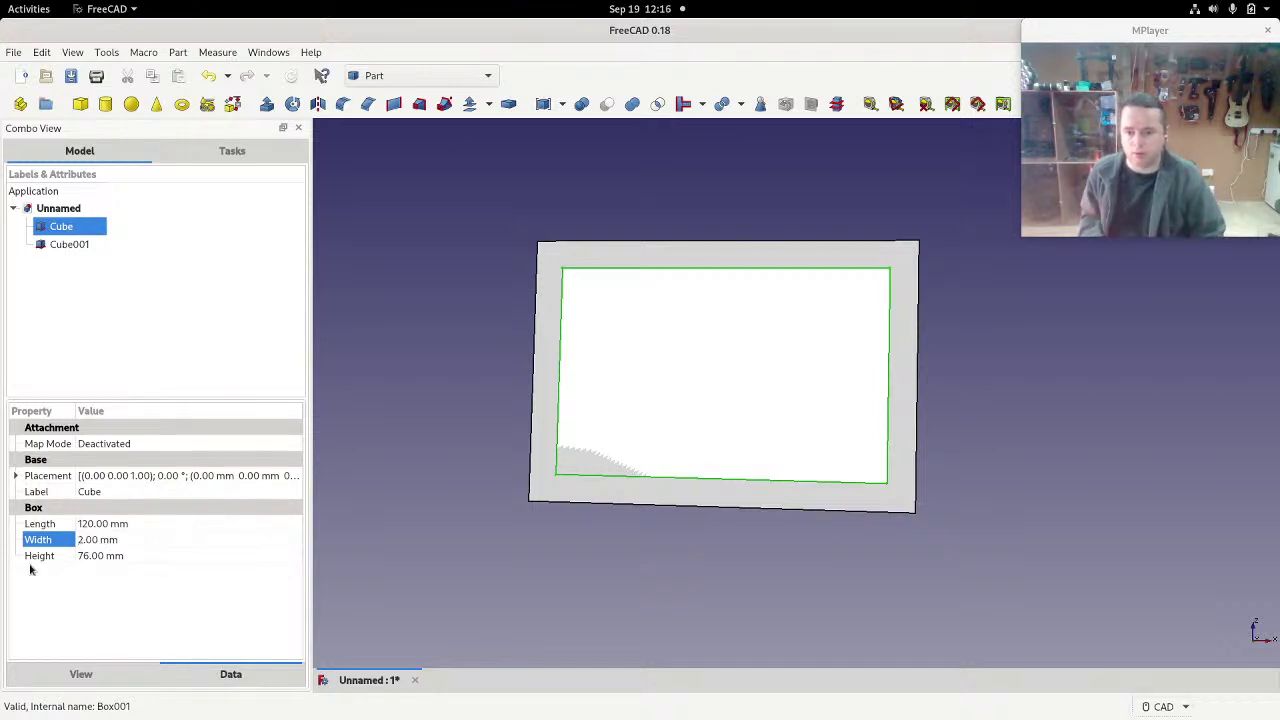
Step: Change the label of the 120 × 2 × 76 mm plate to photograph
left_click(92, 492)
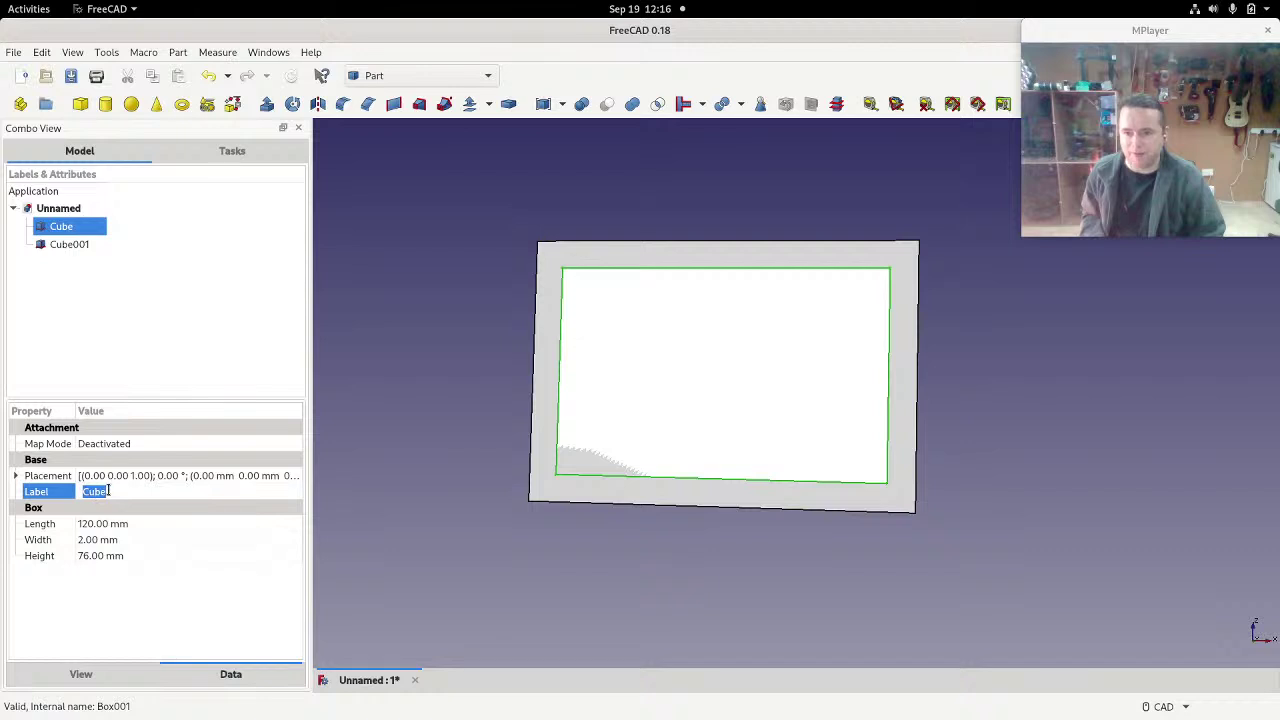
type("pho")
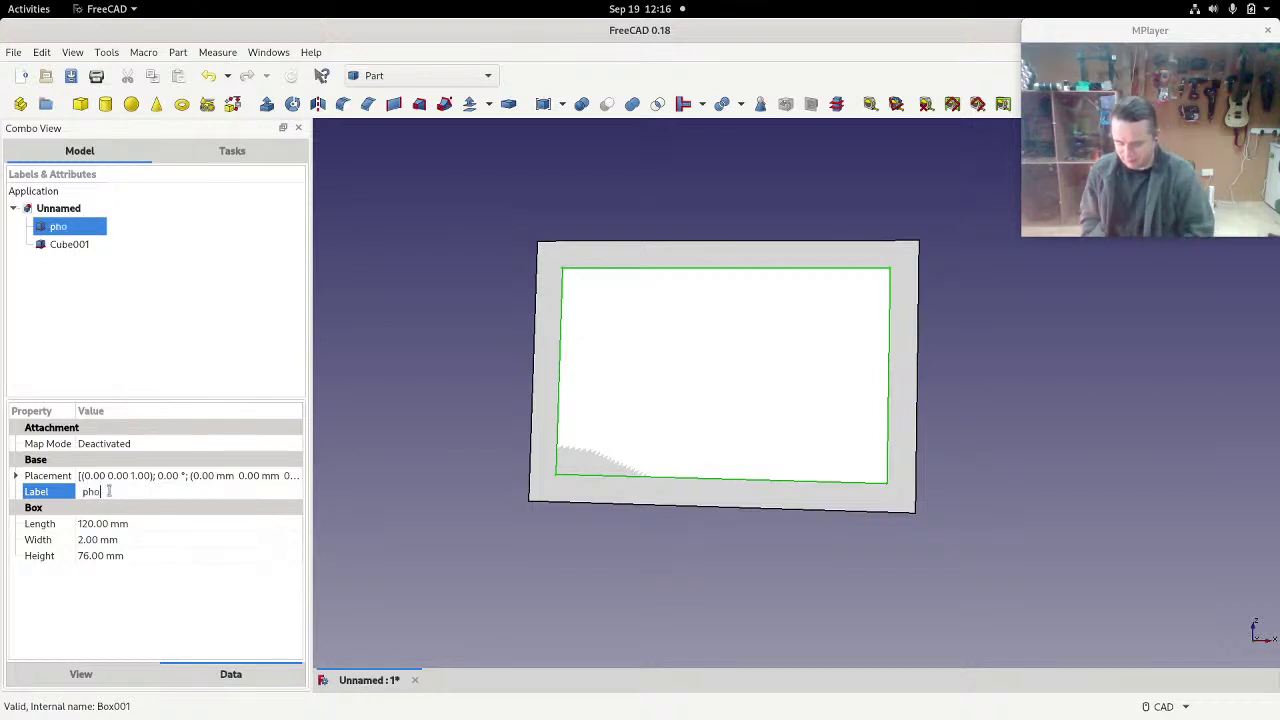
type("tograph")
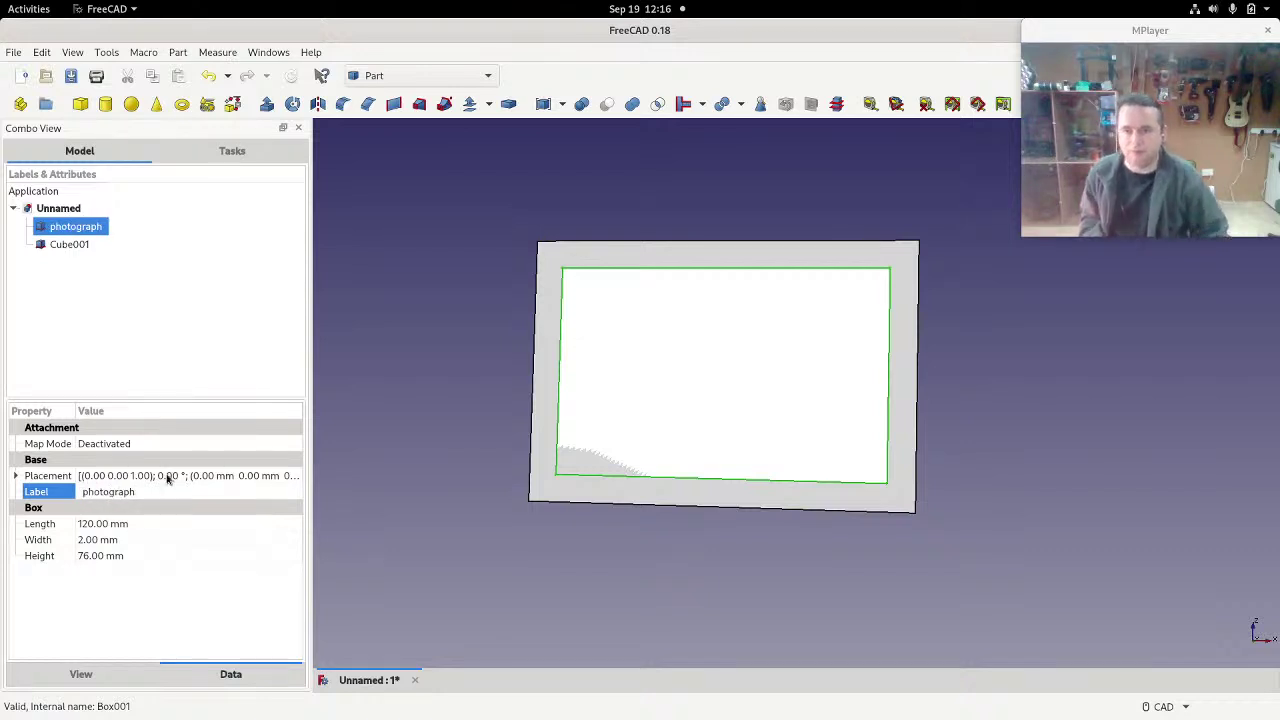
left_click(151, 326)
Step: Compare the outlines of the photograph plate and the larger block by highlighting each alternately, close up at the corners and in full view
left_click(82, 230)
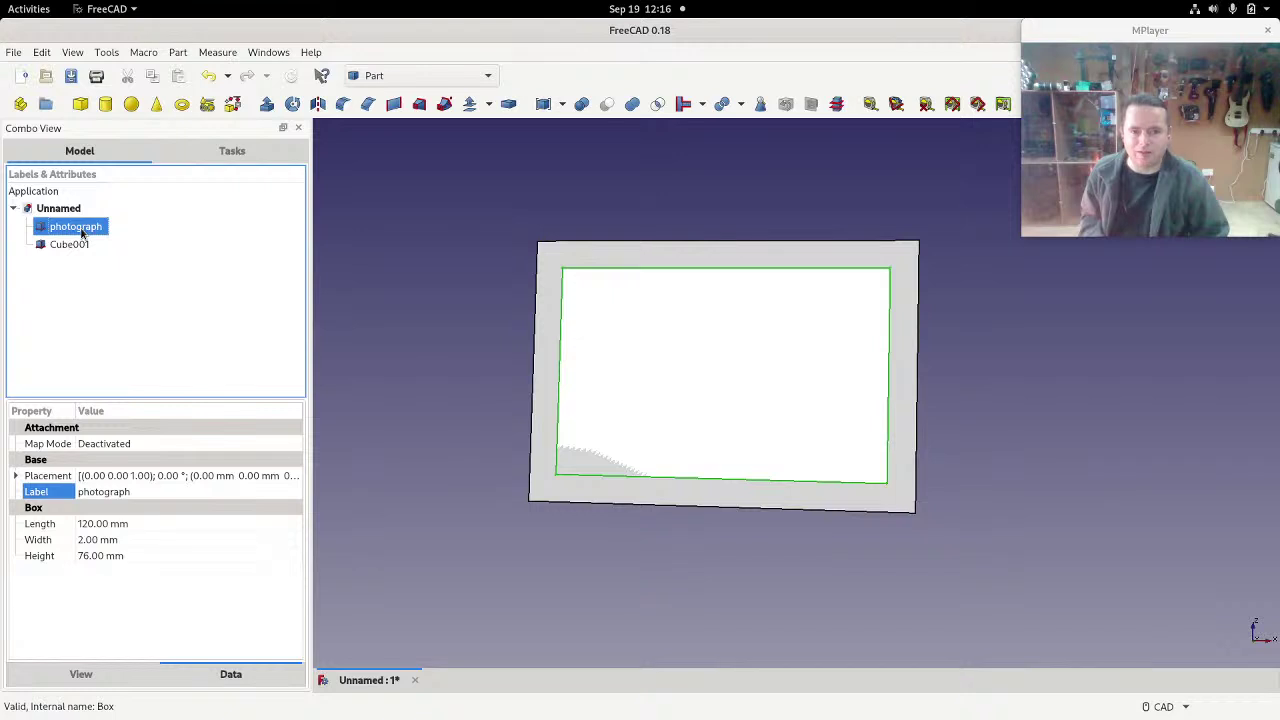
left_click(76, 246)
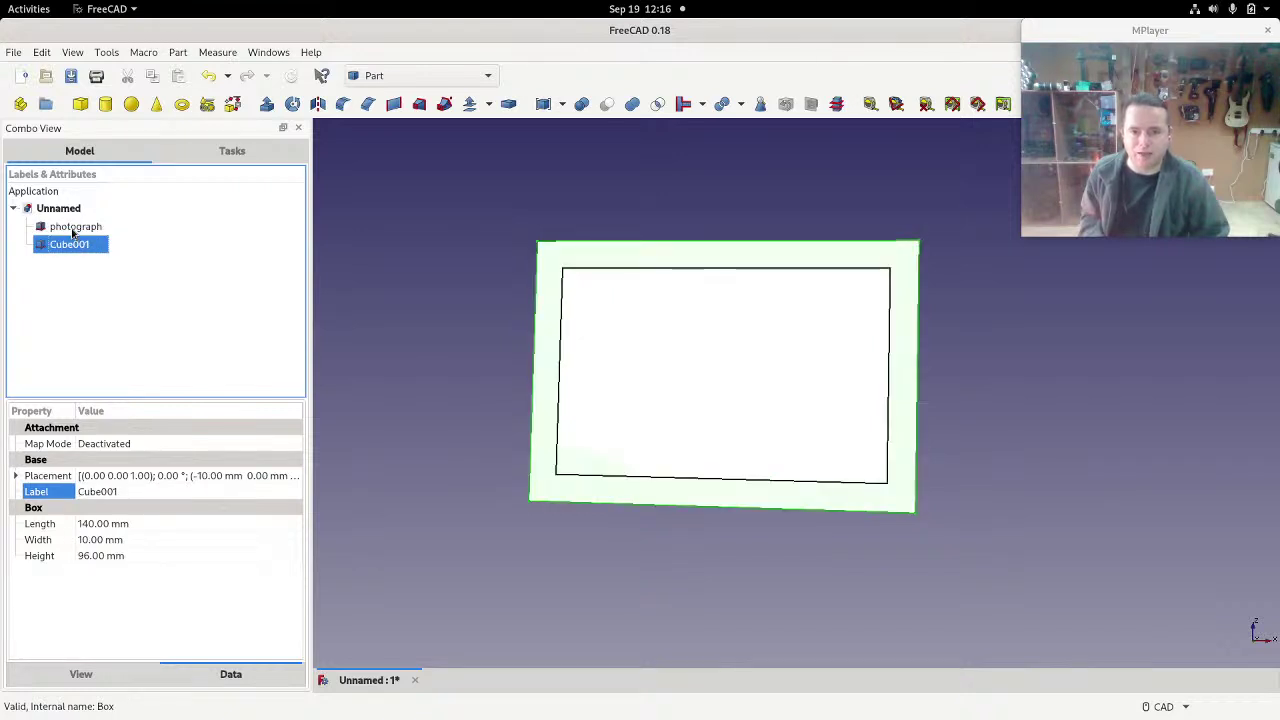
left_click(72, 232)
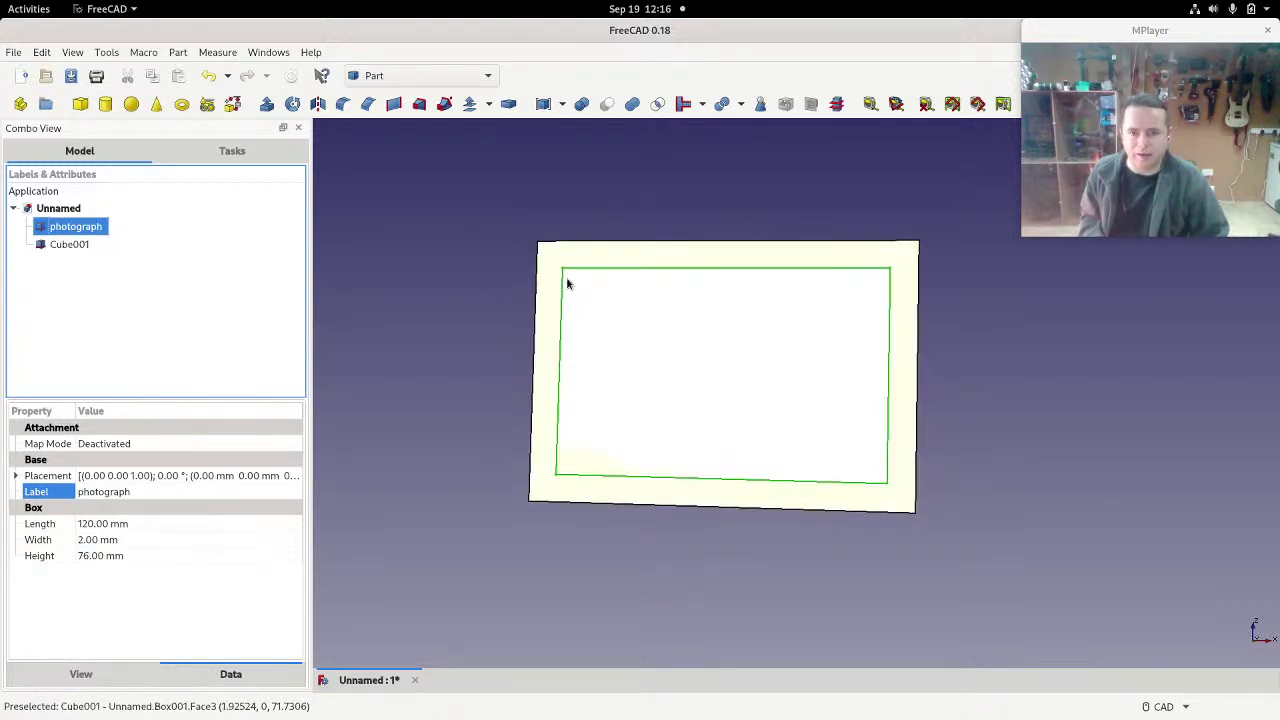
scroll(565, 282, "up", 5)
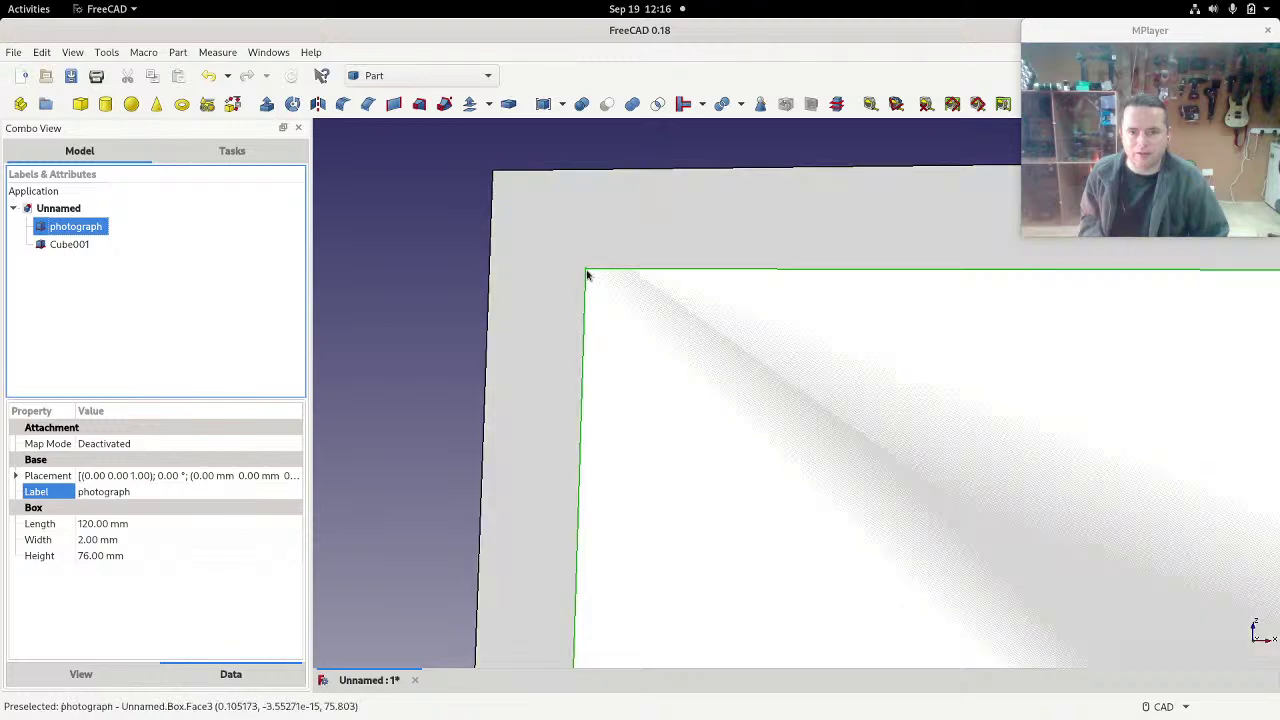
left_click(70, 246)
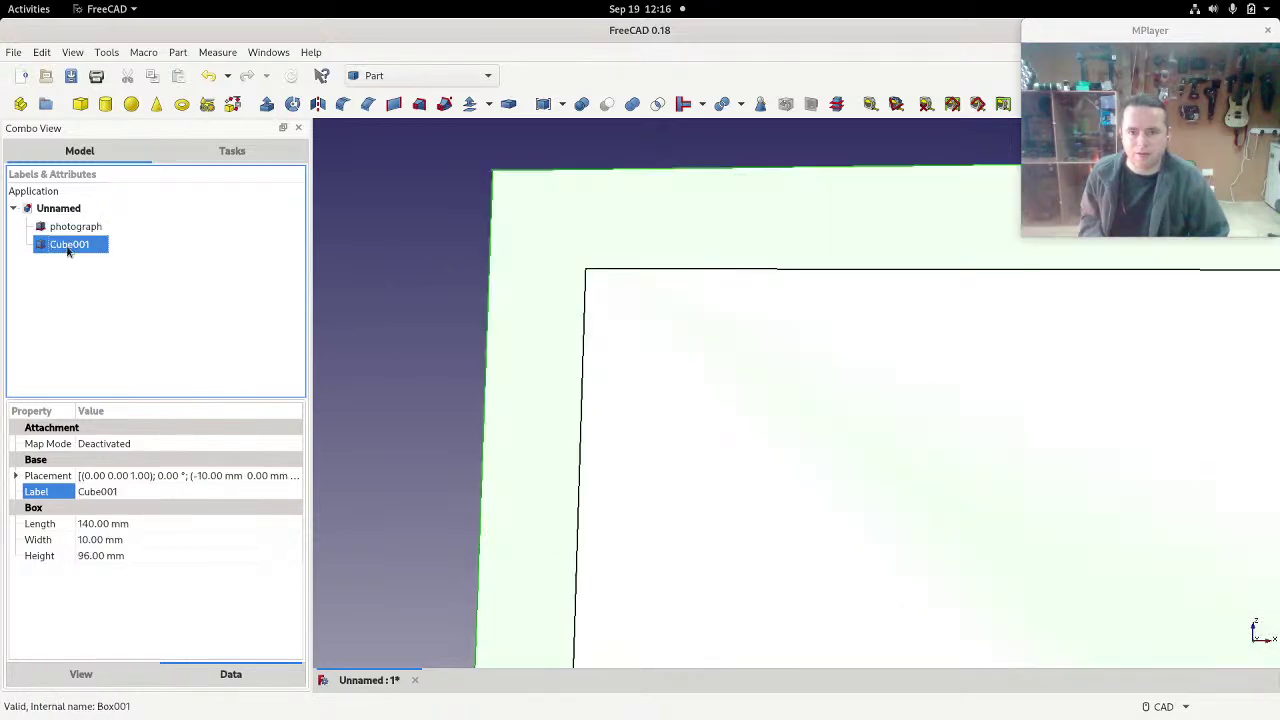
left_click(82, 229)
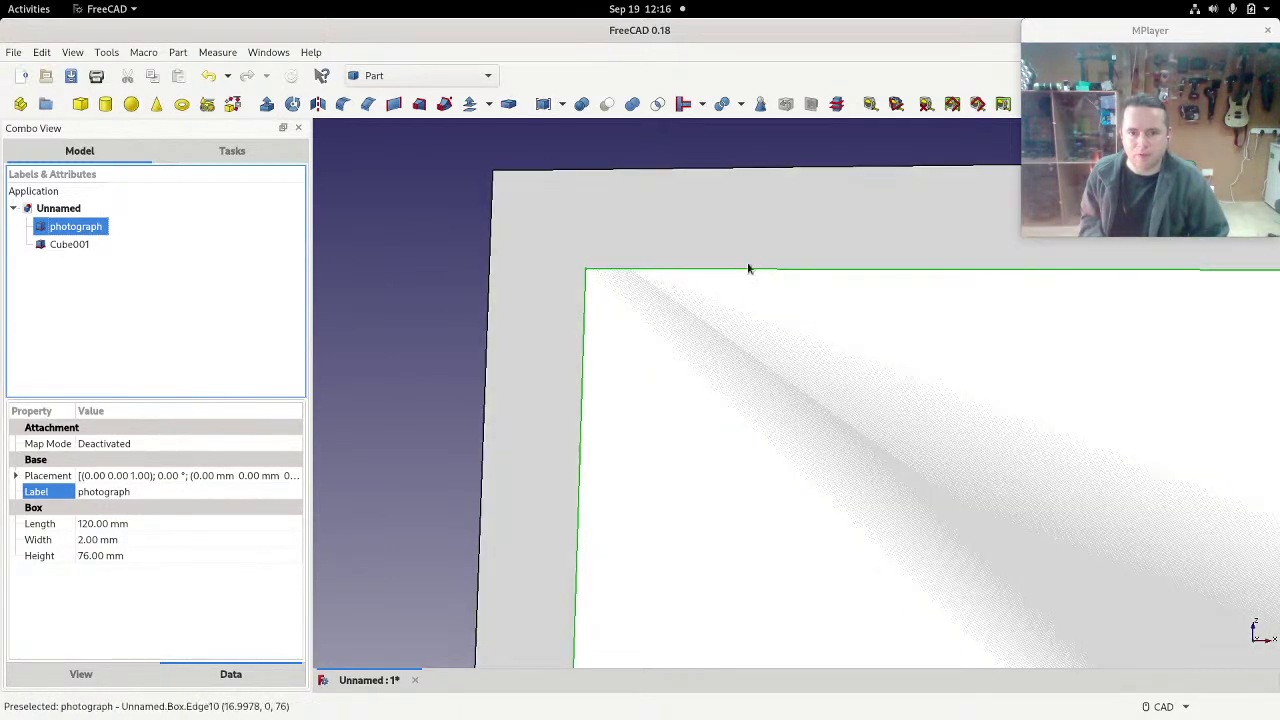
left_click(70, 245)
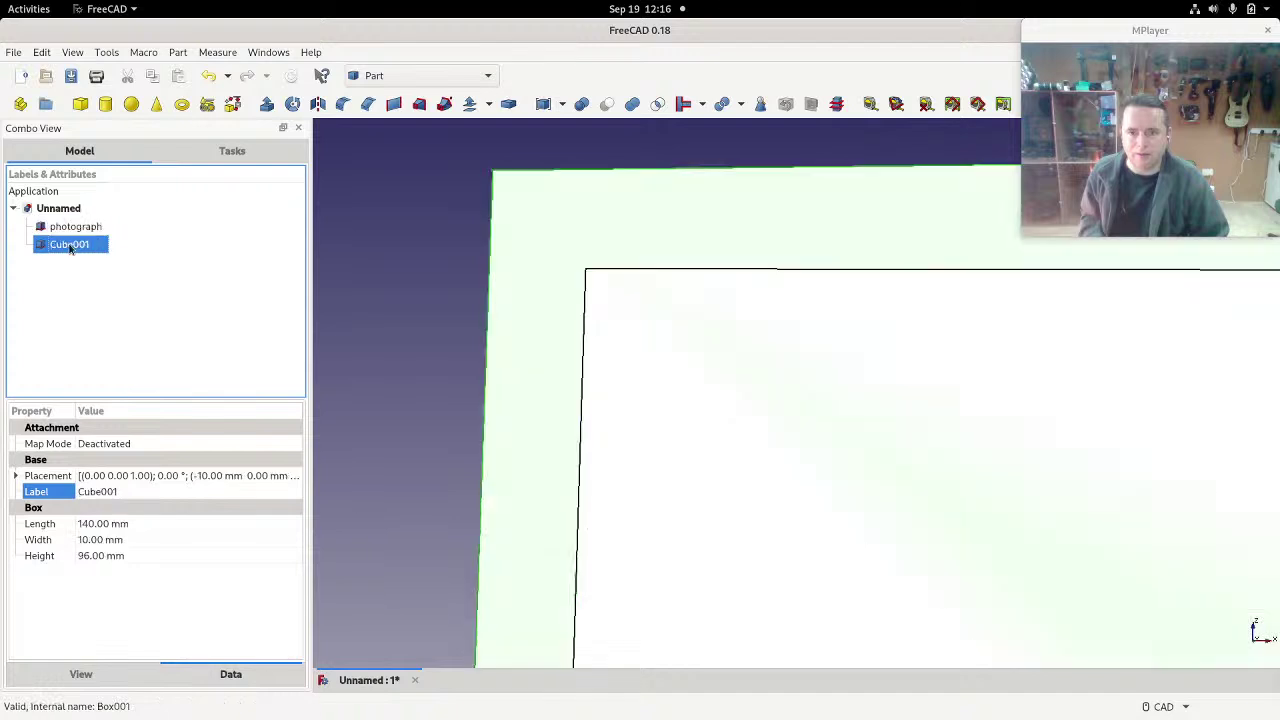
left_click(73, 229)
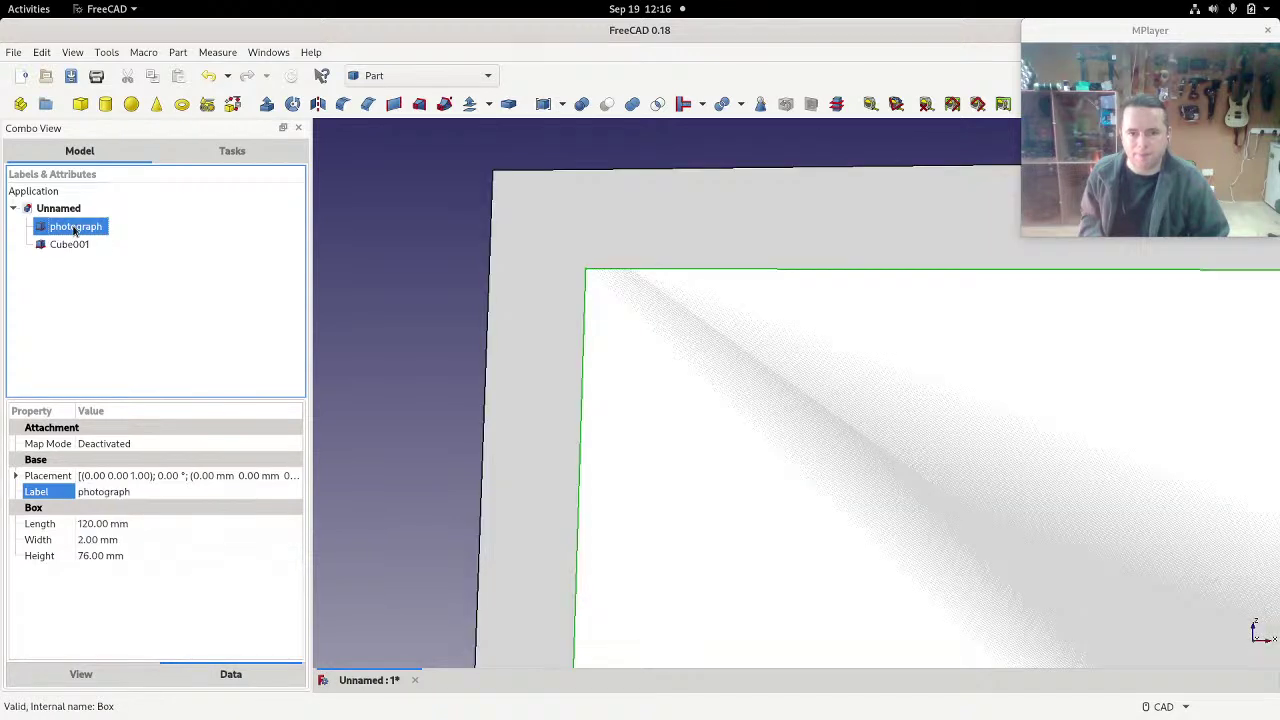
scroll(537, 409, "down", 5)
scroll(872, 652, "up", 4)
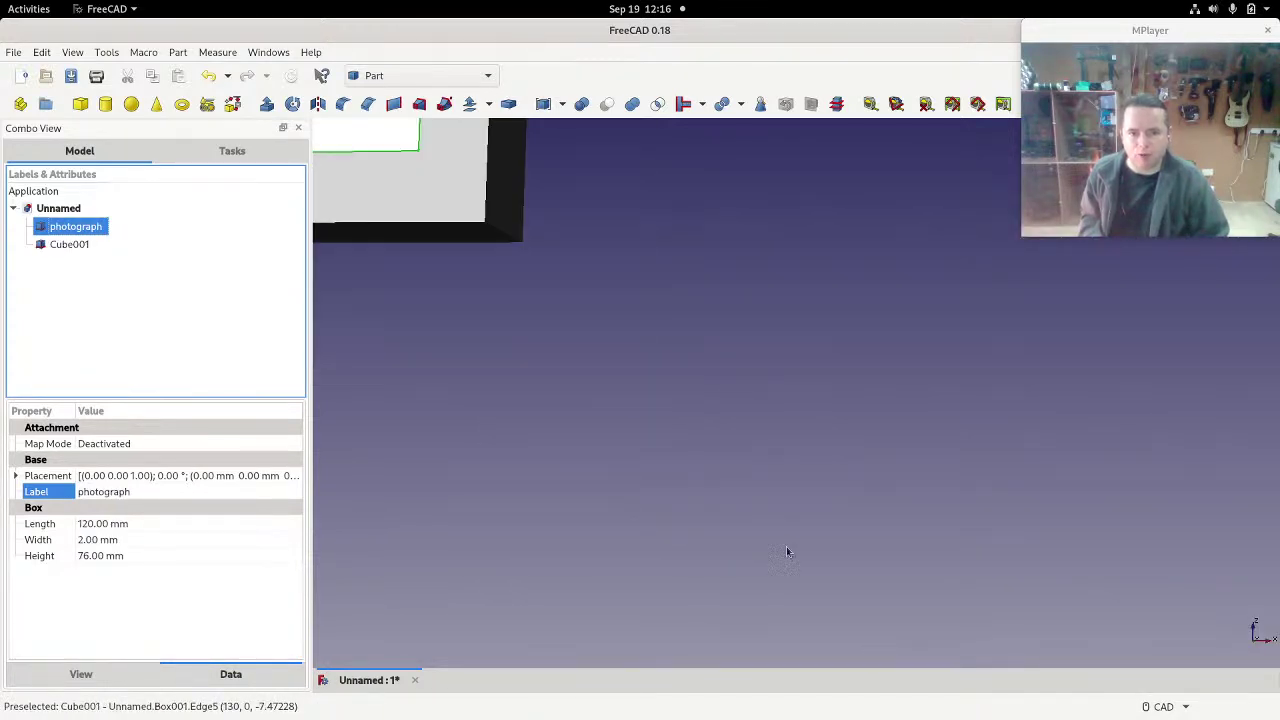
scroll(760, 535, "down", 3)
scroll(414, 403, "down", 3)
scroll(360, 350, "up", 4)
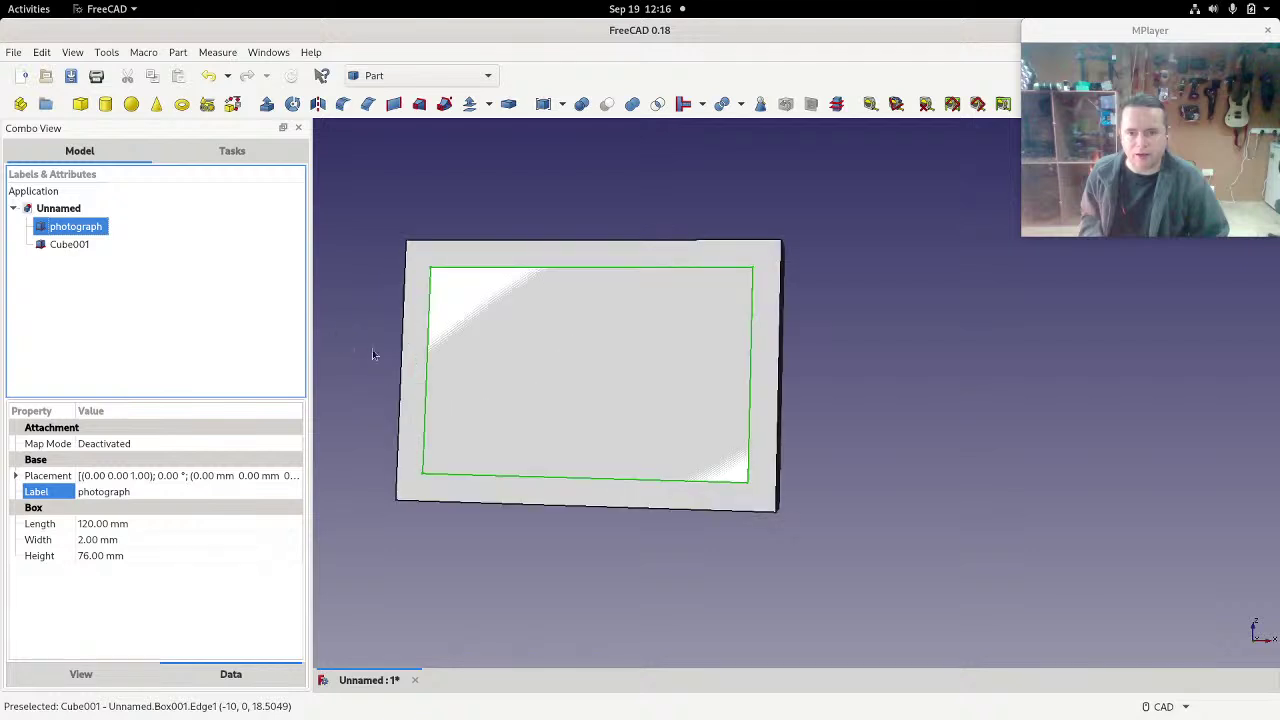
Step: Change the label of the larger block to frame and leave the photograph plate selected
left_click(80, 244)
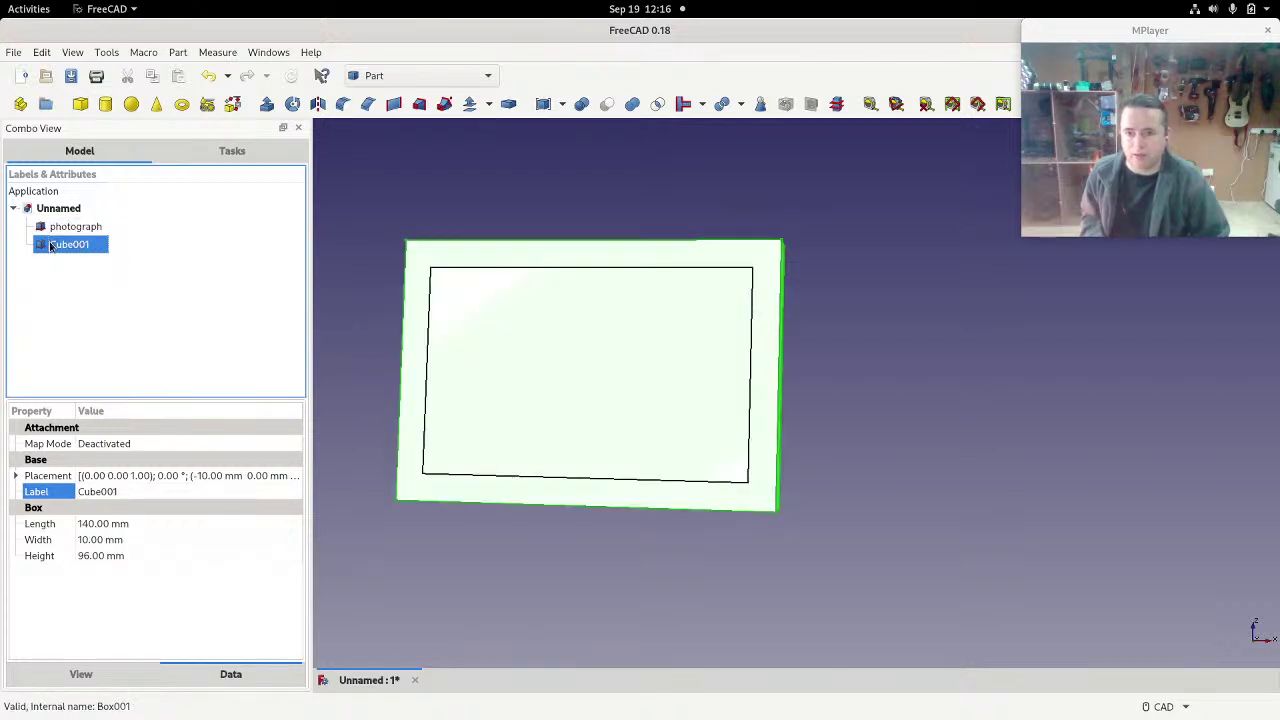
double_click(115, 496)
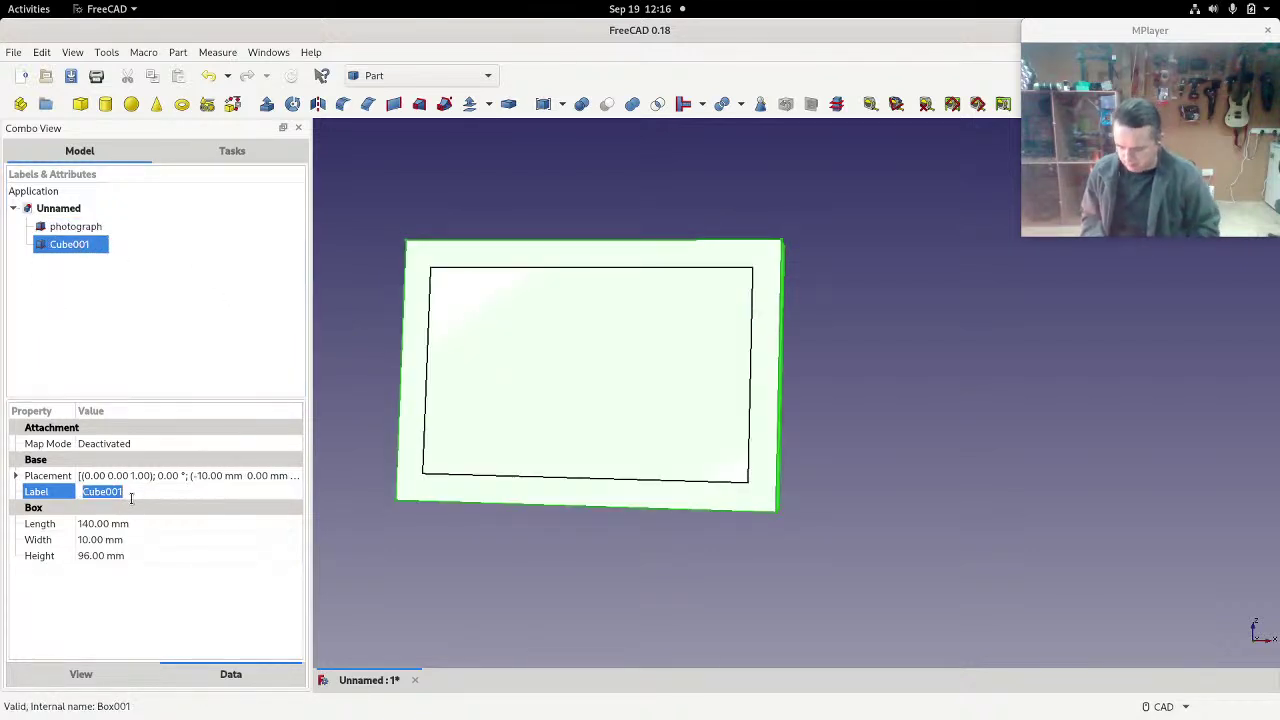
type("frame")
key("Return")
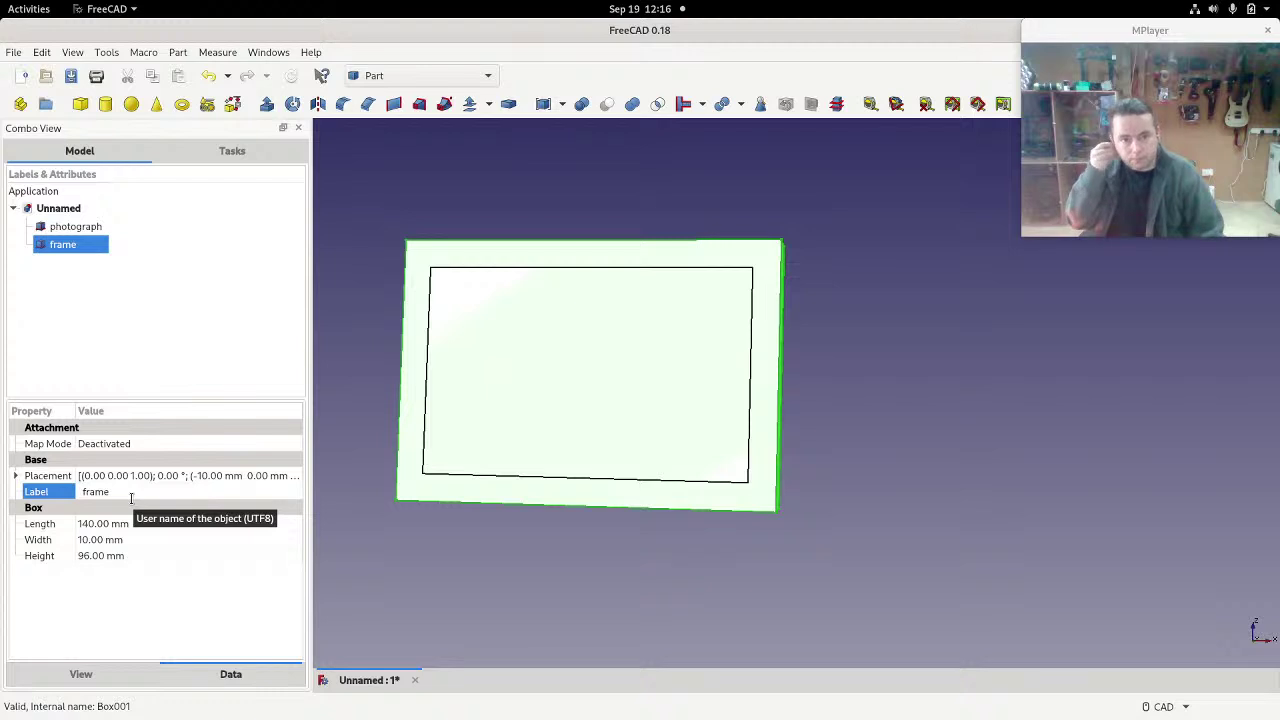
left_click(133, 330)
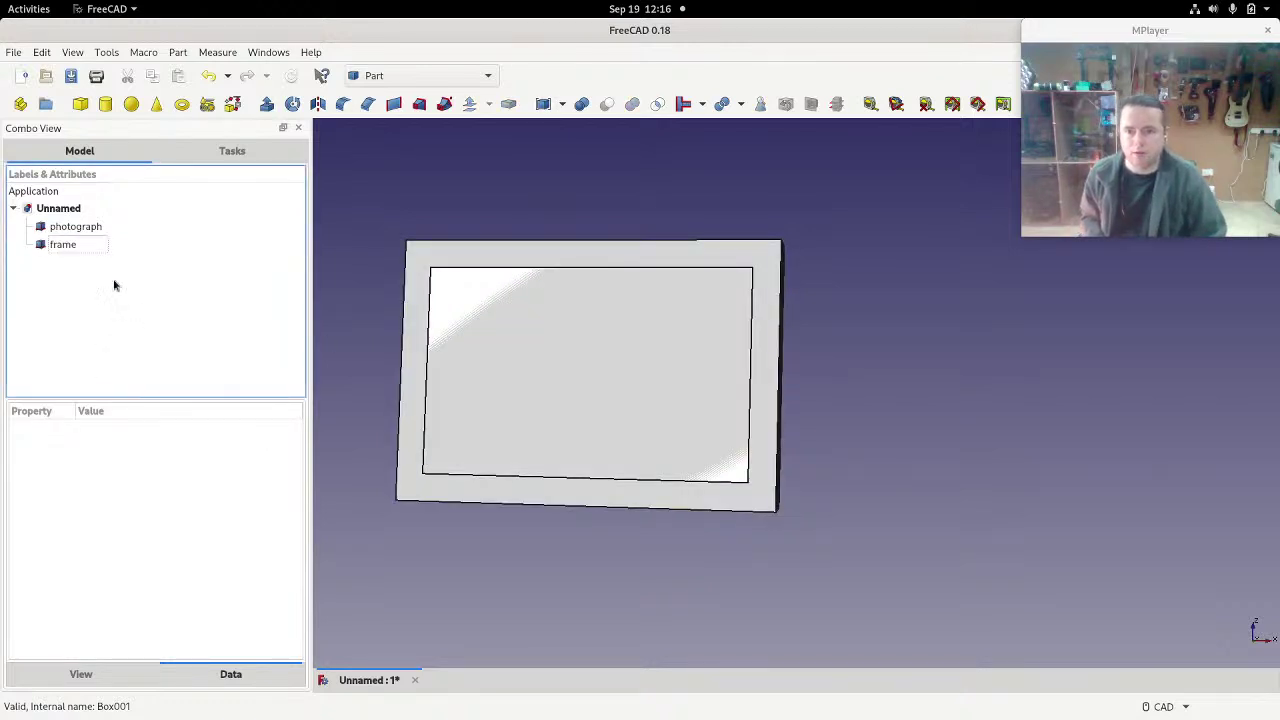
left_click(90, 246)
left_click(86, 228)
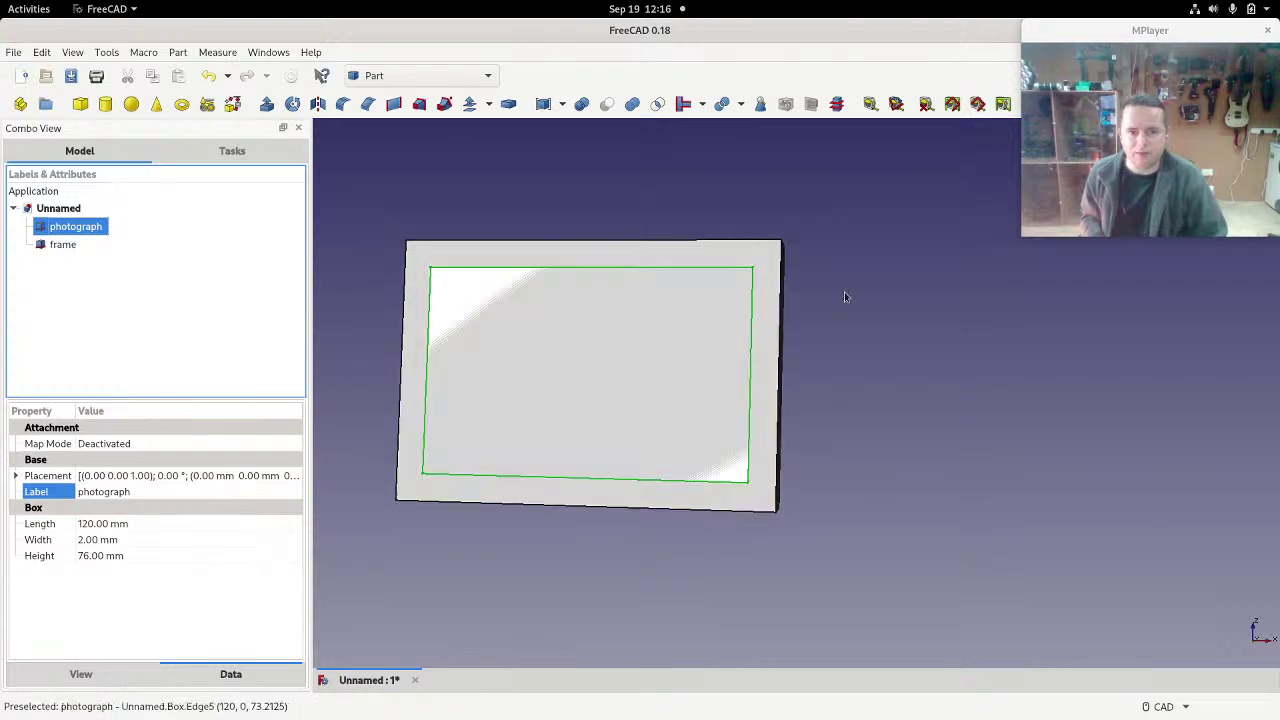
Step: Cut the photograph plate out of the frame block, with the frame as the base shape, and inspect the resulting recess up close
left_click(78, 245)
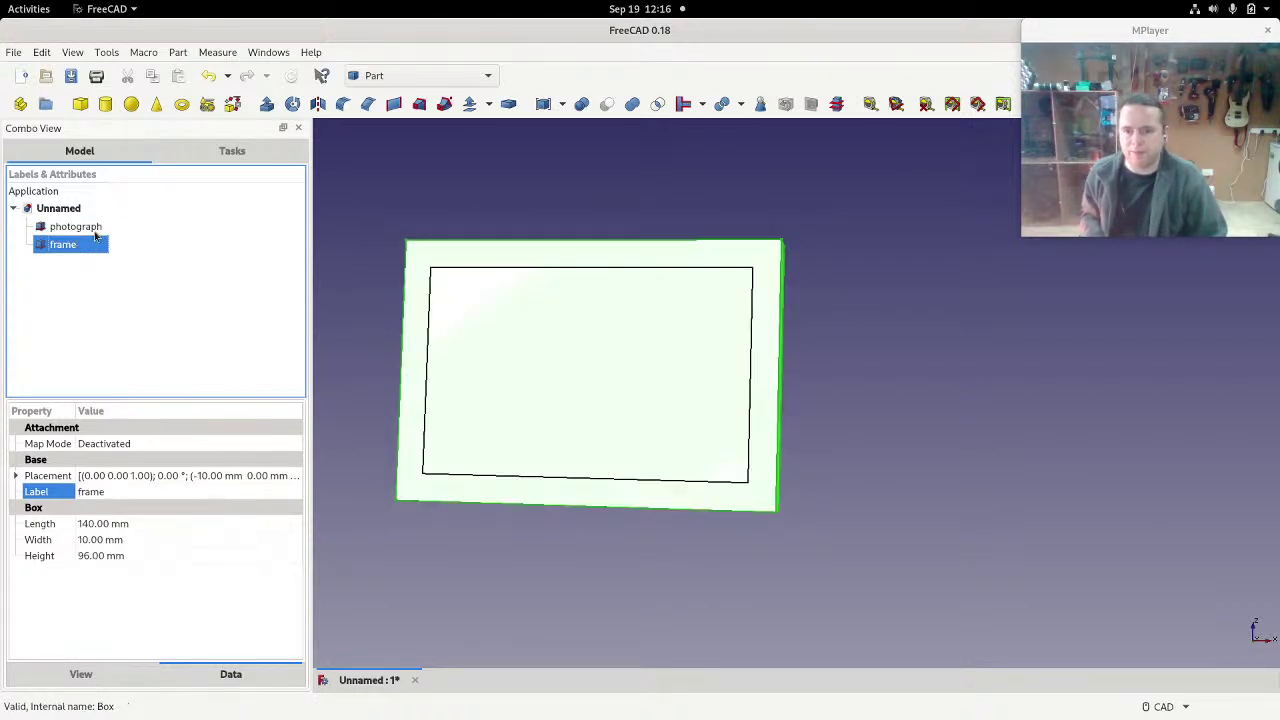
left_click(88, 230, "ctrl")
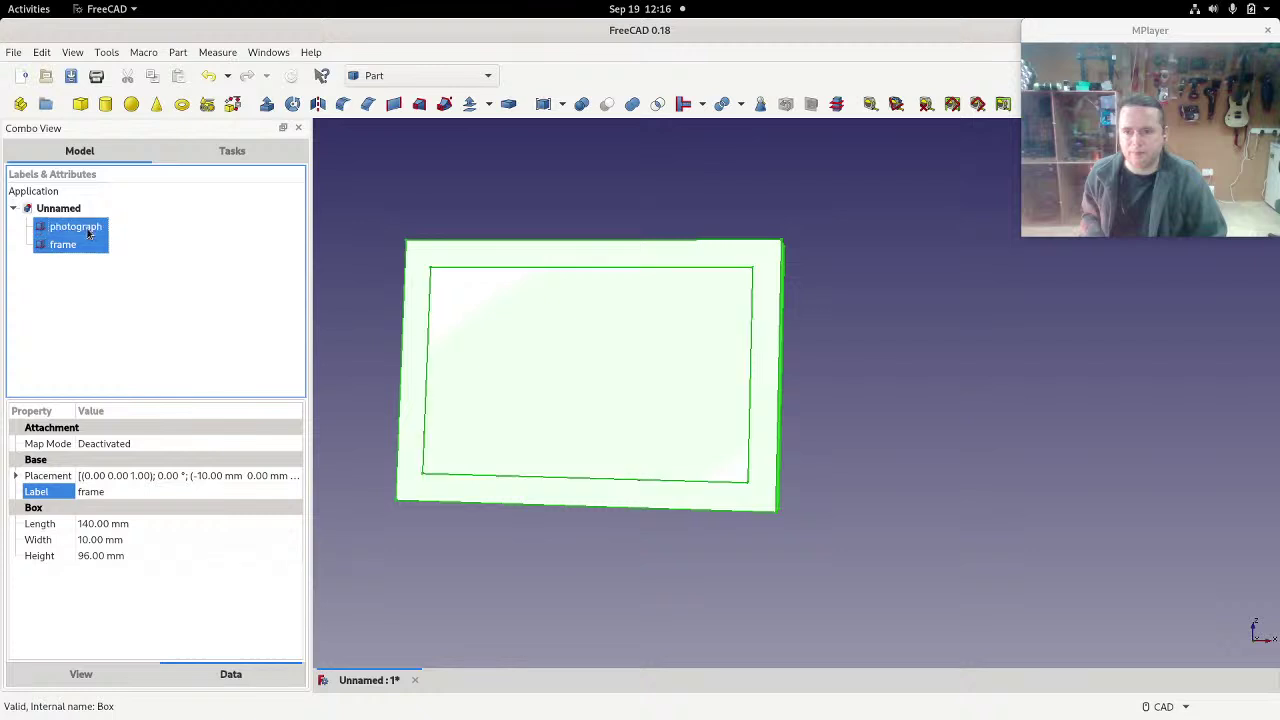
left_click(76, 228)
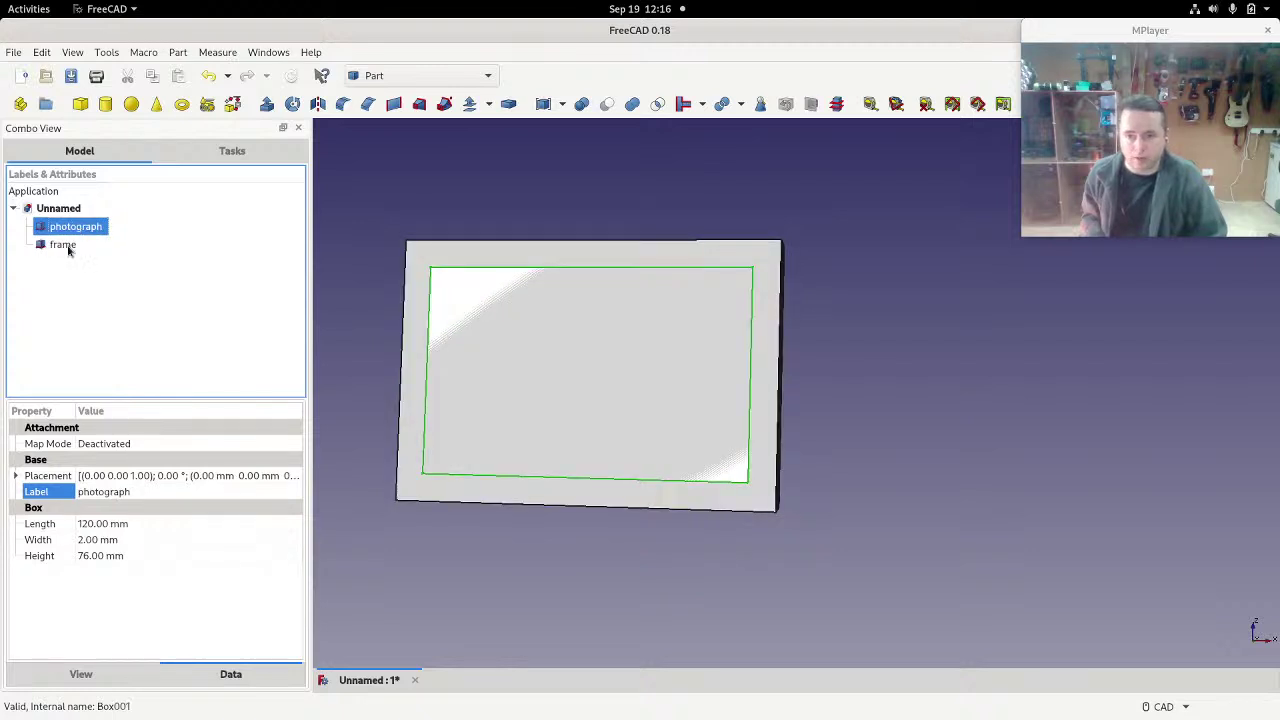
left_click(67, 249)
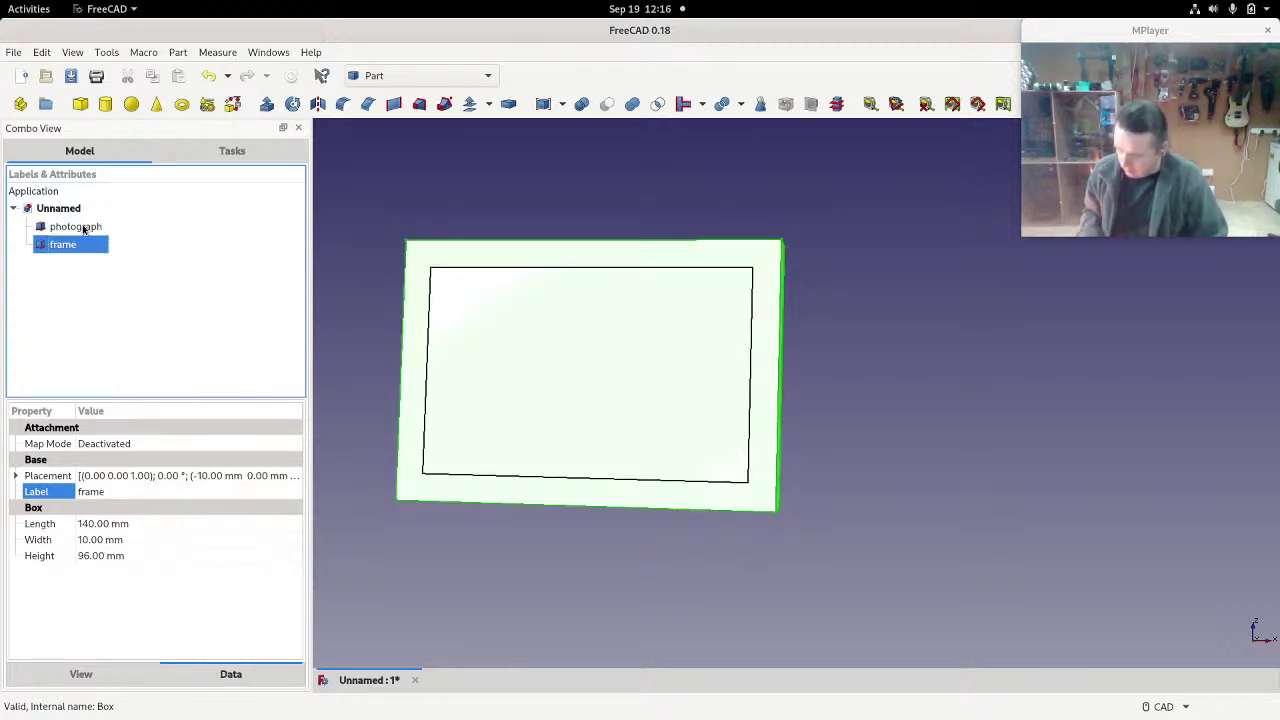
left_click(84, 229, "ctrl")
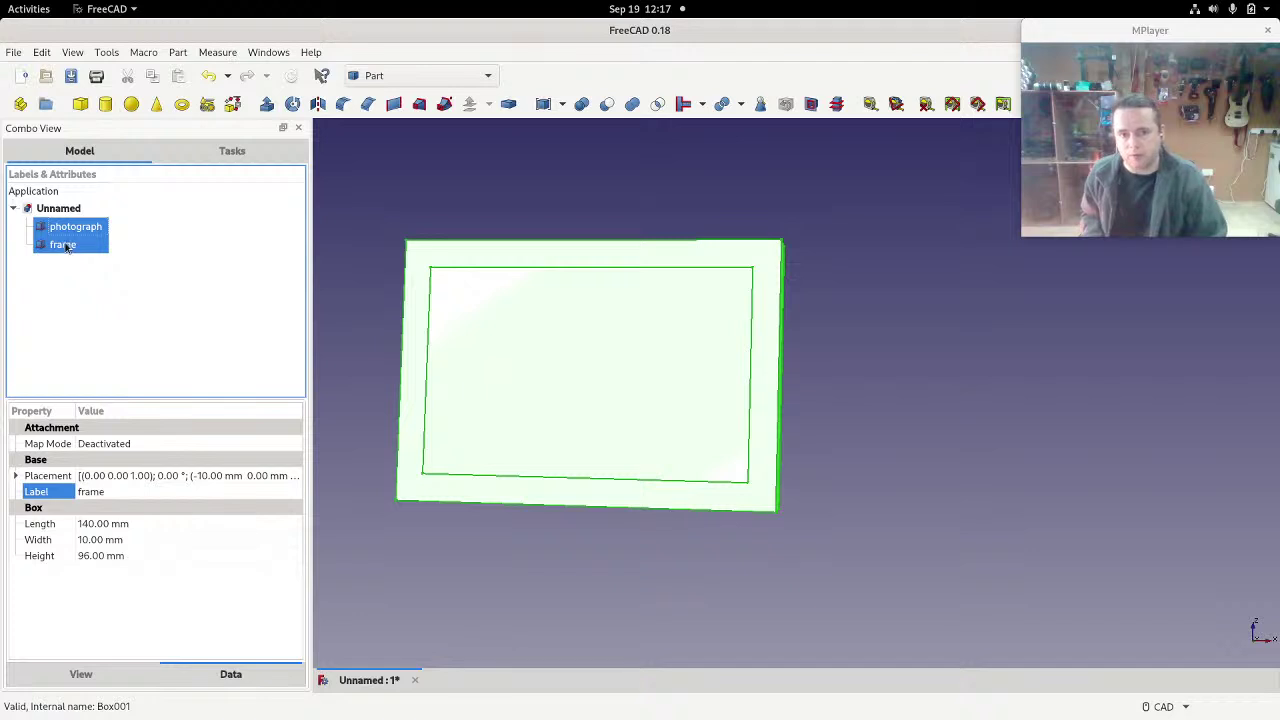
left_click(607, 104)
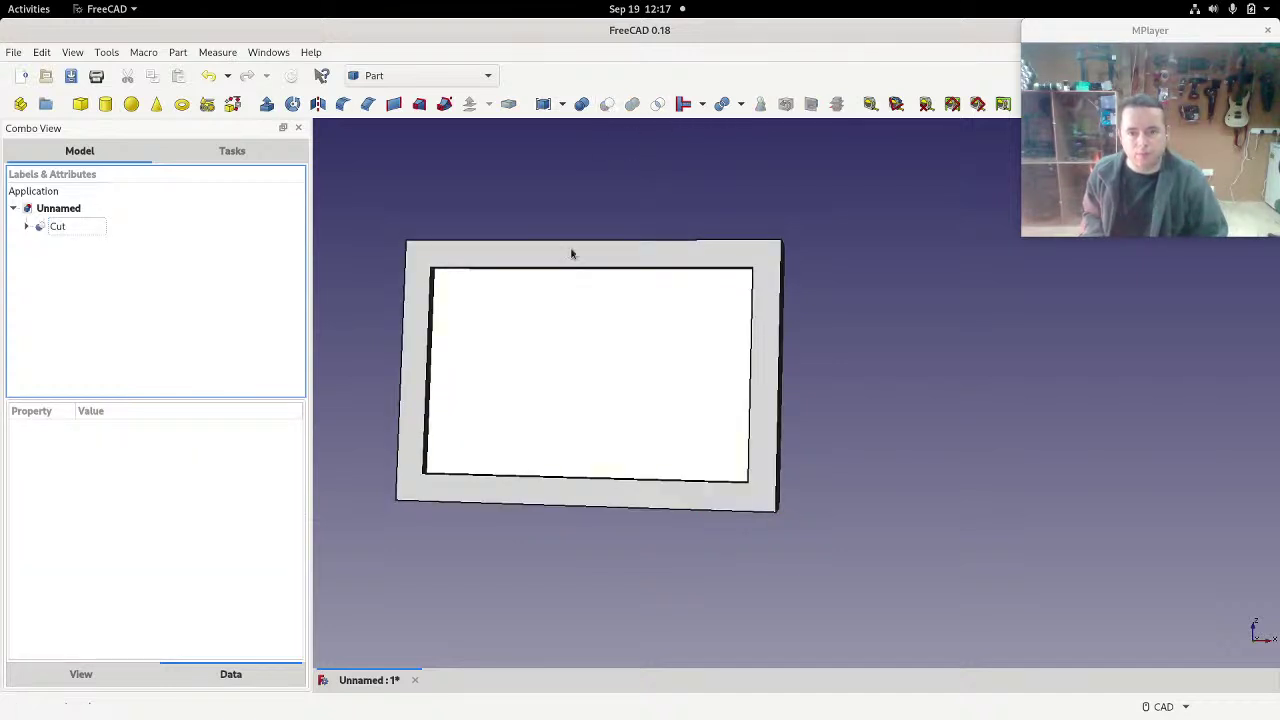
scroll(464, 293, "up", 2)
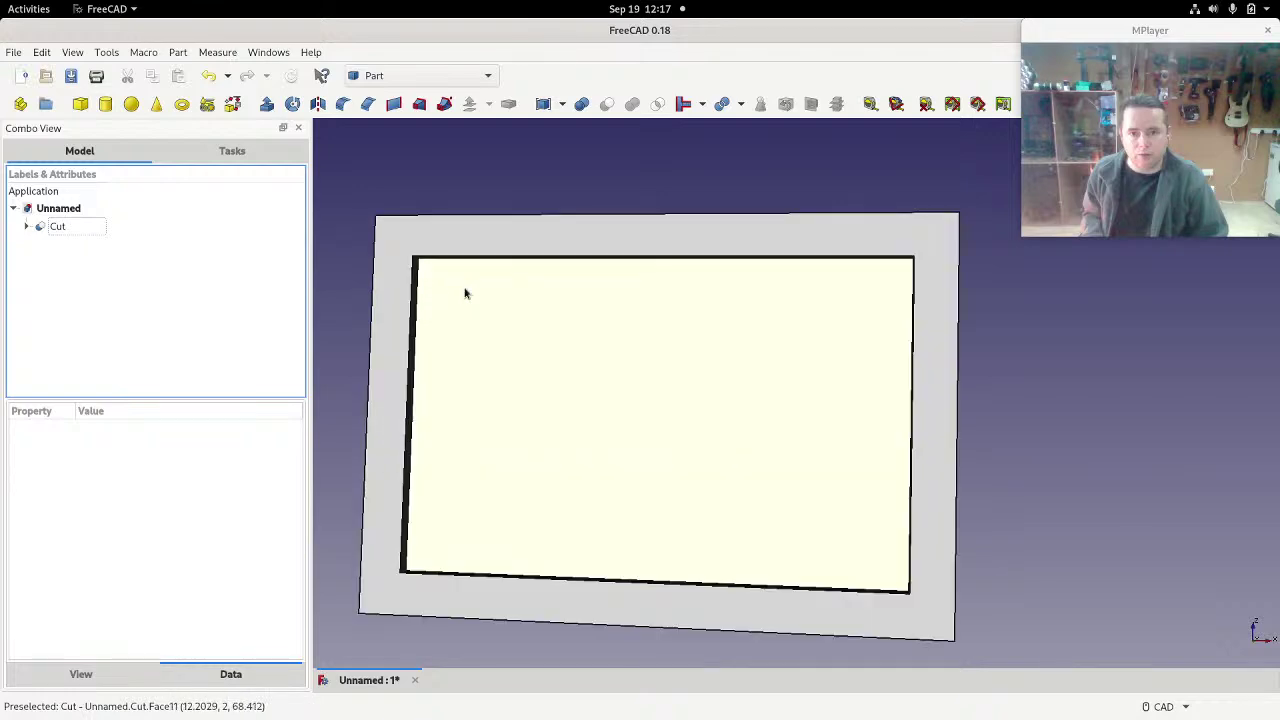
scroll(464, 293, "up", 2)
middle_click_drag(443, 371, 486, 383)
middle_click_drag(846, 480, 817, 486)
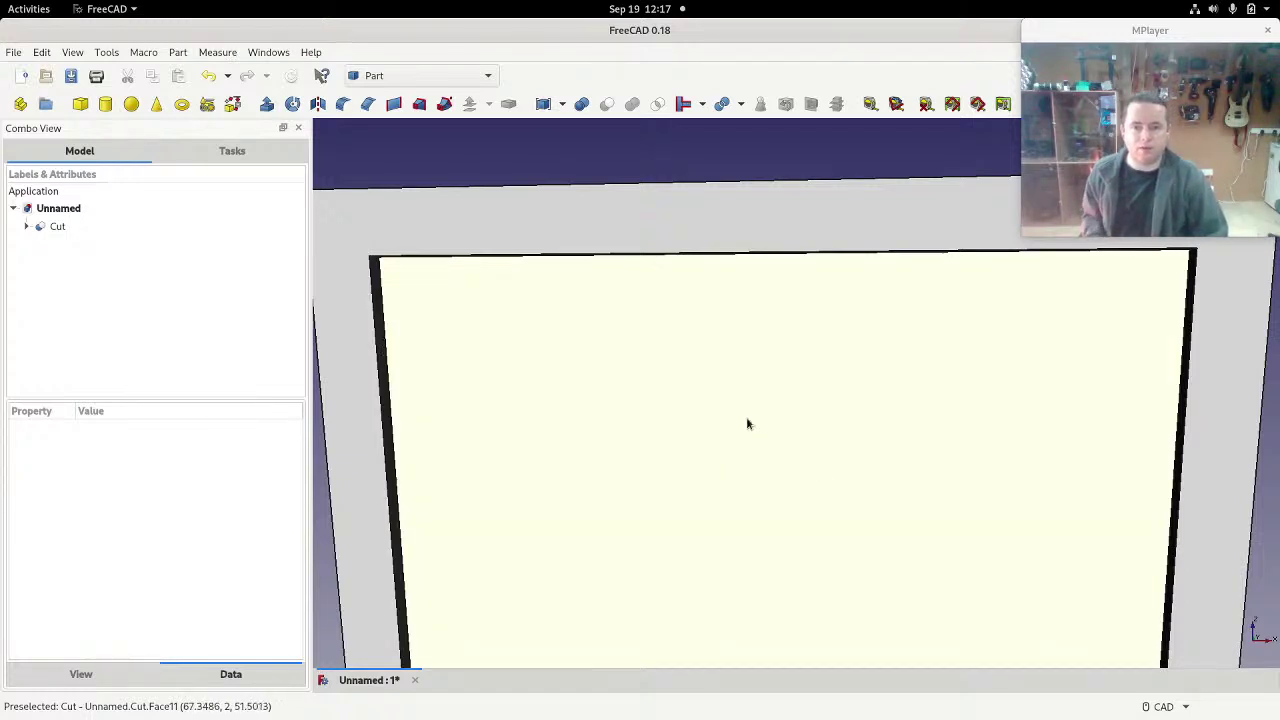
middle_click_drag(846, 480, 530, 326)
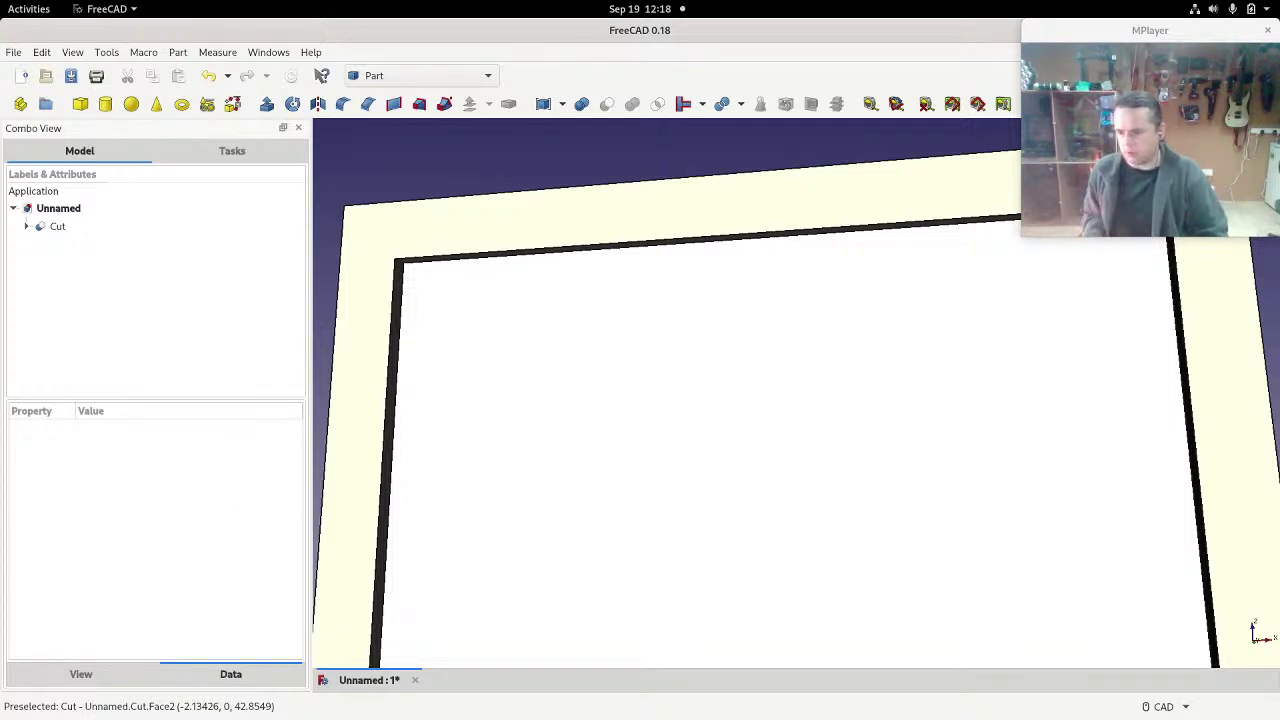
Step: Switch to Google Chrome to show the search results for kae's file manager, and move its window out of view again
key("alt+Tab")
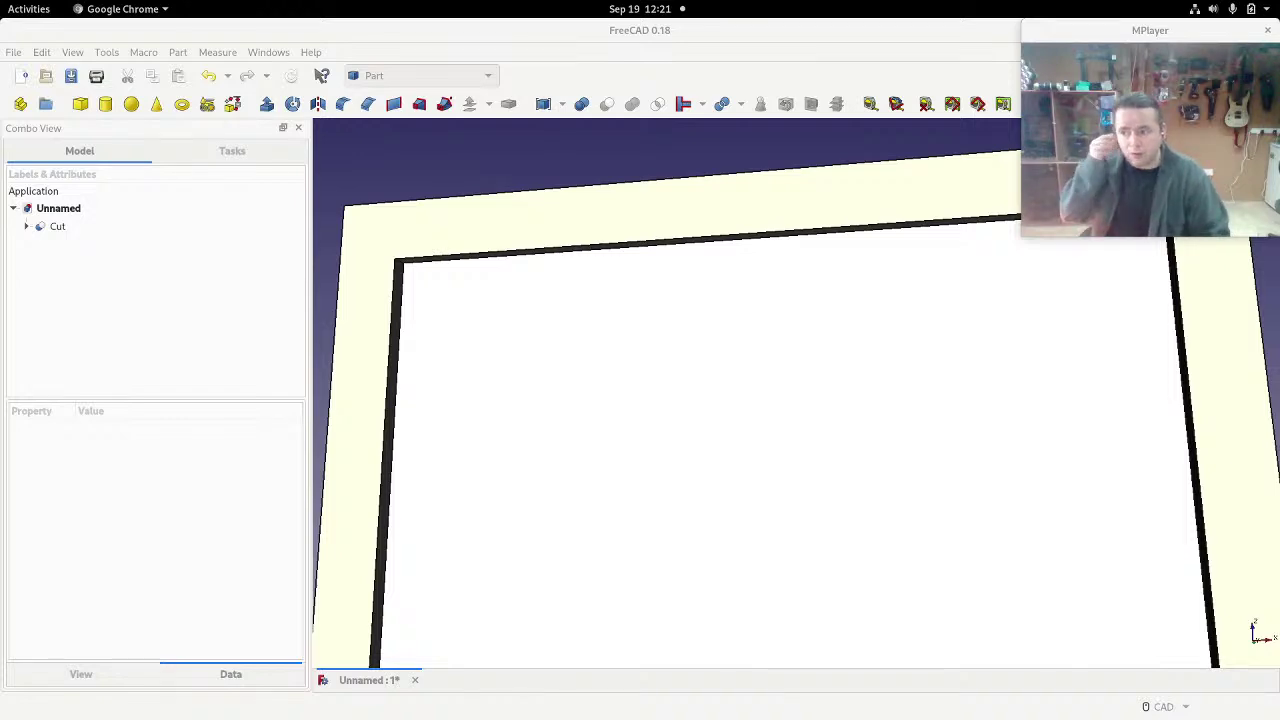
left_click_drag(0, 82, 873, 85)
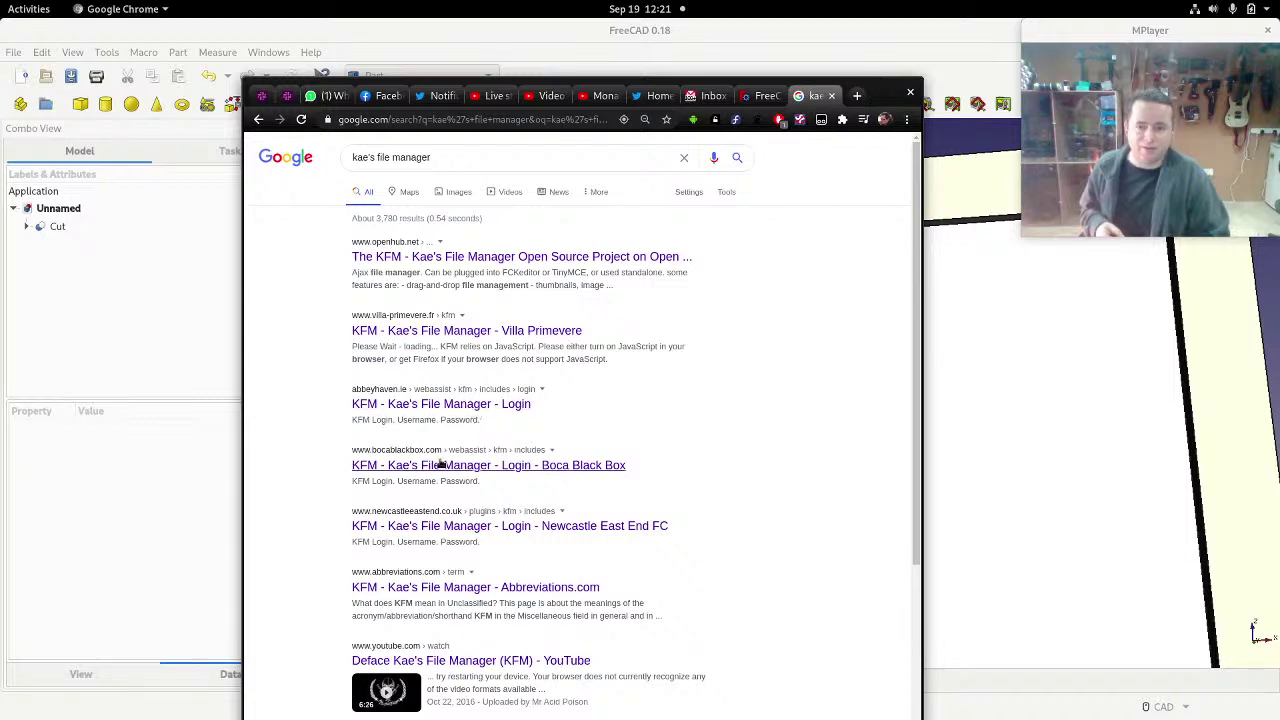
left_click_drag(787, 95, 0, 150)
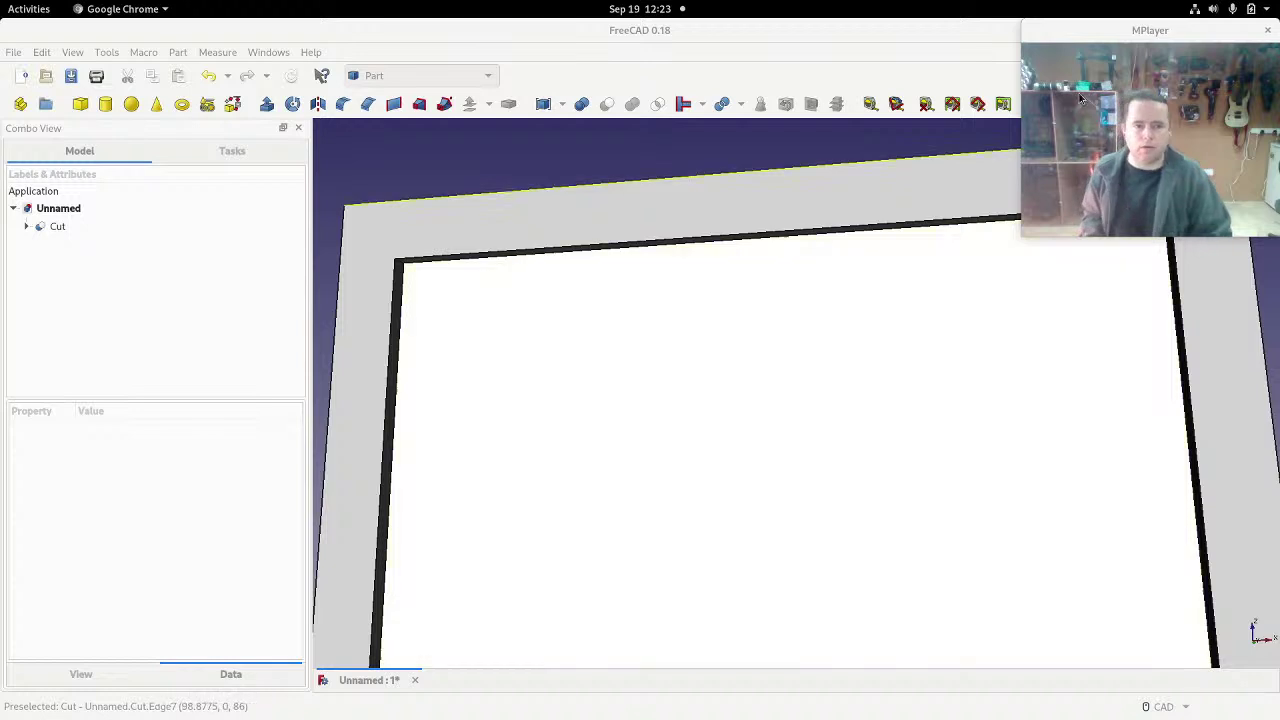
left_click(1157, 33)
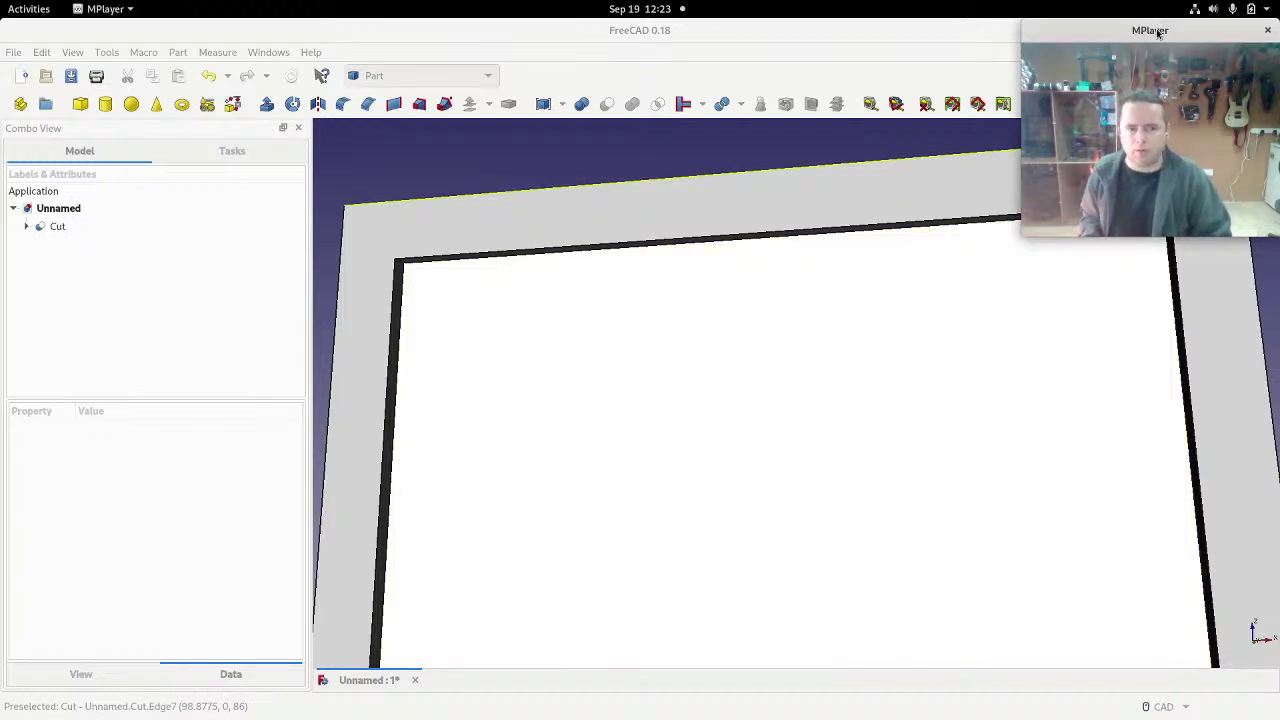
key("alt+Tab")
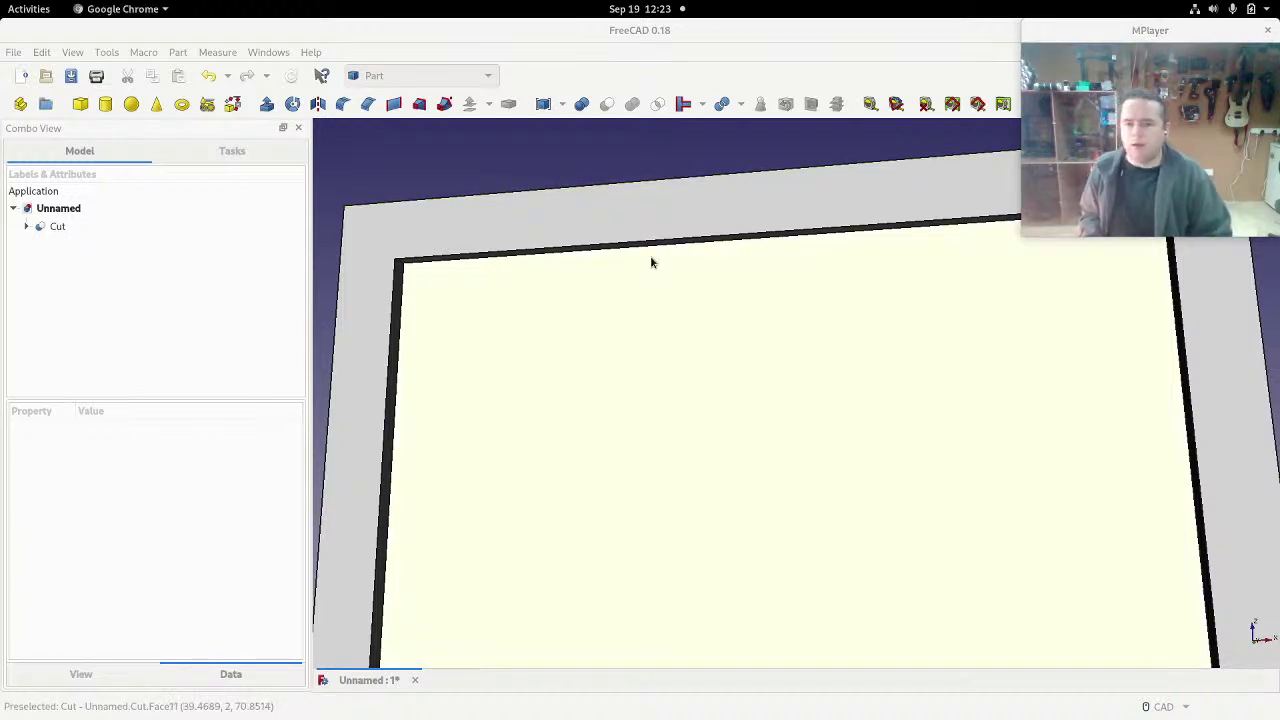
Step: Copy the photograph plate from inside the Cut object and paste the copy into the document as a separate object
left_click(486, 300)
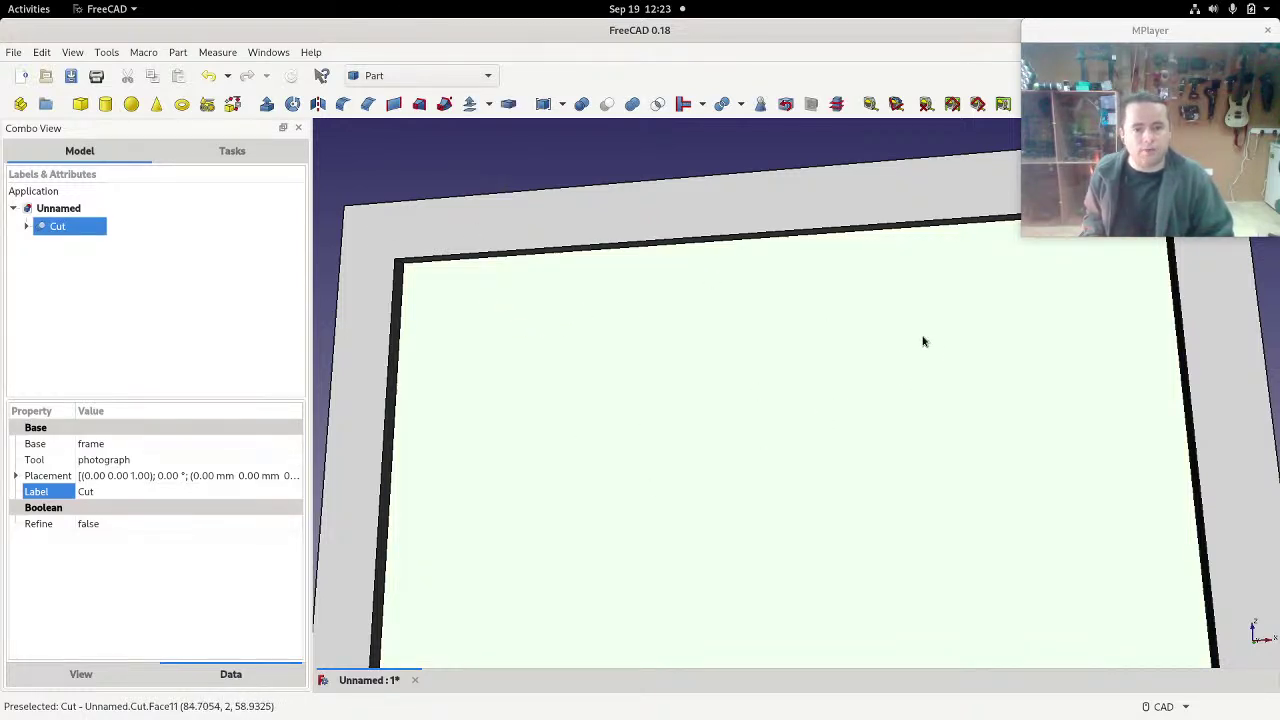
scroll(640, 374, "down", 4)
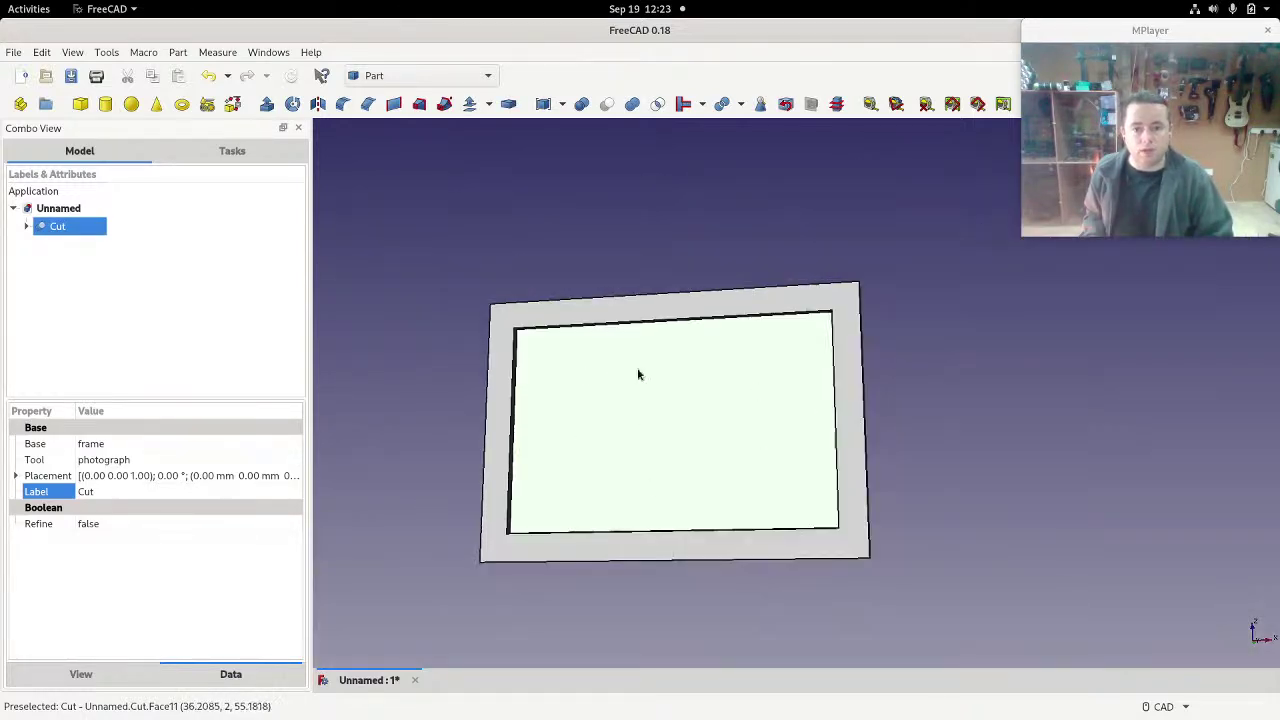
middle_click_drag(886, 409, 840, 430)
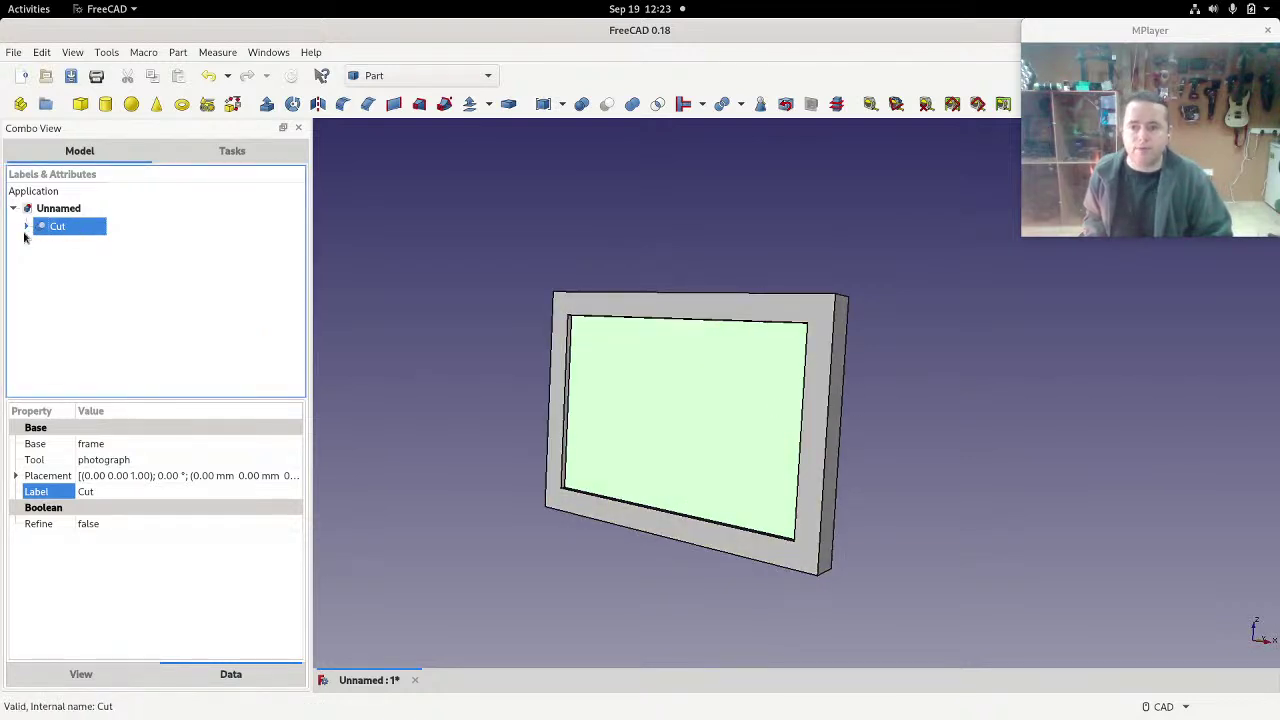
left_click(26, 227)
left_click(88, 263)
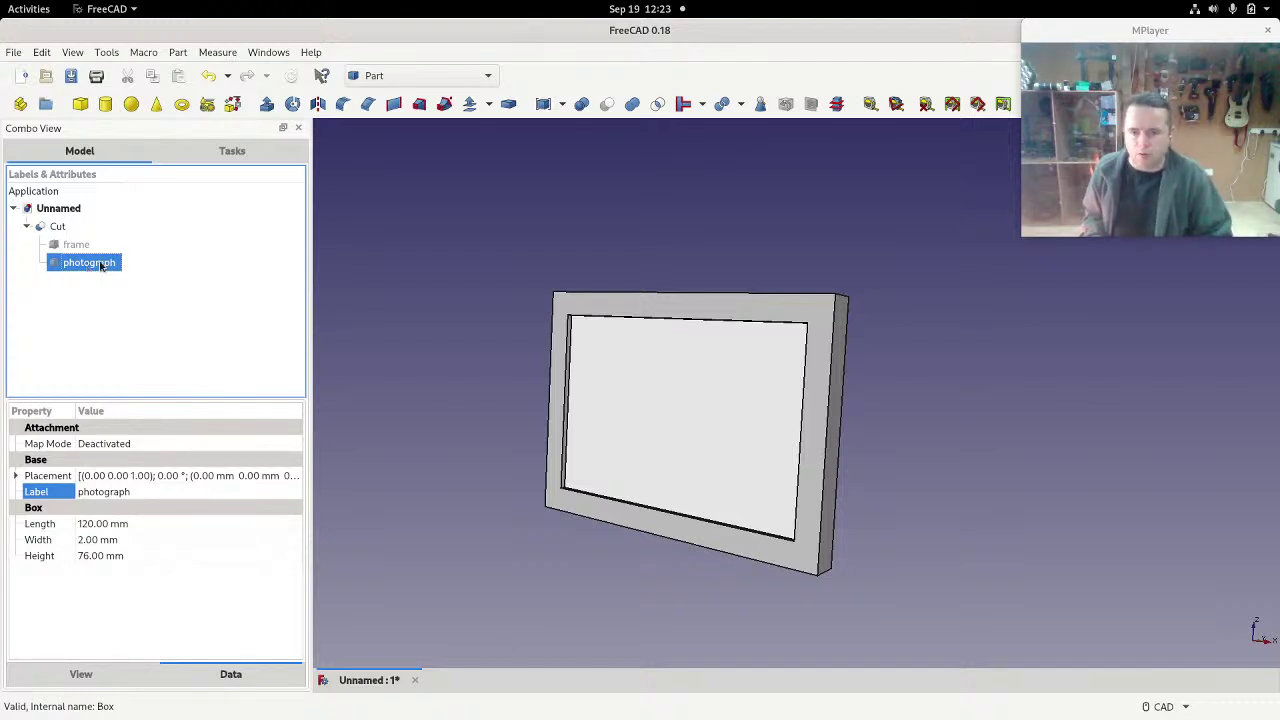
right_click(83, 273)
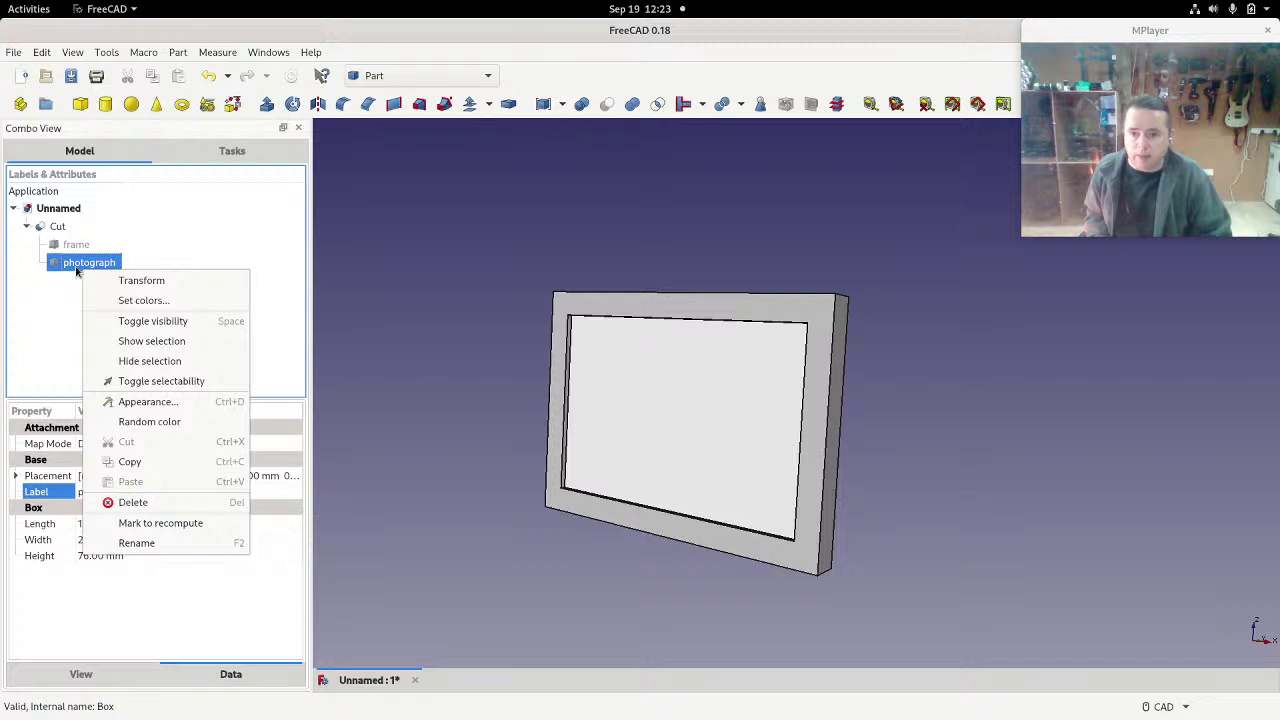
left_click(130, 461)
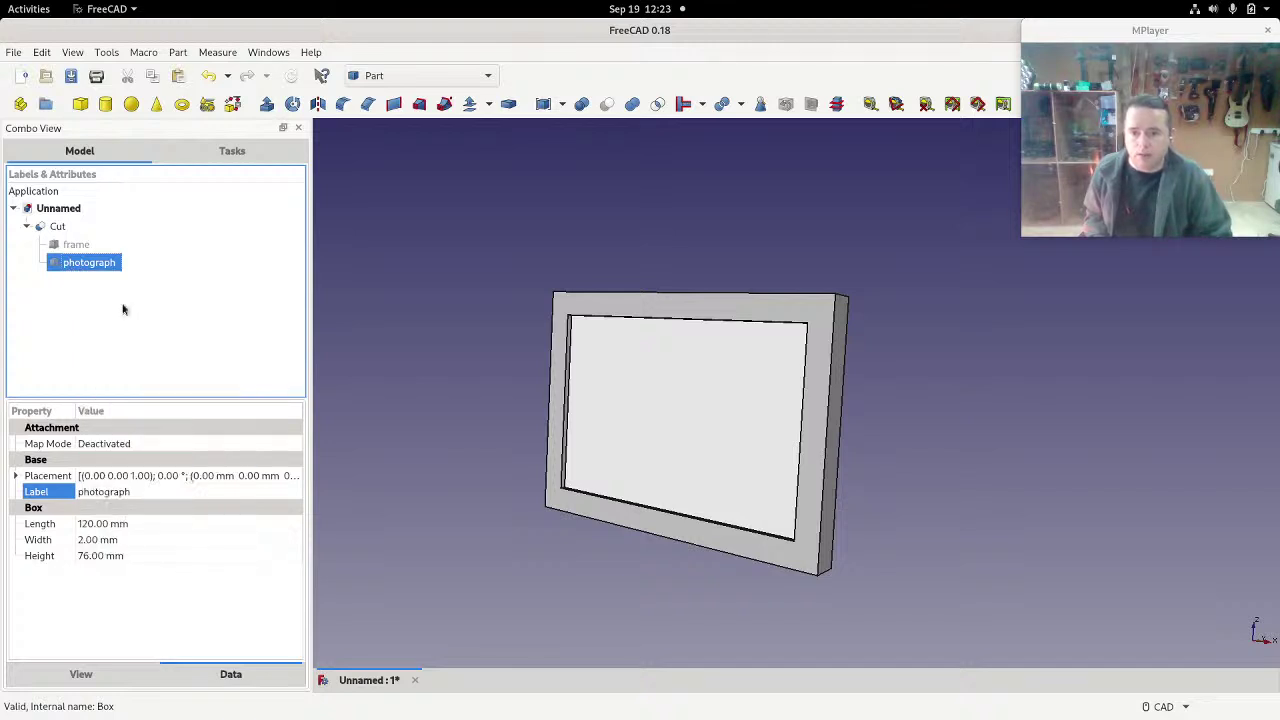
left_click(110, 307)
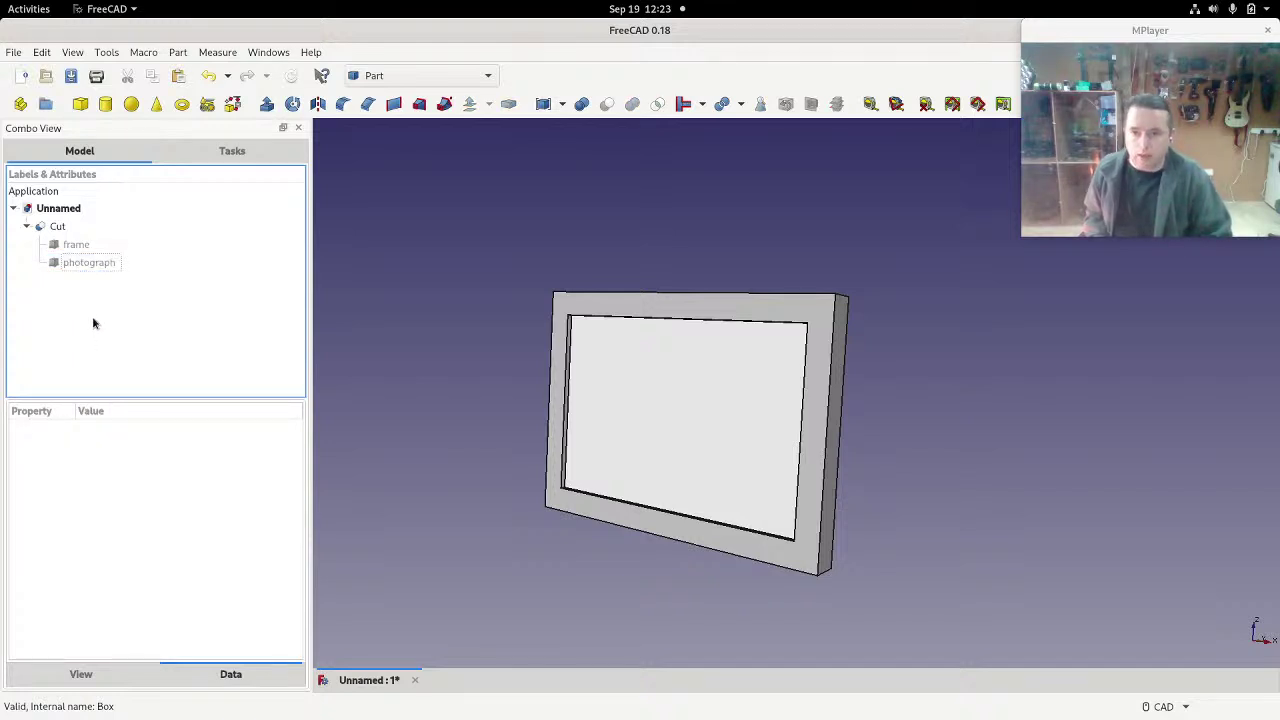
left_click(41, 53)
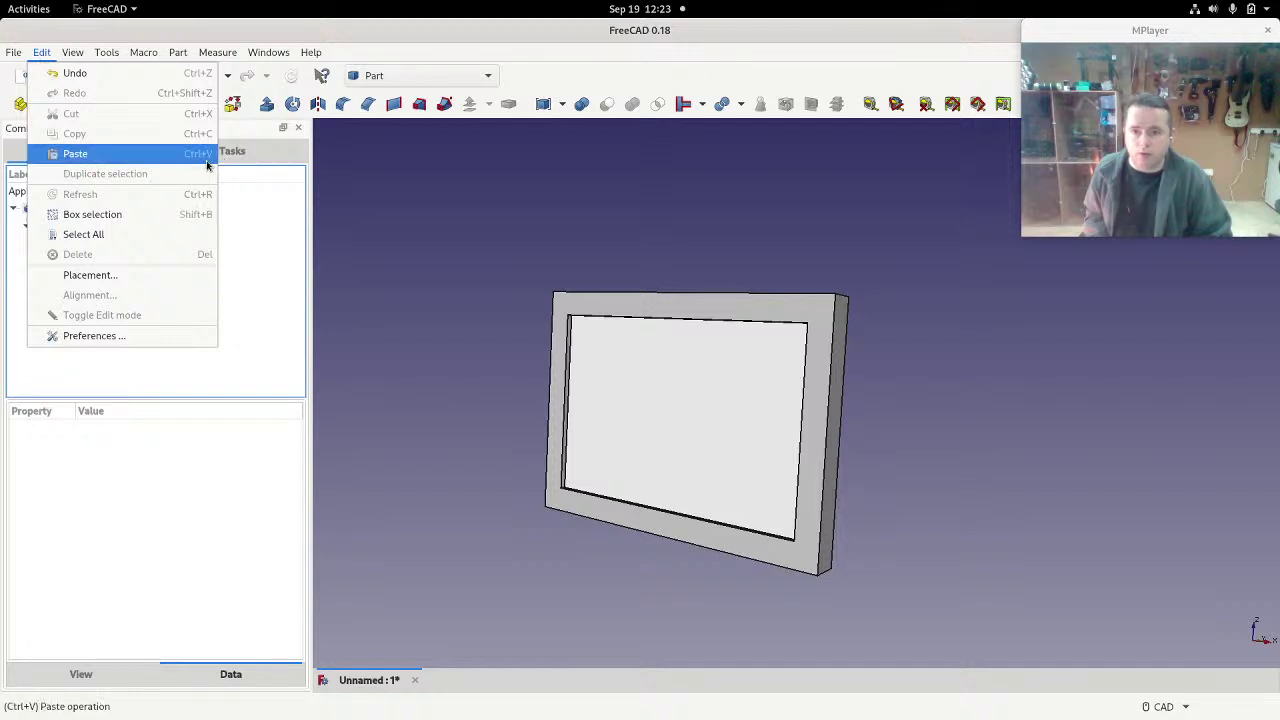
left_click(84, 150)
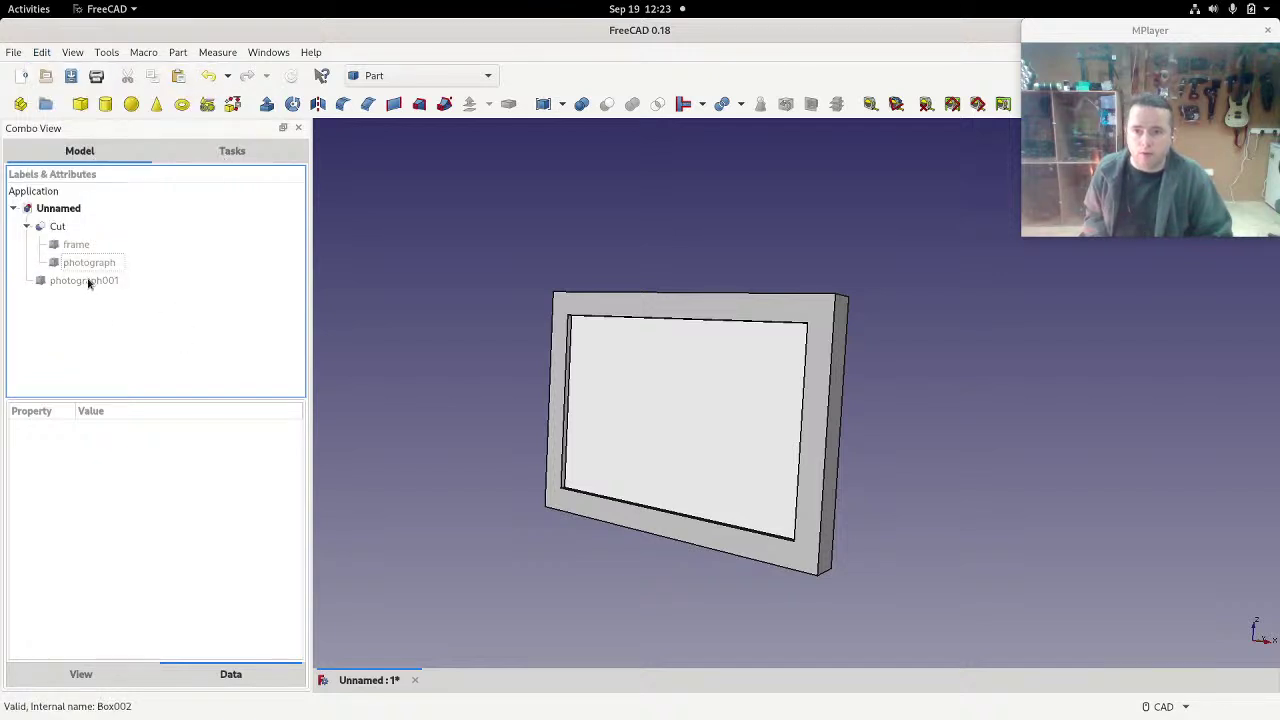
Step: Make the pasted photograph copy visible and inspect how it fills the recess in the frame
left_click(88, 281)
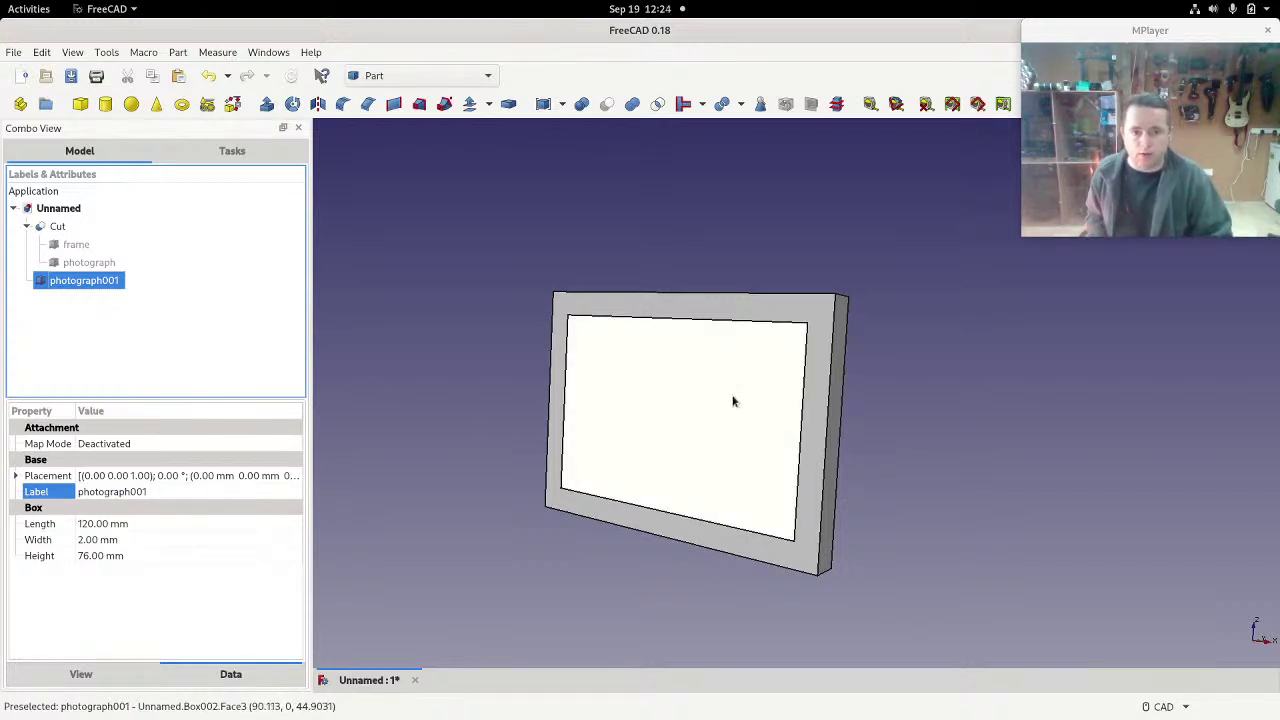
scroll(868, 394, "up", 3)
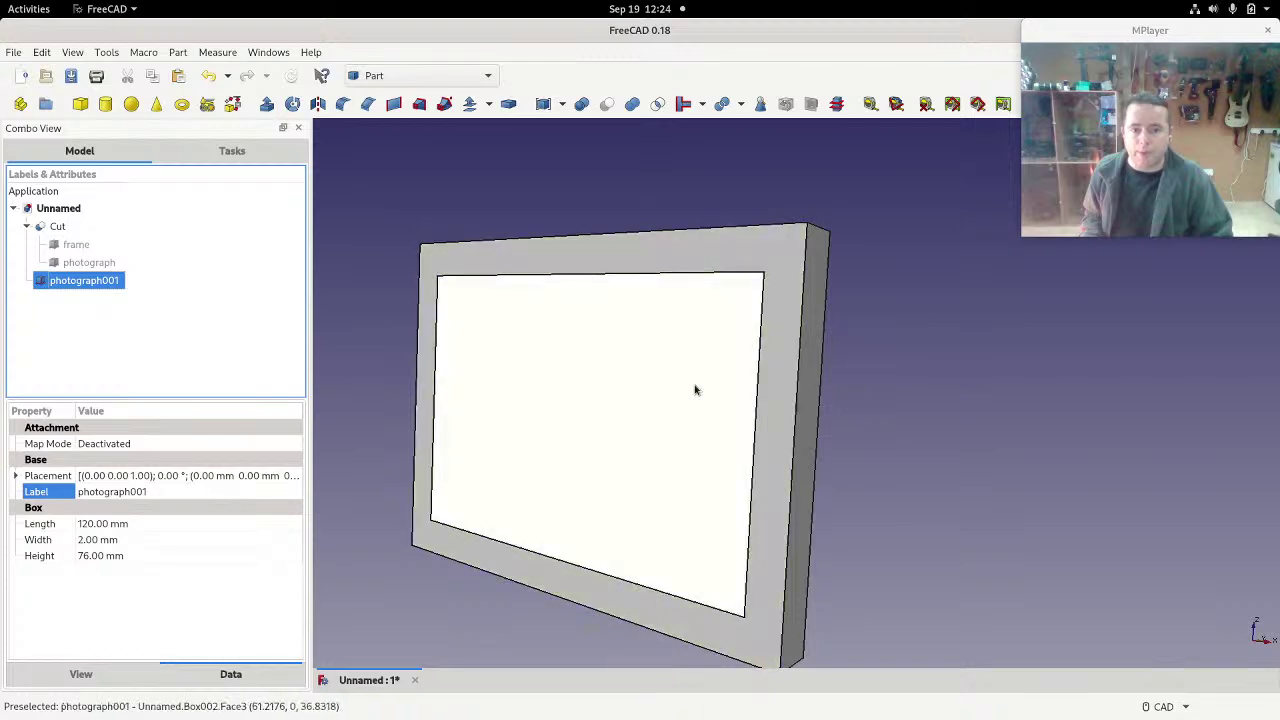
right_click(782, 367)
left_click(957, 328)
middle_click_drag(971, 414, 1040, 378)
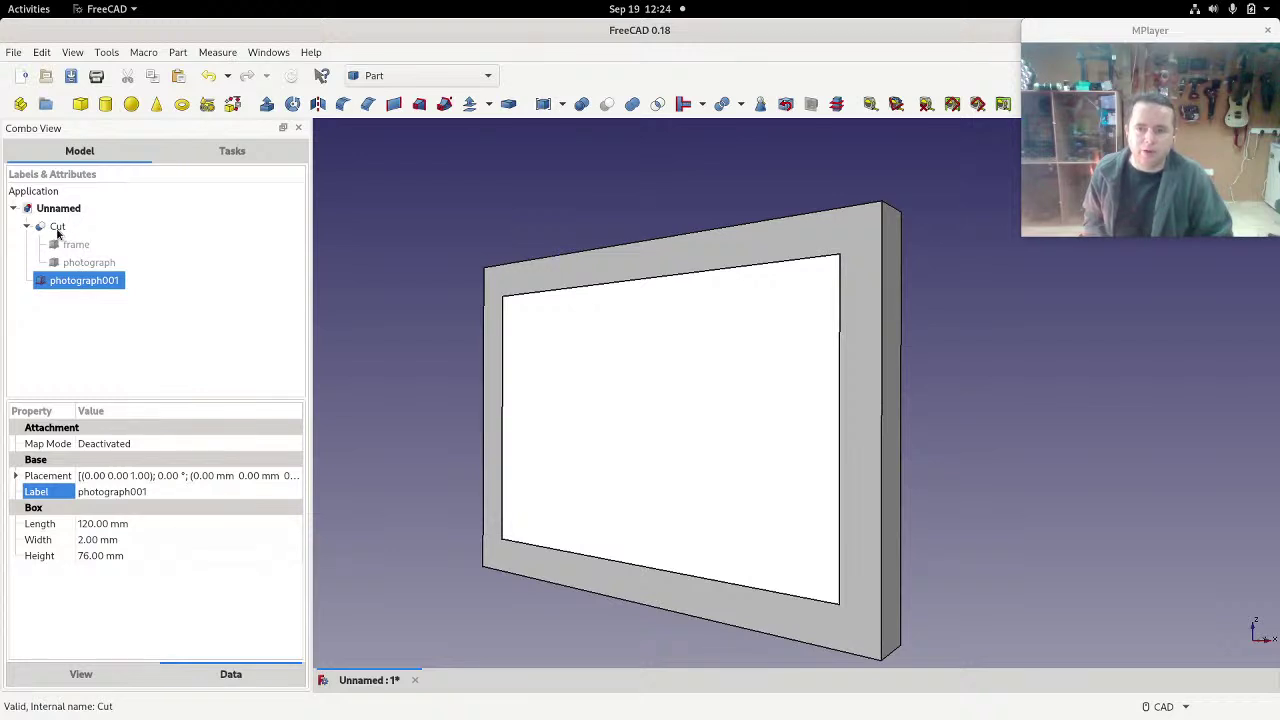
Step: Change the label of the frame box inside the Cut object to frame block
left_click(26, 226)
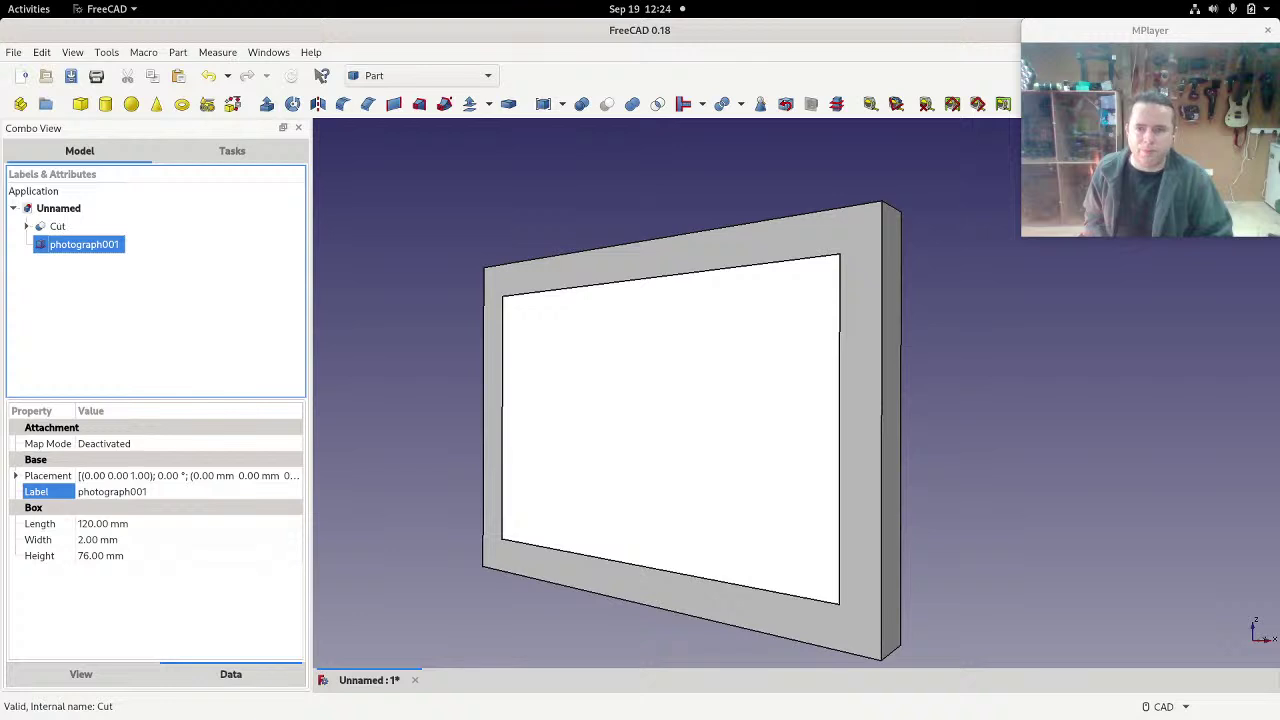
left_click(26, 226)
left_click(66, 248)
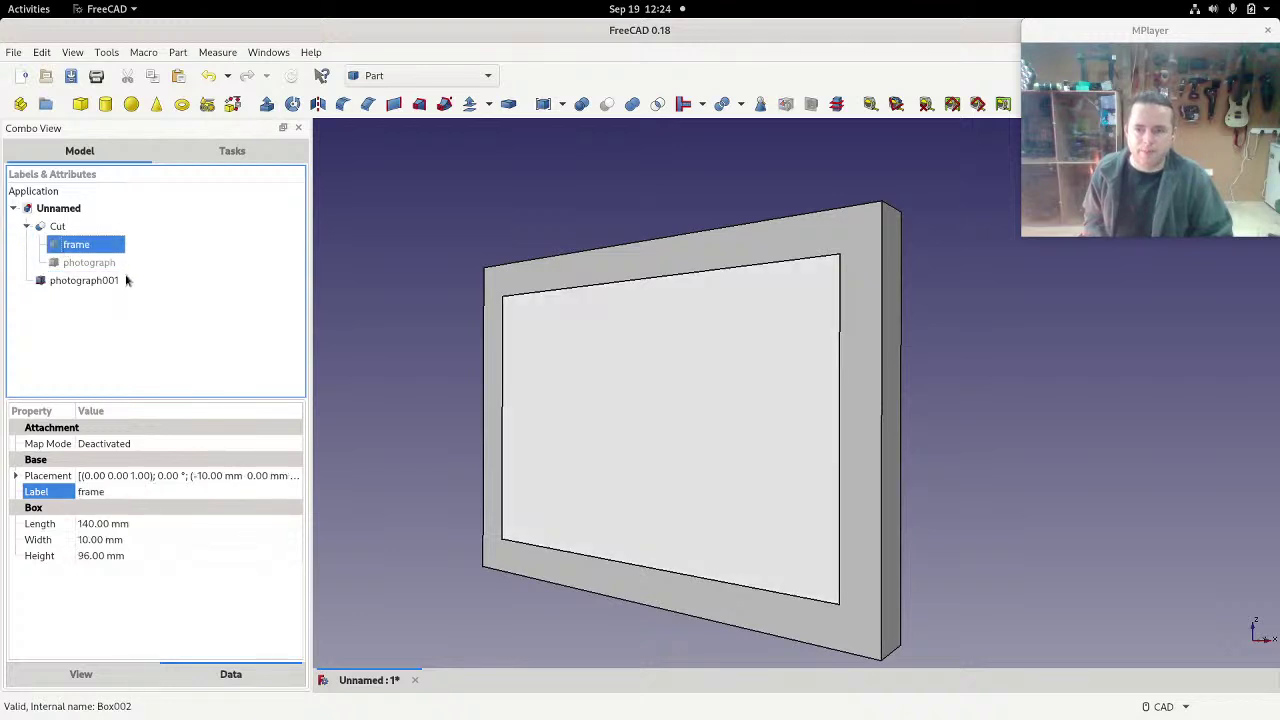
left_click(121, 498)
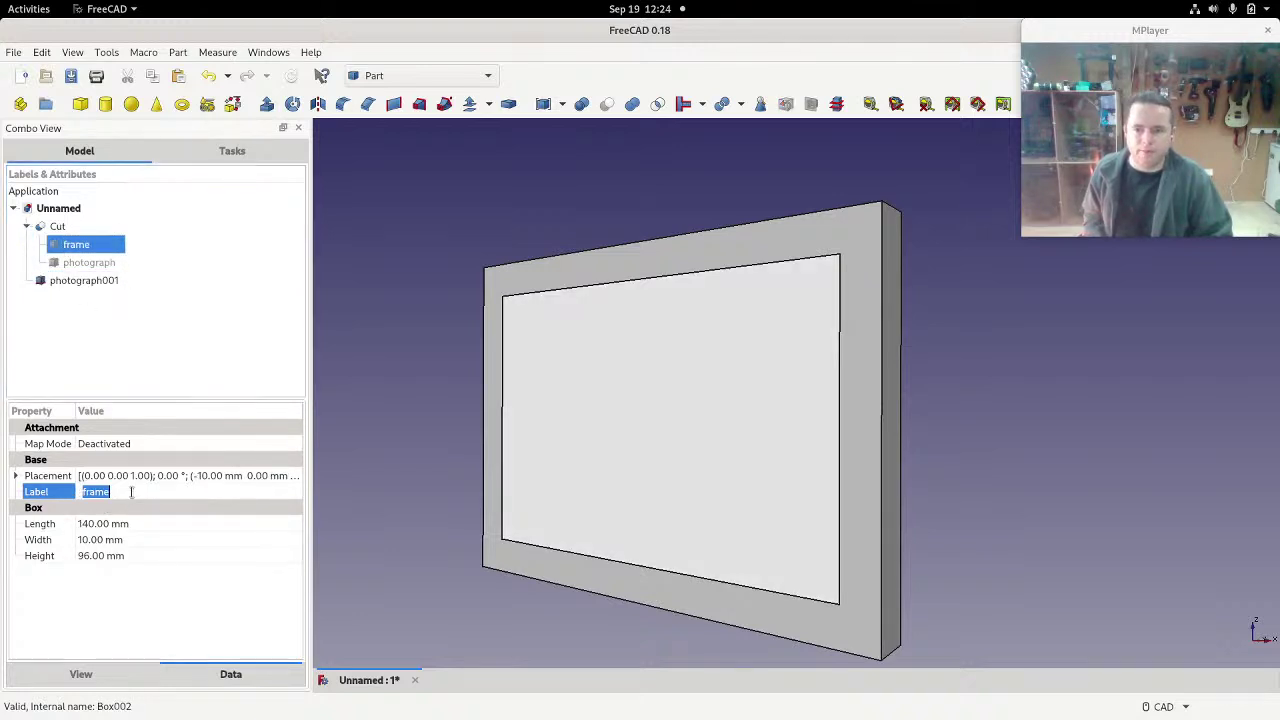
left_click(130, 492)
type("block")
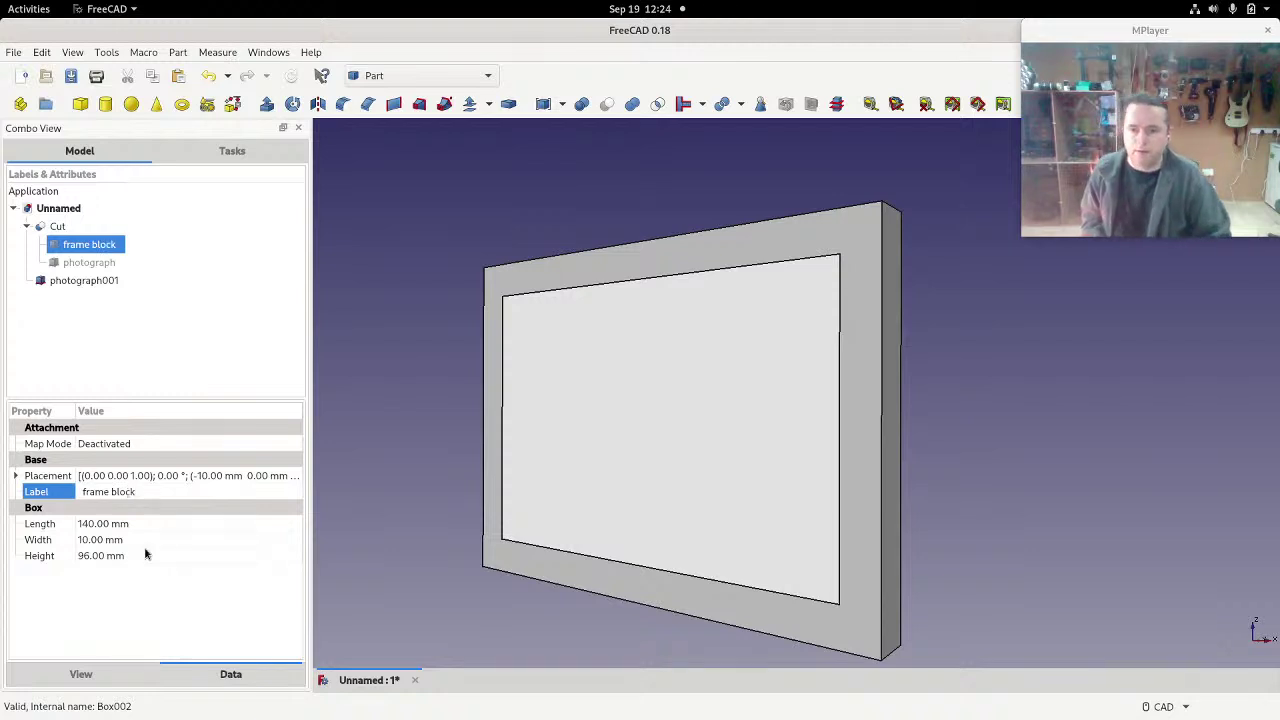
left_click(121, 600)
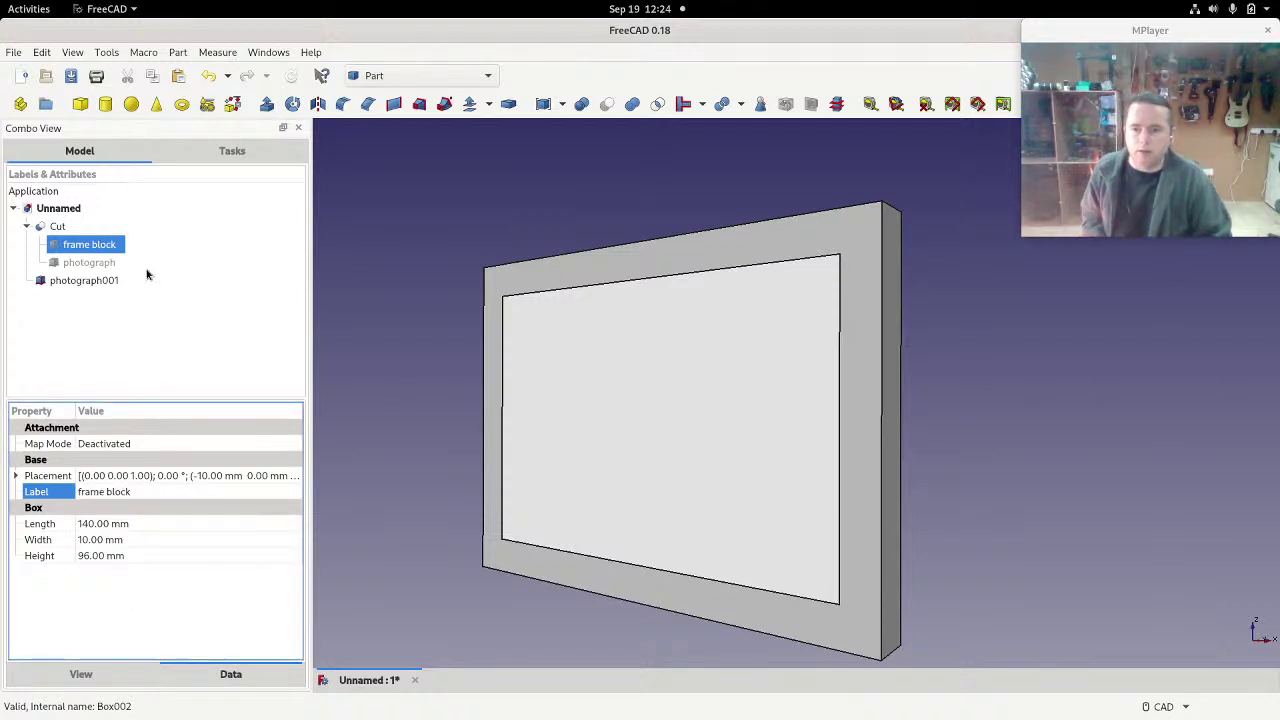
Step: Change the label of the Cut object to frame and select the original photograph plate inside it
left_click(57, 226)
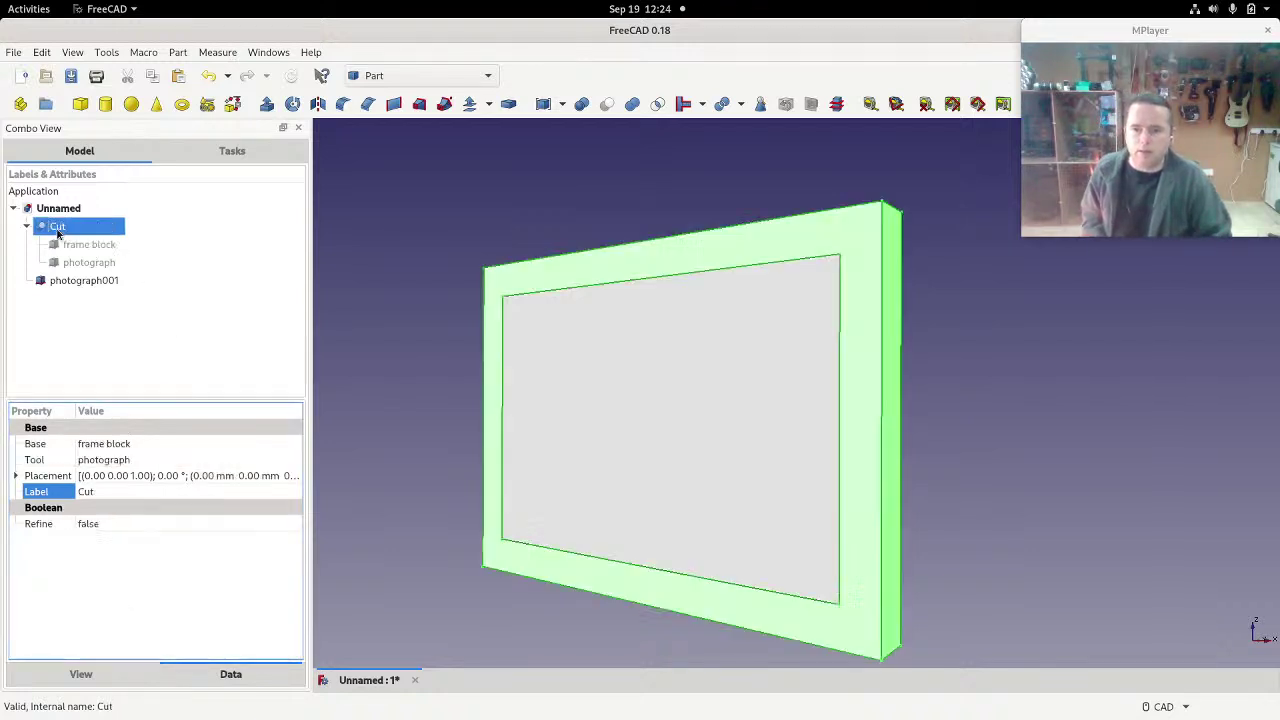
left_click(111, 493)
type("frame")
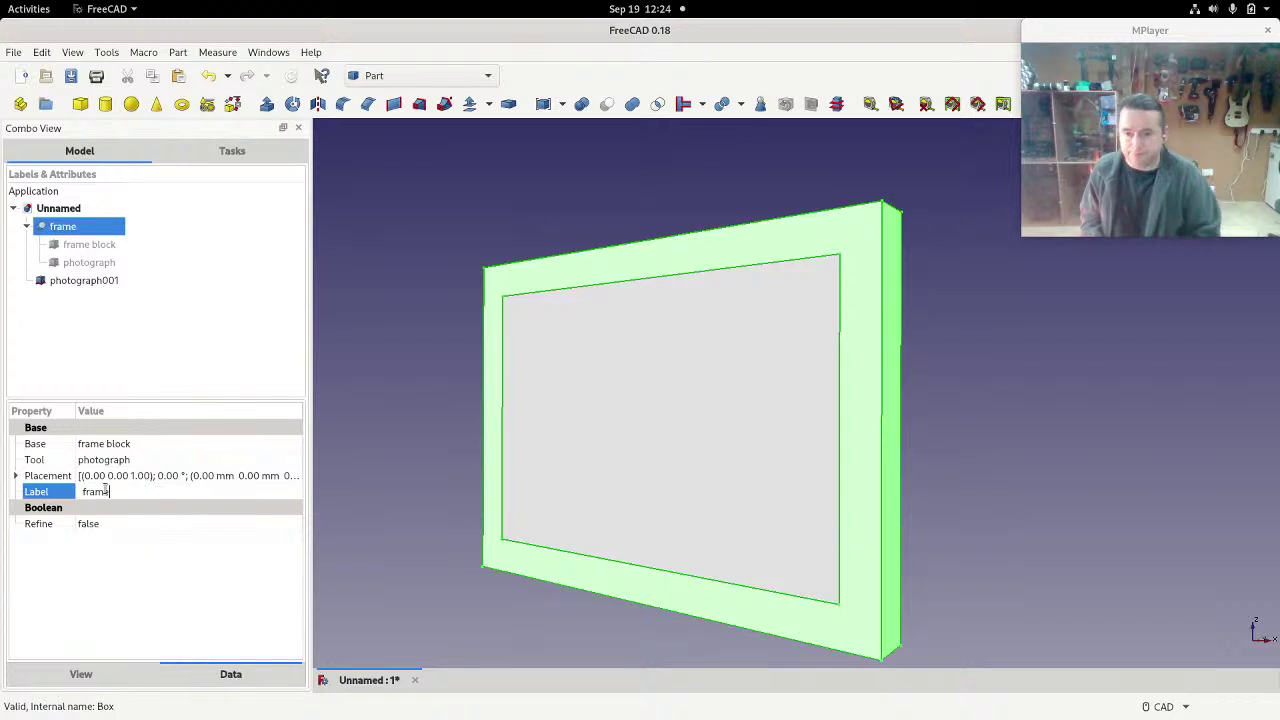
left_click(142, 571)
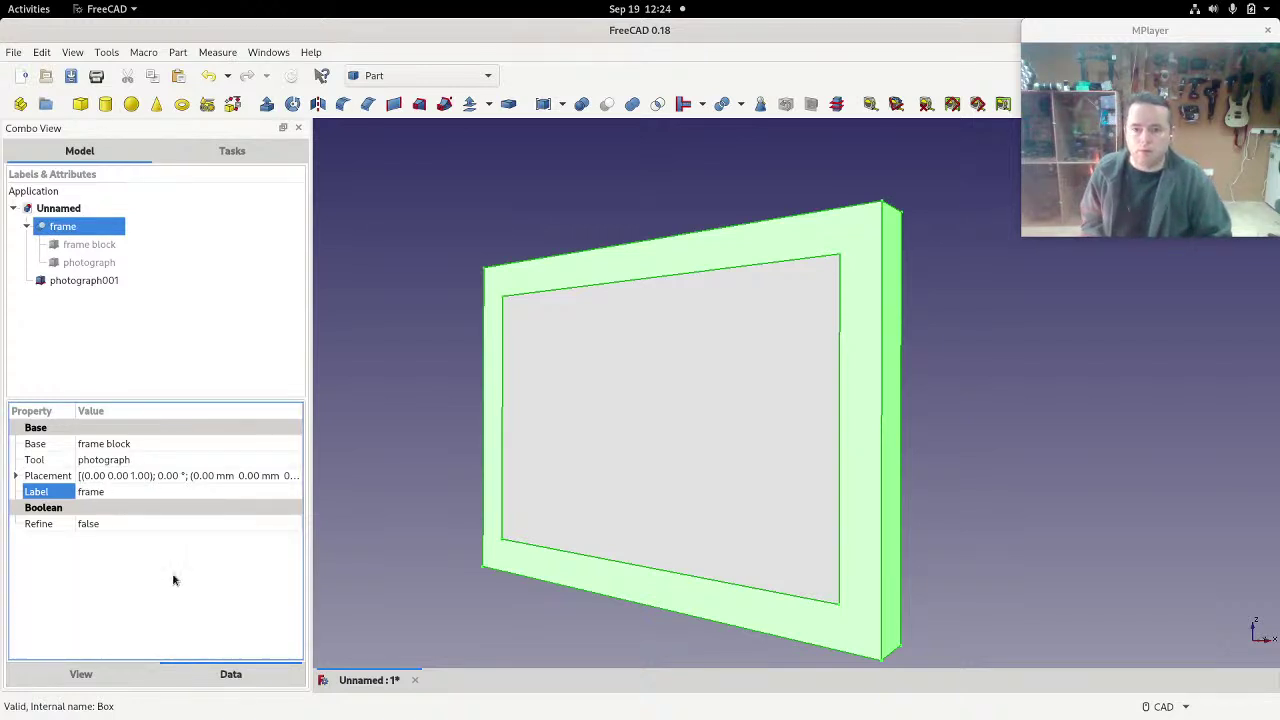
left_click(112, 264)
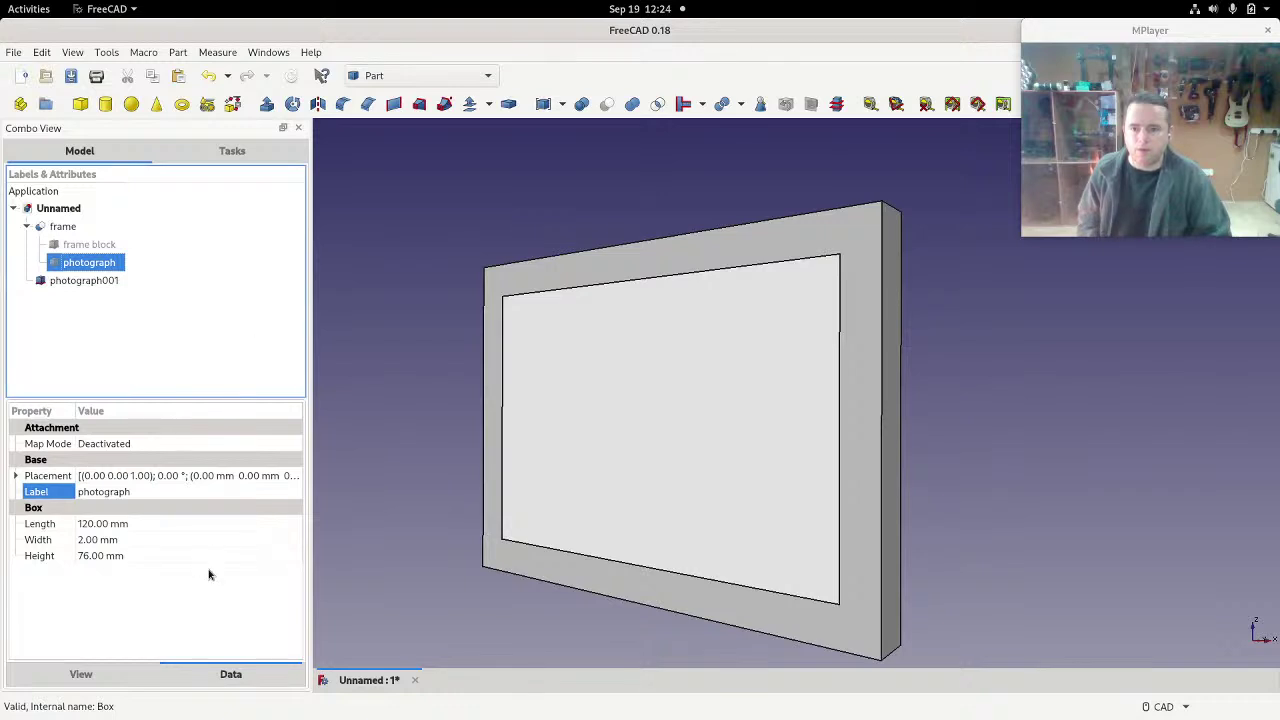
Step: Change the label of the original photograph plate inside the frame to photograph cutout
left_click(147, 492)
left_click(163, 492)
type("cu")
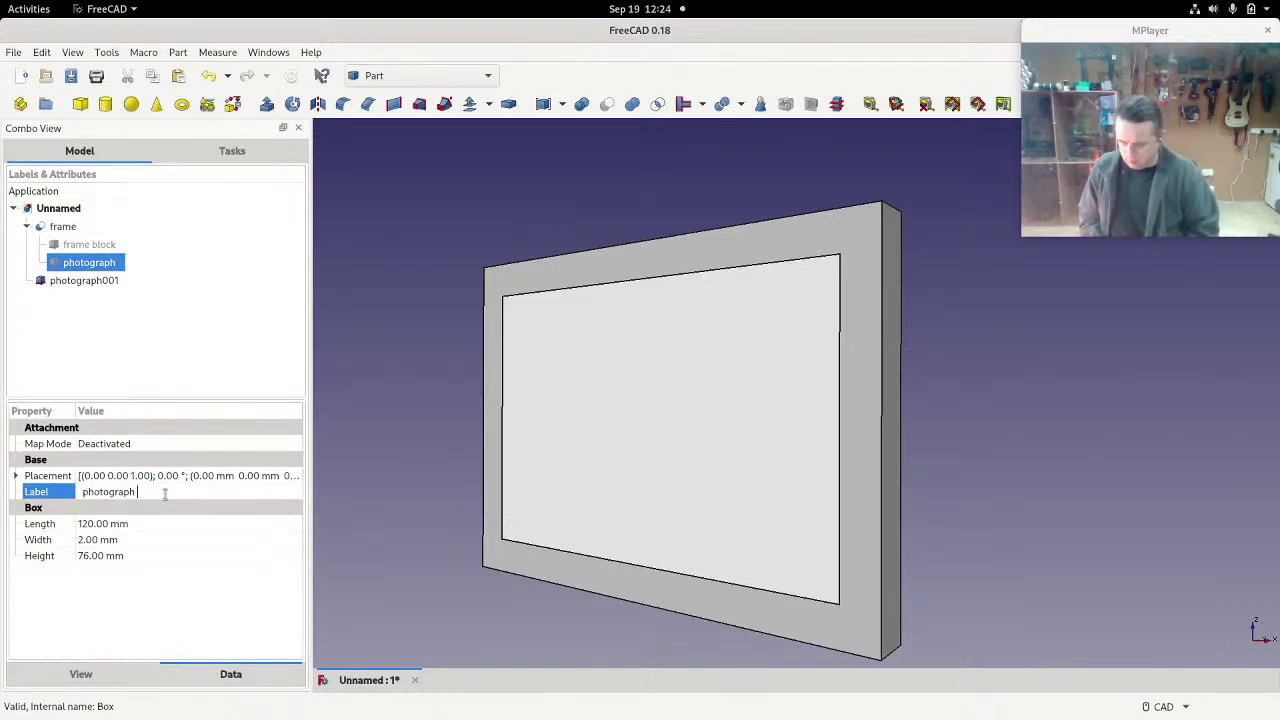
type("tout")
key("Return")
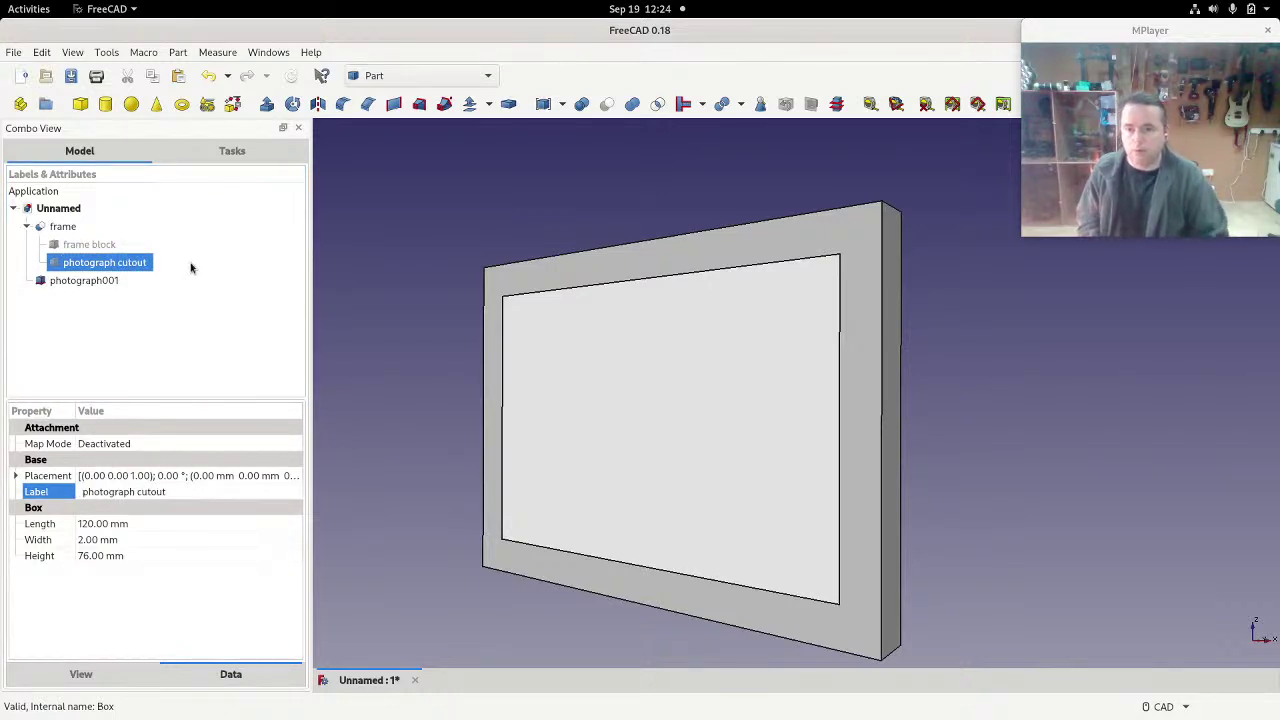
Step: Change the label of the separate plate copy to photograph and collapse the frame in the model tree
left_click(84, 282)
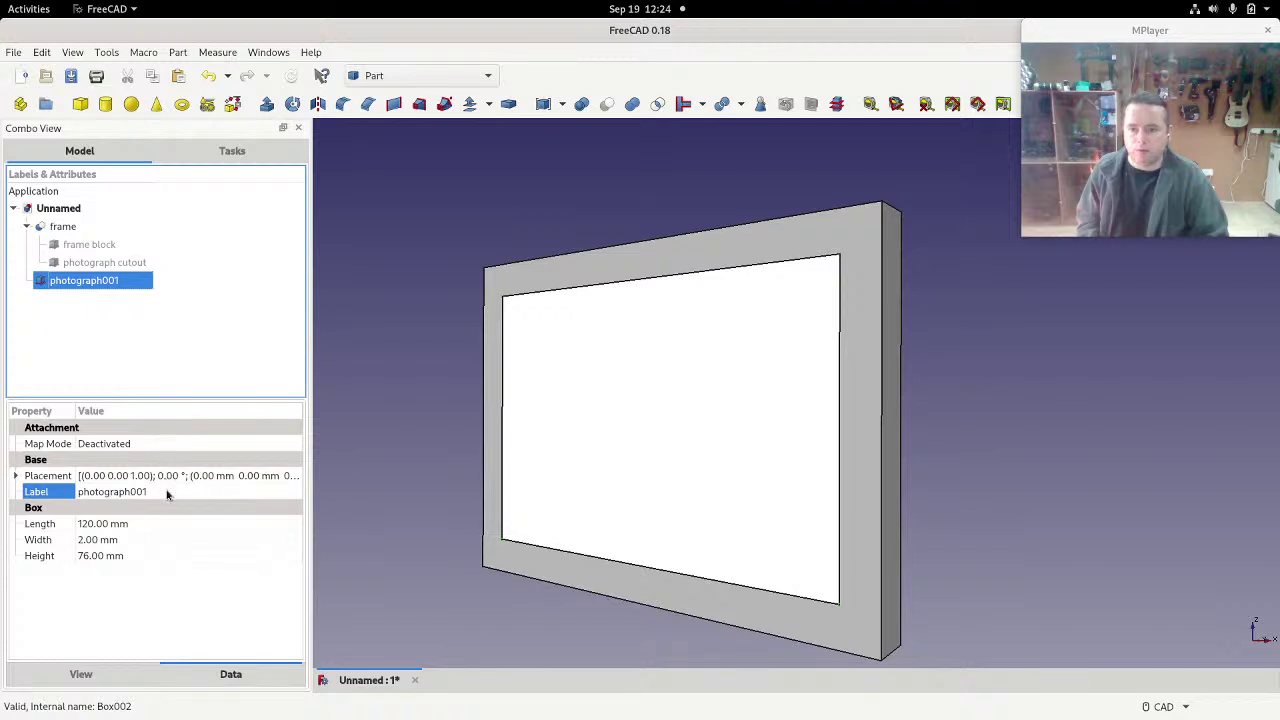
left_click(167, 492)
left_click(169, 492)
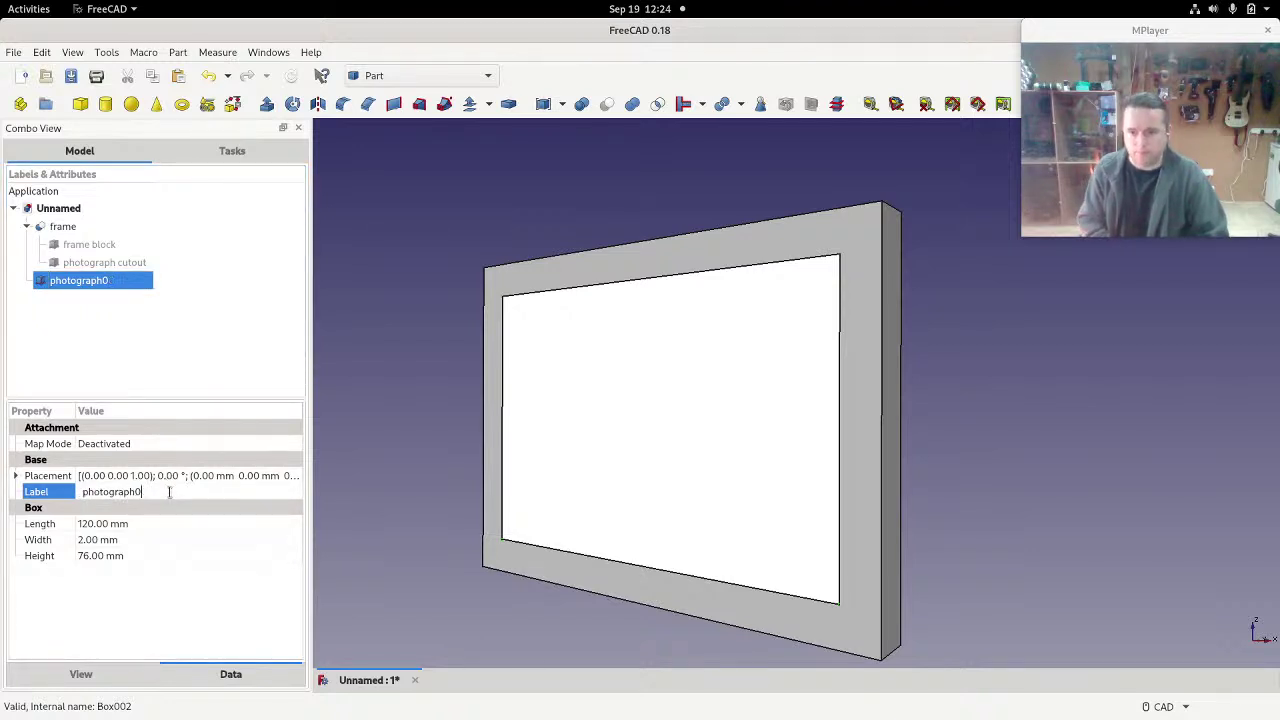
key("Return")
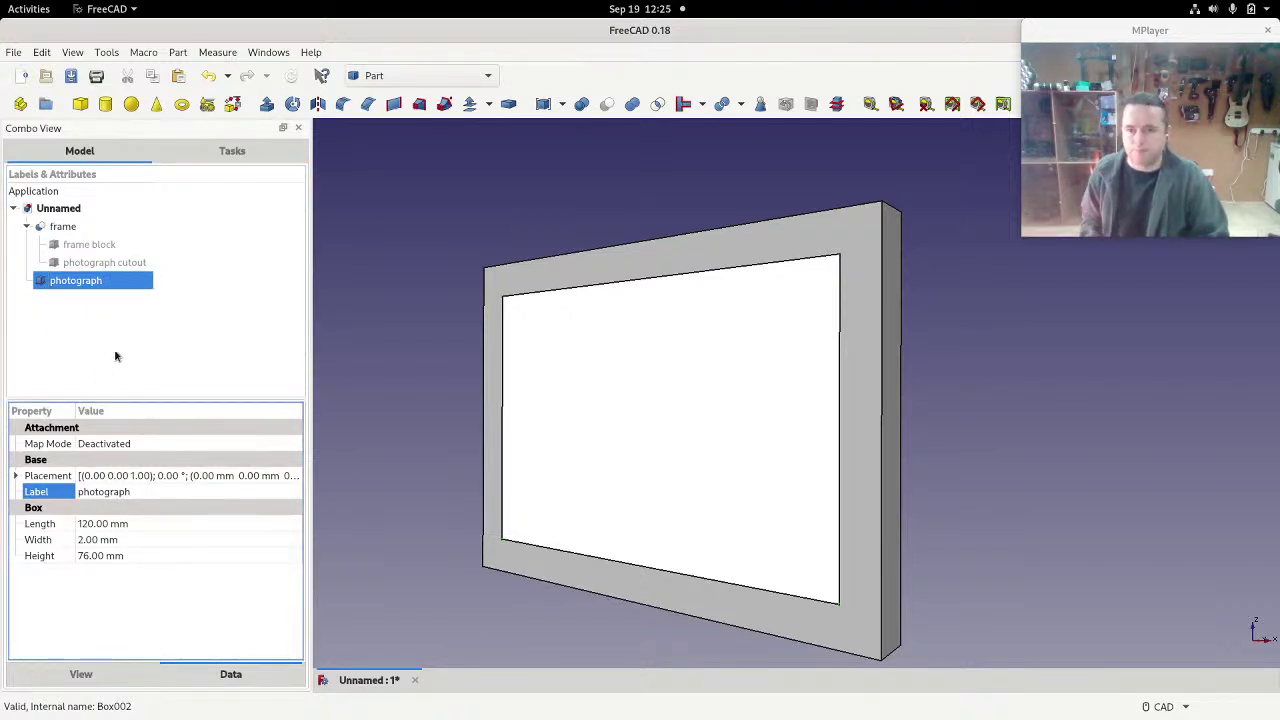
left_click(121, 322)
left_click(26, 226)
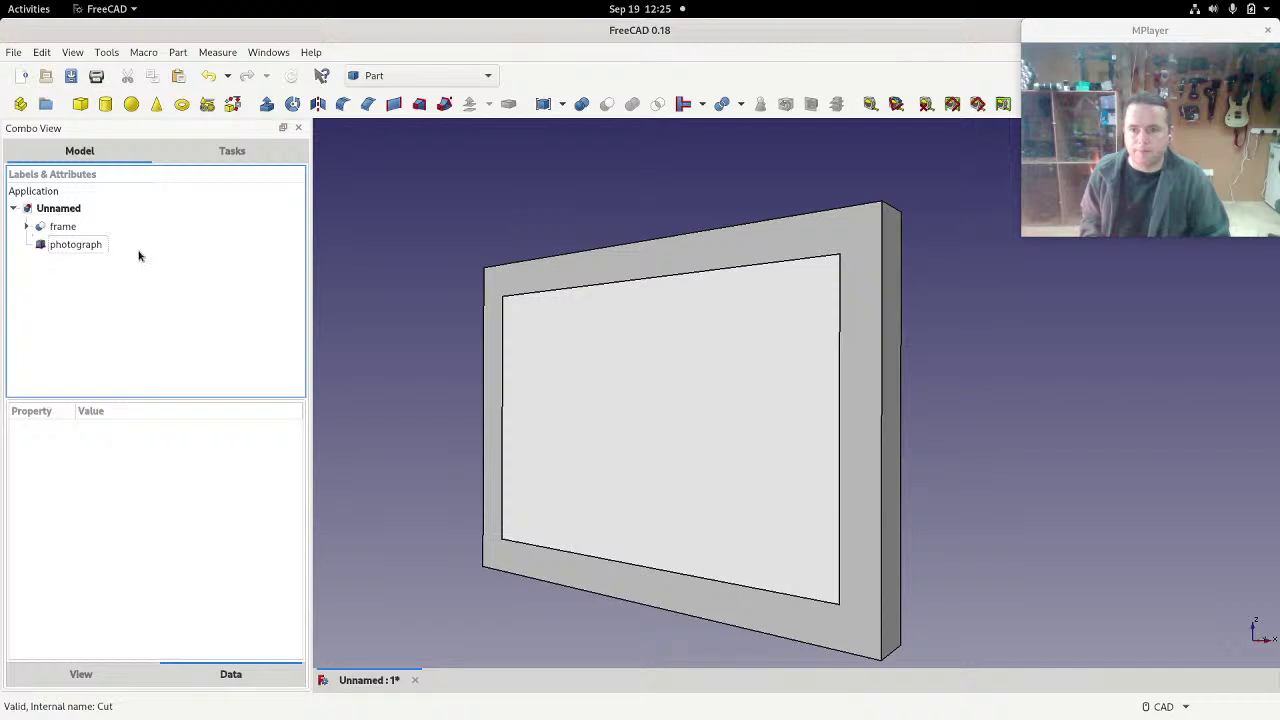
Step: Hide the frame so only the photograph plate is displayed
left_click(90, 246)
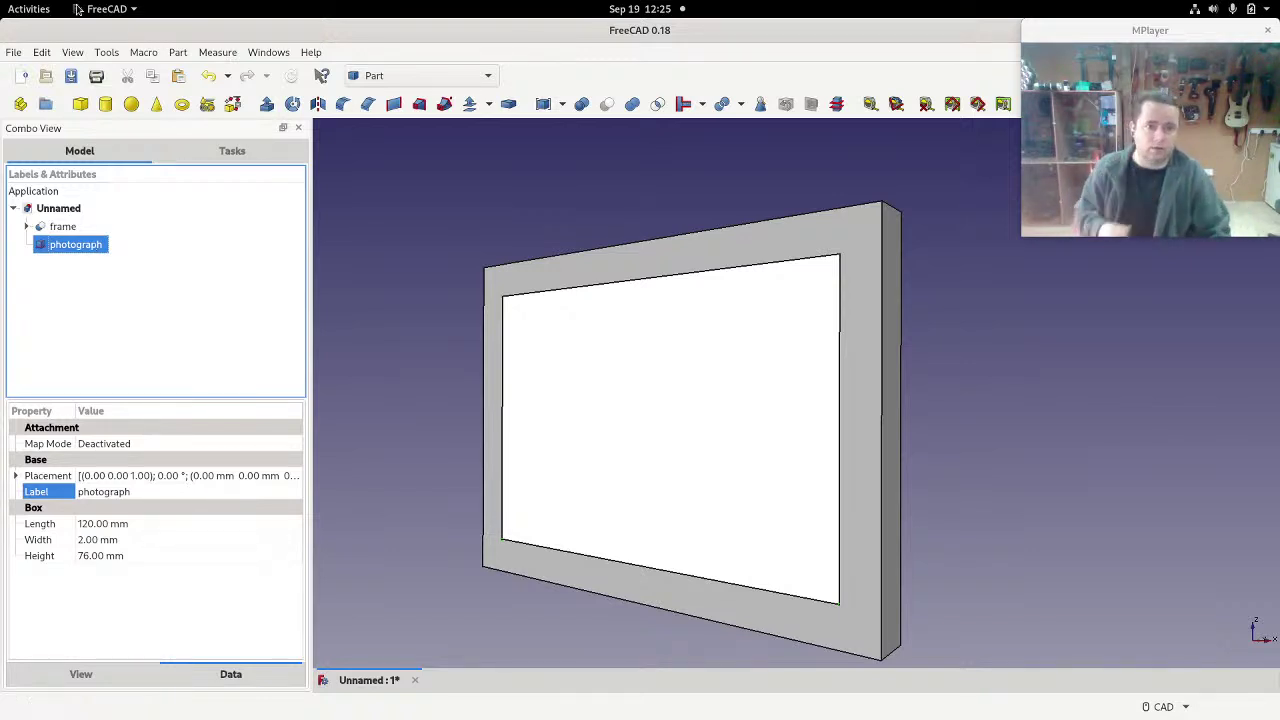
left_click(62, 226)
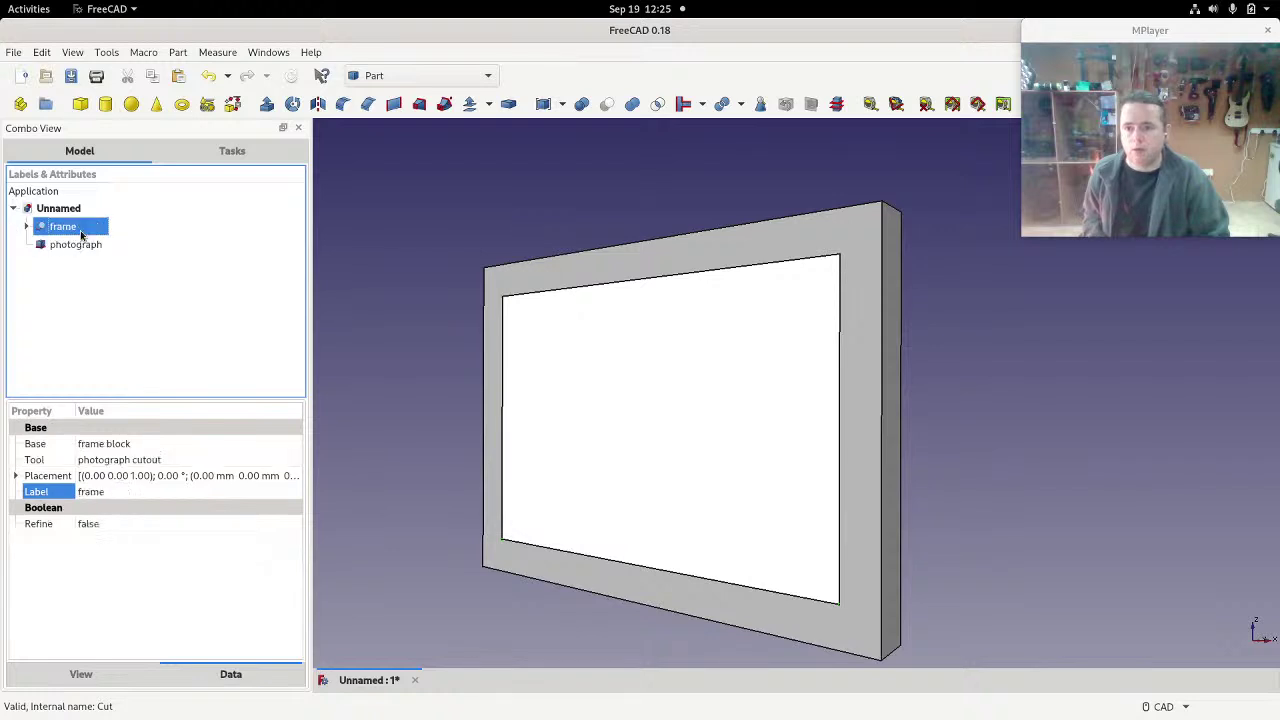
key("space")
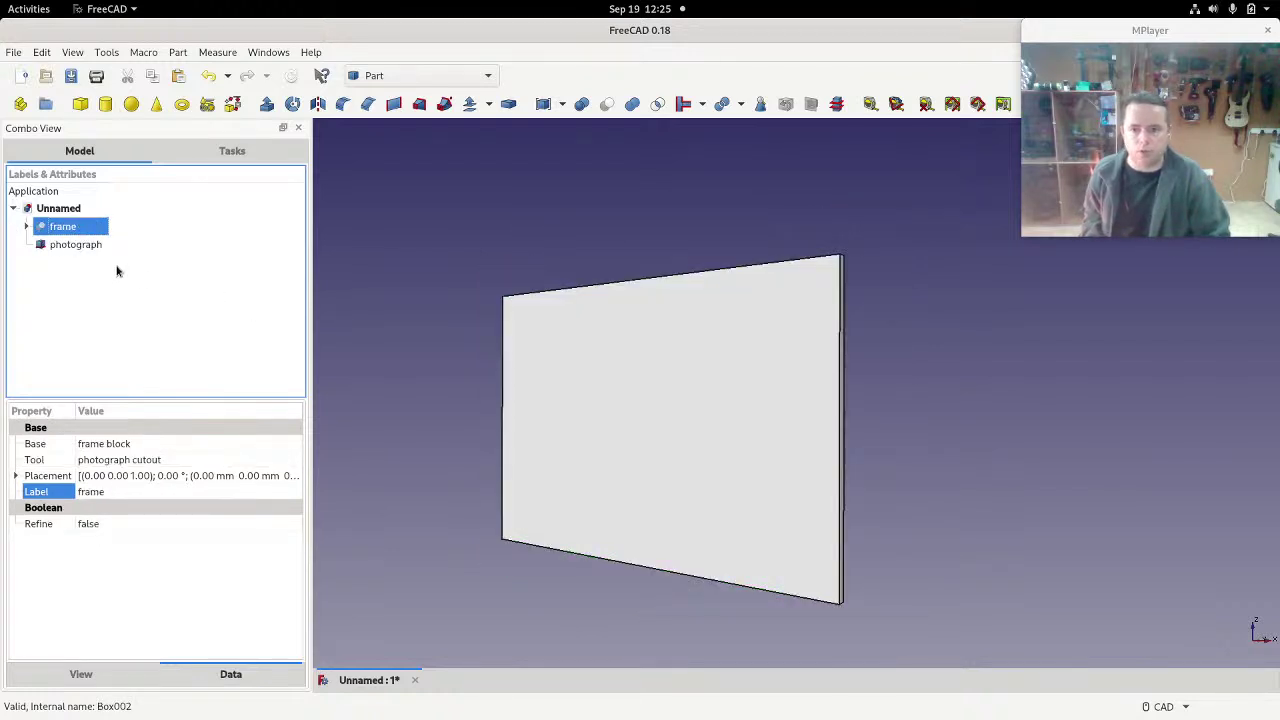
Step: Duplicate the photograph plate within the document and expand the new copy's placement down to its position coordinates
left_click(92, 248)
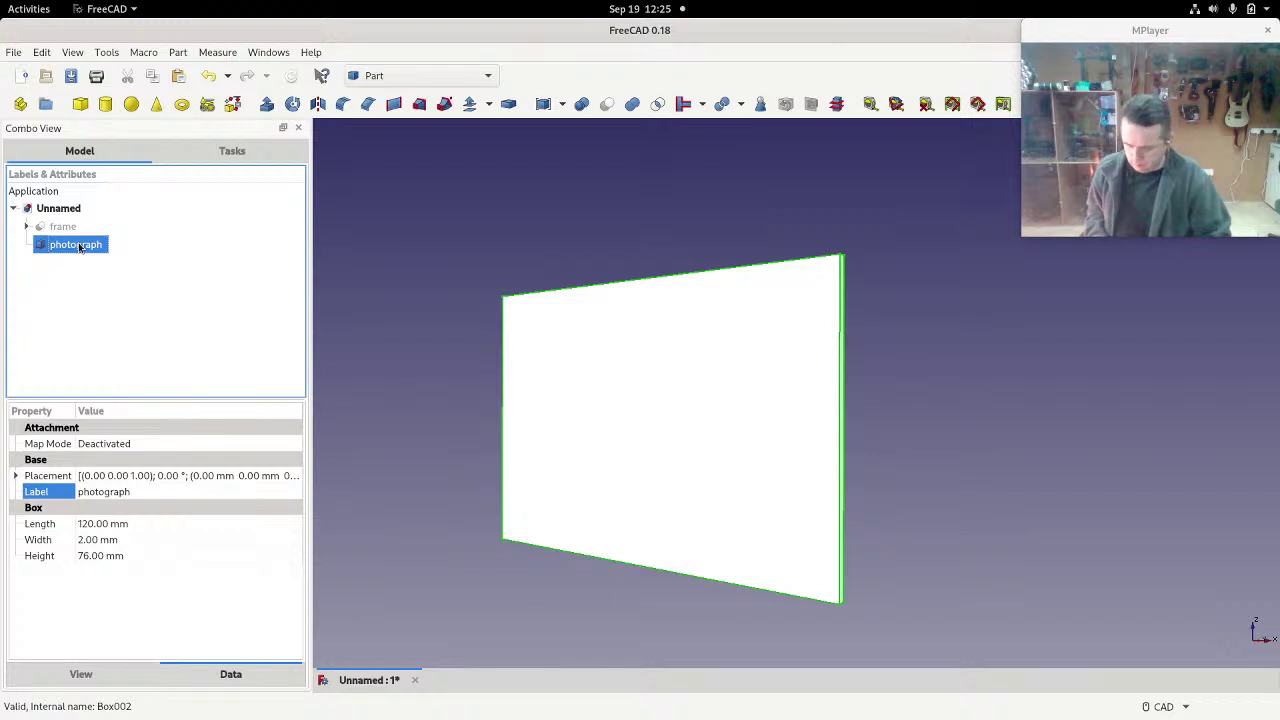
key("ctrl+c")
key("ctrl+v")
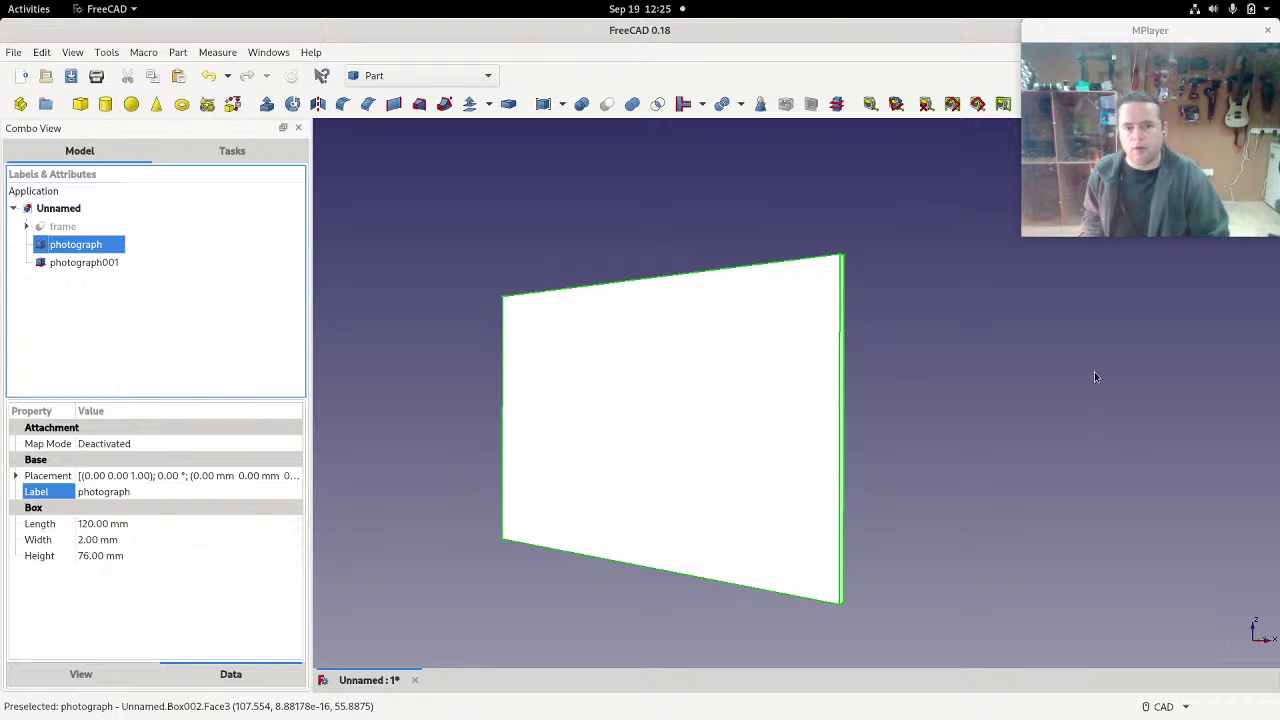
middle_click_drag(1094, 377, 922, 383)
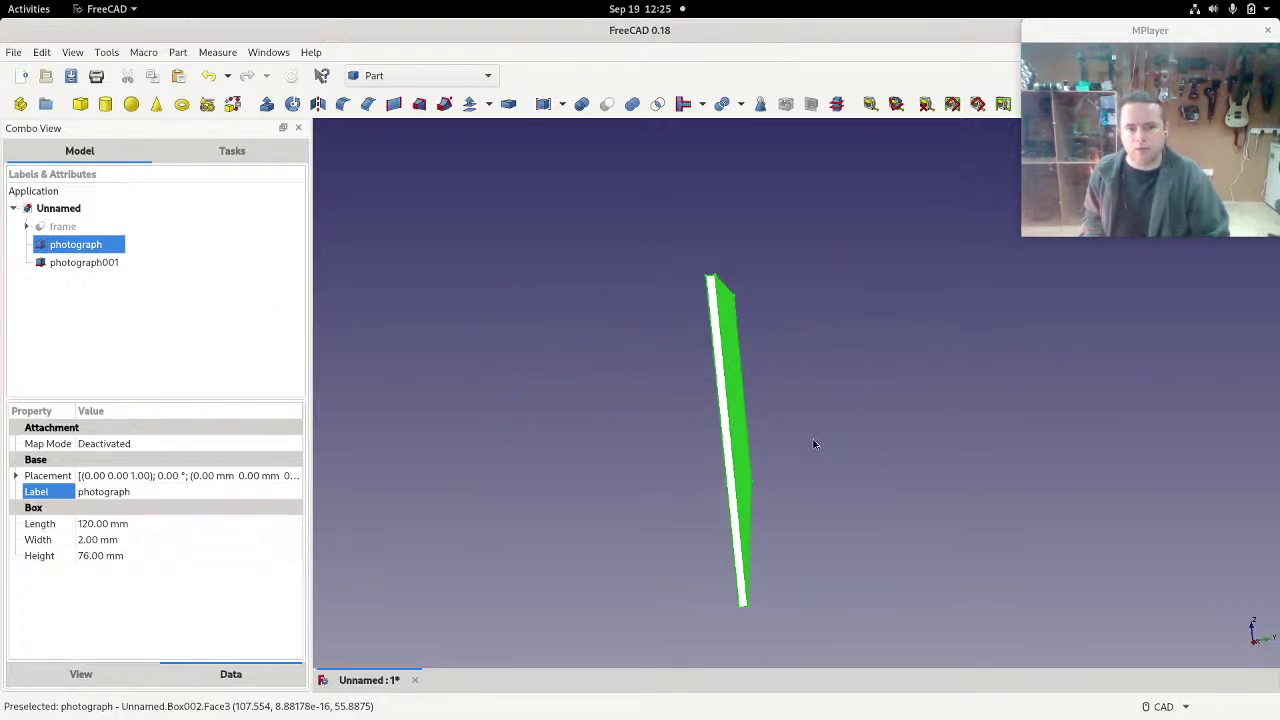
left_click(86, 264)
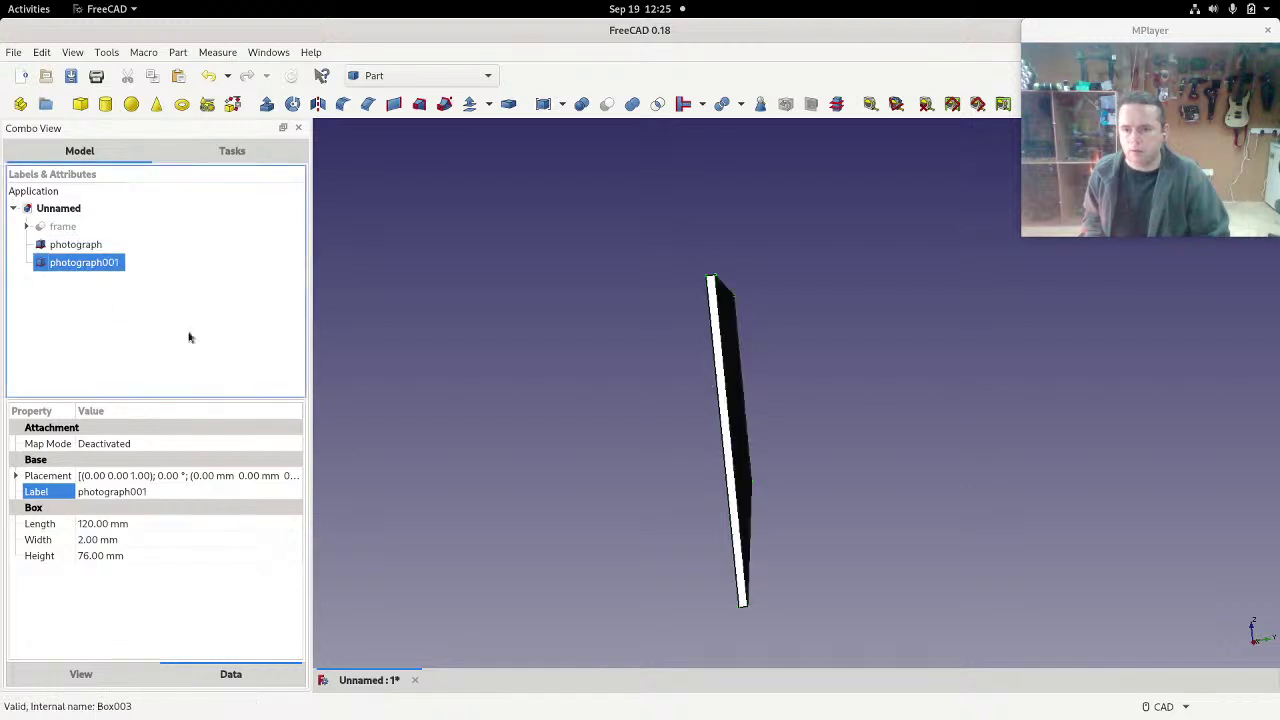
left_click(17, 475)
left_click(30, 524)
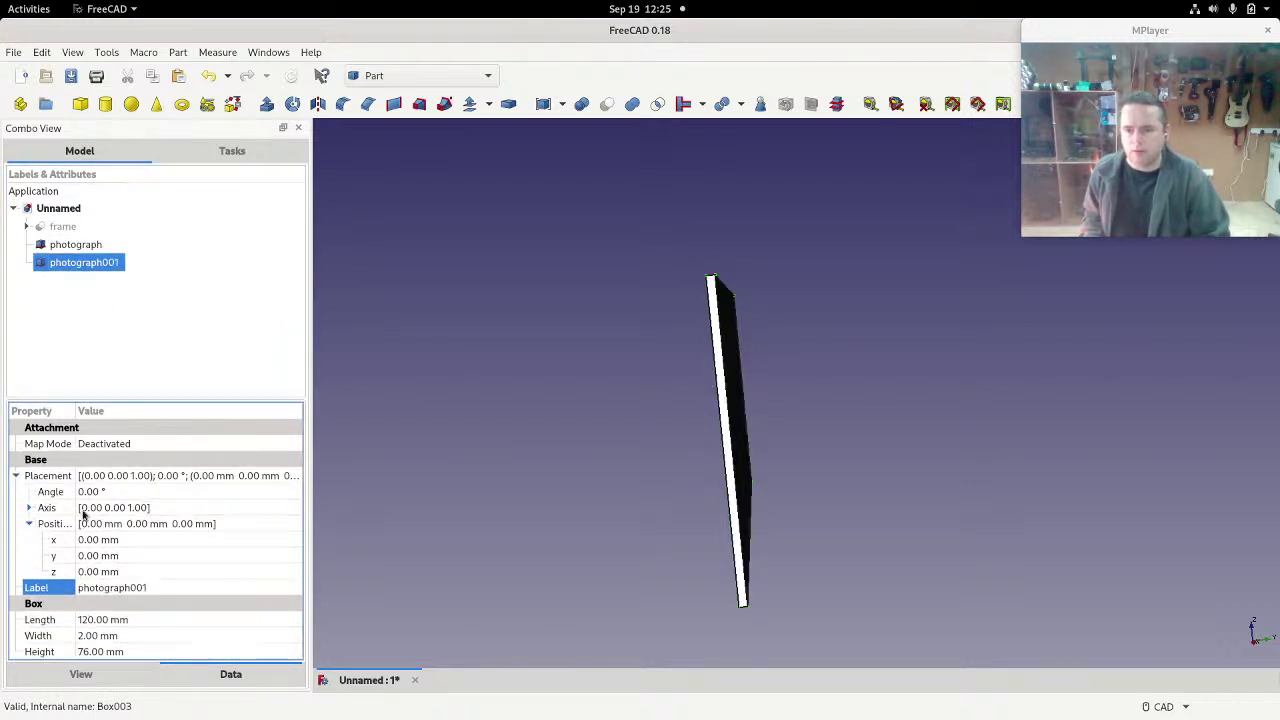
Step: Try a width of 4 mm on the new plate copy and return it to 2 mm
left_click(130, 555)
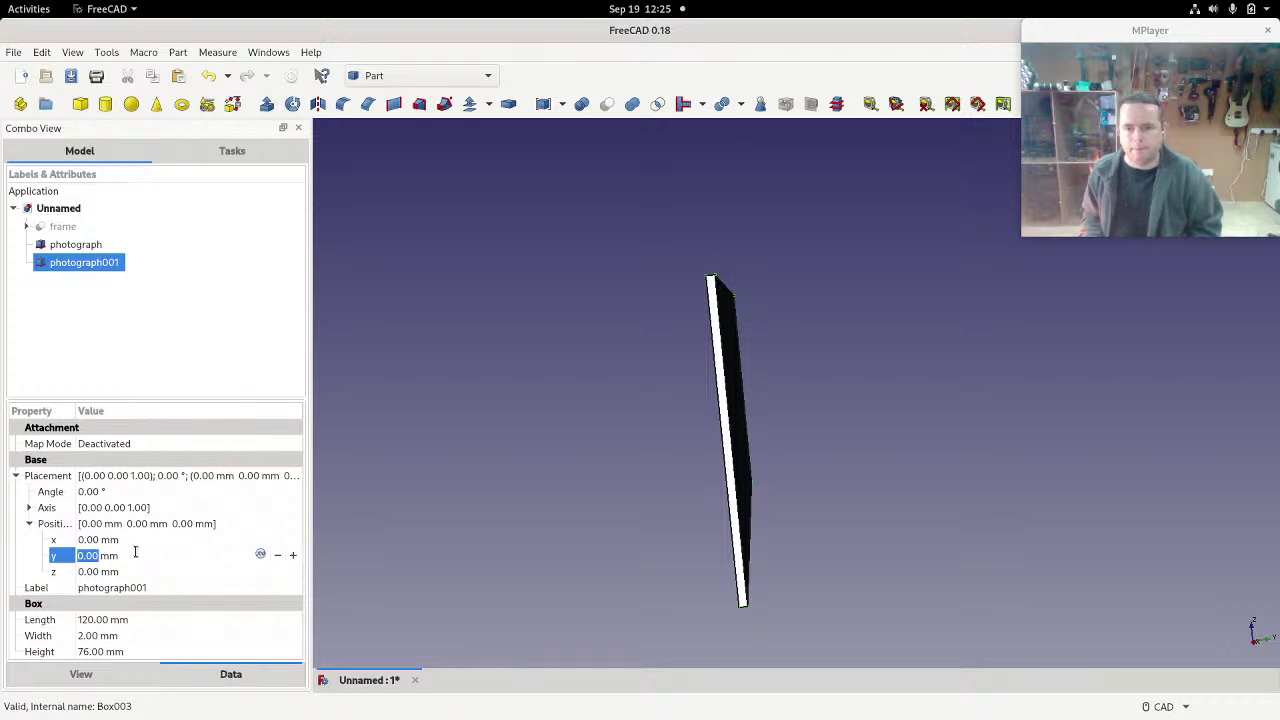
left_click(30, 523)
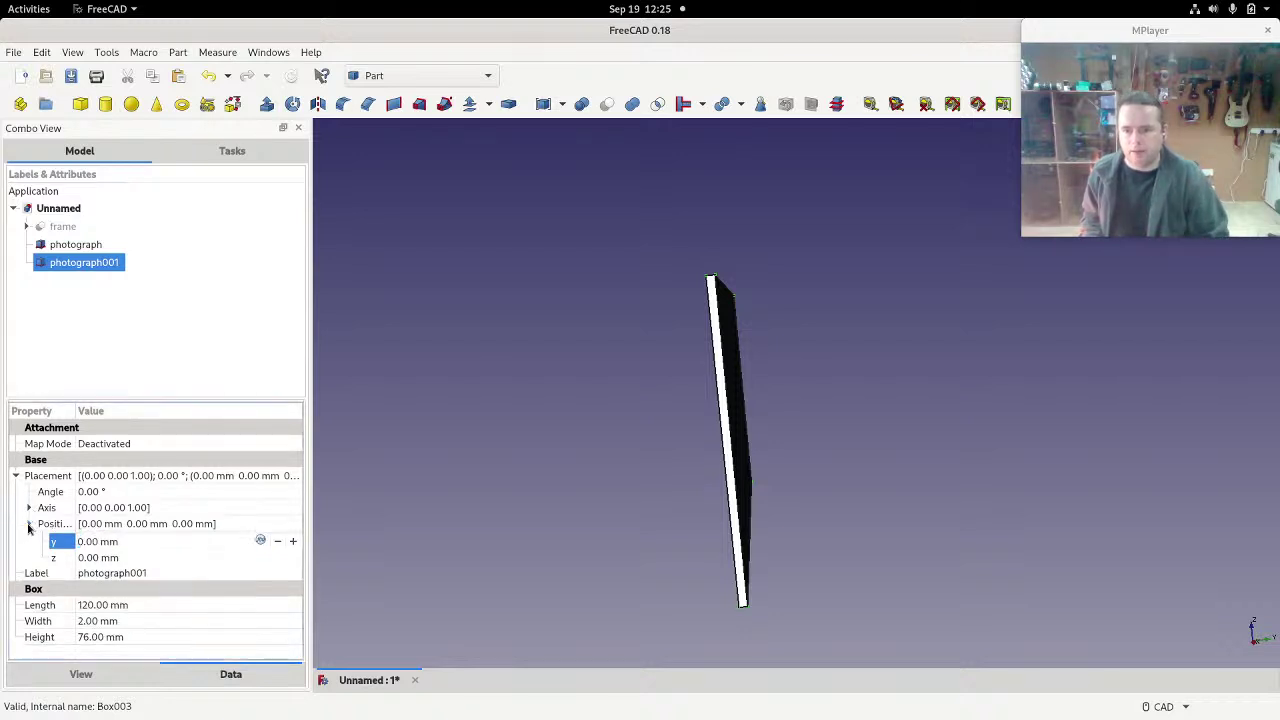
left_click(121, 590)
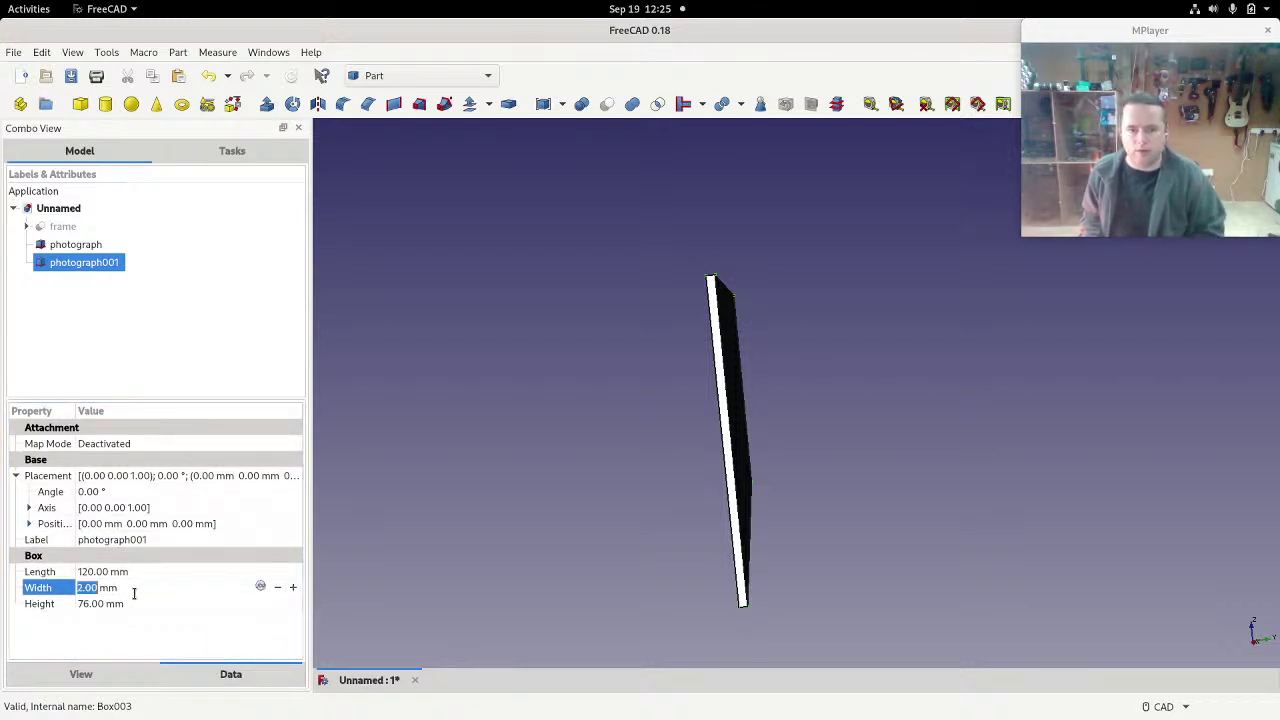
type("3")
key("Up")
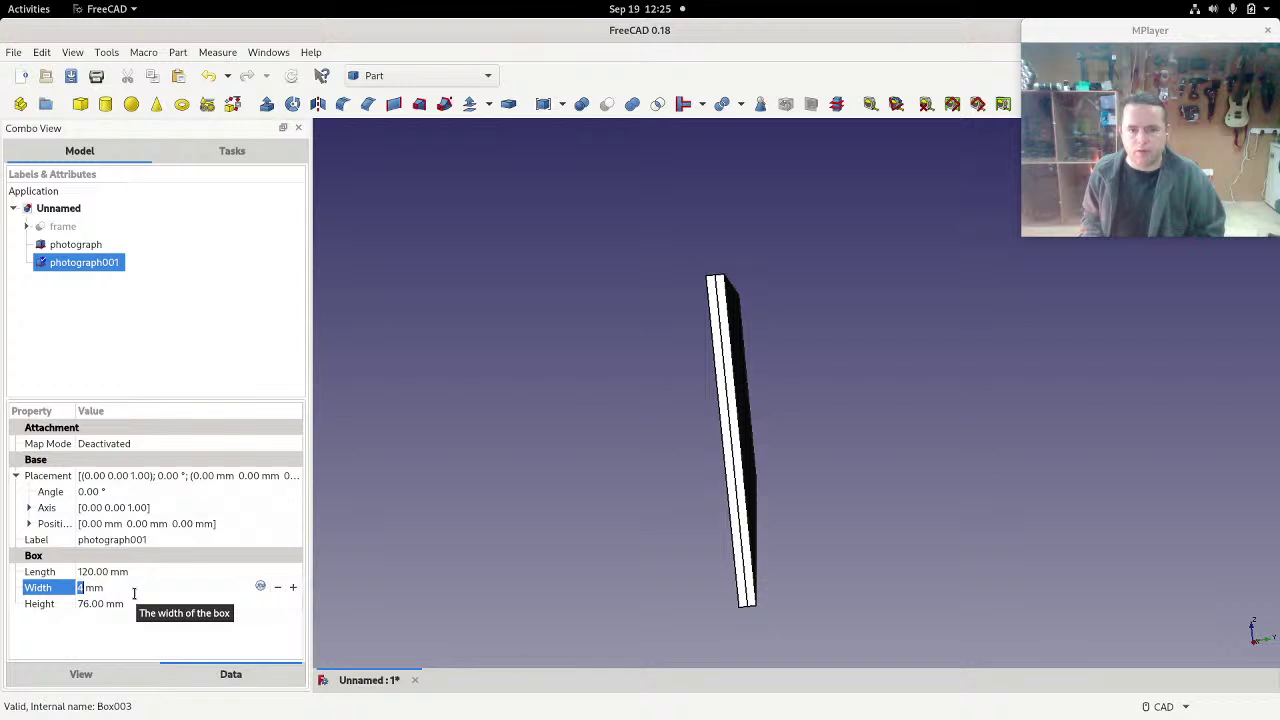
key("Down")
key("Down")
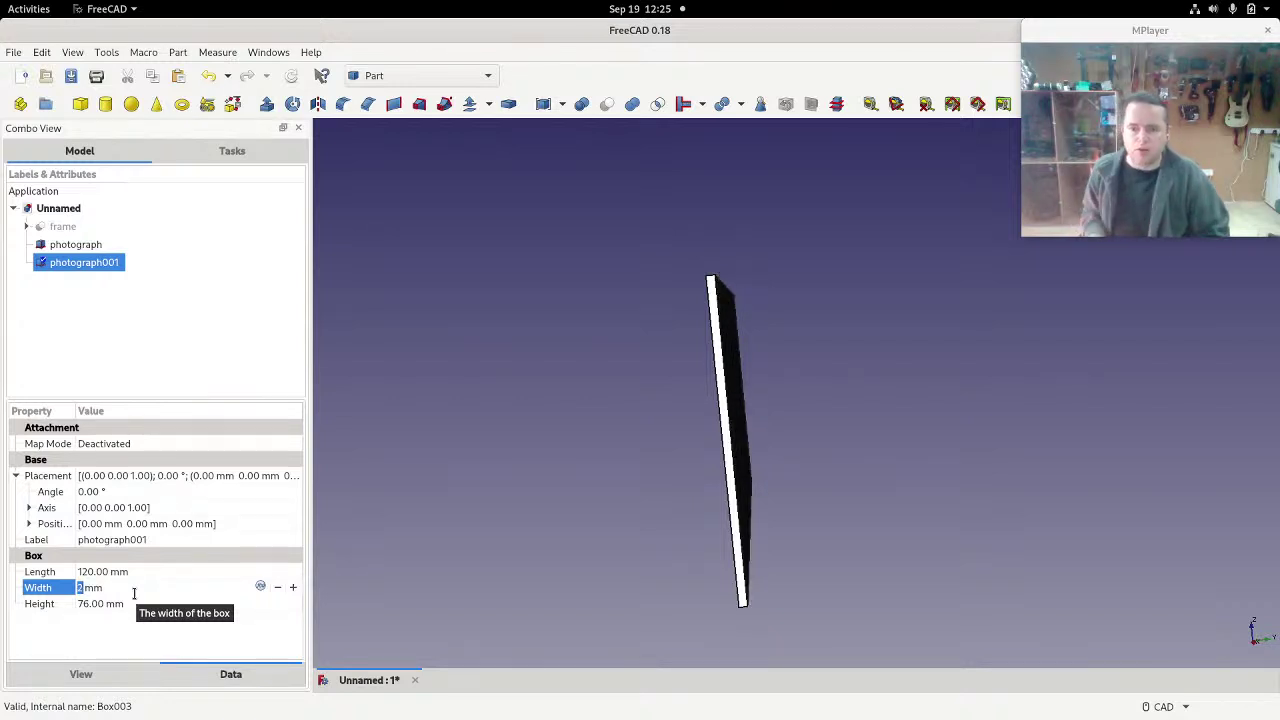
Step: Set the y position of the new plate copy to 2 mm
left_click(29, 523)
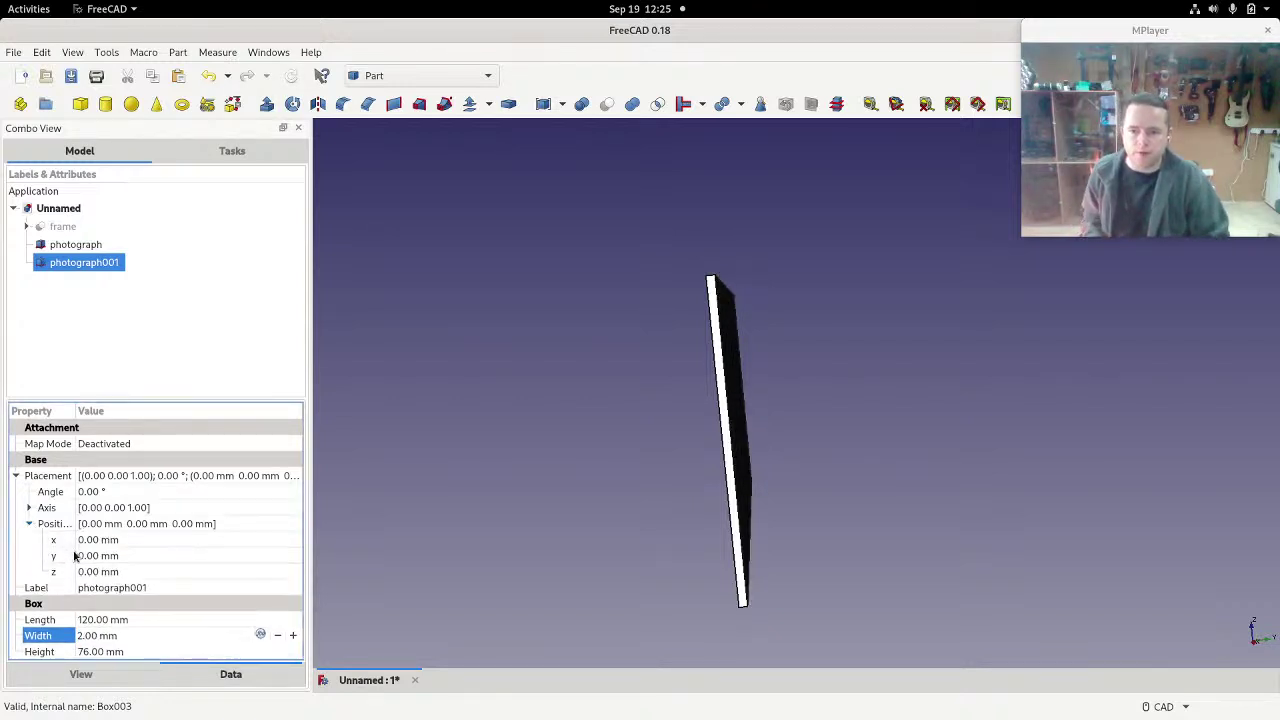
left_click(78, 556)
key("Up")
key("Up")
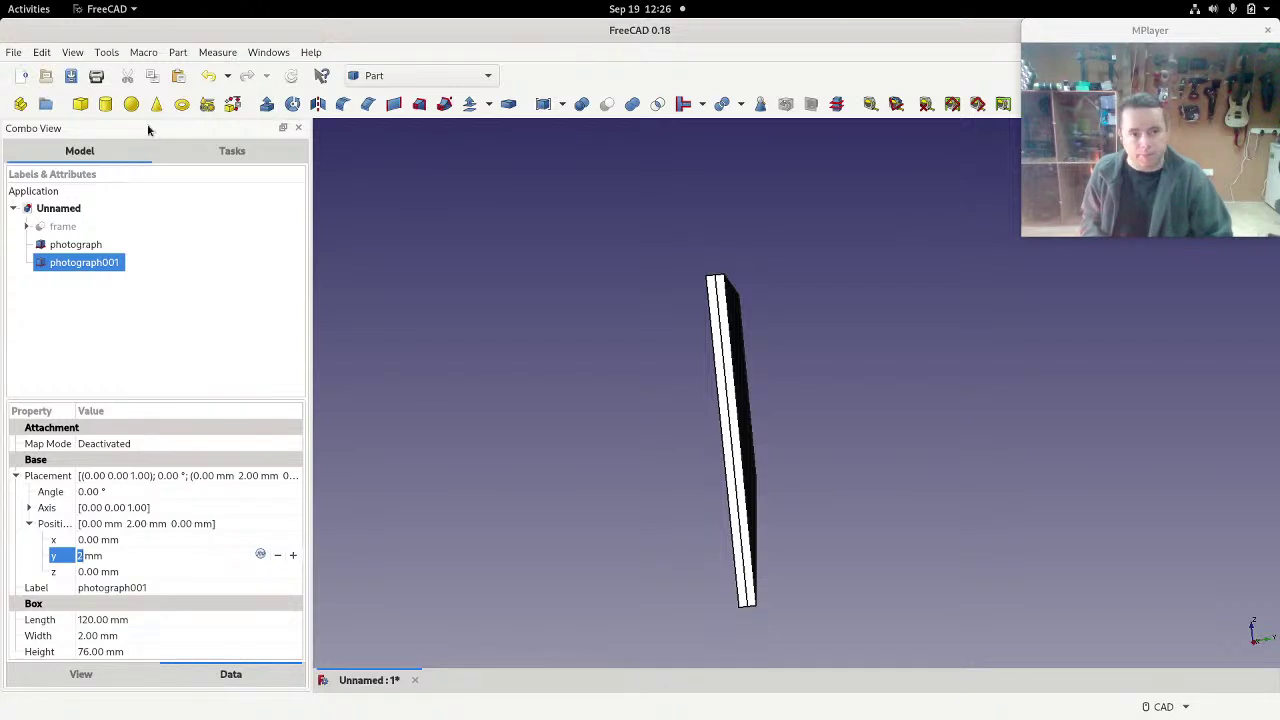
Step: Check the frame block's width and set the width of the new plate copy to 8 mm
left_click(63, 229)
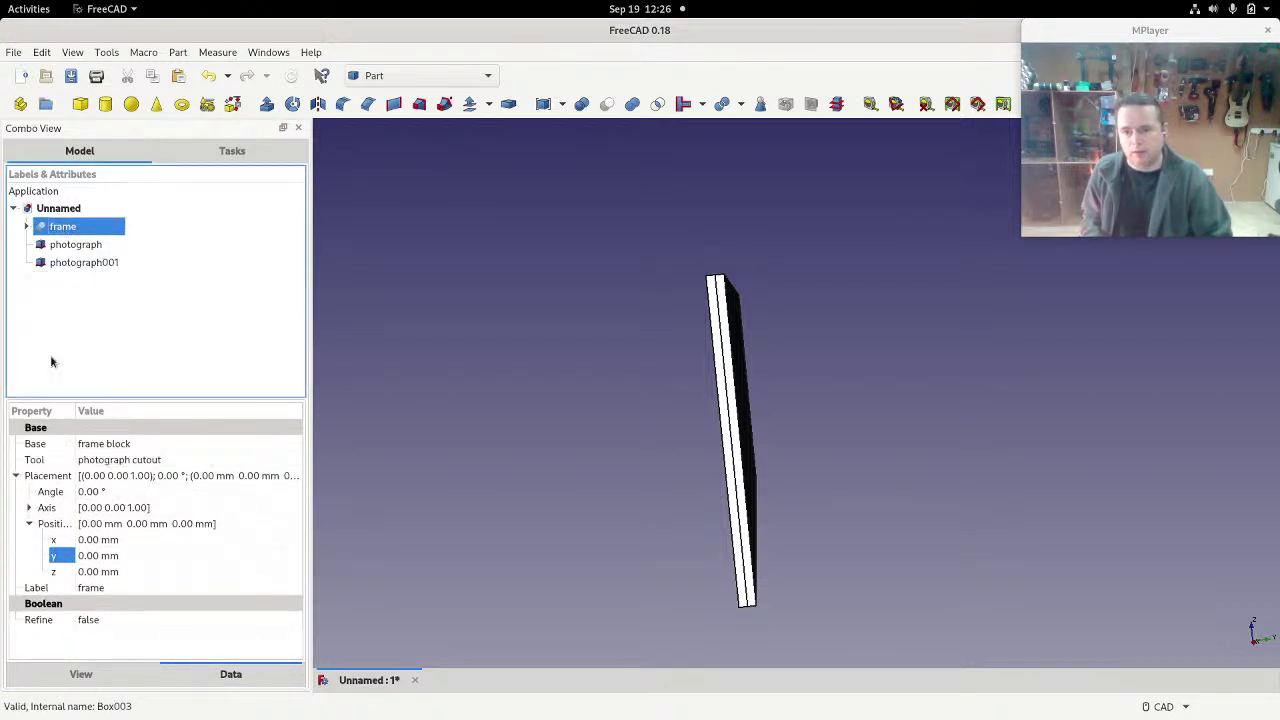
left_click(27, 226)
left_click(86, 248)
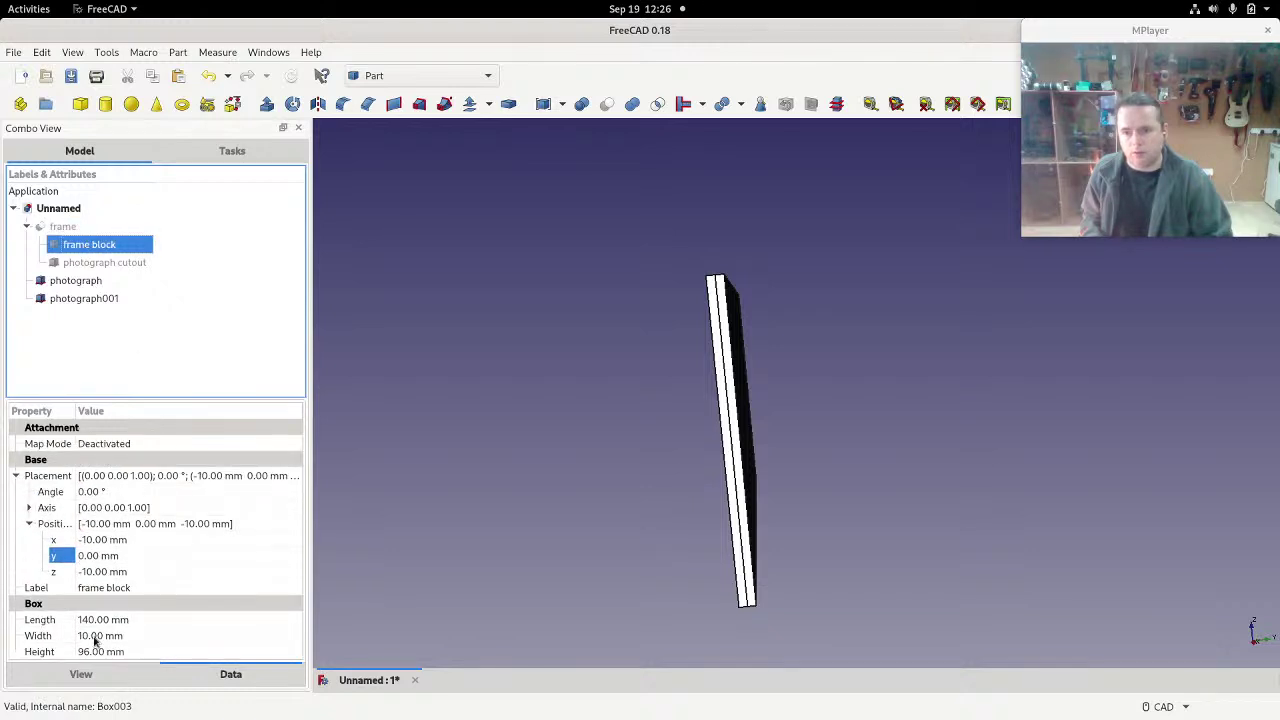
left_click(95, 641)
left_click(92, 298)
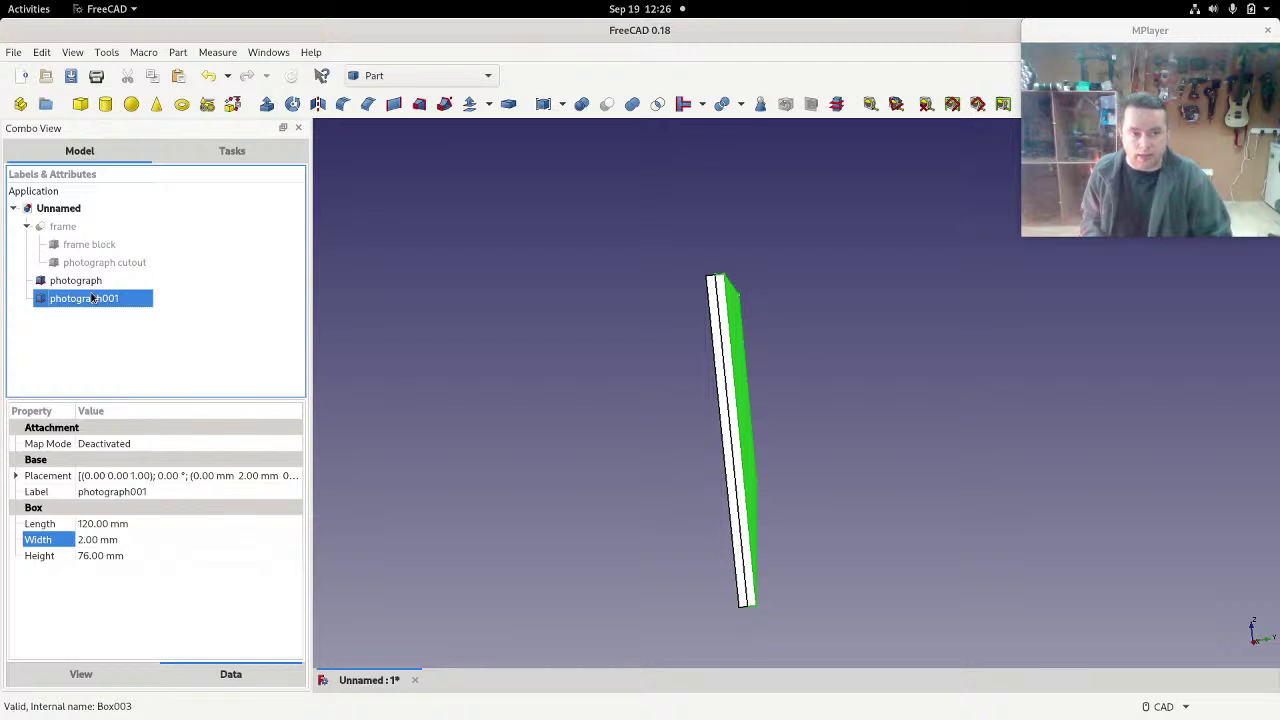
left_click(103, 541)
type("5")
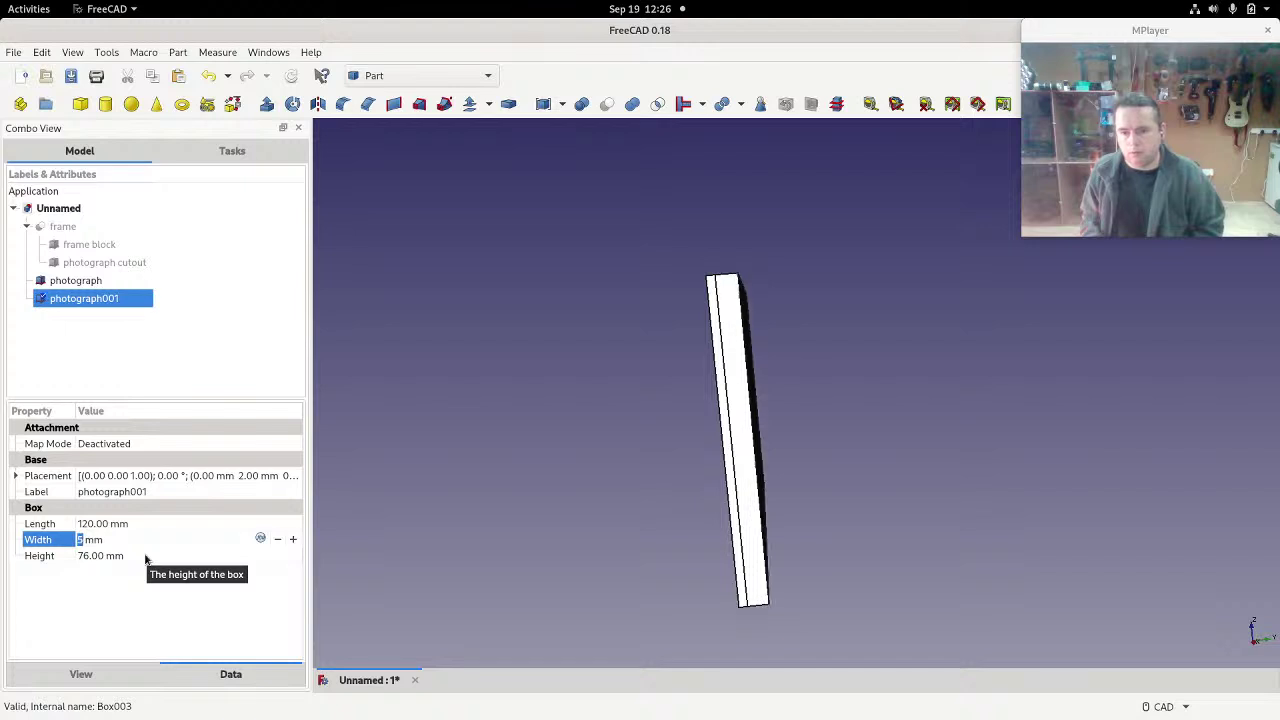
key("Up")
key("Up")
key("Up")
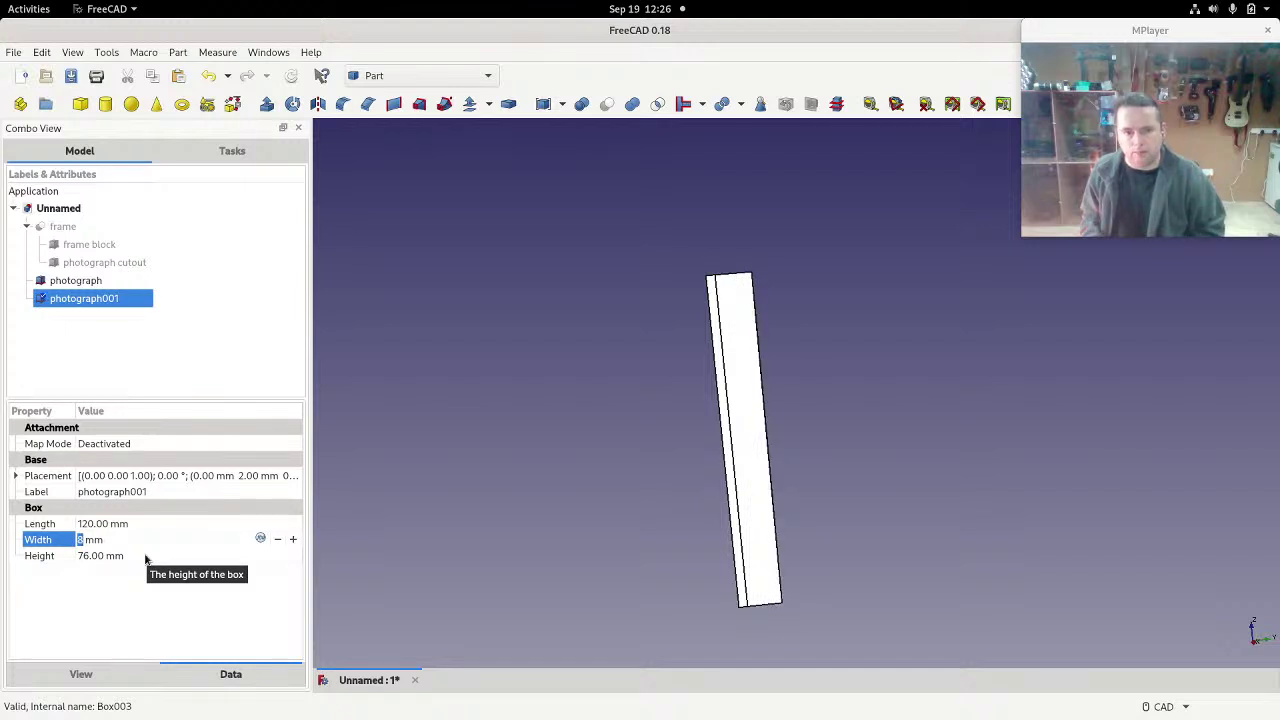
Step: Set the length of the new plate copy to 118 mm and its height to 74 mm
middle_click_drag(967, 382, 627, 557)
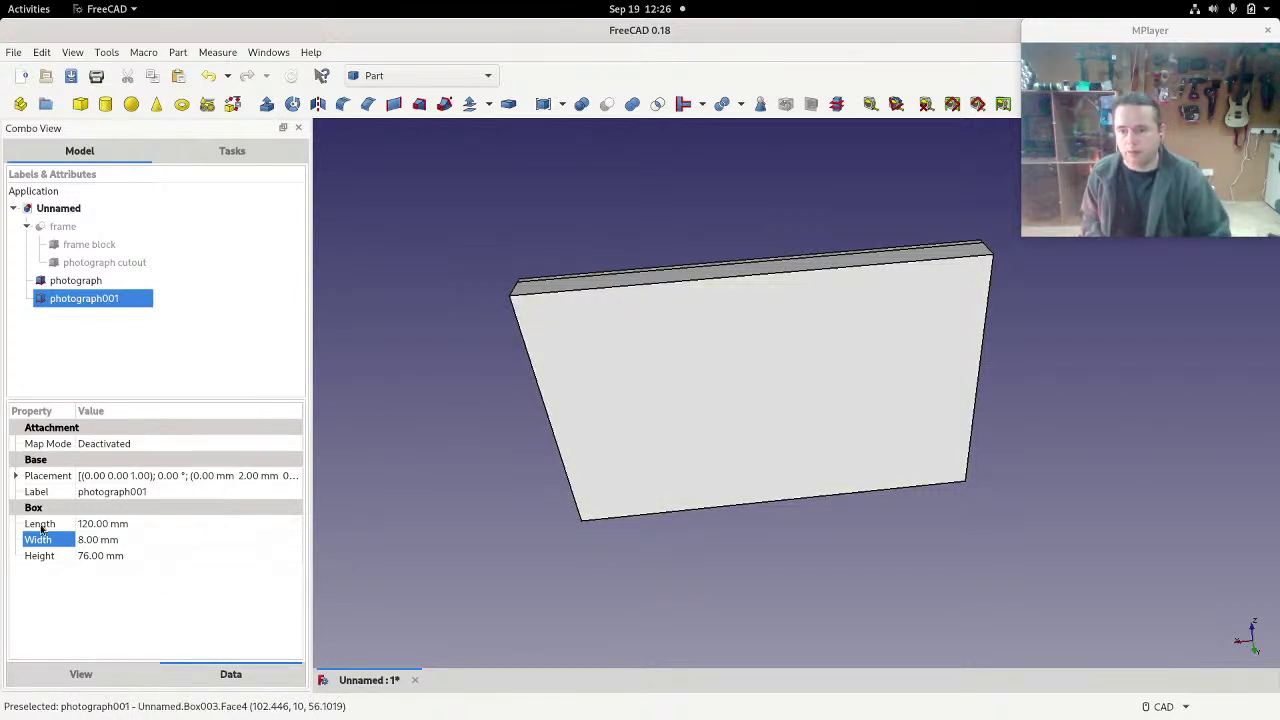
left_click(97, 524)
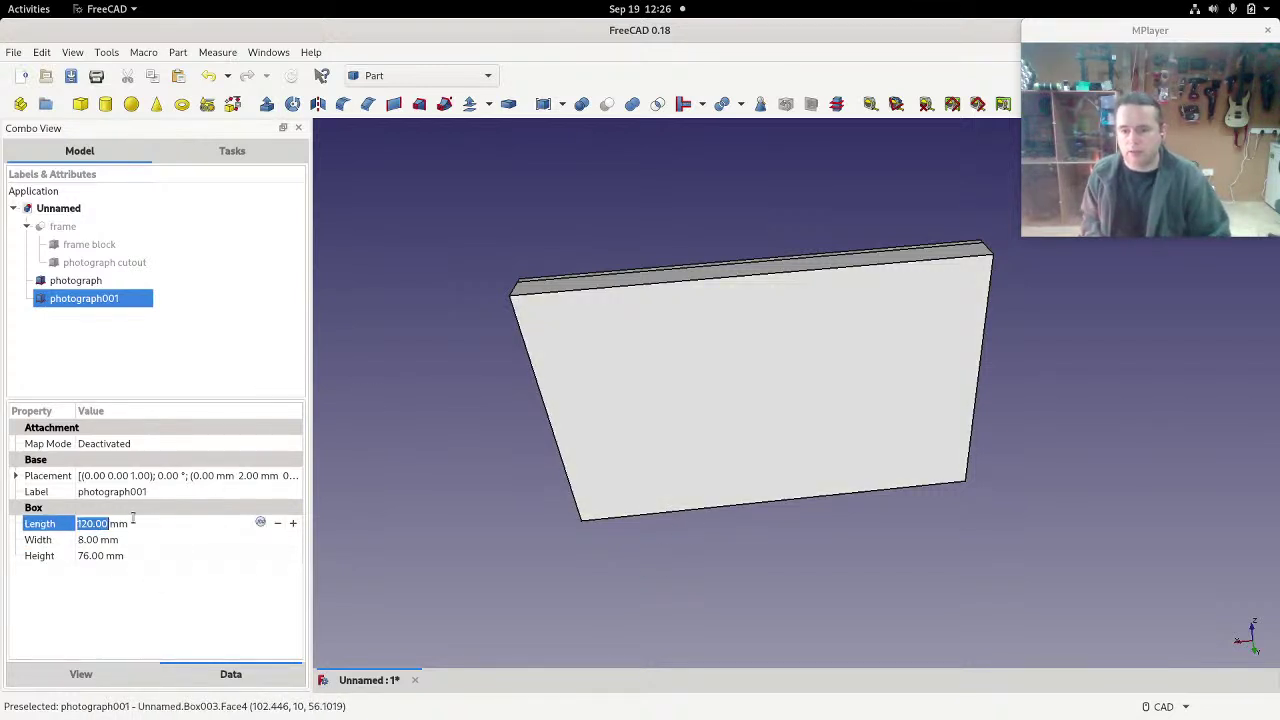
left_click(274, 518)
left_click(274, 518)
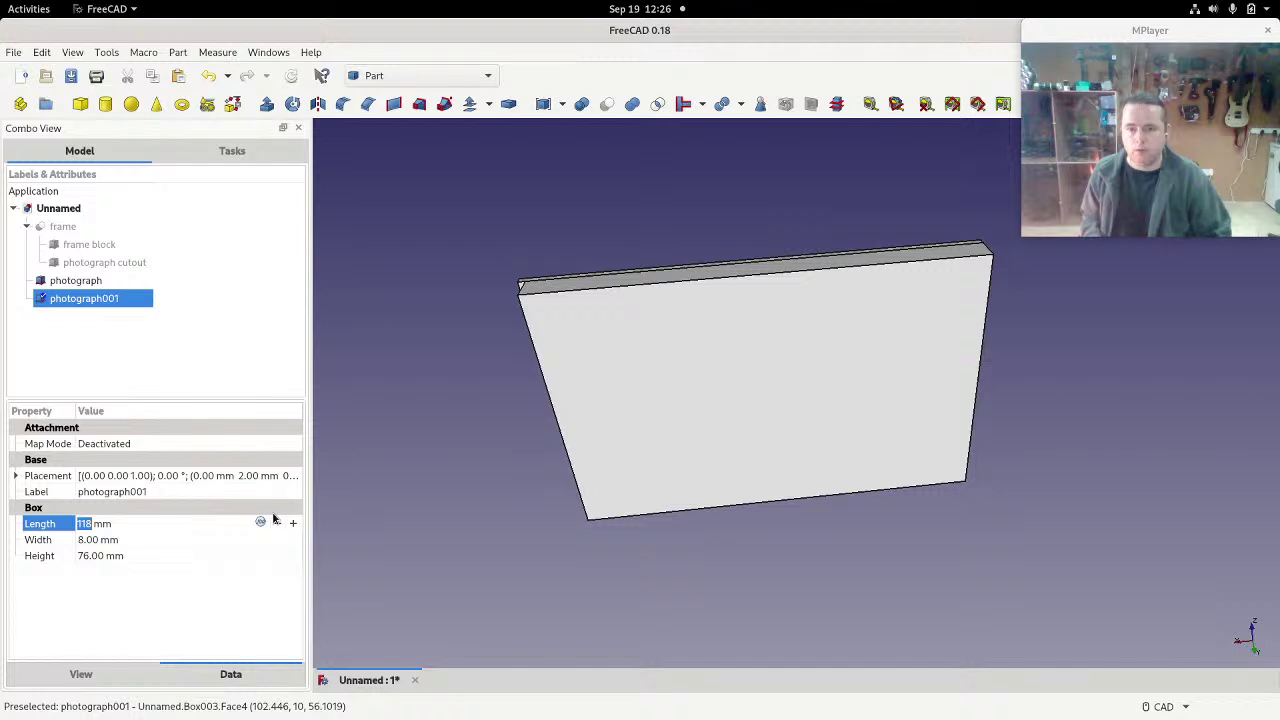
left_click(97, 558)
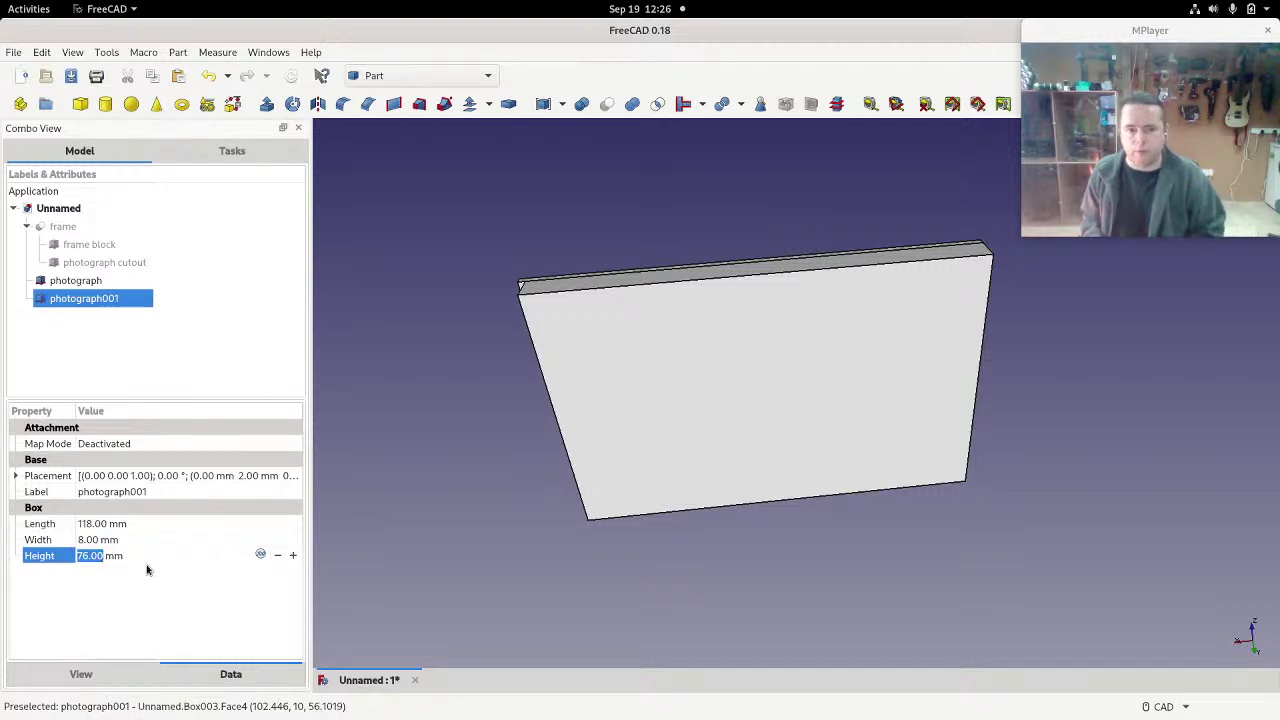
key("Down")
key("Down")
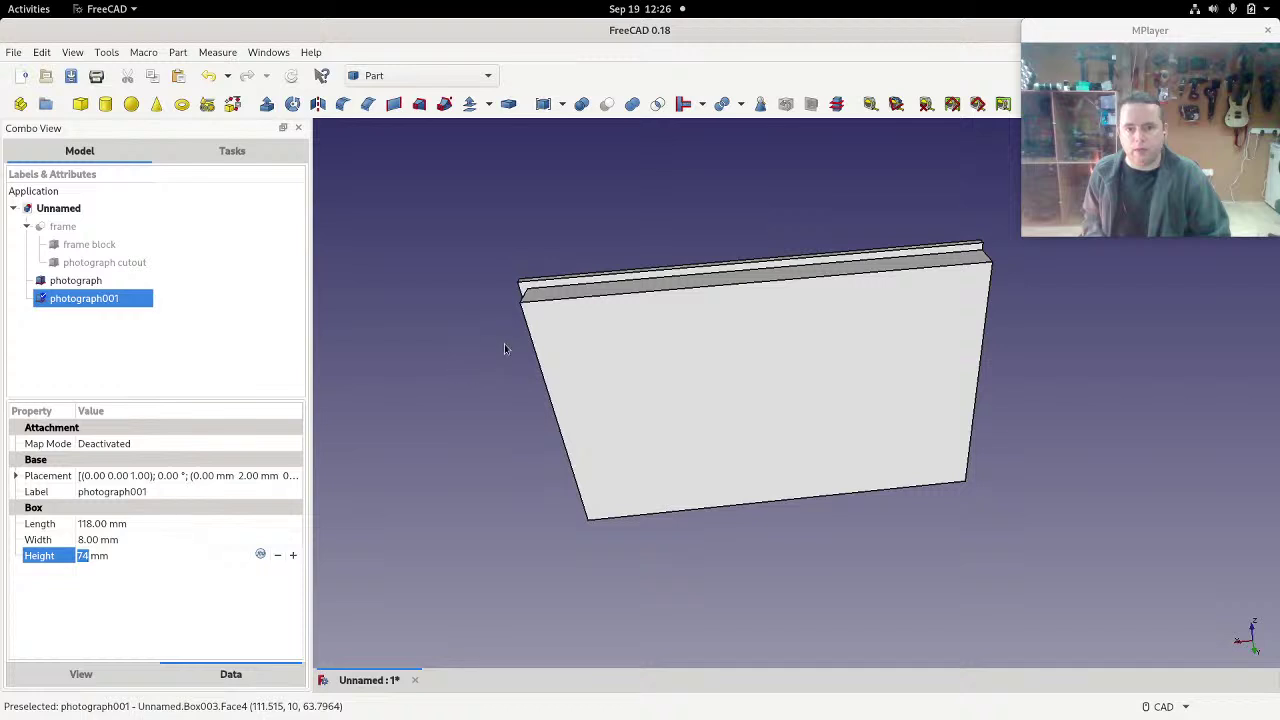
Step: Set both the x and z positions of the new plate copy to 1 mm
left_click(16, 476)
left_click(29, 523)
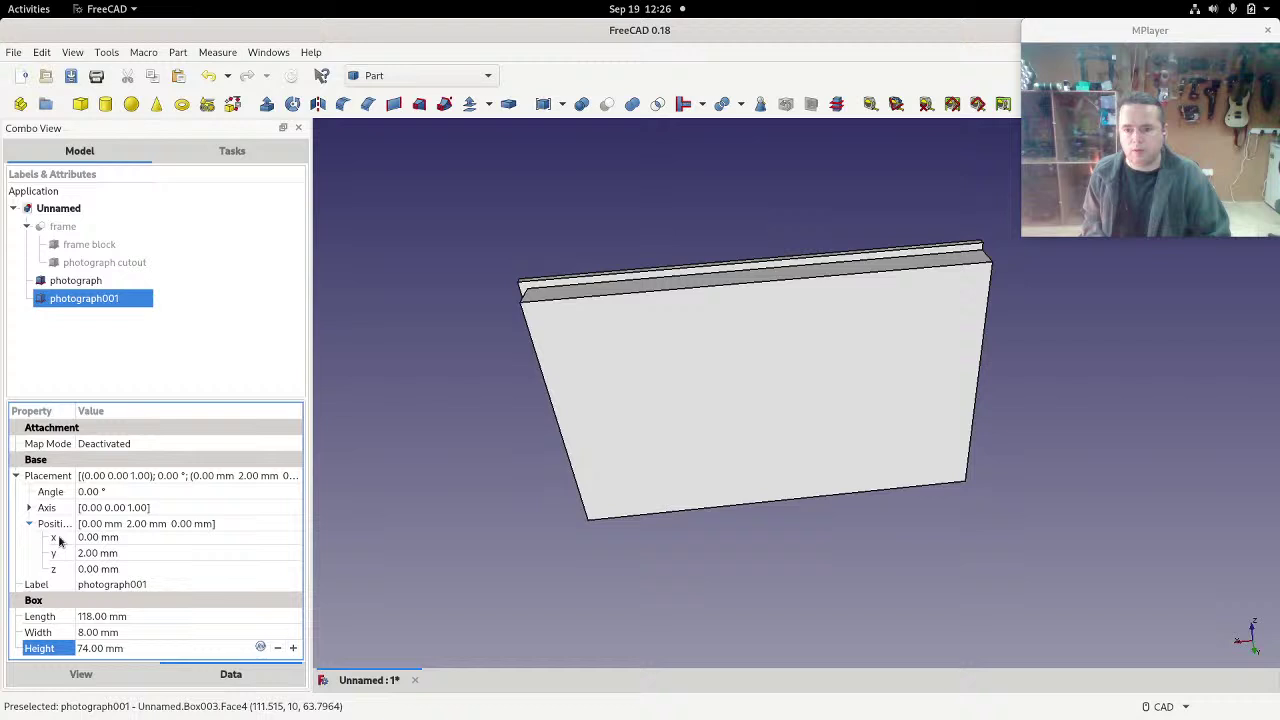
left_click(110, 541)
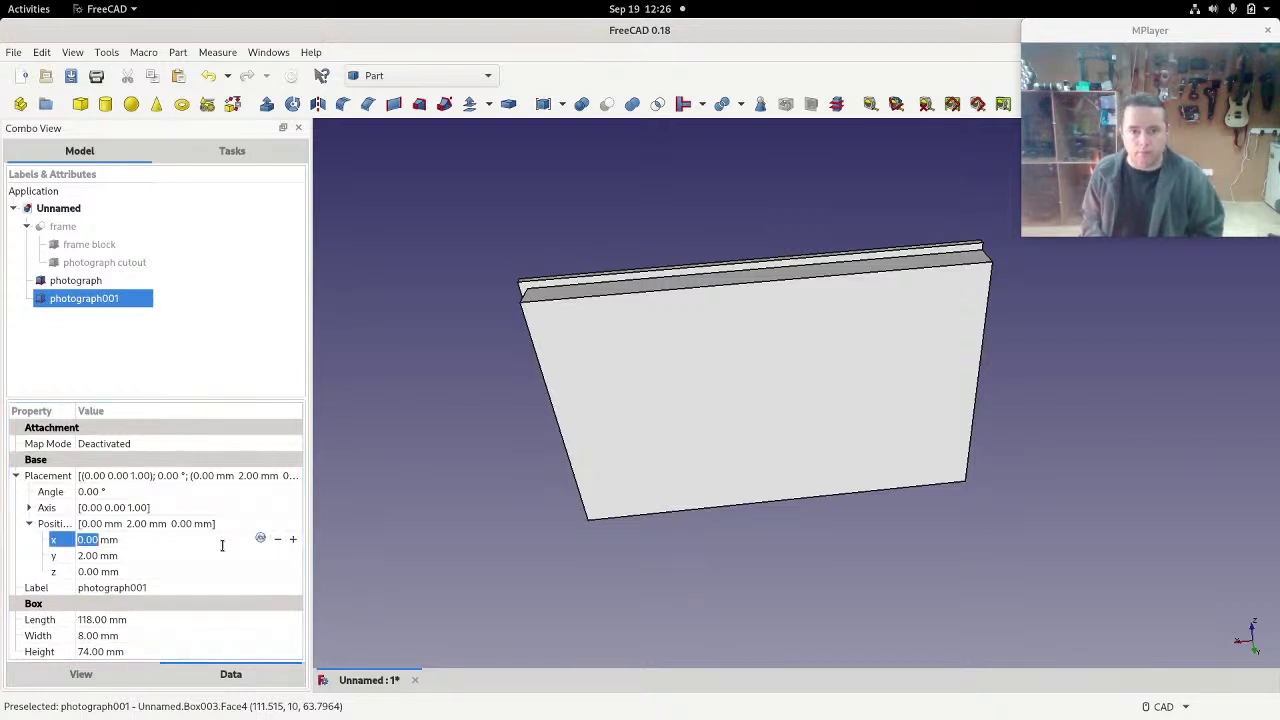
type("1")
left_click(120, 571)
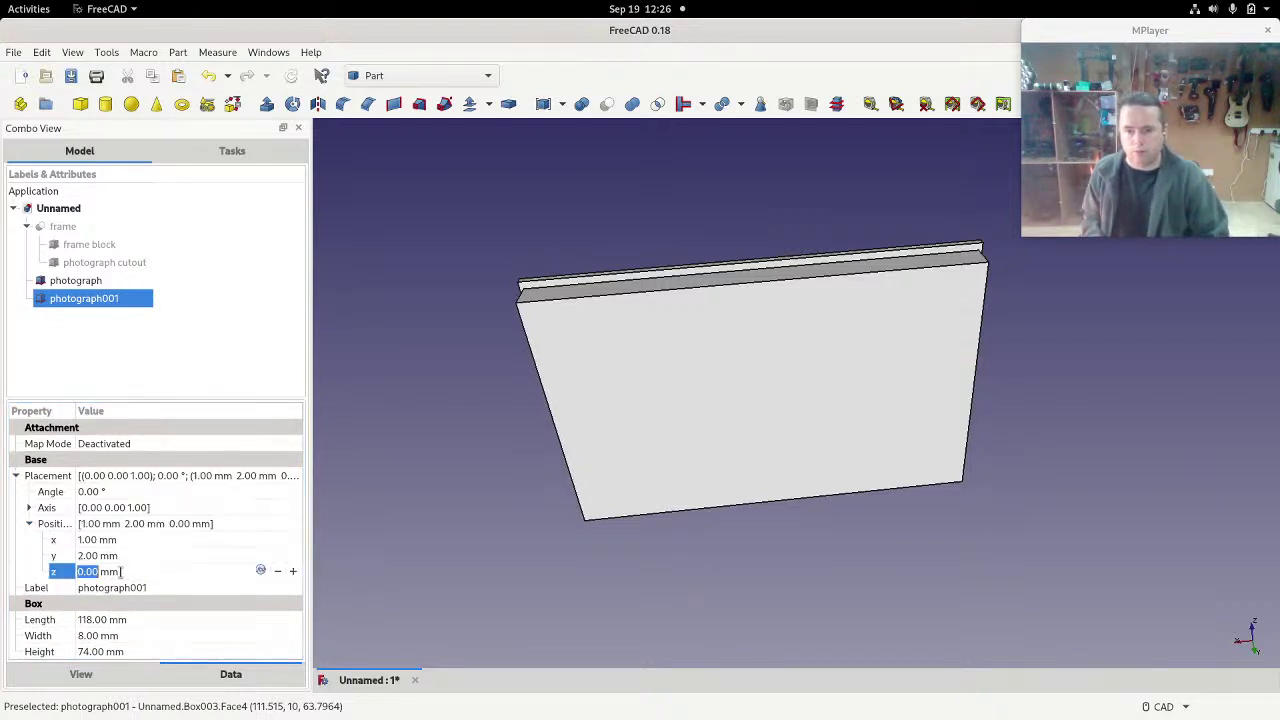
type("1")
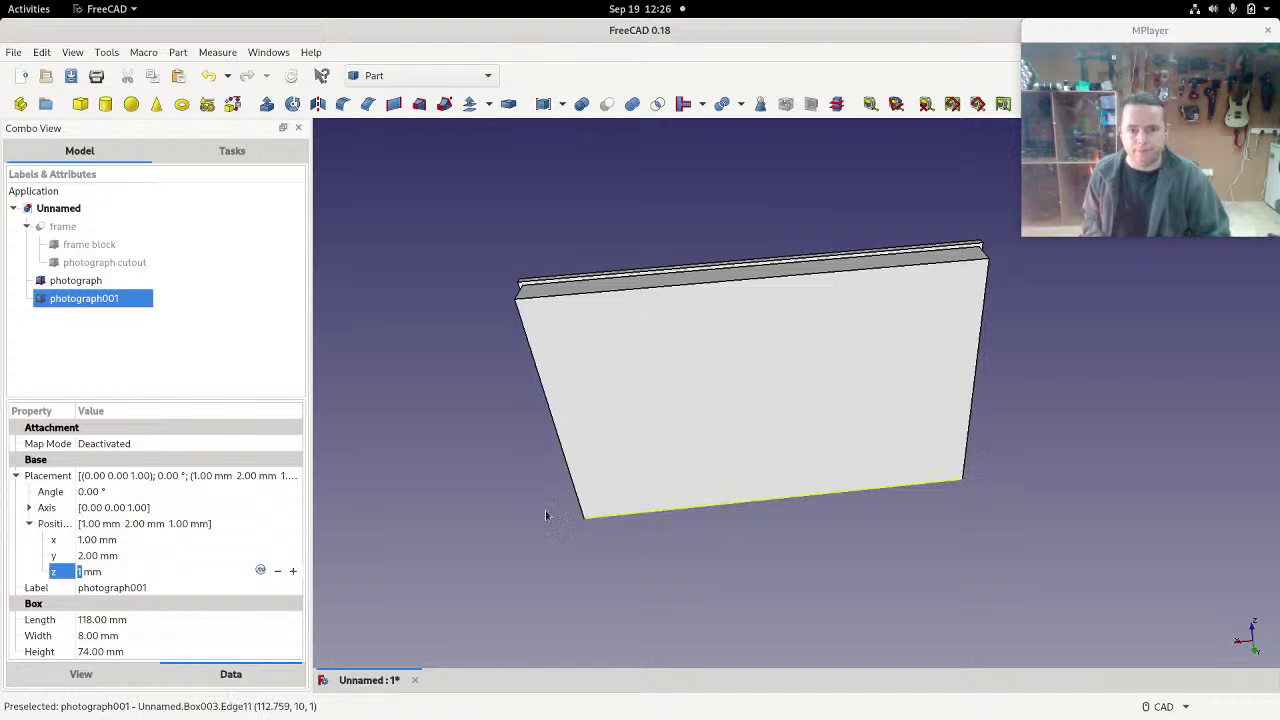
Step: Duplicate the frame block and the photograph cutout from inside the frame cut as separate objects
left_click(453, 428)
middle_click_drag(453, 428, 1137, 430)
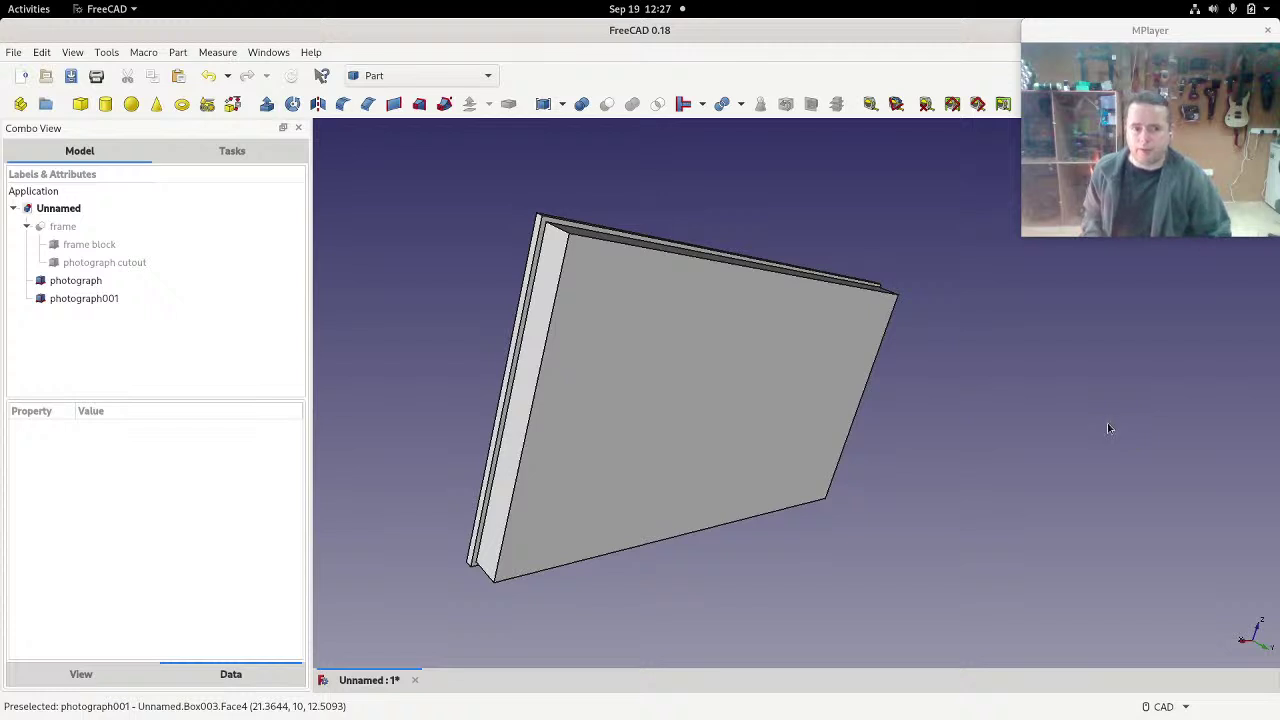
middle_click_drag(1005, 386, 1006, 358)
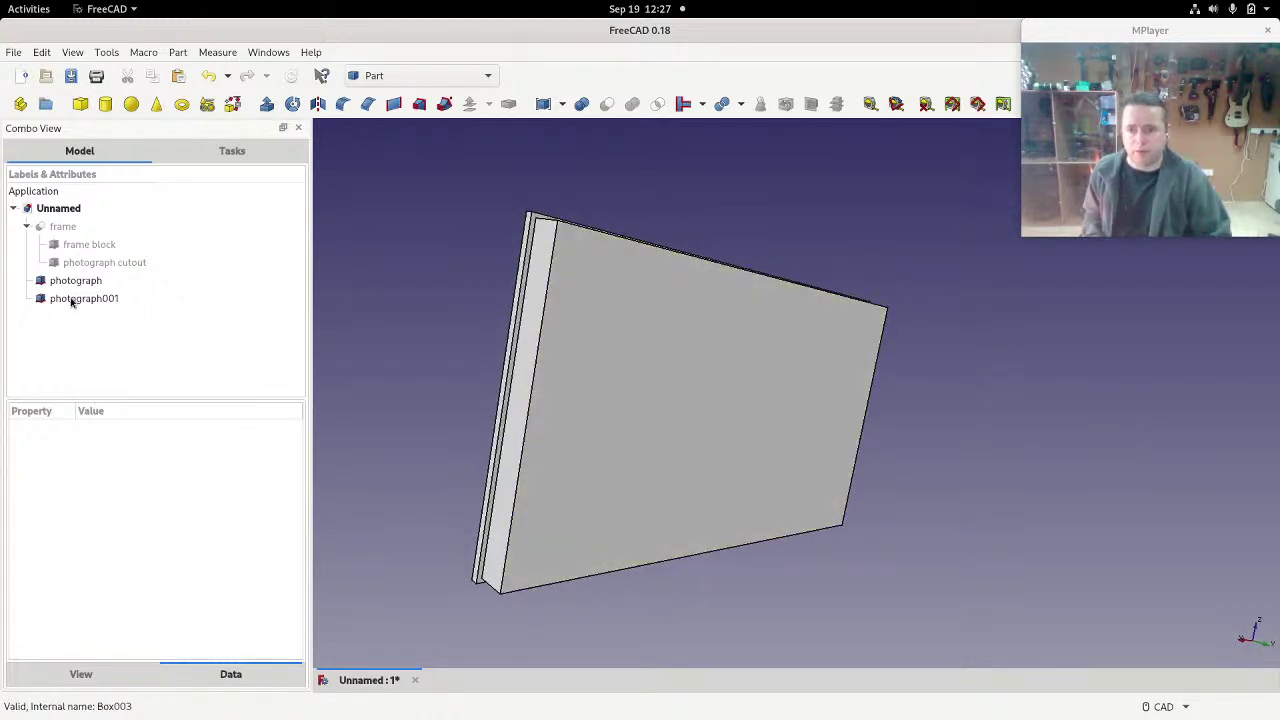
left_click_drag(71, 302, 97, 265)
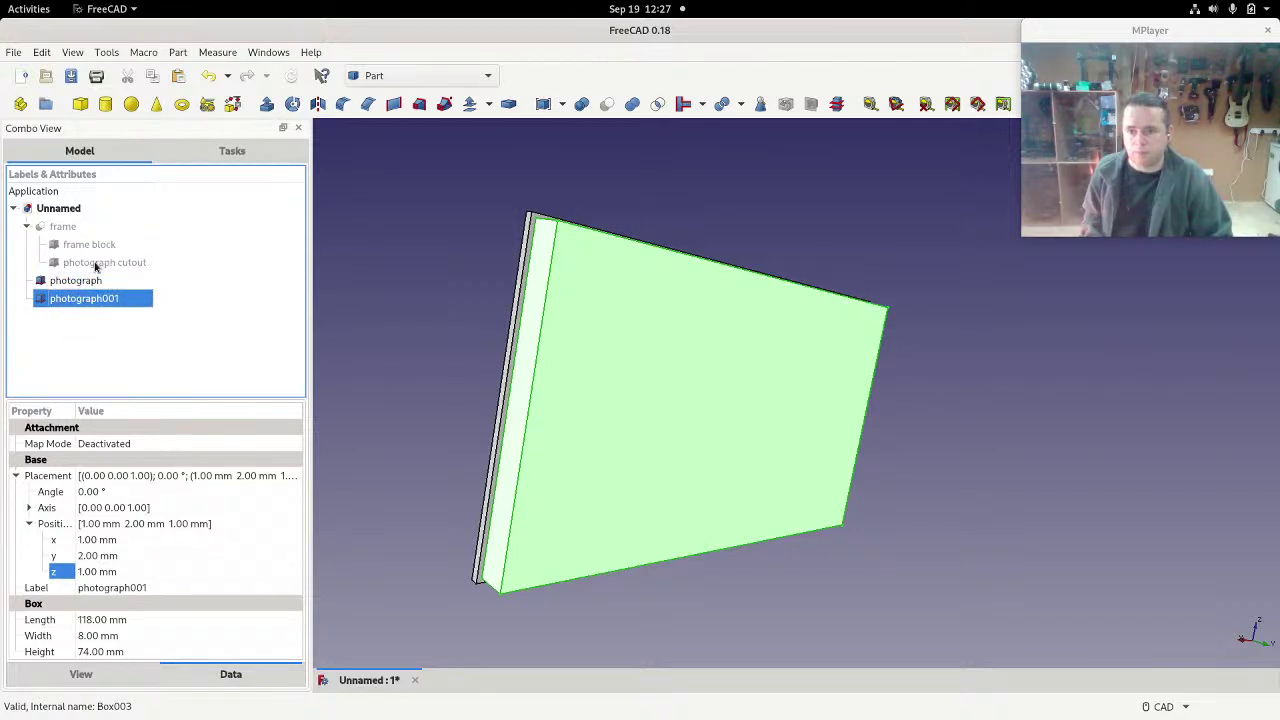
left_click(85, 353)
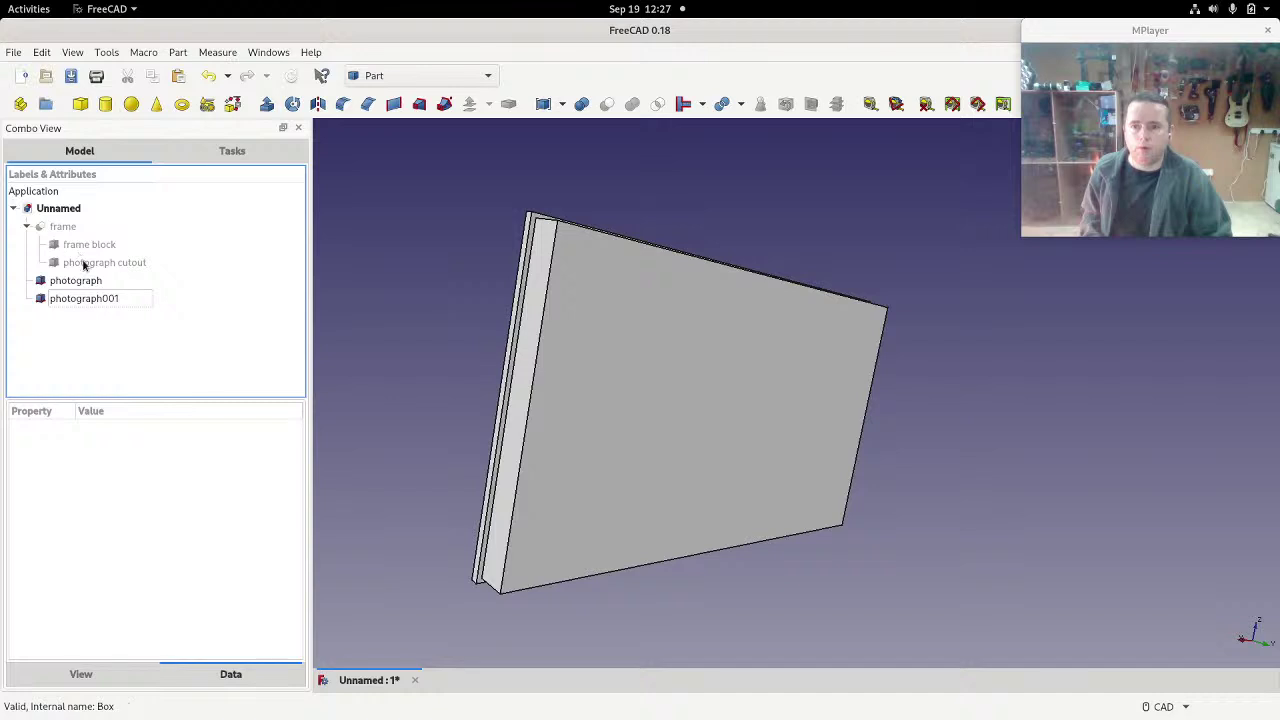
left_click(88, 249)
left_click(96, 264, "ctrl")
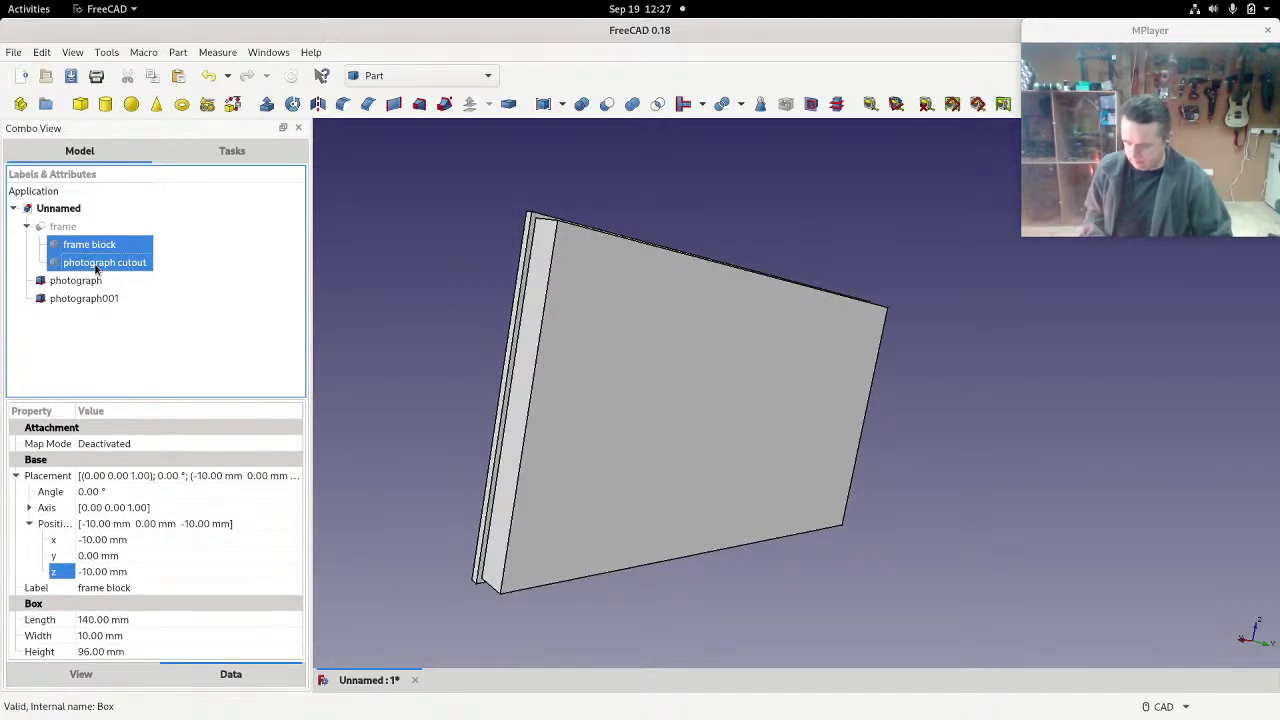
key("ctrl+c")
key("ctrl+v")
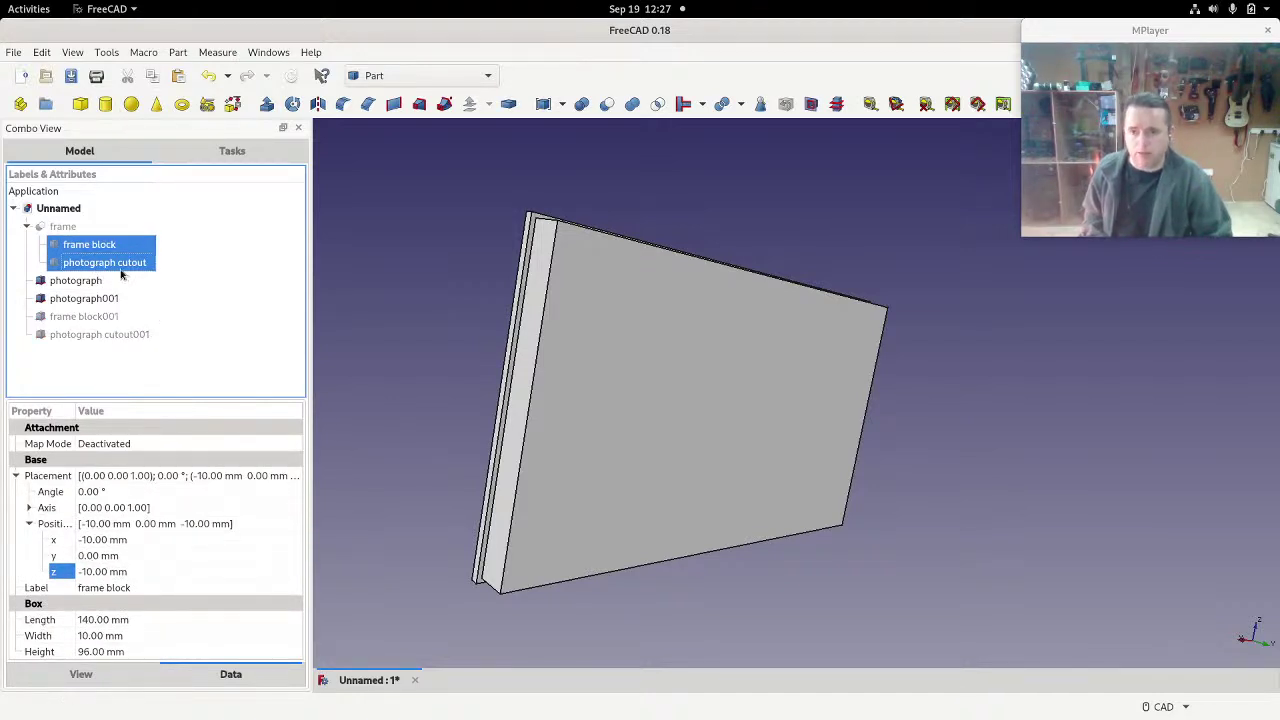
Step: Delete the old frame cut together with its original frame block and photograph cutout
left_click(72, 244, "ctrl")
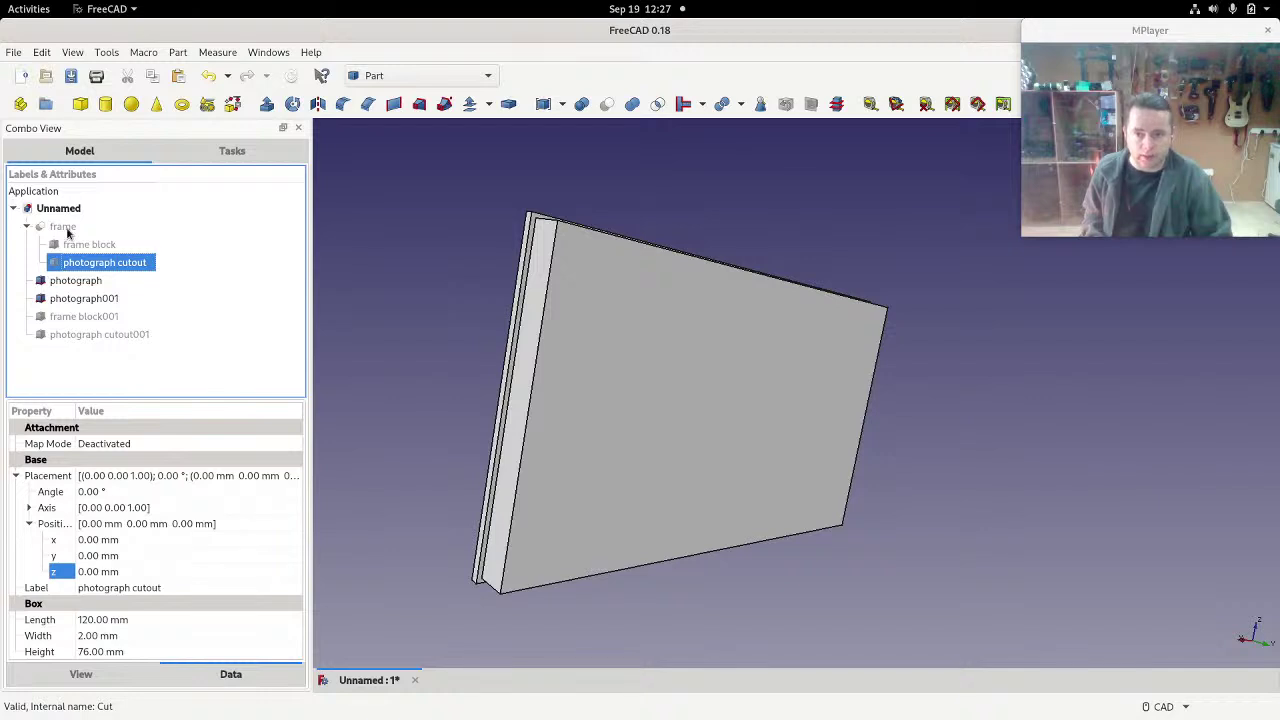
left_click(67, 229, "shift")
key("Delete")
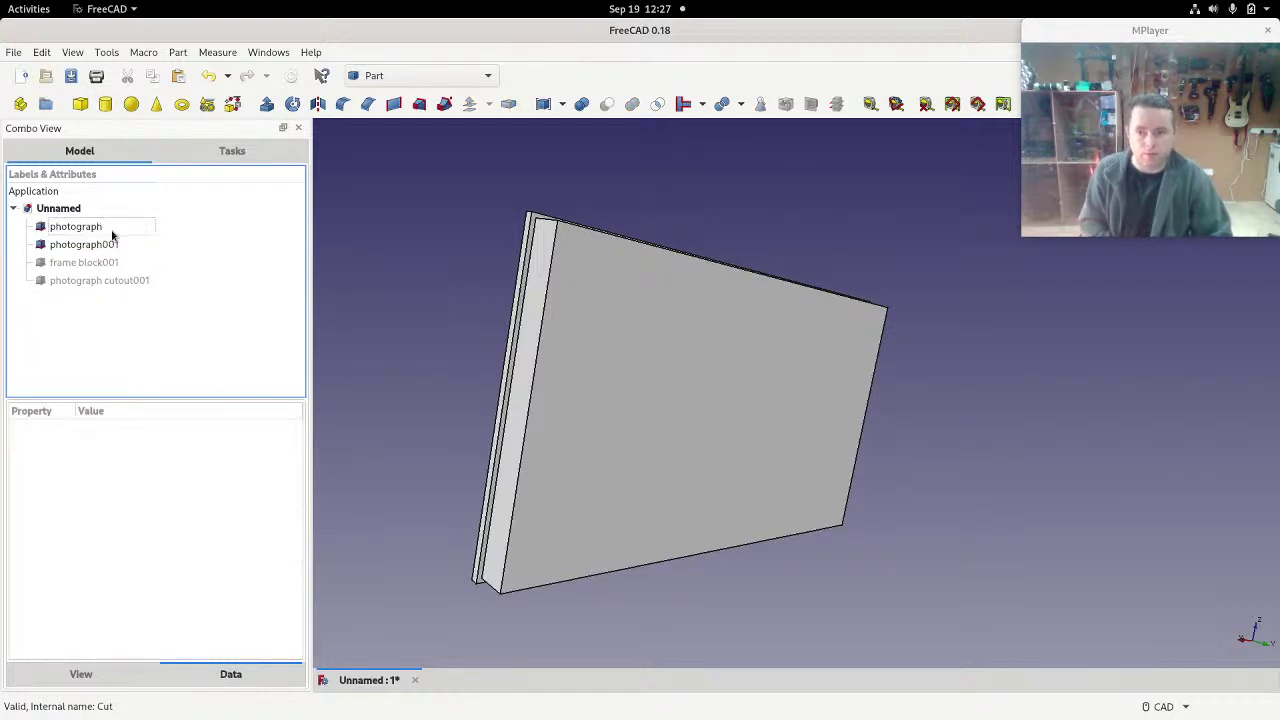
Step: Hide the photograph plate and show the copied photograph cutout in its place
left_click(114, 234)
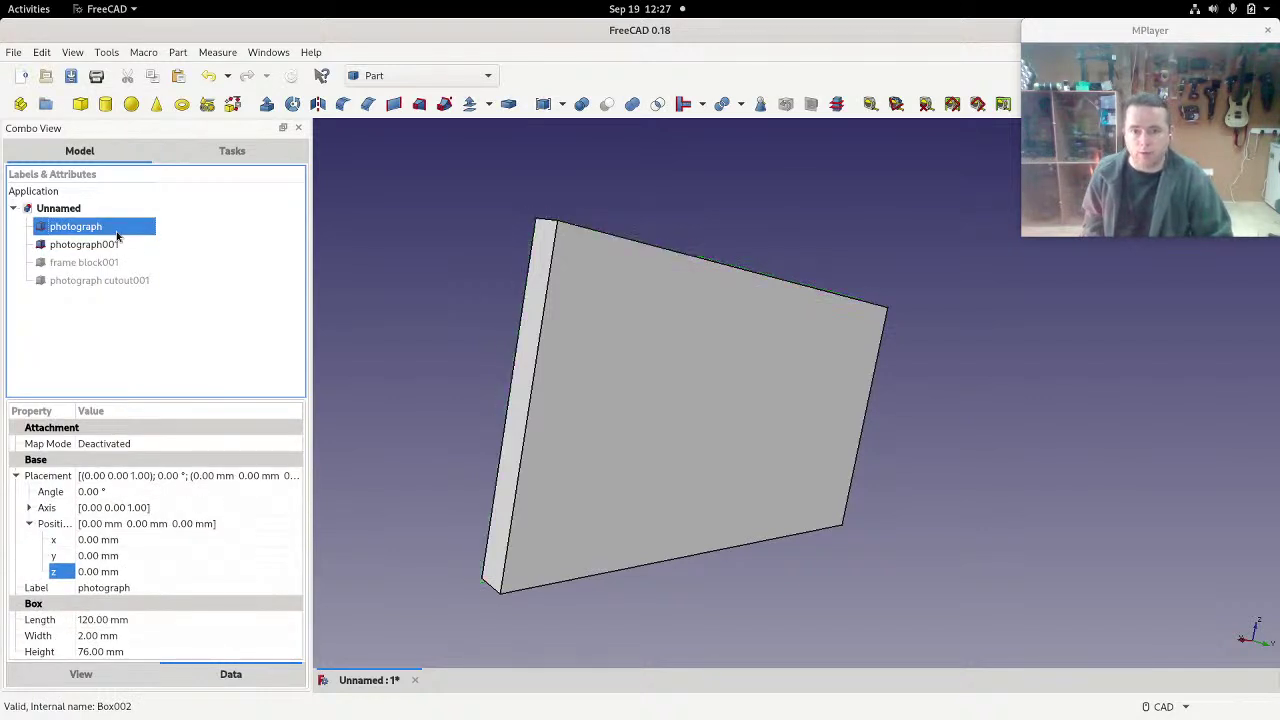
left_click(104, 246)
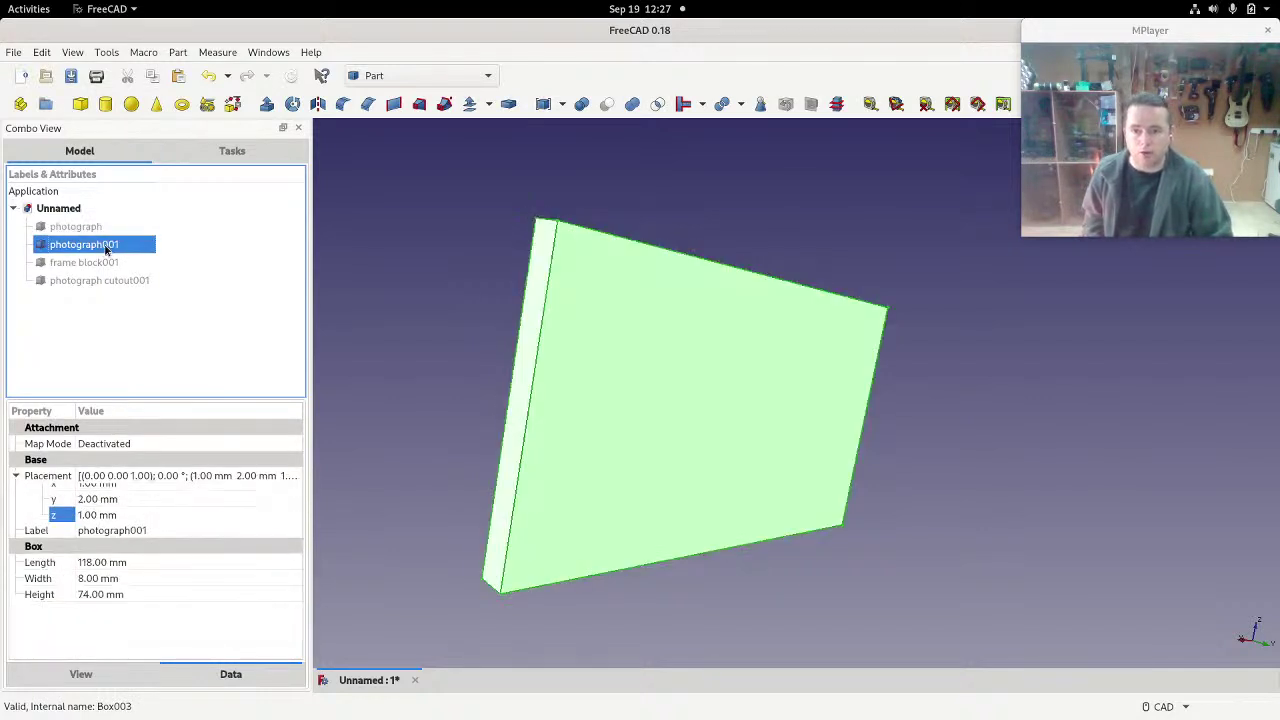
left_click(140, 282)
key("space")
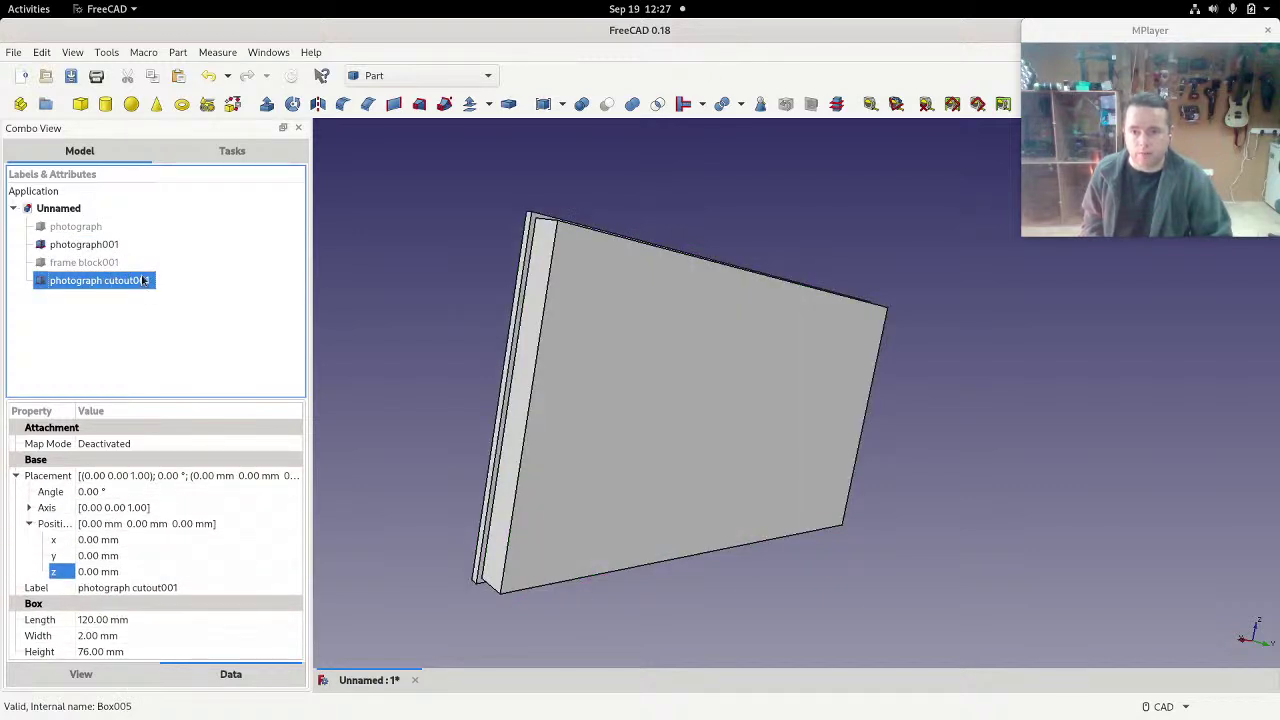
Step: Rename the cutout copy as "photograph cutout" and the smaller, deeper plate copy photograph001 as "inset"
left_click(144, 280)
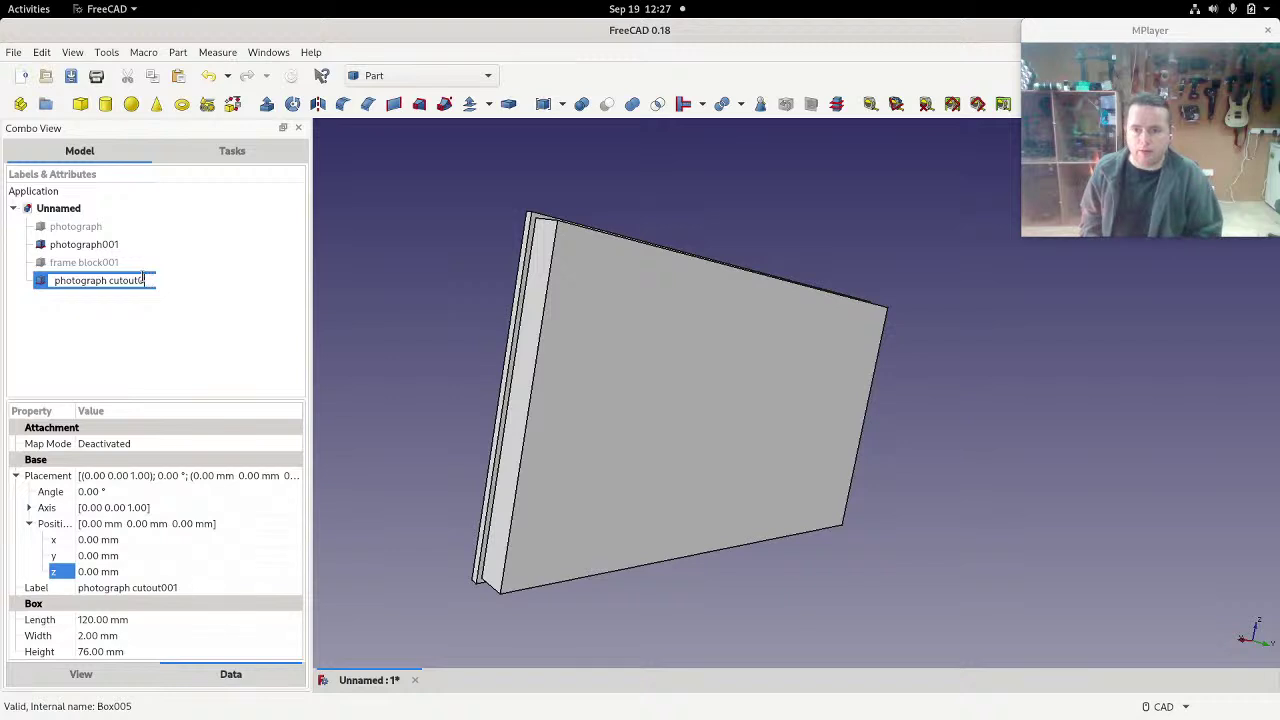
key("Return")
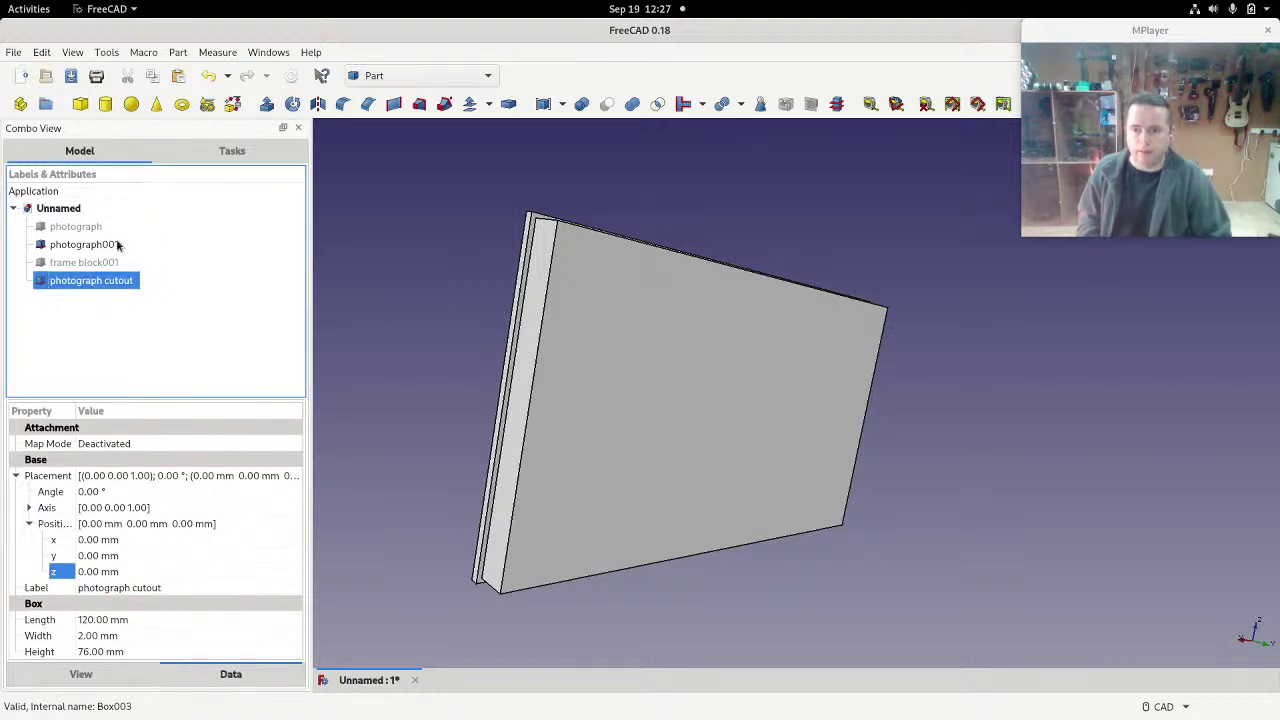
left_click(112, 246)
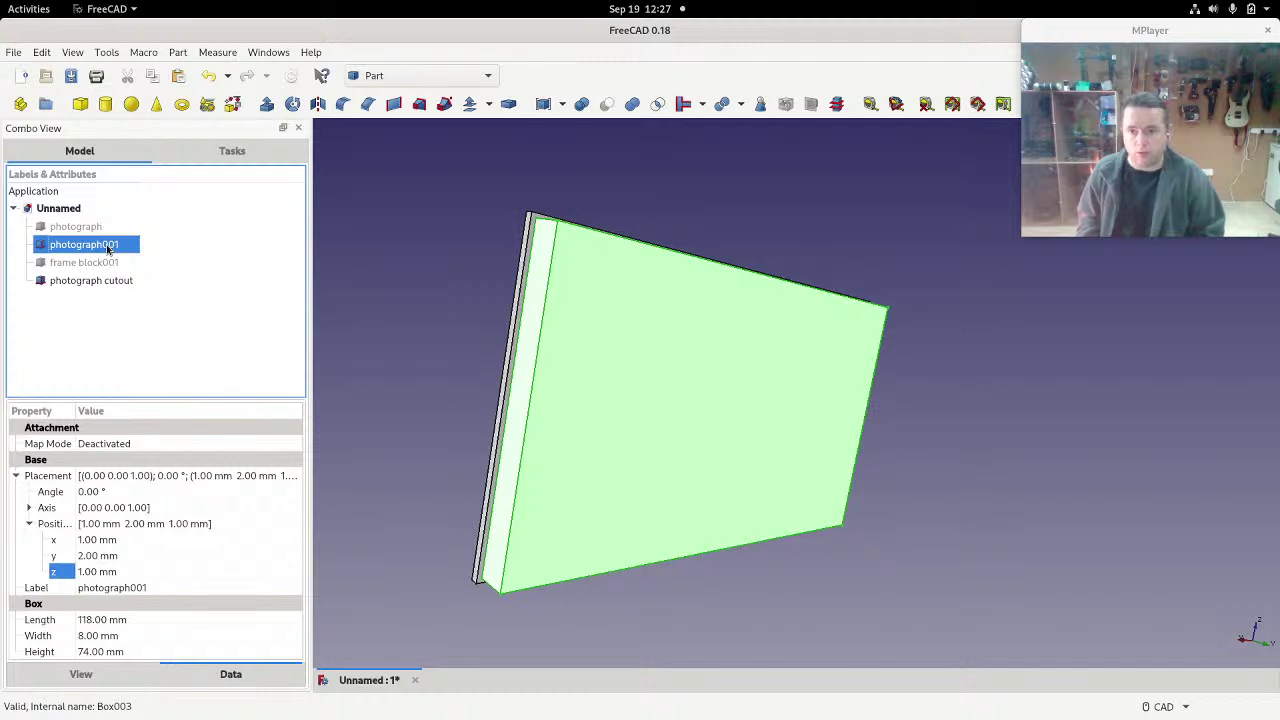
left_click(130, 588)
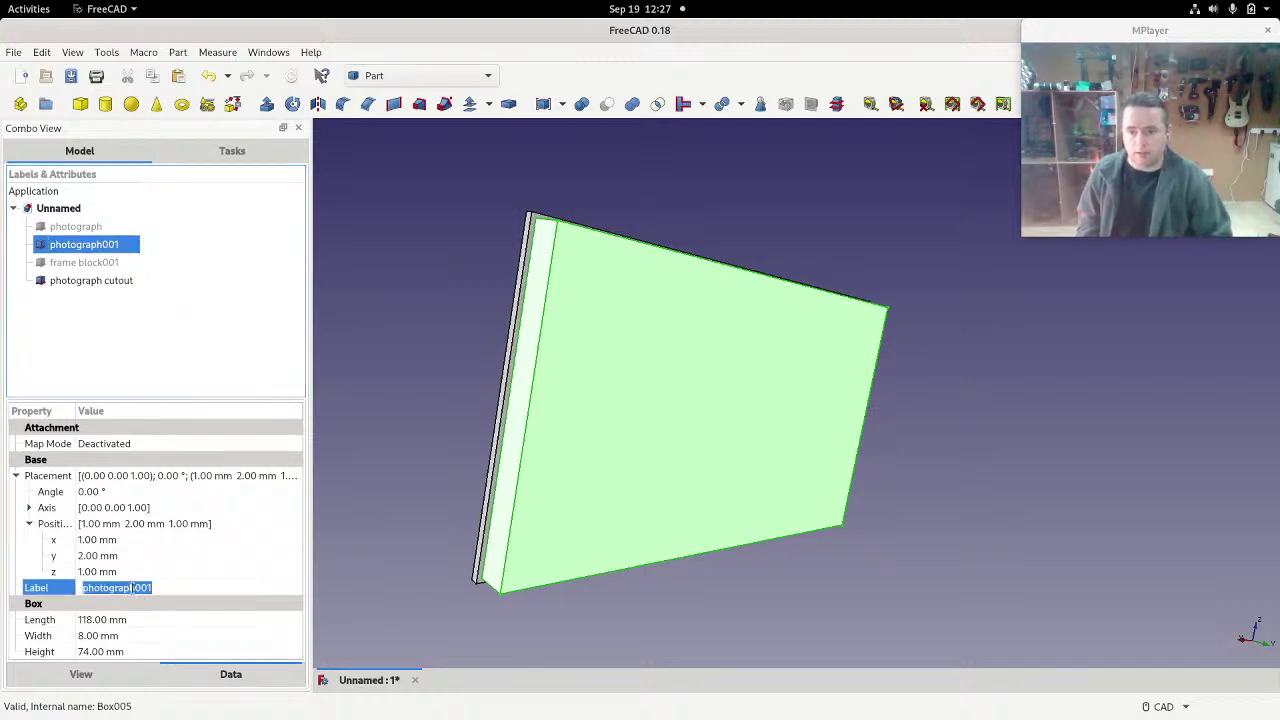
type("inset")
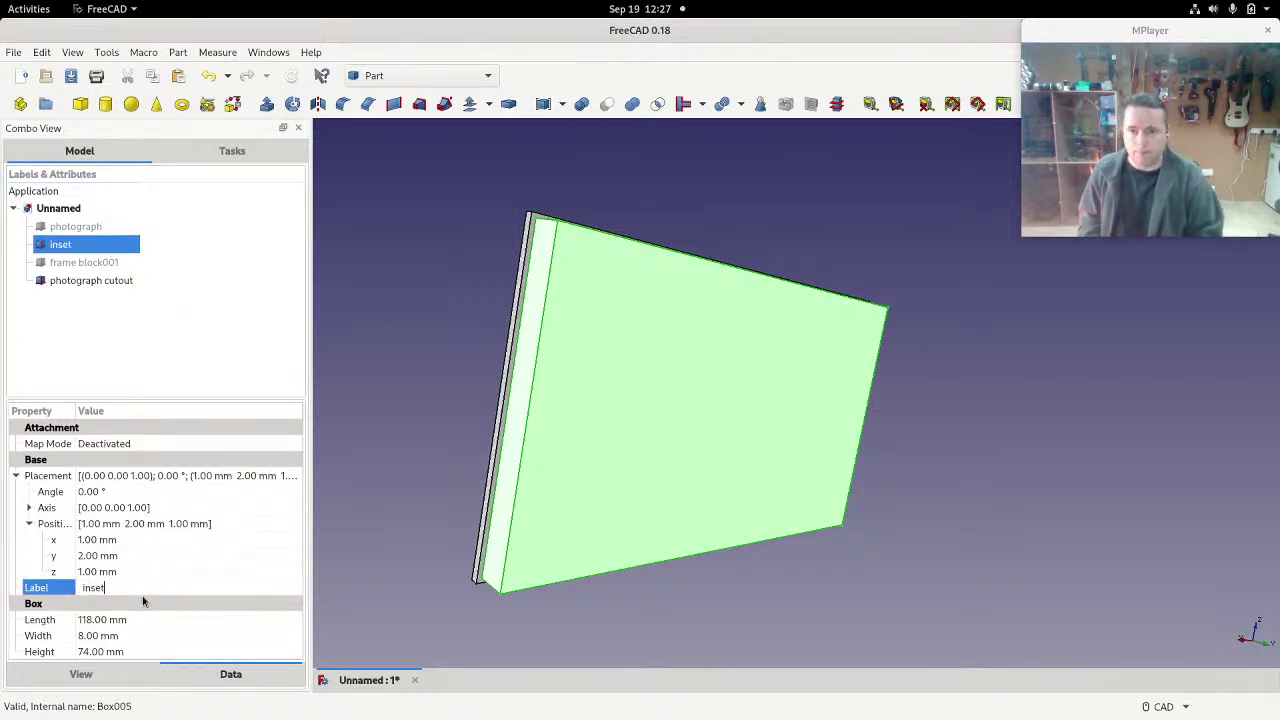
key("Return")
Step: Fuse the photograph cutout and the inset into a single shape with a boolean union
left_click(95, 282)
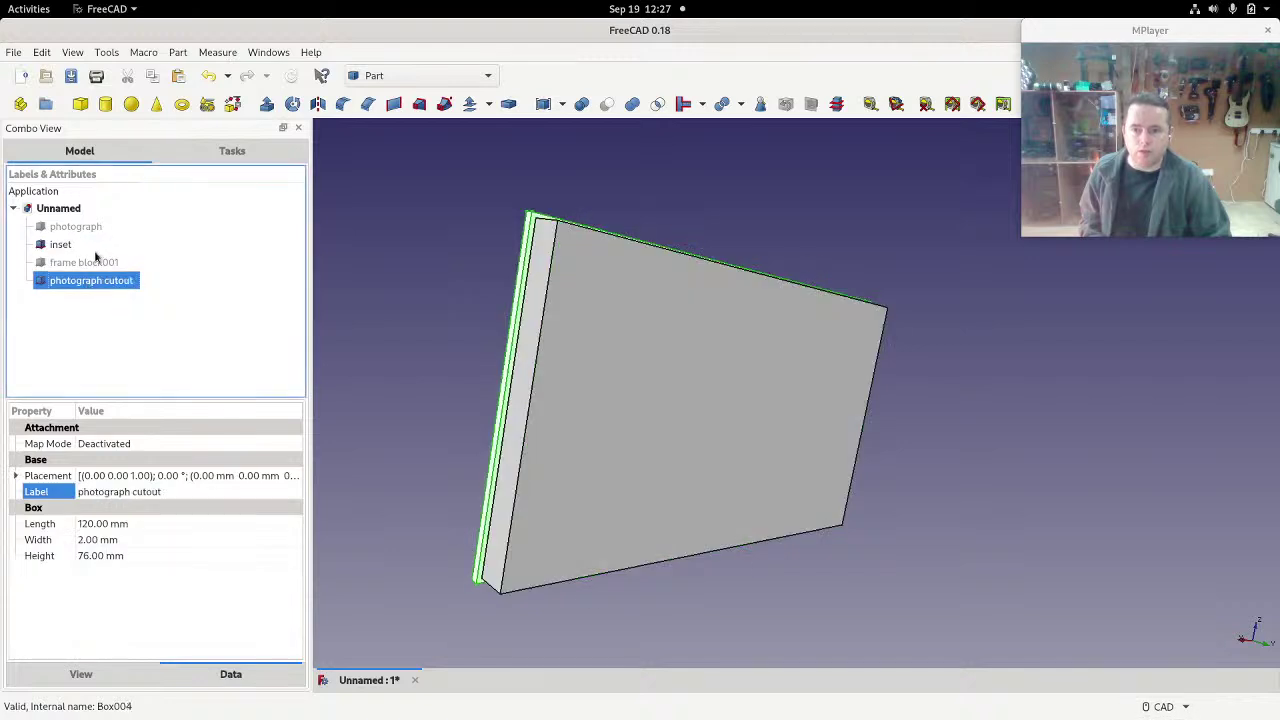
left_click(80, 250, "ctrl")
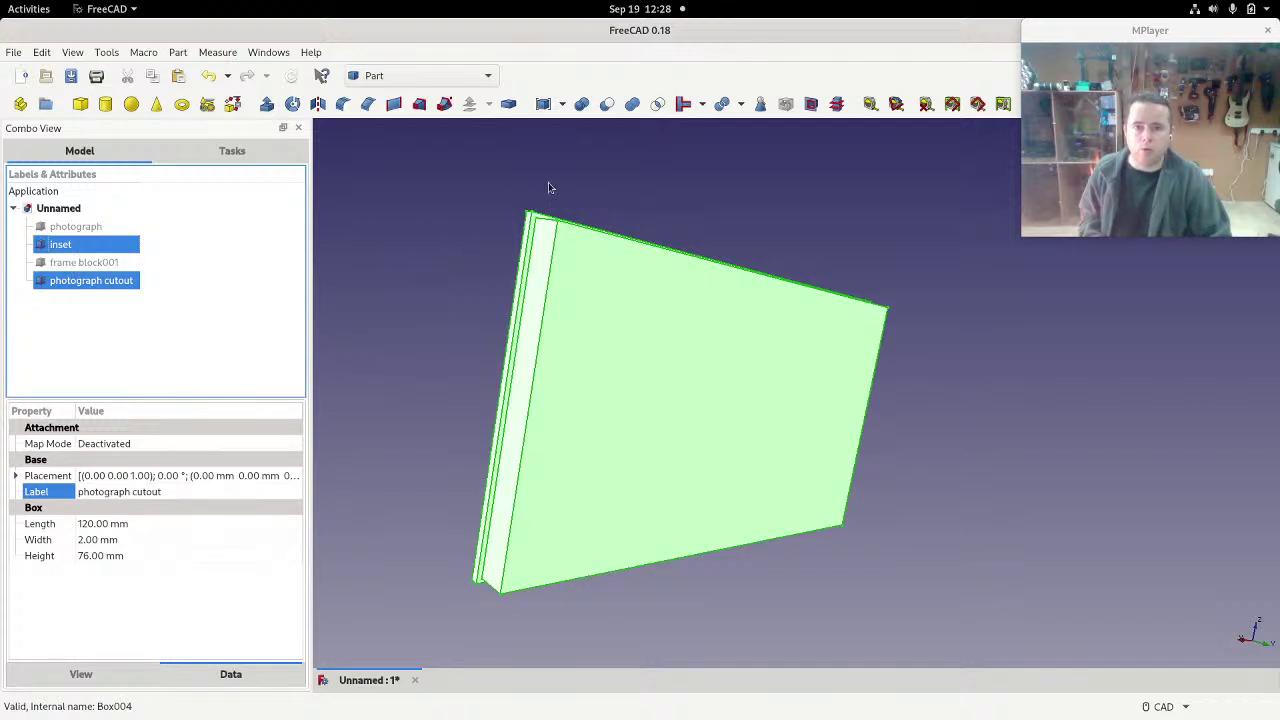
left_click(636, 107)
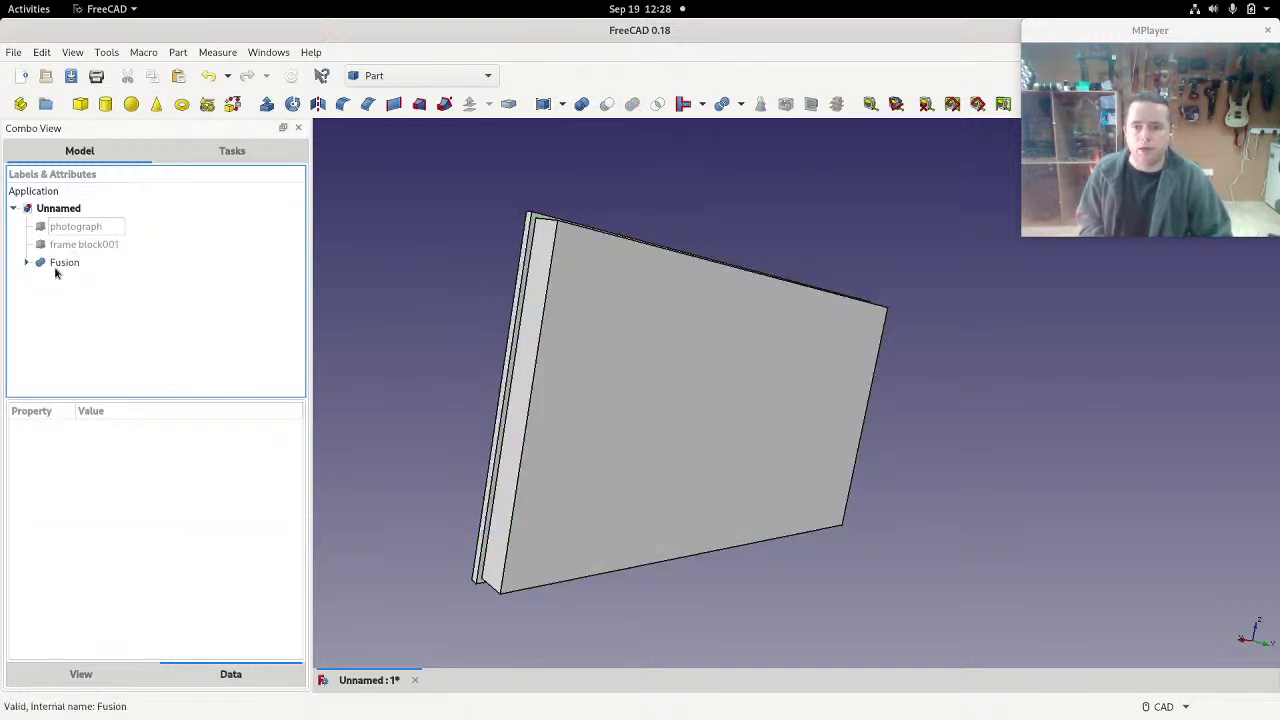
Step: Set the label of the fused shape to "holes"
left_click(62, 264)
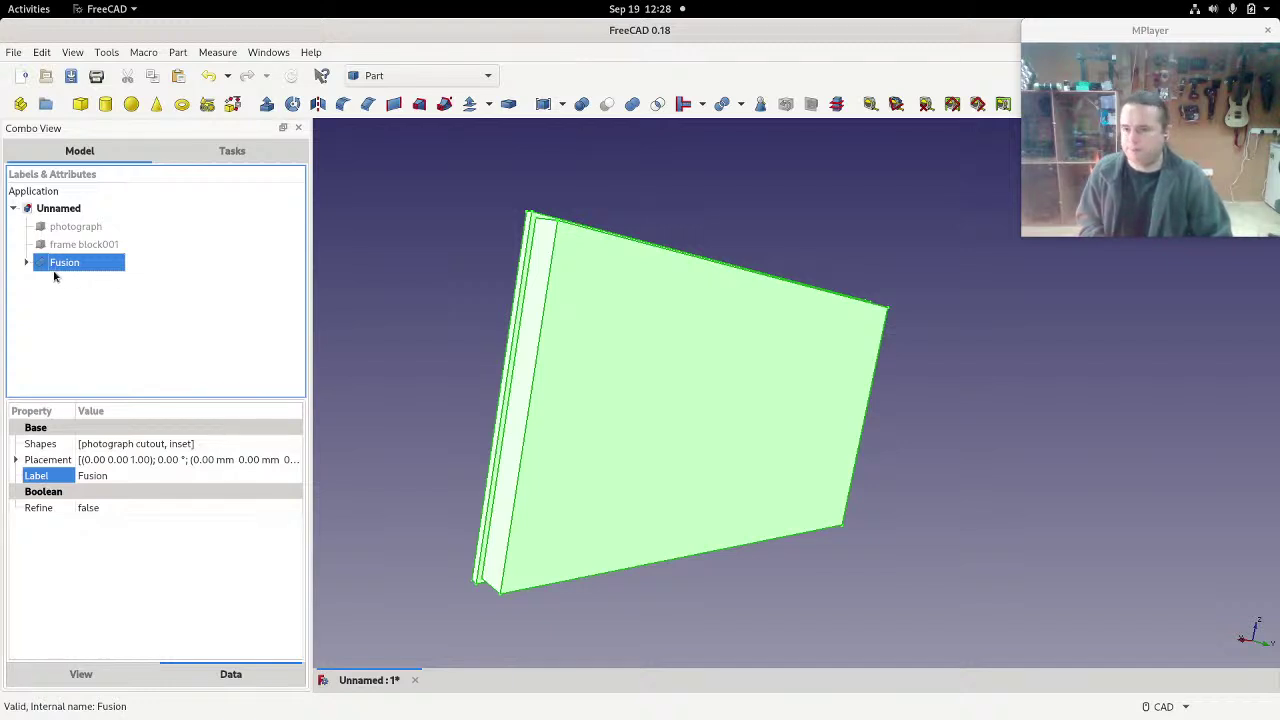
left_click(124, 480)
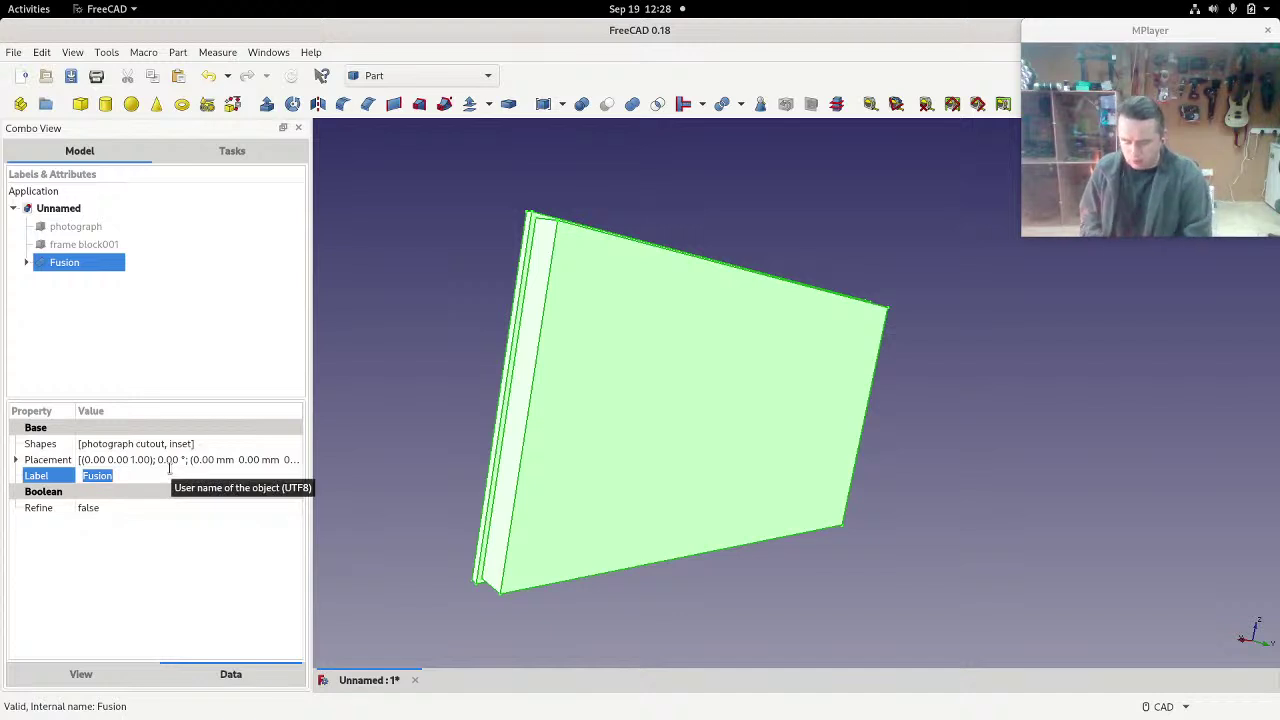
type("holes")
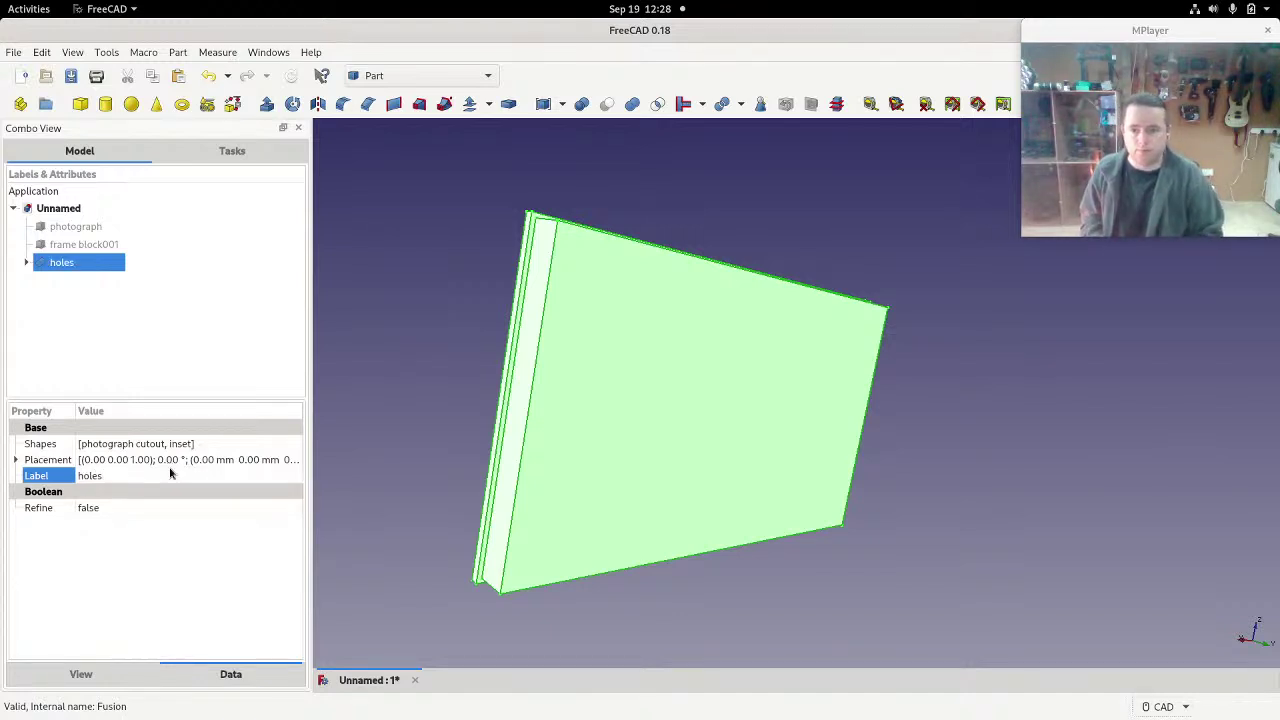
left_click(116, 332)
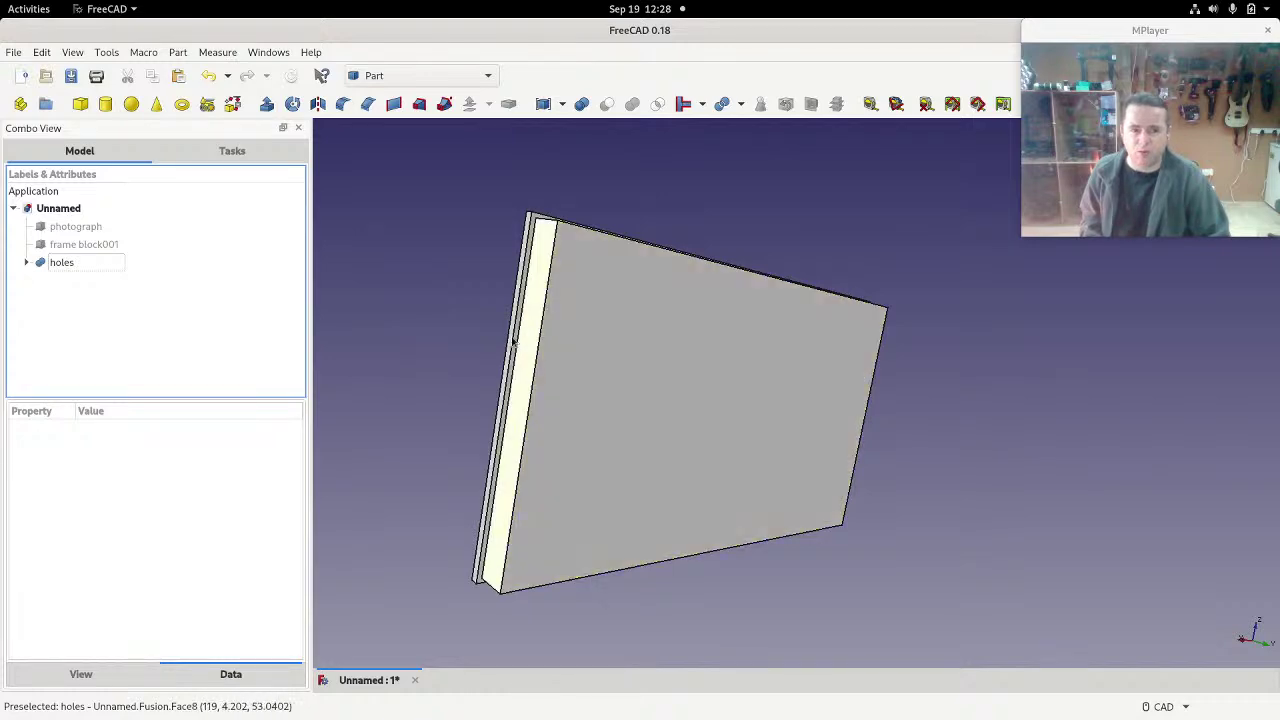
Step: Show the hidden frame block copy around the fused holes shape
left_click(76, 246)
key("space")
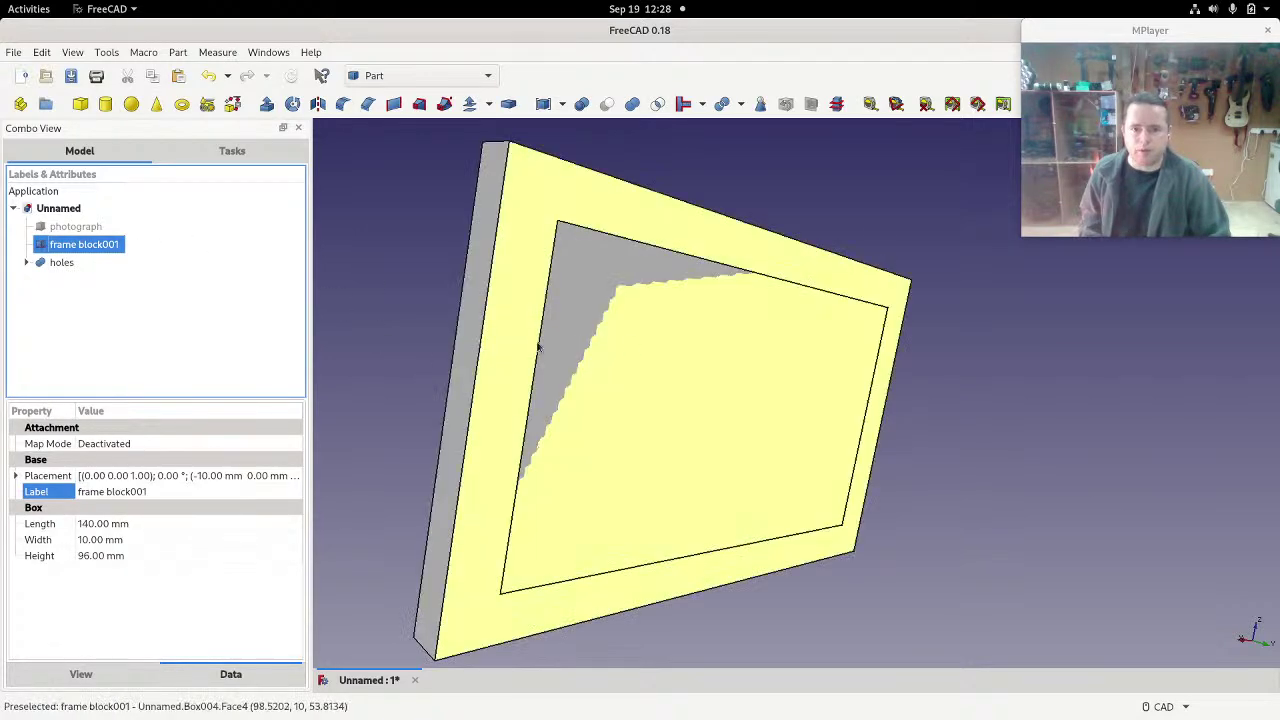
middle_click_drag(473, 322, 631, 411)
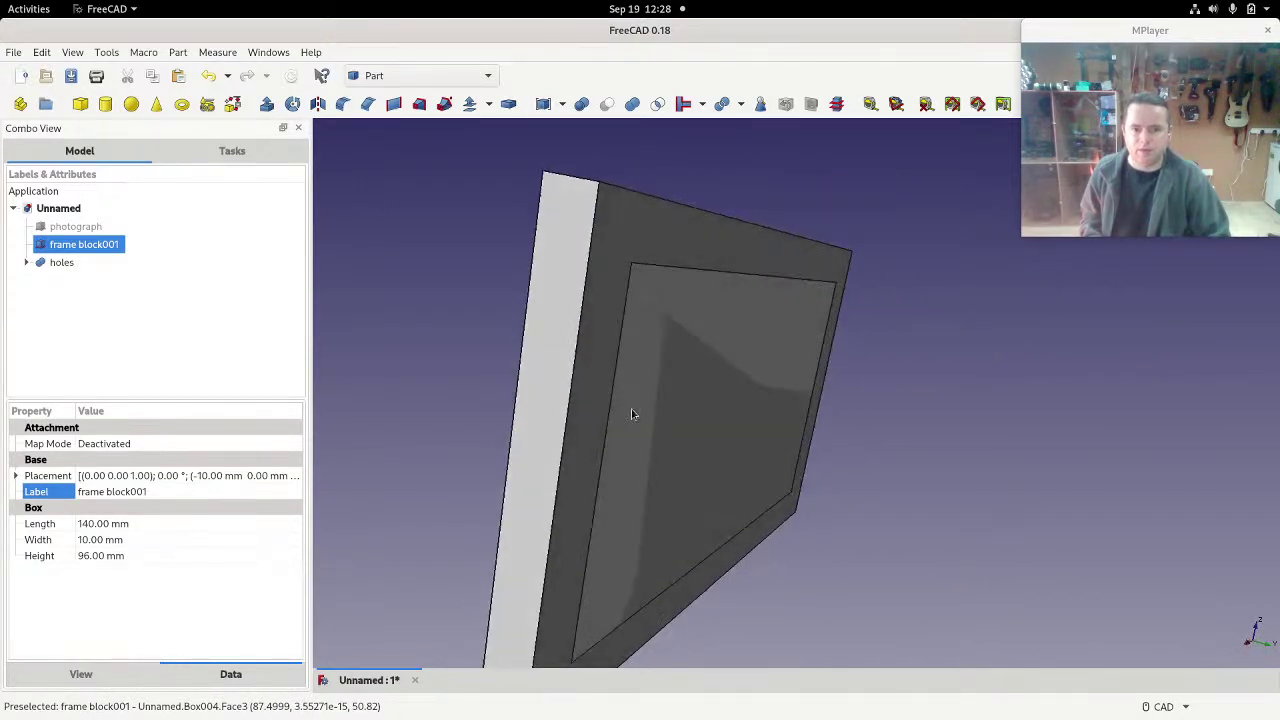
Step: Rename the frame block copy as "frame block" by removing the numeric suffix from its label
left_click(64, 261)
left_click(68, 245)
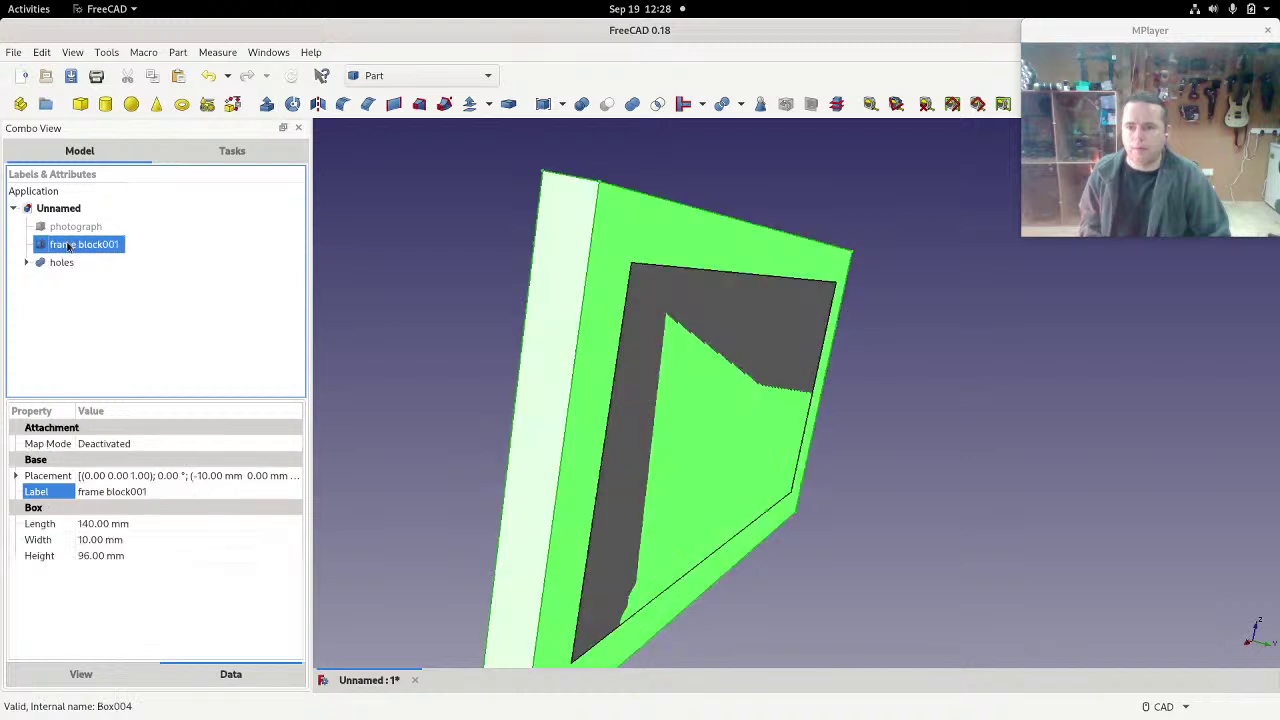
left_click(70, 263)
left_click(72, 245)
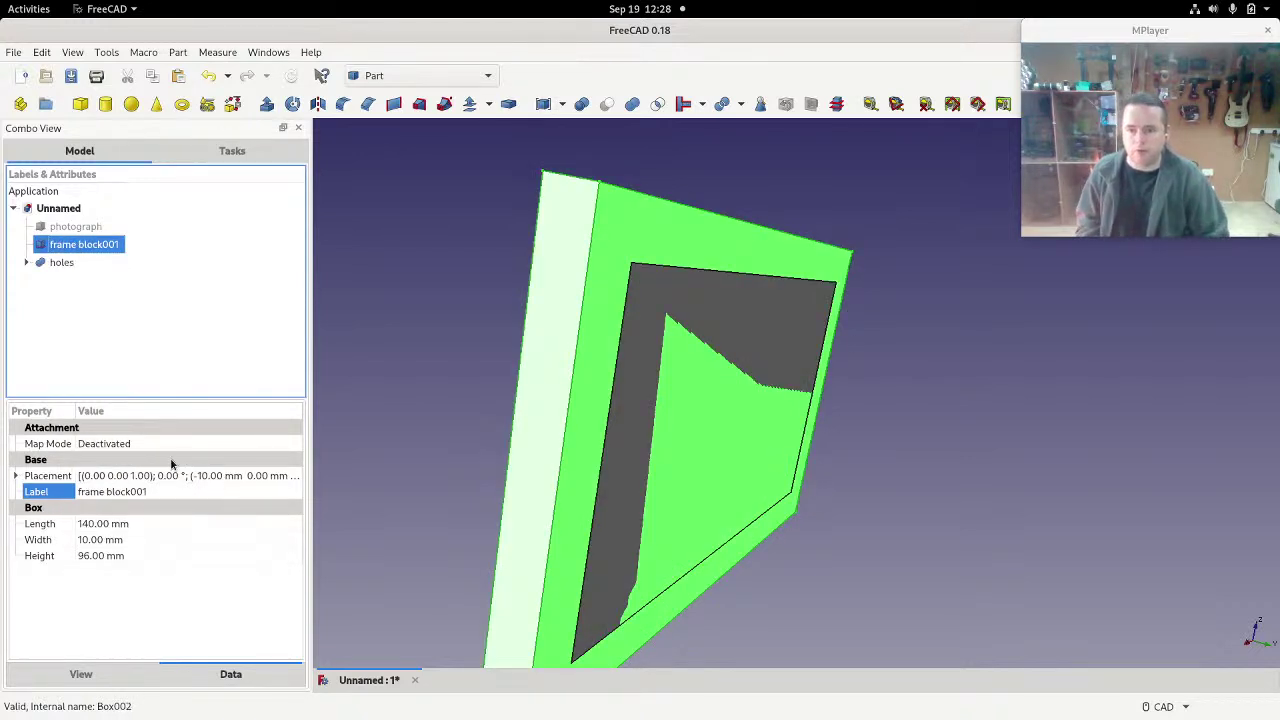
left_click(175, 494)
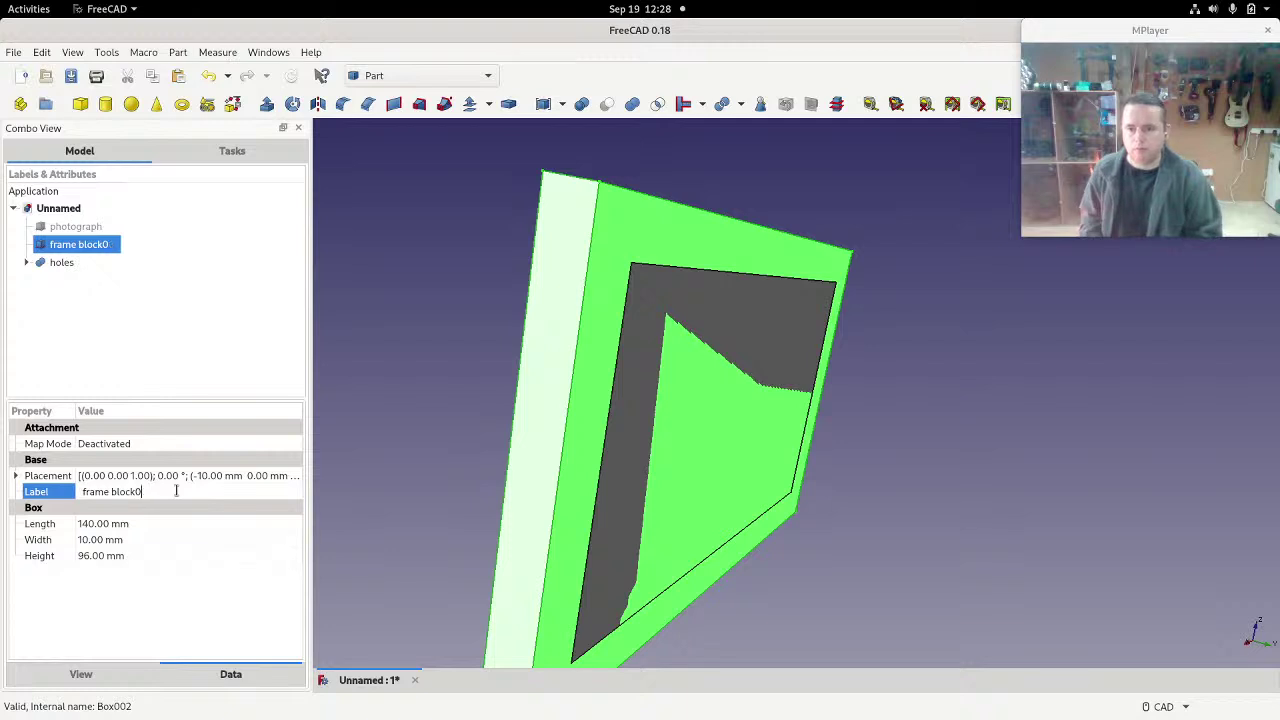
key("BackSpace")
key("BackSpace")
key("BackSpace")
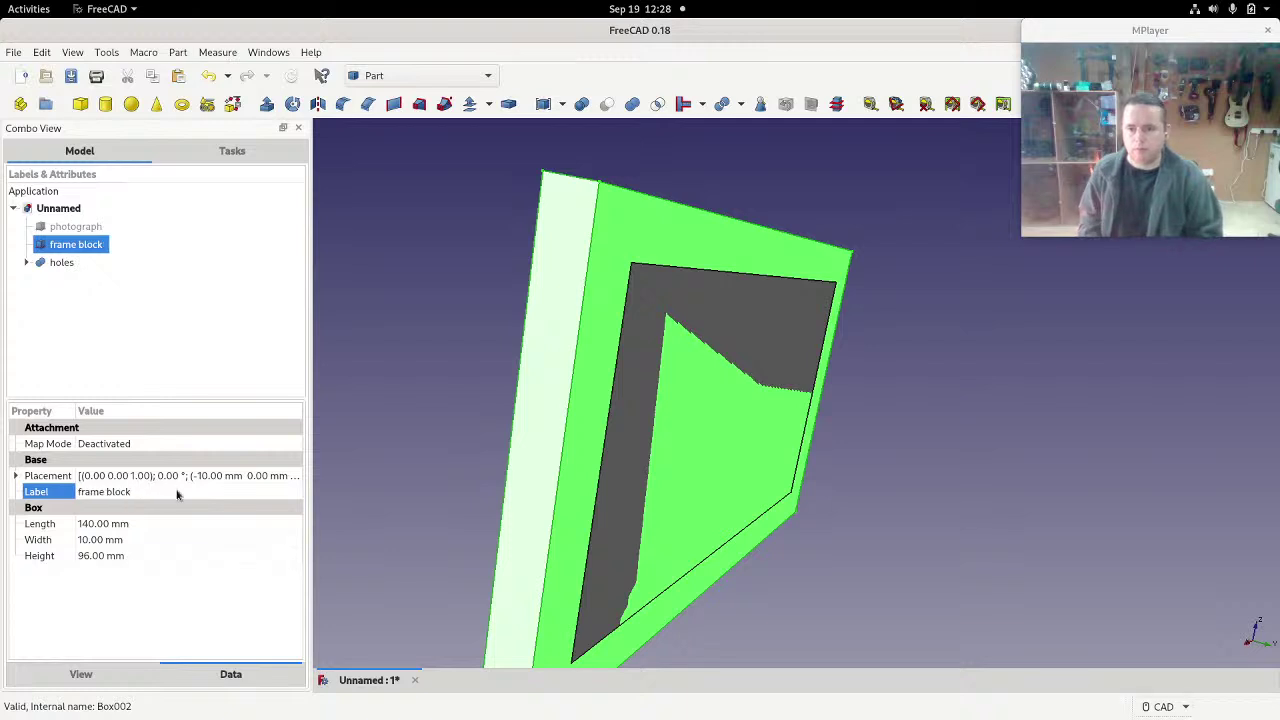
Step: Cut the fused holes shape out of the frame block
left_click(62, 263, "ctrl")
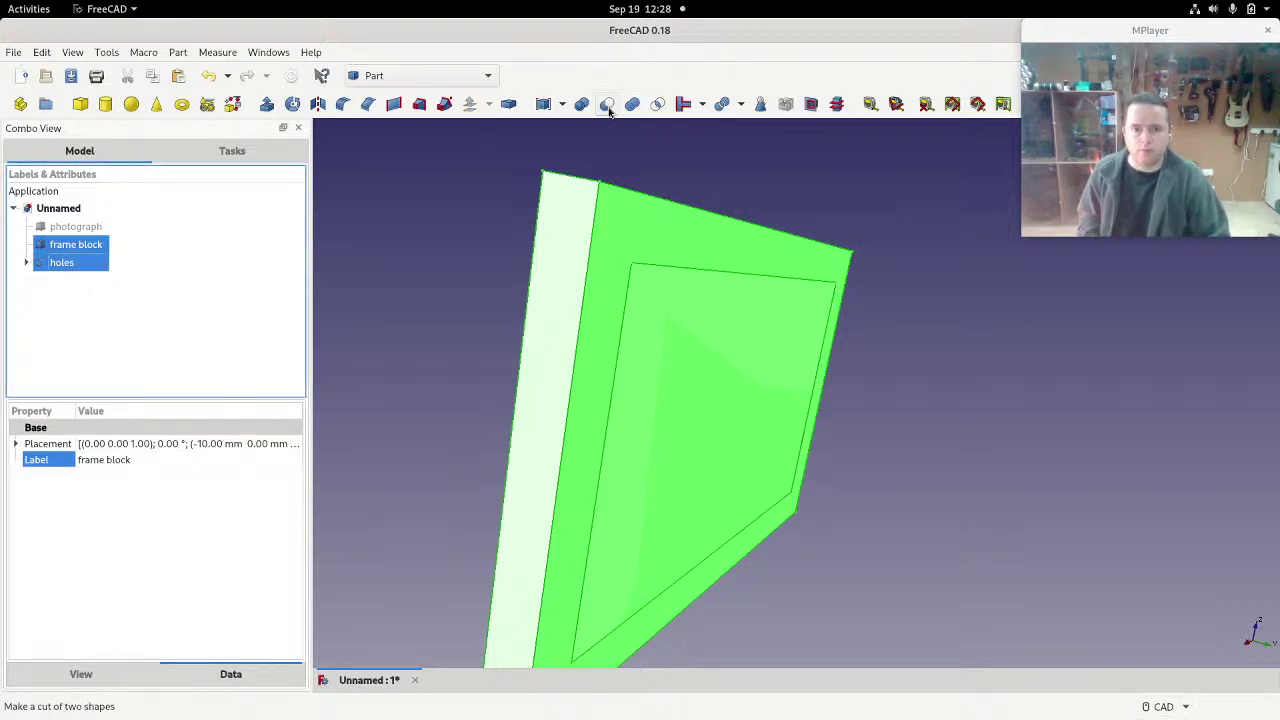
left_click(607, 106)
middle_click_drag(860, 571, 1068, 522)
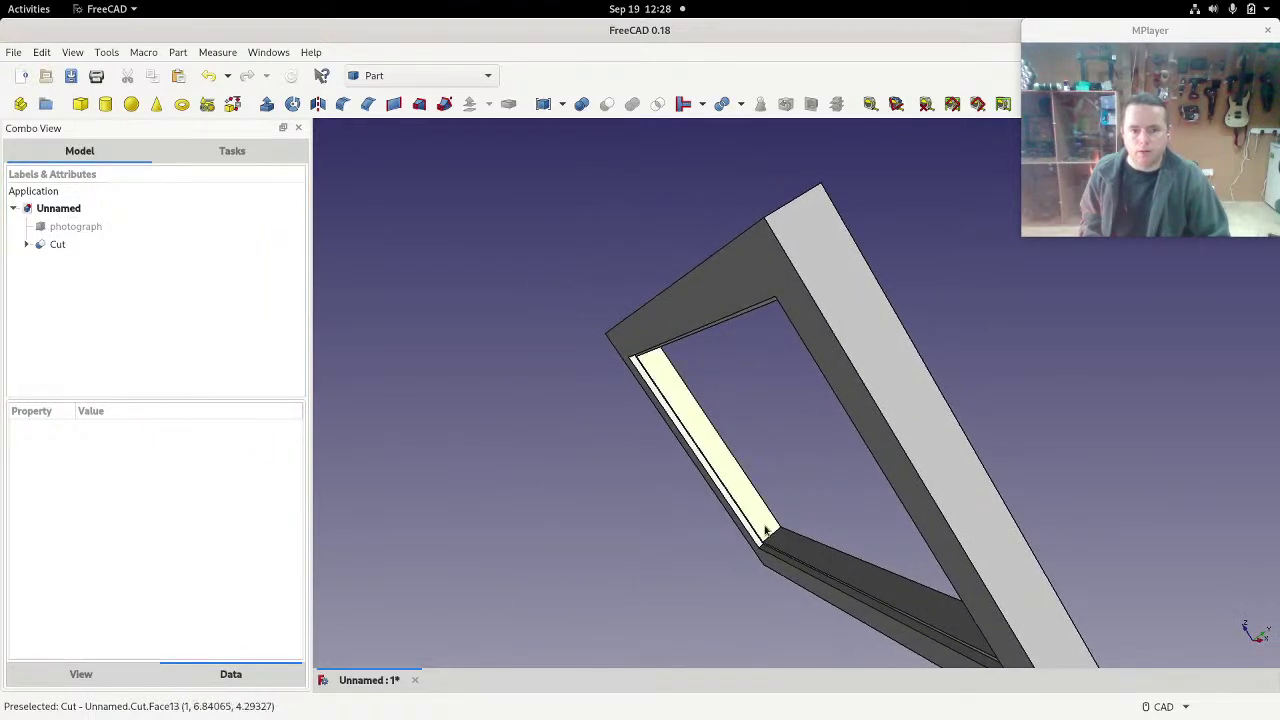
Step: Examine the stepped ledge along the inside edges of the cut frame, close up and from both sides
scroll(750, 536, "up", 3)
scroll(750, 535, "up", 5)
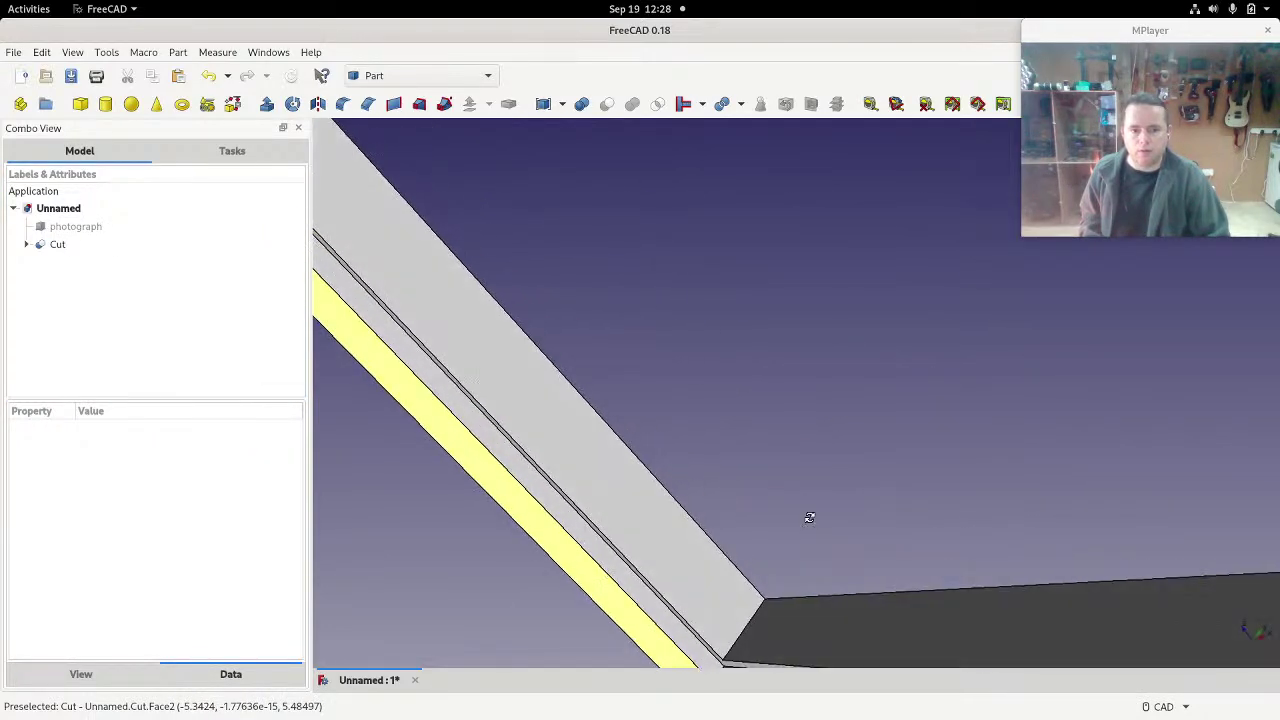
scroll(754, 409, "down", 1)
scroll(754, 410, "down", 5)
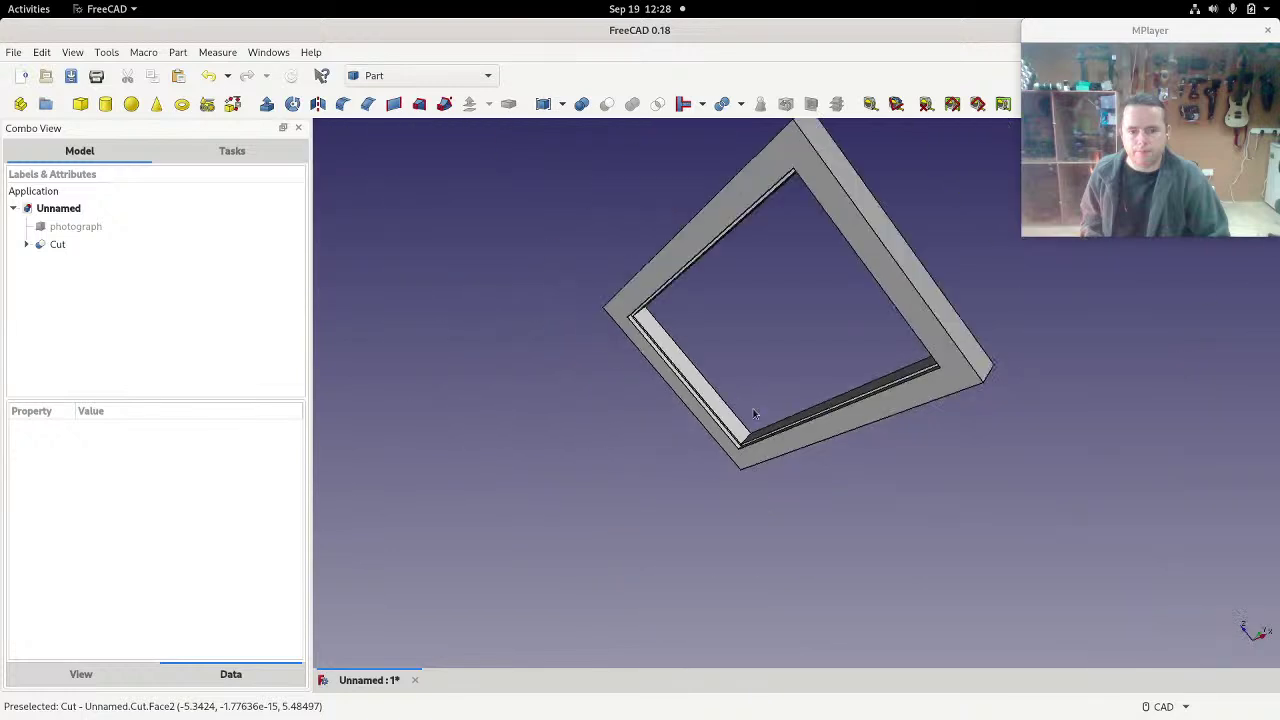
scroll(752, 414, "up", 4)
middle_click_drag(548, 432, 590, 494)
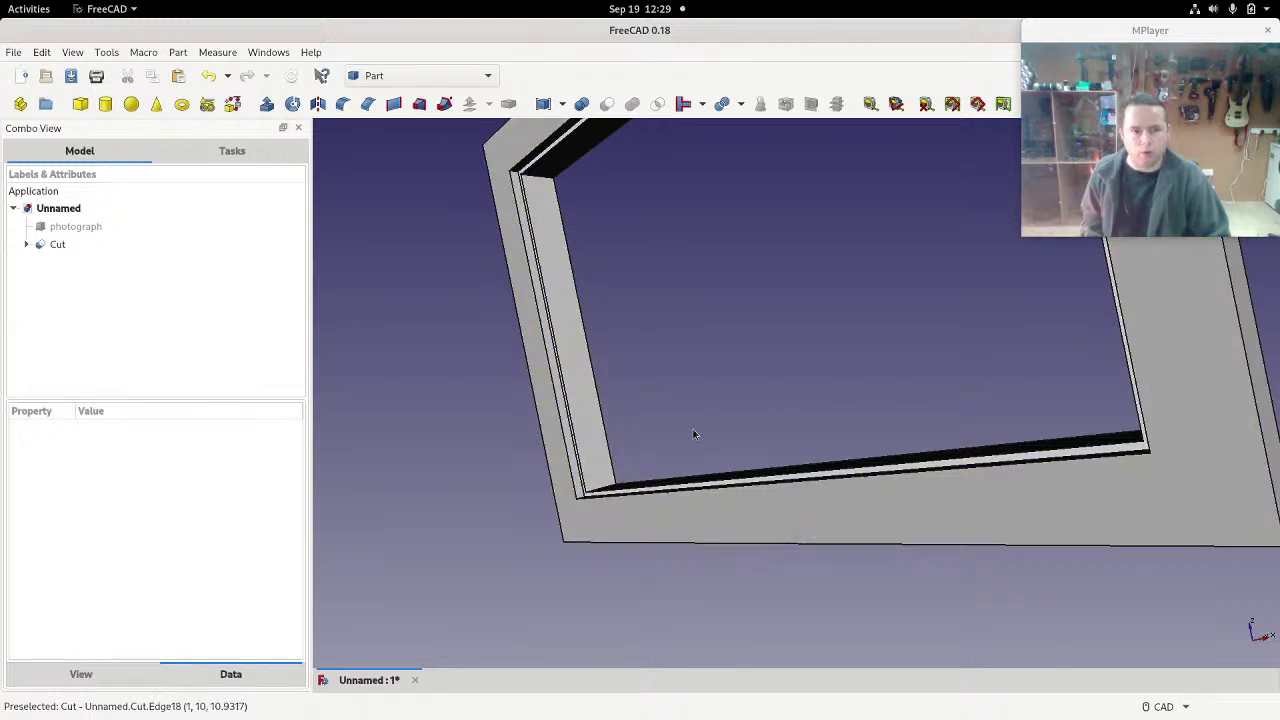
middle_click_drag(1042, 392, 808, 418)
scroll(806, 412, "down", 5)
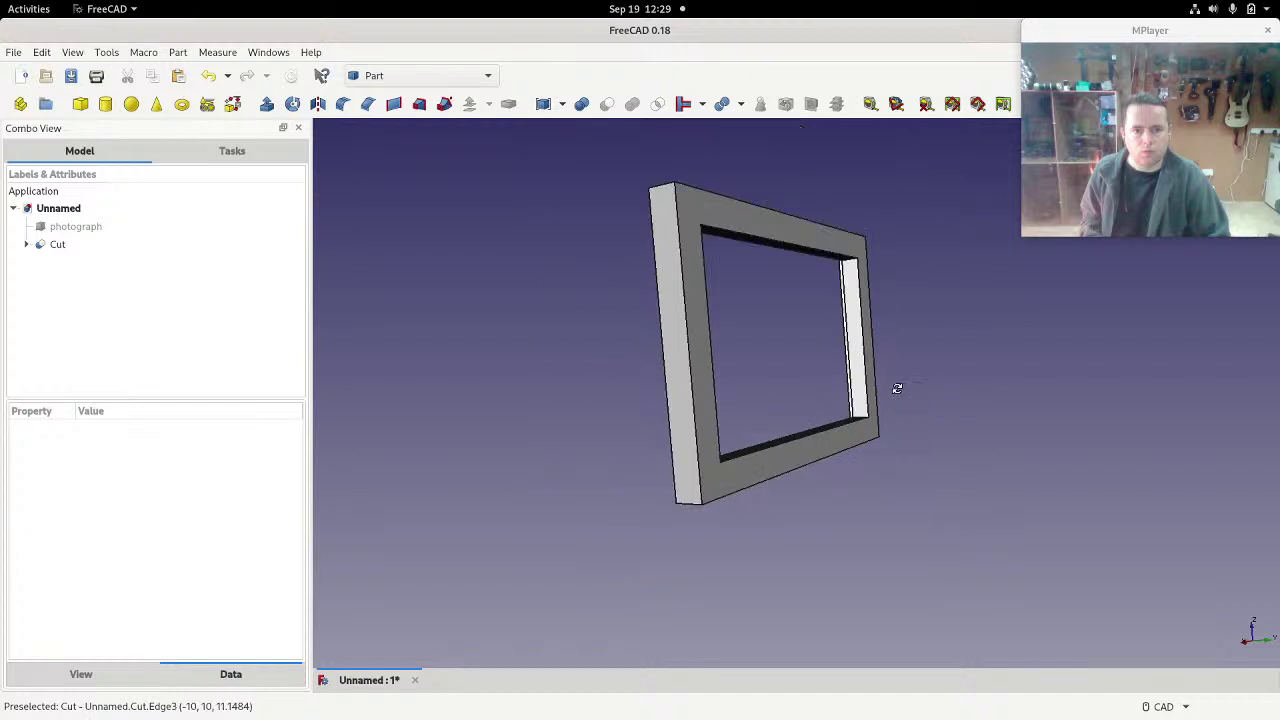
Step: Inspect the overall shape of the cut frame from the front, the back and at oblique angles
middle_click_drag(894, 391, 804, 443)
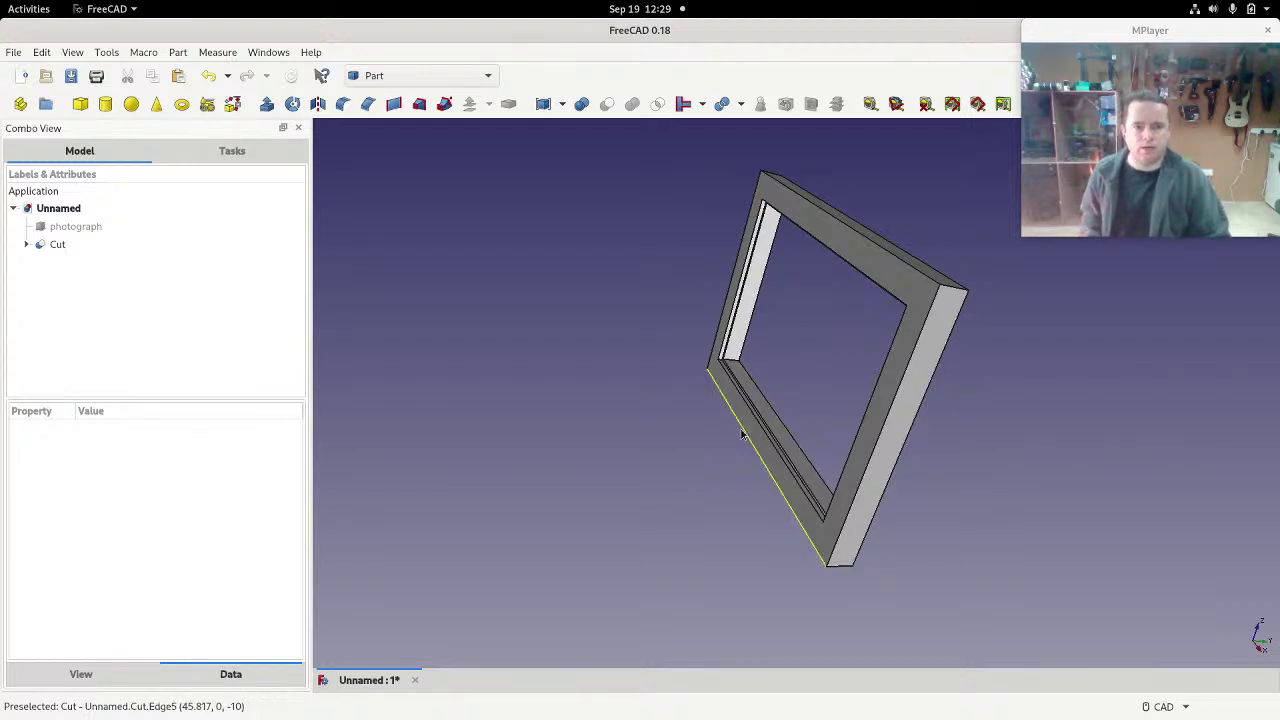
middle_click_drag(1061, 496, 822, 547)
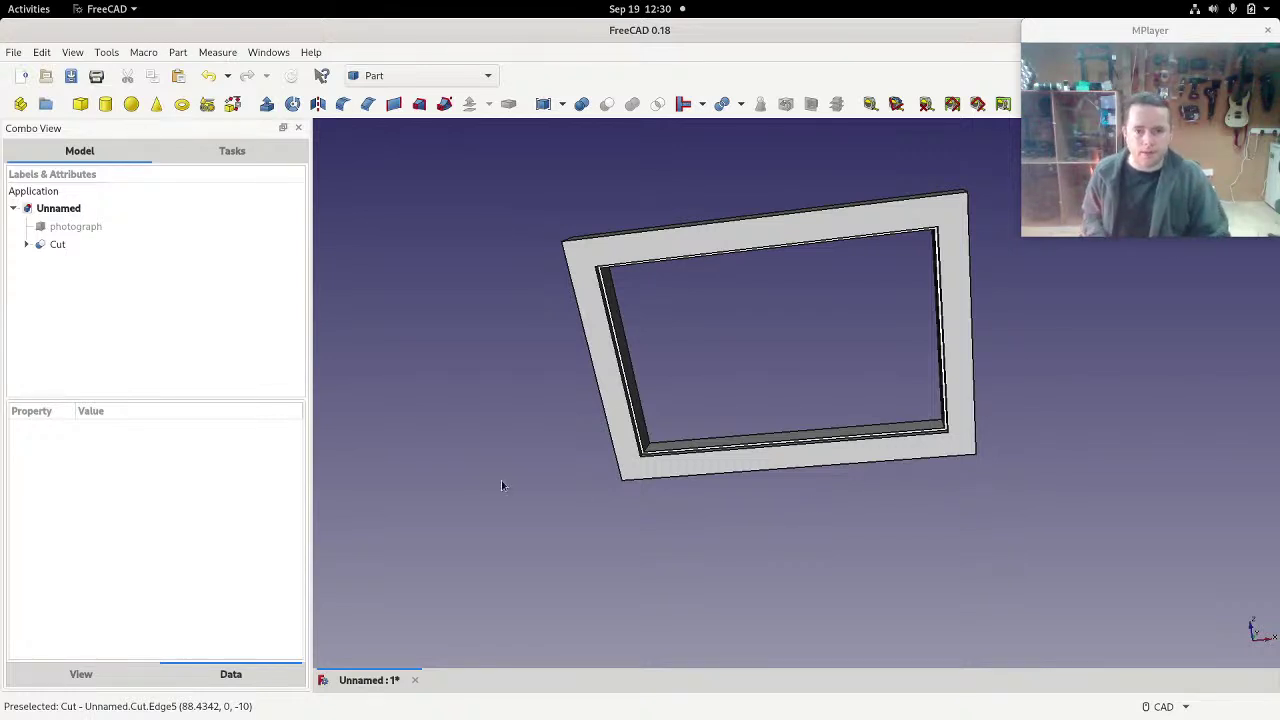
scroll(515, 478, "up", 5)
scroll(528, 466, "down", 5)
middle_click_drag(1109, 377, 1000, 431)
middle_click_drag(1037, 321, 1060, 331)
middle_click_drag(592, 557, 619, 562)
middle_click_drag(1011, 467, 991, 458)
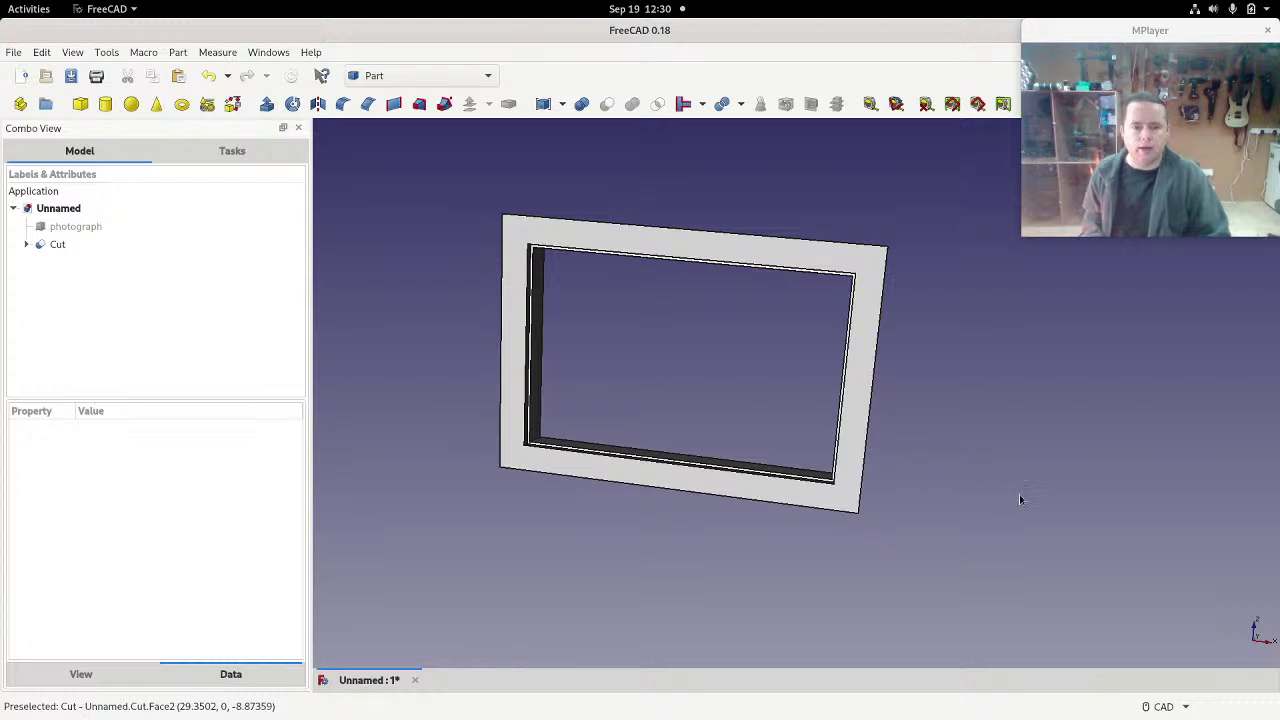
middle_click_drag(1020, 500, 829, 417)
middle_click_drag(583, 491, 1064, 343)
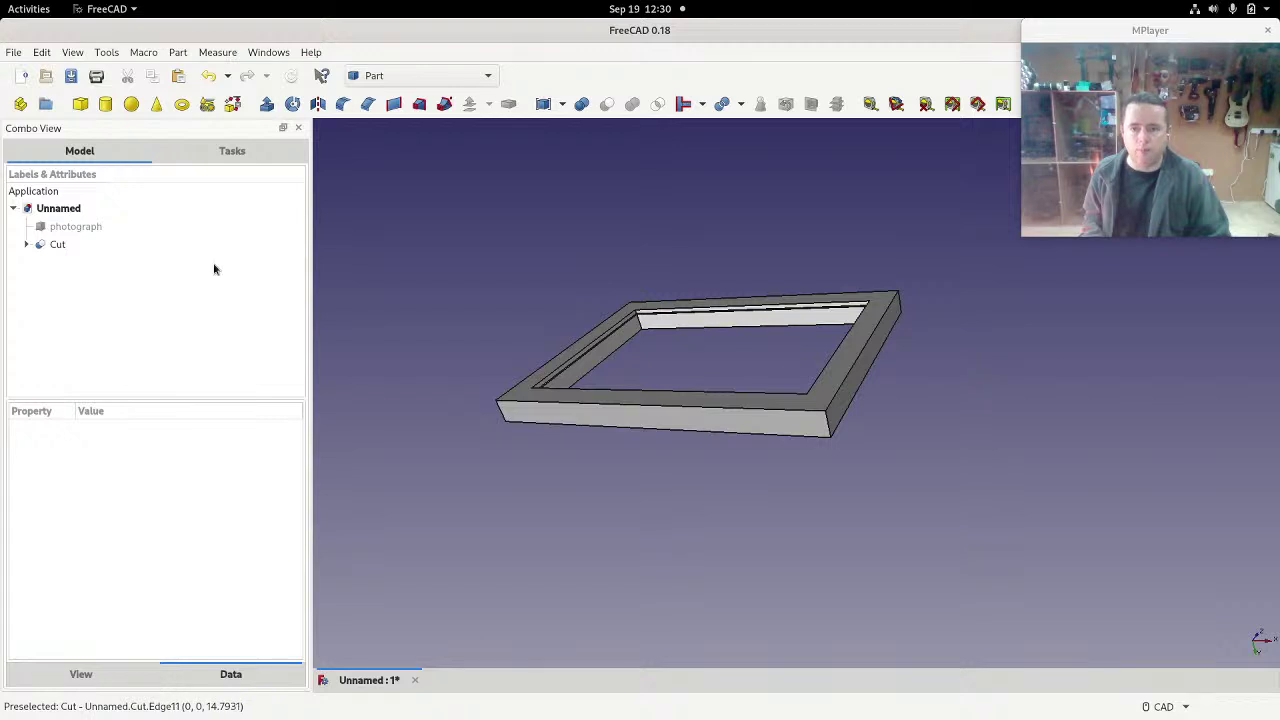
left_click(47, 250)
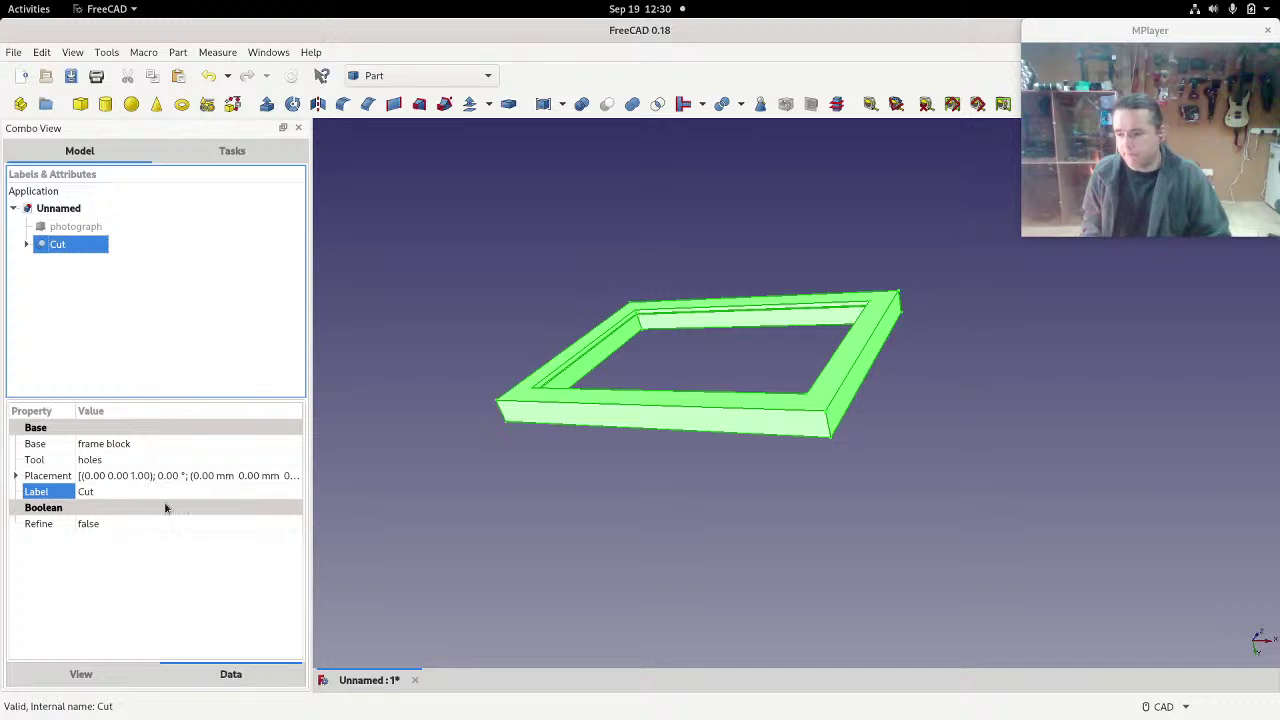
left_click(526, 541)
middle_click_drag(581, 456, 574, 549)
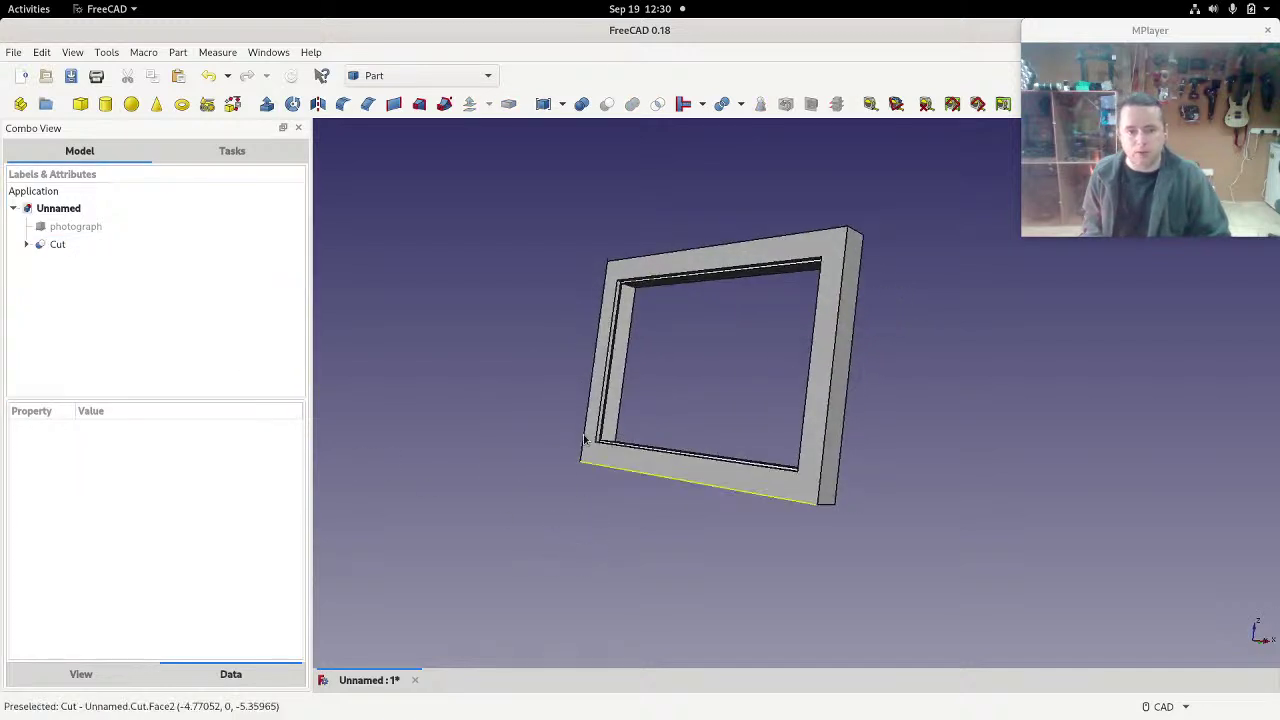
middle_click_drag(508, 355, 540, 363)
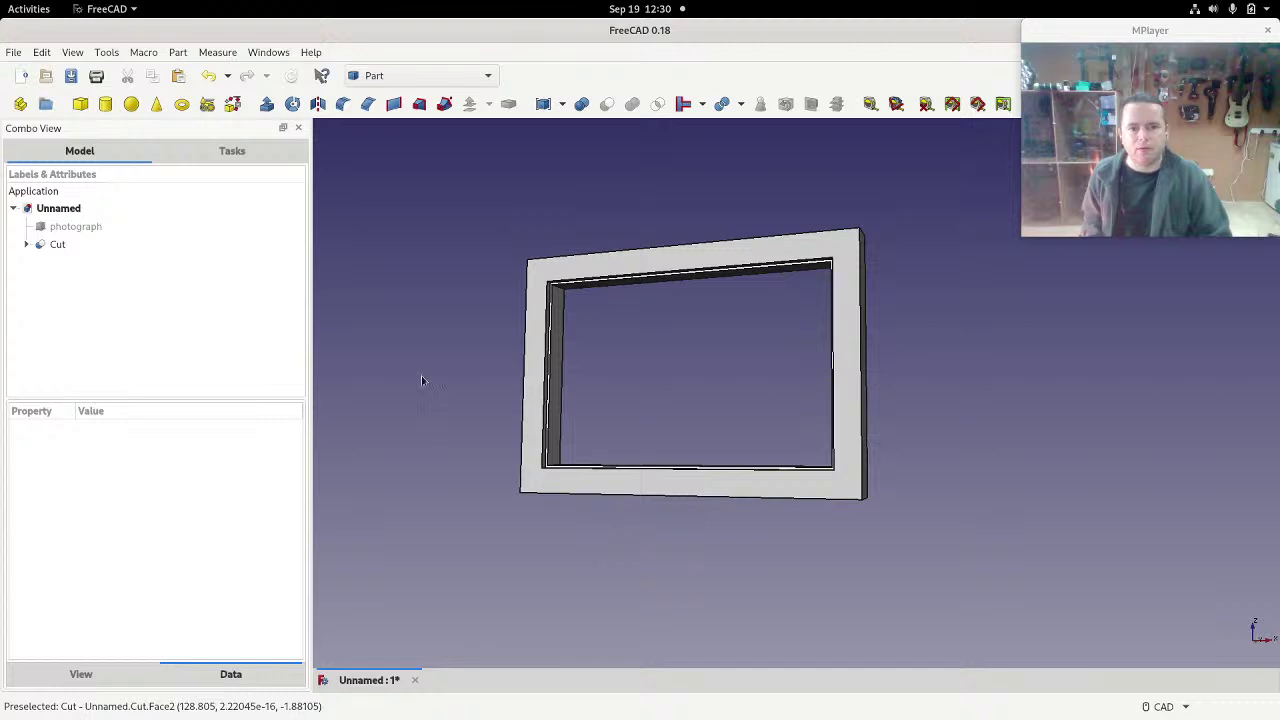
middle_click_drag(1025, 328, 1057, 340)
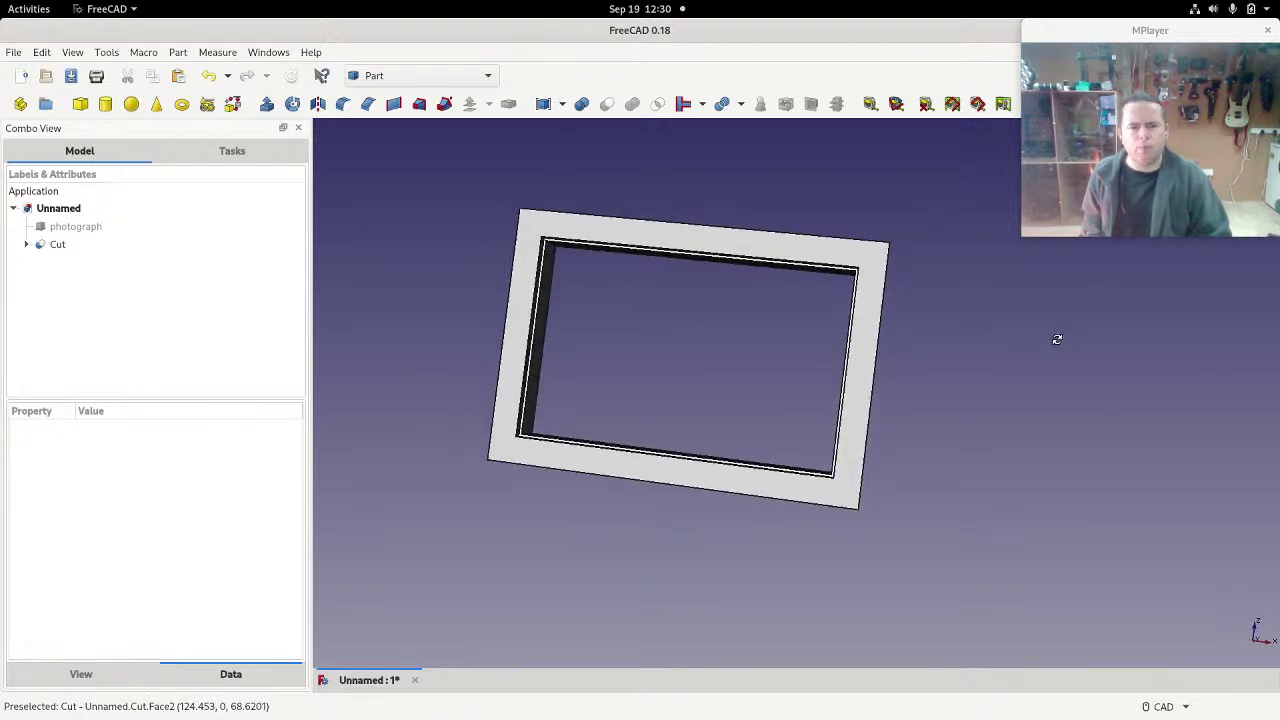
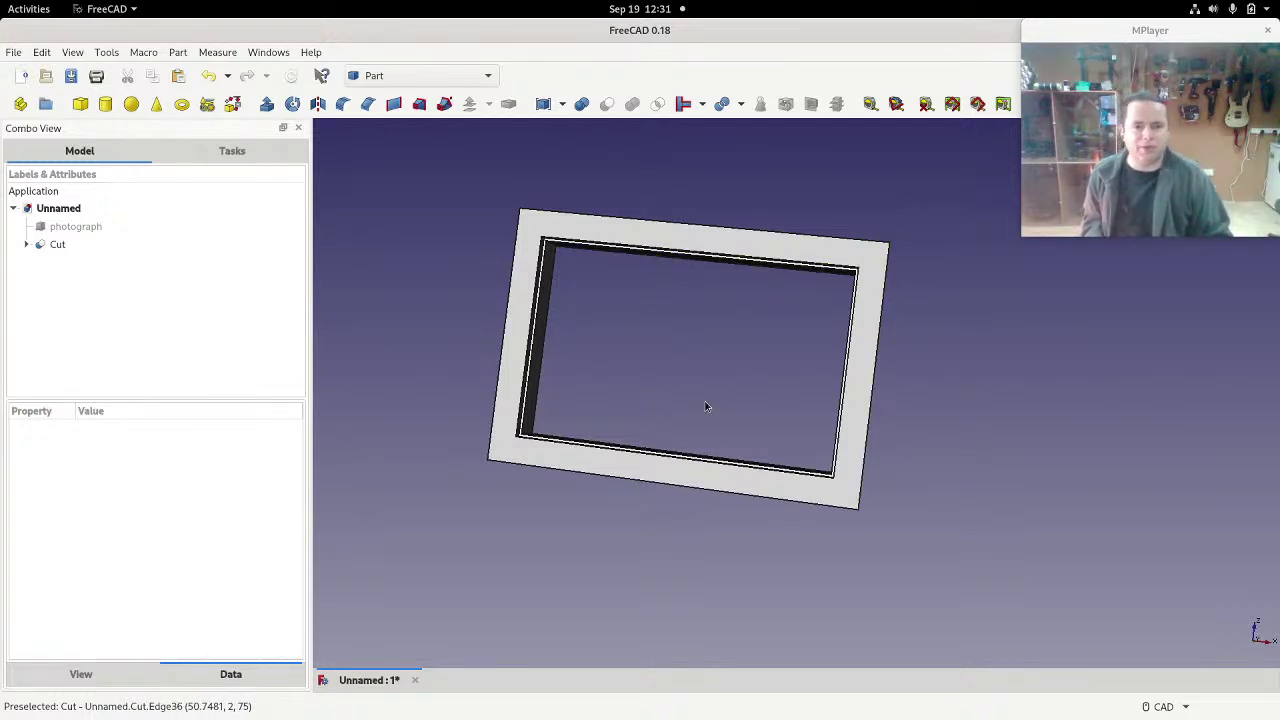
middle_click_drag(705, 406, 448, 414)
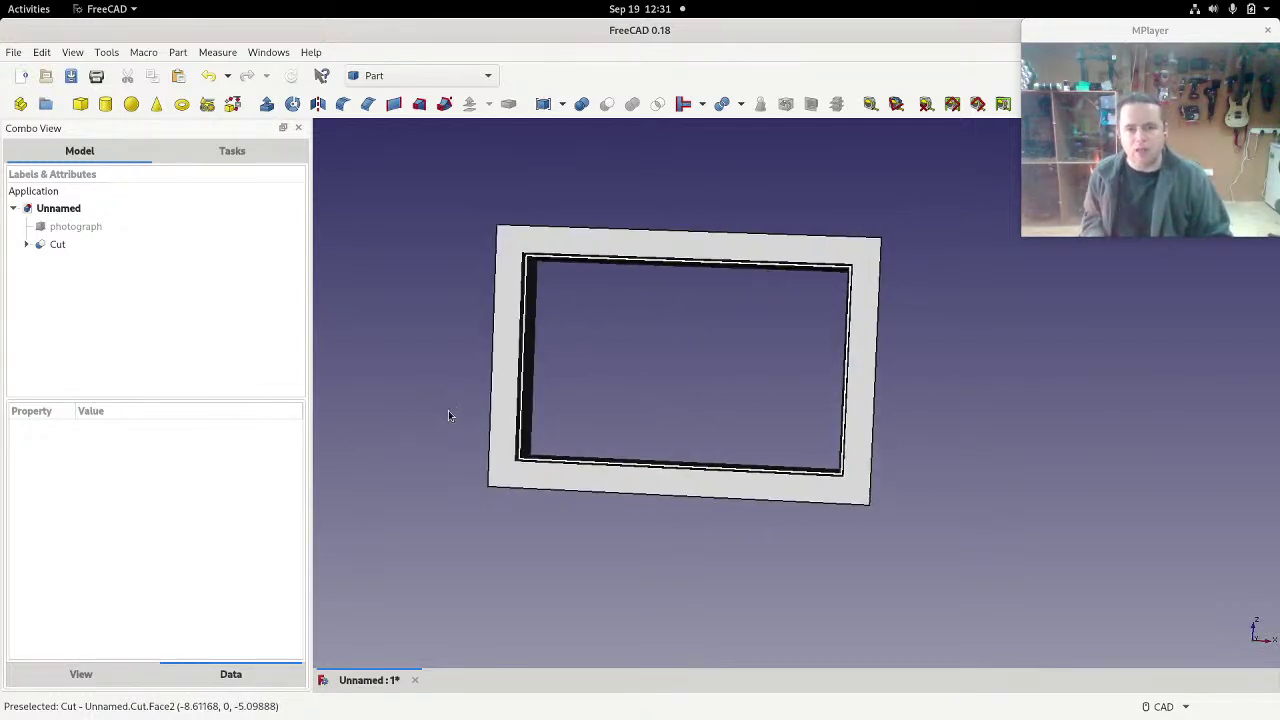
Step: Switch to the Spreadsheet workbench and create a new spreadsheet in the document
left_click(103, 298)
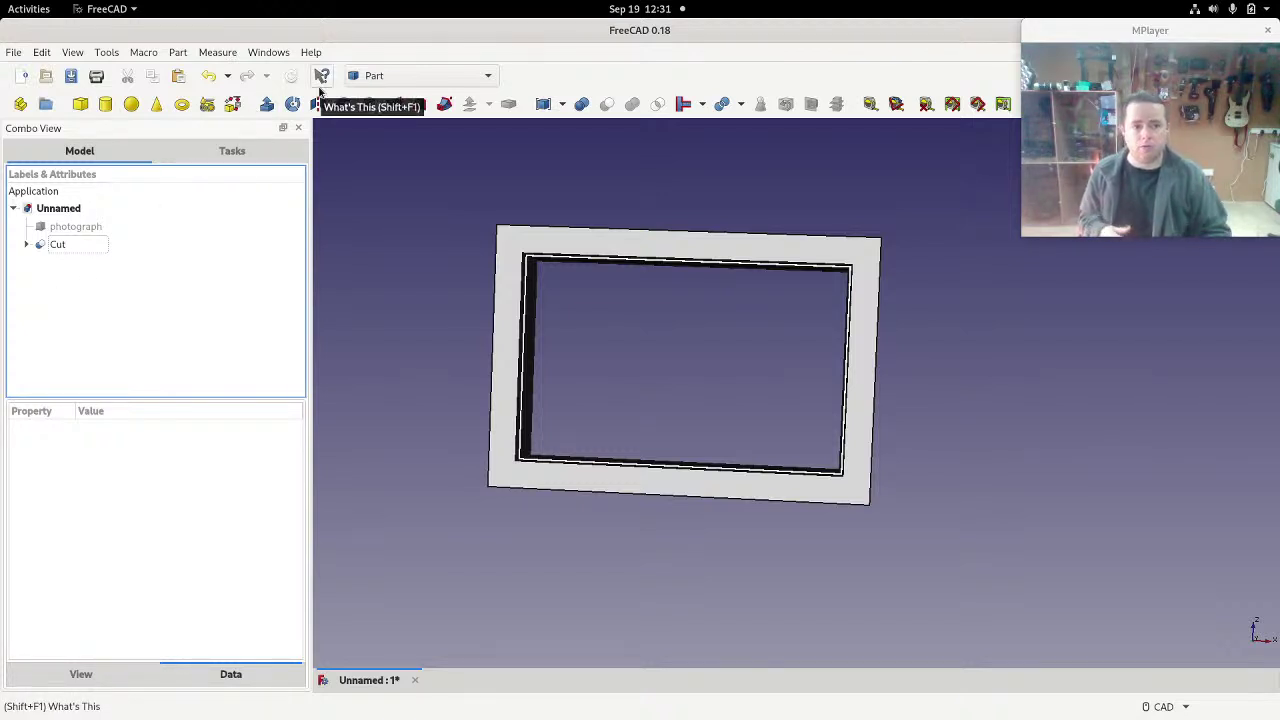
left_click(450, 76)
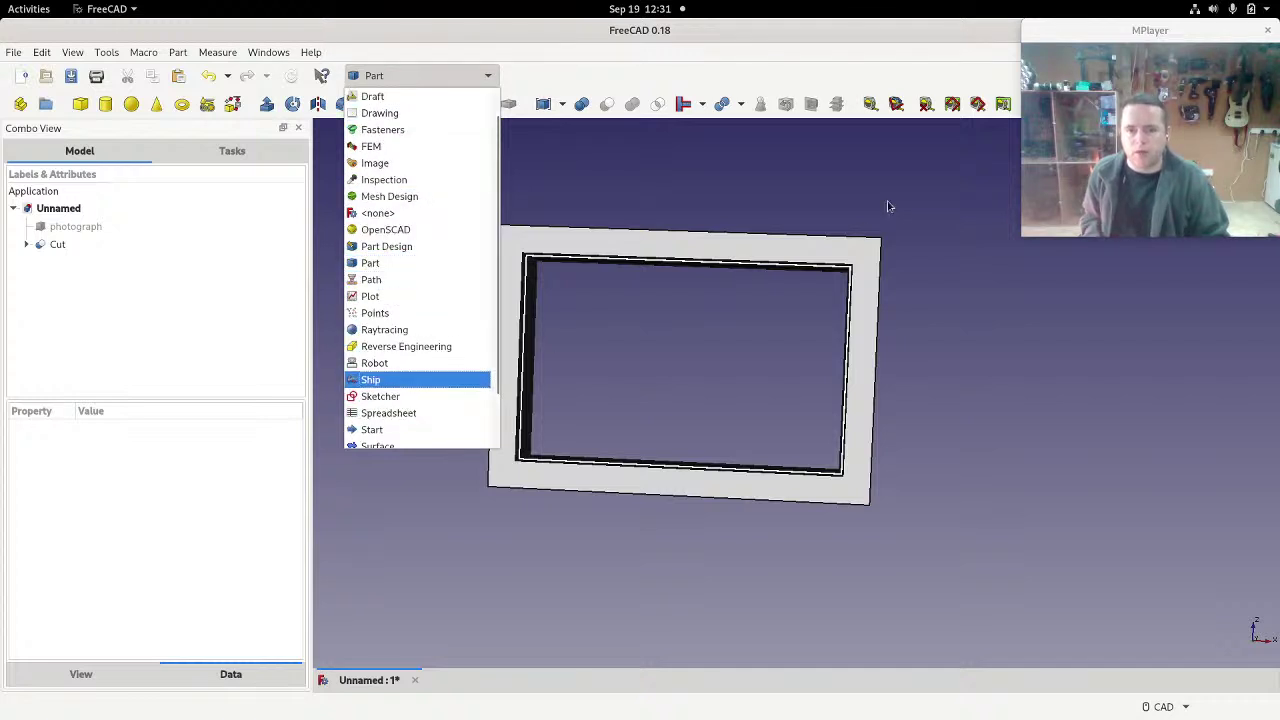
left_click(437, 388)
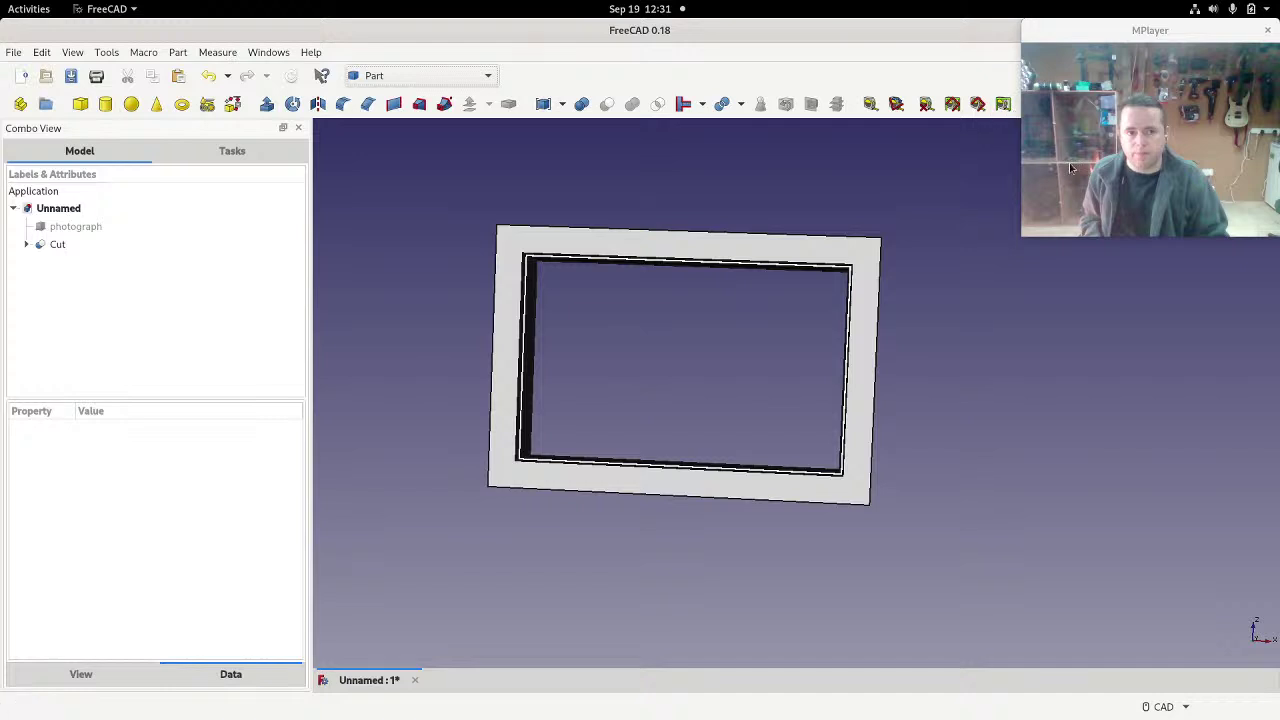
mouse_move(1210, 30)
left_mouse_down()
mouse_move(1210, 235)
mouse_move(1180, 203)
mouse_move(1175, 84)
mouse_move(1202, 46)
left_mouse_up()
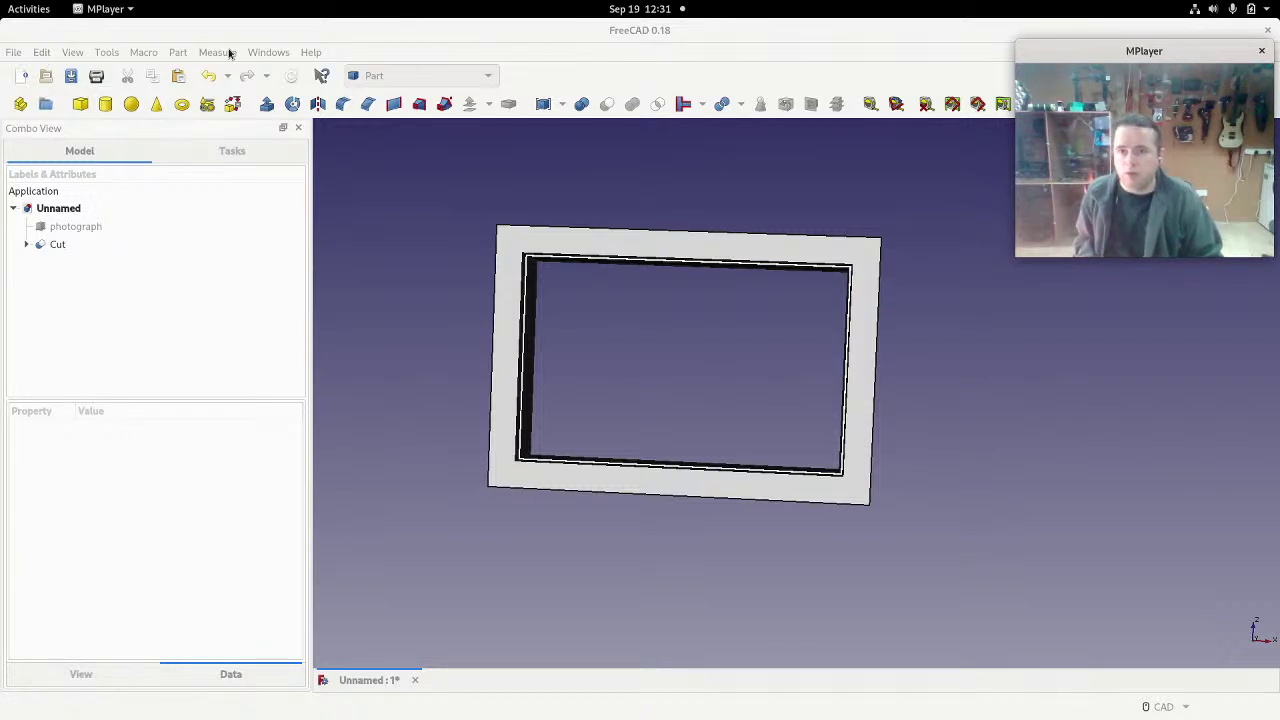
left_click(382, 76)
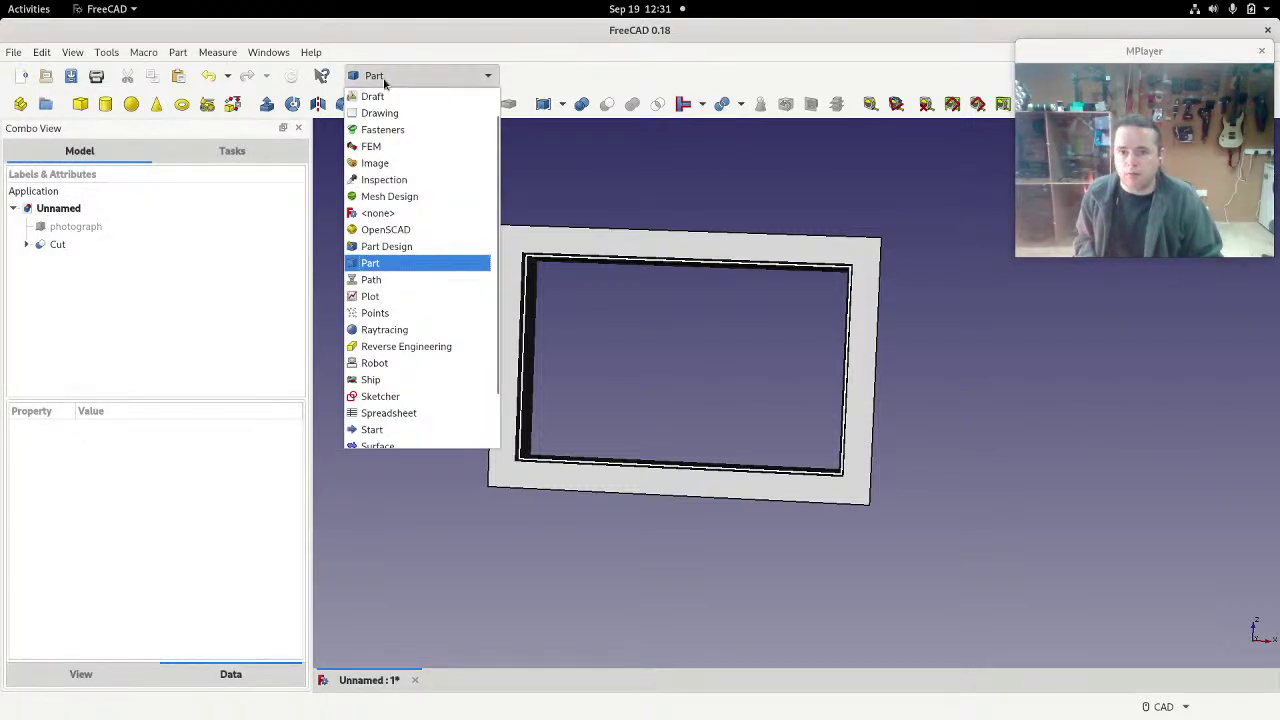
left_click(392, 413)
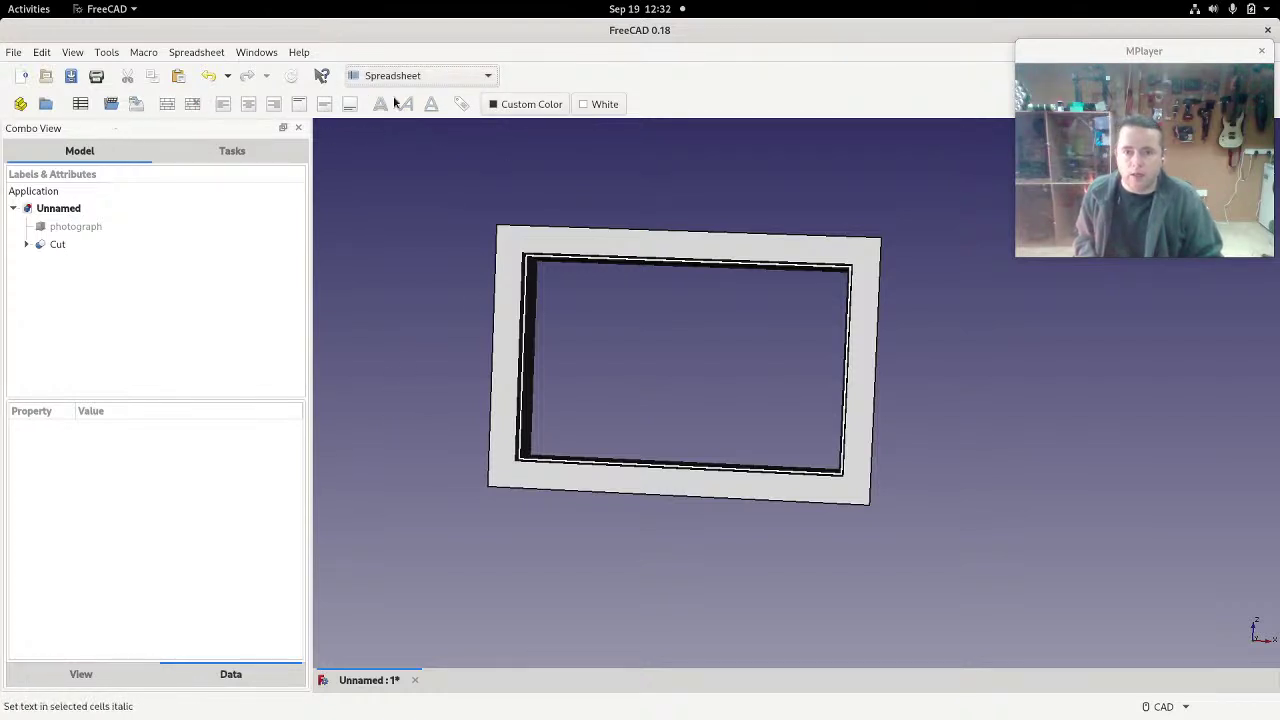
left_click(81, 110)
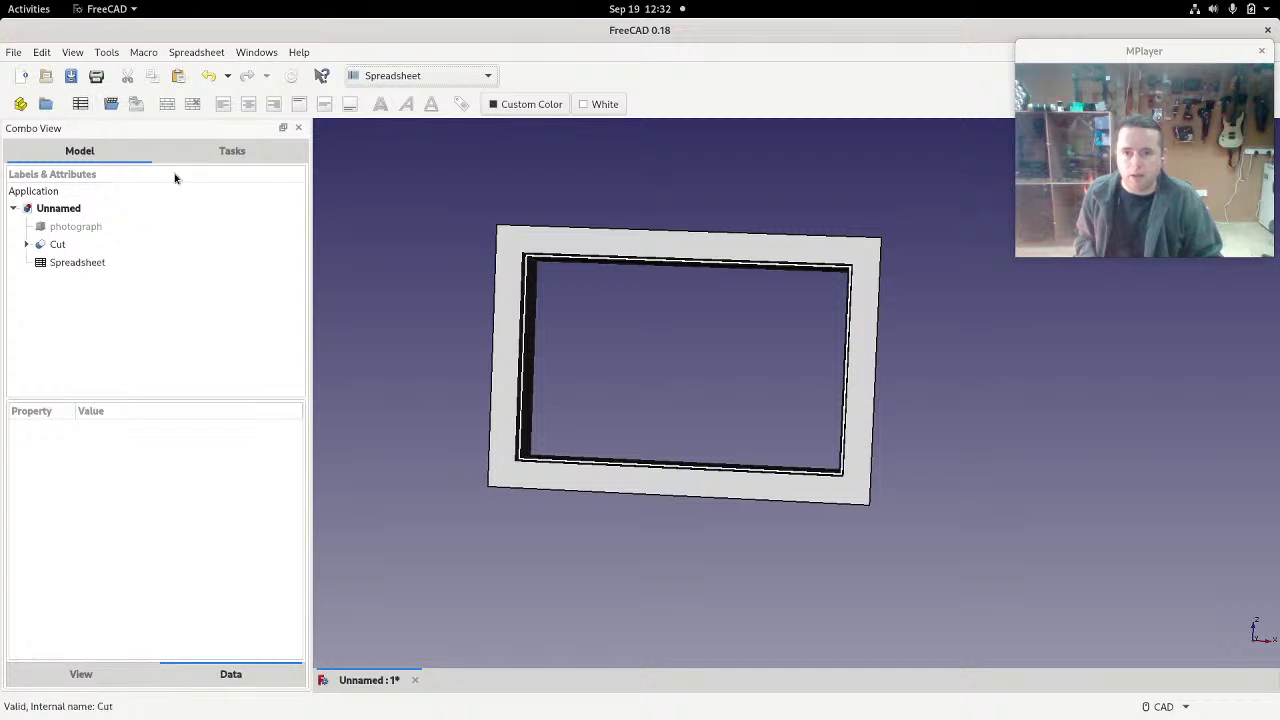
Step: Return to the Part workbench and open the new spreadsheet for editing
left_click(420, 76)
left_click(390, 264)
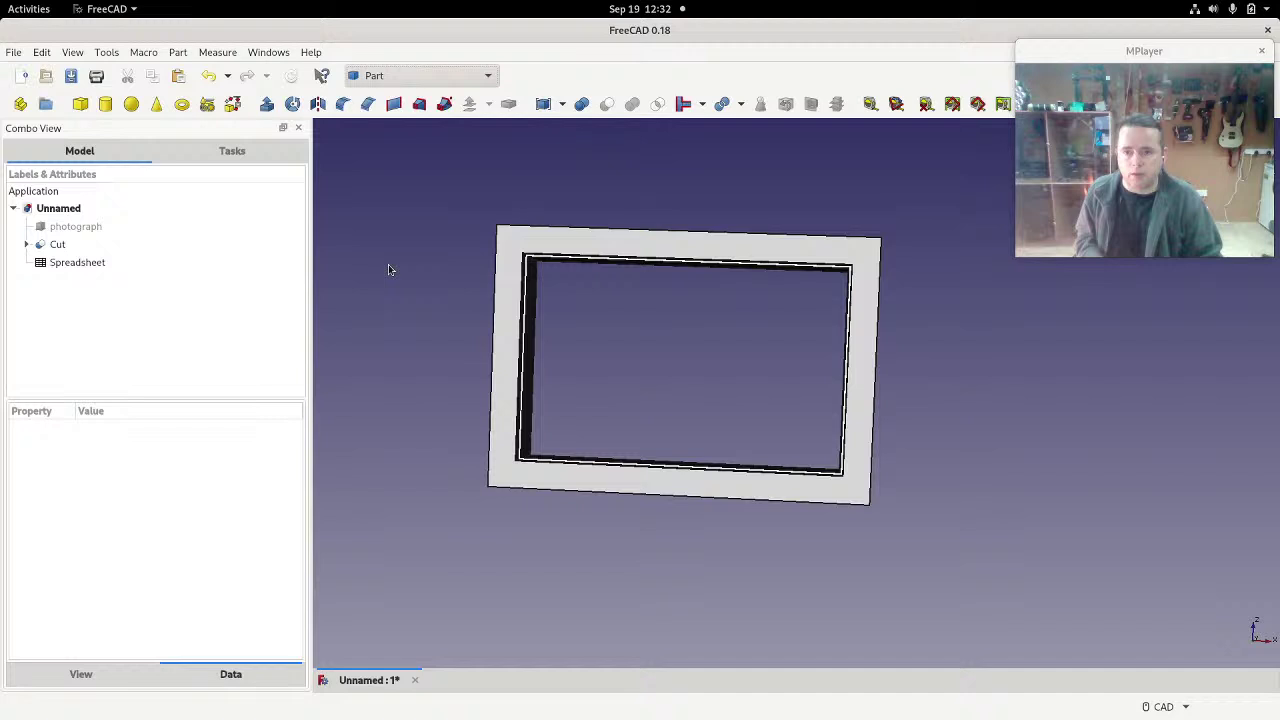
double_click(86, 264)
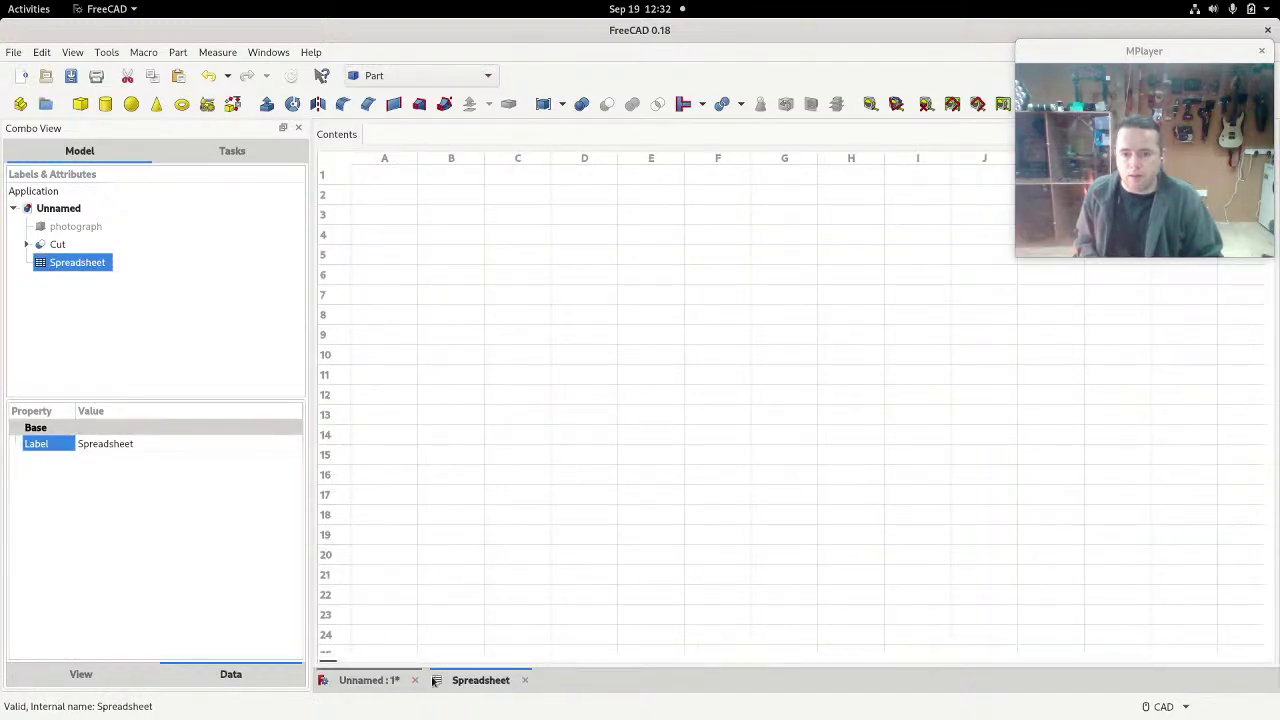
Step: Alternate between the 3D model view and the empty spreadsheet to compare the two open windows
left_click(368, 681)
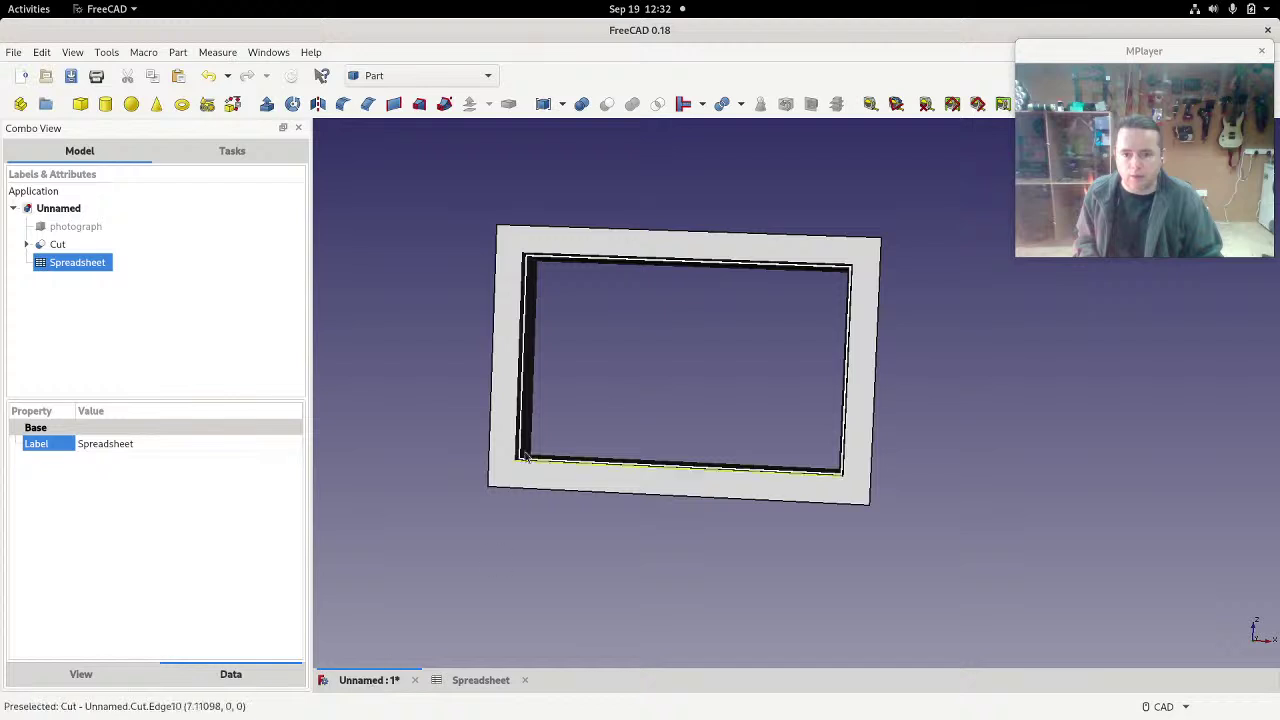
left_click(487, 682)
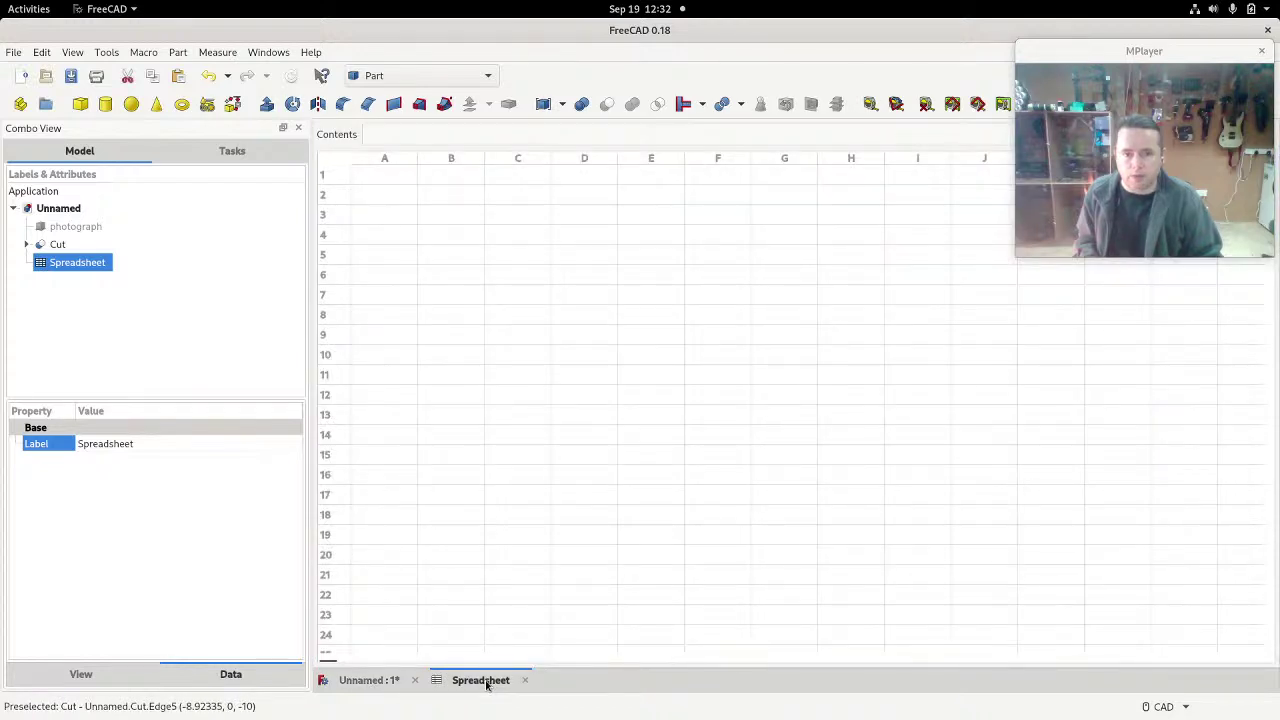
left_click(362, 682)
left_click(456, 684)
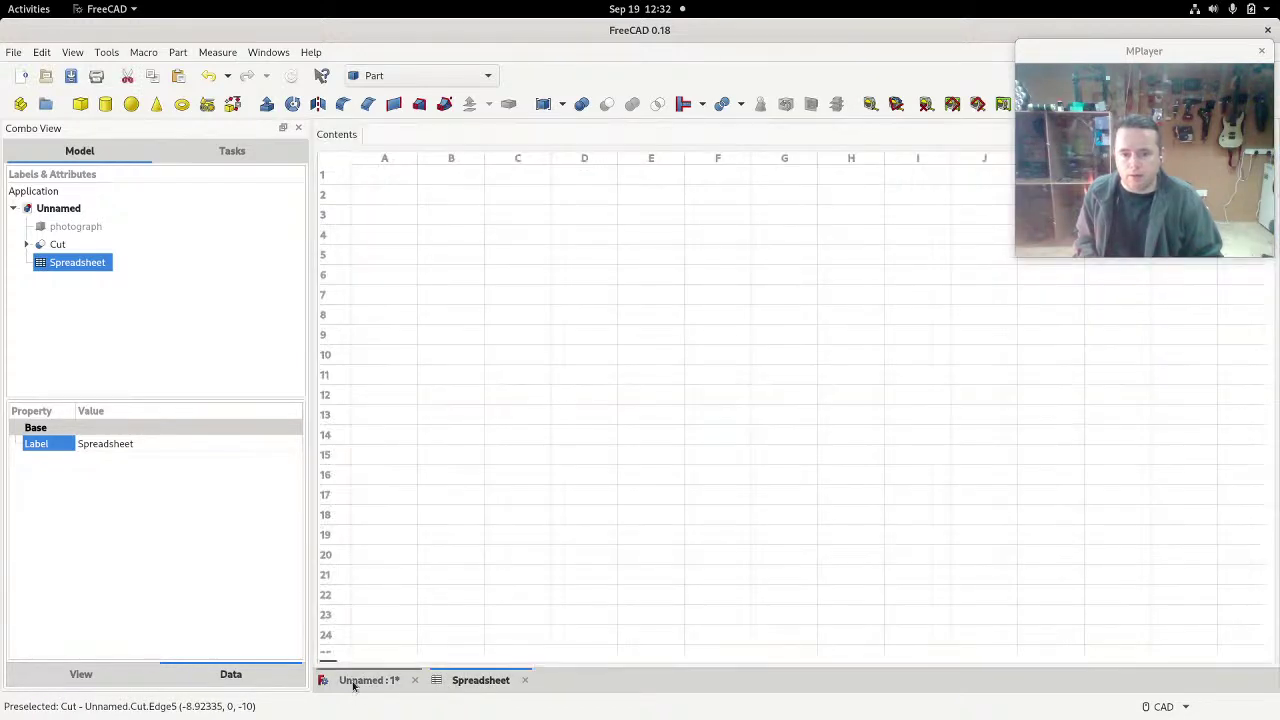
left_click(366, 682)
left_click(470, 685)
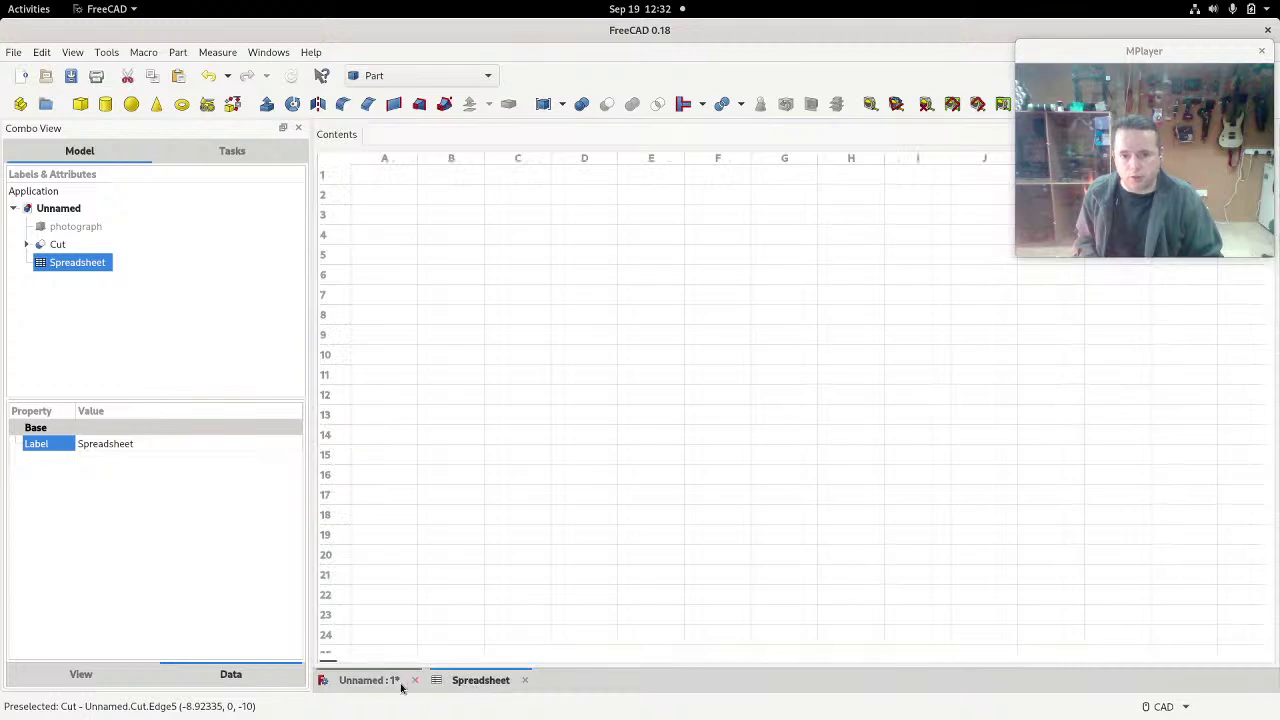
left_click(386, 688)
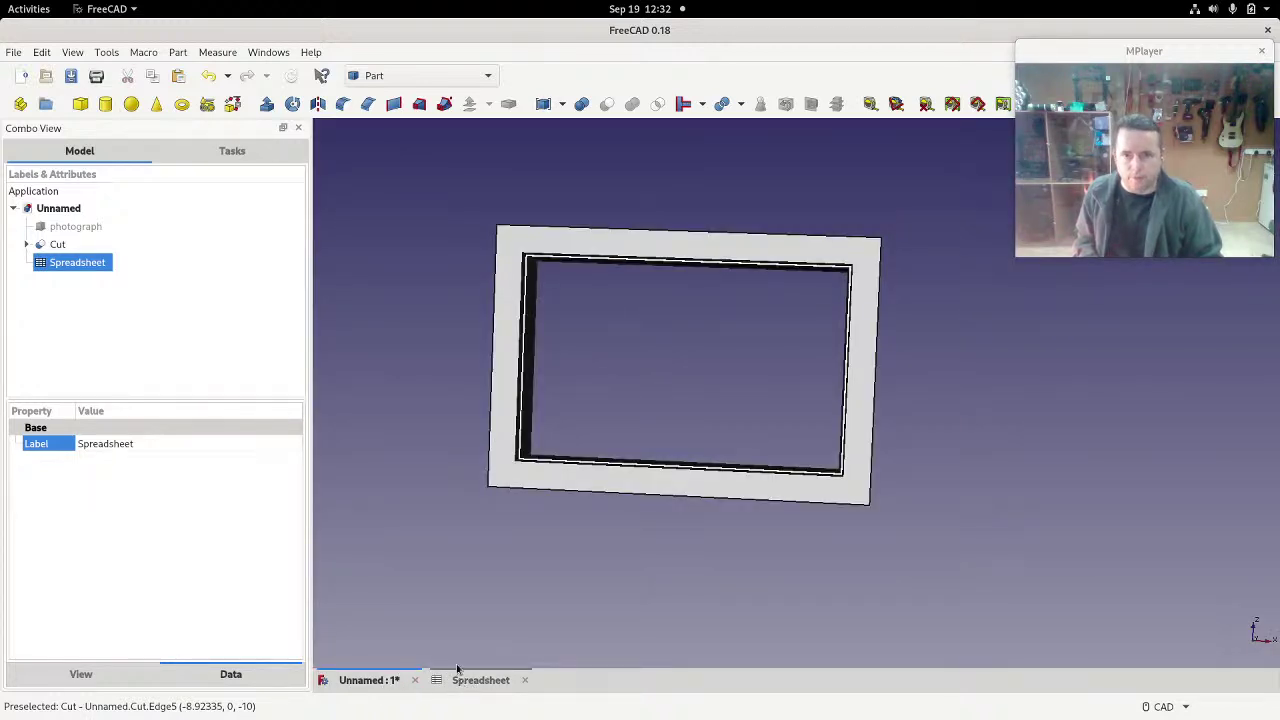
Step: Tile the 3D model view and the spreadsheet side by side
left_click(405, 448)
left_click(263, 53)
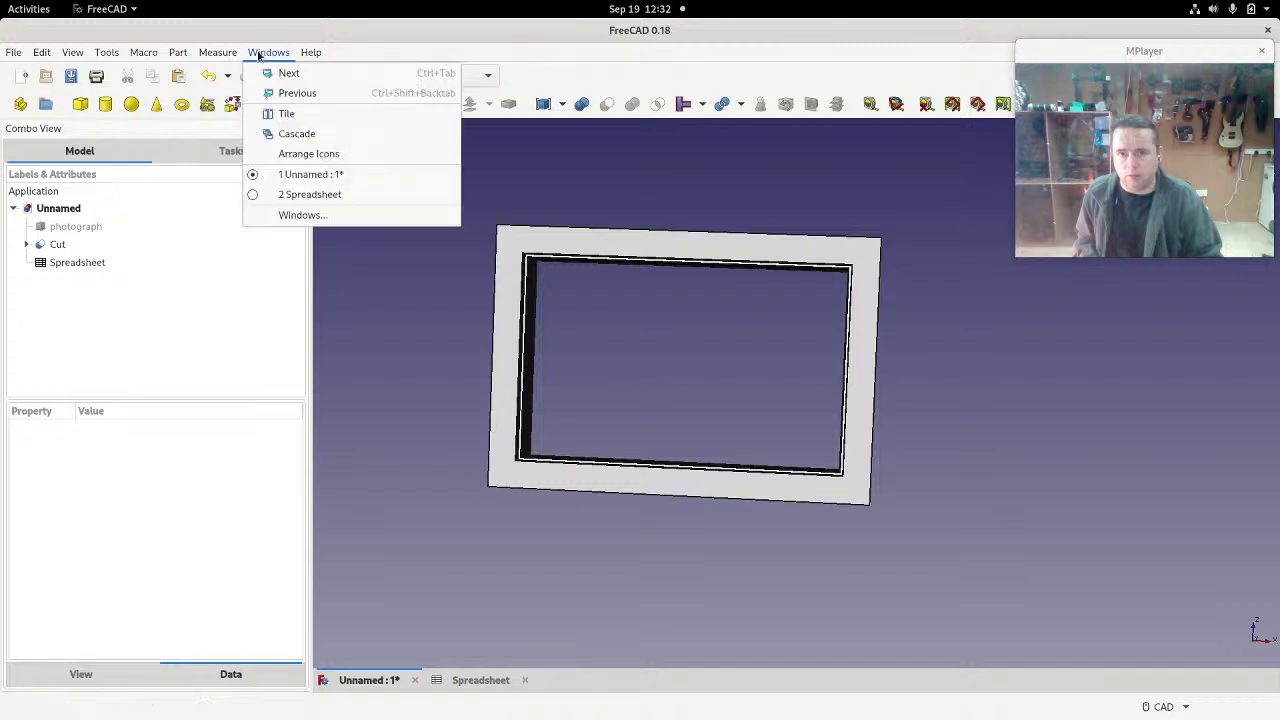
left_click(292, 119)
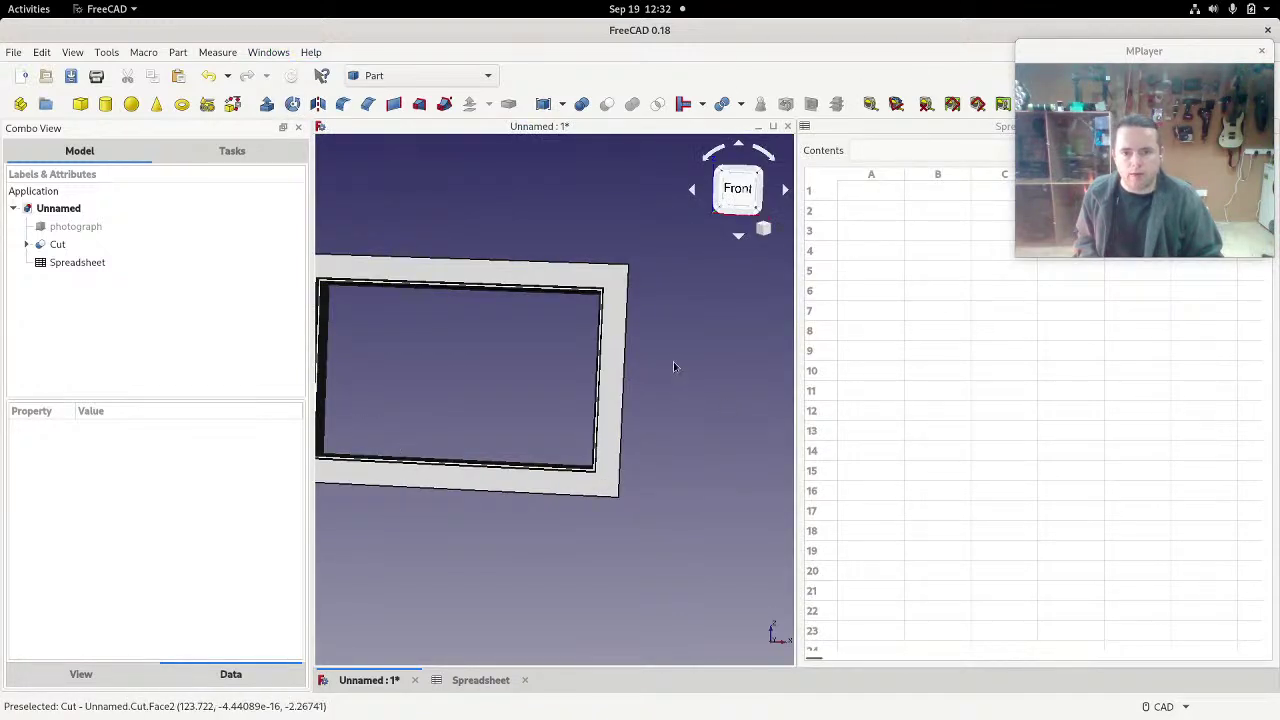
left_click_drag(1144, 51, 916, 505)
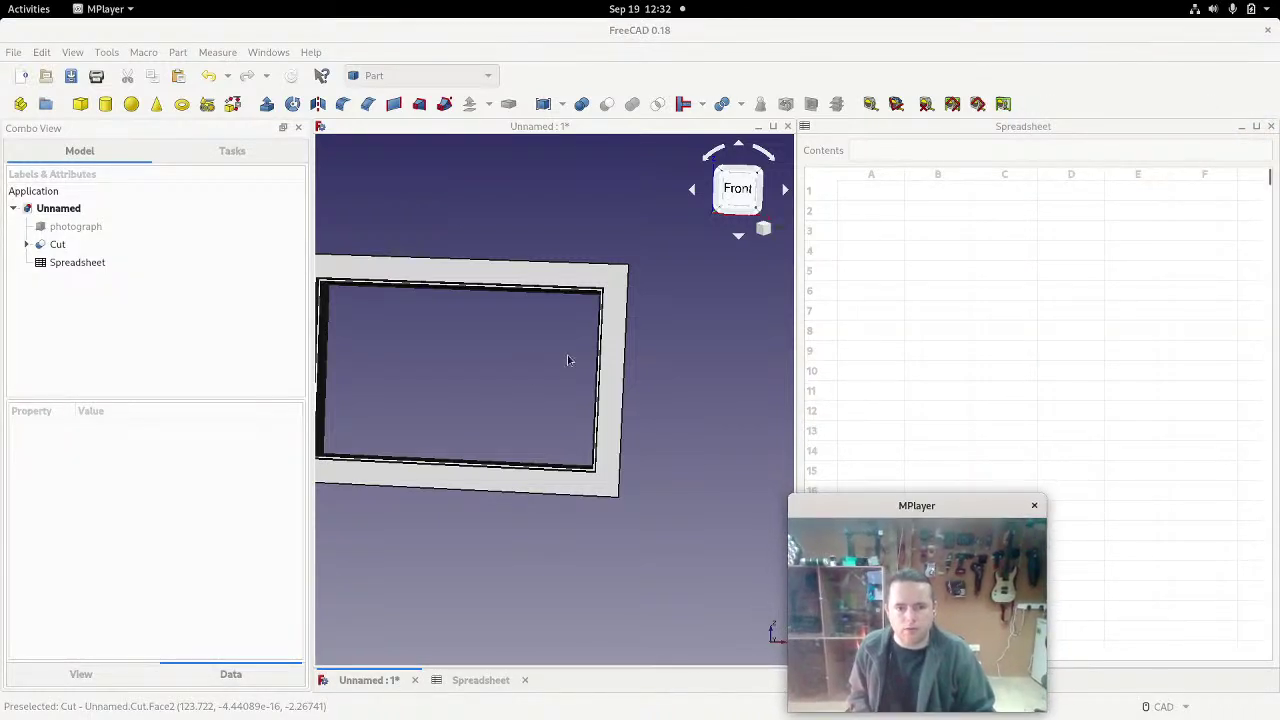
left_click(473, 405)
middle_click_drag(473, 405, 554, 380)
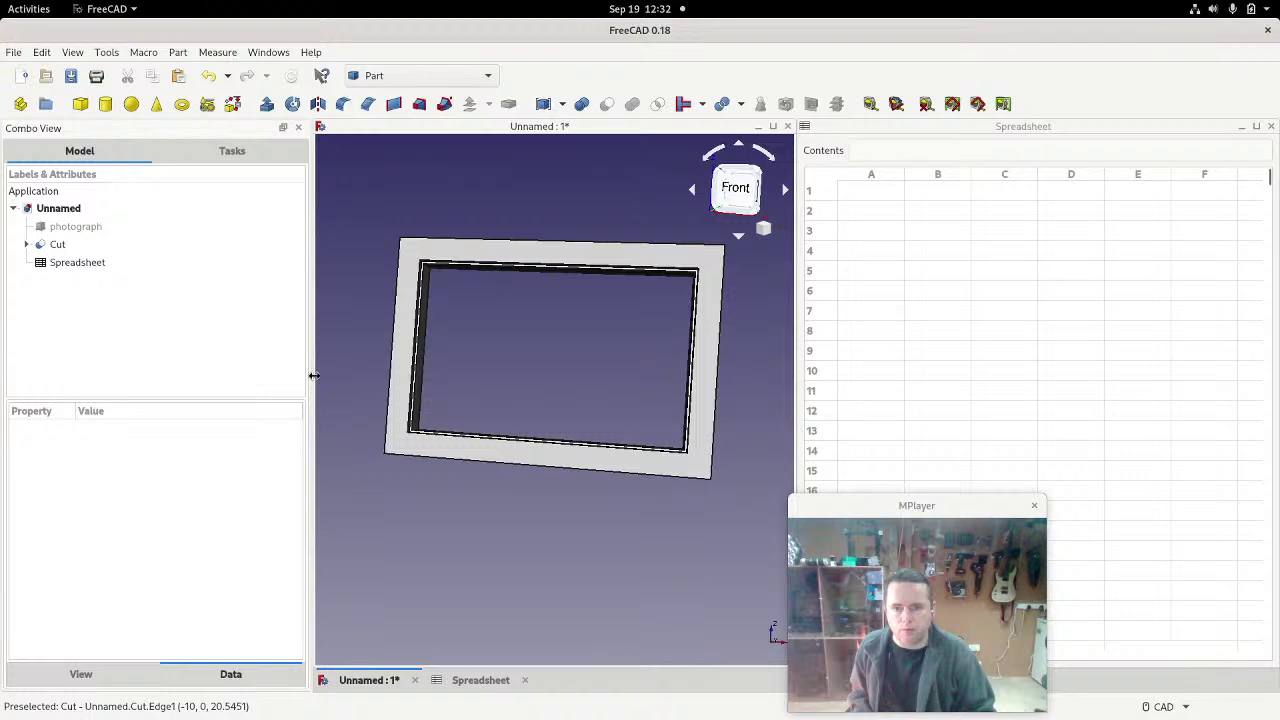
Step: Narrow the Combo View and retile the model and spreadsheet windows to fill the freed width
left_click_drag(311, 374, 197, 358)
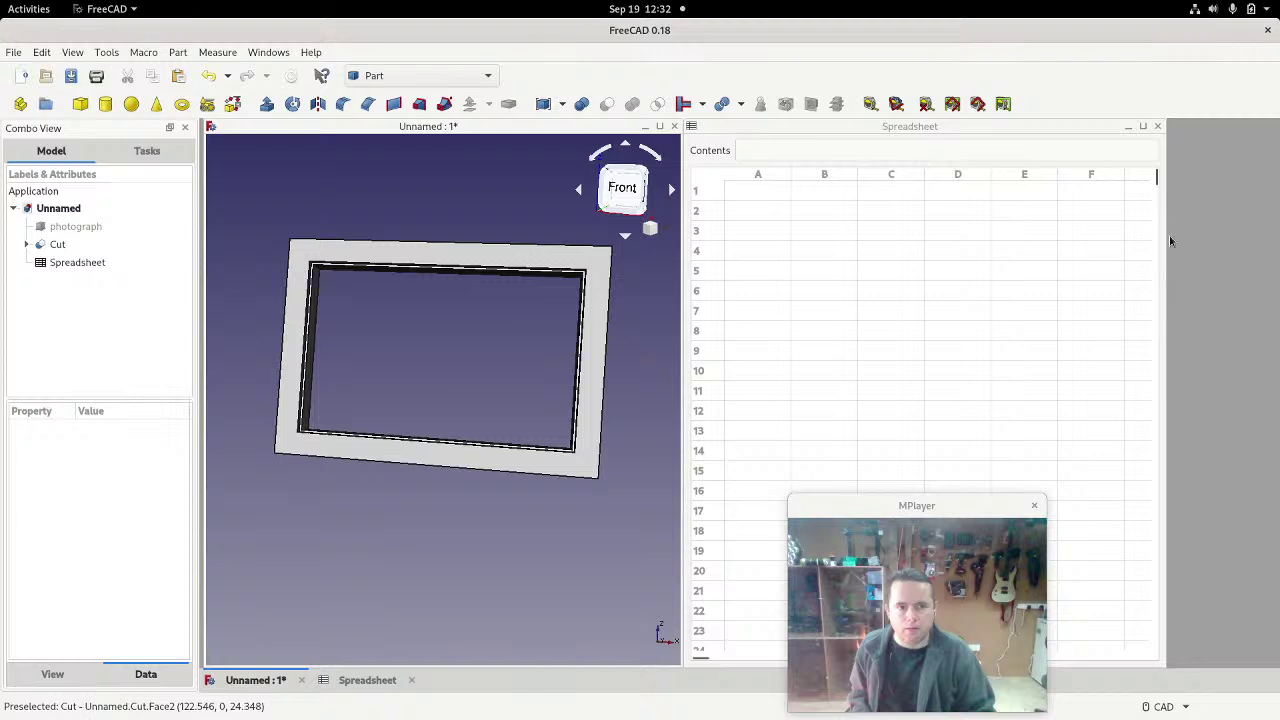
left_click(264, 52)
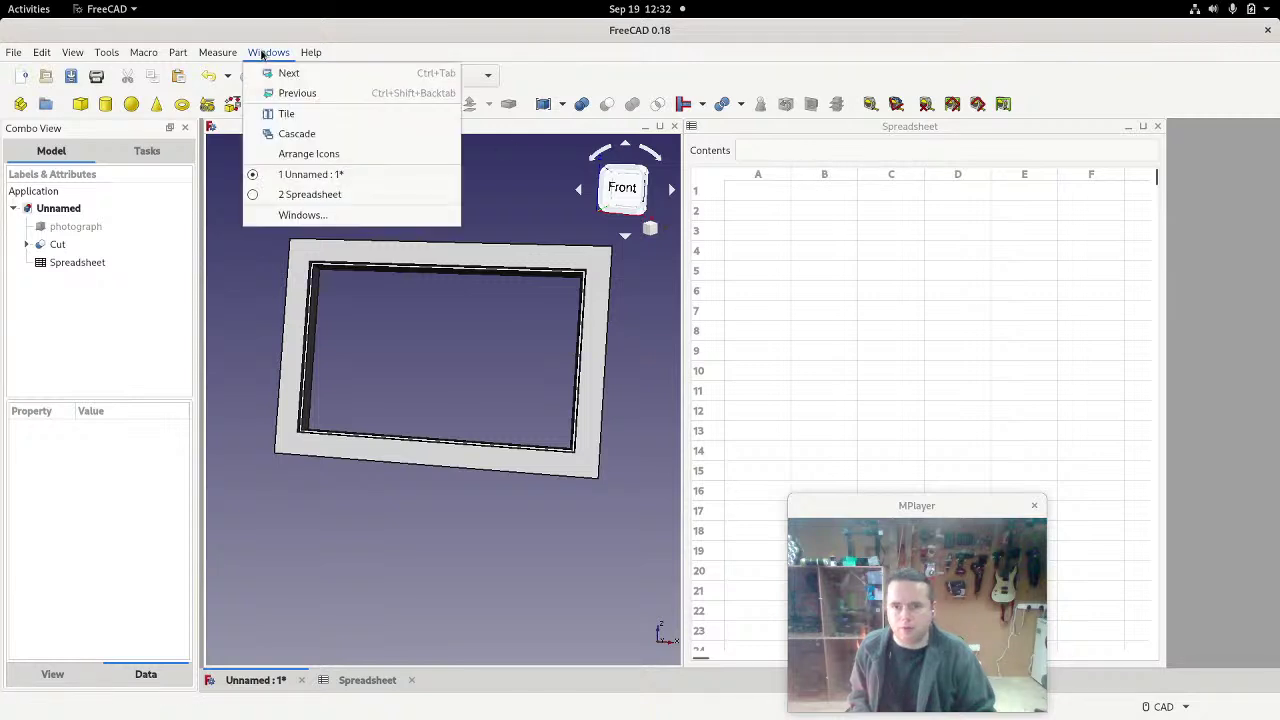
left_click(286, 113)
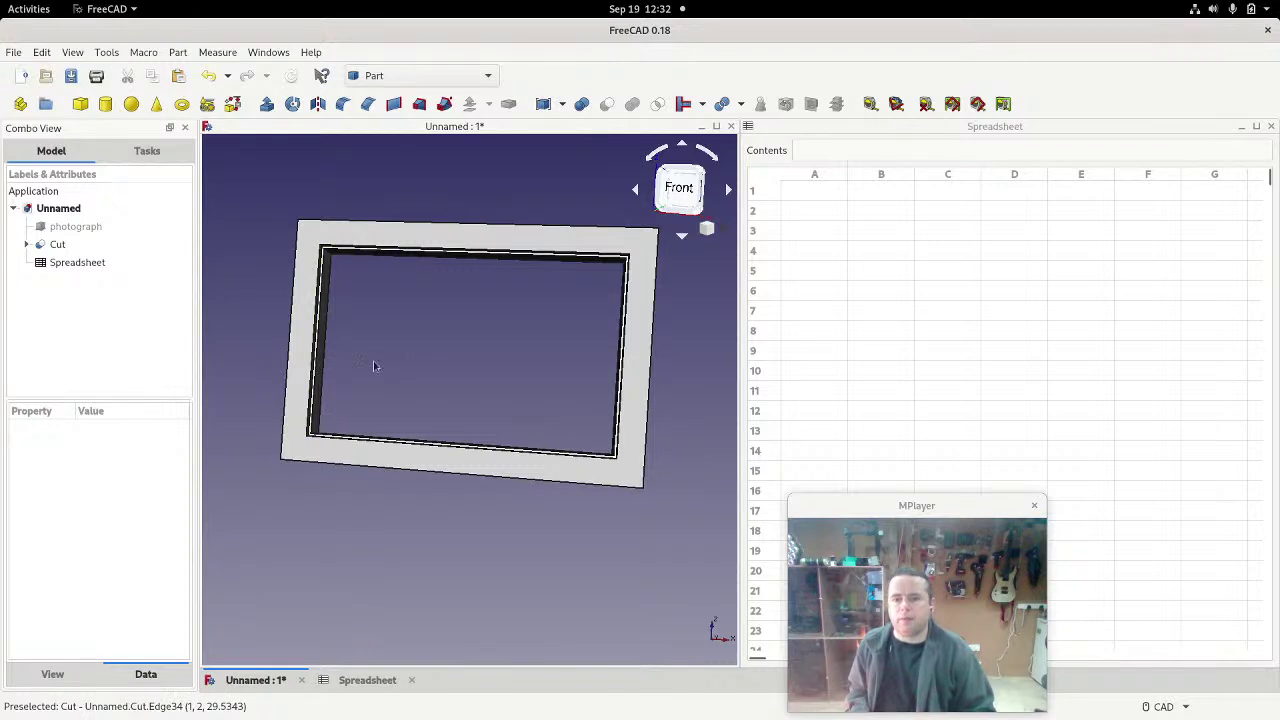
Step: Label cell A1 of the spreadsheet photo_length
left_click(72, 262)
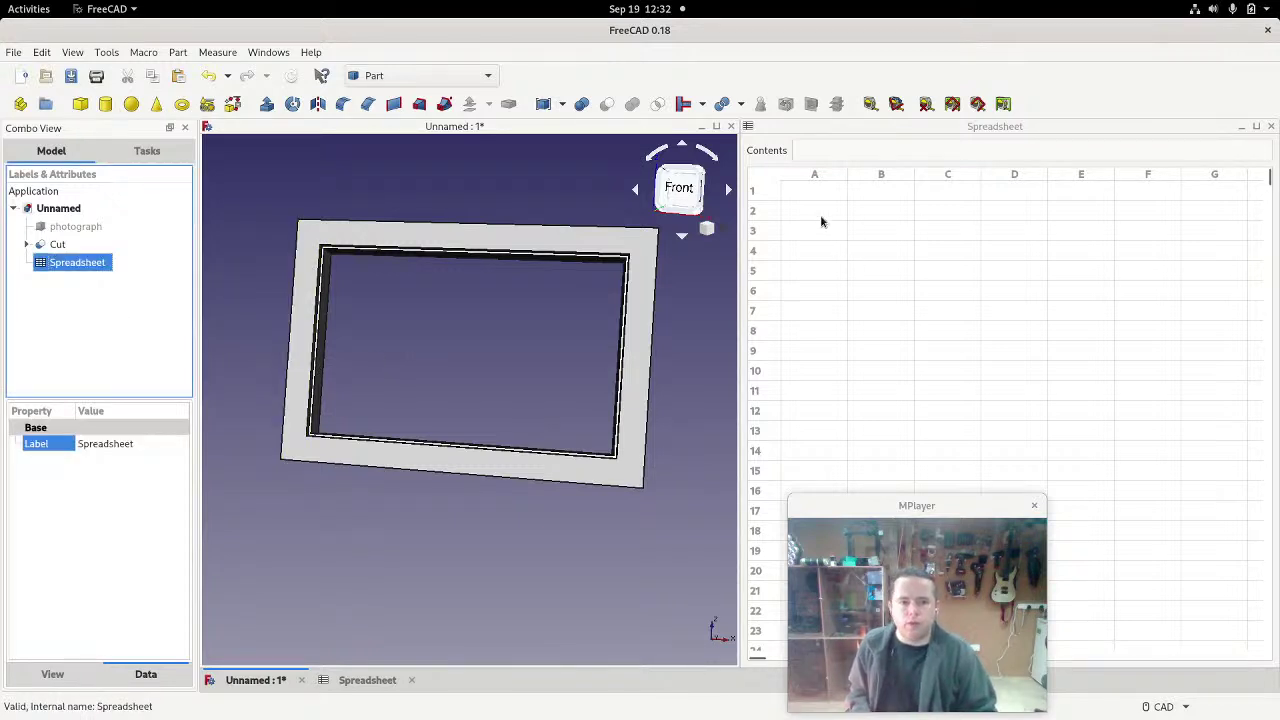
left_click(808, 190)
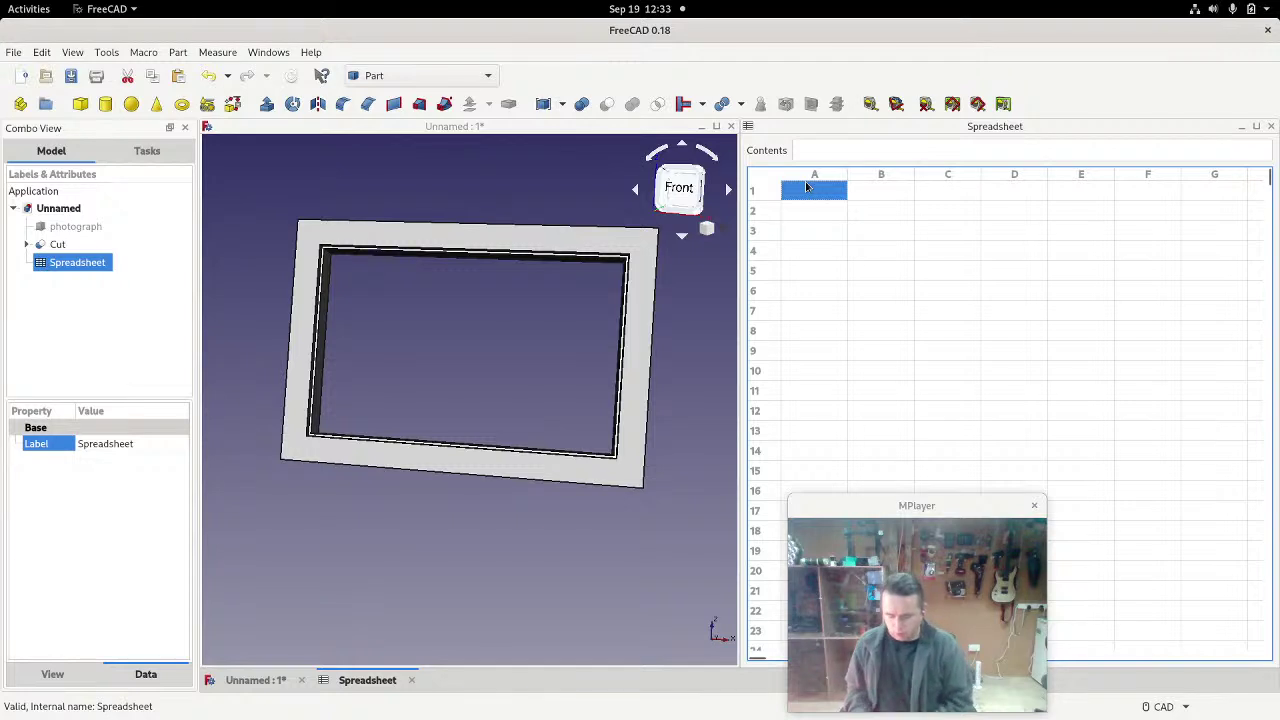
type("phto l")
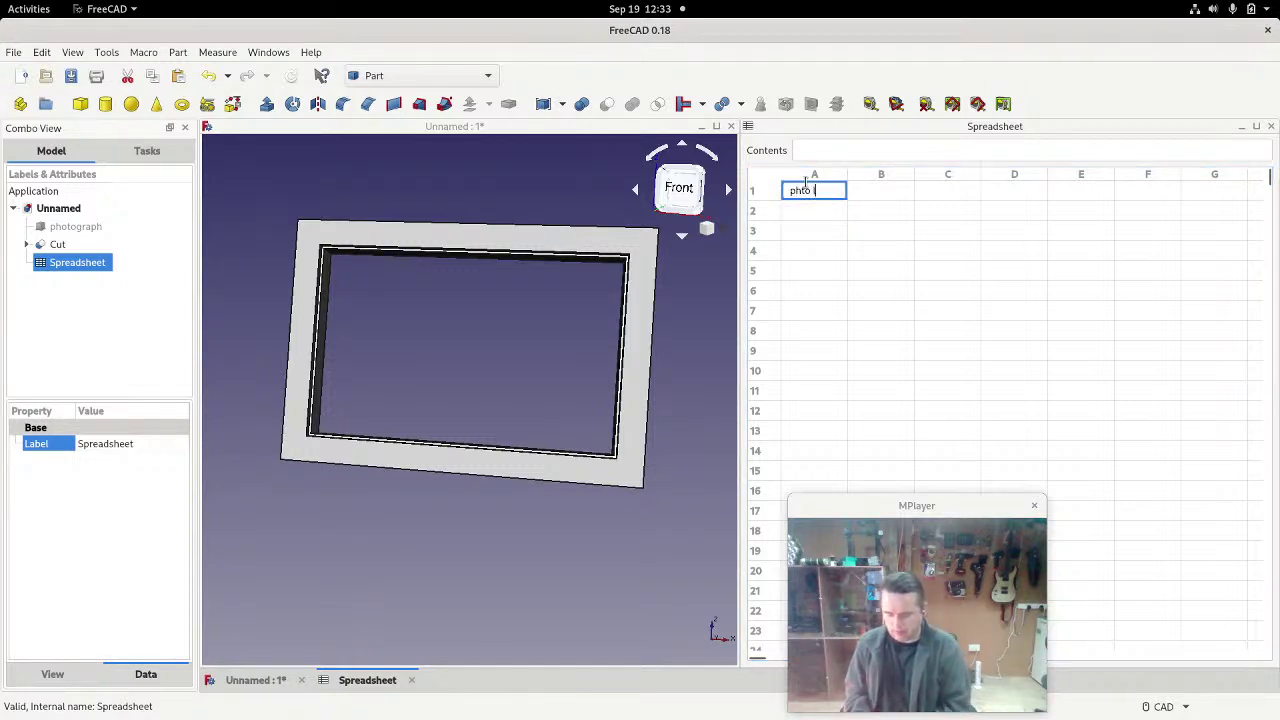
type("ength")
key("BackSpace")
key("BackSpace")
key("BackSpace")
key("BackSpace")
key("BackSpace")
key("BackSpace")
key("BackSpace")
key("BackSpace")
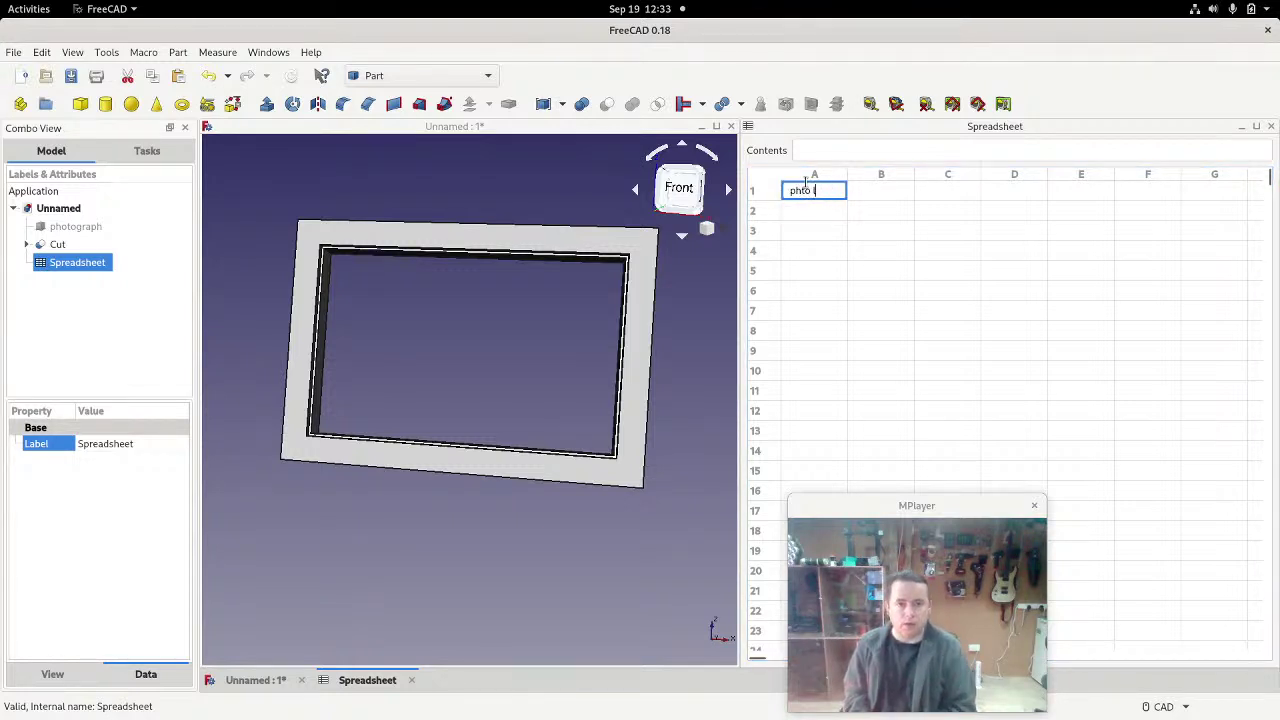
key("BackSpace")
type("oto")
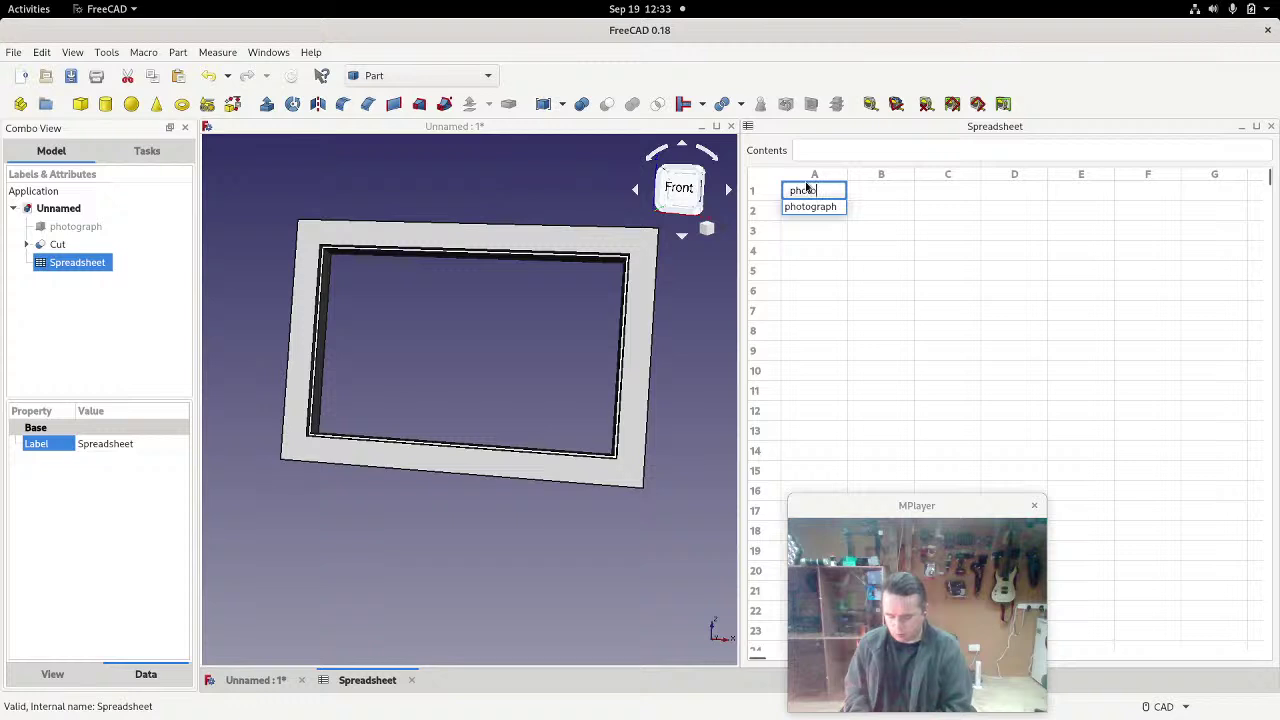
type("_leng")
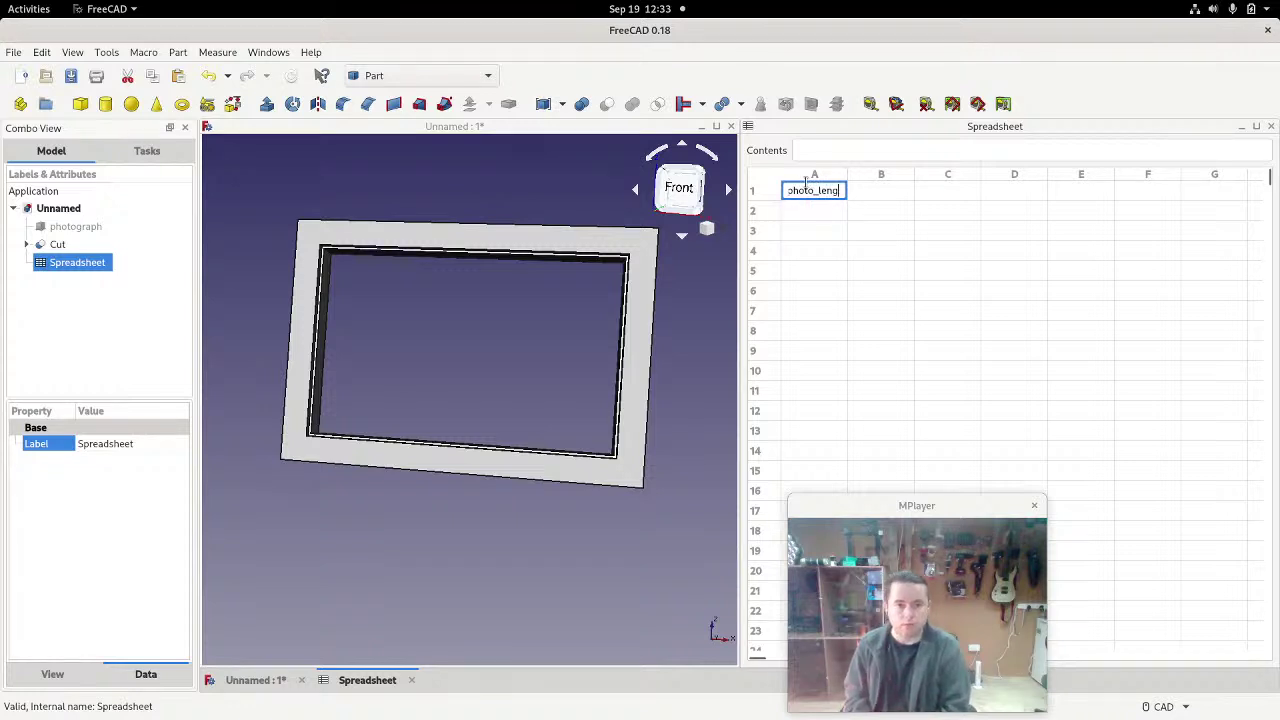
type("th")
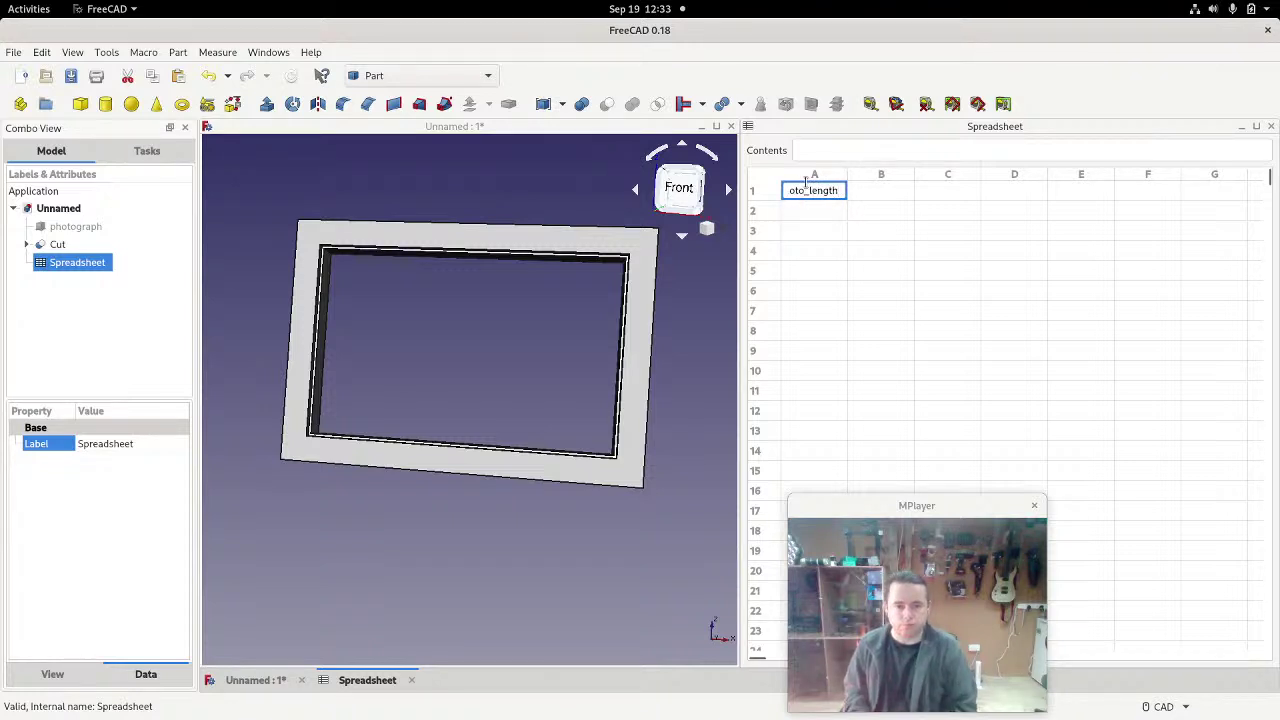
key("Return")
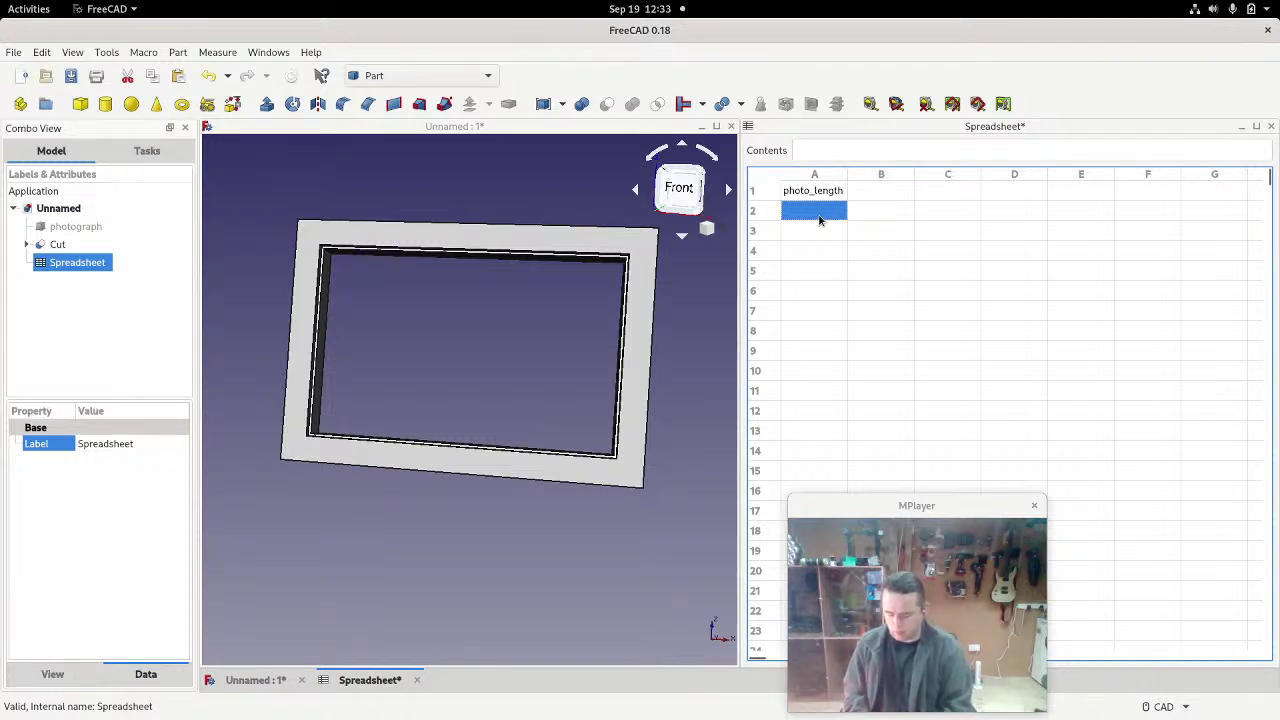
Step: Label cell A2 photo_height, directly below the photo_length label
type("photo_")
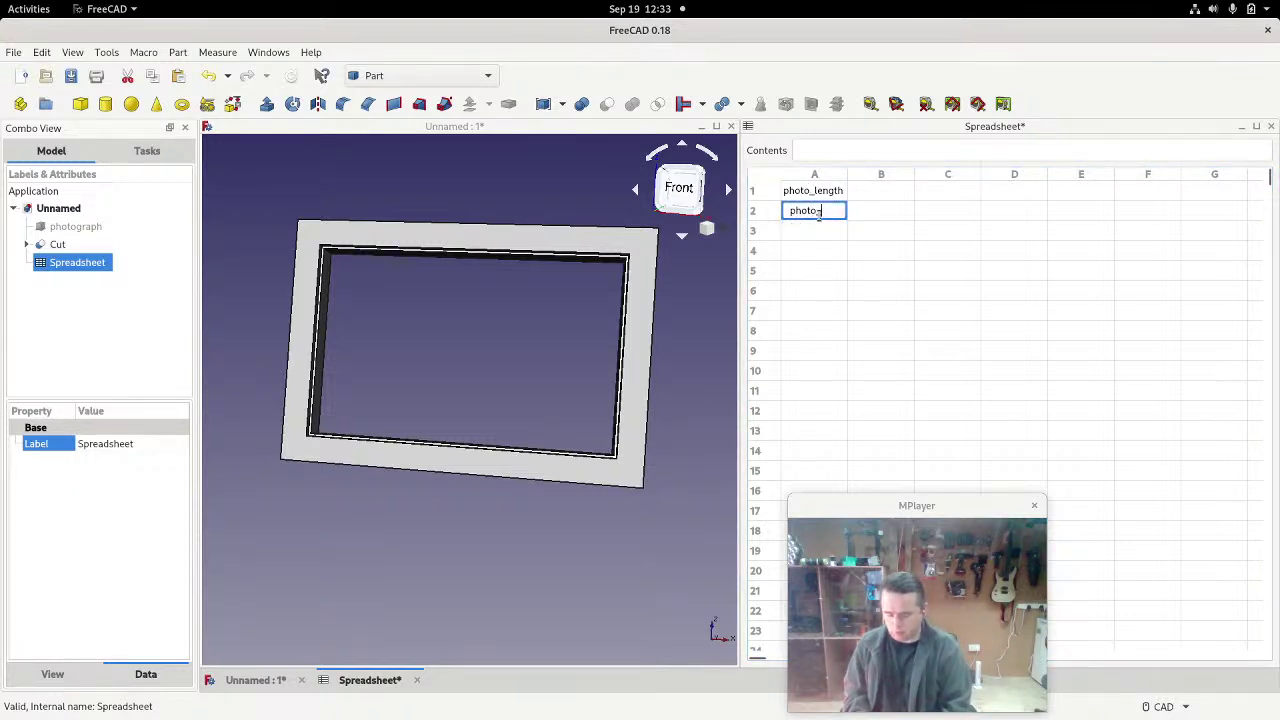
type("hei")
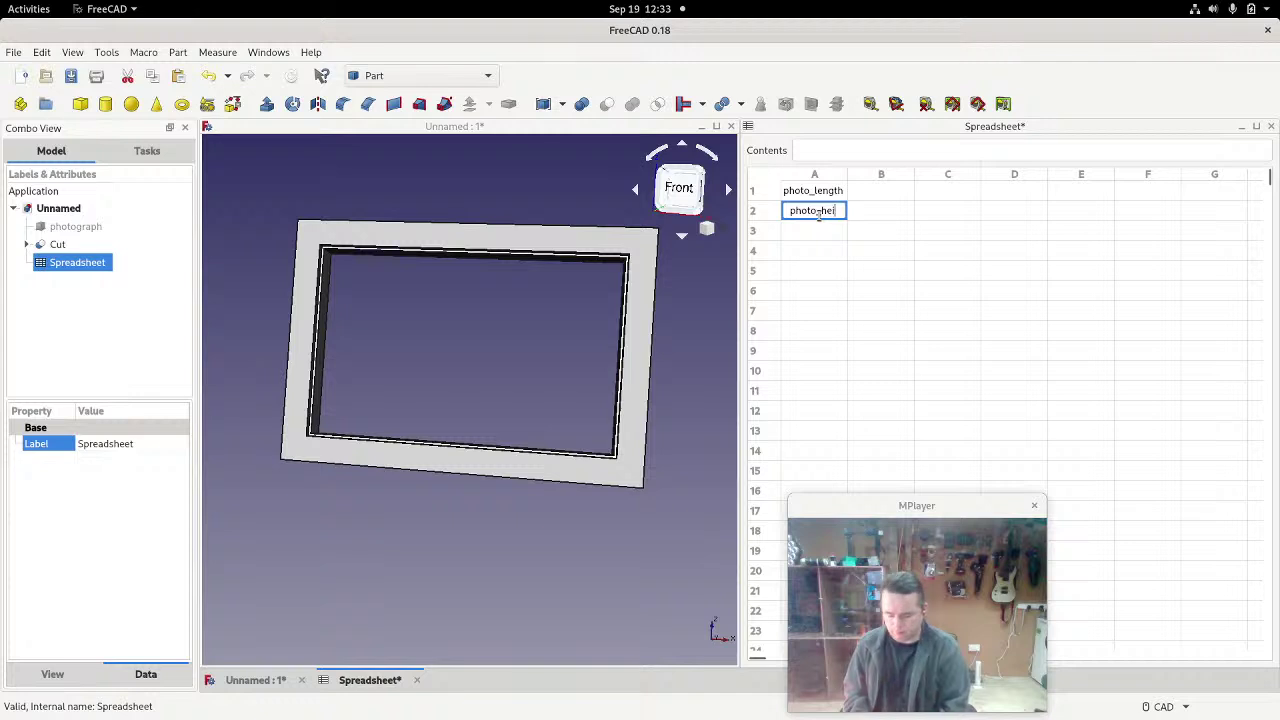
type("ght")
key("Return")
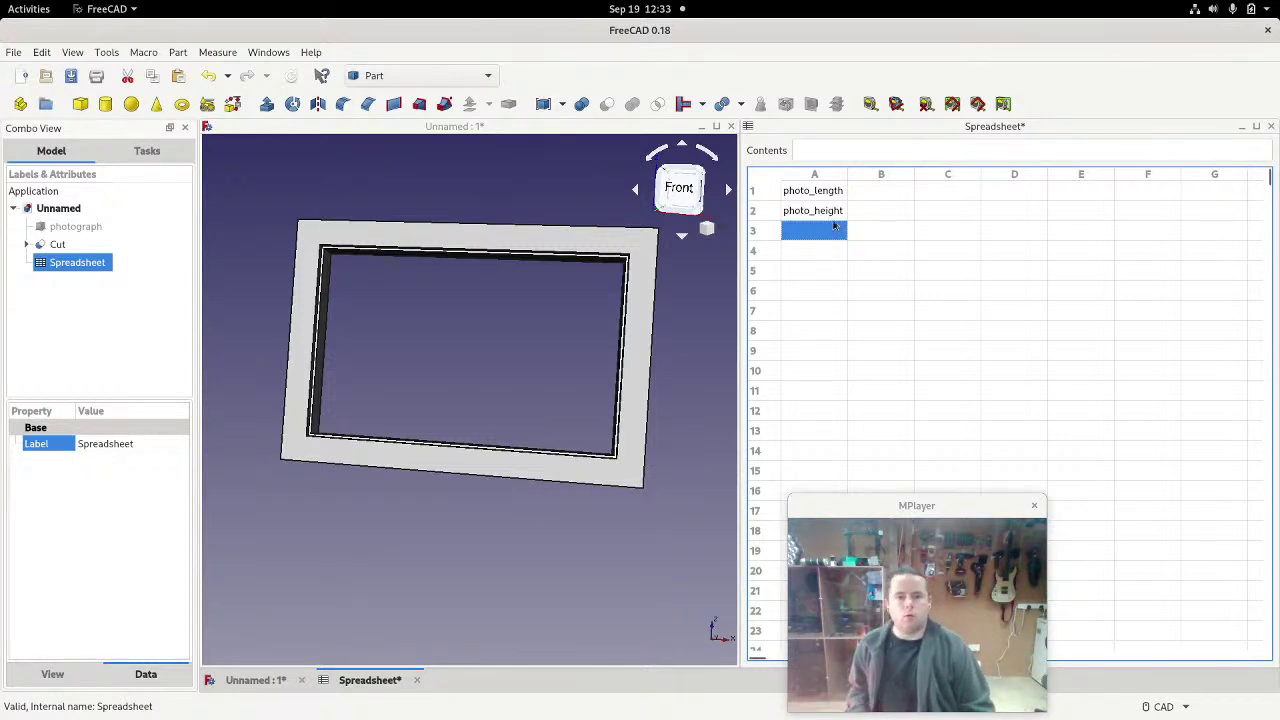
Step: Enter 120 in cell B1 for the photo length and 76 in cell B2 for the photo height
left_click(905, 195)
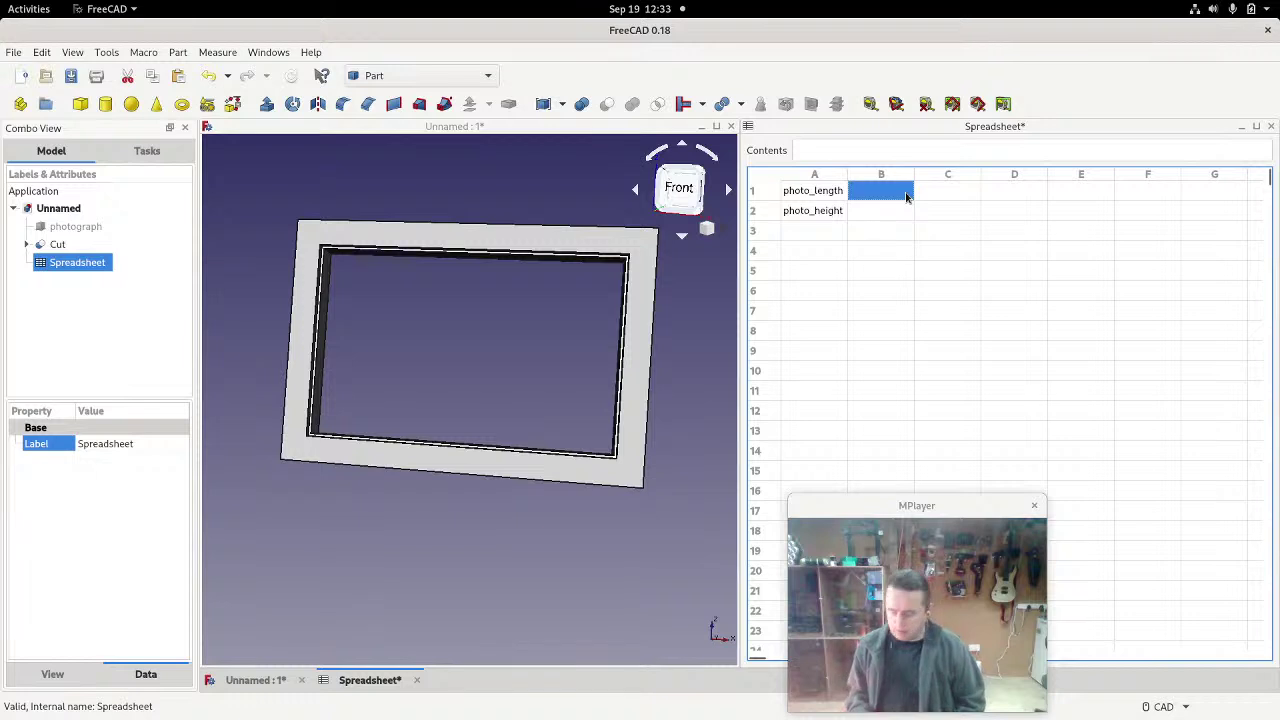
type("120")
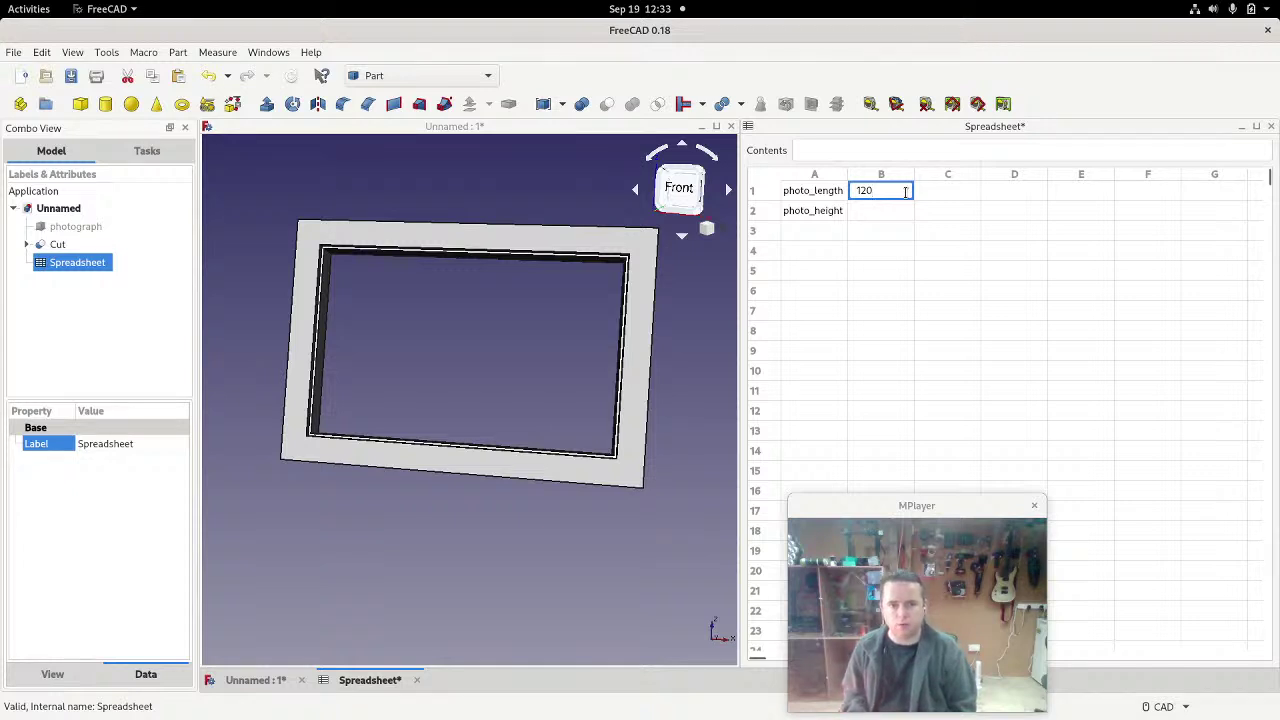
key("Return")
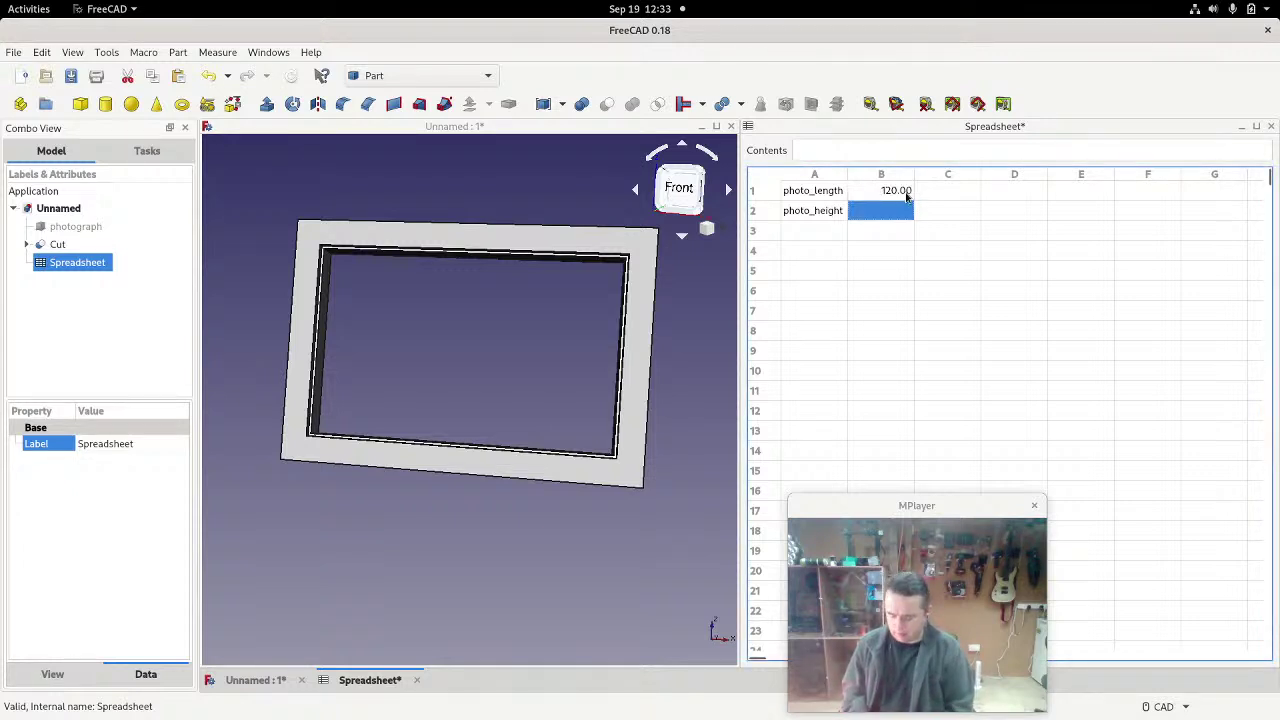
type("76")
key("Return")
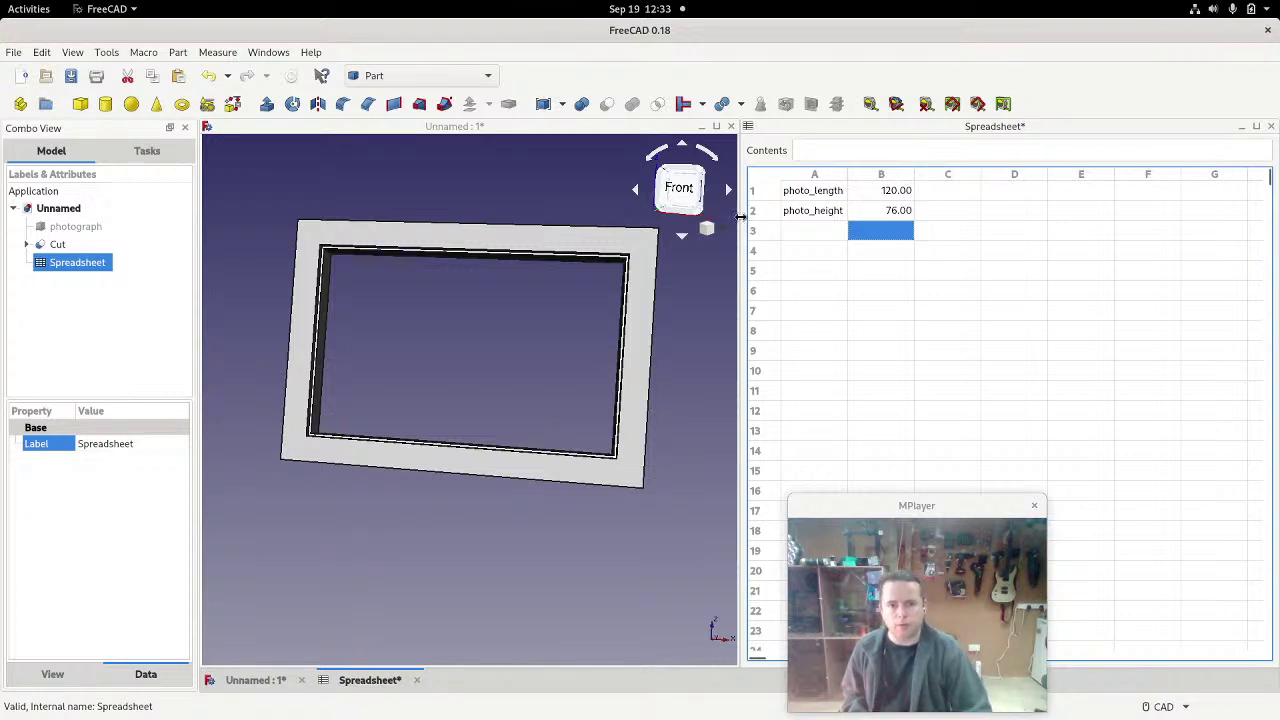
Step: Widen the 3D model view and narrow the spreadsheet window to about three visible columns
left_click_drag(741, 216, 1010, 230)
left_click_drag(738, 270, 1006, 272)
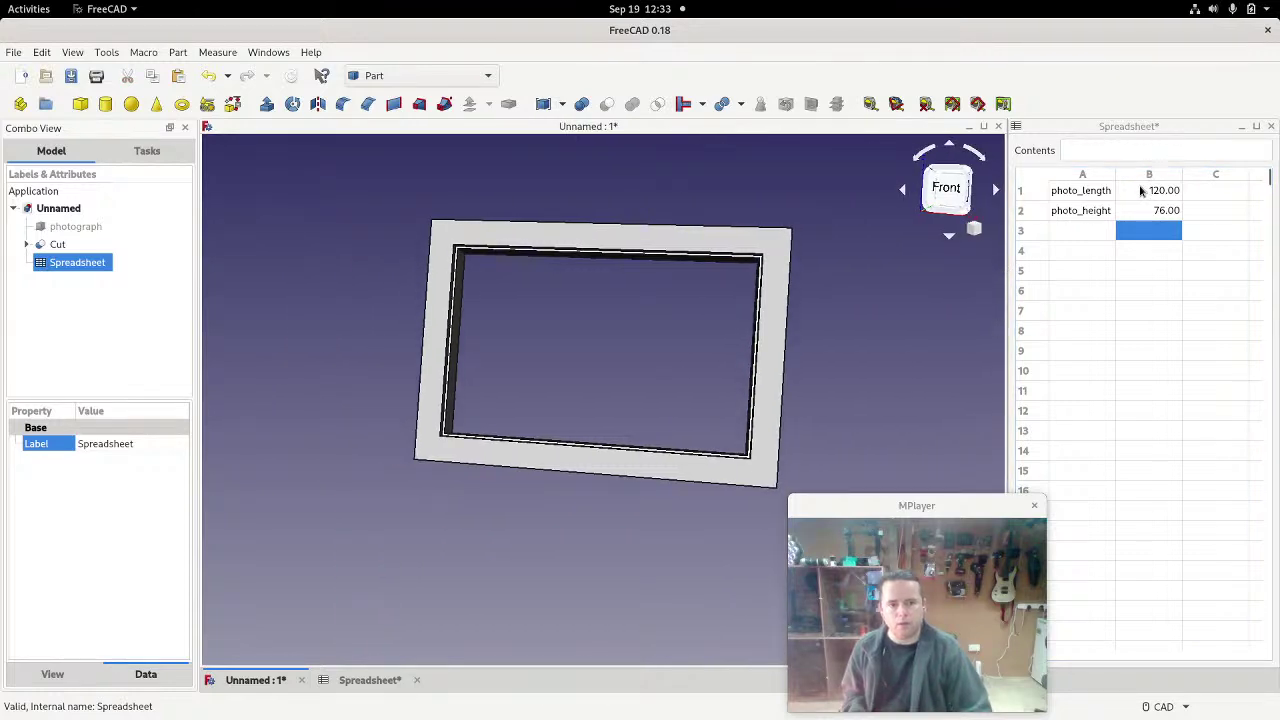
Step: Set the display unit of cell B1 to mm and give the cell the alias photo_length
right_click(1149, 190)
left_click(1184, 196)
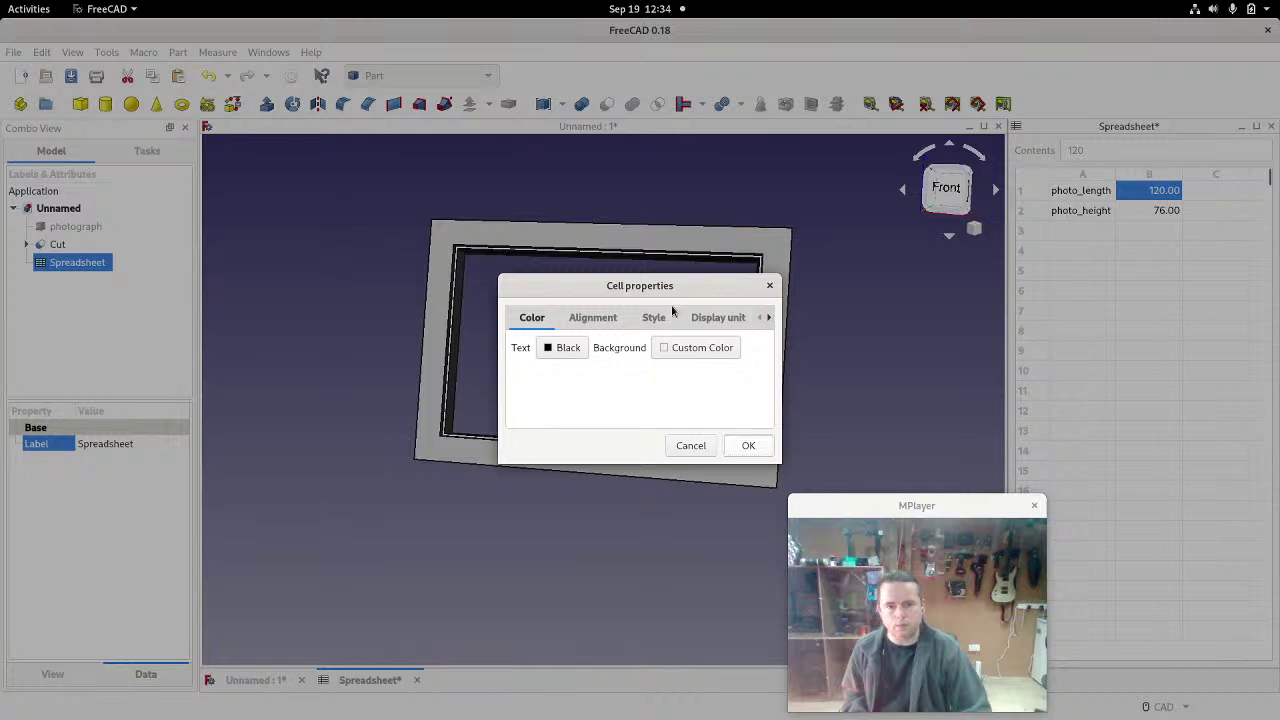
left_click(717, 318)
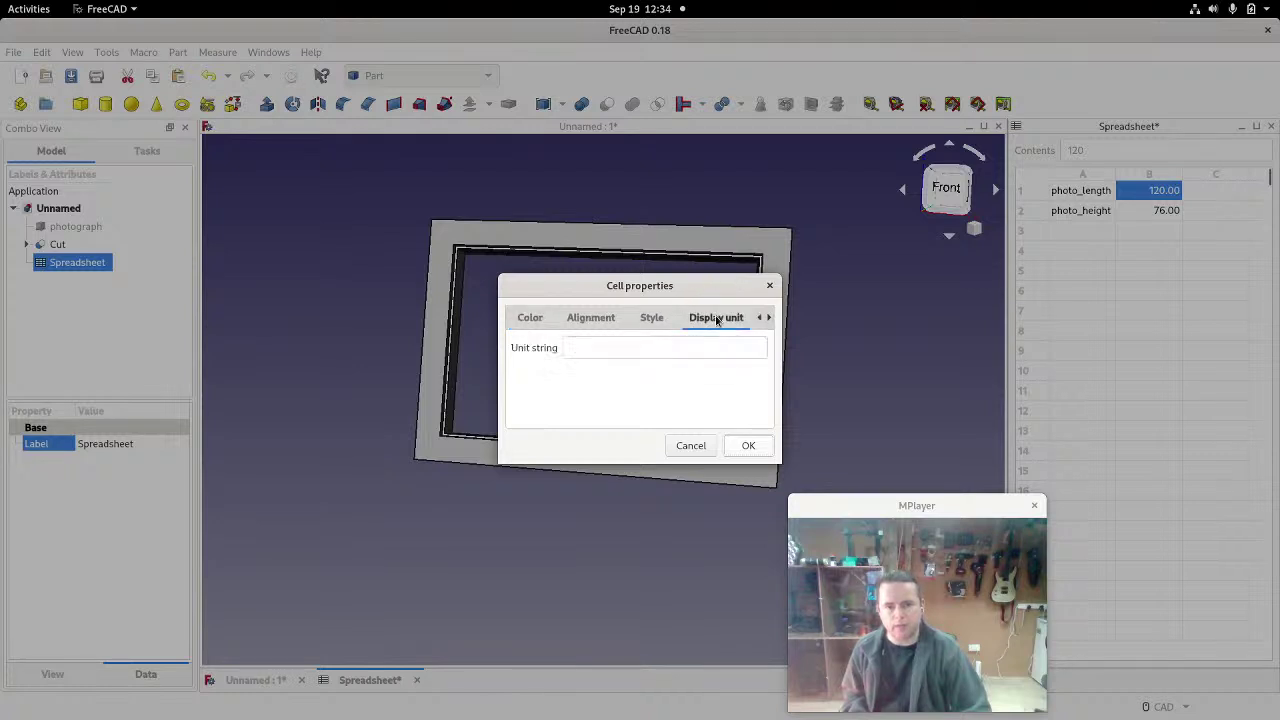
left_click(578, 352)
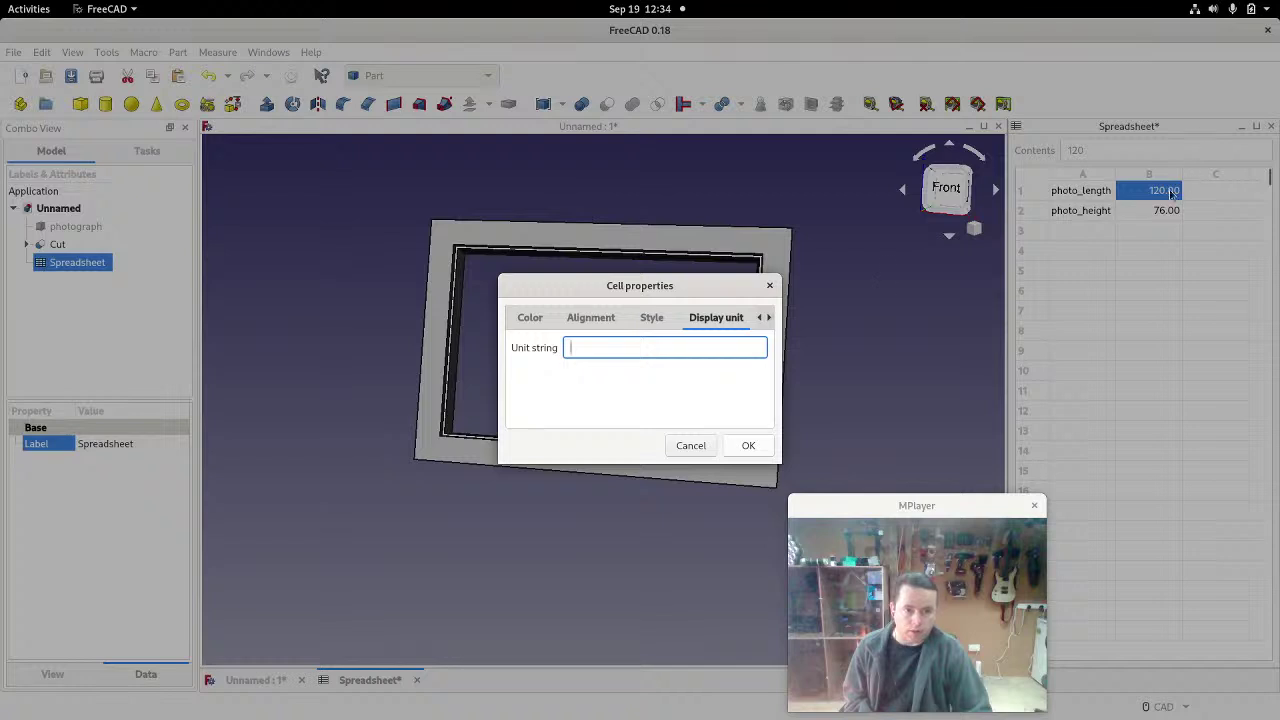
type("mm")
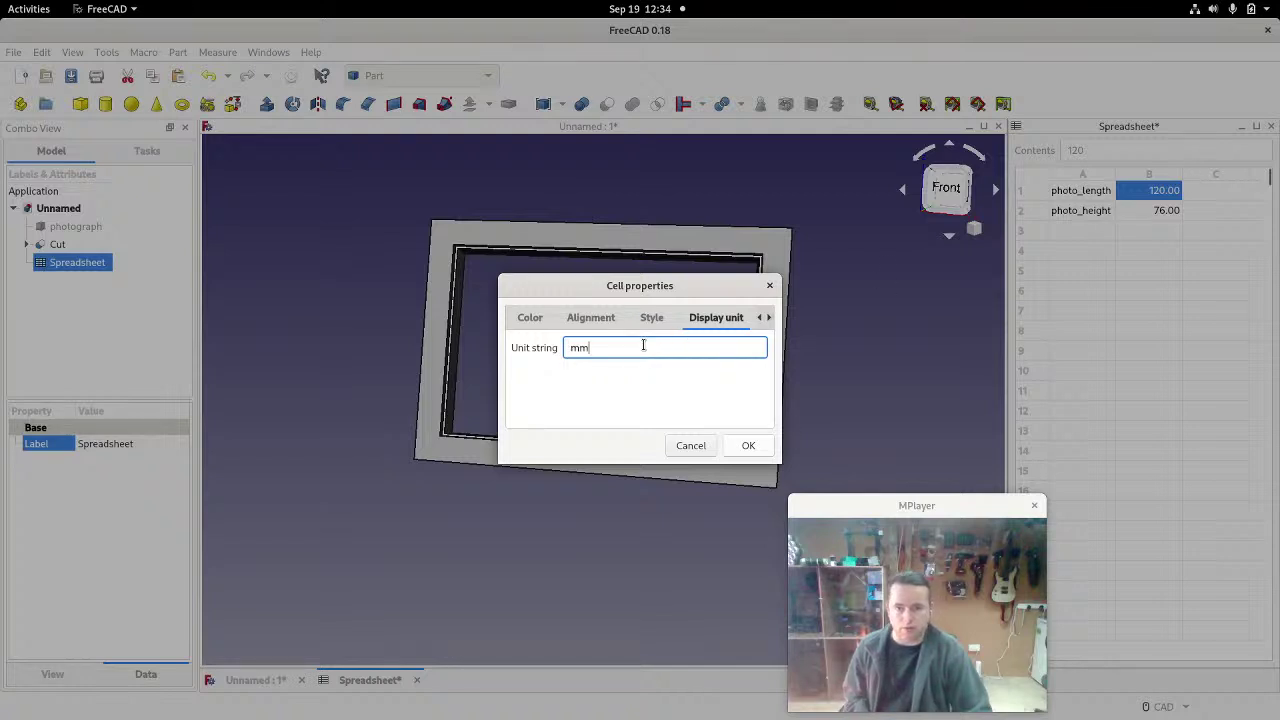
left_click(768, 319)
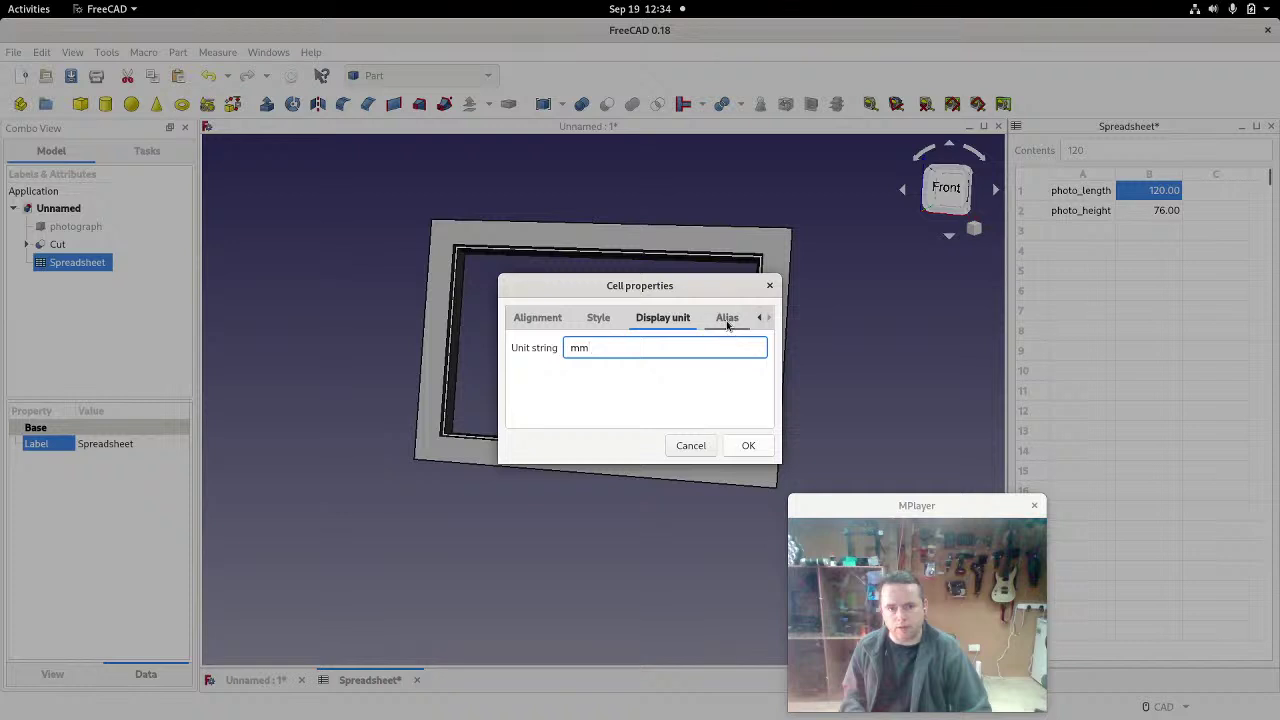
left_click(727, 318)
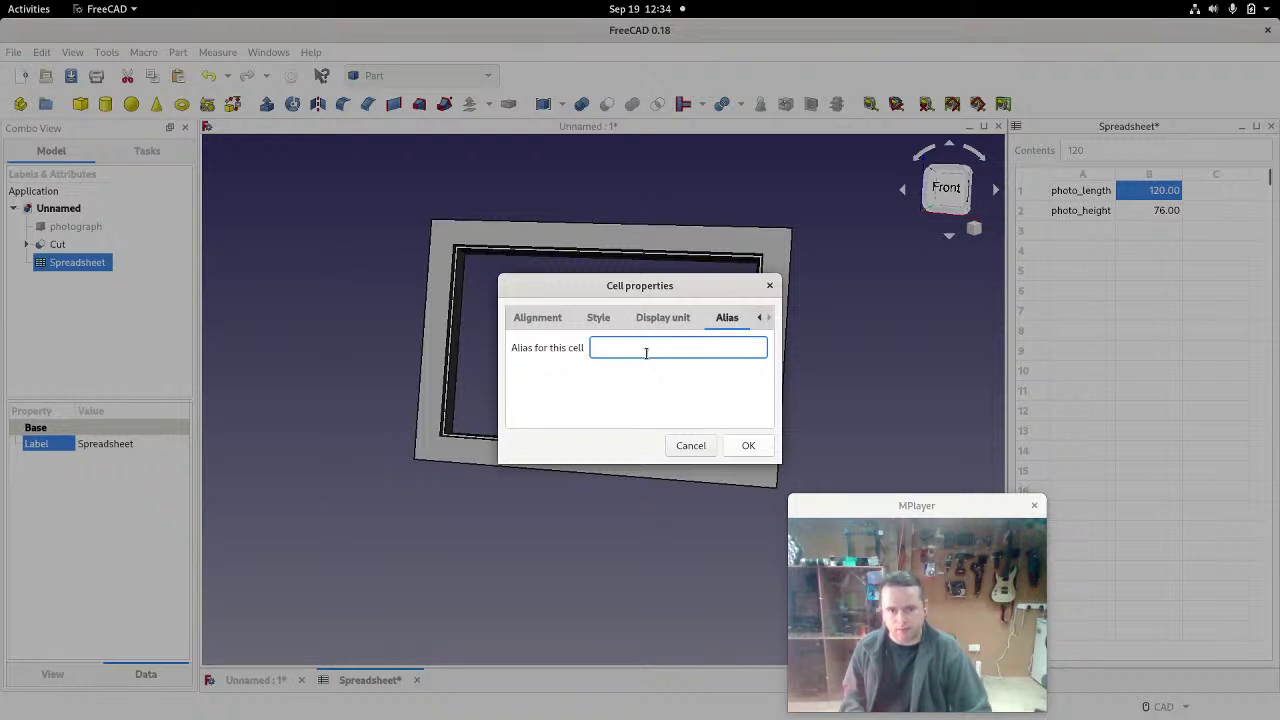
type("photo")
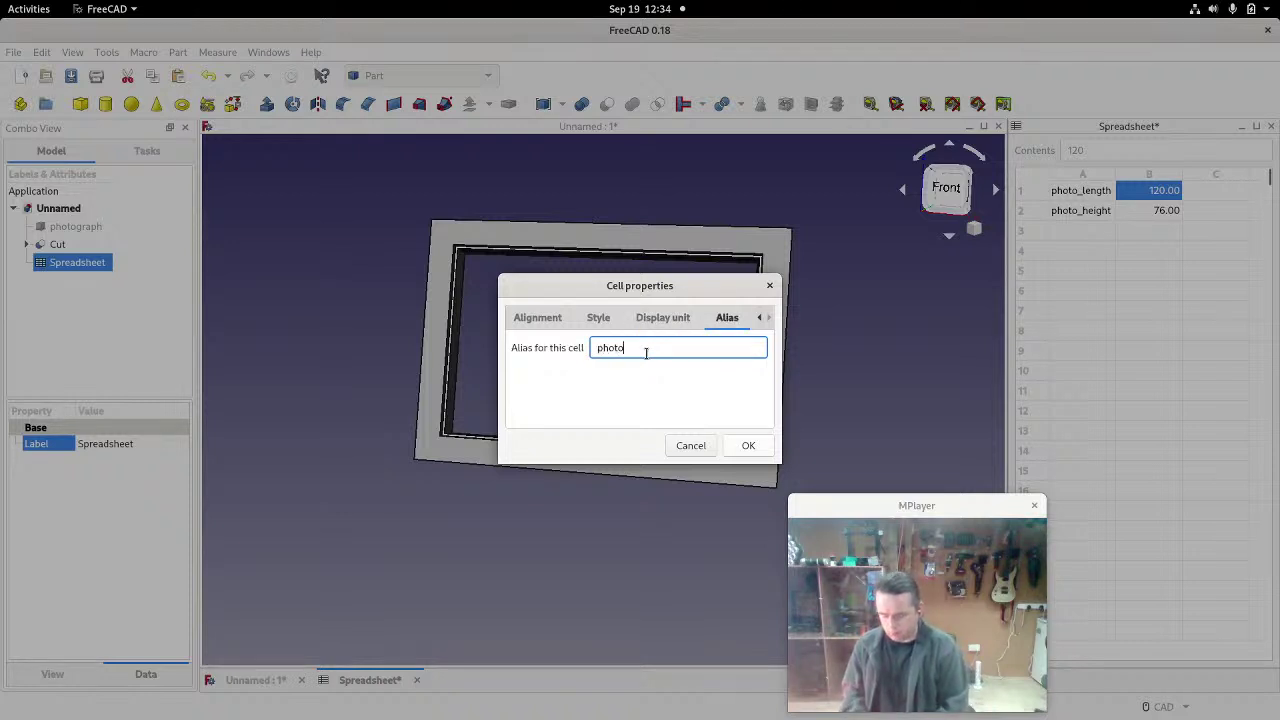
type("_length")
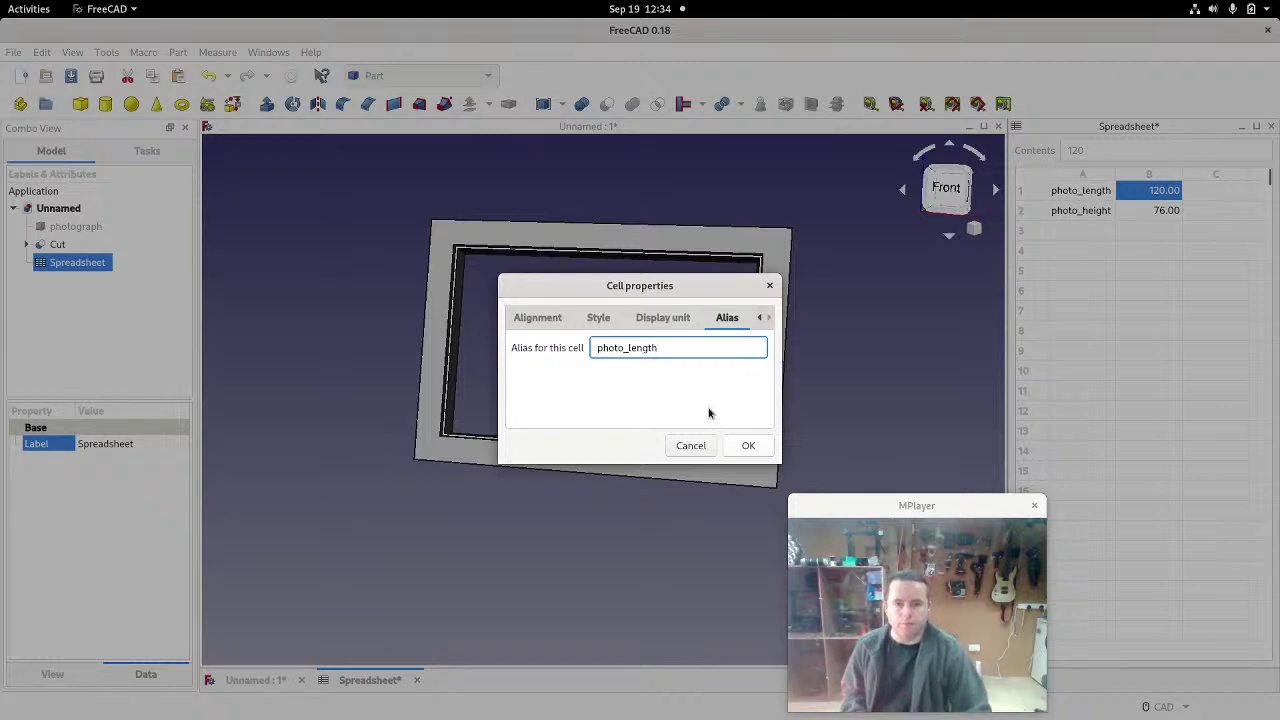
left_click(747, 446)
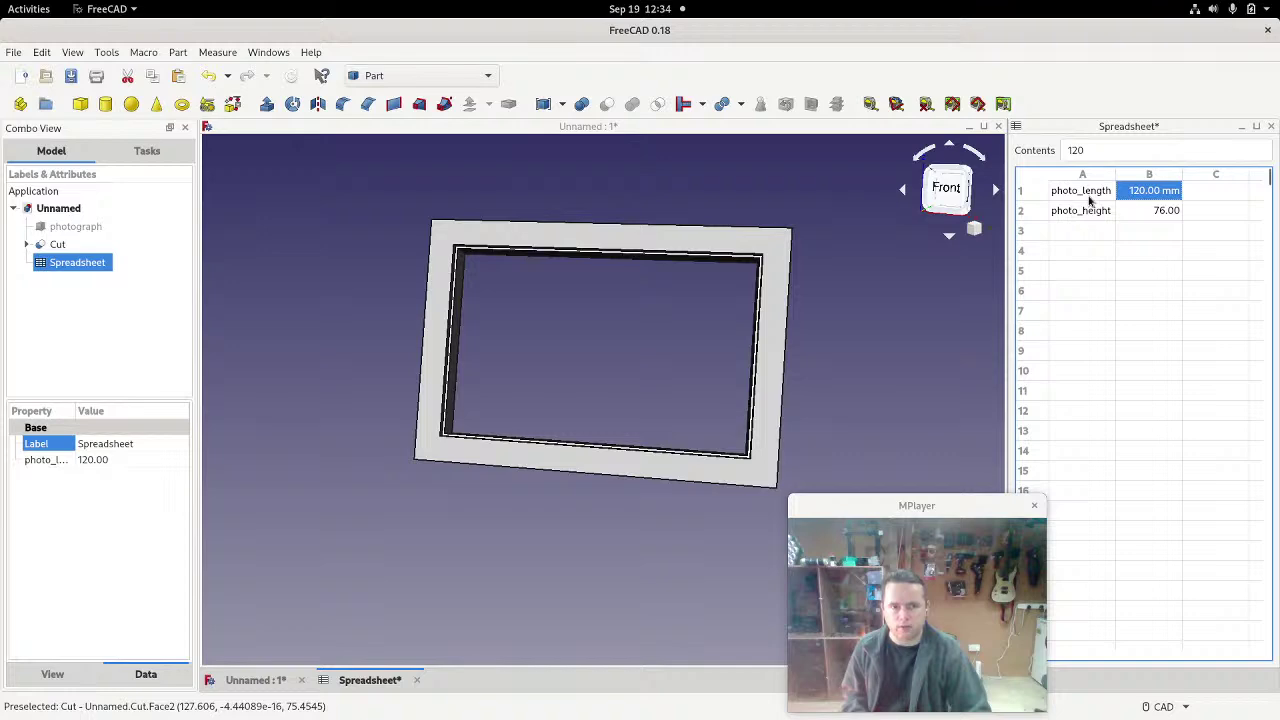
Step: Check the alias stored in the cell properties of B1 and leave them without changes
right_click(1140, 196)
left_click(1186, 198)
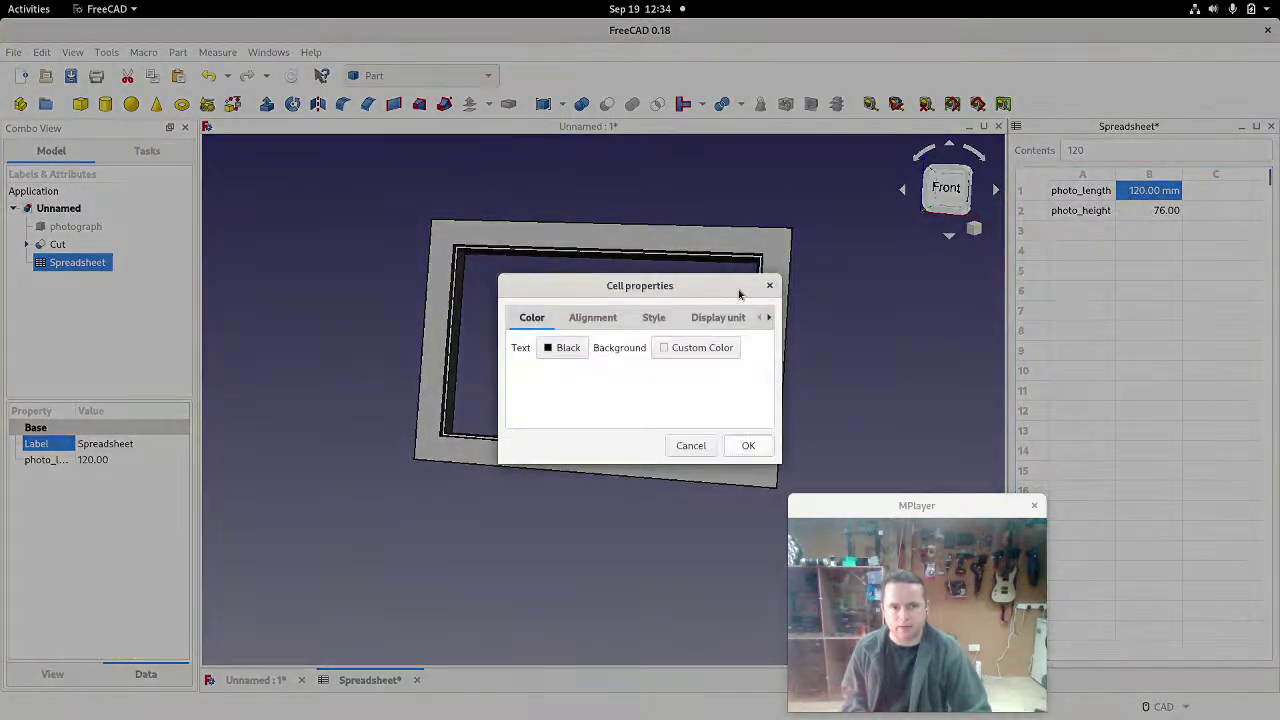
left_click(768, 317)
left_click(725, 317)
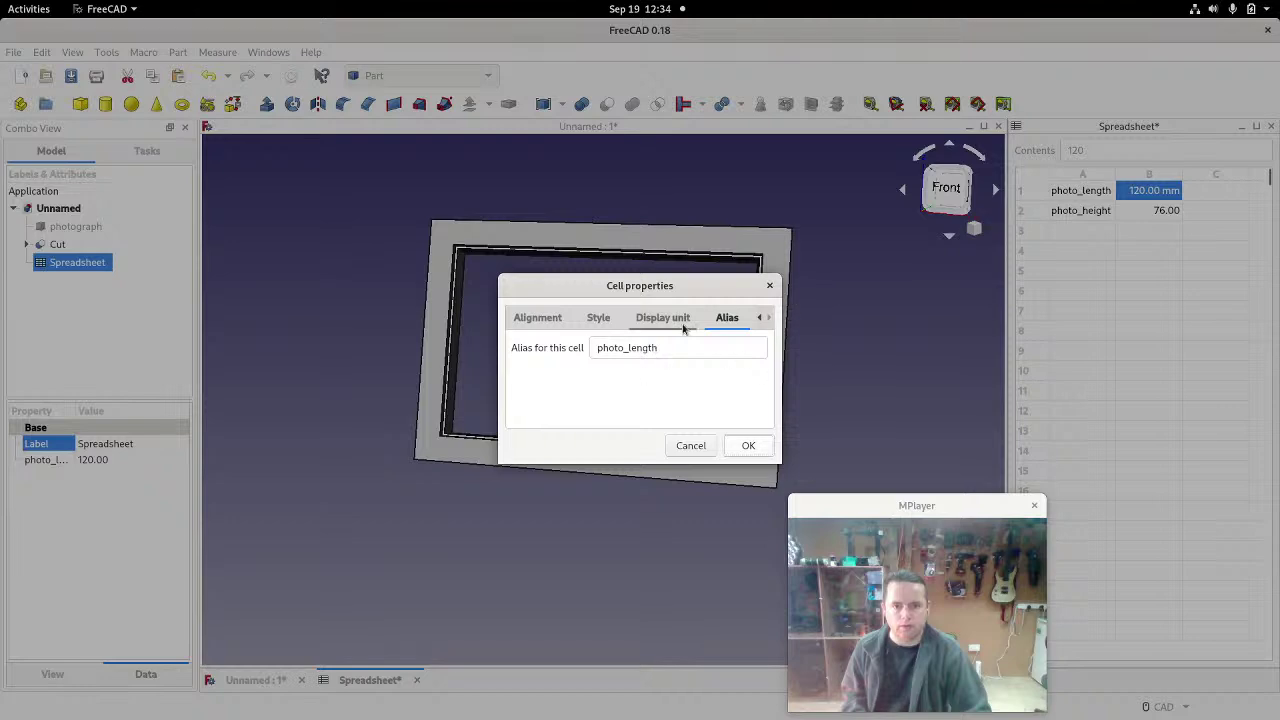
left_click(690, 445)
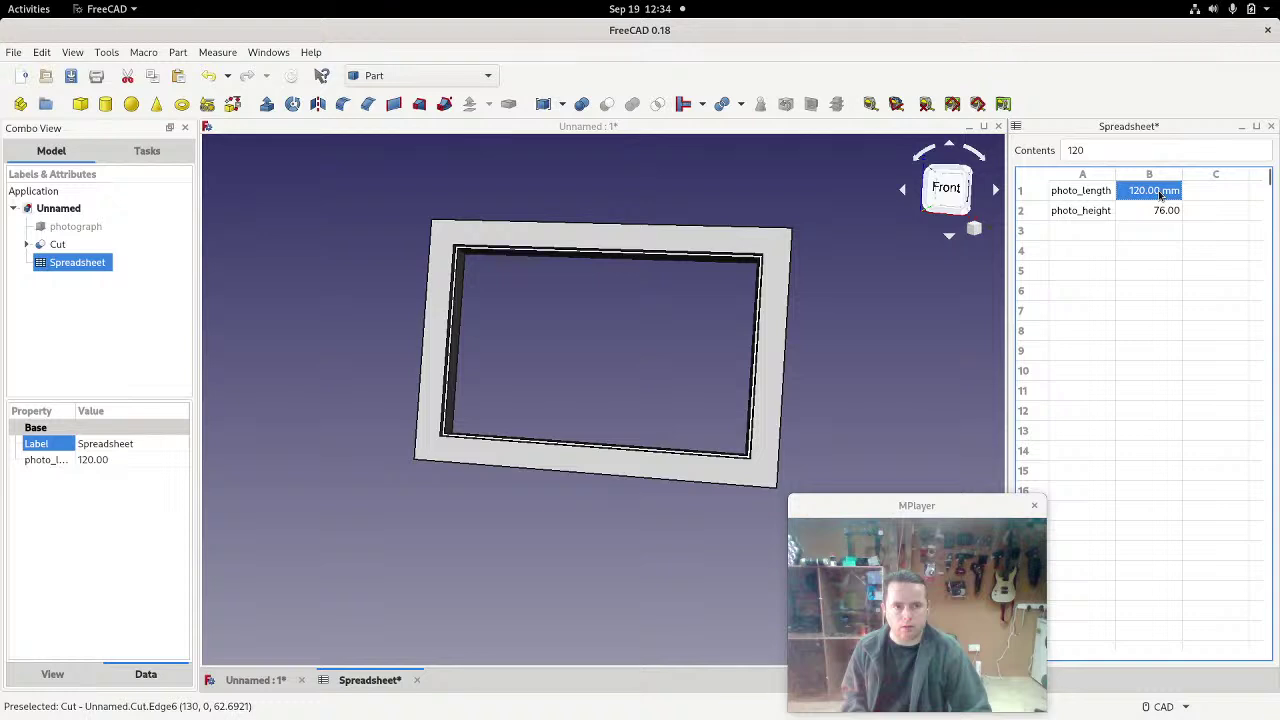
Step: Change the contents of cell B1 to 12023 as a trial and set them back to 120
left_click(1113, 149)
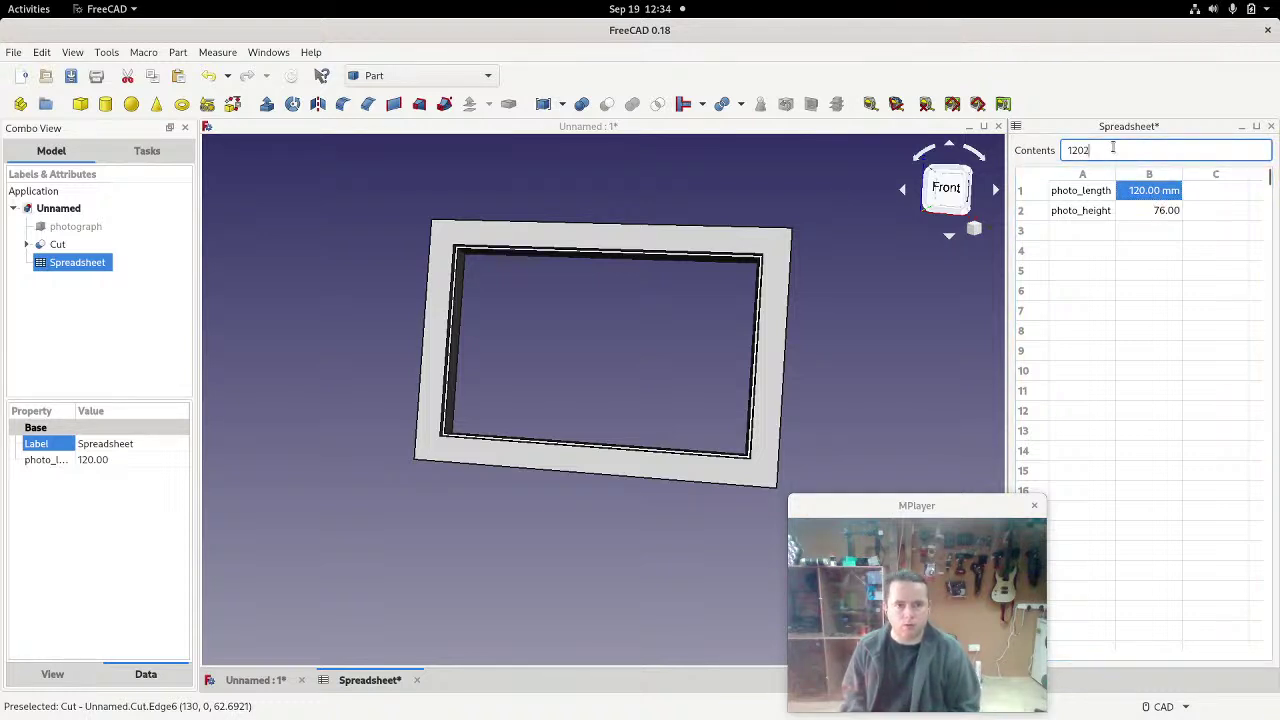
type("23")
key("Tab")
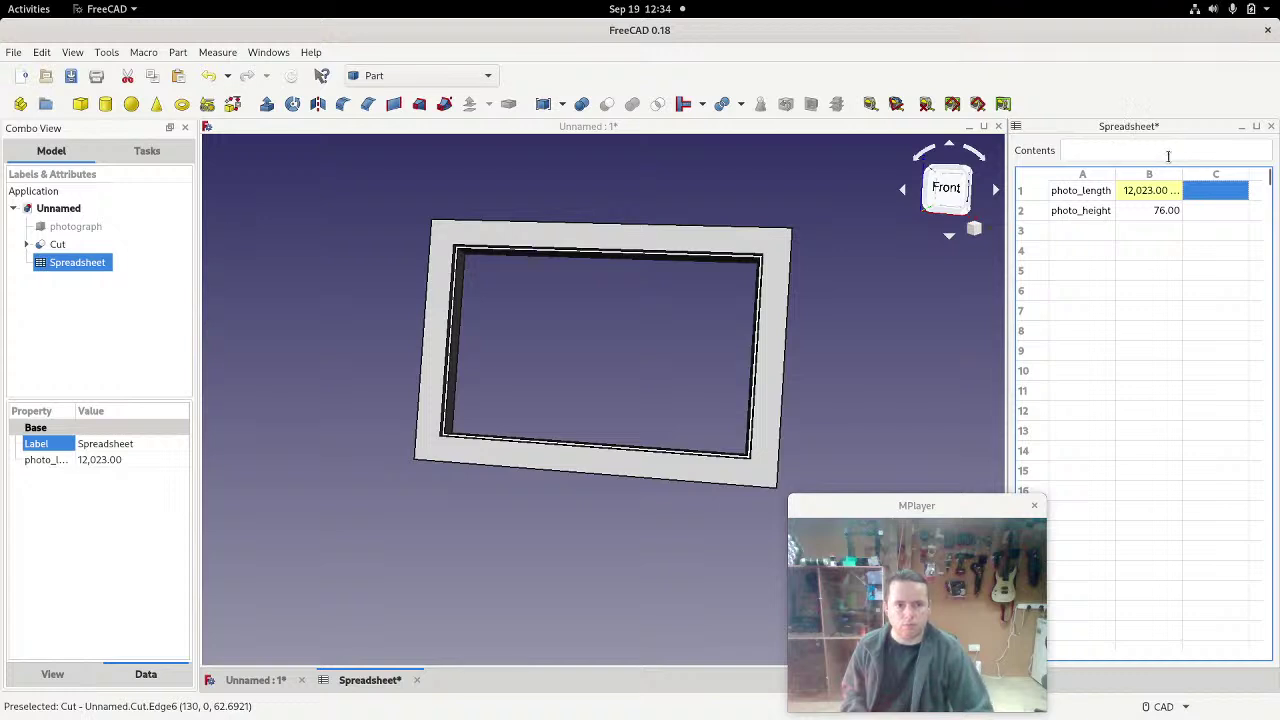
left_click(1149, 193)
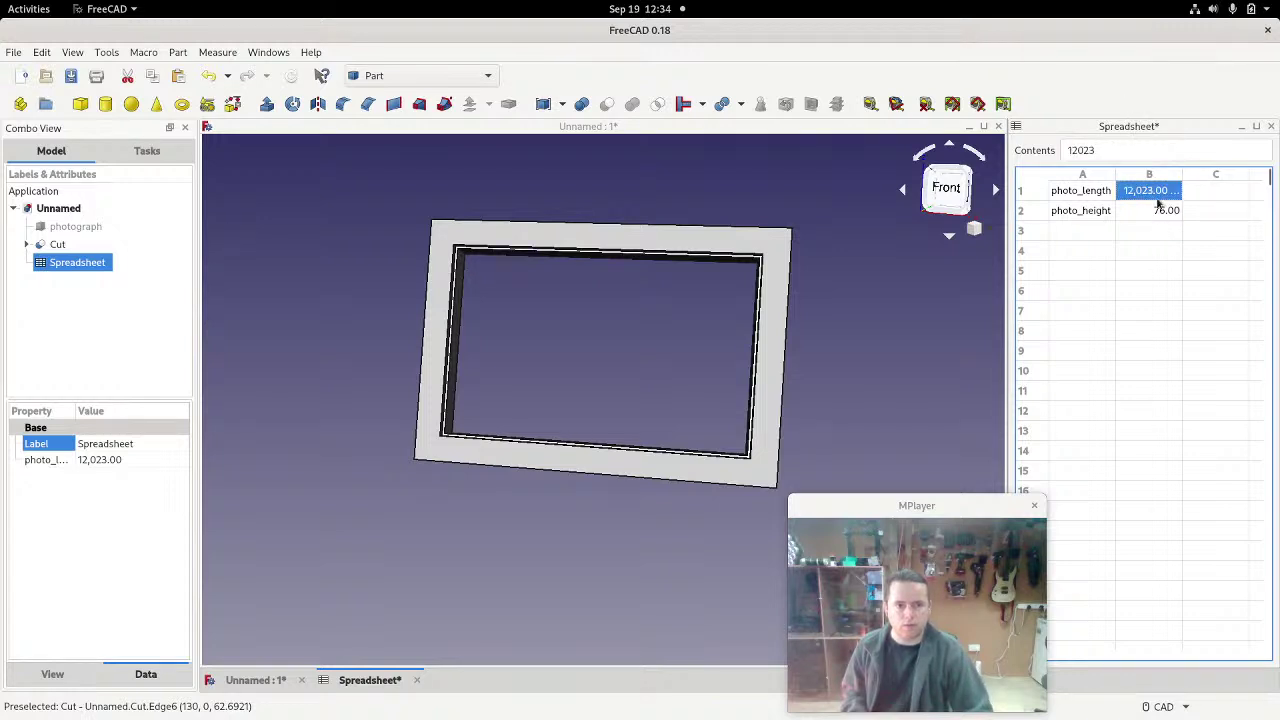
left_click(1121, 152)
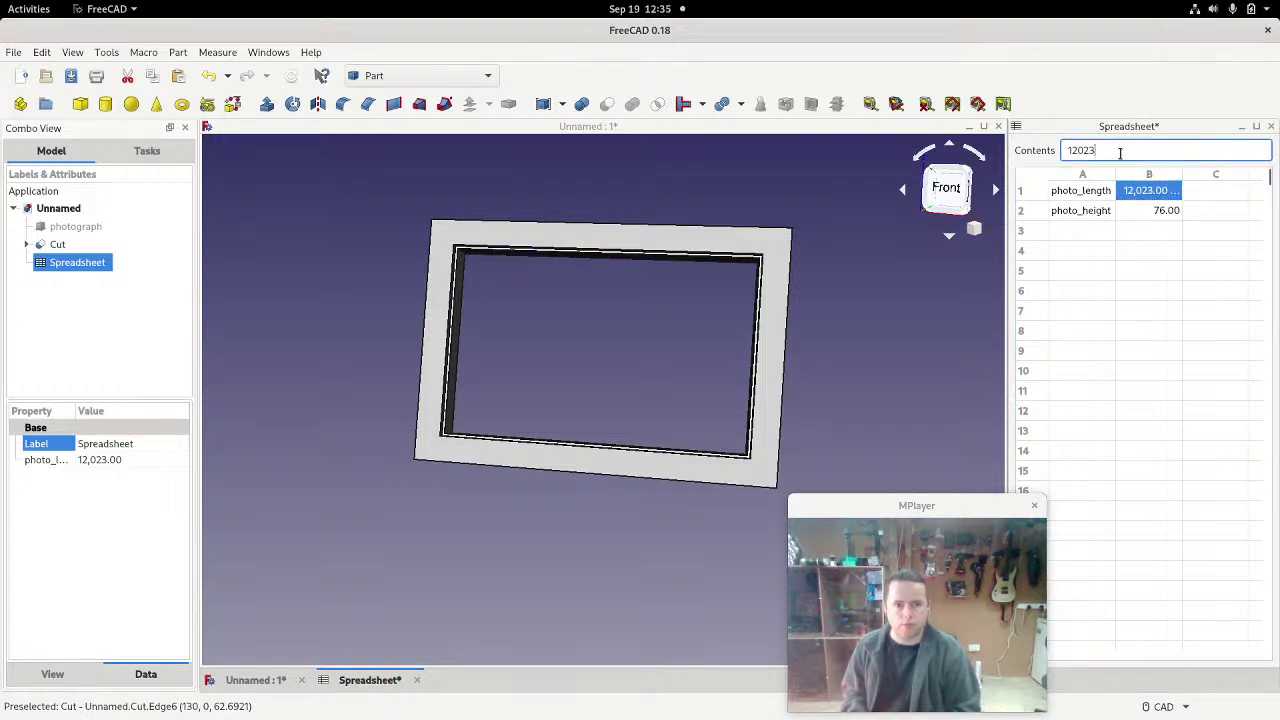
key("Return")
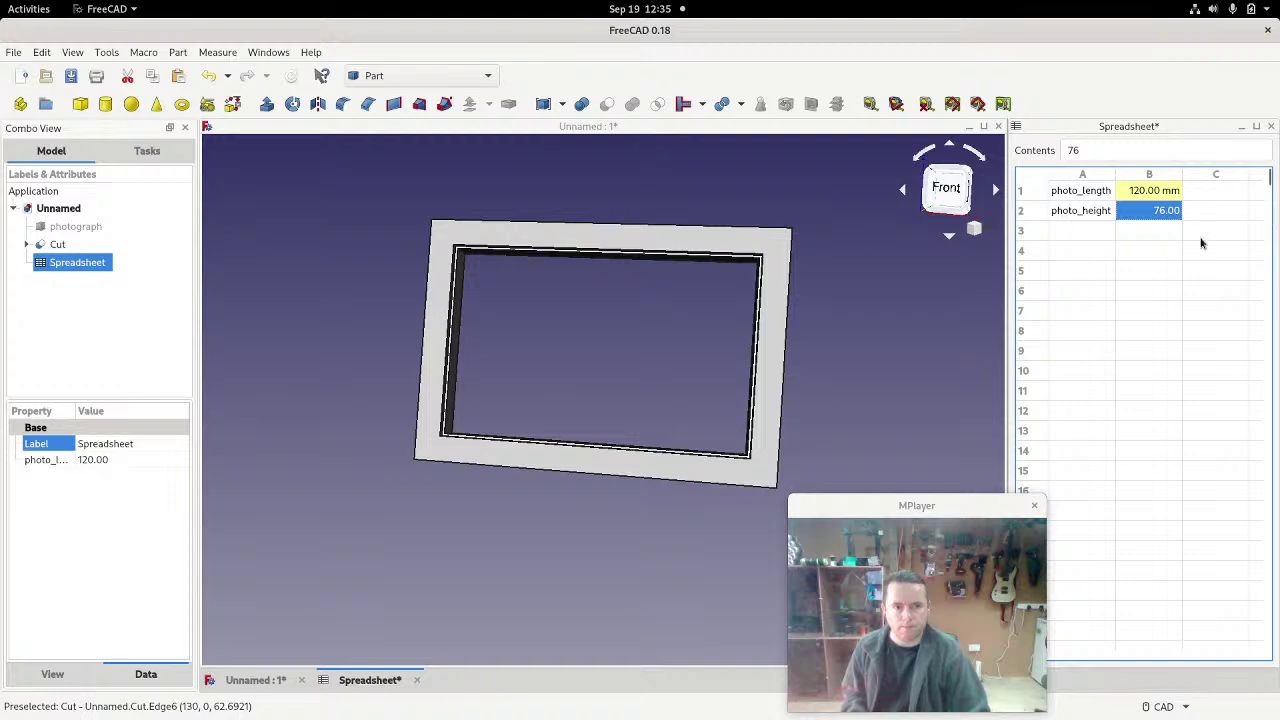
Step: Set the display unit of cell B2 to mm and give the cell the alias photo_height
left_click(1201, 238)
left_click_drag(1145, 199, 1157, 205)
left_click(1154, 209)
right_click(1151, 208)
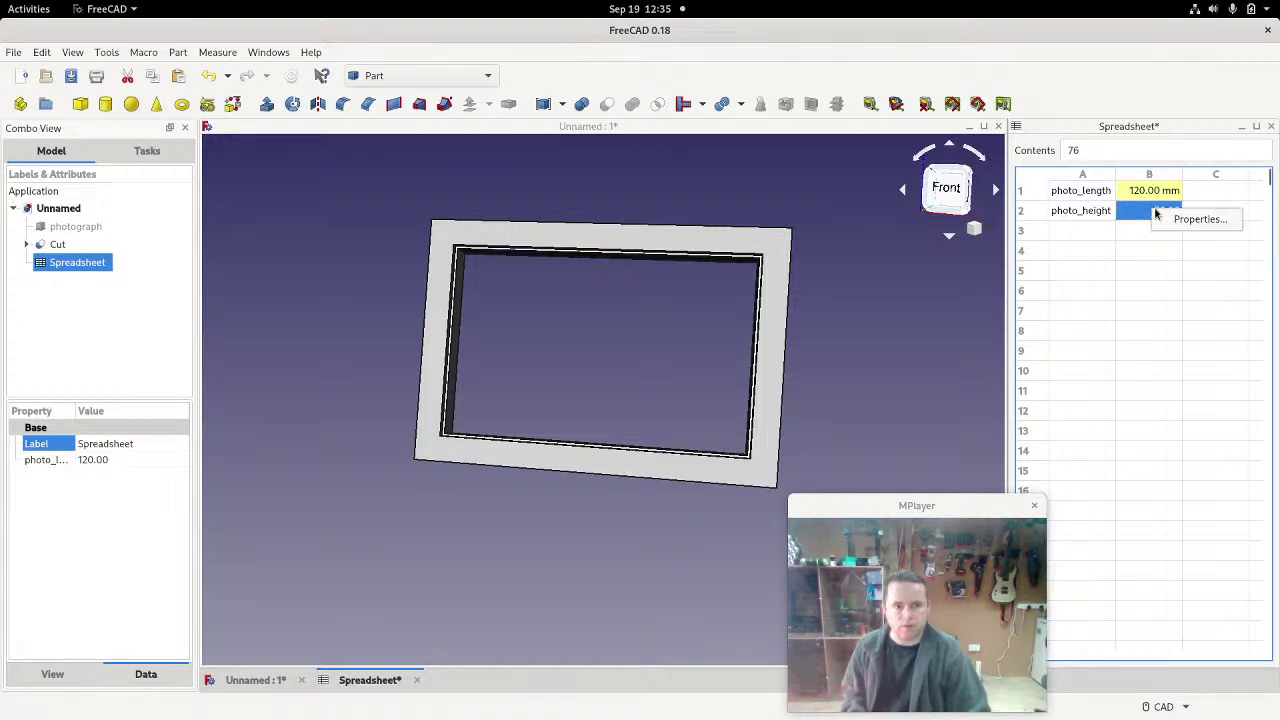
left_click(1198, 219)
left_click(716, 318)
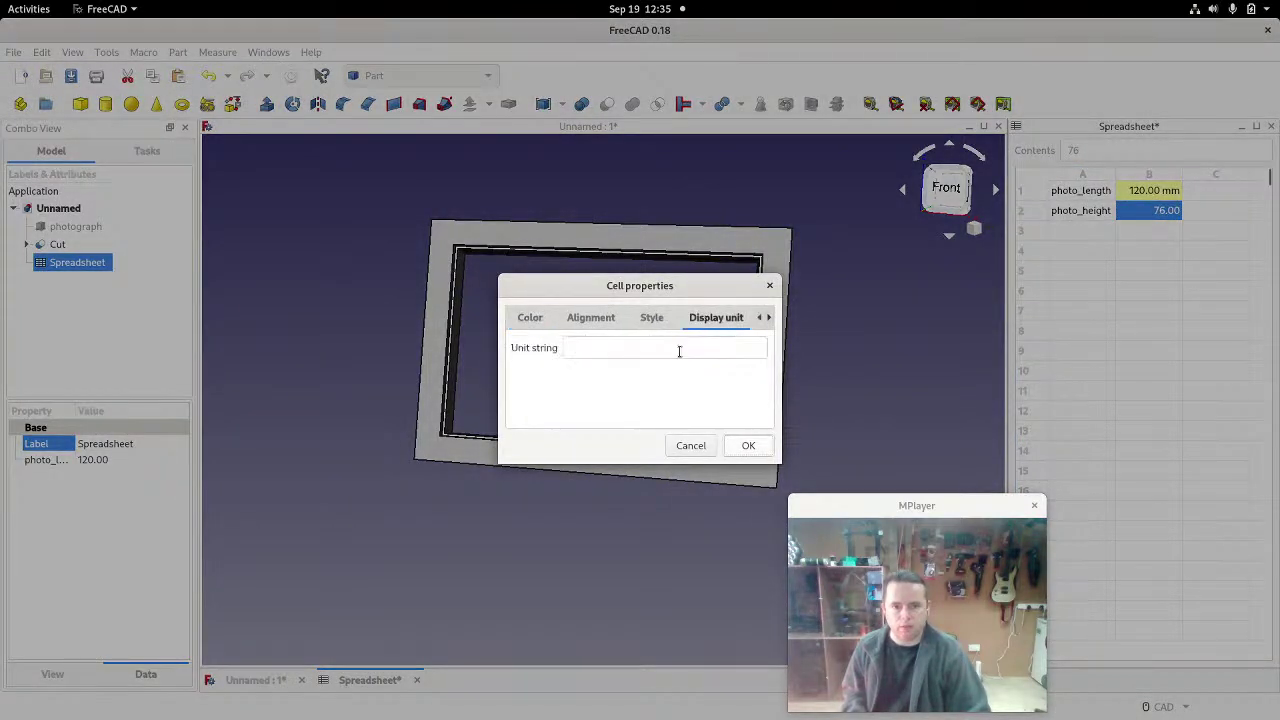
left_click(679, 351)
type("mm")
left_click(767, 318)
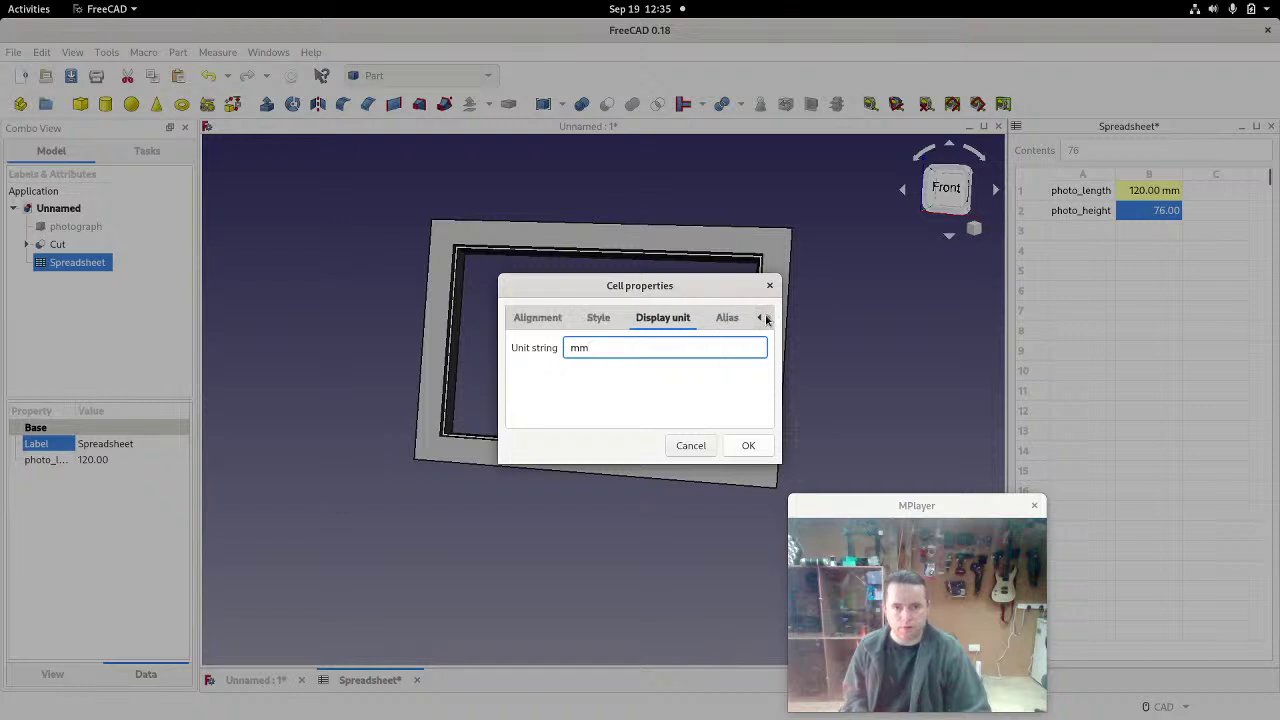
left_click(727, 318)
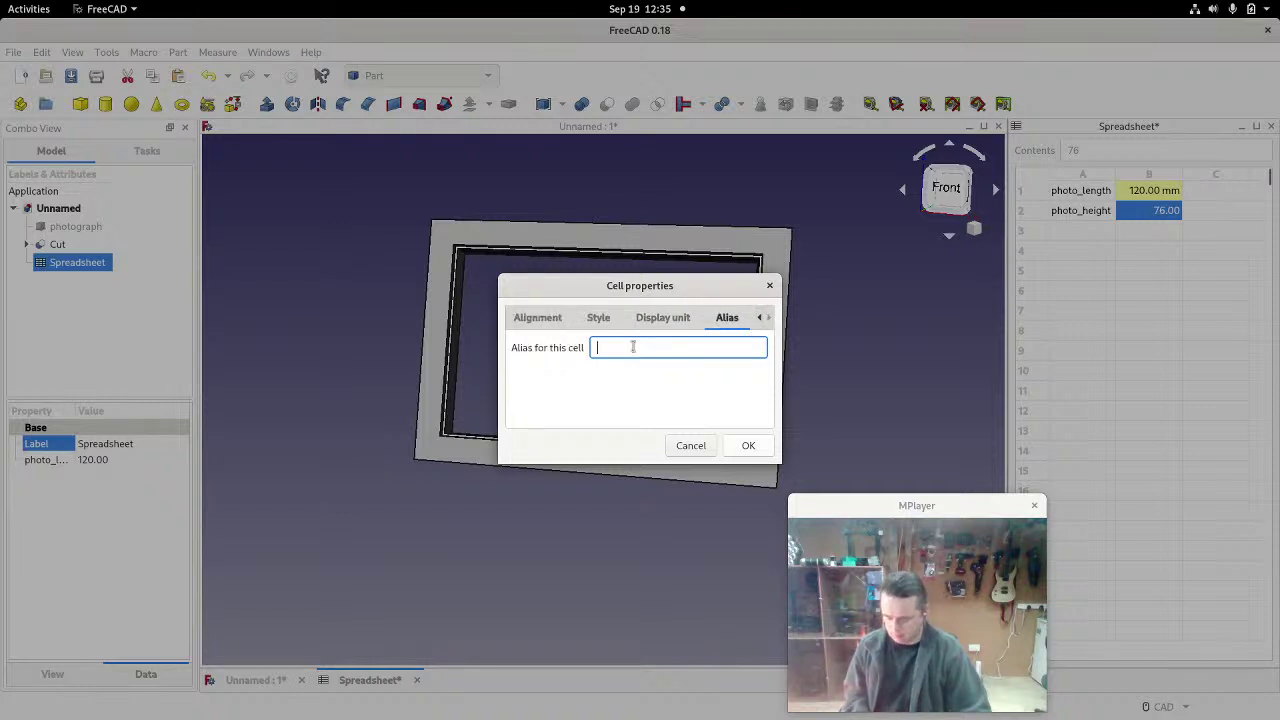
type("photo_height")
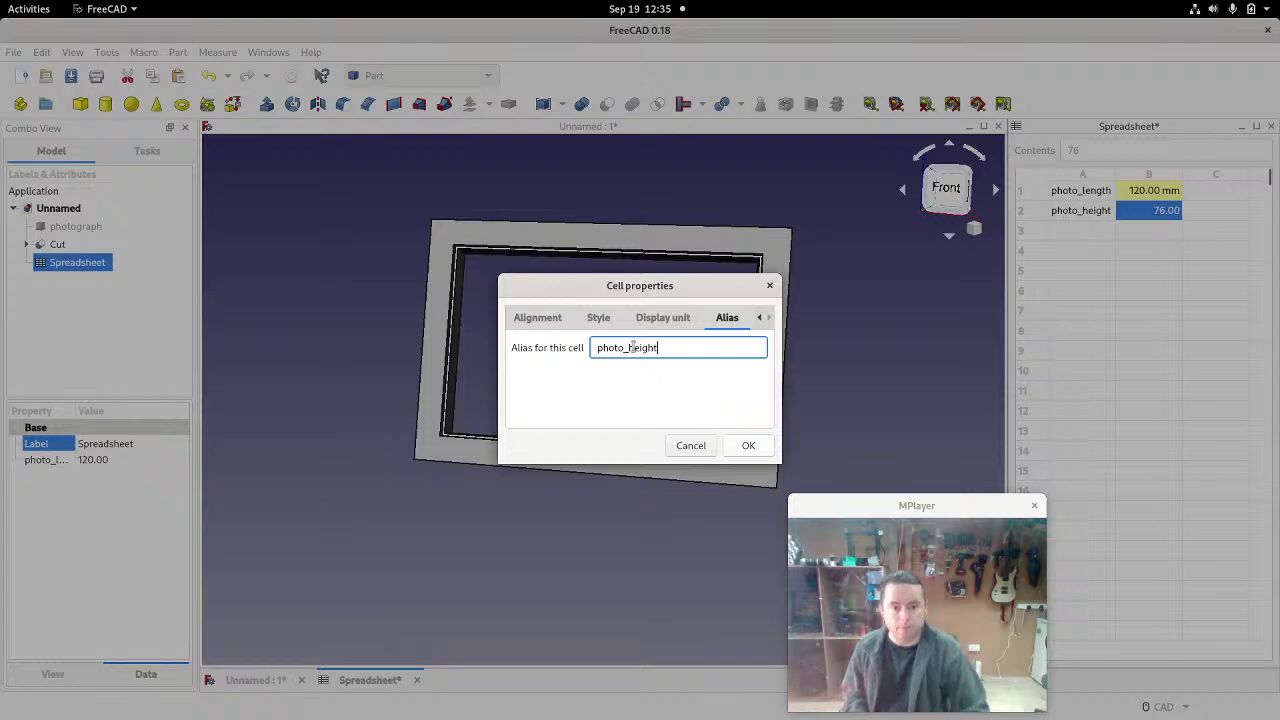
left_click(748, 446)
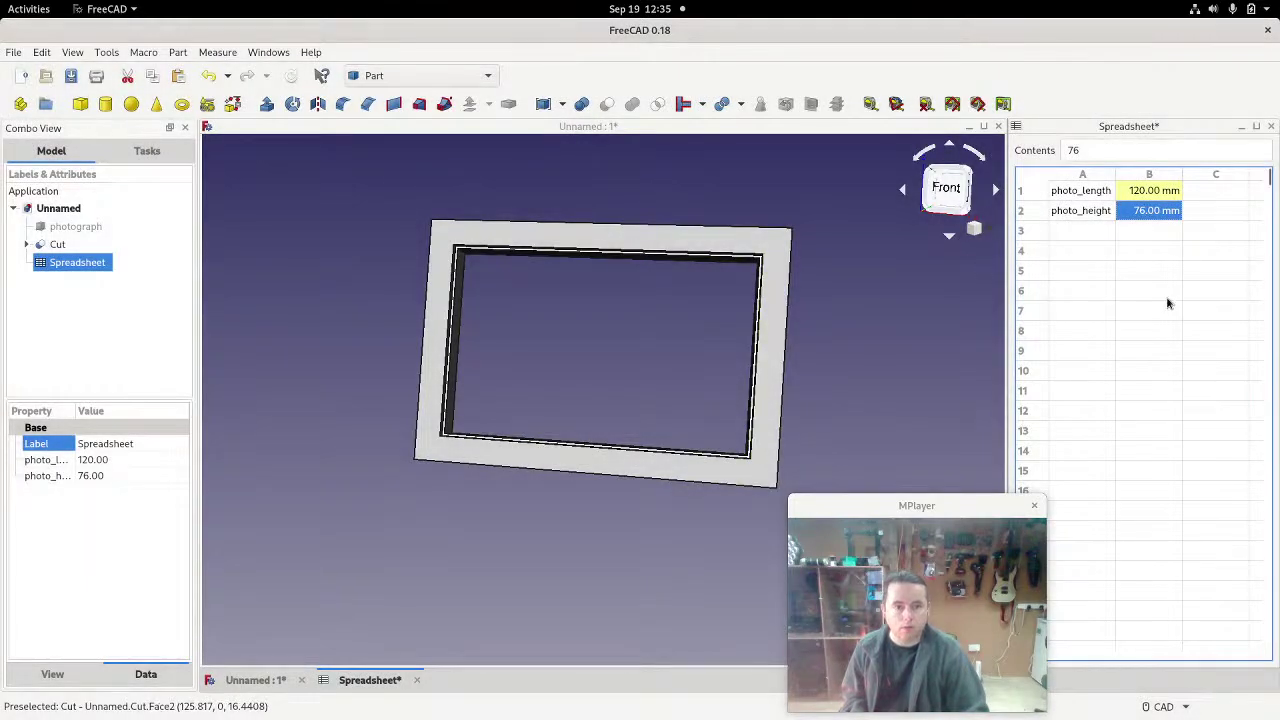
left_click(1170, 235)
left_click(1100, 210)
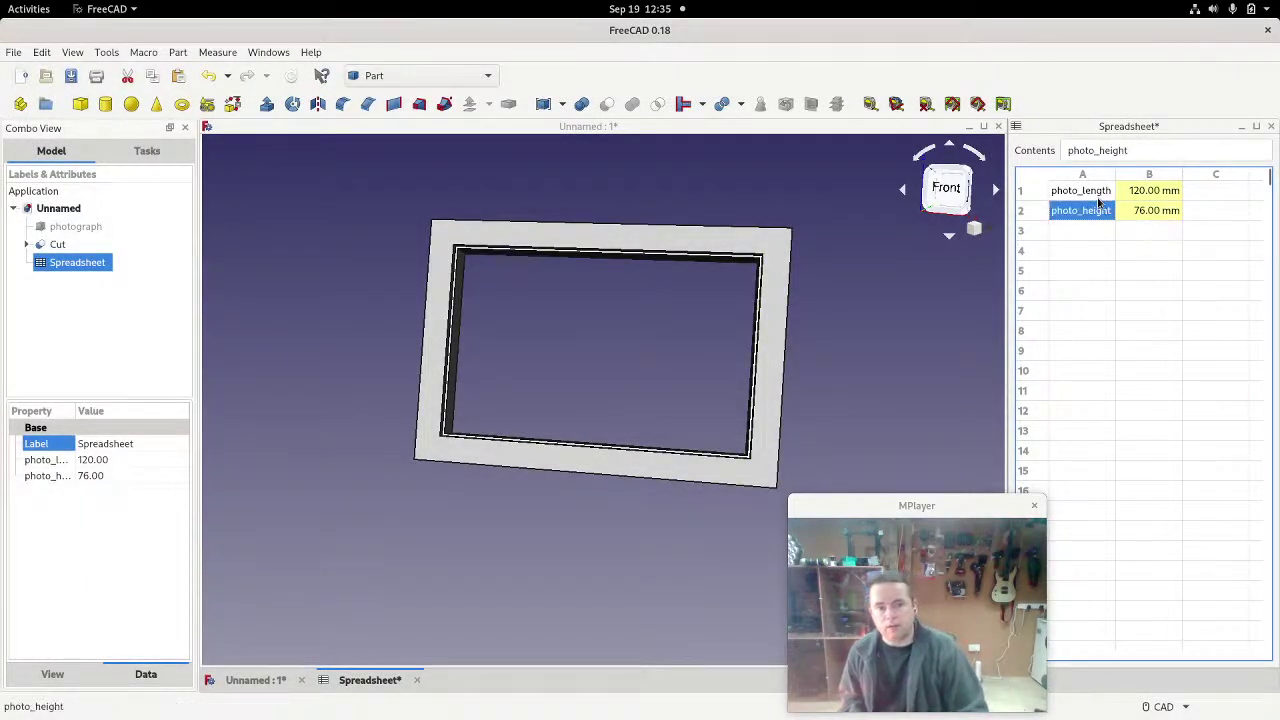
left_click(1098, 197)
left_click(1096, 214)
left_click(1100, 197)
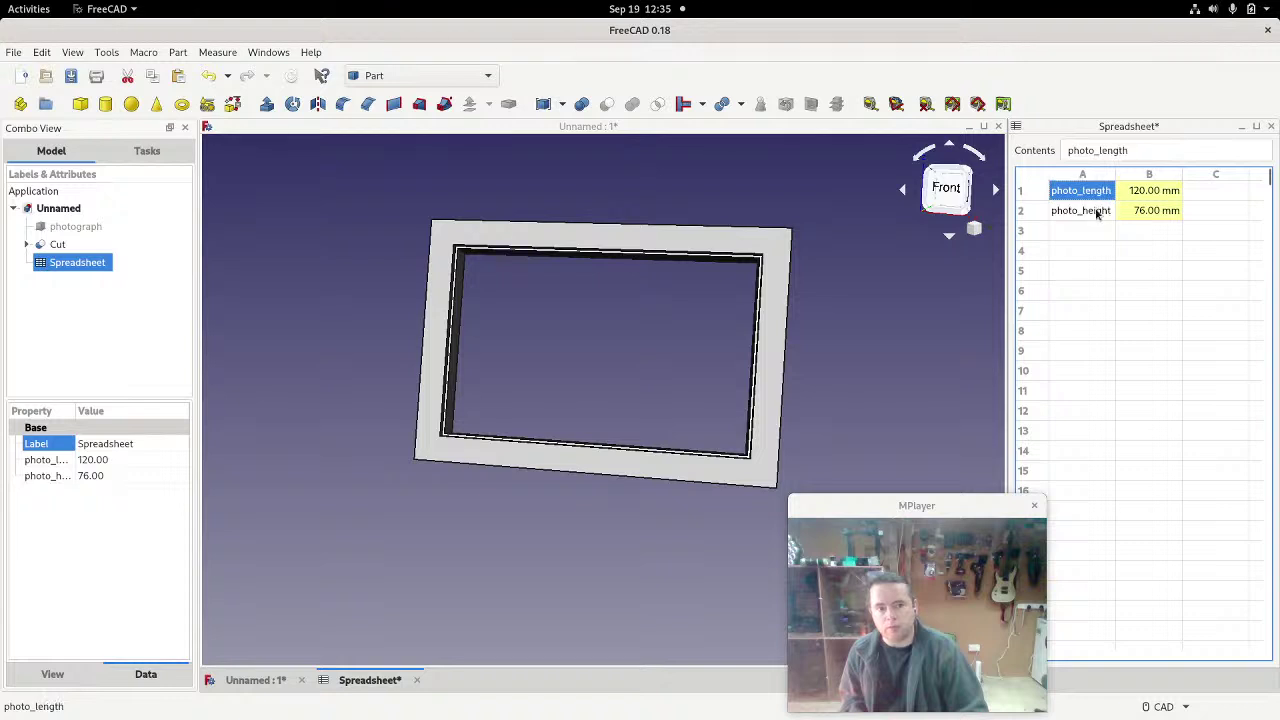
left_click(1098, 212)
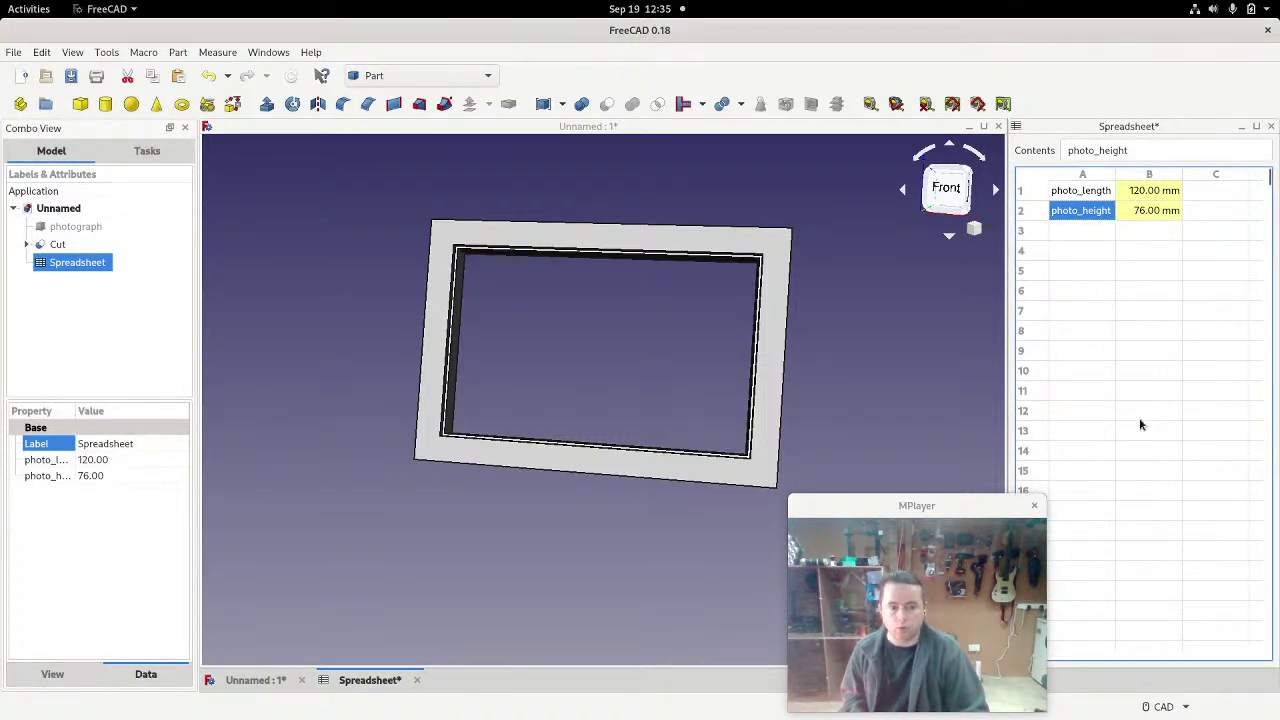
left_click(1088, 195)
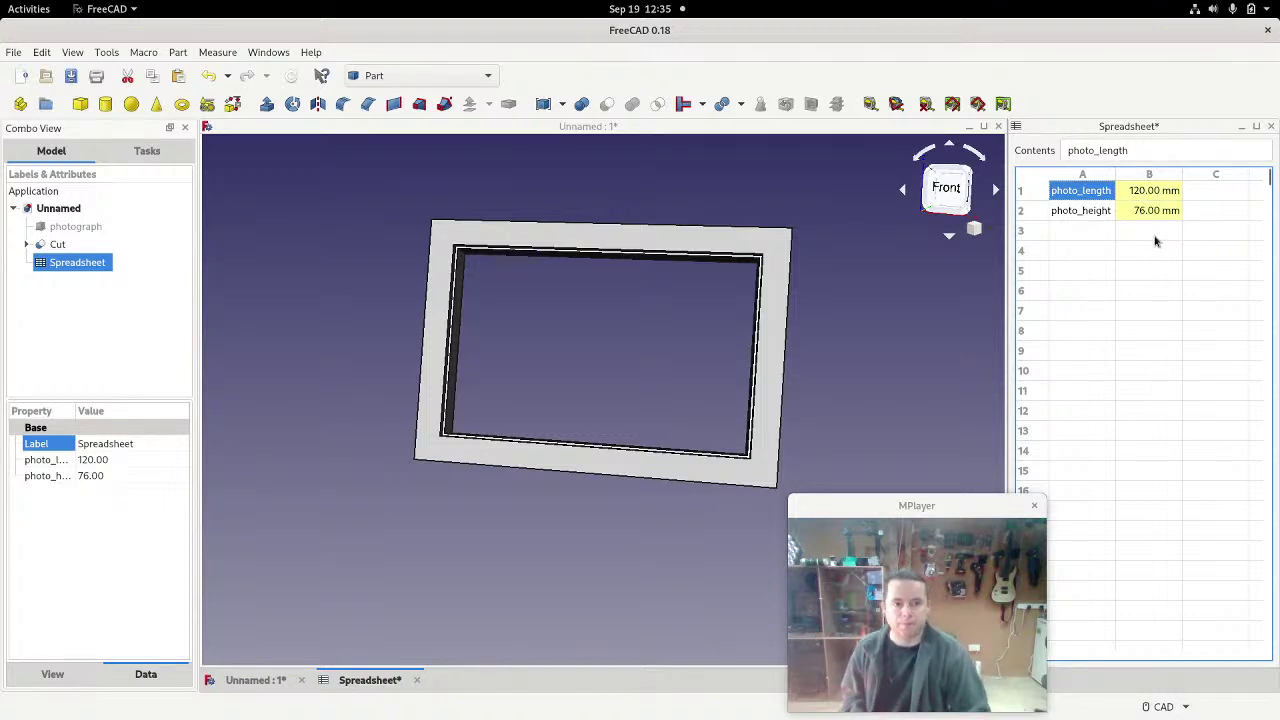
left_click(1155, 236)
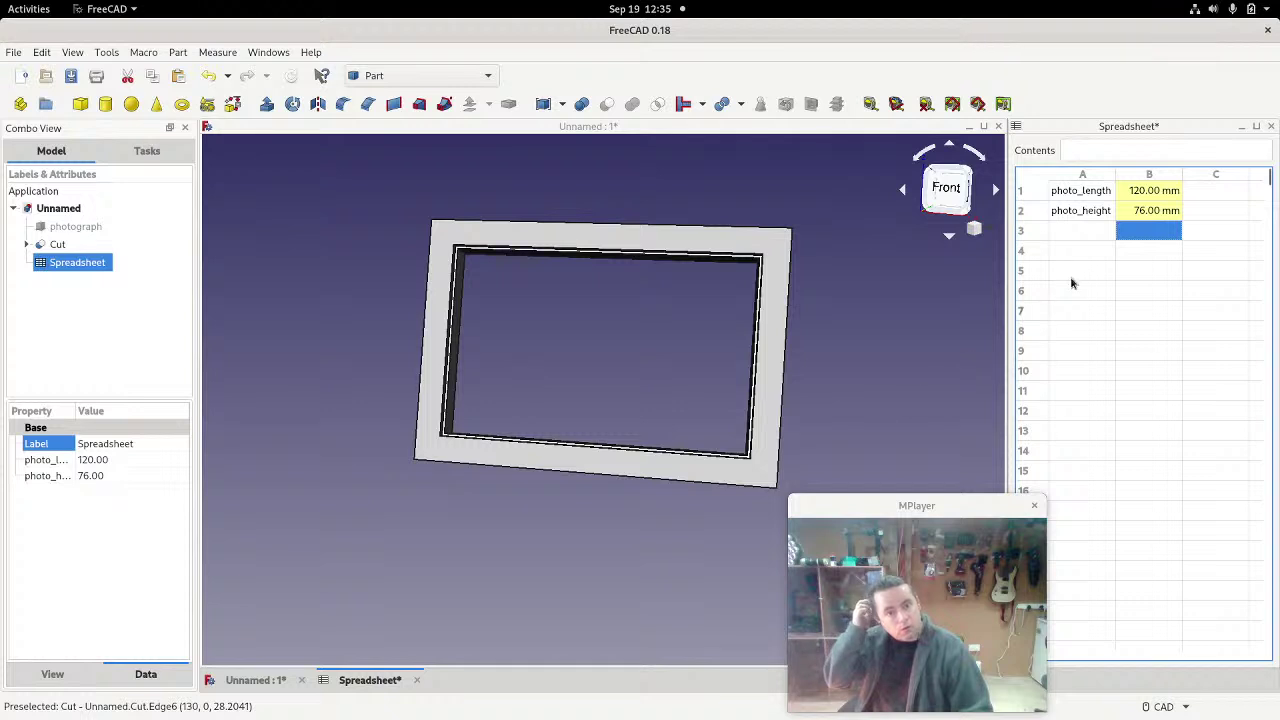
Step: Set the spreadsheet's photo_length value to 60 and its photo_height value to 38
left_click(1146, 195)
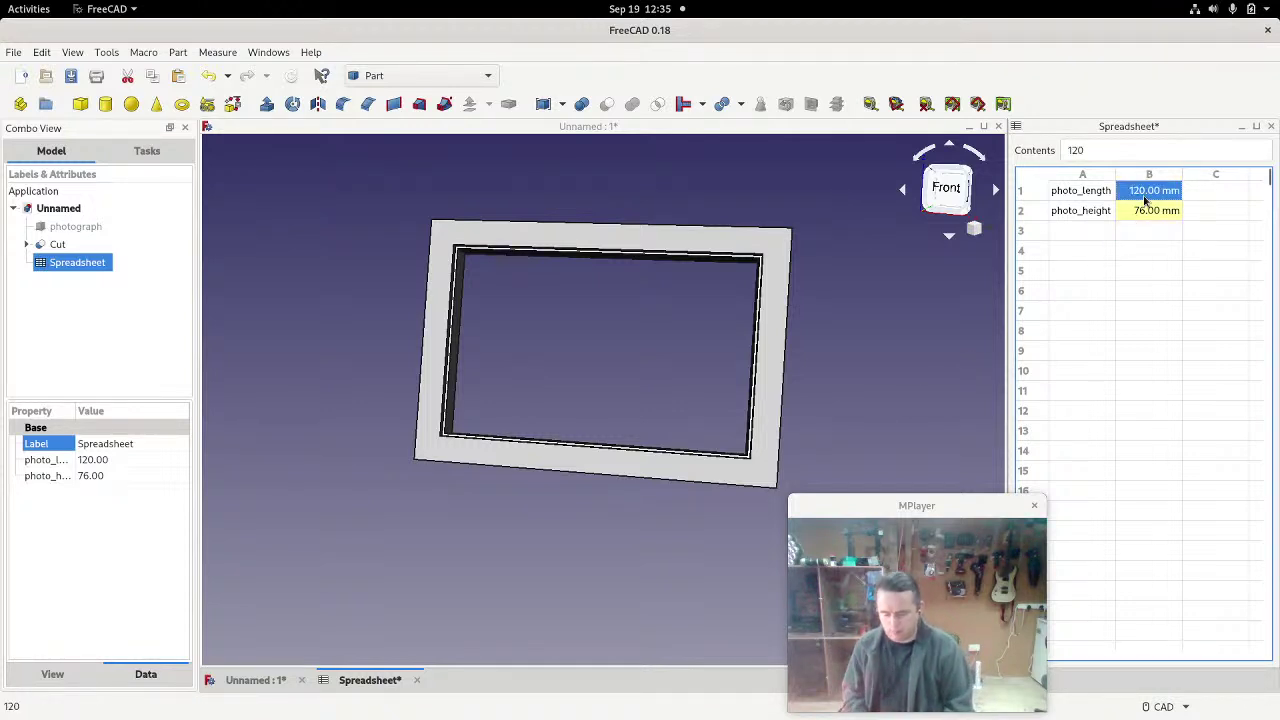
type("60")
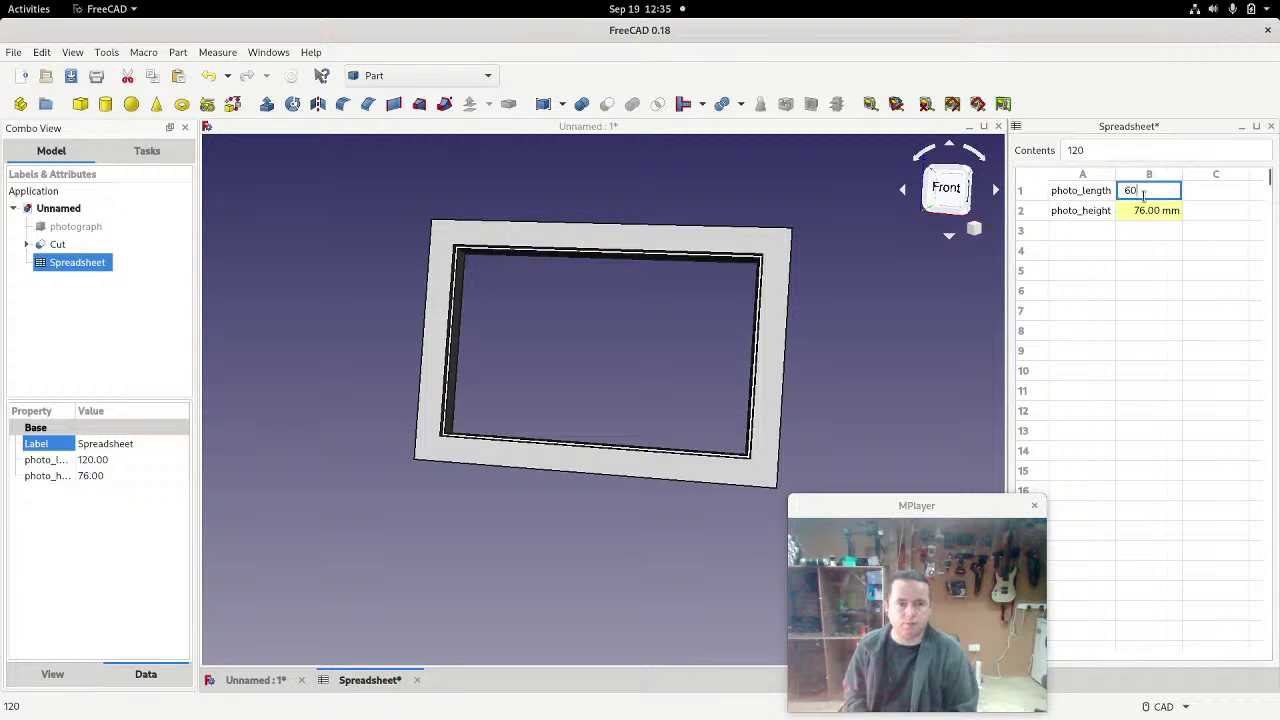
key("Return")
type("38")
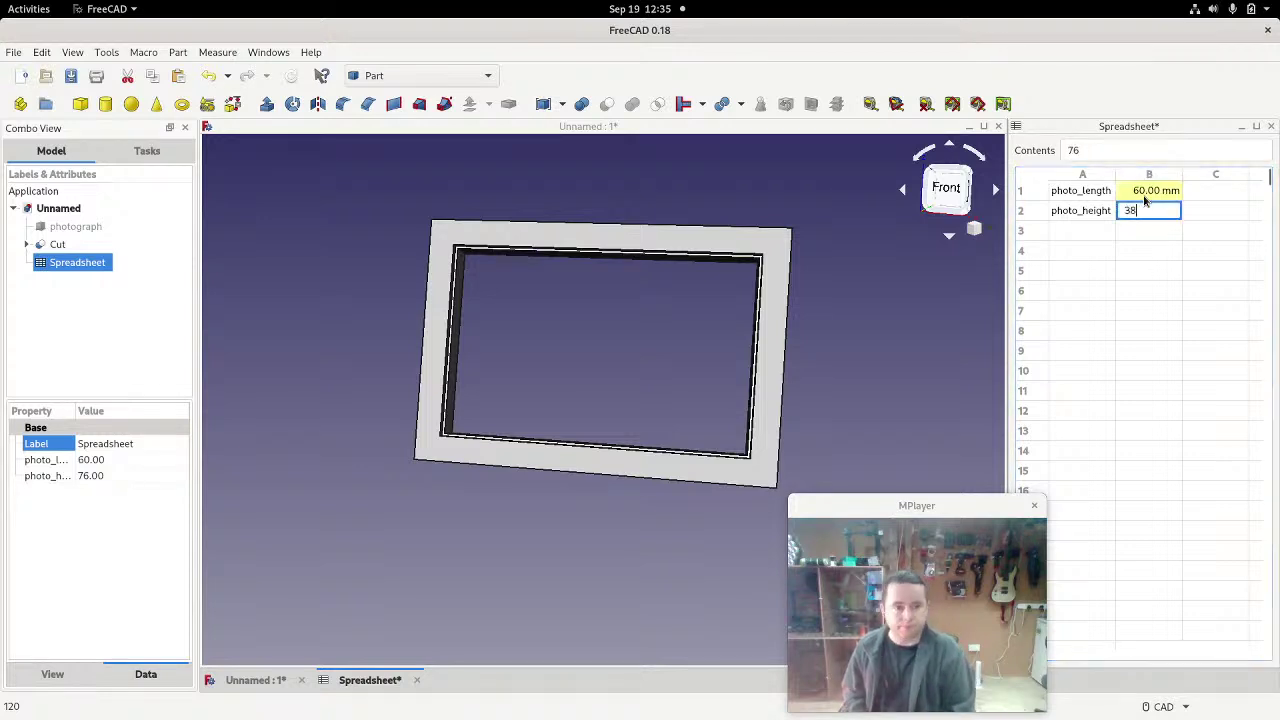
key("Return")
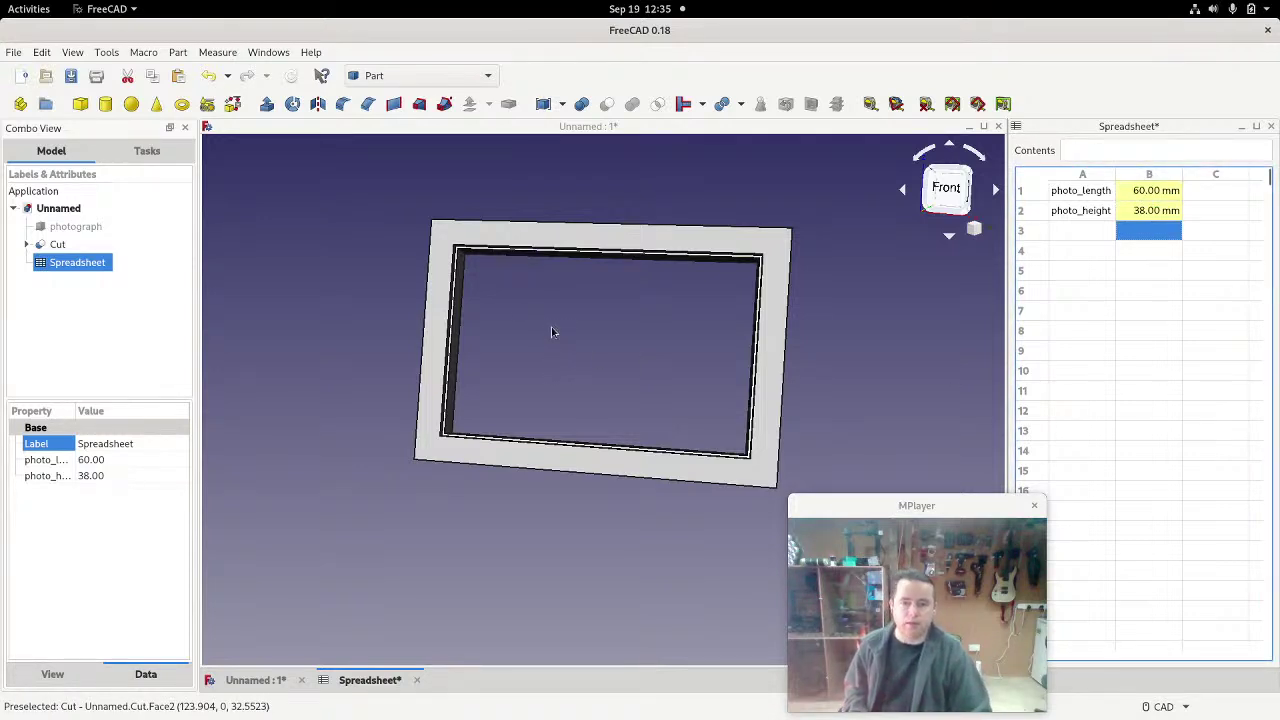
Step: Make the hidden photograph object visible inside the frame
left_click(82, 333)
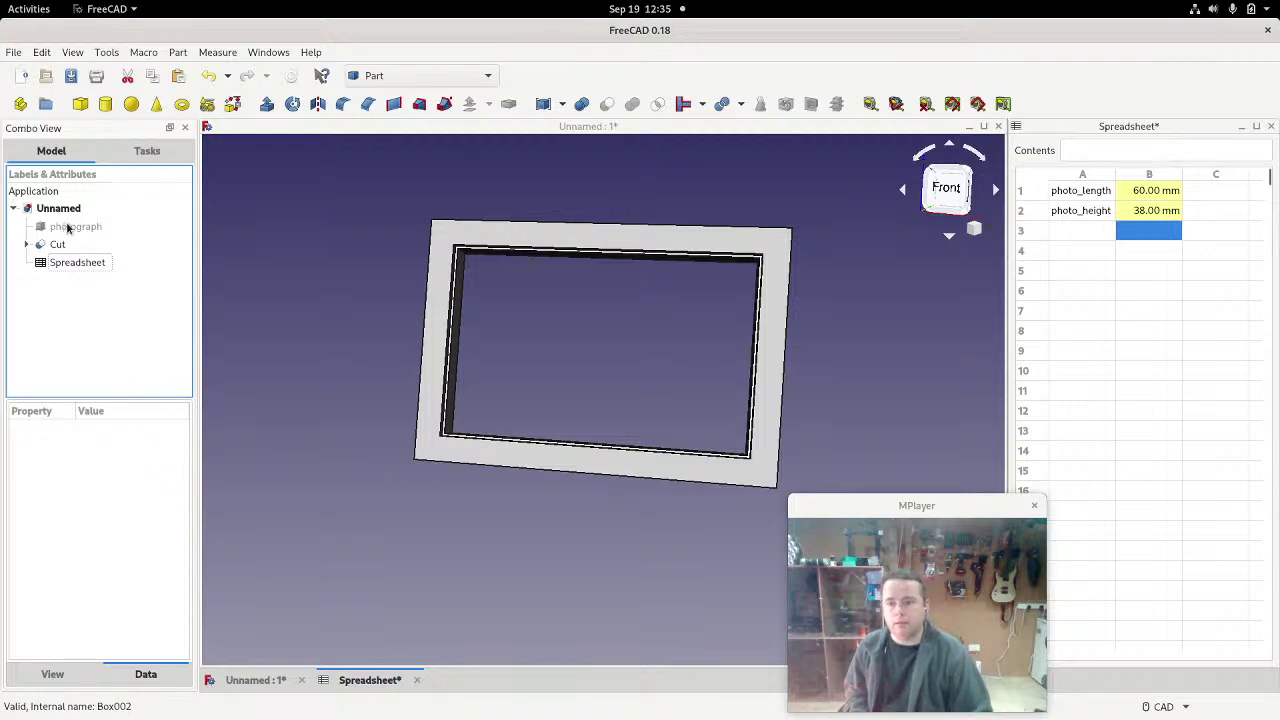
left_click(68, 227)
key("space")
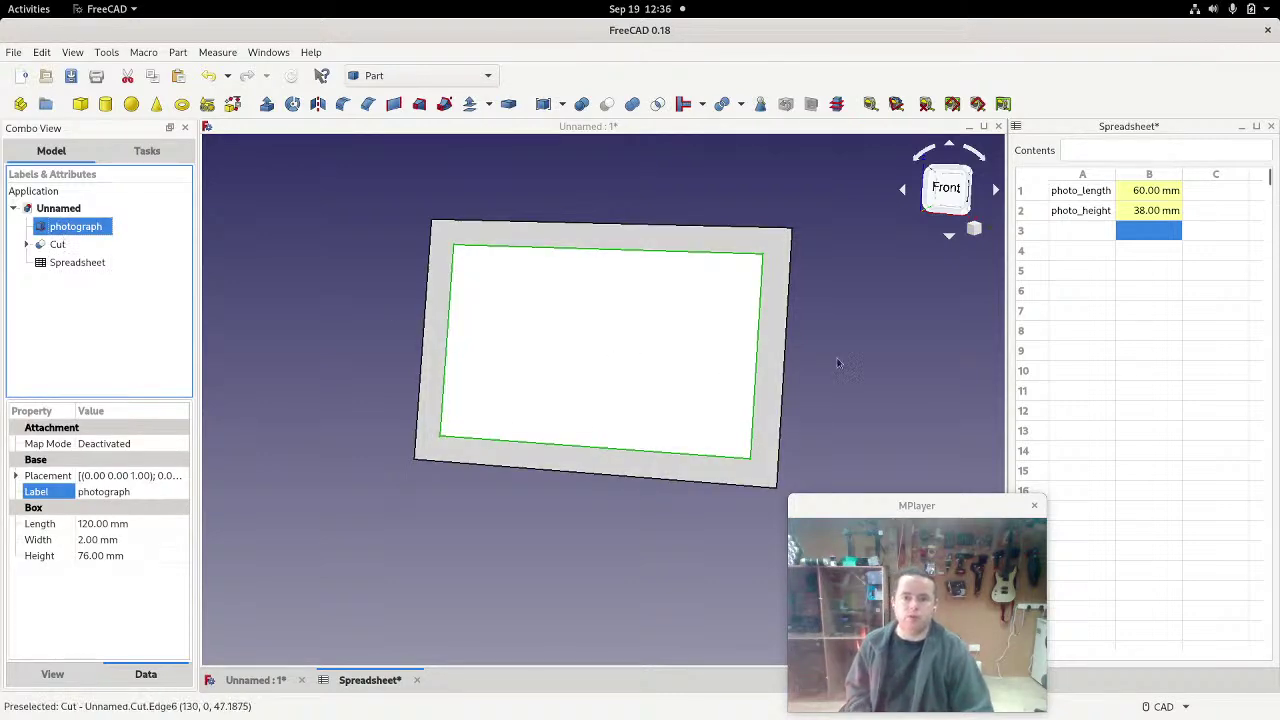
middle_click_drag(823, 334, 740, 340)
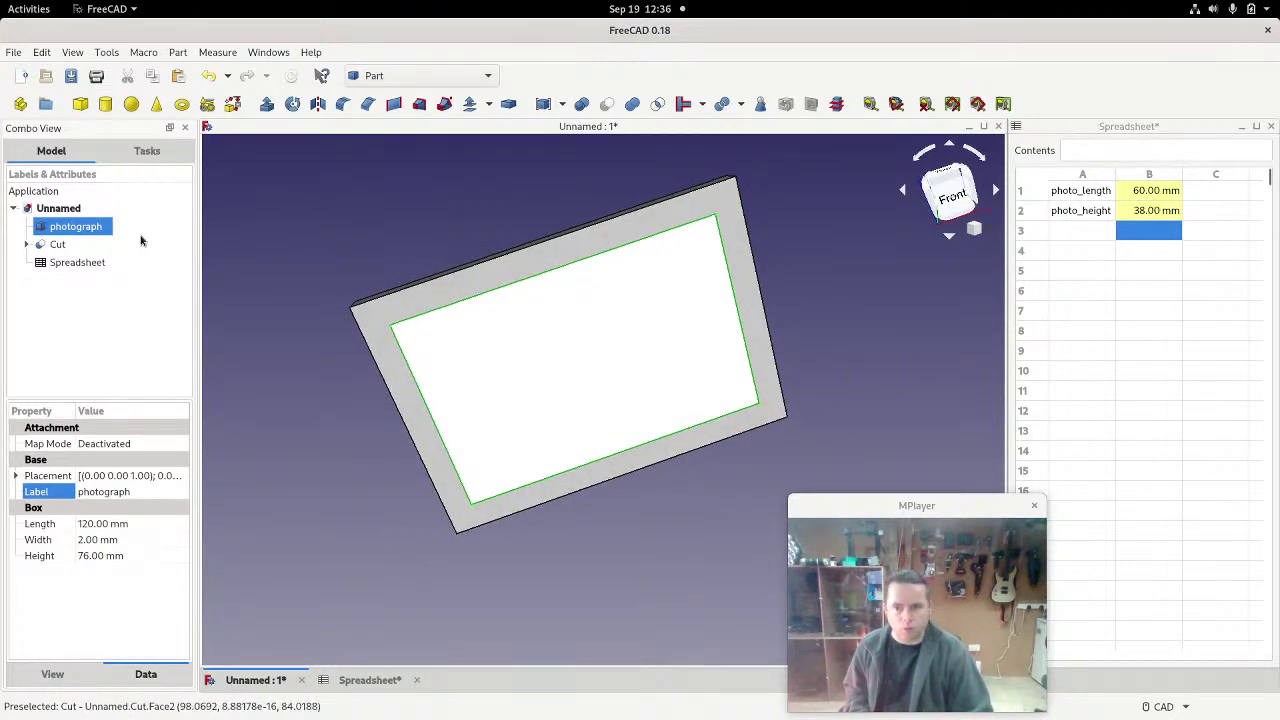
Step: Link the photograph's Length property to the spreadsheet with the expression Spreadsheet.photo_length
left_click(90, 529)
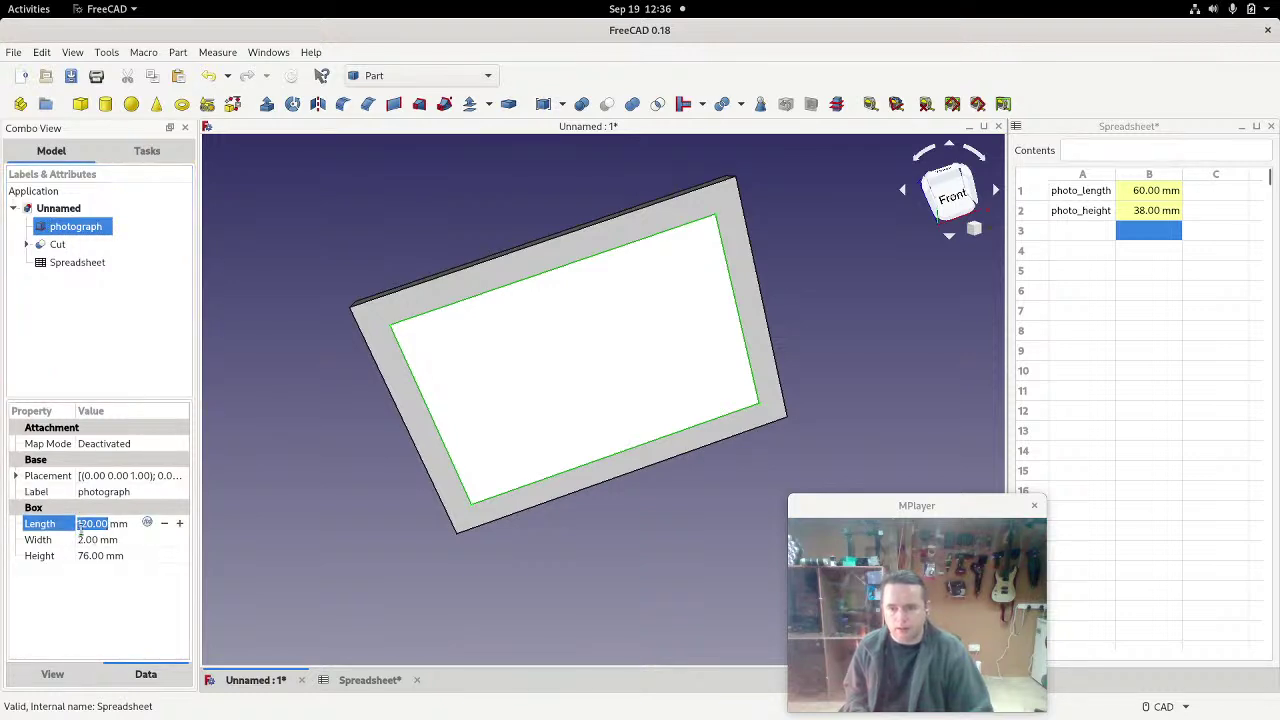
left_click(147, 523)
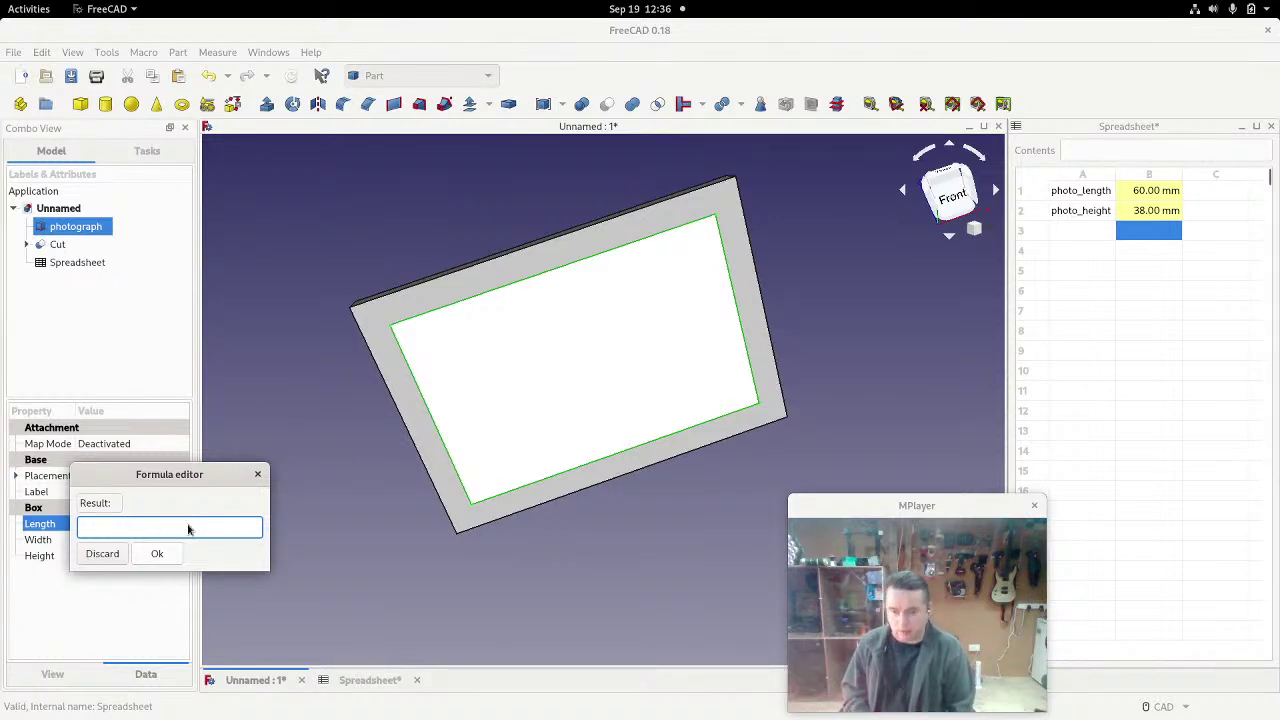
type("sp")
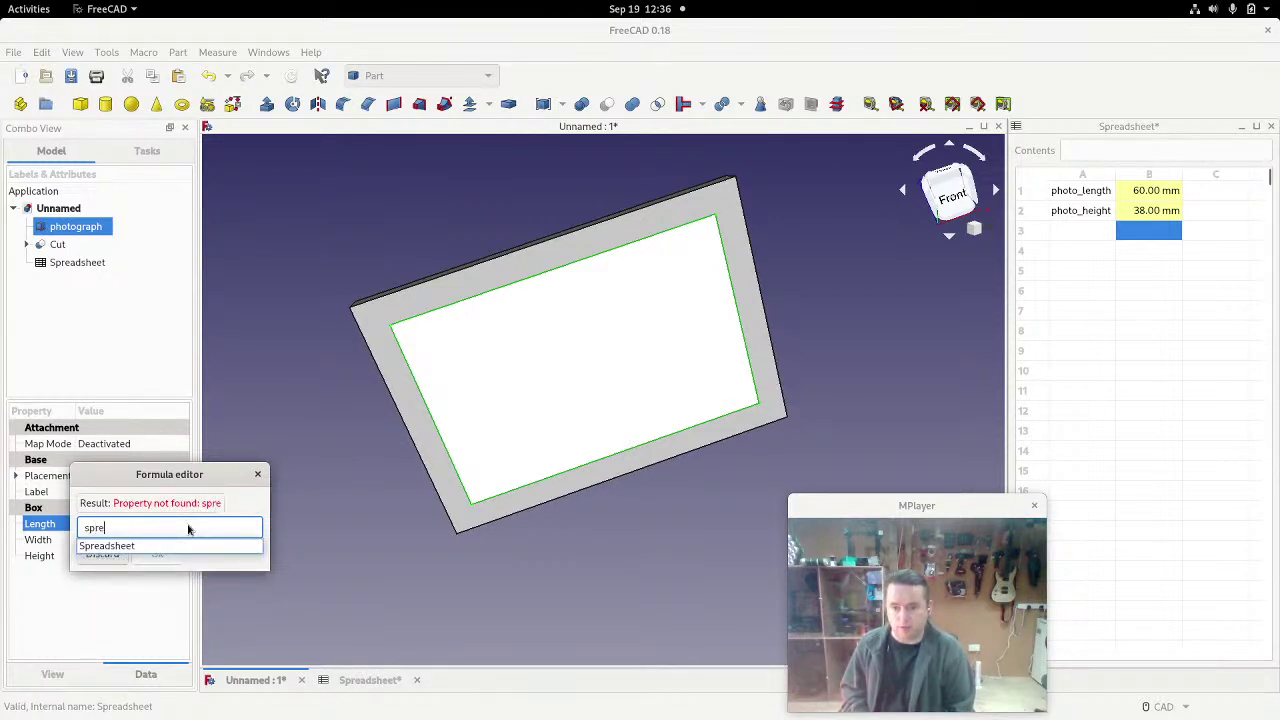
type("re")
key("Down")
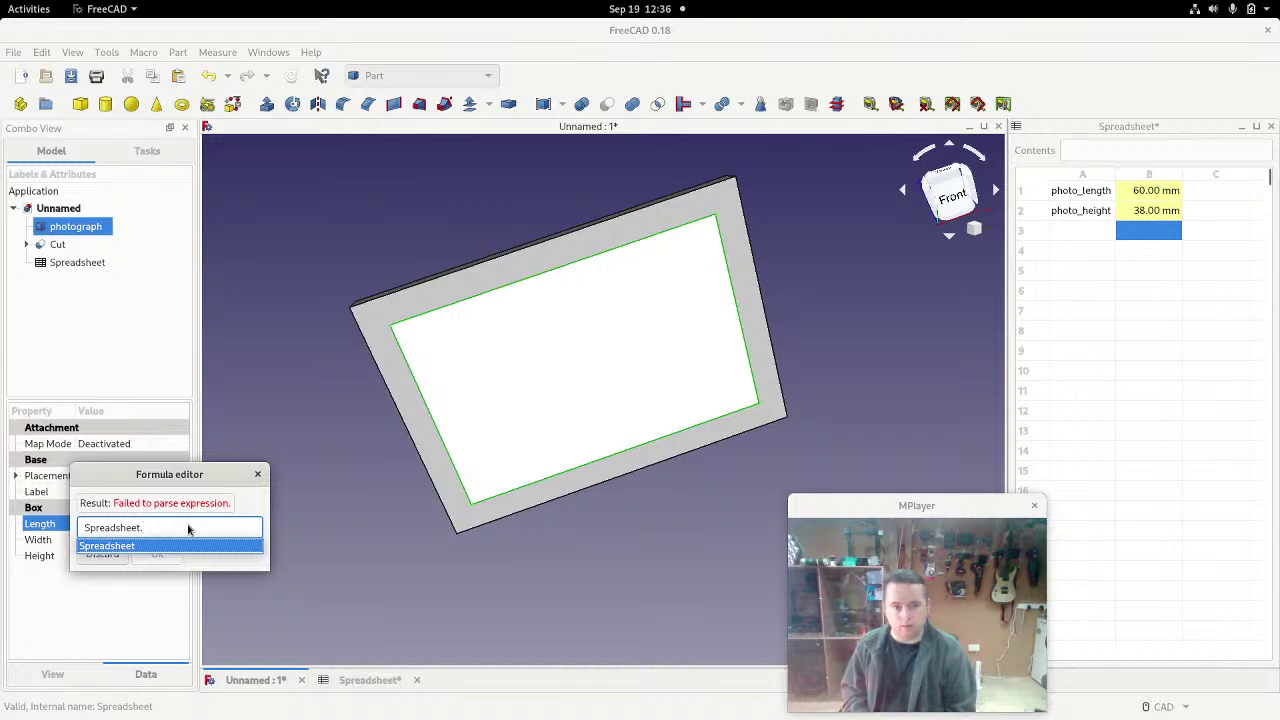
type("p")
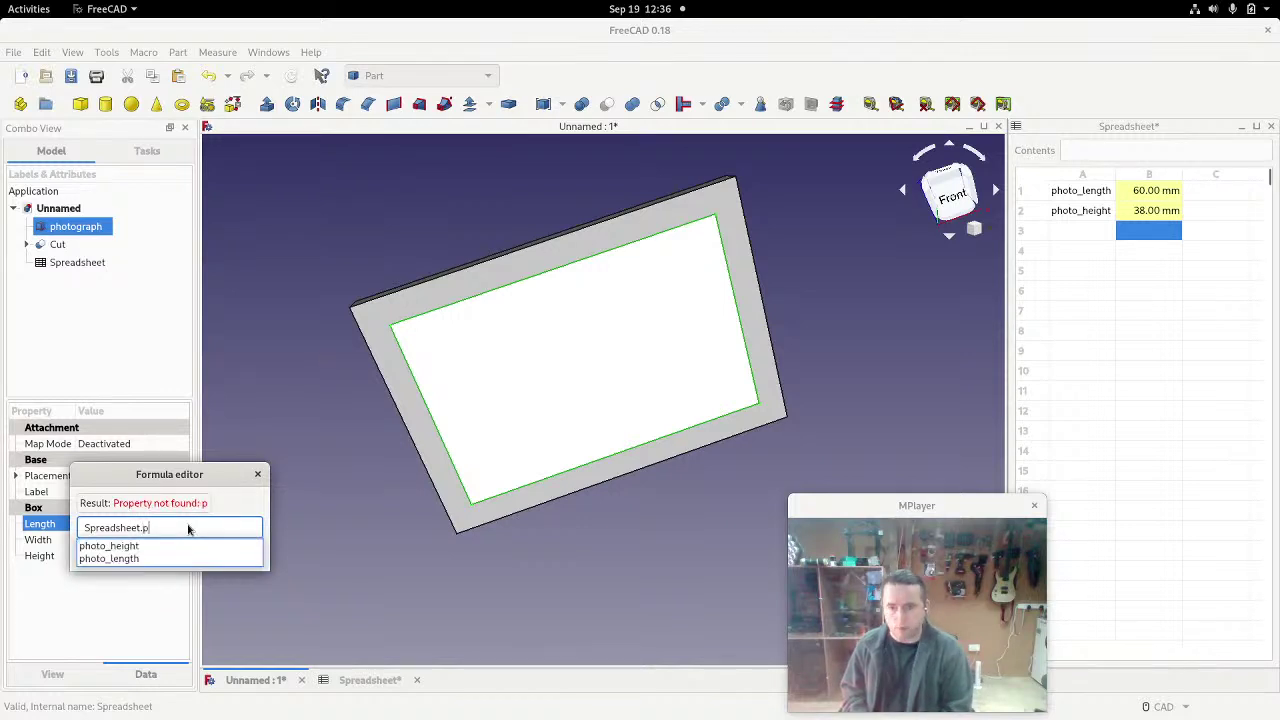
type("h")
key("Down")
key("Down")
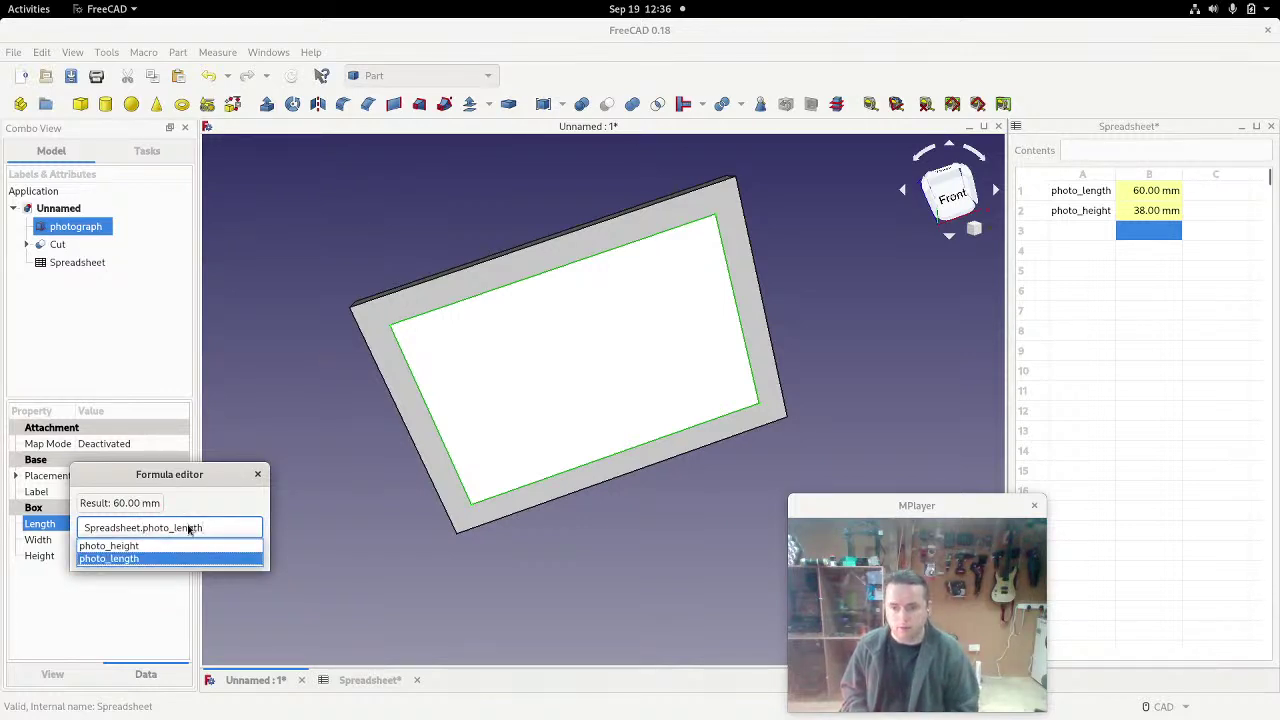
key("Return")
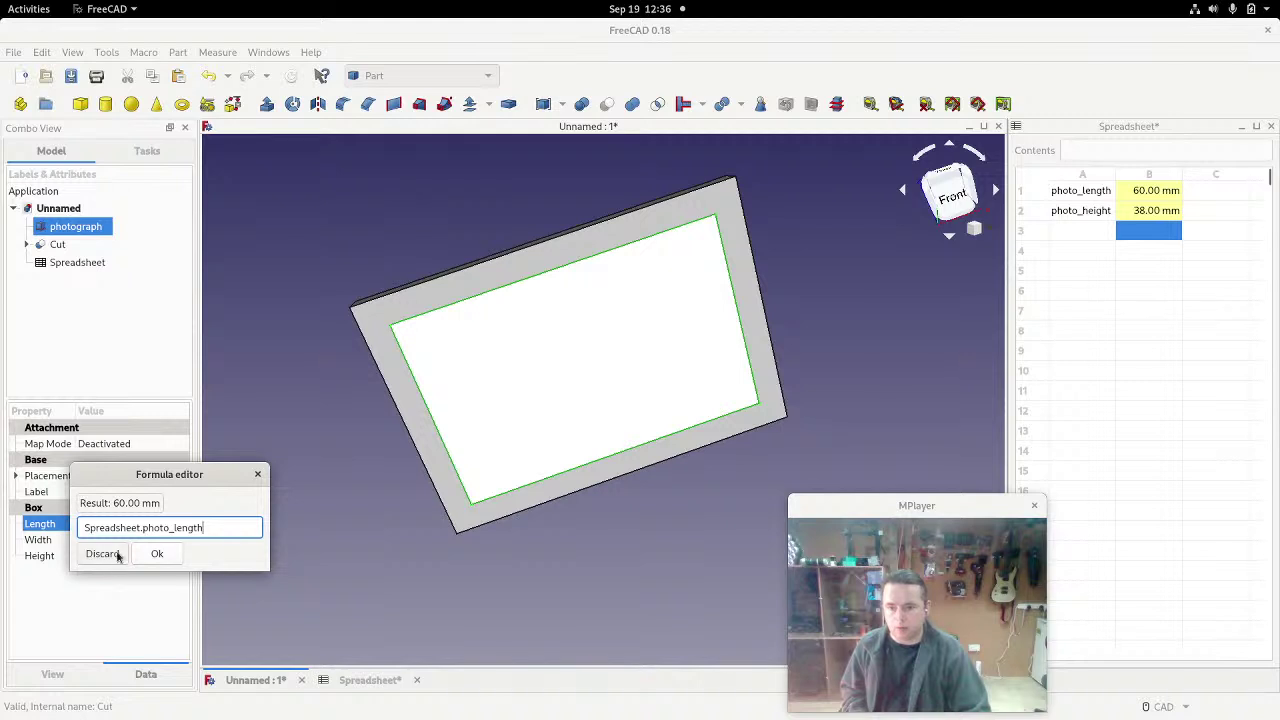
left_click(157, 555)
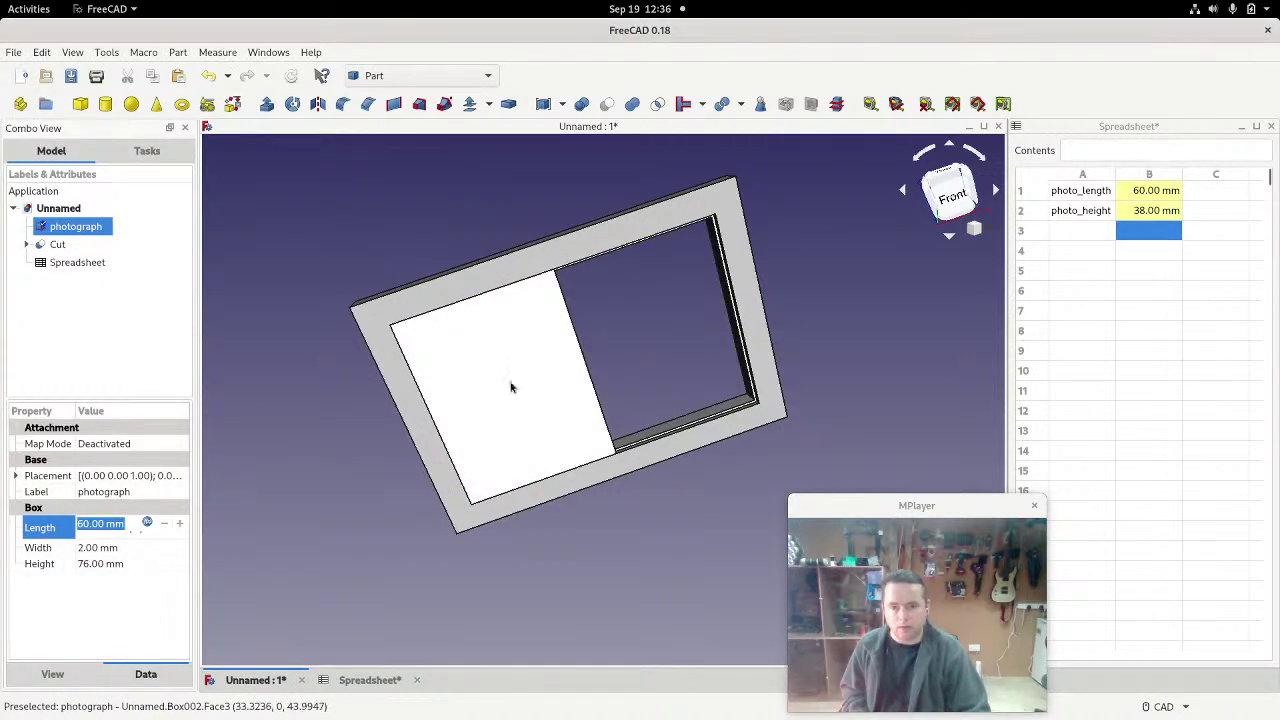
Step: Link the photograph's Height property to the spreadsheet with the expression Spreadsheet.photo_height
left_click(103, 565)
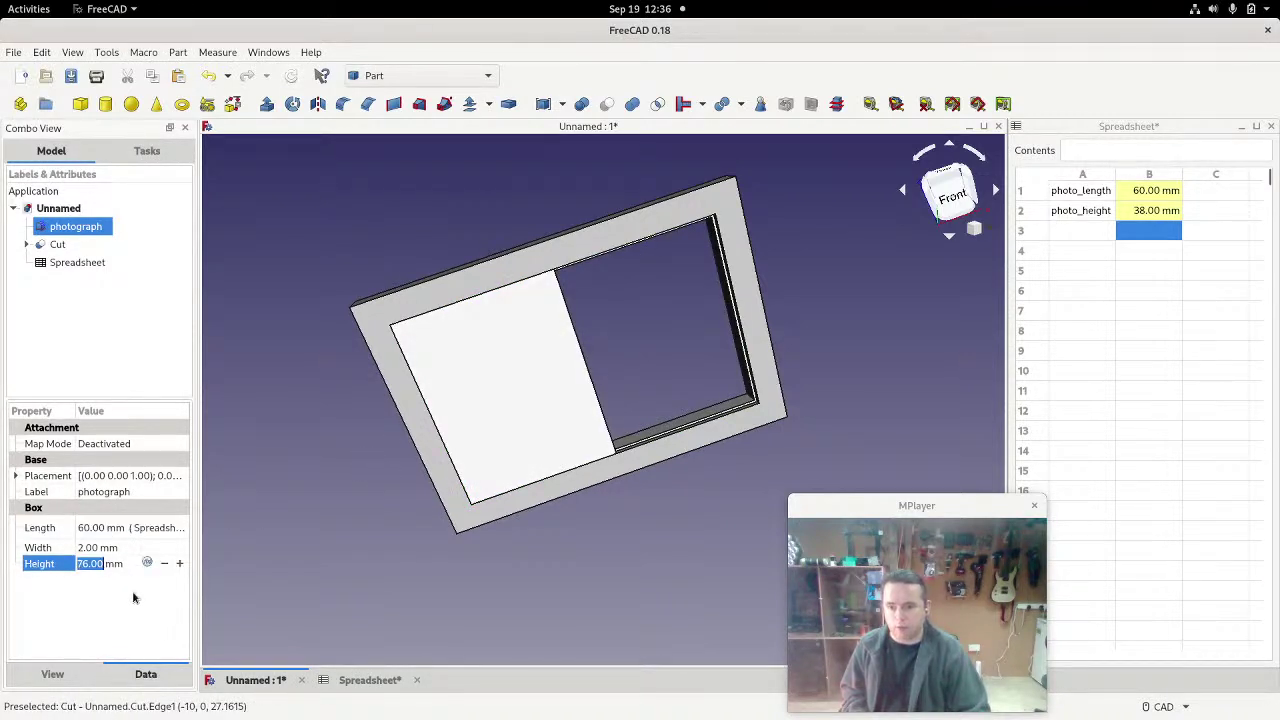
left_click(147, 563)
type("spre")
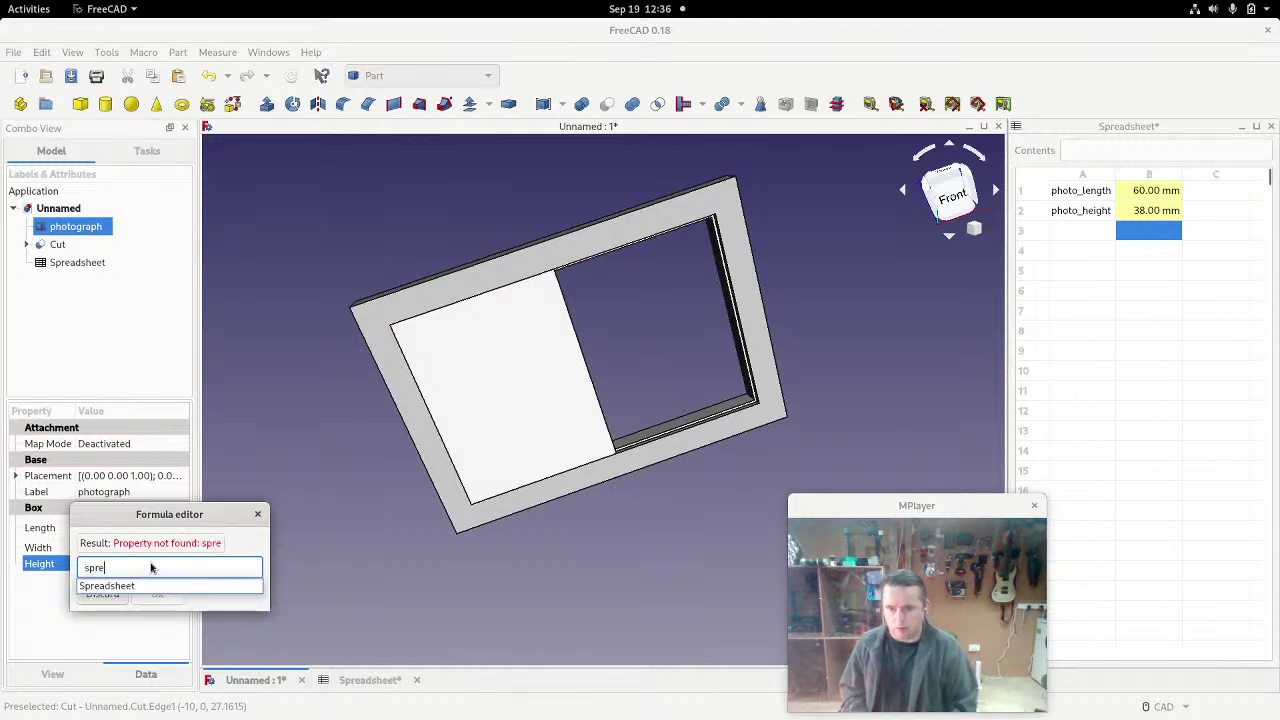
key("Down")
type(".ph")
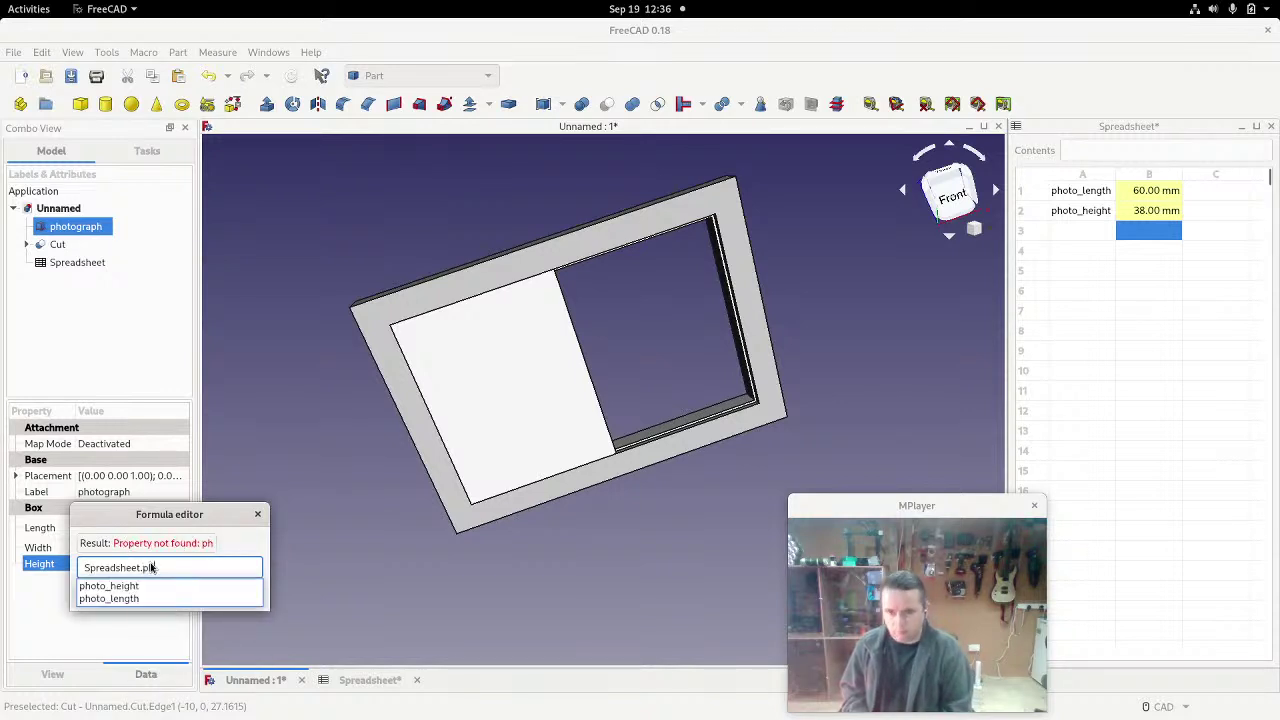
key("Down")
key("Down")
key("Up")
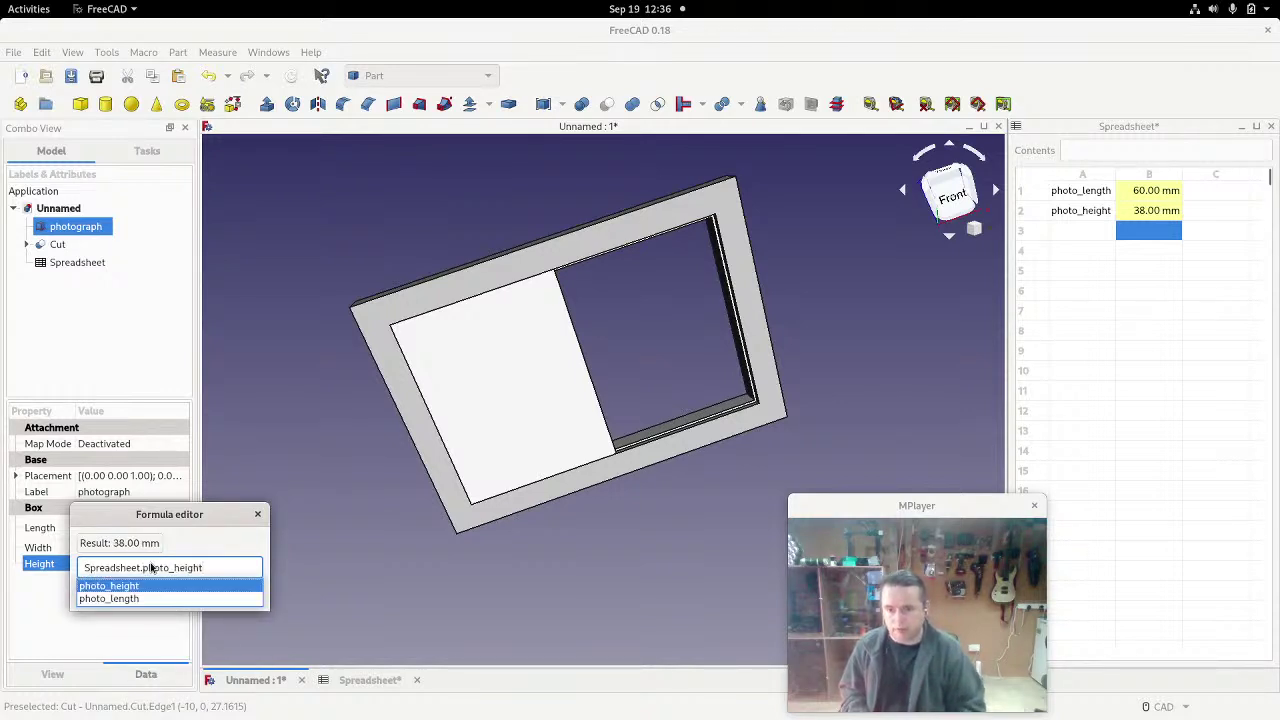
key("Return")
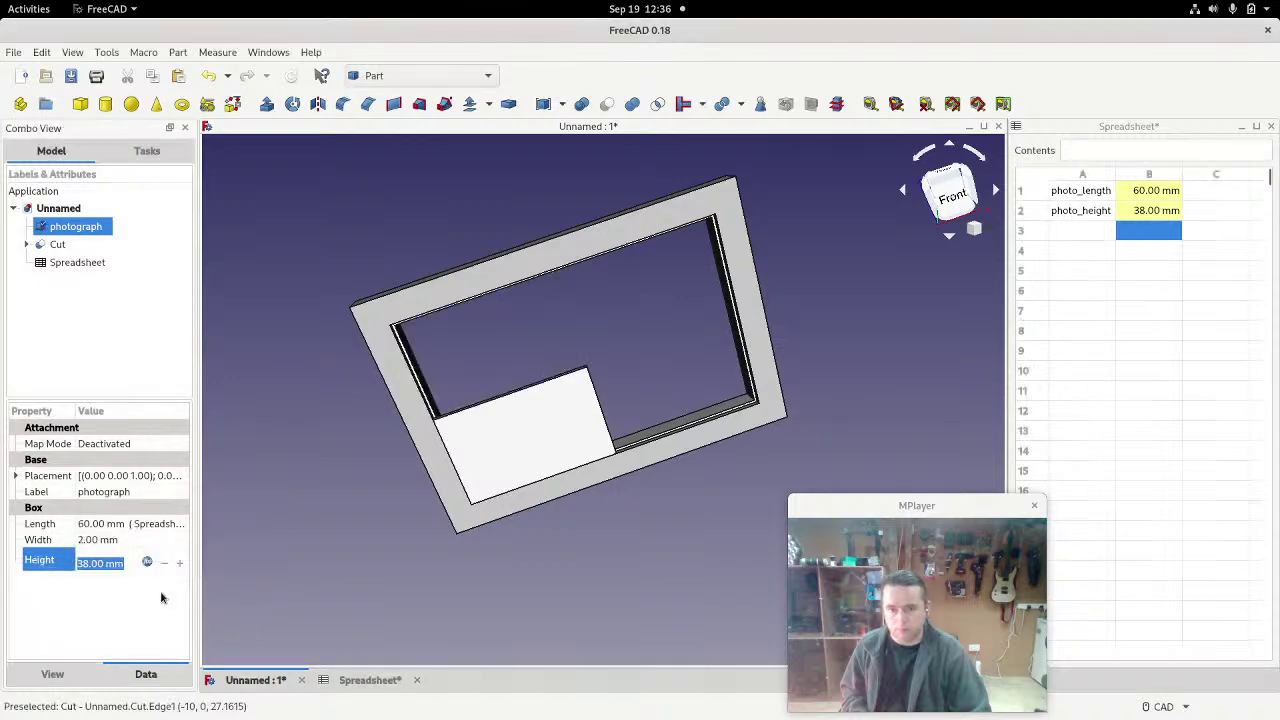
left_click(157, 594)
middle_click_drag(458, 577, 548, 528)
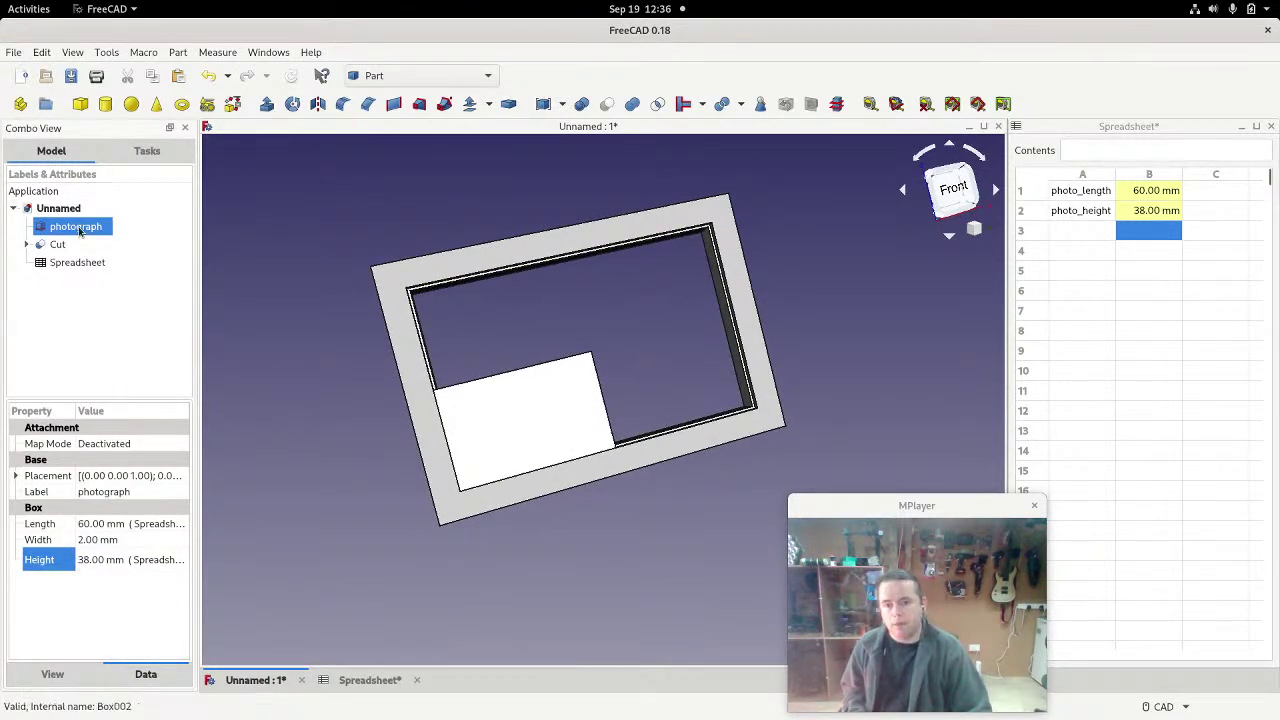
Step: Link the Length of the photograph cutout, within the Cut's holes fusion, to Spreadsheet.photo_length
left_click(27, 245)
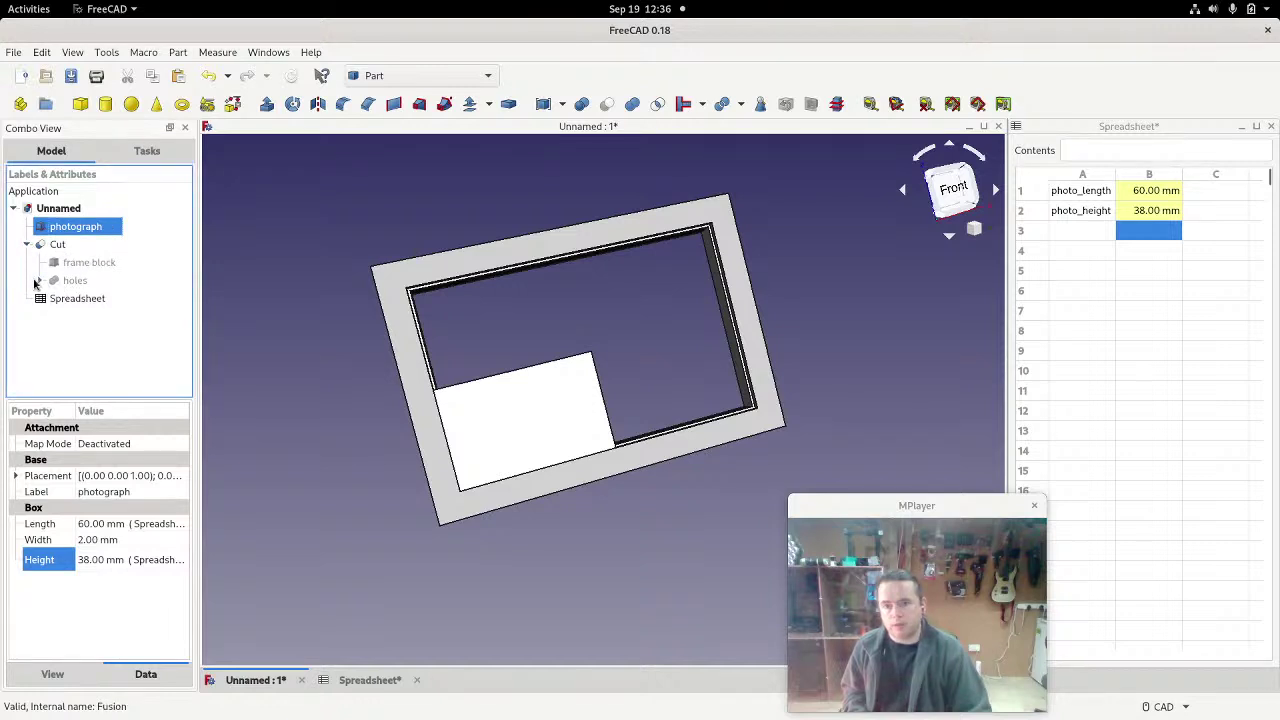
left_click(84, 266)
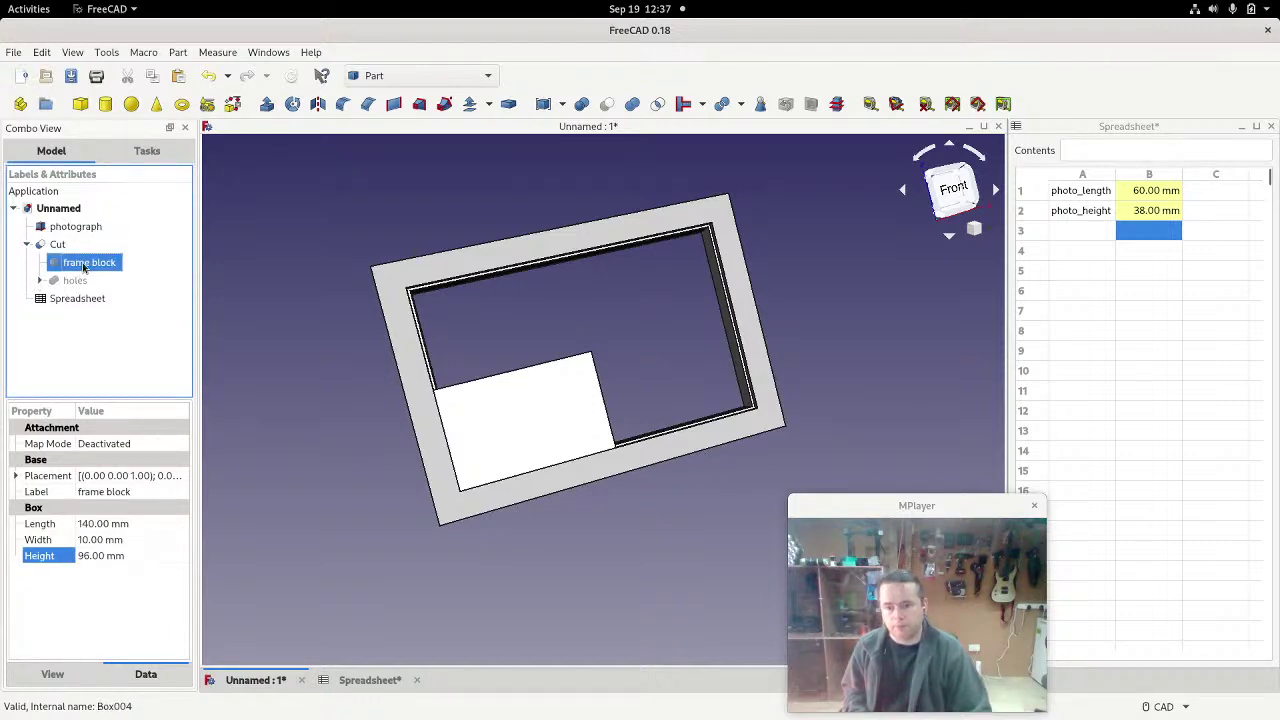
left_click(40, 280)
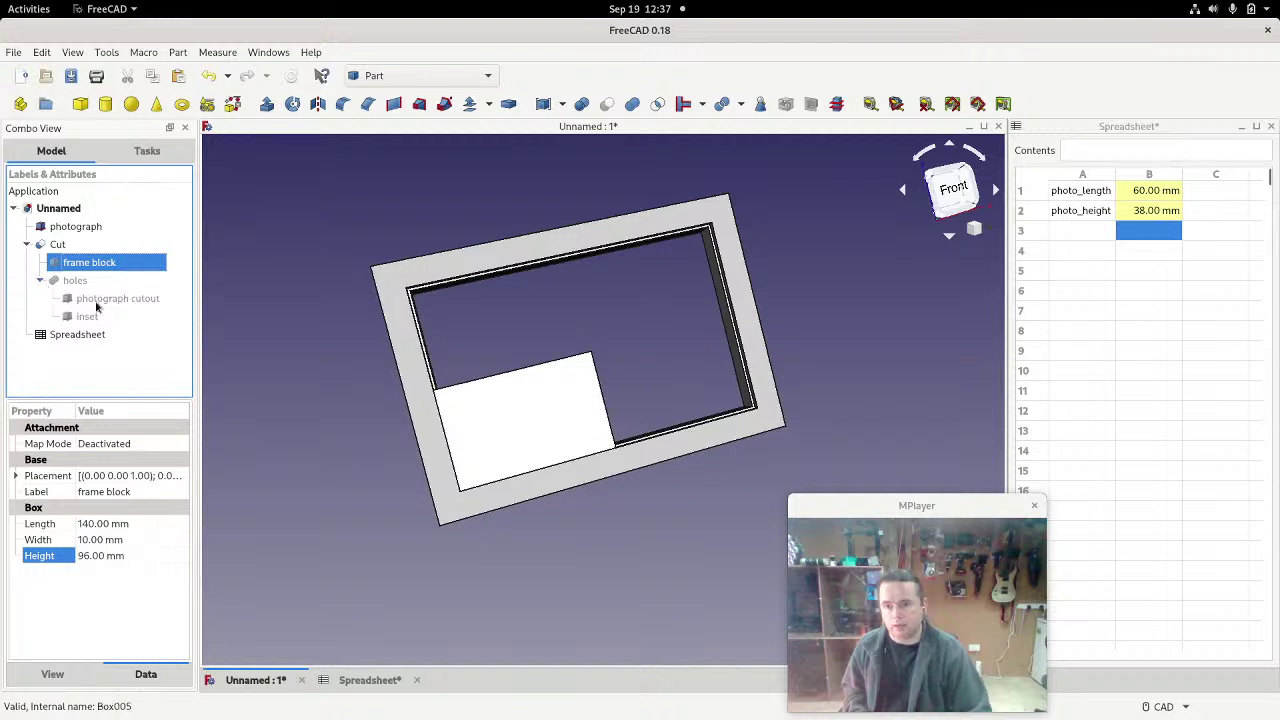
left_click(100, 300)
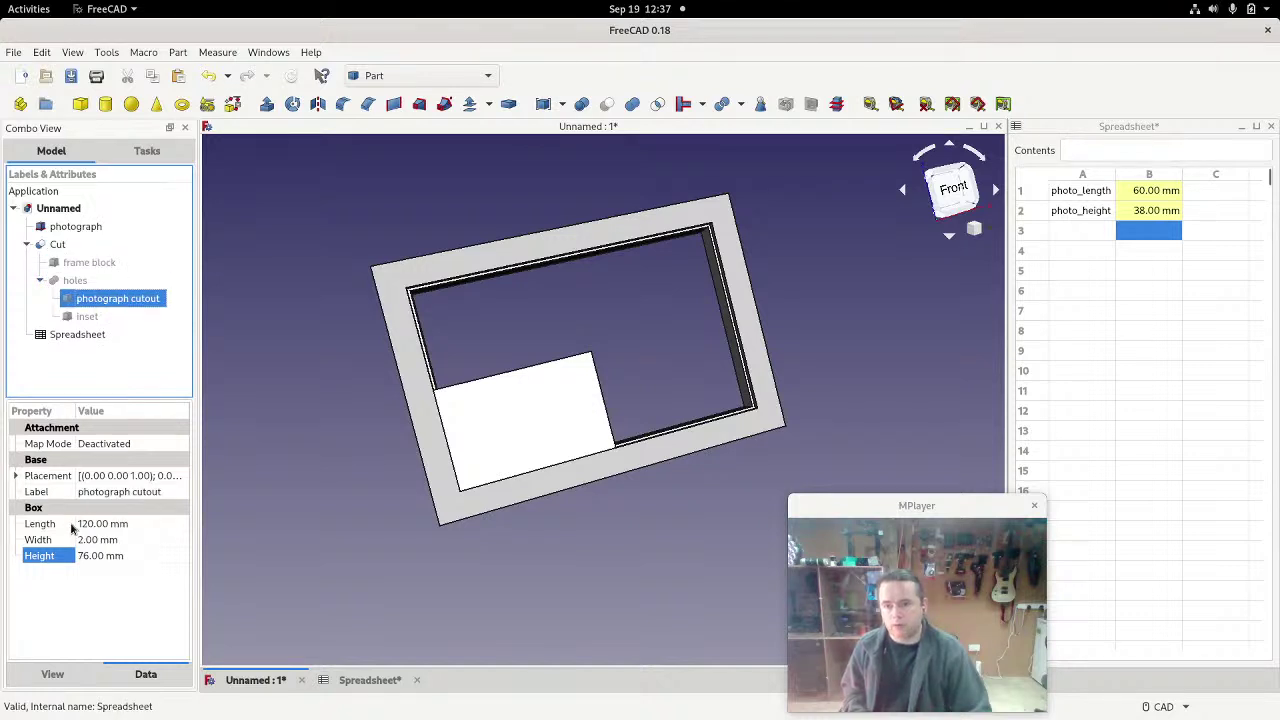
left_click(96, 528)
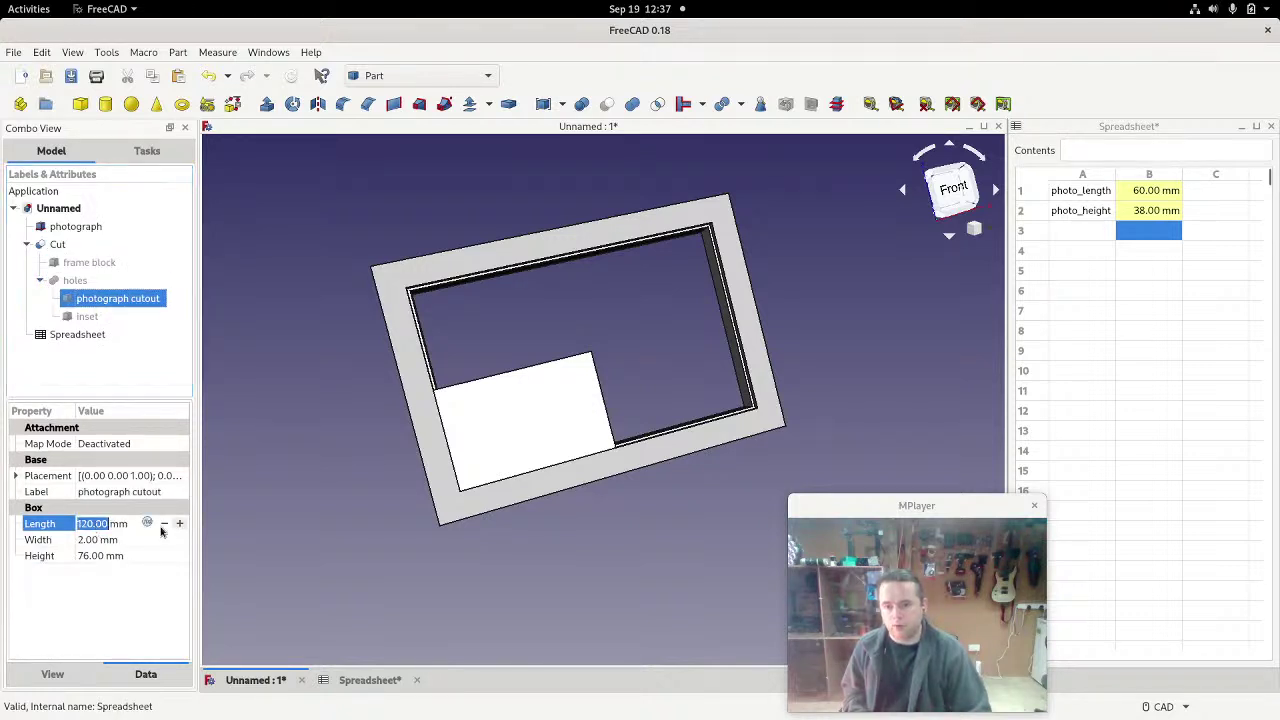
left_click(172, 523)
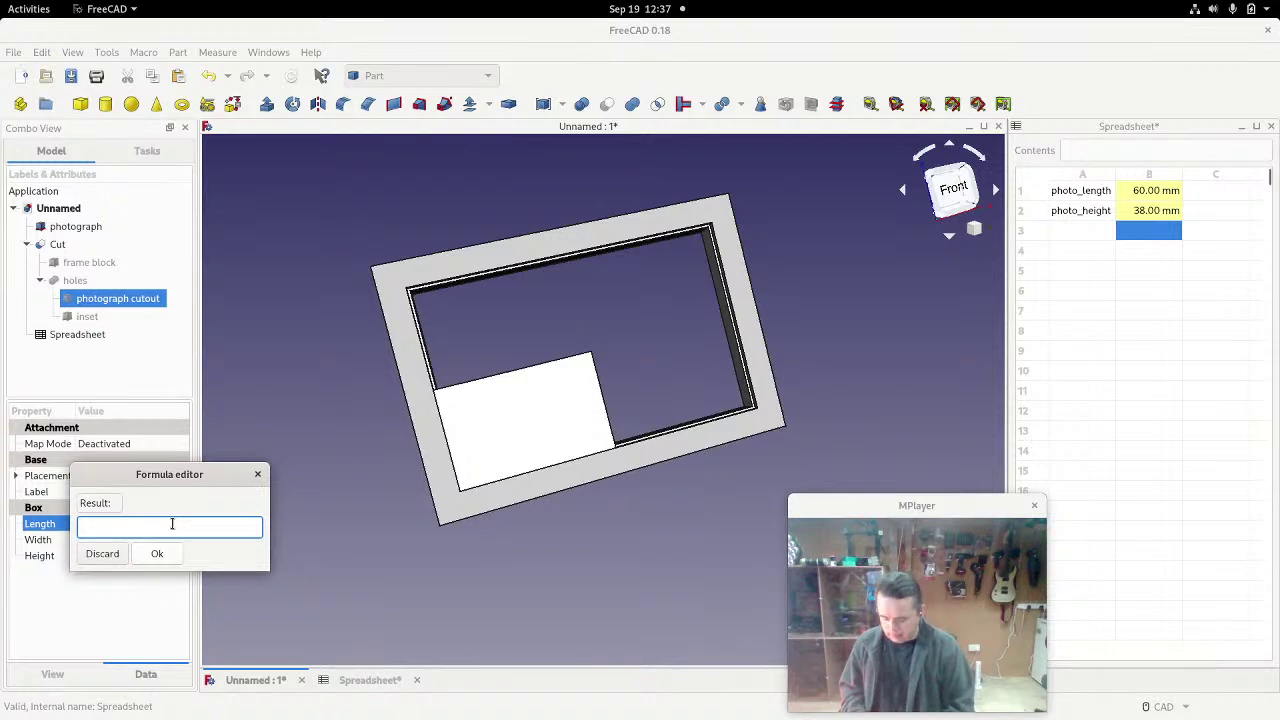
type("spre")
key("Down")
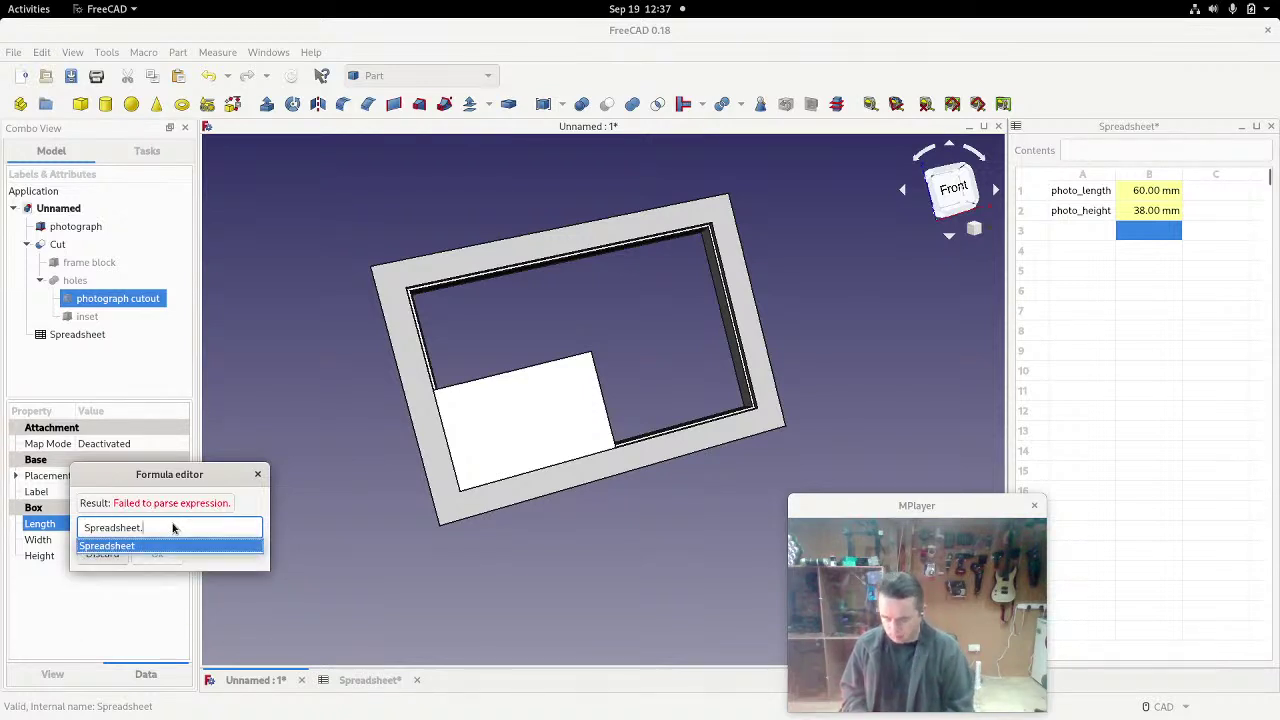
type("pho")
key("Down")
key("Down")
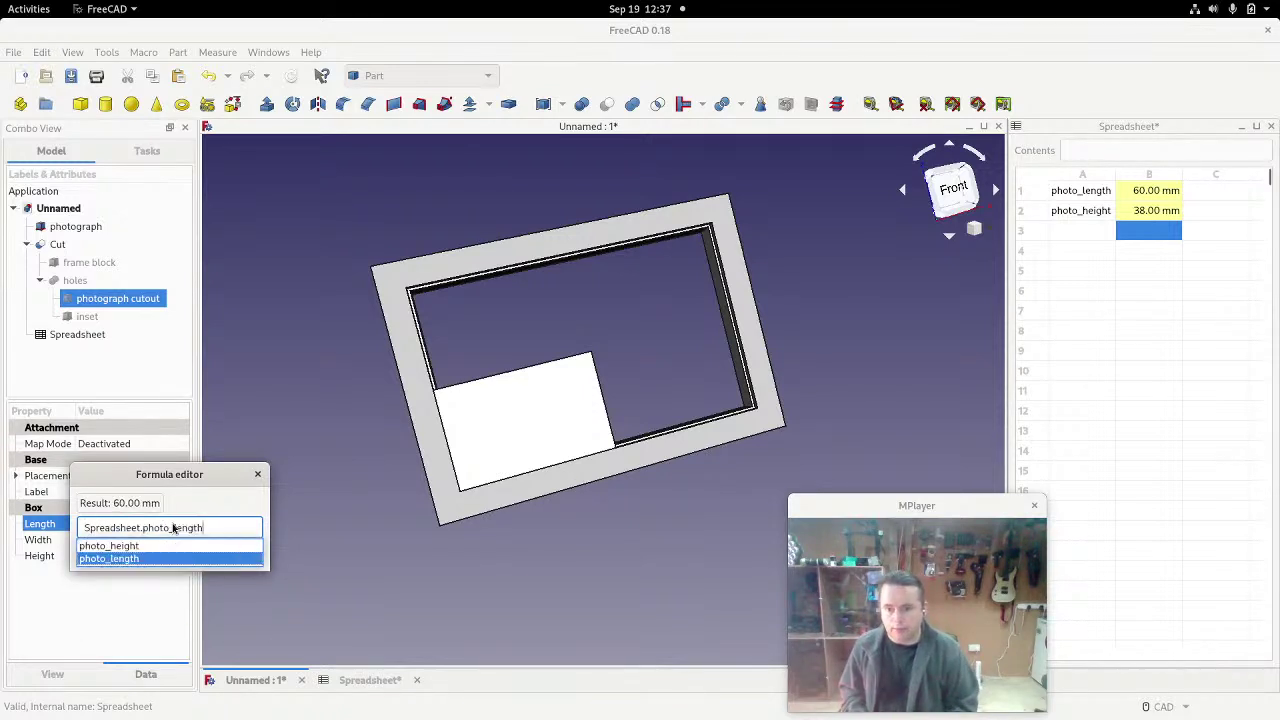
key("Return")
key("Return")
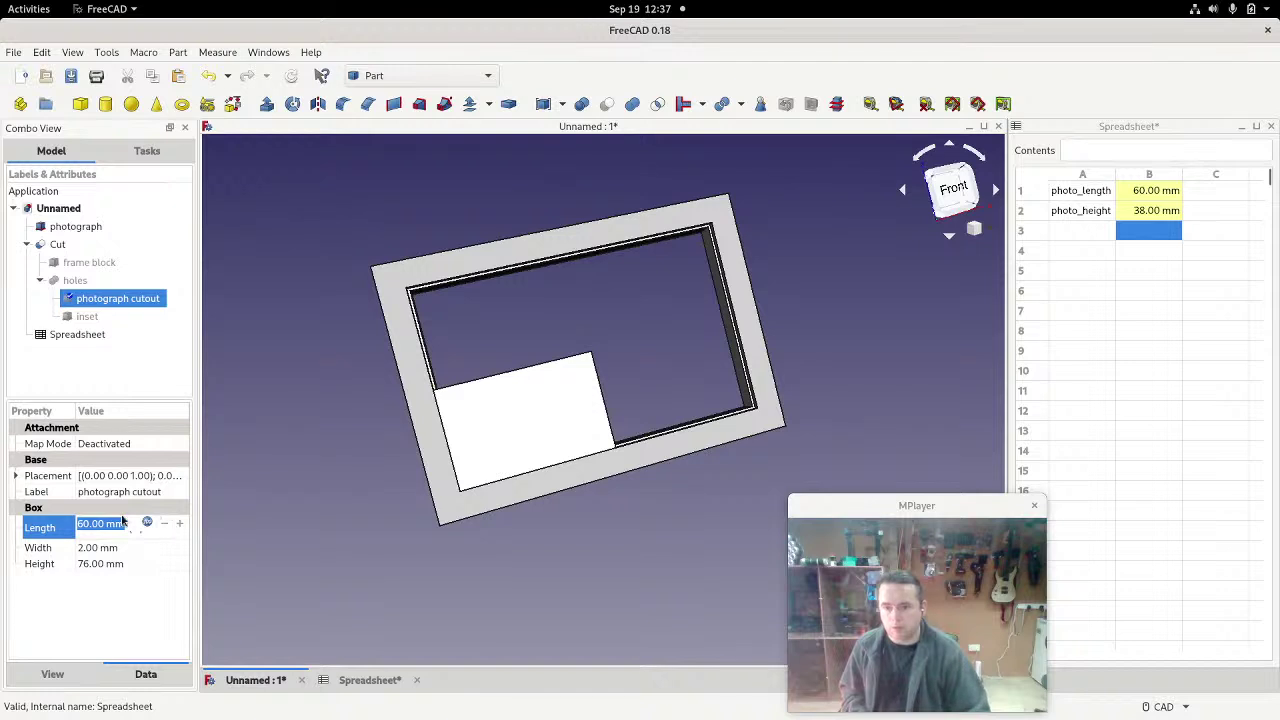
Step: Link the photograph cutout's Height property to the spreadsheet with the expression Spreadsheet.photo_height
left_click(96, 563)
key("equal")
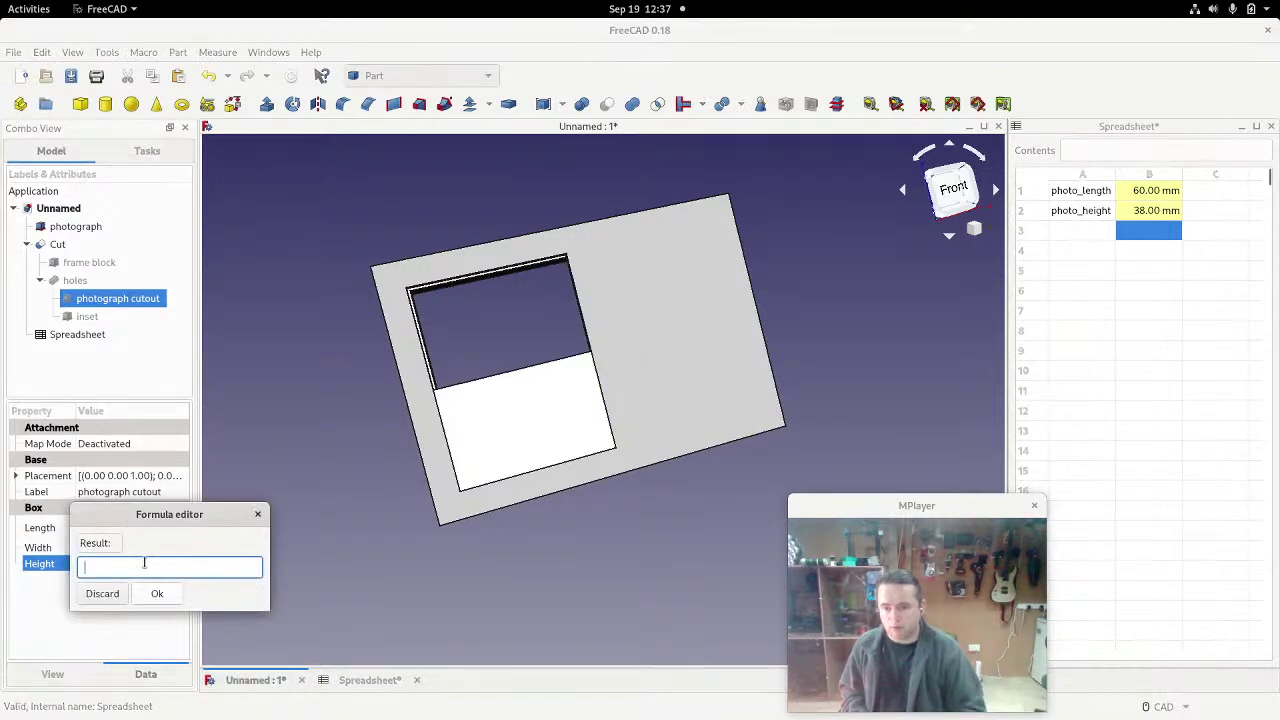
type("spre")
key("Down")
key("Return")
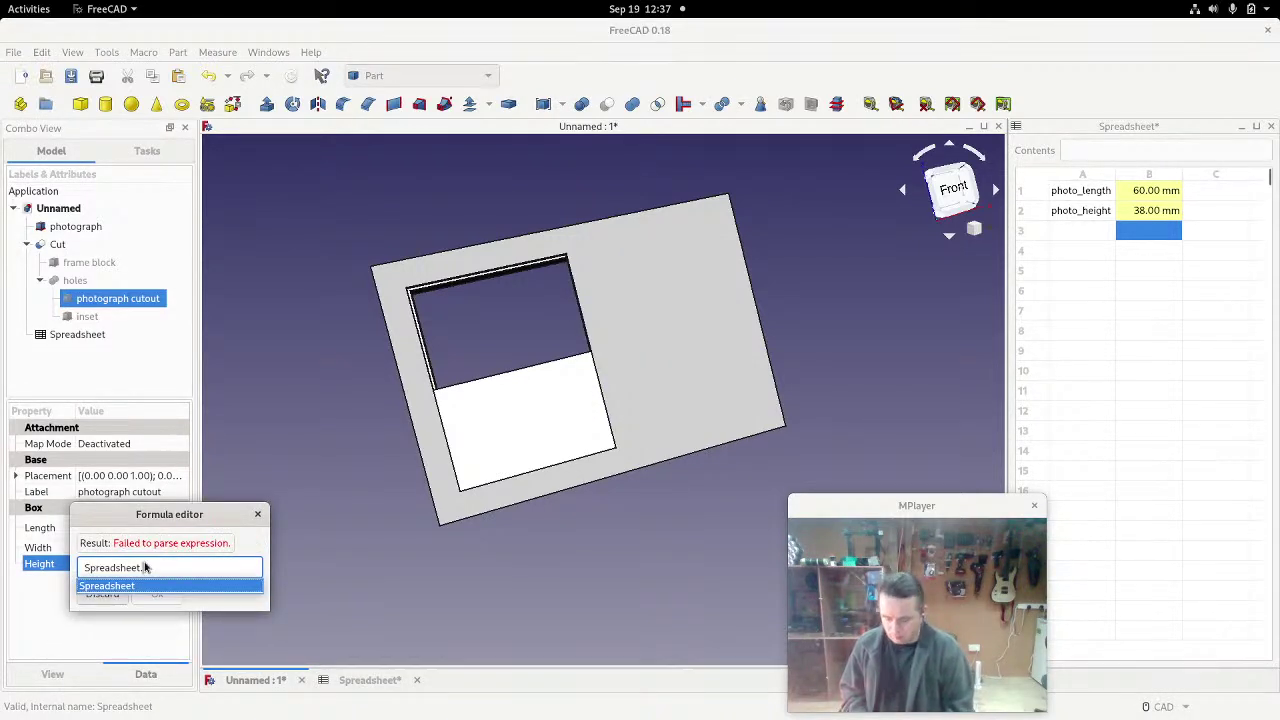
type("pho")
key("Down")
key("Return")
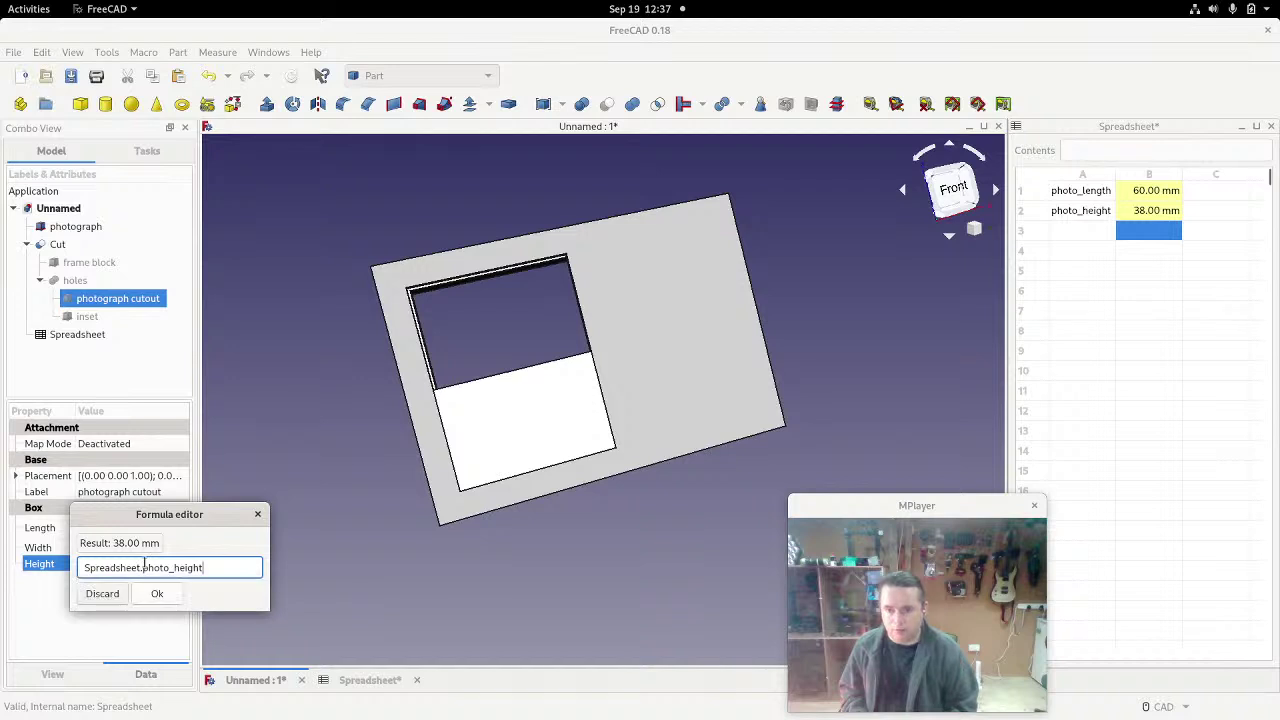
left_click(165, 594)
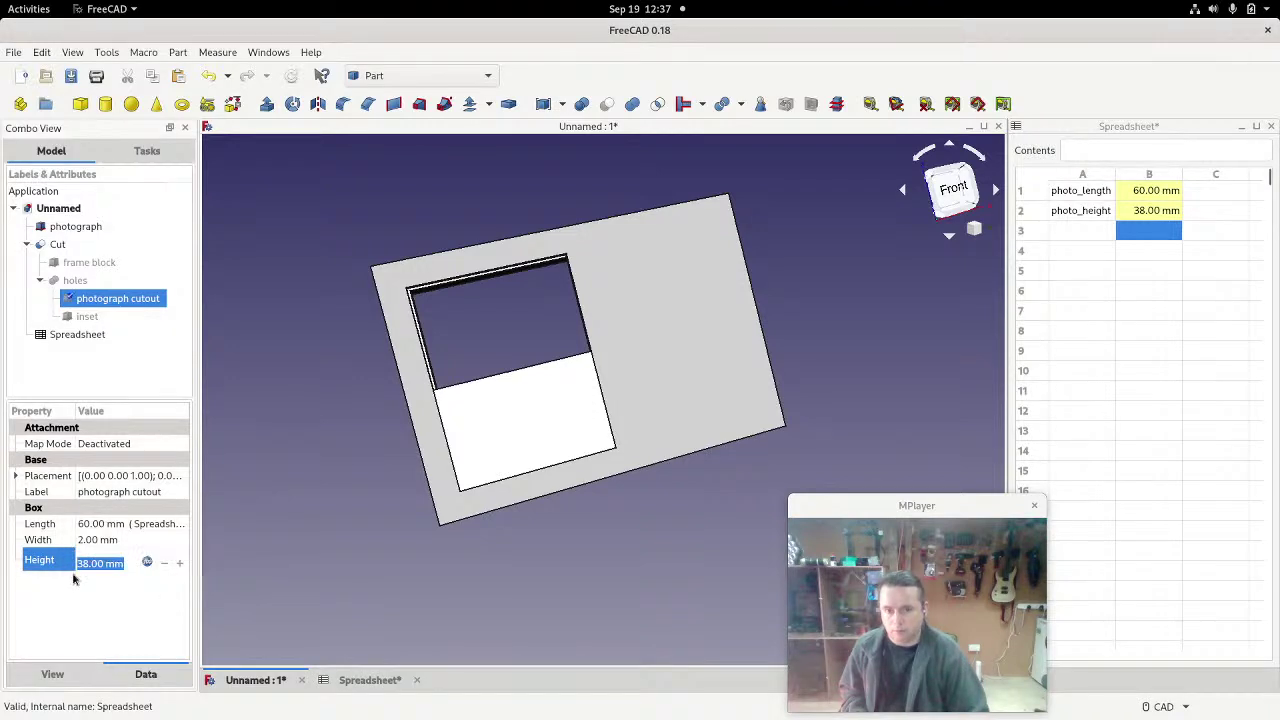
left_click(124, 615)
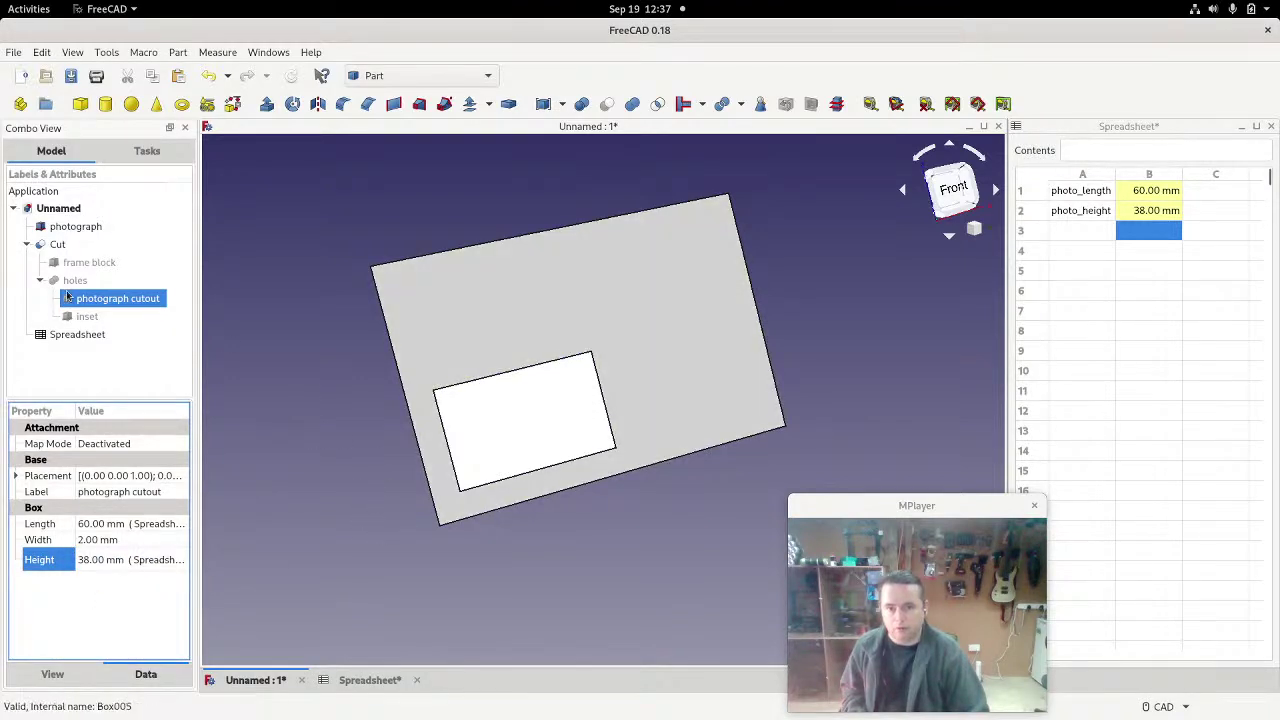
Step: Hide the photograph object and inspect the frame's opening from the front and rear
left_click(75, 226)
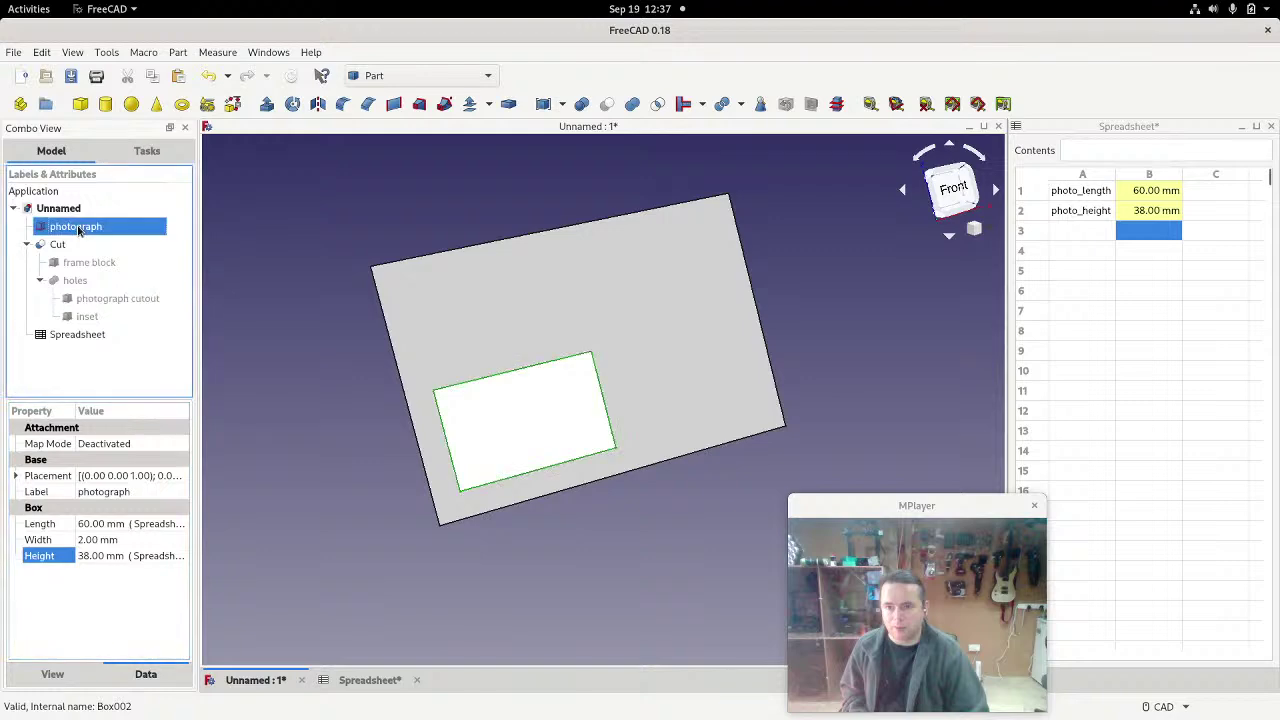
key("space")
middle_click_drag(337, 514, 378, 490)
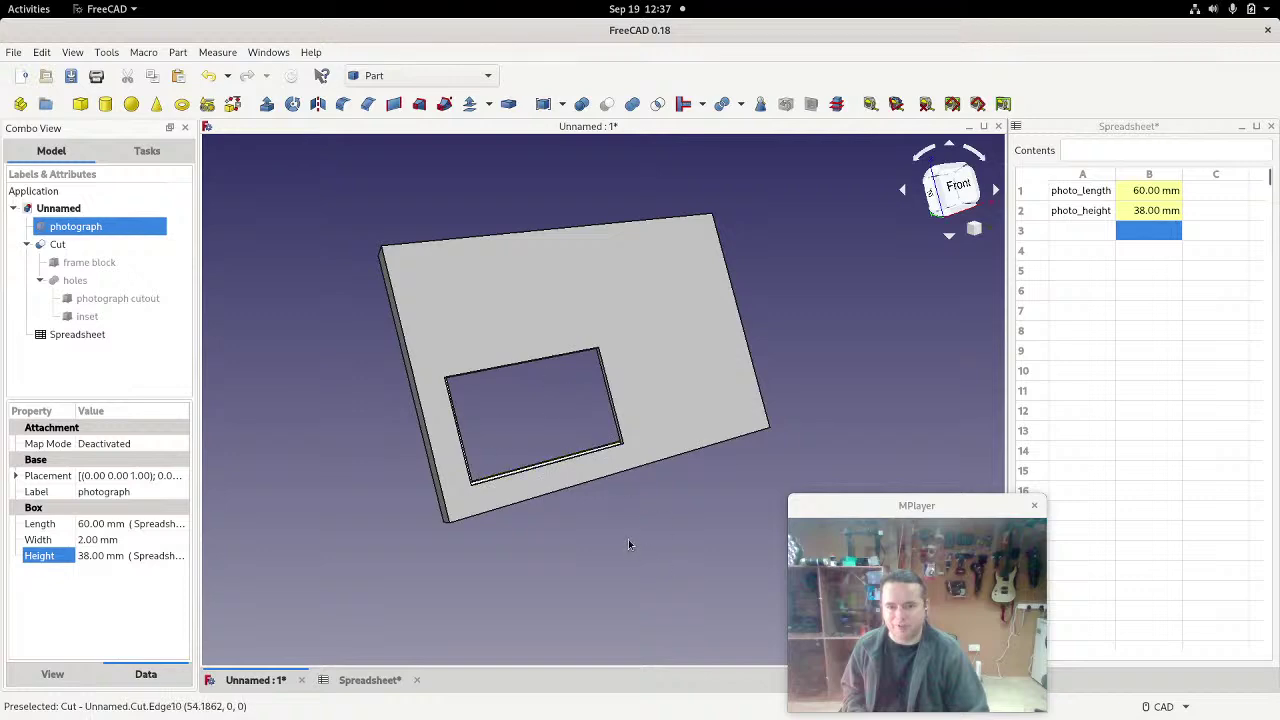
middle_click_drag(628, 543, 551, 377)
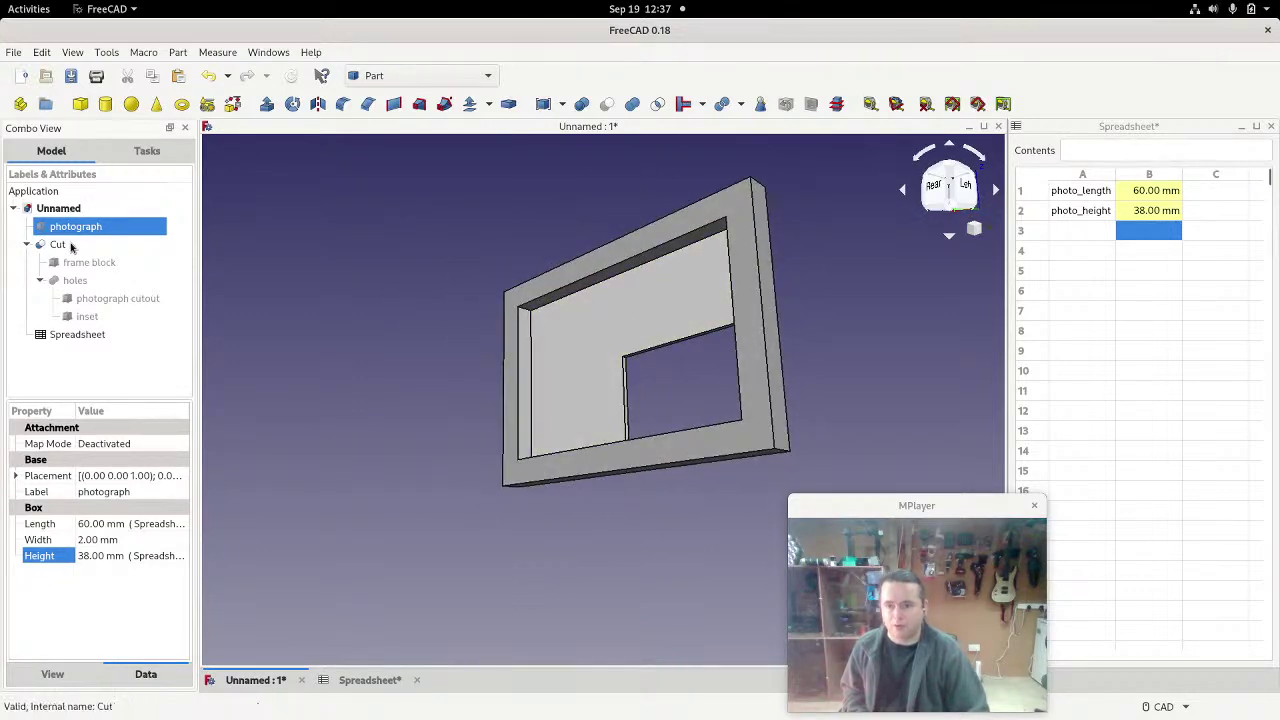
Step: Link the inset's Length property, within the Cut's holes fusion, to the expression Spreadsheet.photo_length-2
left_click(87, 316)
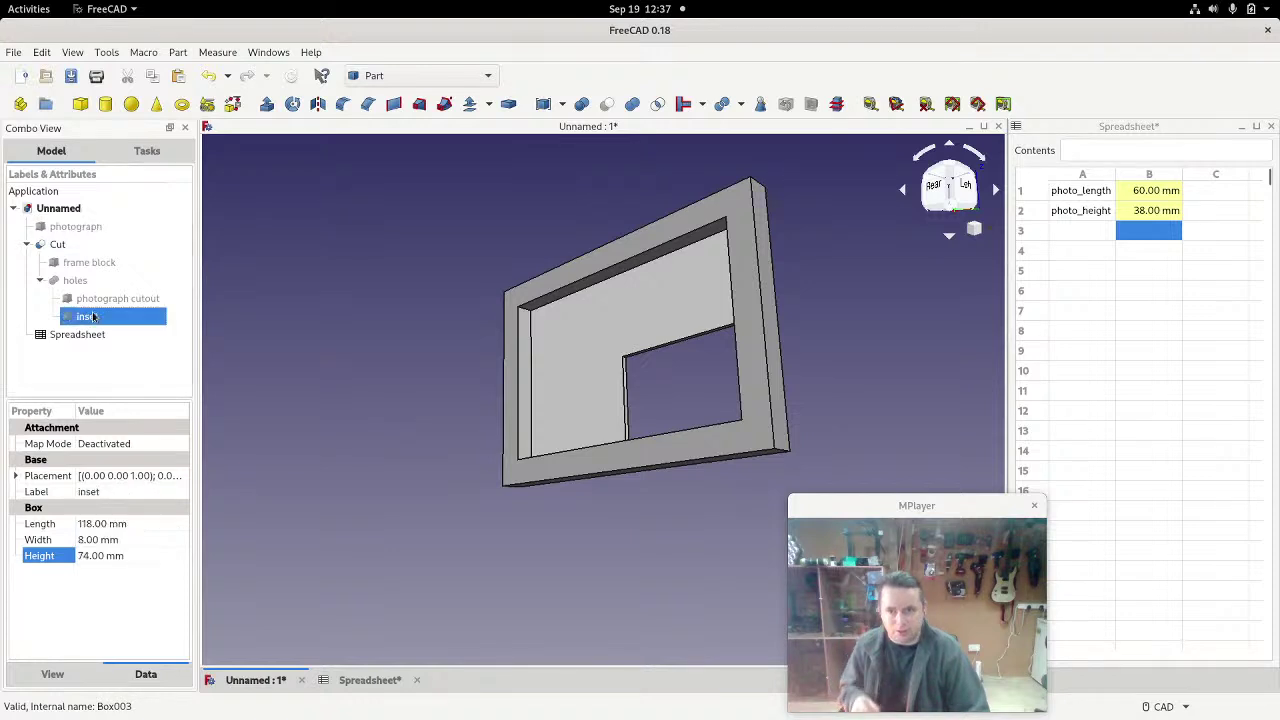
left_click(95, 523)
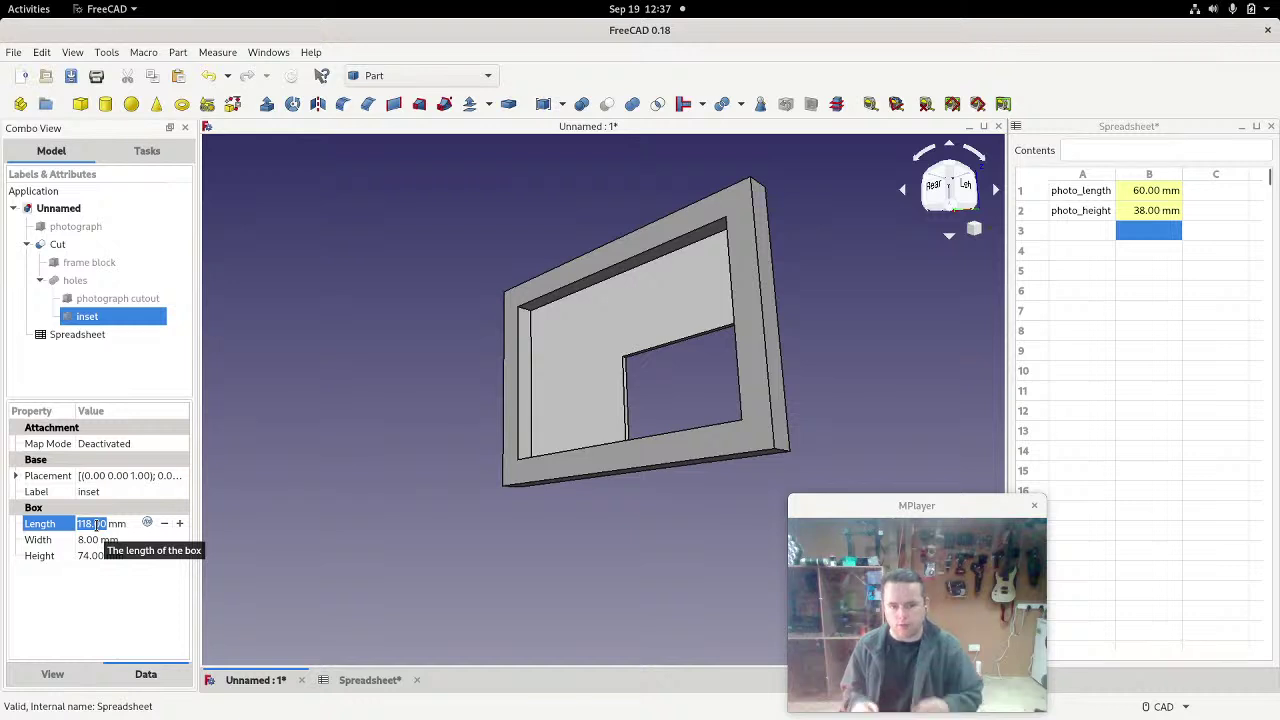
left_click(147, 523)
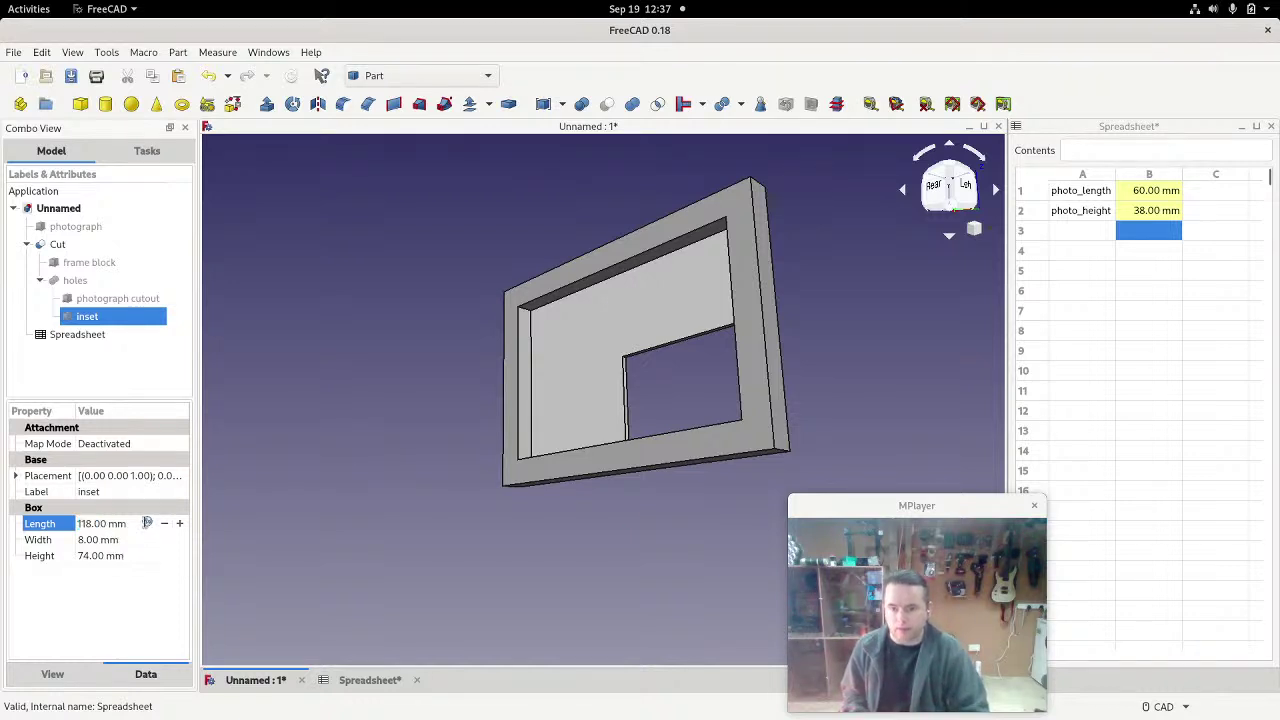
type("spre")
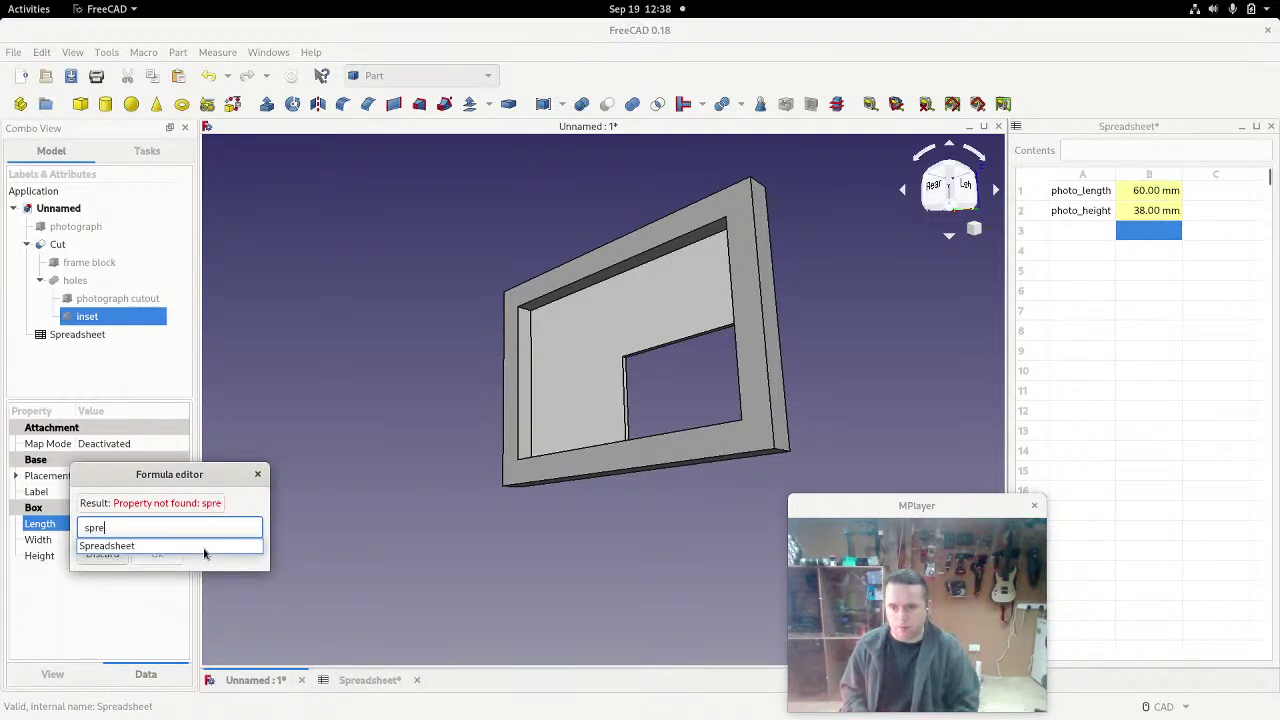
left_click(204, 546)
type("heet.")
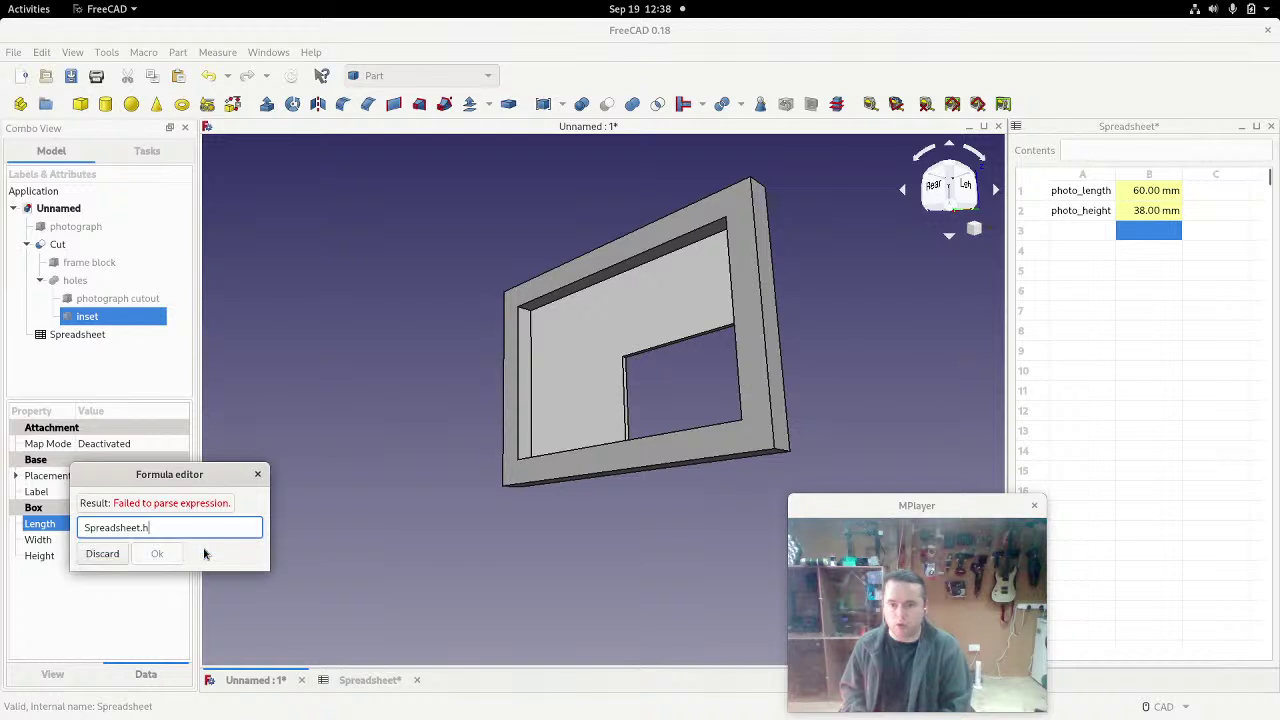
type("pho")
key("Down")
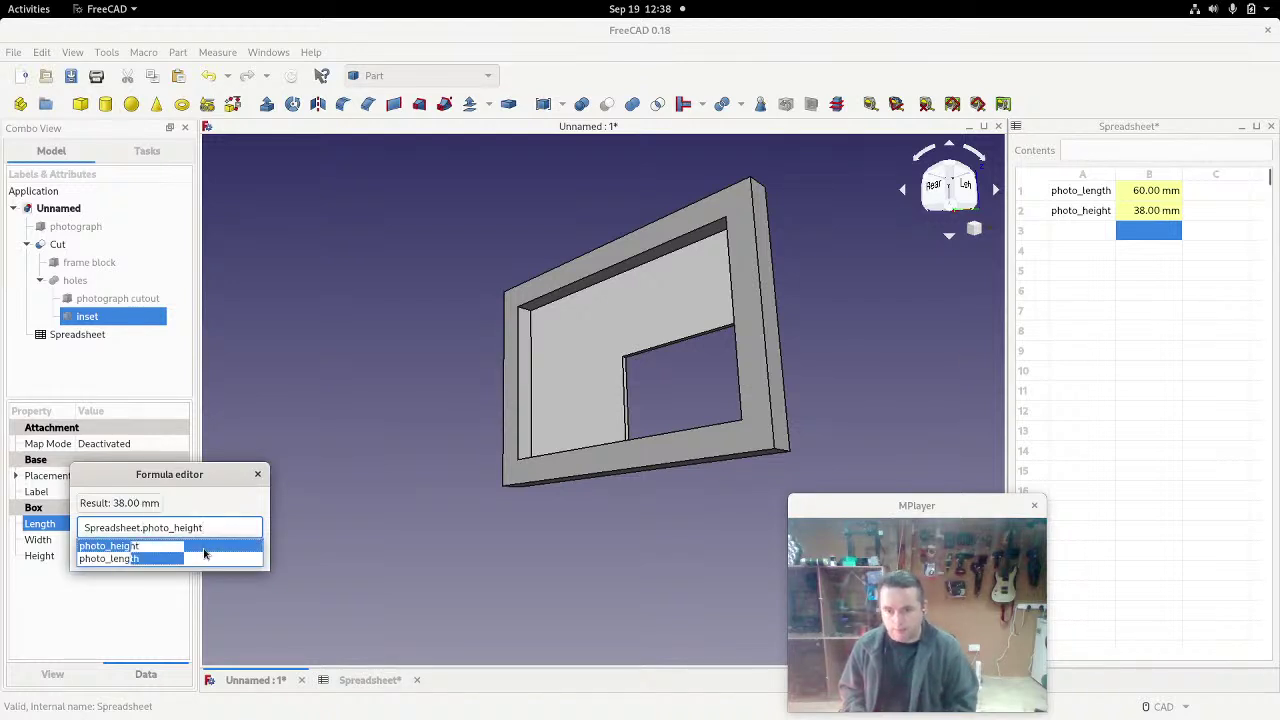
key("Down")
type("-")
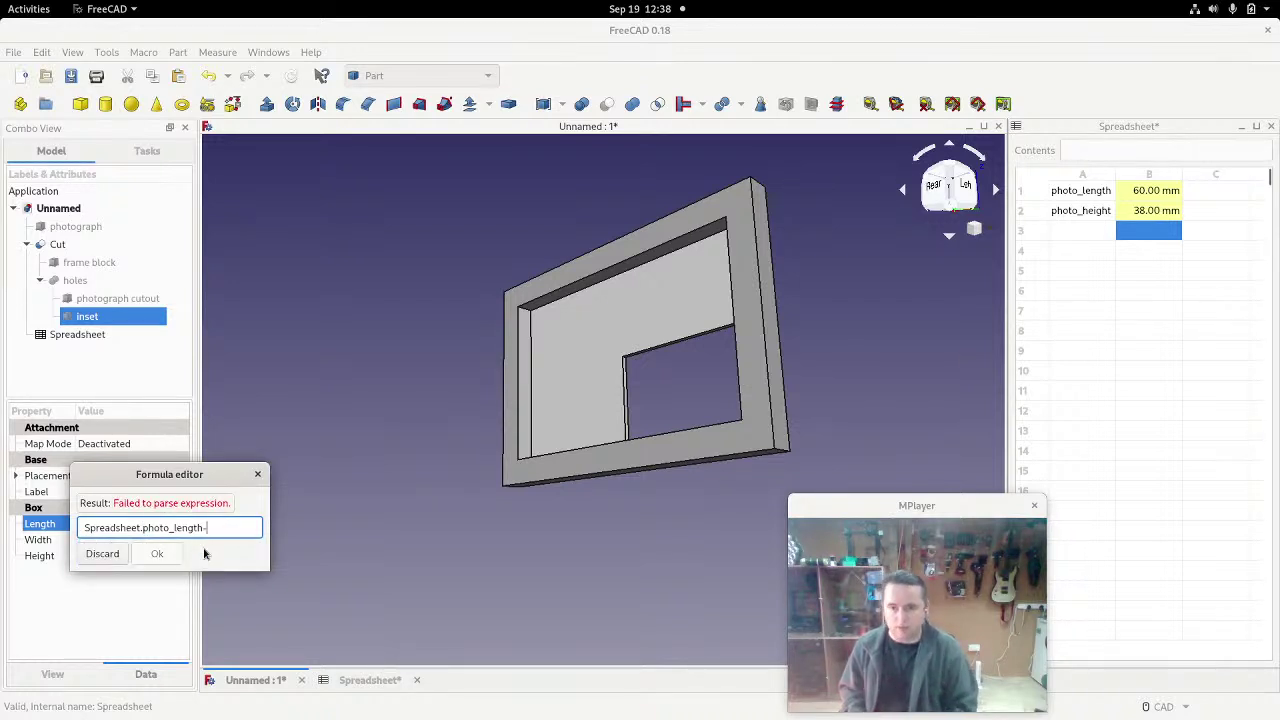
type("2")
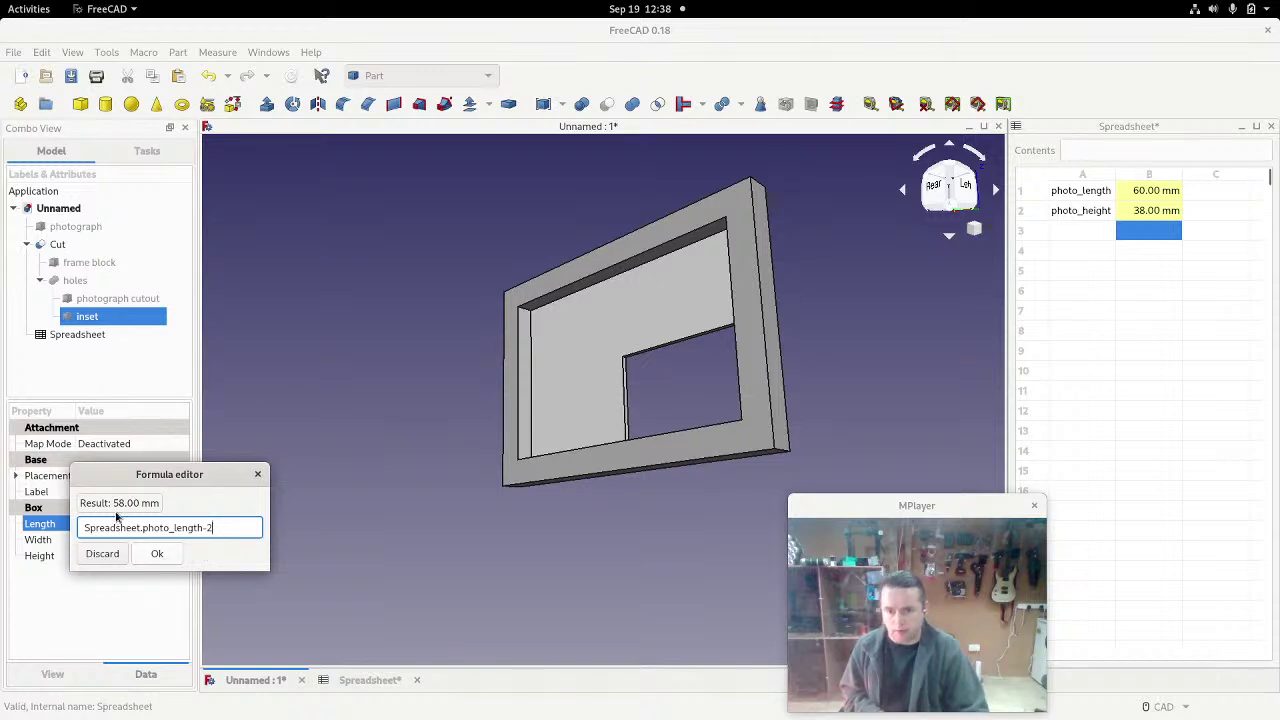
left_click(156, 554)
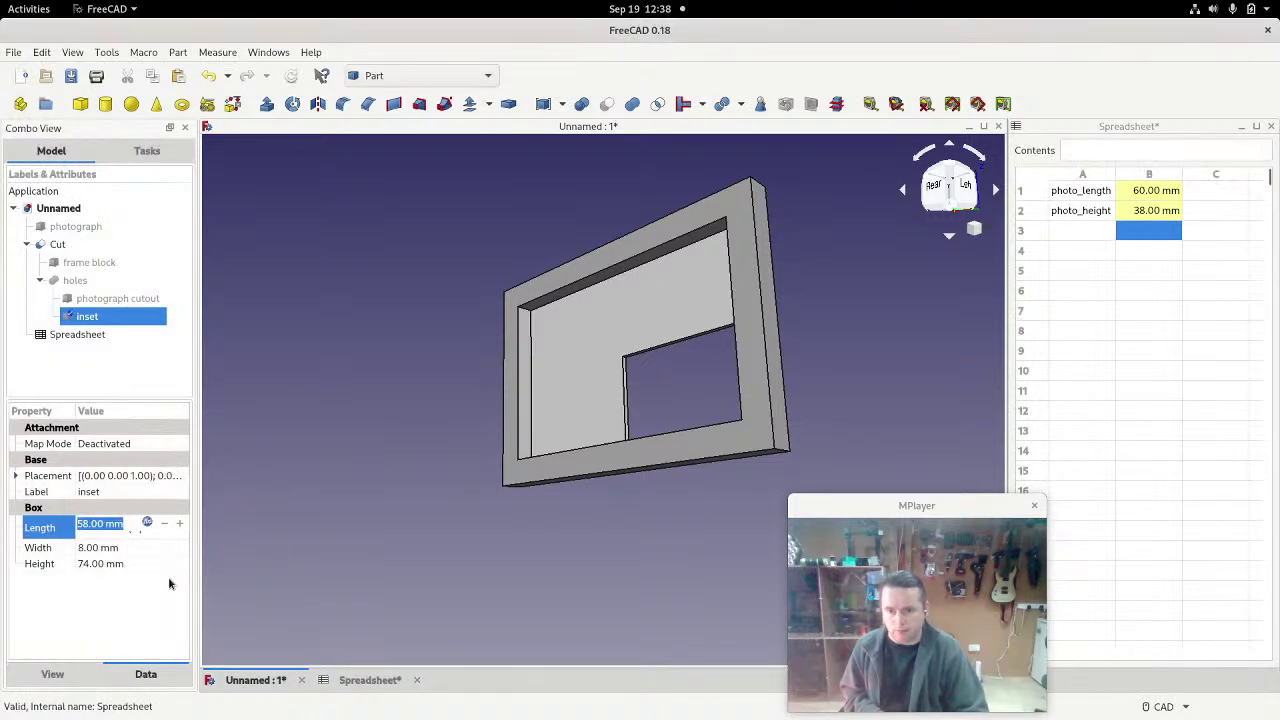
Step: Link the inset's Height property to the spreadsheet with the expression Spreadsheet.photo_height-2
left_click(86, 563)
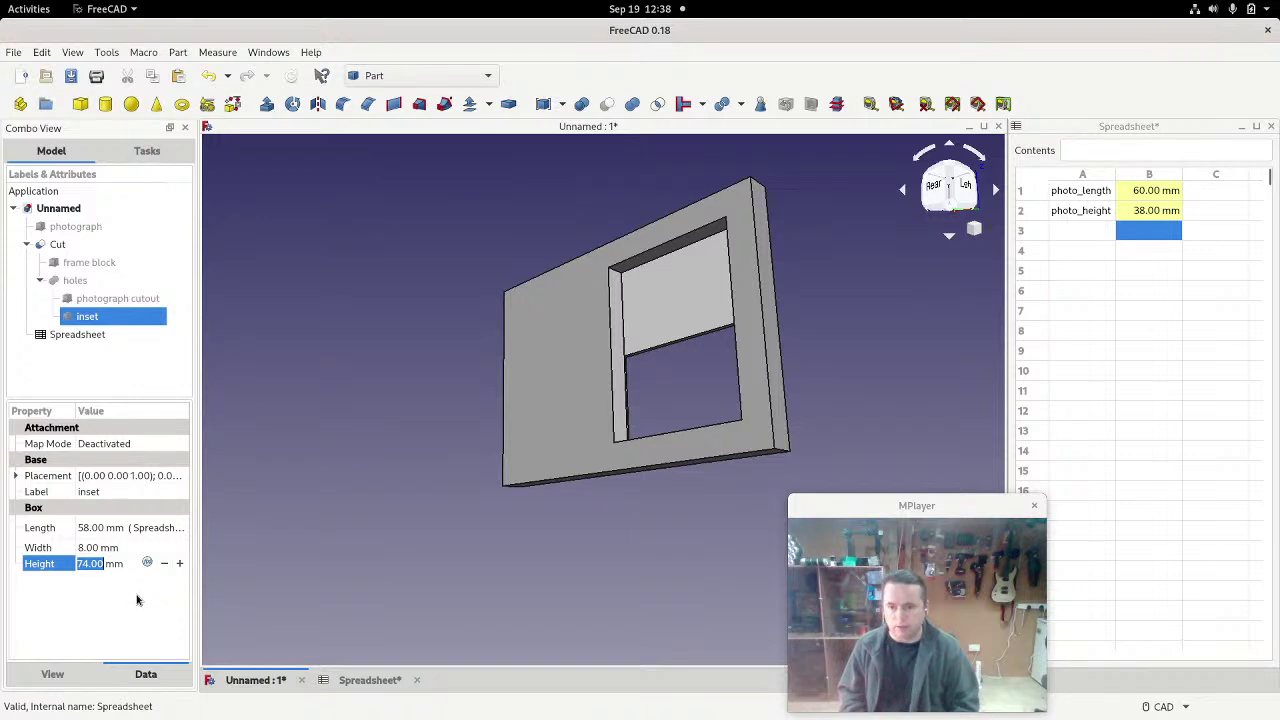
left_click(147, 563)
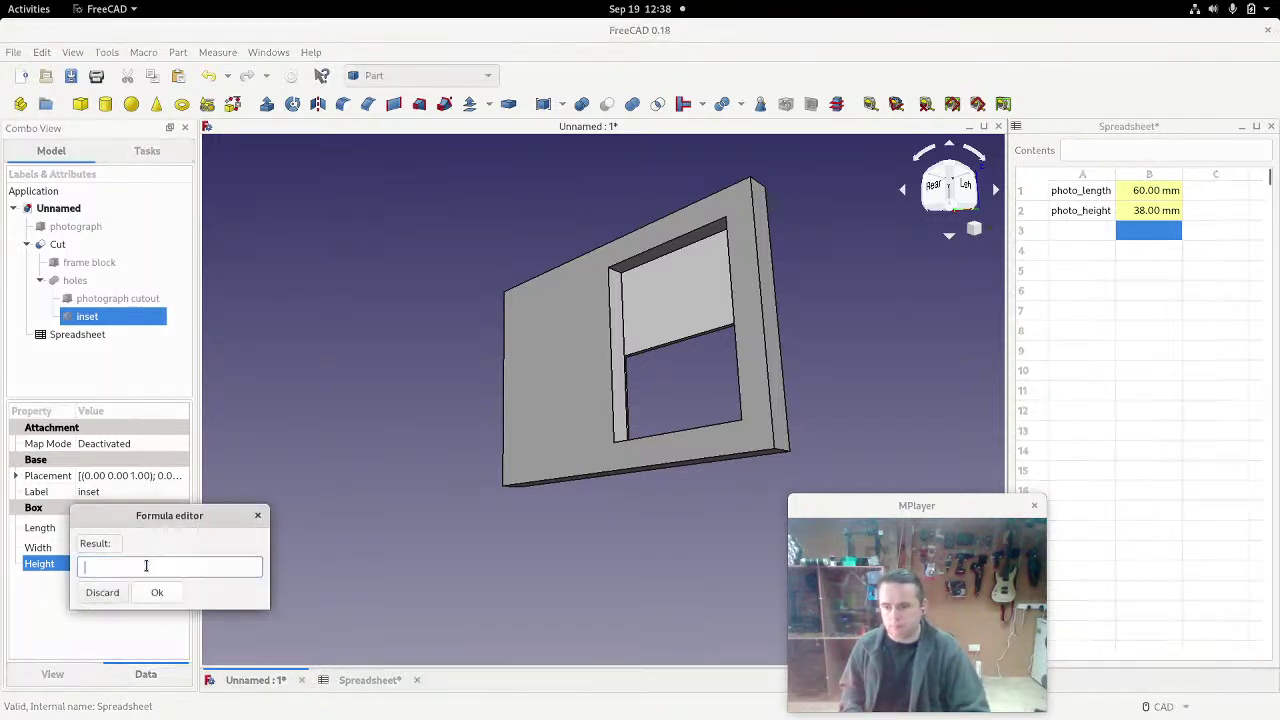
type("spre")
key("Down")
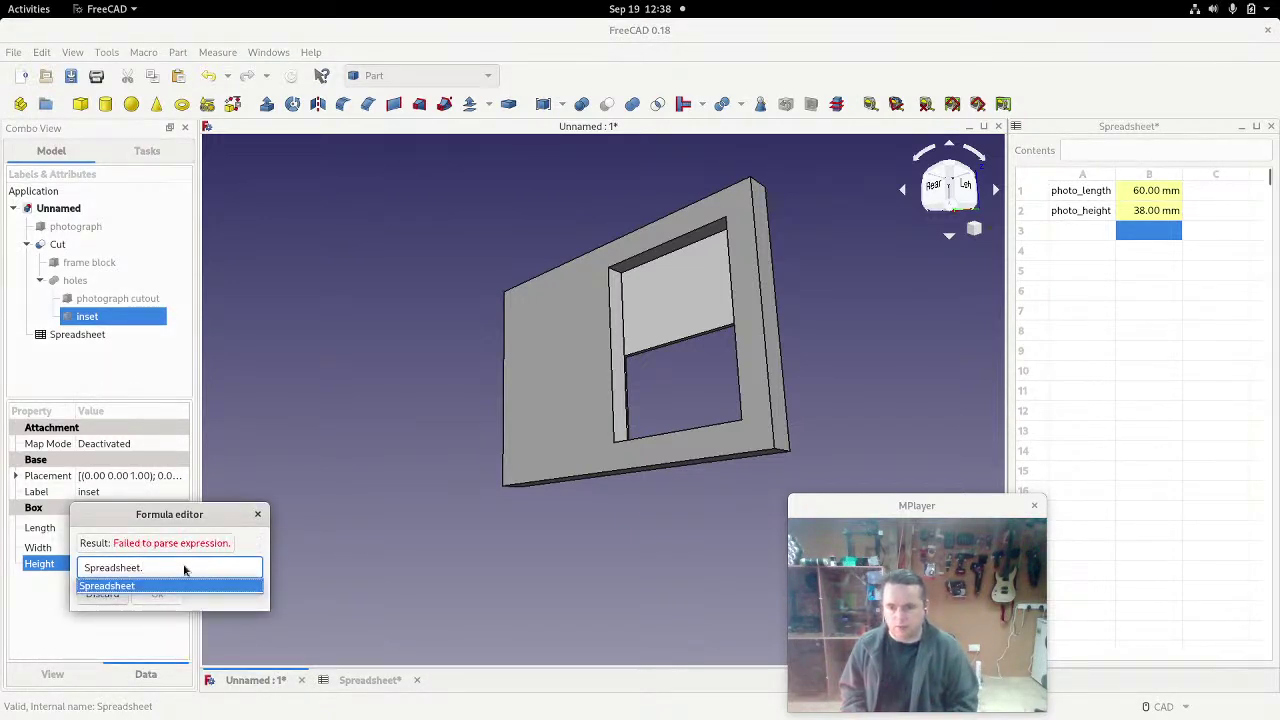
type("height")
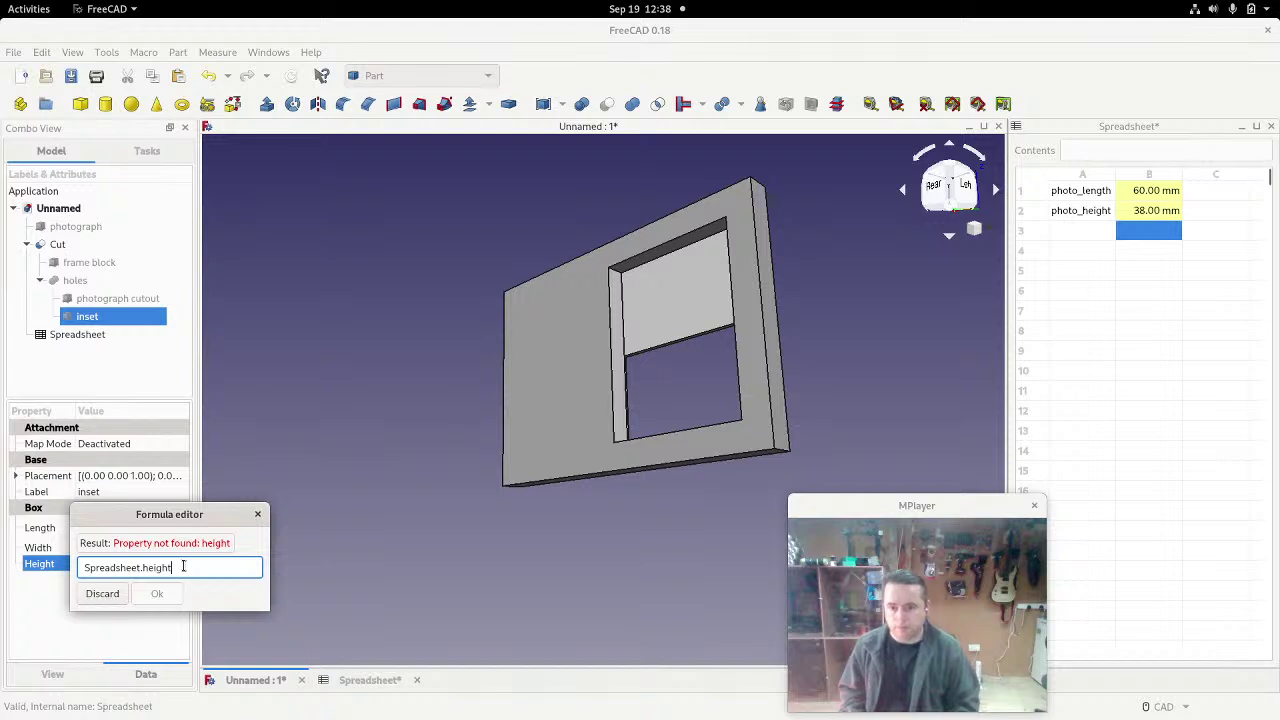
type(" -2")
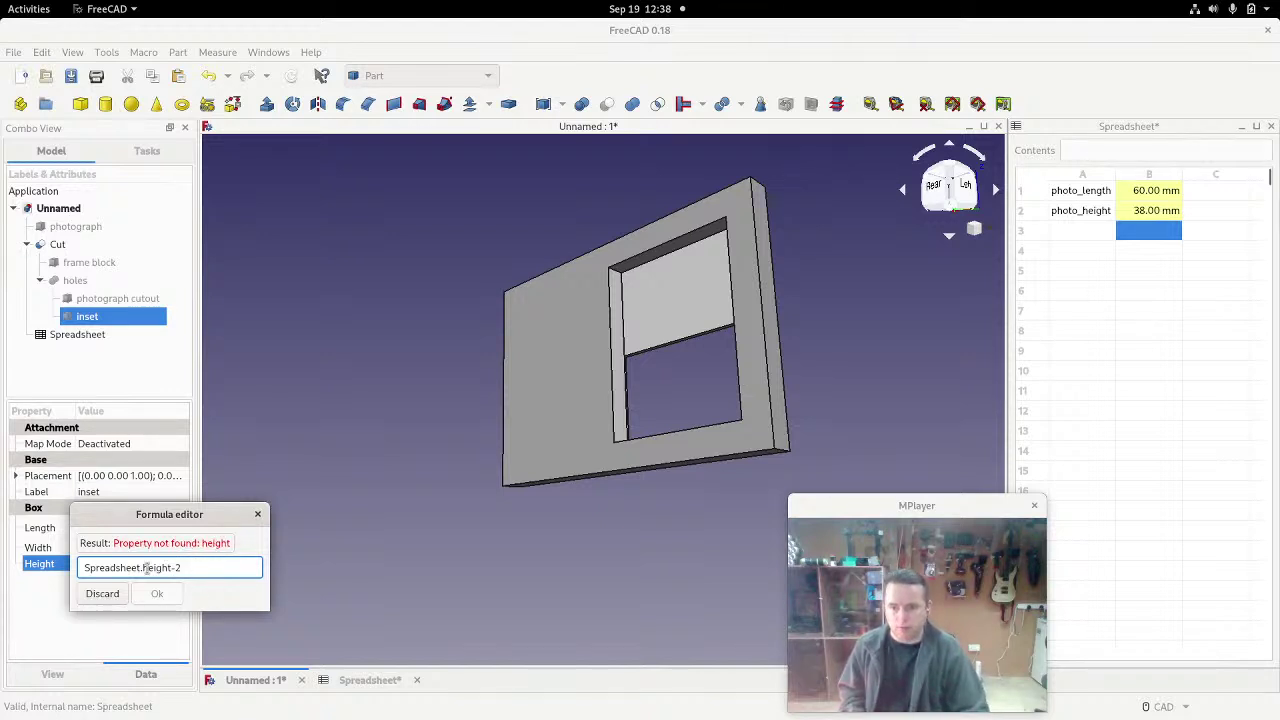
left_click_drag(147, 567, 231, 568)
type("heet.")
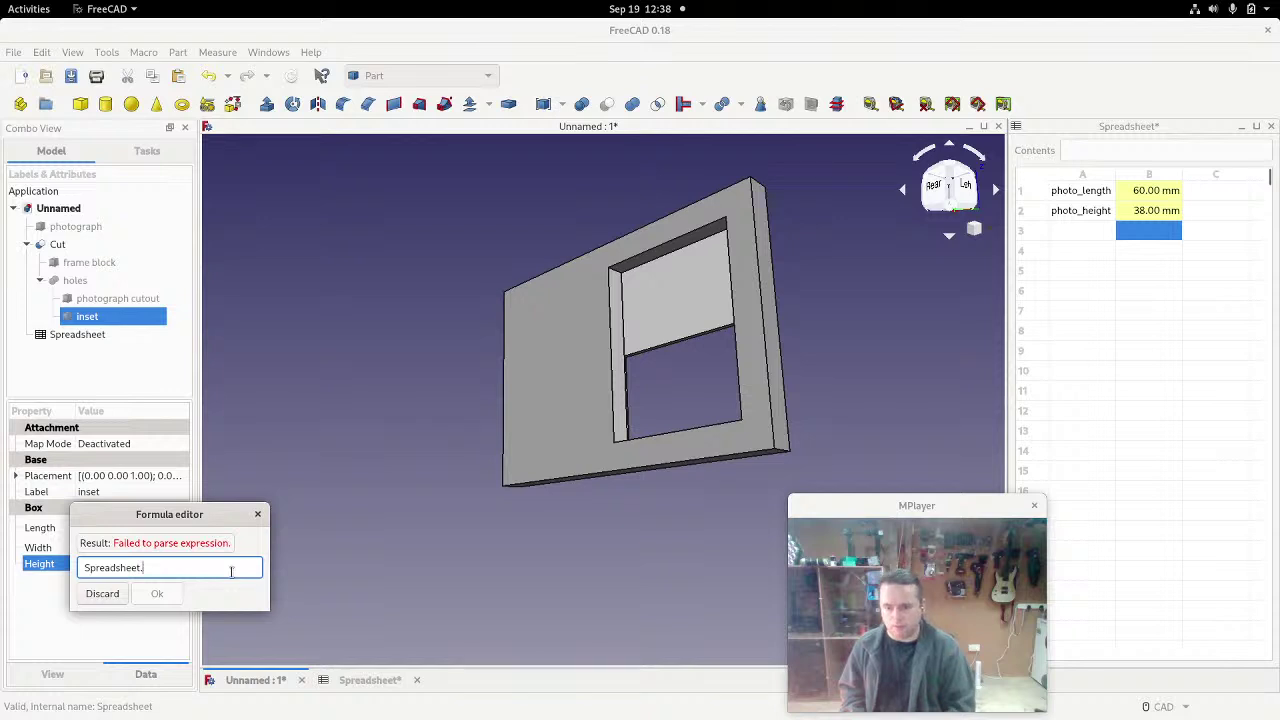
type("pho")
key("Down")
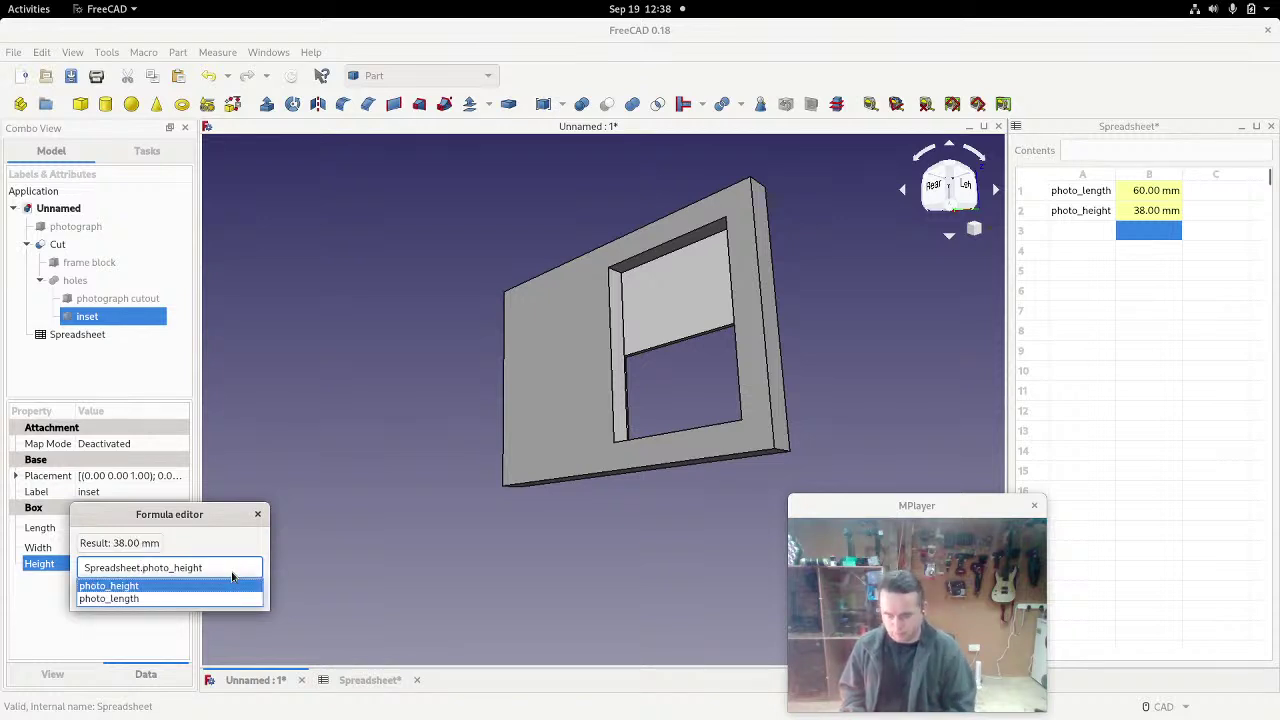
type("-2")
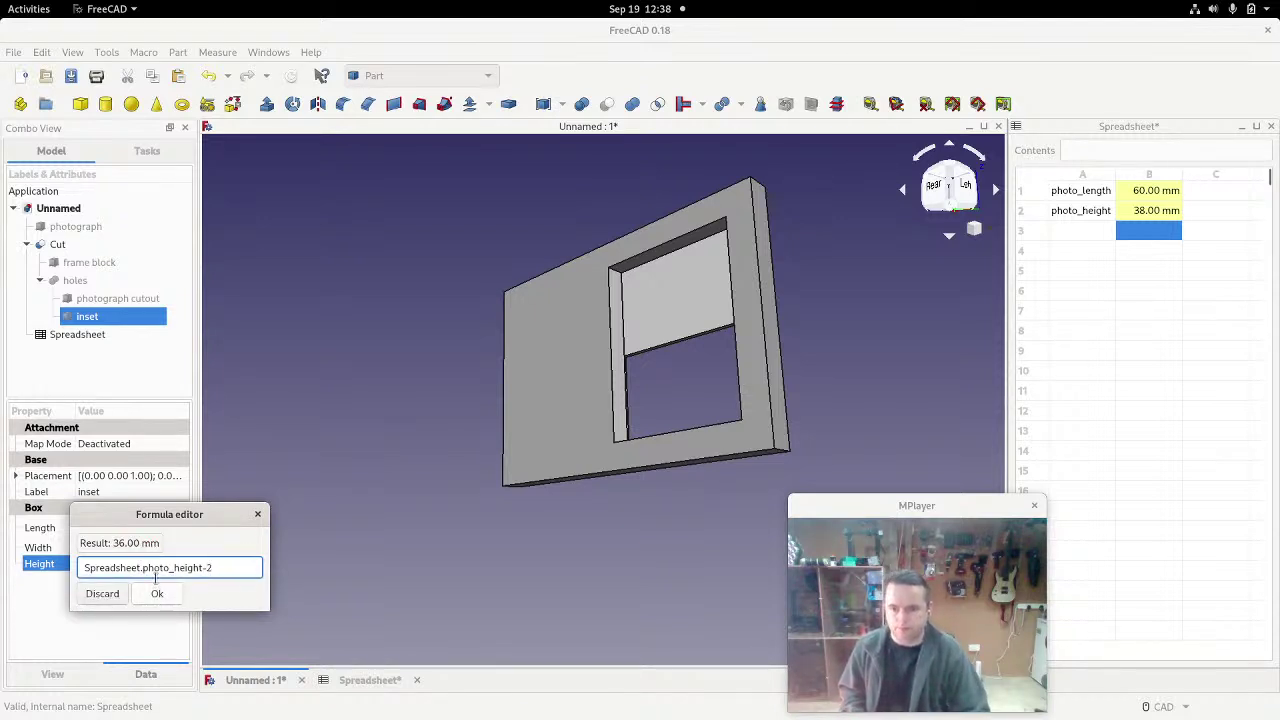
left_click(156, 594)
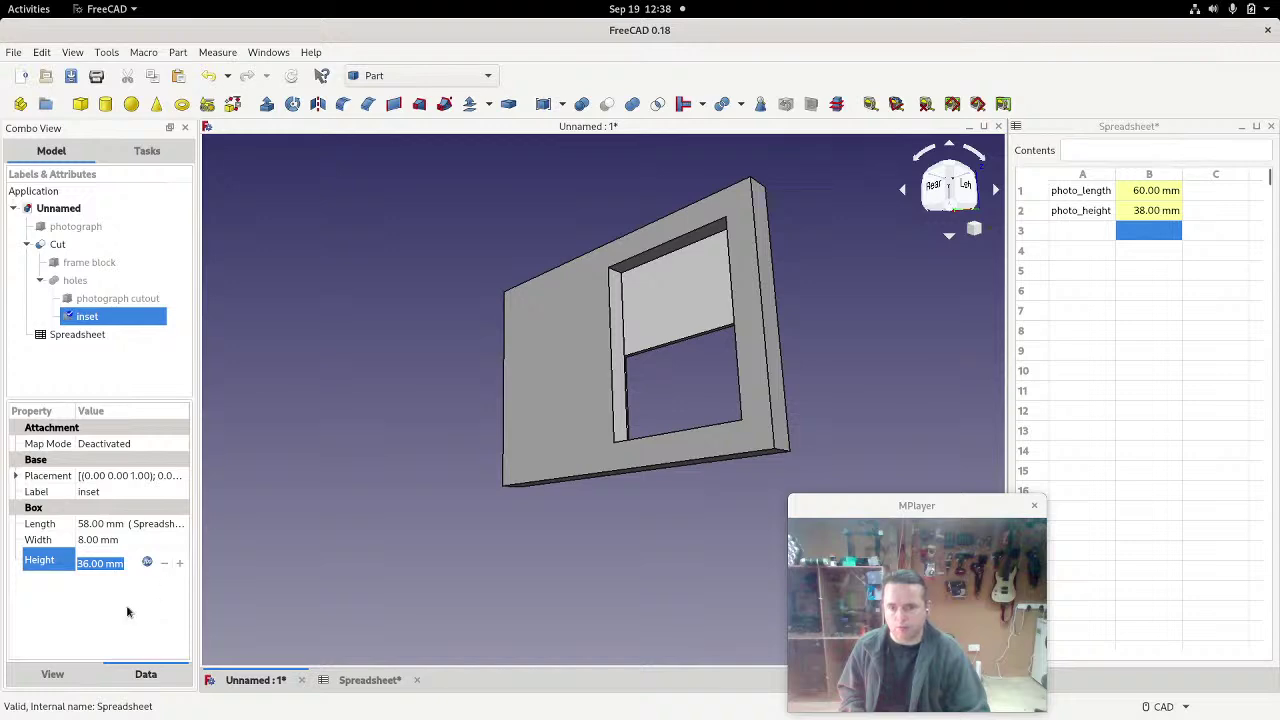
left_click(127, 612)
Step: Link the frame block's Length property, within the Cut, to the expression Spreadsheet.photo_length+20
middle_click_drag(854, 386, 603, 392)
scroll(566, 408, "up", 5)
middle_click_drag(611, 436, 574, 437)
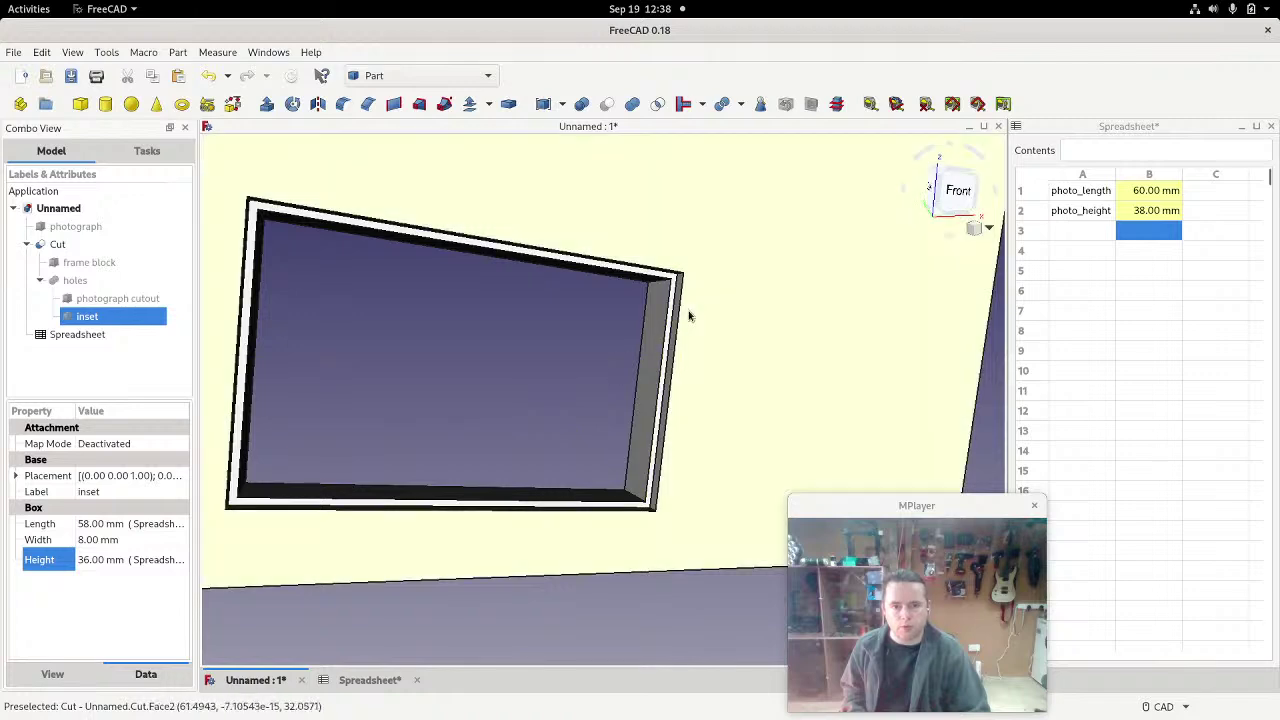
middle_click_drag(316, 334, 822, 341)
scroll(520, 391, "down", 4)
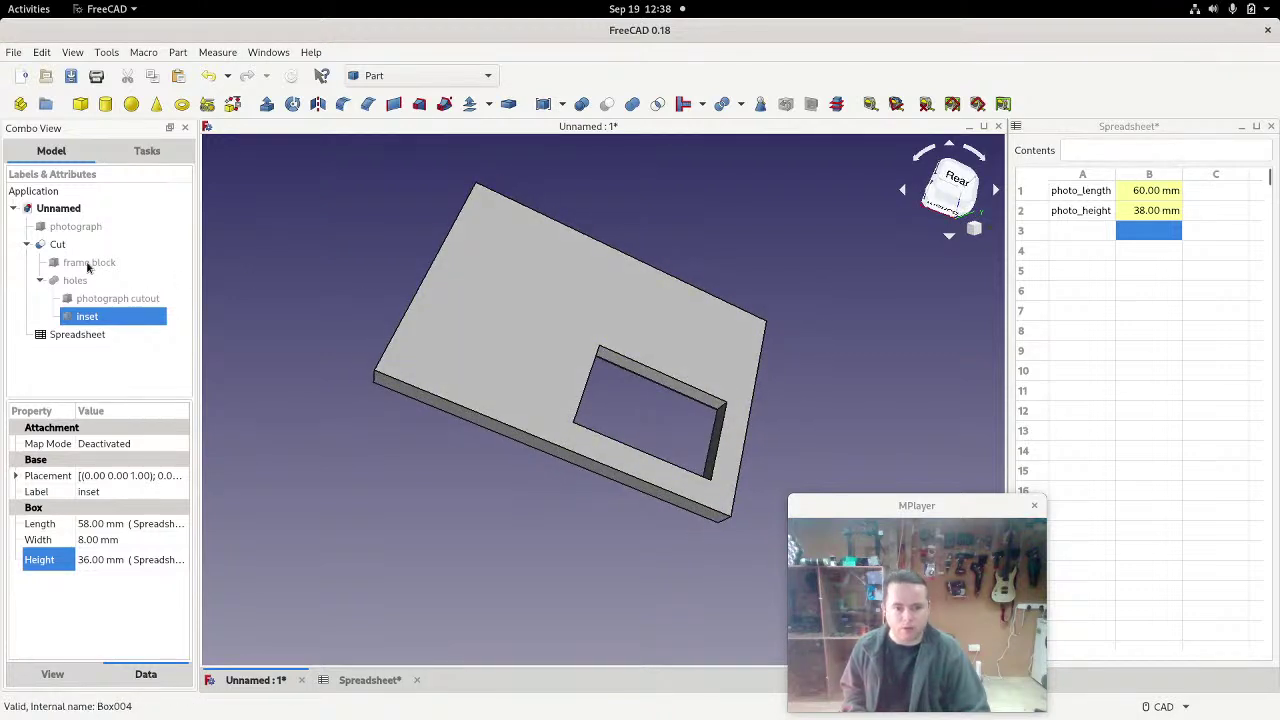
left_click(89, 263)
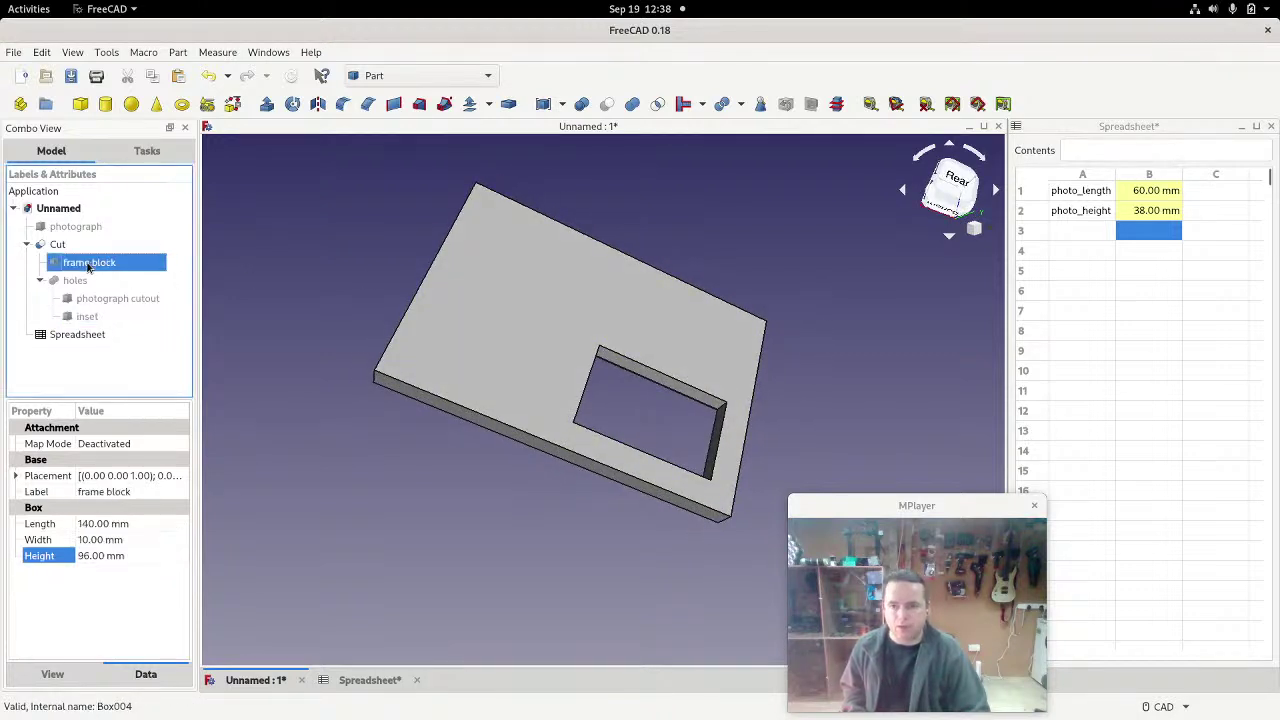
left_click(108, 528)
left_click(149, 524)
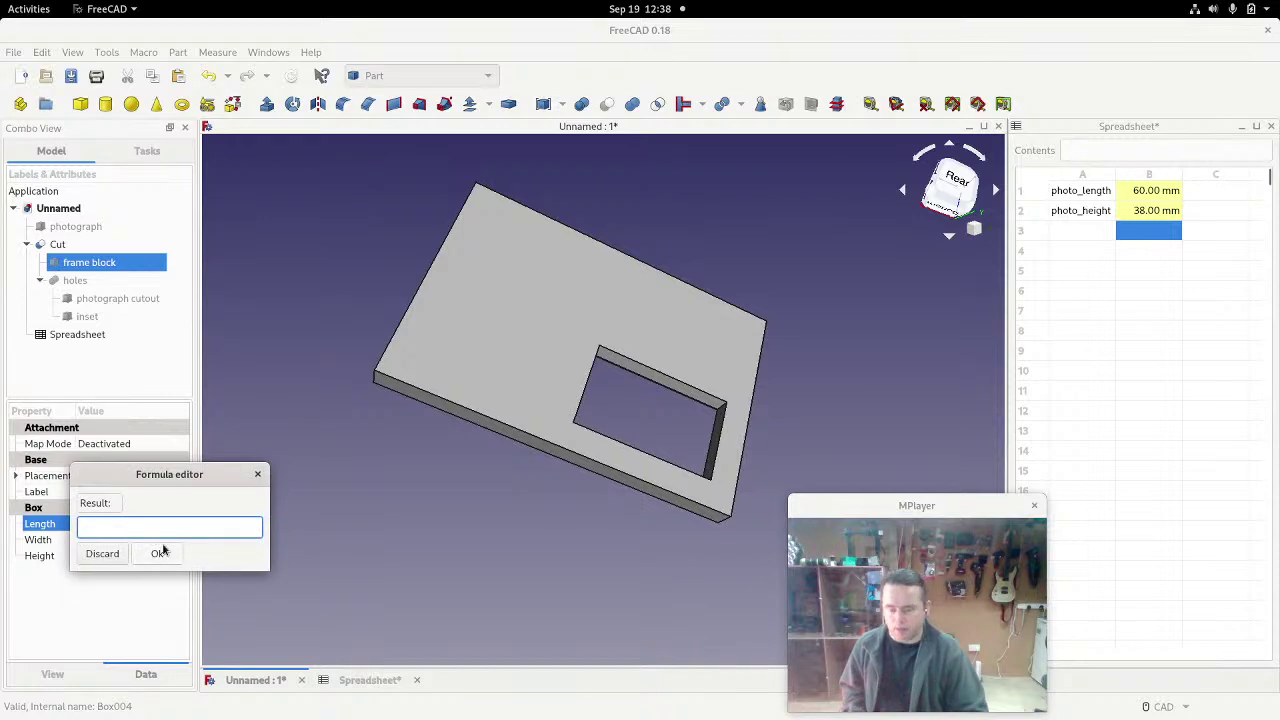
type("spread")
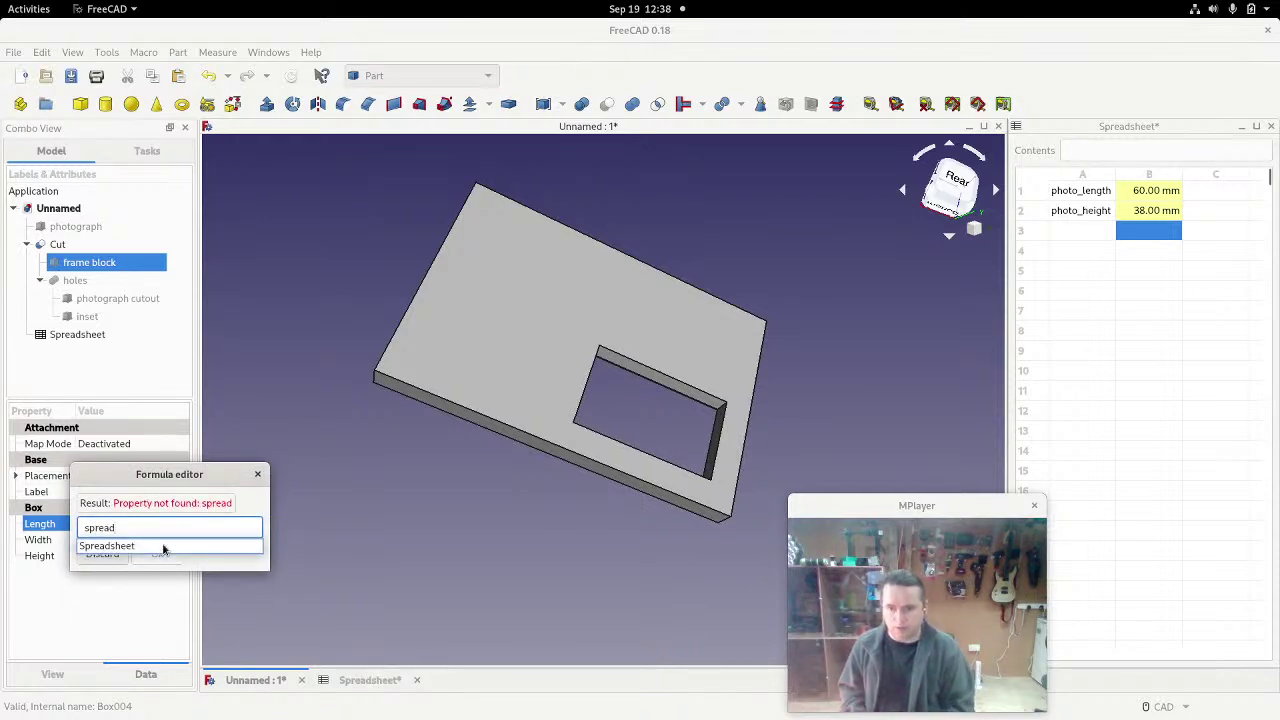
left_click(110, 546)
type(".photo_height")
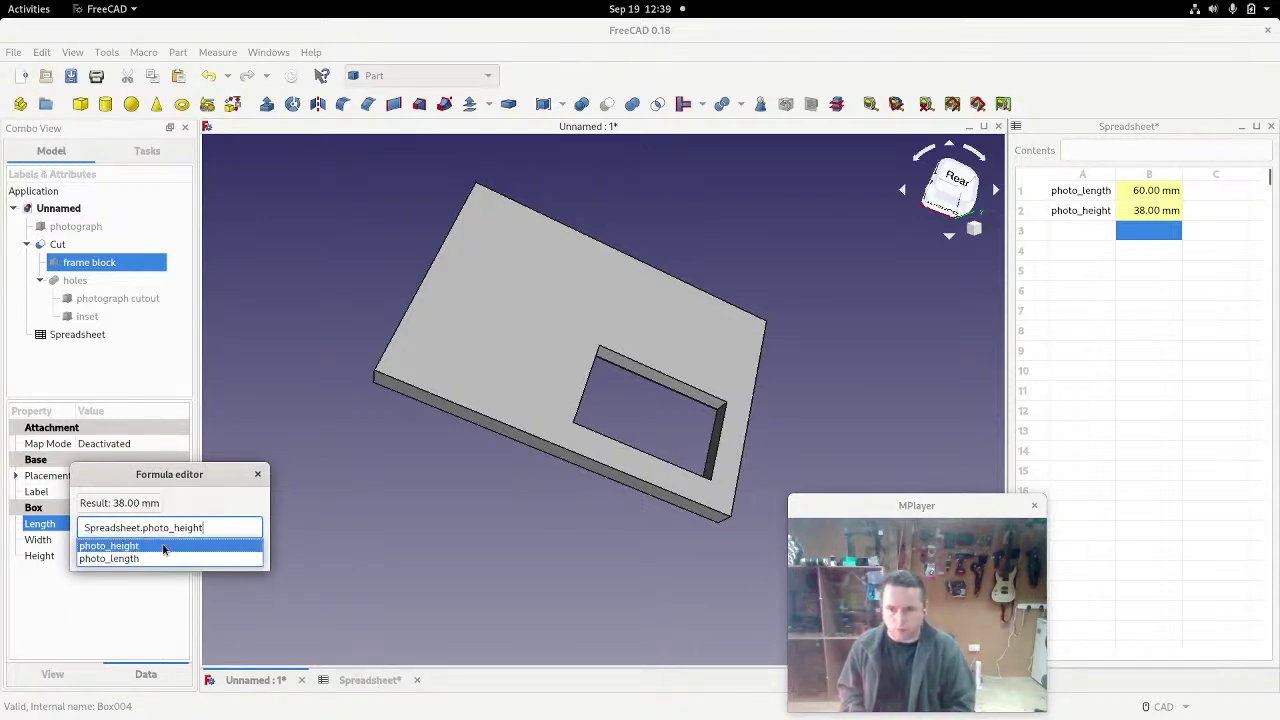
key("Down")
type("+20")
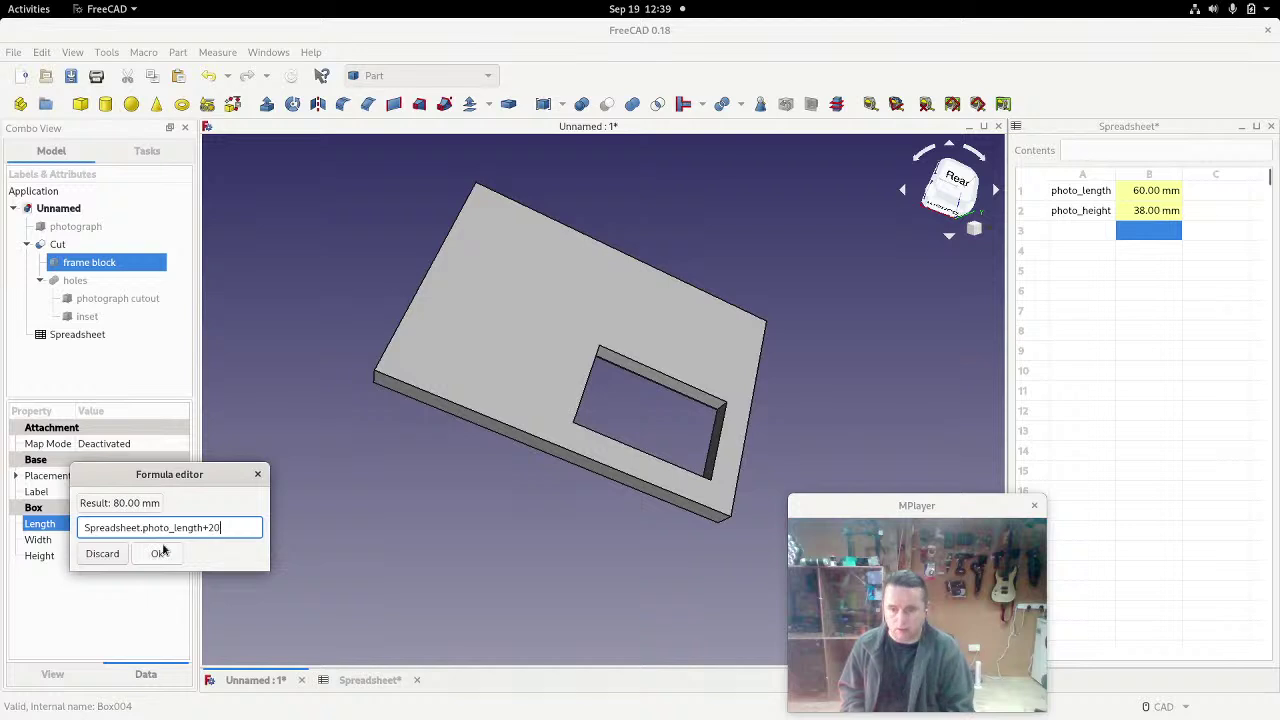
left_click(160, 555)
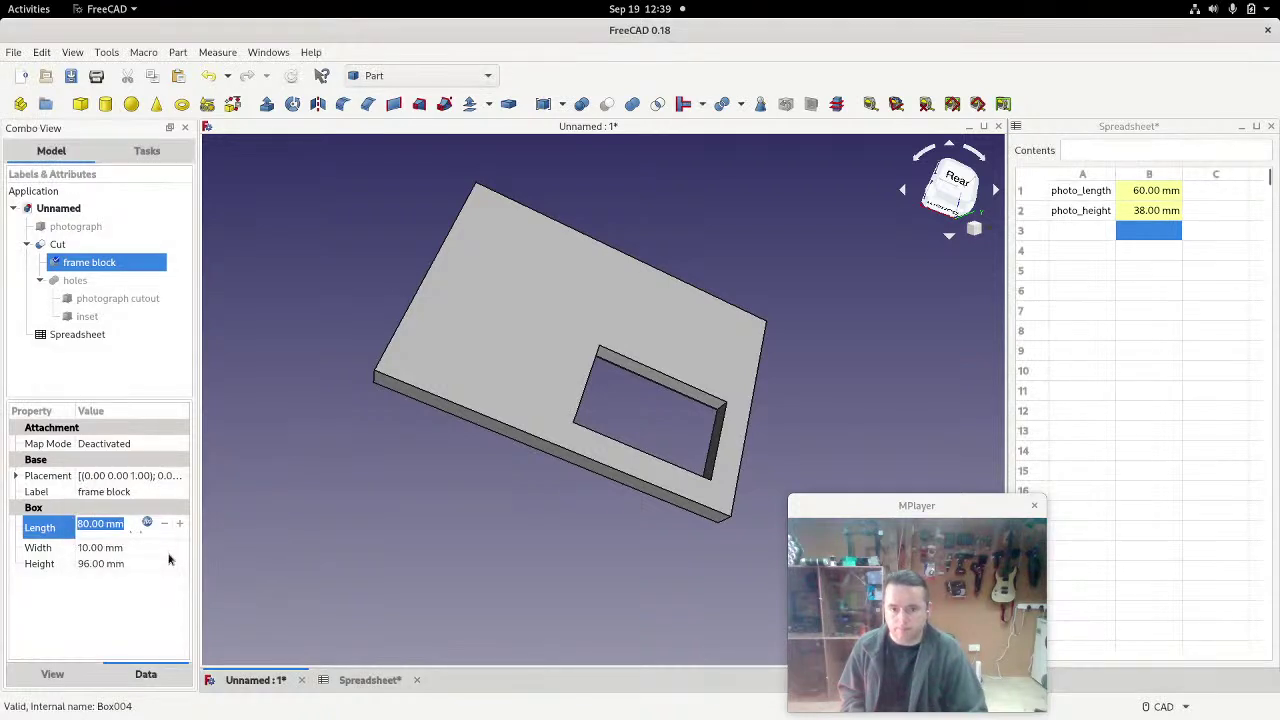
Step: Link the frame block's Height property to the expression Spreadsheet.photo_height+20
left_click(106, 565)
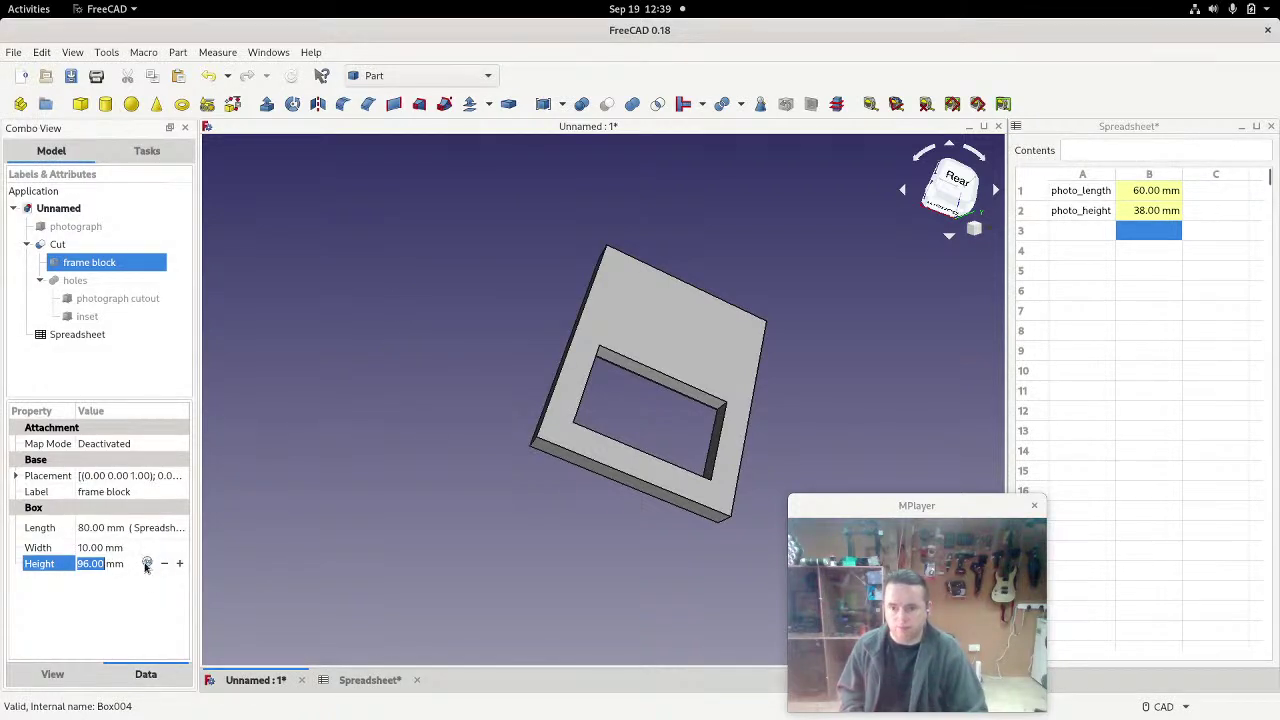
left_click(146, 564)
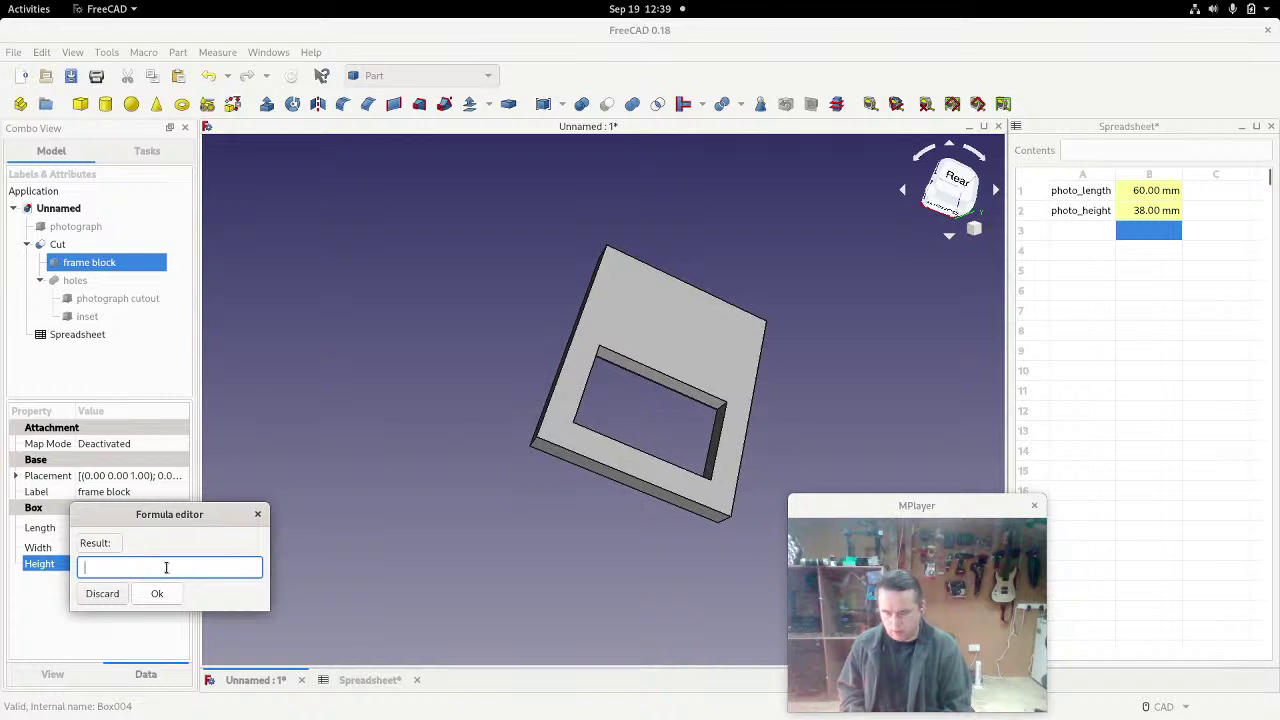
type("spre")
key("Down")
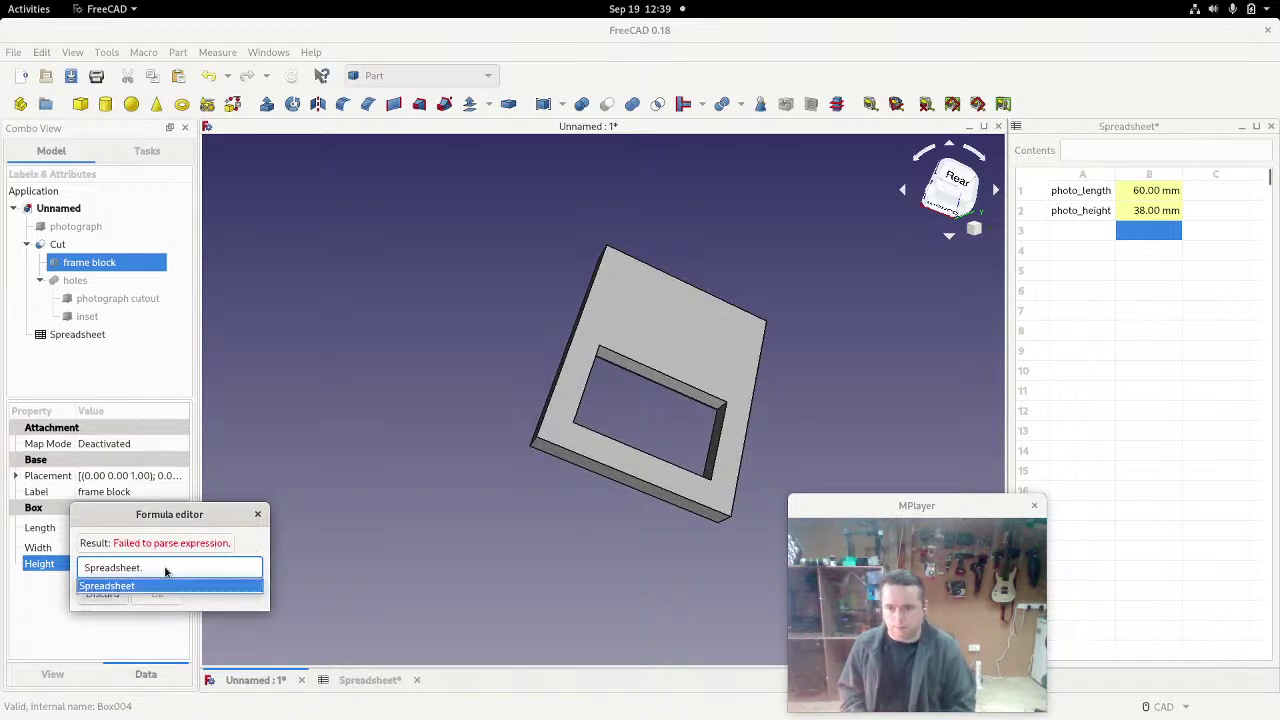
type("pho")
key("Down")
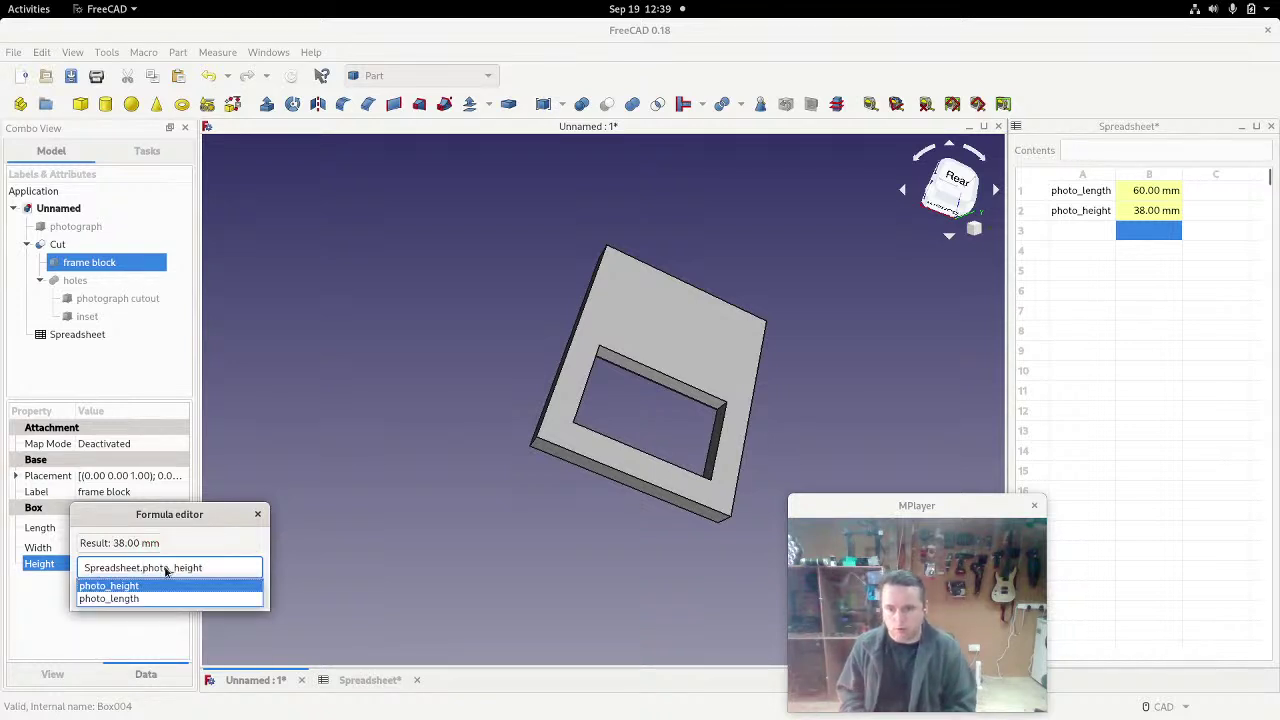
type("+20")
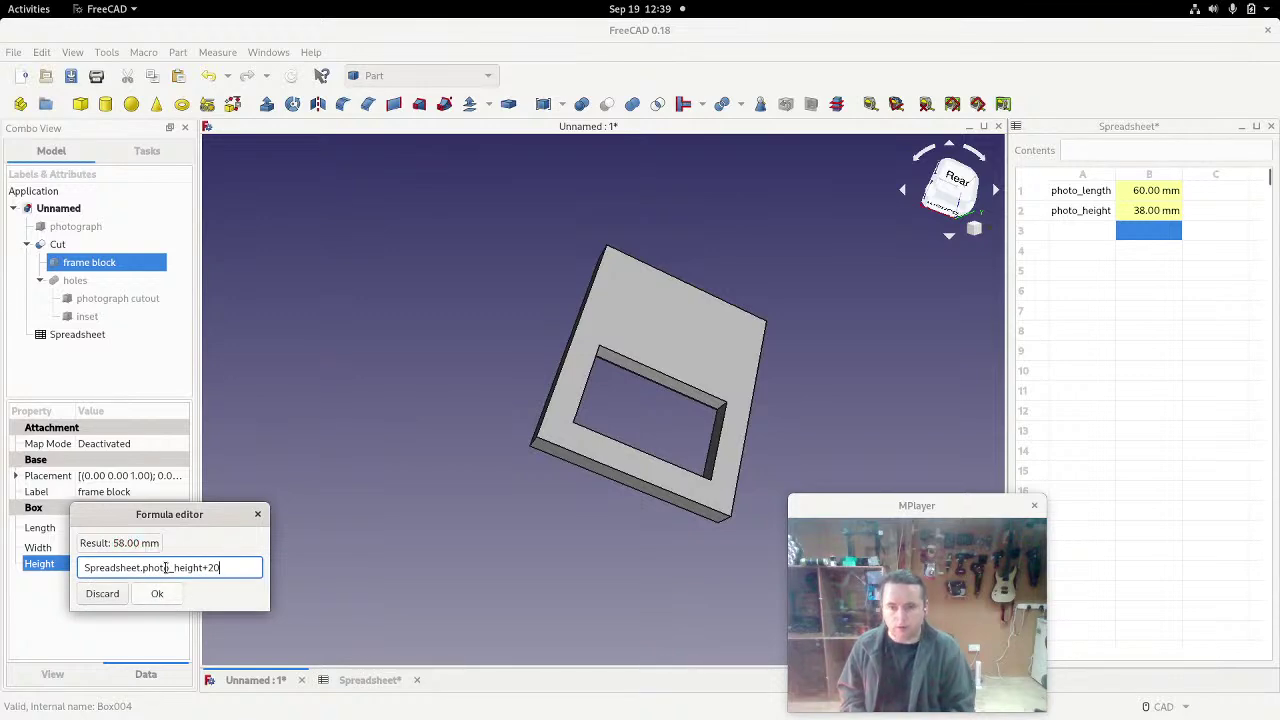
key("Return")
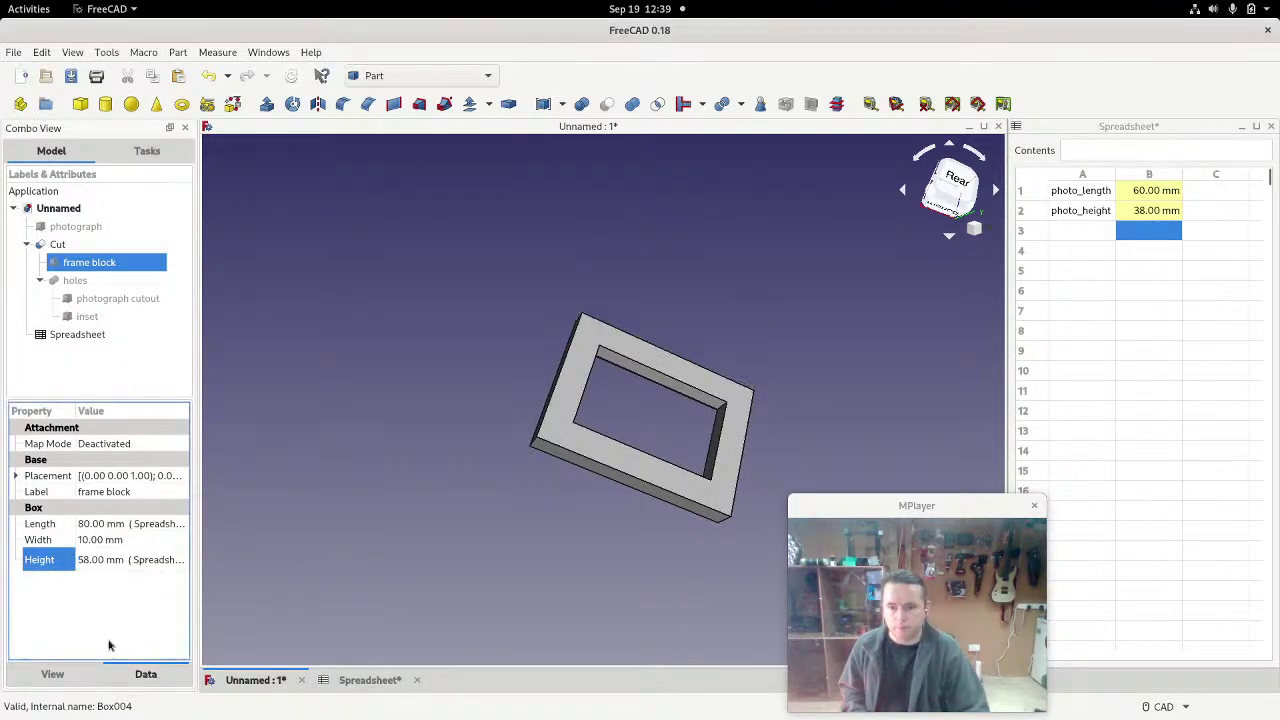
left_click(110, 645)
Step: Set the frame block's Width to 4 mm and recompute the document so the cut frame is rebuilt
middle_click_drag(786, 360, 581, 404)
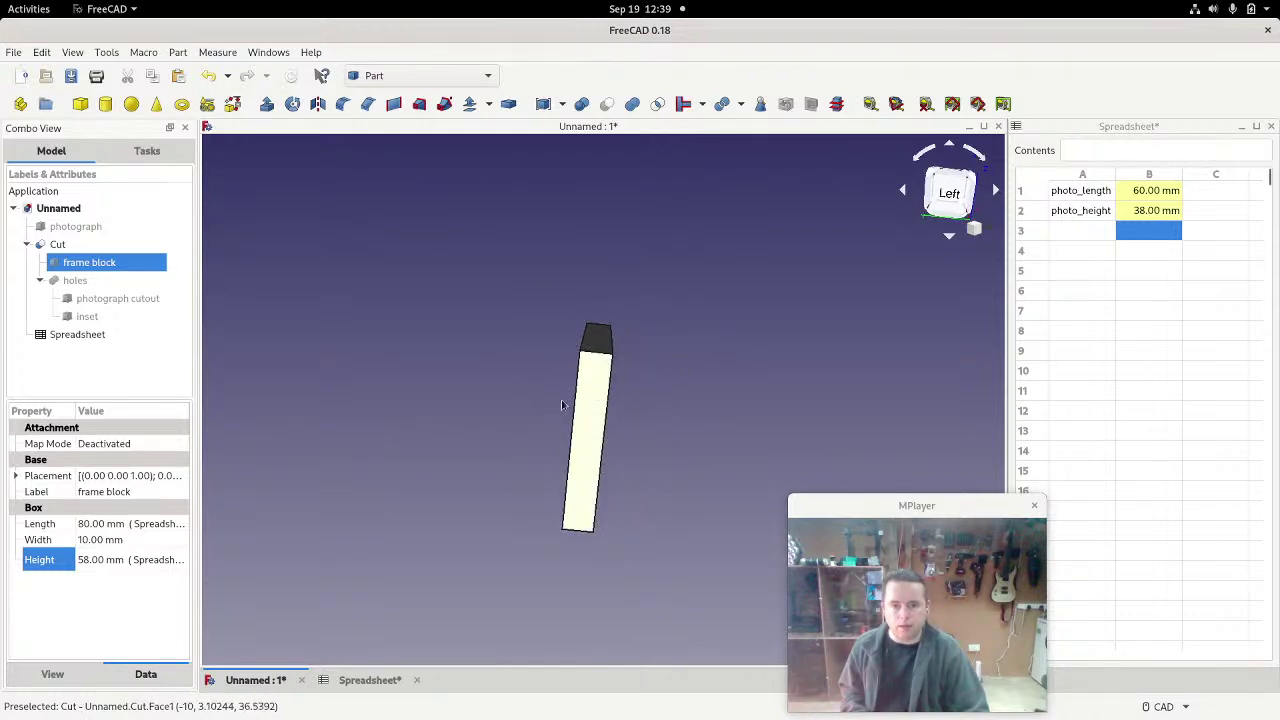
left_click(100, 540)
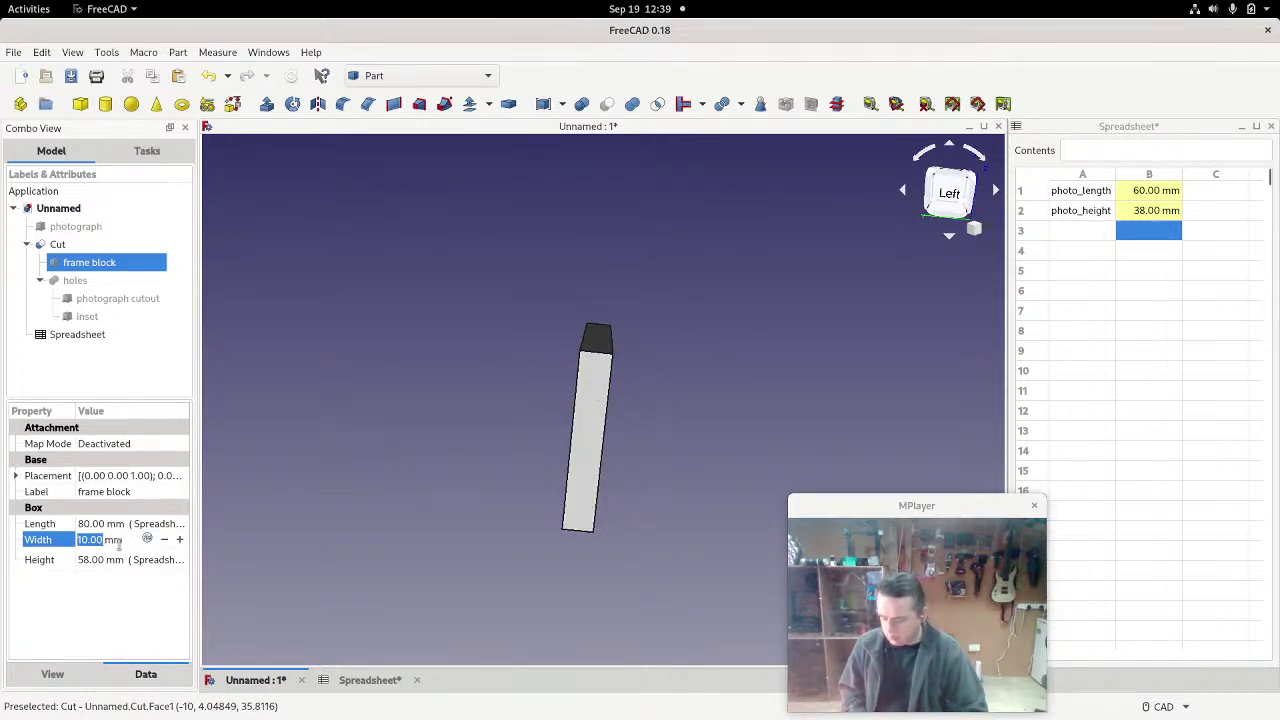
type("4")
key("Return")
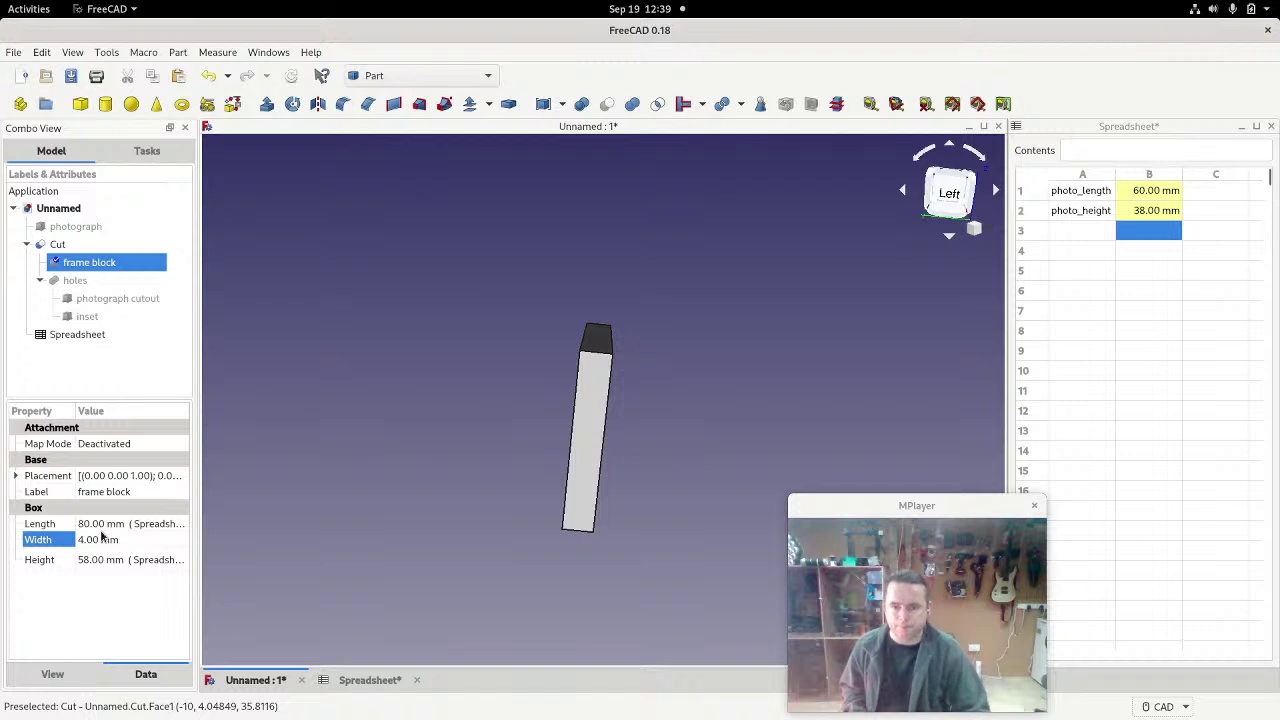
left_click(350, 543)
right_click(437, 530)
left_click(373, 418)
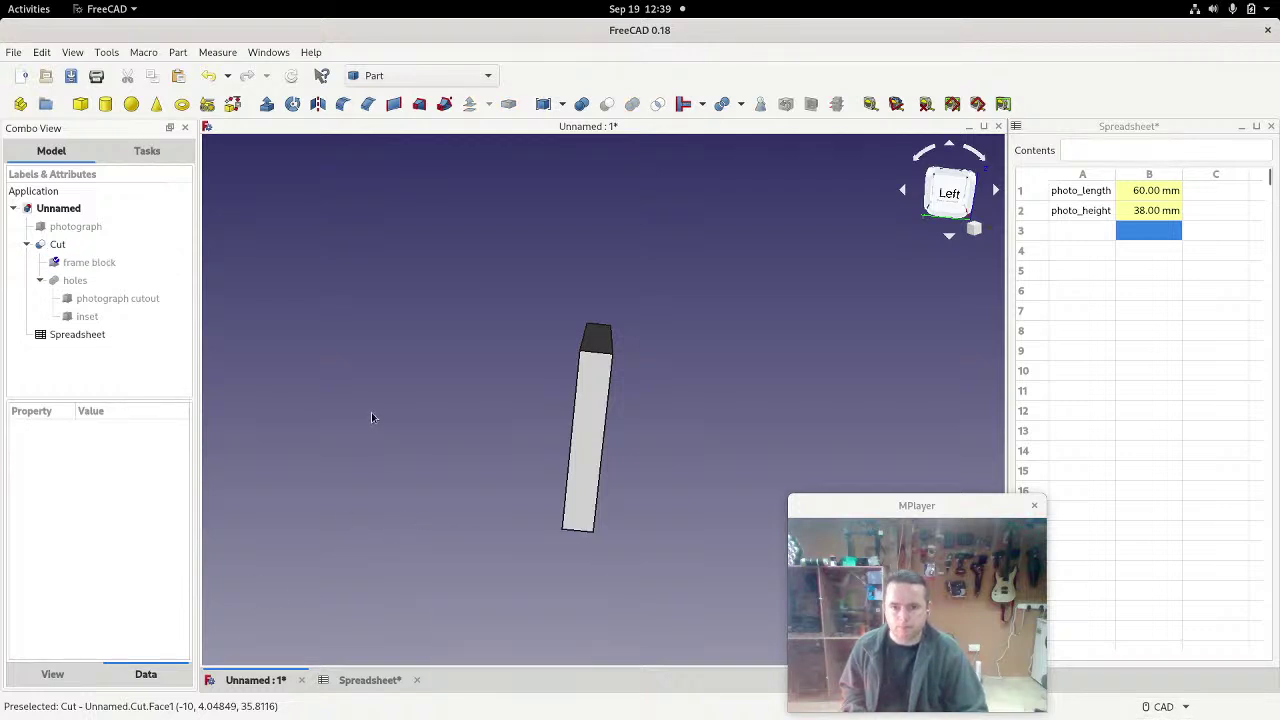
middle_click_drag(407, 446, 435, 442)
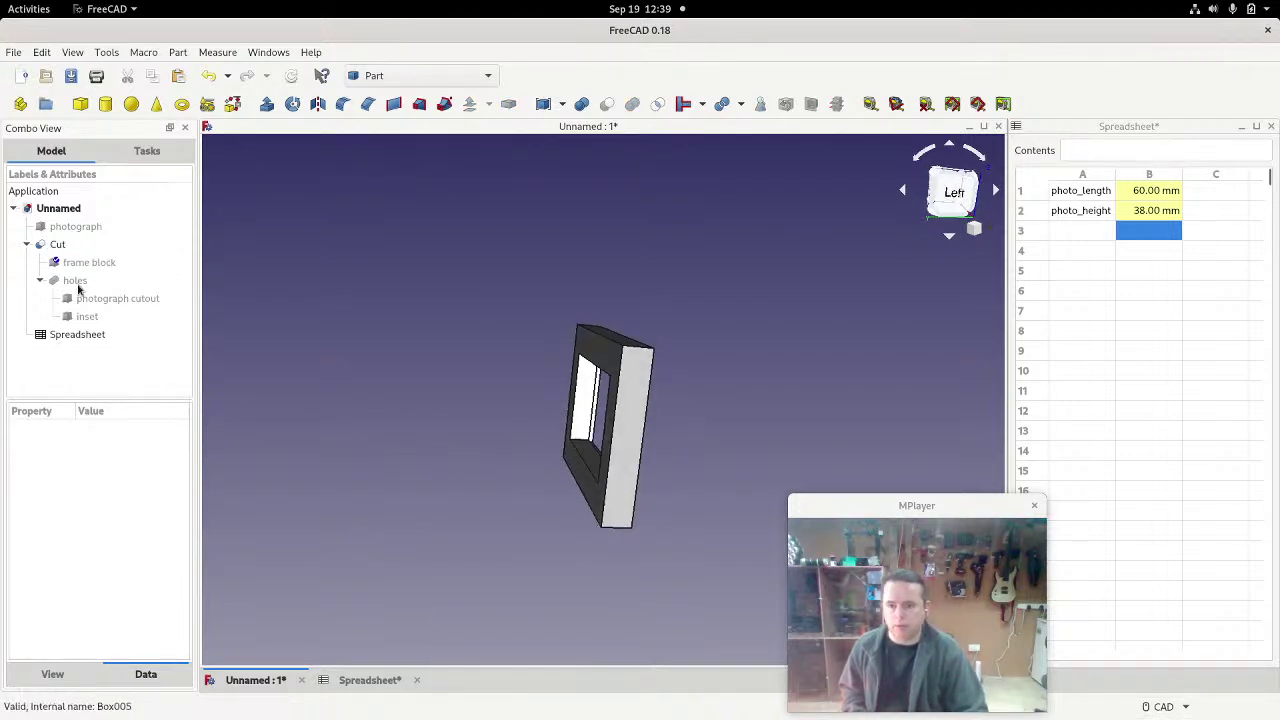
left_click(102, 264)
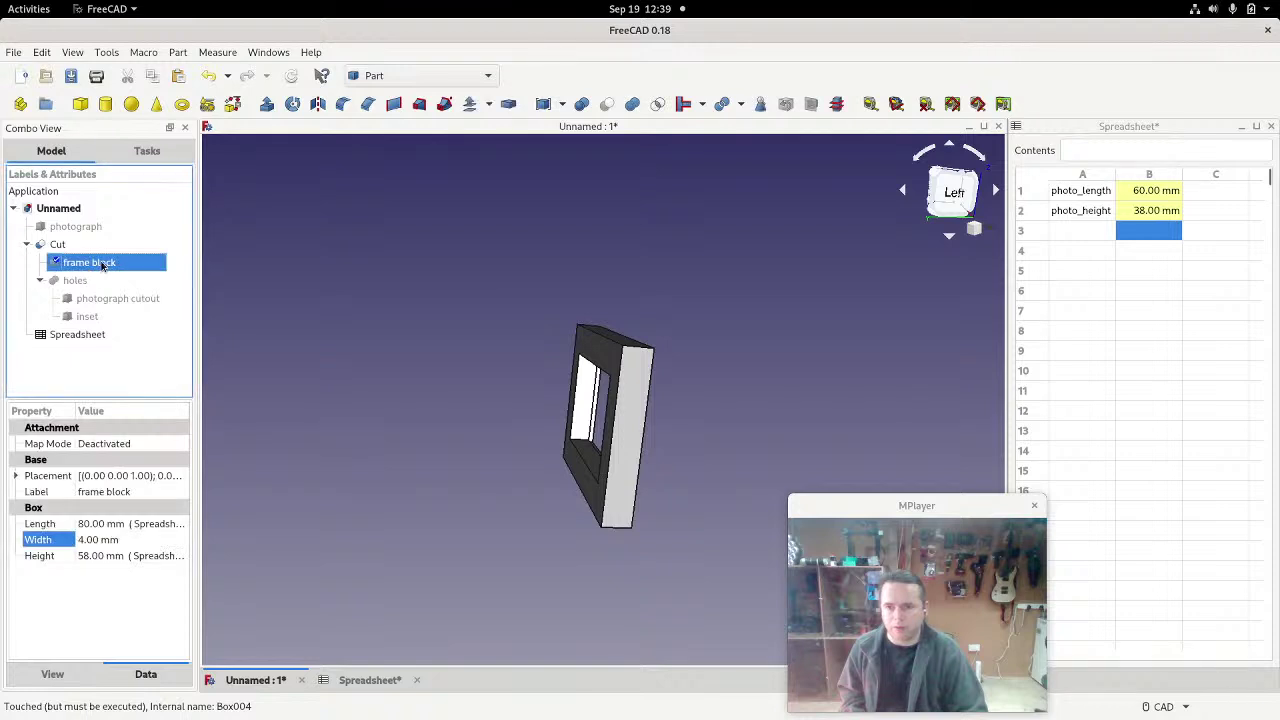
left_click(292, 77)
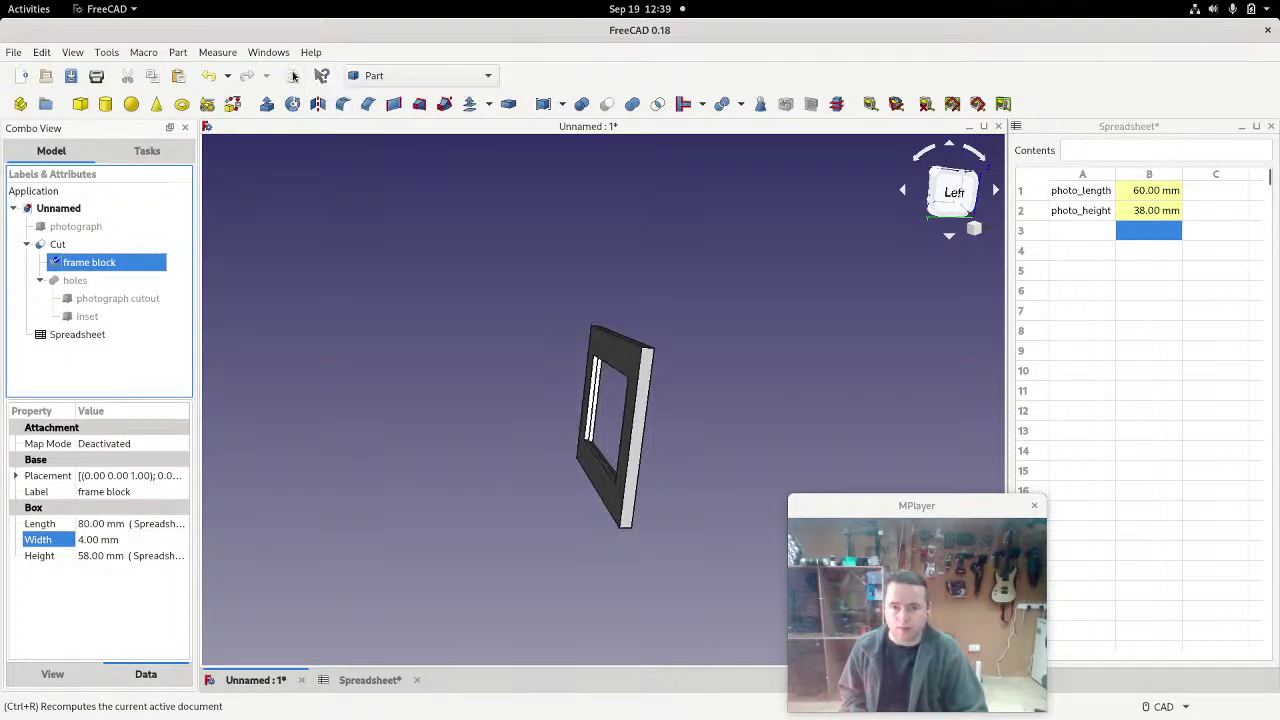
Step: Test the parametric frame by setting photo_length to 65 mm and photo_height to 45 mm in the spreadsheet
left_click(386, 443)
middle_click_drag(610, 513, 502, 410)
scroll(501, 405, "up", 4)
middle_click_drag(451, 471, 384, 458)
scroll(384, 458, "down", 3)
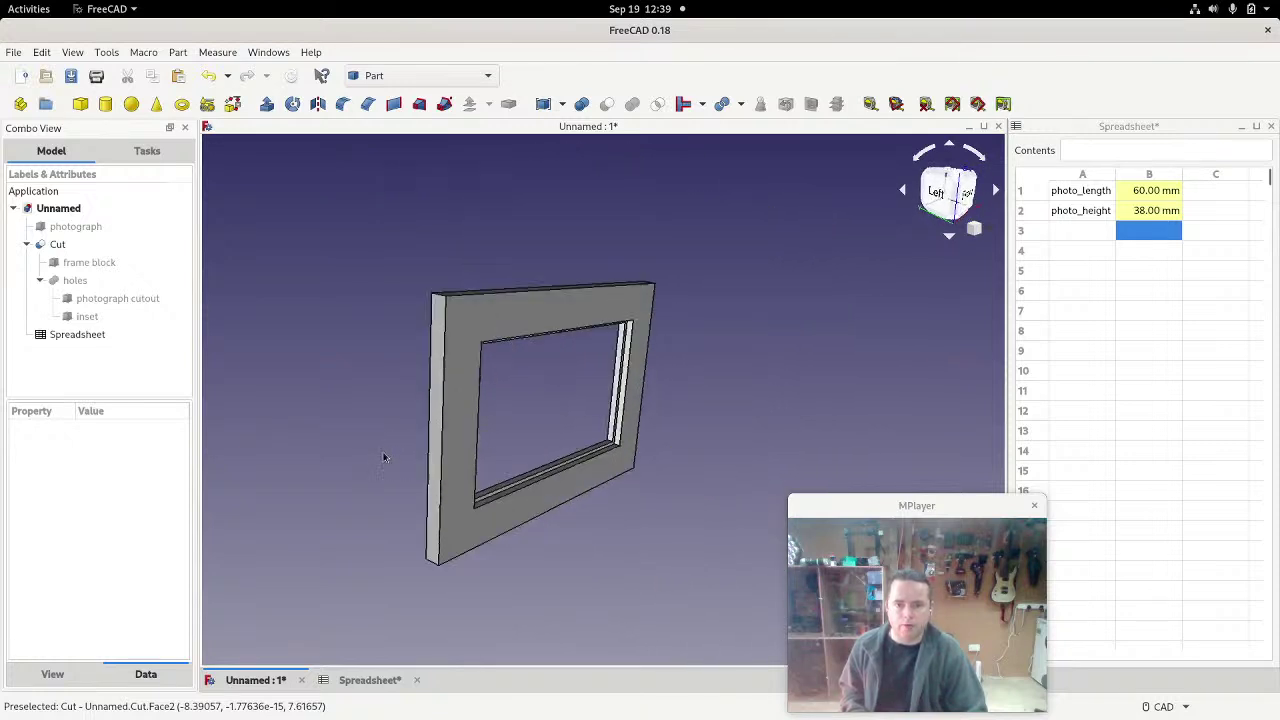
left_click(1160, 192)
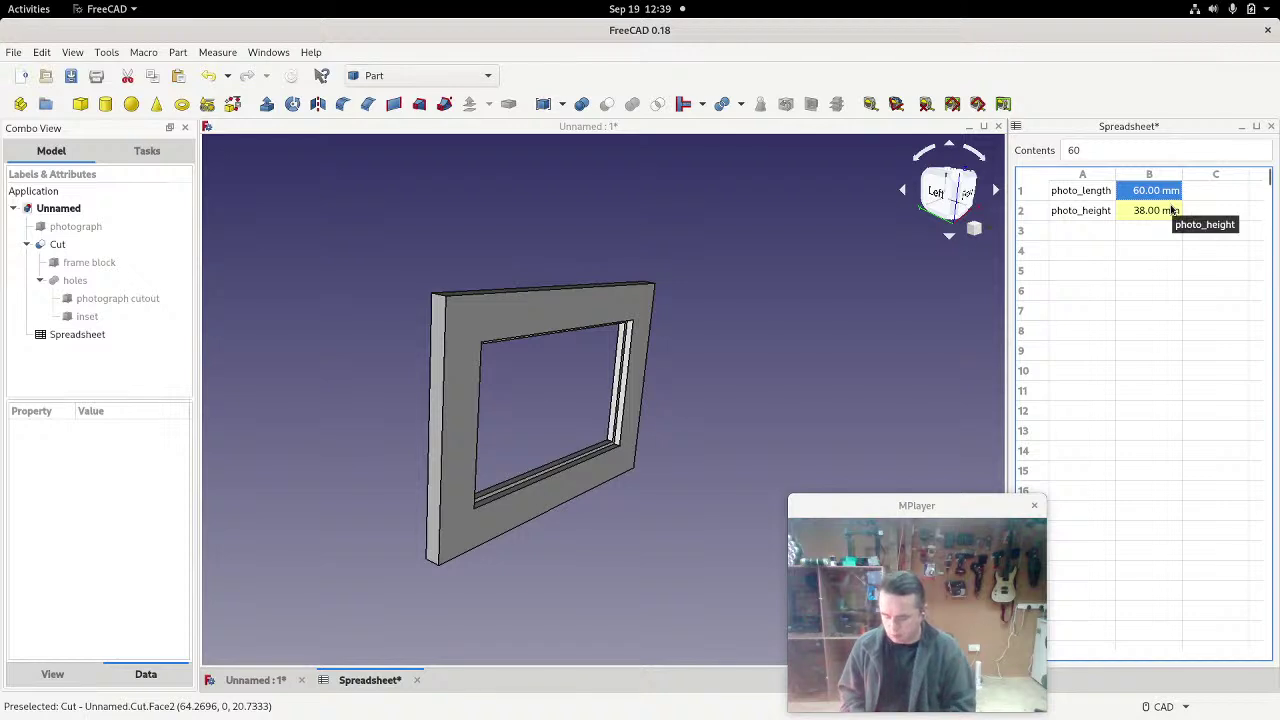
type("65")
key("Return")
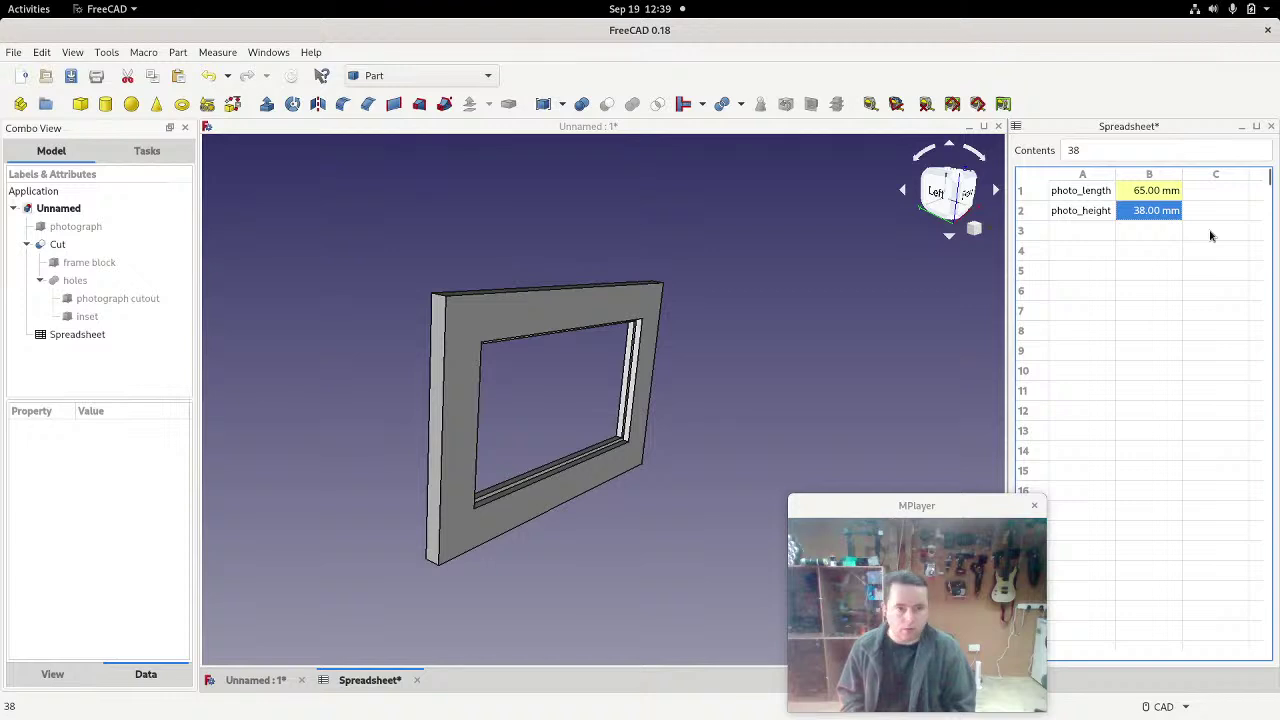
type("45")
key("Return")
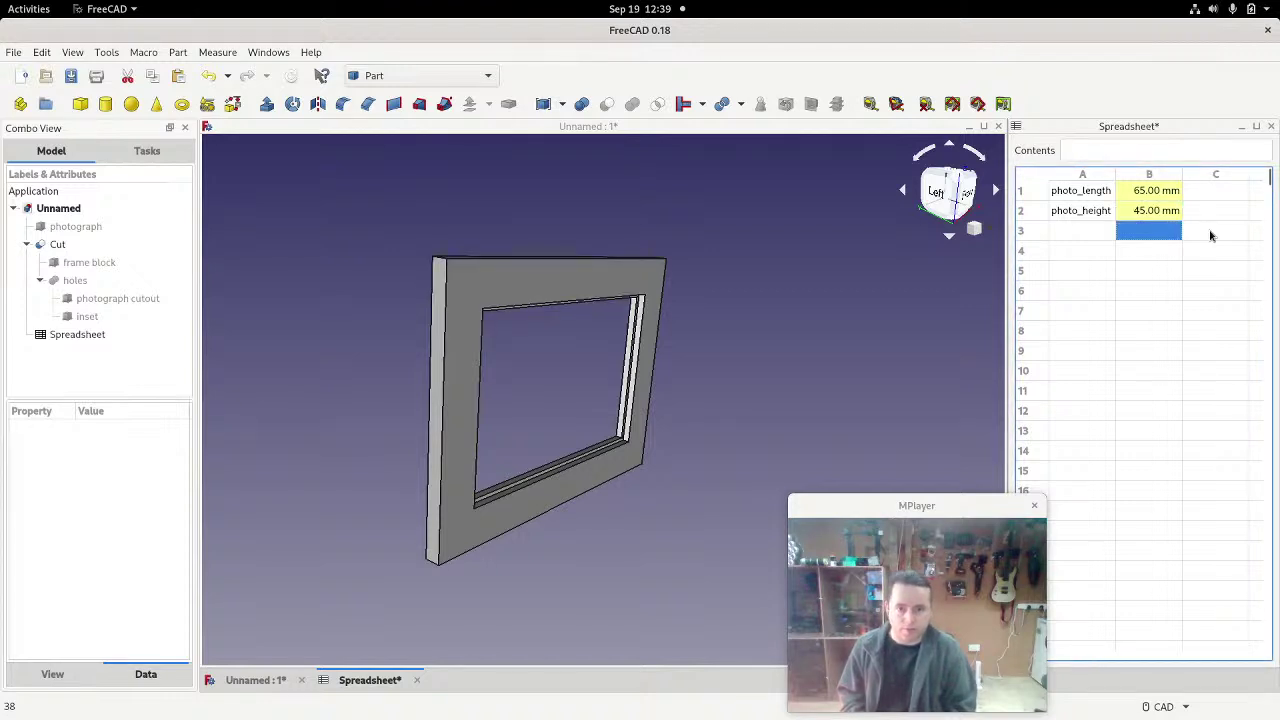
Step: Set photo_length to 120 mm and photo_height to 76 mm in the spreadsheet
middle_click_drag(711, 351, 658, 367)
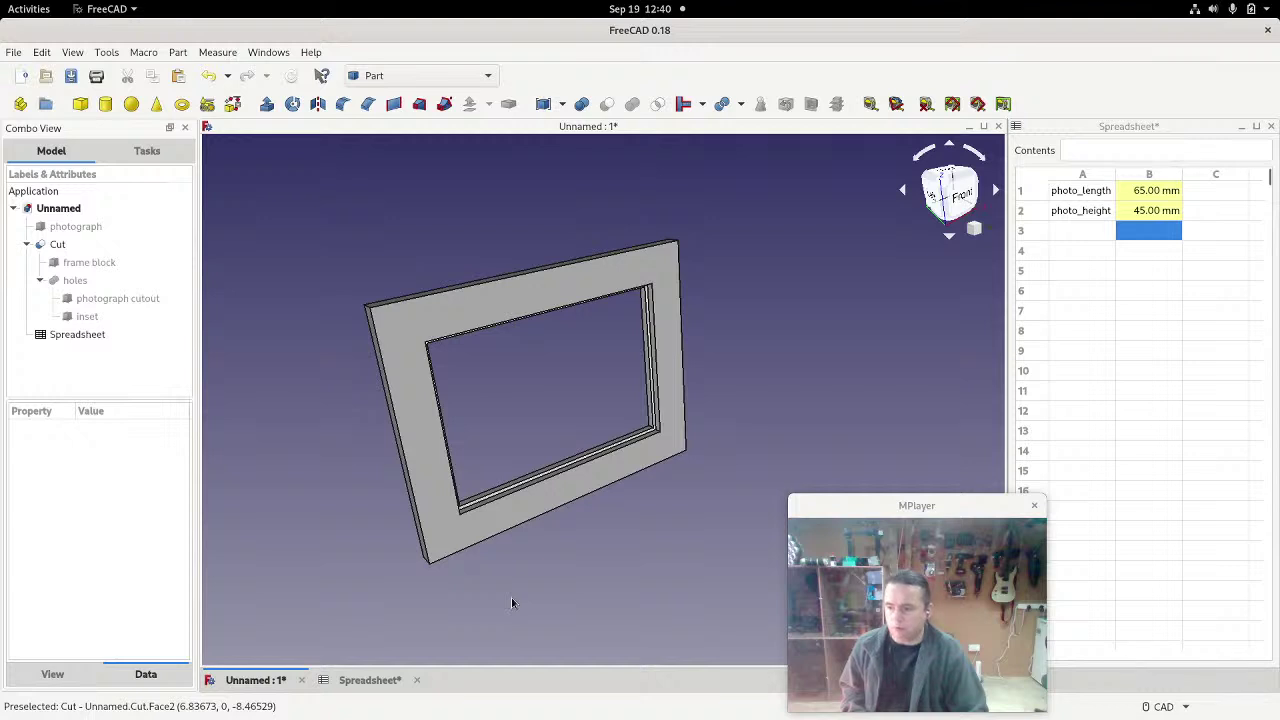
middle_click_drag(380, 471, 353, 499)
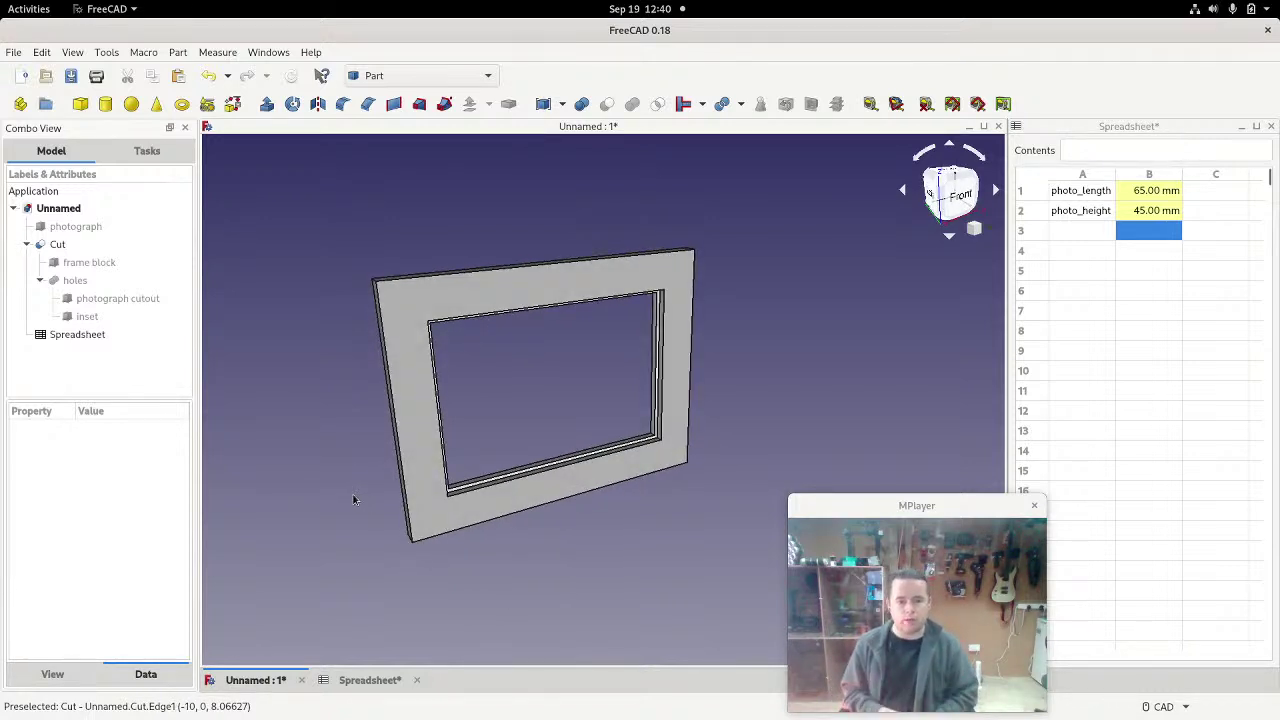
left_click(1134, 190)
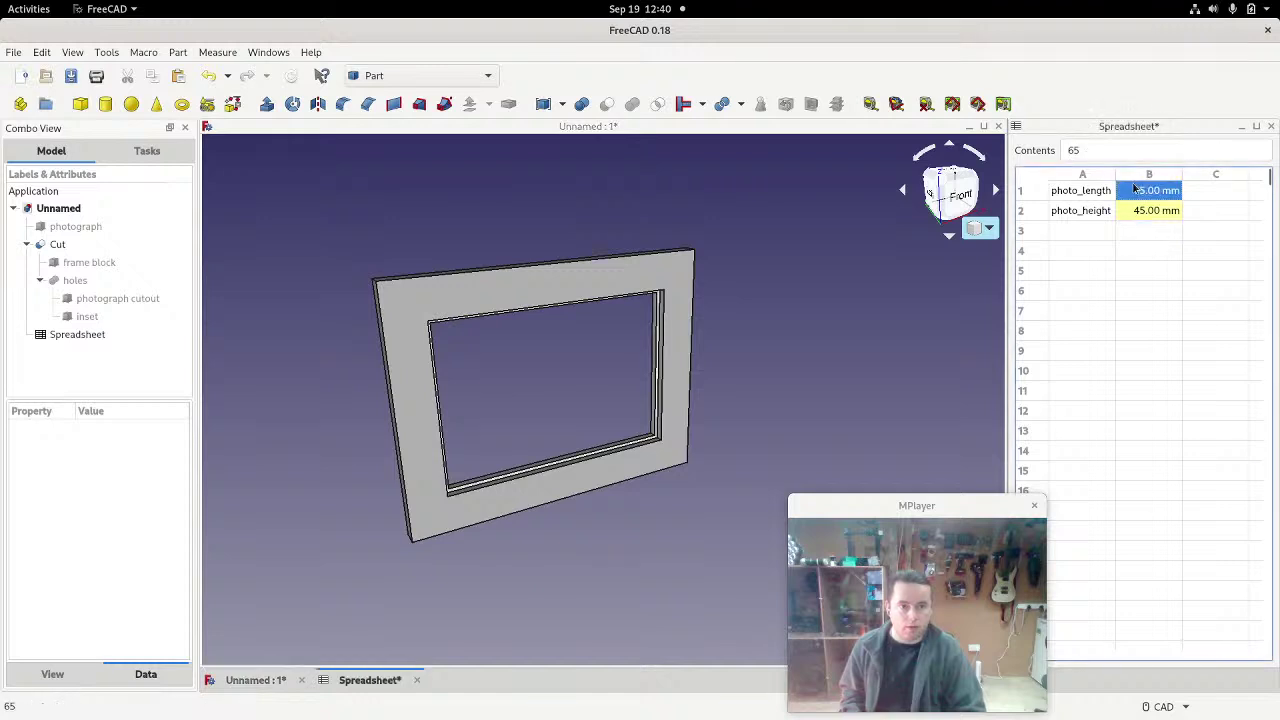
type("120")
key("Tab")
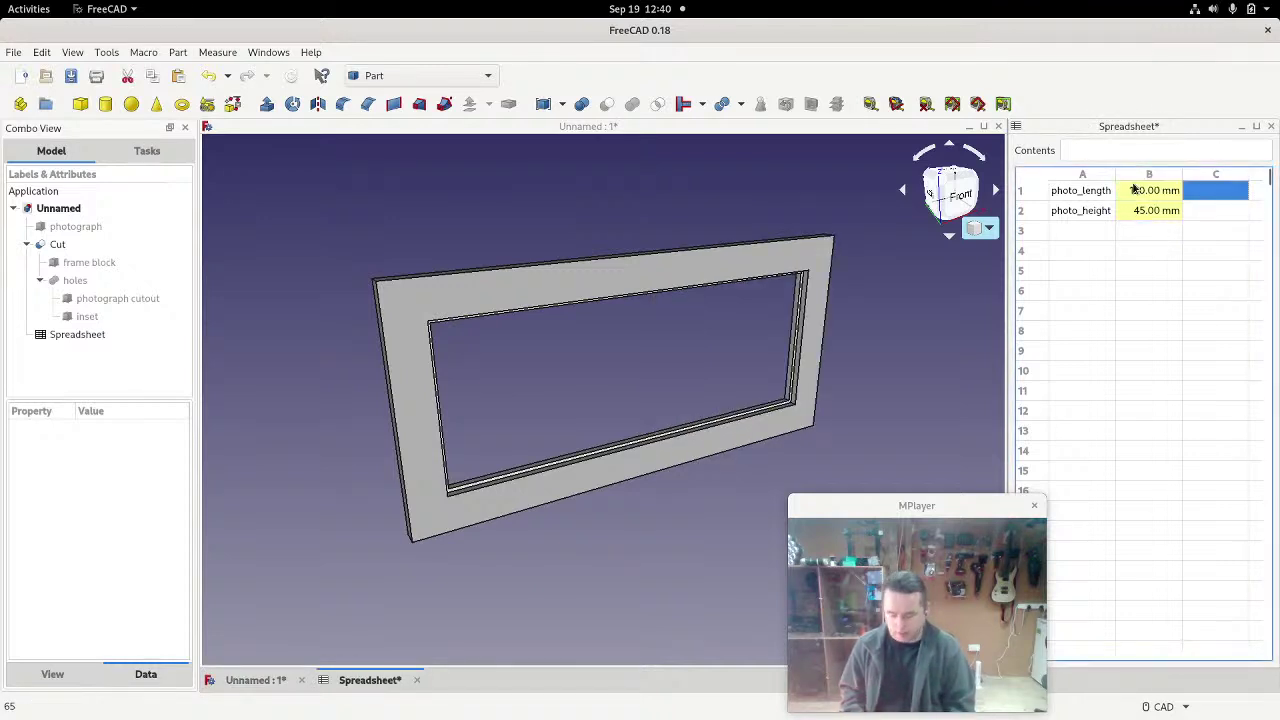
left_click(1155, 211)
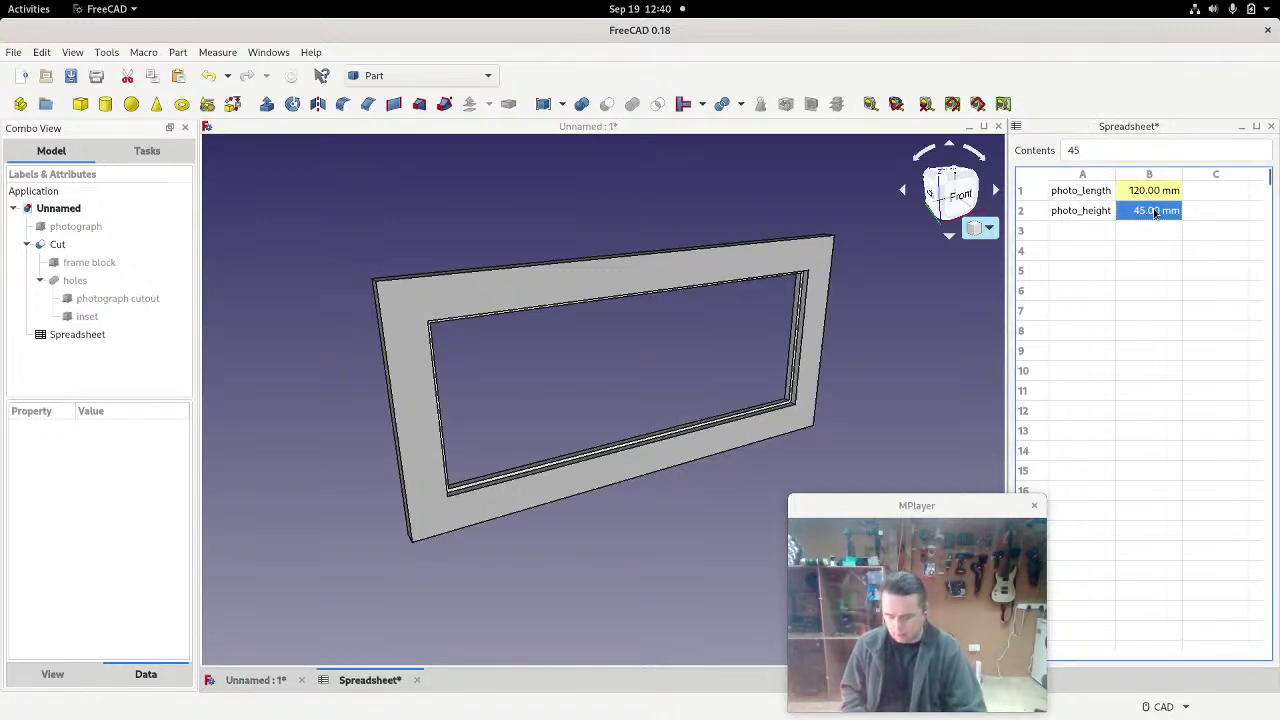
type("76")
key("Return")
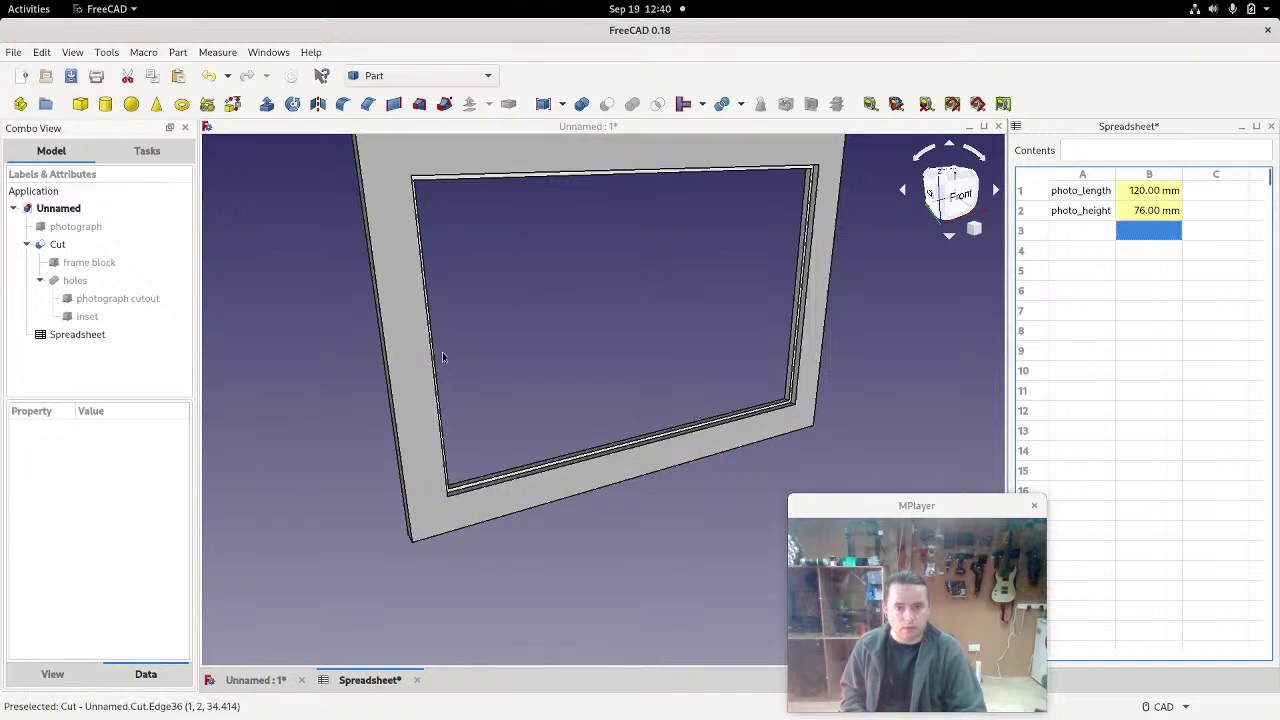
Step: Examine the resized frame from the front and side, including the stepped inner edge around its opening
scroll(447, 350, "down", 2)
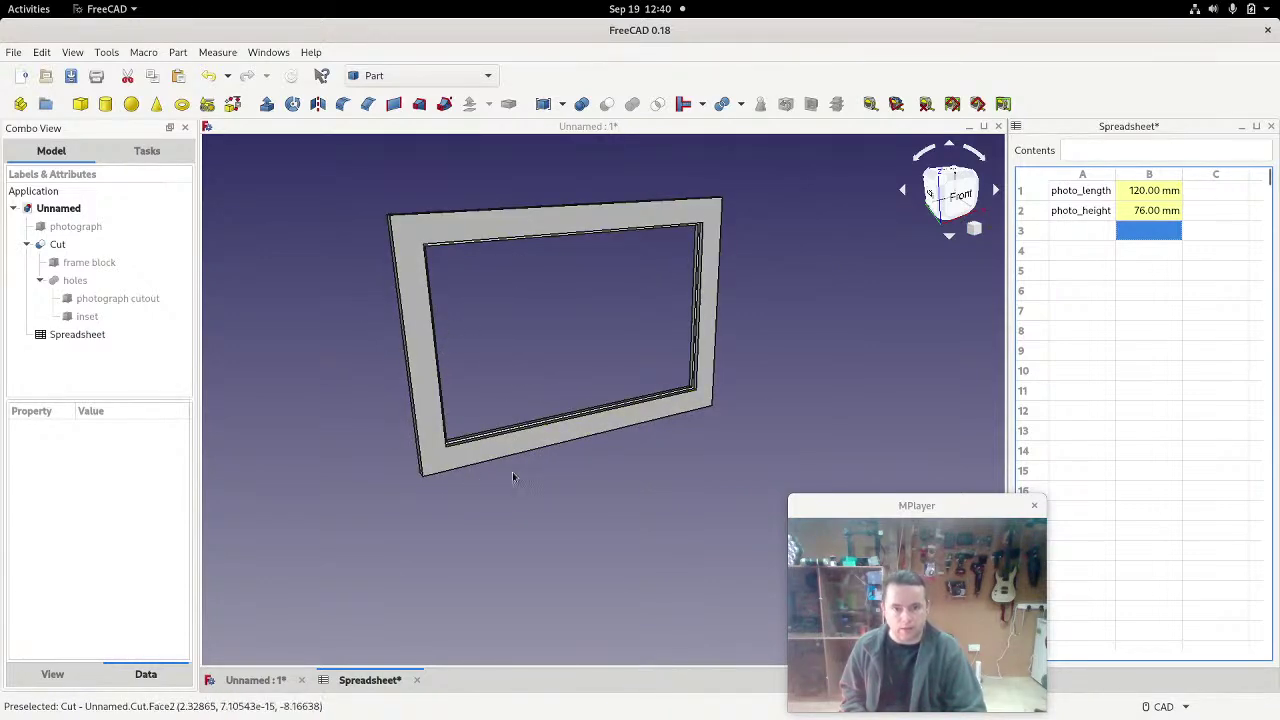
middle_click_drag(602, 517, 450, 566)
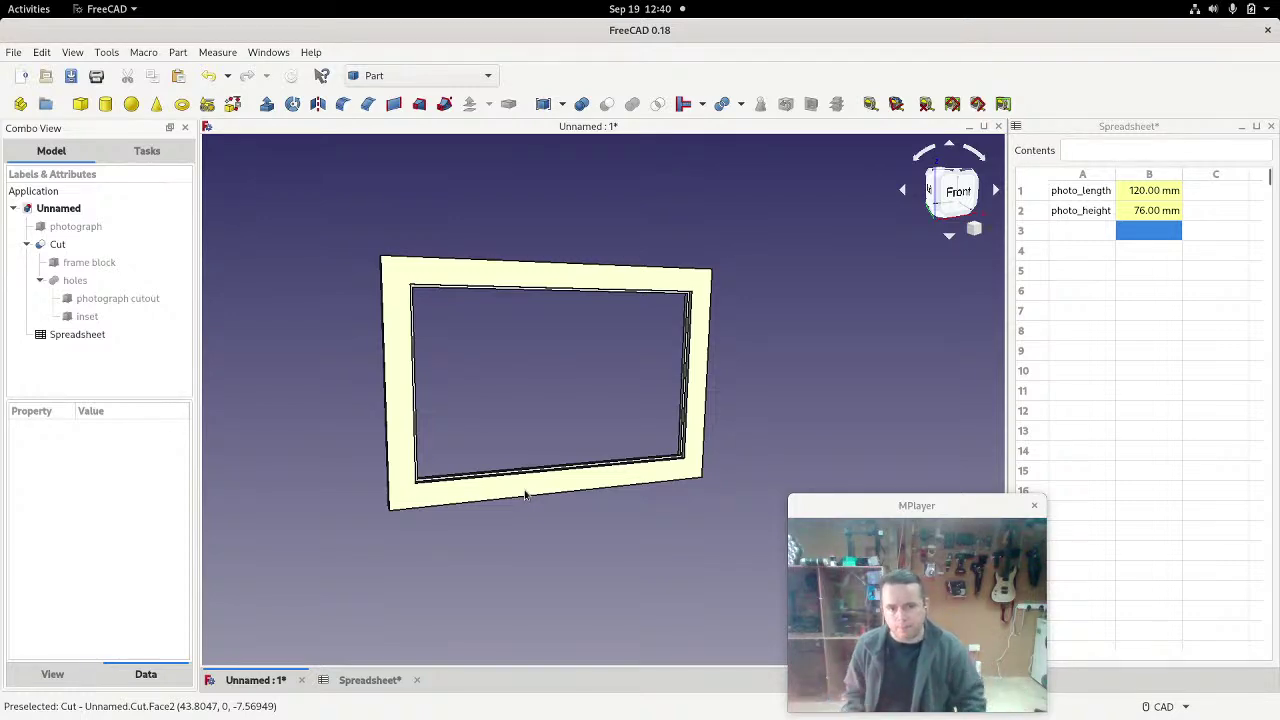
middle_click_drag(667, 554, 440, 380)
middle_click_drag(586, 502, 642, 534)
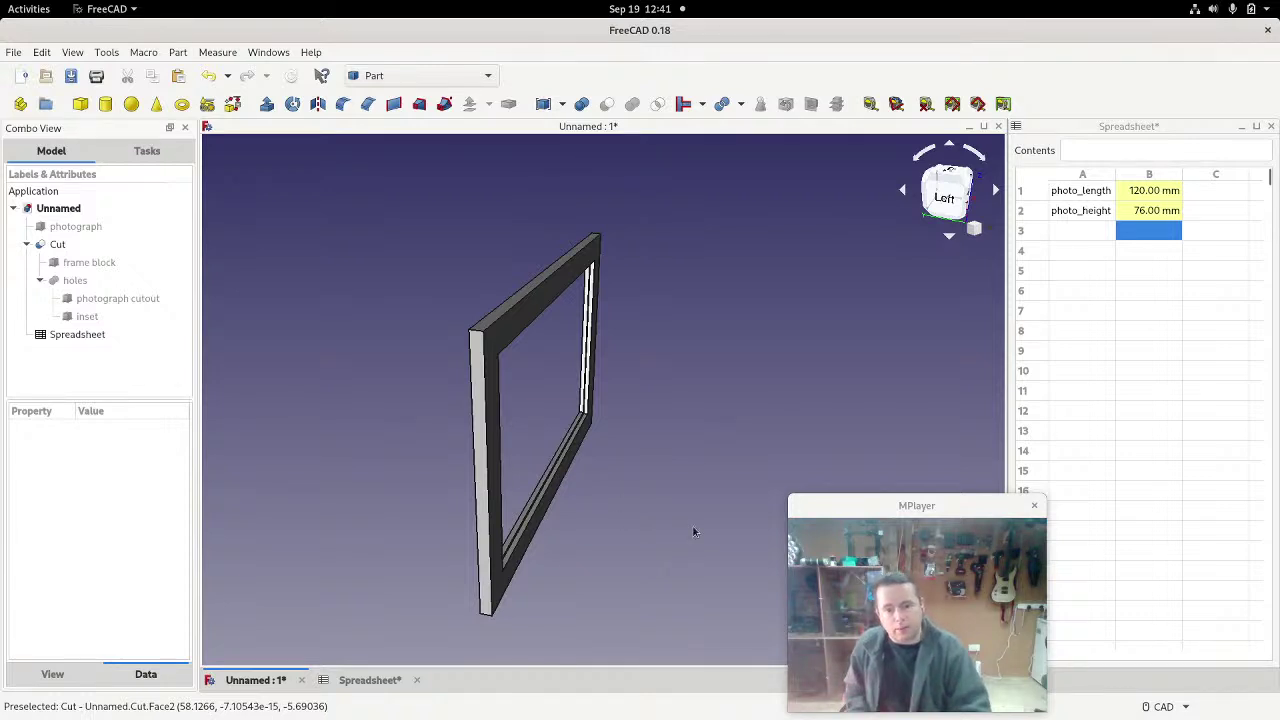
middle_click_drag(694, 531, 538, 516)
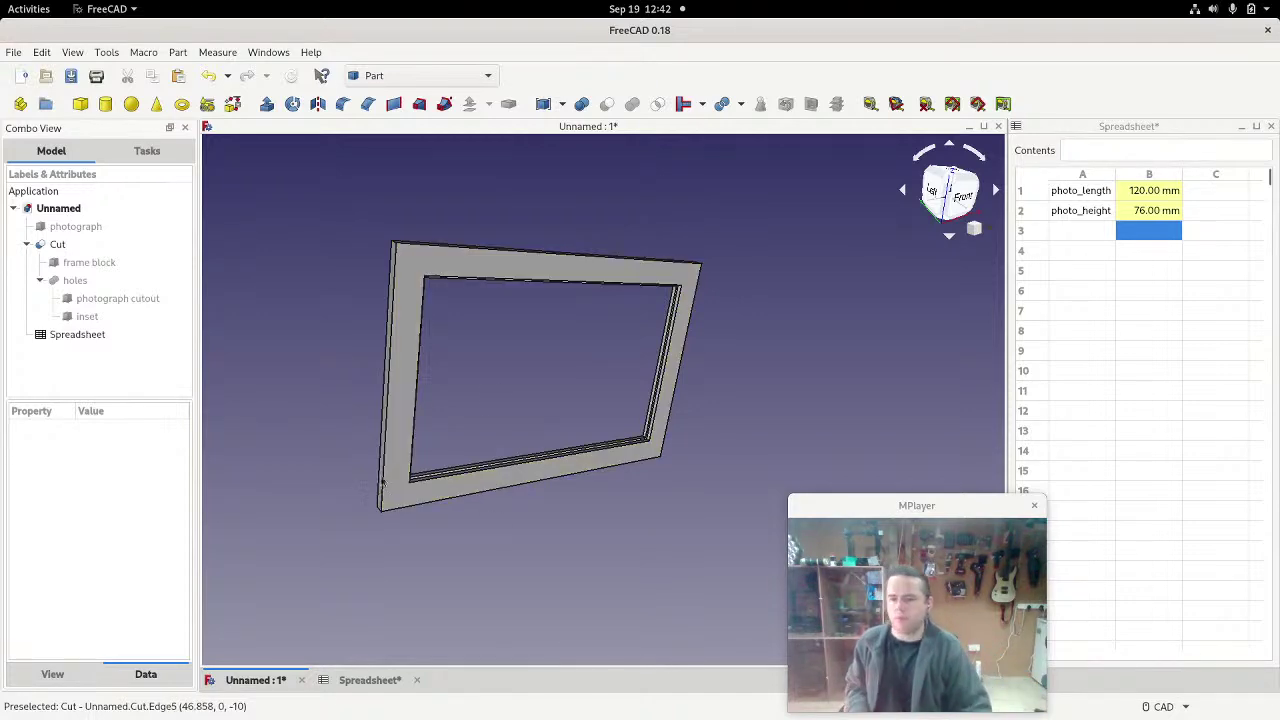
scroll(557, 360, "up", 5)
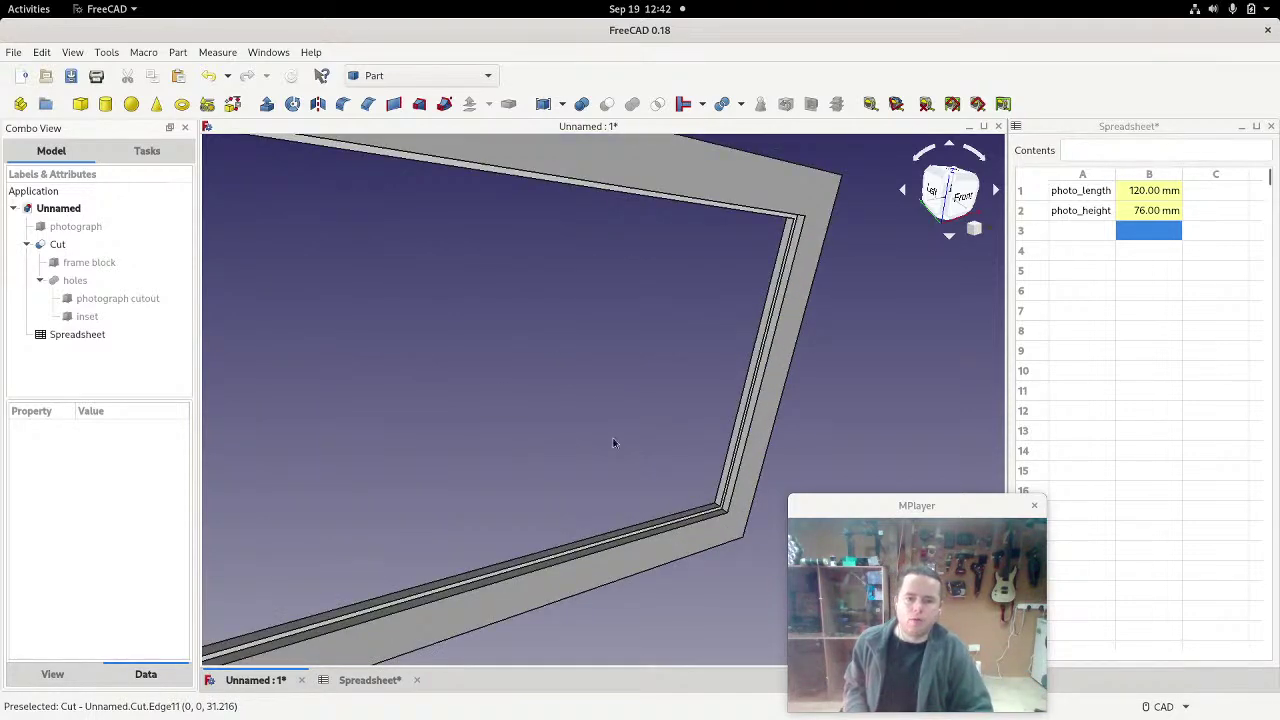
scroll(614, 443, "down", 5)
middle_click_drag(606, 443, 722, 394)
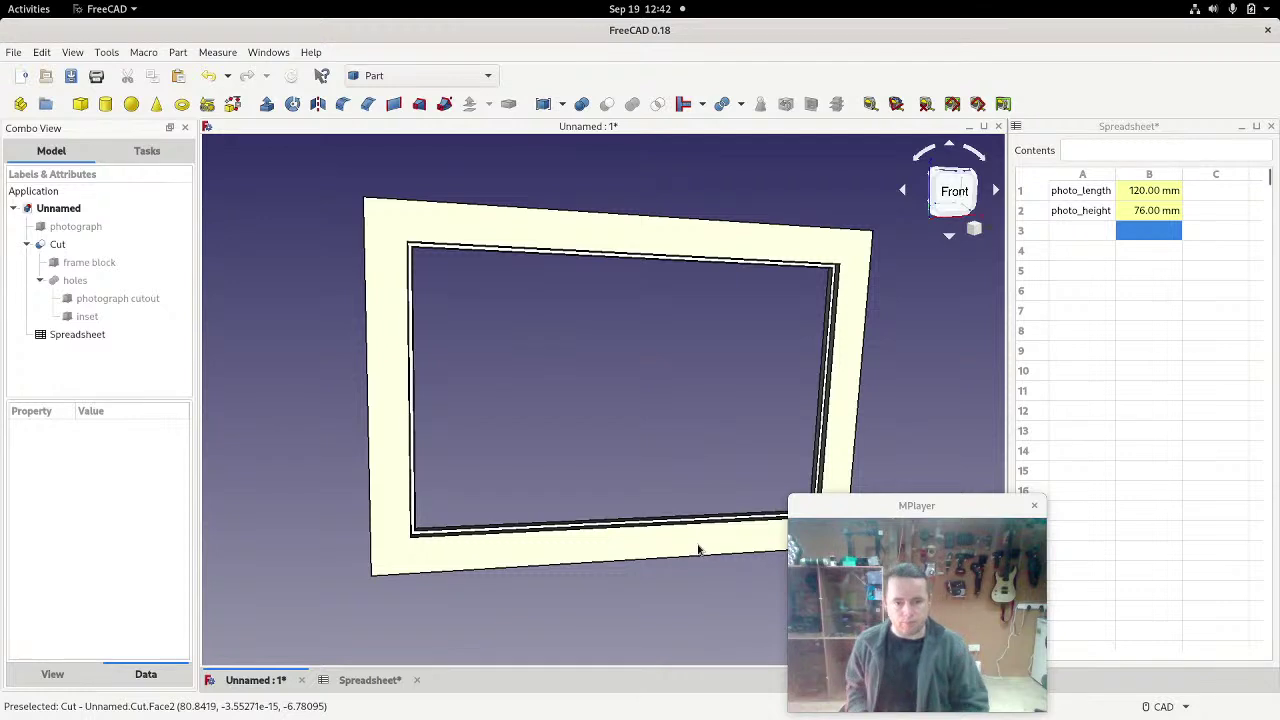
Step: Enter the lowercase label margin in spreadsheet cell A3, below photo_height
left_click(1078, 233)
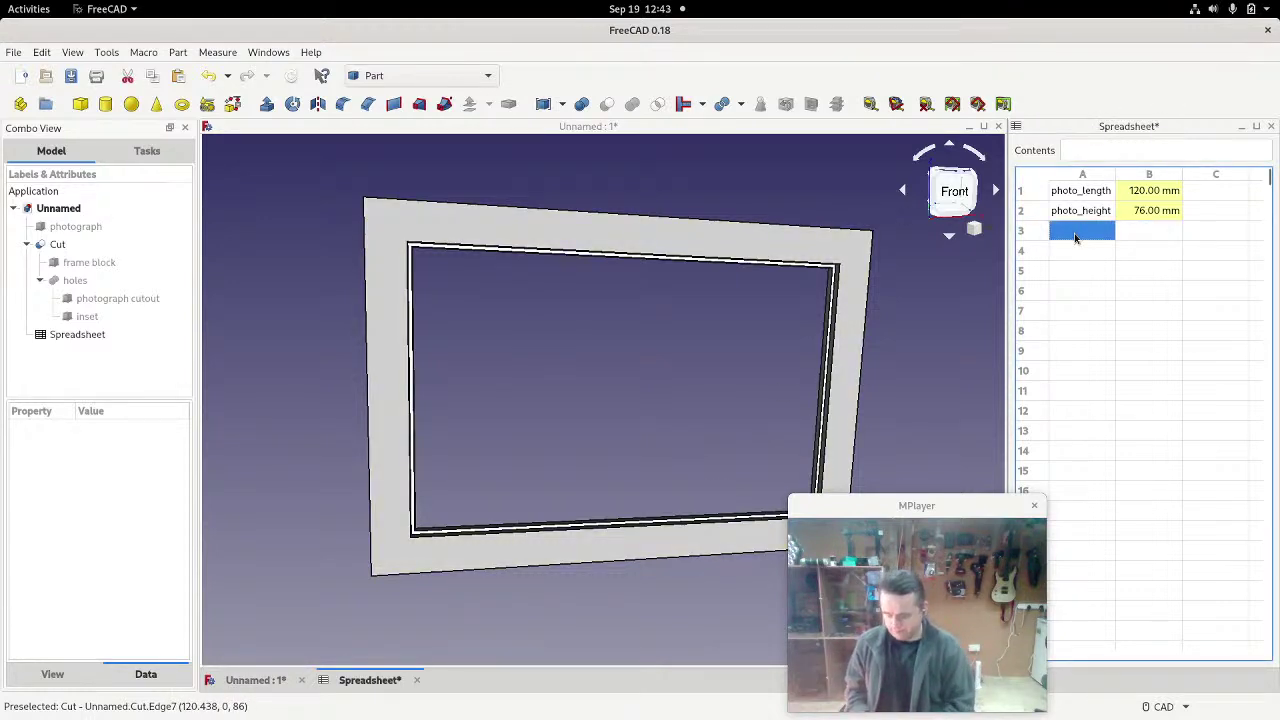
type("MARGIN")
key("Return")
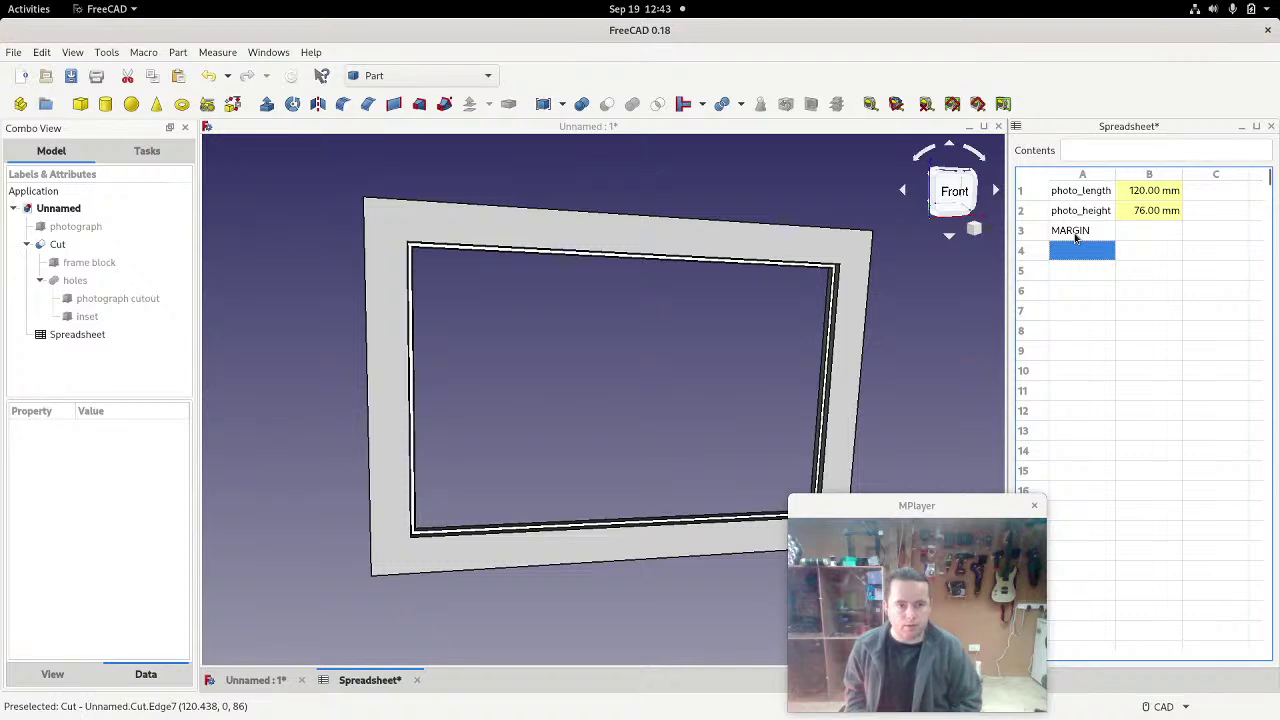
left_click(1076, 232)
type("margin")
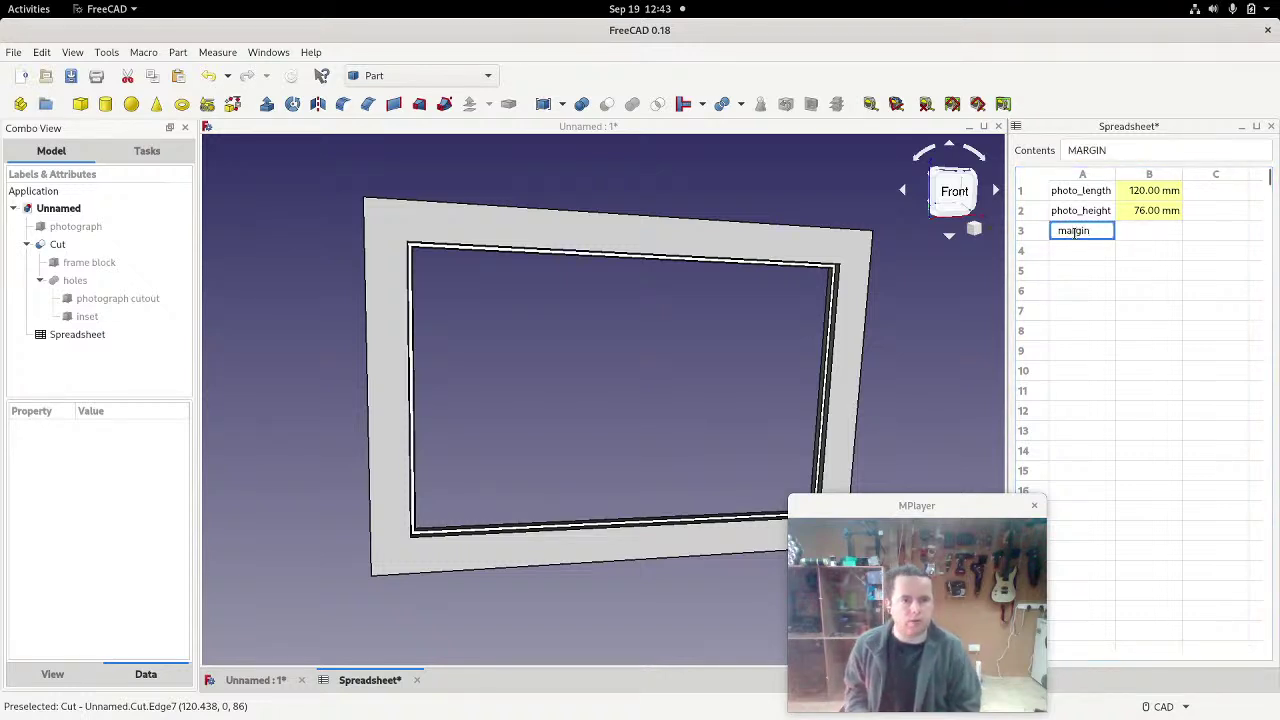
left_click(1076, 237)
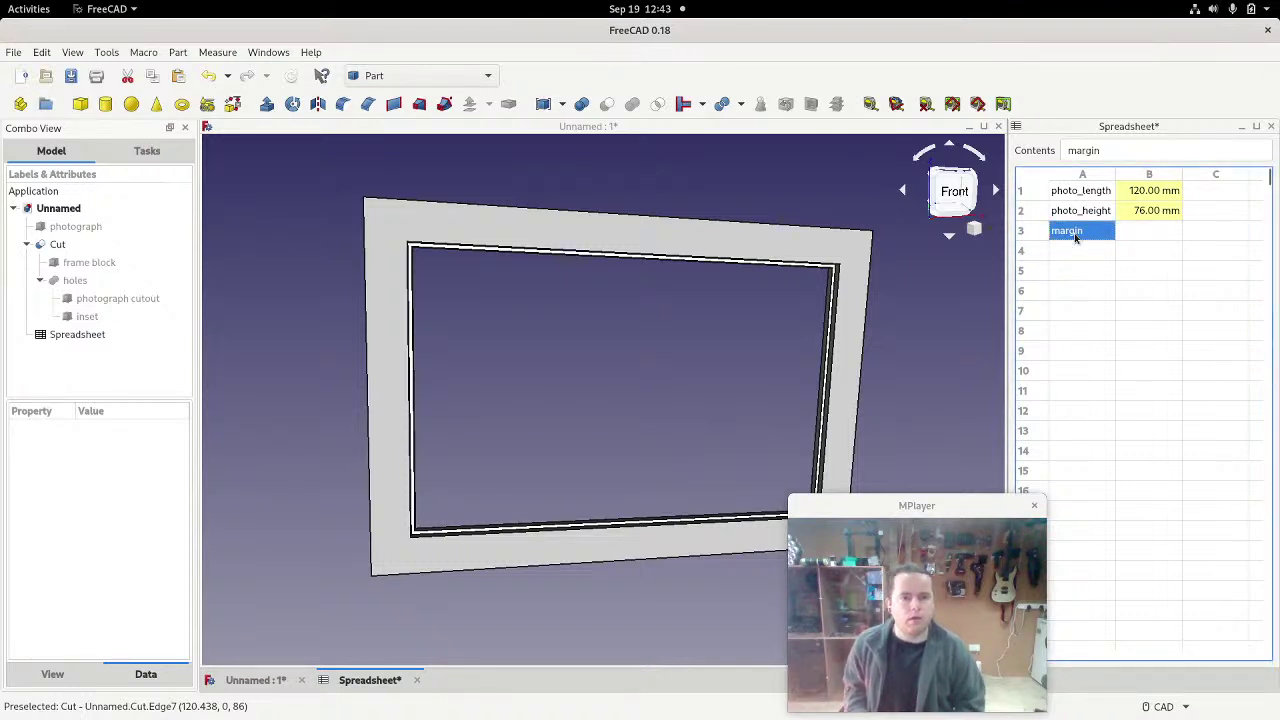
Step: Give spreadsheet cell B3, beside the margin label, the display unit mm and the alias margin
key("Right")
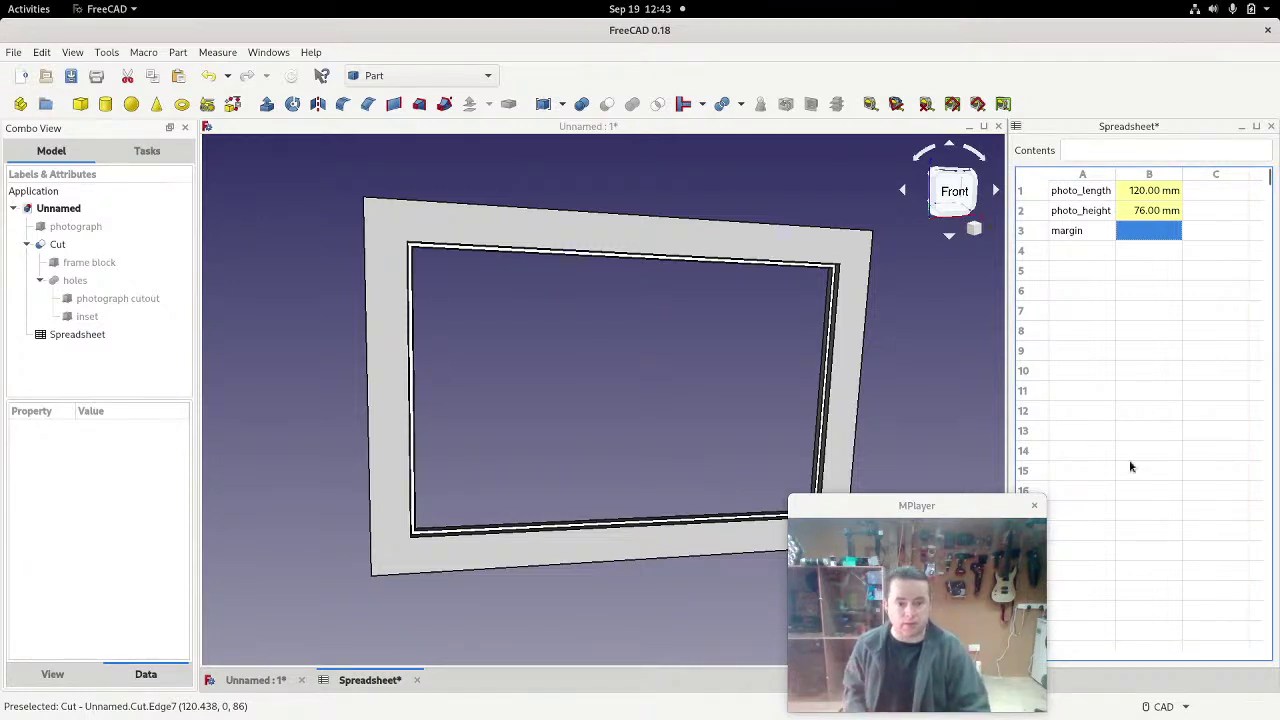
right_click(1137, 233)
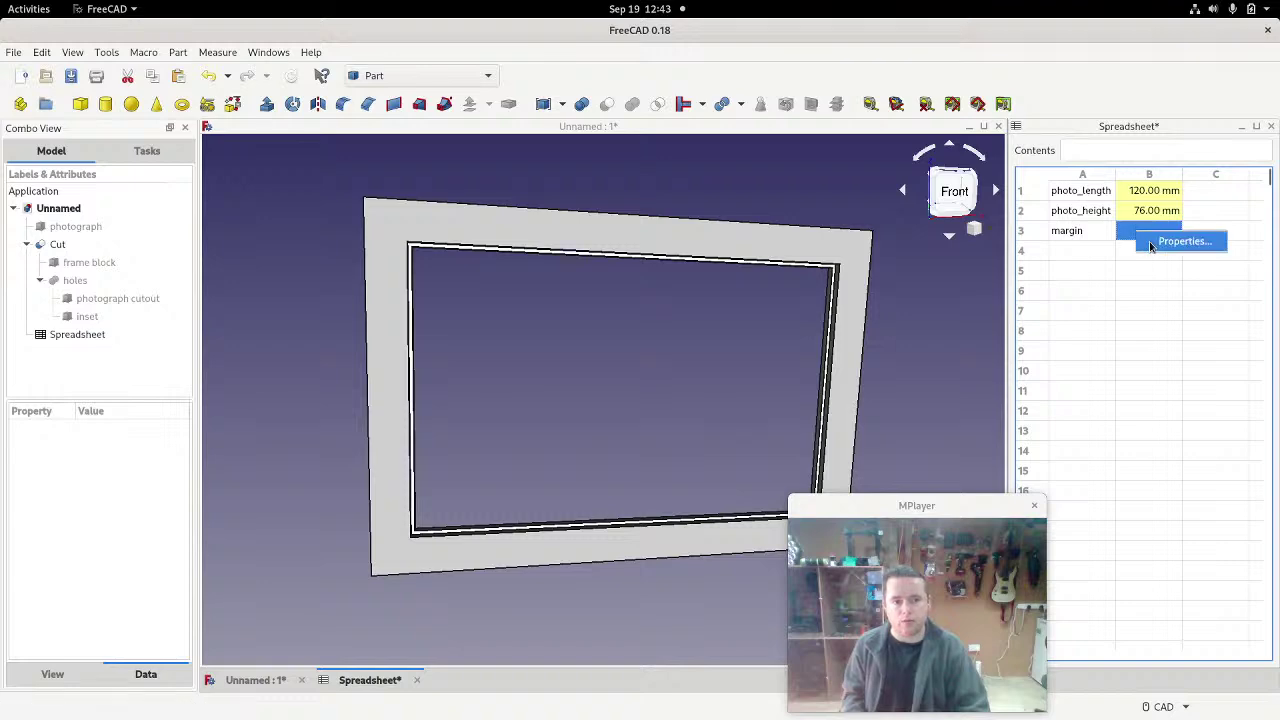
left_click(1151, 245)
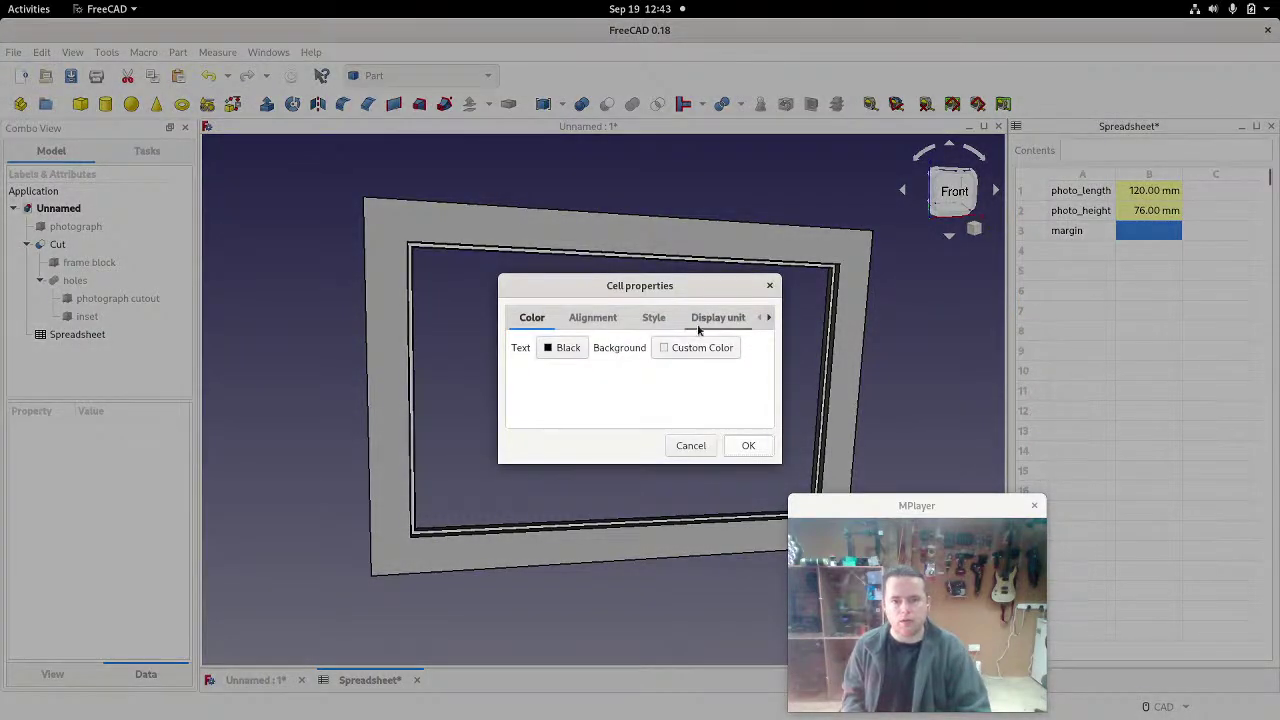
left_click(713, 318)
type("mm")
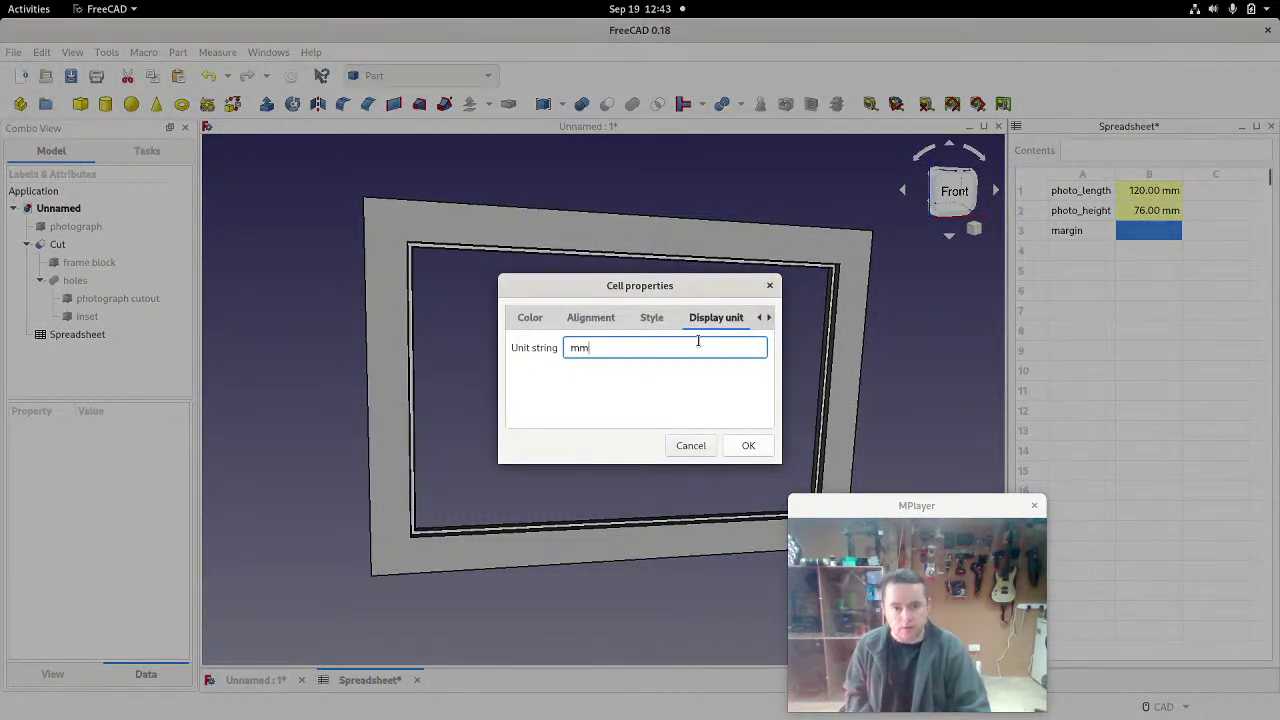
left_click(770, 318)
left_click(727, 317)
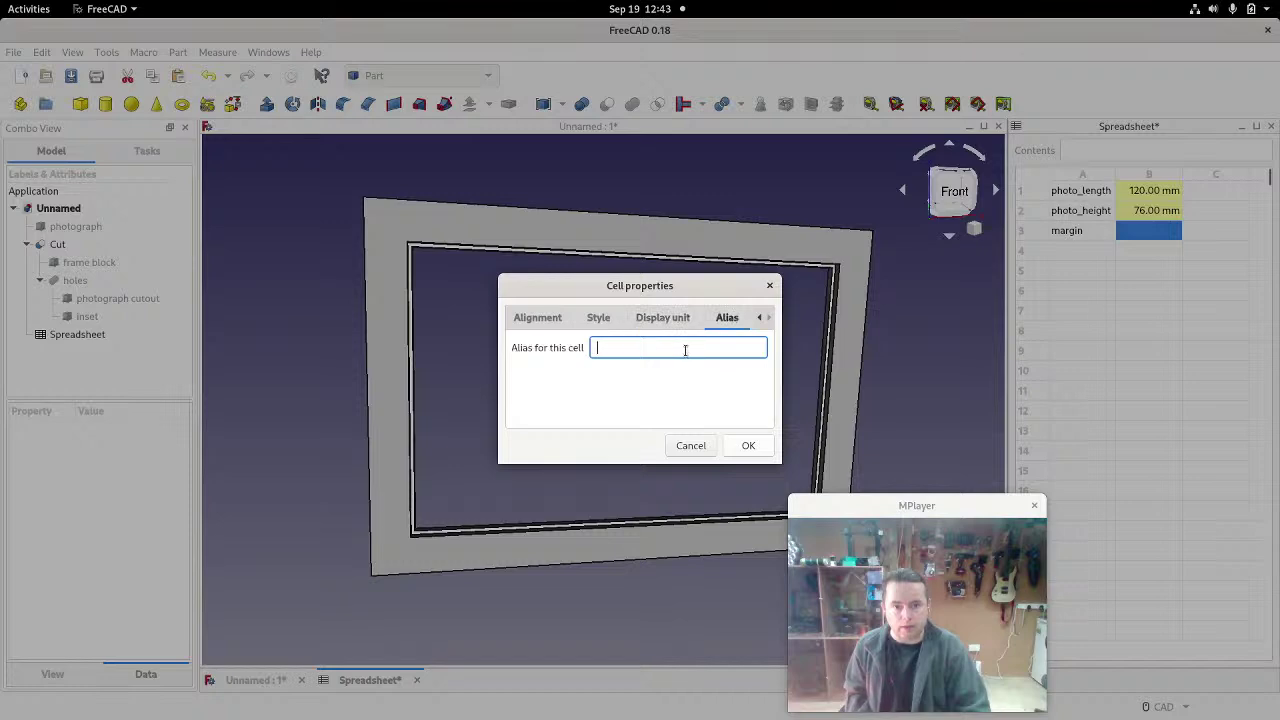
type("margin")
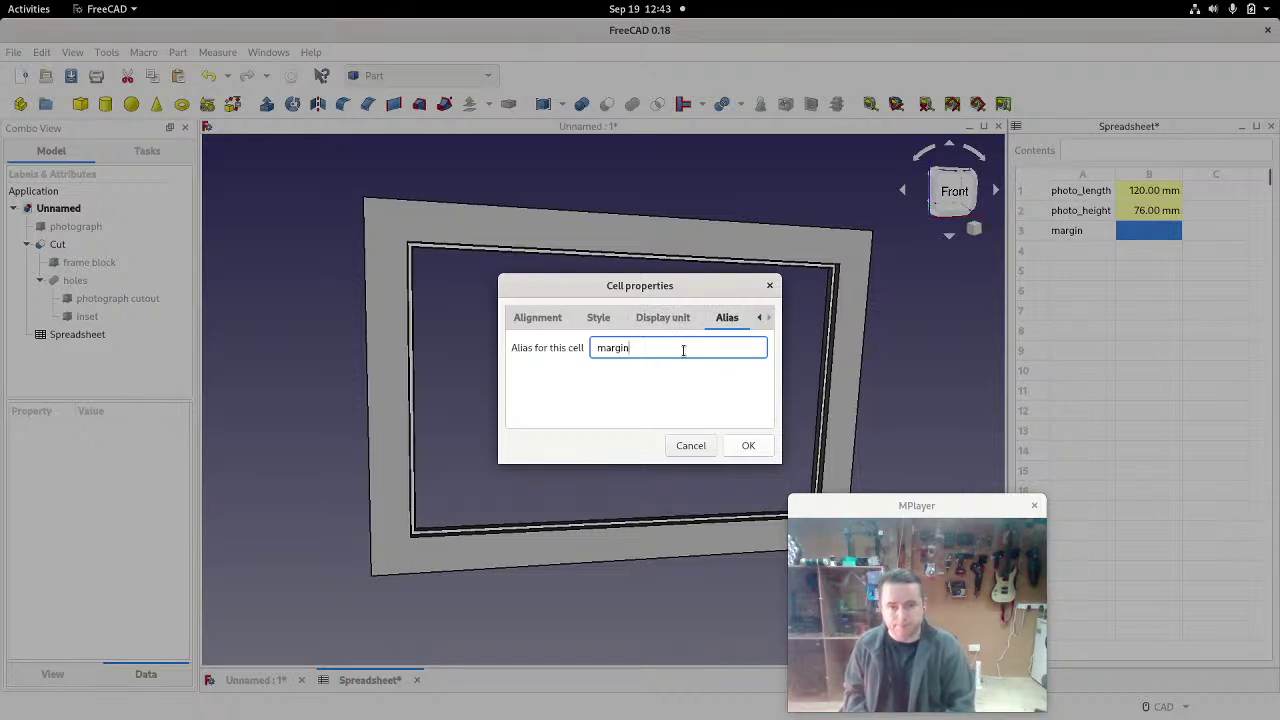
left_click(758, 446)
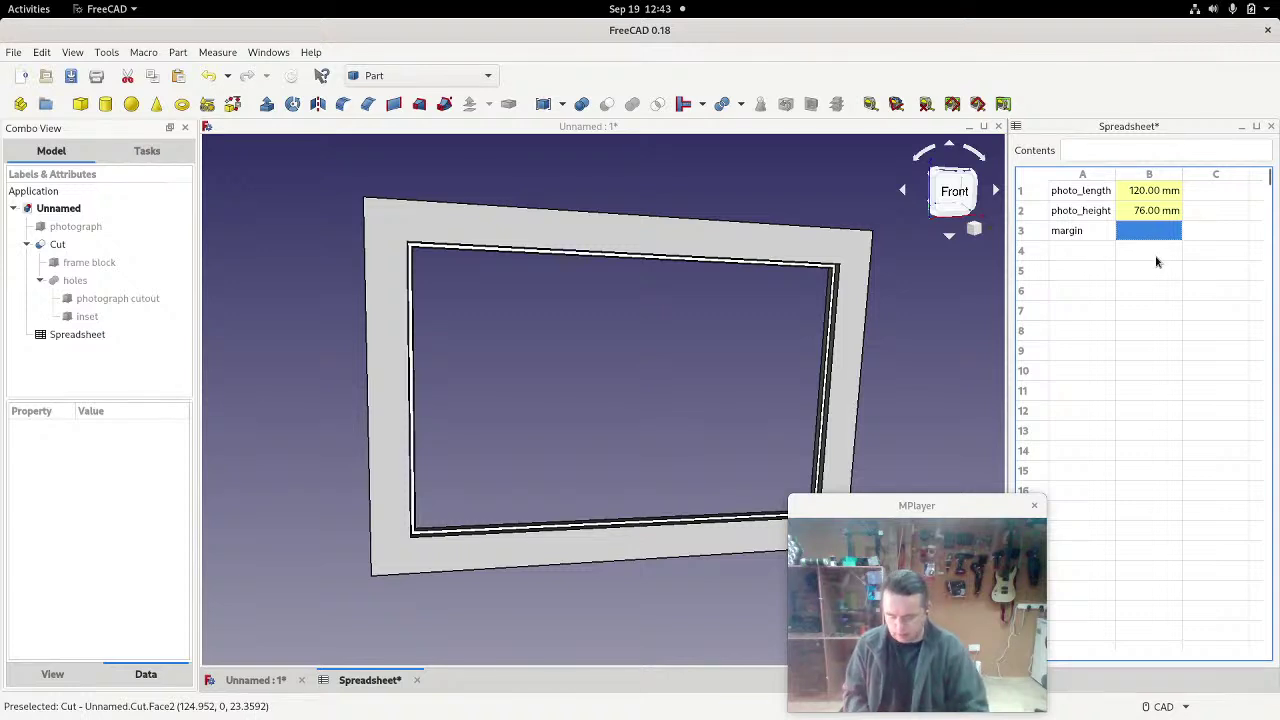
Step: Set the margin value in spreadsheet cell B3 to 0.5 mm
type("0.5")
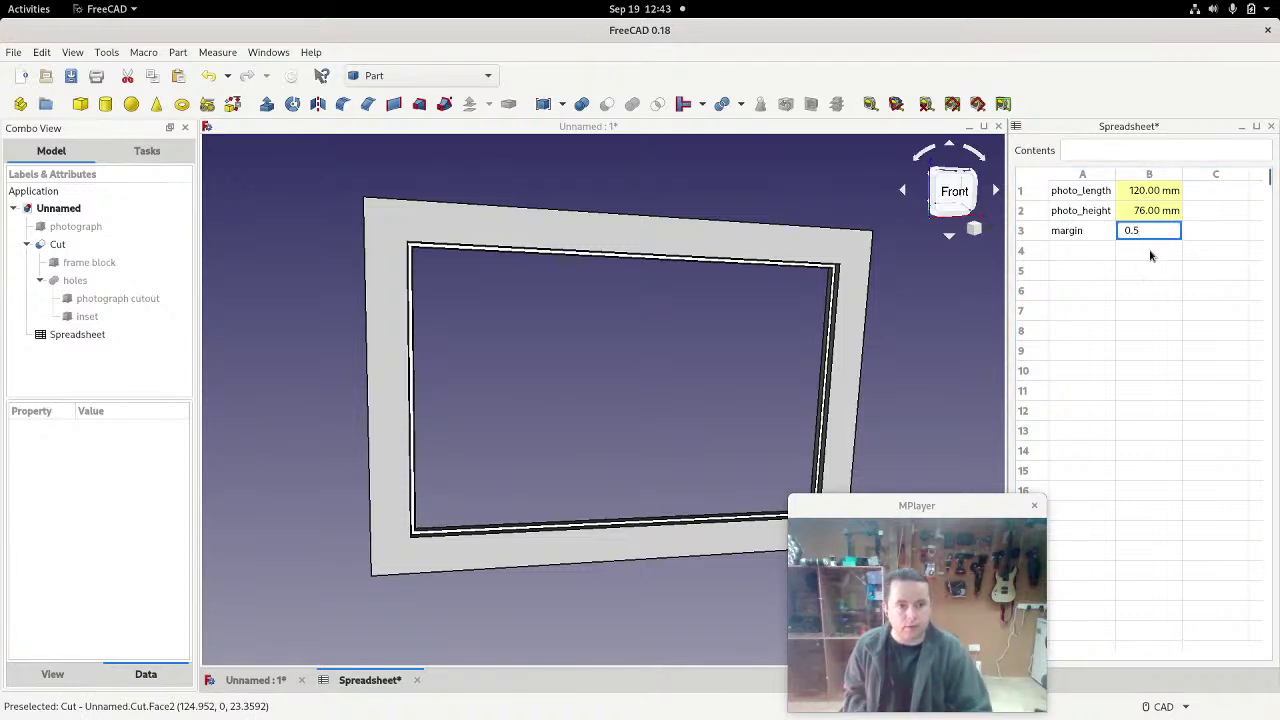
type("mm")
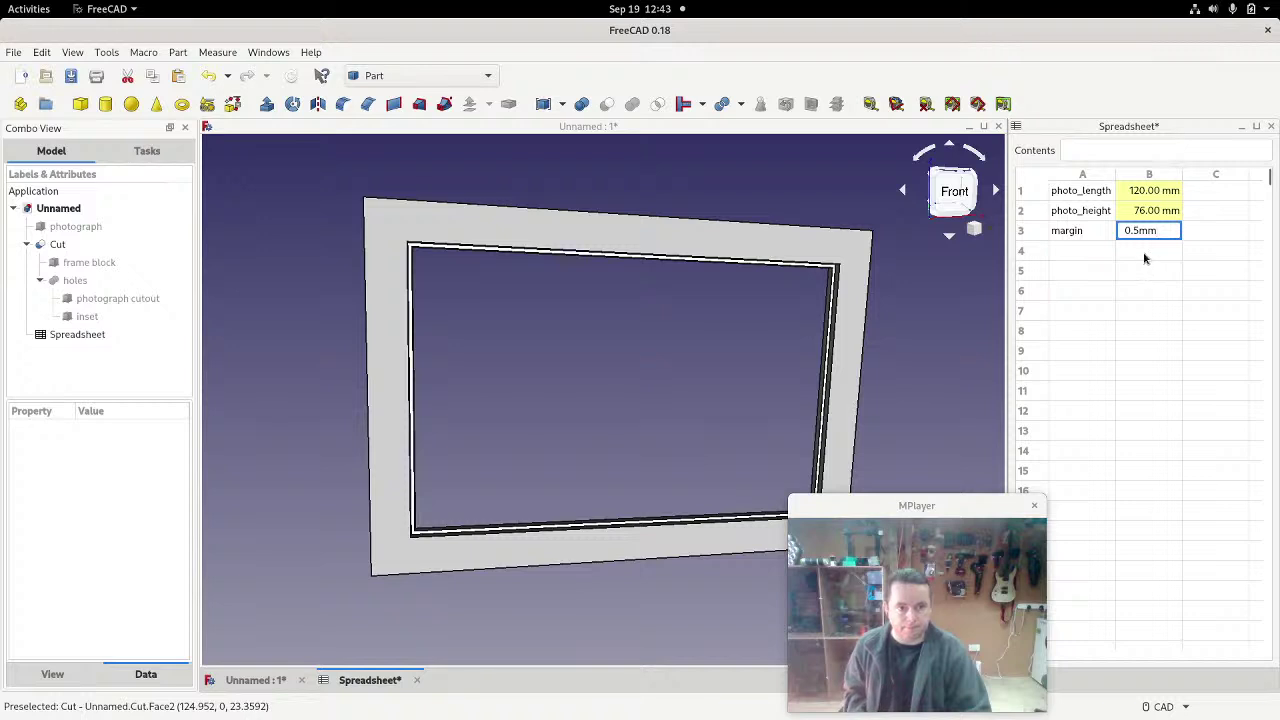
key("Return")
left_click(1158, 236)
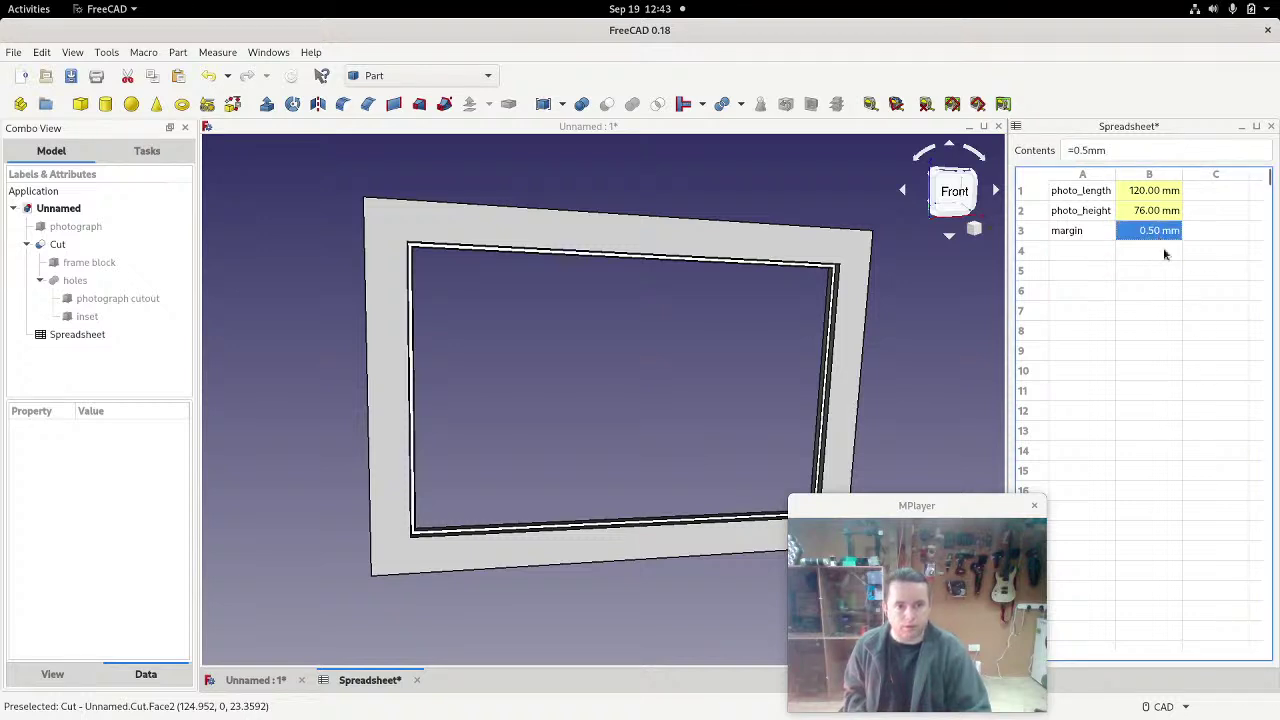
type("0.5mm")
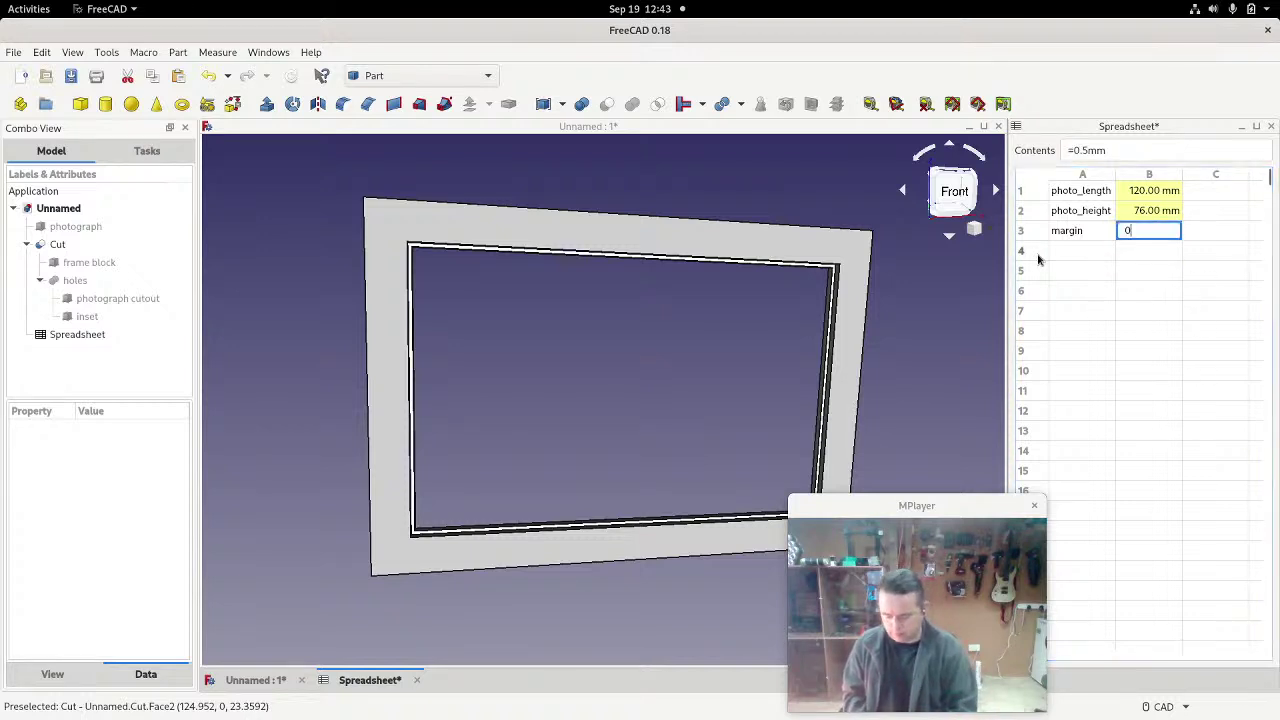
key("Return")
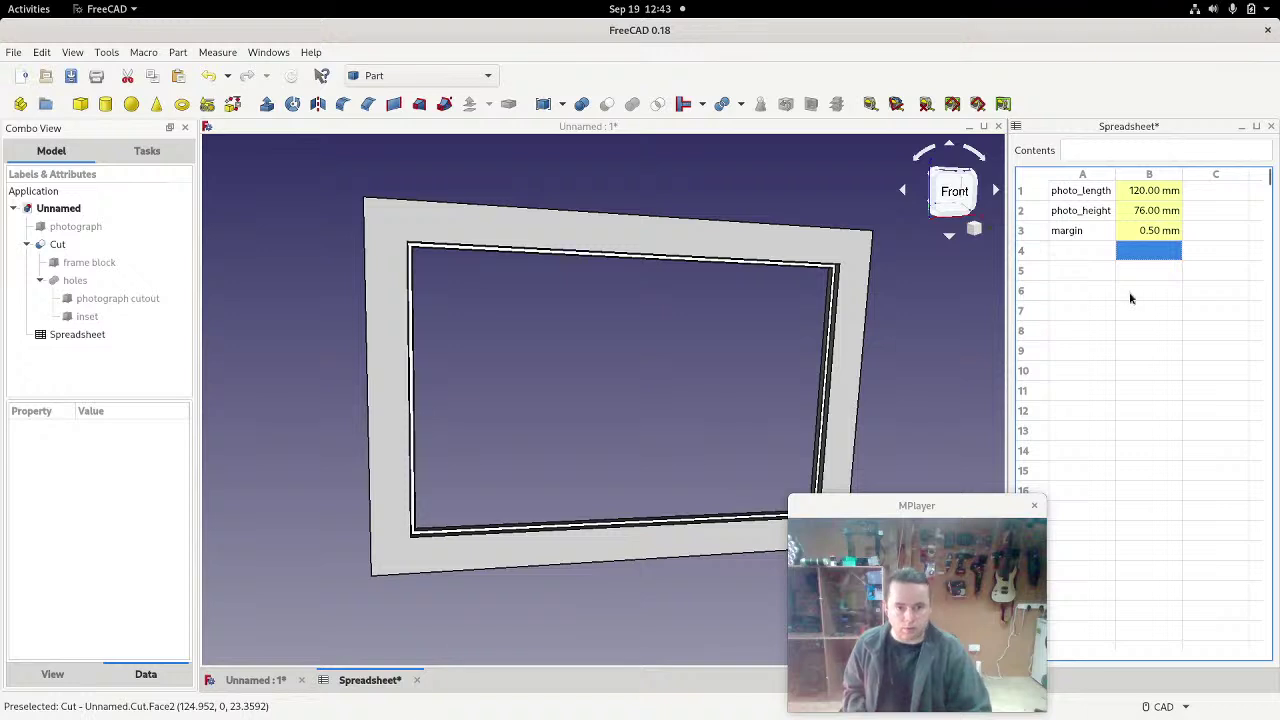
left_click(1150, 233)
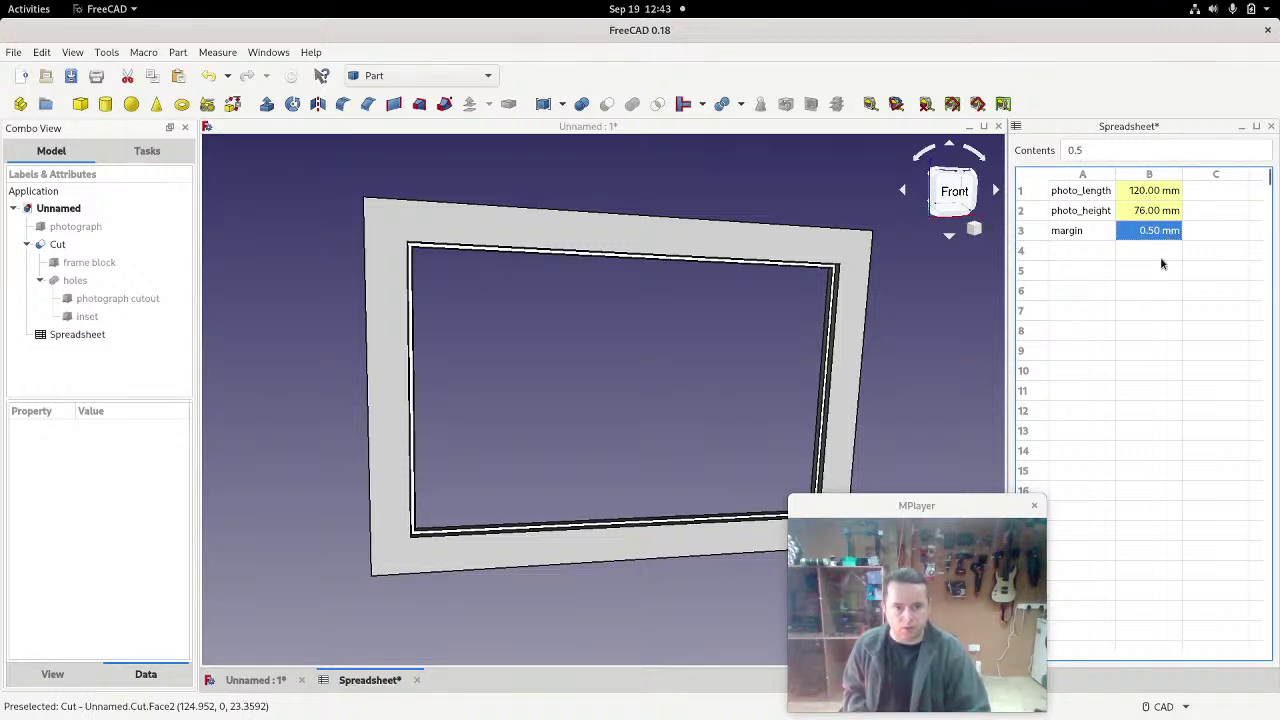
left_click(1163, 331)
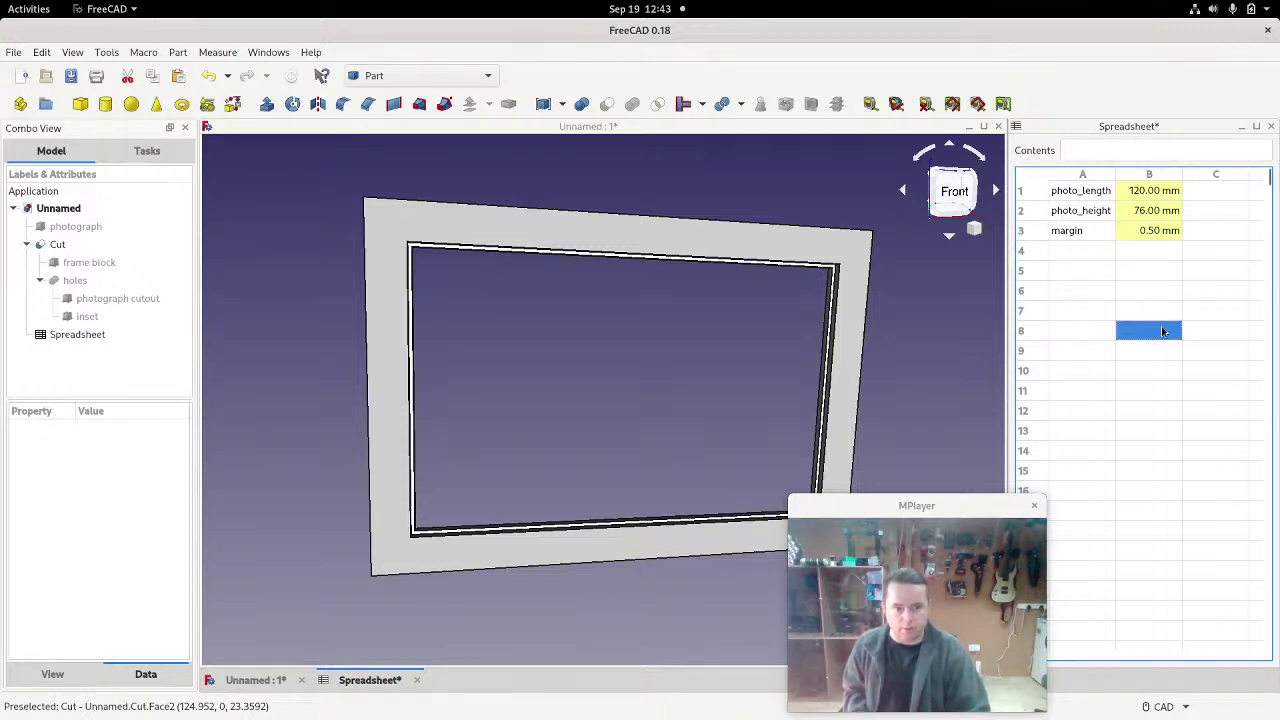
left_click(1140, 235)
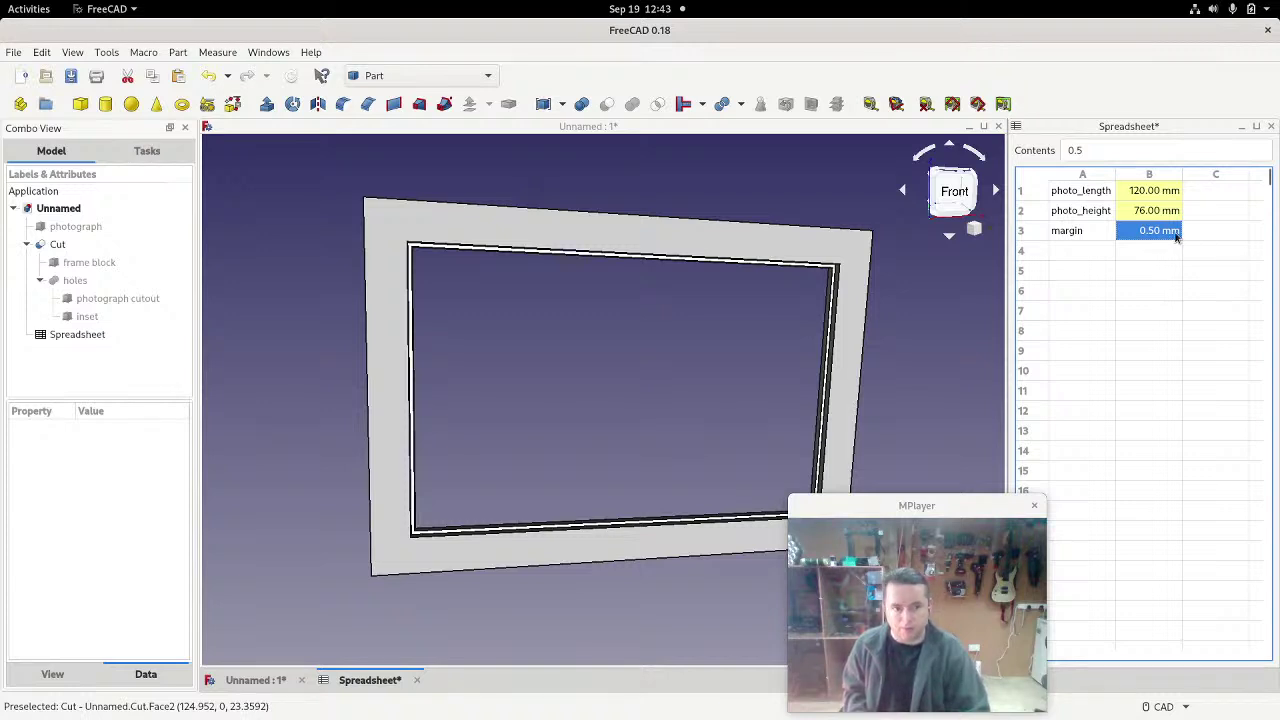
left_click(1176, 278)
left_click(1156, 258)
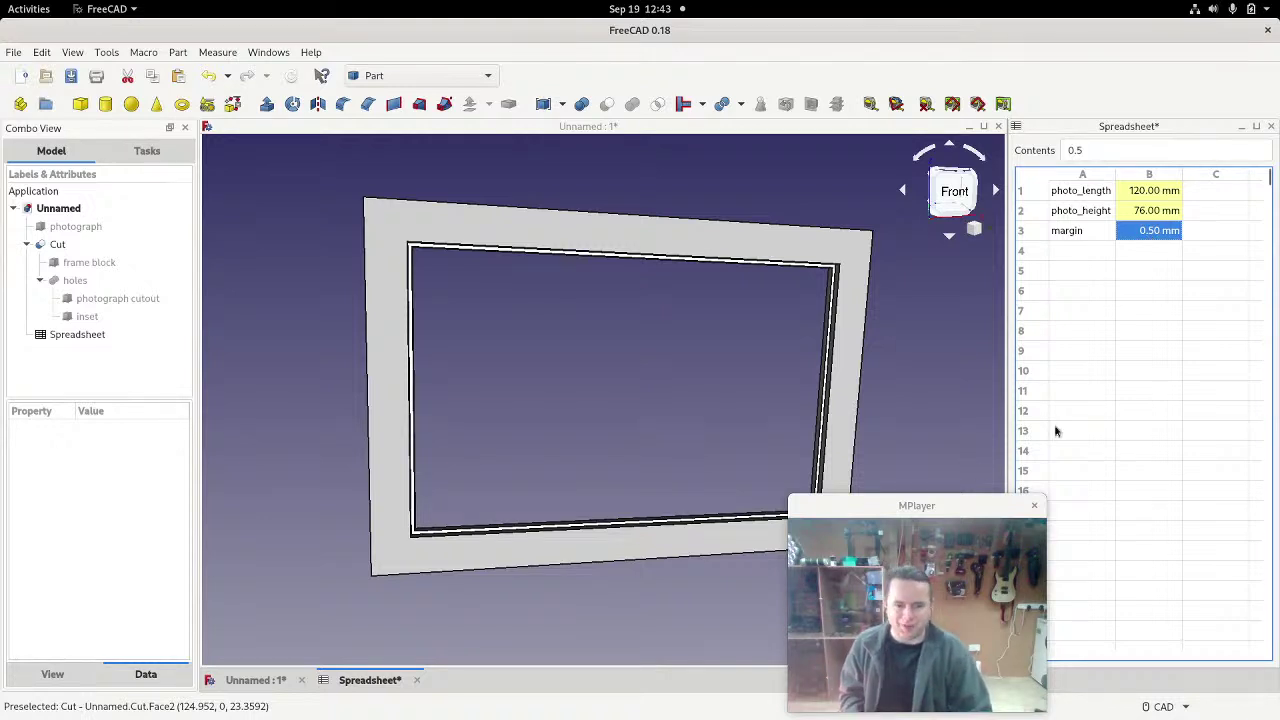
left_click(1142, 249)
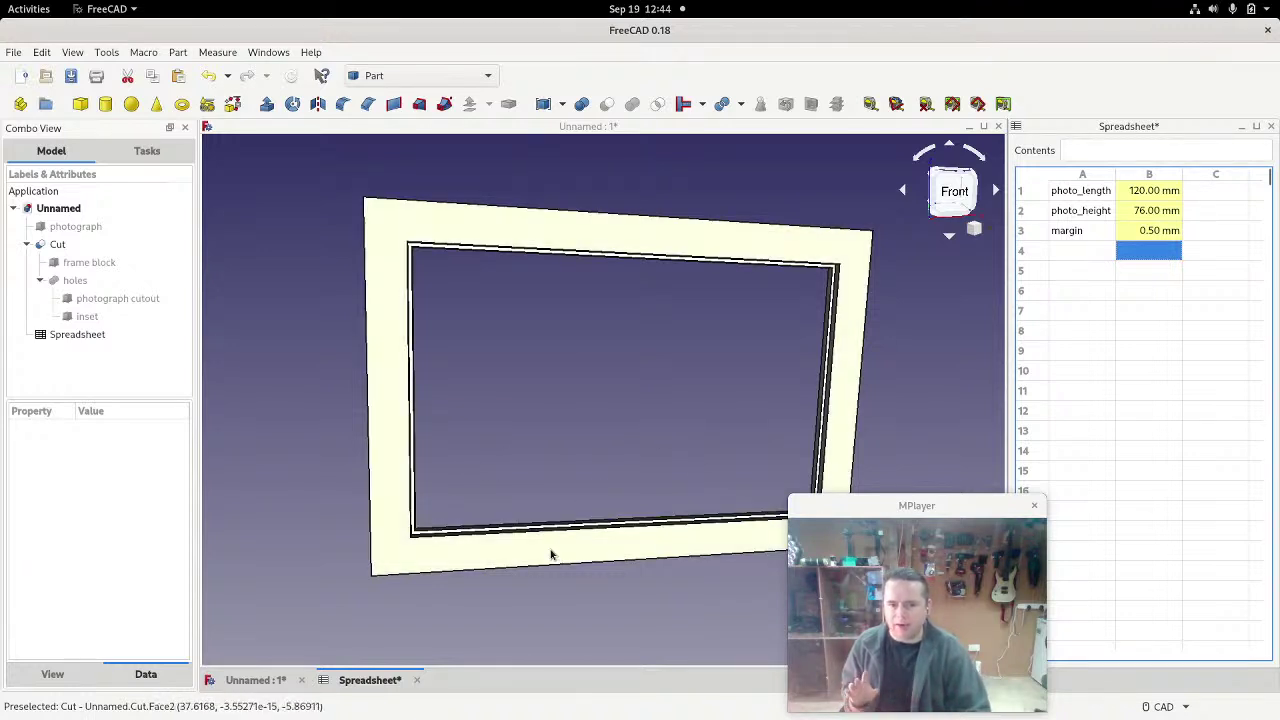
scroll(551, 550, "up", 3)
scroll(551, 545, "down", 3)
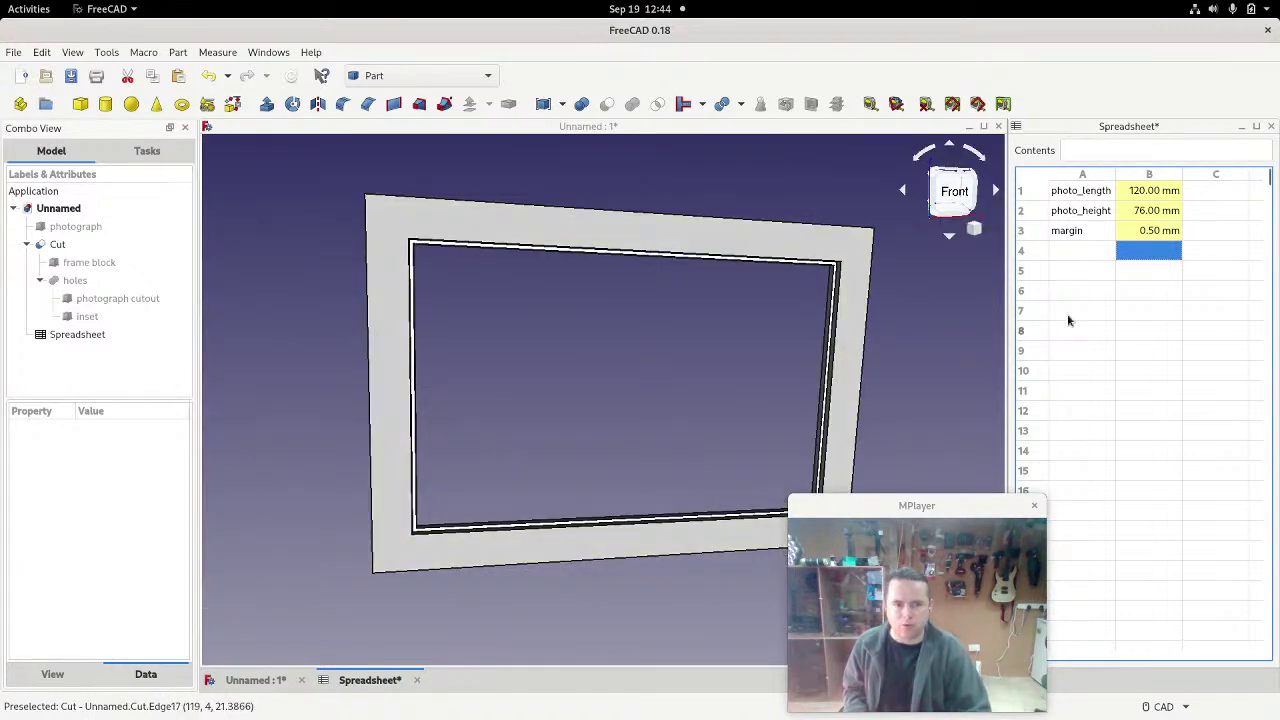
Step: Set the margin value in the spreadsheet to 3 mm
left_click(1148, 232)
type("3")
key("Return")
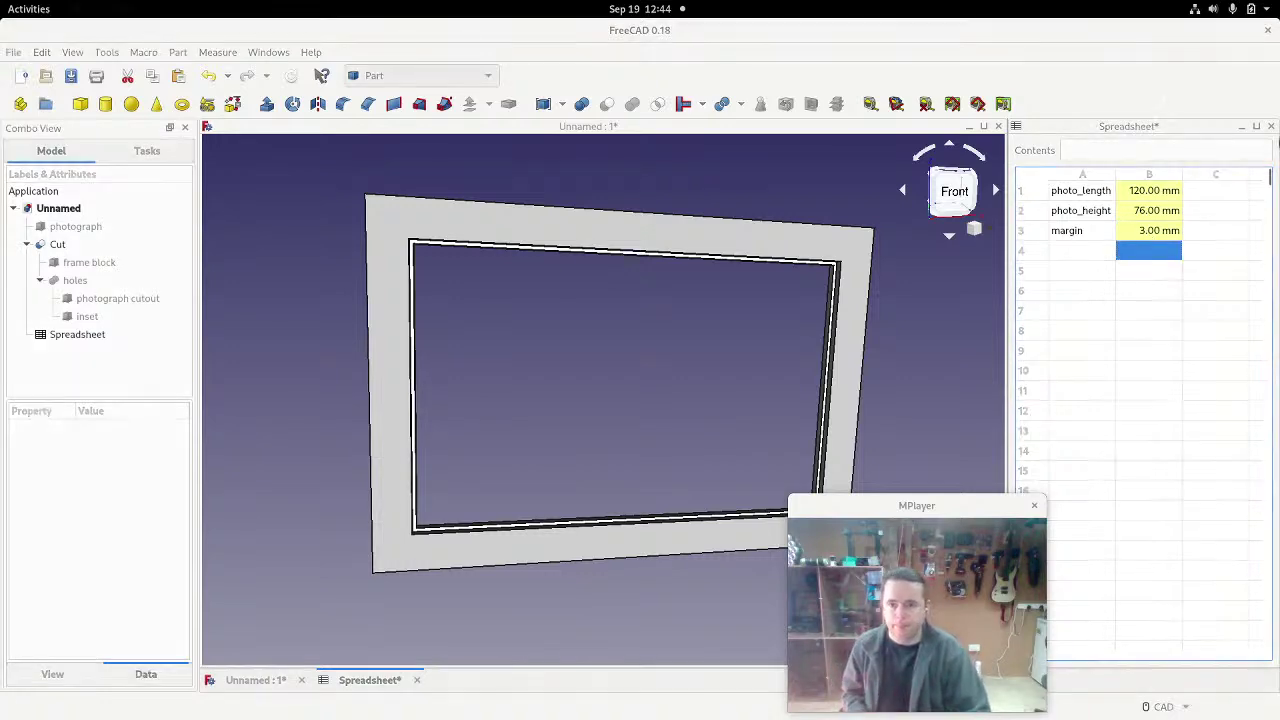
Step: Show the photograph solid inside the frame and examine how its edges fit against the opening from several angles
left_click(70, 227)
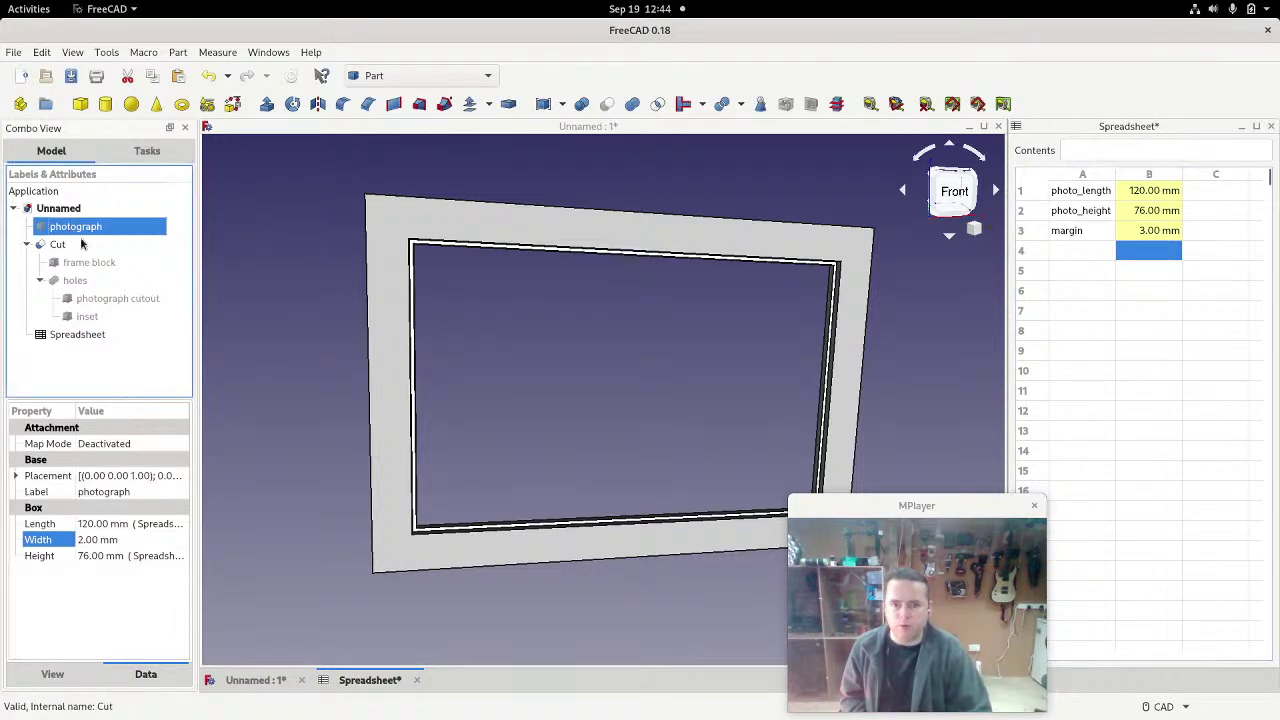
key("space")
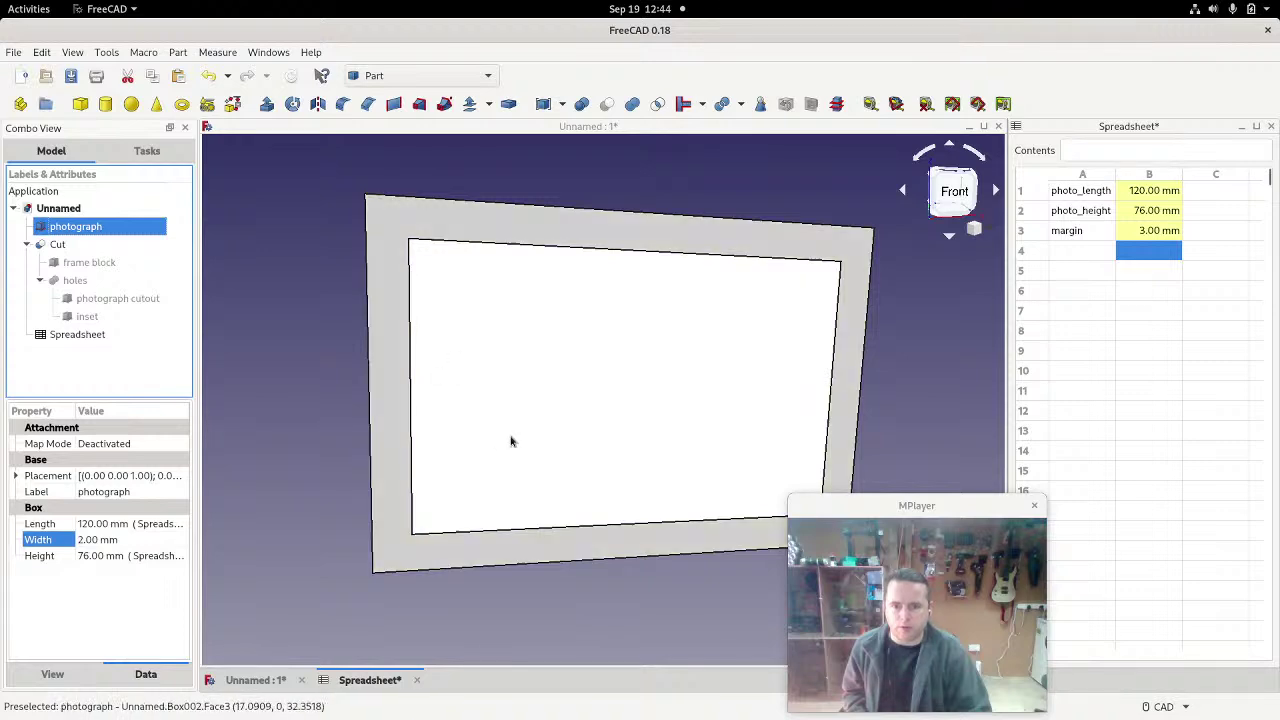
mouse_move(577, 326)
middle_mouse_down()
mouse_move(583, 269)
mouse_move(566, 277)
mouse_move(617, 374)
mouse_move(567, 332)
mouse_move(571, 309)
middle_mouse_up()
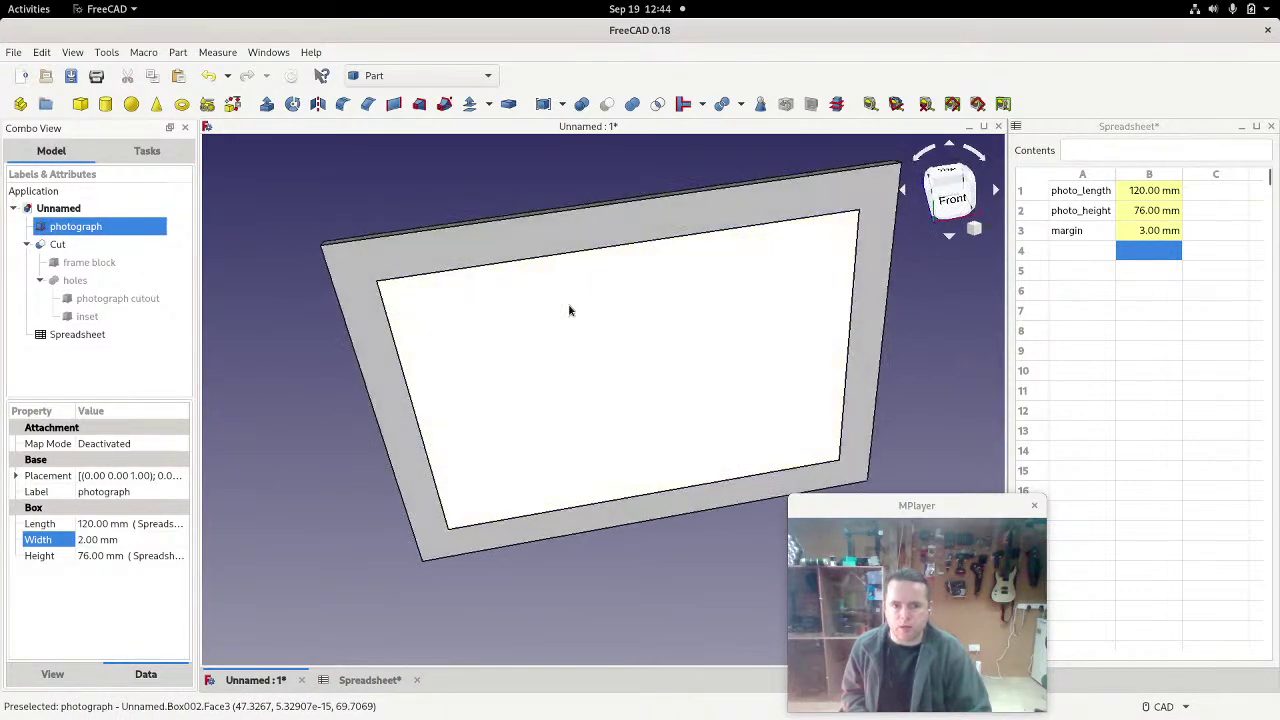
scroll(383, 300, "up", 5)
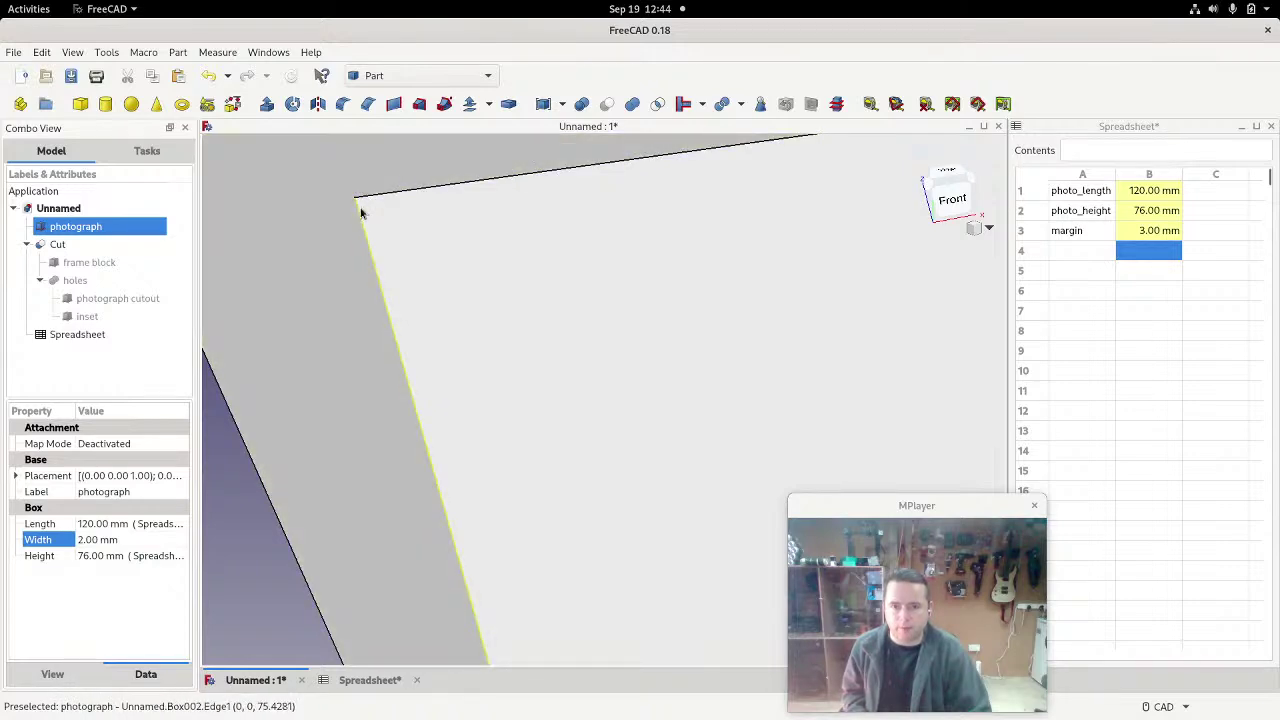
scroll(363, 209, "down", 5)
scroll(683, 177, "up", 3)
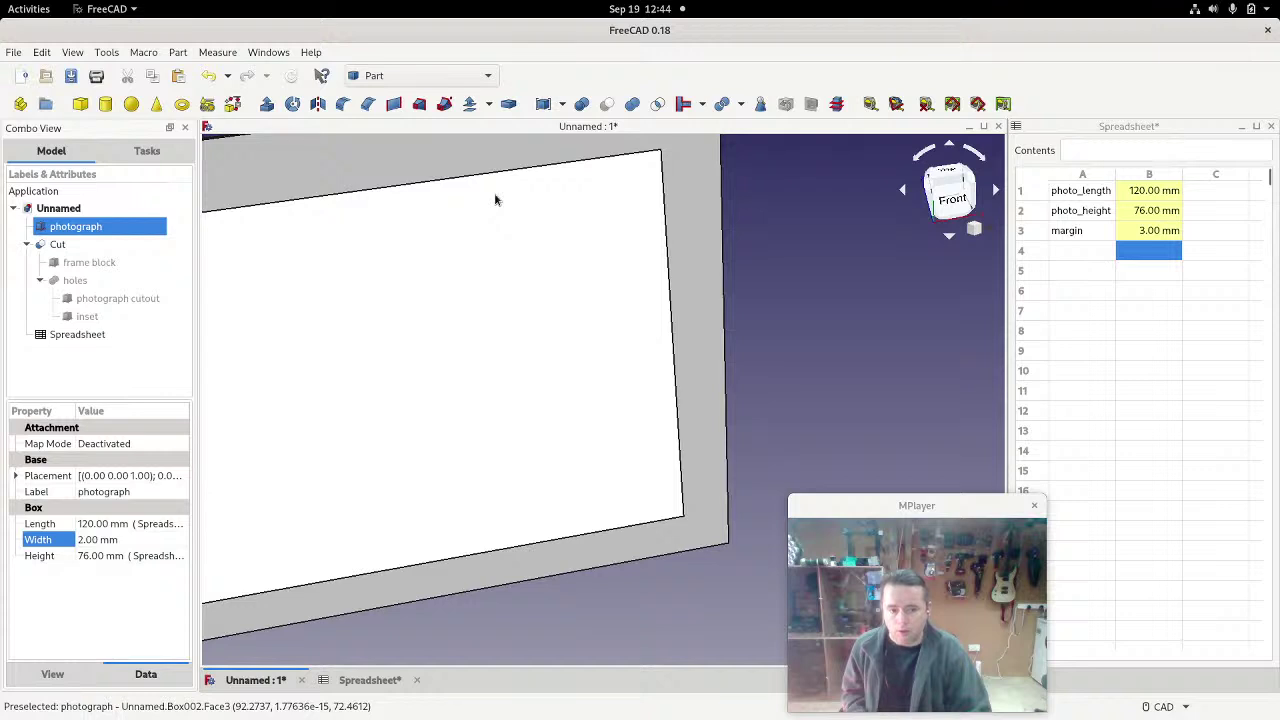
scroll(494, 200, "down", 3)
middle_click_drag(398, 276, 608, 400)
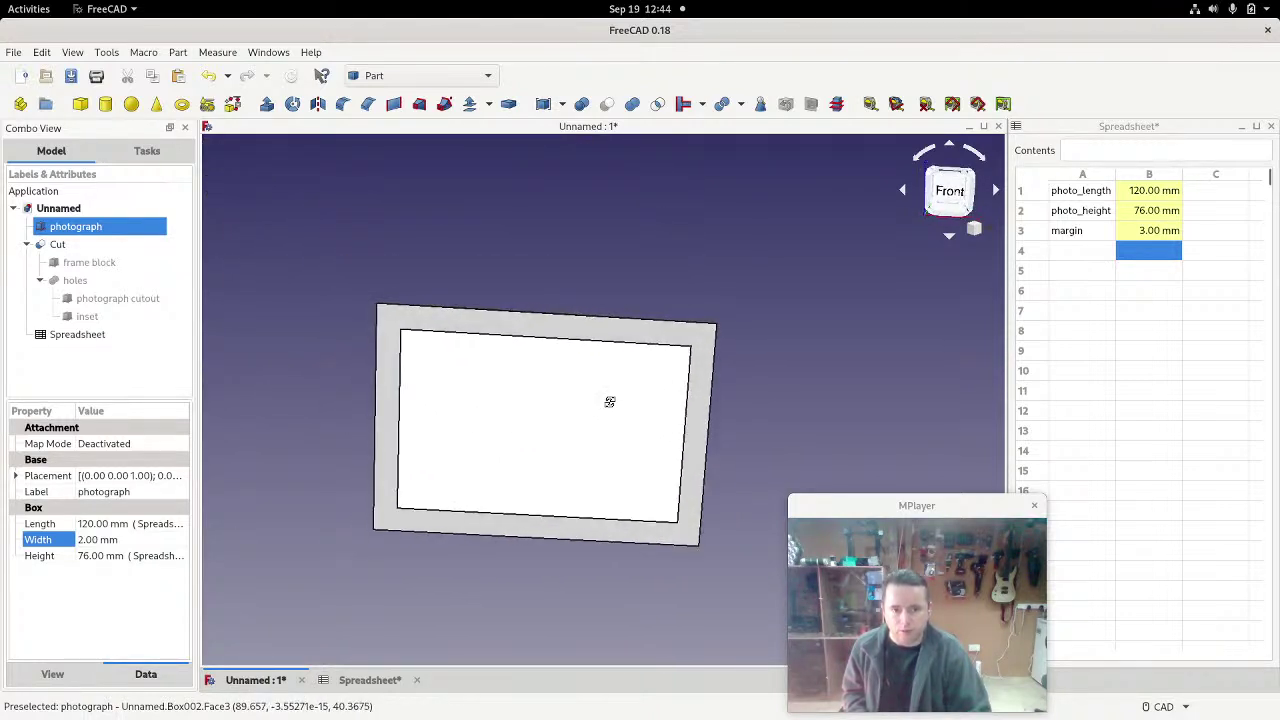
scroll(600, 455, "up", 2)
middle_click_drag(629, 477, 672, 457)
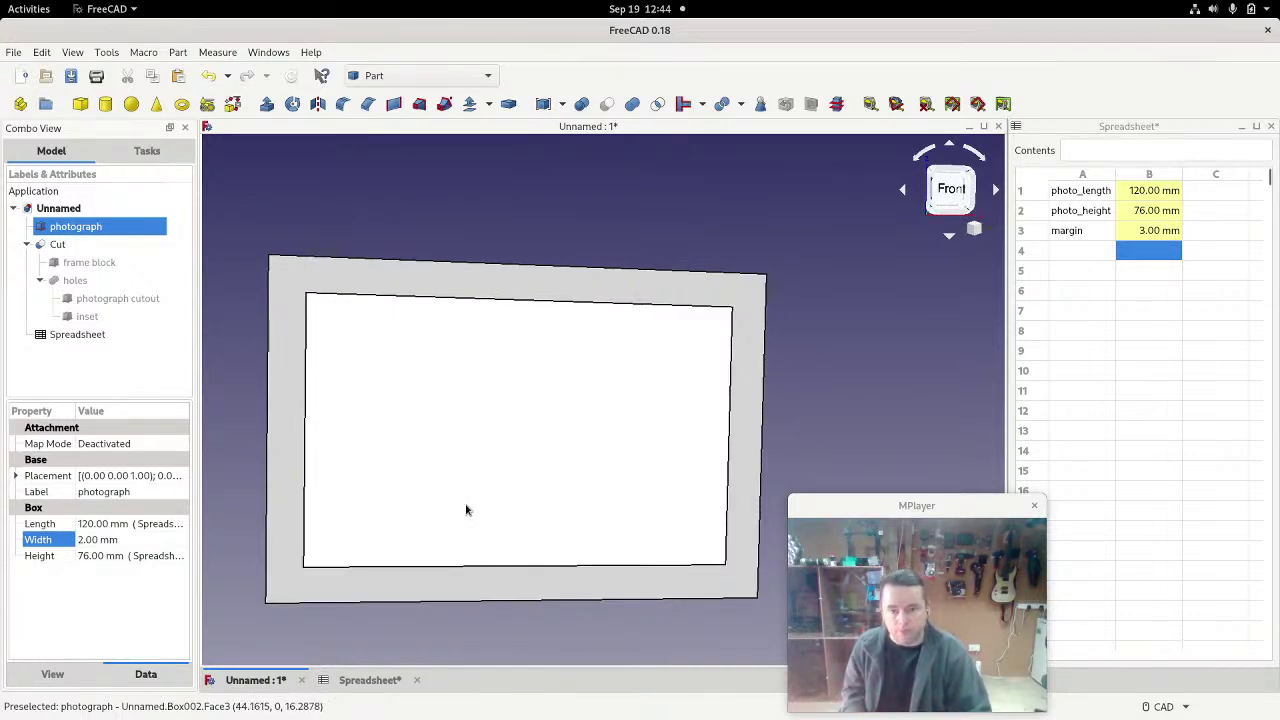
middle_click_drag(437, 500, 388, 466)
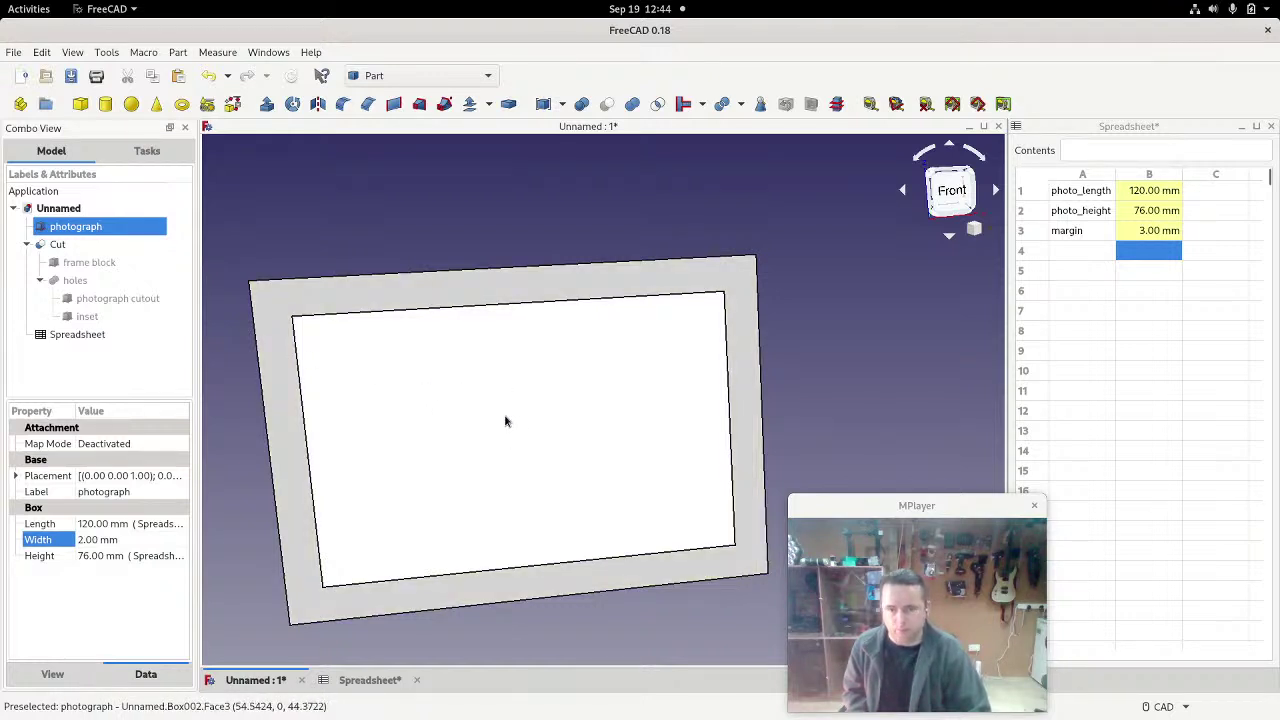
Step: Enter the formula Spreadsheet.photo_length+Spreadsheet.margin*2 for the length of the photograph cutout inside the holes fusion
left_click(70, 281)
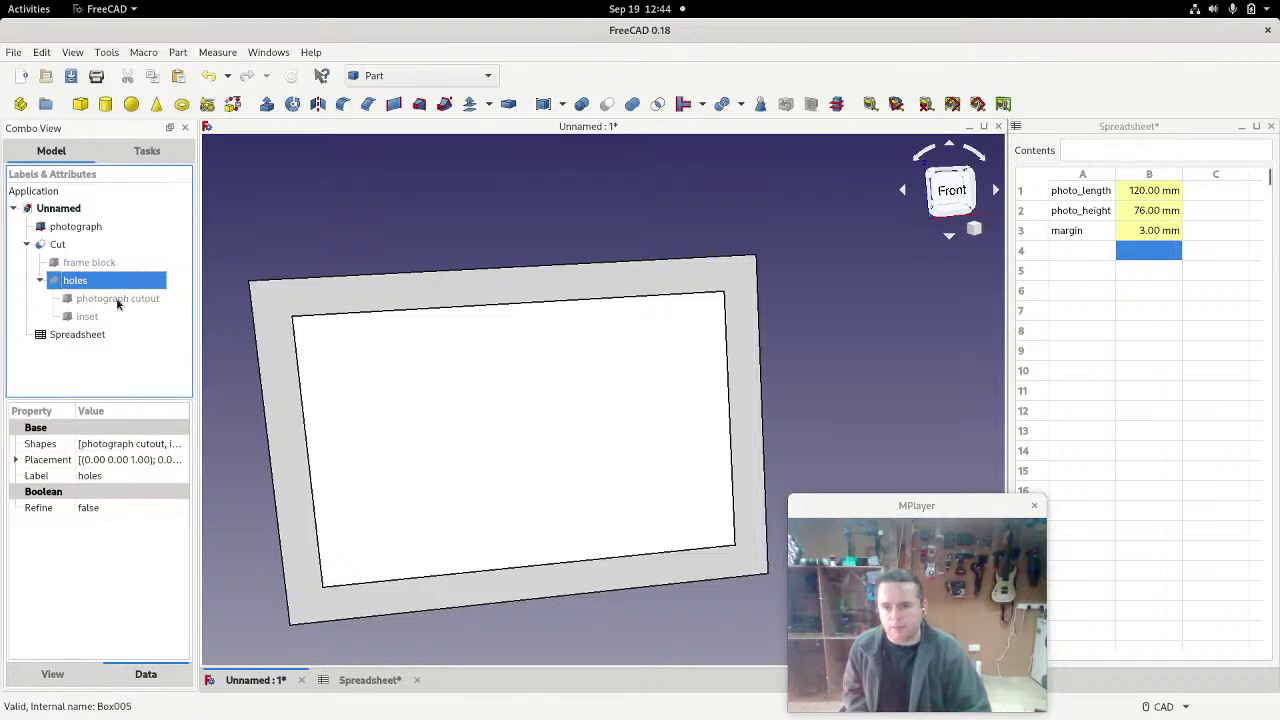
left_click(117, 300)
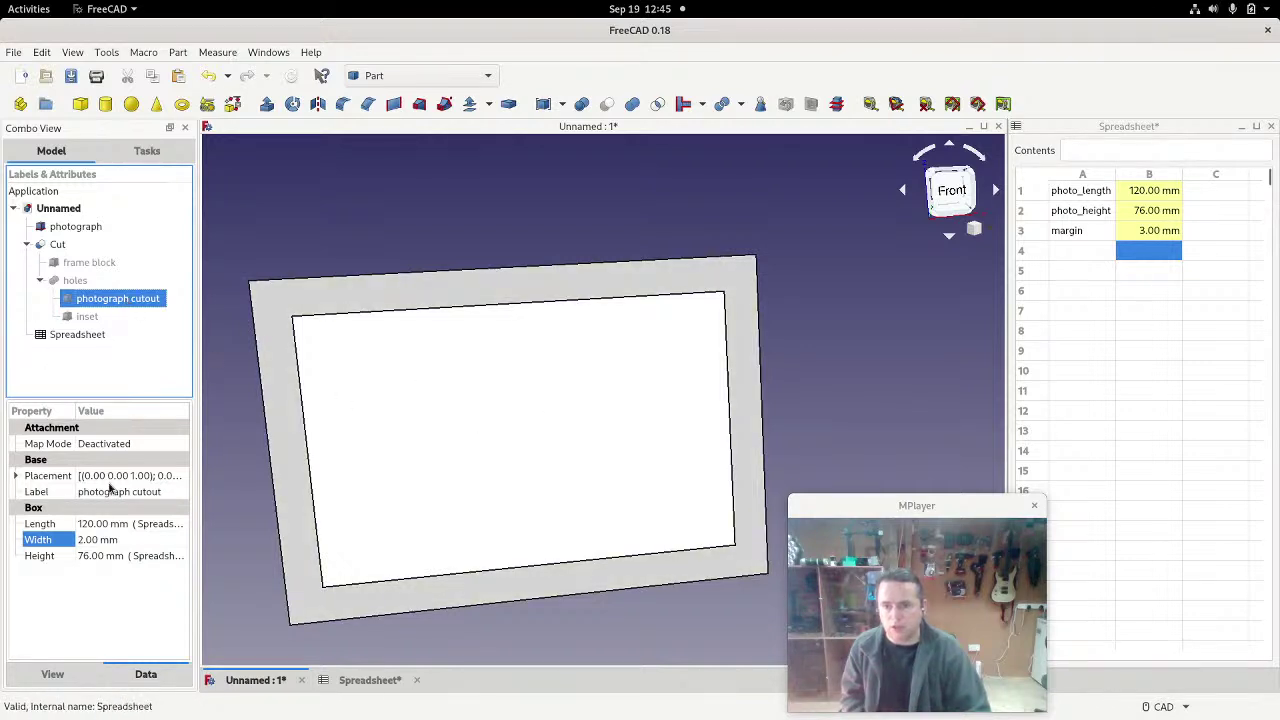
left_click(92, 526)
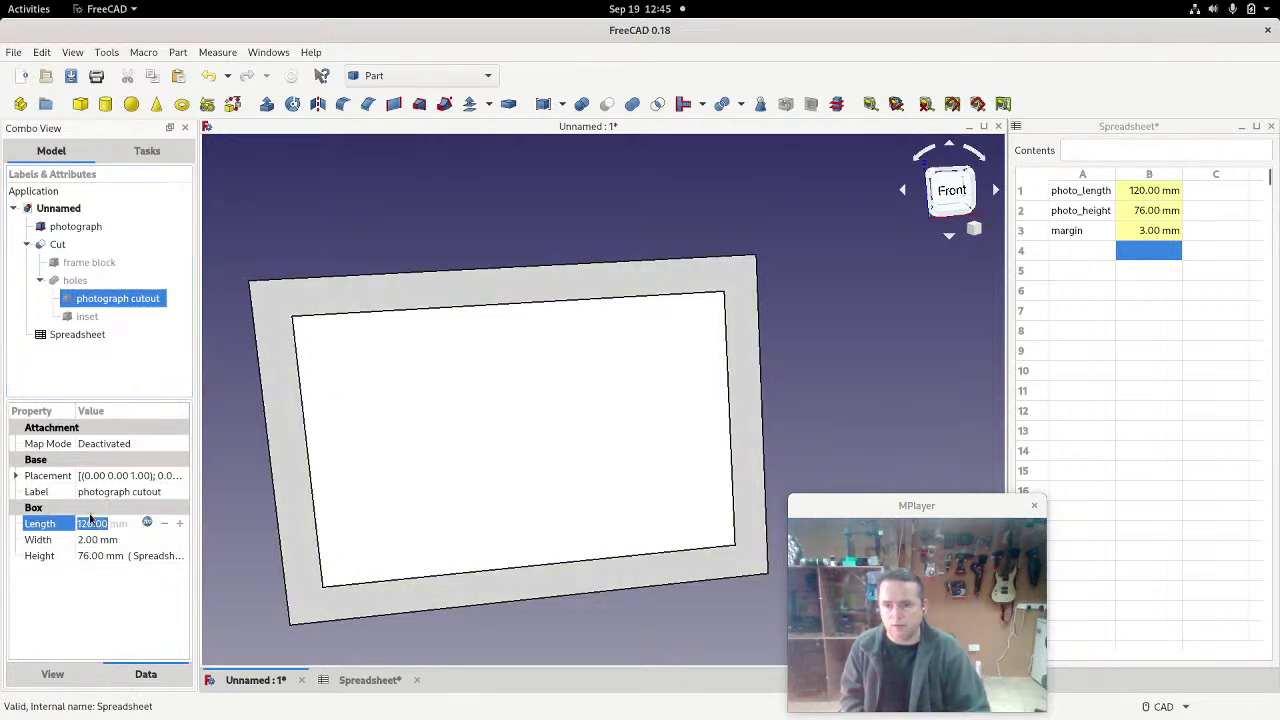
left_click(146, 524)
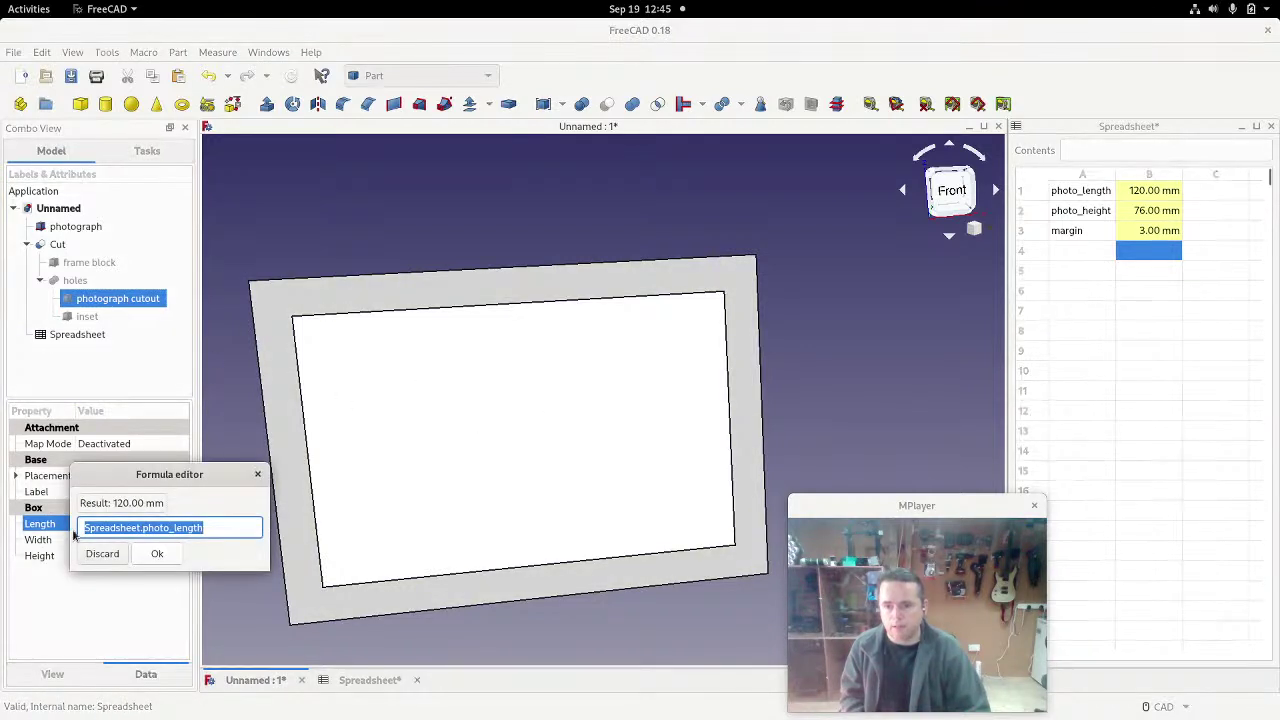
left_click(232, 526)
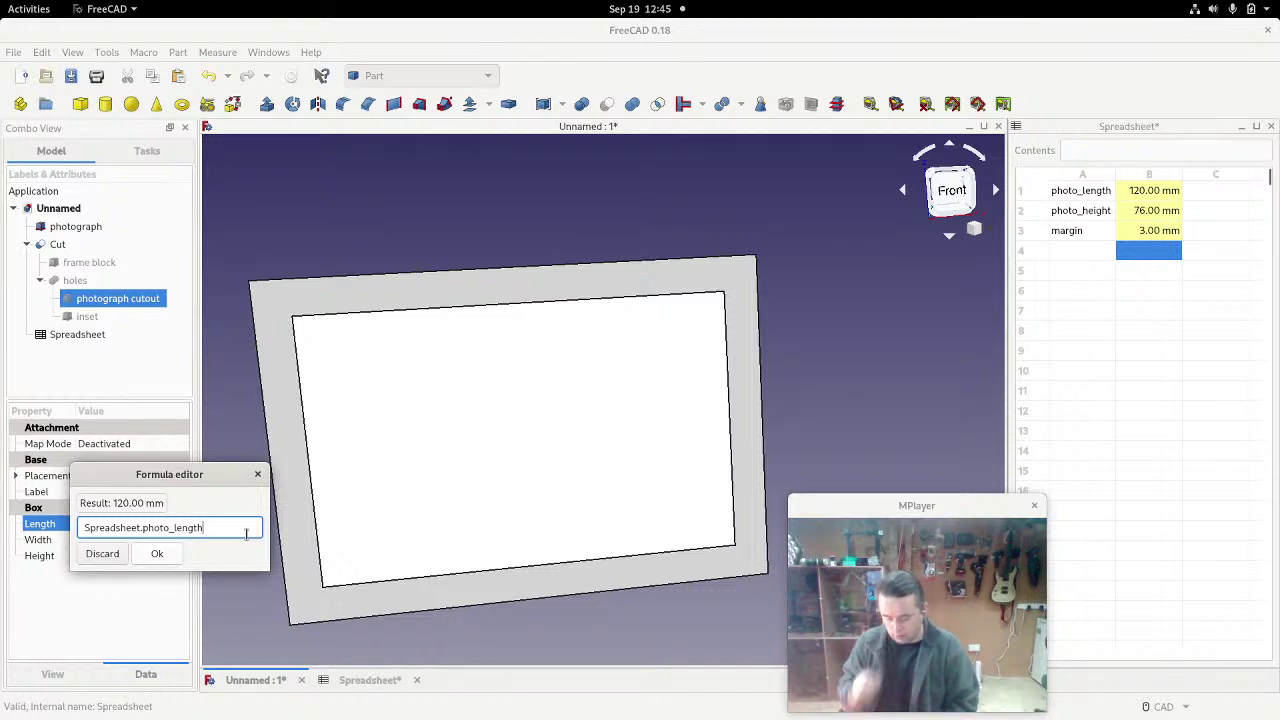
type("+spre")
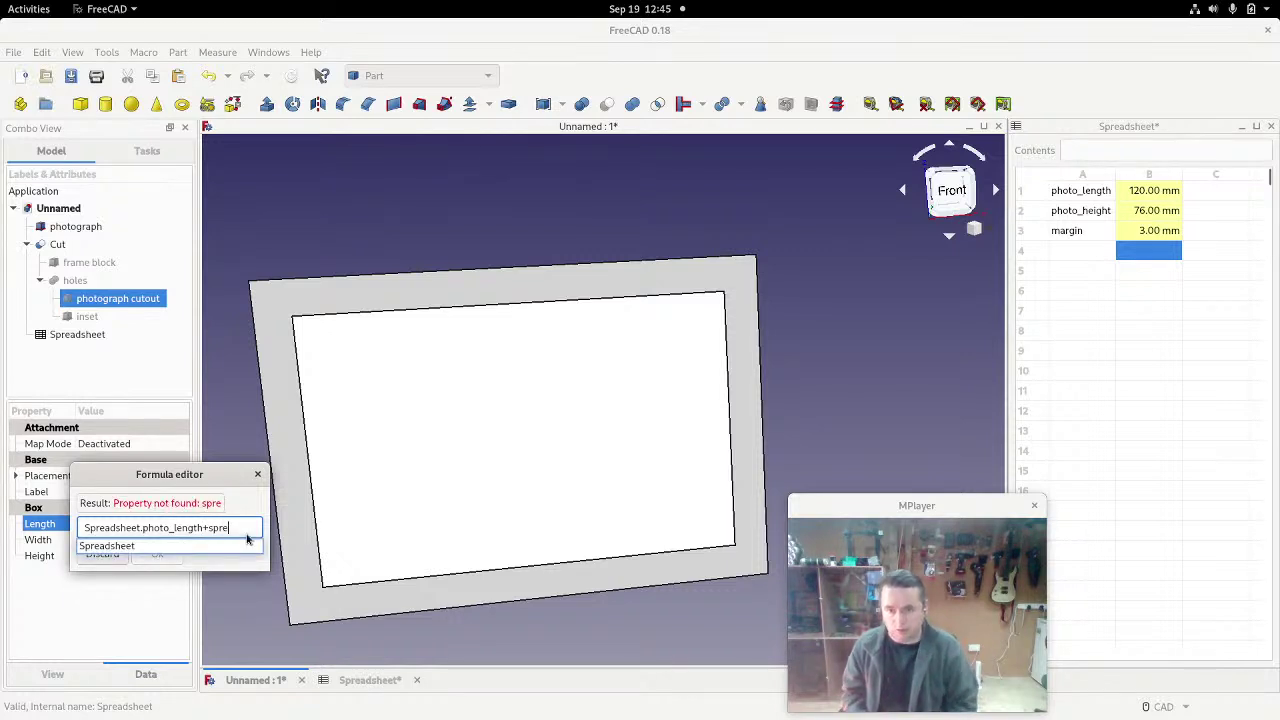
left_click(247, 545)
type("mar")
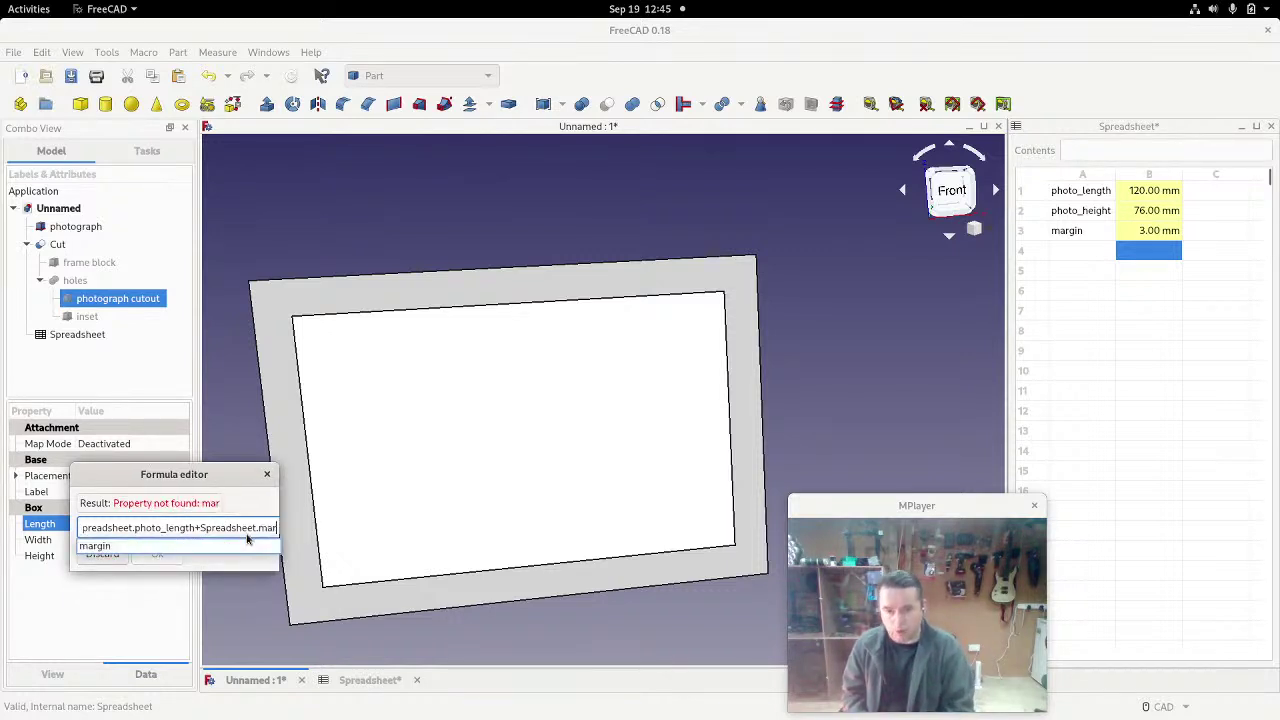
type("gin*2")
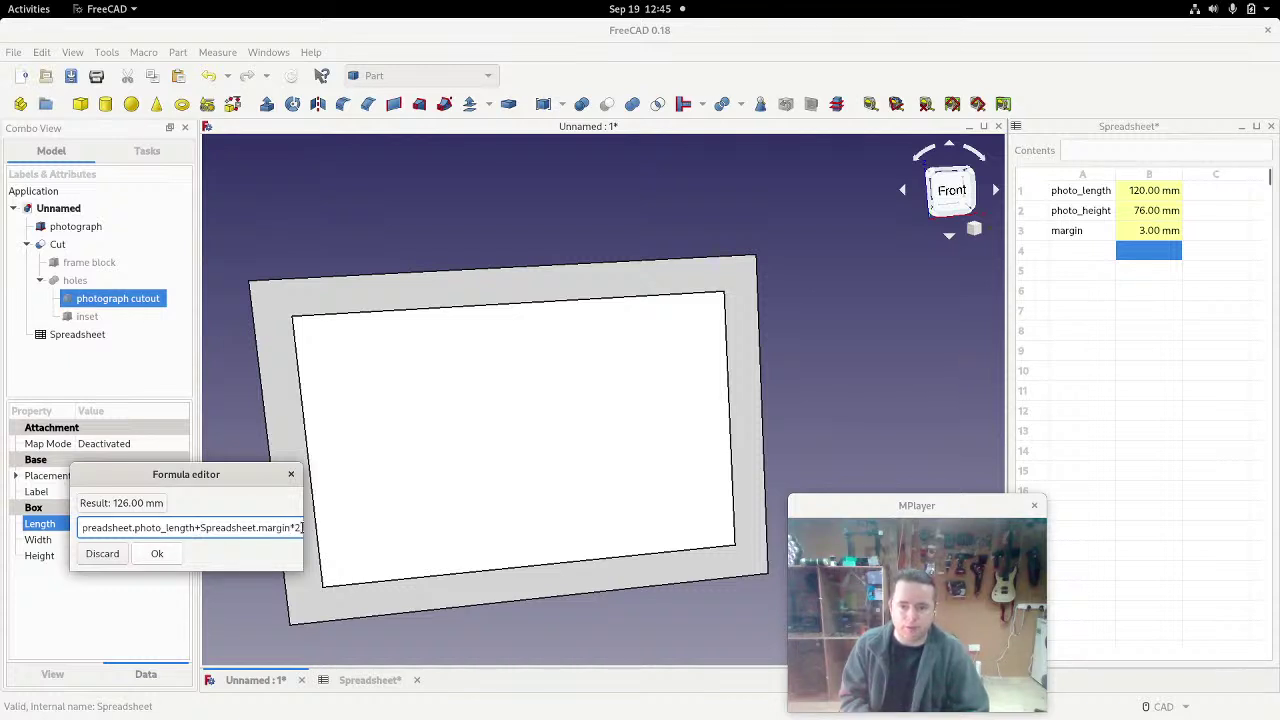
type("2")
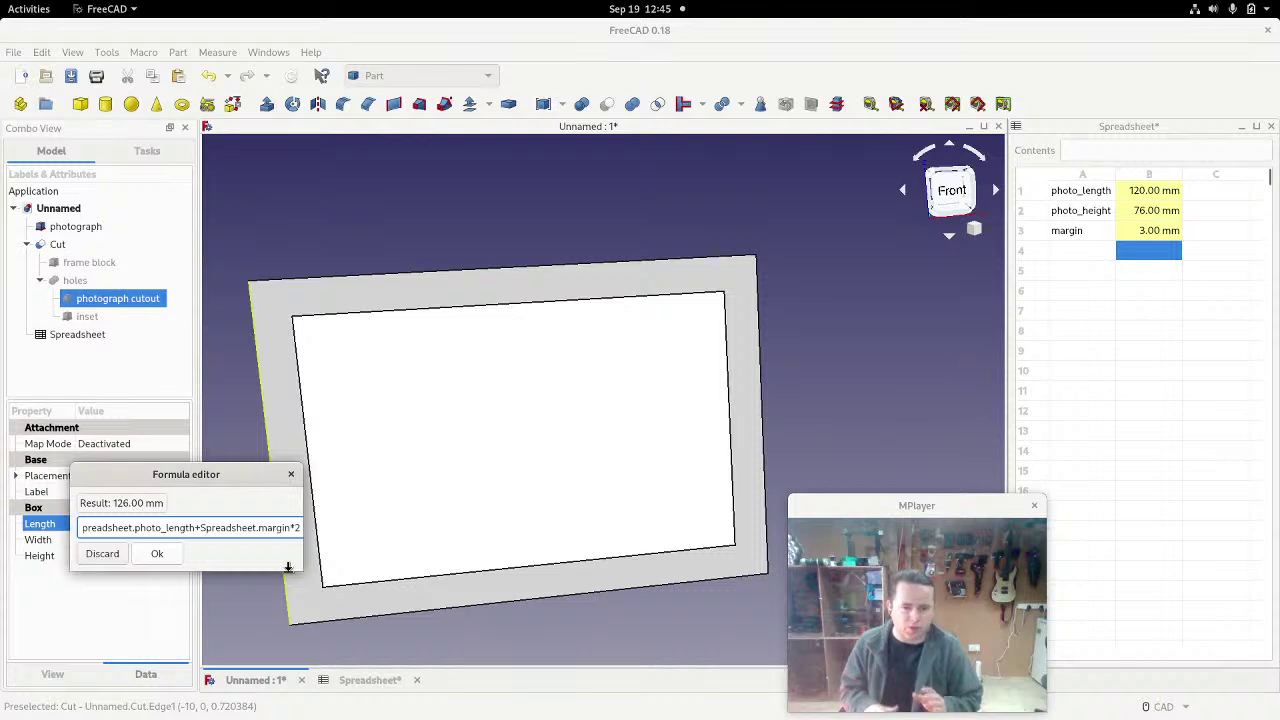
Step: Try variants of the length formula, dividing the margin term by 32 and enclosing Spreadsheet.margin*2 in brackets
type("/32")
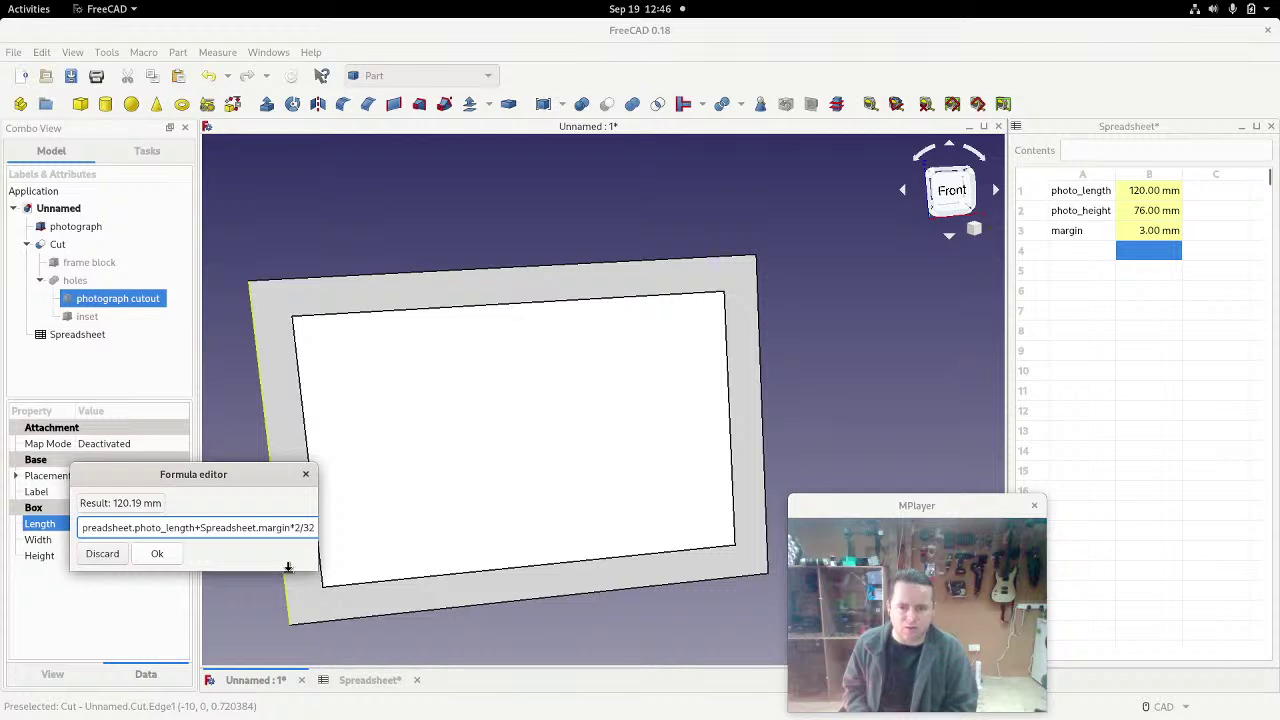
key("BackSpace")
key("BackSpace")
key("BackSpace")
type(")")
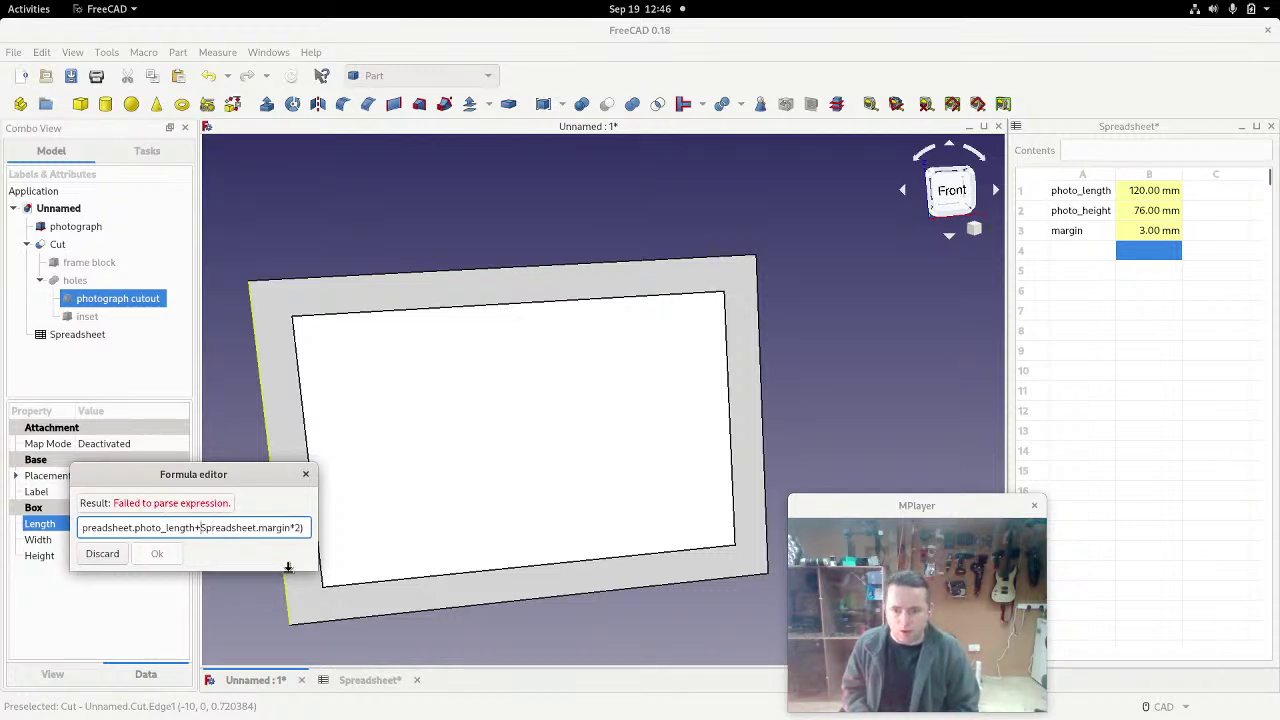
type("(")
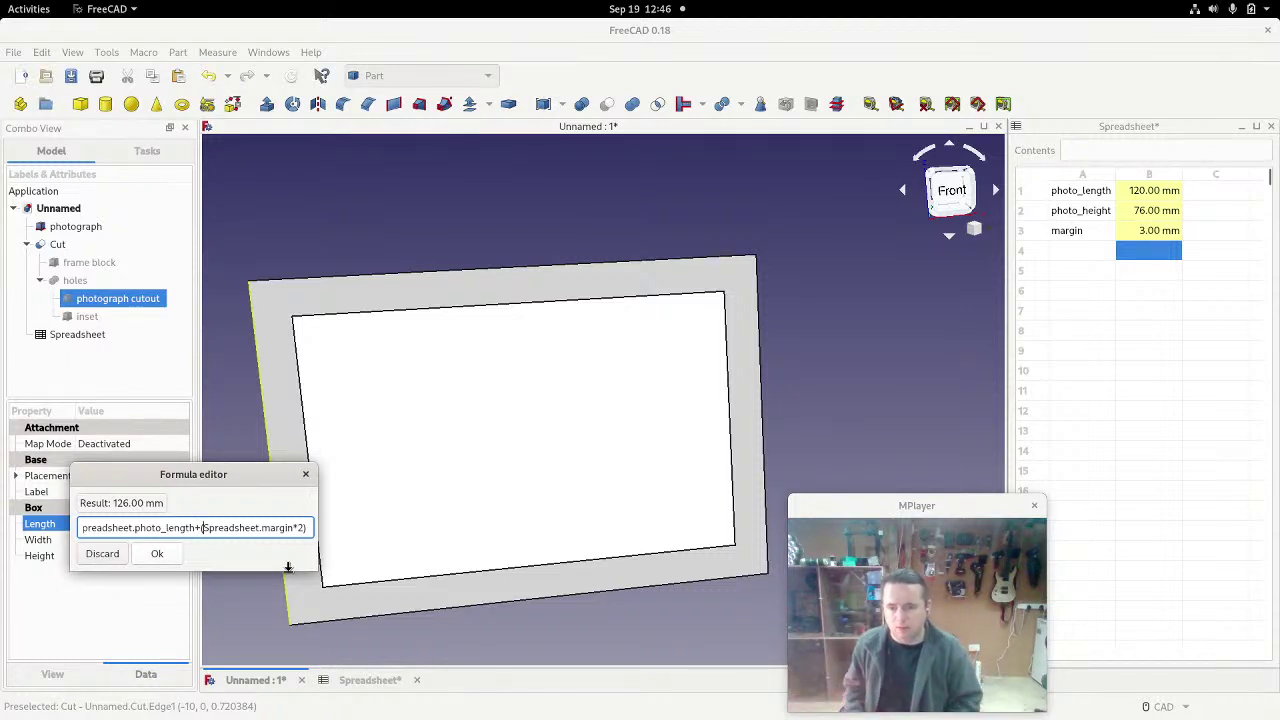
key("BackSpace")
key("BackSpace")
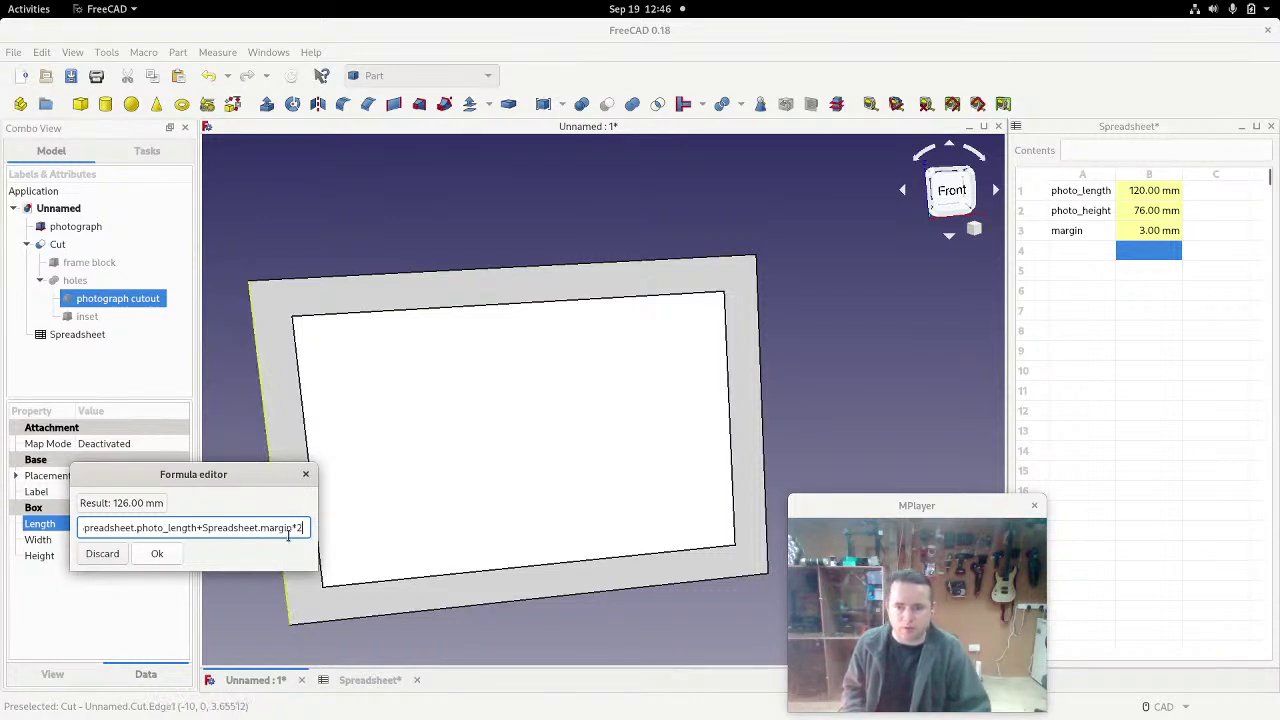
Step: Accept the photograph cutout's length formula and recompute the model
left_click(157, 555)
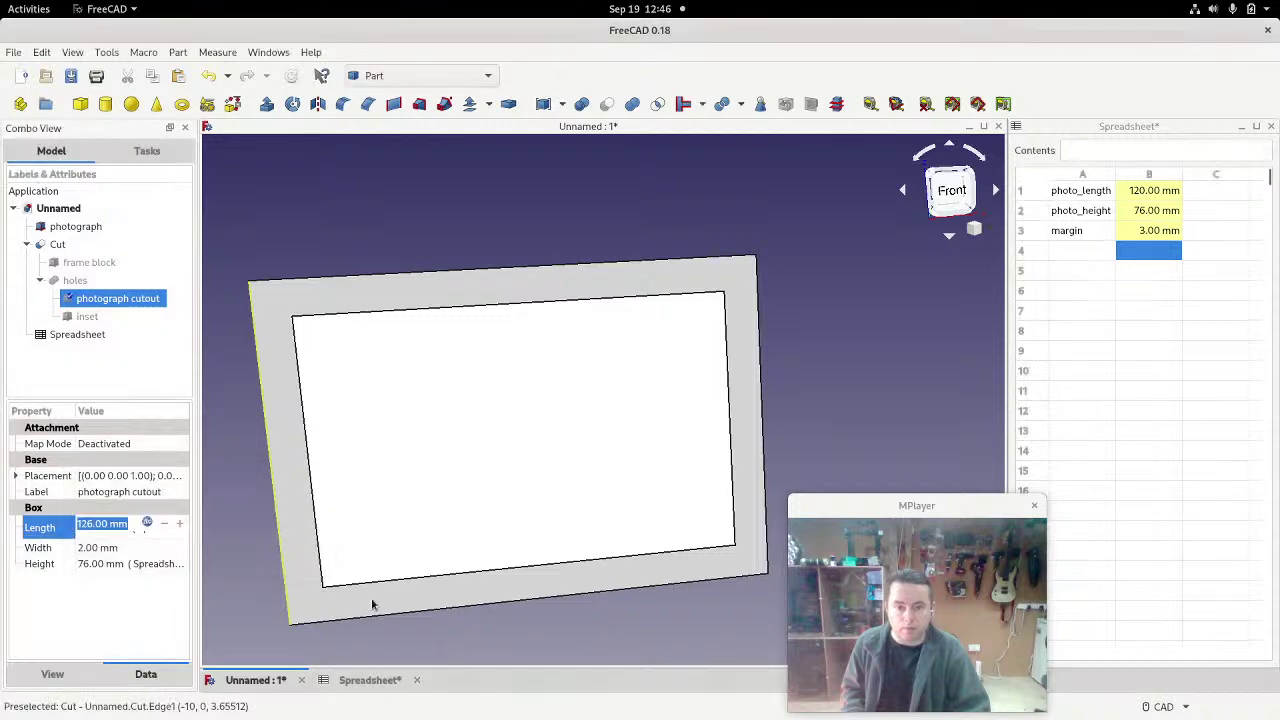
left_click(290, 78)
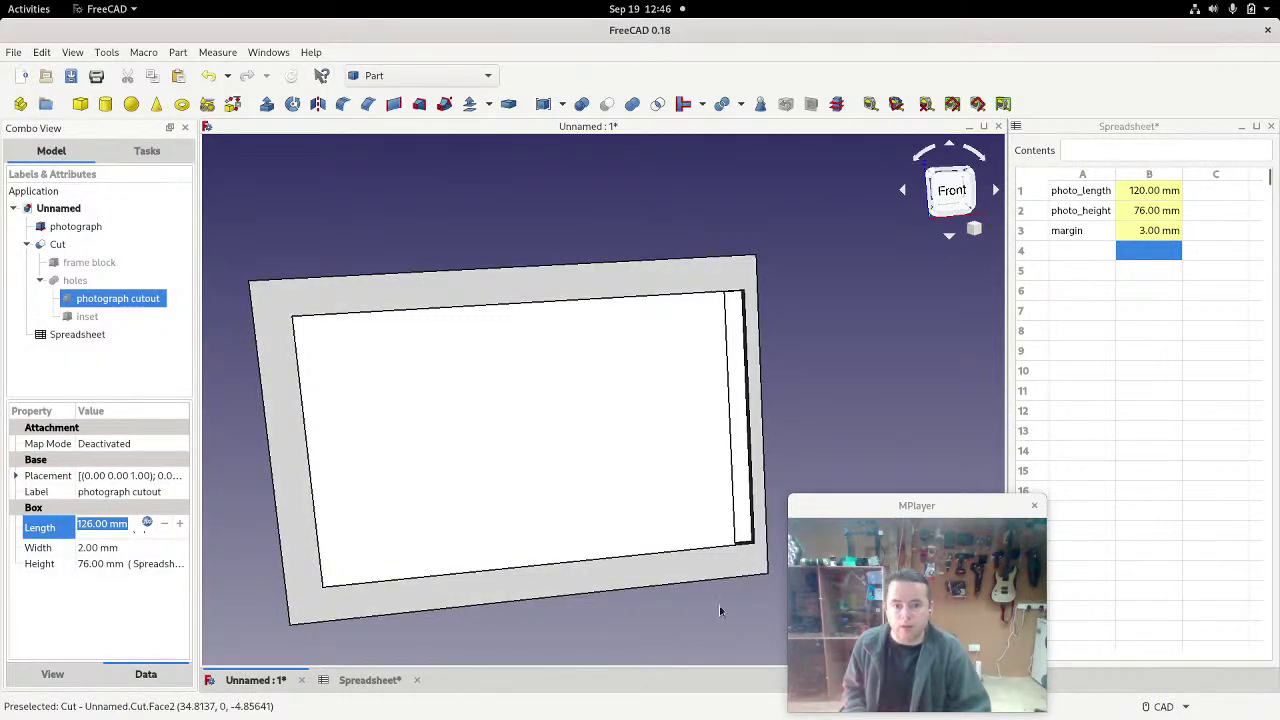
mouse_move(719, 605)
middle_mouse_down()
mouse_move(716, 630)
mouse_move(660, 620)
mouse_move(706, 622)
middle_mouse_up()
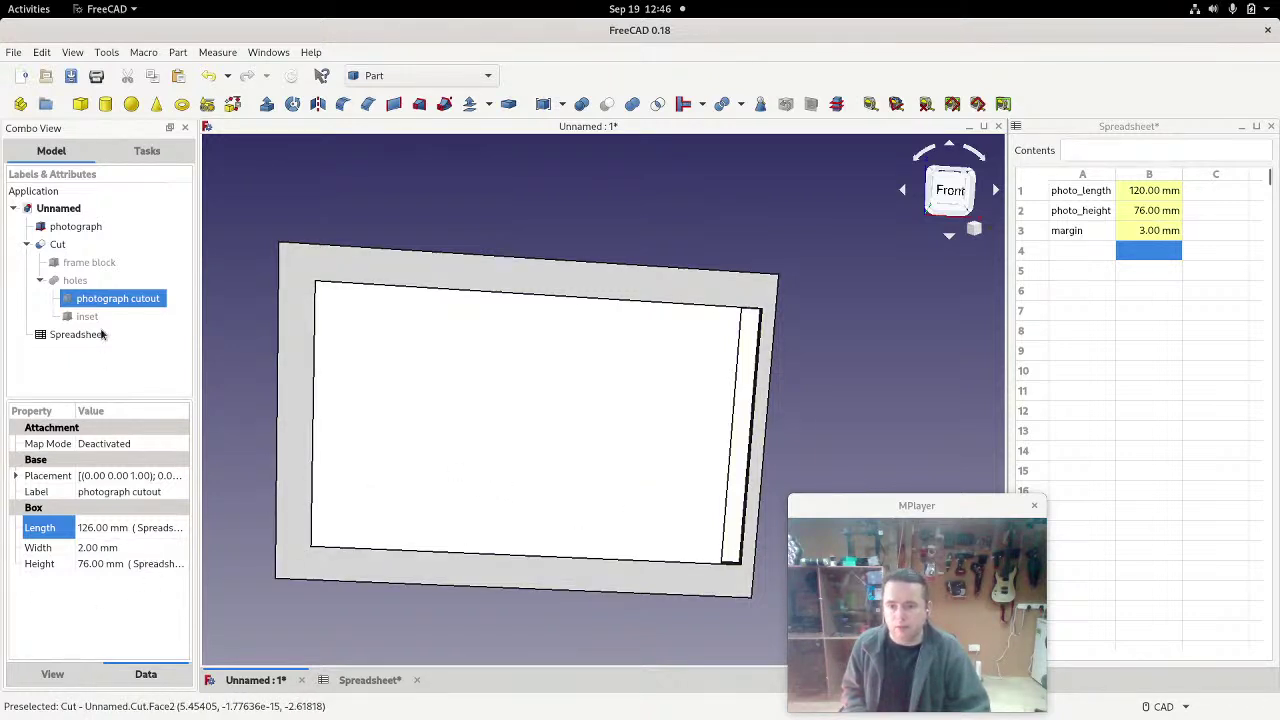
Step: Expand the placement position of the photograph solid and open its x coordinate for editing
left_click(72, 228)
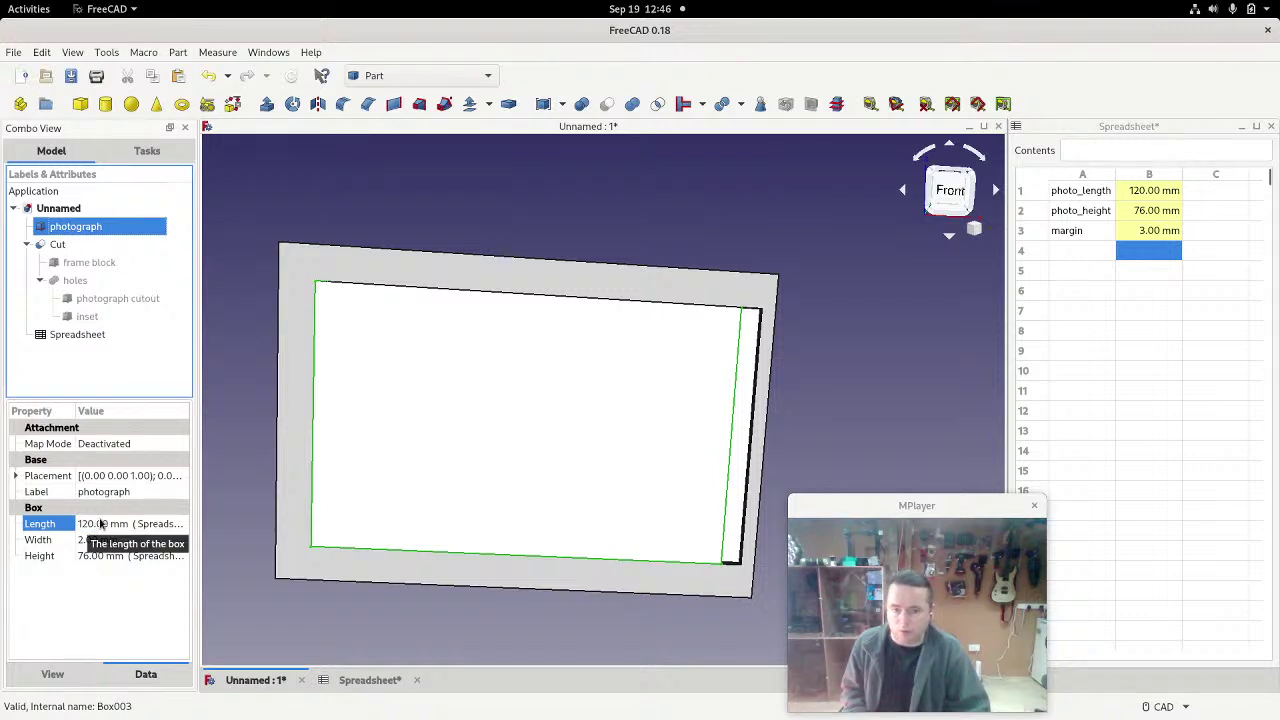
left_click(17, 476)
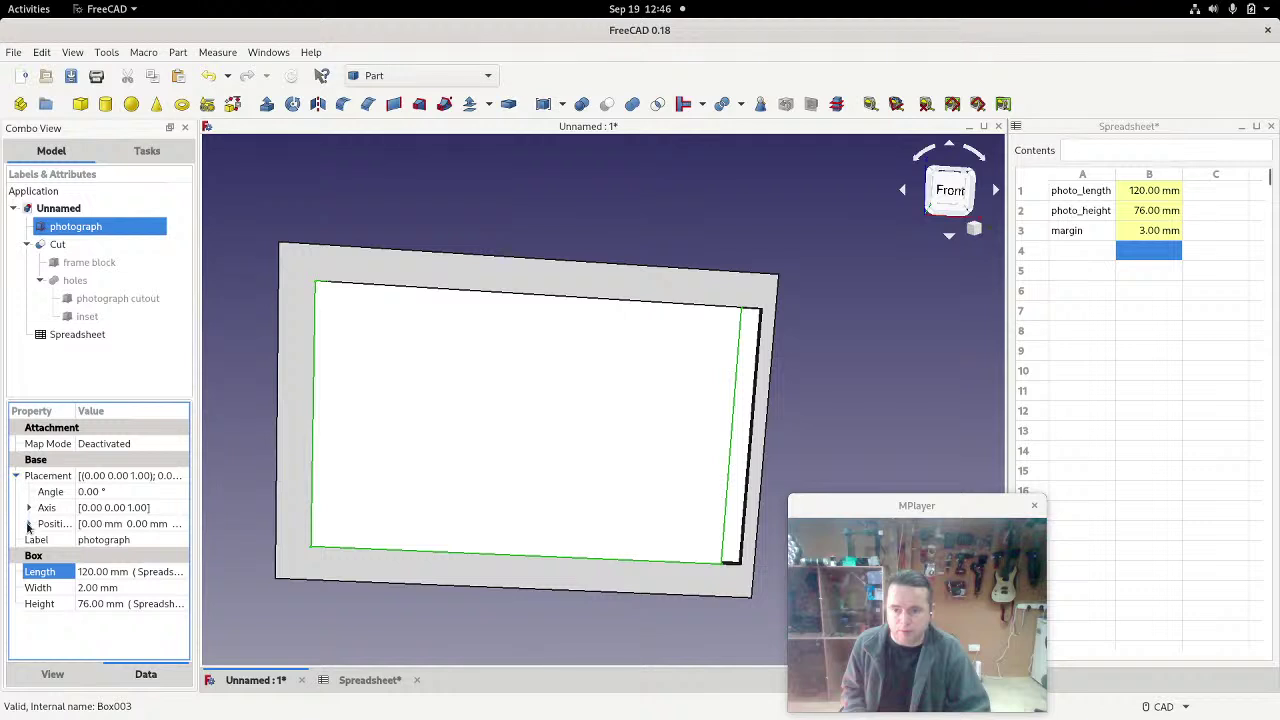
left_click(29, 524)
left_click(104, 541)
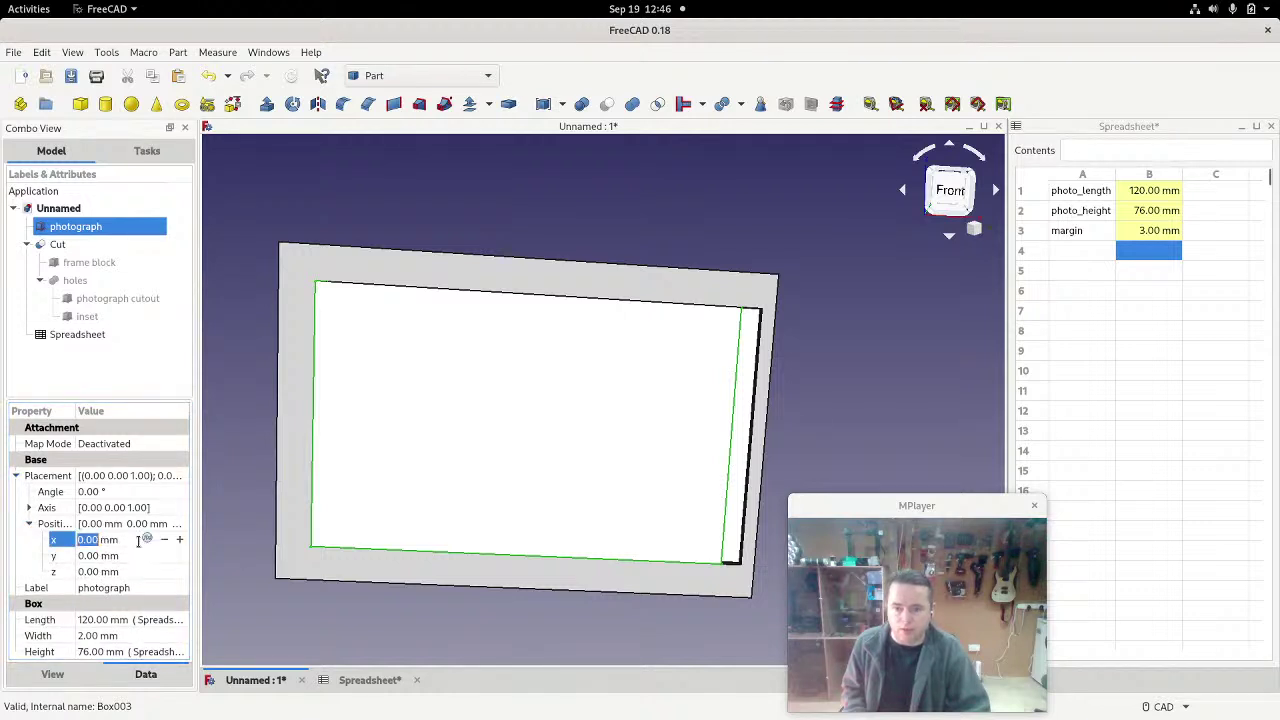
left_click(147, 540)
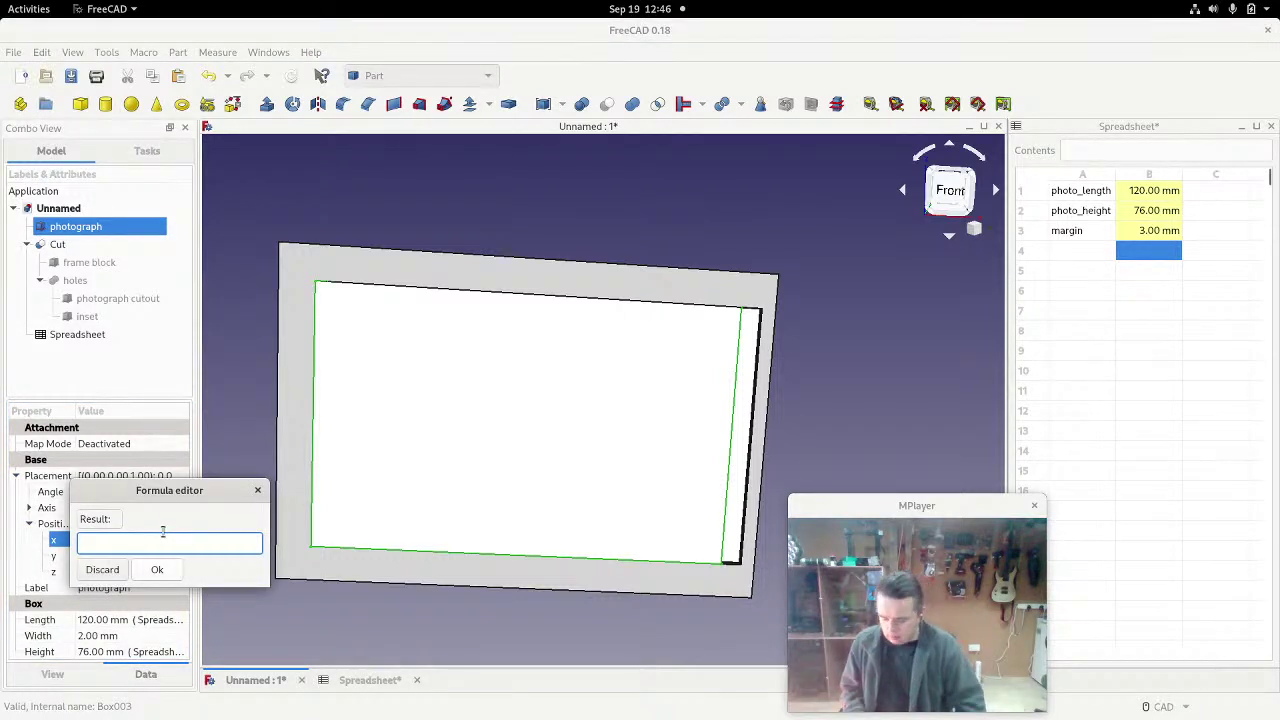
type("spre")
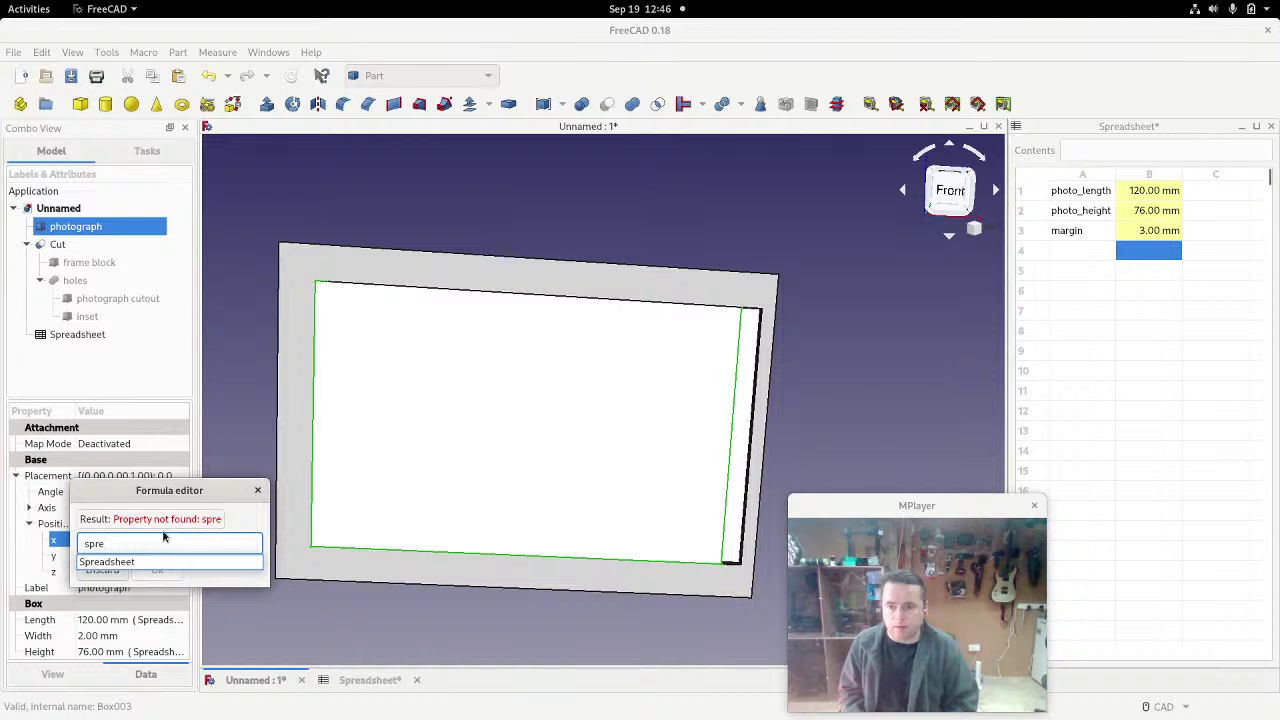
key("Escape")
key("Escape")
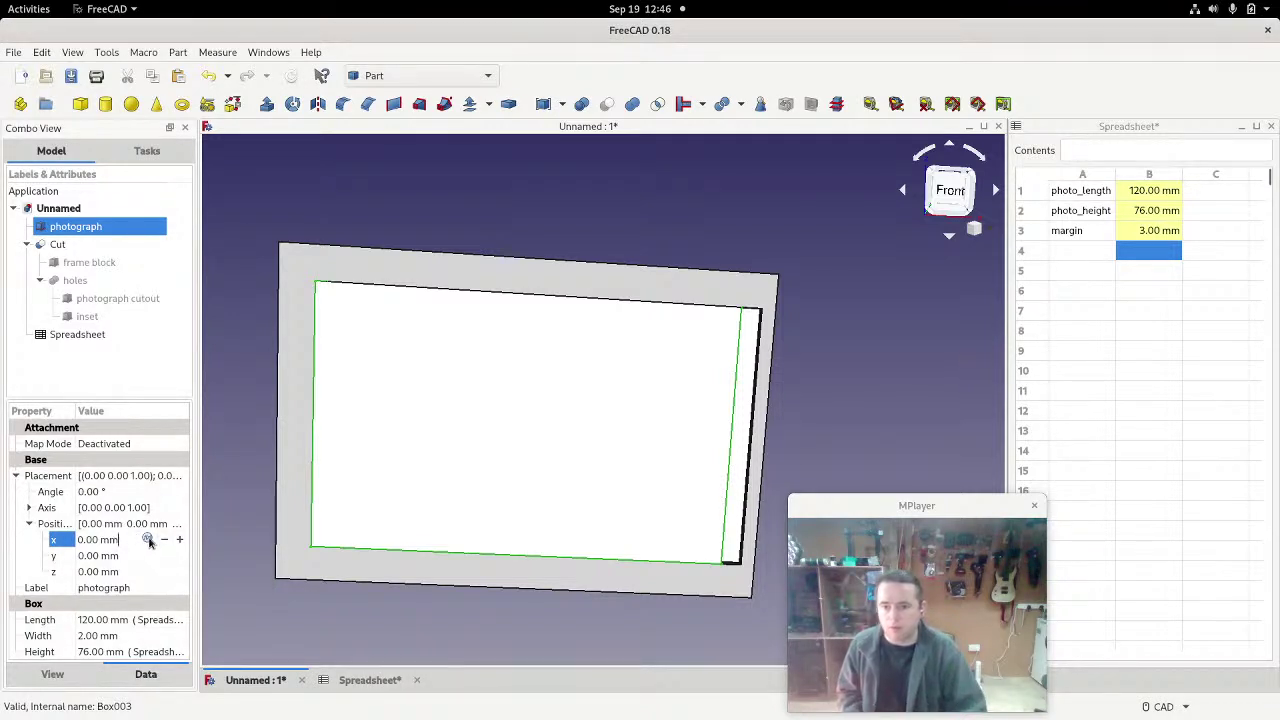
Step: Set the photograph's x position to the formula Spreadsheet.margin and check the side gaps in the frame
key("equal")
type("sre")
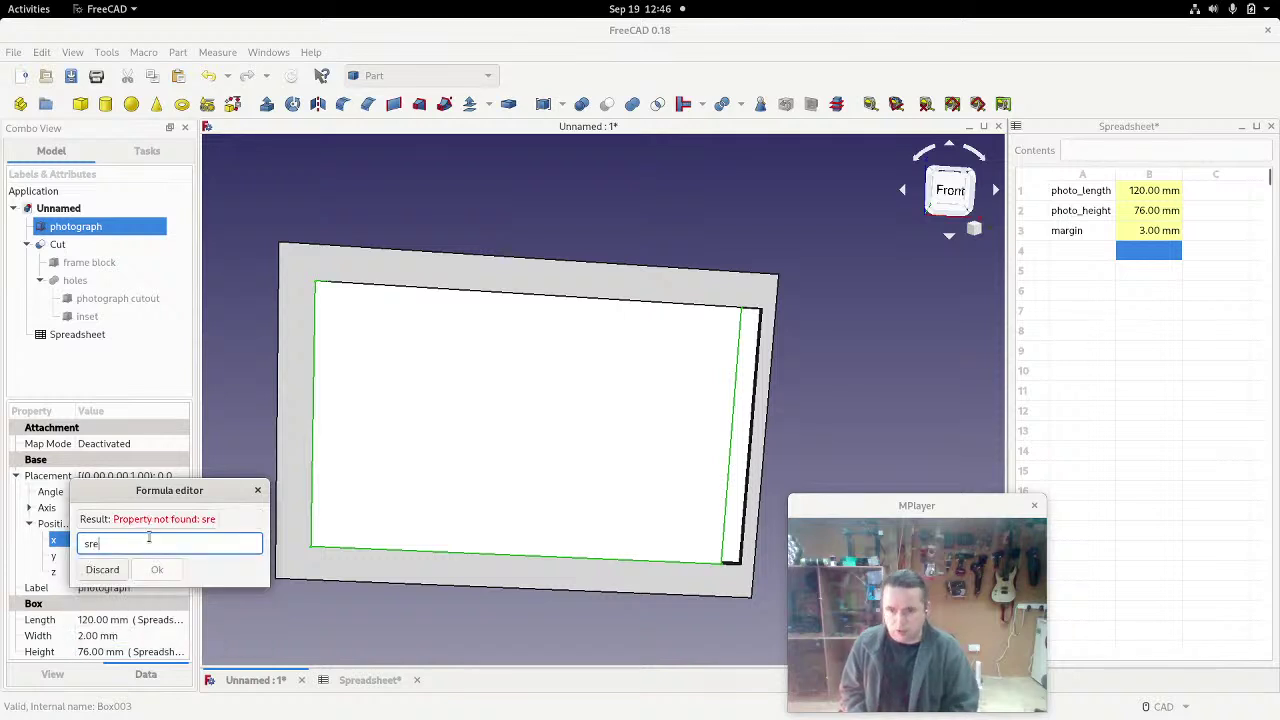
key("BackSpace")
key("BackSpace")
type("p")
key("Down")
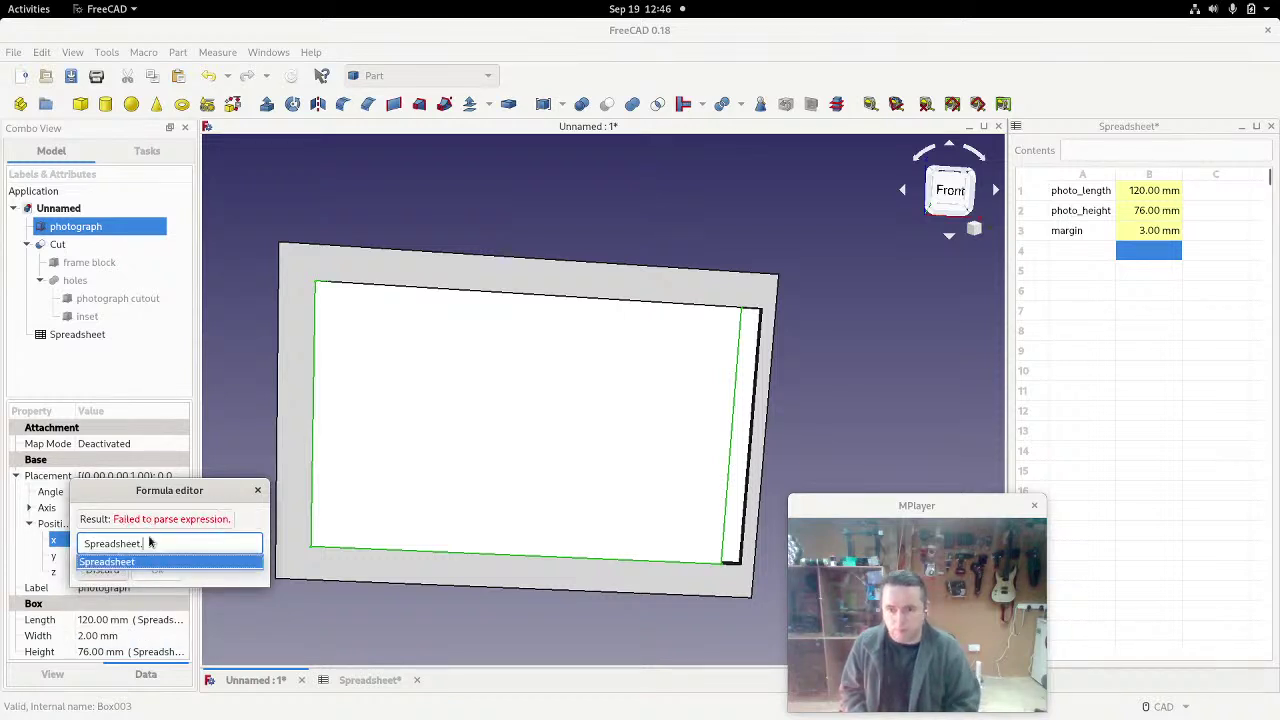
type("marg")
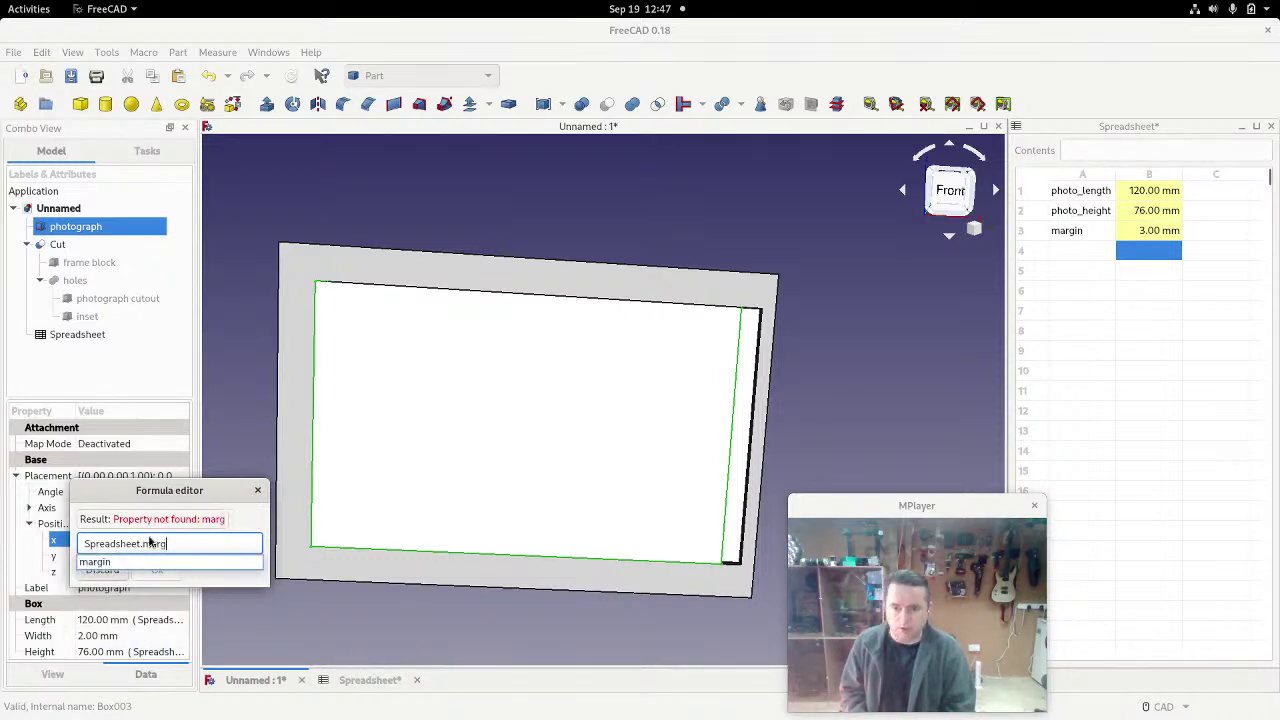
left_click(160, 562)
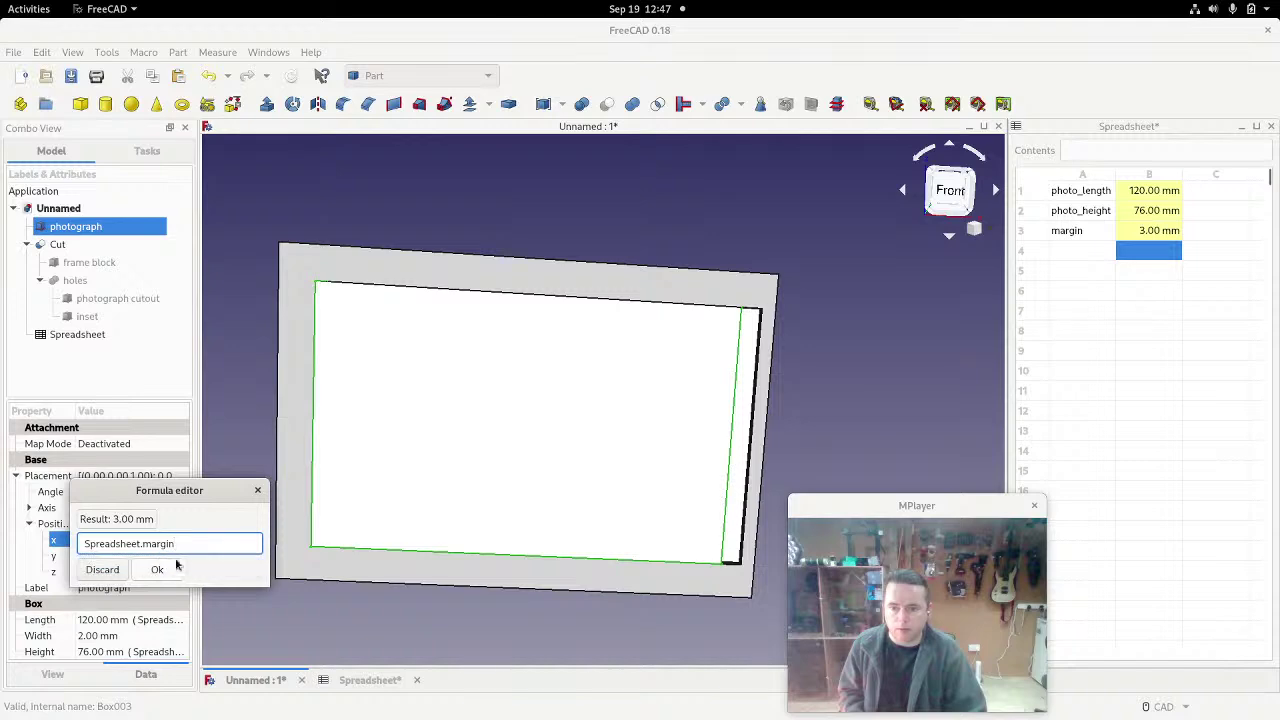
left_click(168, 568)
left_click(357, 649)
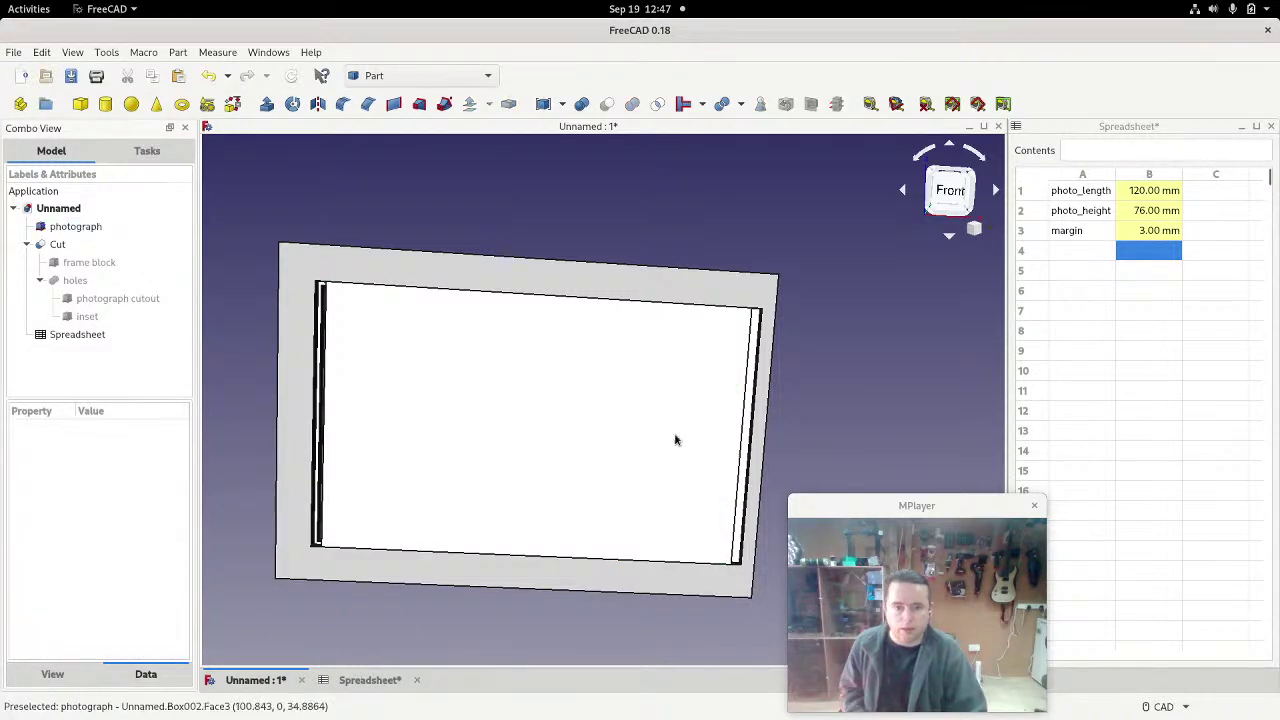
middle_click_drag(677, 440, 691, 416)
middle_click_drag(744, 416, 714, 403)
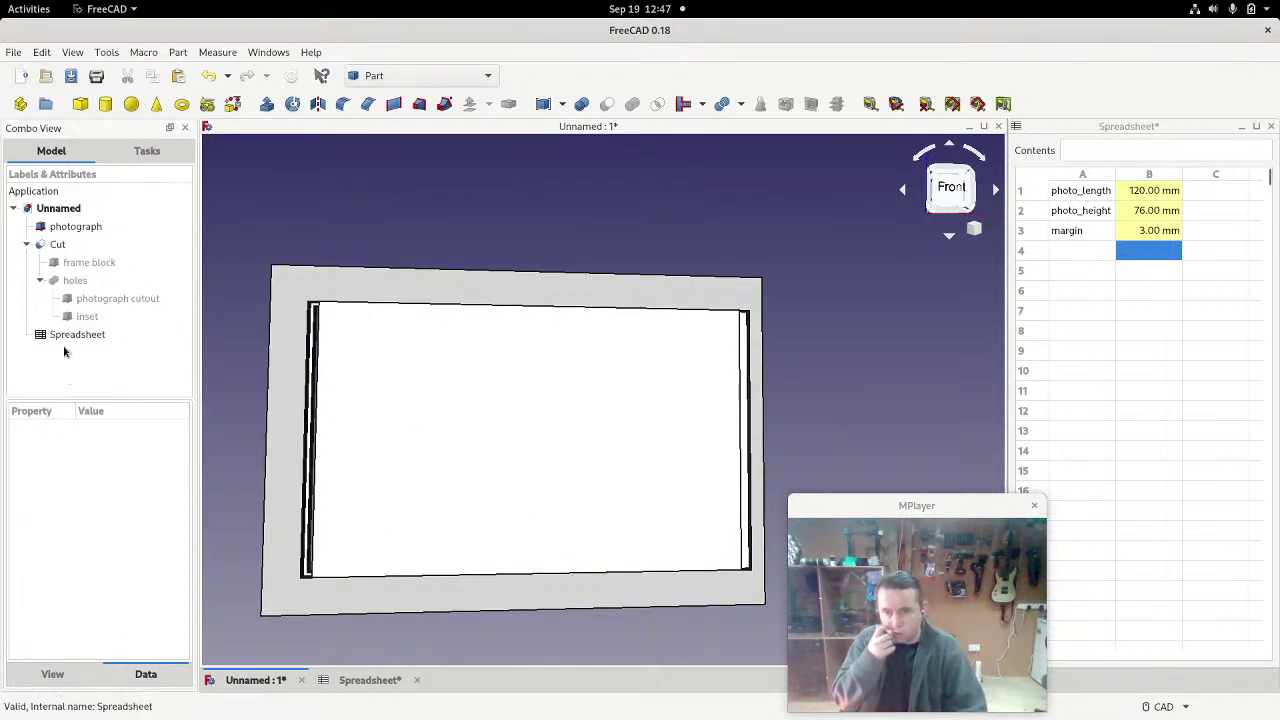
Step: Set the photograph cutout's height to the formula Spreadsheet.photo_height+Spreadsheet.margin*2
left_click(105, 300)
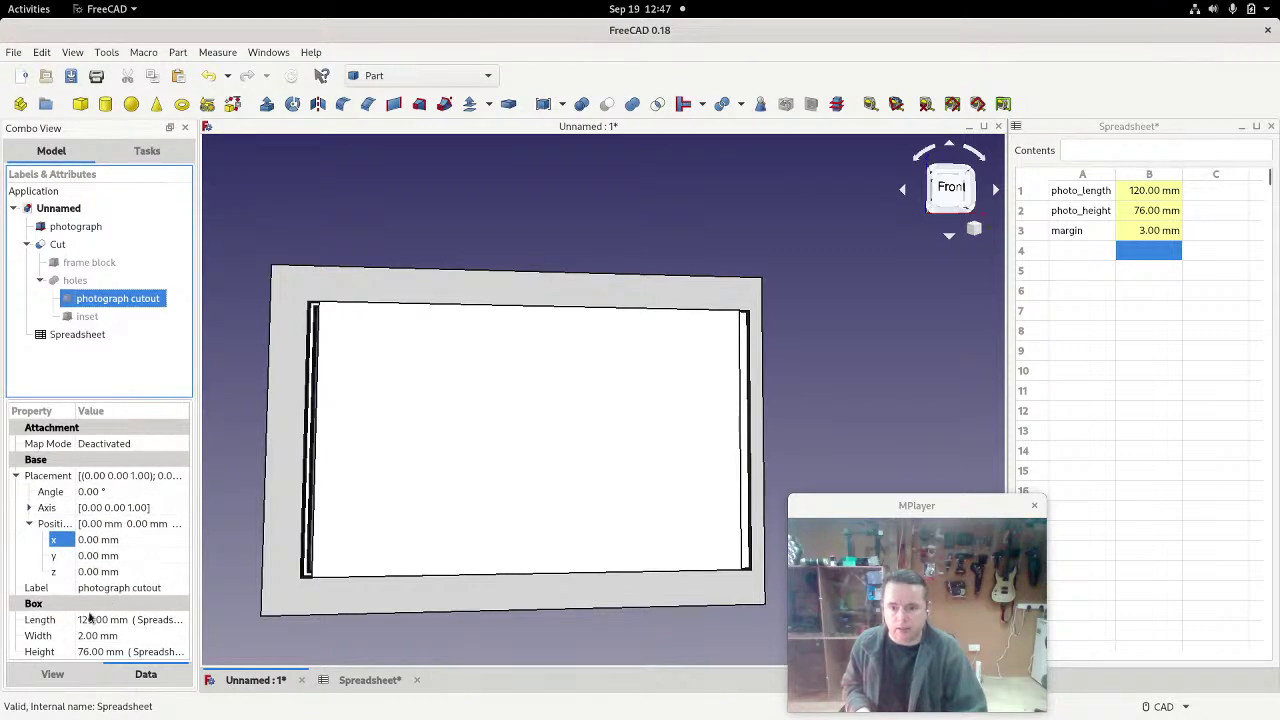
left_click(92, 652)
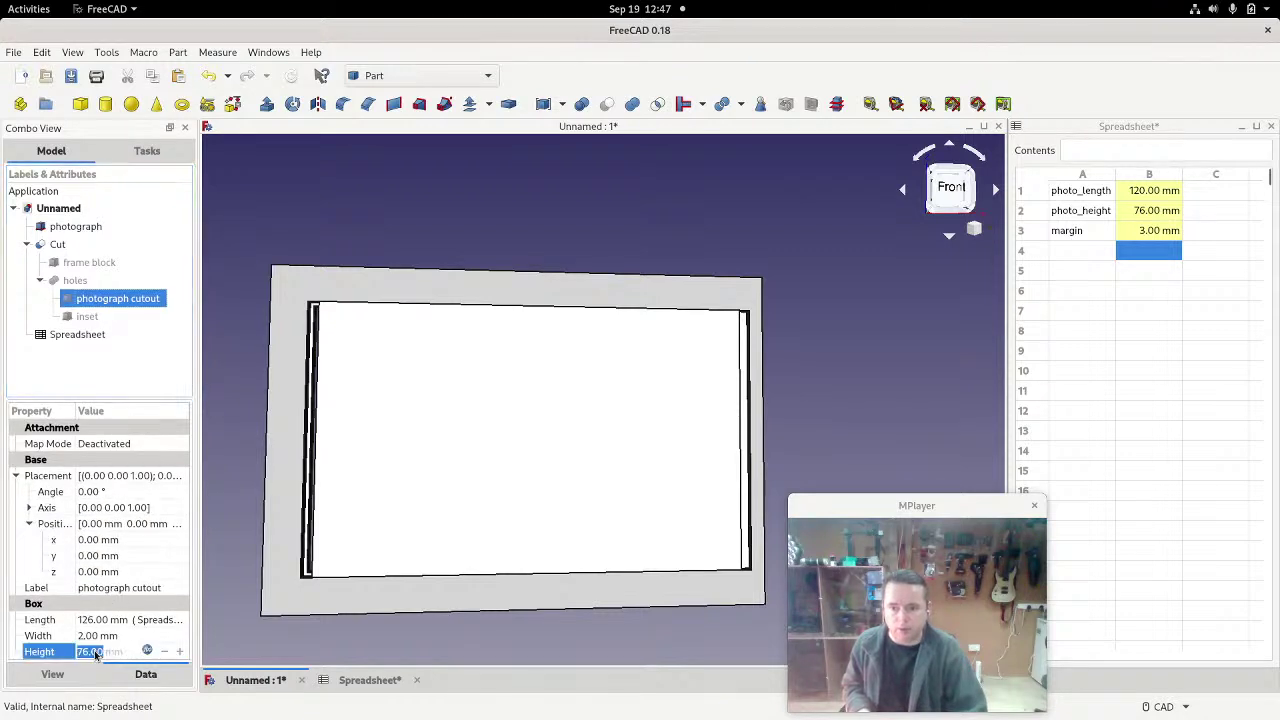
left_click(147, 651)
left_click(246, 655)
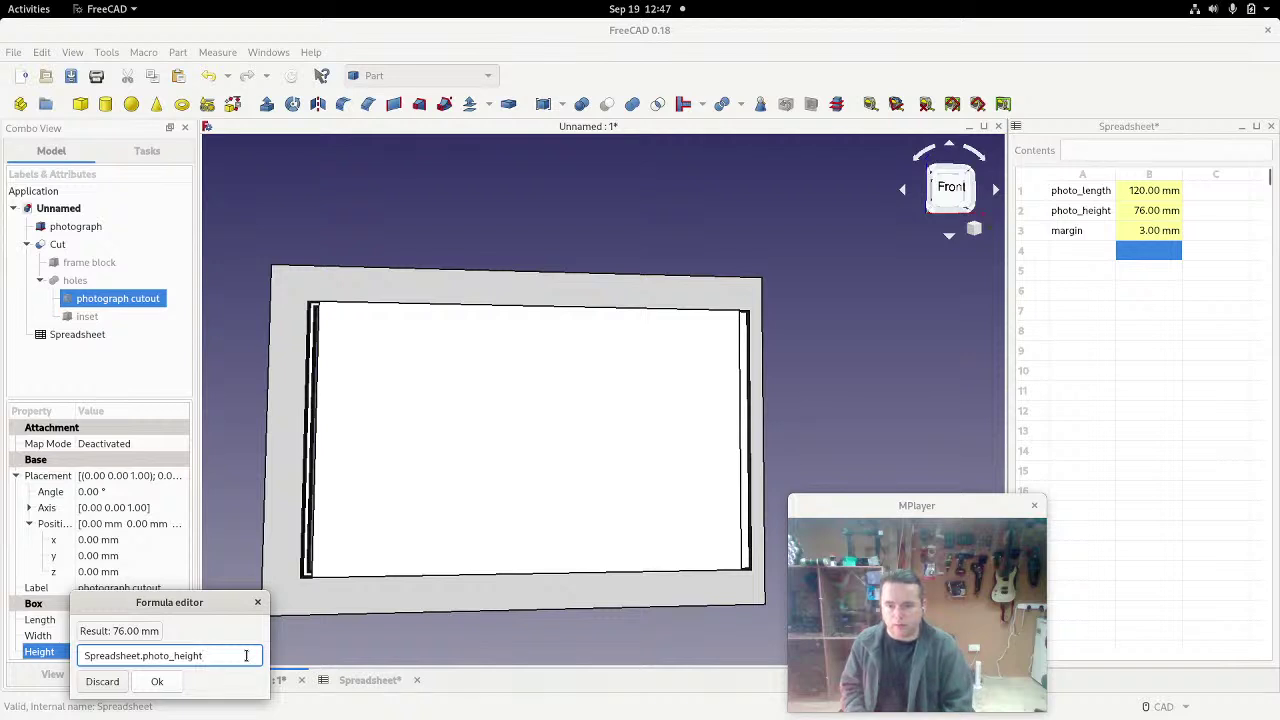
type("+Spreadsheet.")
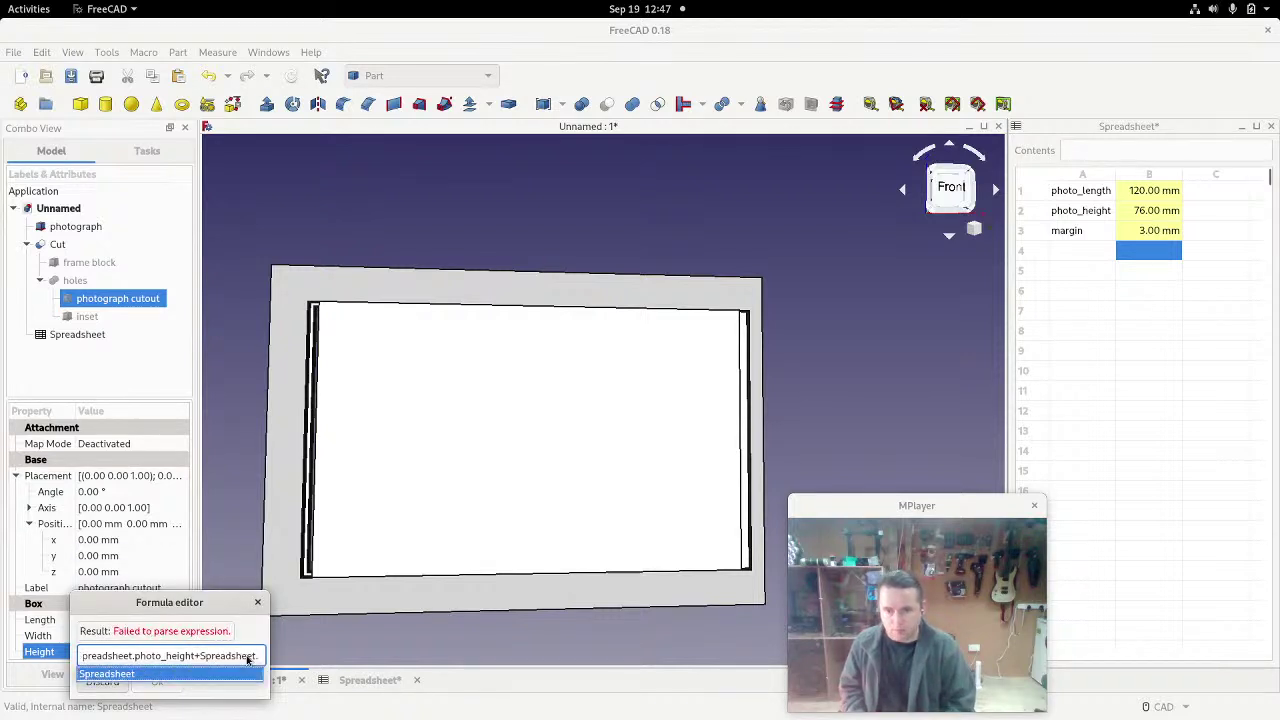
type("maer")
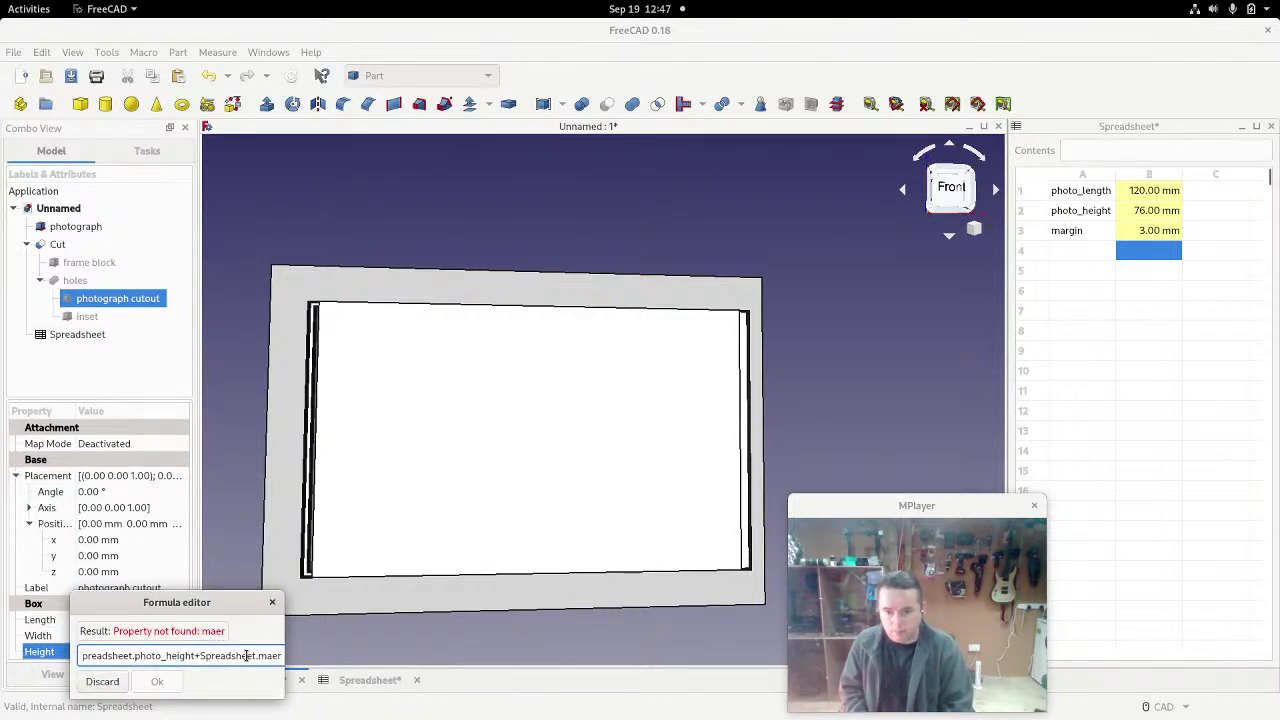
key("BackSpace")
key("BackSpace")
type("rgin*2")
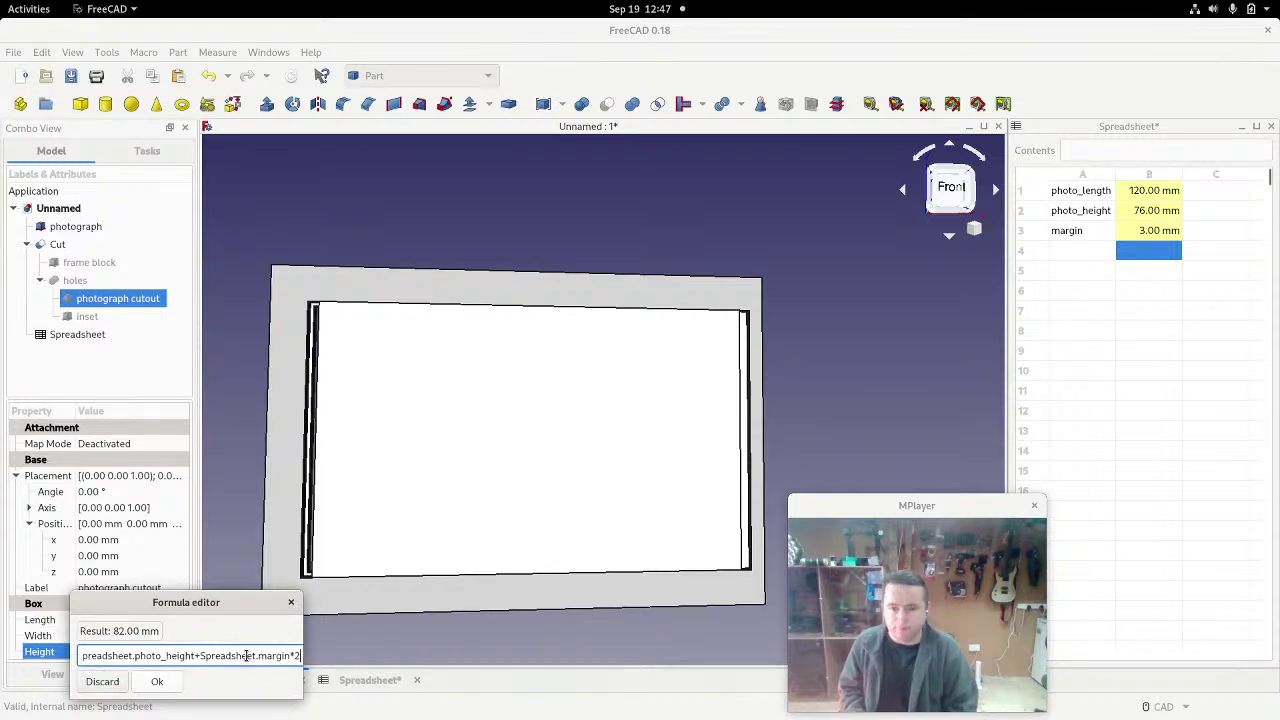
key("Return")
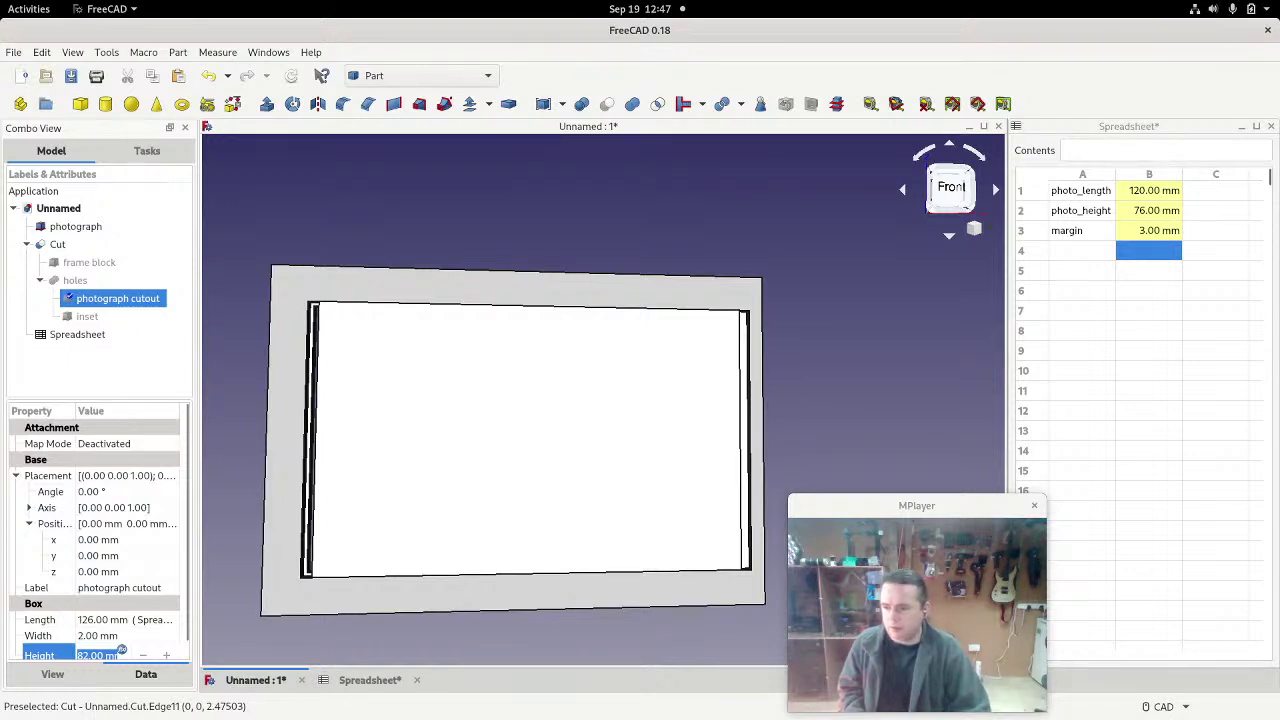
Step: Switch to Google Chrome, check the live stream's chat messages, and hide the browser window again
key("alt+Tab")
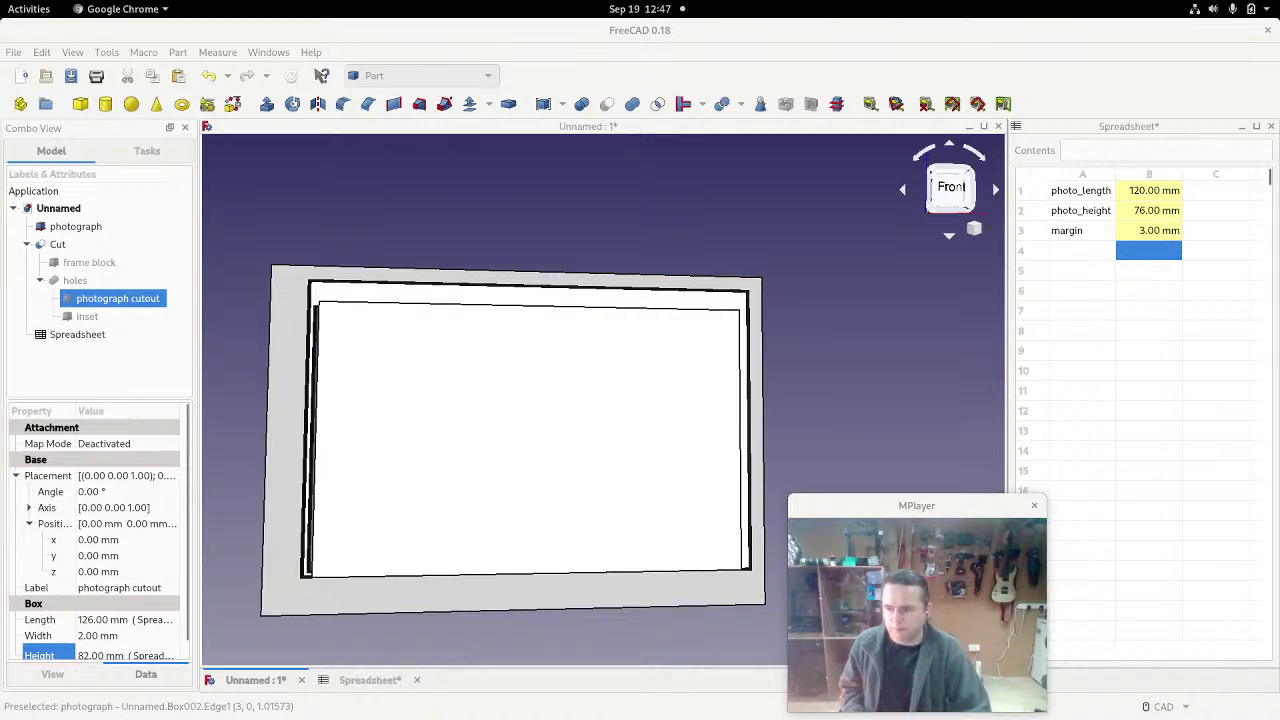
left_click_drag(1, 22, 534, 50)
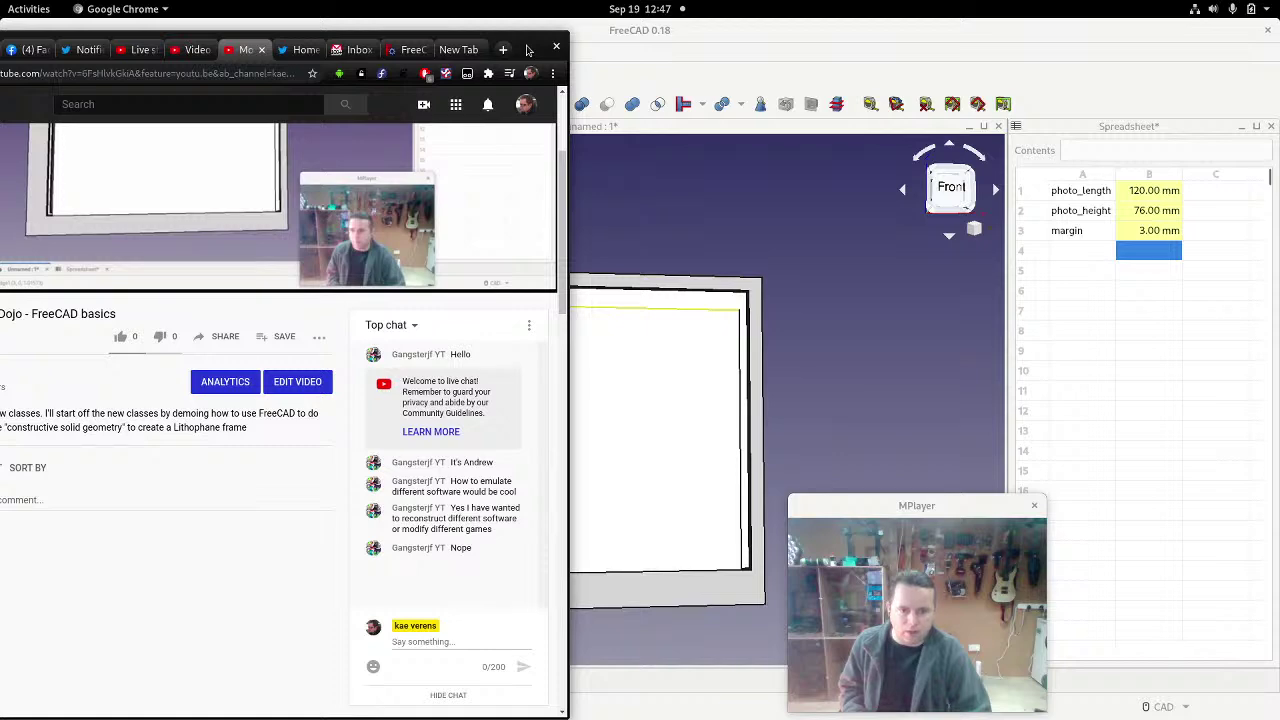
key("super+h")
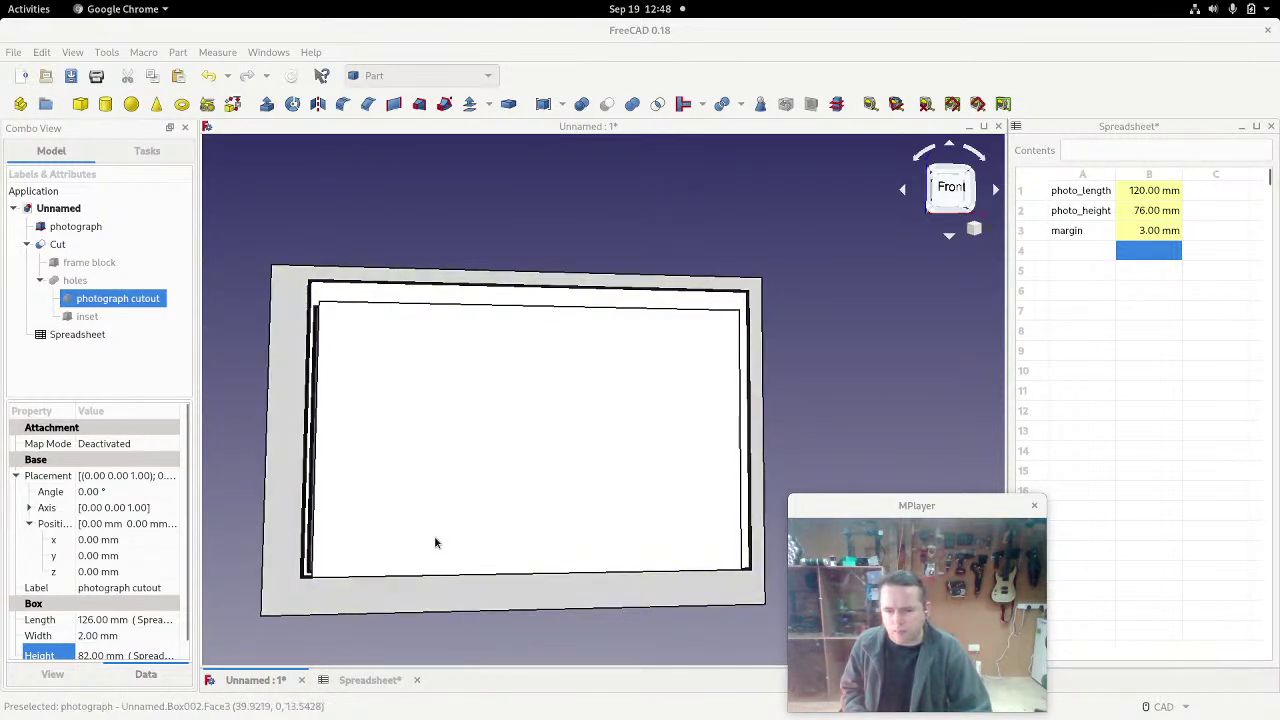
Step: Set the photograph's z position to the formula Spreadsheet.margin
left_click(76, 227)
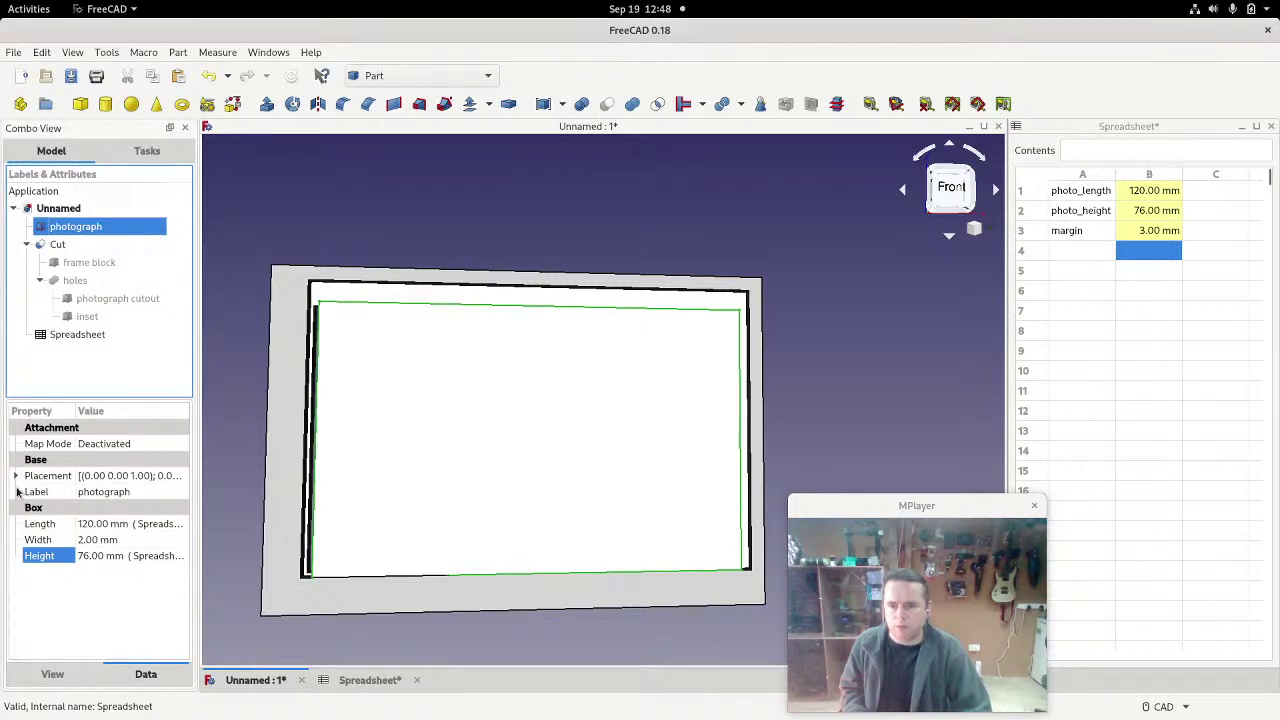
left_click(15, 476)
left_click(29, 524)
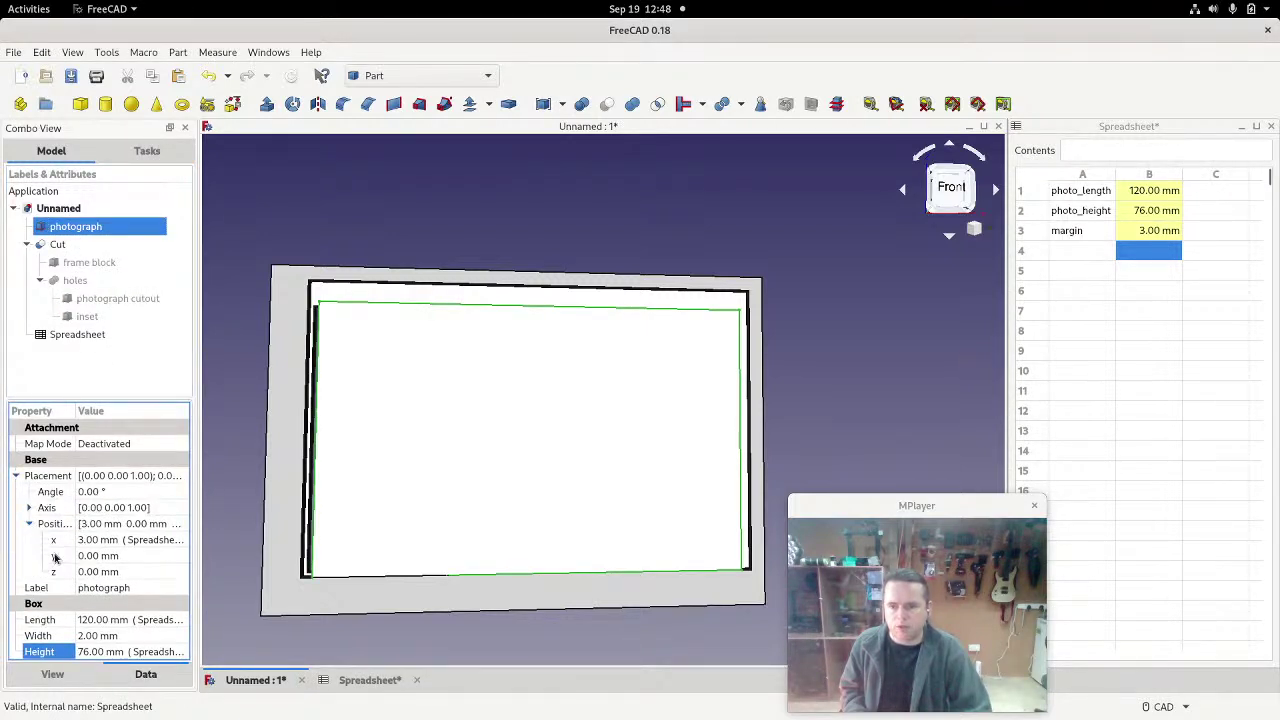
left_click(100, 572)
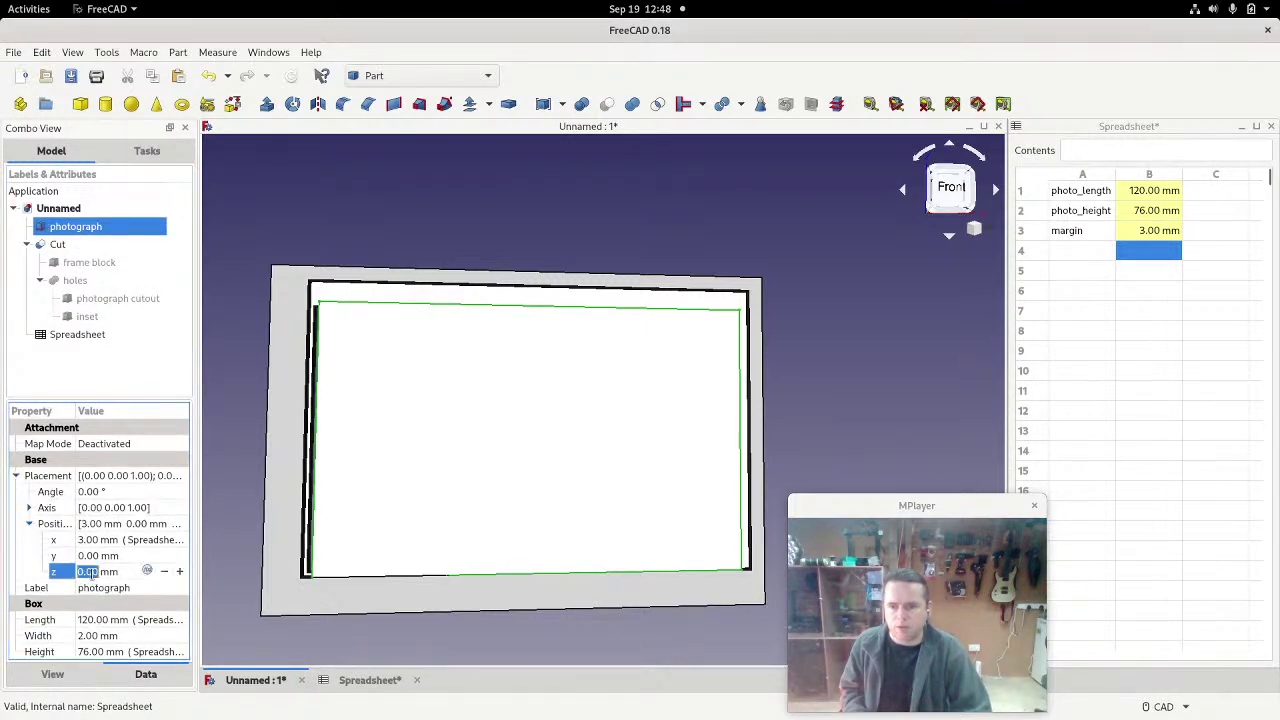
left_click(147, 572)
type("spre")
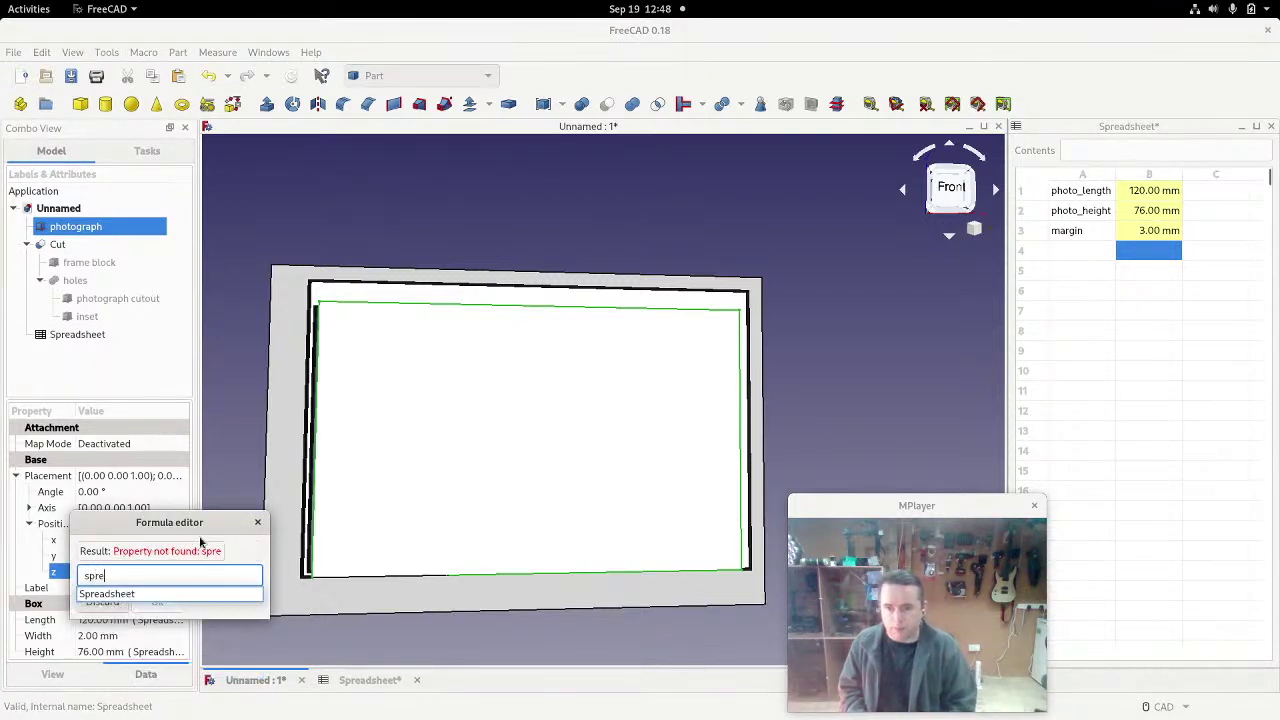
key("Down")
type("margin")
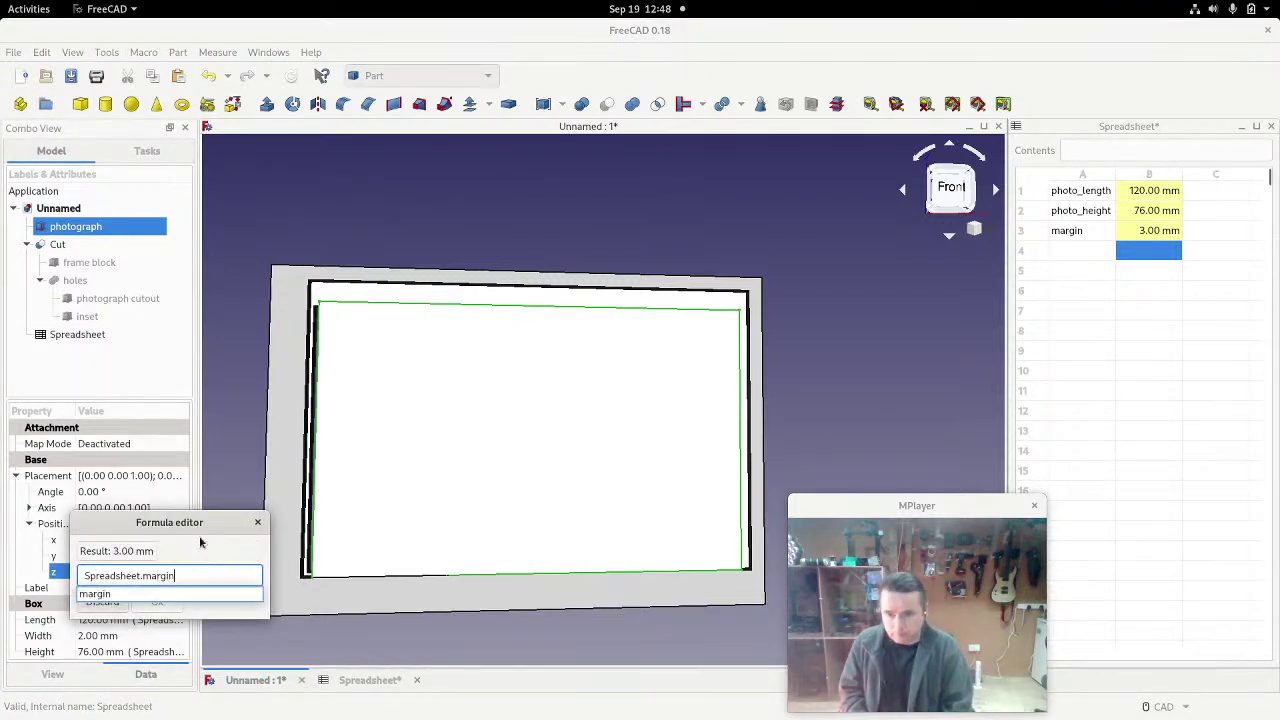
key("Return")
left_click(160, 603)
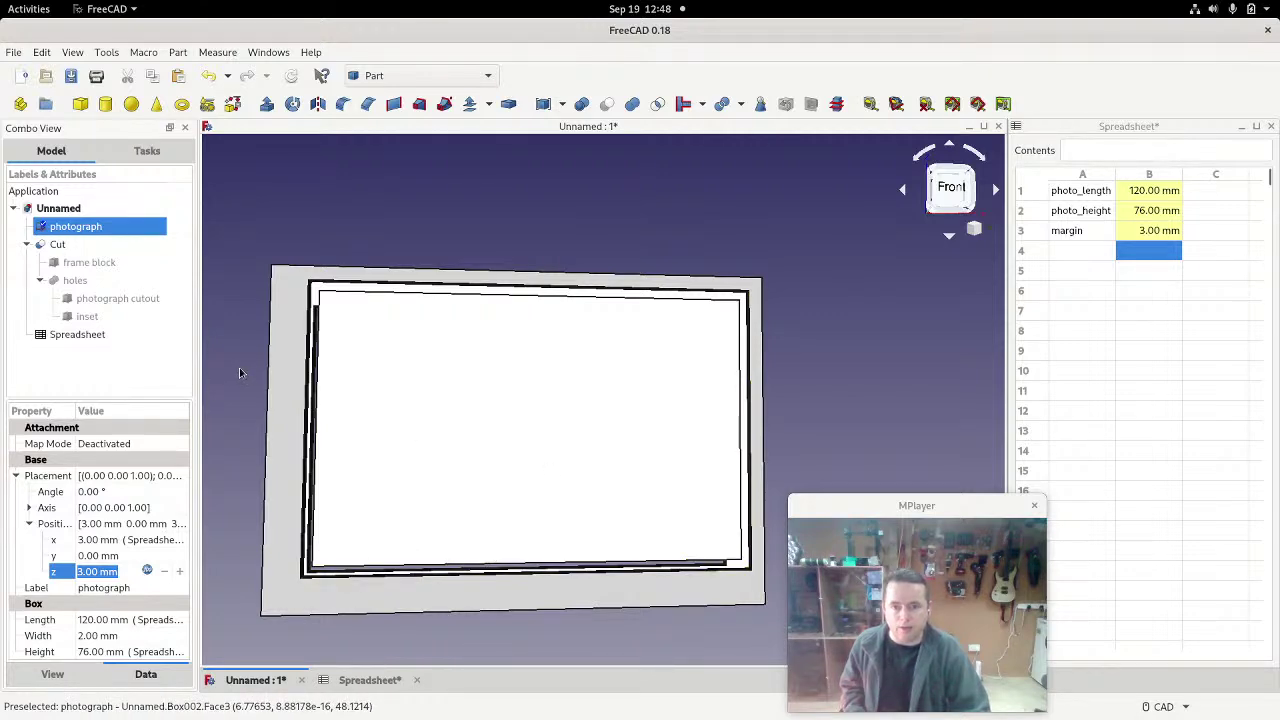
Step: Hide the photograph solid and inspect the borders of the empty frame from the front
middle_click_drag(239, 373, 314, 366)
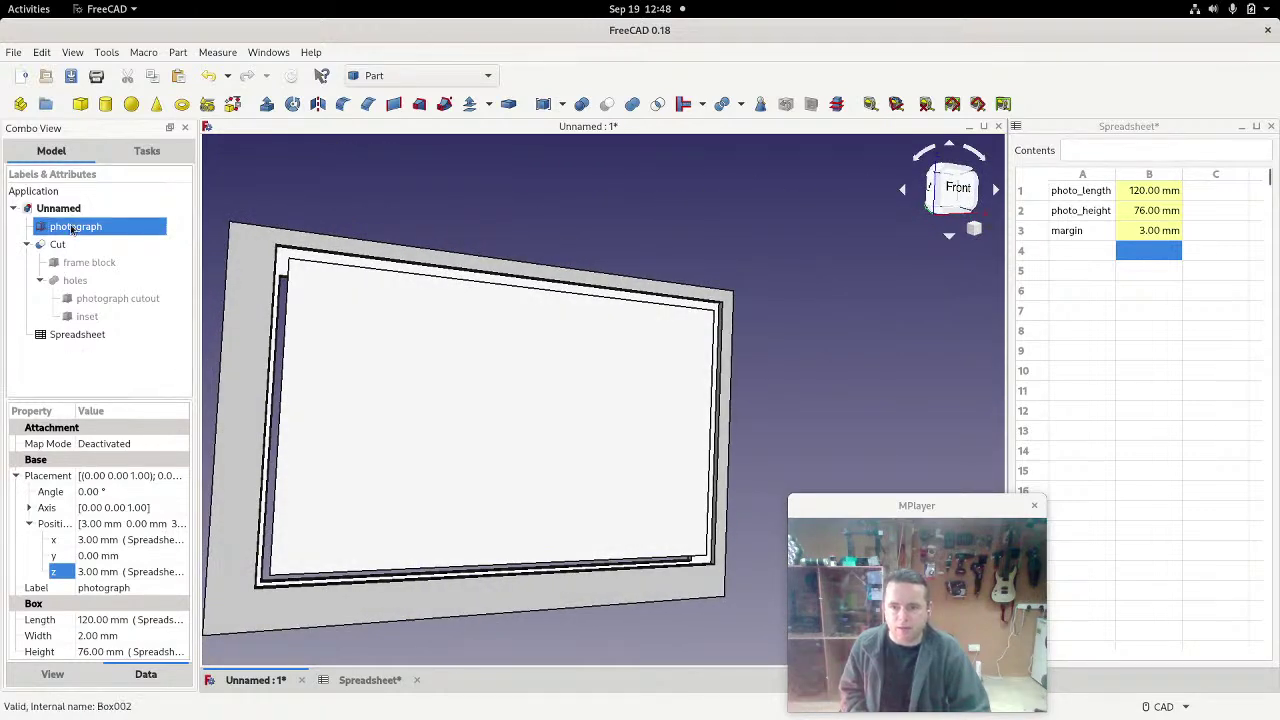
left_click(71, 229)
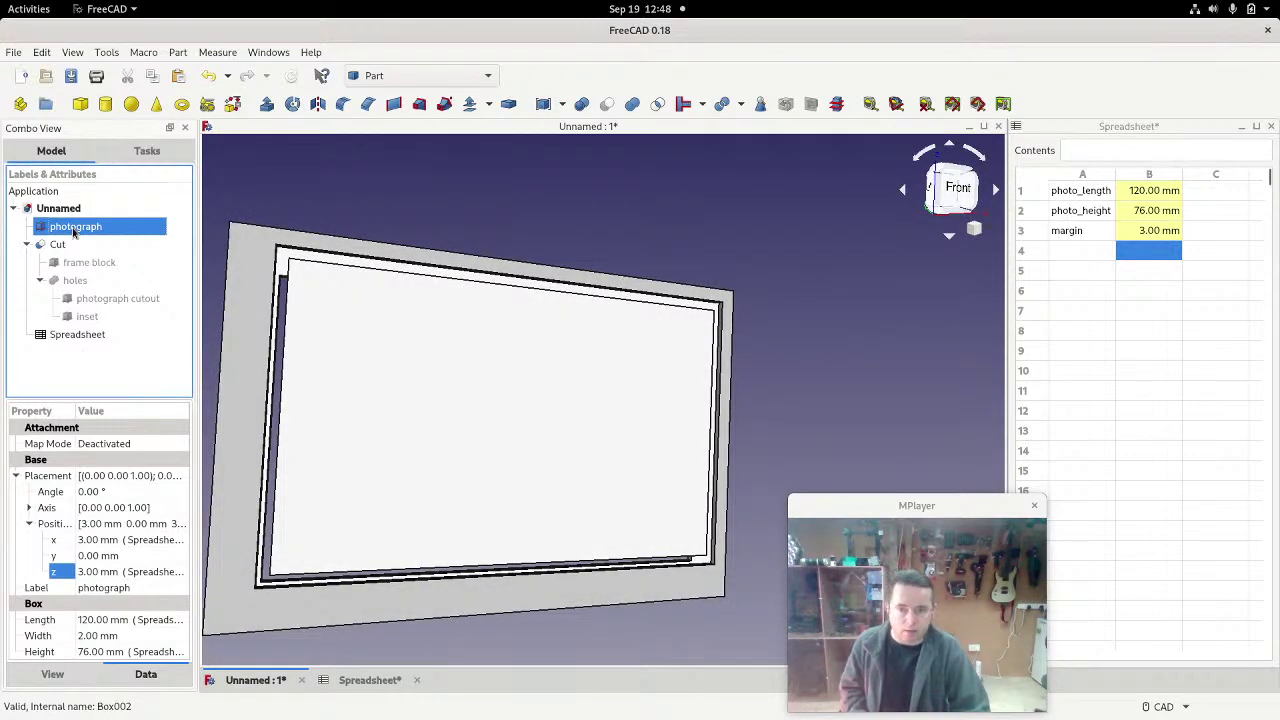
key("space")
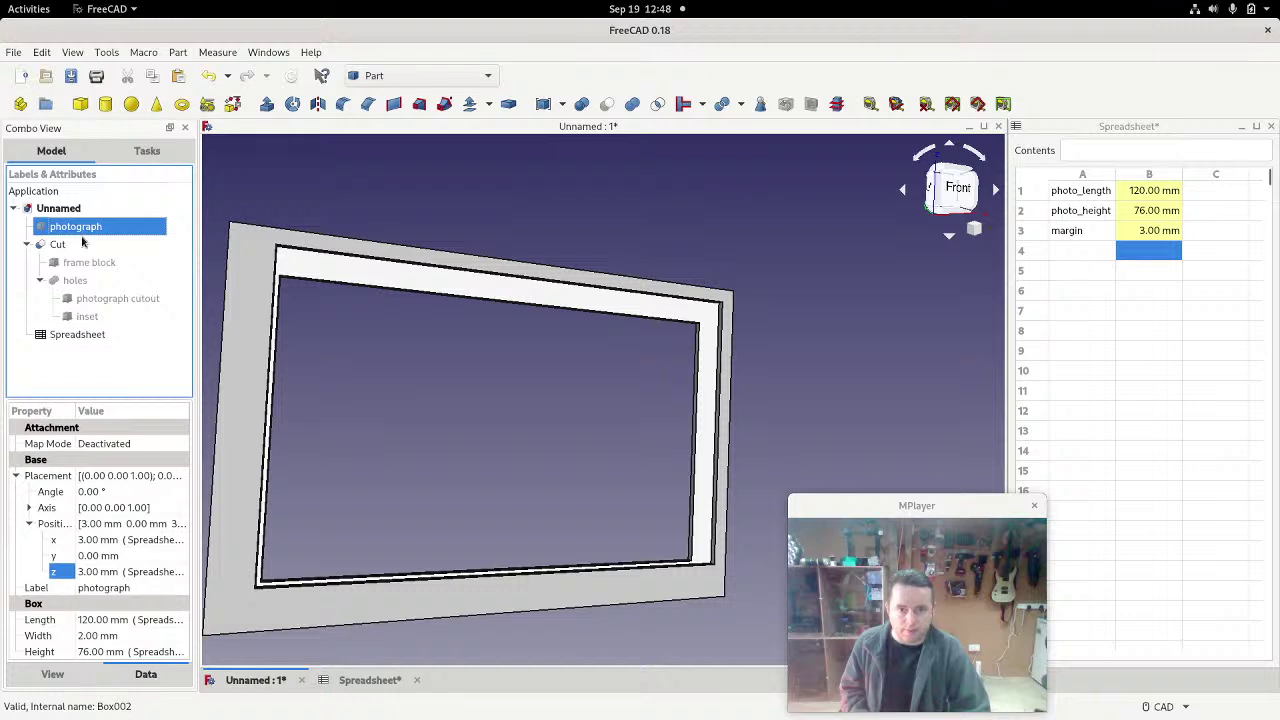
middle_click_drag(683, 434, 640, 428)
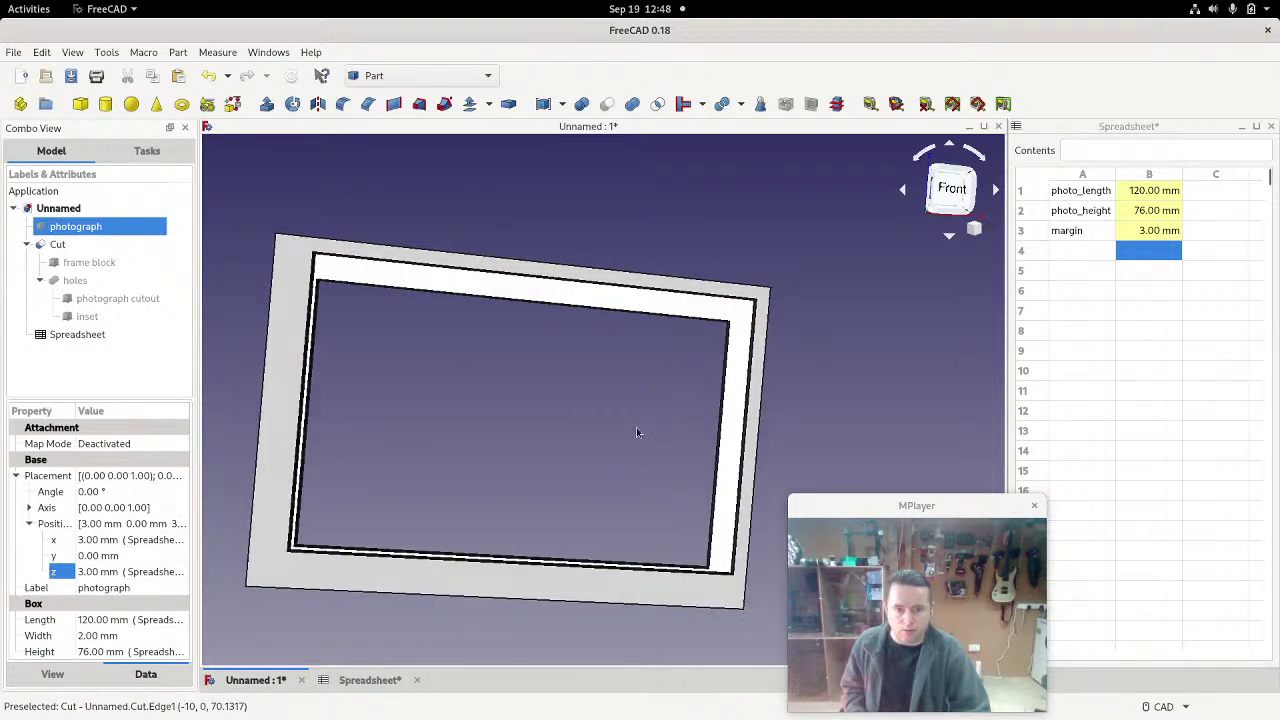
key("1")
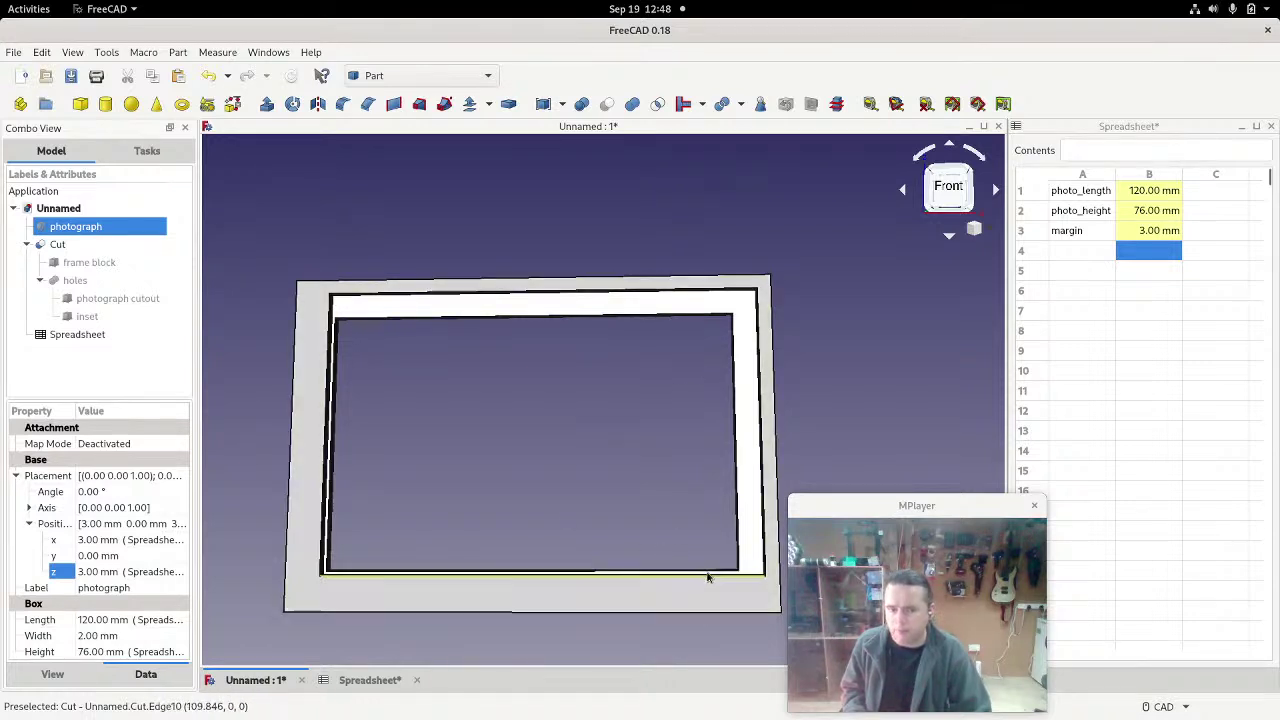
scroll(708, 574, "down", 2)
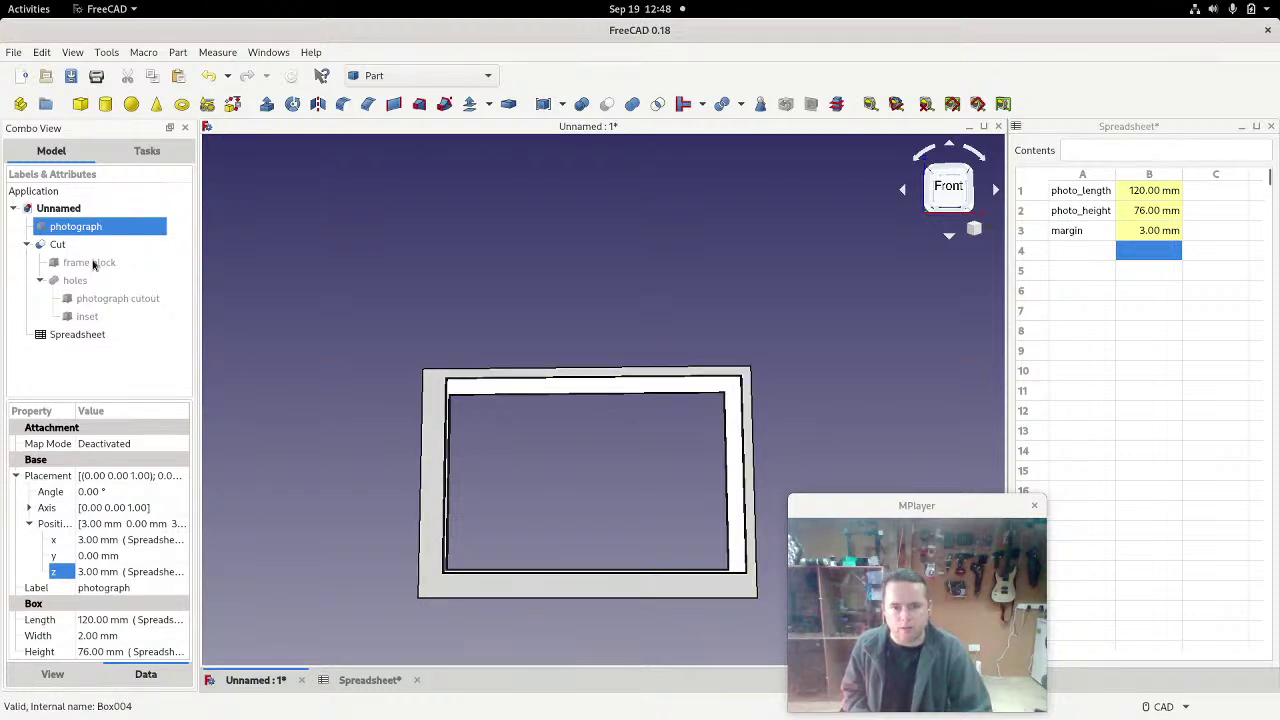
Step: Set the frame block's length to the formula Spreadsheet.photo_length + 20 + Spreadsheet.margin*2
left_click(93, 263)
left_click(104, 624)
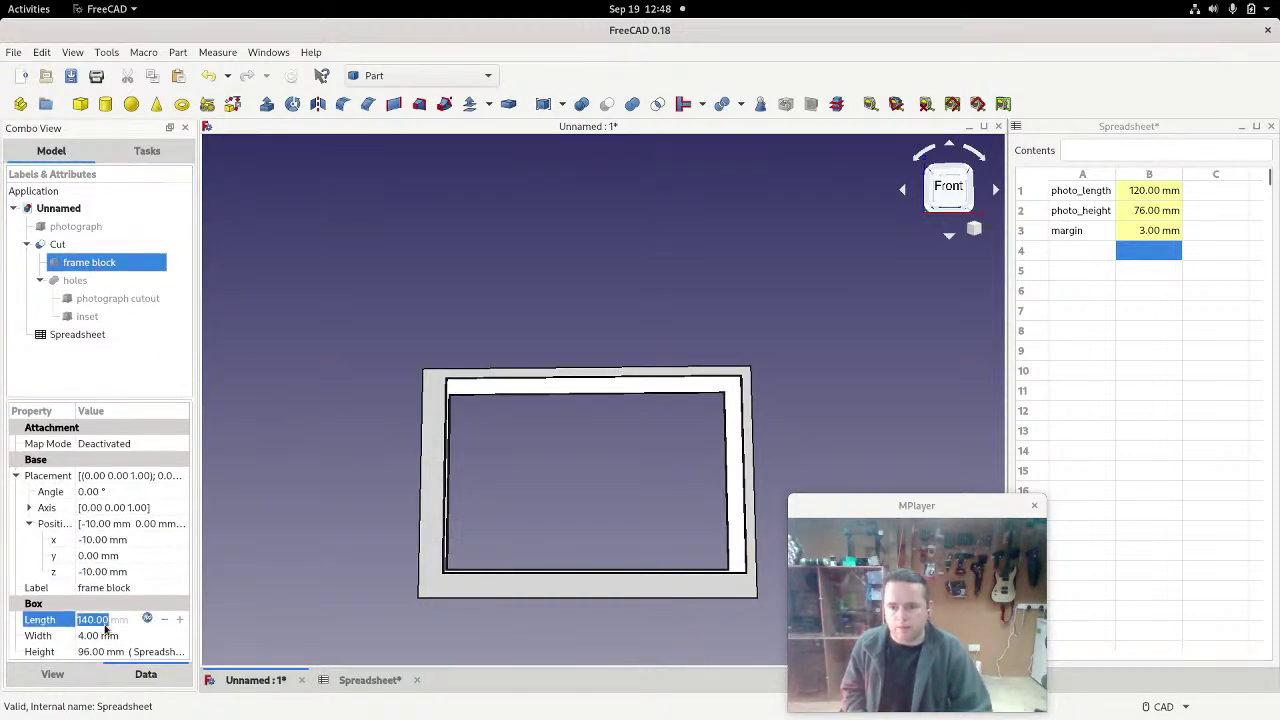
left_click(147, 620)
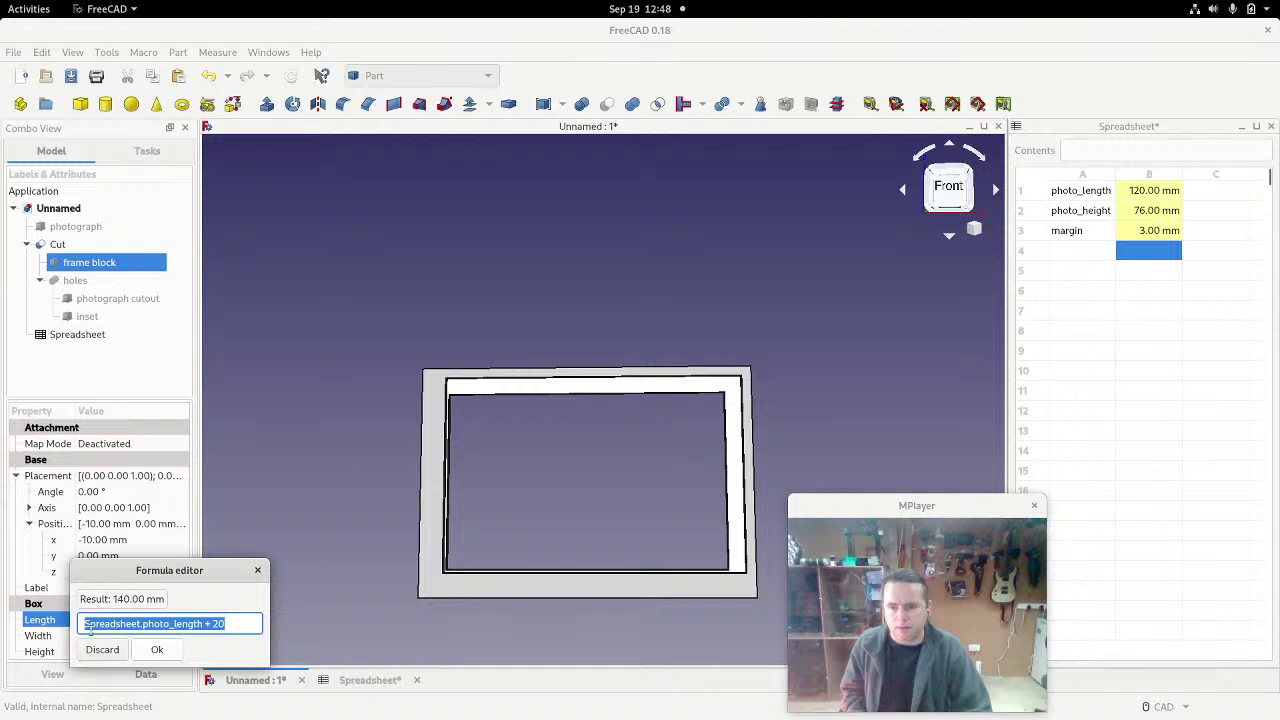
left_click(224, 624)
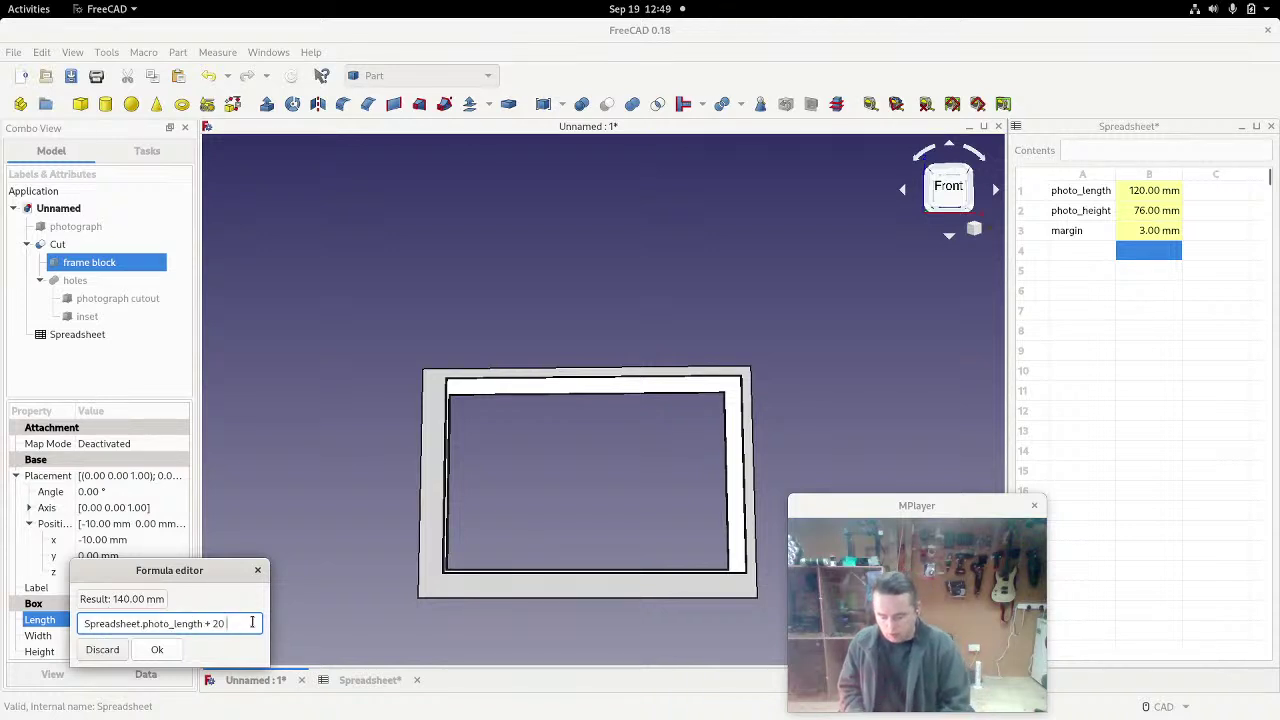
type("+ spre")
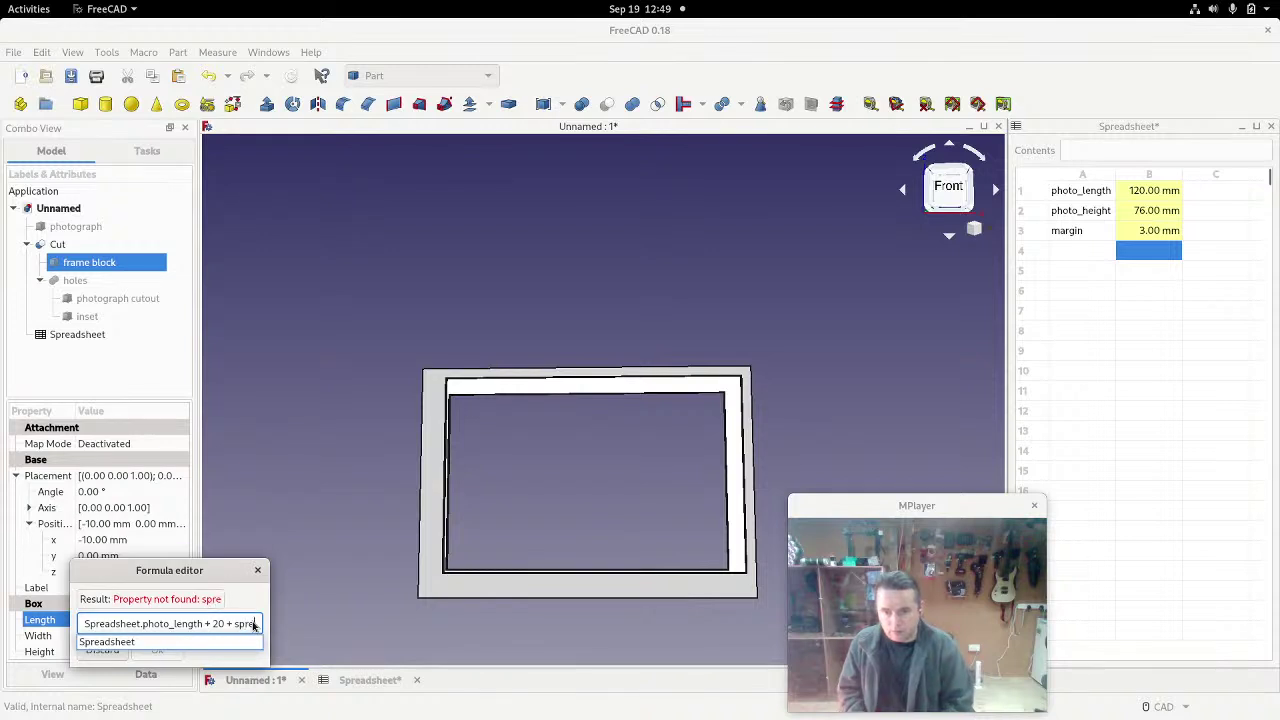
key("Down")
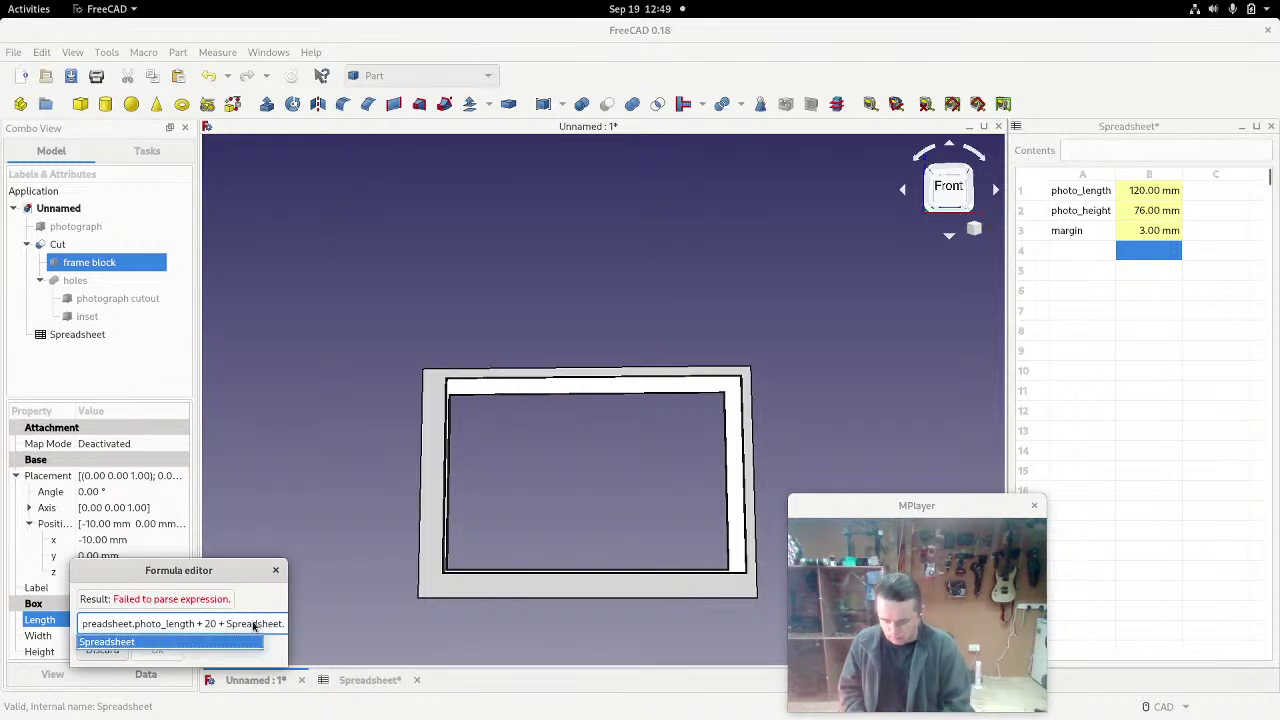
type("margin*2")
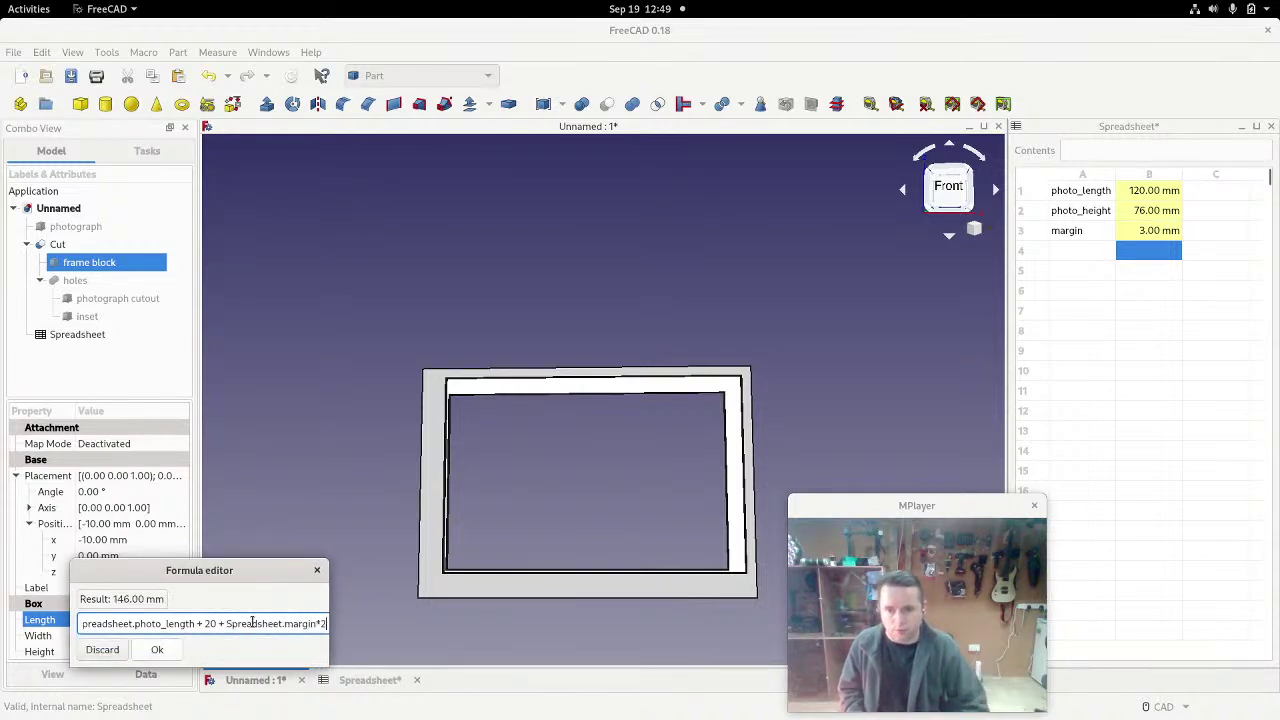
left_click(163, 655)
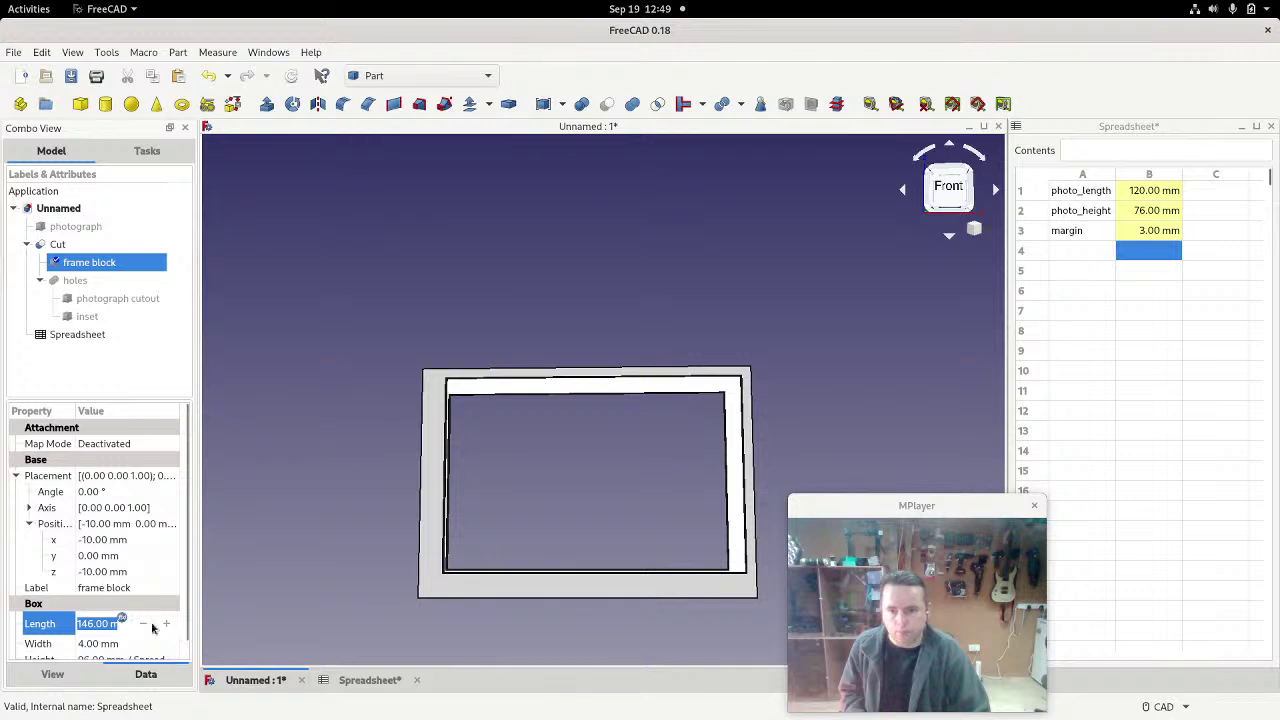
left_click(118, 645)
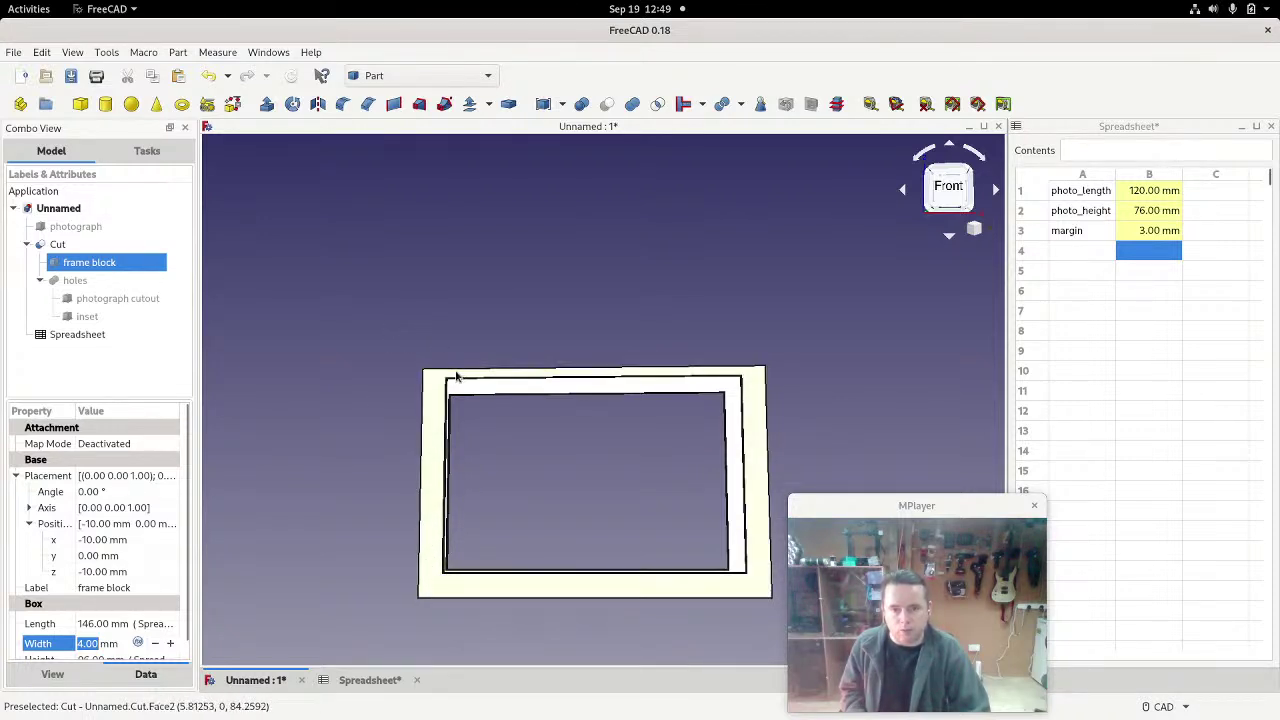
Step: Set the frame block's height to the formula Spreadsheet.photo_height + 20 + Spreadsheet.margin*2
scroll(40, 640, "down", 1)
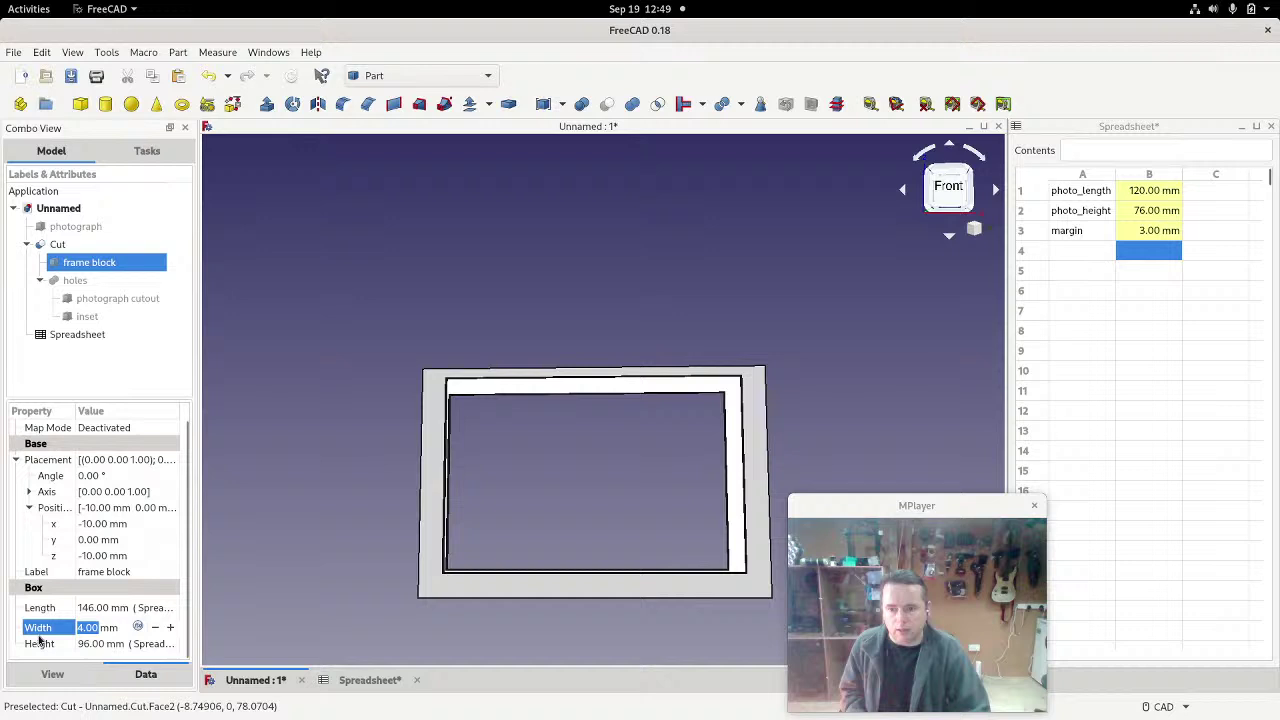
left_click(96, 647)
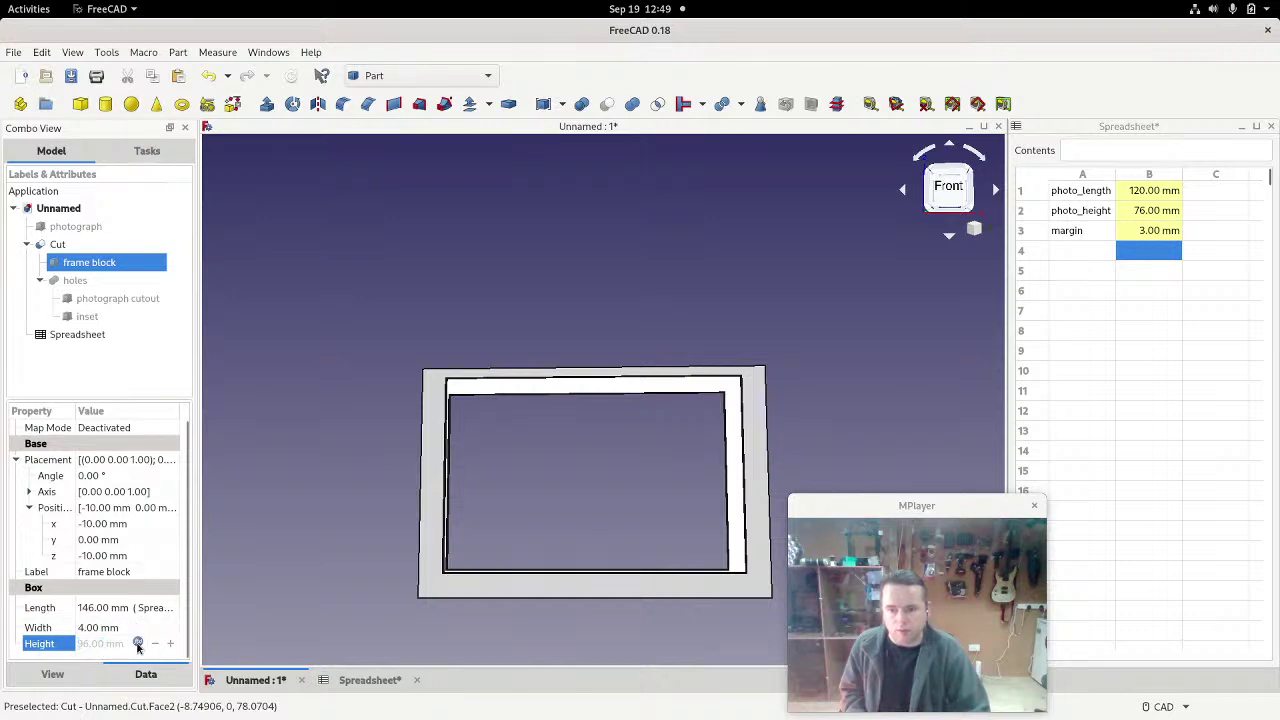
left_click(138, 644)
key("End")
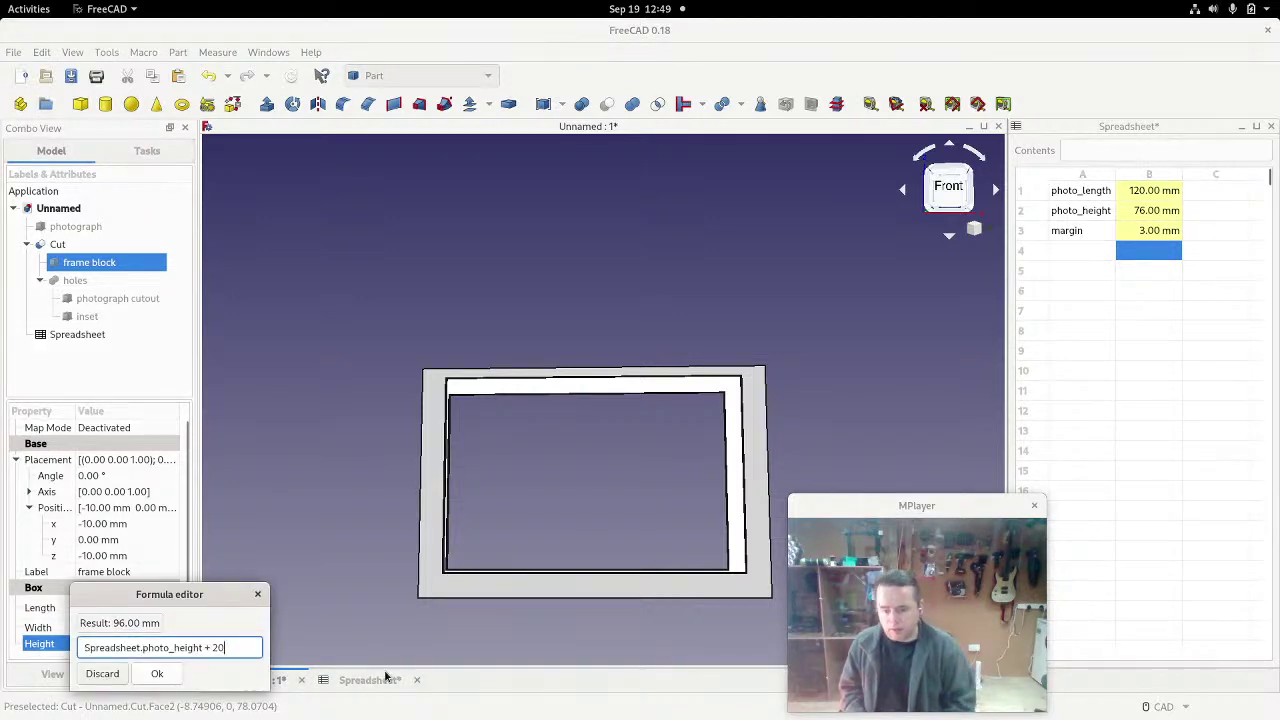
type("+spread")
key("Down")
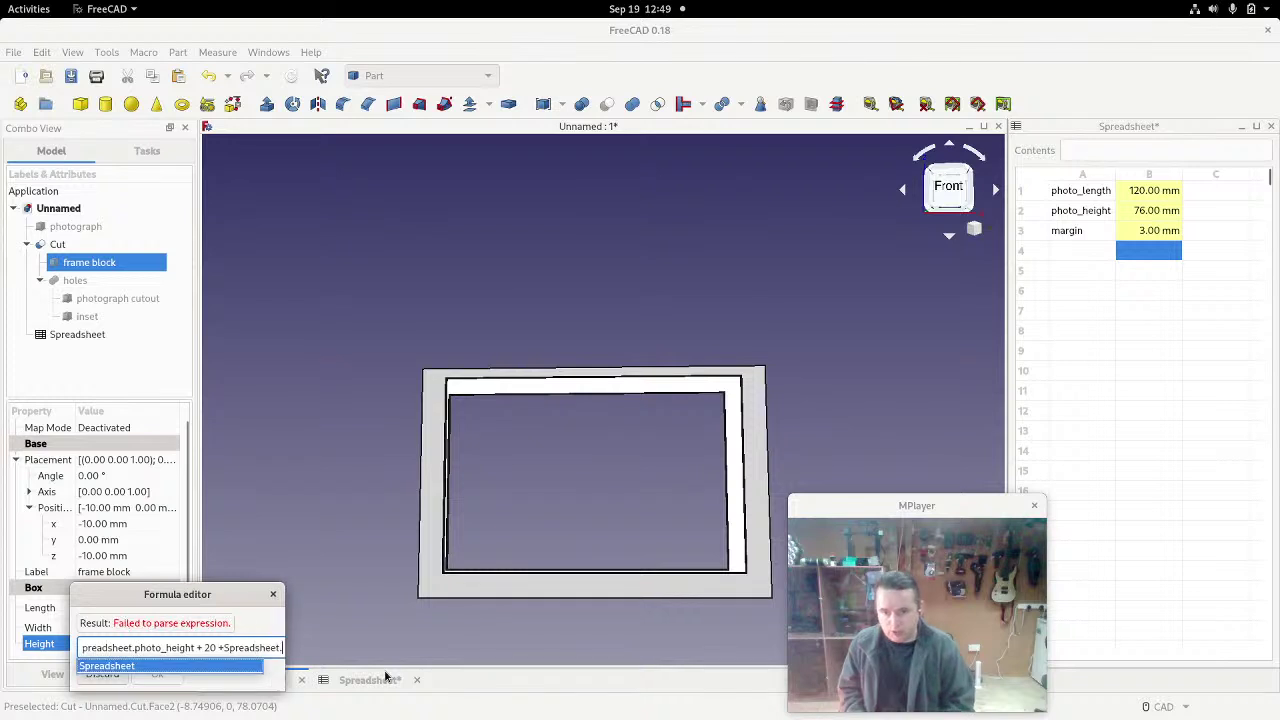
type("margin")
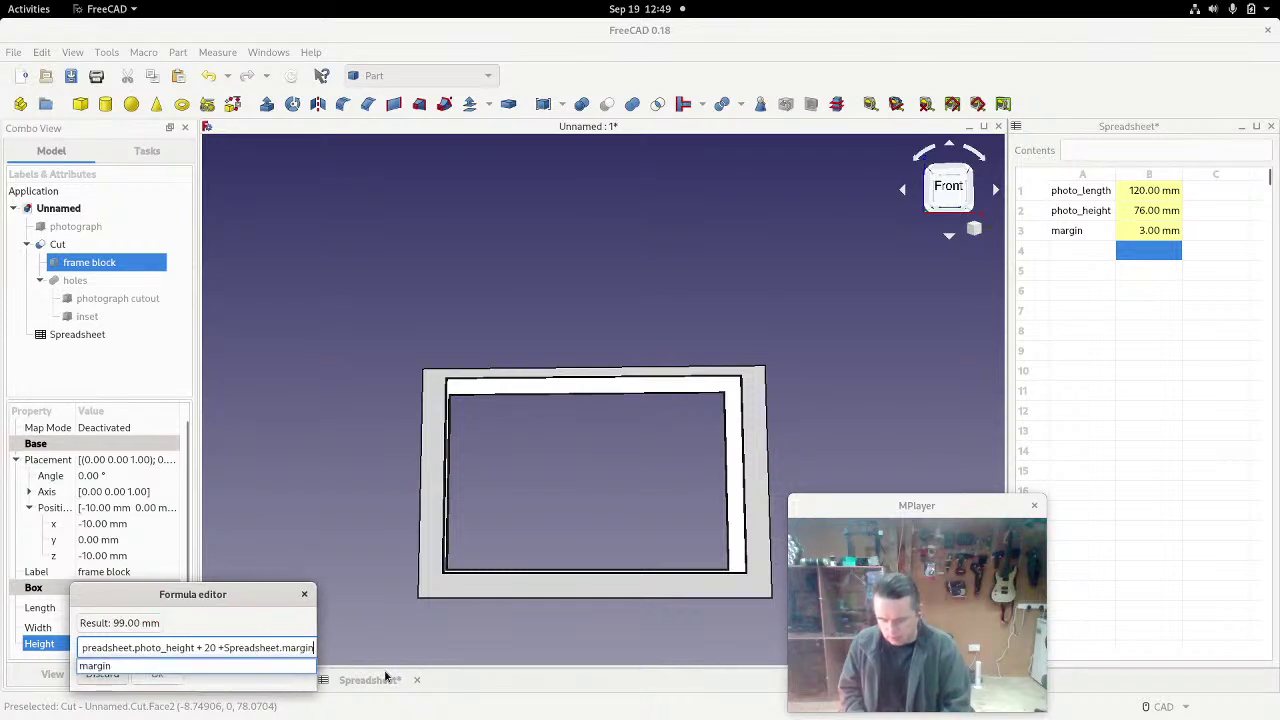
type("*2")
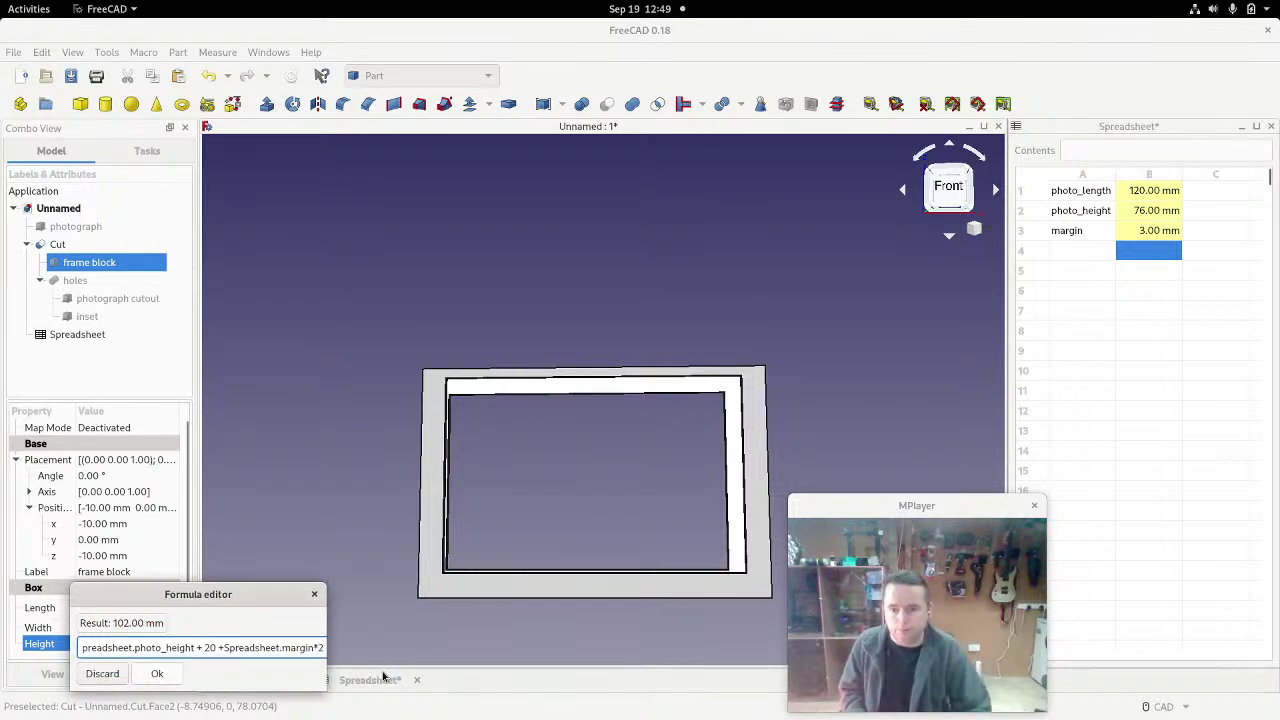
left_click(157, 675)
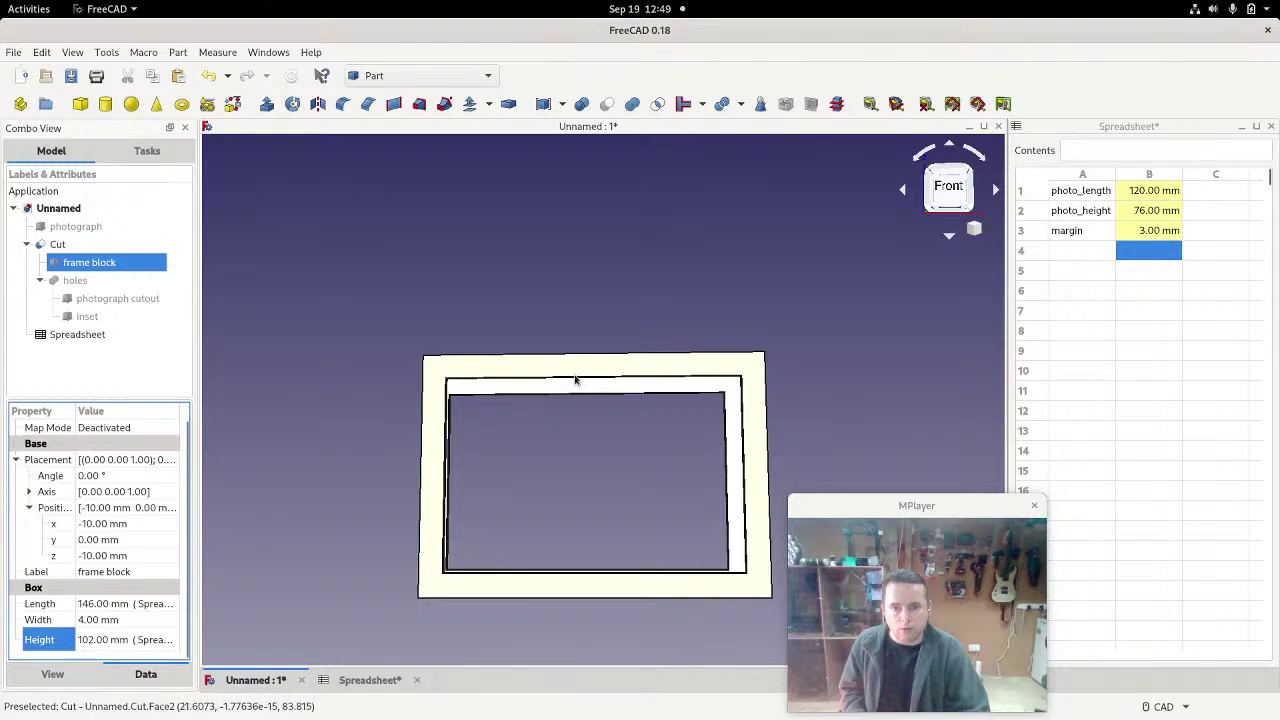
Step: Examine the frame from the rear and the front, comparing the border widths around the inset opening
middle_click_drag(331, 466, 466, 369)
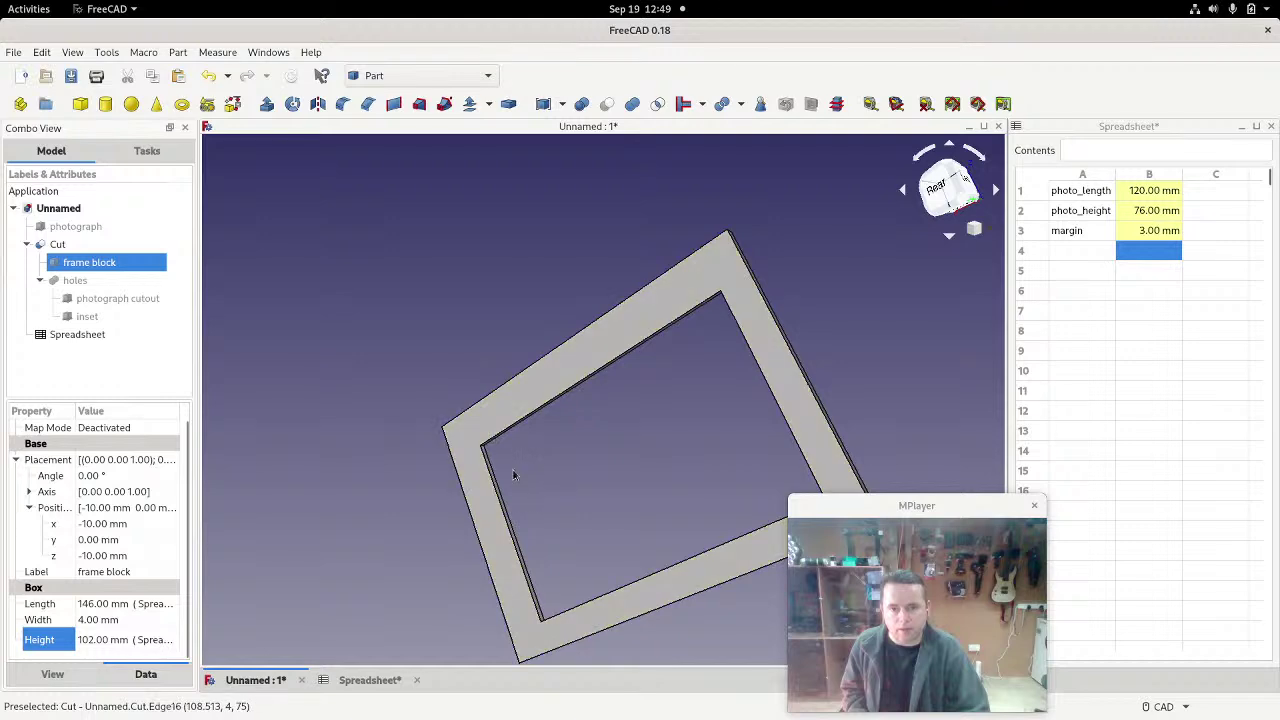
middle_click_drag(517, 297, 741, 407)
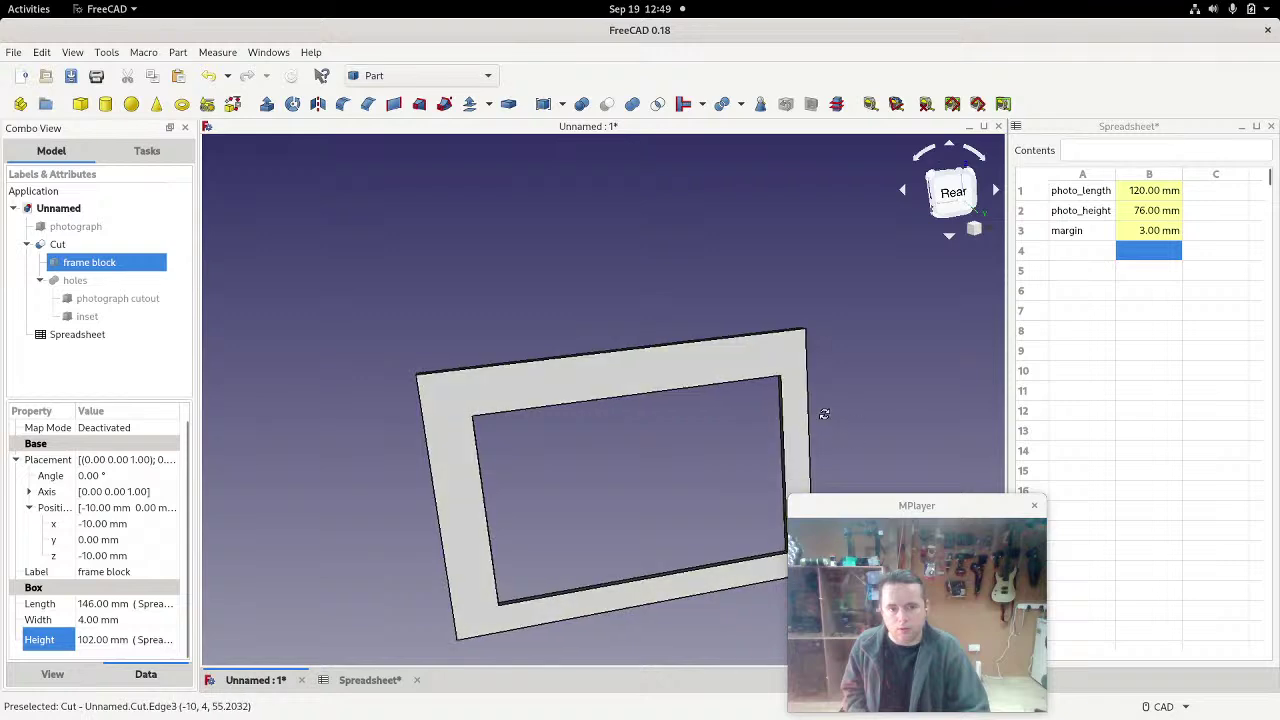
middle_click_drag(820, 417, 711, 437)
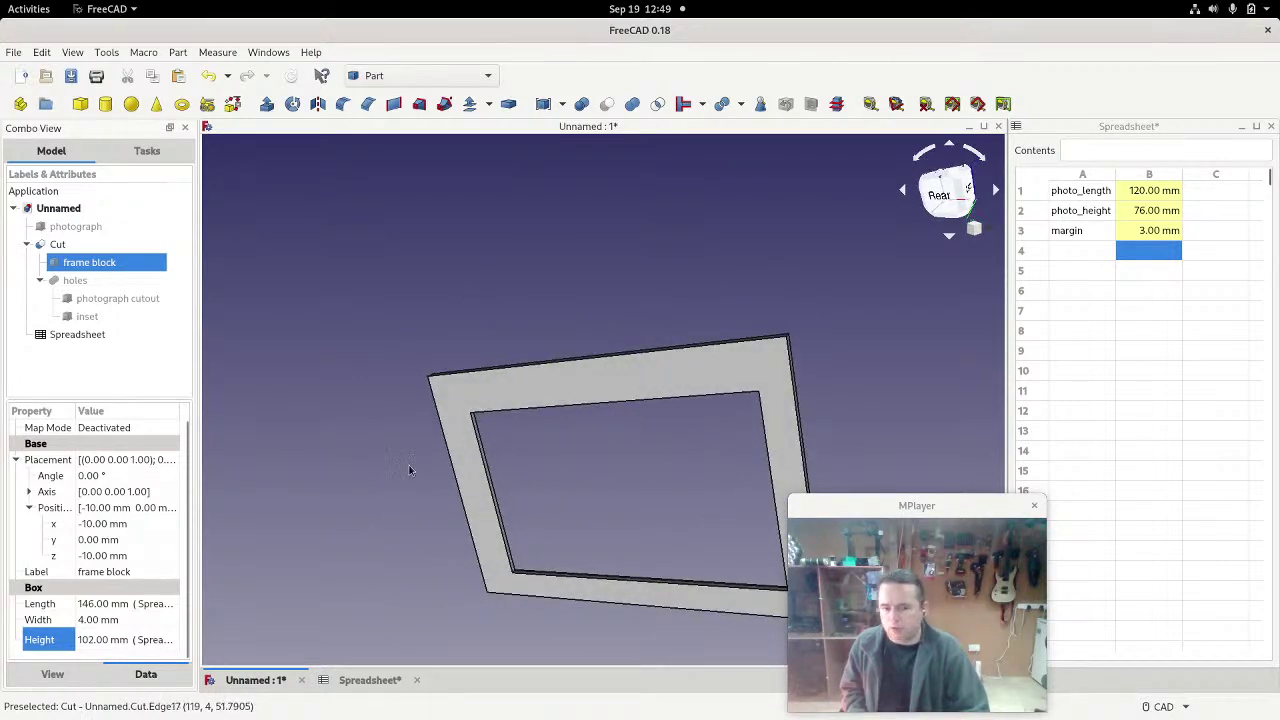
middle_click_drag(409, 470, 455, 428)
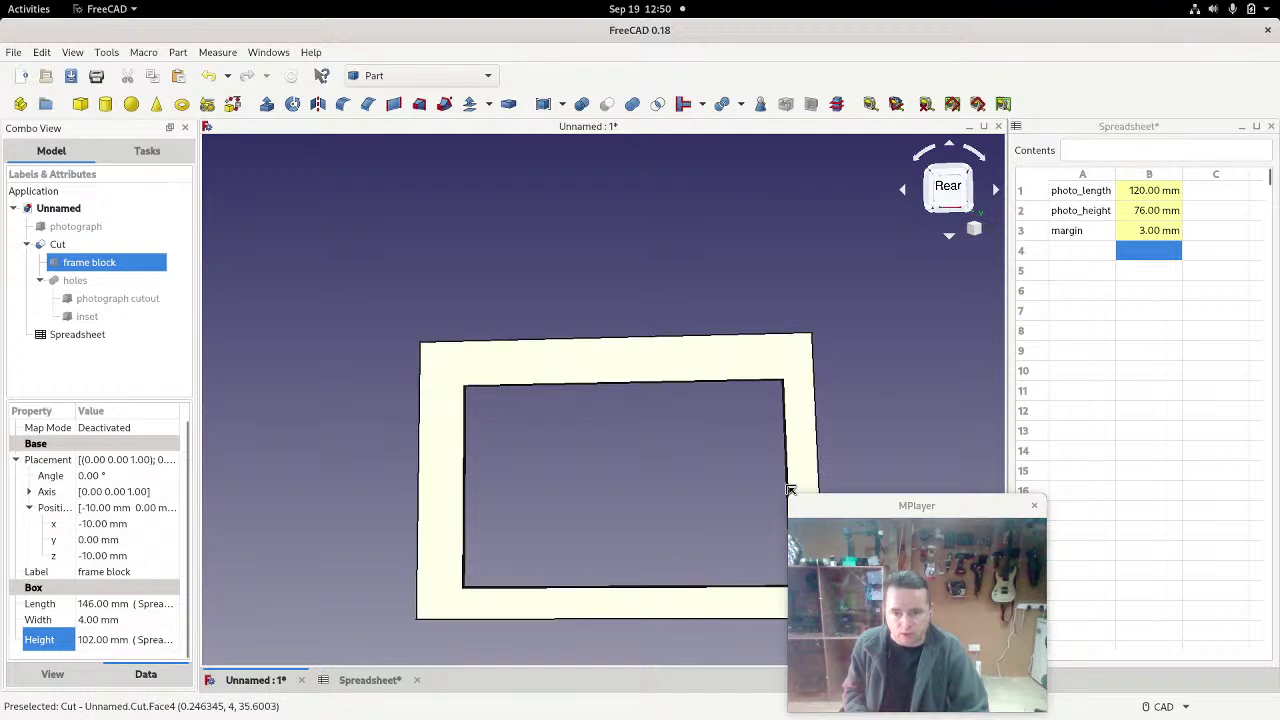
middle_click_drag(865, 412, 831, 397)
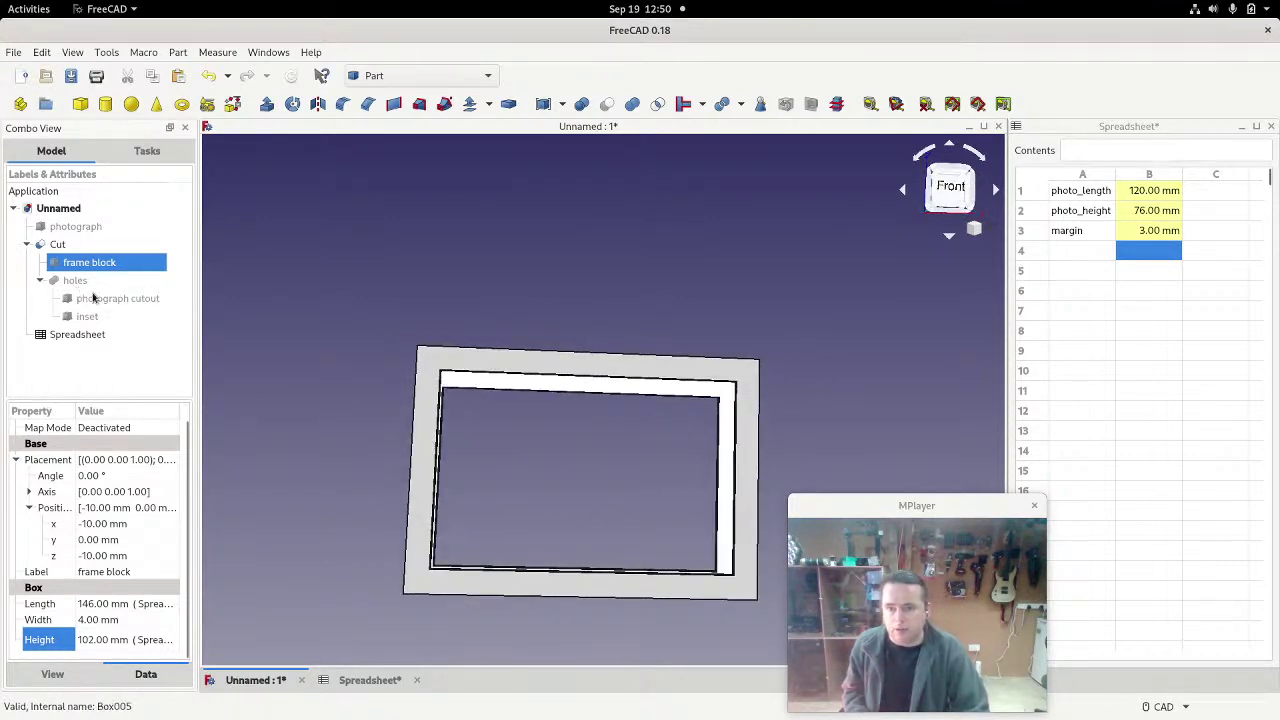
Step: Toggle the inset solid's visibility on and off to examine its position within the frame opening
left_click(89, 317)
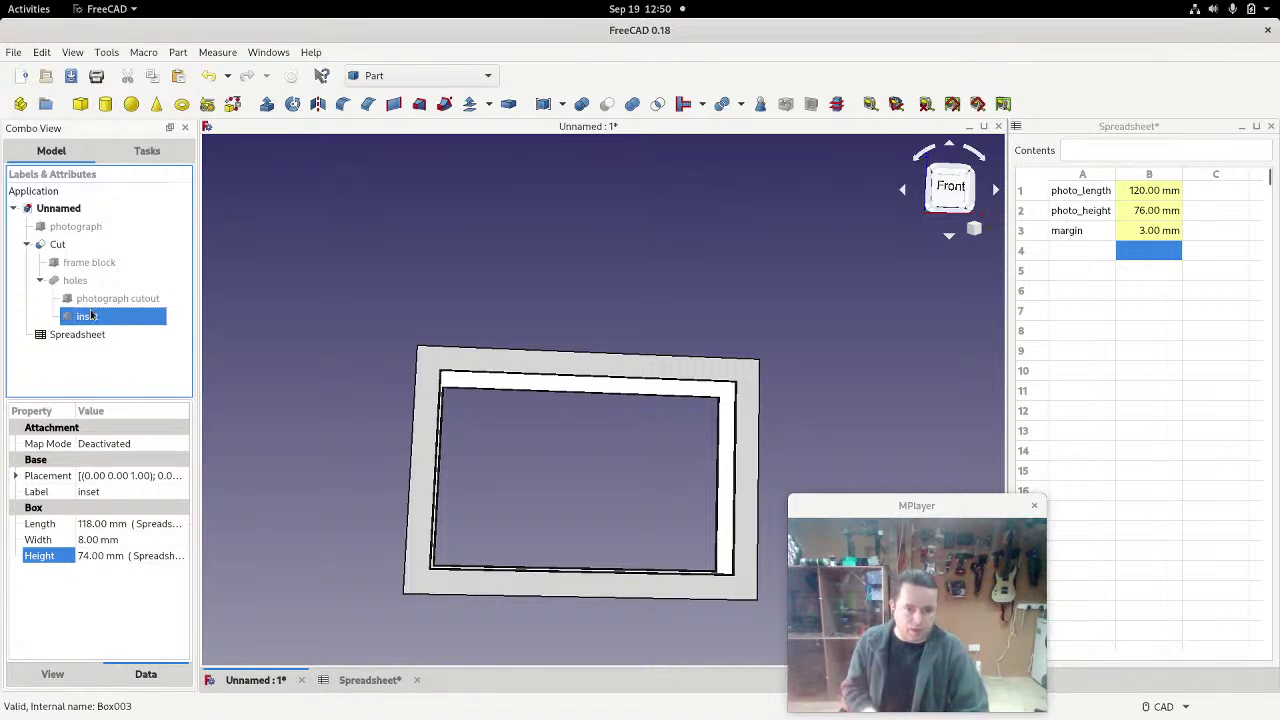
key("space")
key("space")
key("space")
key("space")
key("space")
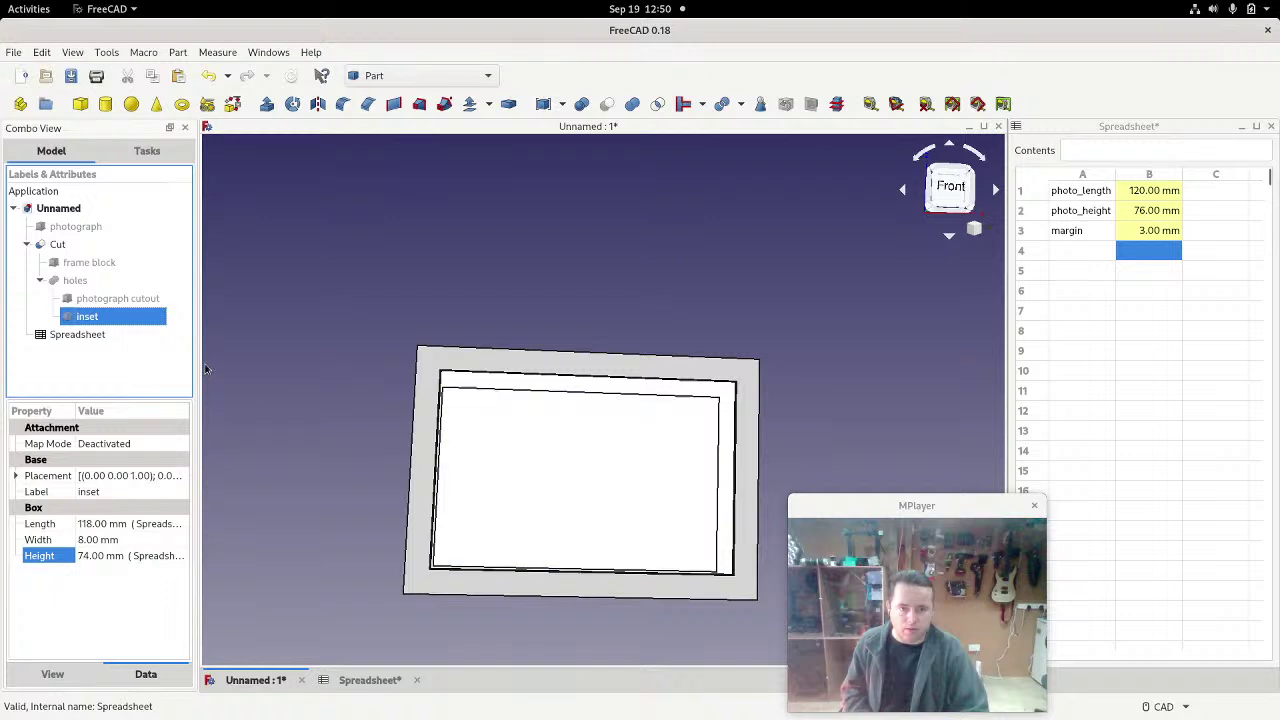
key("space")
key("space")
key("space")
key("space")
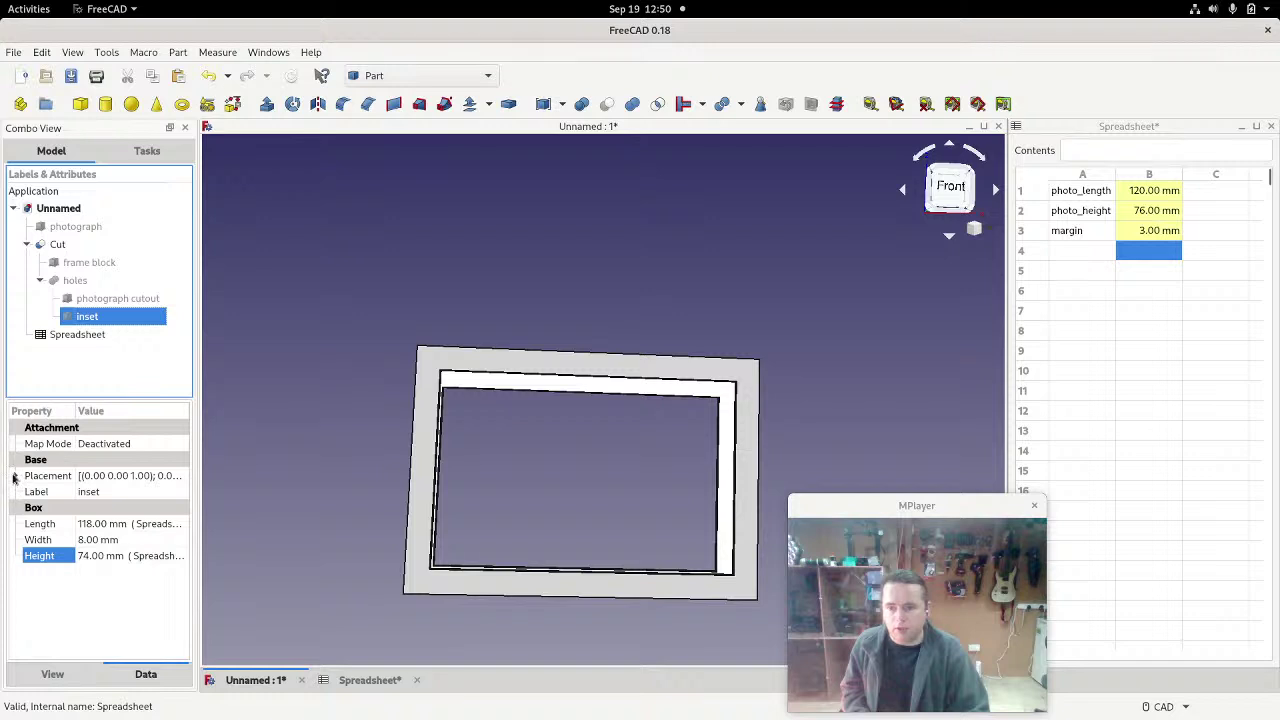
Step: Set the inset's x position to the formula 1+Spreadsheet.margin
left_click(16, 476)
left_click(28, 524)
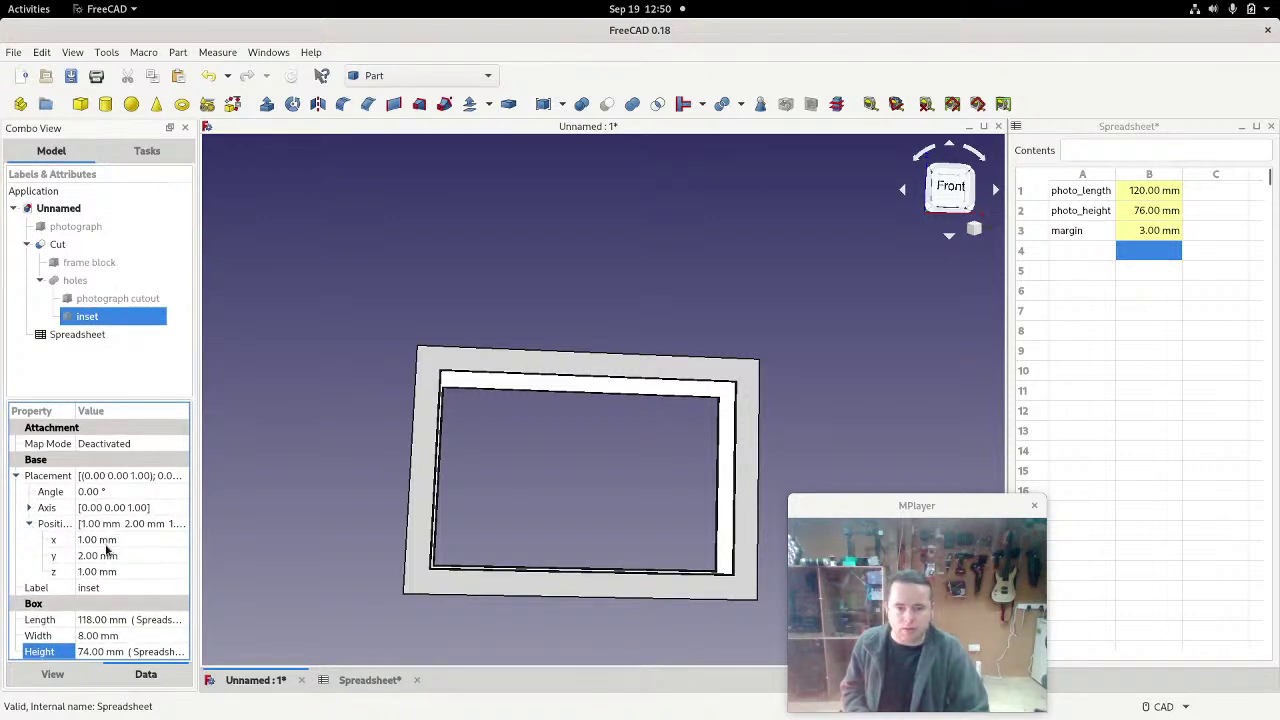
left_click(105, 543)
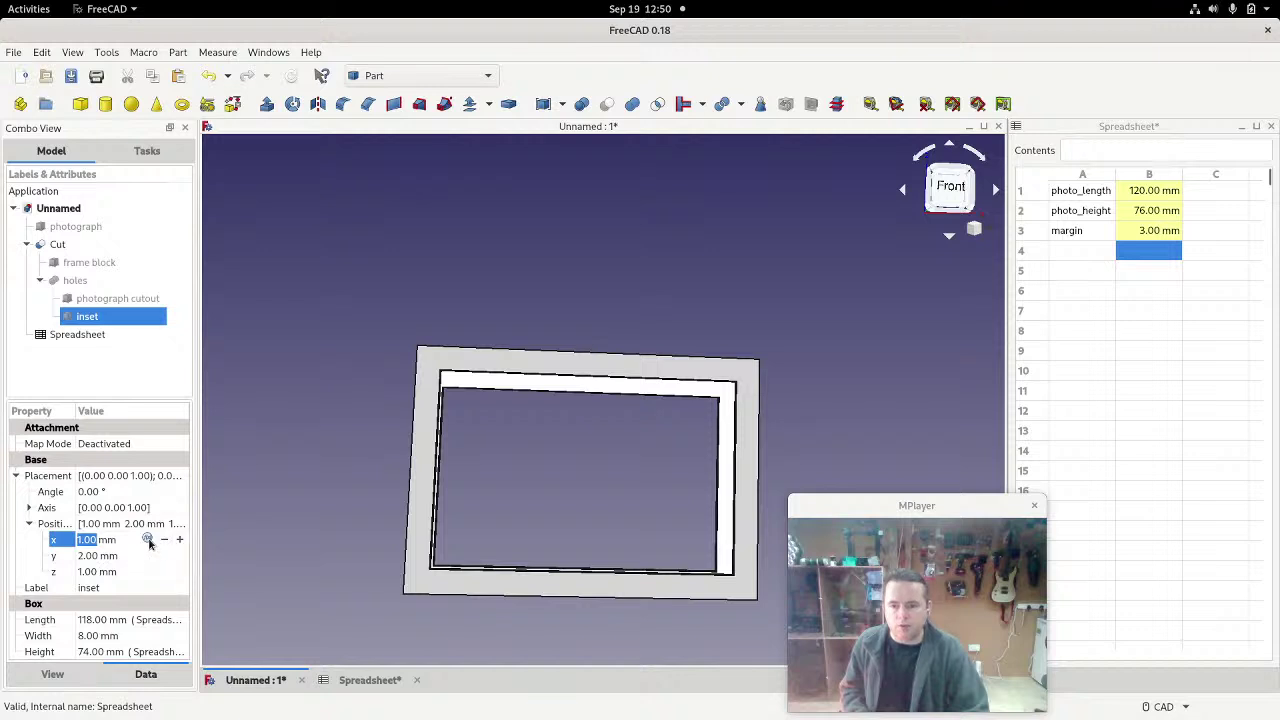
left_click(152, 545)
type("1mm")
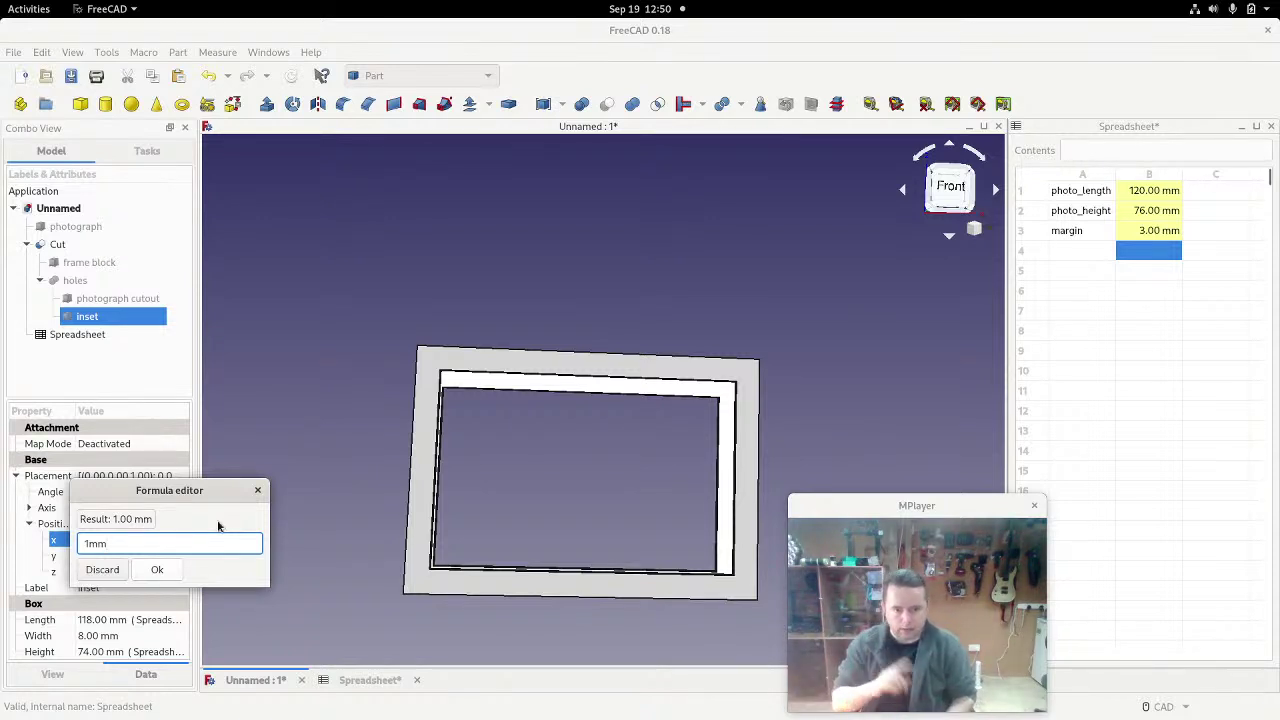
type("+spread")
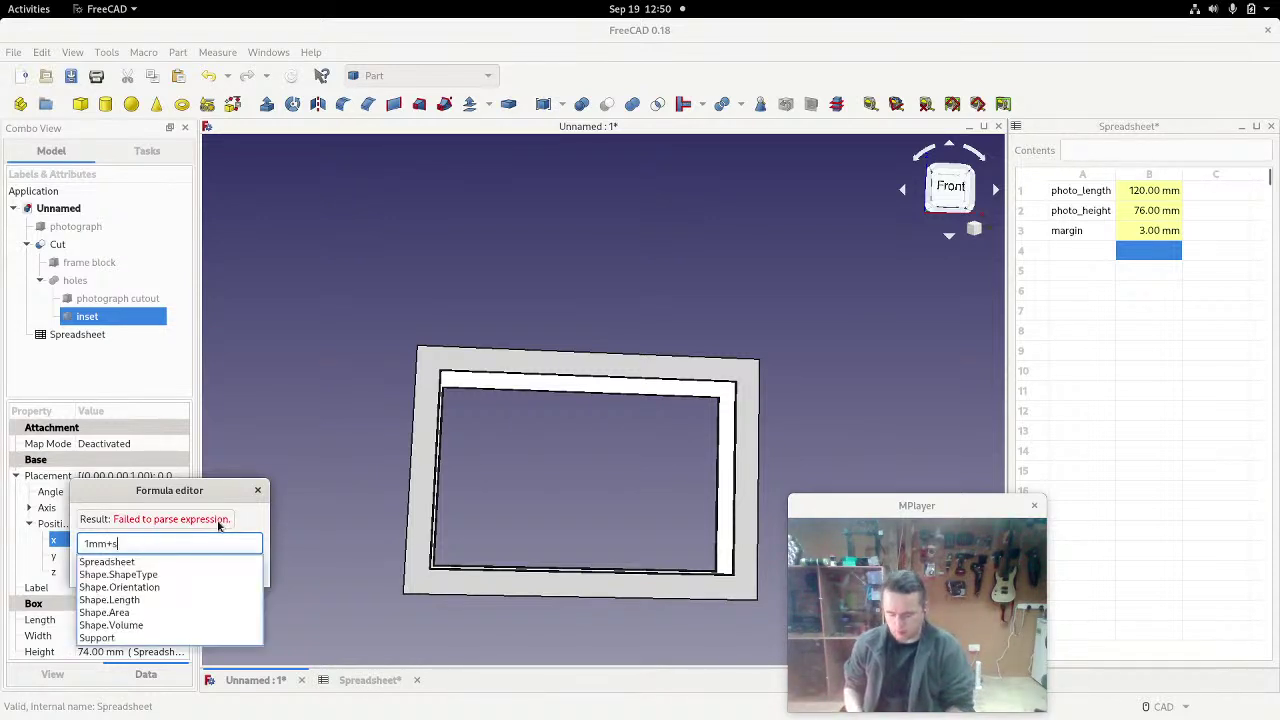
key("BackSpace")
key("BackSpace")
key("BackSpace")
key("BackSpace")
key("BackSpace")
key("BackSpace")
key("BackSpace")
key("BackSpace")
key("BackSpace")
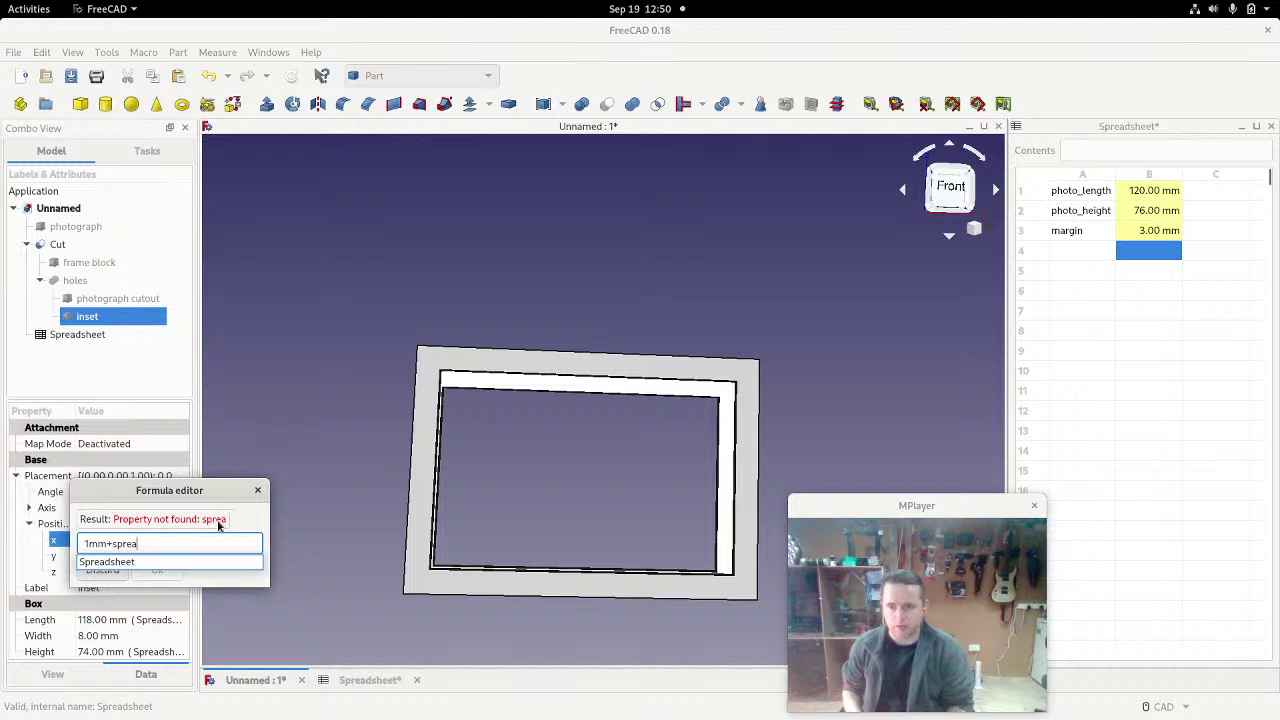
type("+")
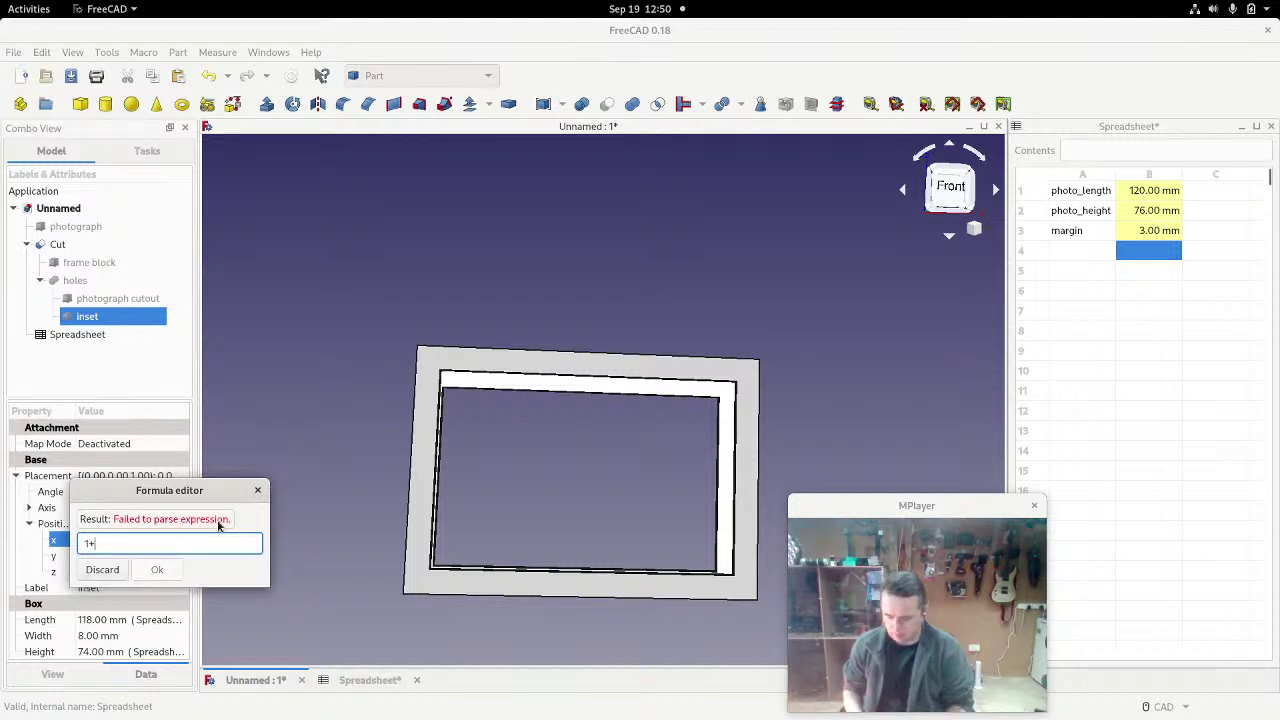
type("Spreadsheet.")
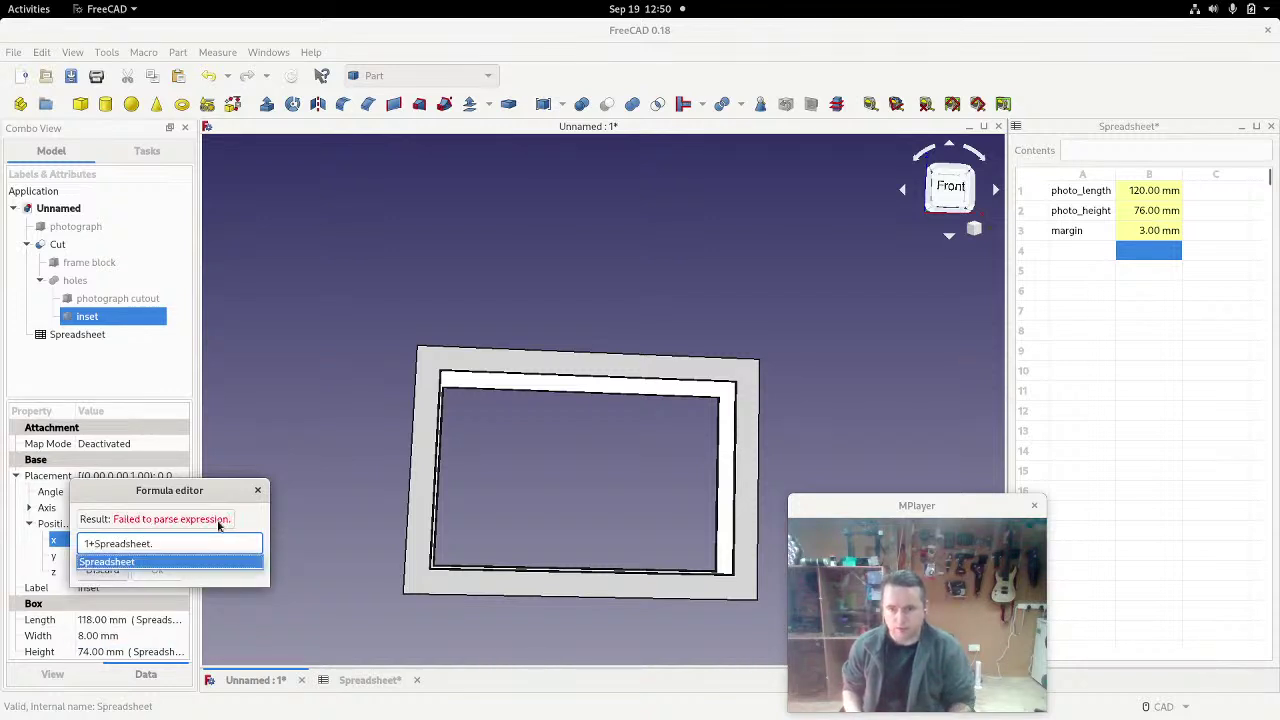
type("mar")
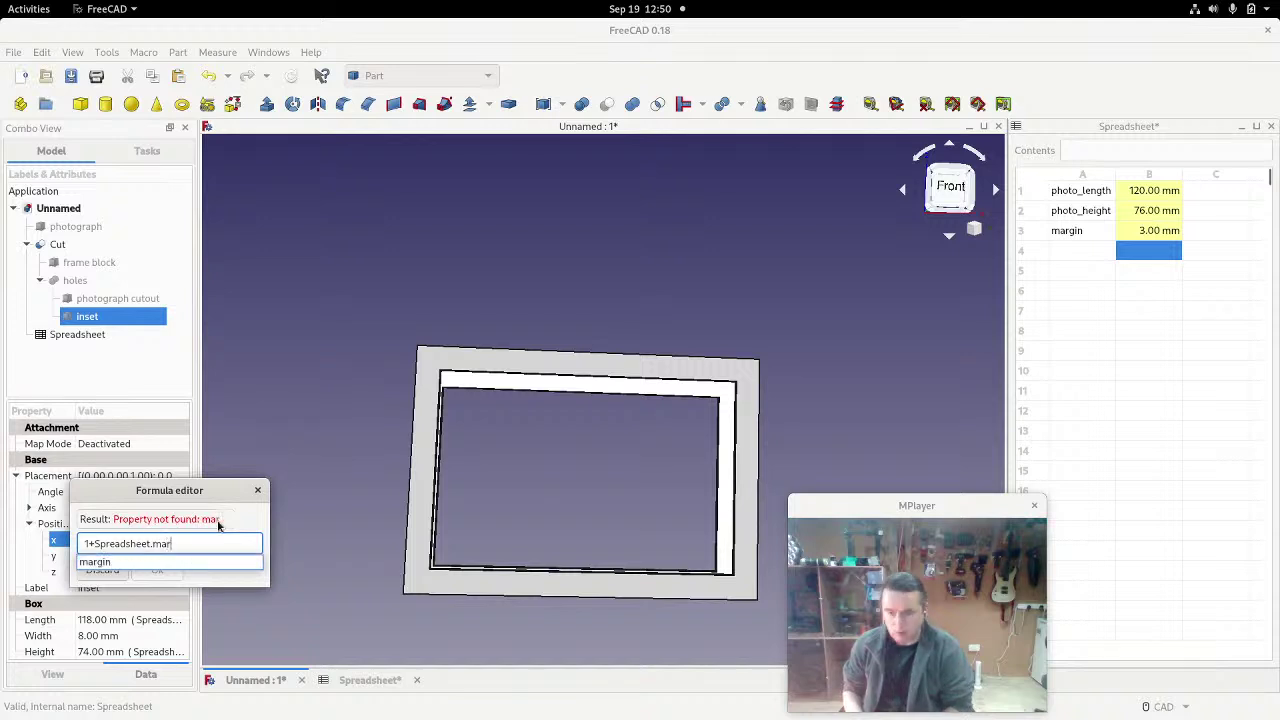
key("Down")
key("Return")
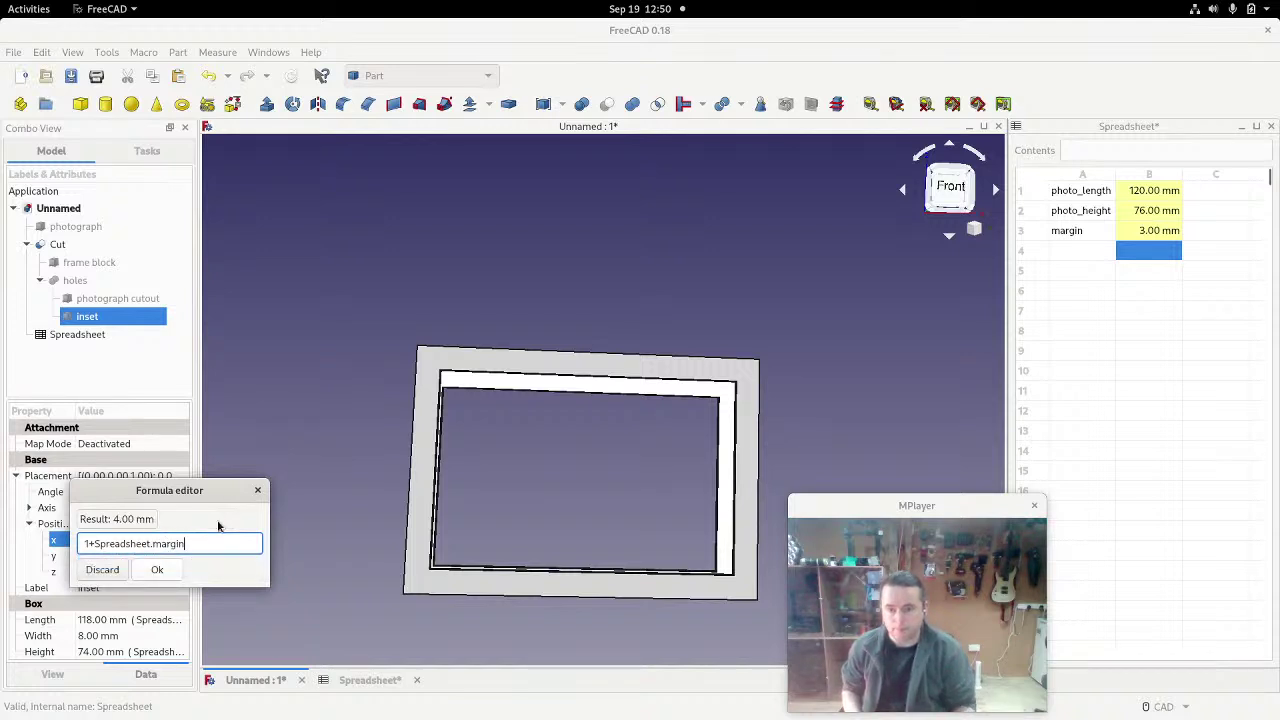
left_click(157, 569)
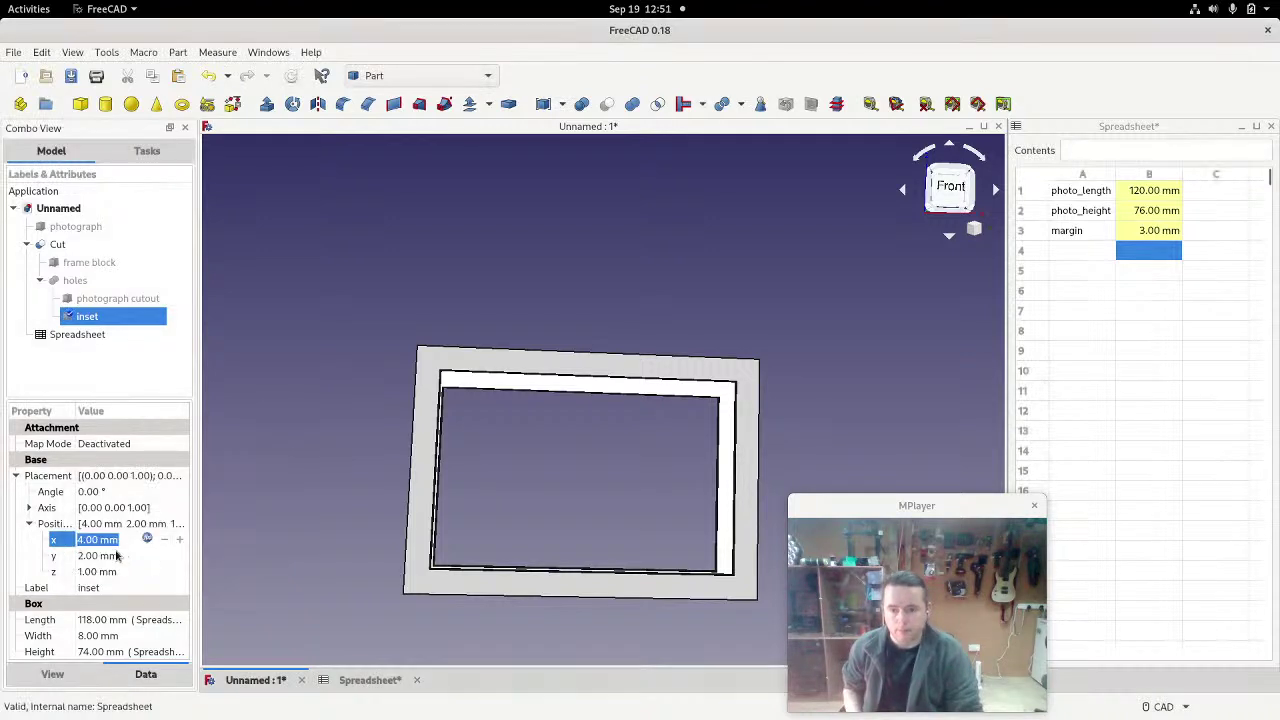
Step: Set the inset's z position to the formula 1+Spreadsheet.margin
left_click(117, 556)
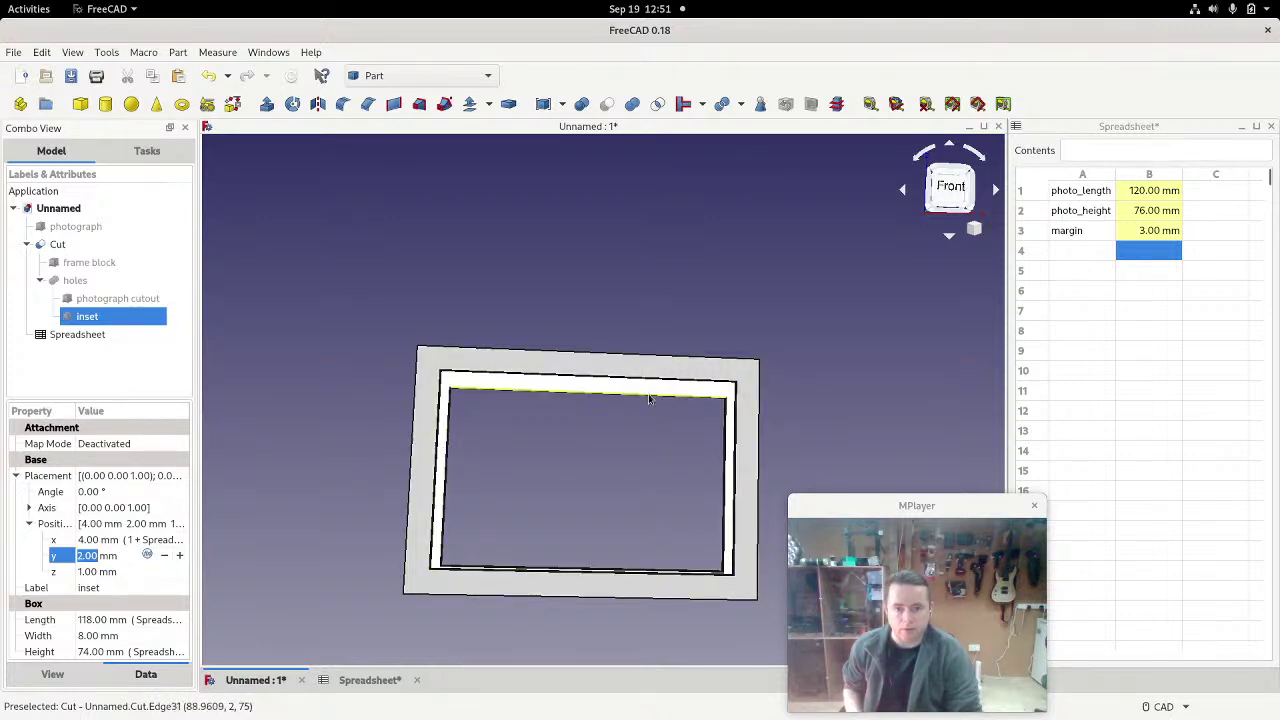
left_click(100, 571)
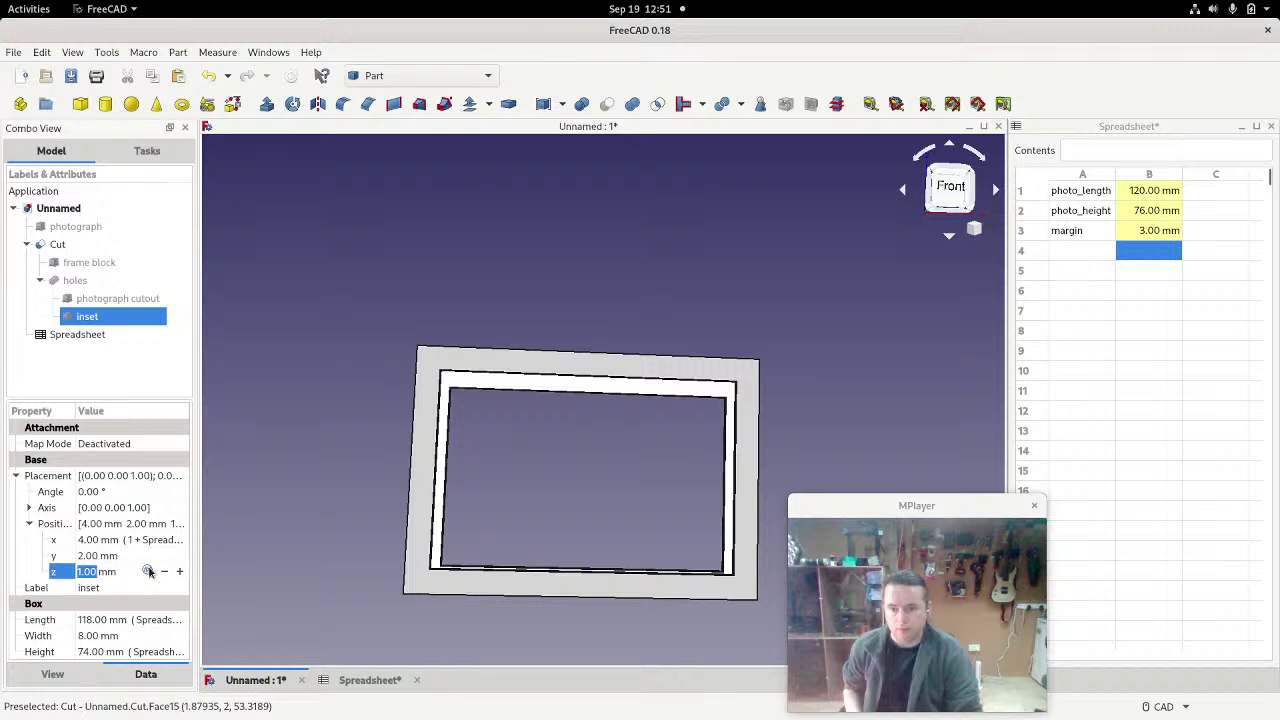
left_click(148, 571)
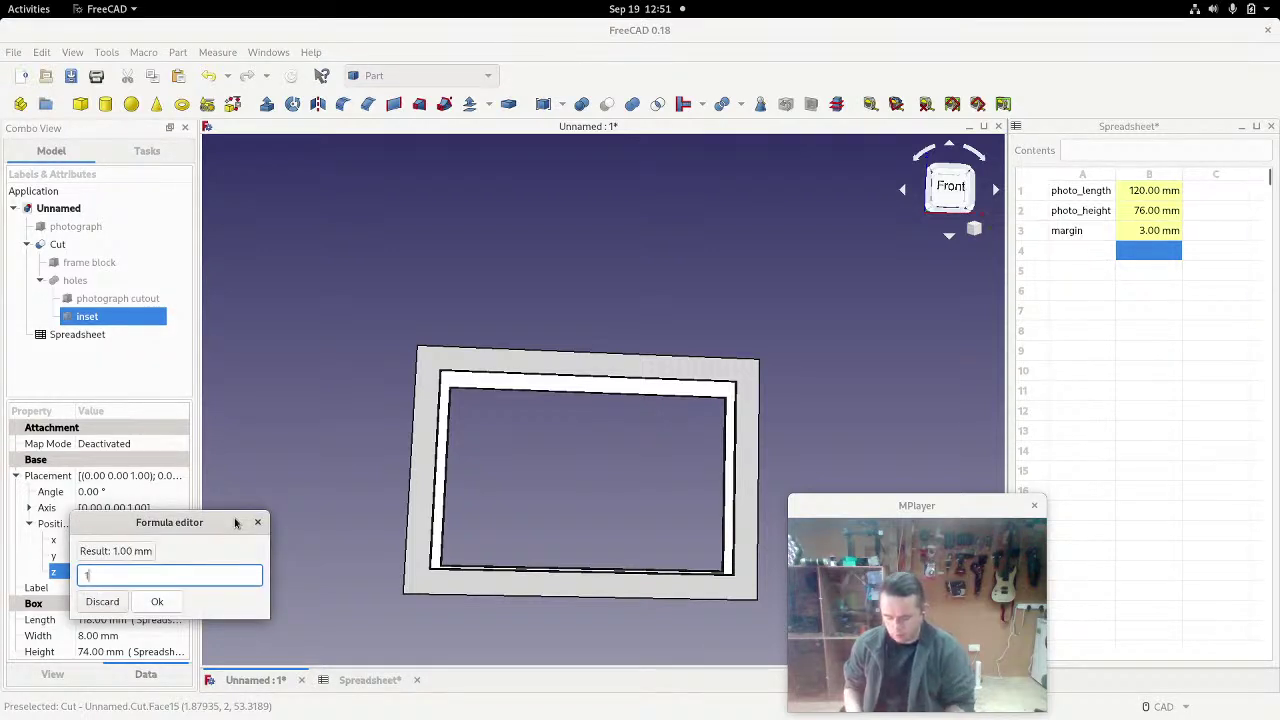
type("+Spreadsheet.")
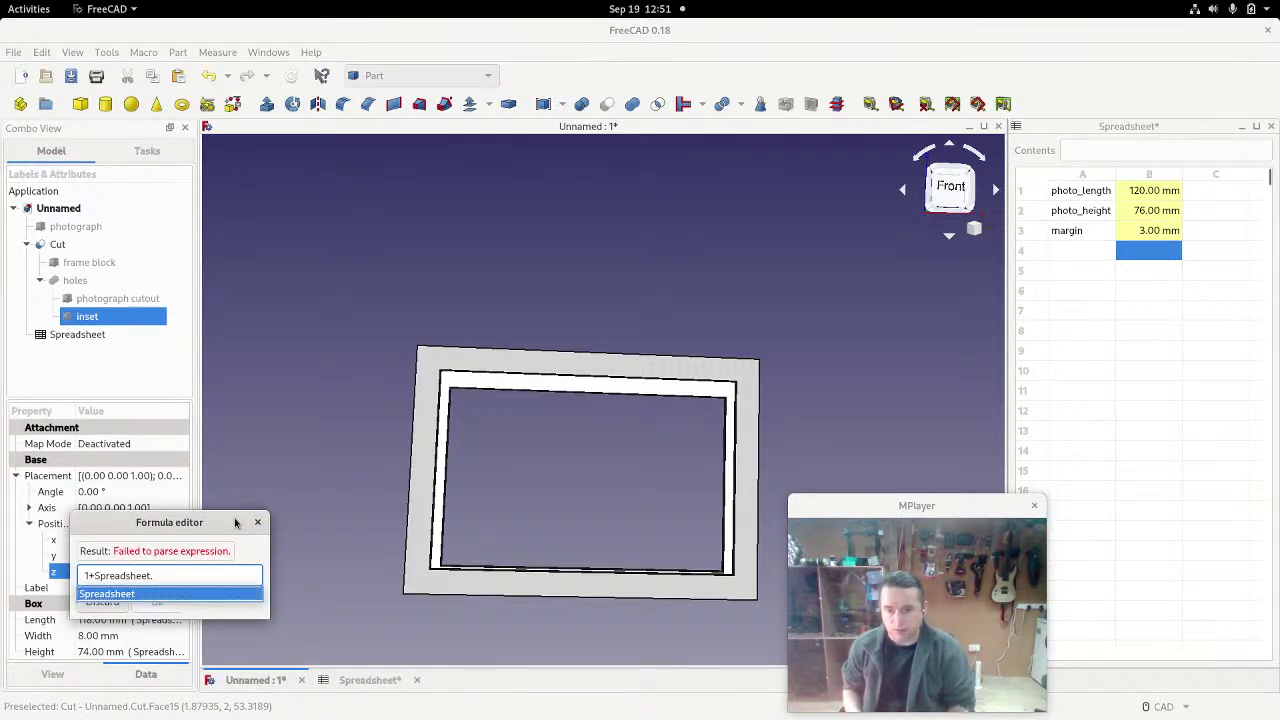
type("mrgin")
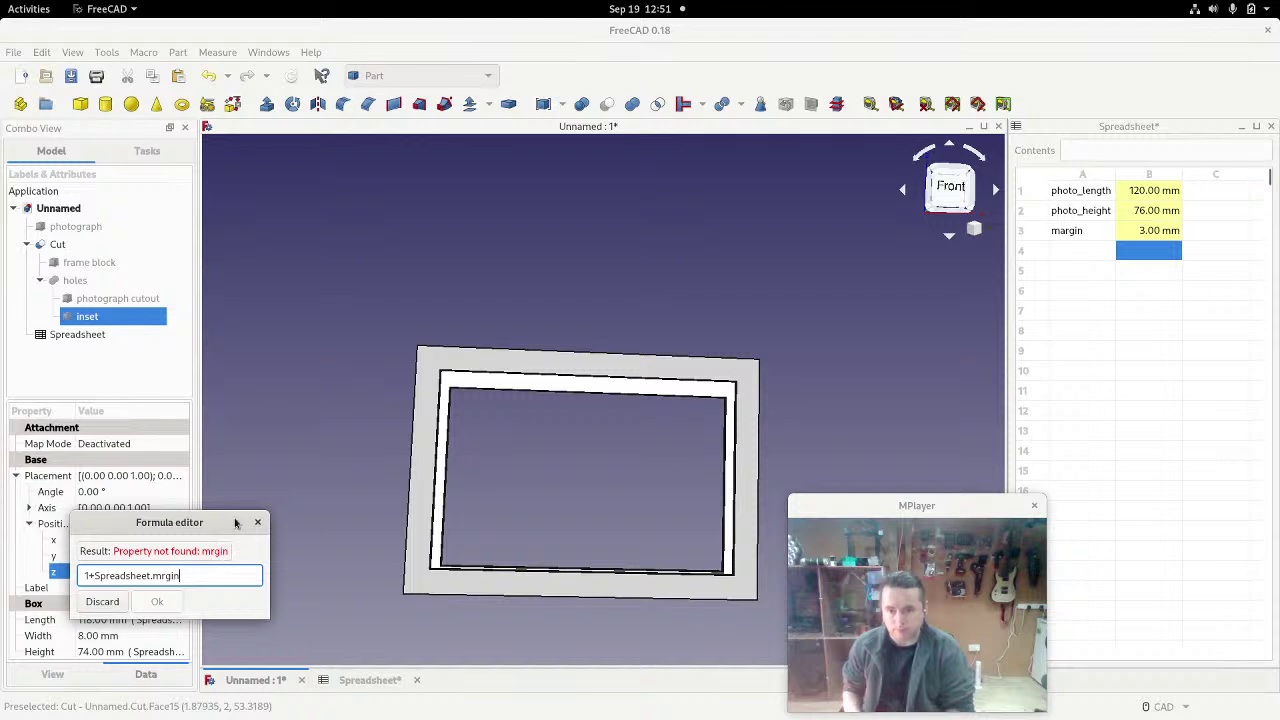
key("BackSpace")
key("BackSpace")
key("BackSpace")
key("BackSpace")
type("ar")
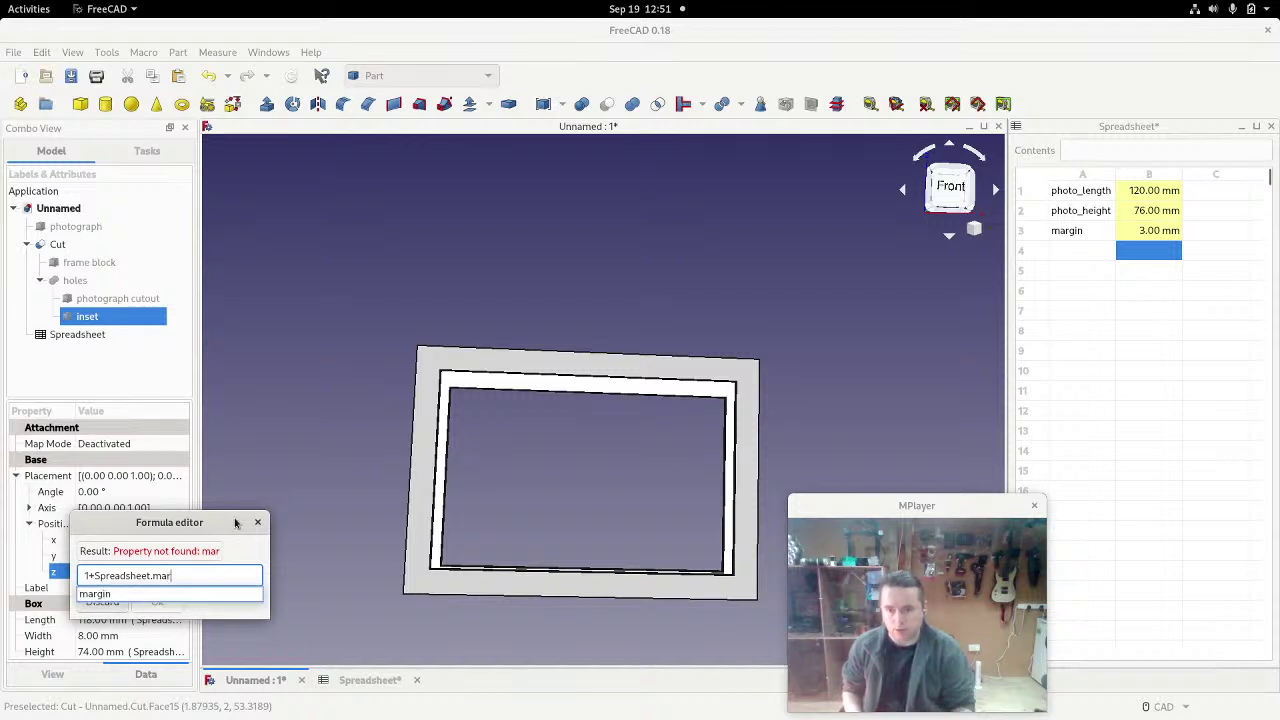
left_click(218, 595)
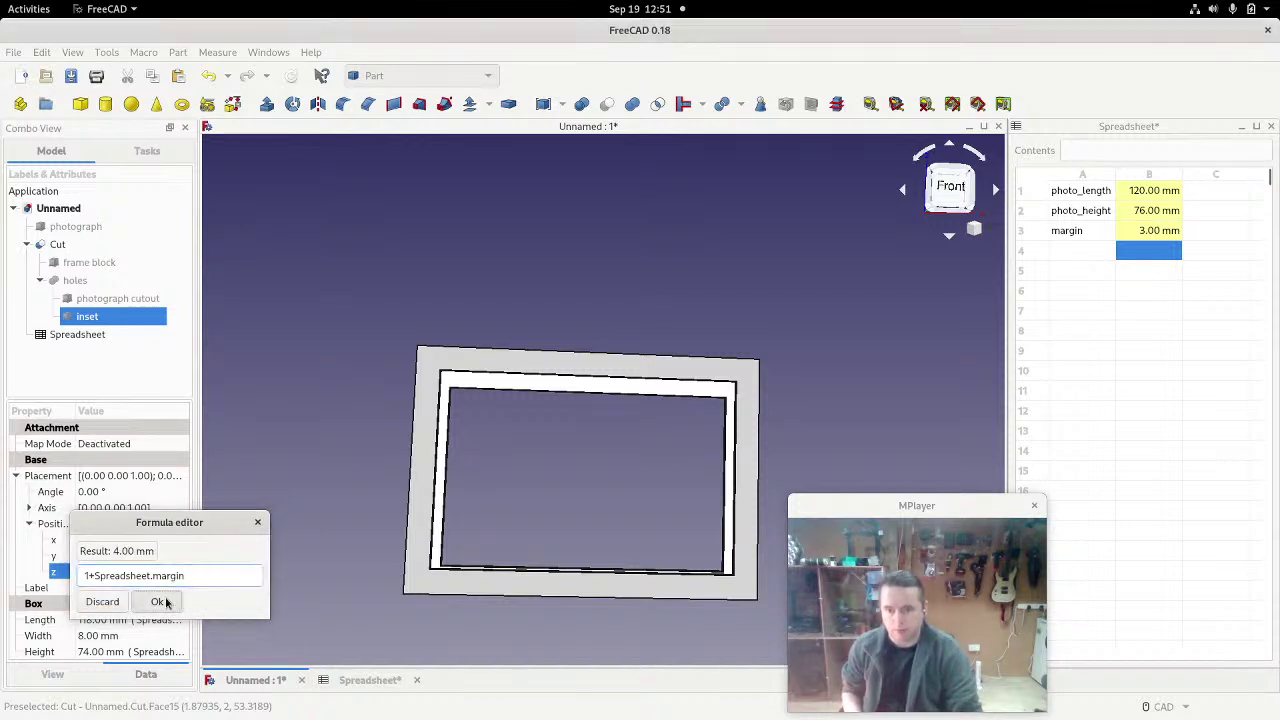
left_click(160, 601)
left_click(309, 503)
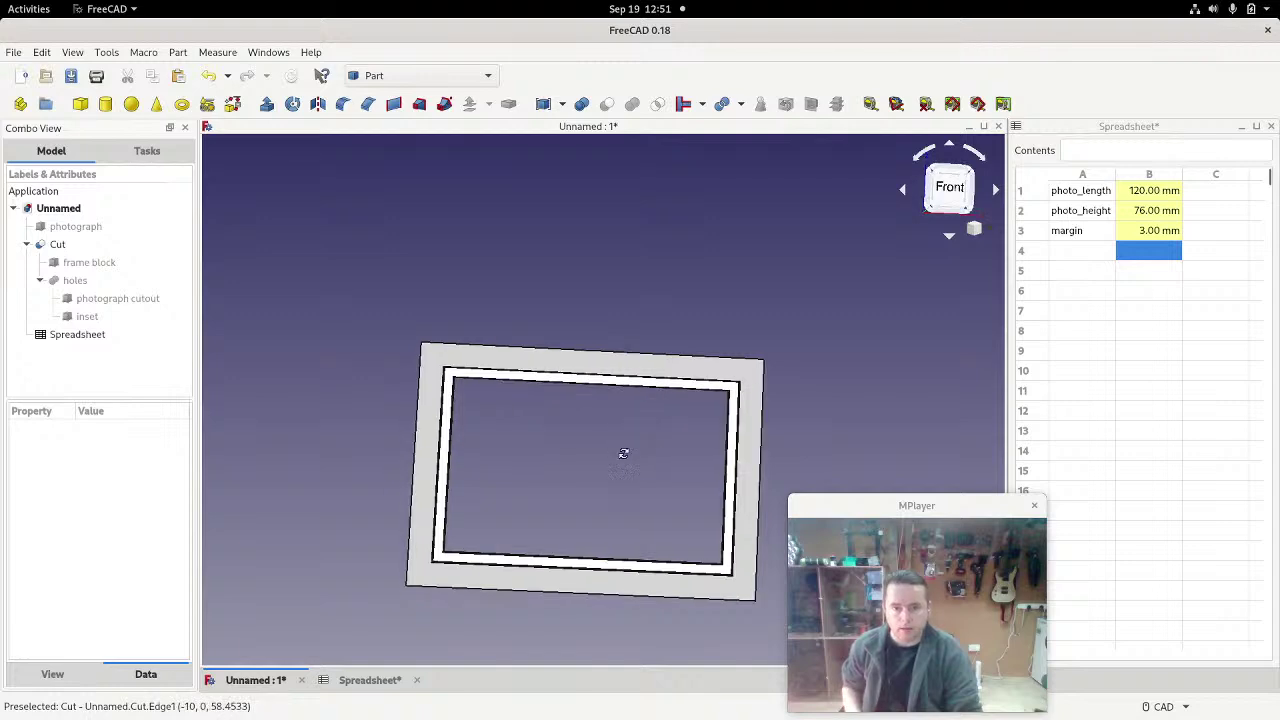
Step: Show the photograph solid and inspect how it sits inside the frame from the front
middle_click_drag(623, 453, 548, 425)
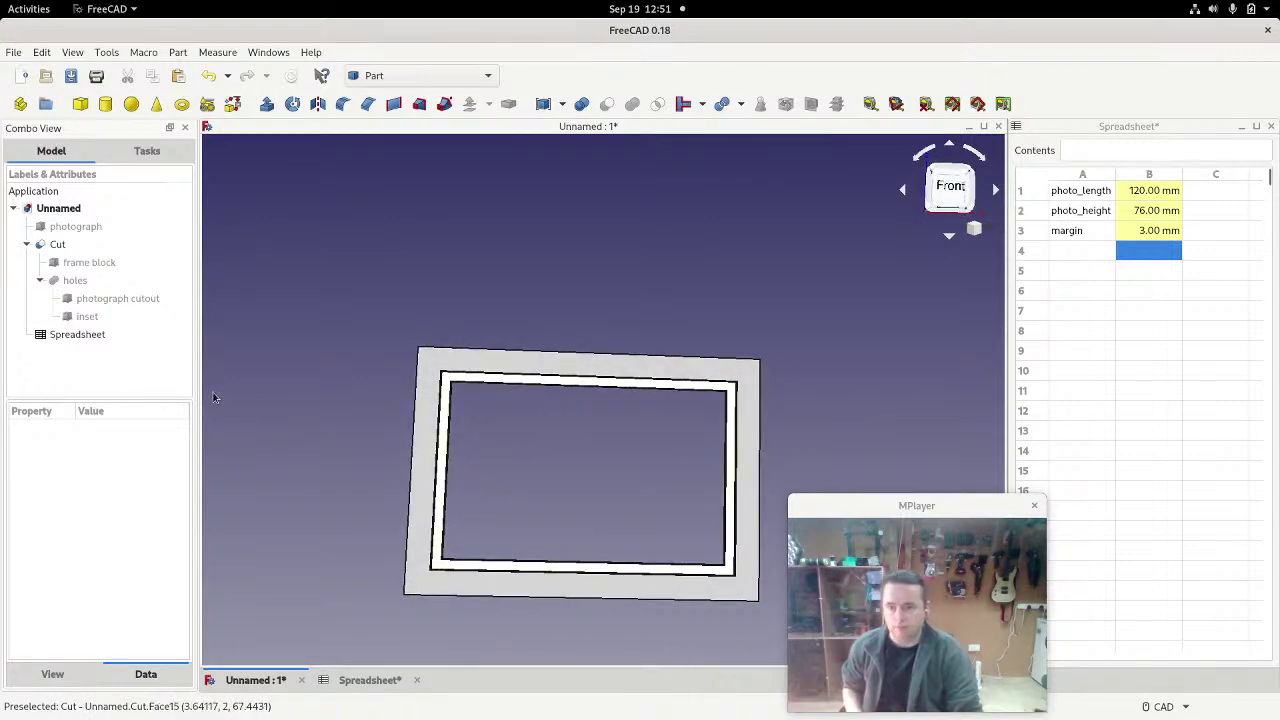
middle_click_drag(213, 397, 266, 382)
left_click(68, 228)
key("space")
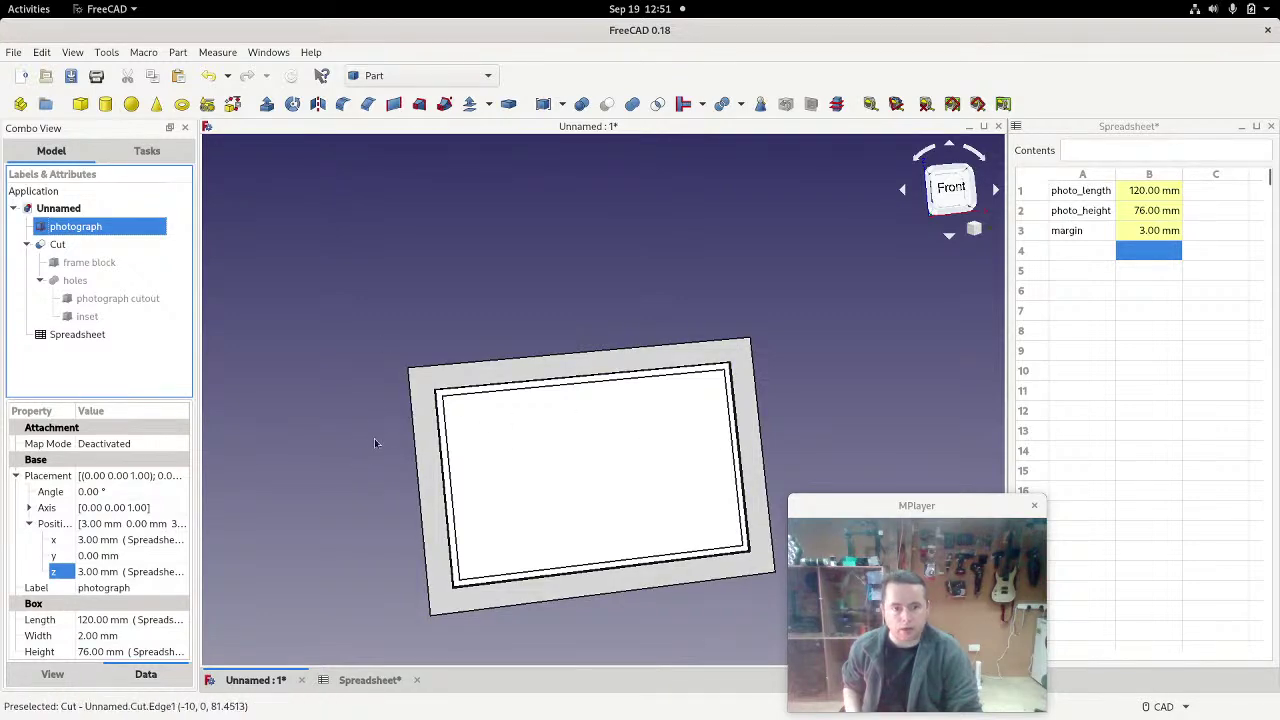
middle_click_drag(319, 481, 317, 454)
key("1")
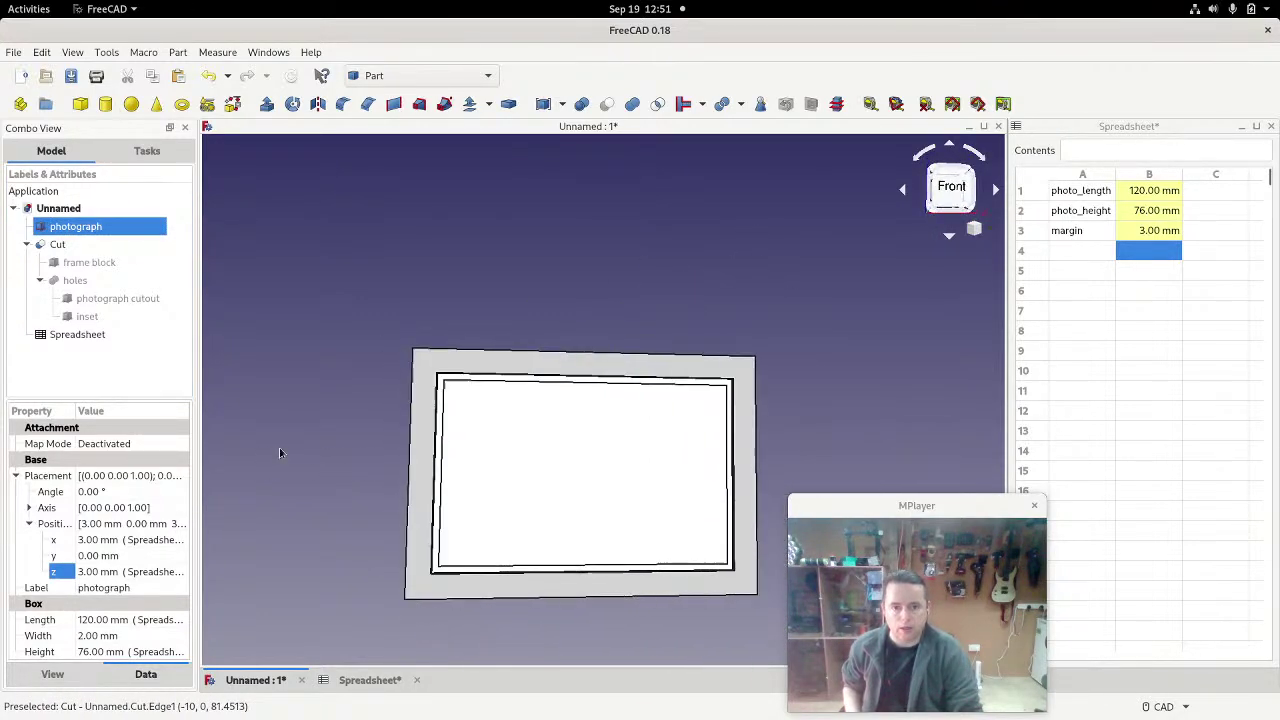
Step: Set the margin value in spreadsheet cell B3 to 0.5 mm
left_click(1152, 231)
type("0.5")
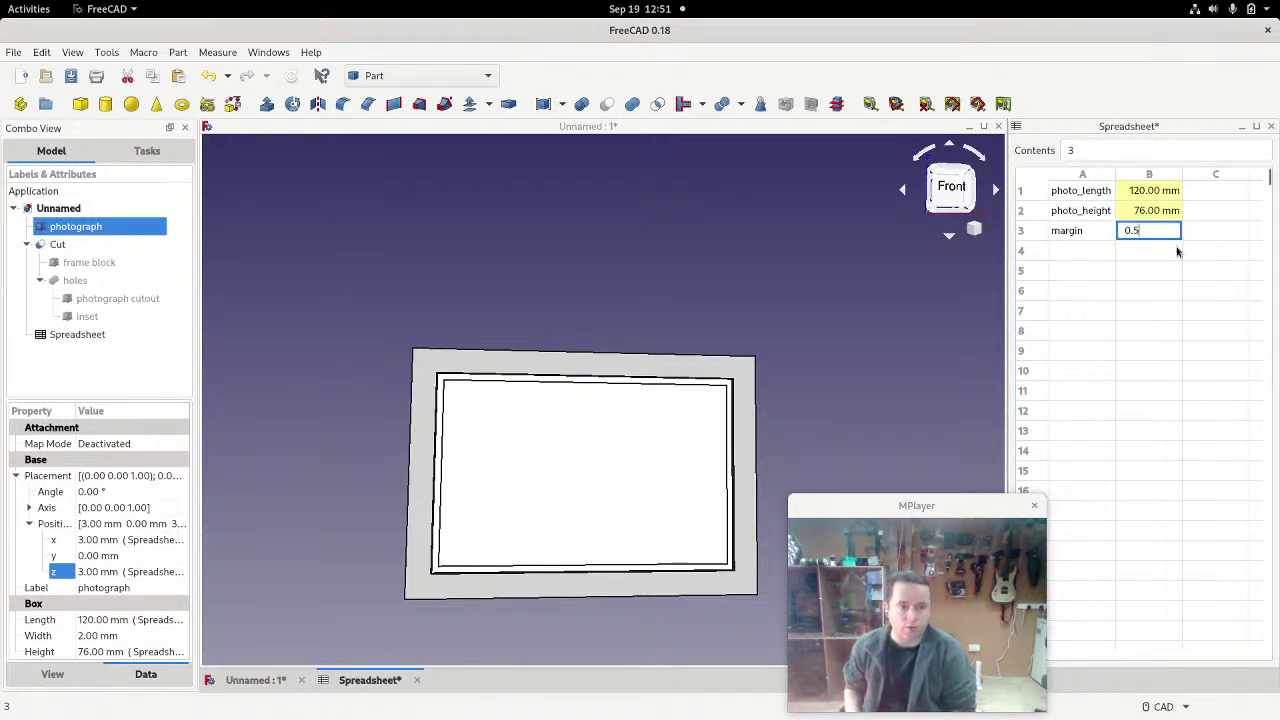
key("Tab")
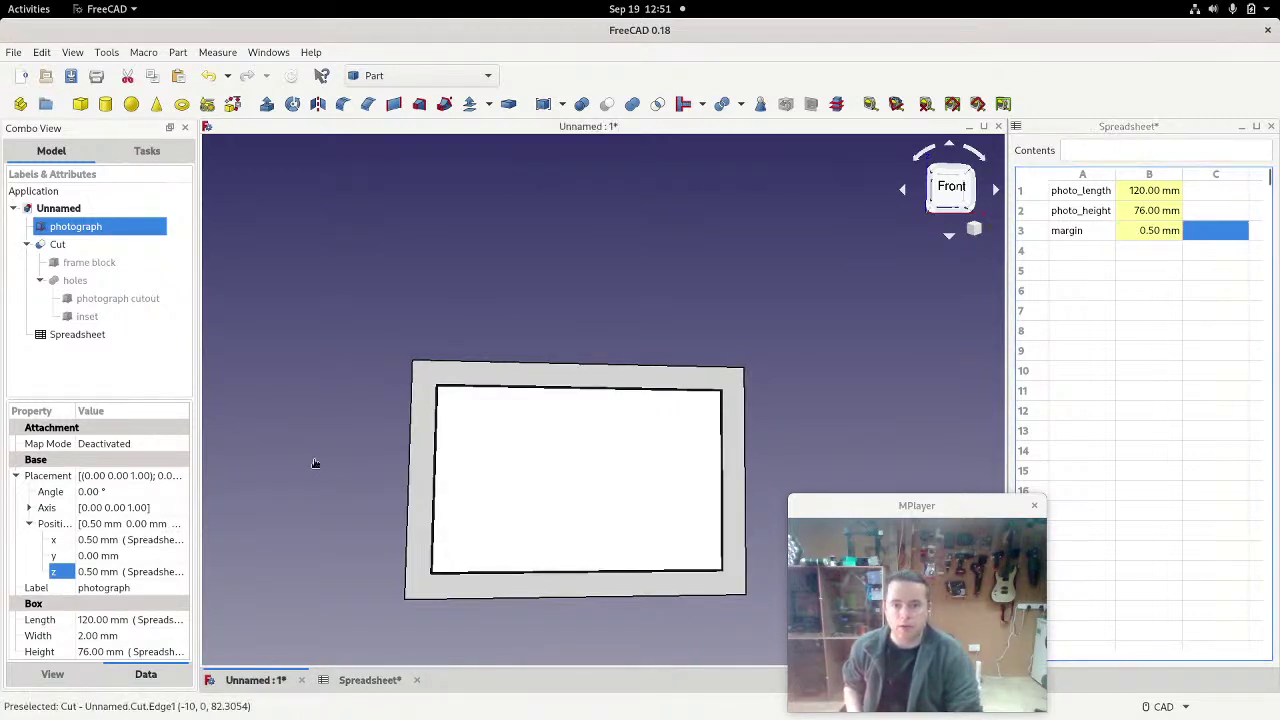
Step: Examine the gap between the photograph and the frame up close, and view the assembly from the front, side and rear
left_click(314, 457)
scroll(379, 465, "up", 2)
scroll(379, 465, "up", 2)
mouse_move(371, 414)
middle_mouse_down()
mouse_move(331, 406)
mouse_move(365, 412)
middle_mouse_up()
scroll(377, 247, "up", 3)
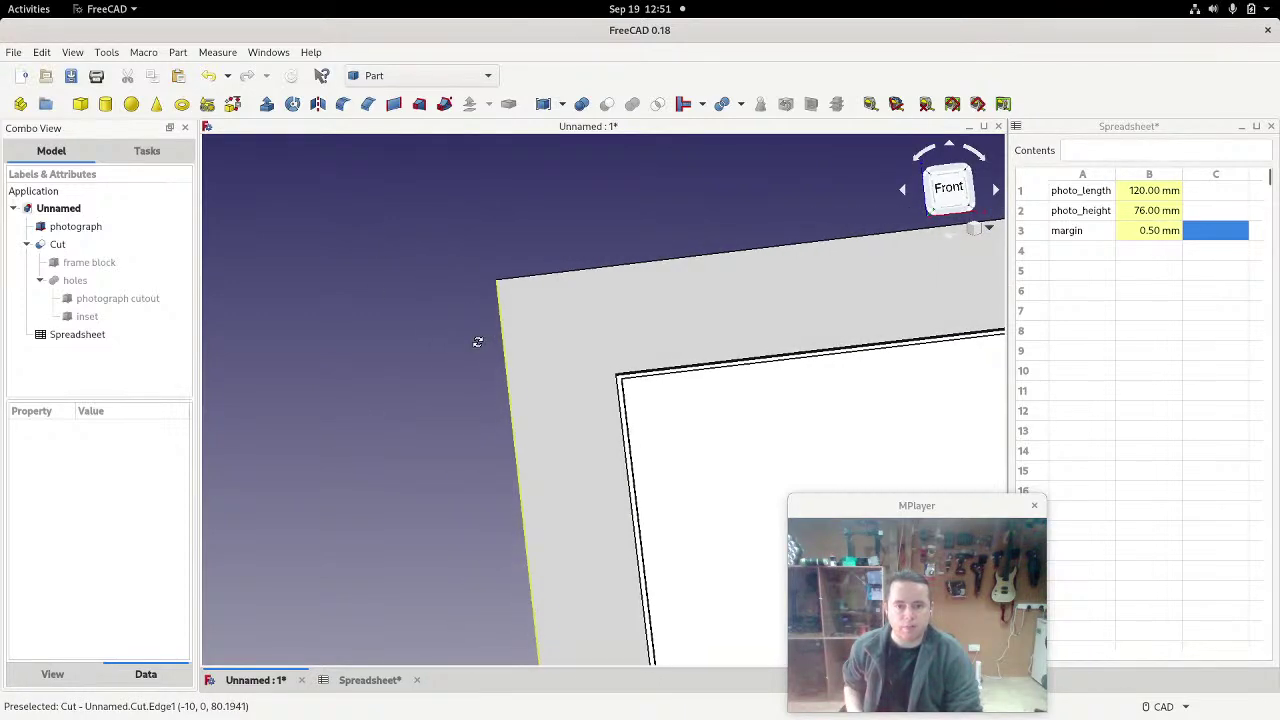
mouse_move(409, 403)
middle_mouse_down()
mouse_move(809, 397)
mouse_move(863, 377)
mouse_move(889, 394)
mouse_move(416, 388)
middle_mouse_up()
scroll(416, 388, "down", 5)
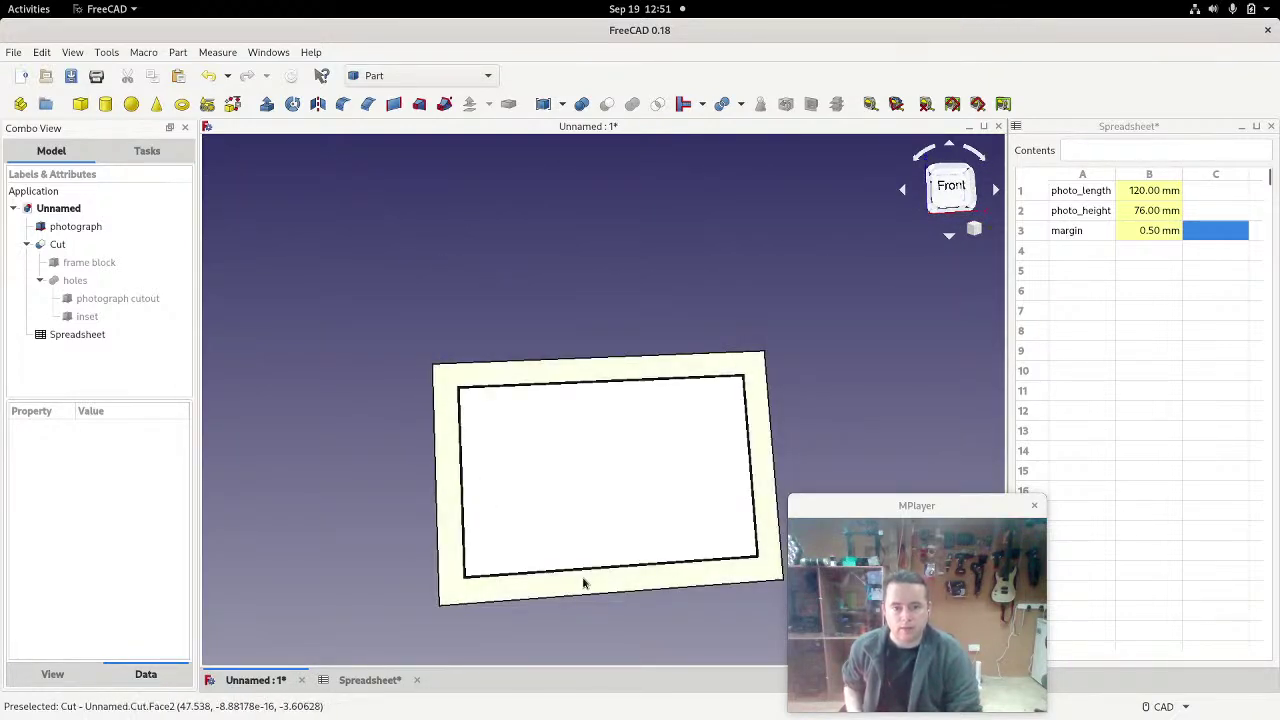
scroll(584, 583, "up", 5)
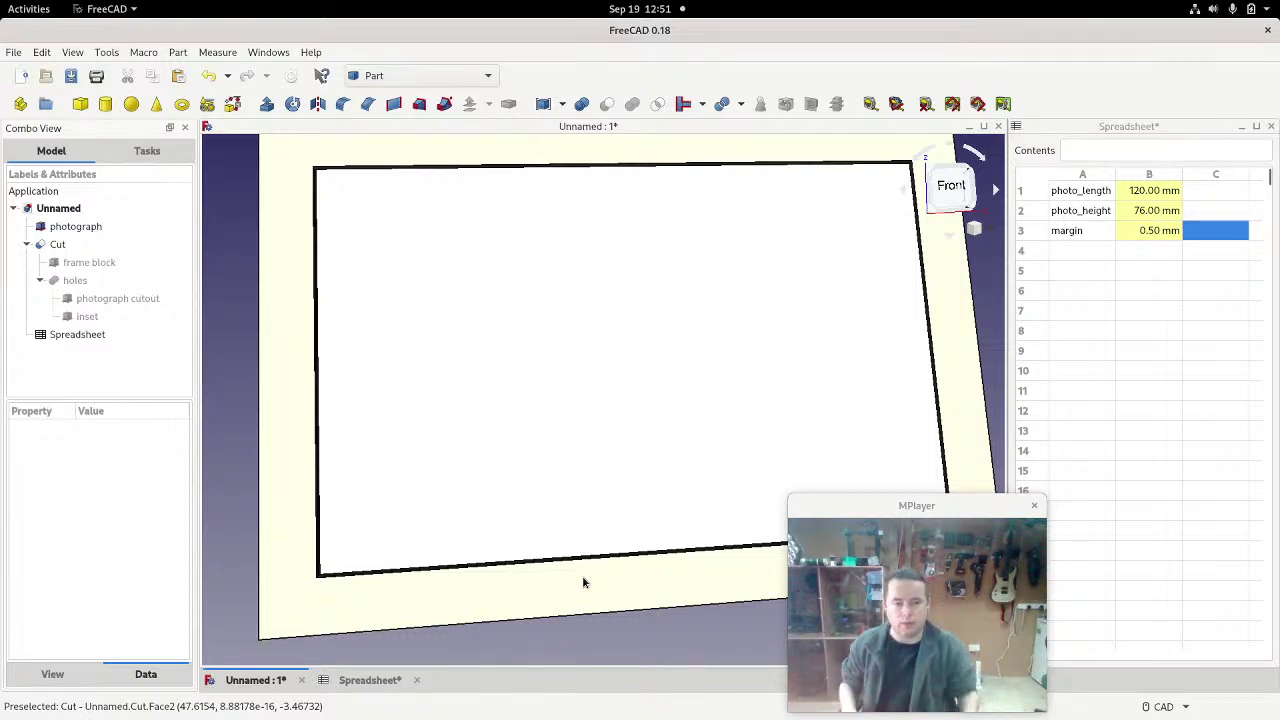
key("1")
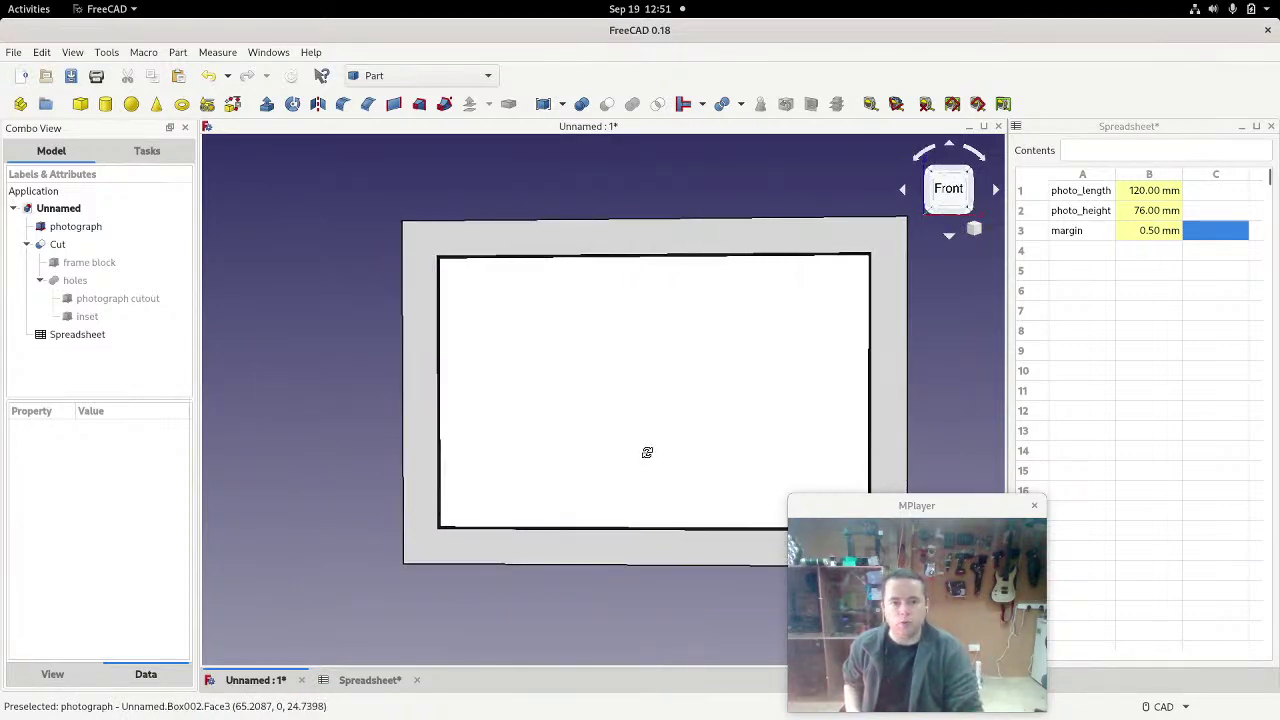
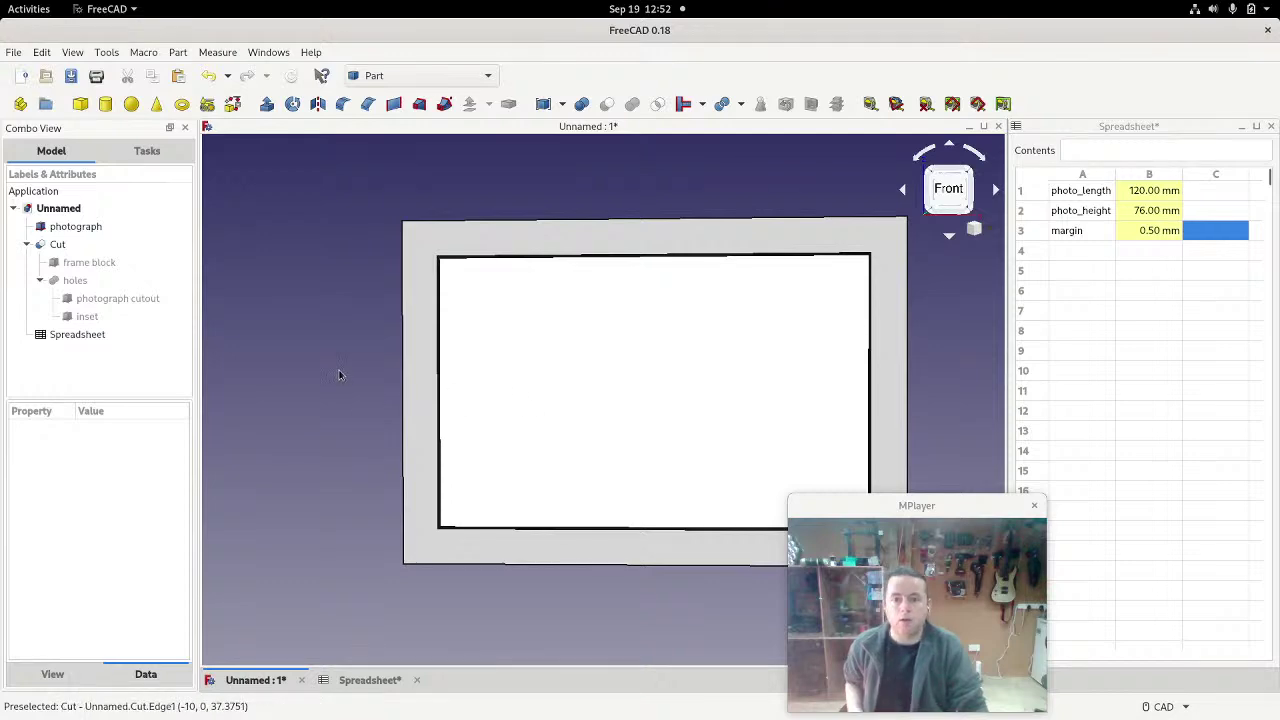
middle_click_drag(339, 375, 421, 391)
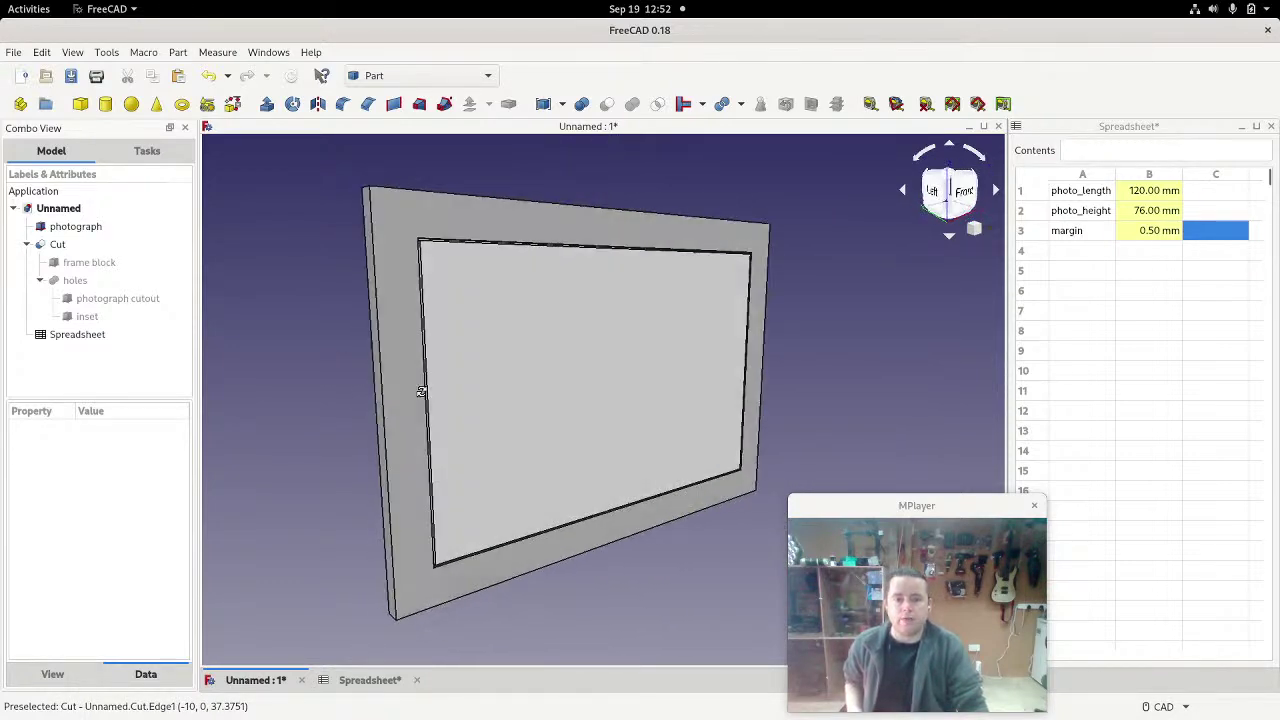
middle_click_drag(334, 337, 369, 331)
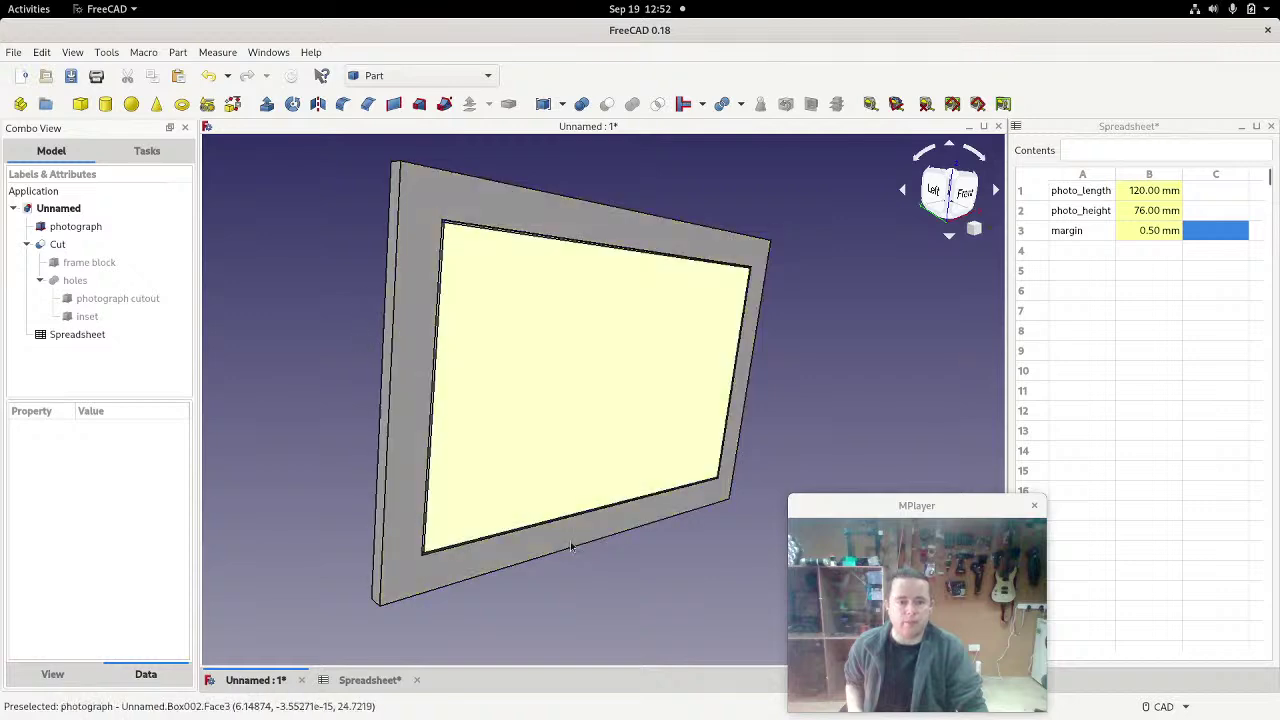
middle_click_drag(571, 546, 543, 466)
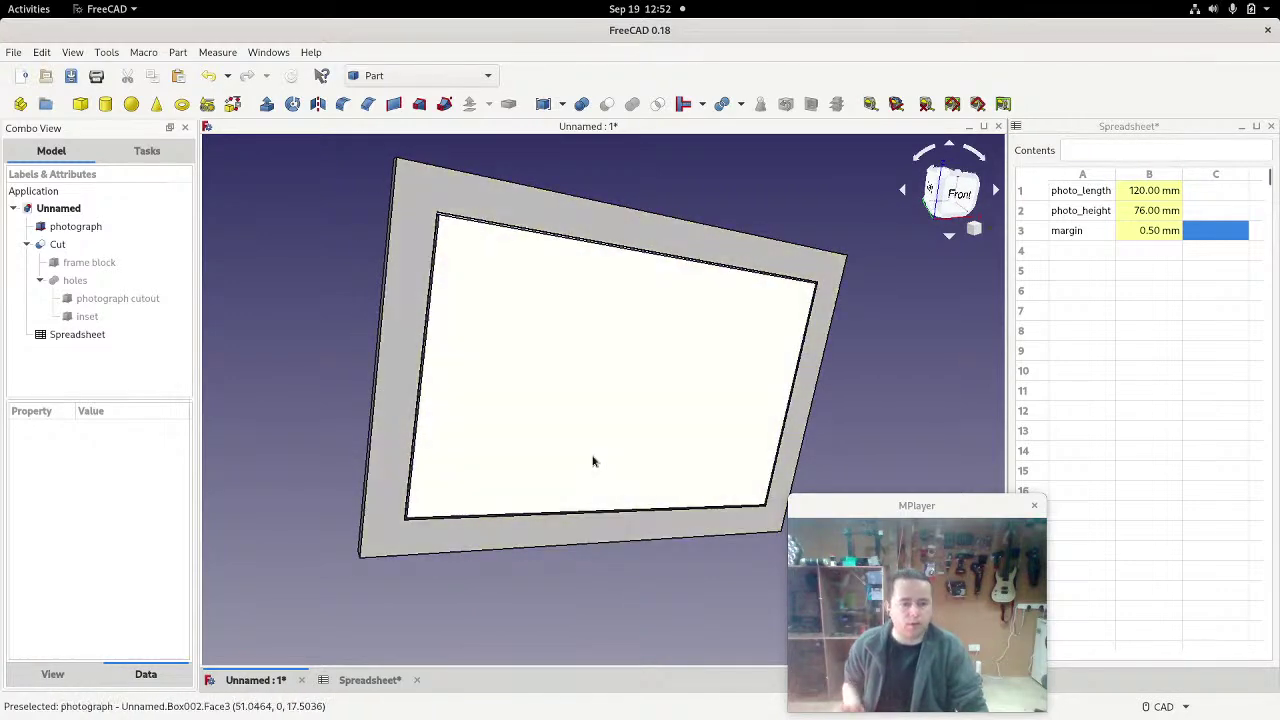
middle_click_drag(316, 440, 483, 488)
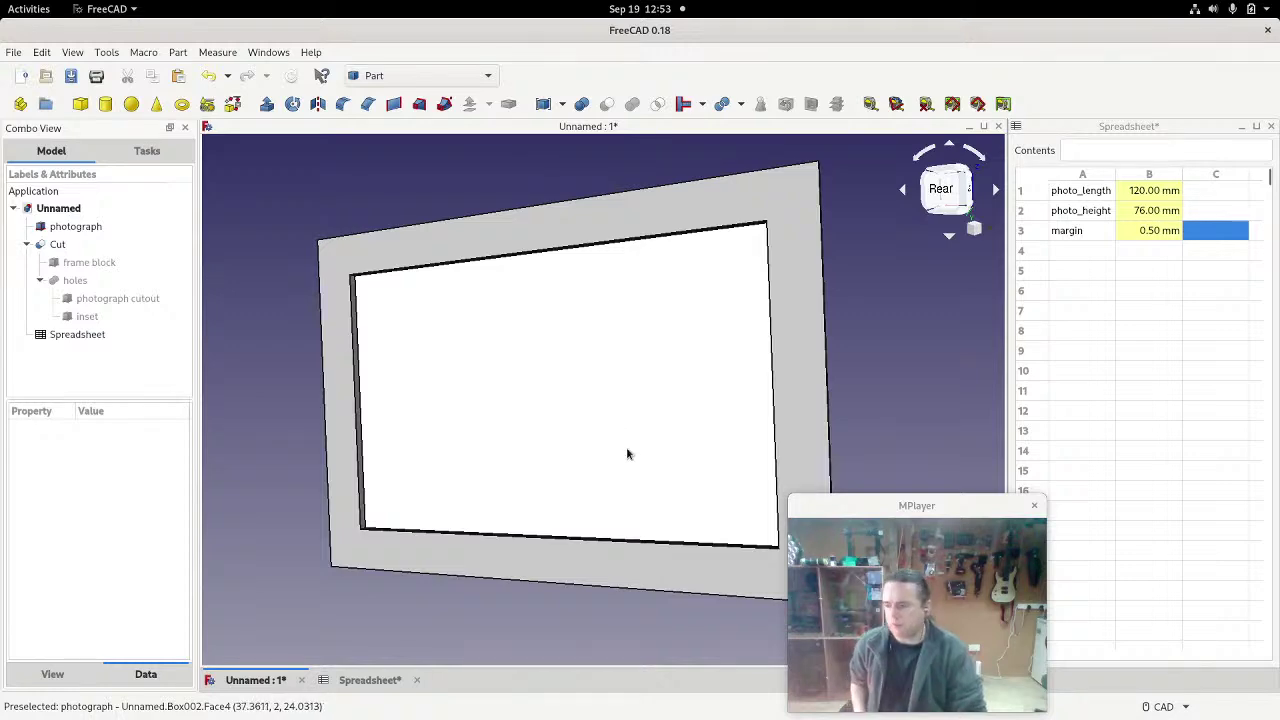
middle_click_drag(288, 540, 771, 377)
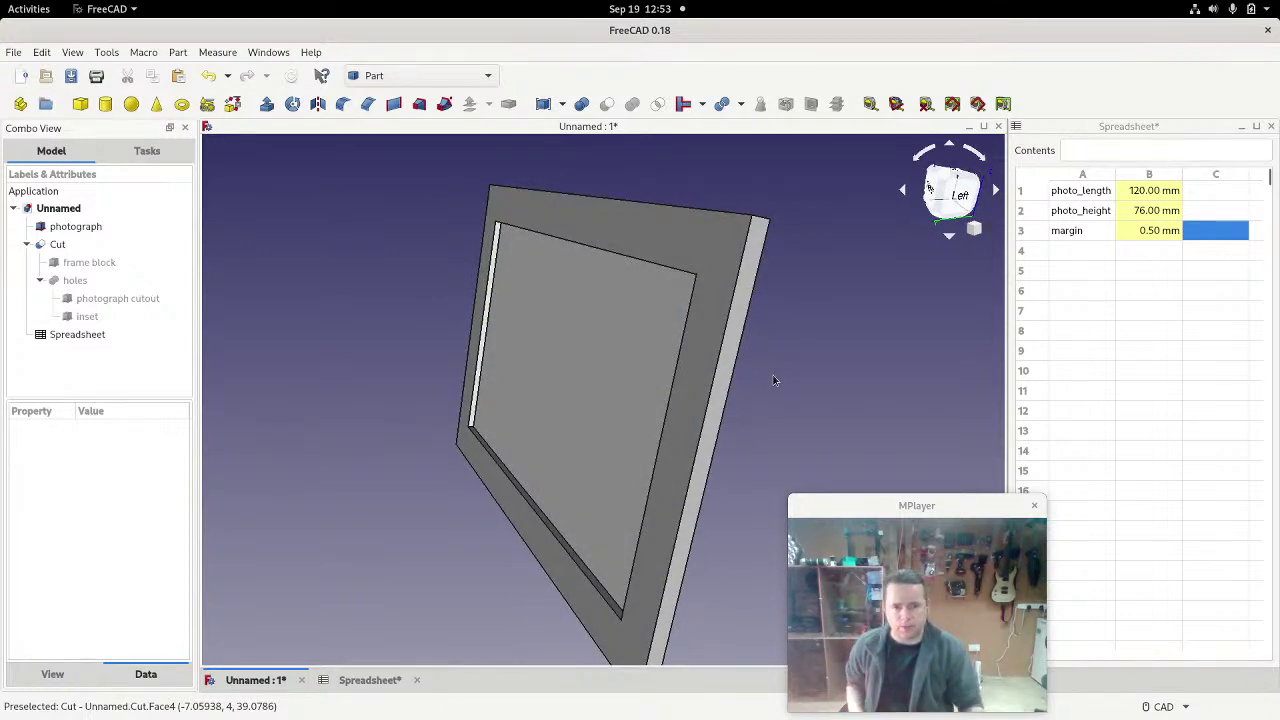
middle_click_drag(787, 369, 794, 335)
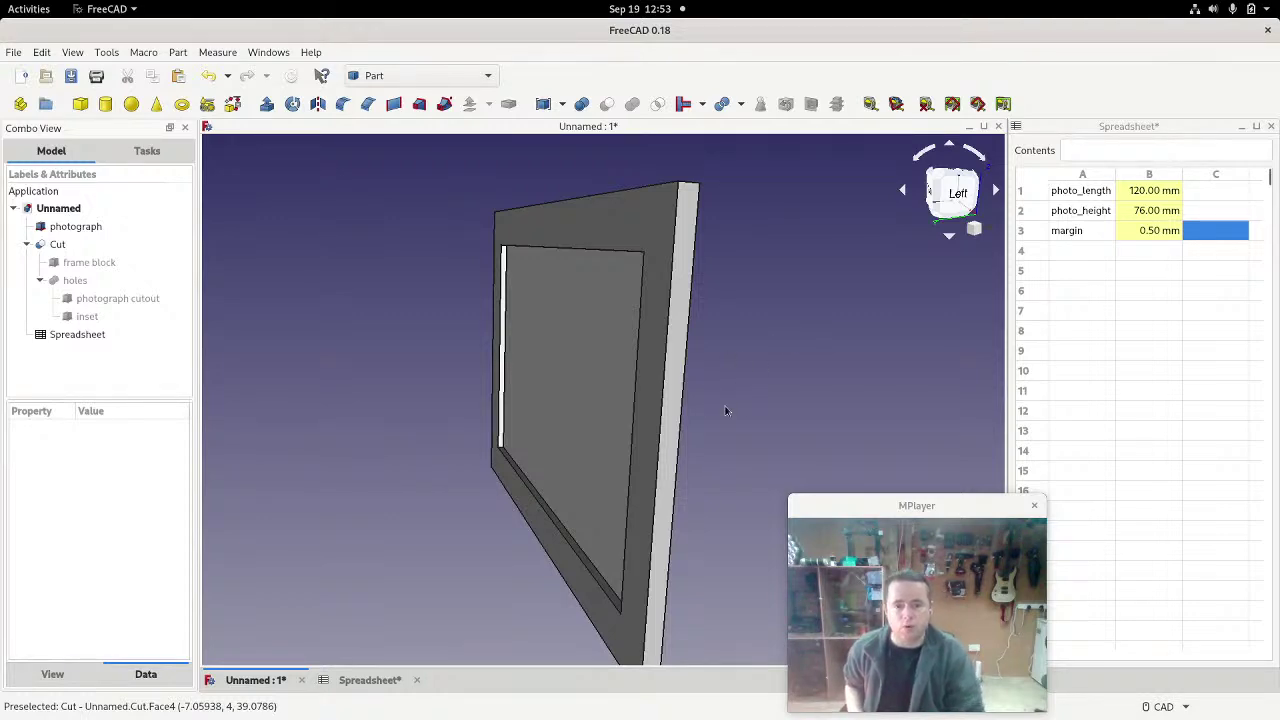
middle_click_drag(726, 410, 653, 387)
middle_click_drag(761, 341, 378, 300)
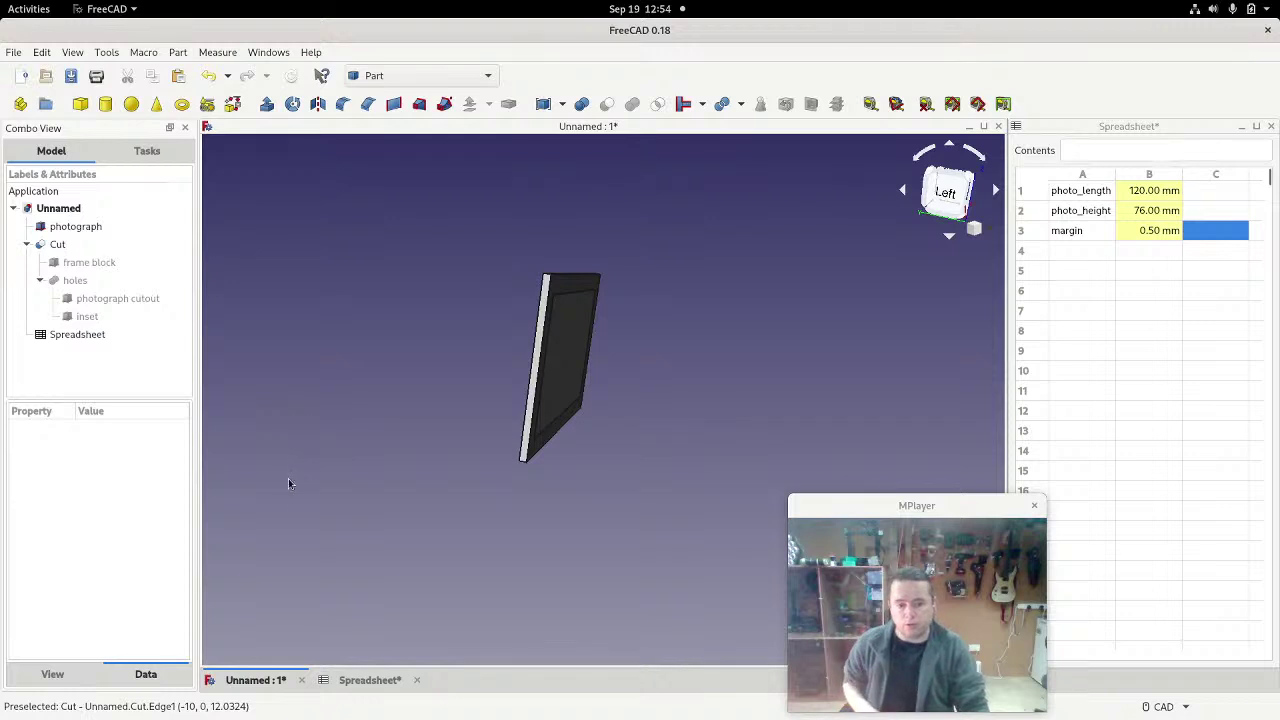
Step: Create a new empty document alongside the picture frame document
left_click(99, 562)
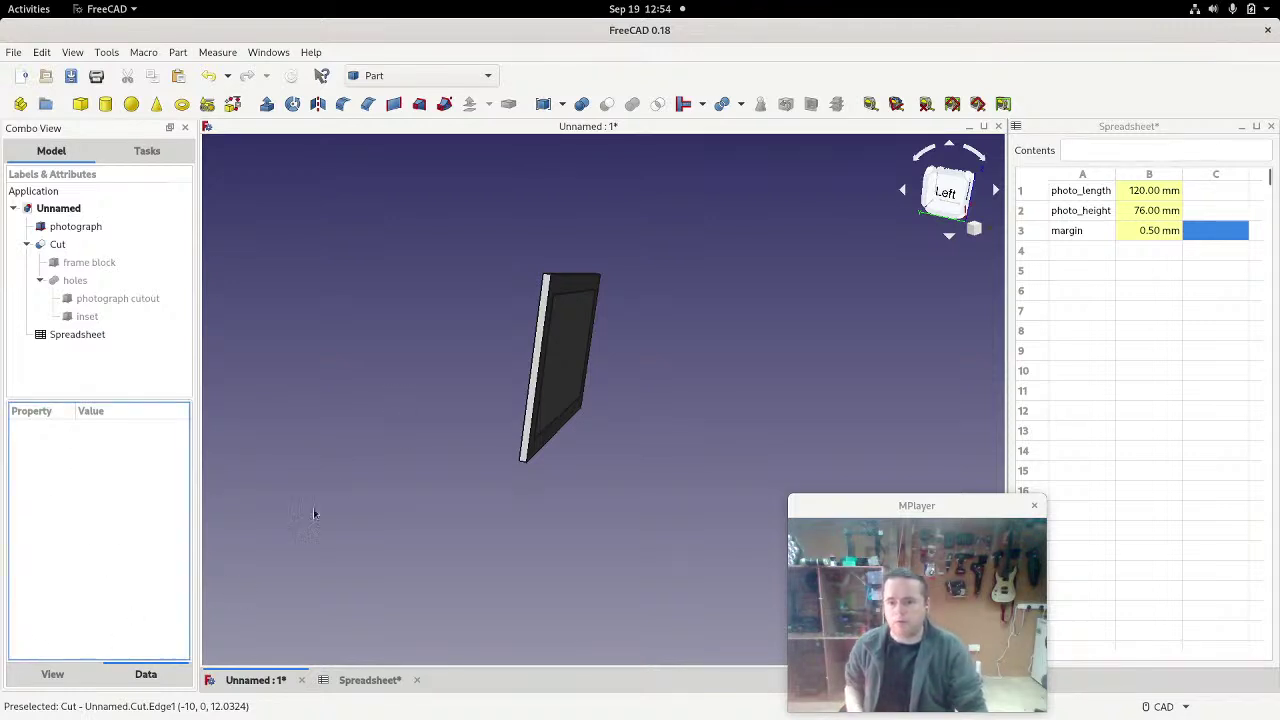
left_click(22, 80)
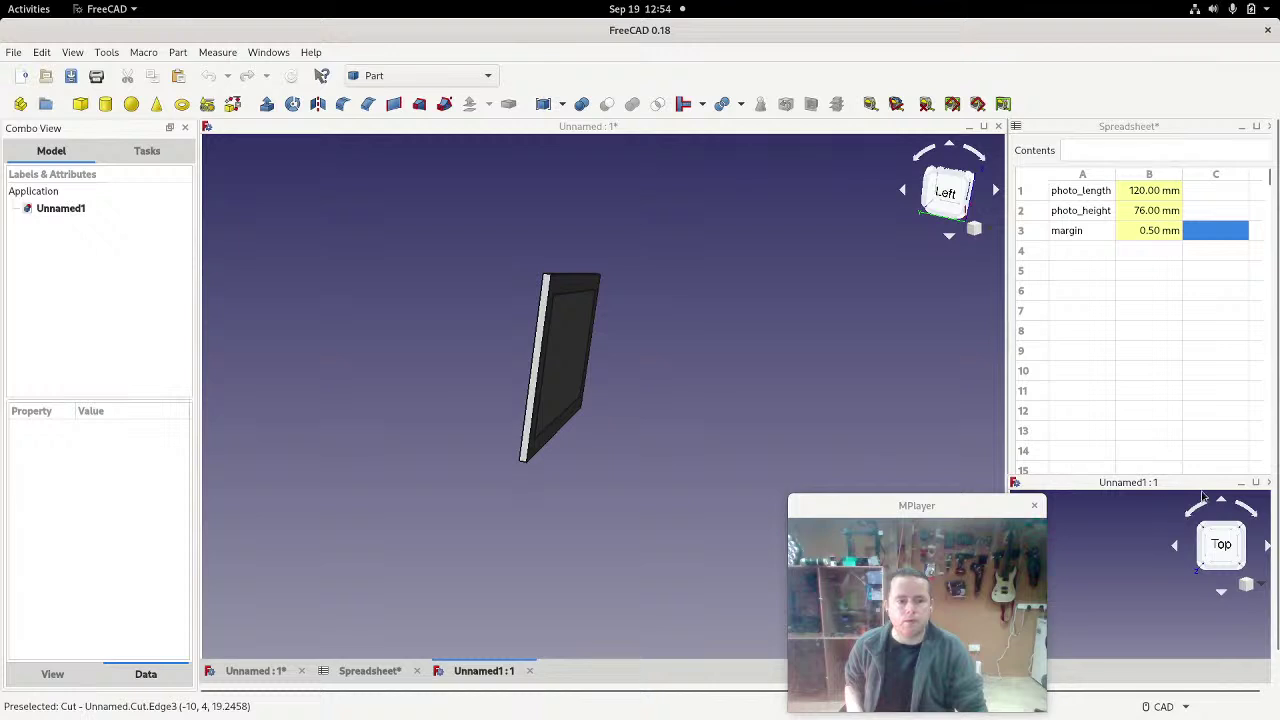
Step: Start saving the picture frame document under a new name, creating a folder named coderdojo inside Documents
left_click(277, 674)
left_click(13, 52)
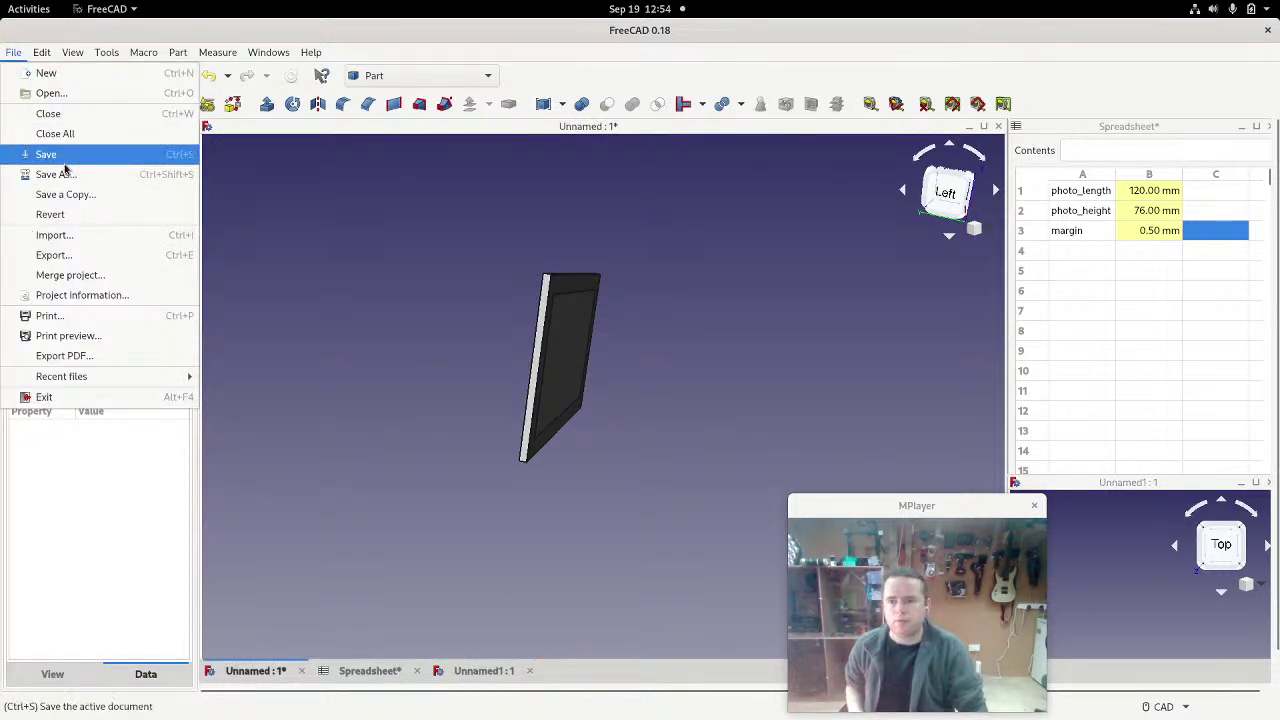
left_click(53, 174)
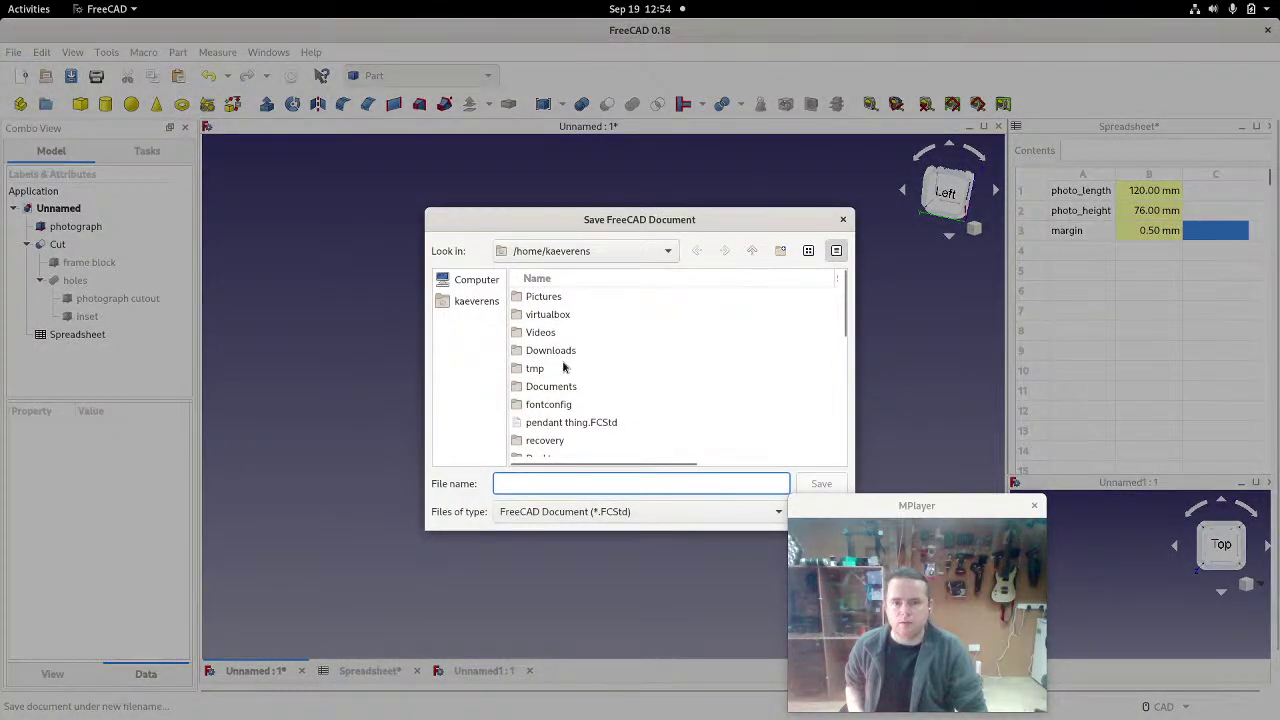
double_click(548, 390)
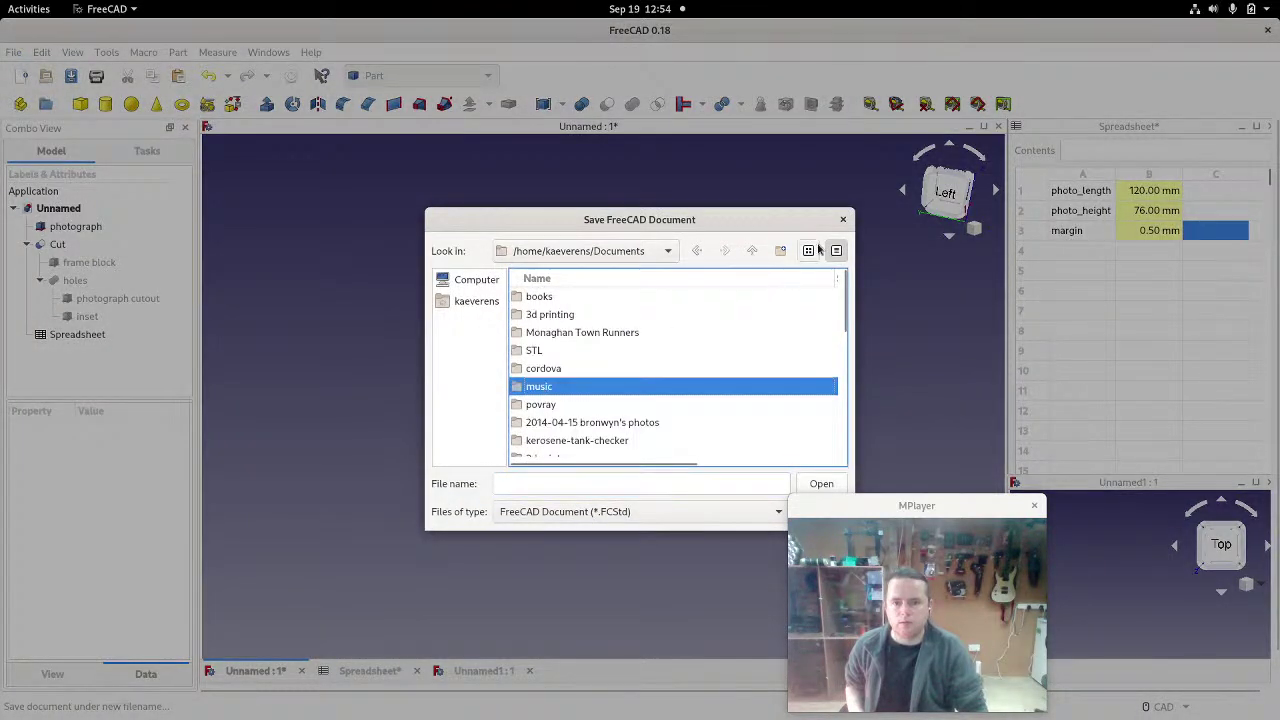
left_click(780, 250)
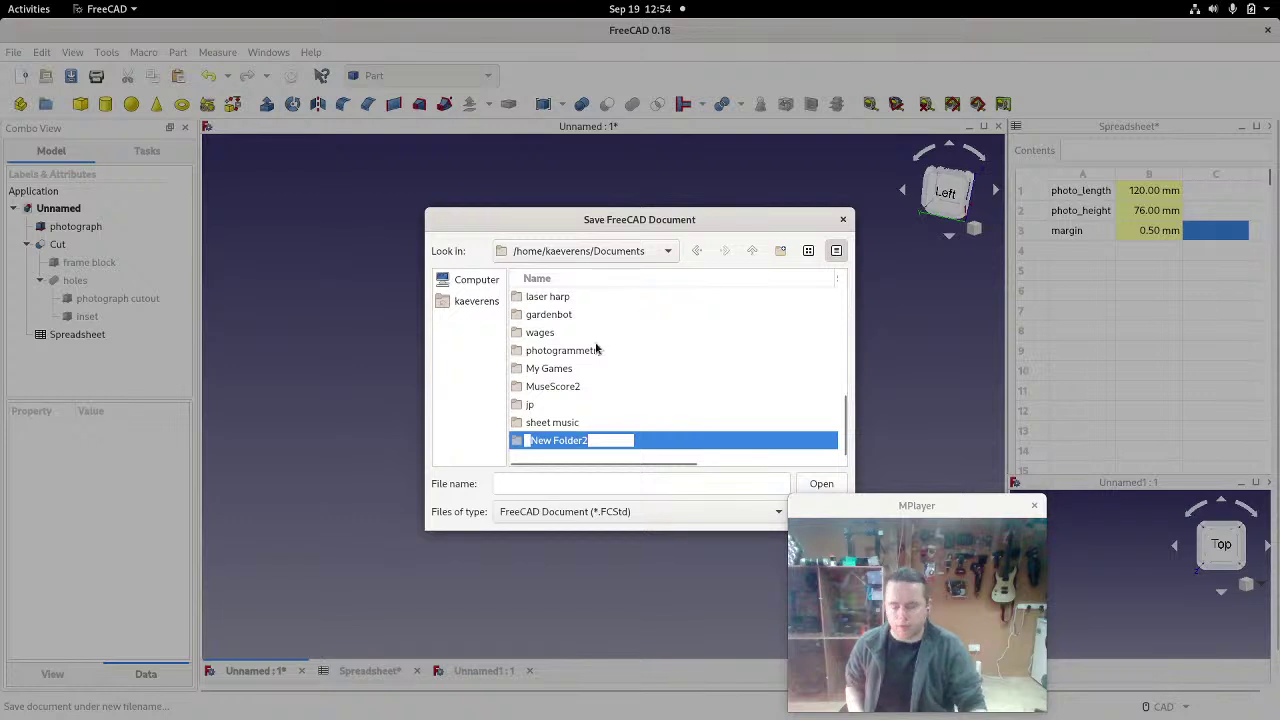
type("coderdojo")
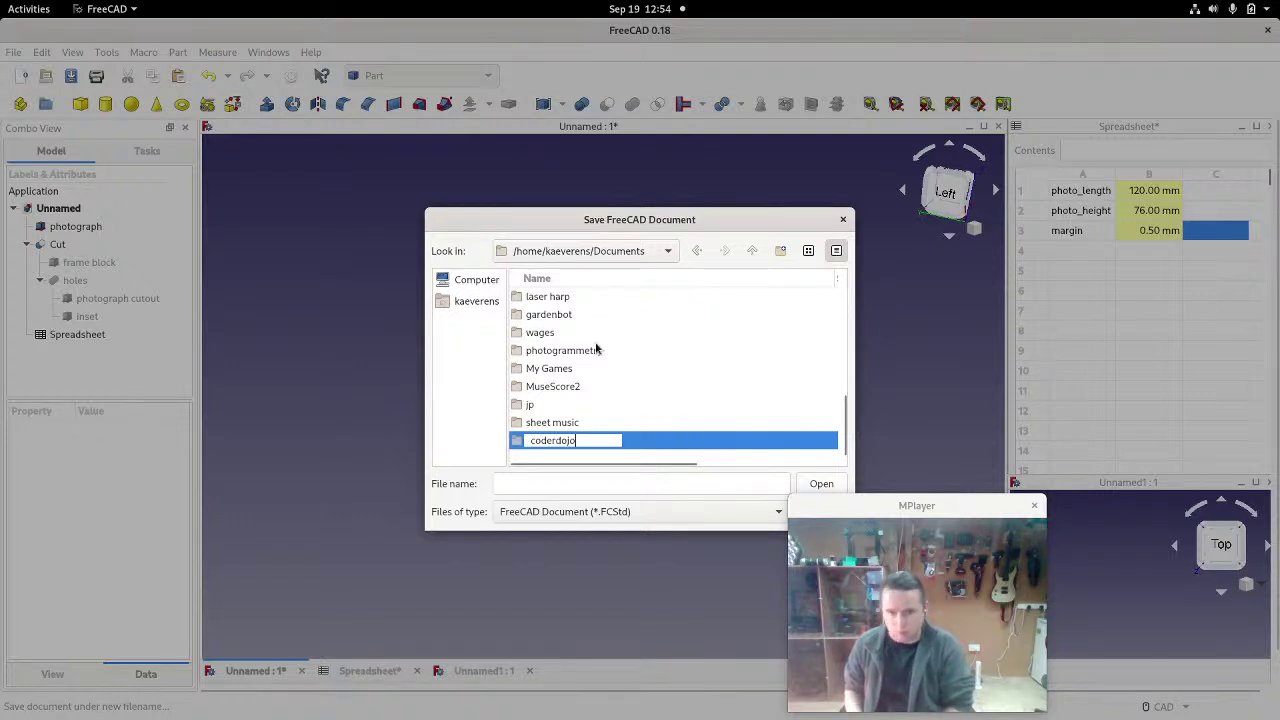
key("Return")
Step: Save the picture frame document as "photoframe front" in the coderdojo folder
left_click(545, 484)
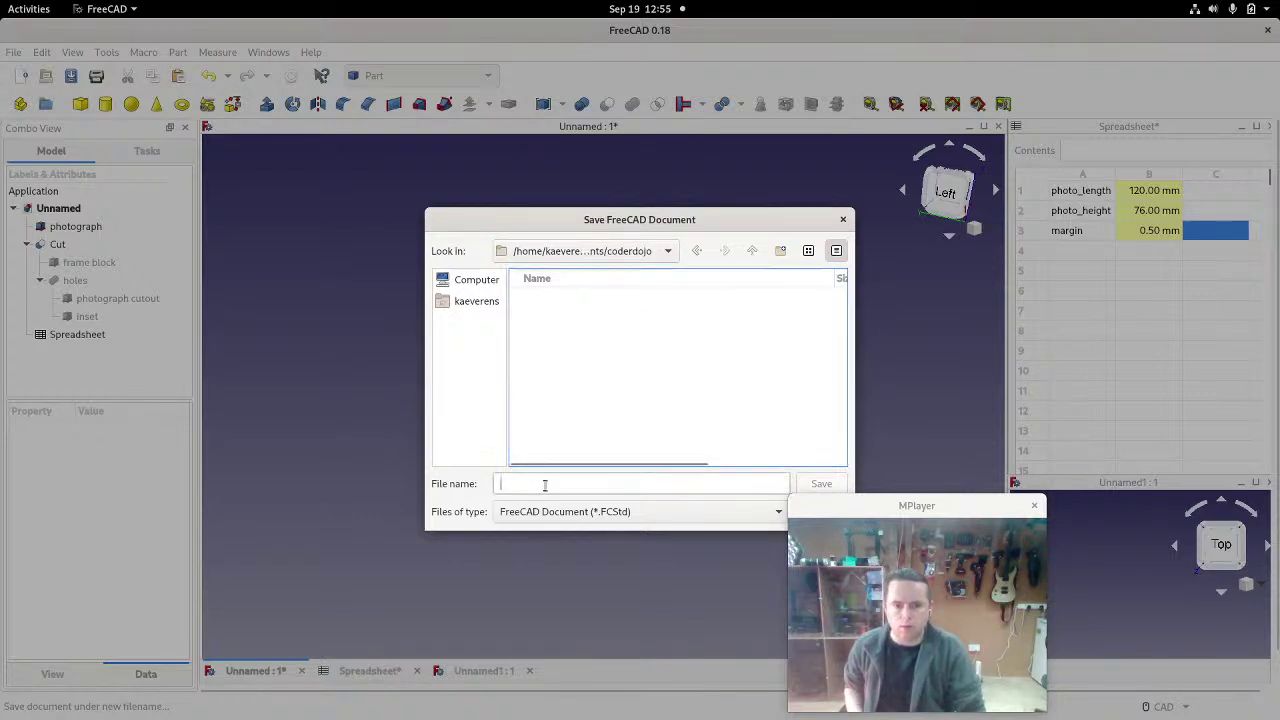
type("photofram")
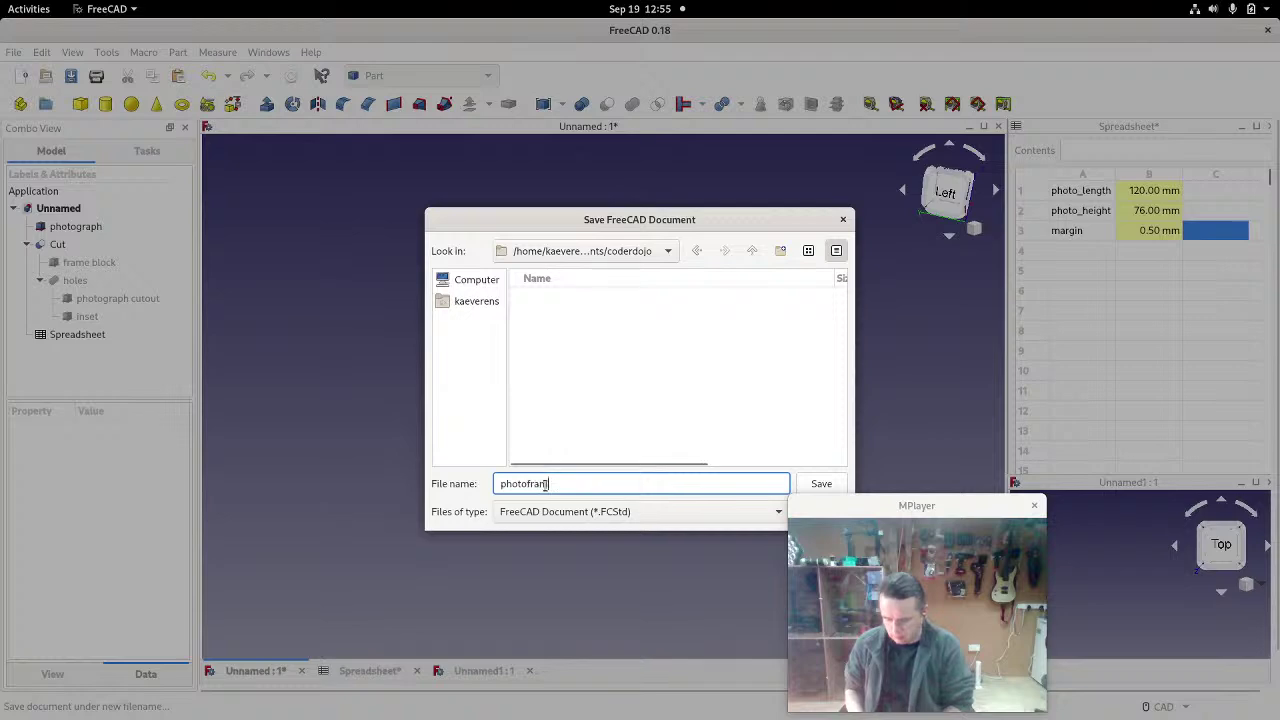
type("e fron")
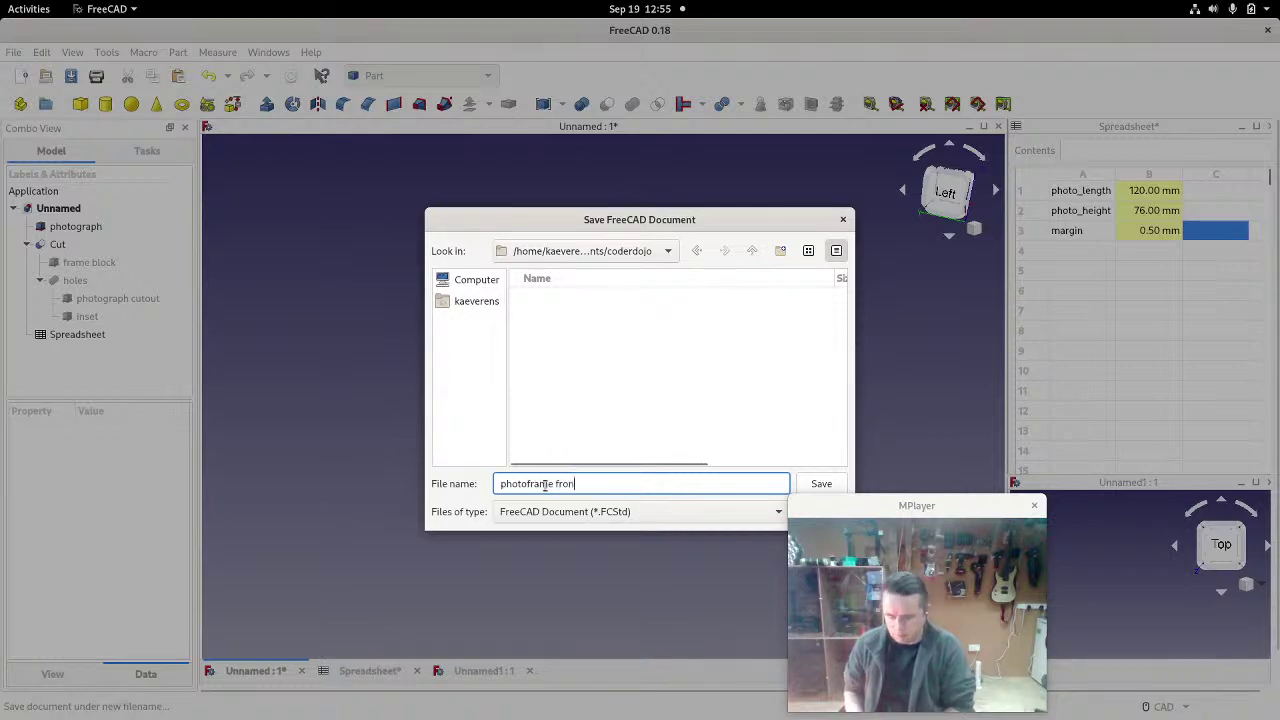
type("t")
key("Return")
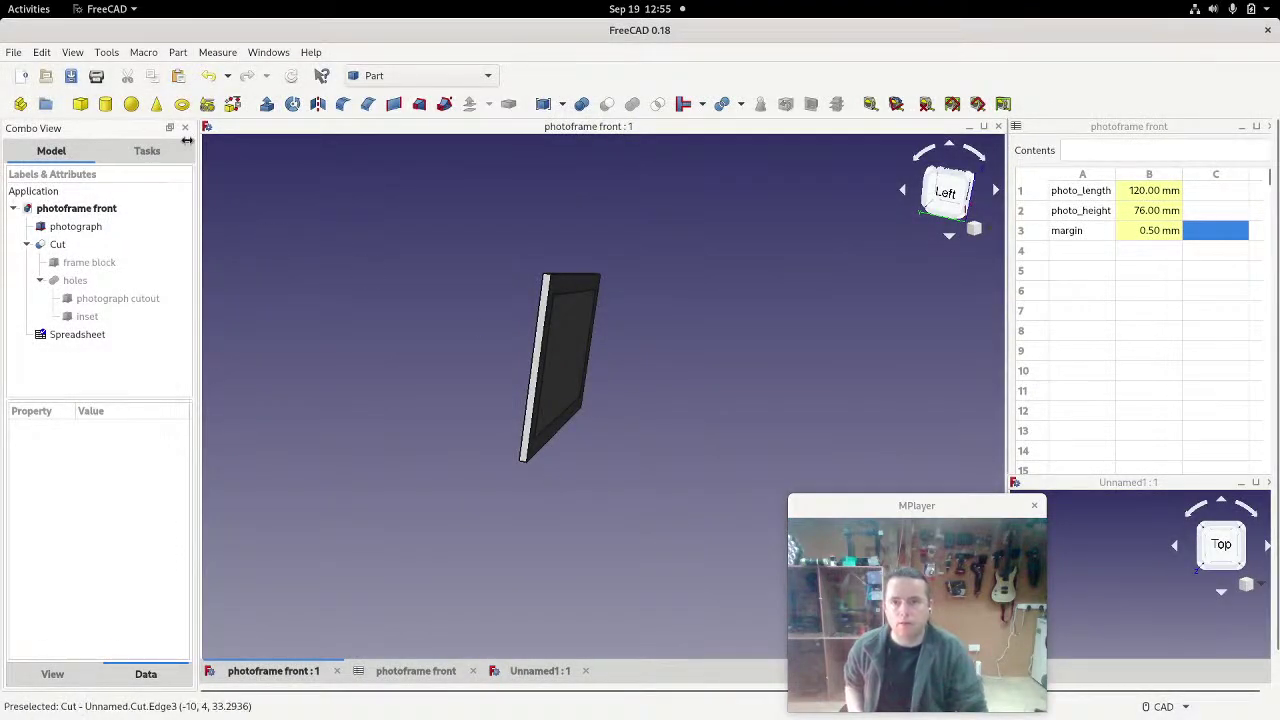
Step: Close the photoframe front spreadsheet and model, and maximize the empty document's 3D view
left_click(470, 671)
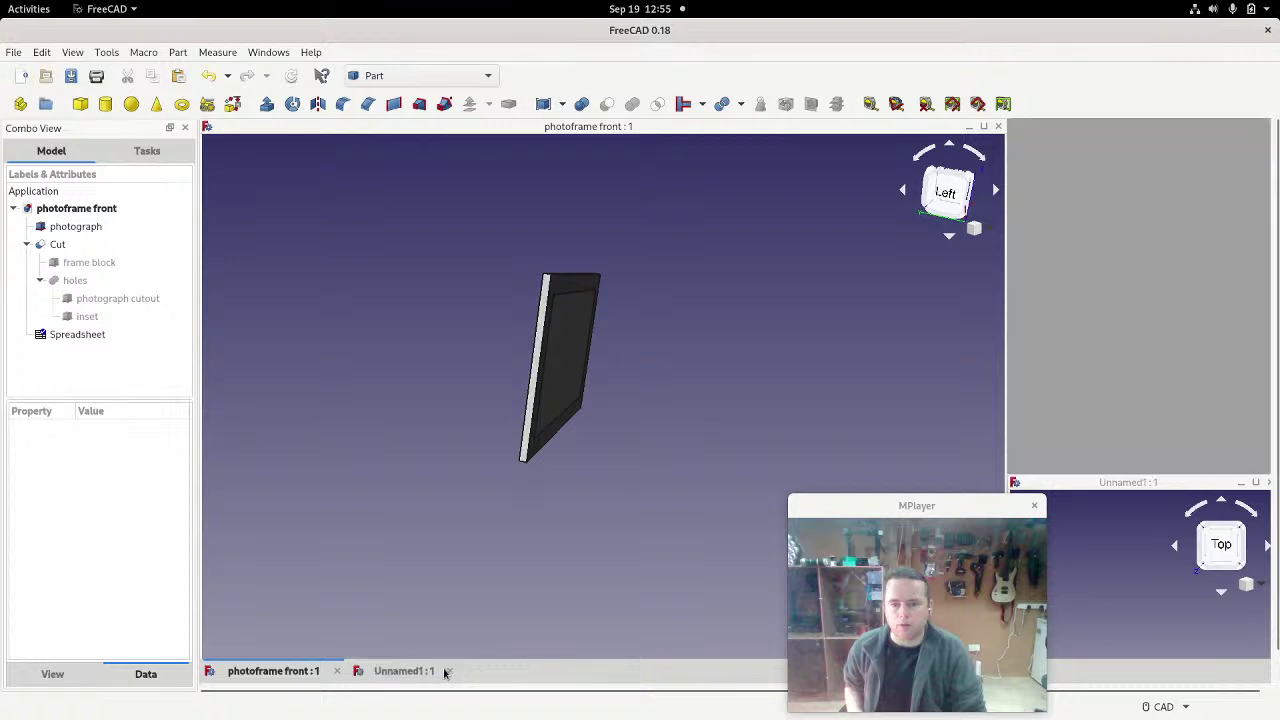
left_click(336, 671)
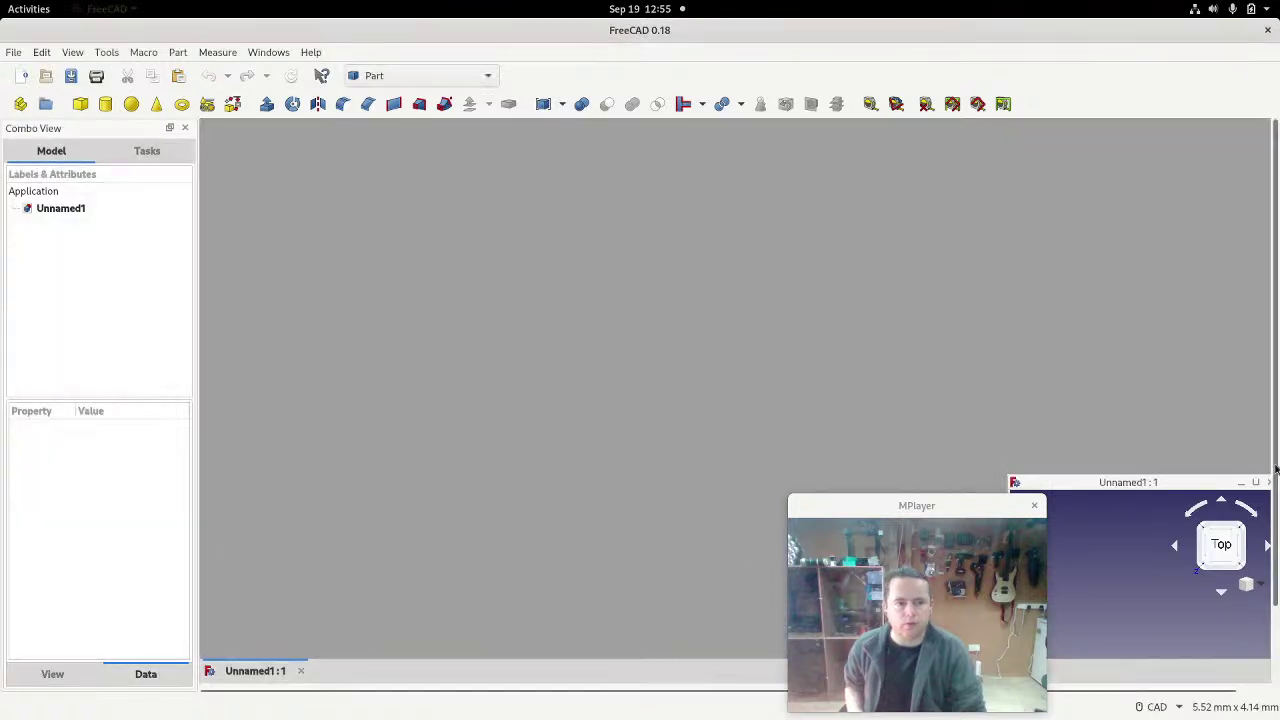
double_click(1158, 482)
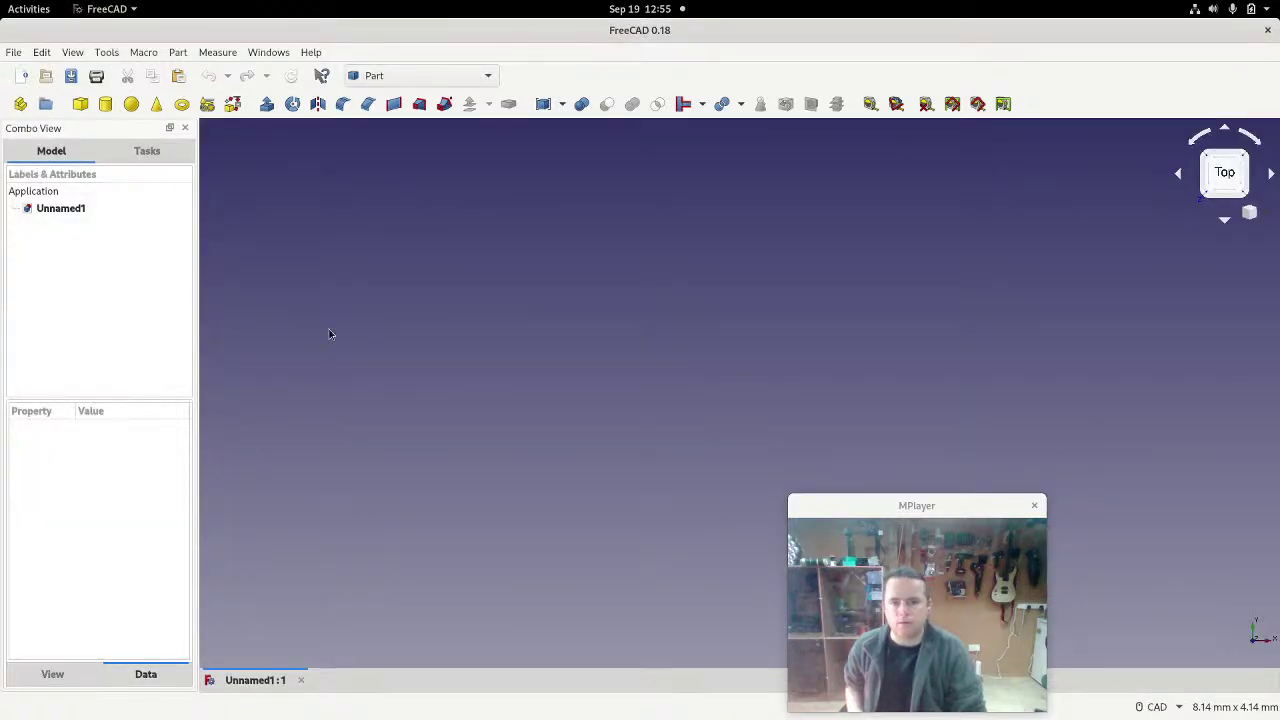
Step: Add a cube primitive to the empty document
left_click(80, 104)
middle_click_drag(934, 314, 831, 320)
scroll(440, 391, "down", 5)
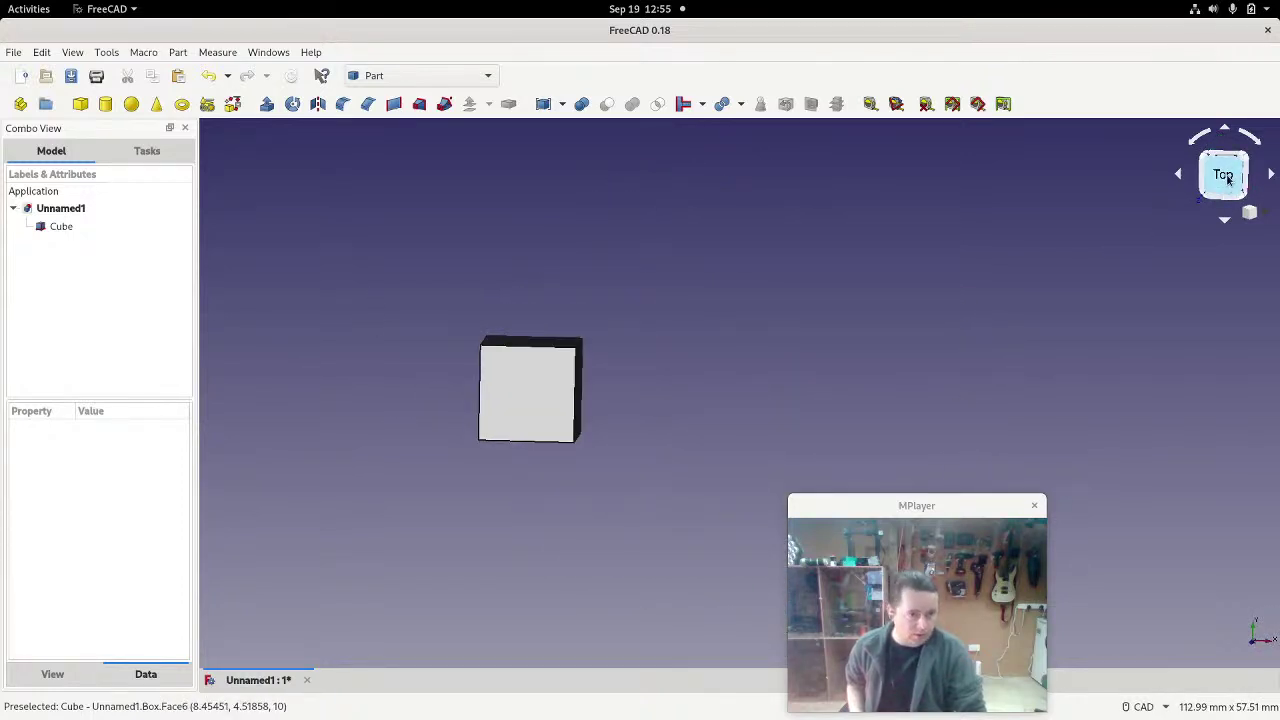
middle_click_drag(1210, 195, 535, 499)
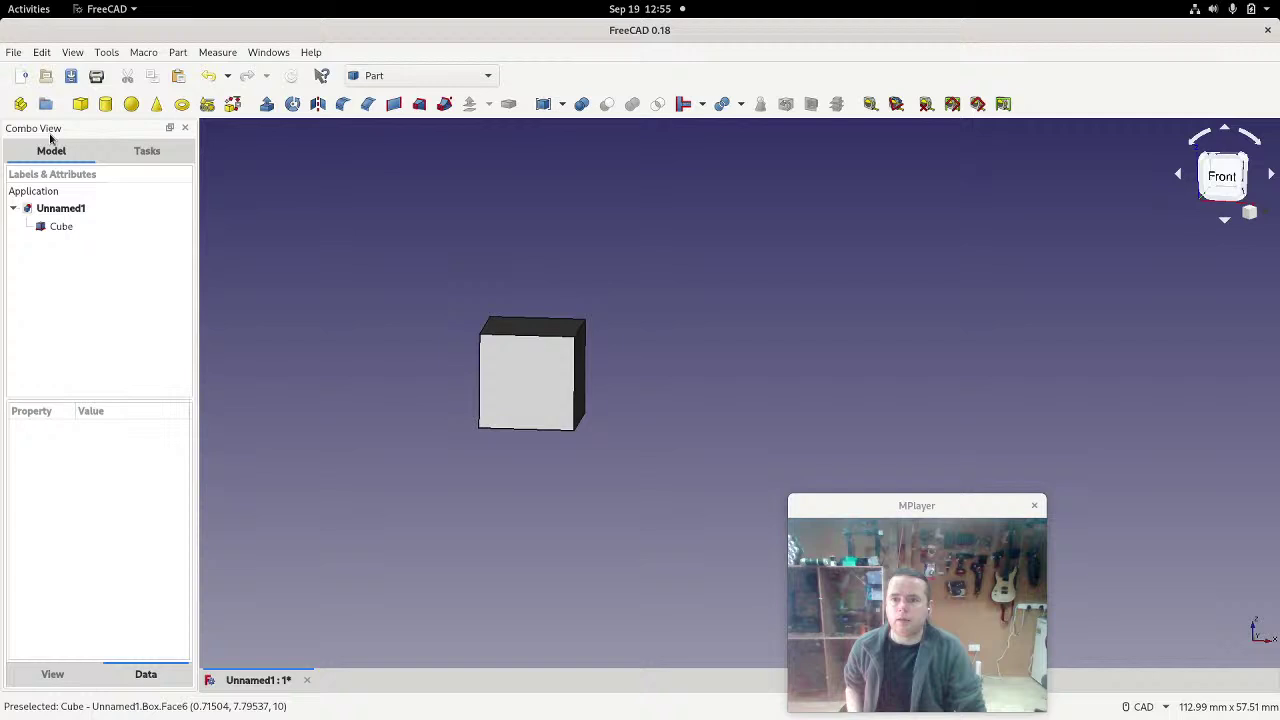
Step: Set the cube's length to 140 mm and its height to 98 mm
left_click(52, 229)
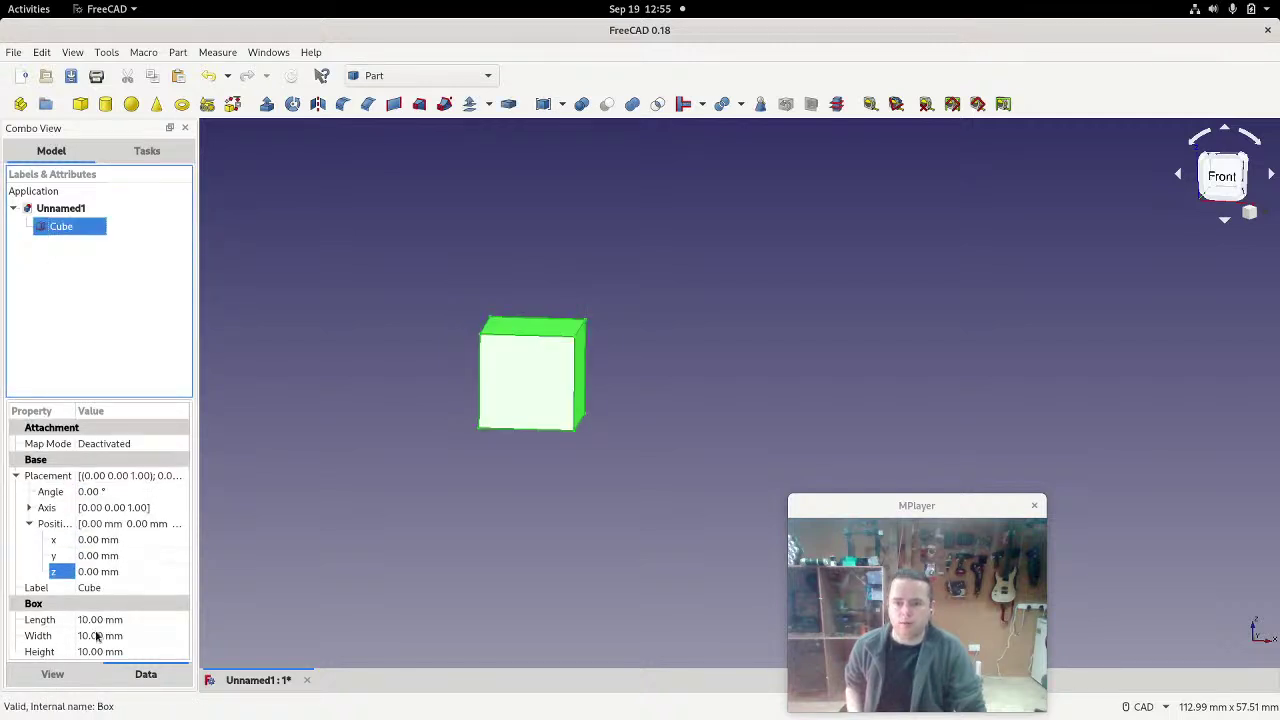
left_click(99, 621)
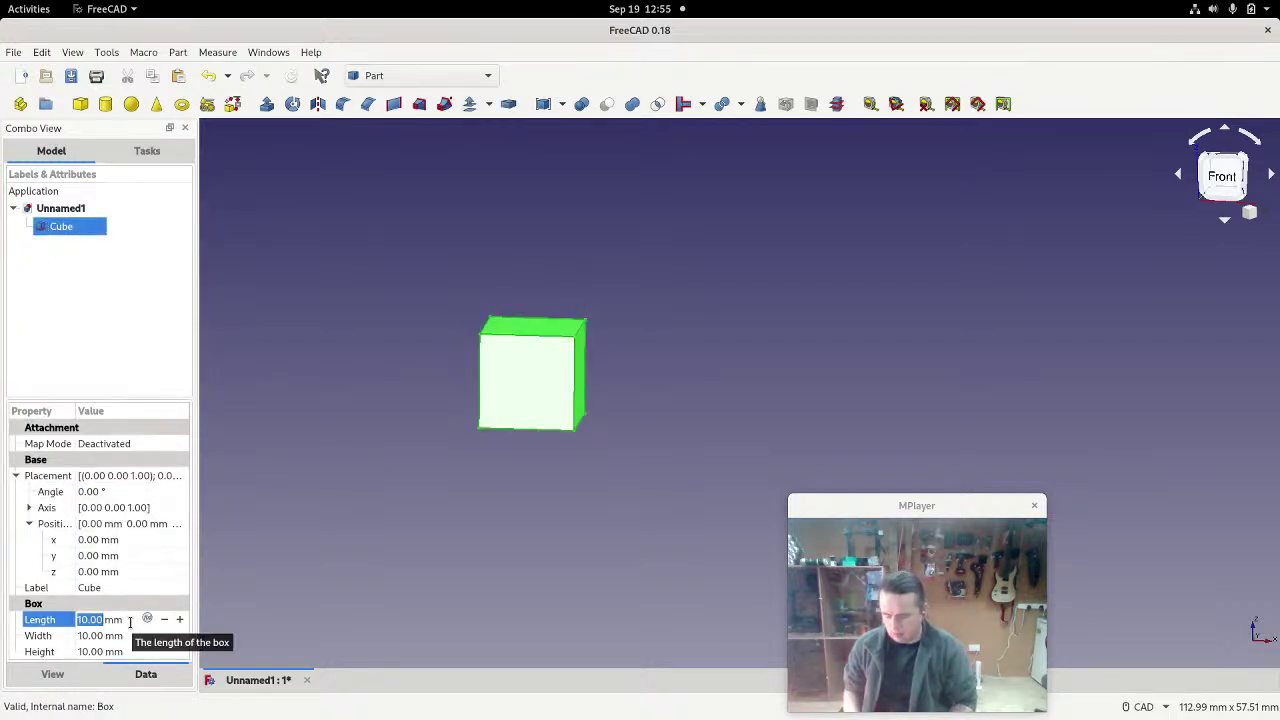
type("140")
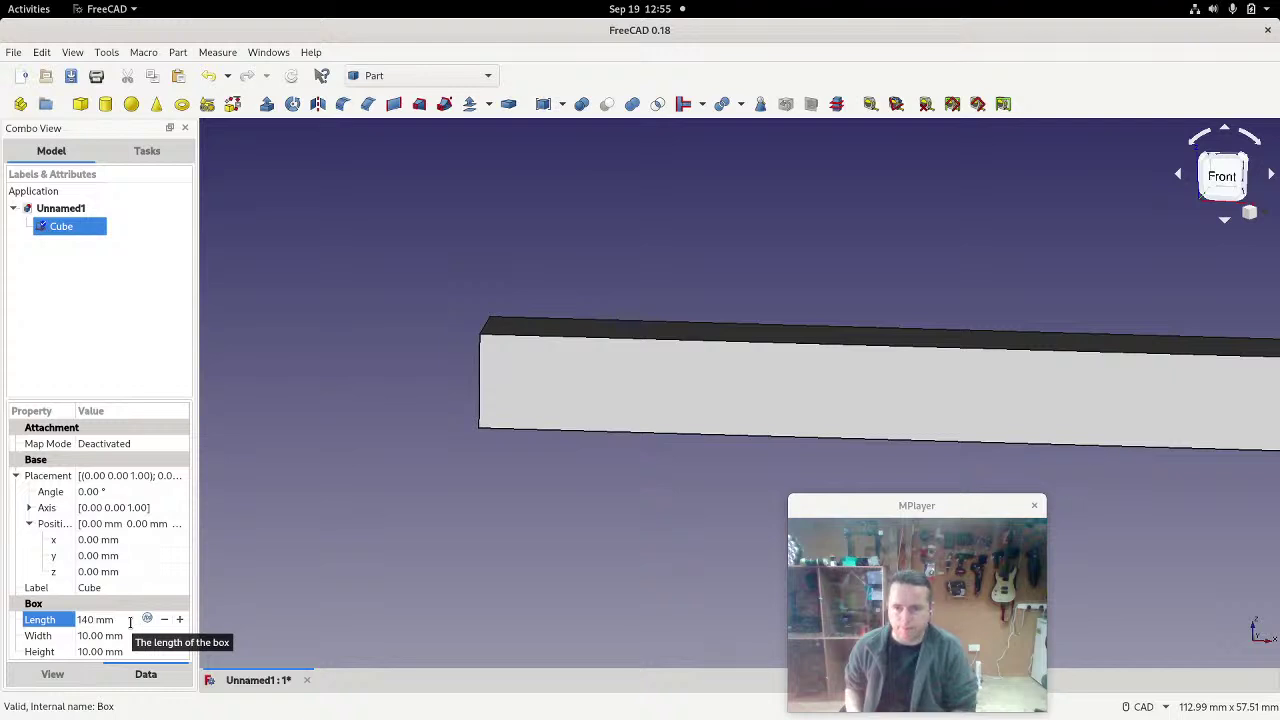
key("Tab")
key("Tab")
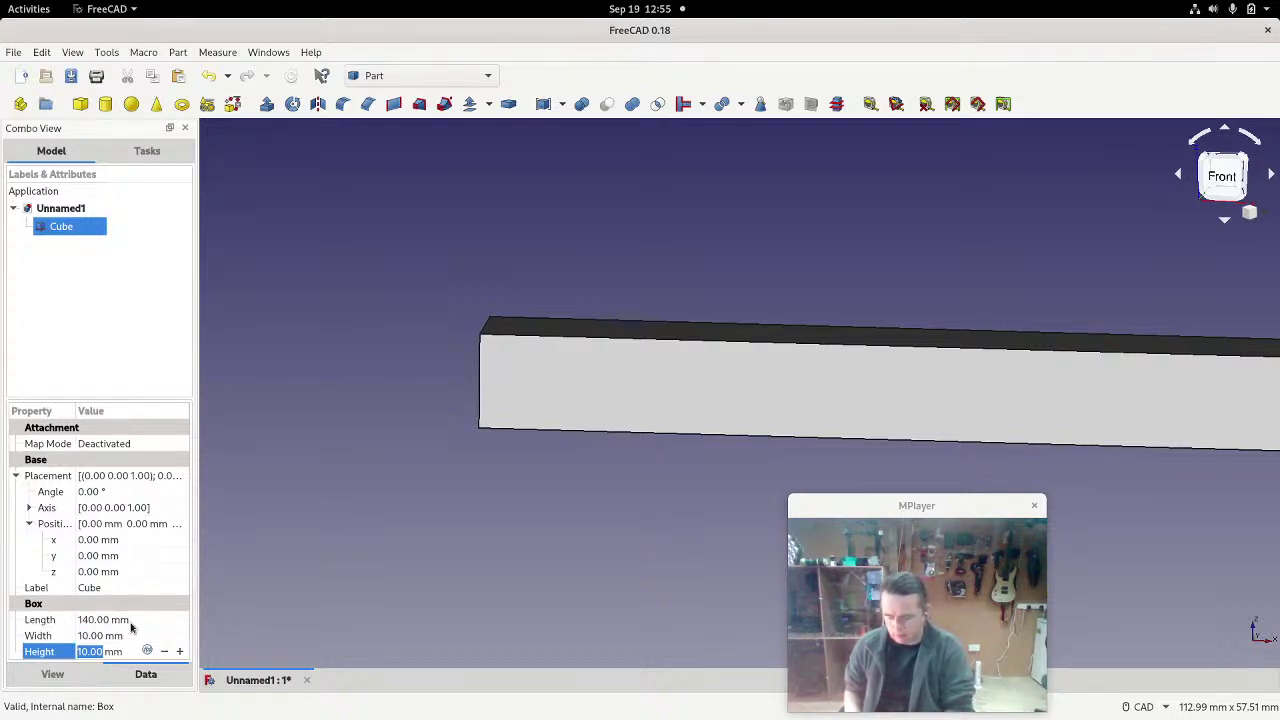
type("98")
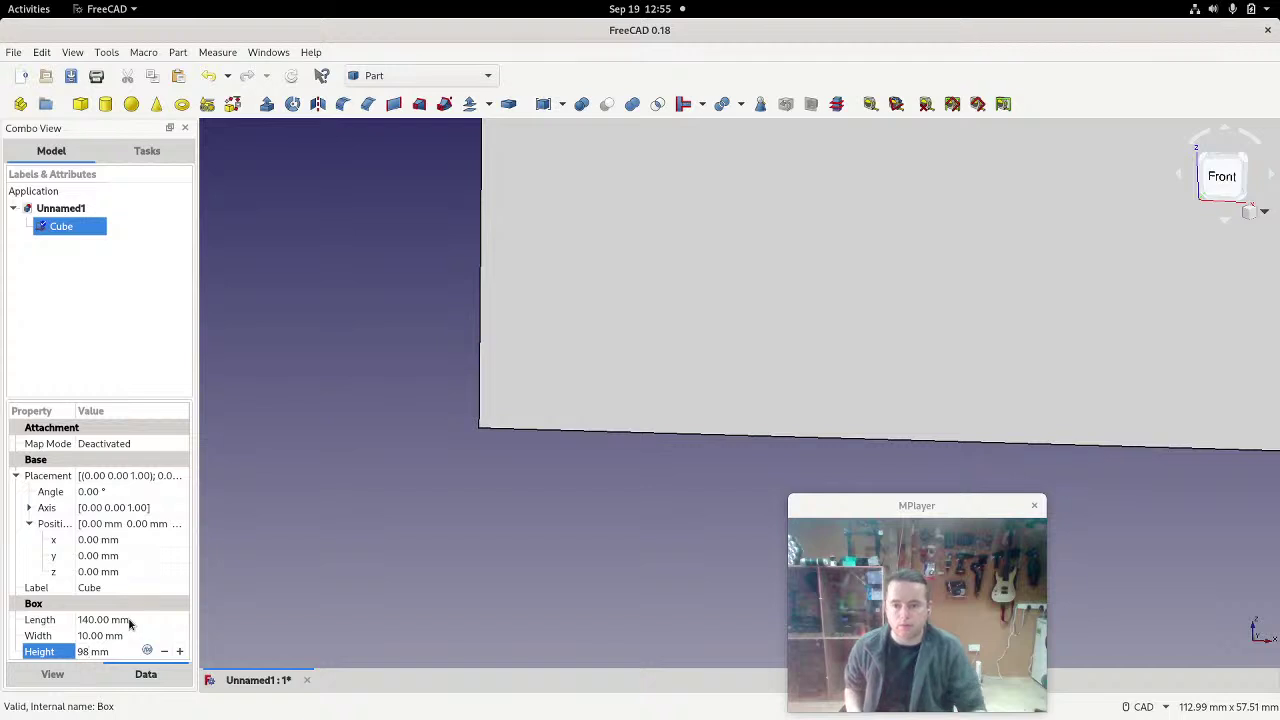
left_click(338, 489)
scroll(340, 489, "down", 8)
scroll(428, 430, "up", 2)
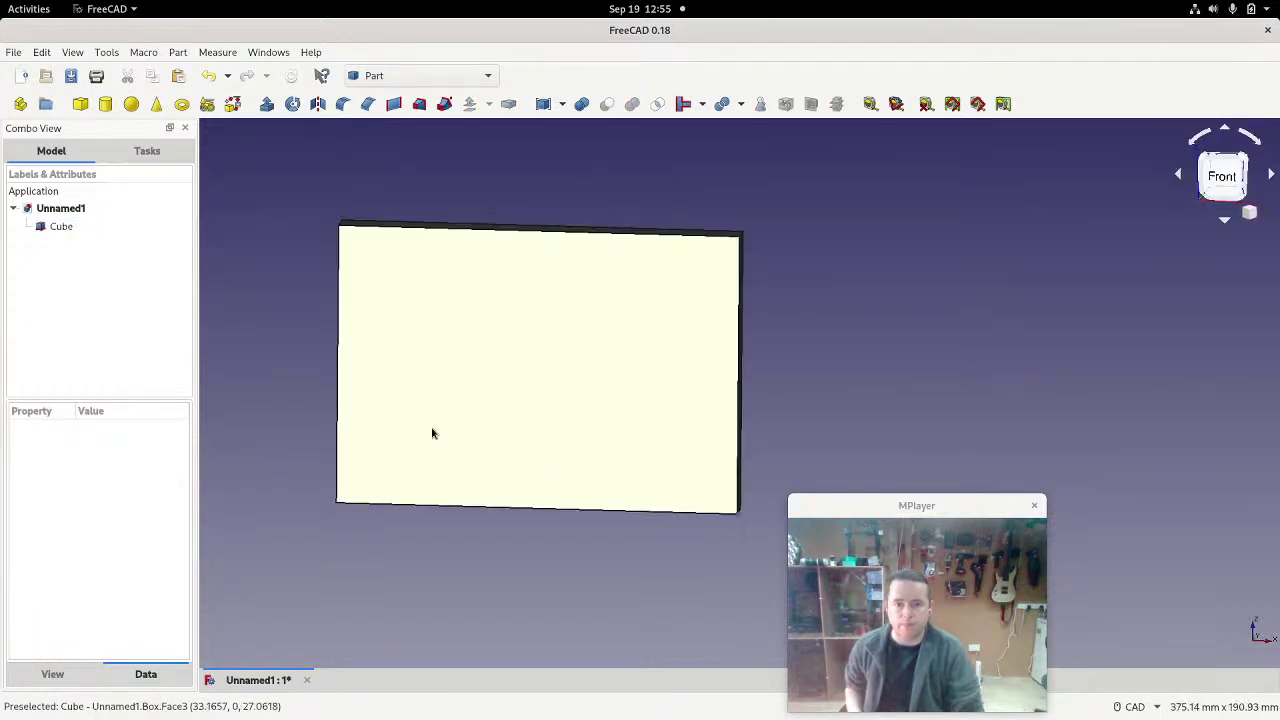
Step: Switch the 3D view of the block to perspective projection
middle_click_drag(432, 433, 660, 400)
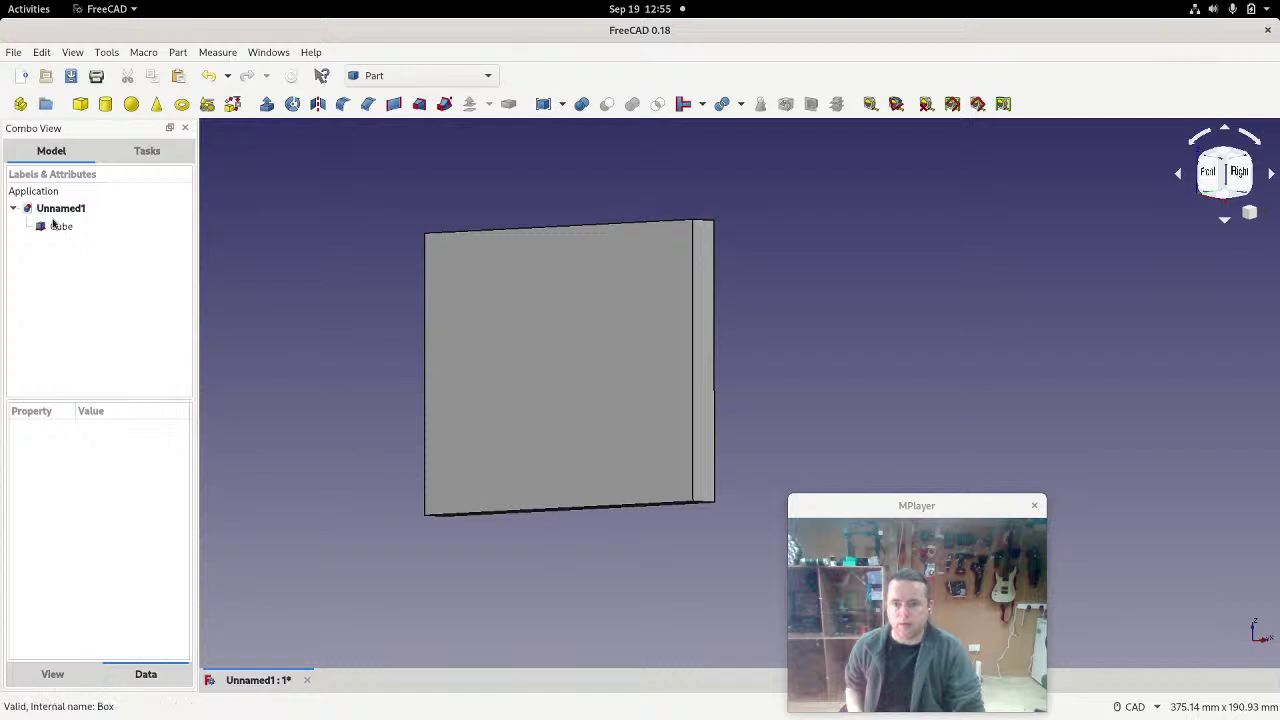
left_click(55, 228)
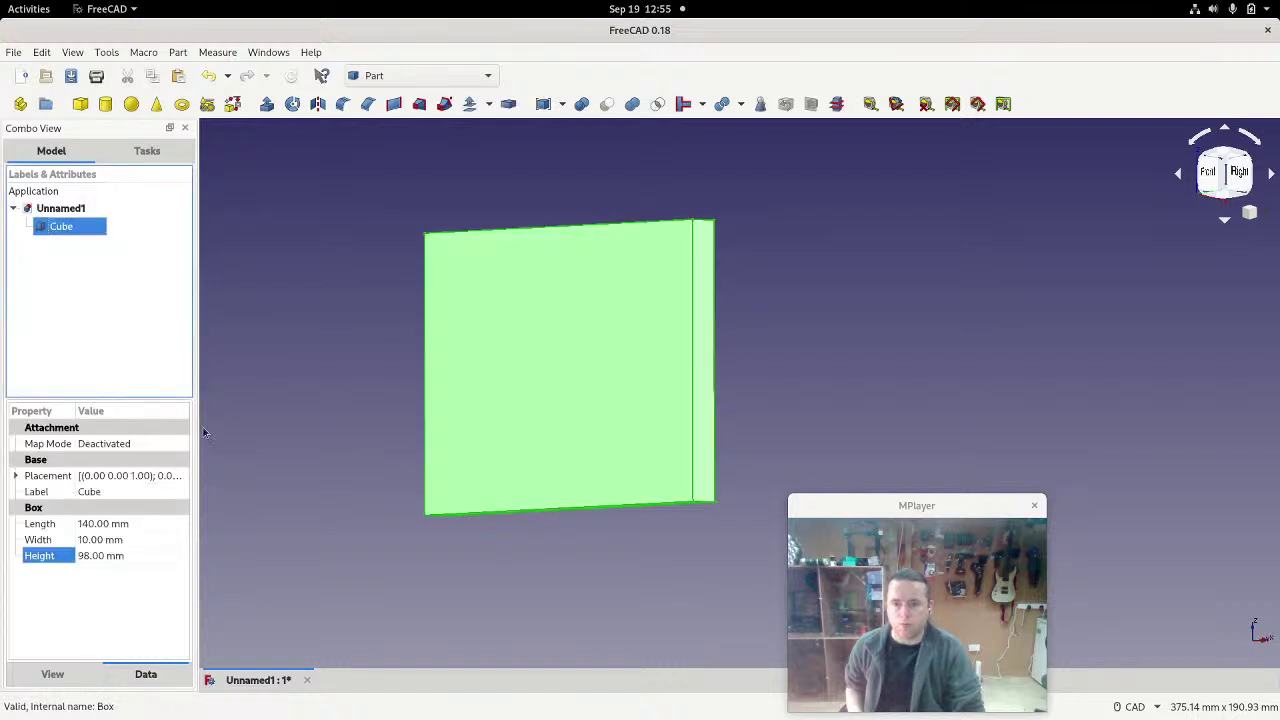
left_click(84, 53)
left_click(125, 113)
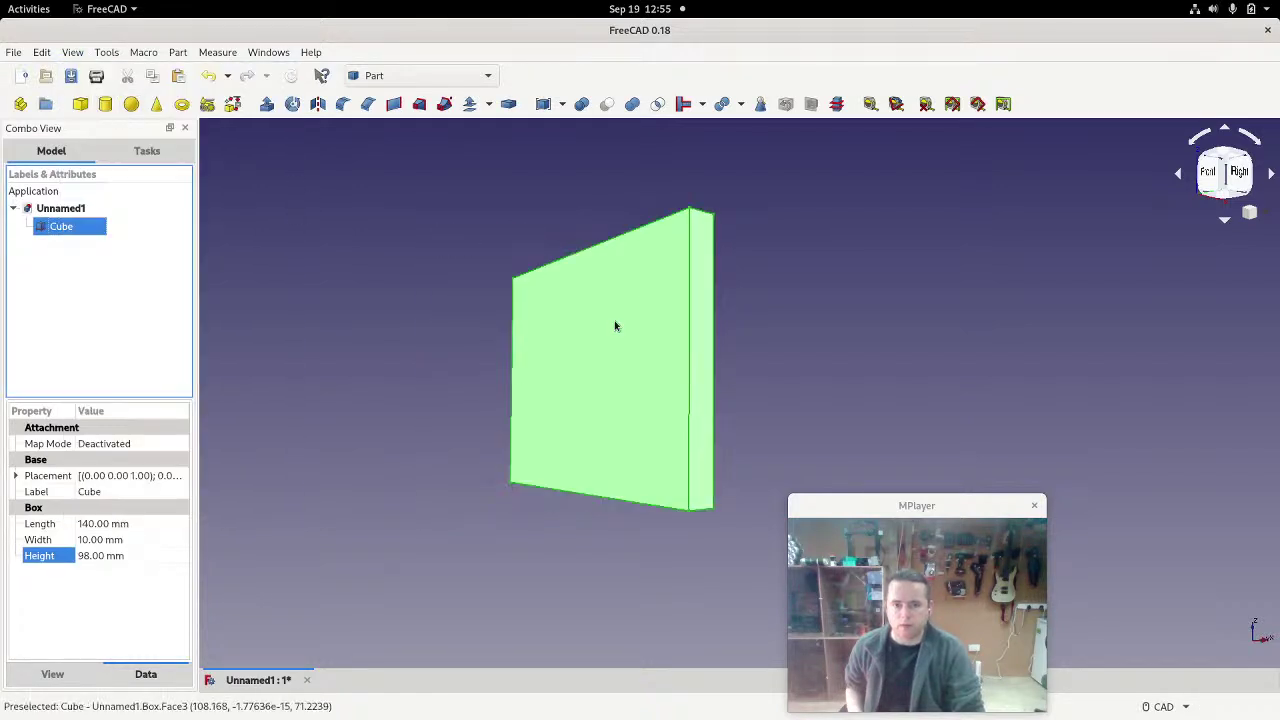
middle_click_drag(842, 376, 882, 392)
left_click_drag(930, 520, 1118, 507)
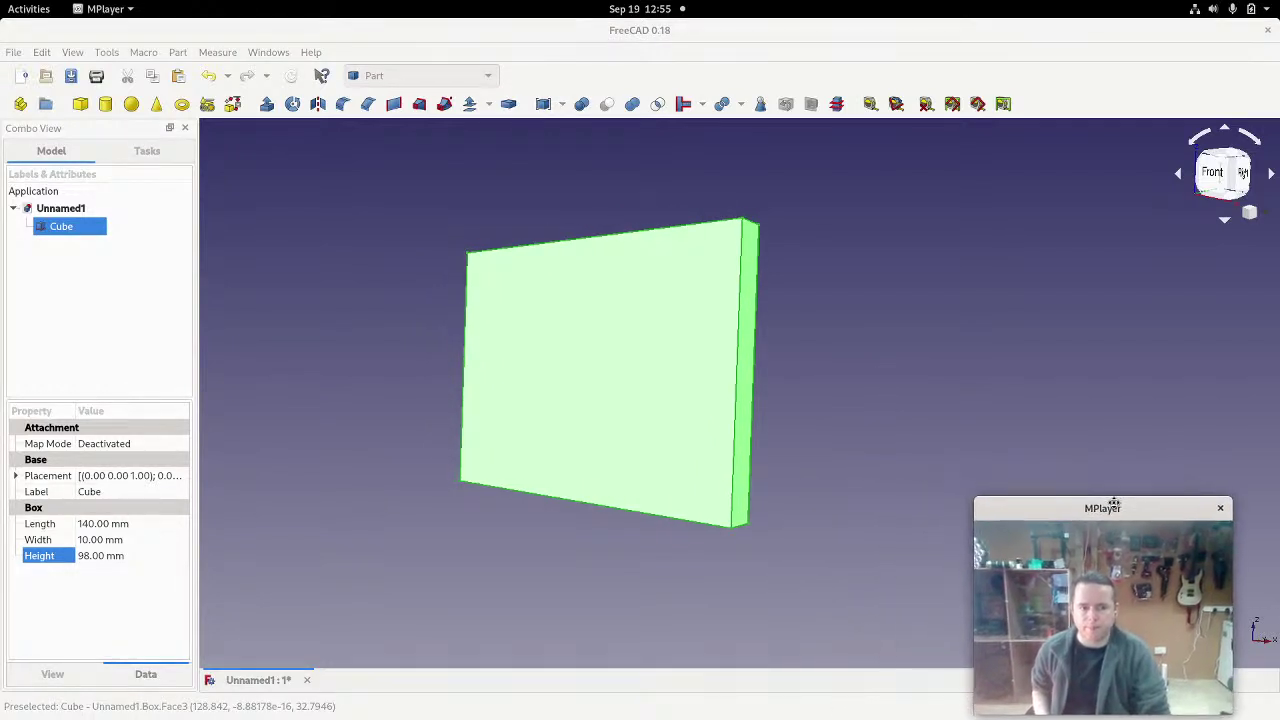
middle_click_drag(950, 437, 923, 363)
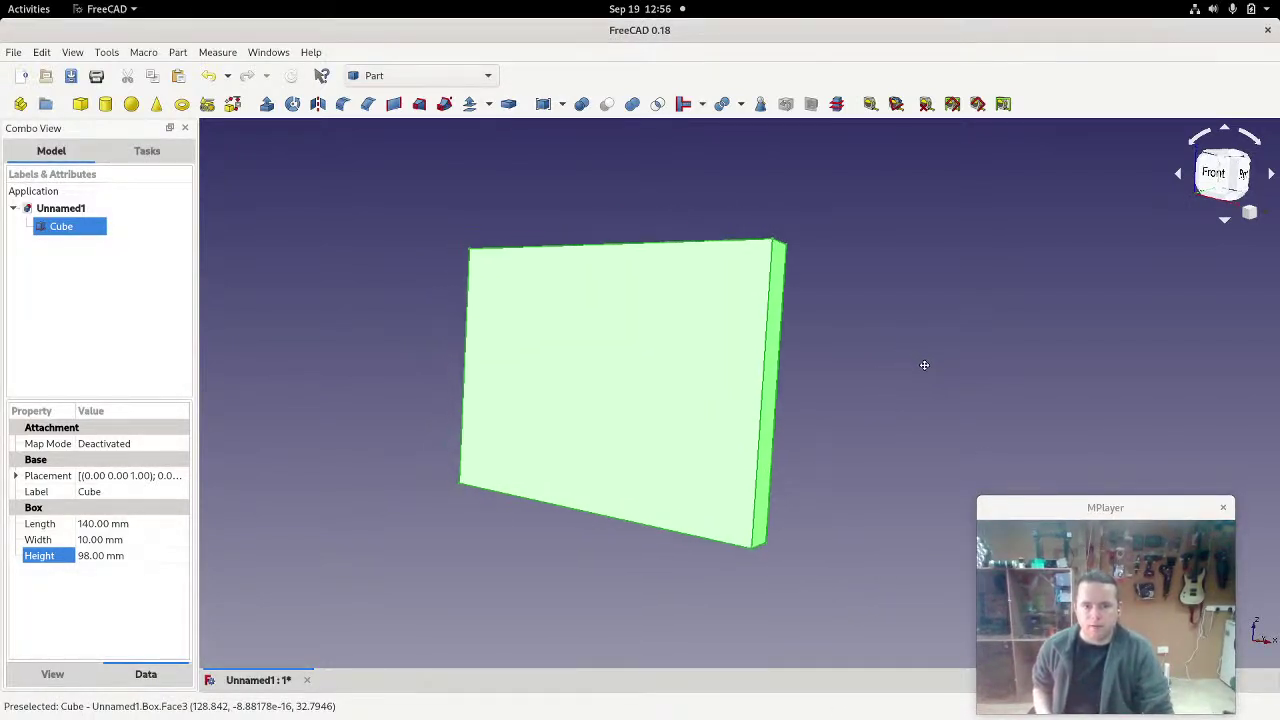
left_click(372, 464)
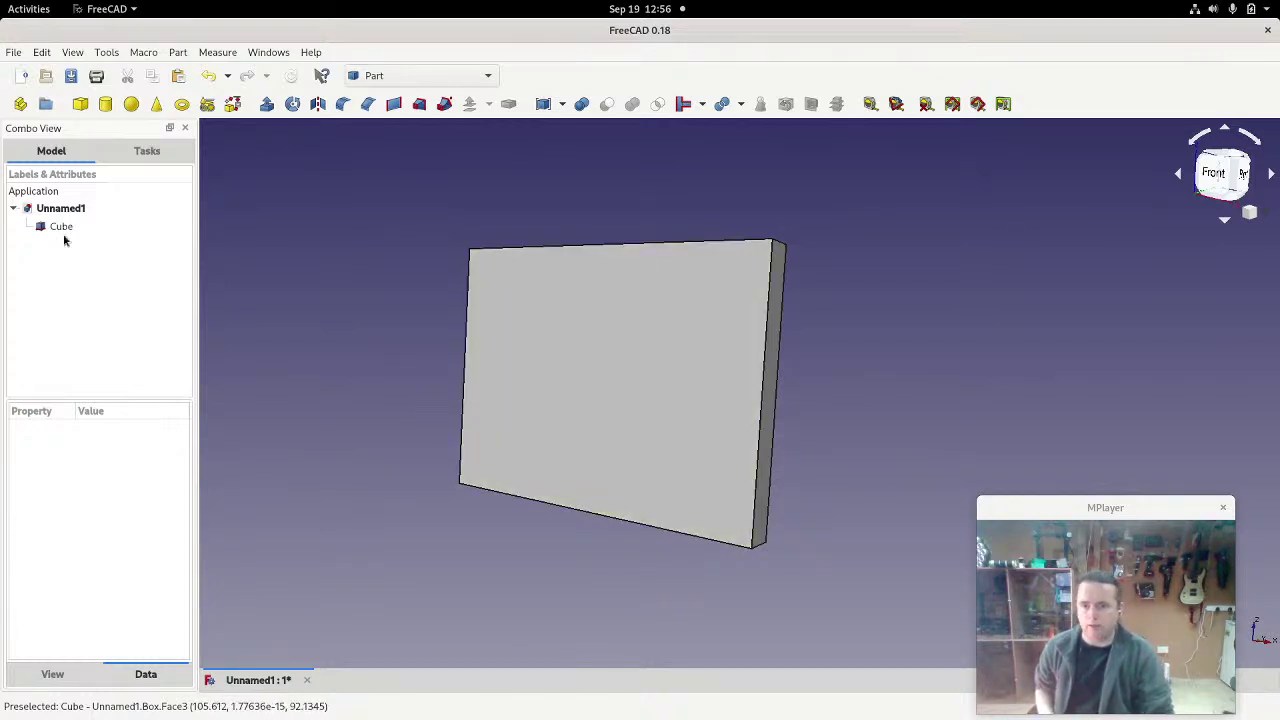
Step: Set the cube's width to 12 mm
left_click(61, 226)
left_click(98, 541)
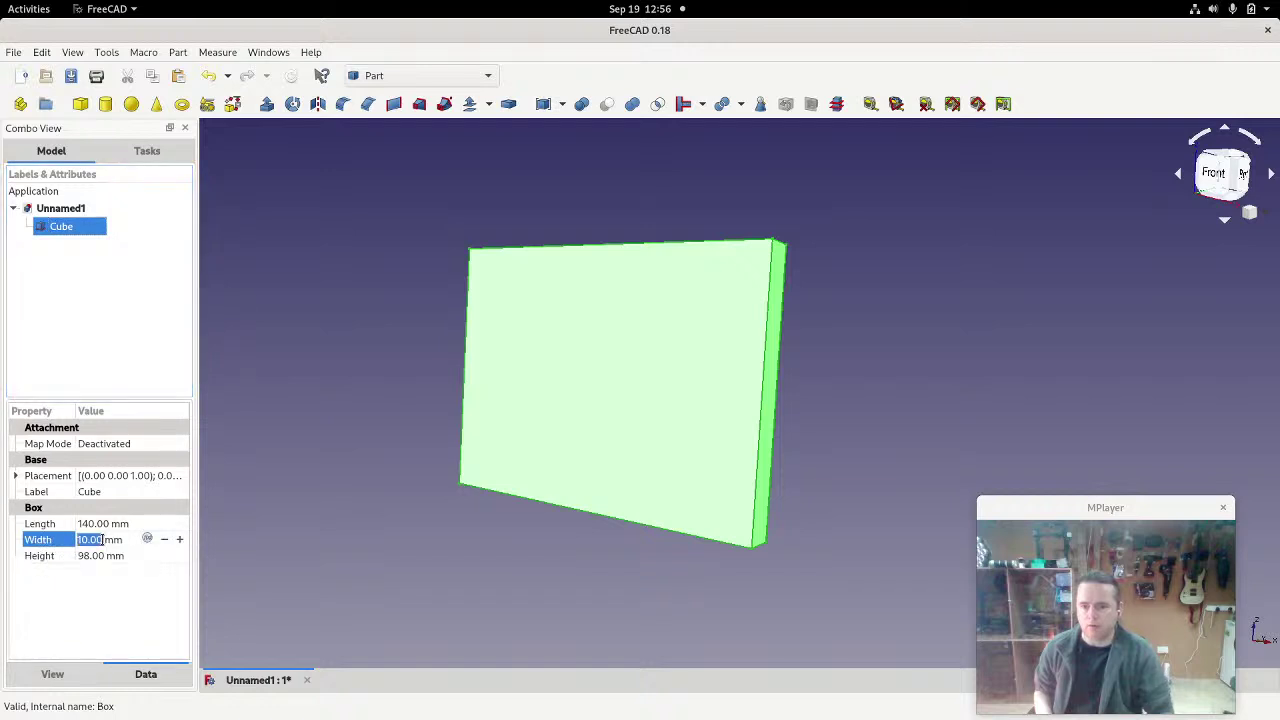
type("12")
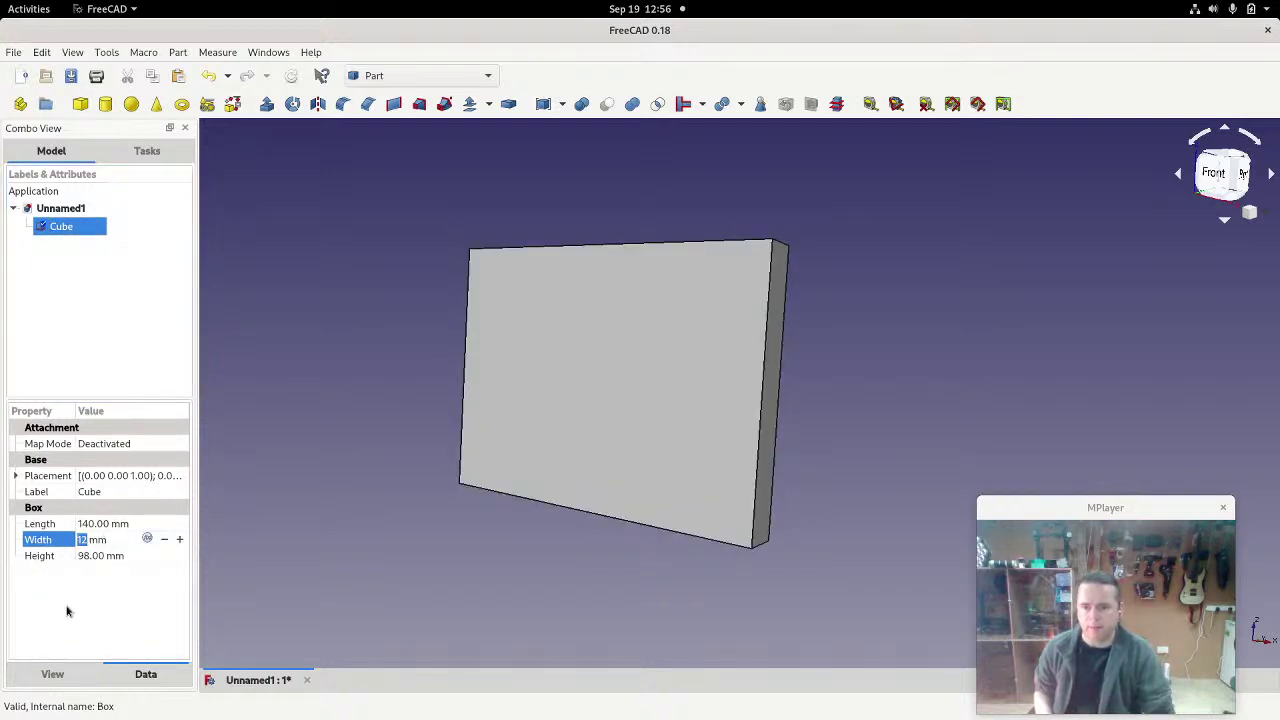
Step: Duplicate the cube within the same document
left_click(76, 234)
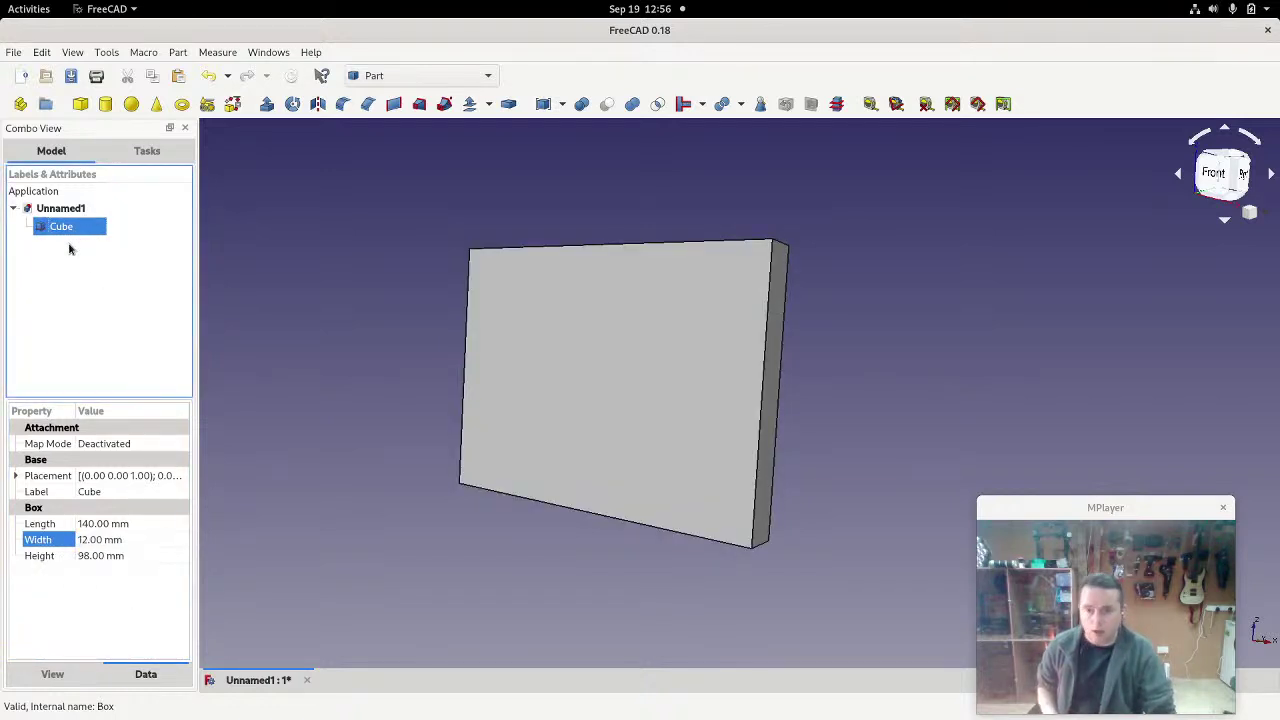
key("ctrl+c")
key("ctrl+v")
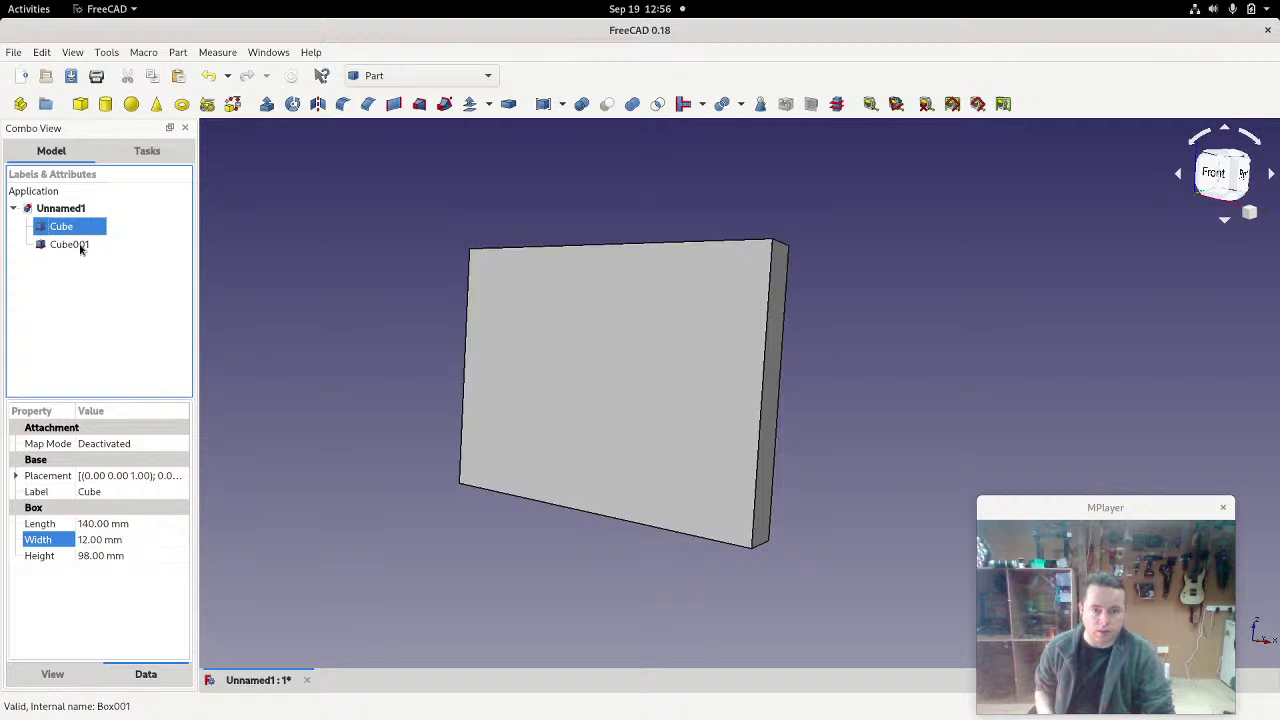
Step: Set the duplicated cube's length to 120 mm, its height to 78 mm and its width to 10 mm
right_click(76, 229)
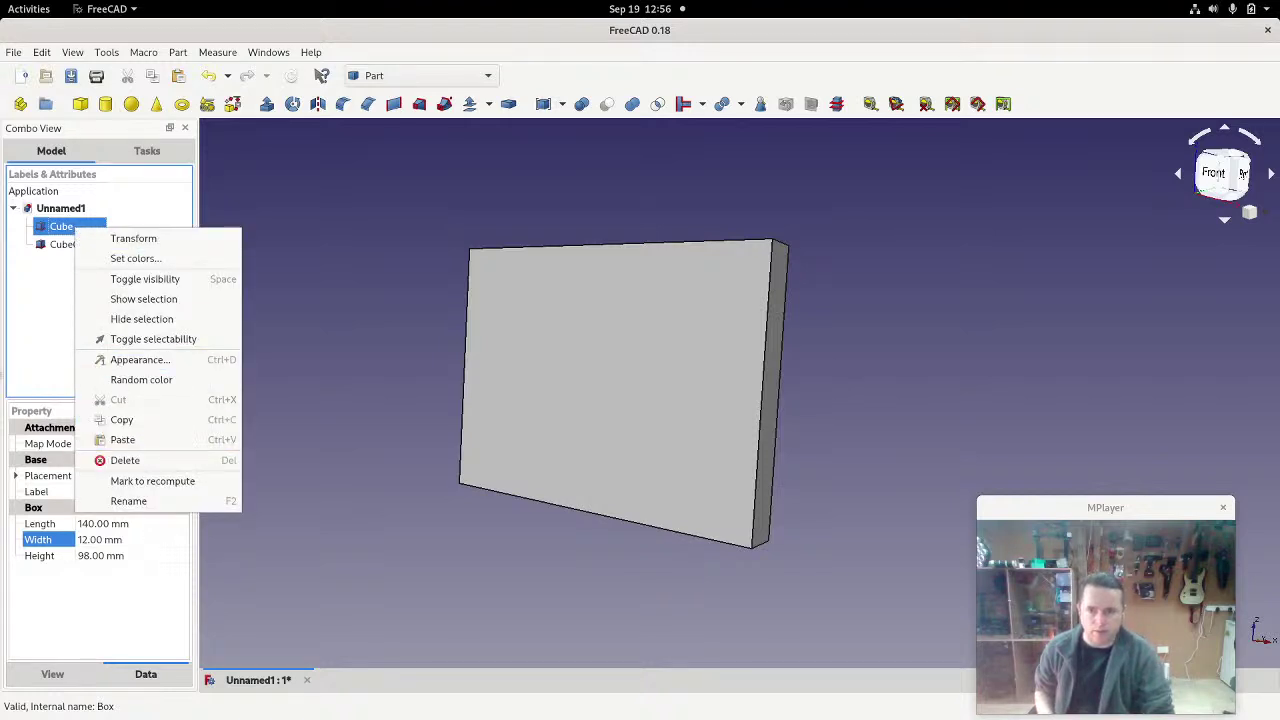
key("Escape")
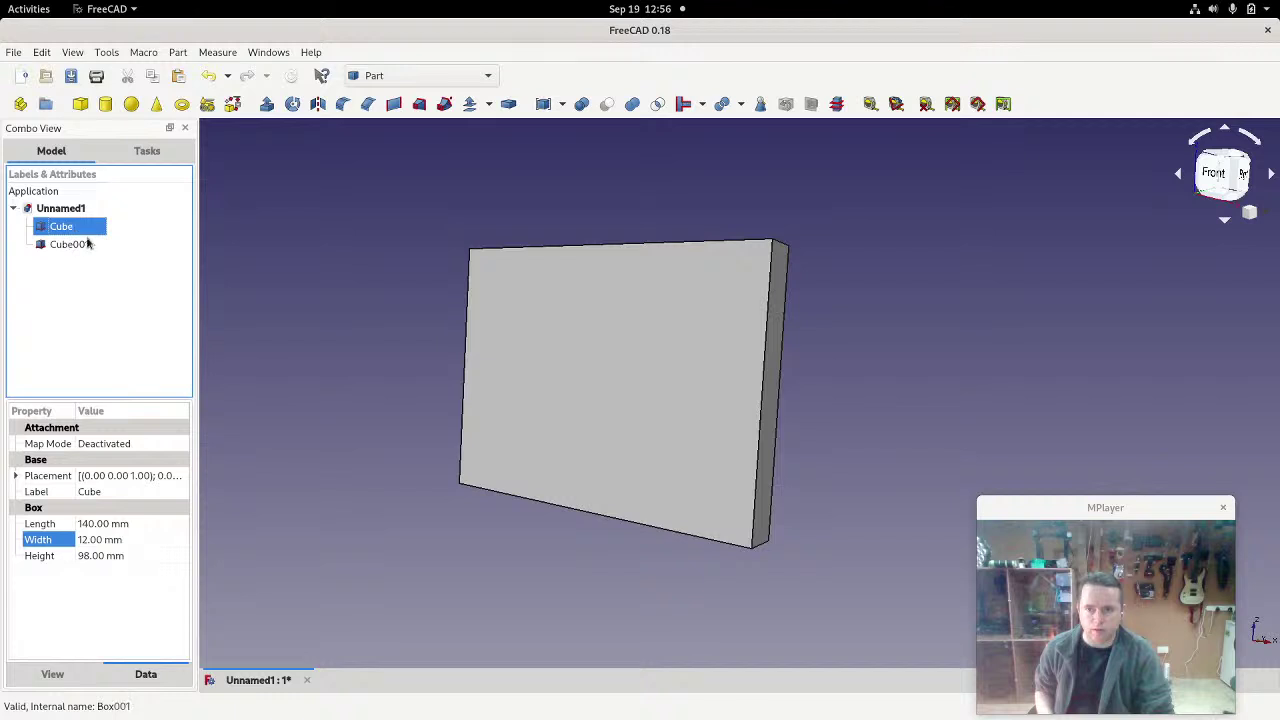
left_click(77, 247)
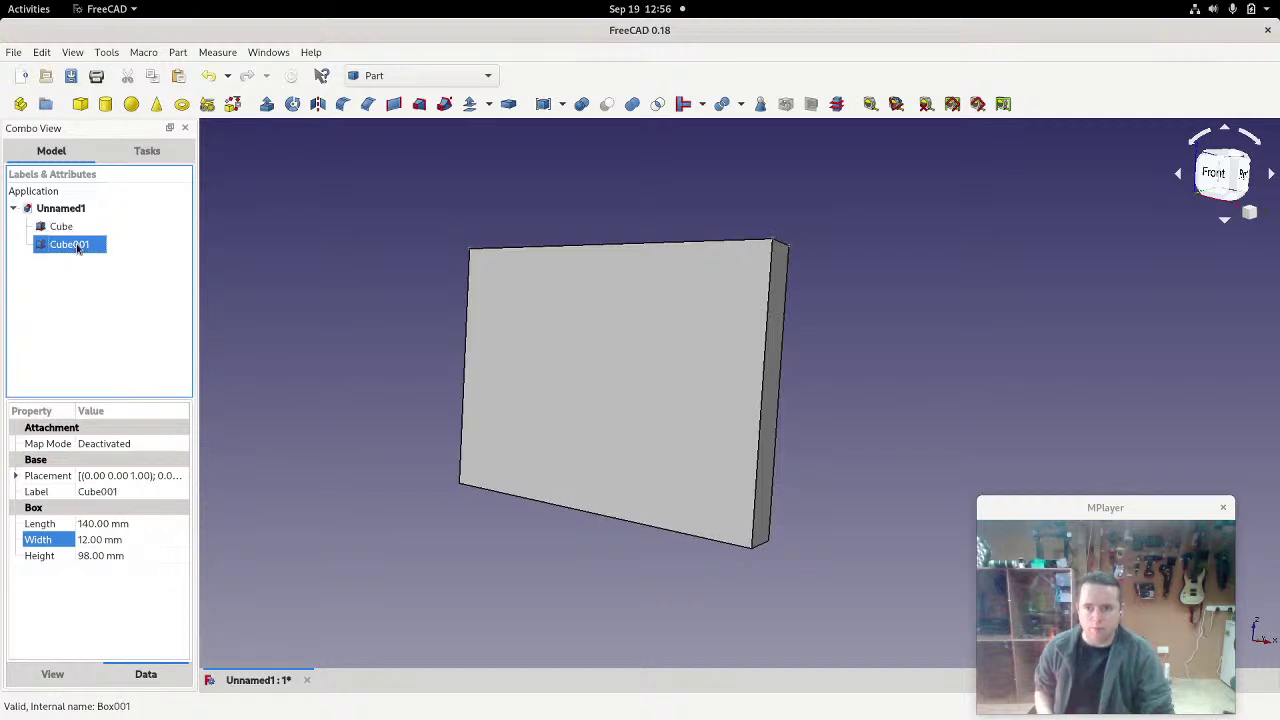
left_click(98, 525)
left_click(100, 525)
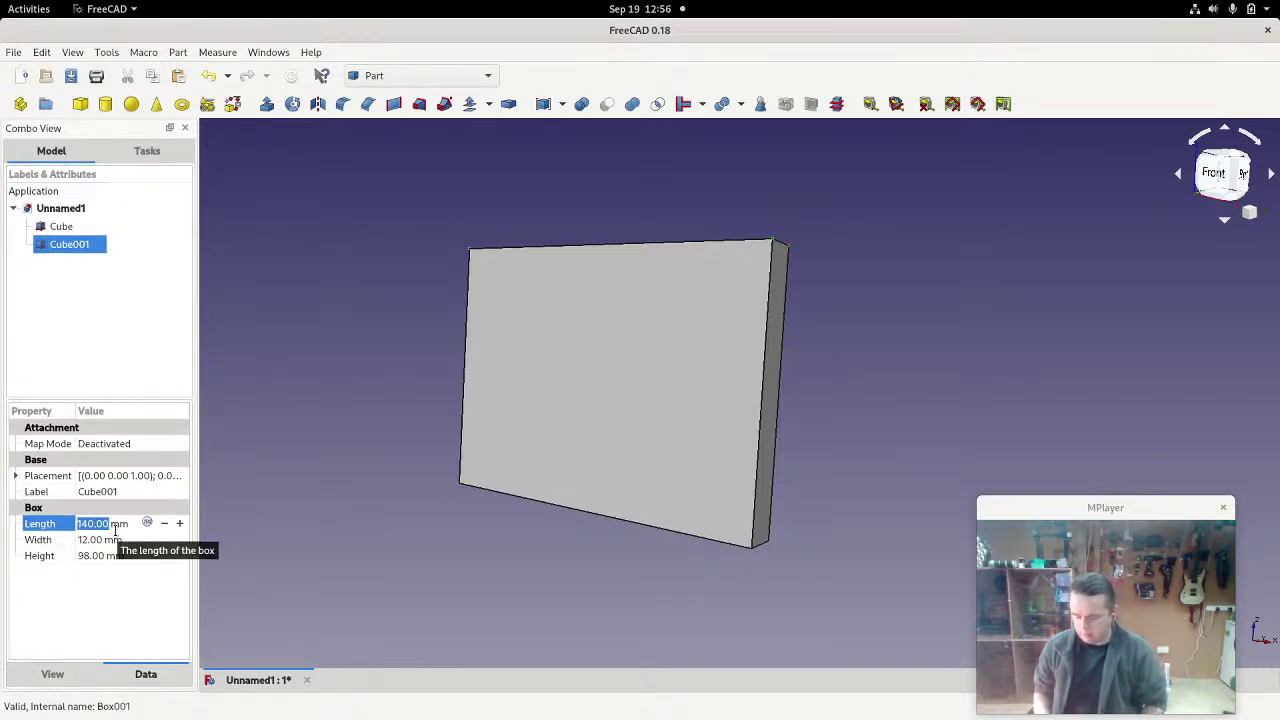
type("120")
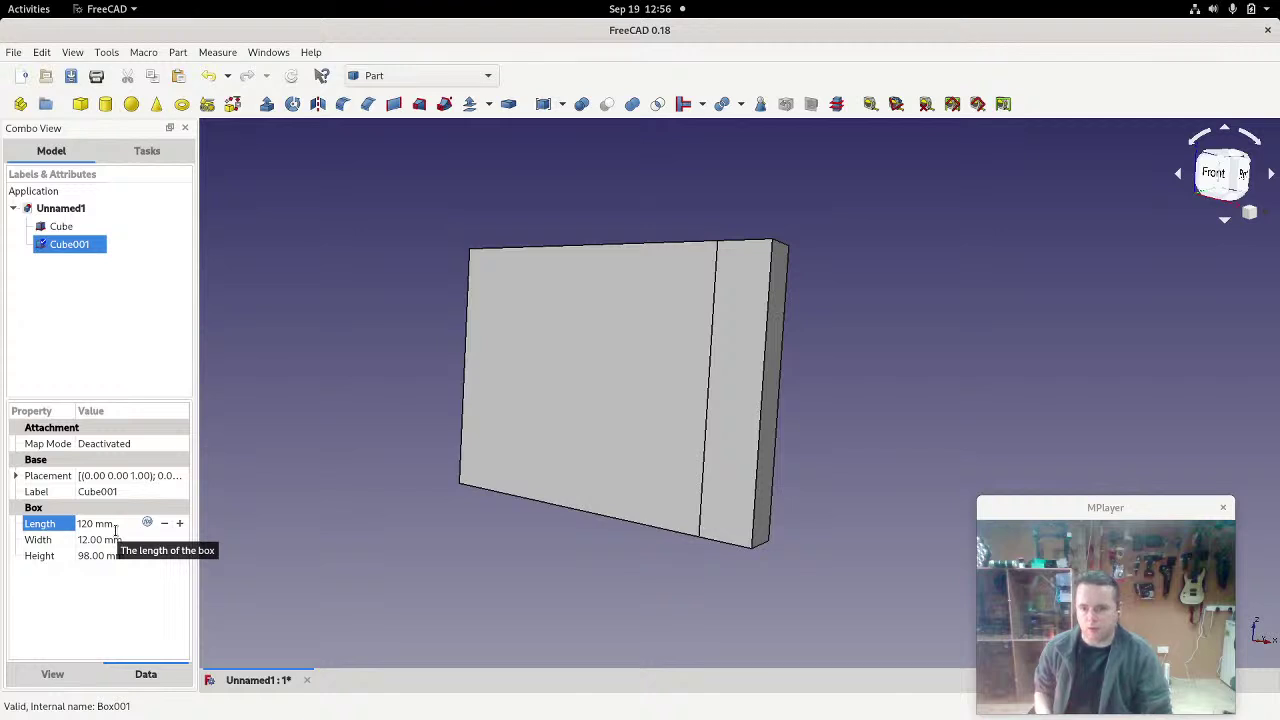
left_click(113, 565)
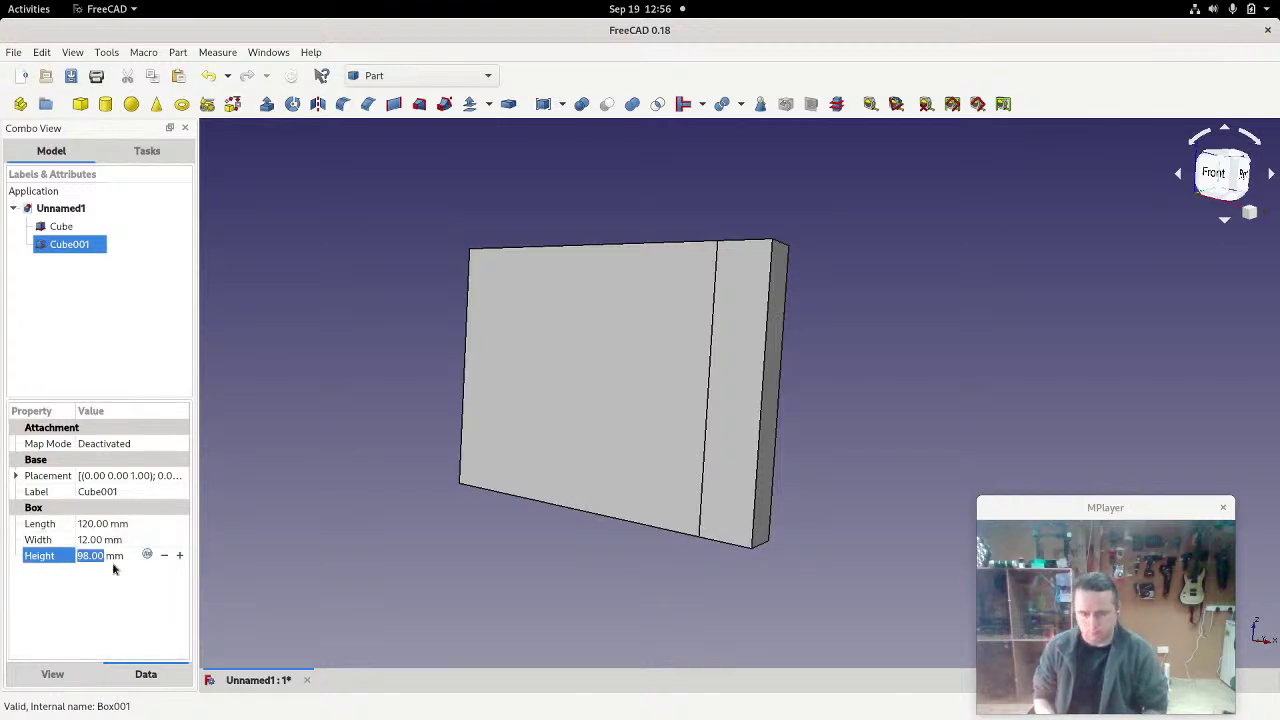
type("78")
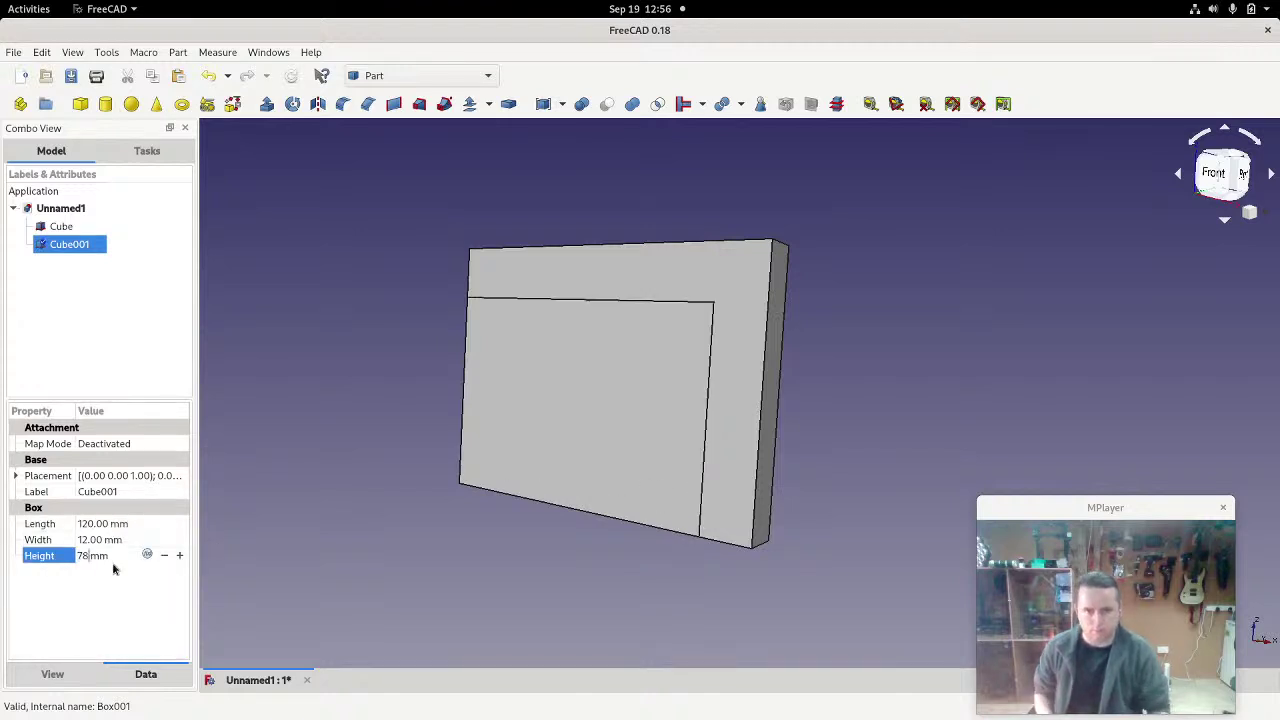
left_click(16, 477)
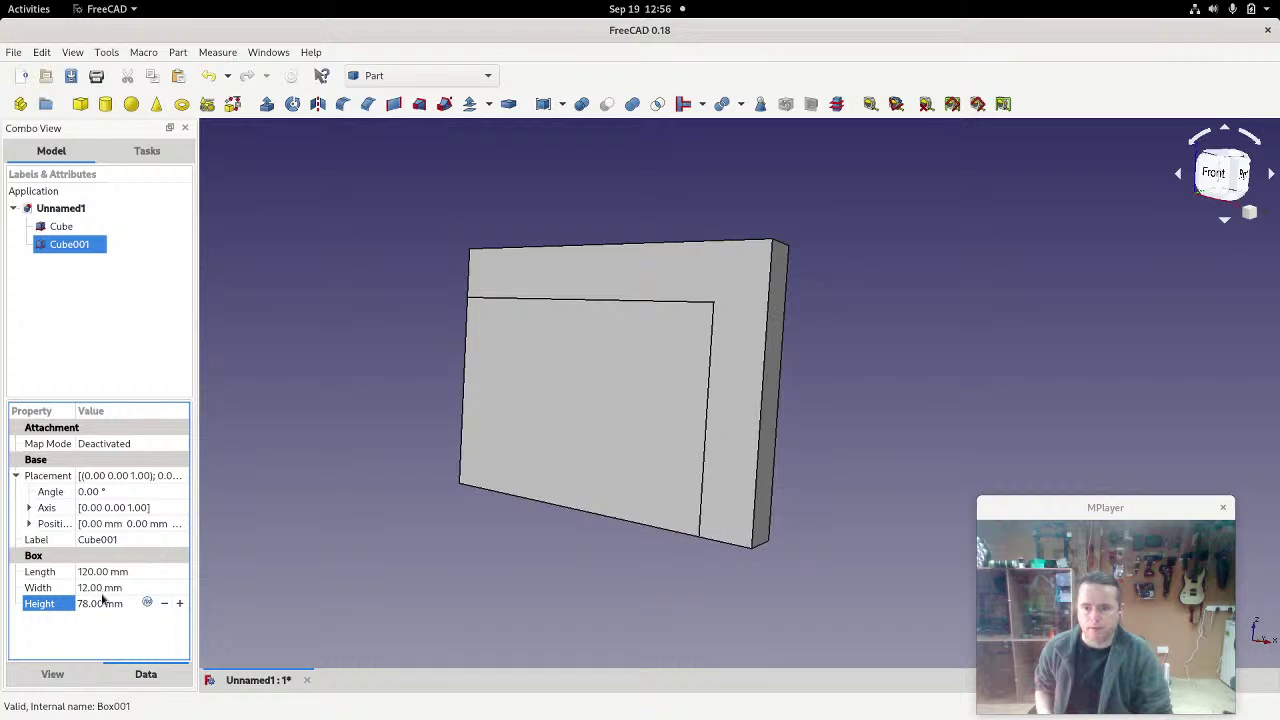
left_click(100, 587)
type("10")
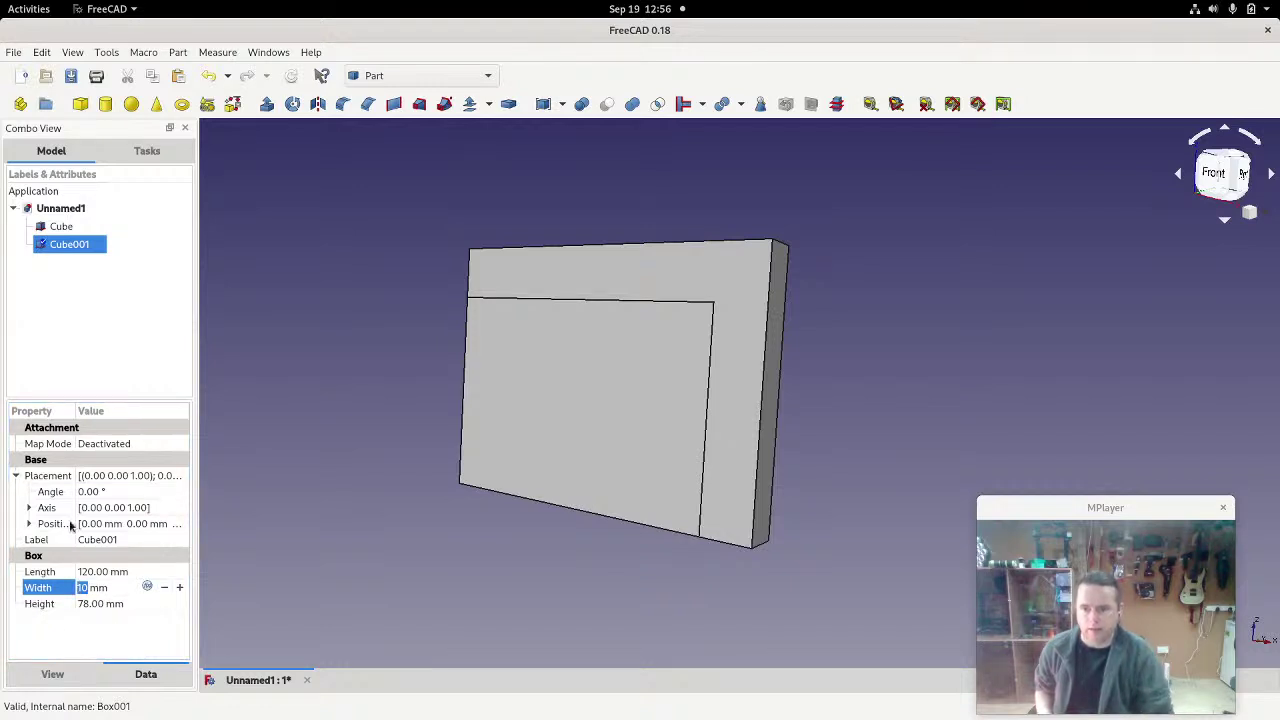
Step: Position the smaller cube at 10 mm in X and 10 mm in Z, inset from the larger block's edges
left_click(29, 524)
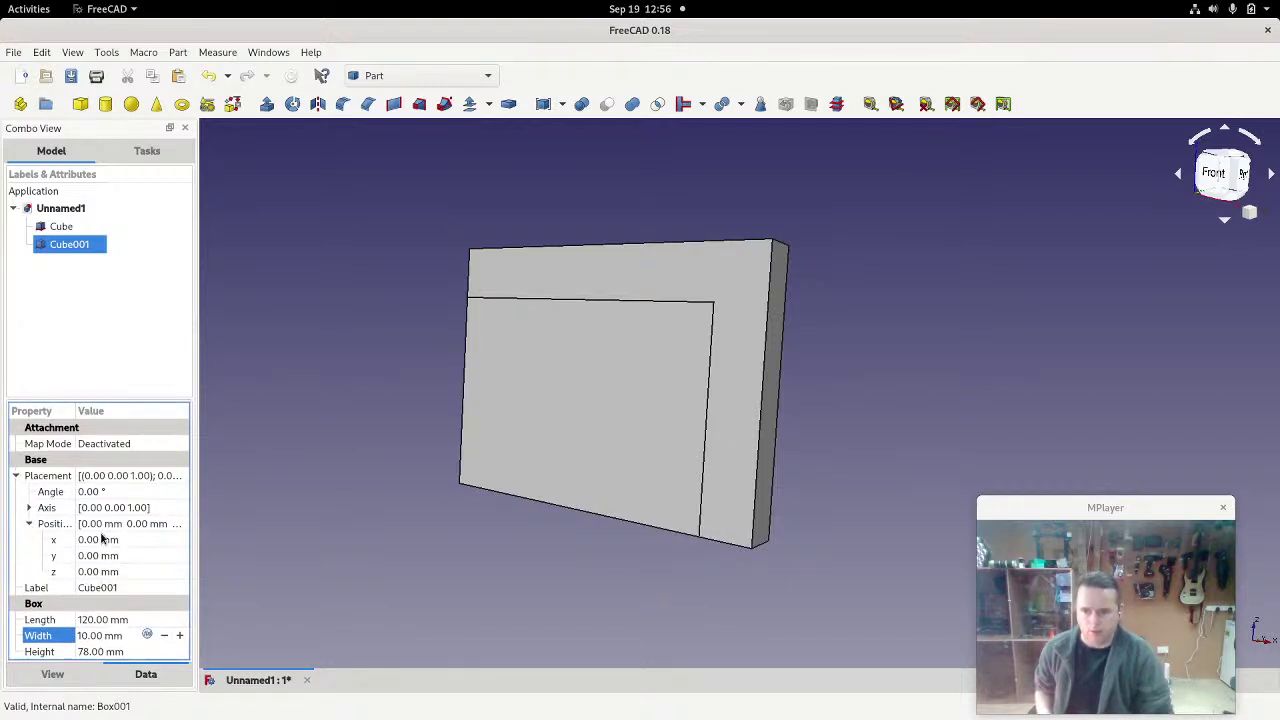
left_click(102, 539)
type("10")
key("Tab")
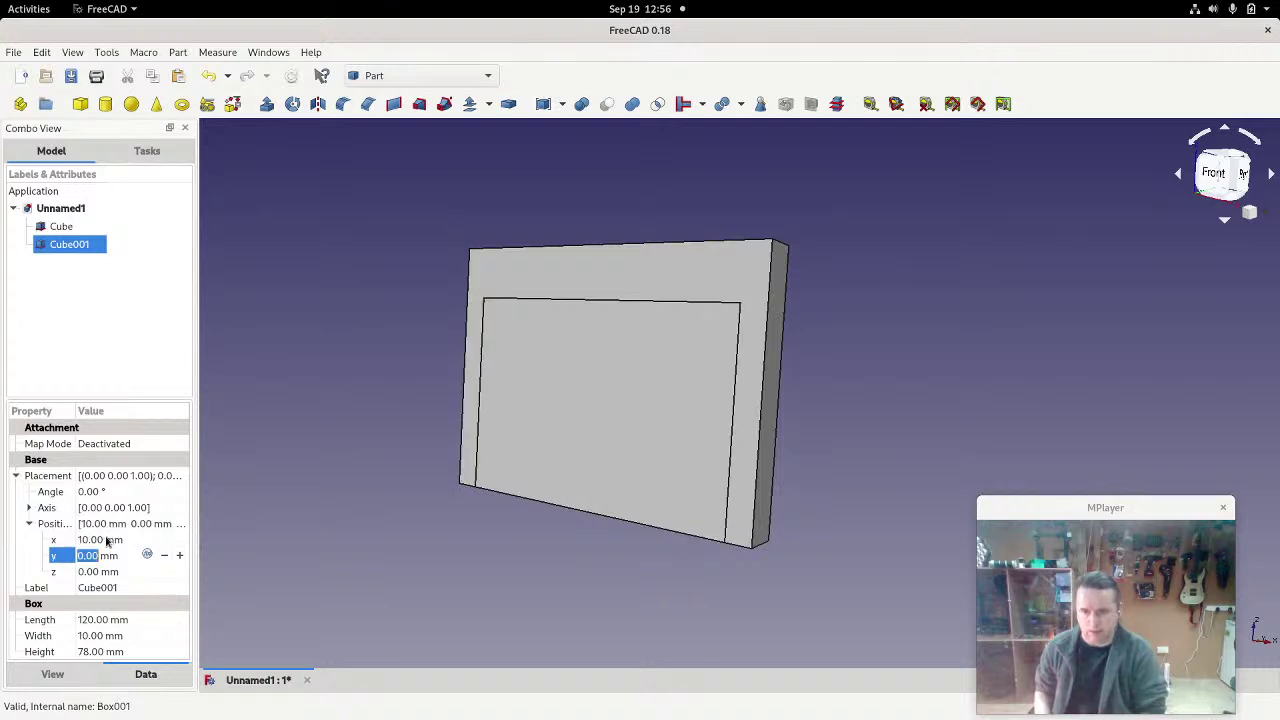
key("Tab")
type("10")
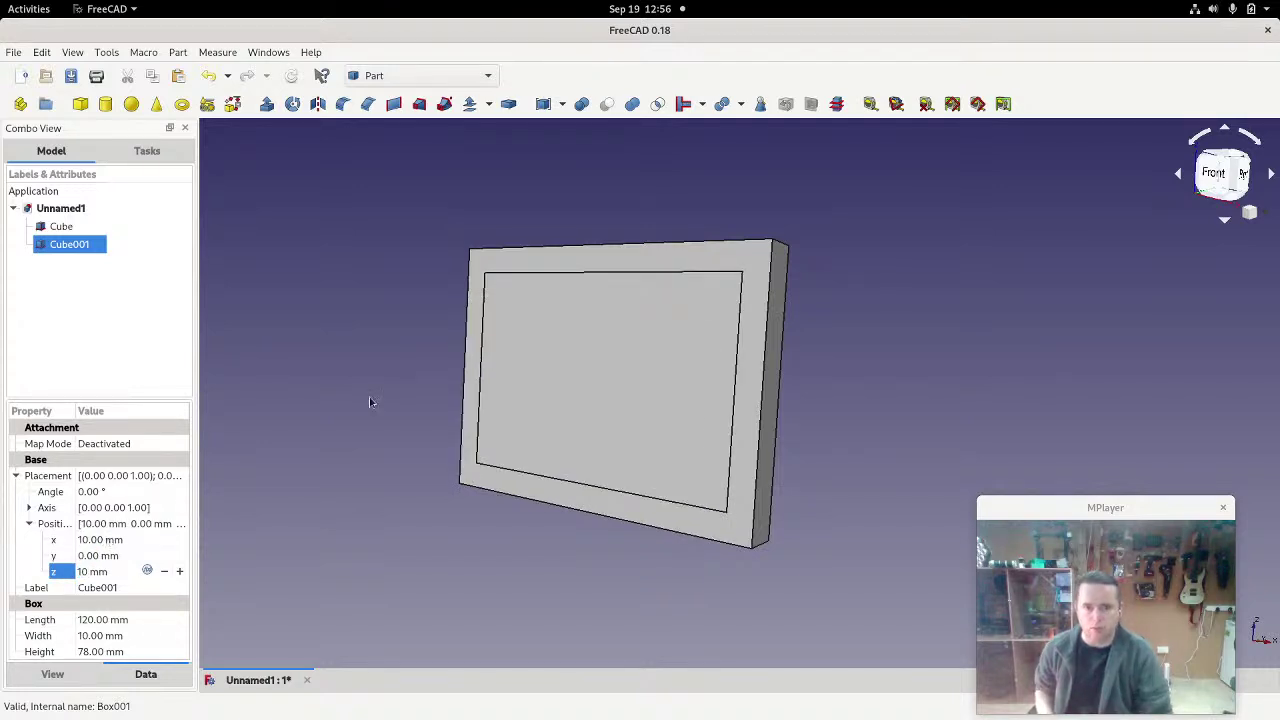
Step: Try widths of 12 mm and 20 mm on the smaller cube, and return its width to 10 mm
middle_click_drag(920, 380, 556, 391)
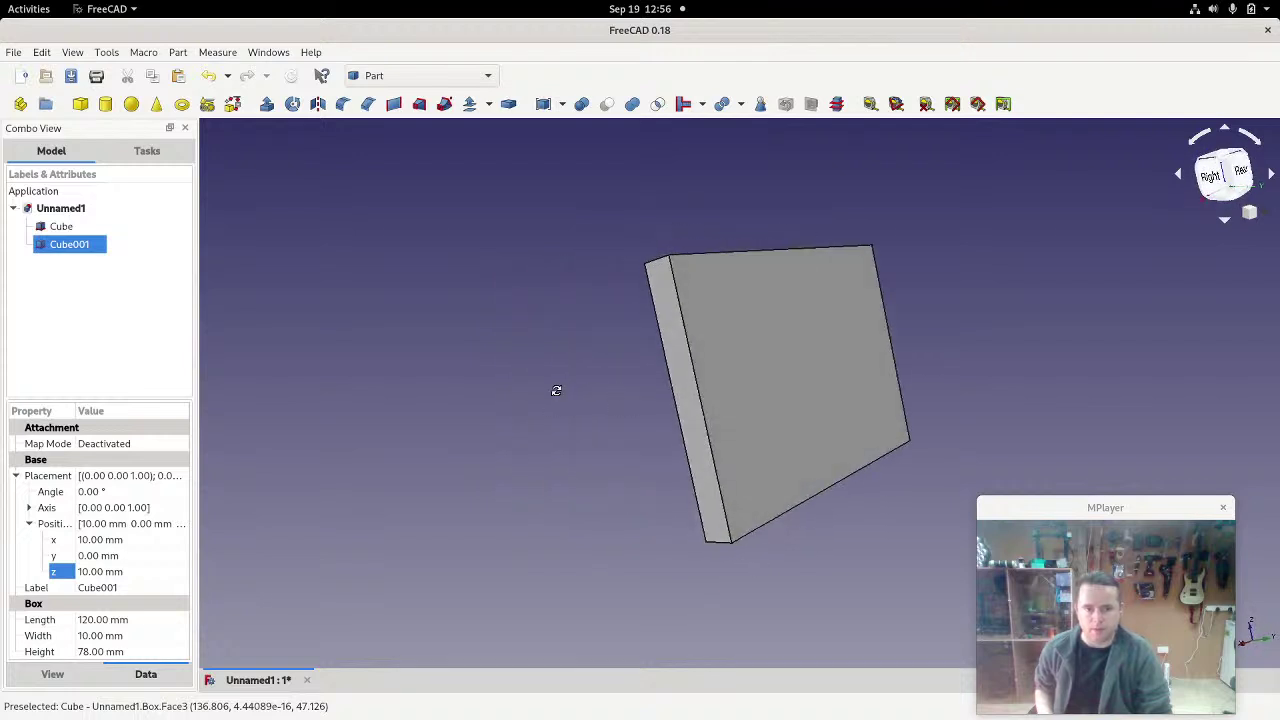
left_click(92, 634)
type("12")
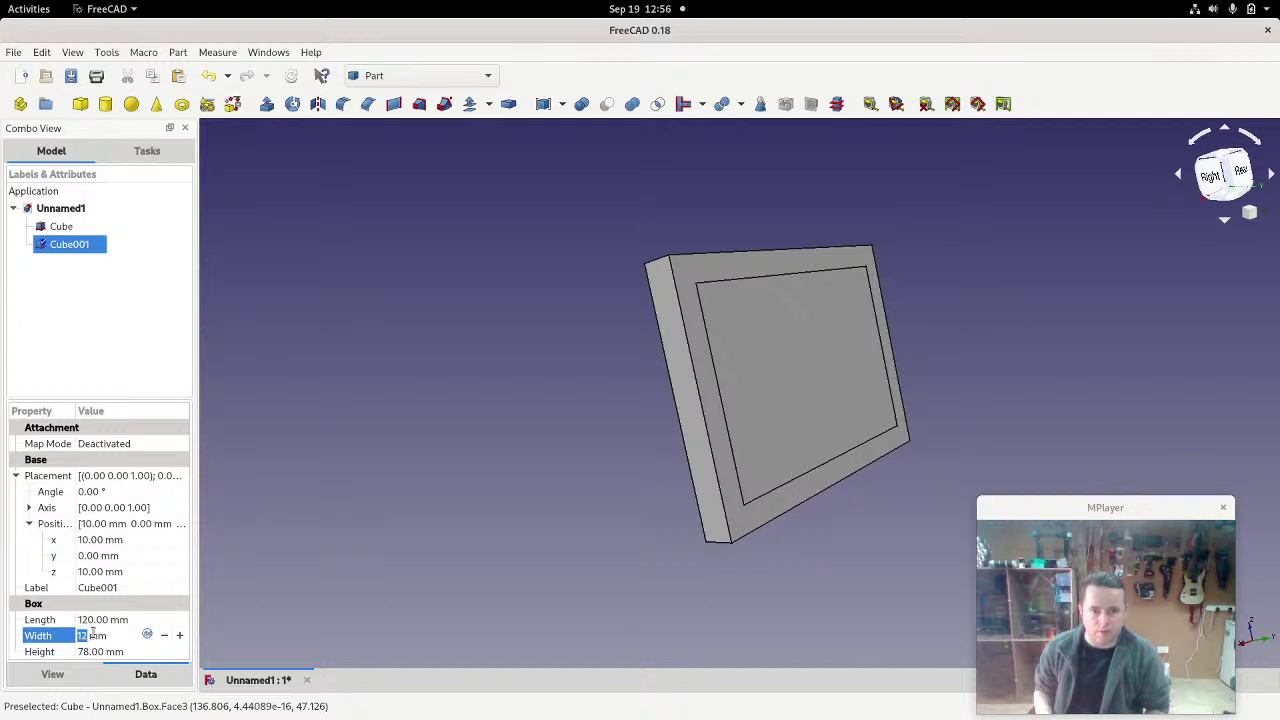
scroll(92, 634, "up", 8)
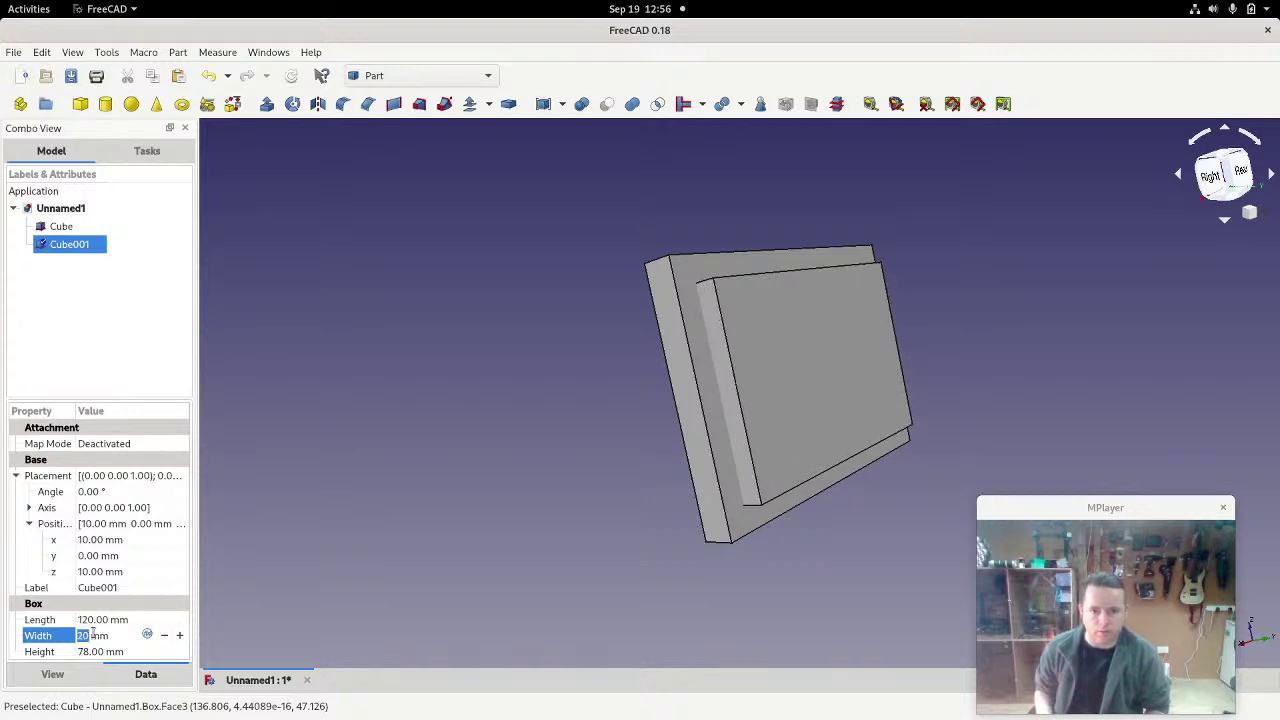
scroll(92, 634, "down", 8)
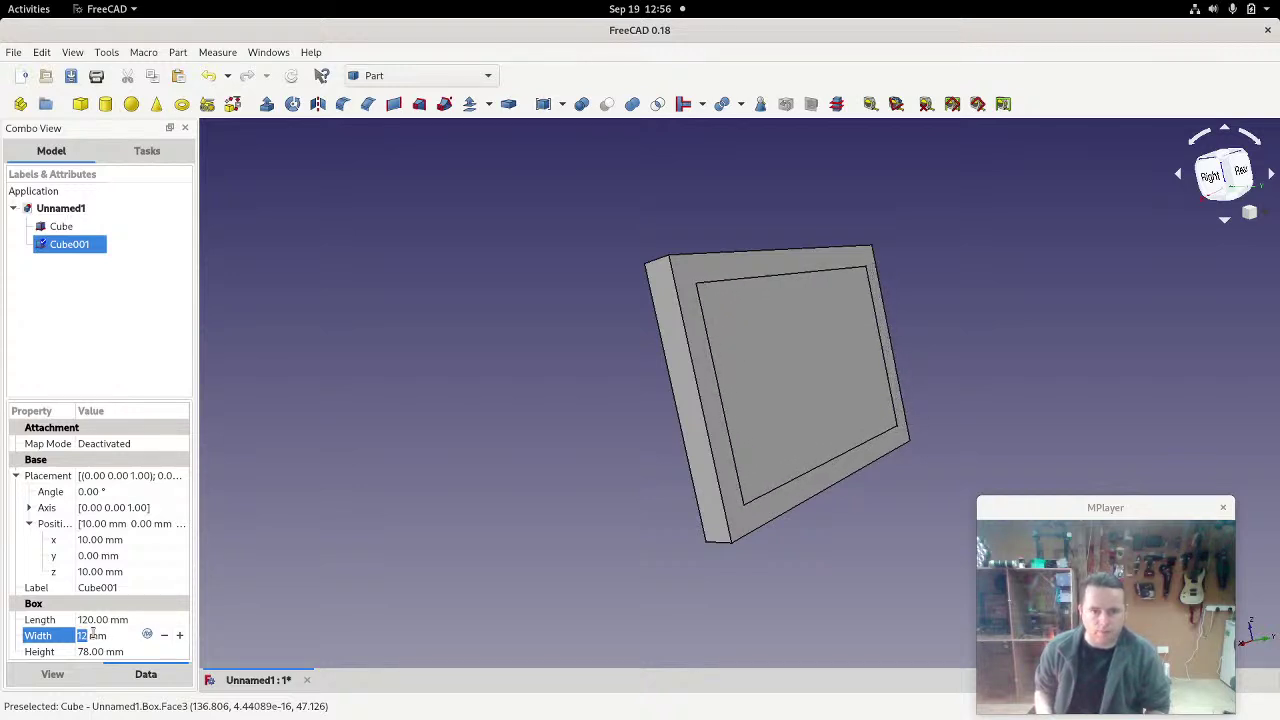
scroll(92, 634, "down", 1)
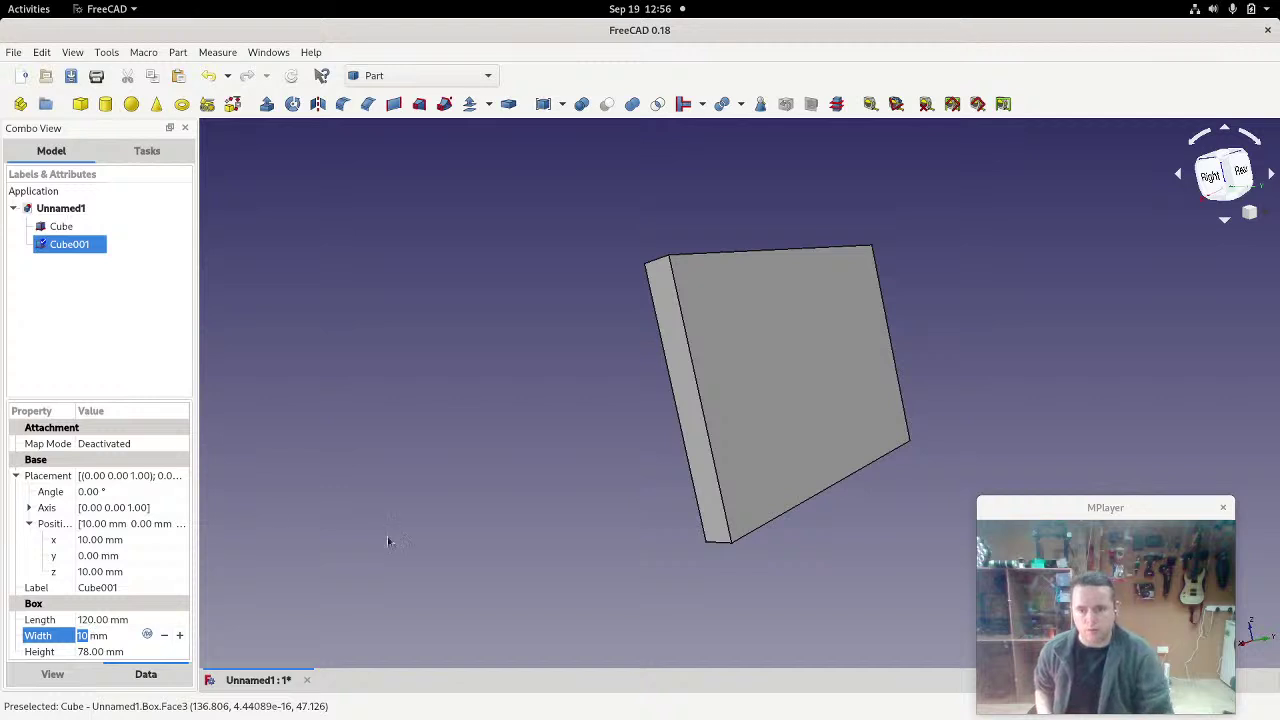
Step: Examine the front of the nested blocks and compare the dimensions of the outer and inner cubes
left_click(395, 530)
middle_click_drag(420, 471, 632, 644)
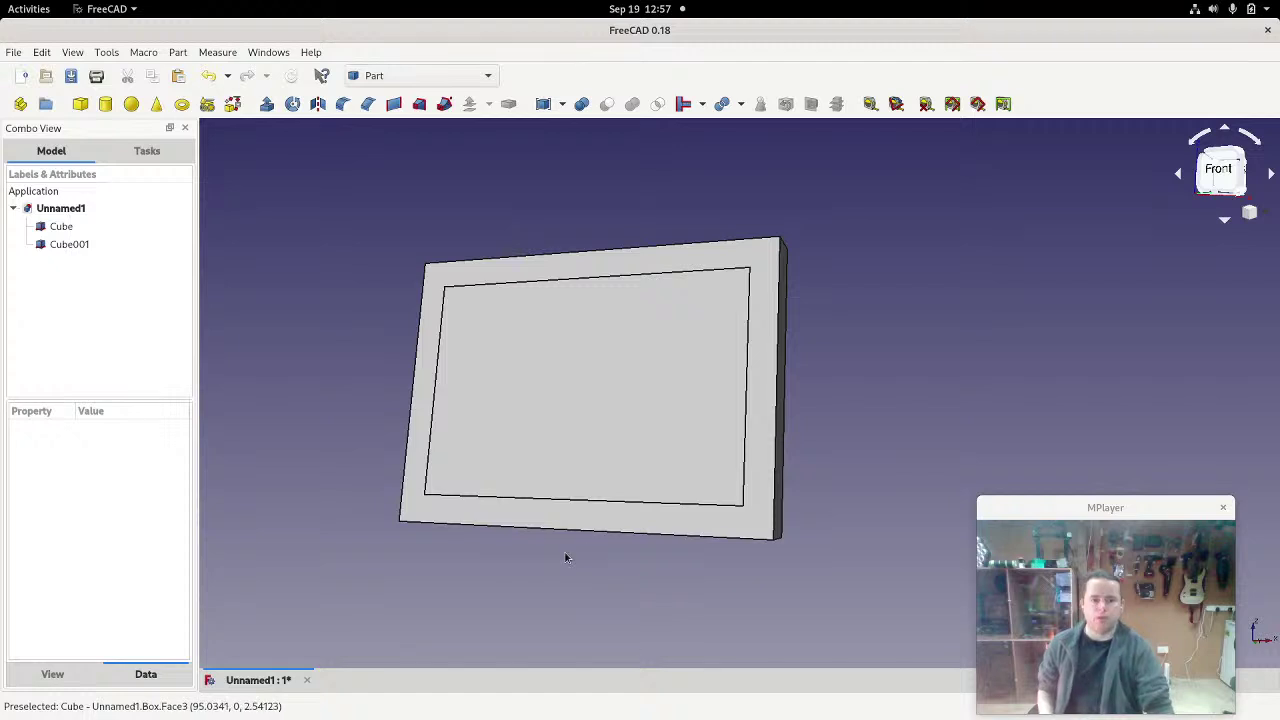
left_click(107, 304)
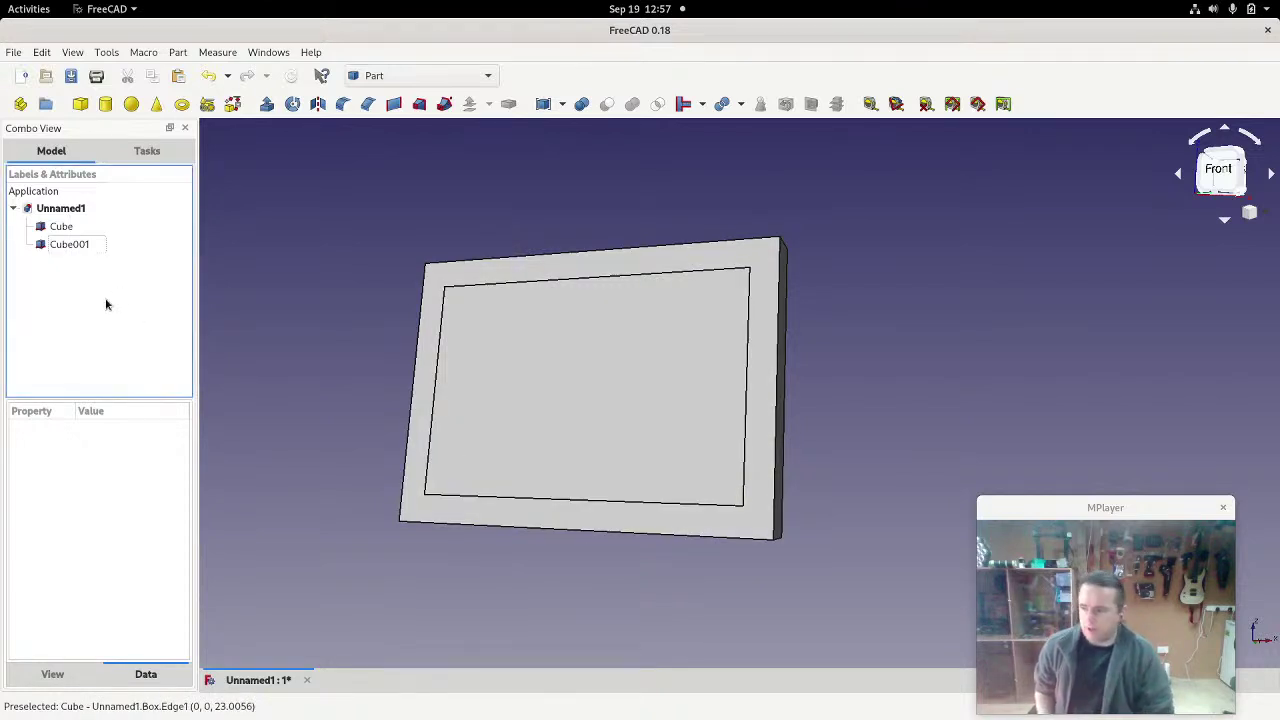
left_click(62, 228)
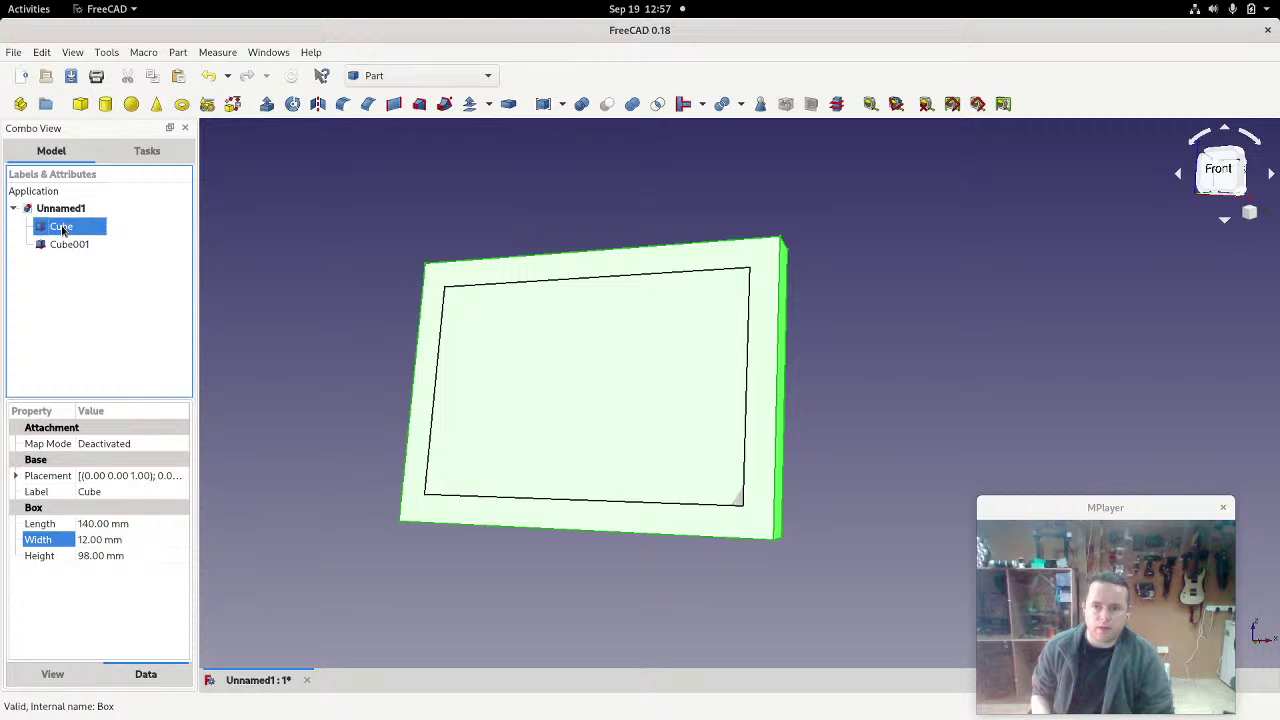
left_click(83, 246)
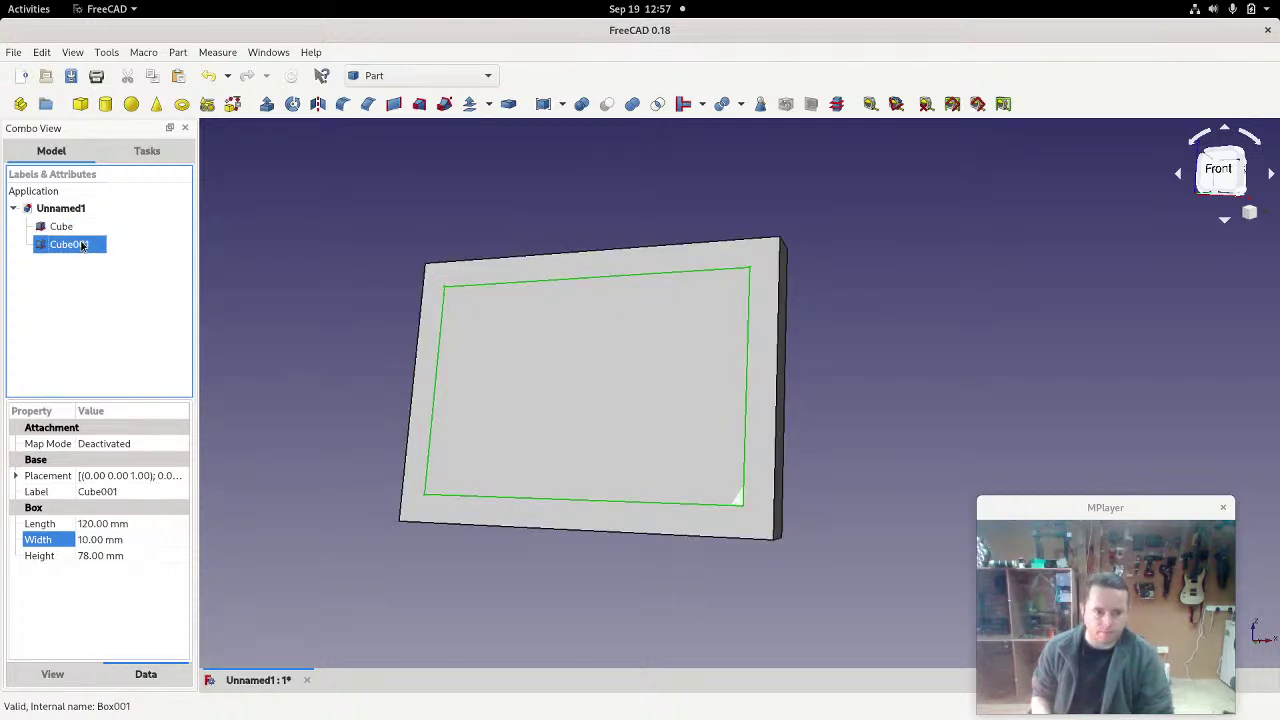
left_click(52, 290)
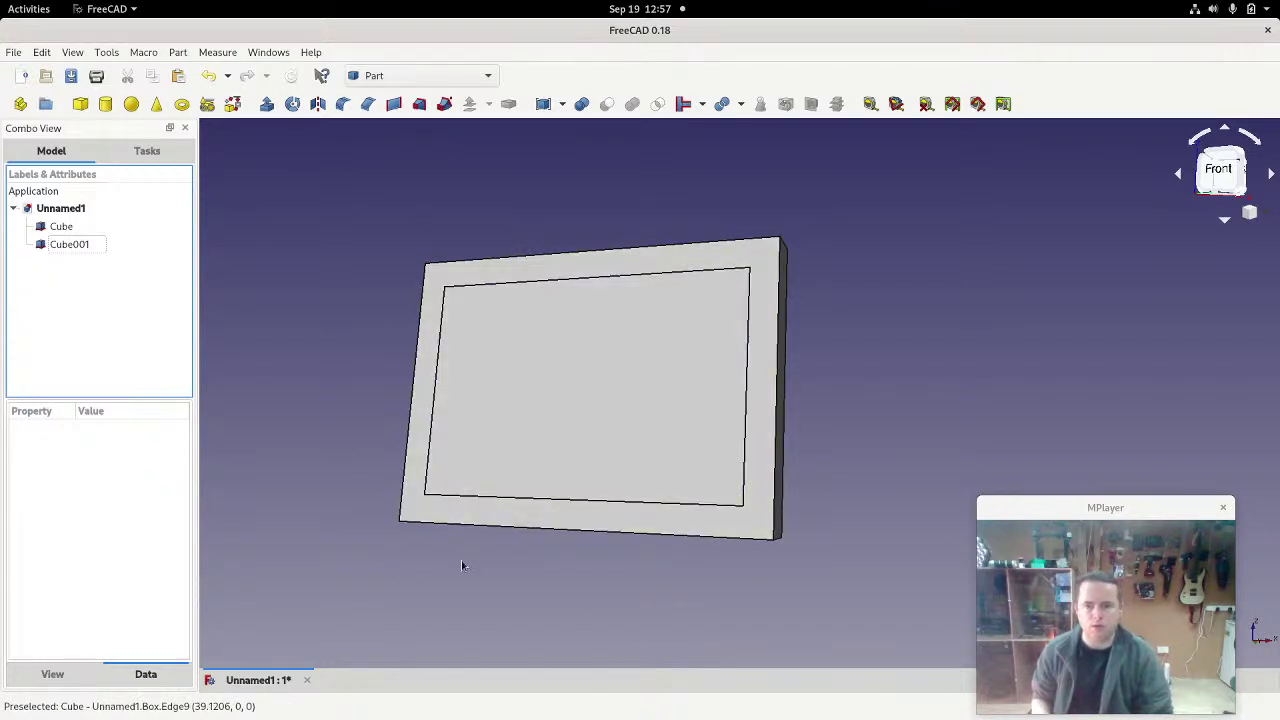
middle_click_drag(809, 509, 869, 436)
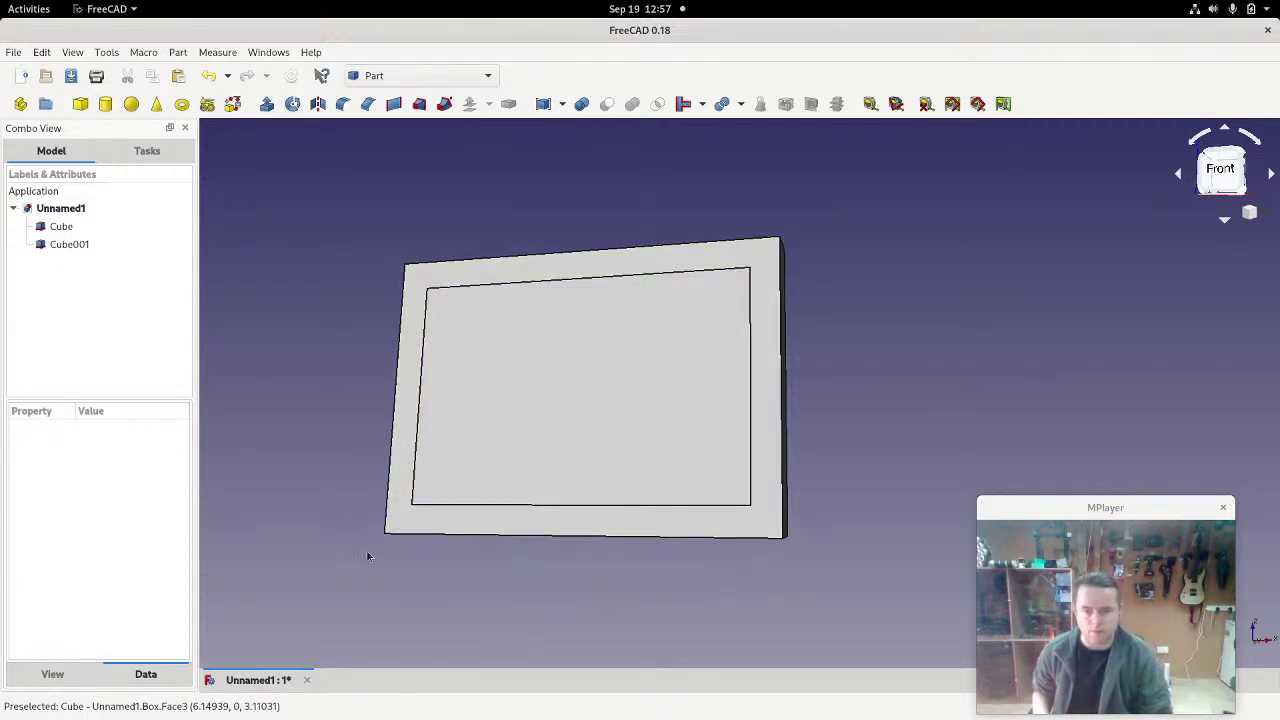
Step: Add a cylinder to the document and expand its placement to show the position and axis values
left_click(106, 104)
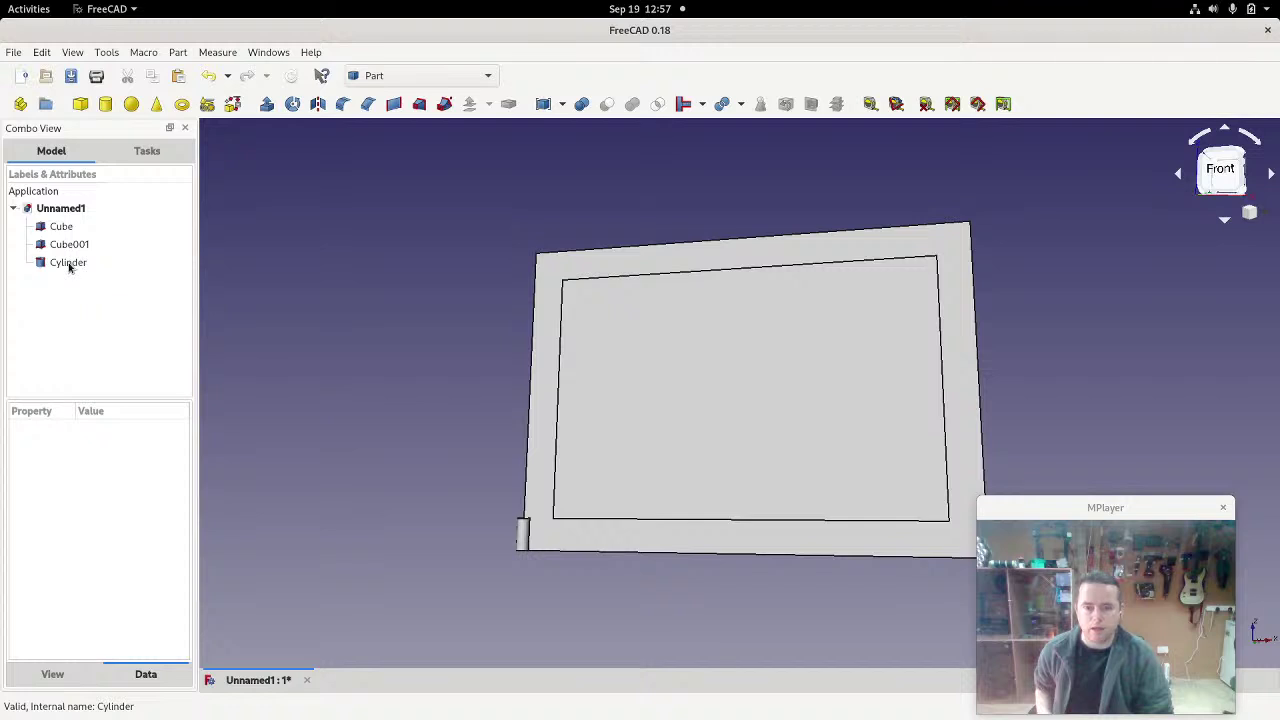
left_click(70, 264)
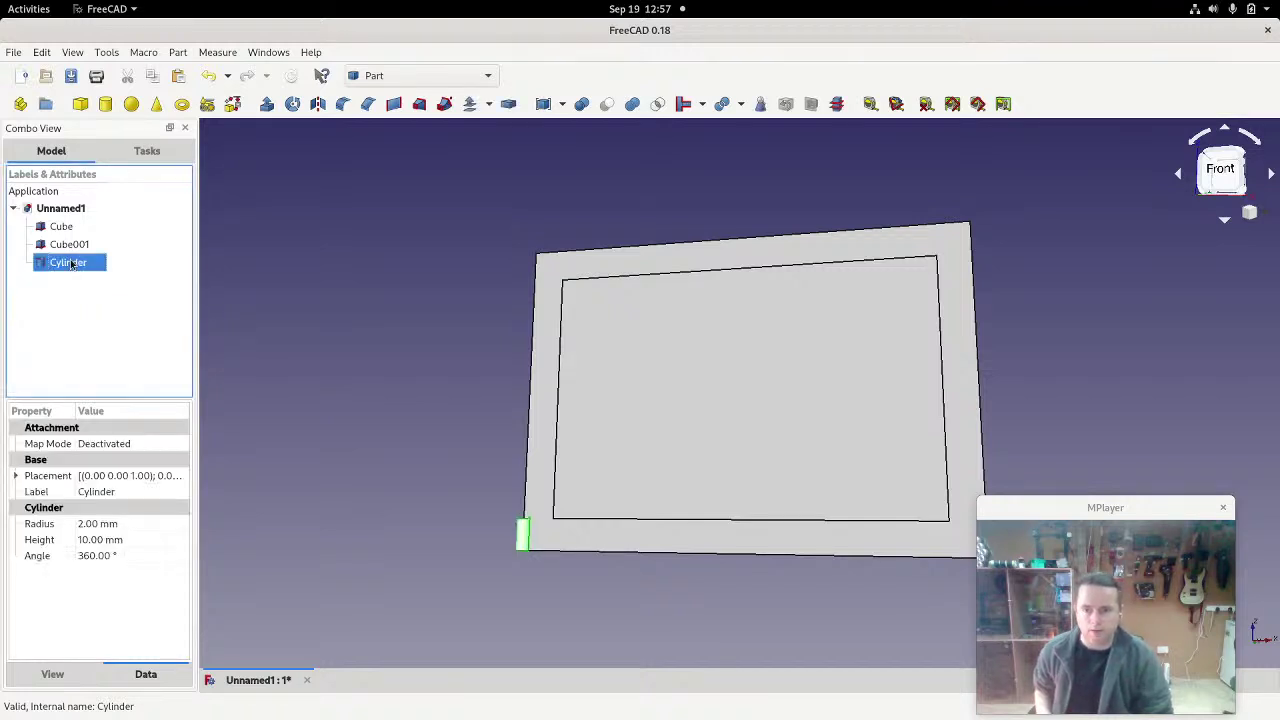
left_click(14, 477)
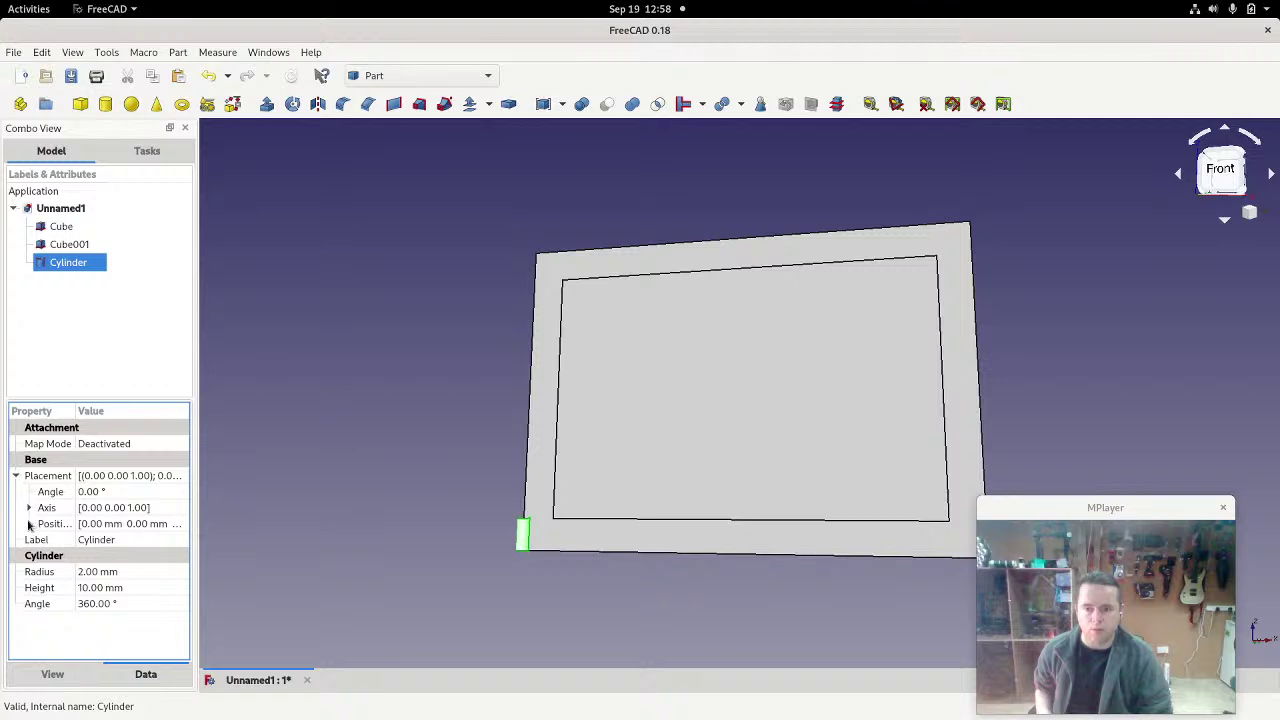
left_click(29, 524)
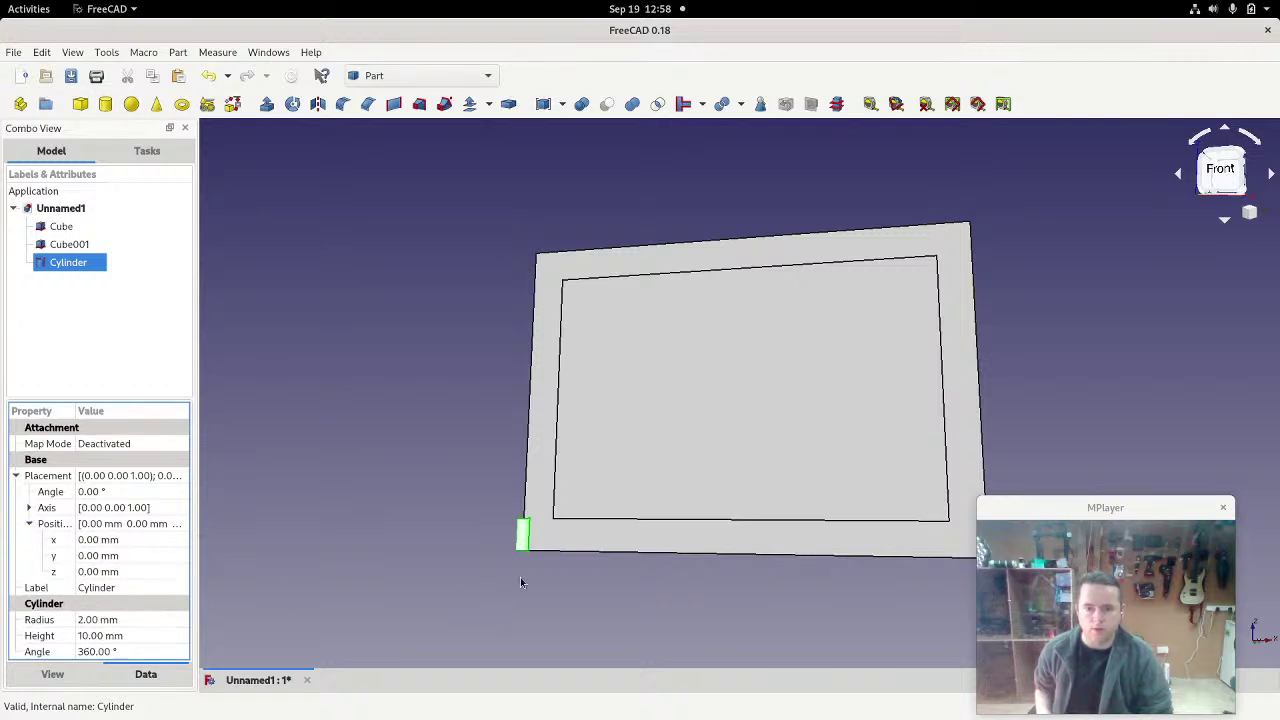
middle_click_drag(524, 567, 683, 437)
scroll(685, 434, "down", 5)
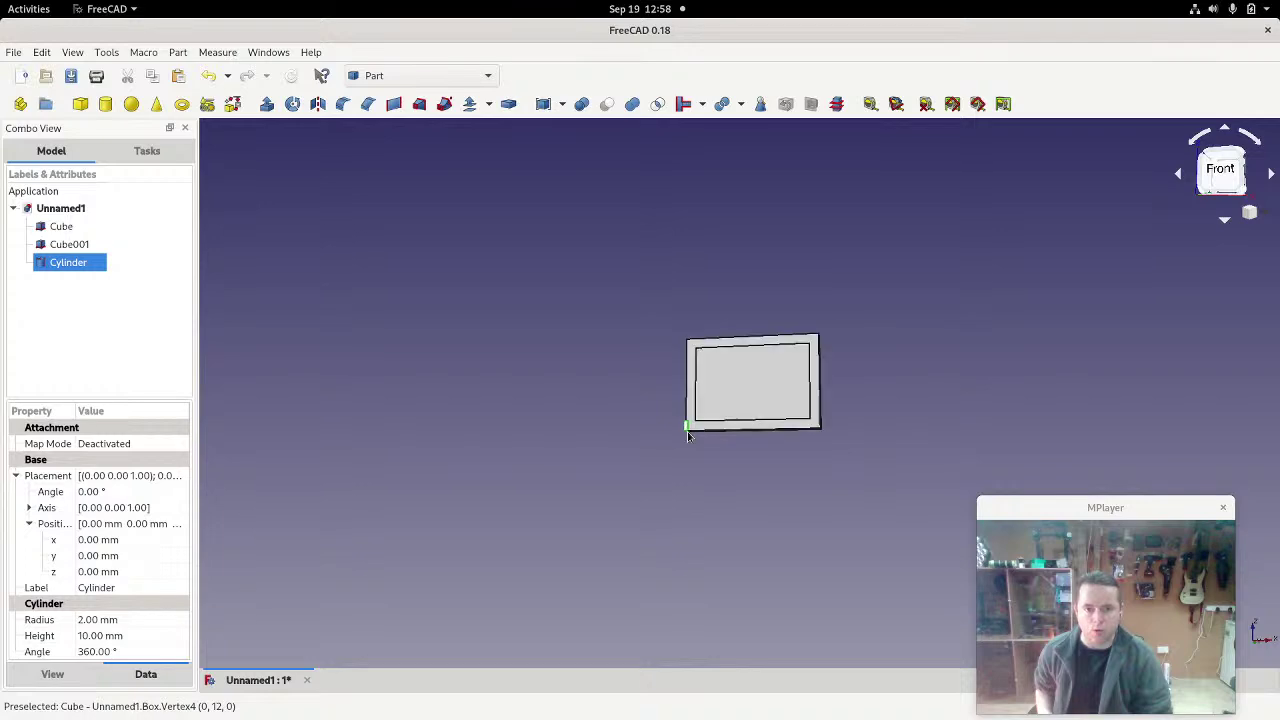
scroll(687, 431, "up", 5)
mouse_move(690, 459)
middle_mouse_down()
mouse_move(606, 469)
mouse_move(695, 466)
mouse_move(688, 457)
mouse_move(526, 509)
mouse_move(503, 462)
mouse_move(437, 466)
mouse_move(660, 420)
mouse_move(700, 430)
mouse_move(850, 370)
mouse_move(800, 340)
mouse_move(723, 331)
middle_mouse_up()
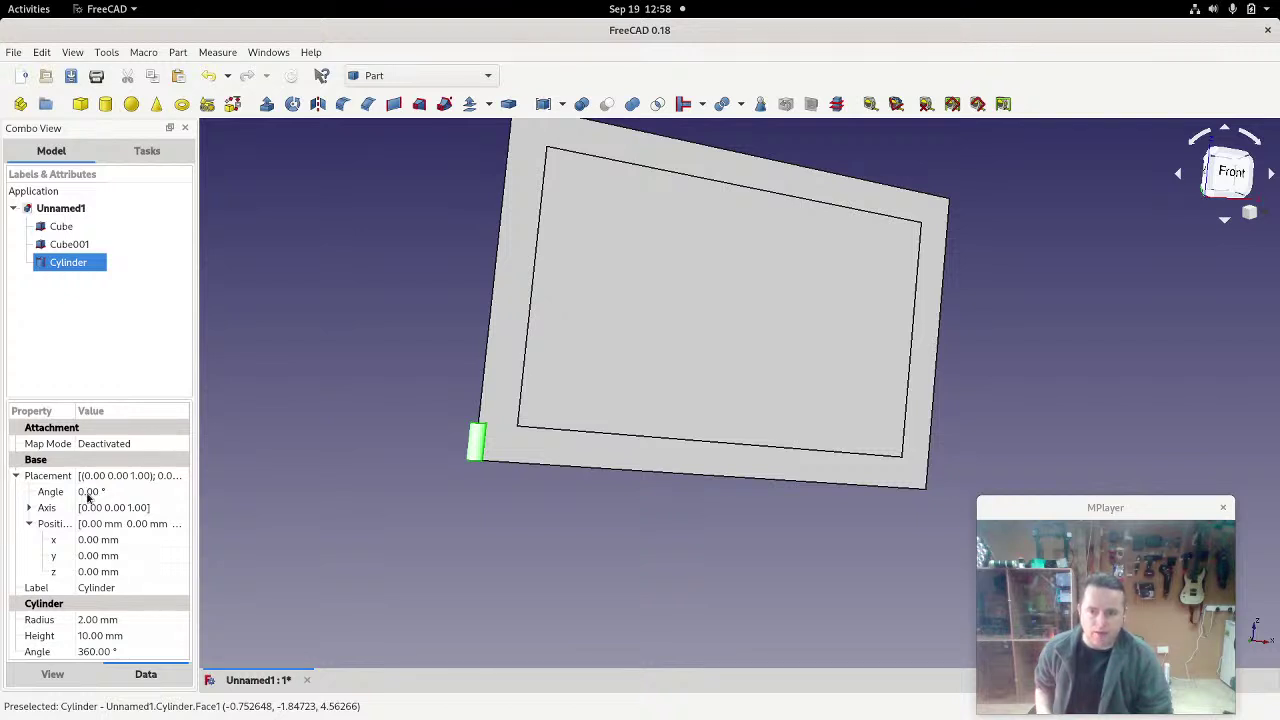
left_click(29, 509)
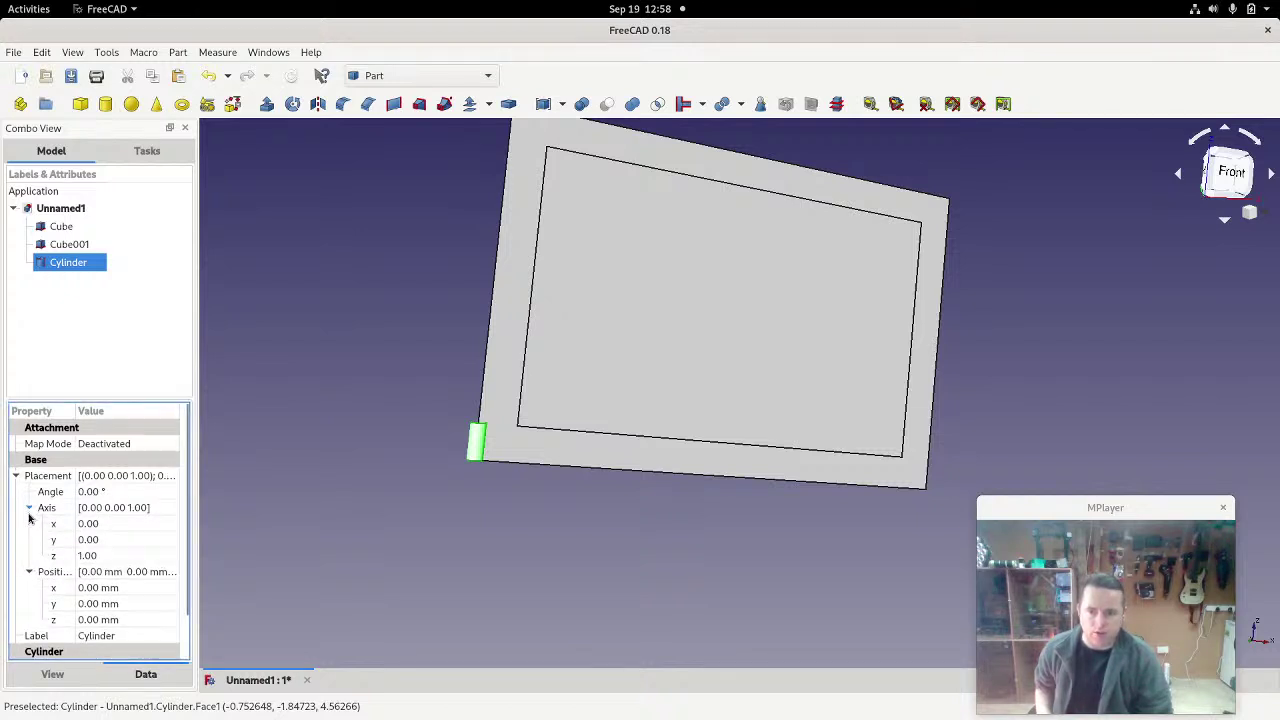
Step: Rotate the cylinder -90° about the X axis with Transform so that it runs through the block's thickness
right_click(60, 266)
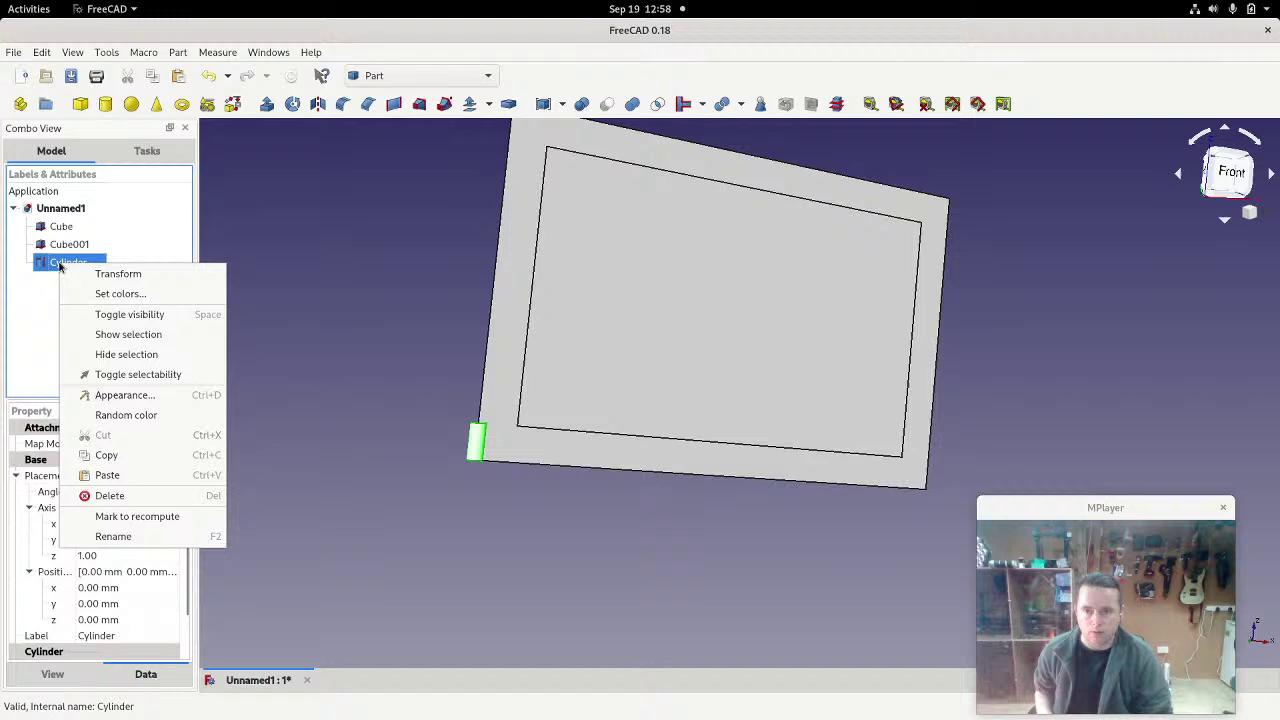
left_click(118, 273)
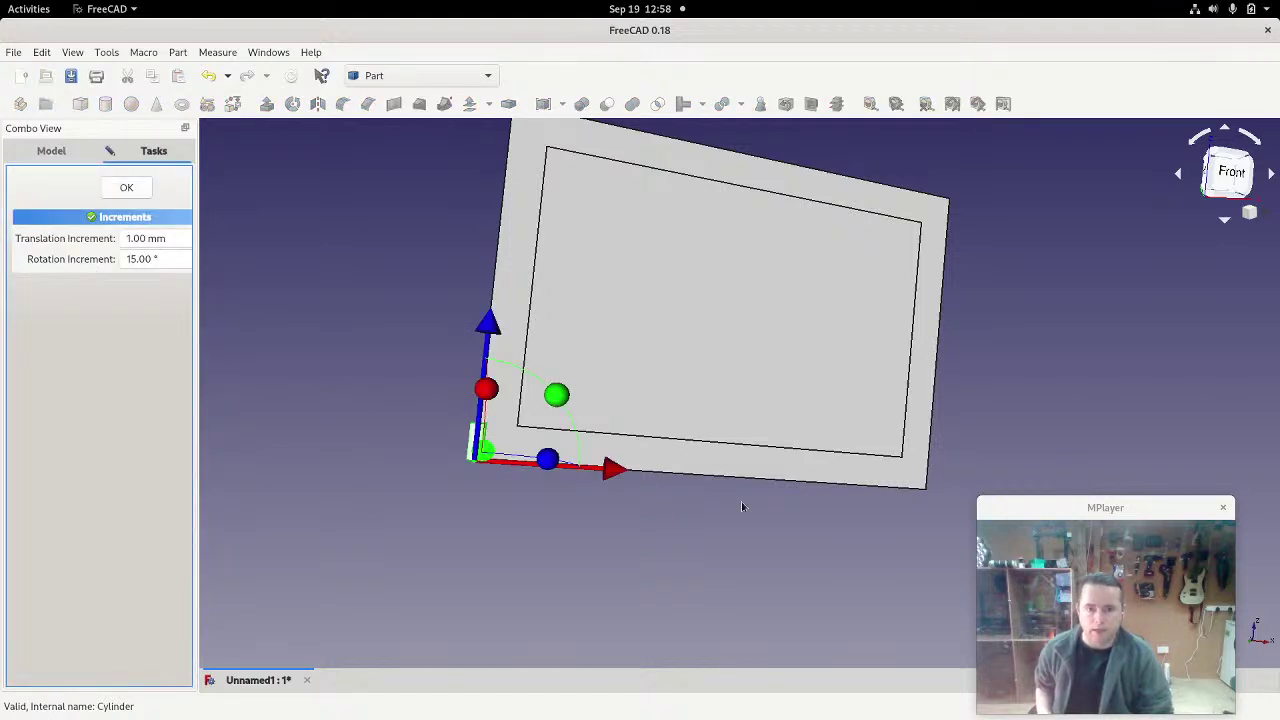
middle_click_drag(743, 509, 523, 323)
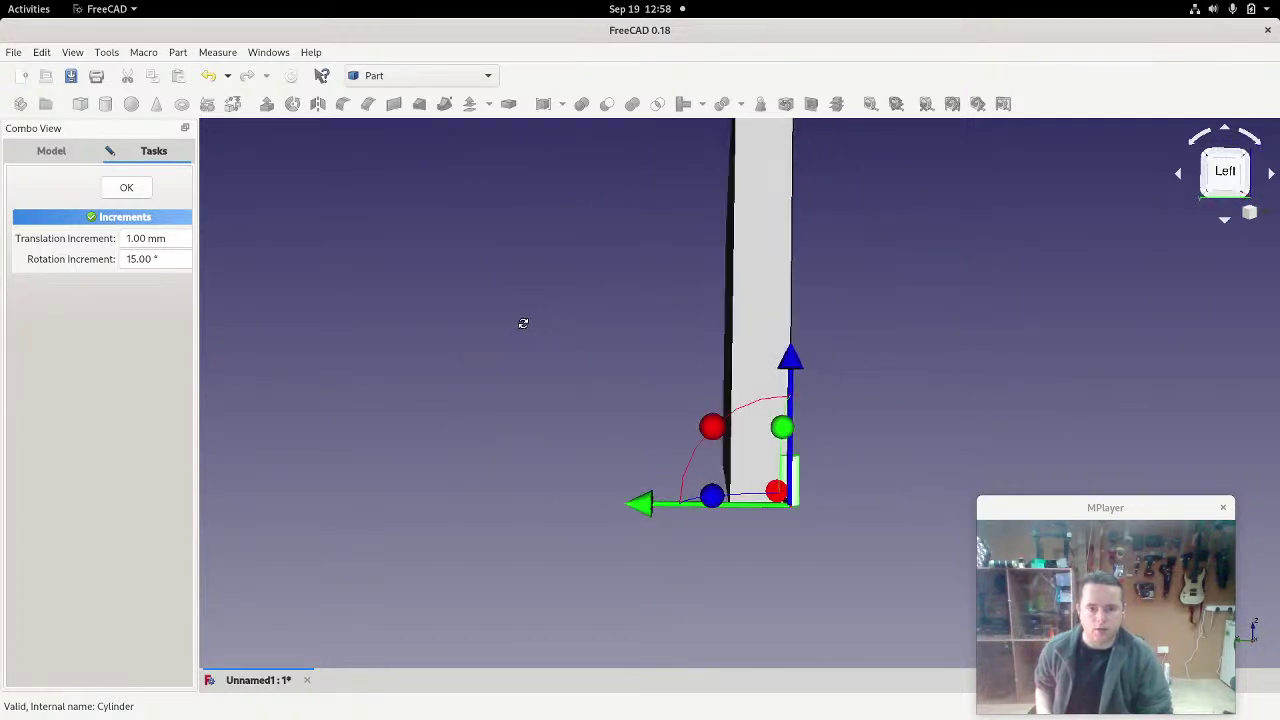
mouse_move(1008, 415)
middle_mouse_down()
mouse_move(757, 417)
mouse_move(1014, 397)
mouse_move(997, 392)
middle_mouse_up()
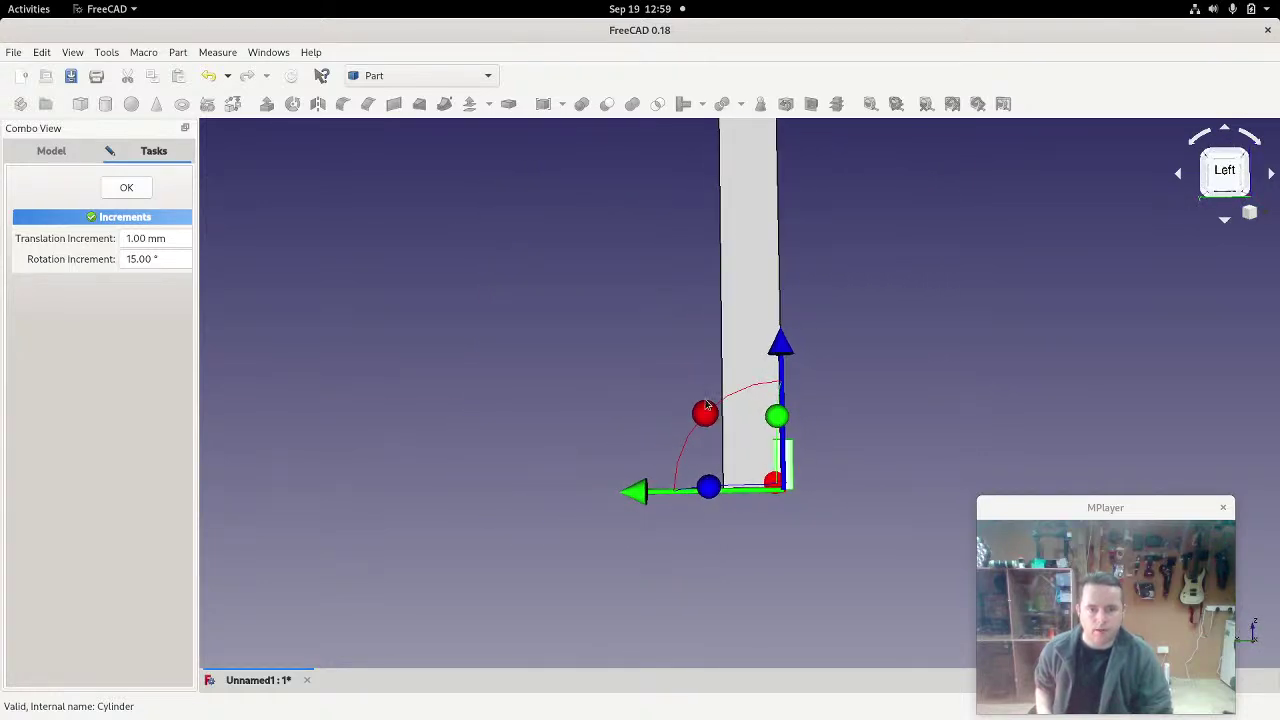
left_click_drag(705, 416, 672, 618)
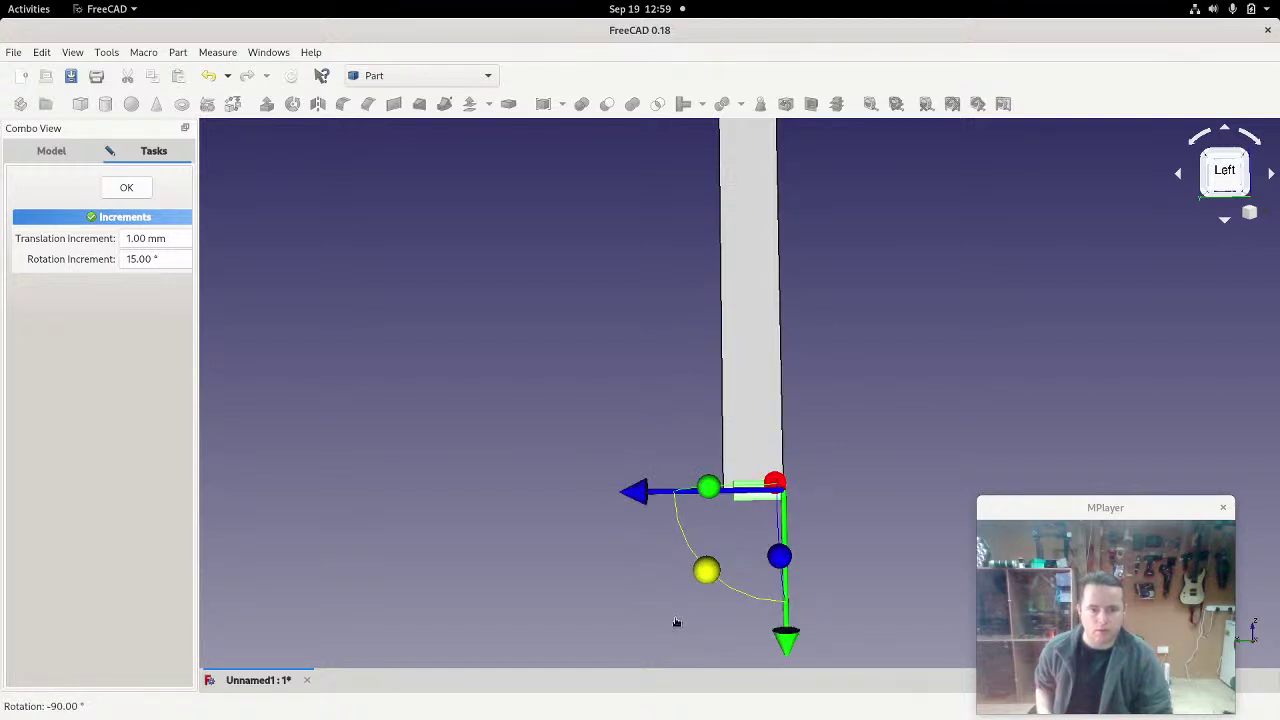
left_click_drag(676, 622, 676, 622)
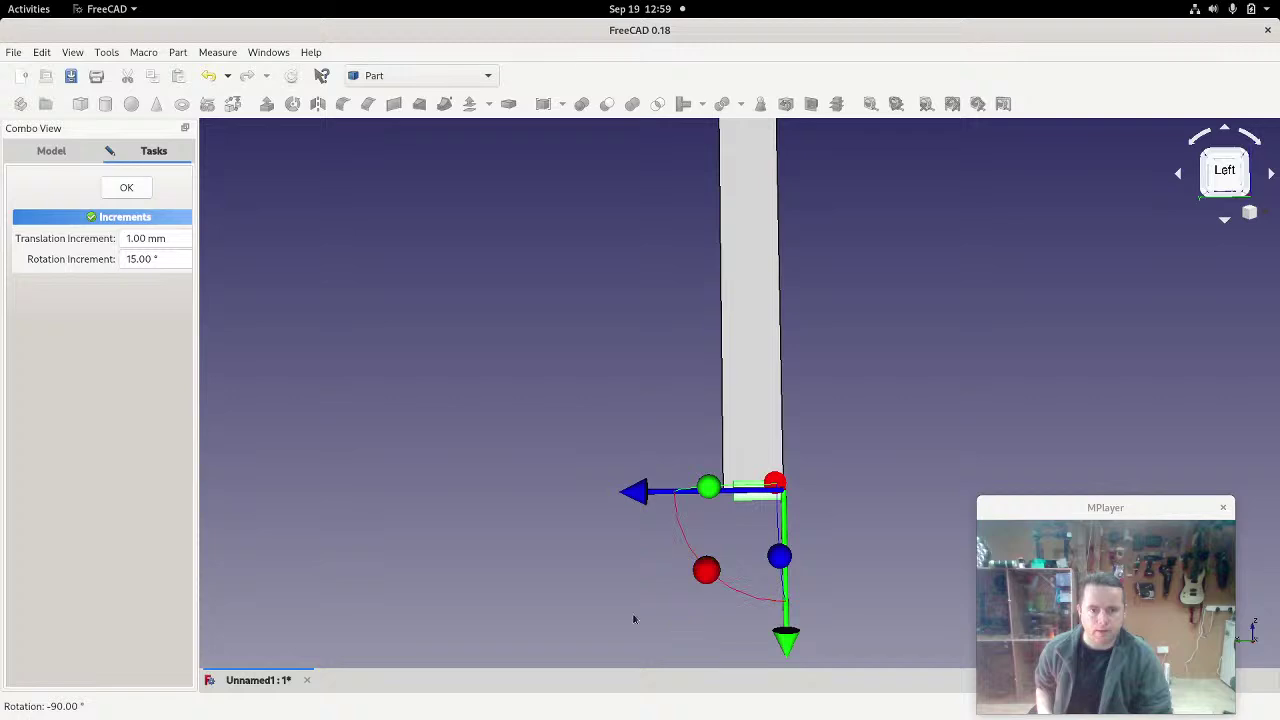
middle_click_drag(883, 403, 700, 412)
left_click(126, 188)
Step: Open the cylinder's radius for editing
middle_click_drag(737, 494, 1030, 292)
scroll(438, 503, "up", 2)
scroll(438, 503, "up", 2)
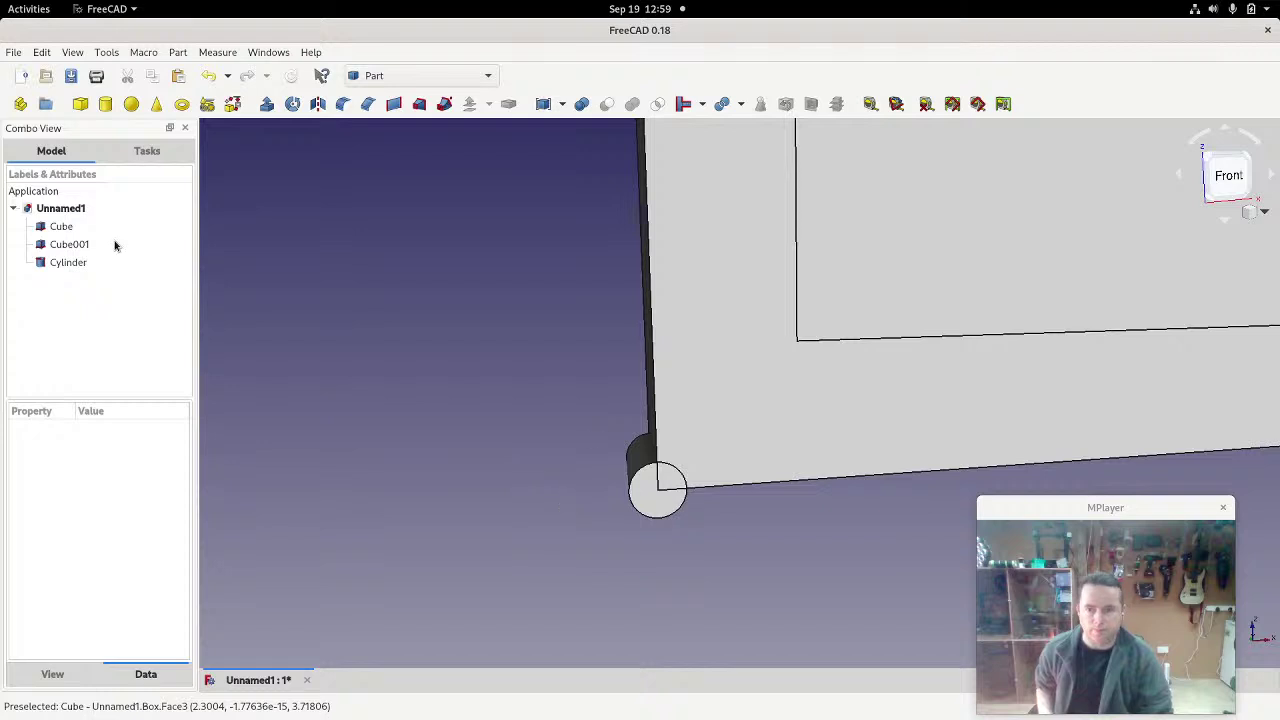
left_click(67, 263)
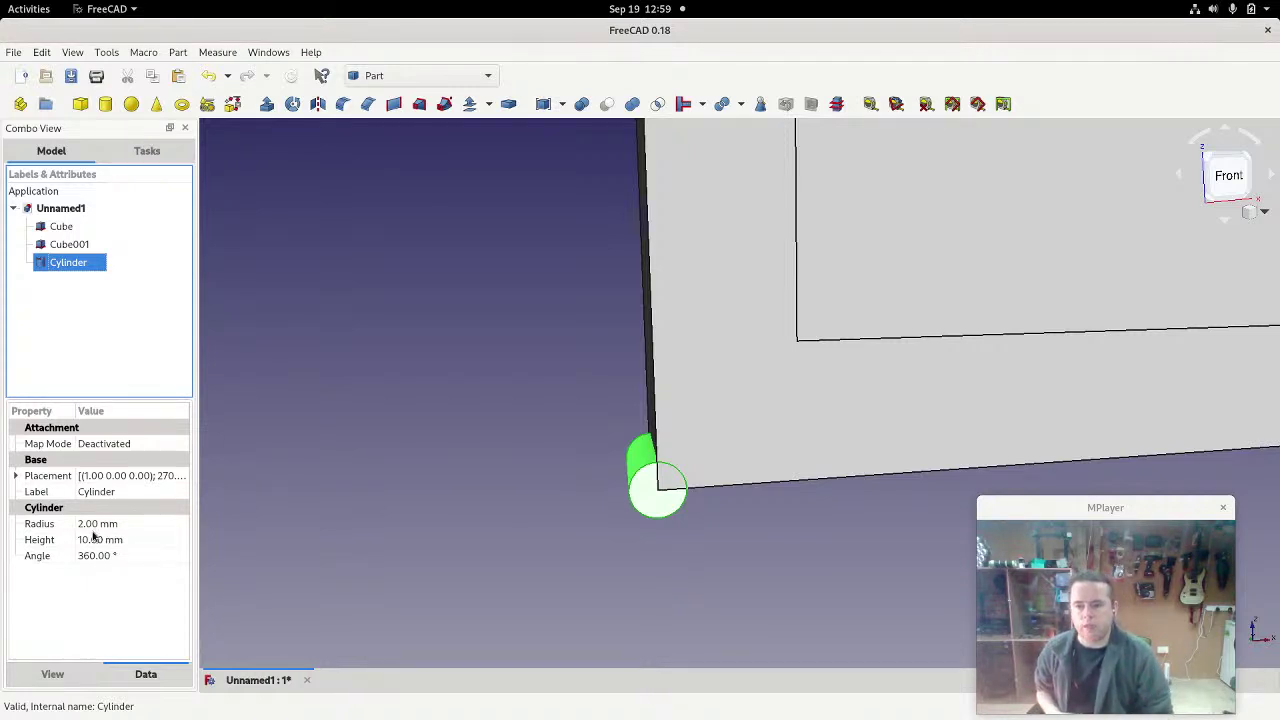
left_click(94, 524)
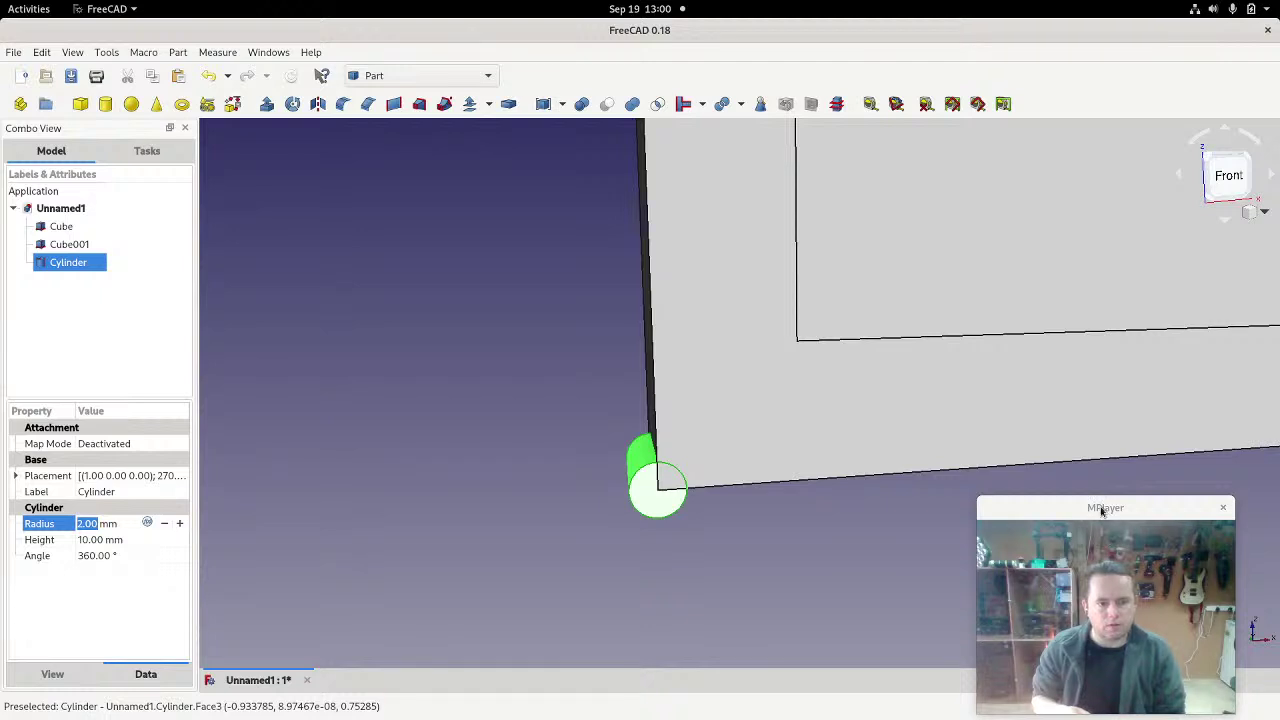
left_click_drag(1102, 510, 600, 193)
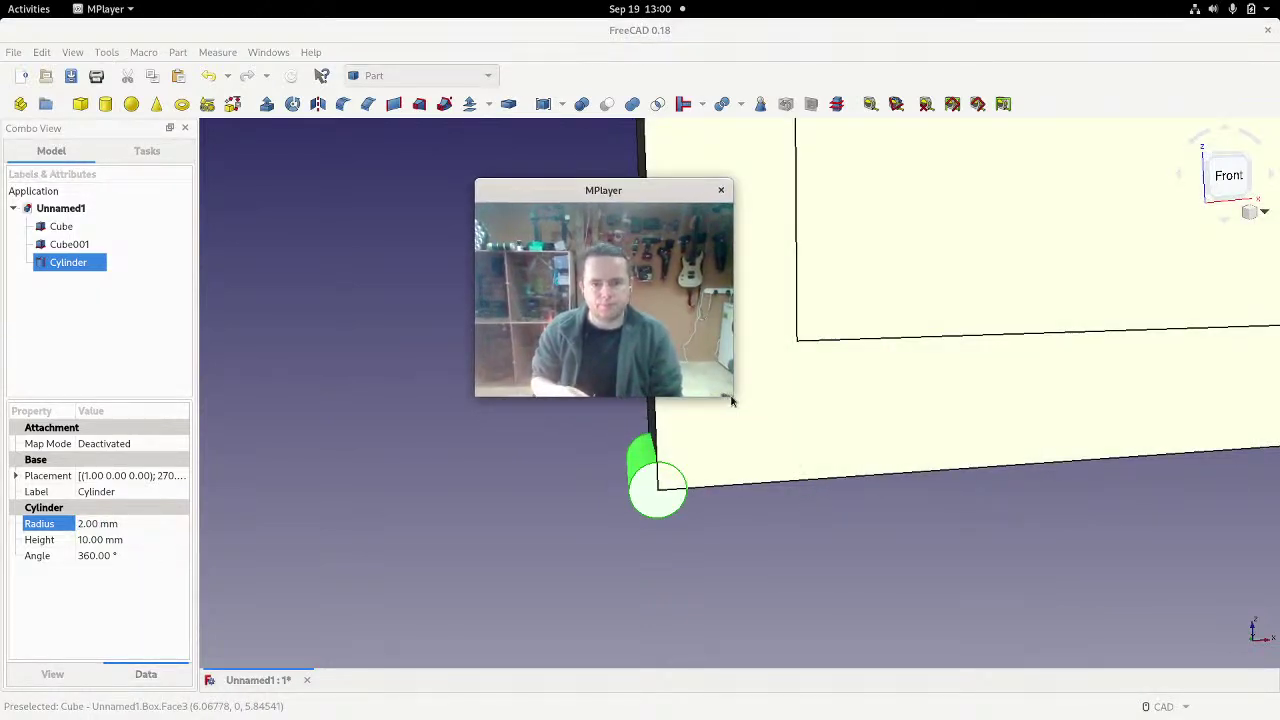
left_click_drag(730, 394, 1040, 628)
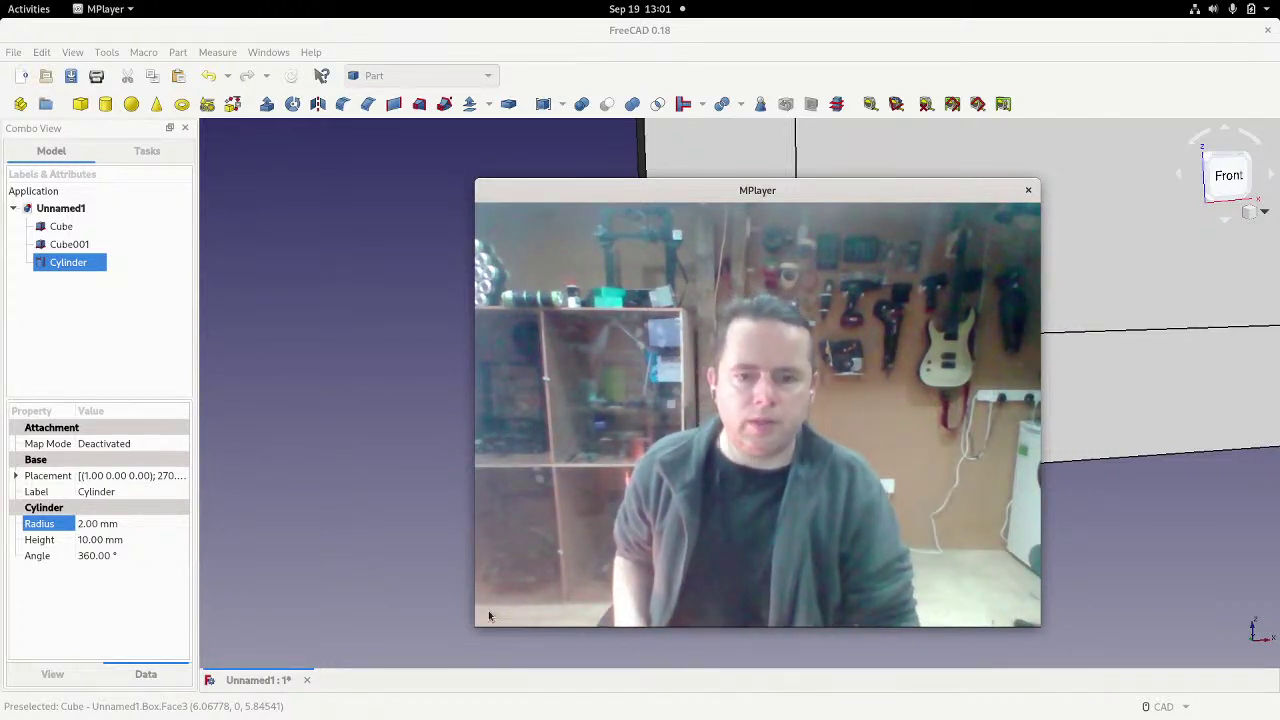
left_click_drag(476, 630, 769, 371)
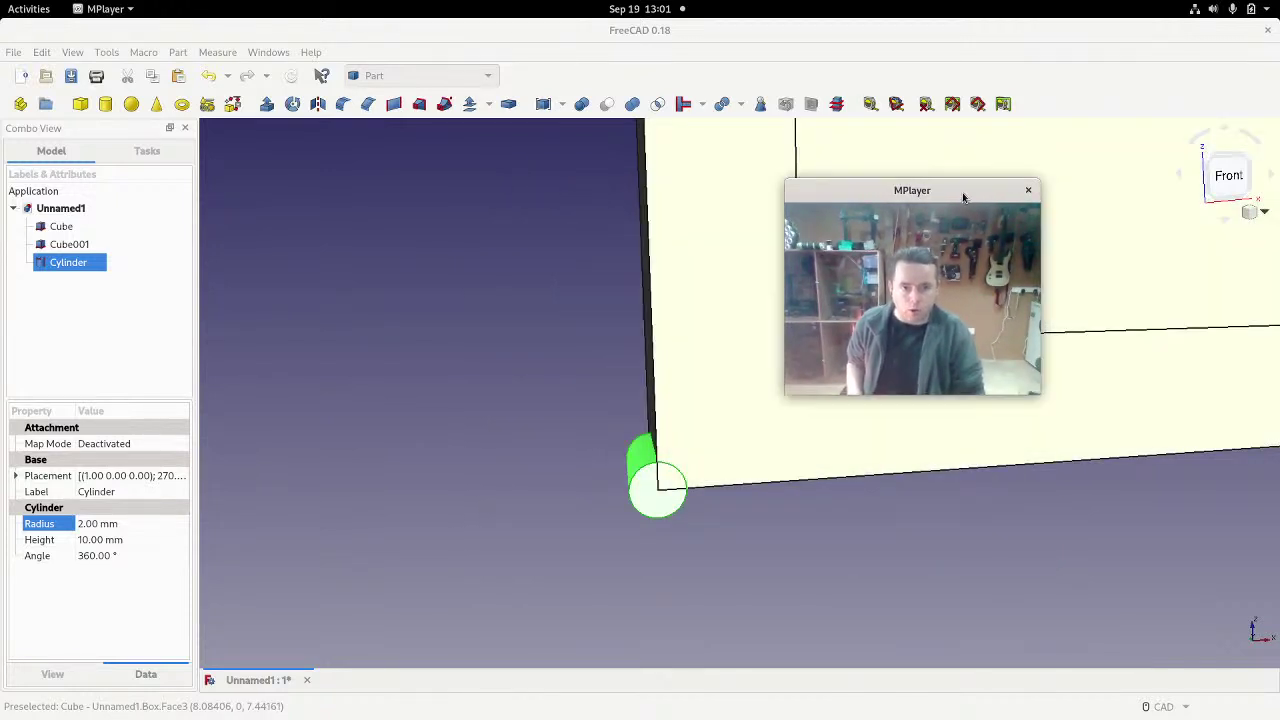
left_click_drag(962, 192, 1187, 503)
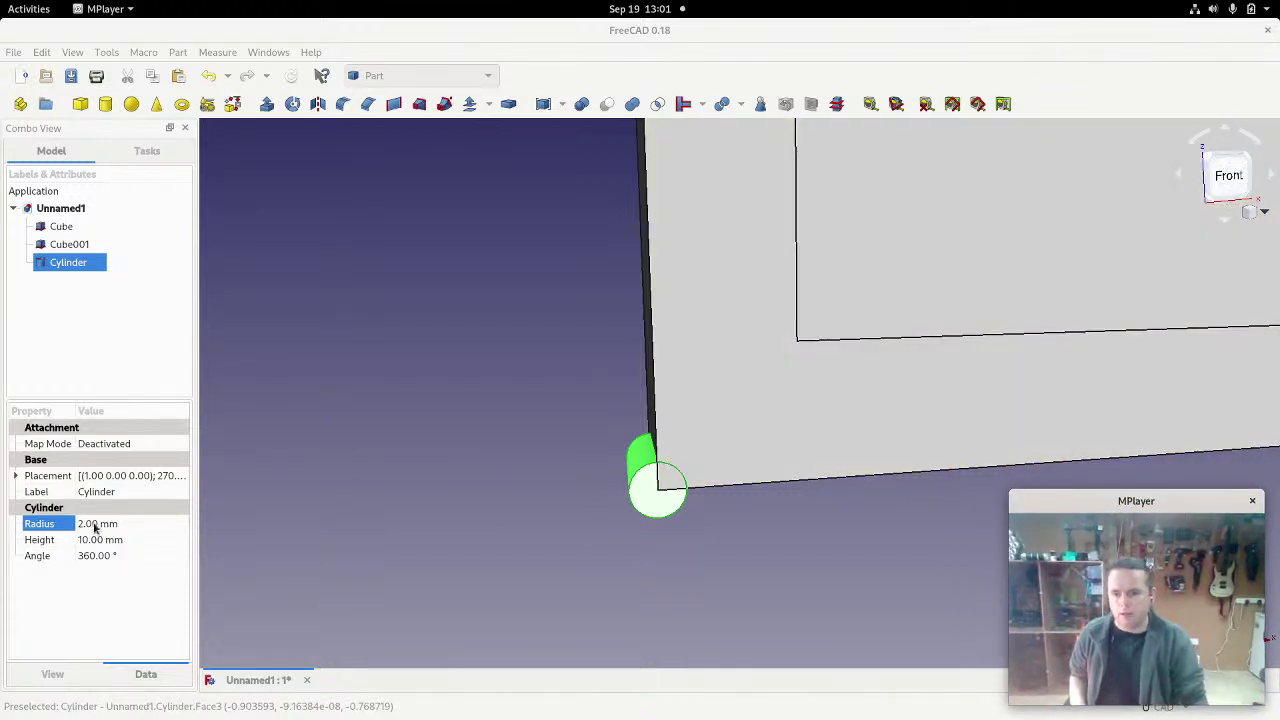
Step: Set the cylinder's radius to 1.75 mm
left_click(95, 527)
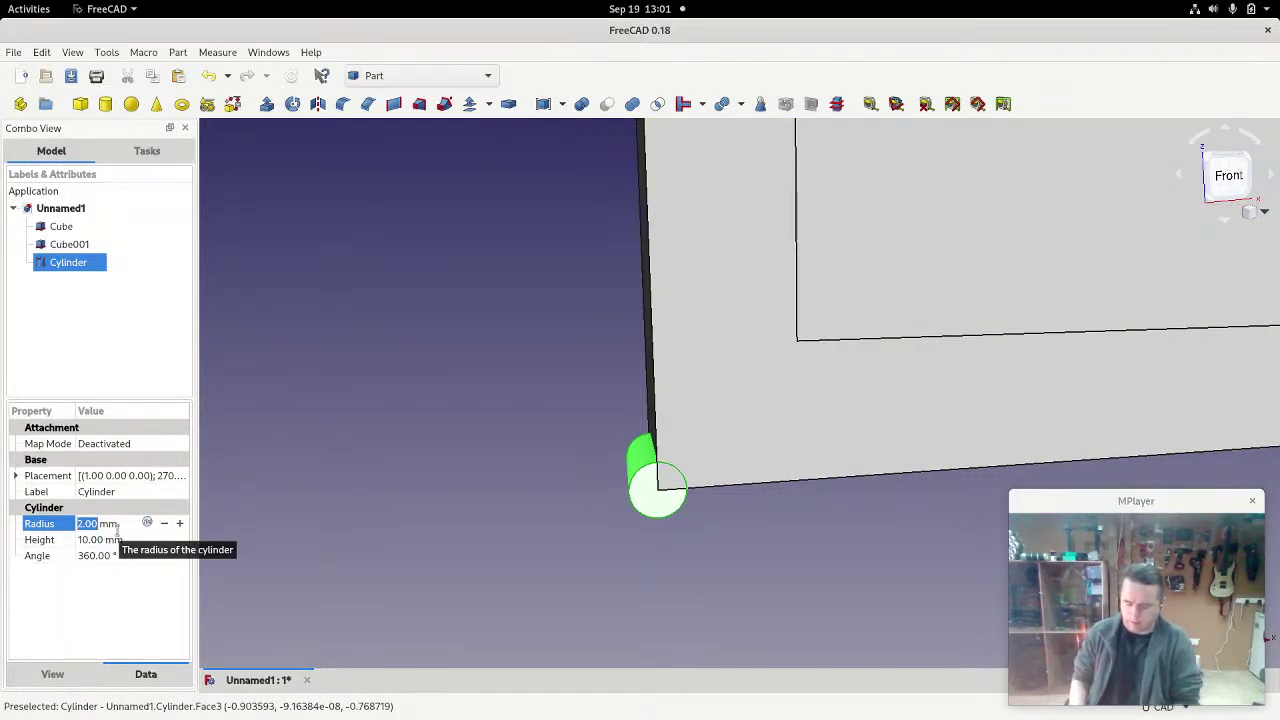
type("1.75")
left_click(117, 538)
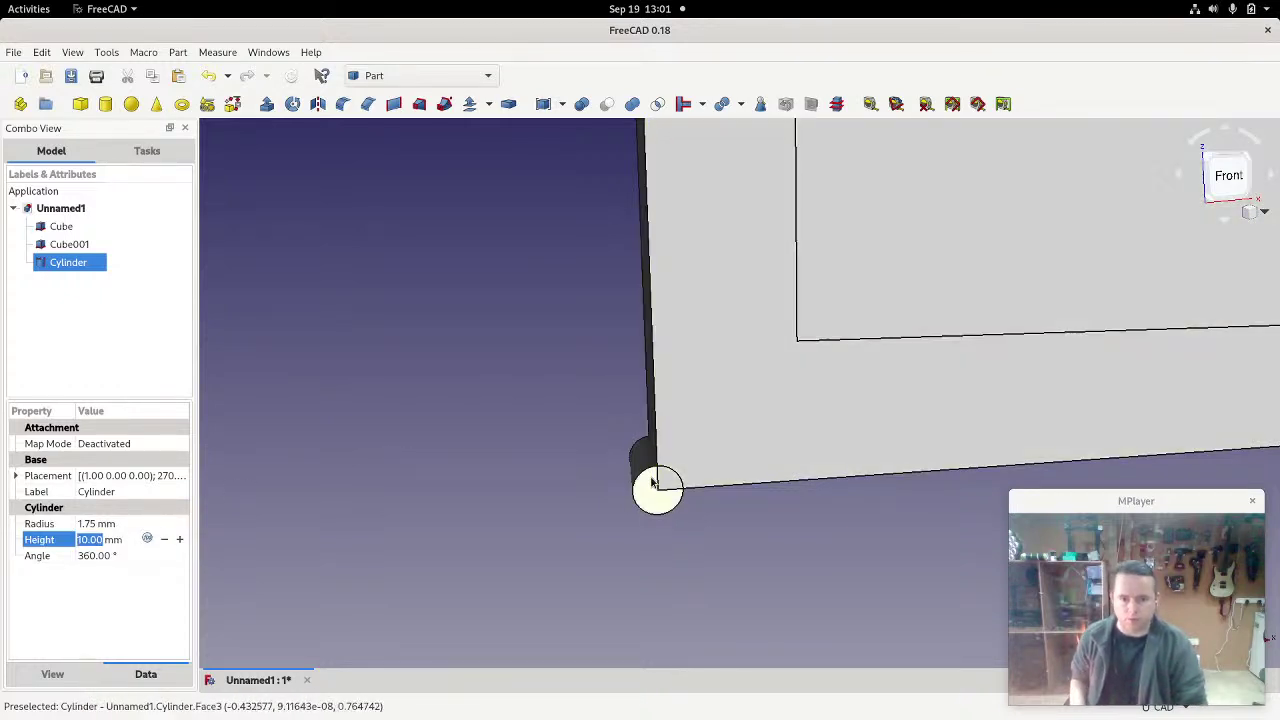
scroll(652, 483, "up", 3)
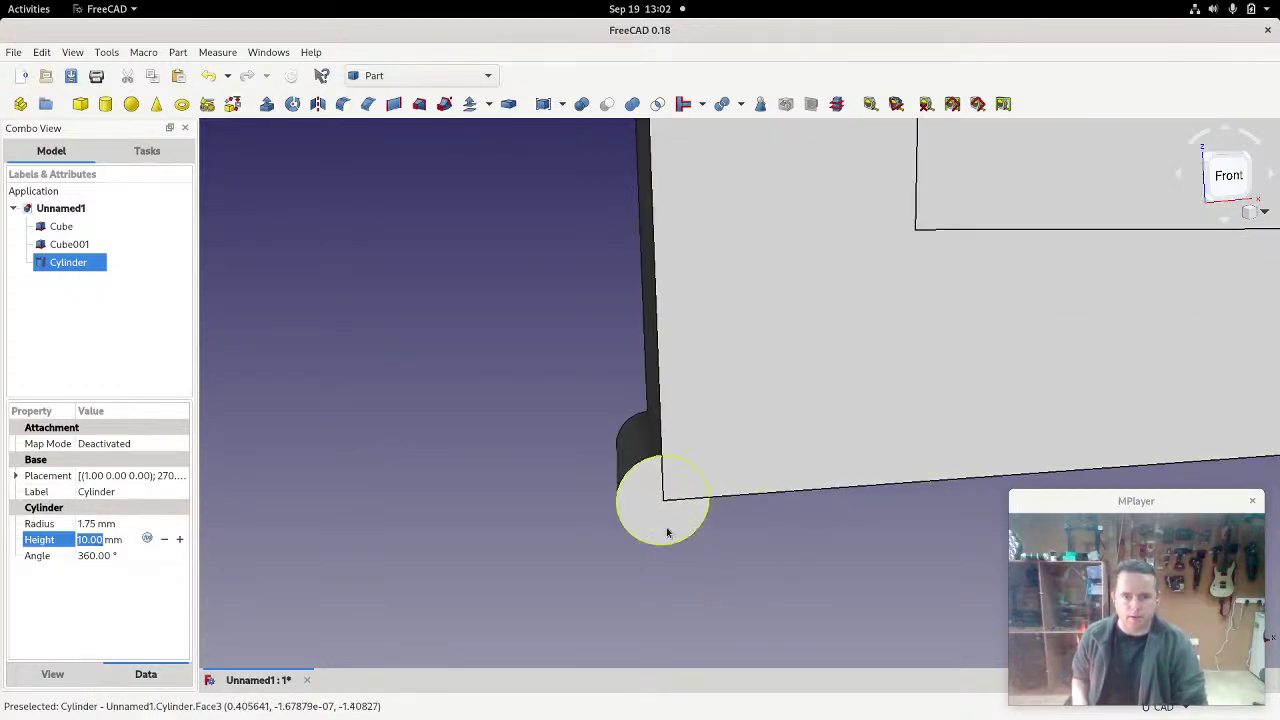
scroll(731, 553, "down", 3)
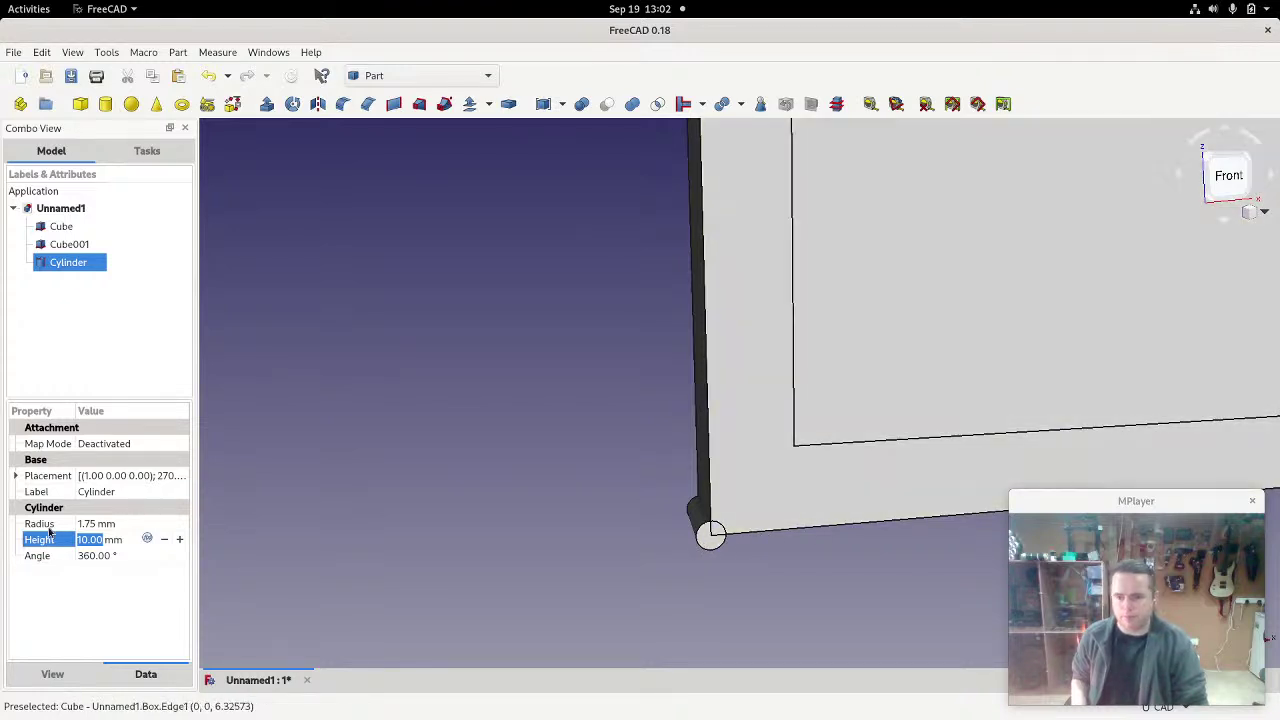
Step: Position the cylinder inside the plate's lower corner at x 5 mm and z 5 mm
left_click(16, 475)
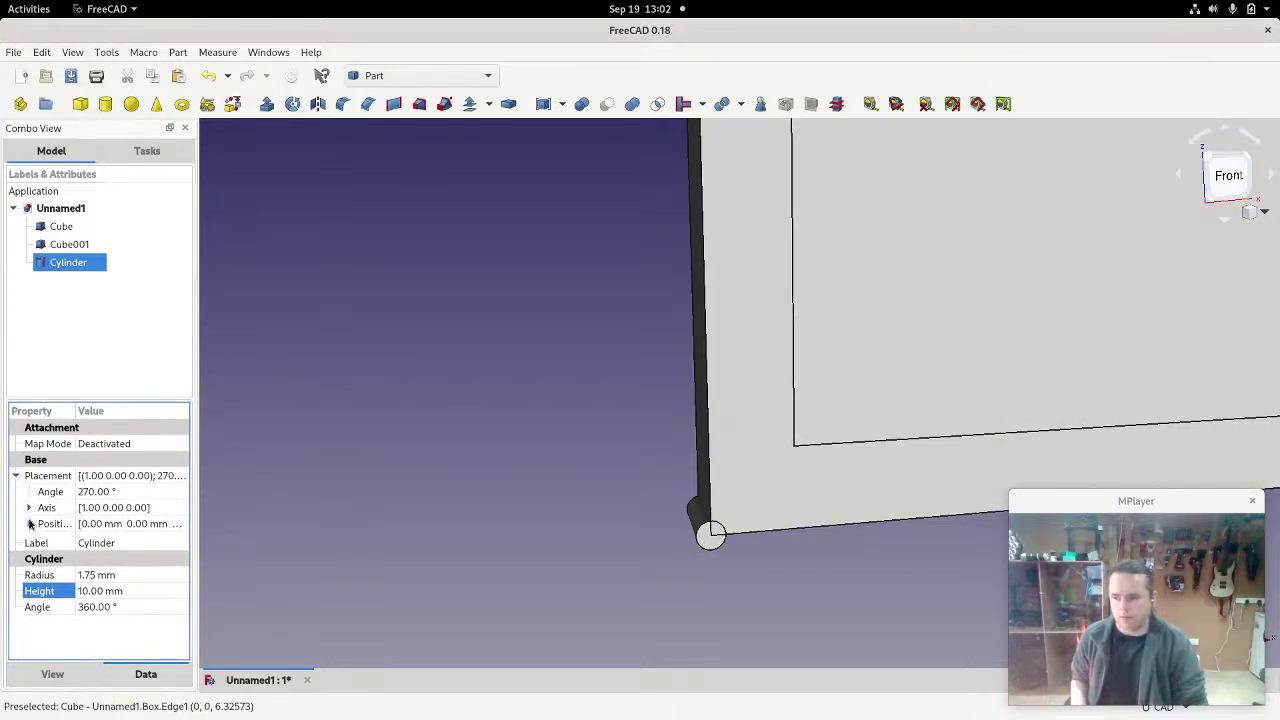
left_click(29, 523)
left_click(107, 540)
type("3")
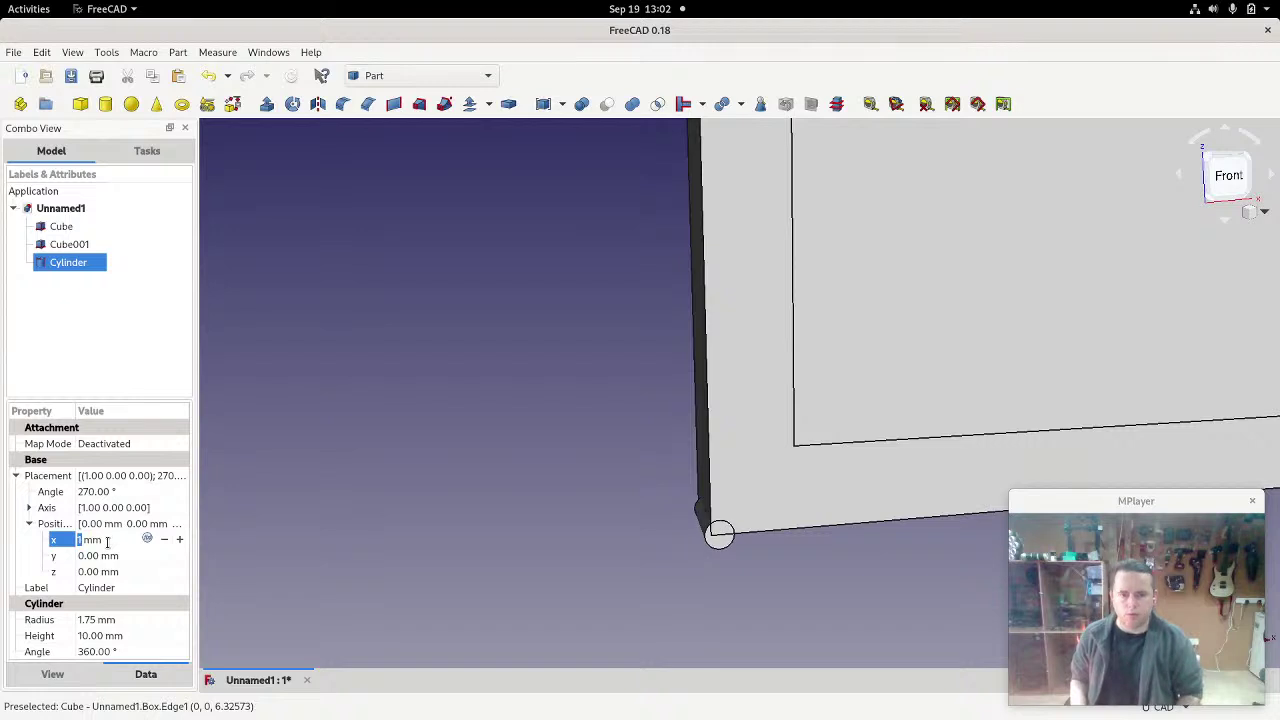
key("Tab")
key("Tab")
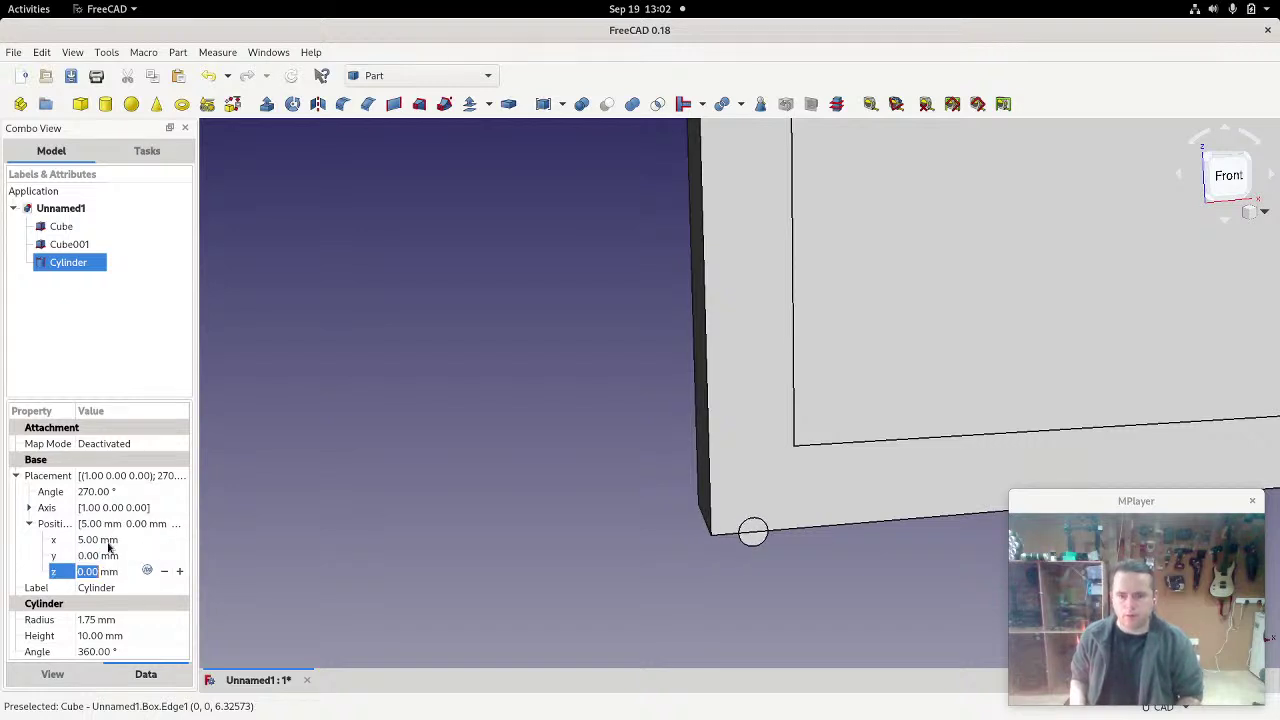
type("2")
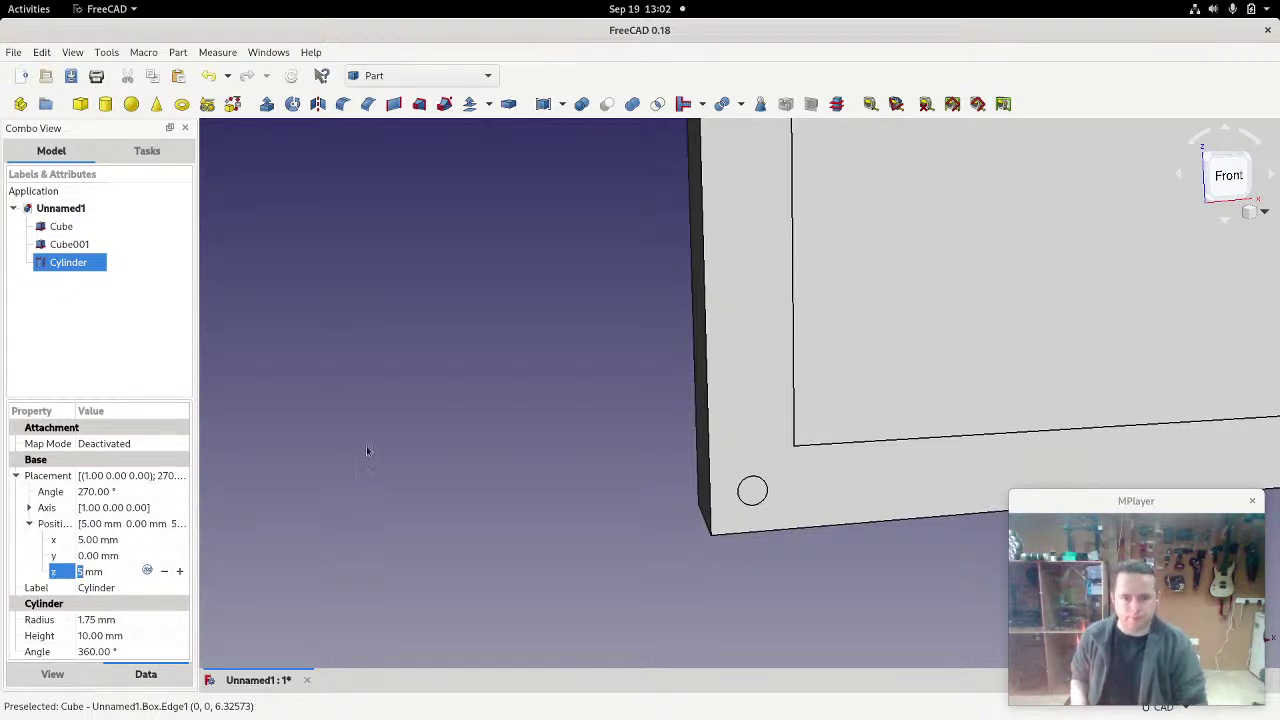
left_click(486, 466)
Step: Set the cylinder's height to 12 mm so it reaches through to the plate's rear face
middle_click_drag(486, 466, 932, 438)
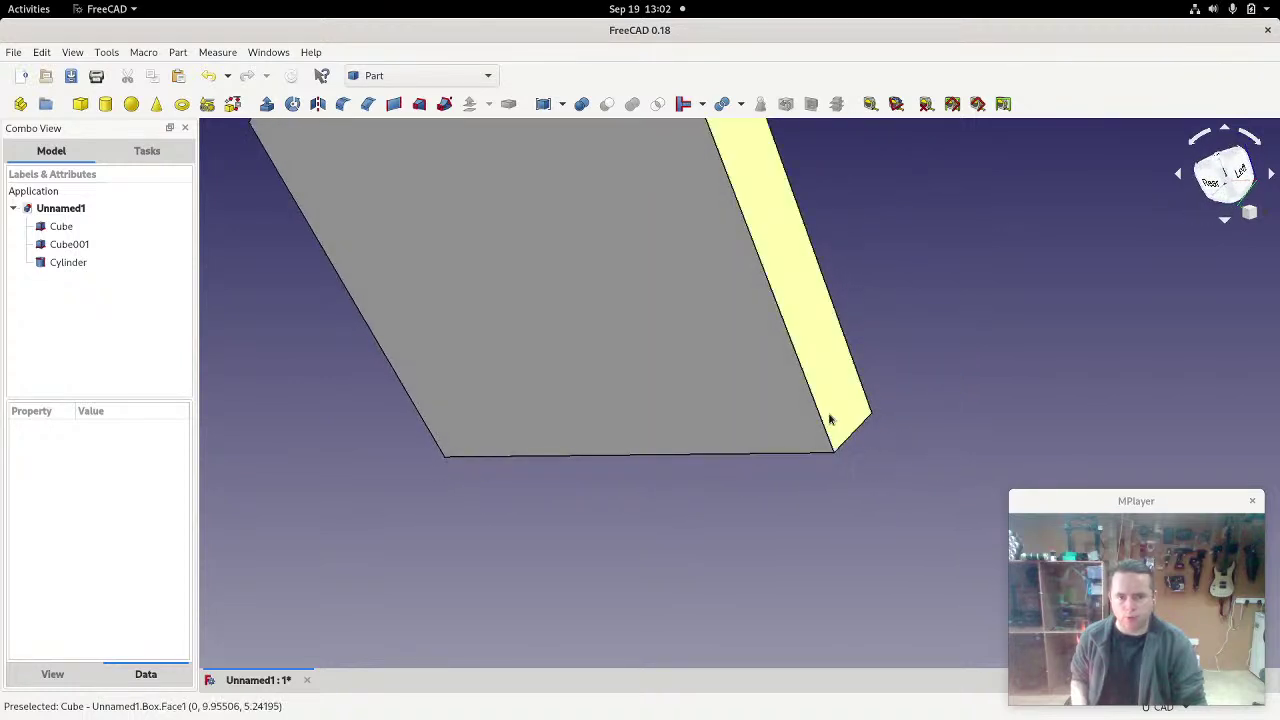
left_click(62, 264)
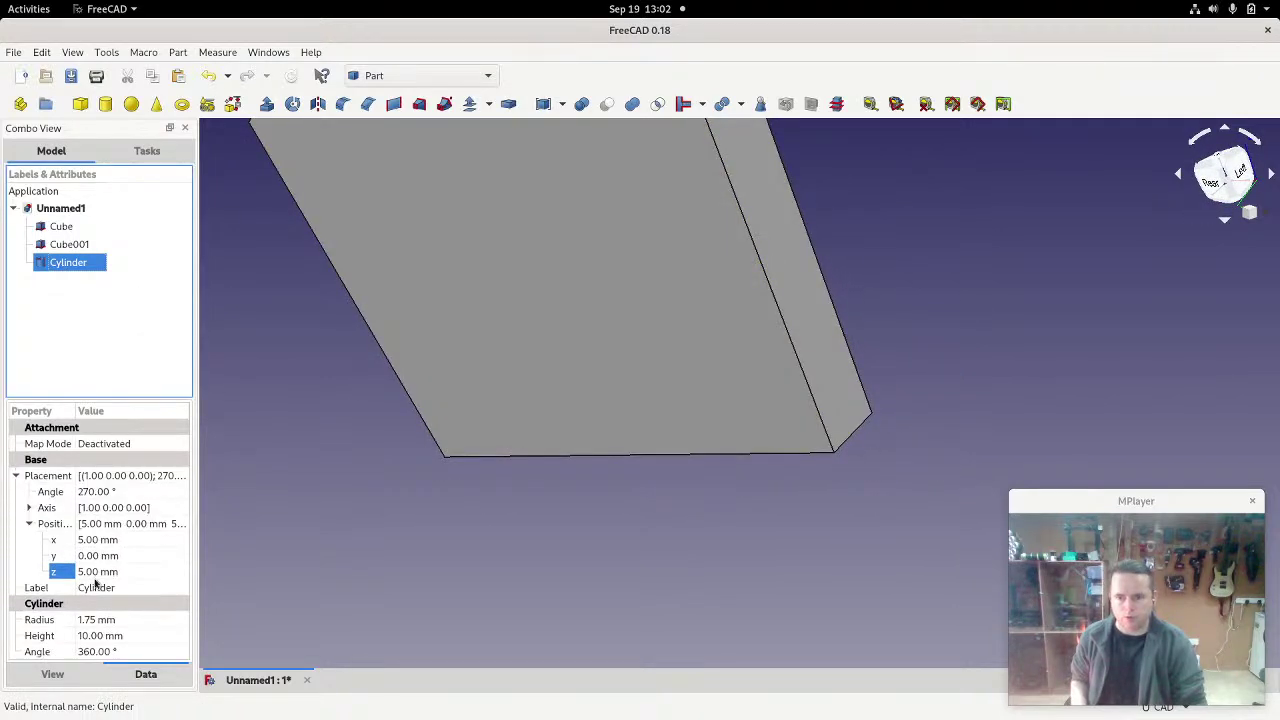
left_click(90, 635)
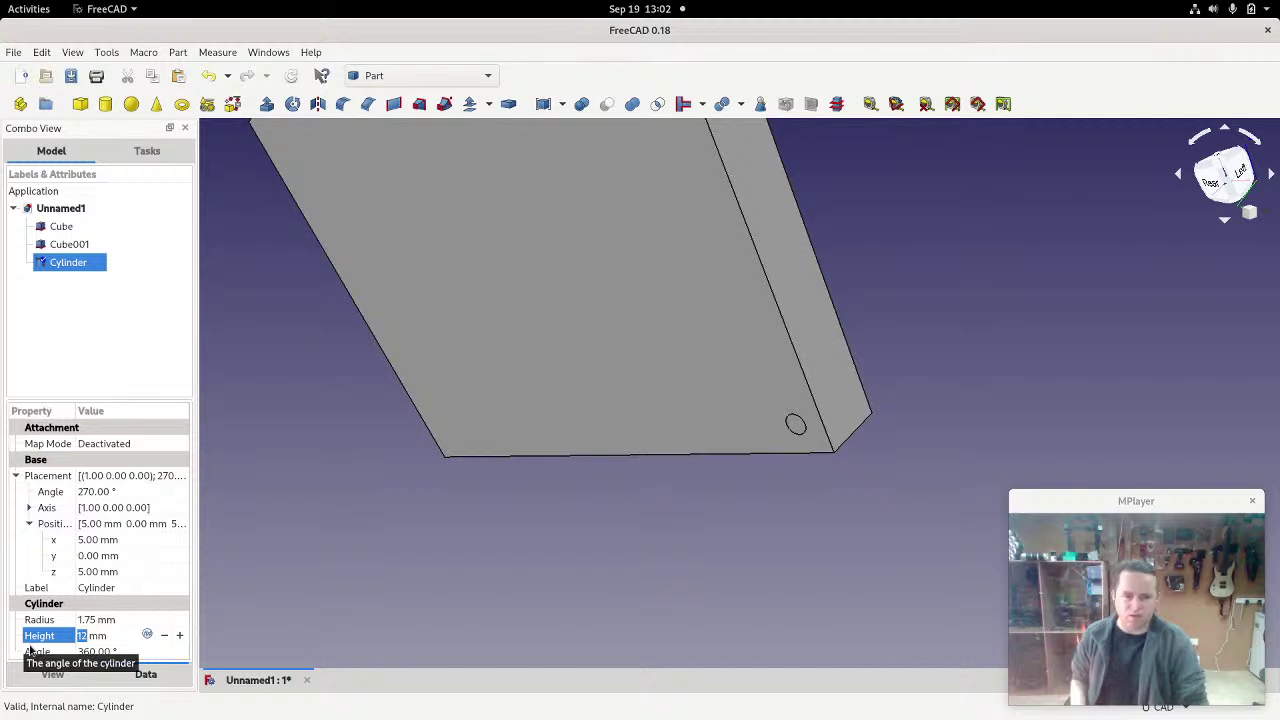
left_click(112, 645)
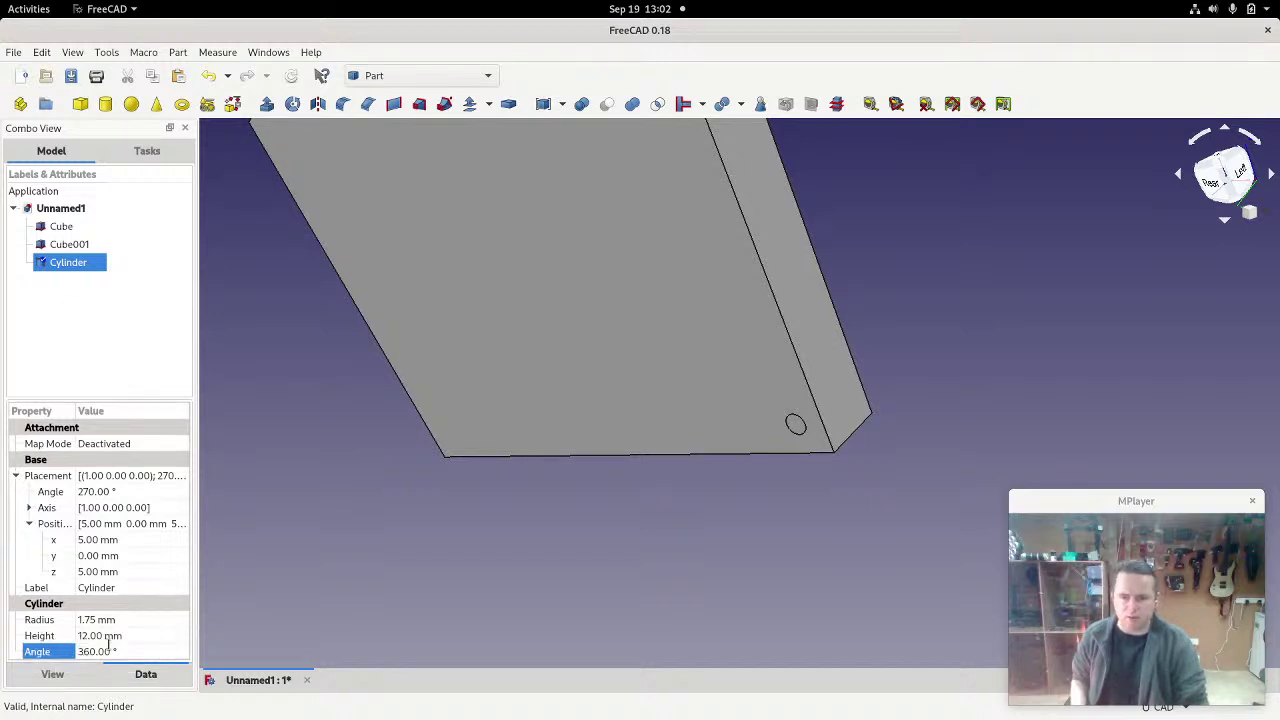
left_click(98, 637)
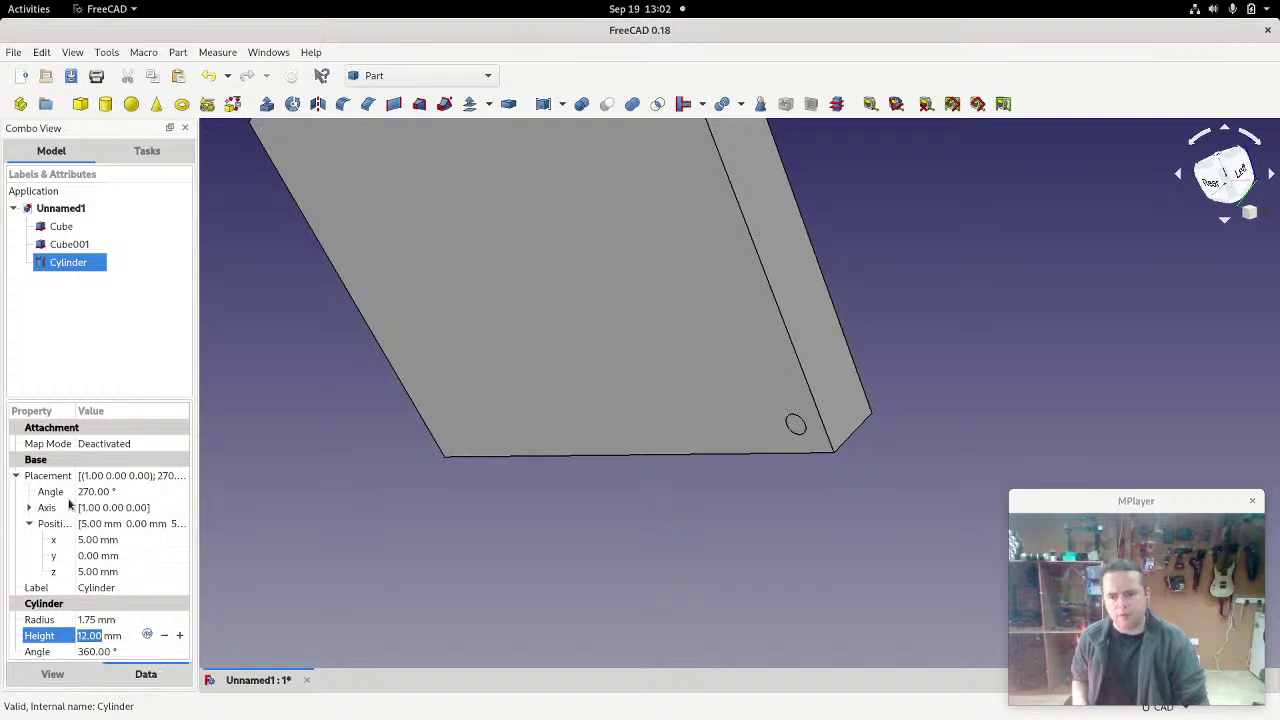
left_click(99, 359)
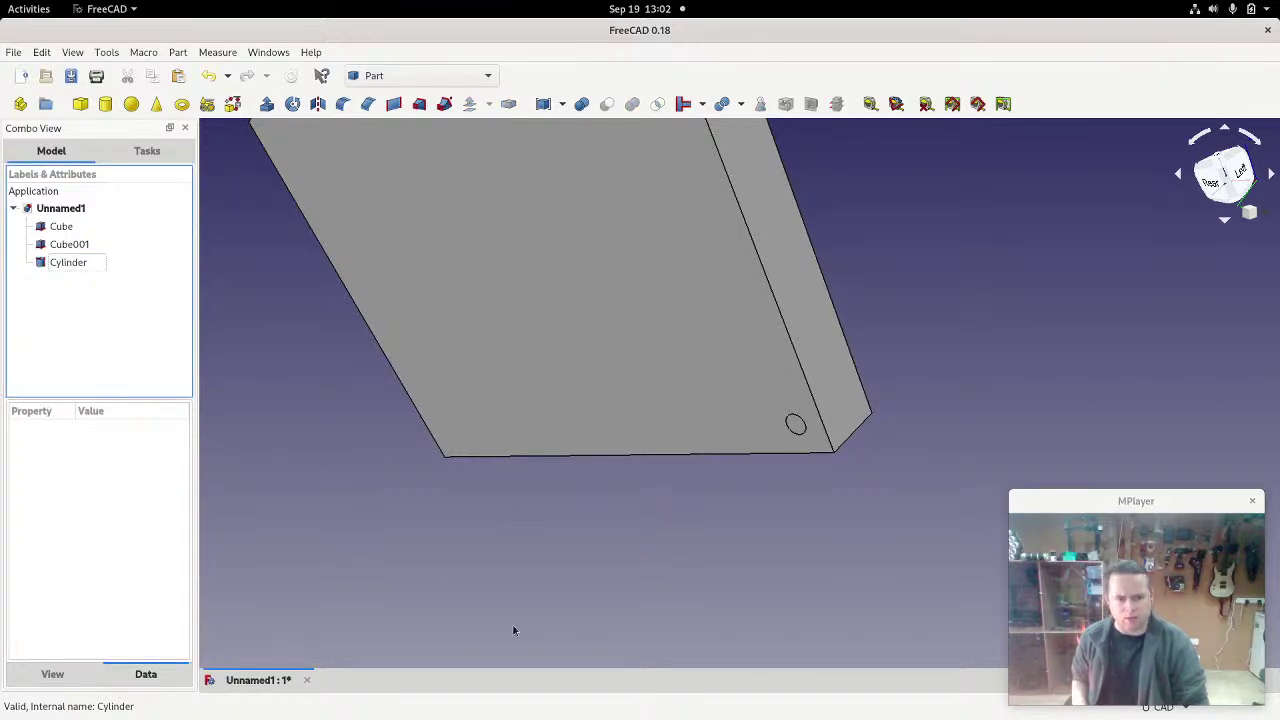
Step: Fuse the cylinder and the inner box Cube001 into one object with a boolean union
middle_click_drag(798, 532, 514, 317)
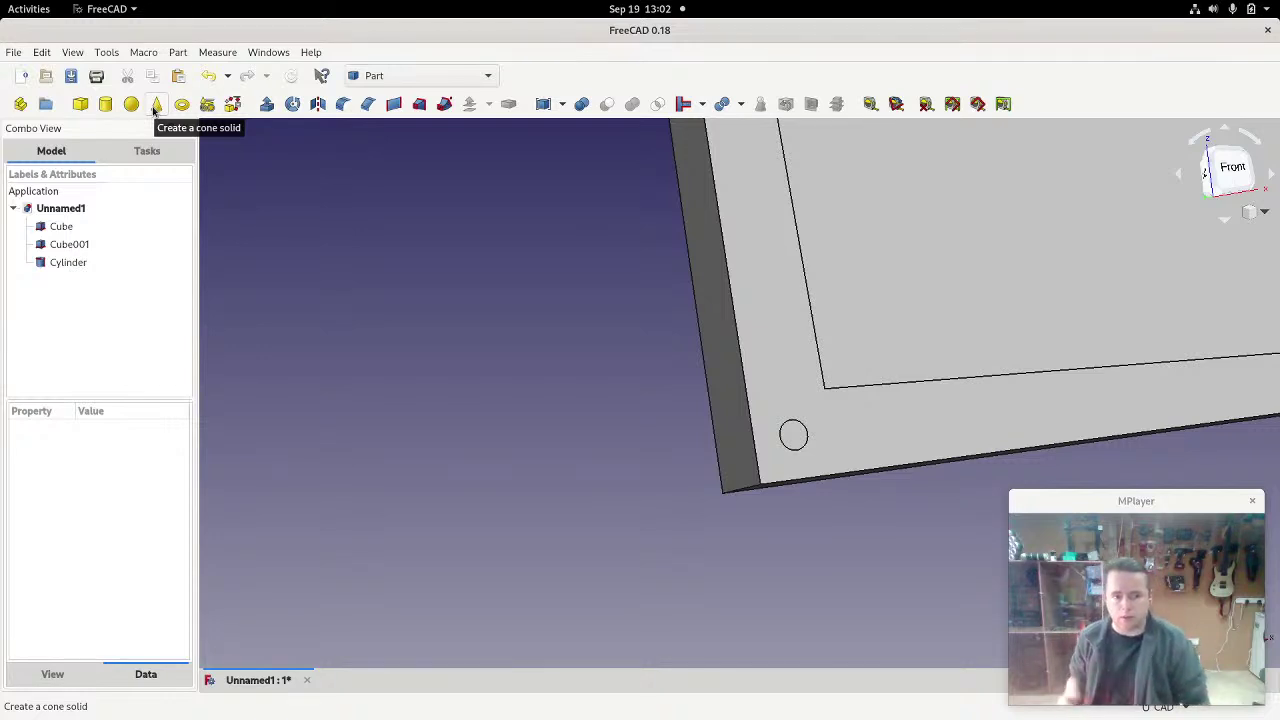
left_click(91, 313)
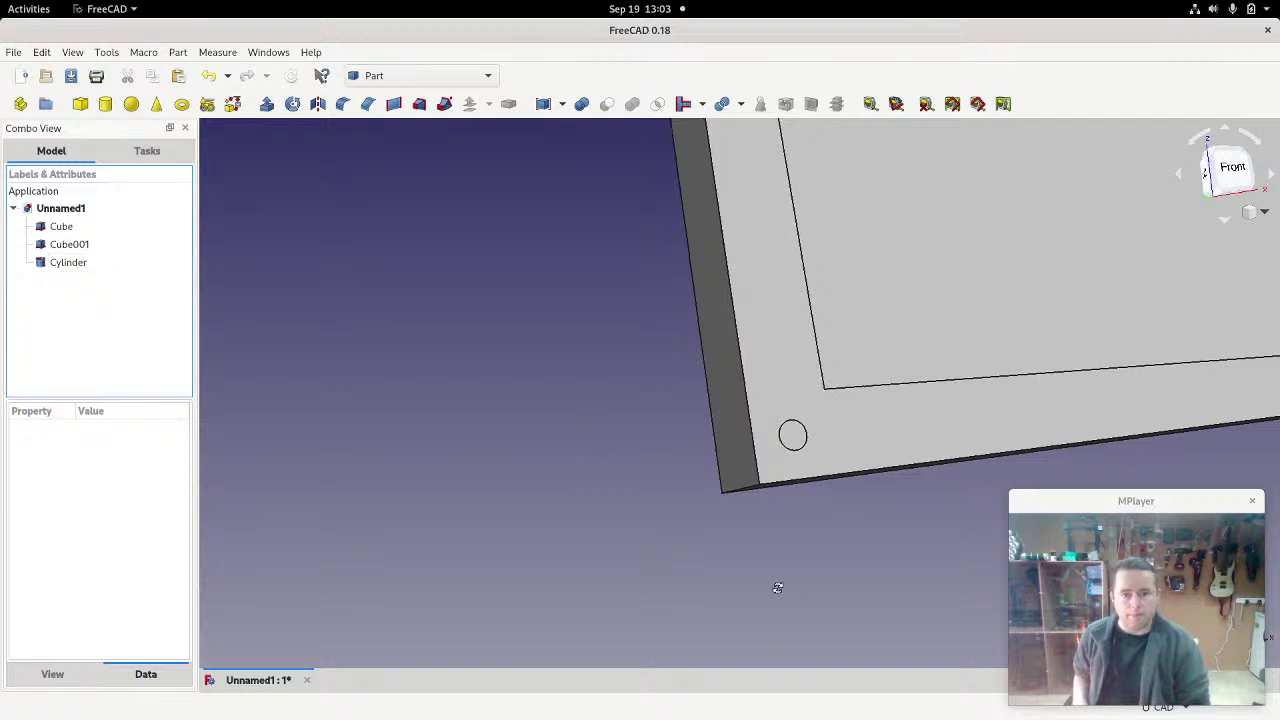
scroll(697, 557, "down", 5)
middle_click_drag(514, 260, 455, 264)
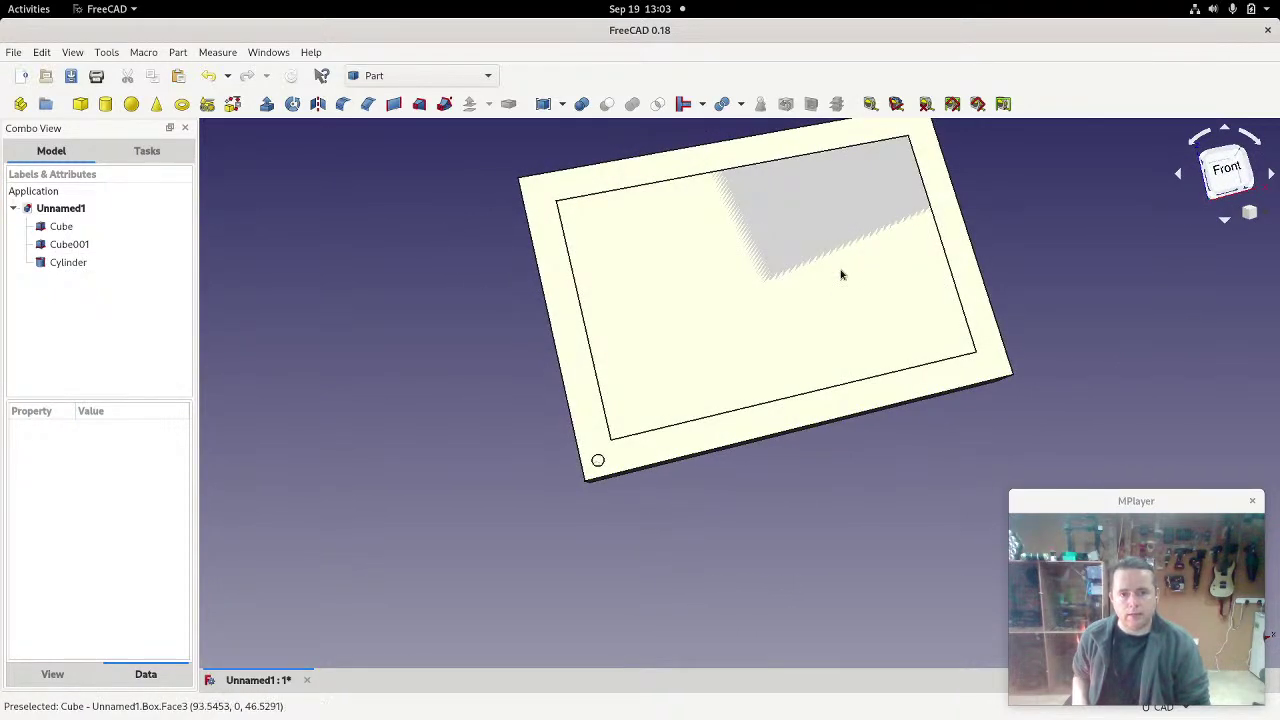
middle_click_drag(757, 574, 543, 551)
left_click(58, 263)
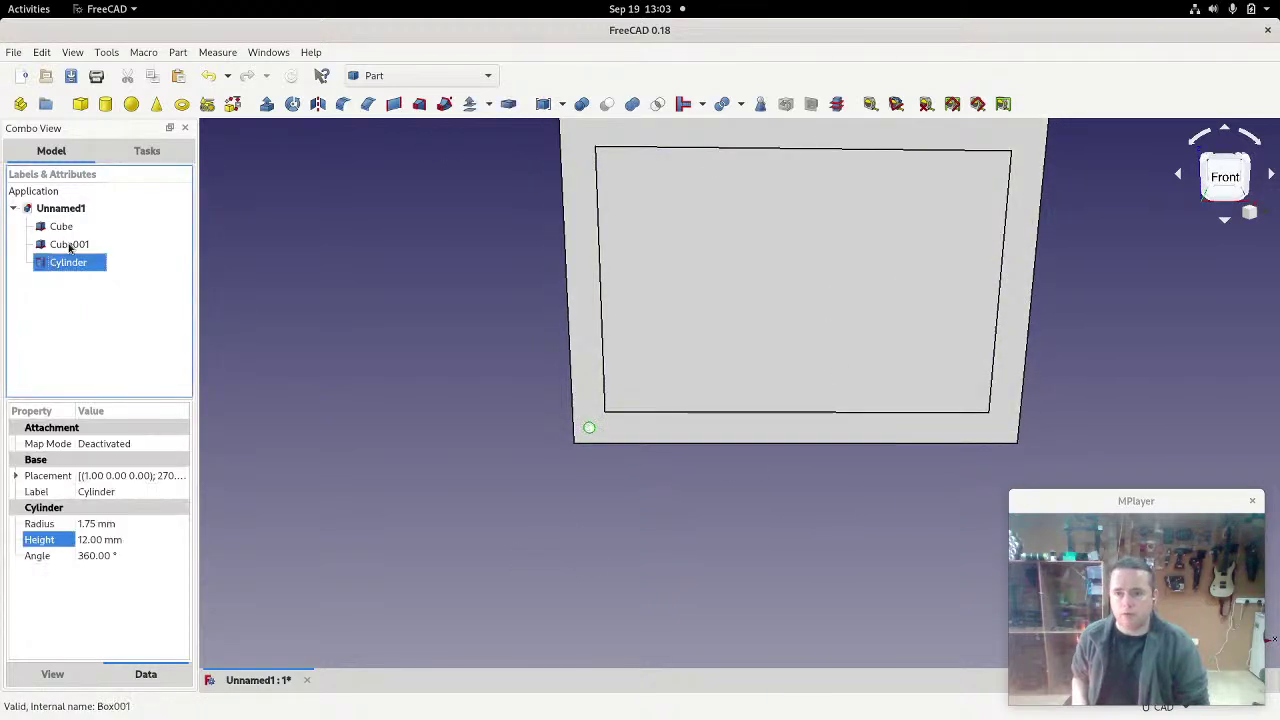
left_click(69, 247, "ctrl")
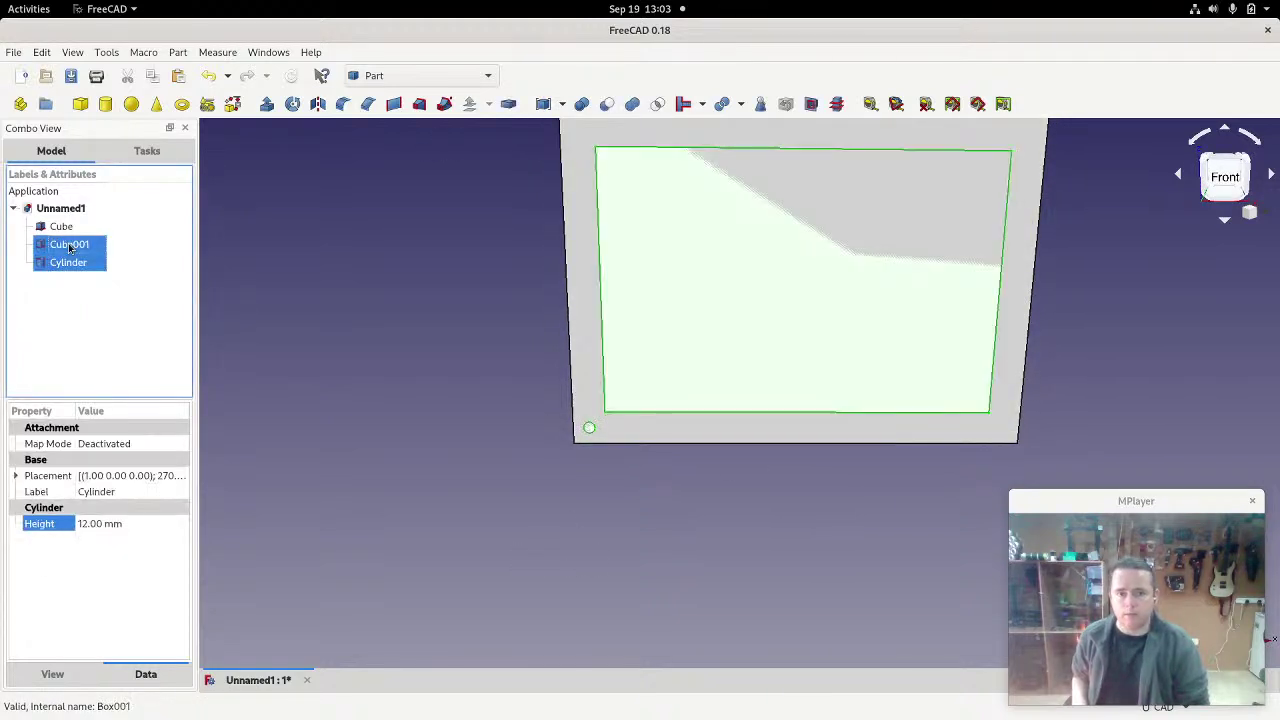
left_click(632, 106)
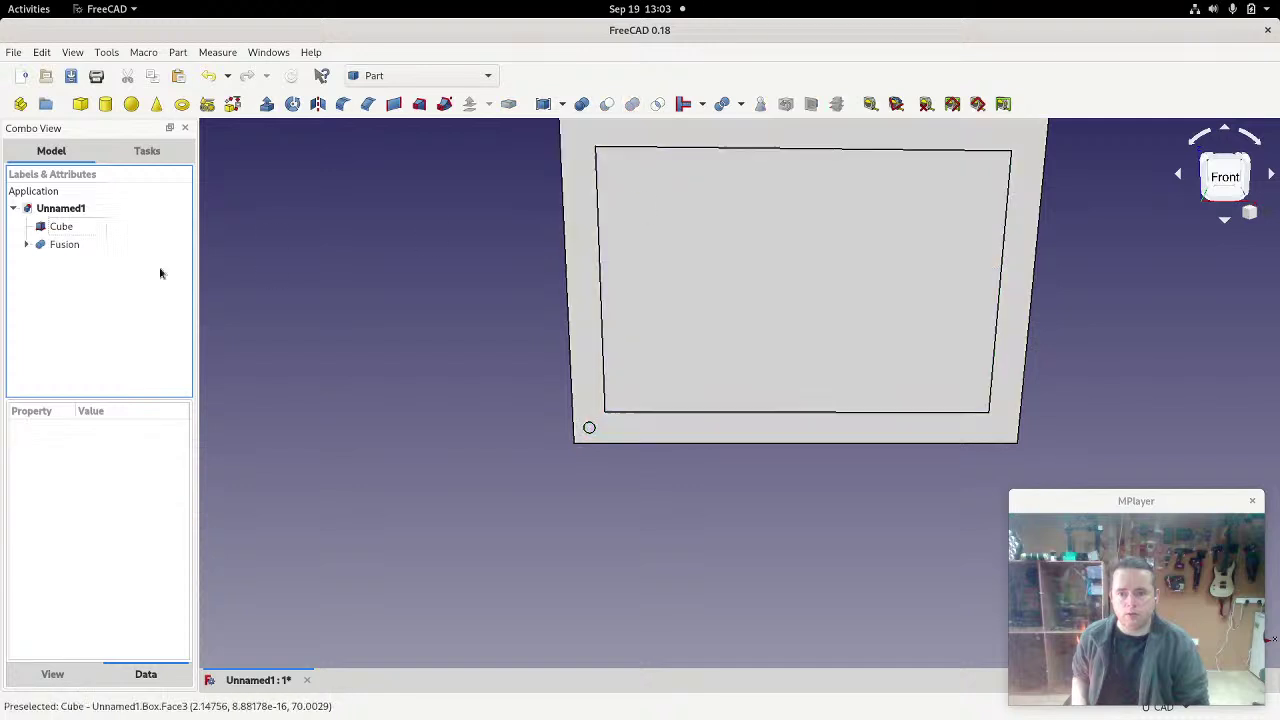
Step: Rename the fused object as "holes"
left_click(59, 245)
left_click(129, 469)
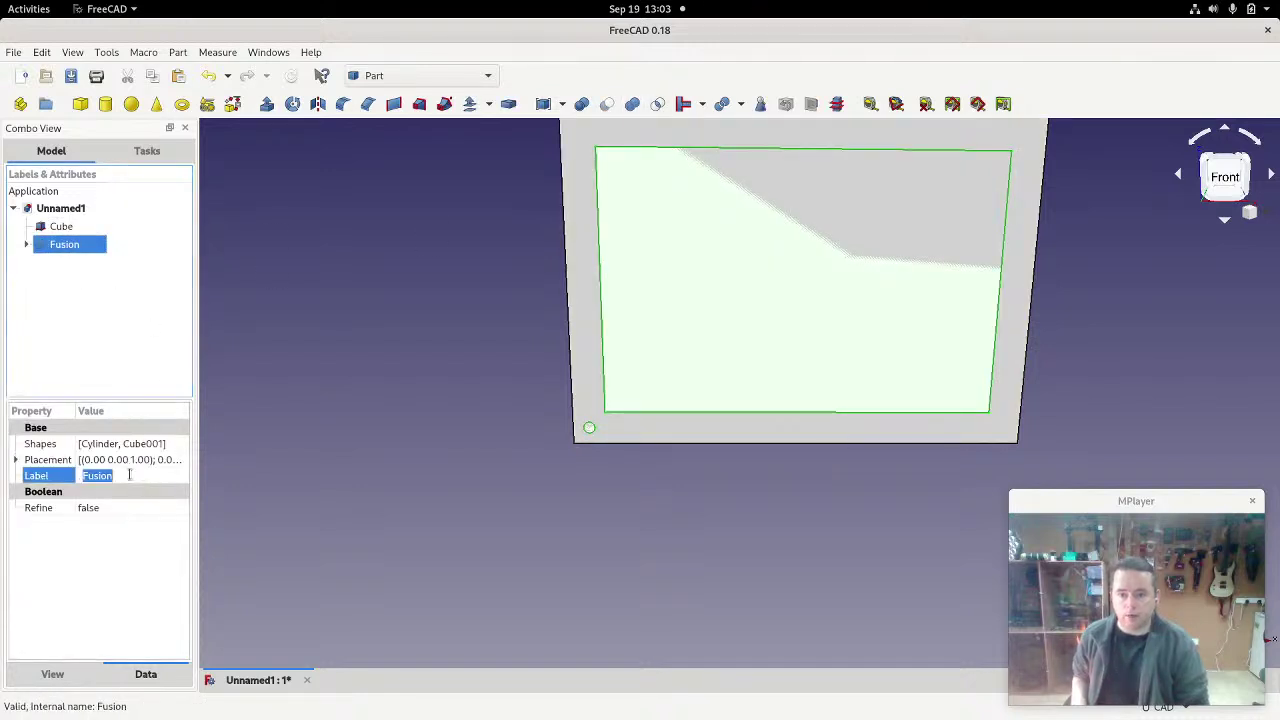
type("holes")
key("Return")
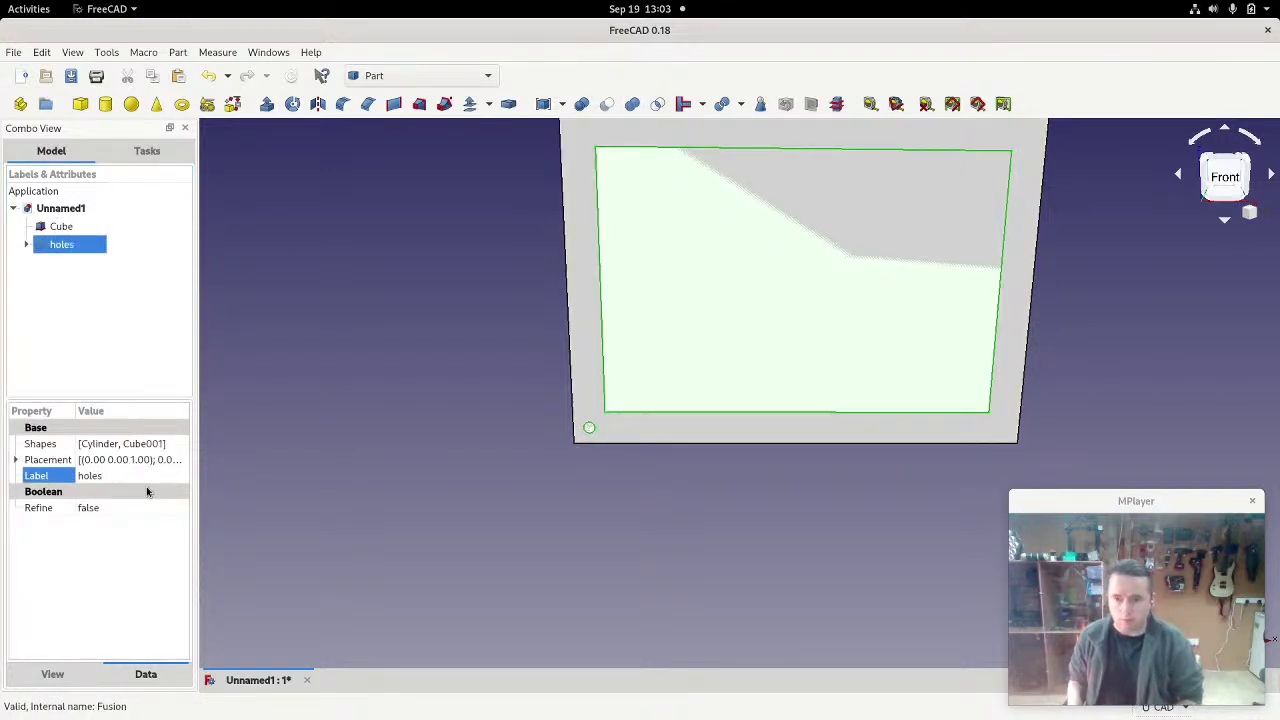
Step: Cut the "holes" object out of the outer box Cube with a boolean difference
left_click(62, 228)
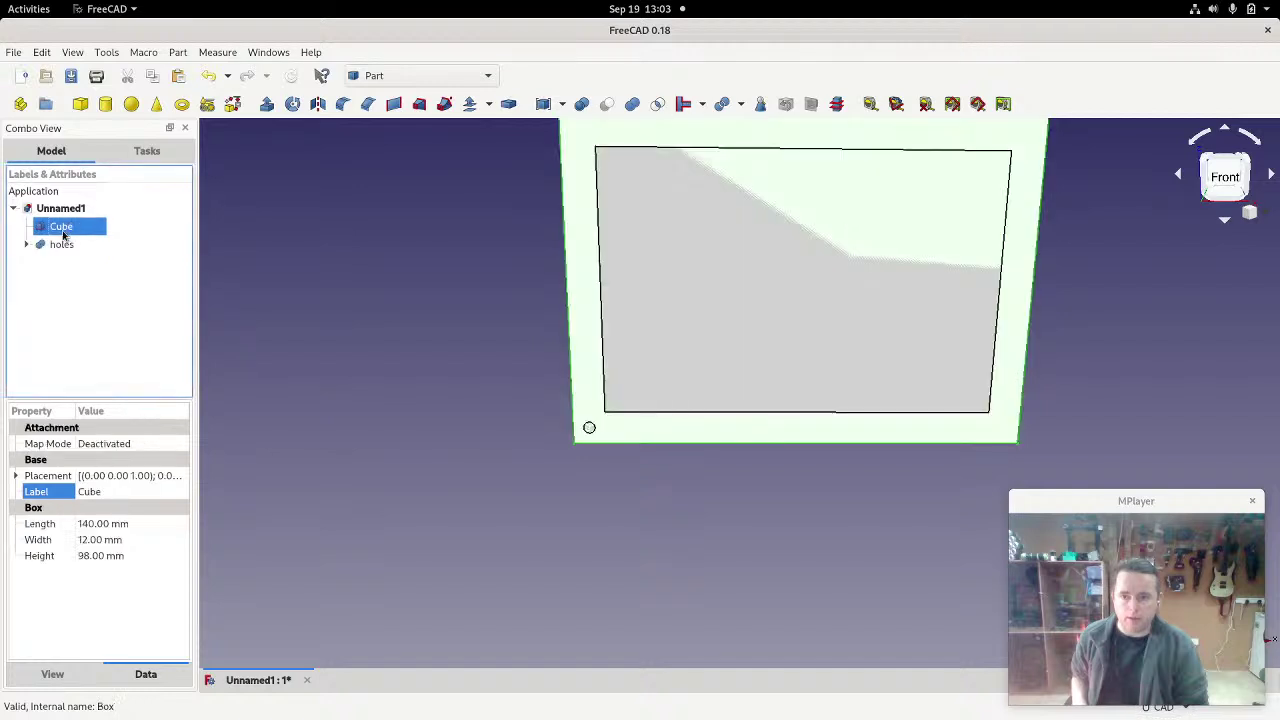
left_click(72, 247, "ctrl")
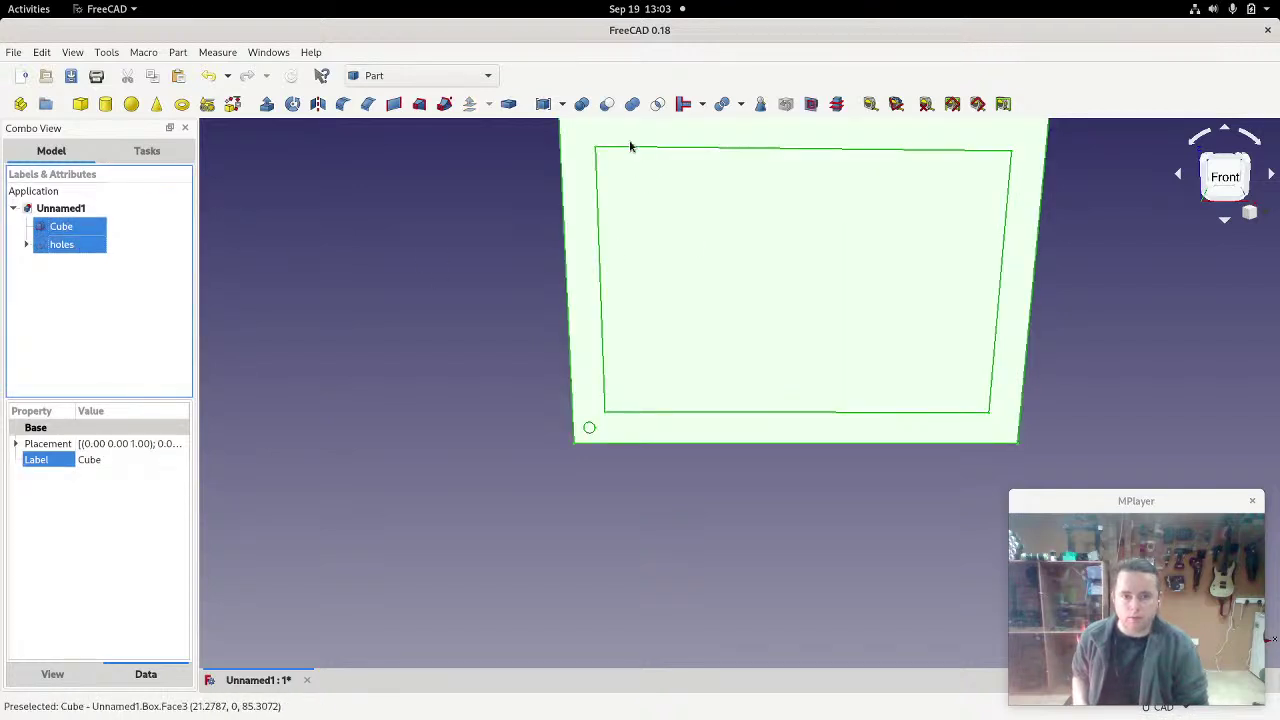
left_click(607, 105)
Step: Examine the rectangular recess and the corner hole of the cut plate from several angles
mouse_move(674, 531)
middle_mouse_down()
mouse_move(704, 512)
mouse_move(670, 527)
middle_mouse_up()
scroll(603, 483, "up", 5)
scroll(604, 483, "down", 2)
scroll(689, 504, "down", 1)
scroll(689, 505, "down", 2)
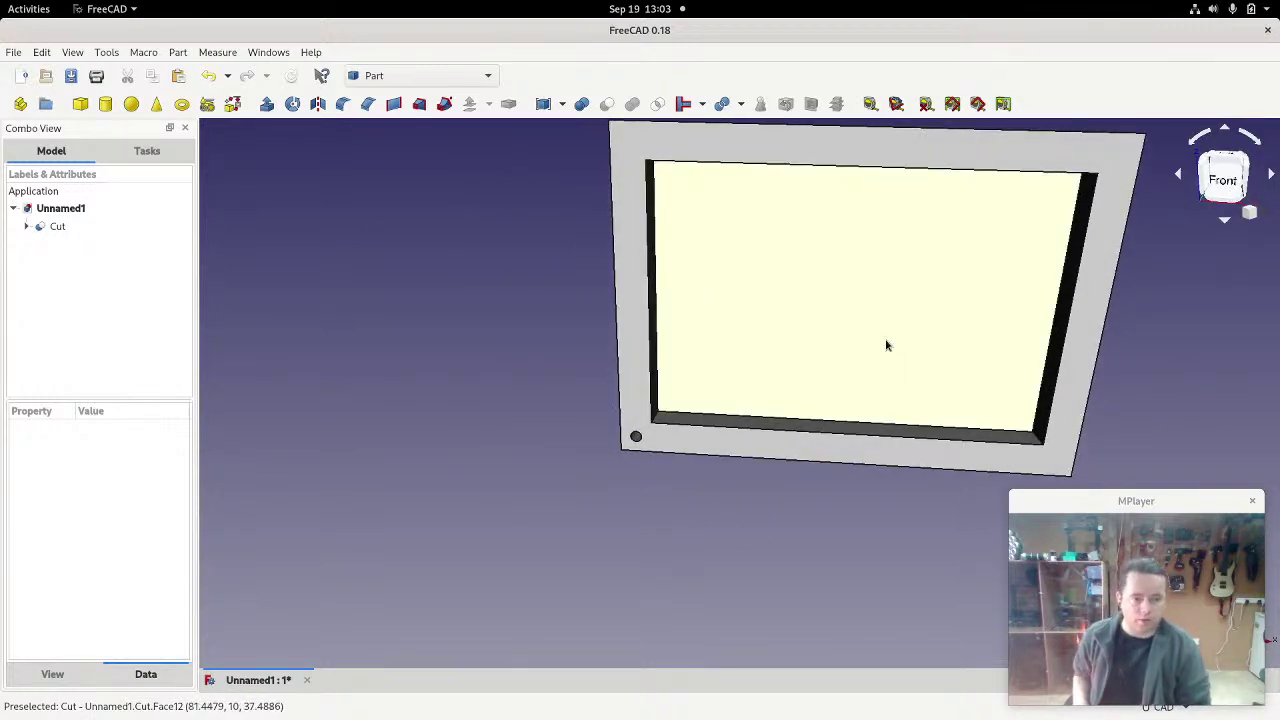
middle_click_drag(886, 345, 934, 351)
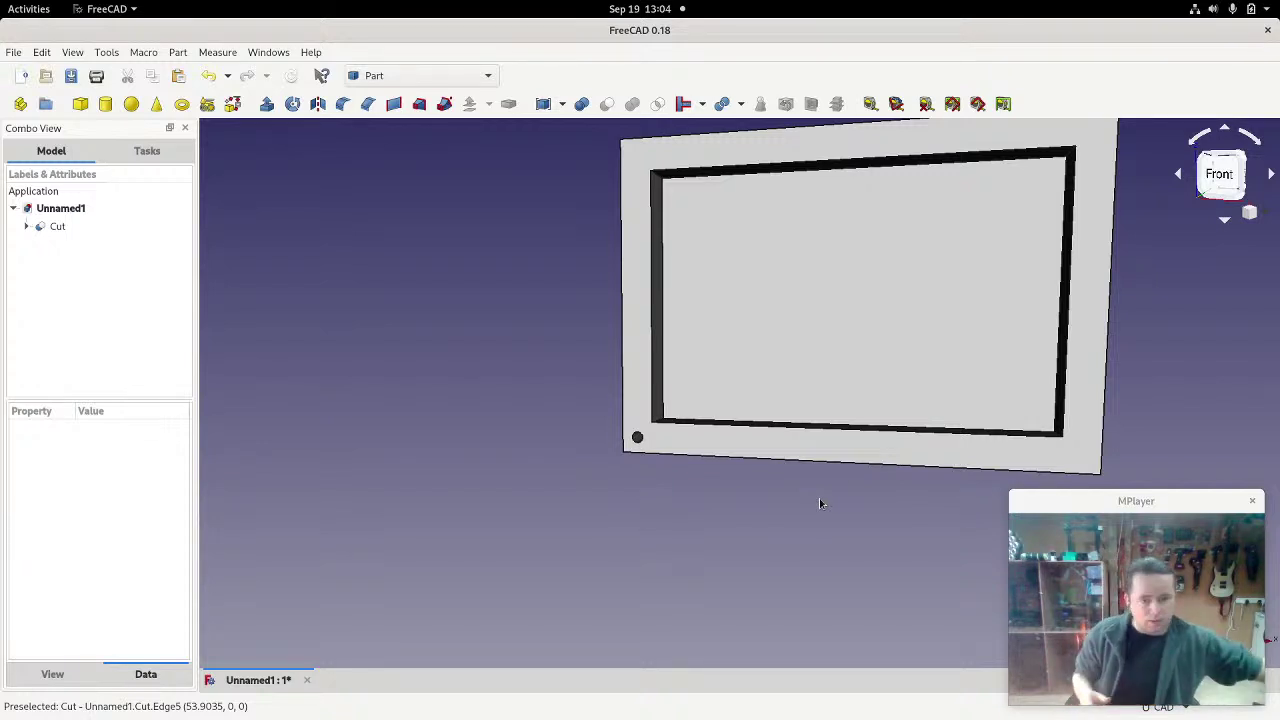
middle_click_drag(811, 523, 796, 441)
middle_click_drag(350, 551, 262, 571)
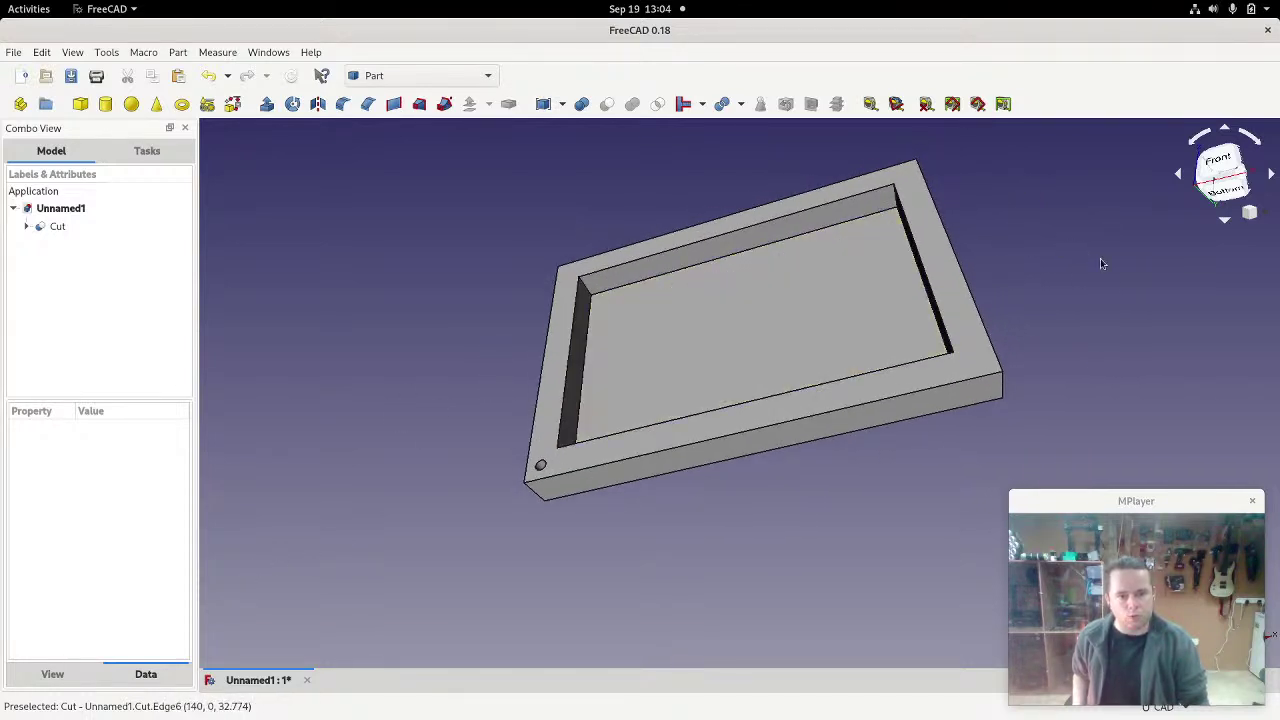
middle_click_drag(1100, 263, 1168, 304)
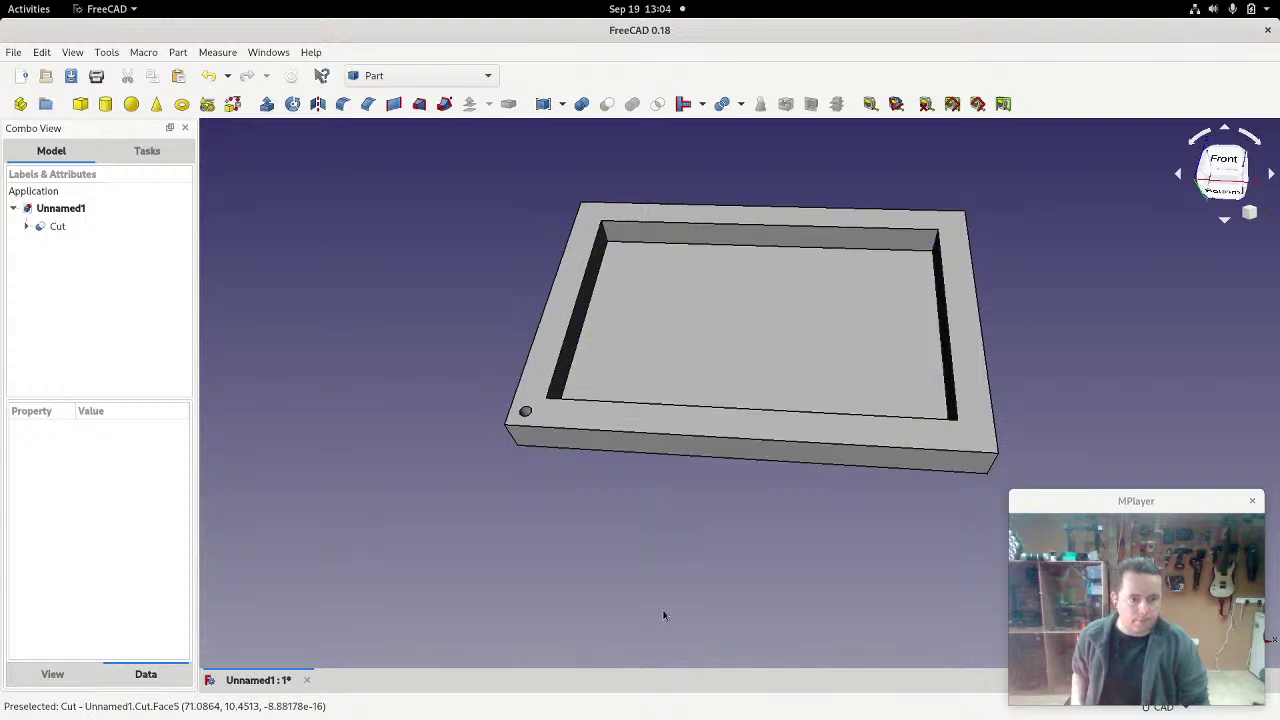
middle_click_drag(663, 611, 680, 614)
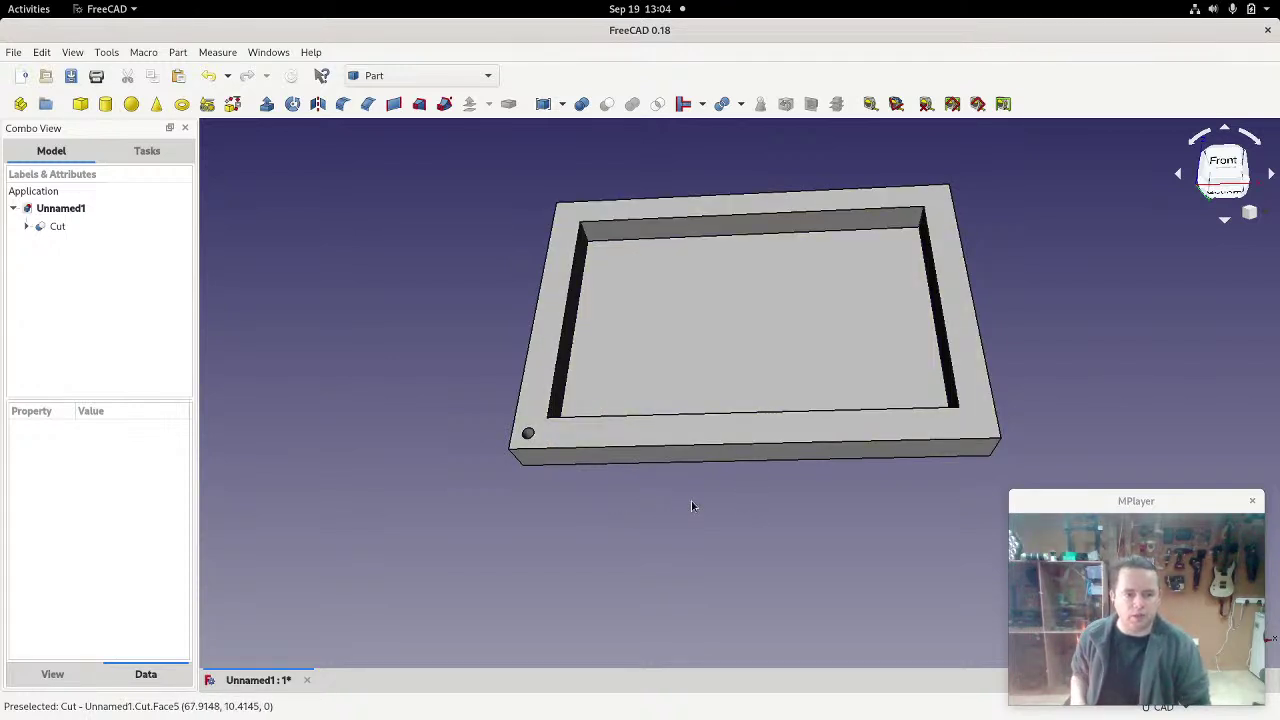
middle_click_drag(591, 514, 346, 536)
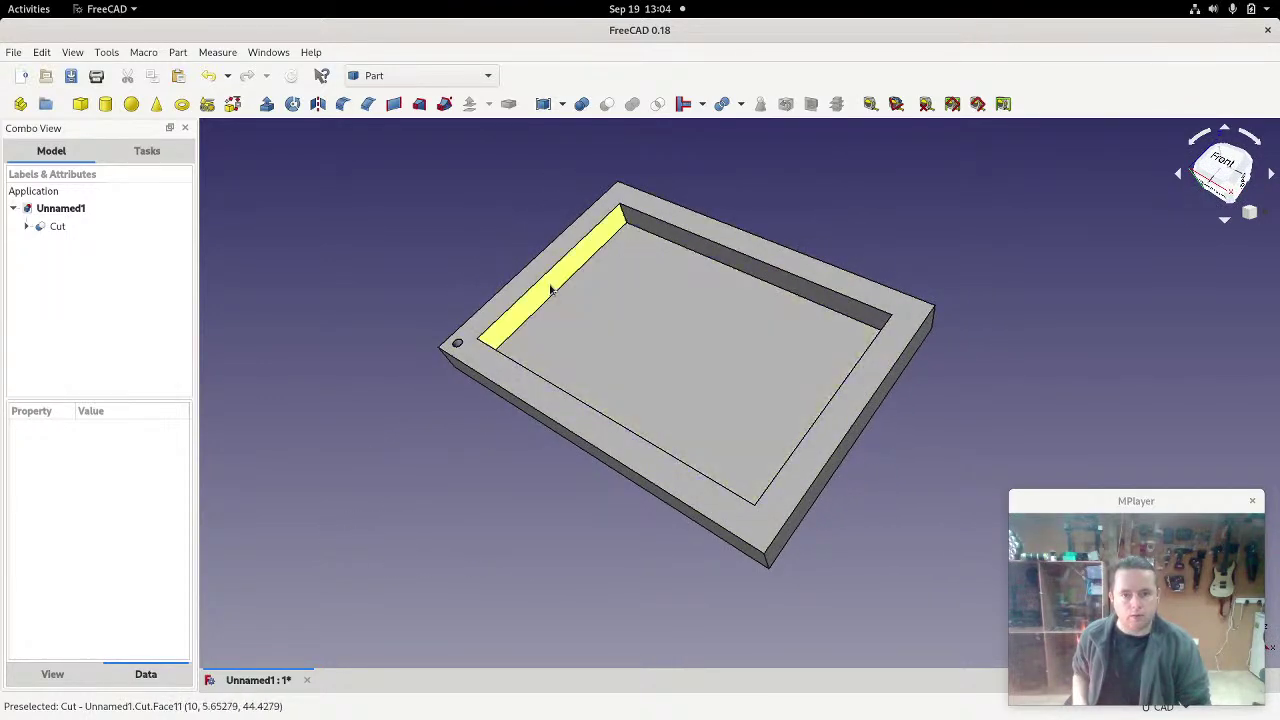
middle_click_drag(557, 286, 426, 545)
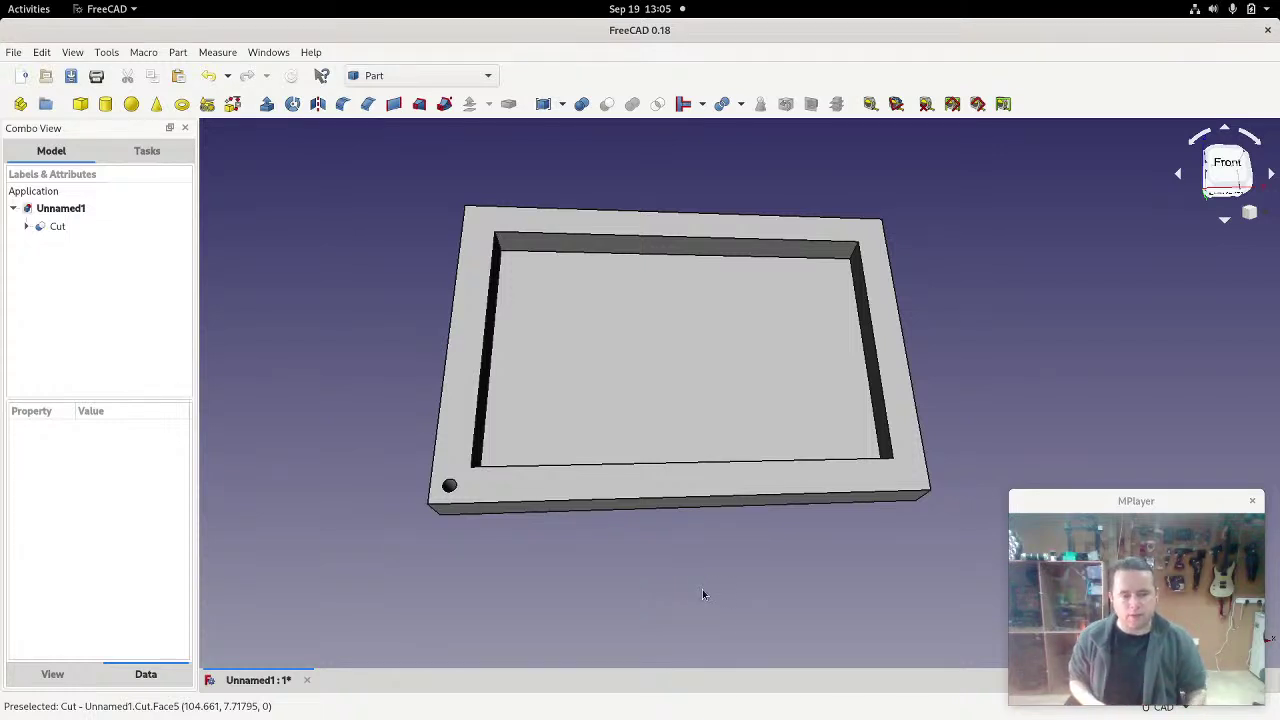
Step: Inspect the plate's front face, corner hole and the recess's inner side wall from the front and the side
scroll(557, 440, "up", 2)
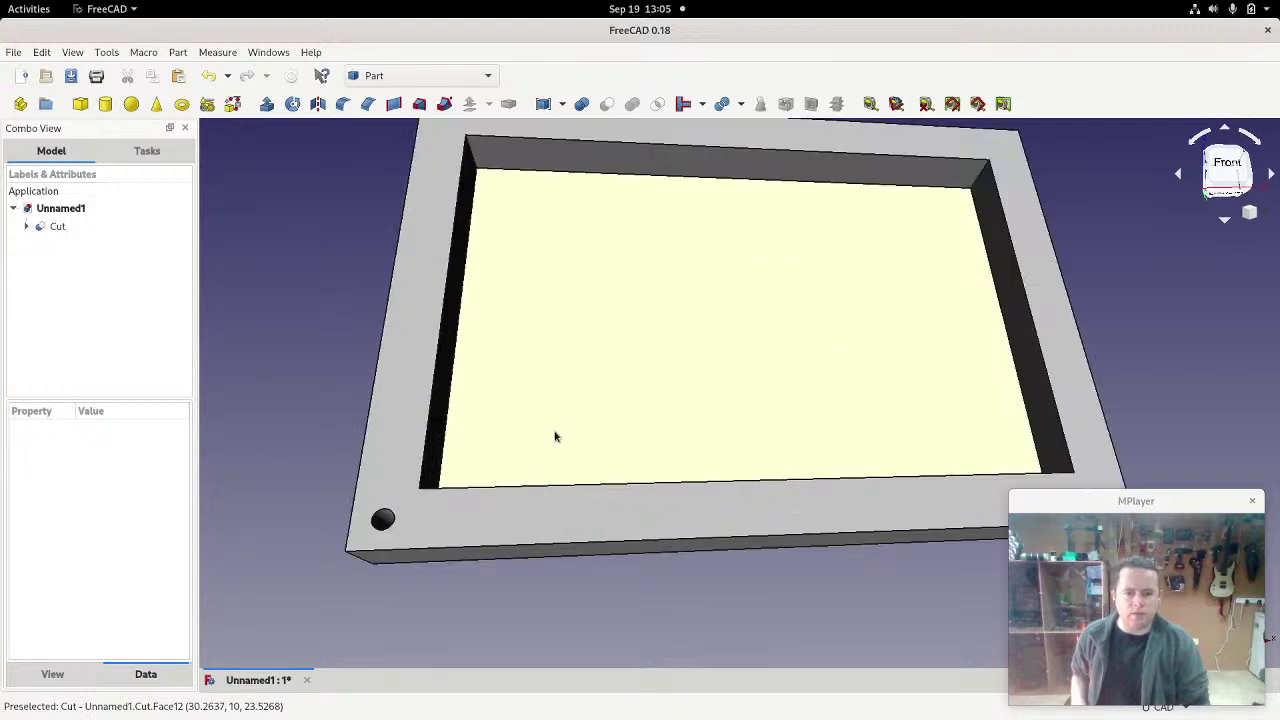
scroll(555, 438, "down", 2)
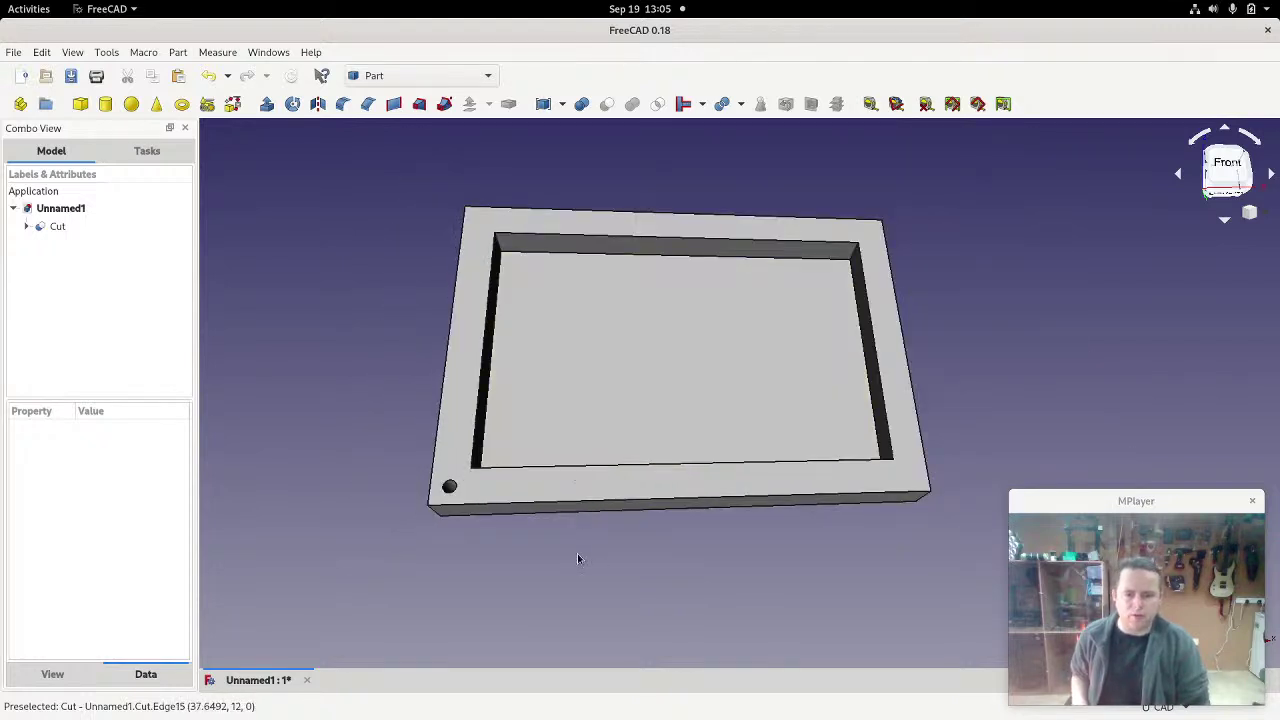
middle_click_drag(580, 557, 589, 597)
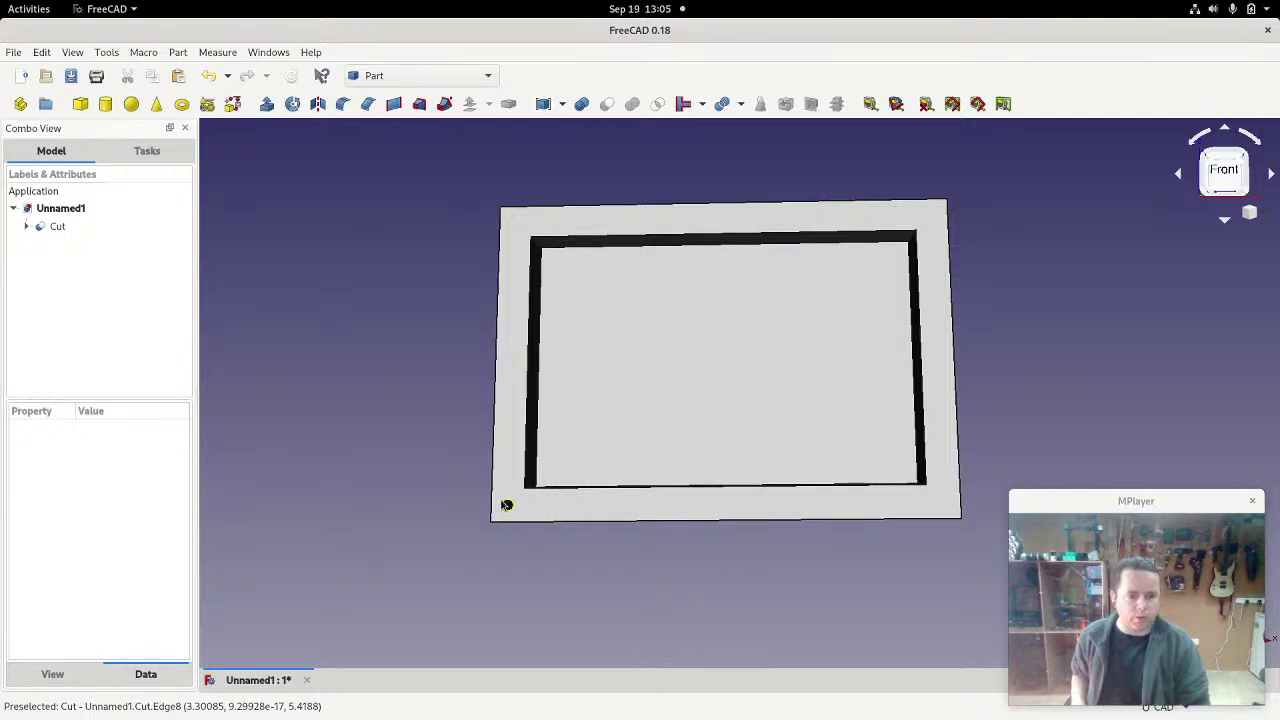
middle_click_drag(409, 500, 390, 436)
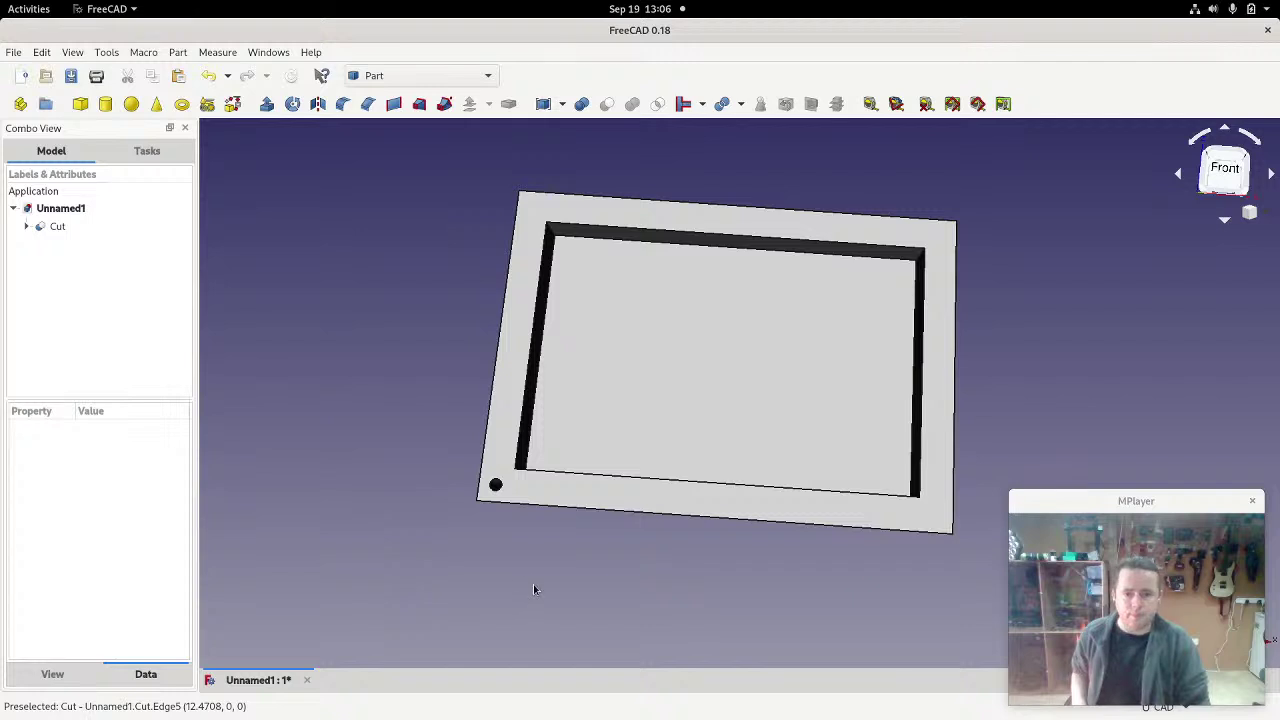
middle_click_drag(533, 589, 540, 594)
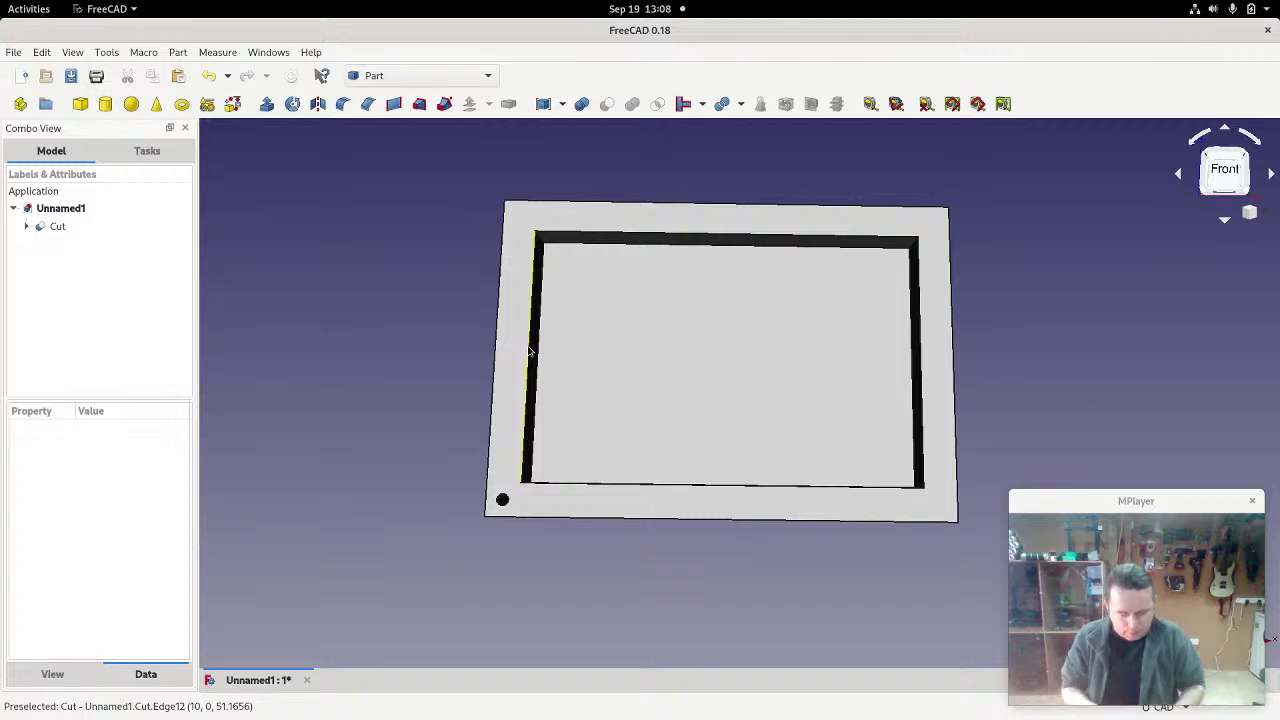
middle_click_drag(694, 369, 520, 378)
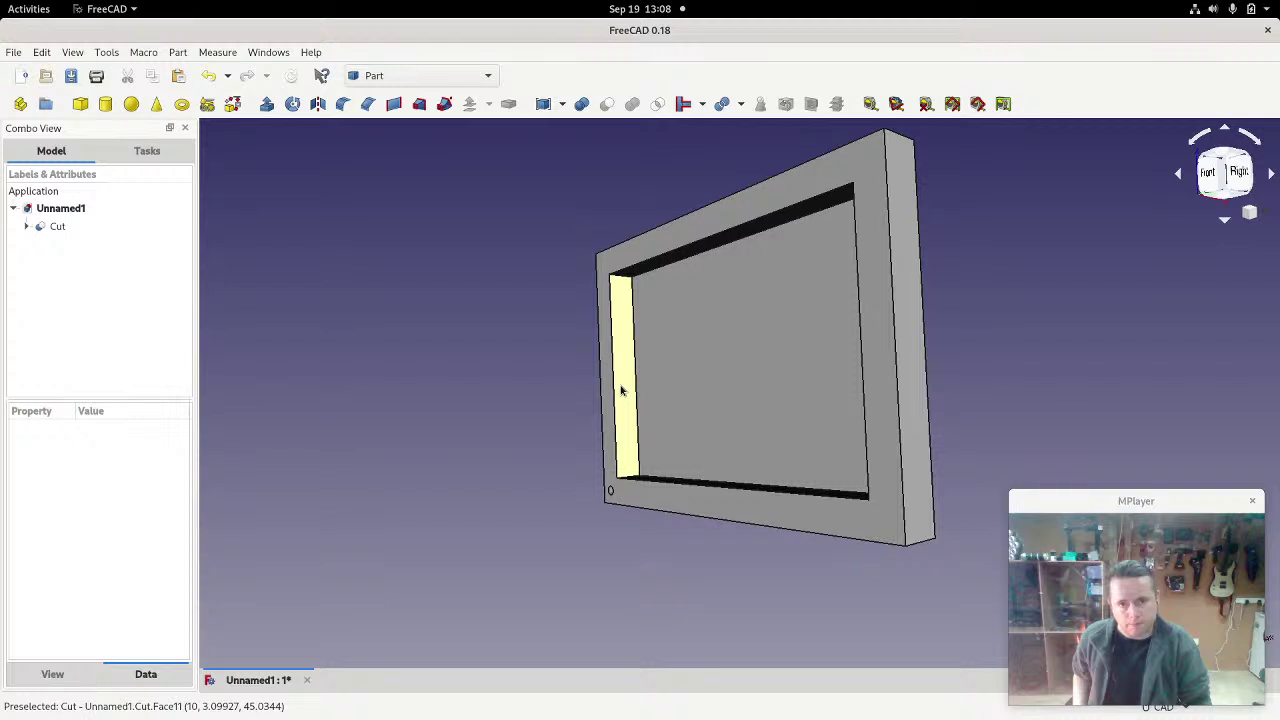
middle_click_drag(531, 363, 716, 354)
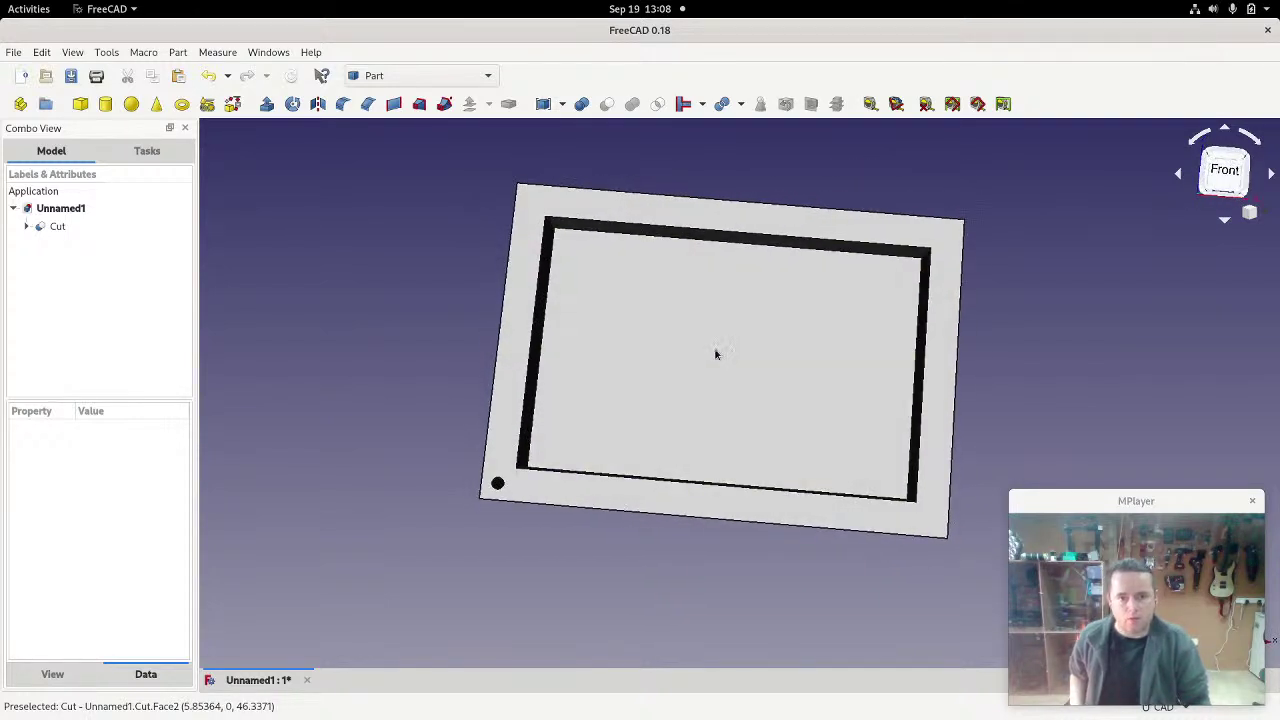
Step: Add a second cylinder at the plate's lower corner and rotate it 90° about the Y axis with Transform
left_click(104, 108)
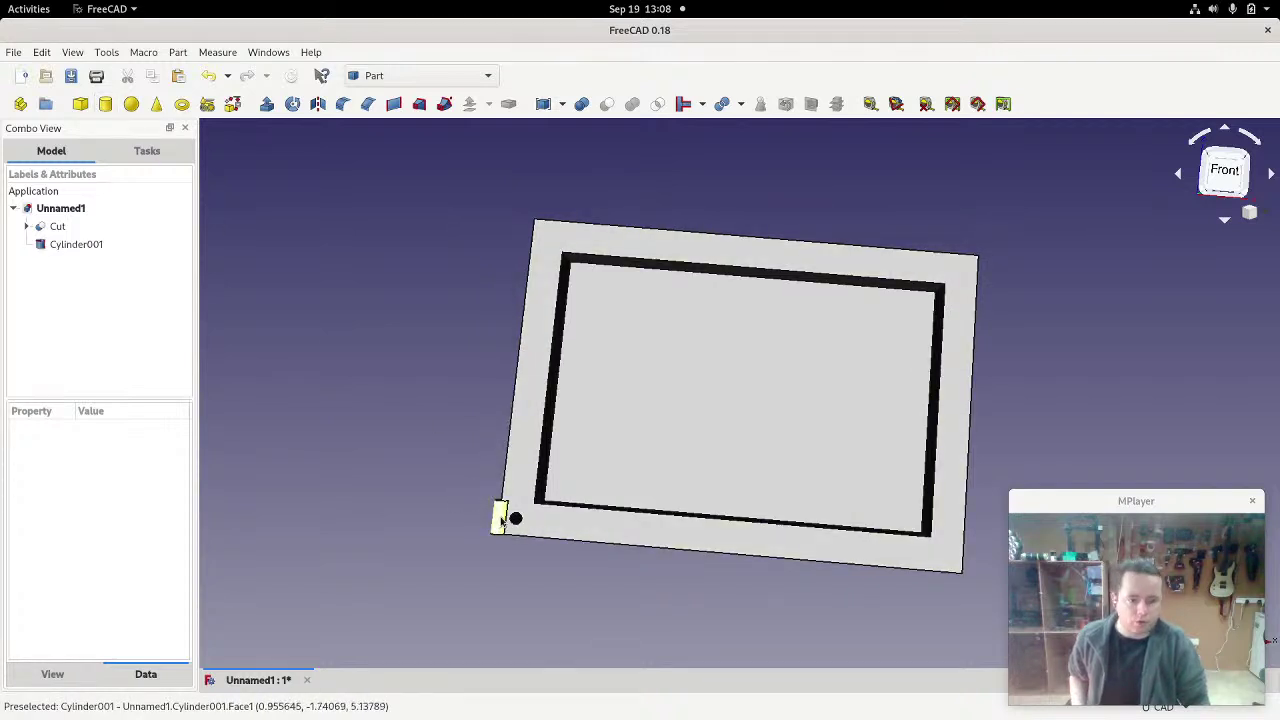
key("1")
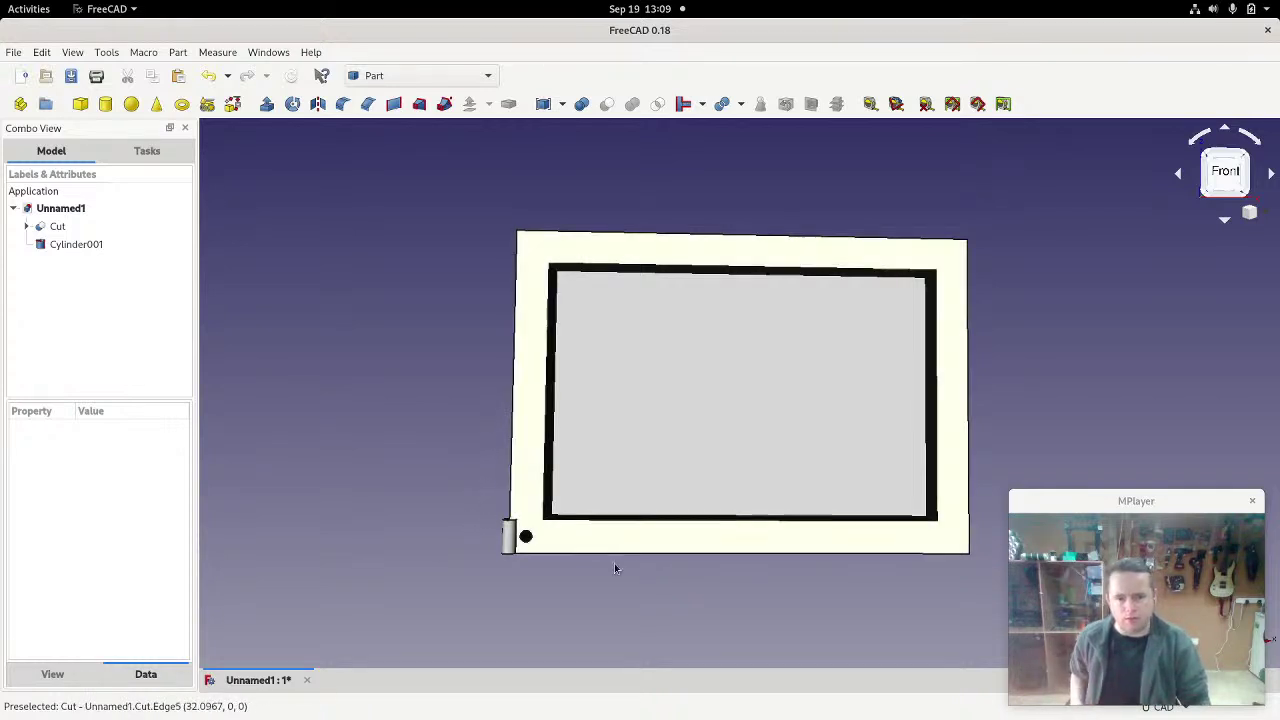
right_click(84, 248)
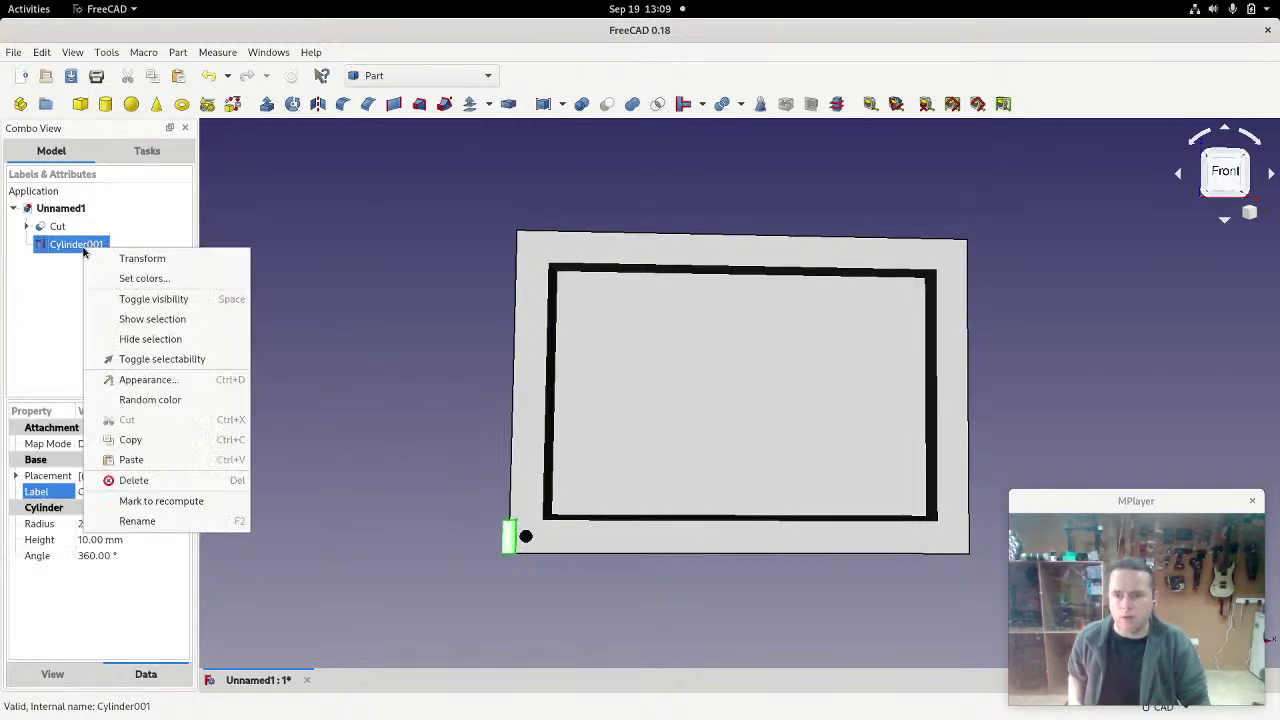
left_click(113, 261)
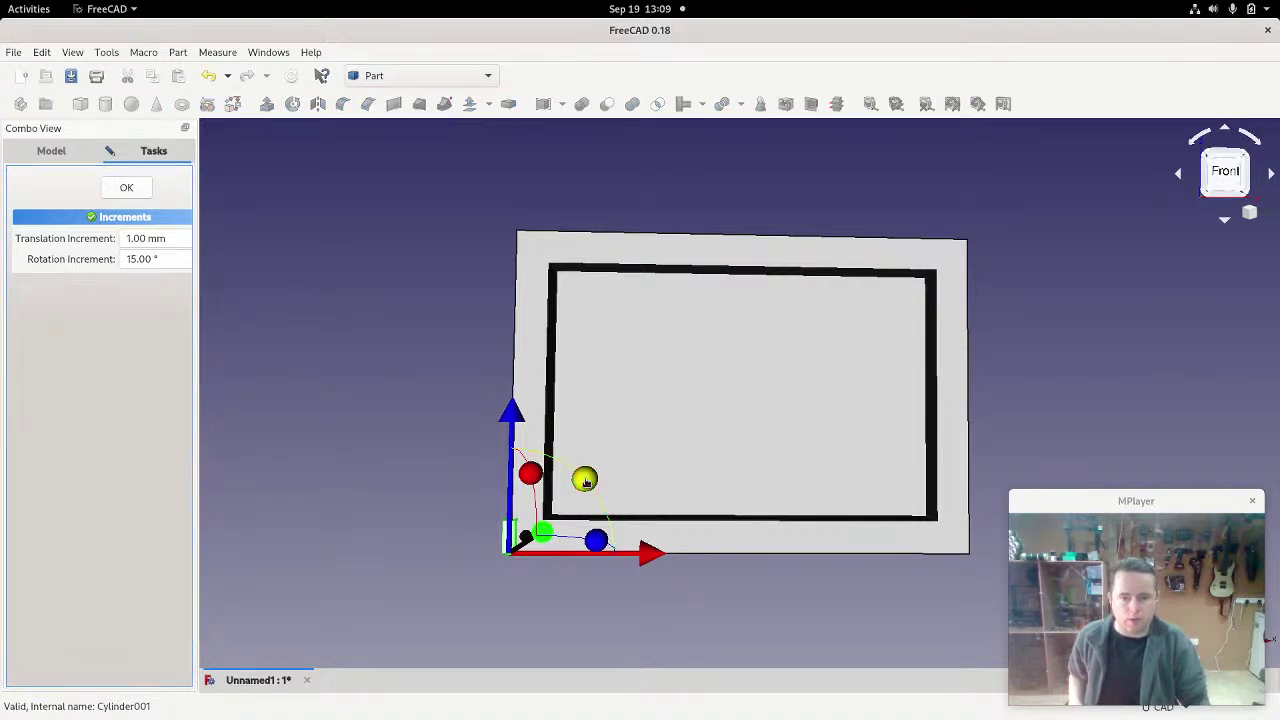
left_click_drag(586, 481, 620, 642)
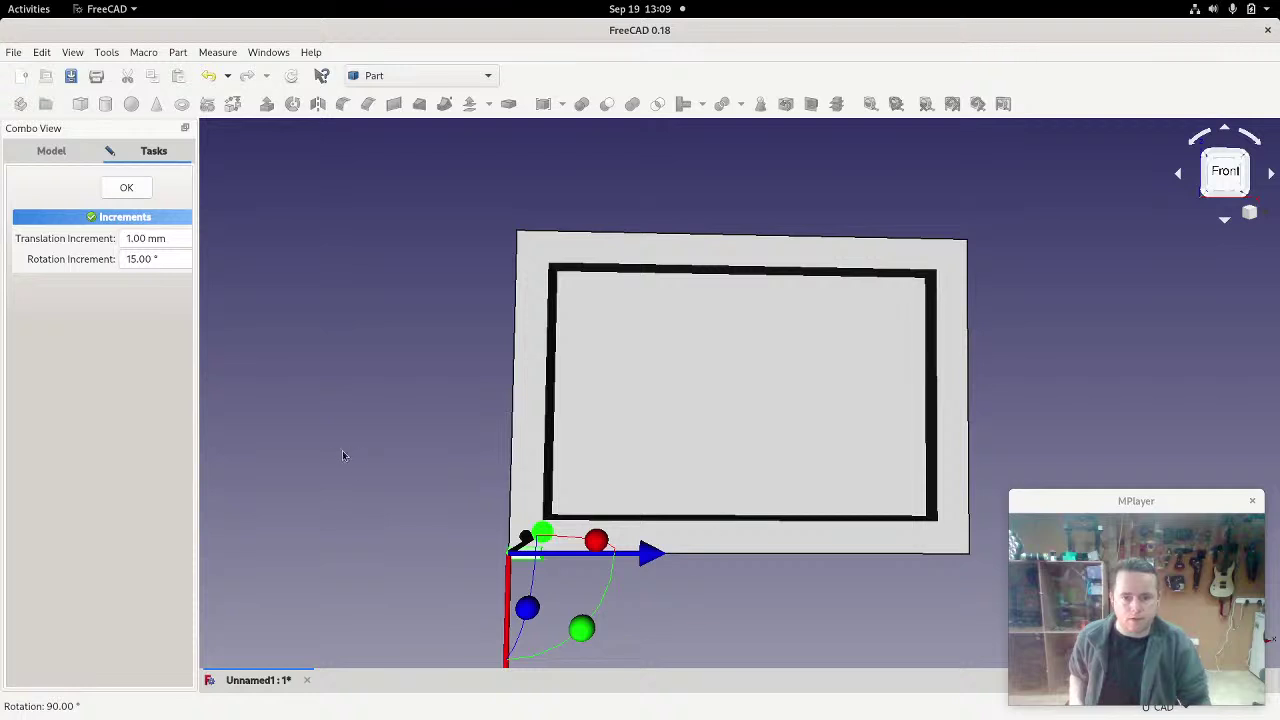
left_click(127, 189)
left_click(104, 541)
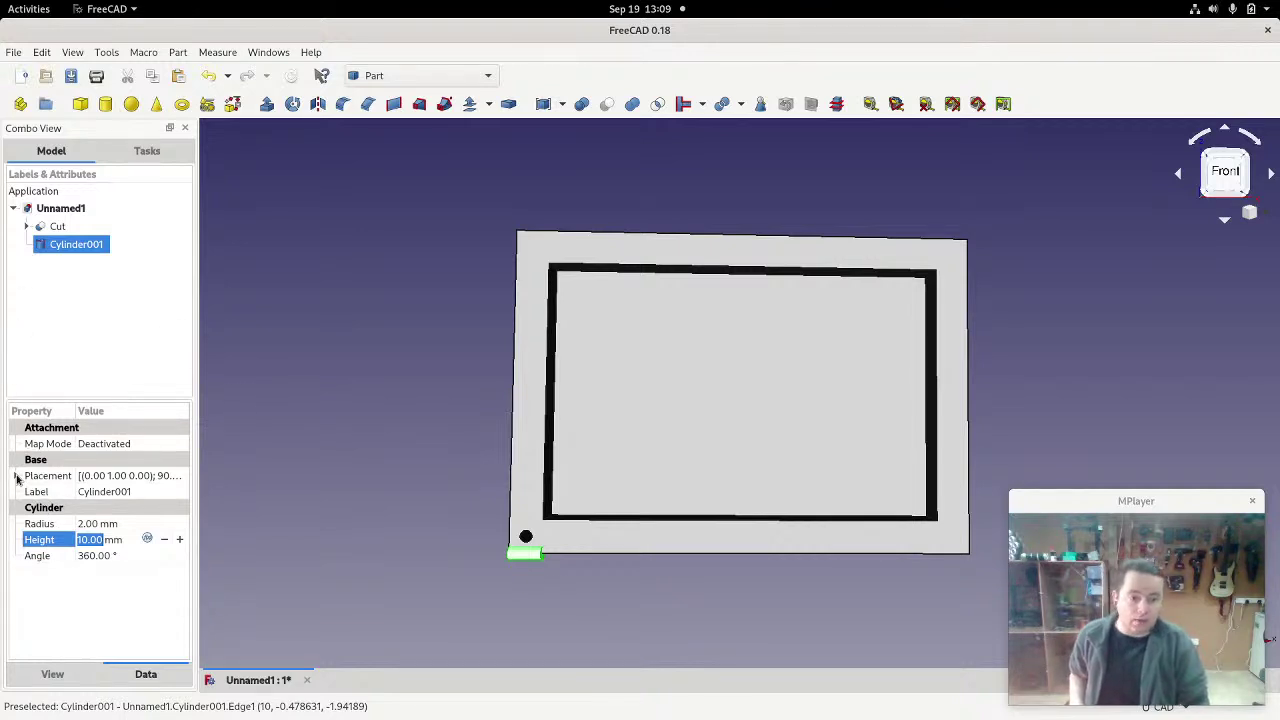
Step: Move the new cylinder 46 mm up along the plate's side wall with Transform
right_click(74, 247)
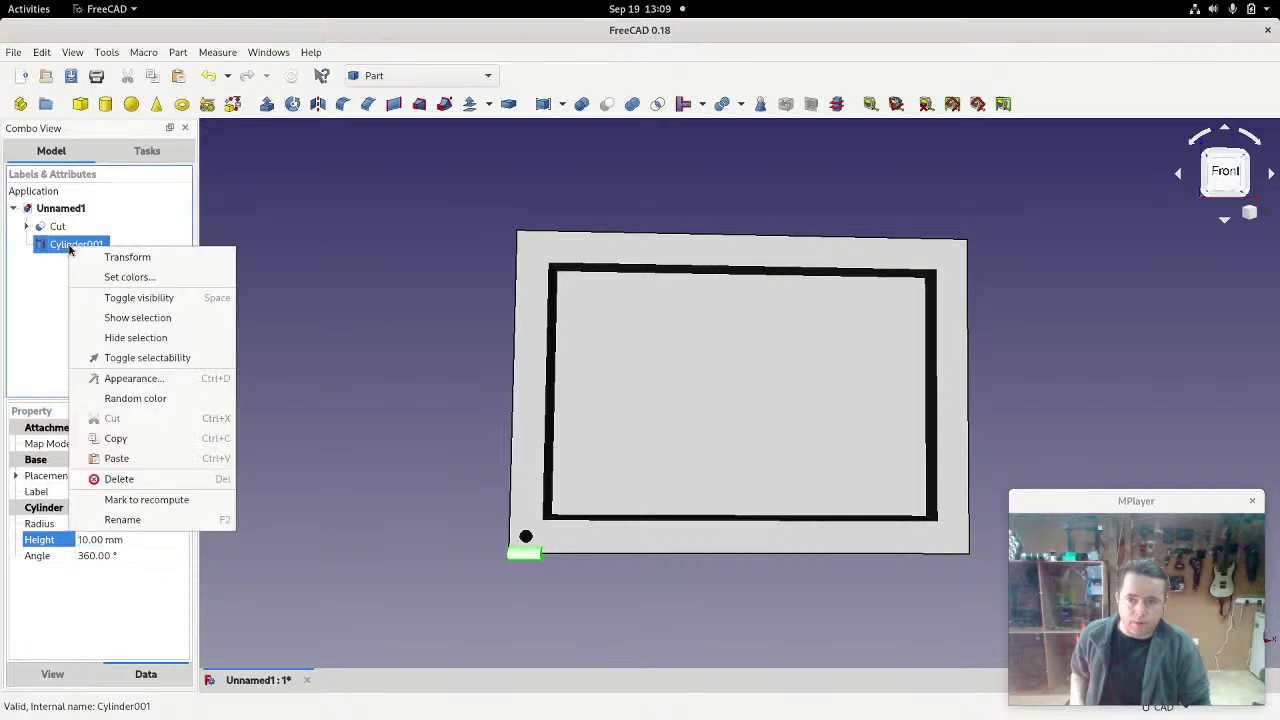
left_click(98, 258)
scroll(394, 510, "down", 5)
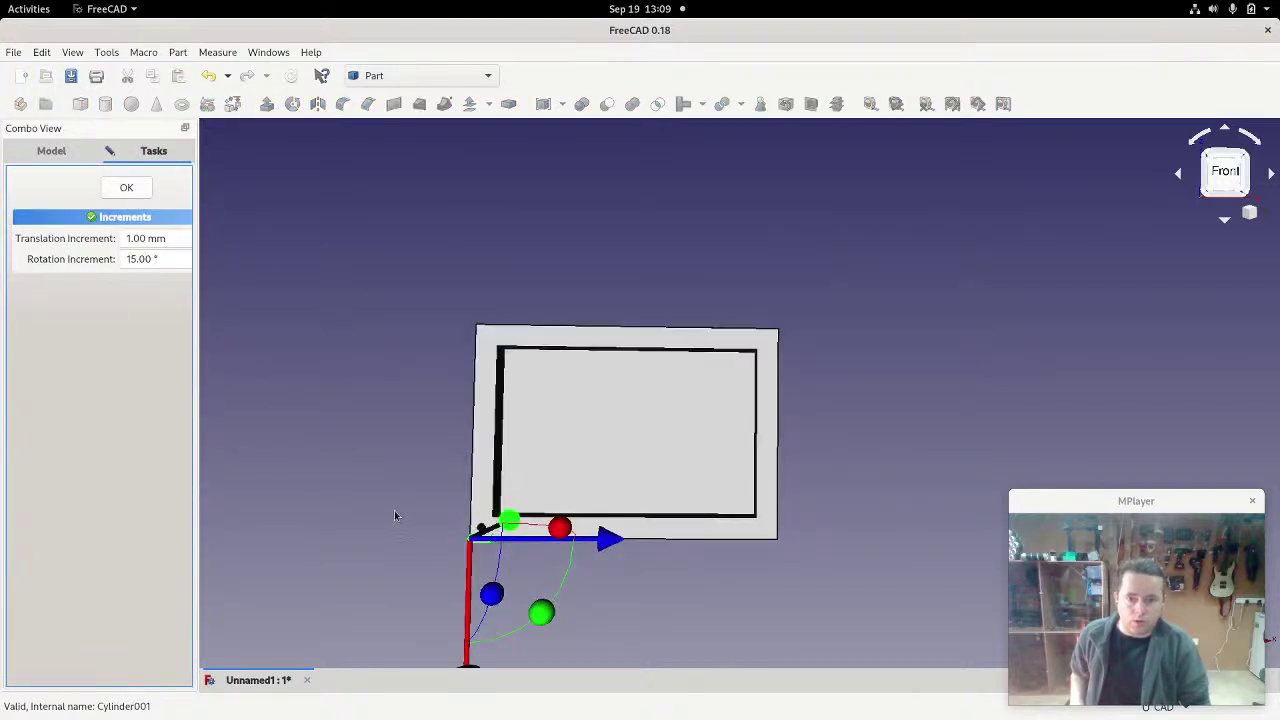
middle_click_drag(401, 561, 426, 392)
left_click_drag(484, 552, 466, 483)
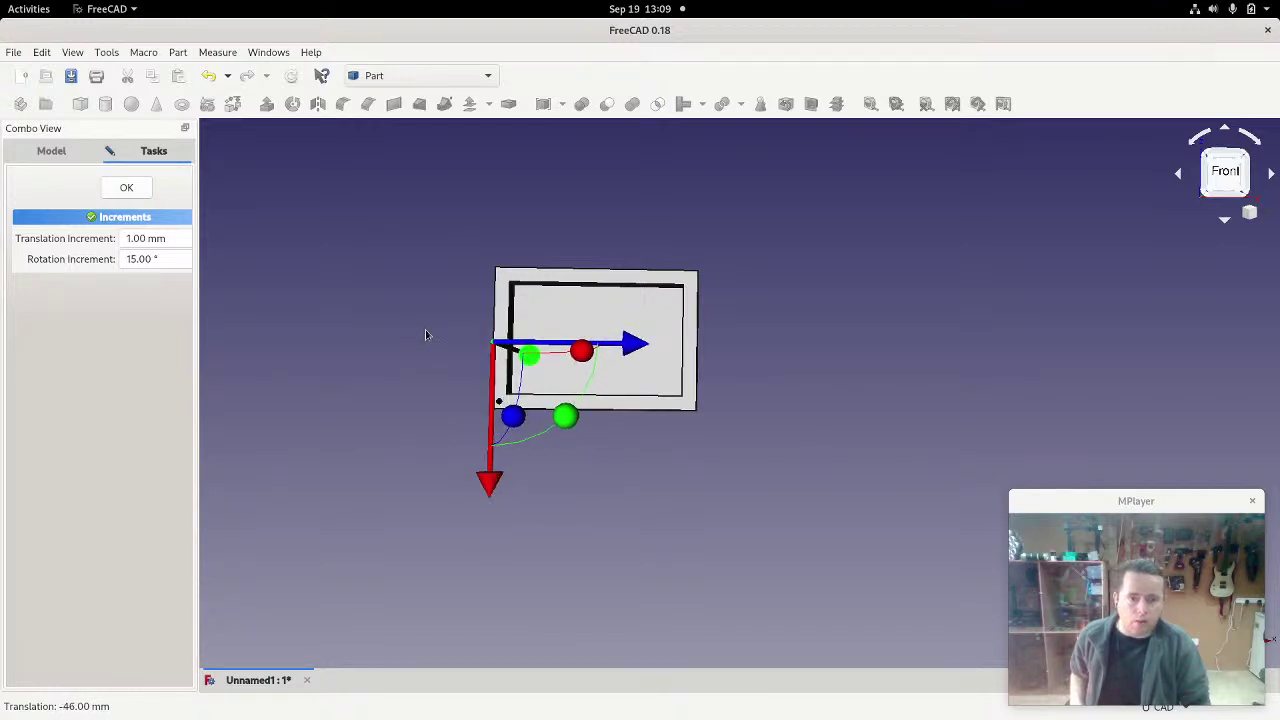
scroll(426, 332, "up", 5)
middle_click_drag(522, 448, 405, 385)
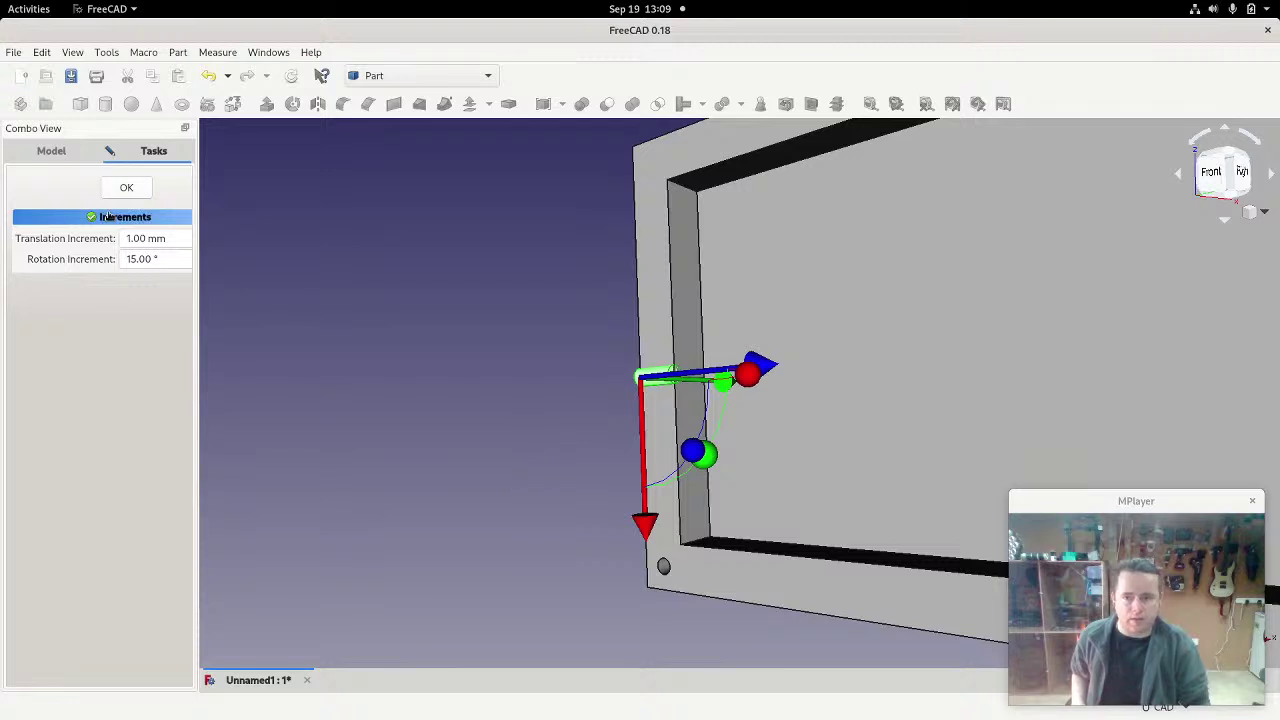
left_click(126, 187)
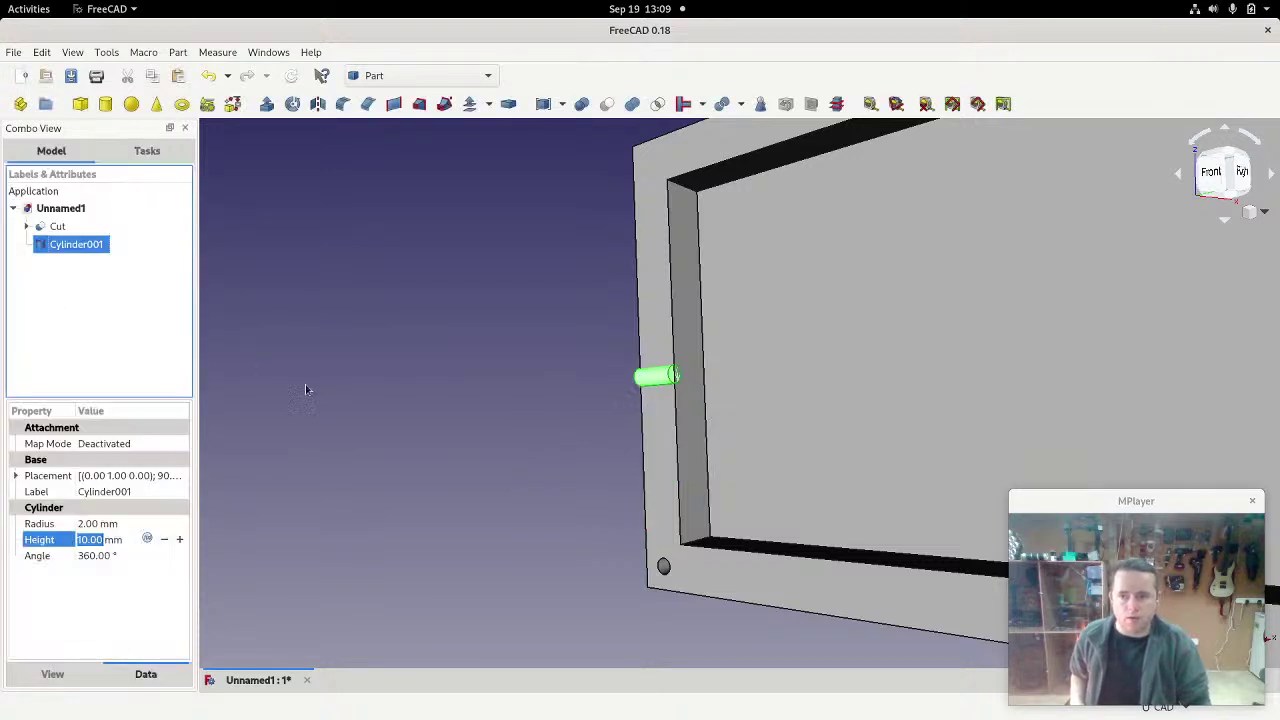
Step: Expand the new cylinder's position values and look up the dimensions of the outer box Cube inside the Cut
left_click(15, 477)
left_click(29, 523)
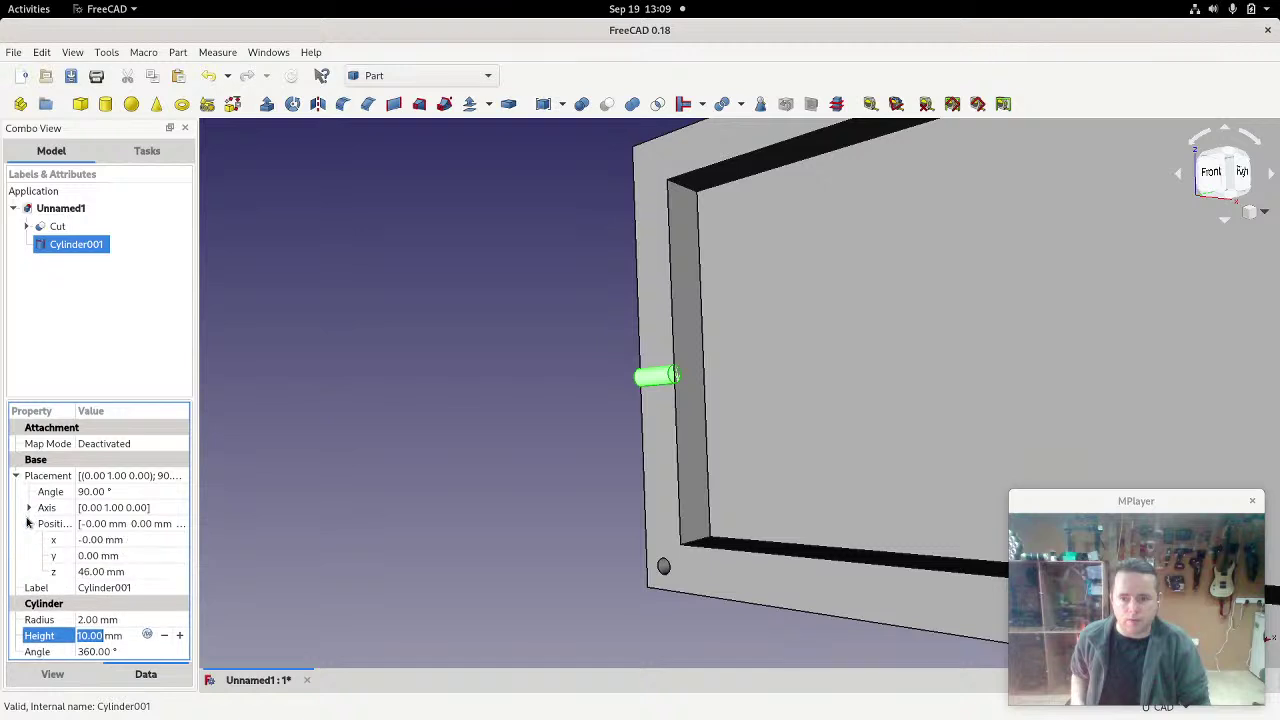
left_click(86, 571)
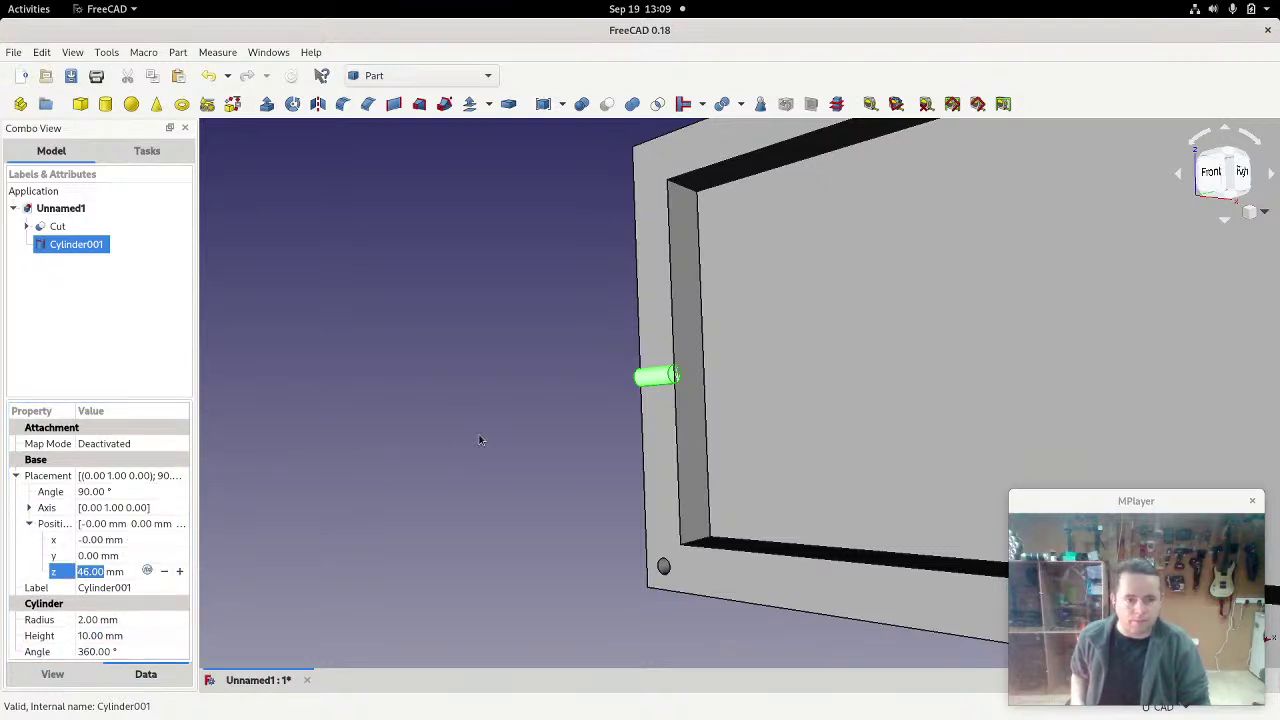
scroll(447, 374, "down", 2)
scroll(425, 370, "down", 3)
scroll(400, 362, "up", 4)
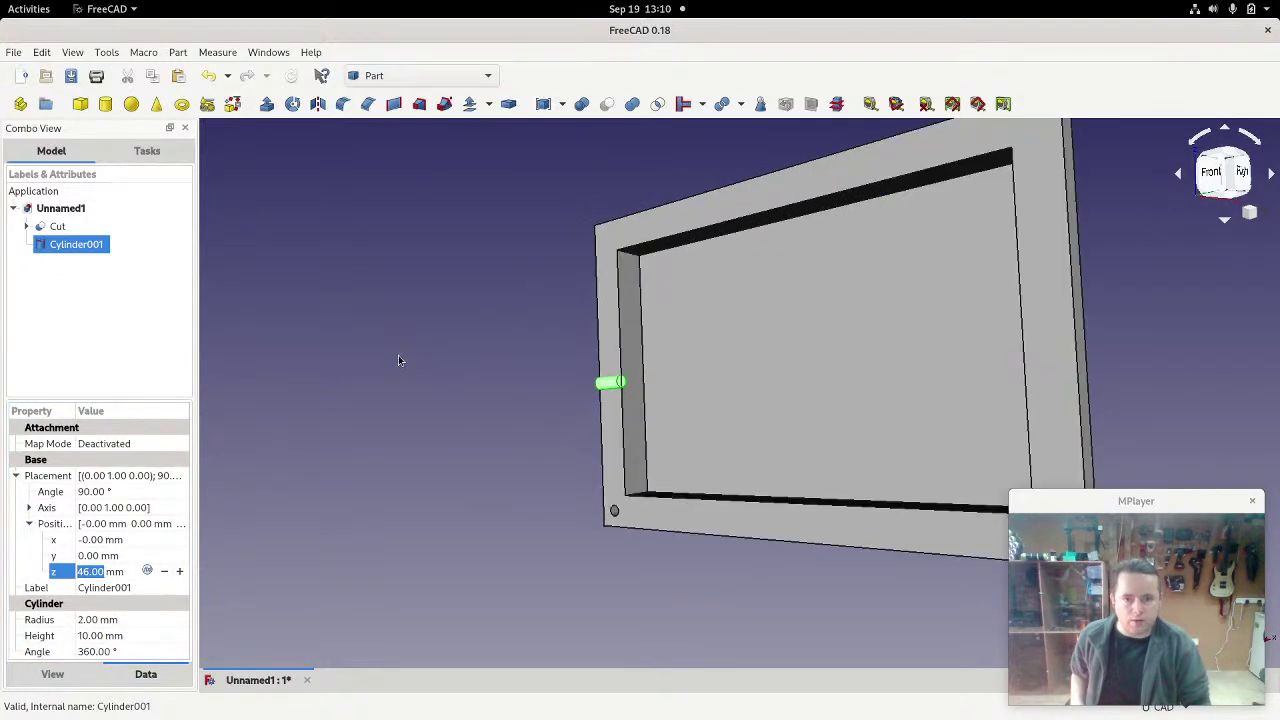
middle_click_drag(461, 370, 534, 383)
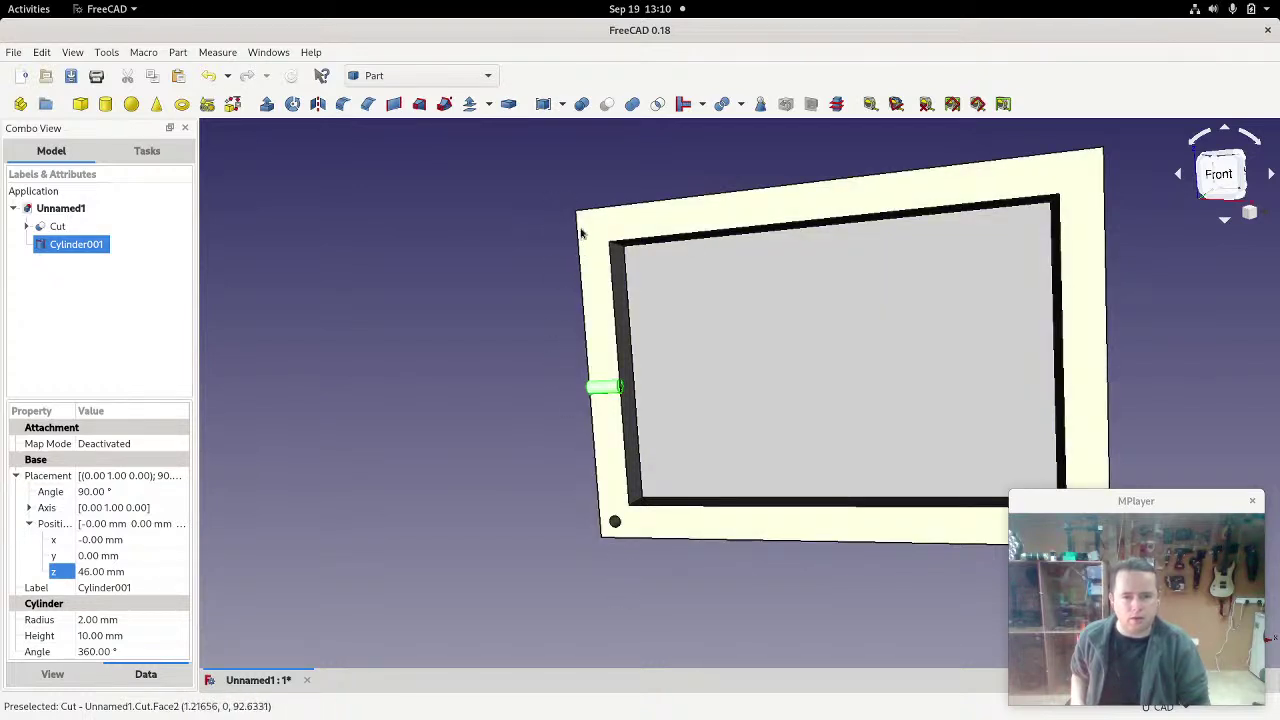
left_click(59, 227)
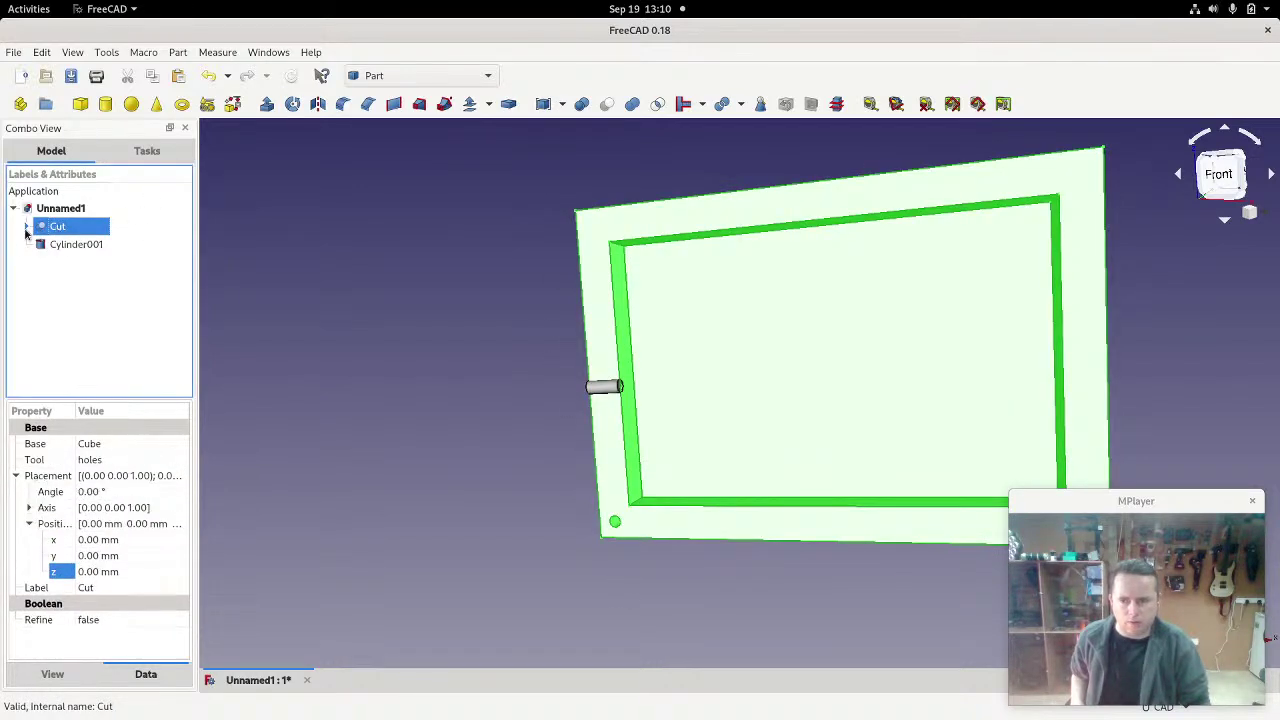
left_click(27, 226)
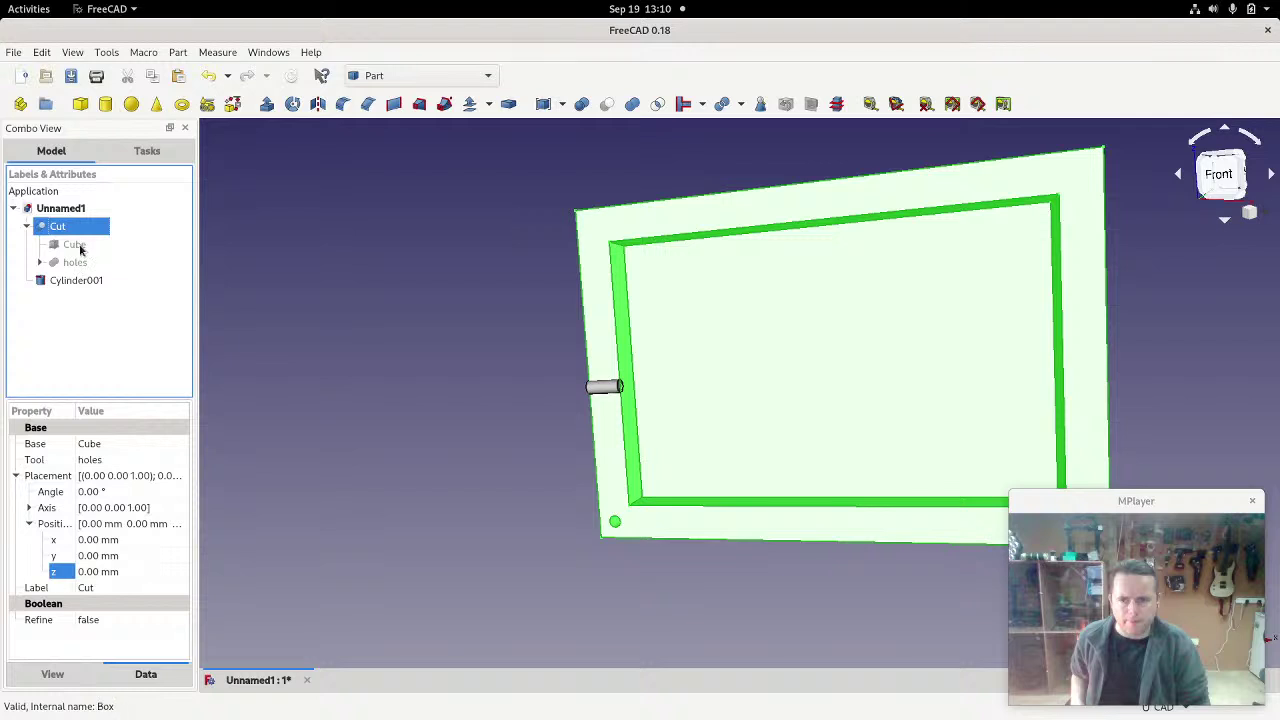
left_click(75, 245)
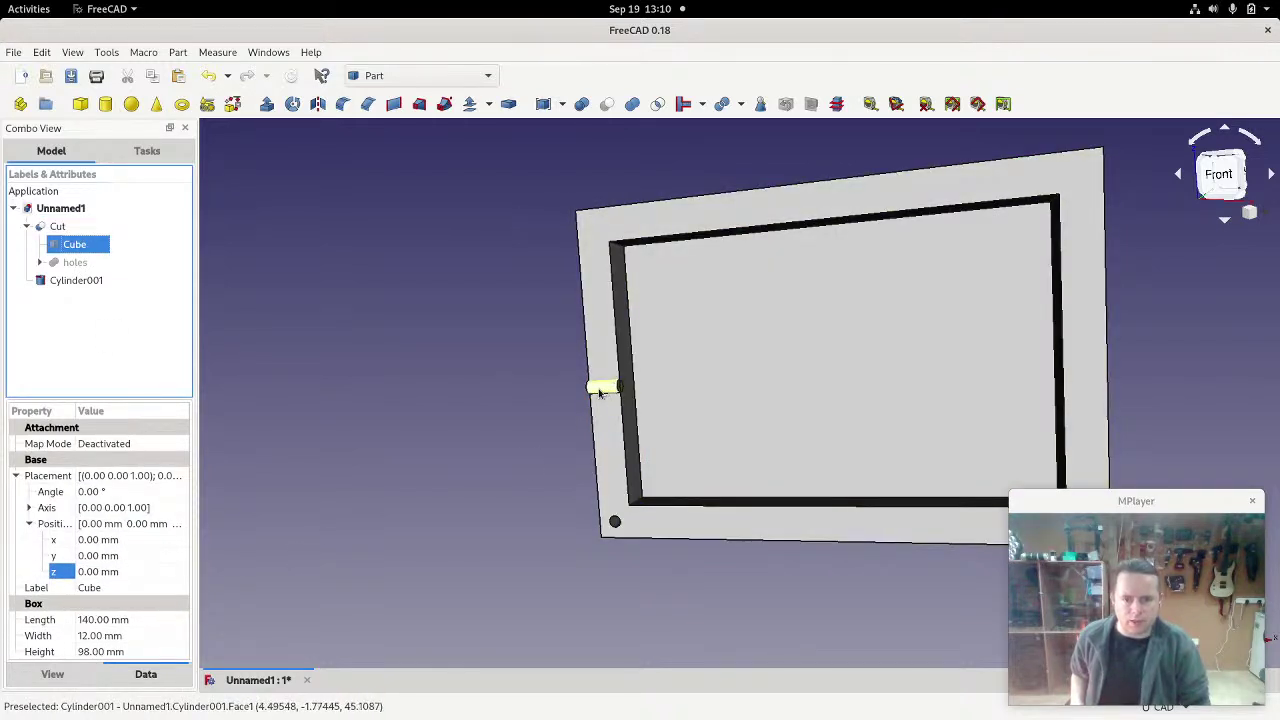
Step: Set the Z position of Cylinder001 to 49 mm to centre it along the plate's side wall
left_click(75, 284)
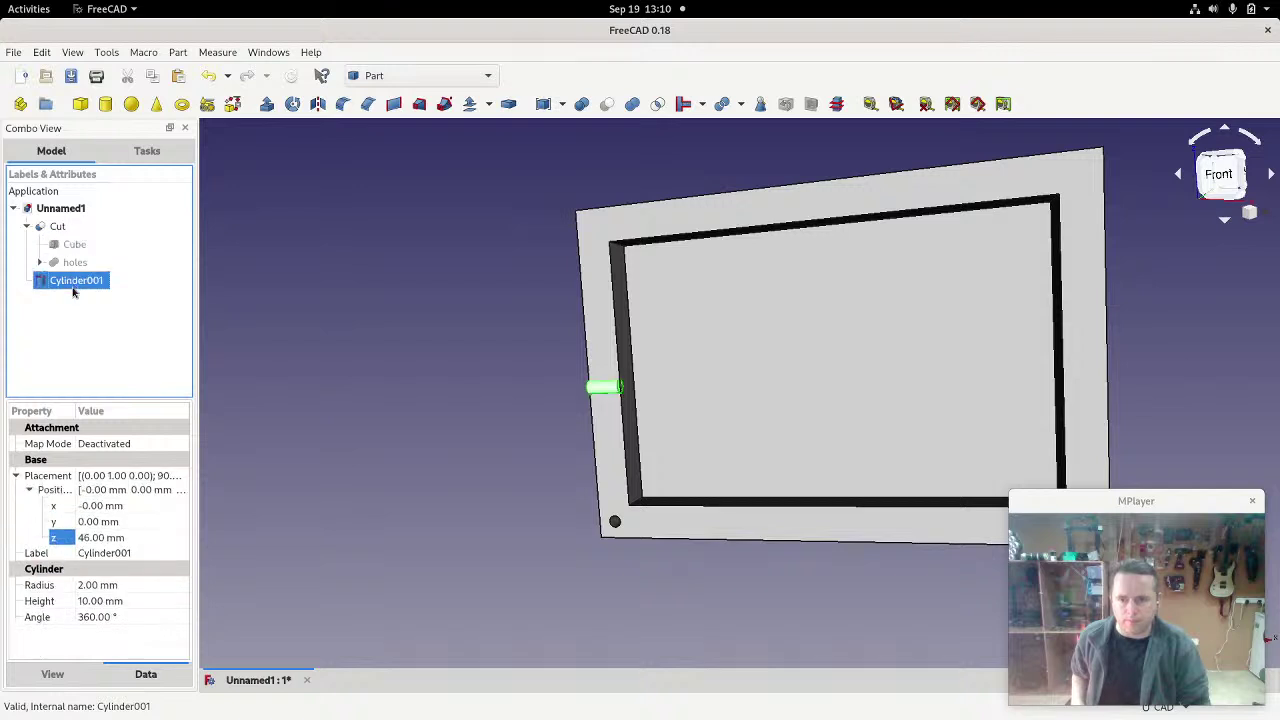
left_click(92, 571)
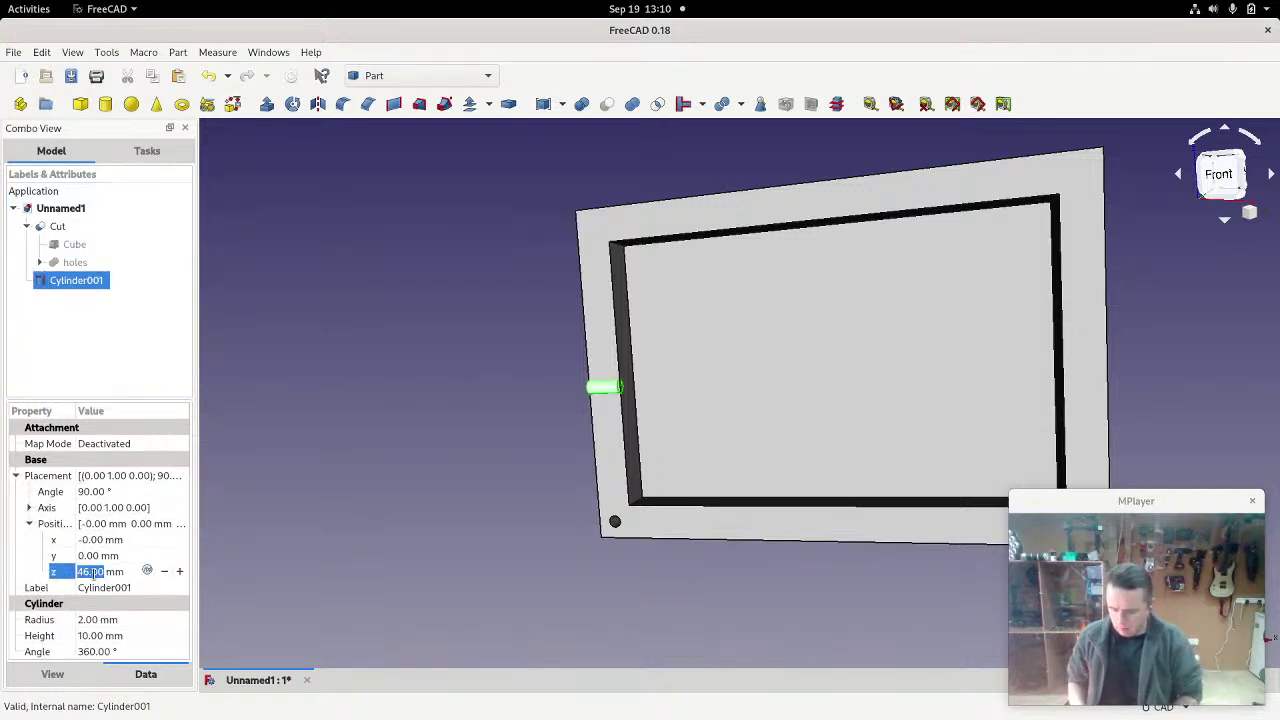
type("49")
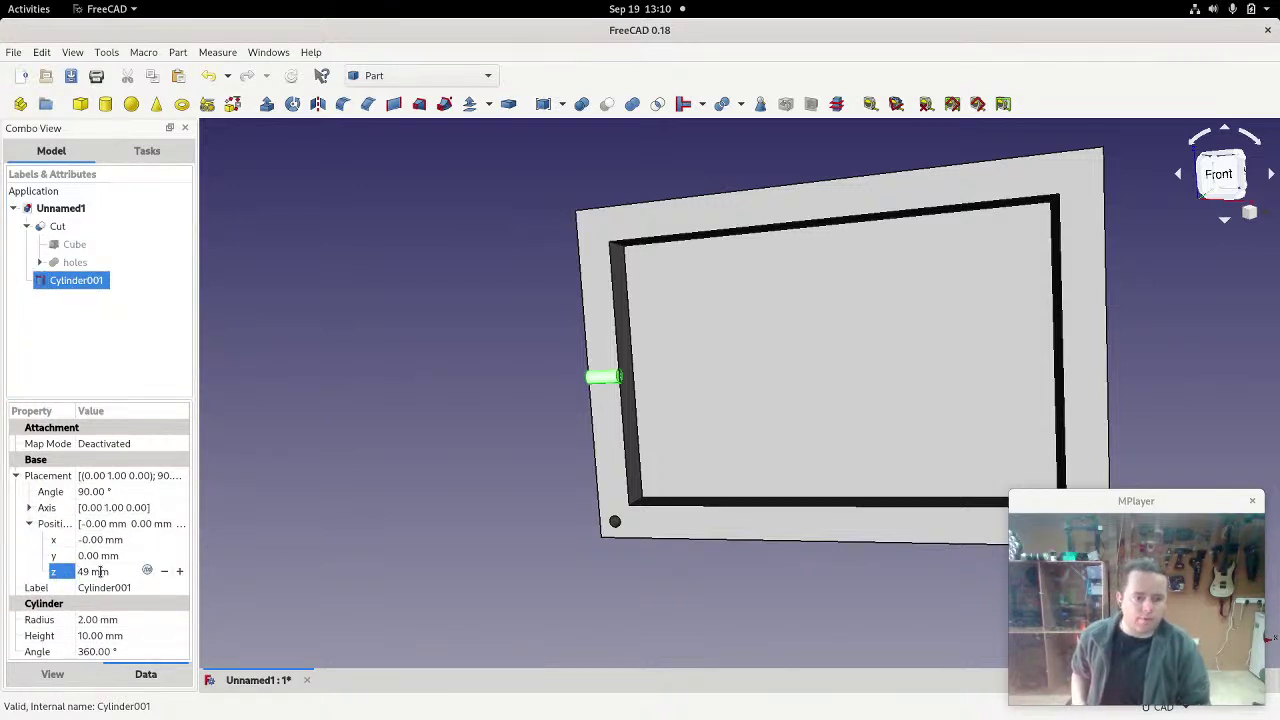
Step: Set the Y position of Cylinder001 to 5 mm so it sits within the side wall's thickness
scroll(660, 406, "up", 5)
middle_click_drag(689, 391, 494, 394)
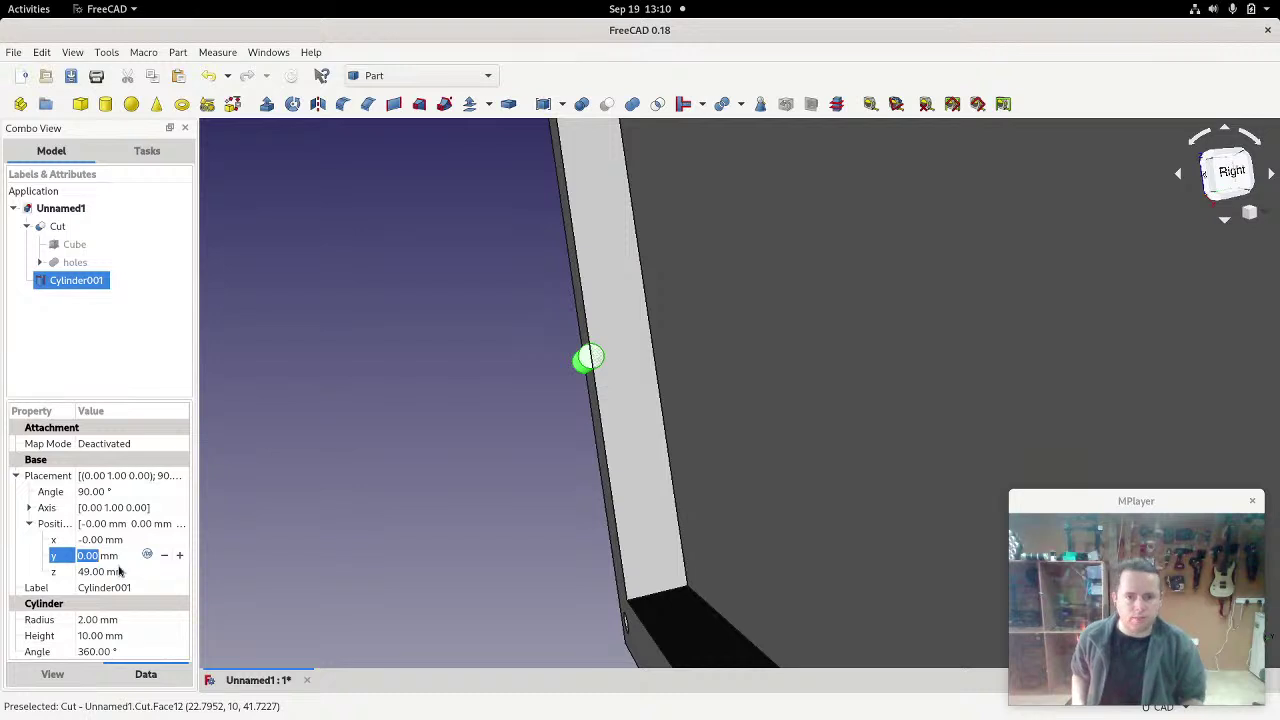
key("Up")
key("Up")
key("Up")
key("Up")
key("Up")
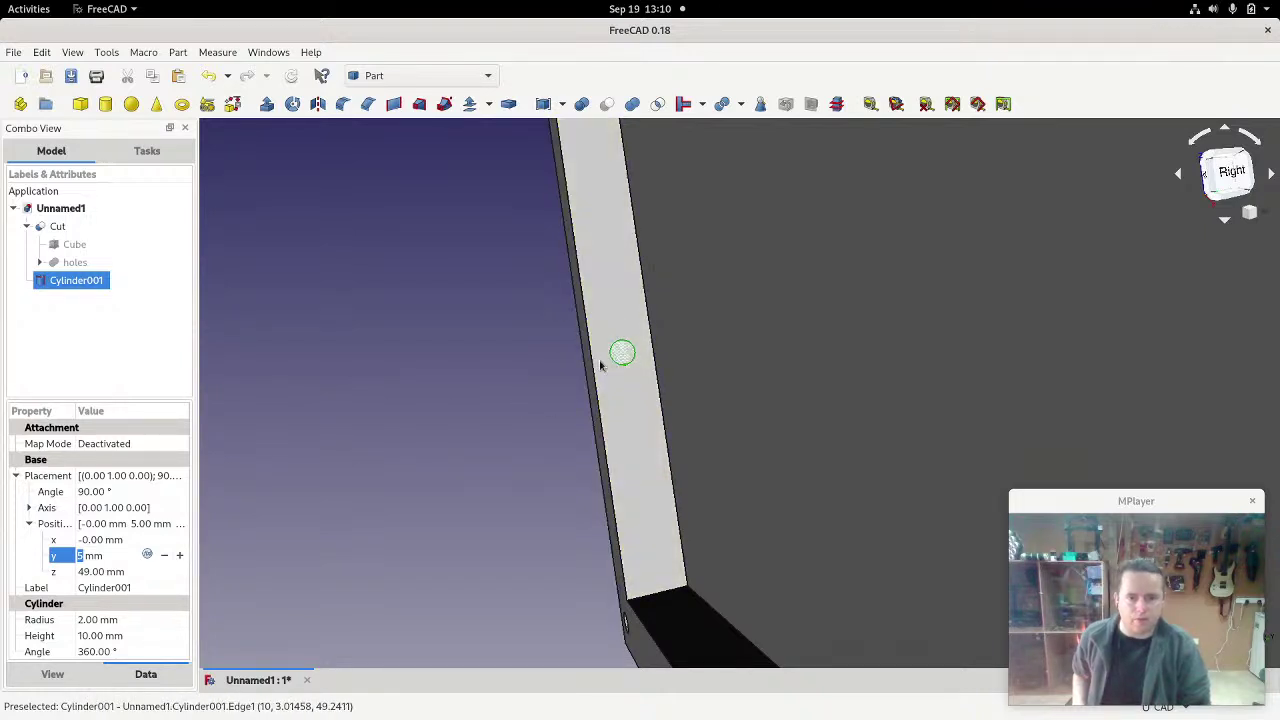
Step: Set the radius of Cylinder001 to 1.5 mm
left_click(105, 621)
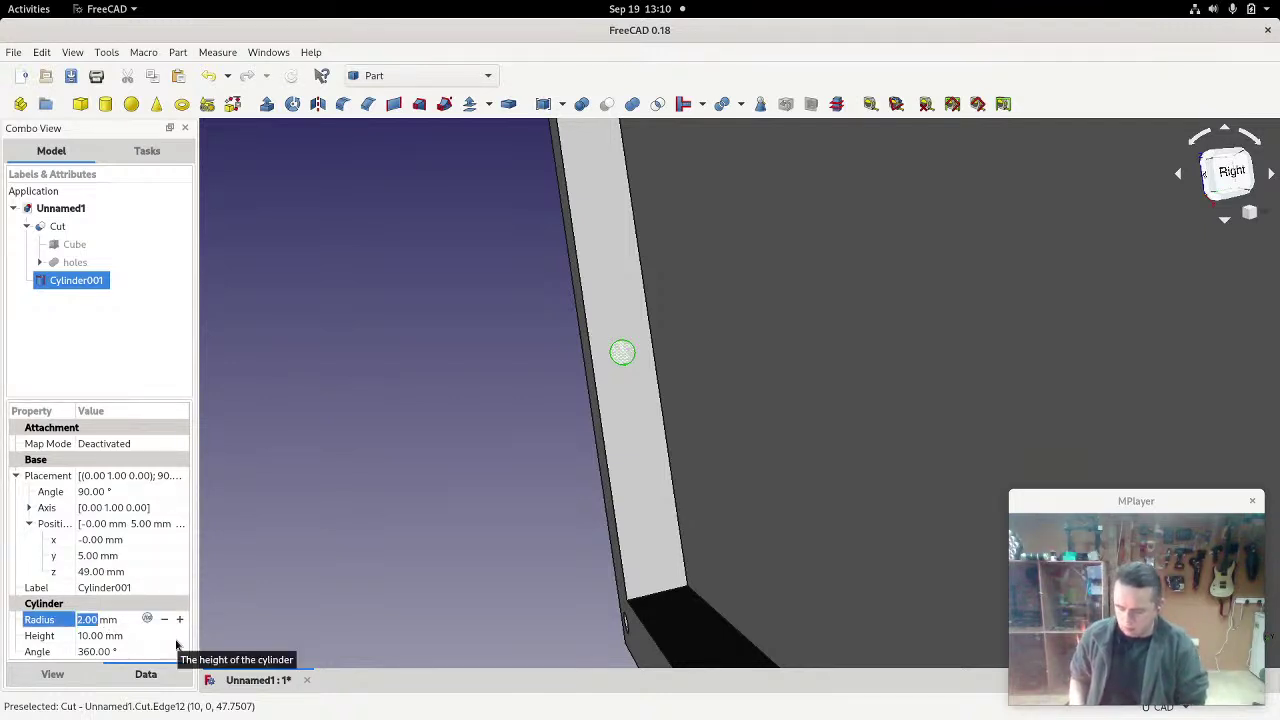
type("1.5")
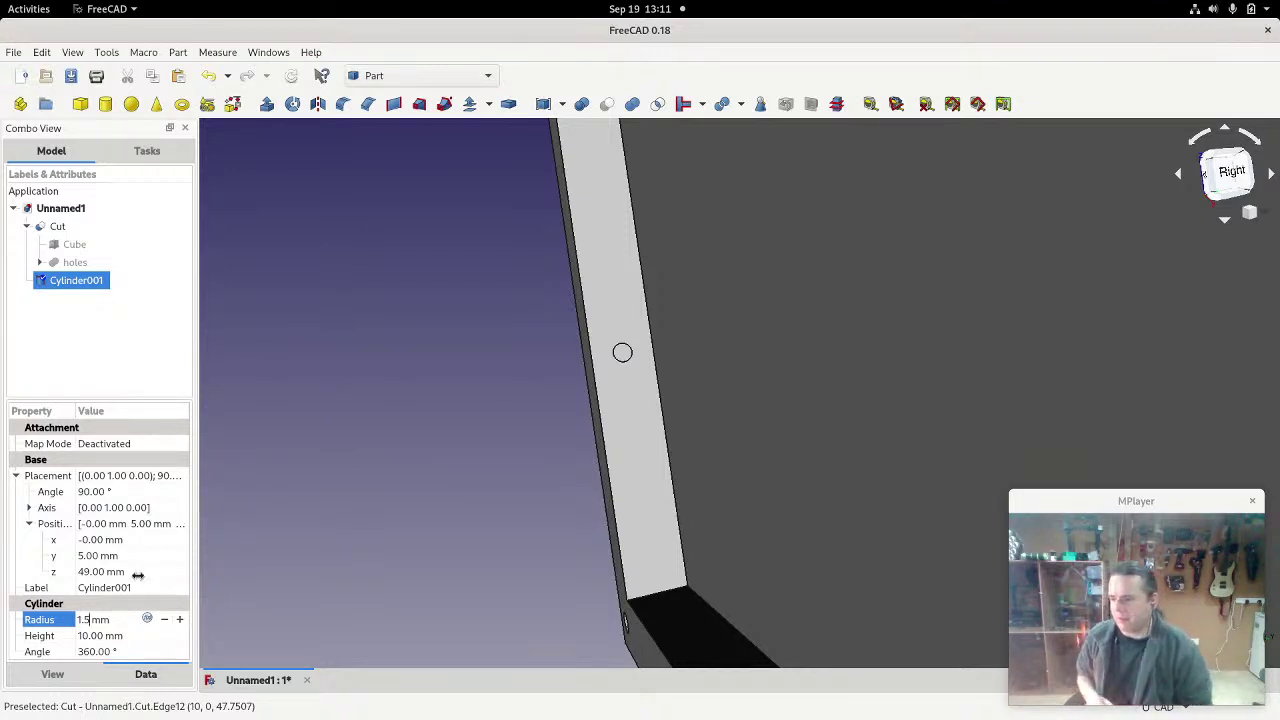
key("alt+Tab")
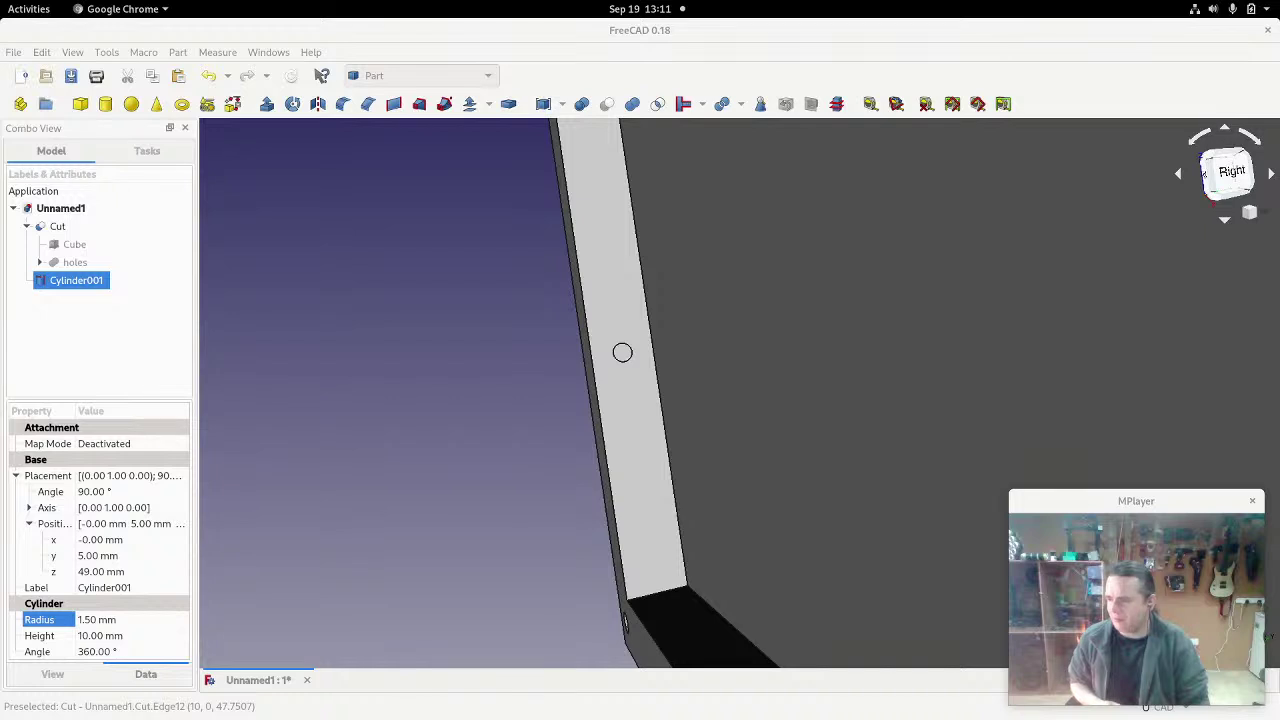
Step: Try radii of 1.55 mm and 1.6 mm on Cylinder001 and return it to 1.5 mm
left_click(73, 283)
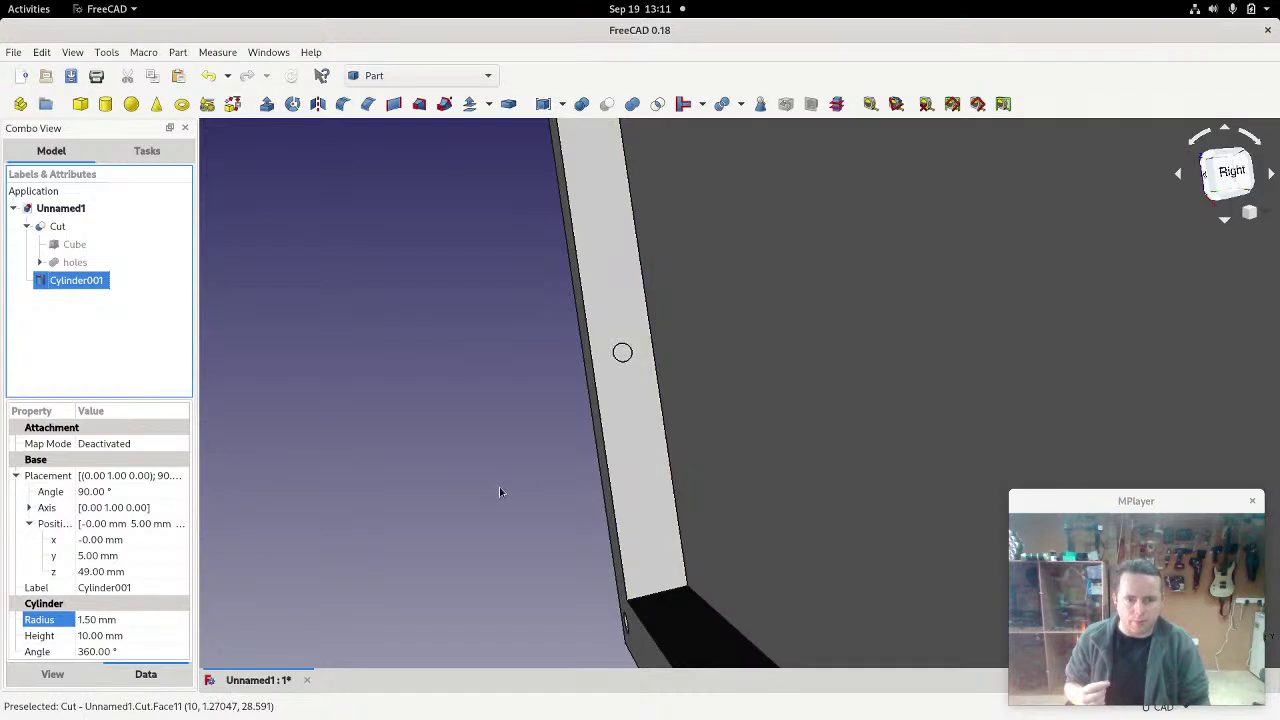
left_click(95, 620)
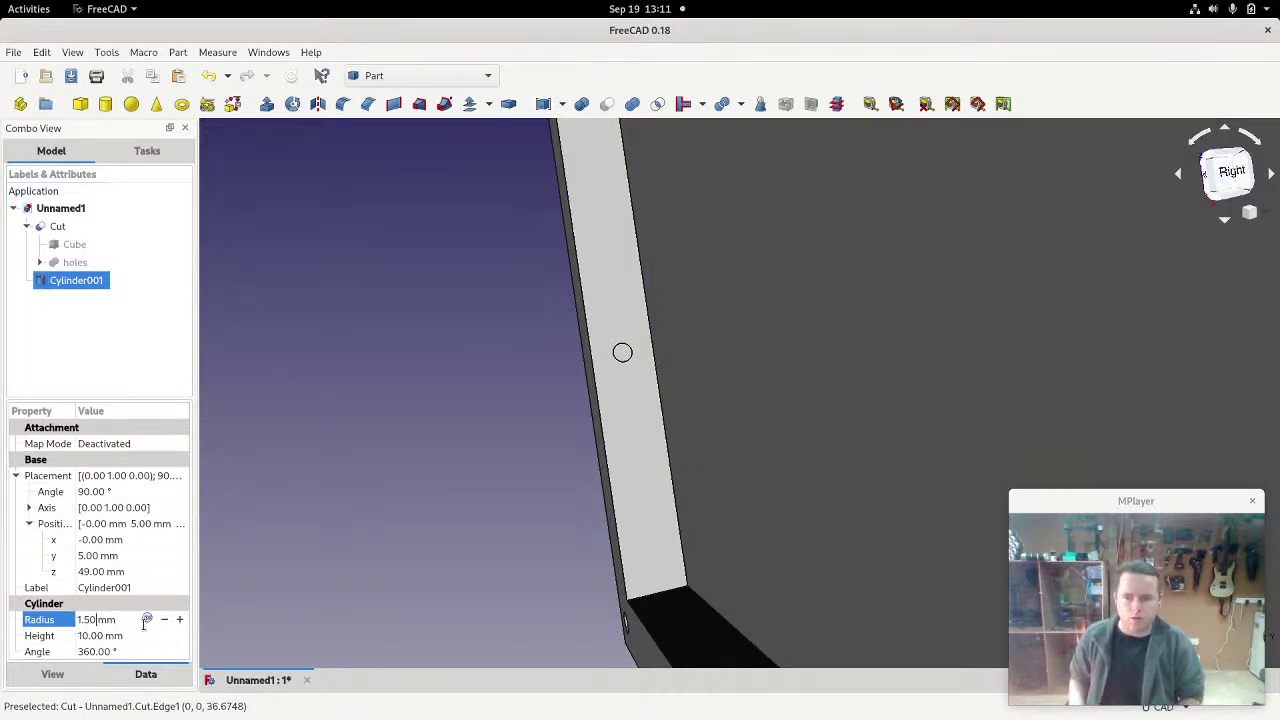
key("BackSpace")
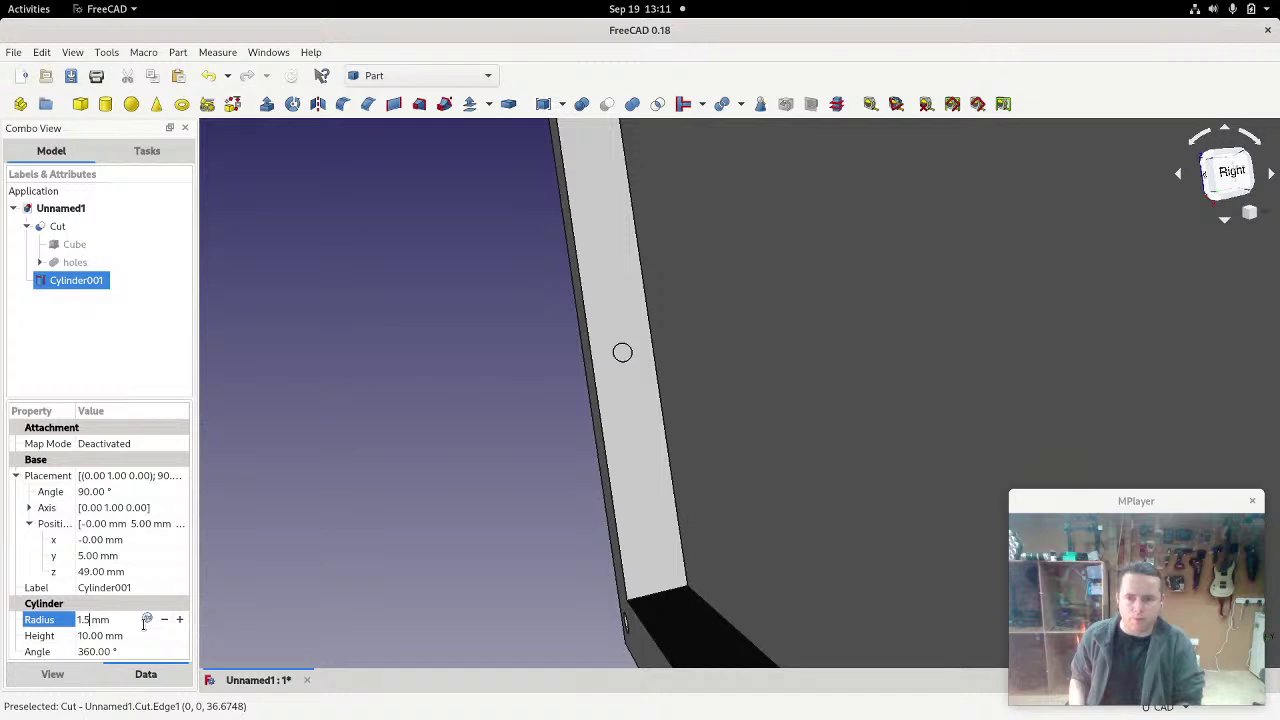
type("5")
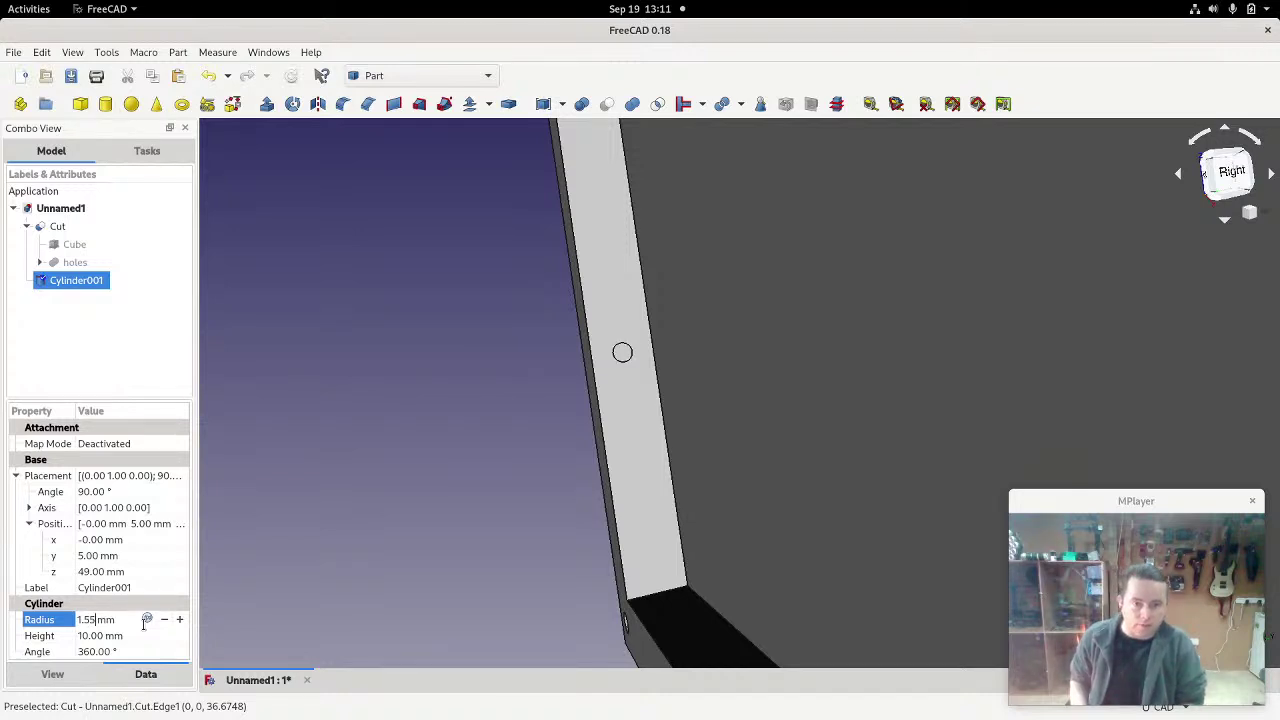
key("BackSpace")
key("BackSpace")
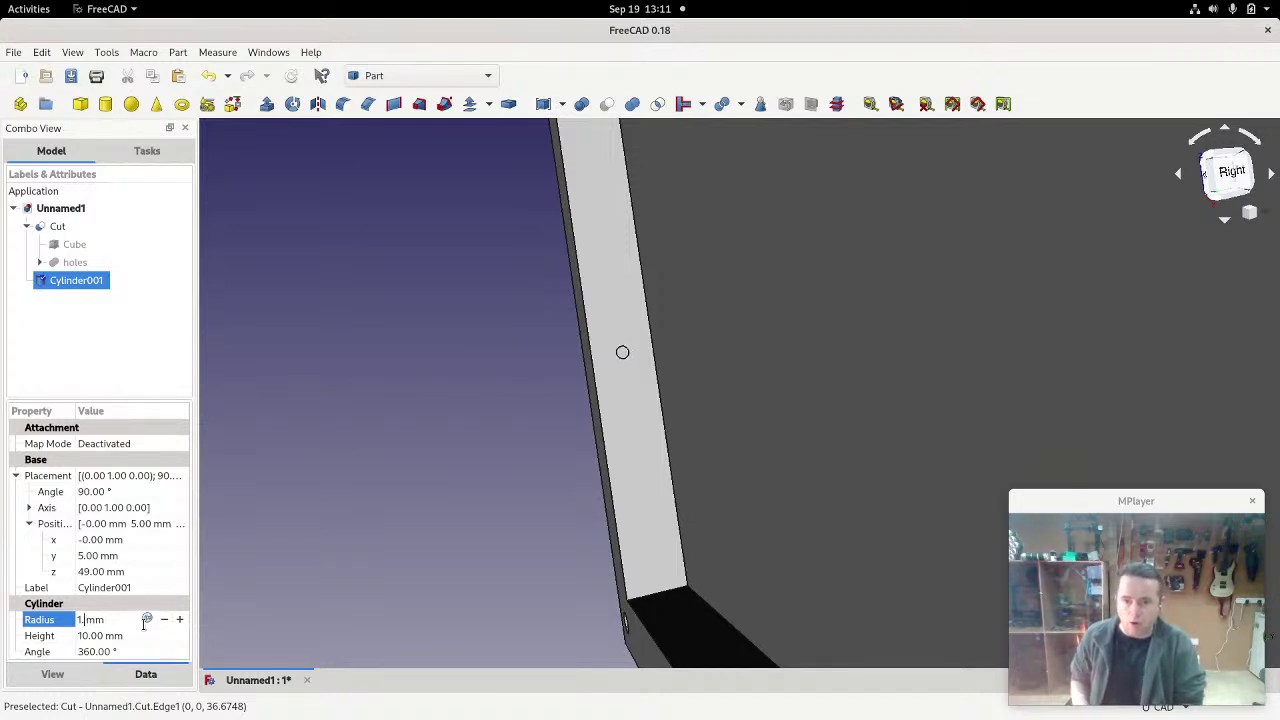
type("6")
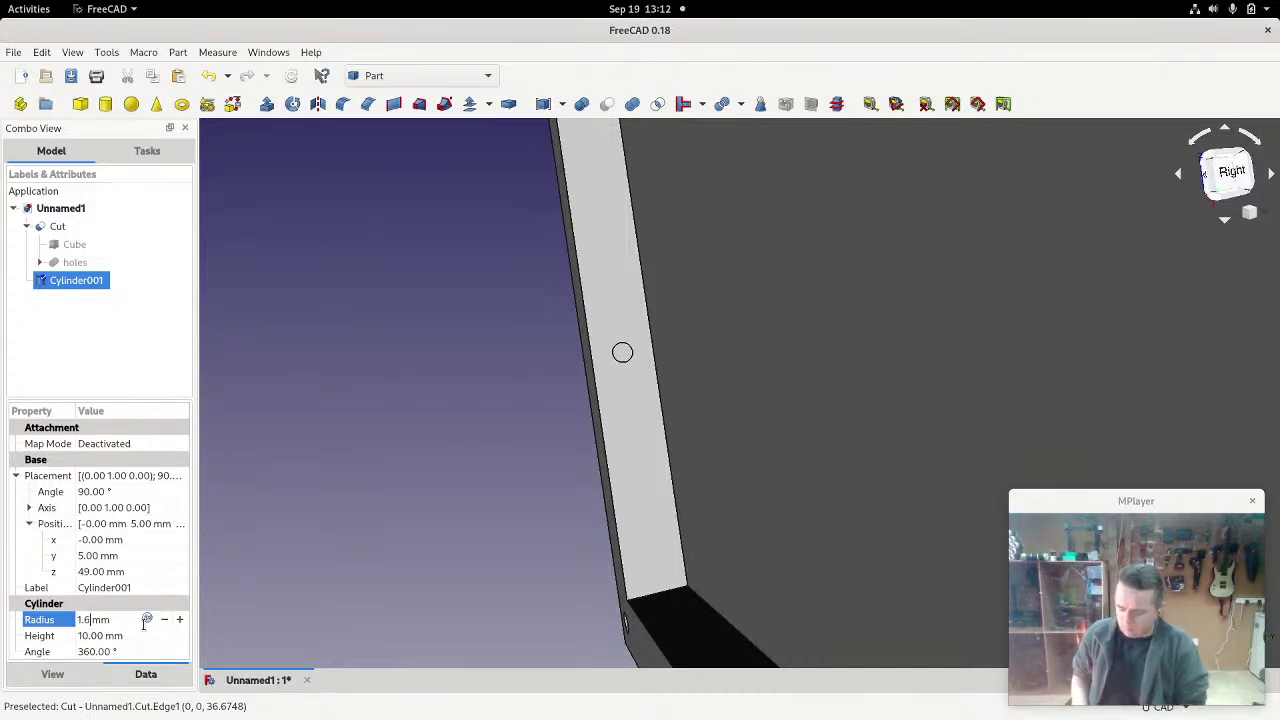
key("BackSpace")
type("50")
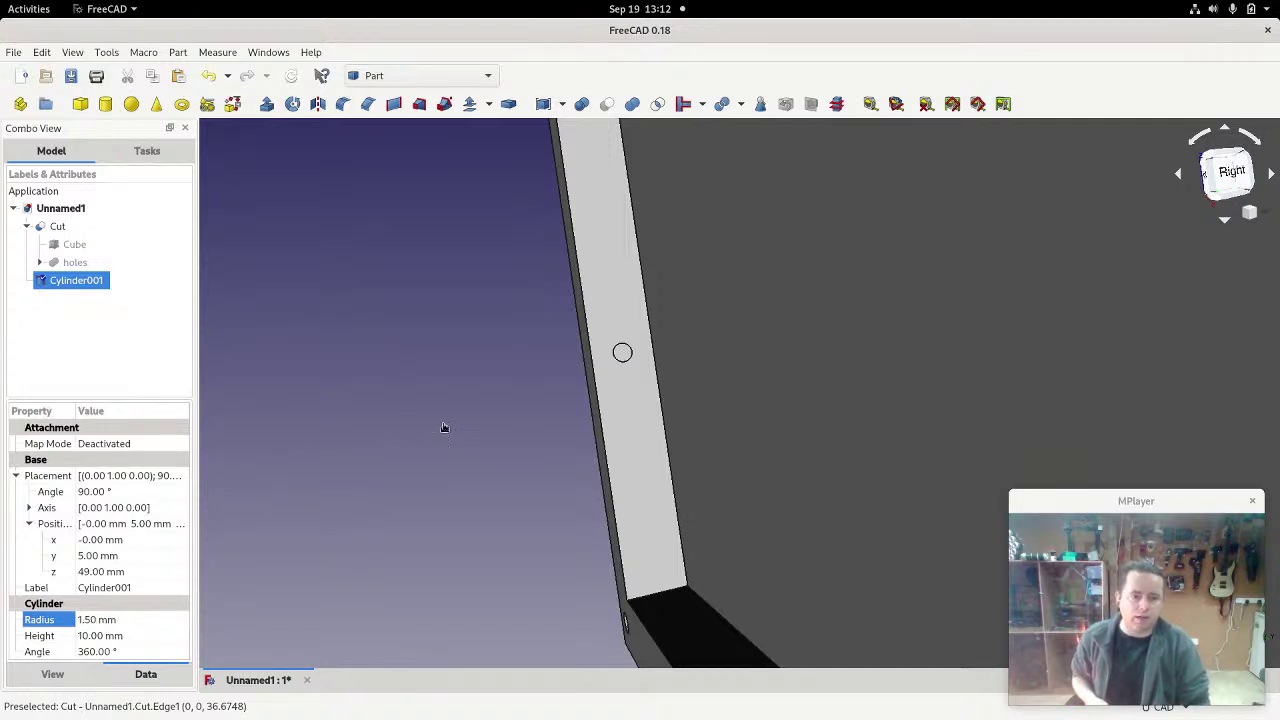
left_click(444, 428)
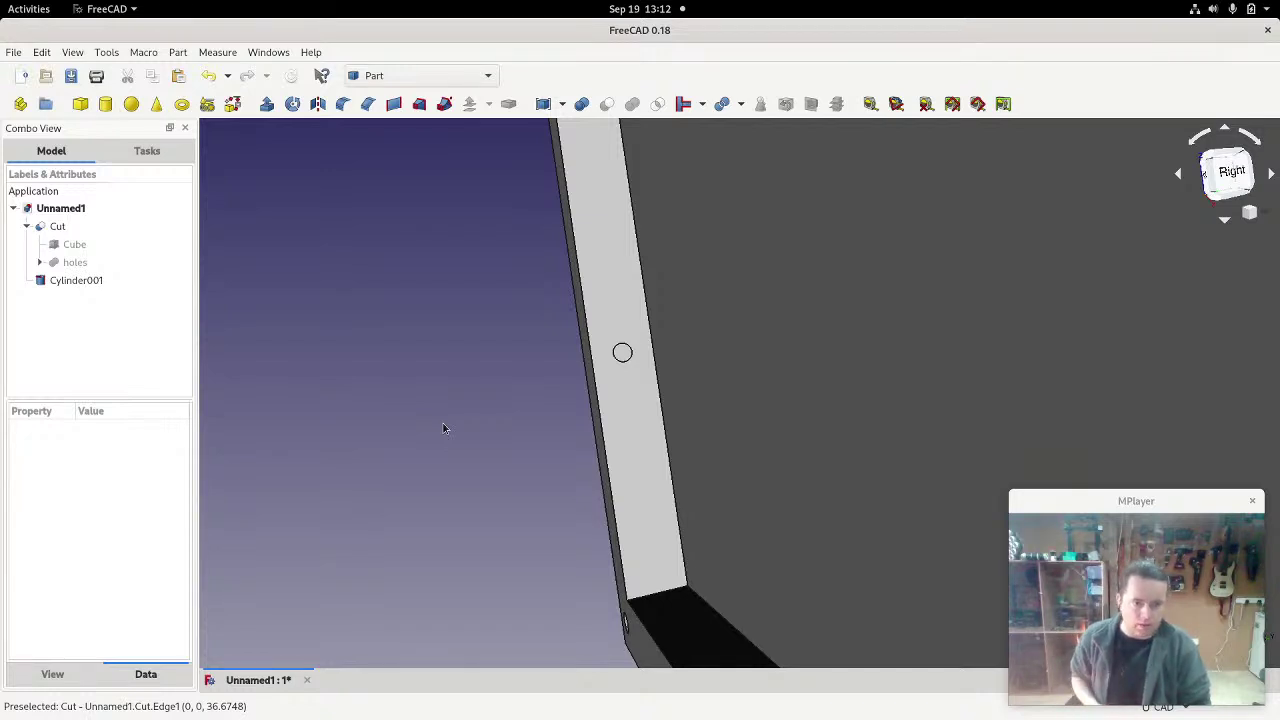
Step: Set the radius of Cylinder001 in the side wall to 1.6 mm
left_click(70, 286)
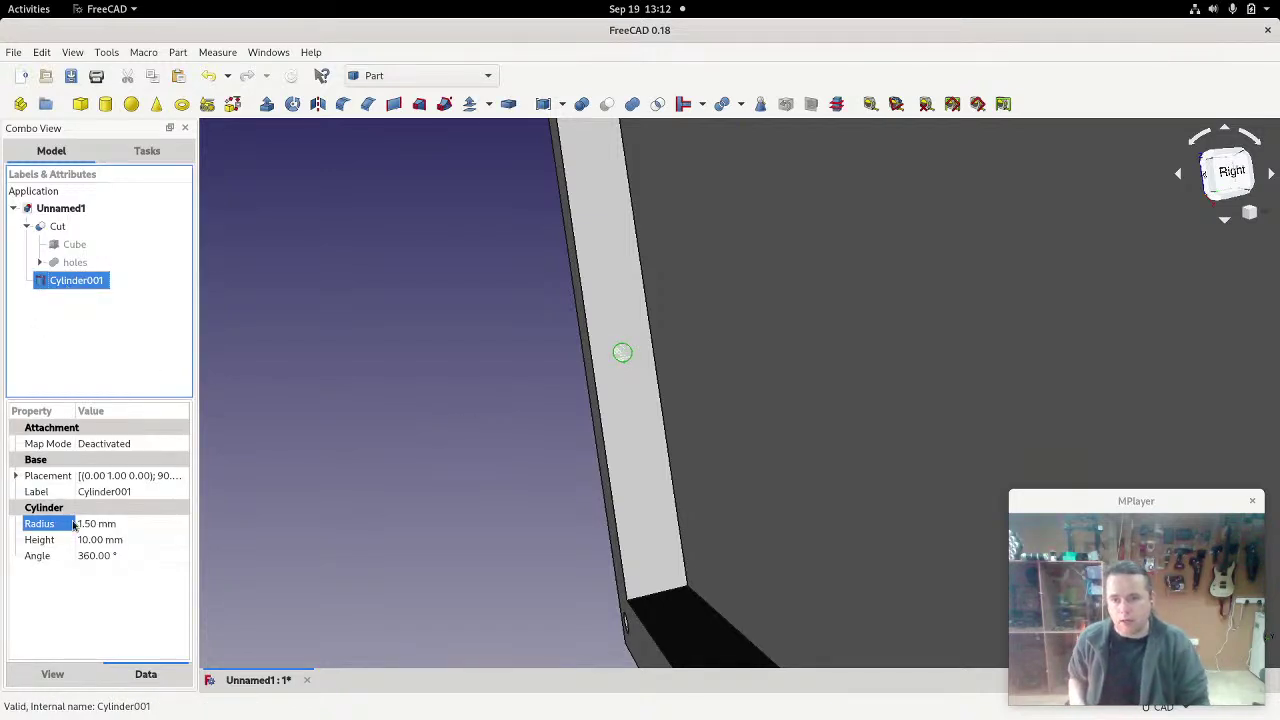
left_click(95, 524)
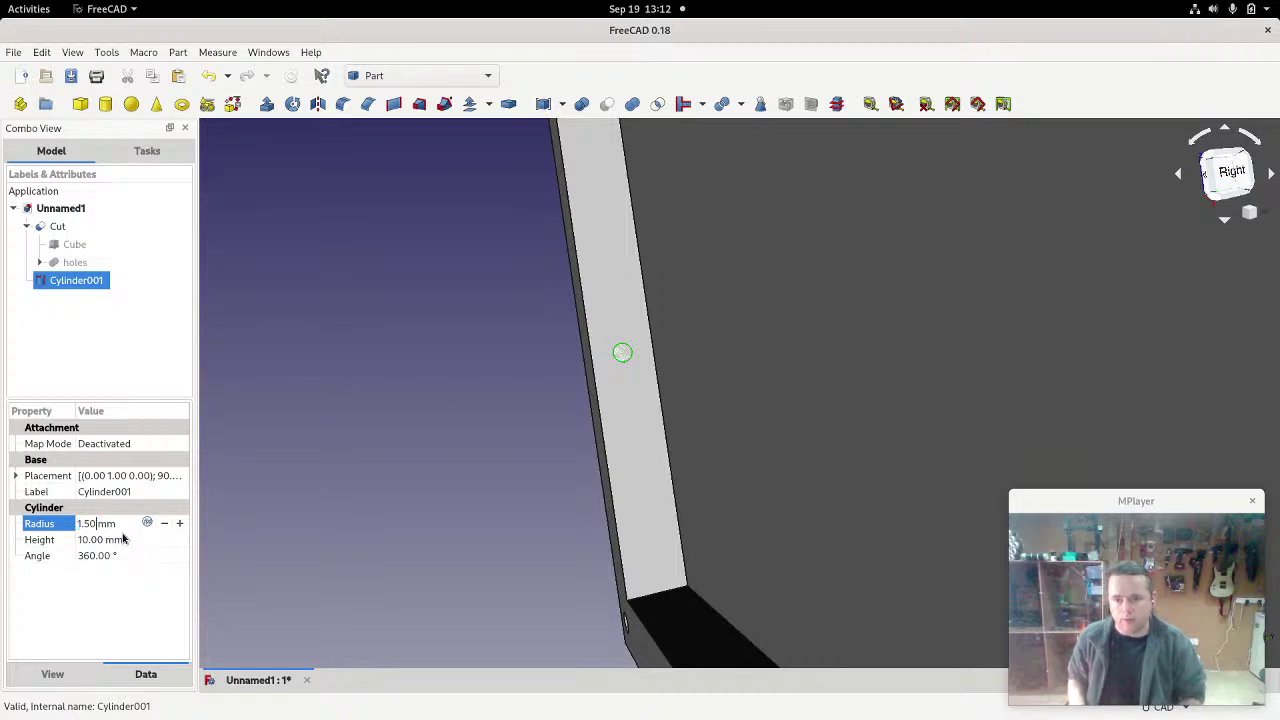
key("BackSpace")
key("BackSpace")
type("6")
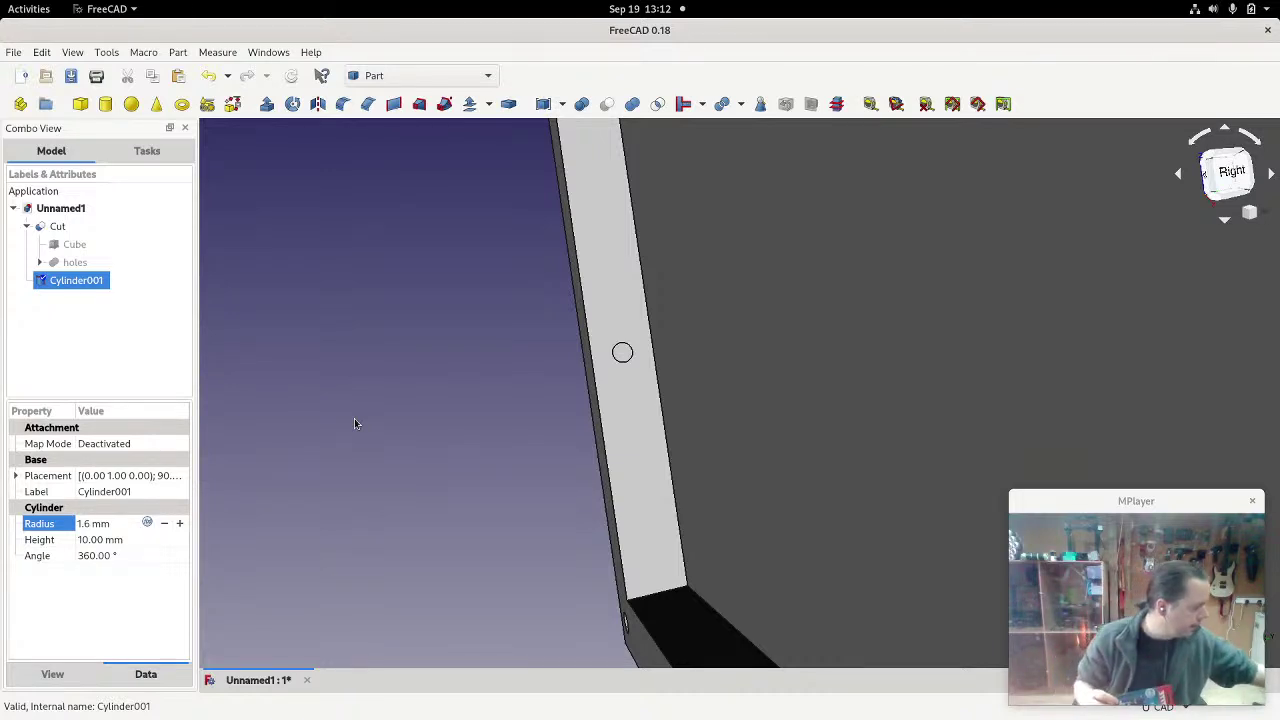
key("Return")
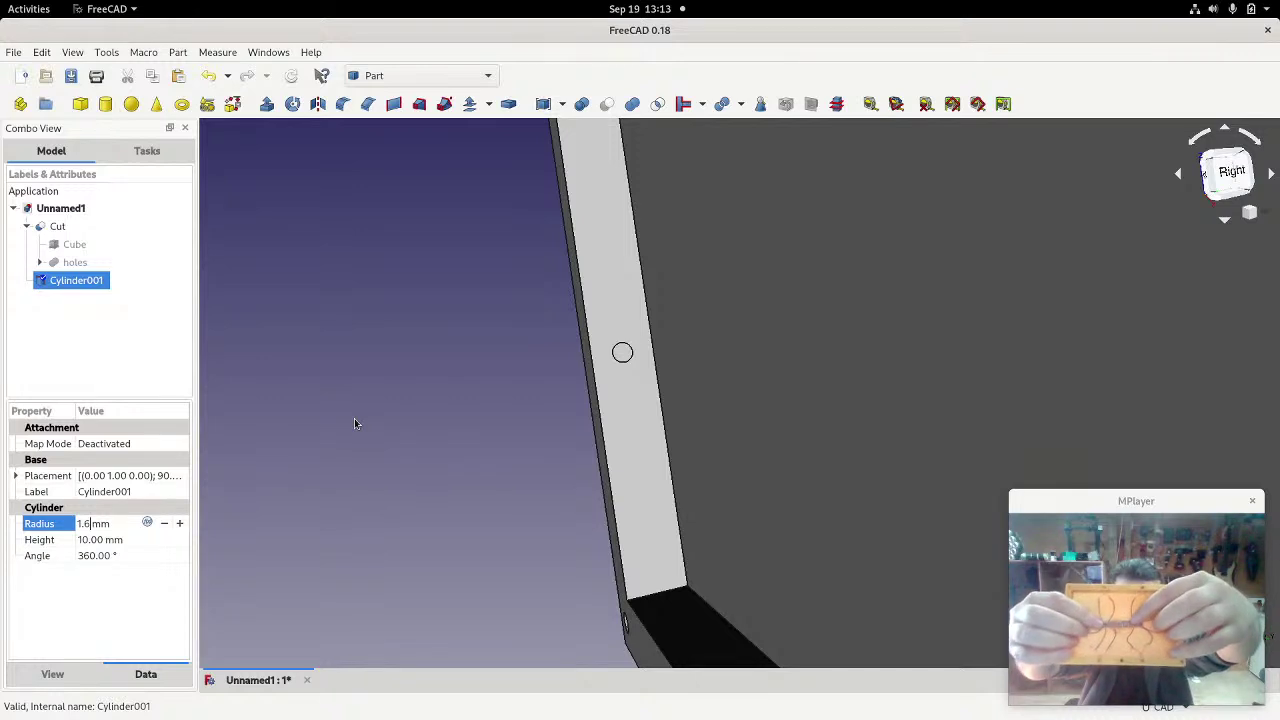
key("Return")
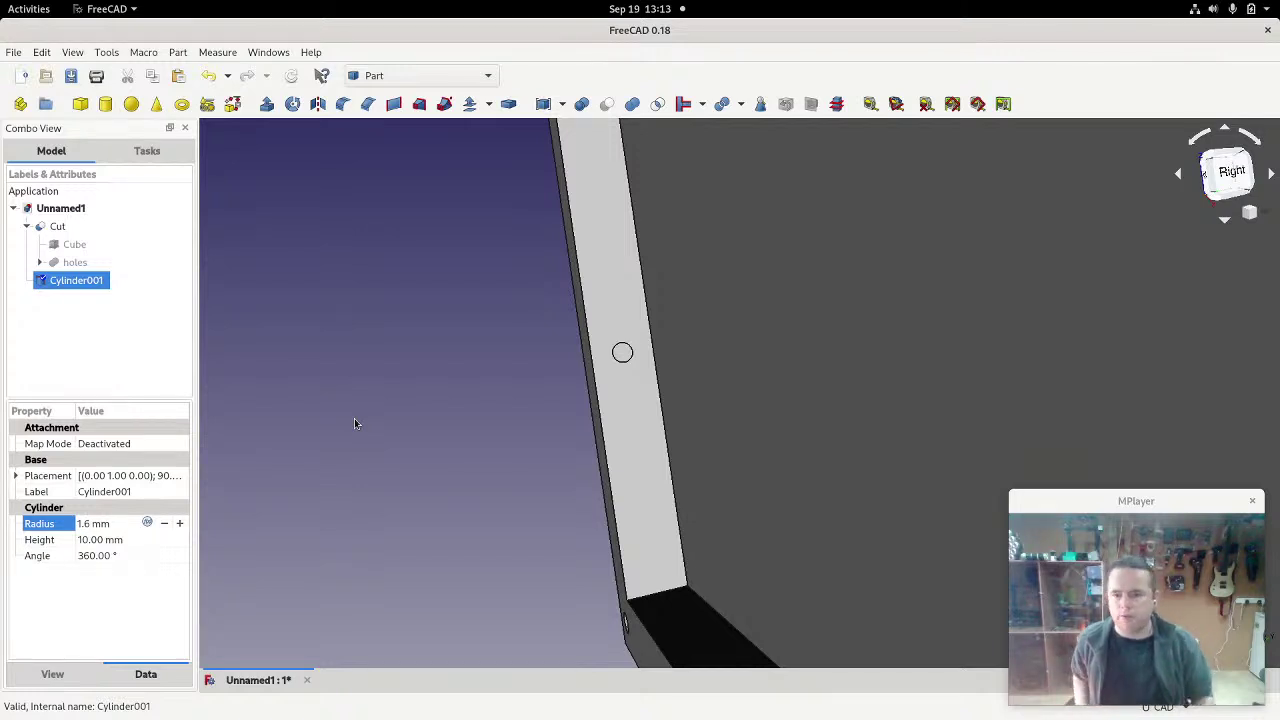
Step: Duplicate Cylinder001 in place to get a second, coaxial cylinder in the side wall
scroll(524, 362, "down", 8)
middle_click_drag(448, 346, 577, 318)
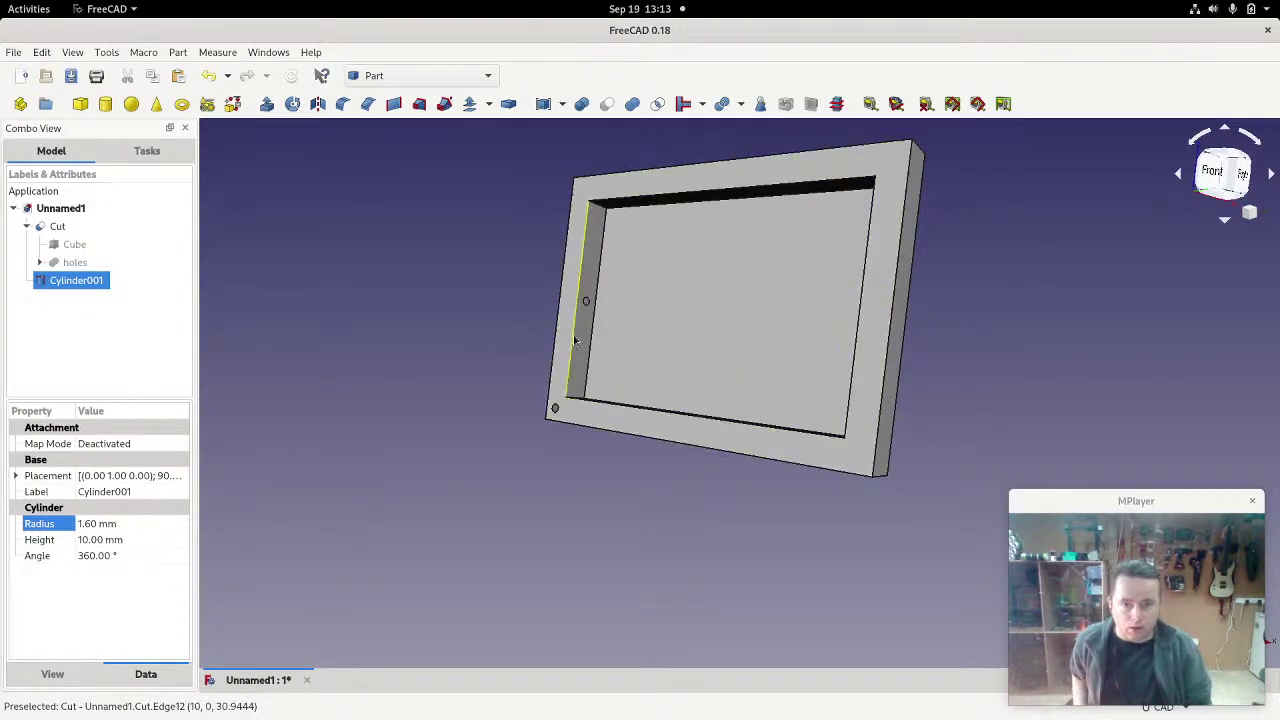
middle_click_drag(520, 363, 616, 432)
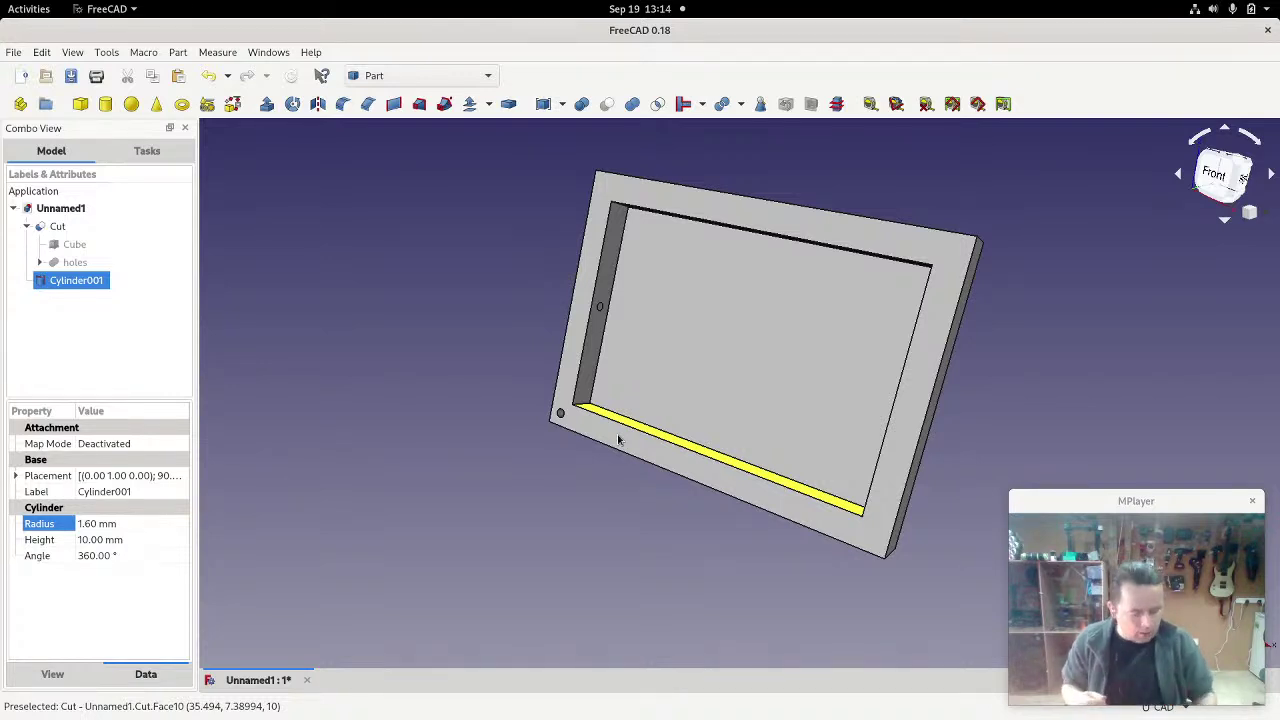
left_click(86, 283)
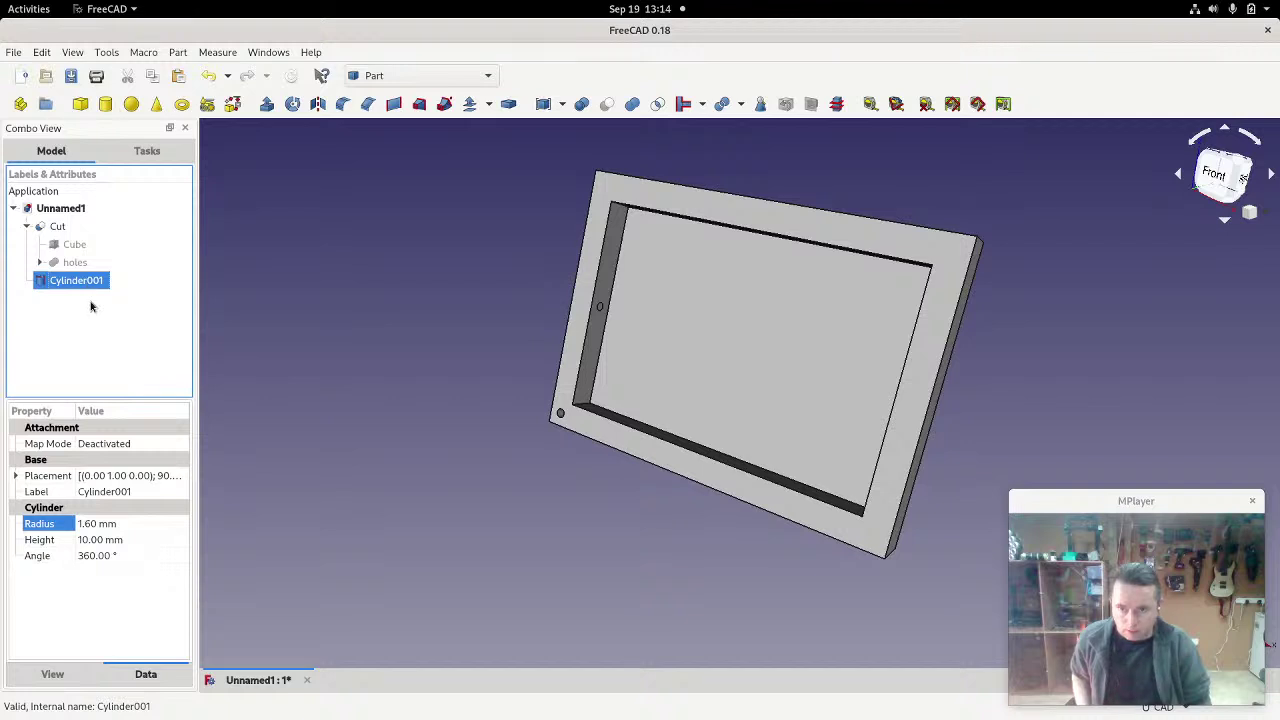
key("ctrl+c")
key("ctrl+v")
Step: Set the radius of the duplicated cylinder to 2 mm
left_click(88, 298)
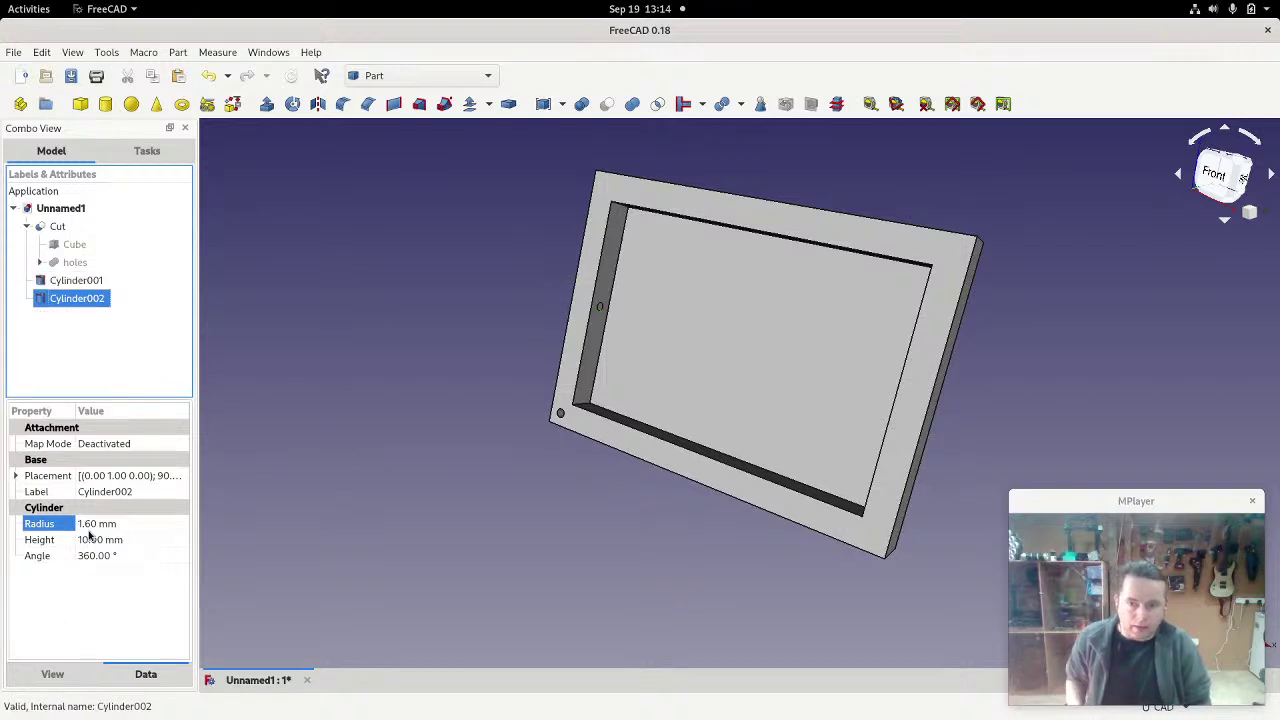
left_click(92, 524)
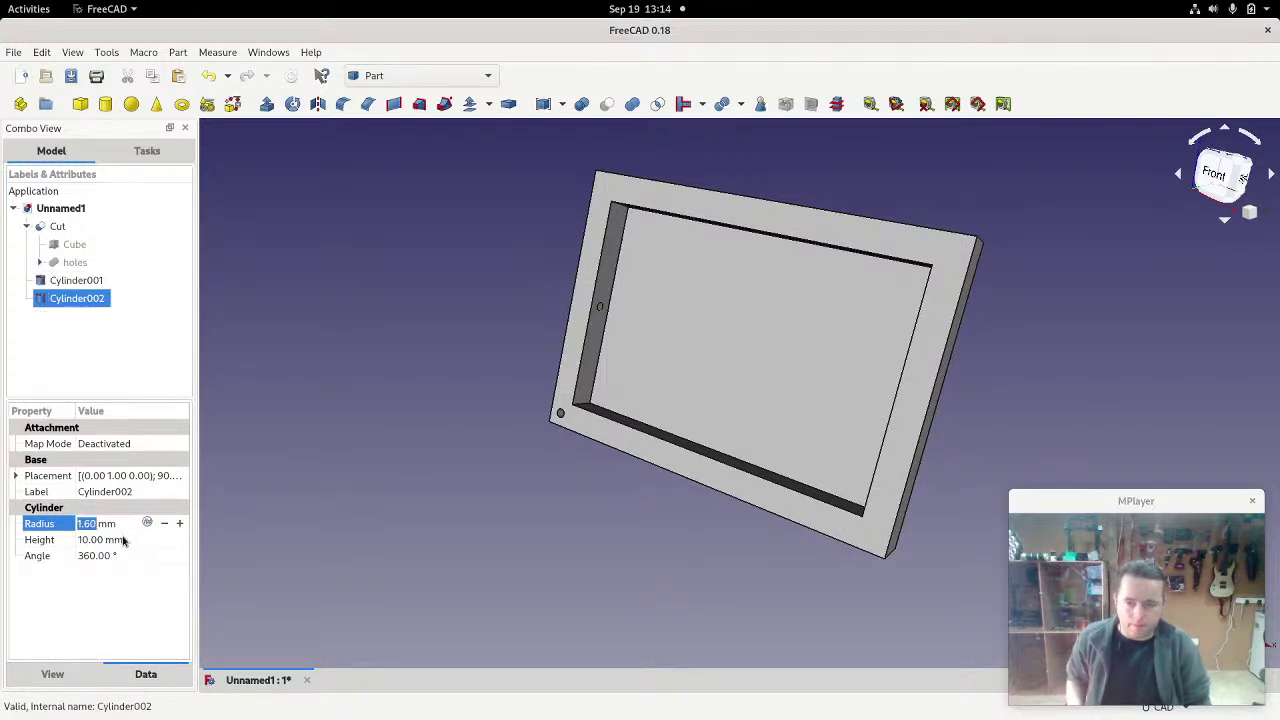
type("2")
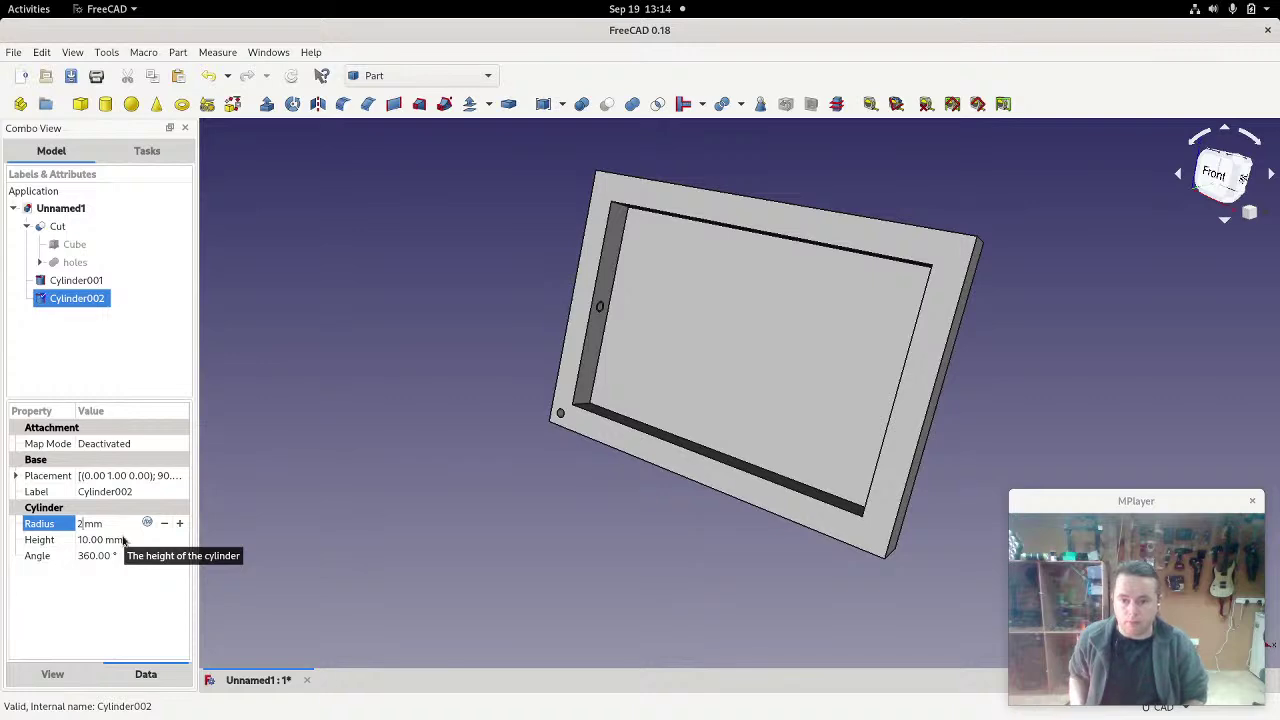
left_click(123, 540)
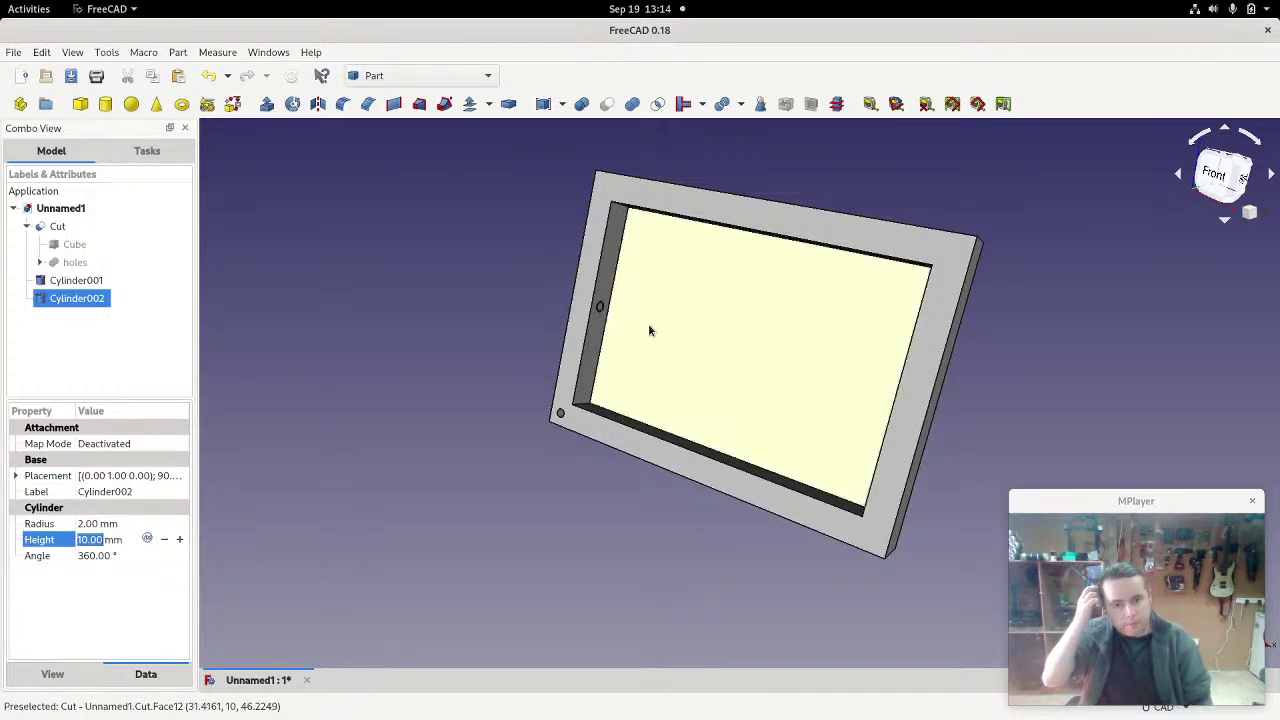
Step: Hide the Cut body so that only the two coaxial cylinders are displayed
scroll(649, 329, "up", 6)
scroll(703, 331, "down", 2)
middle_click_drag(680, 327, 795, 336)
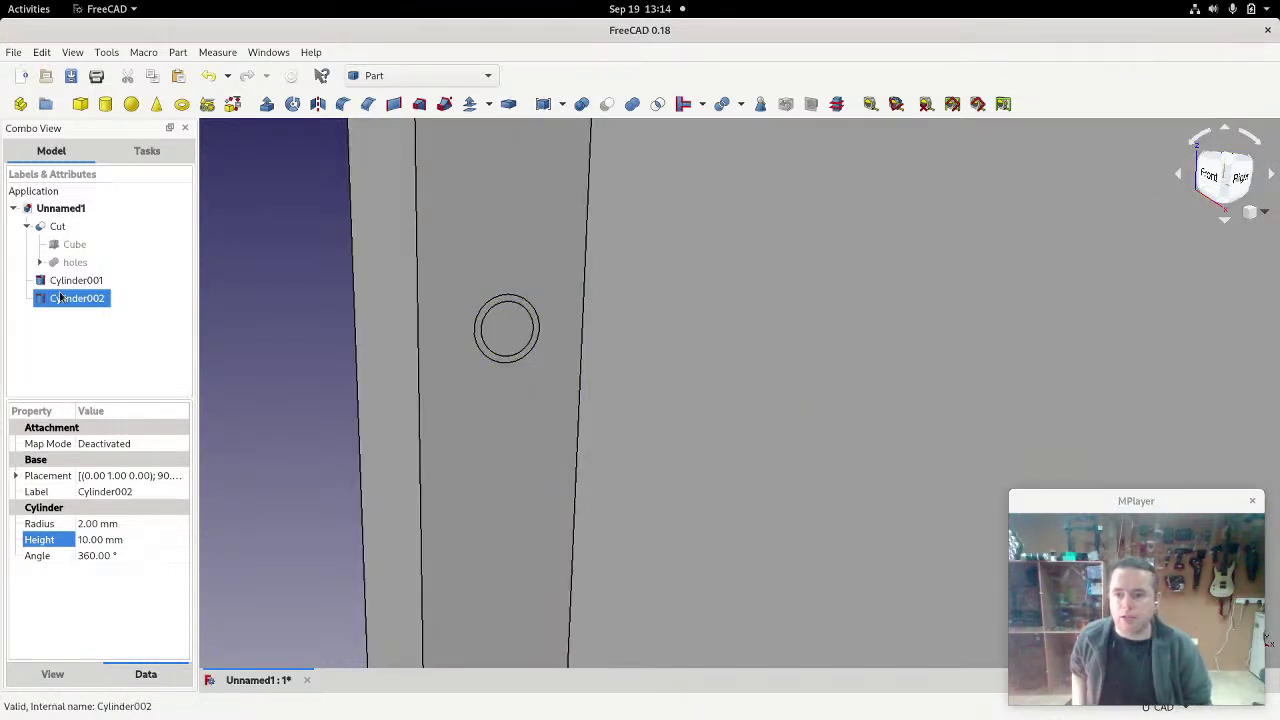
left_click(57, 226)
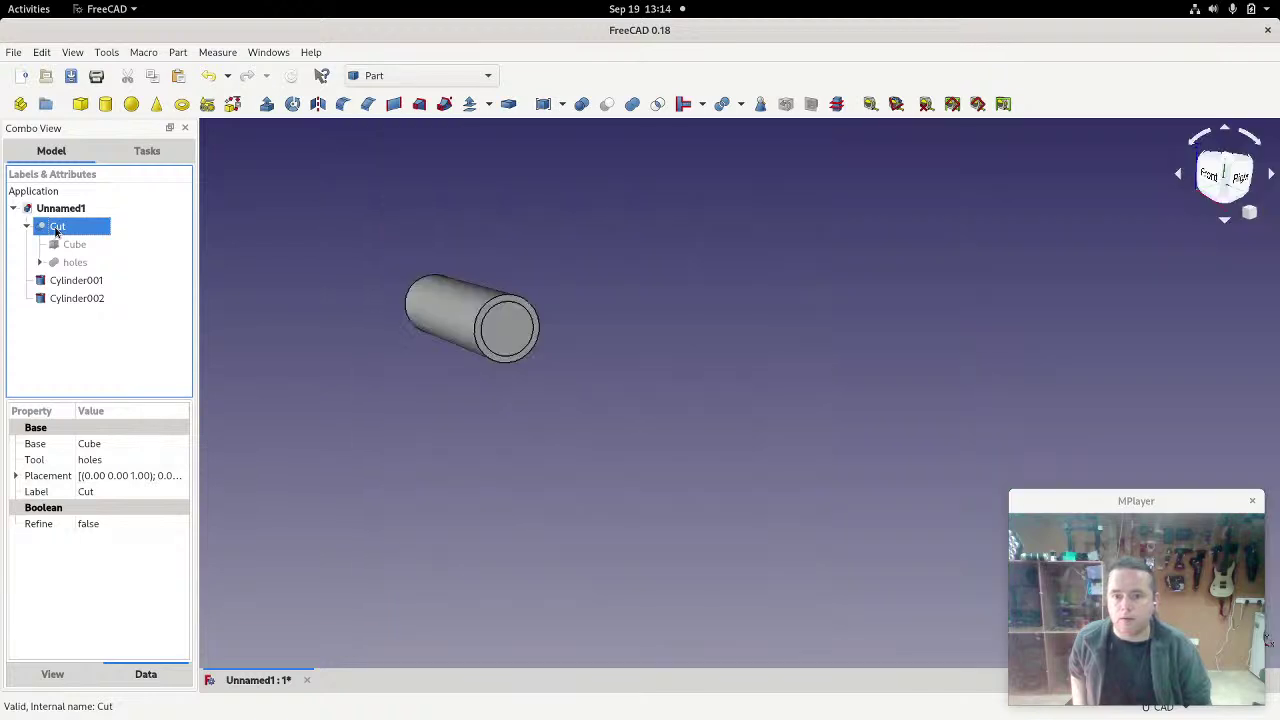
key("space")
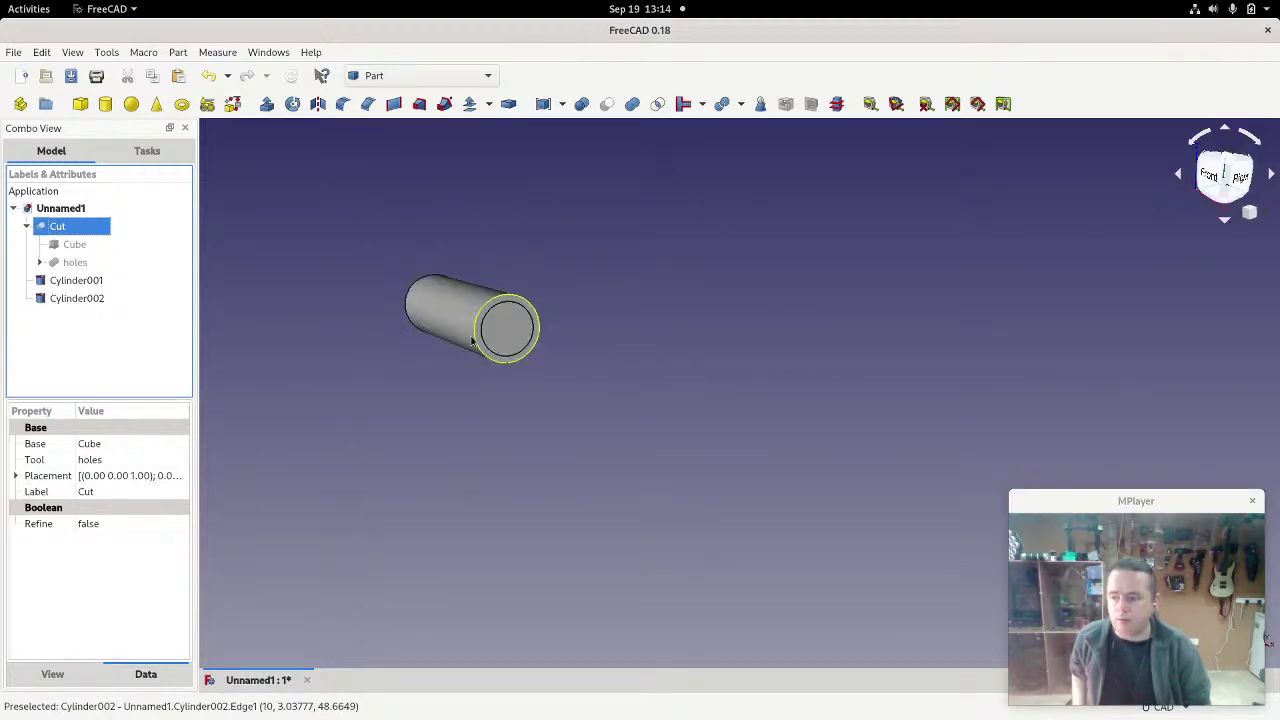
Step: Reduce the height of the wider cylinder, Cylinder002, to 6 mm so the narrower one protrudes from its inner end
left_click(84, 301)
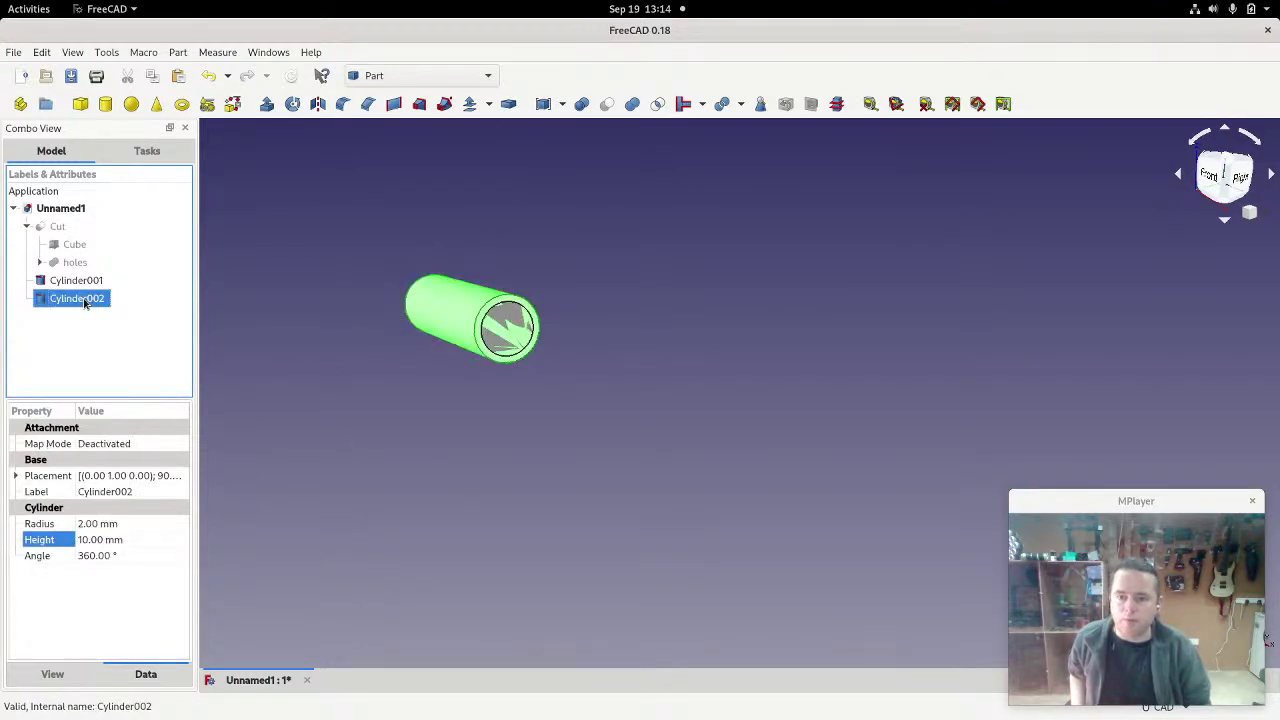
middle_click_drag(397, 472, 492, 491)
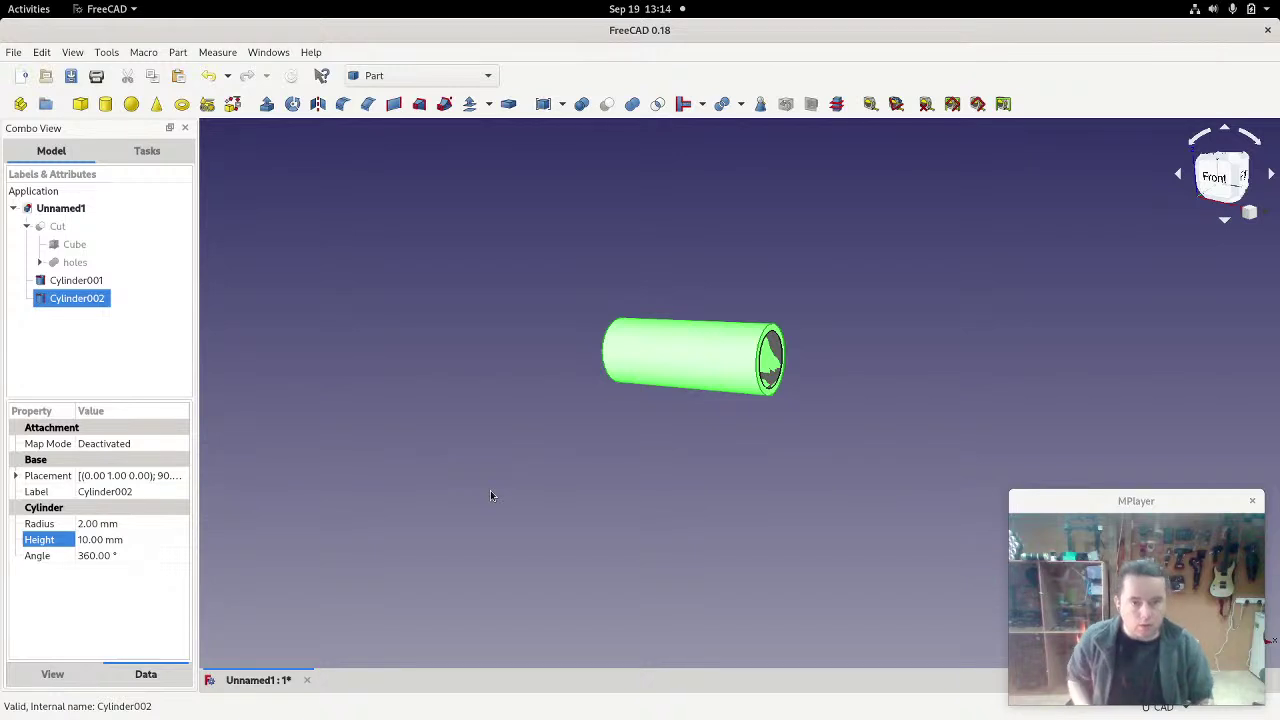
left_click(101, 541)
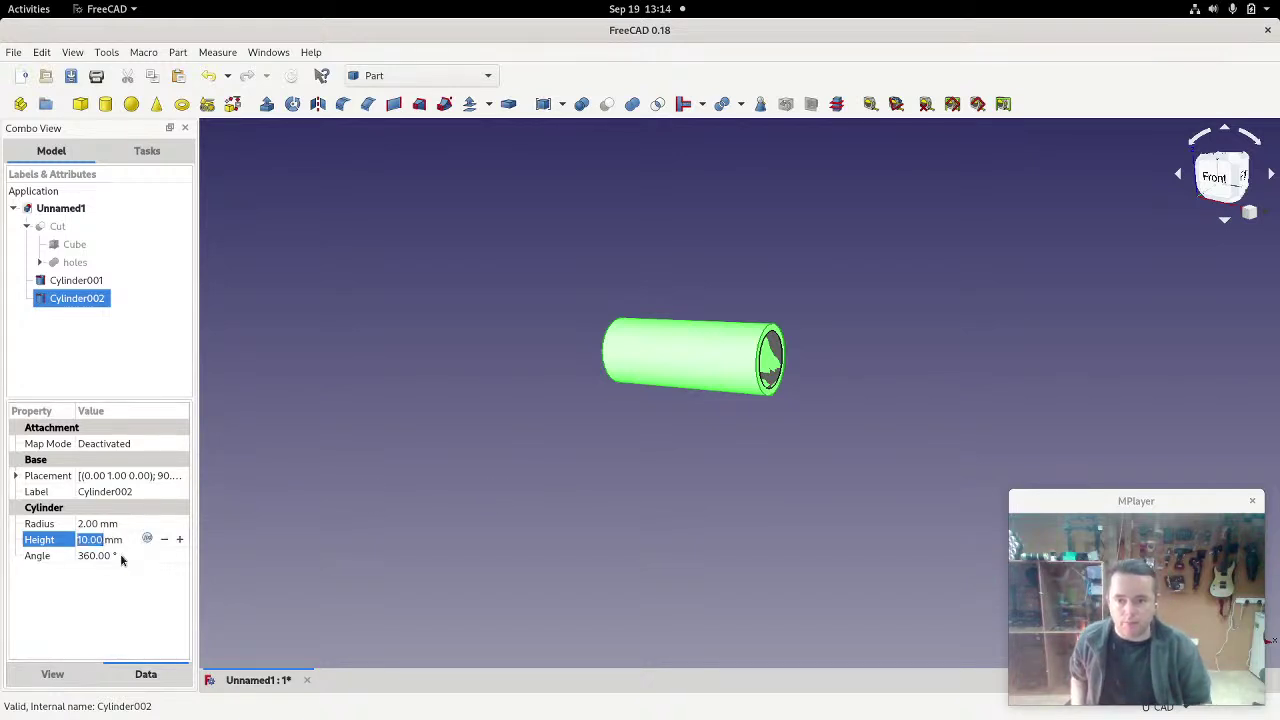
type("8")
key("Down")
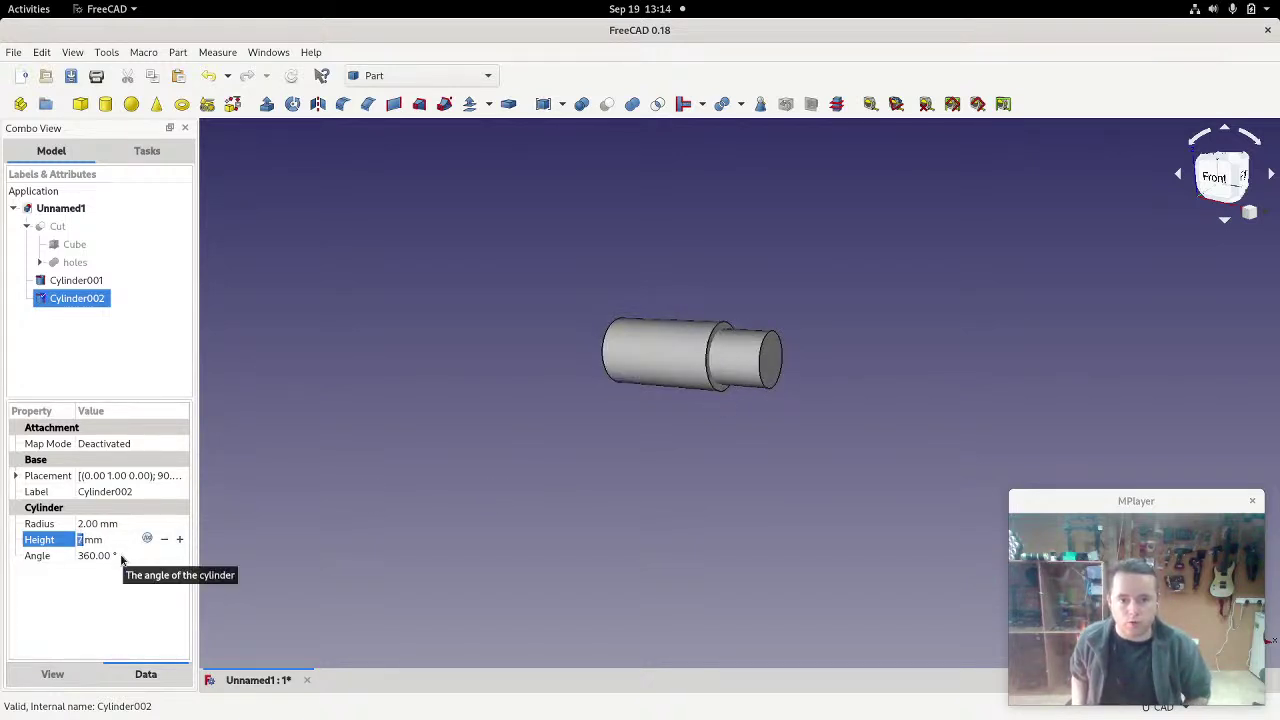
key("Down")
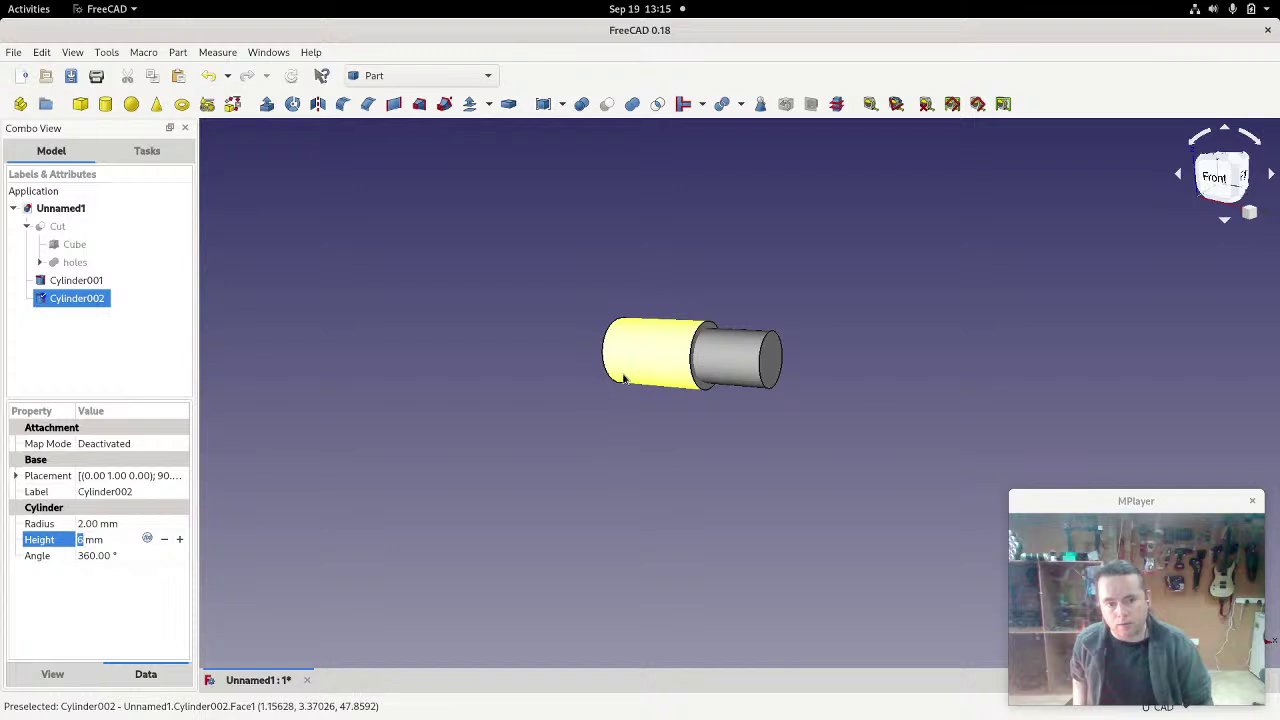
left_click(91, 337)
Step: Fuse Cylinder001 and Cylinder002 into one stepped solid with a boolean union
left_click(86, 281)
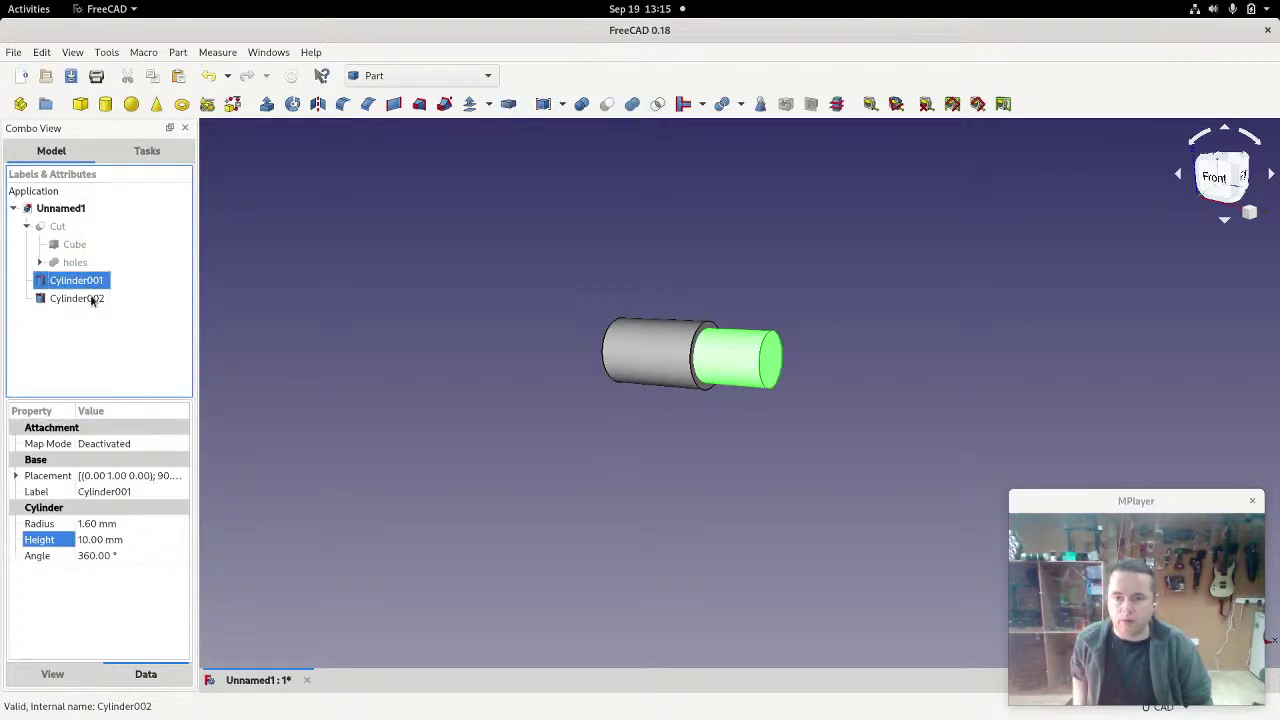
left_click(91, 298, "ctrl")
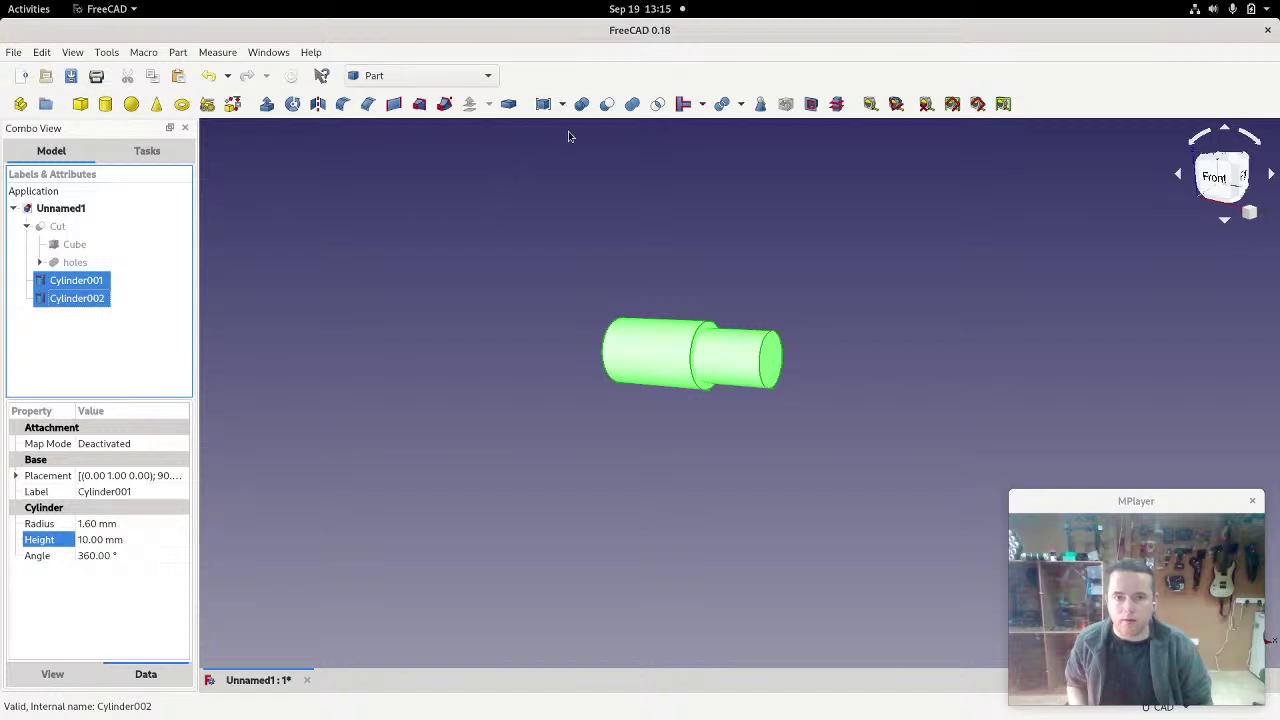
left_click(630, 104)
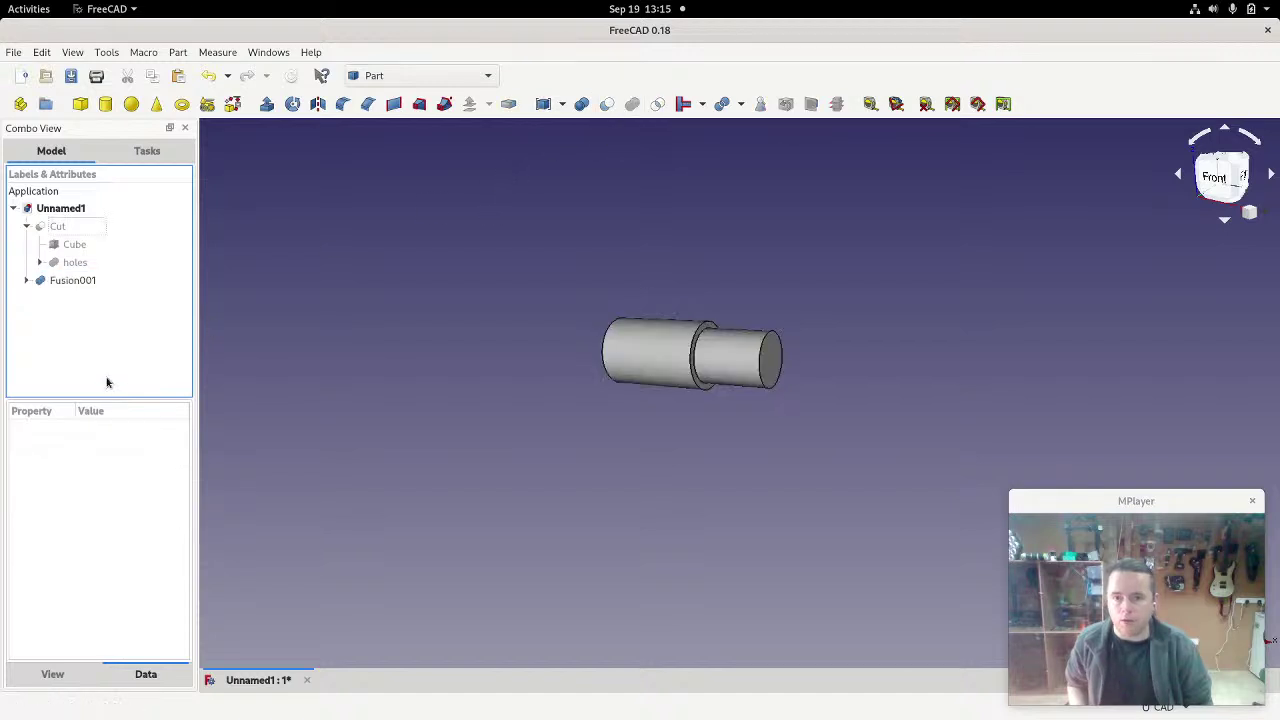
Step: Rename the fused pair of cylinders to "led bulb space"
left_click(68, 280)
left_click(125, 476)
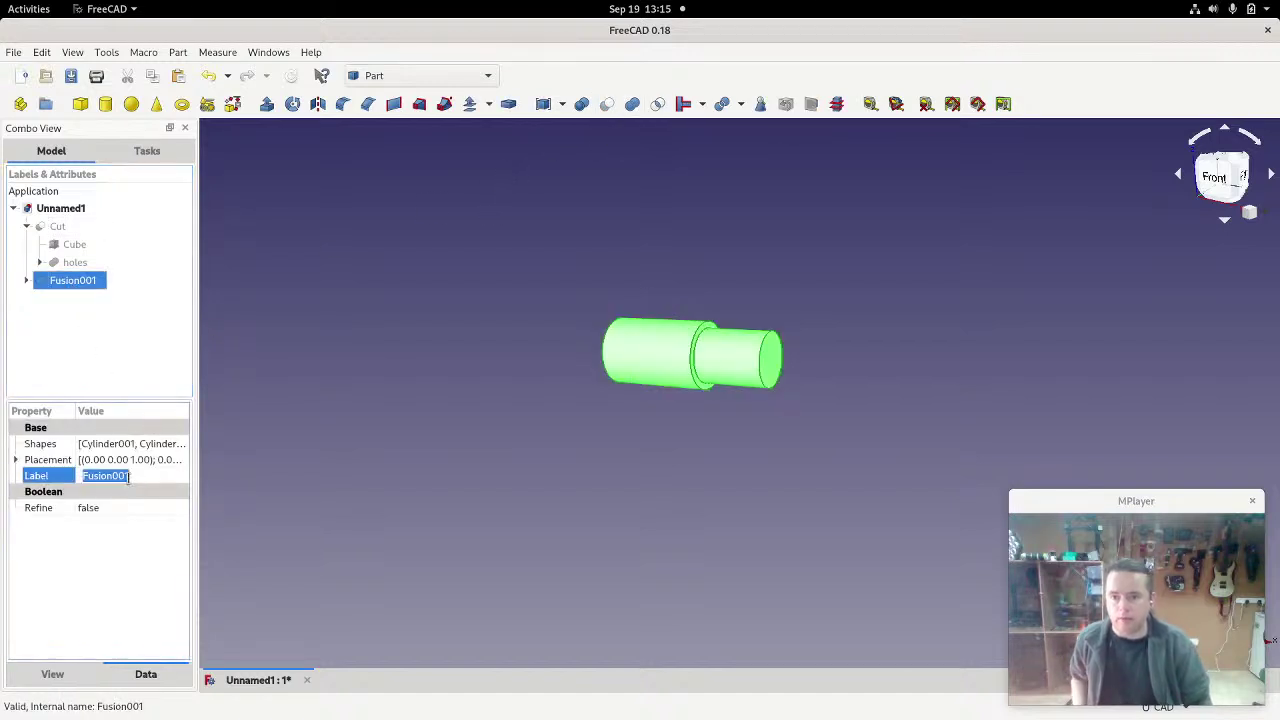
type("led b")
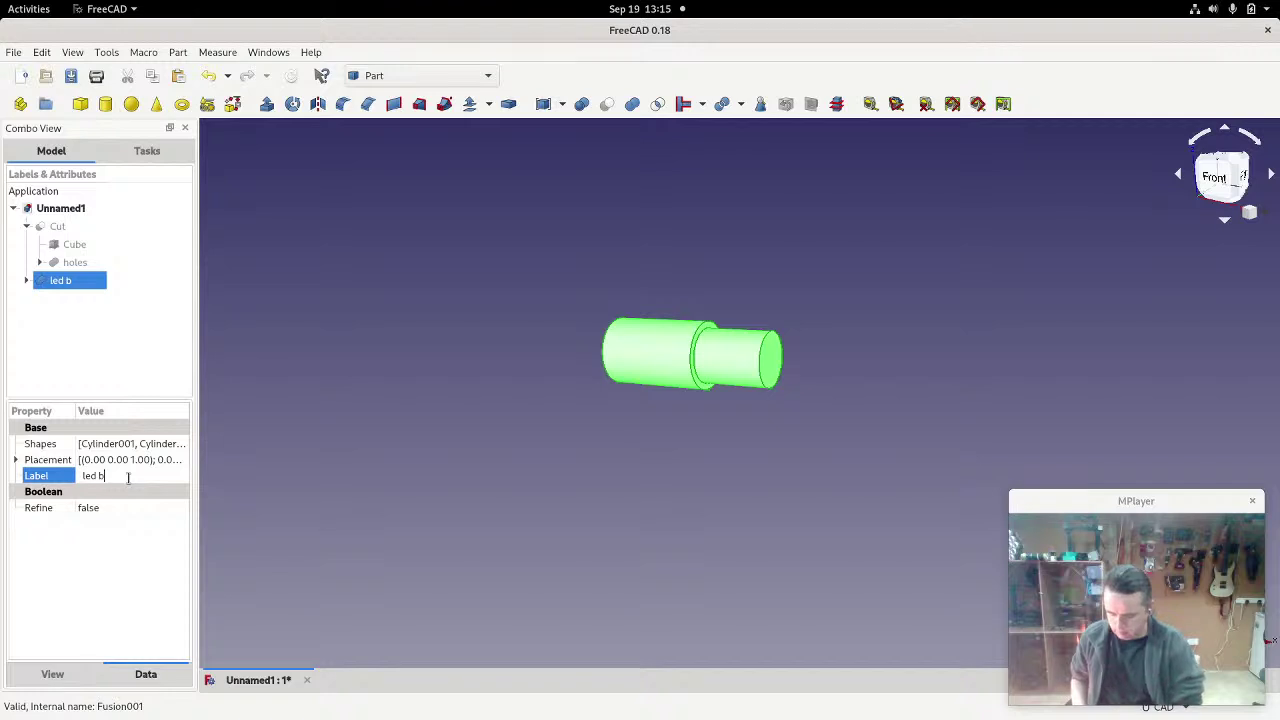
type("ulb s")
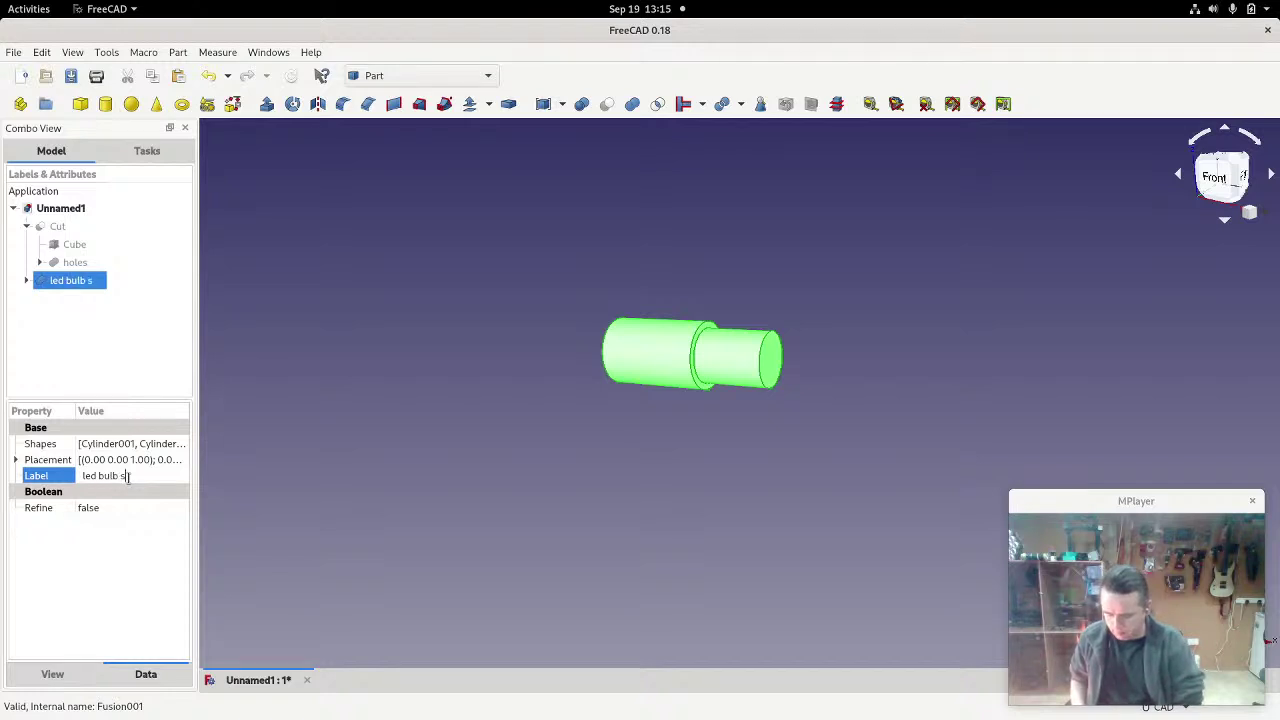
type("pace")
key("Return")
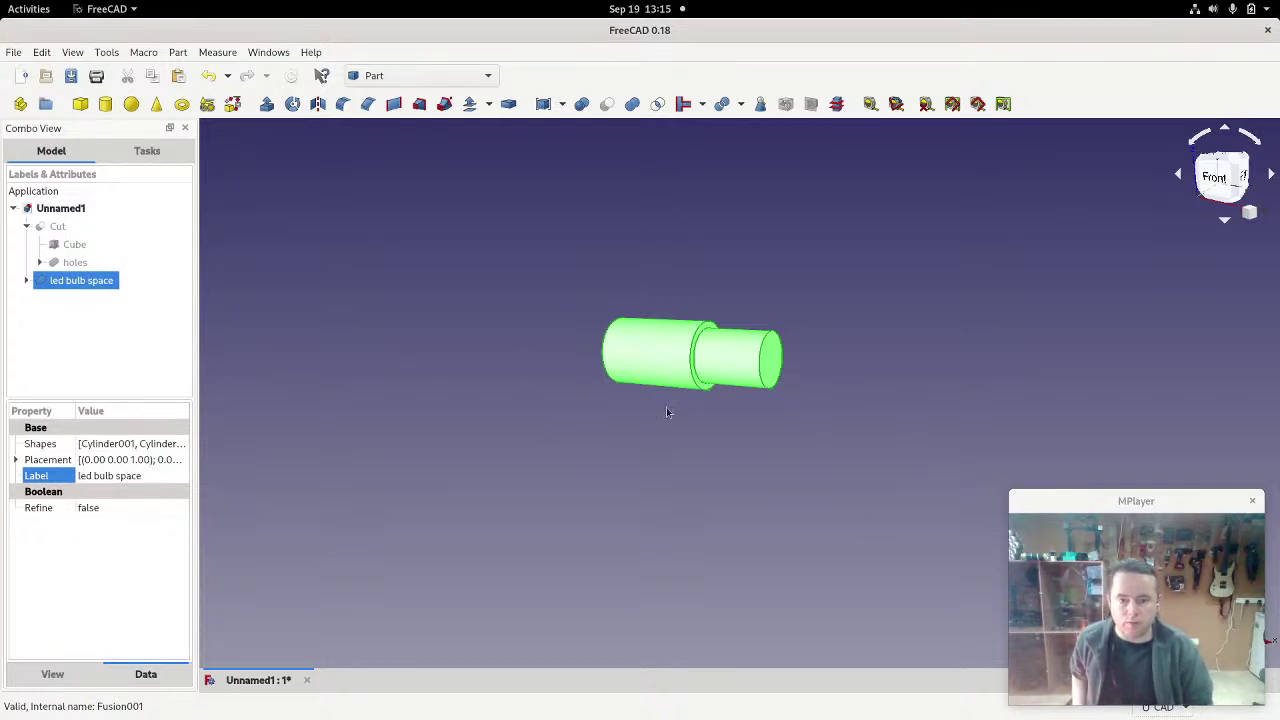
Step: Show the Cut body again together with the led bulb space solid
left_click(114, 337)
left_click(57, 226)
key("space")
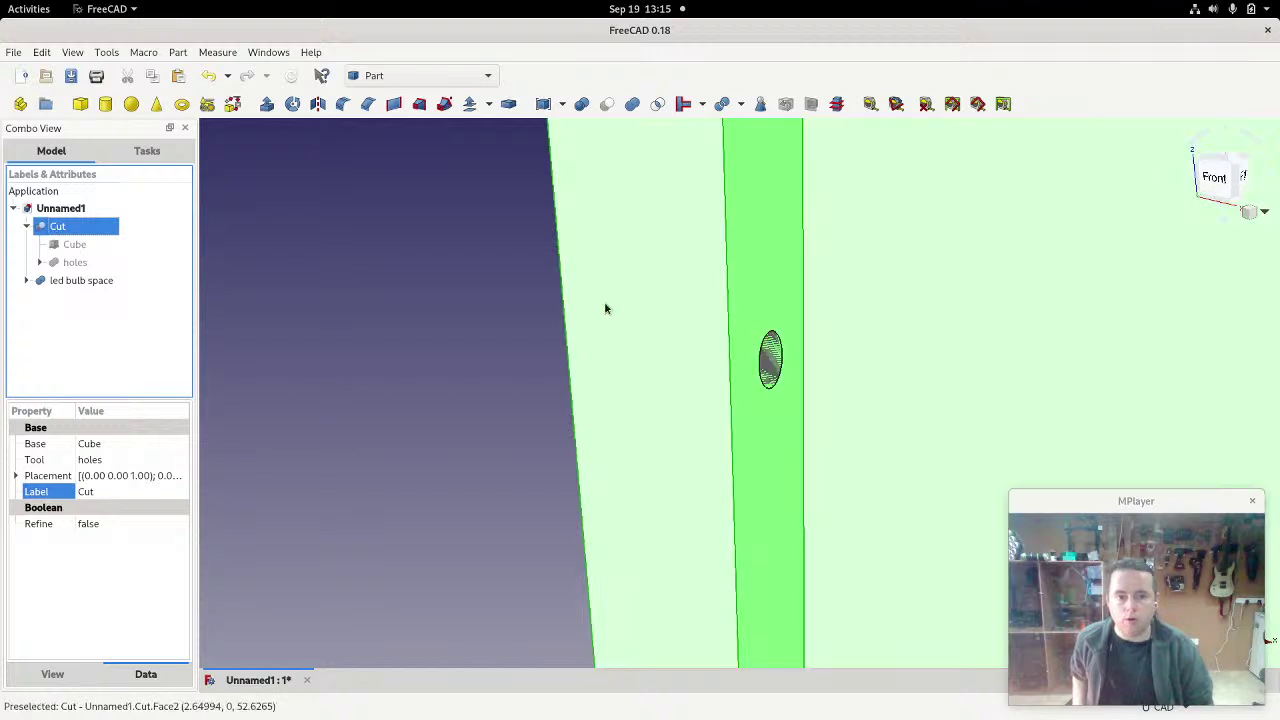
middle_click_drag(605, 308, 557, 334)
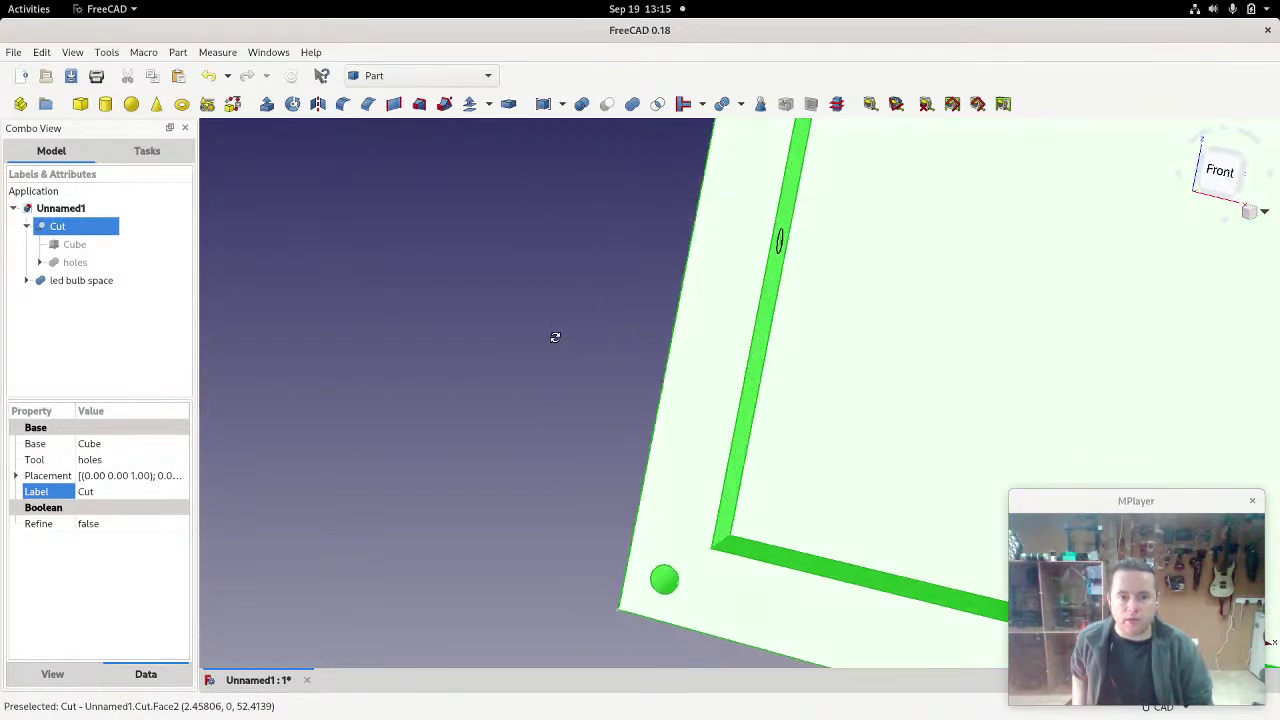
Step: Add led bulb space to the members of the holes fusion inside Cut and recompute the model
left_click(40, 262)
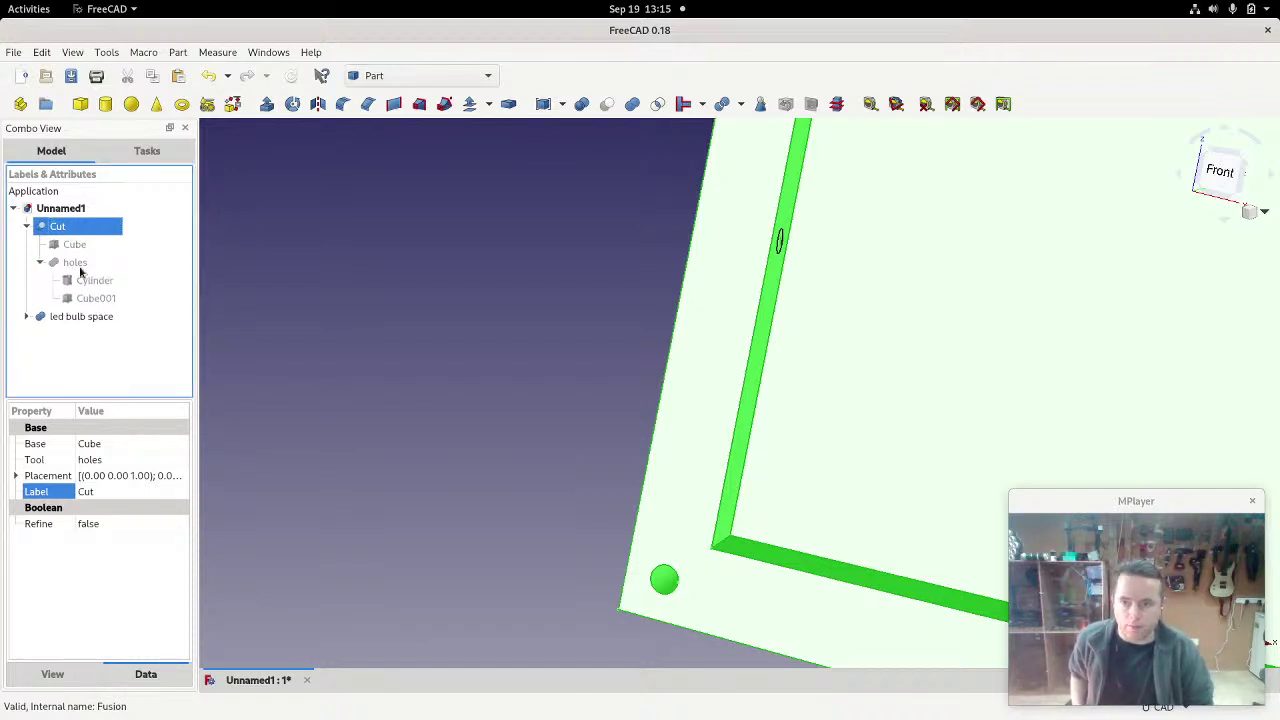
left_click(76, 263)
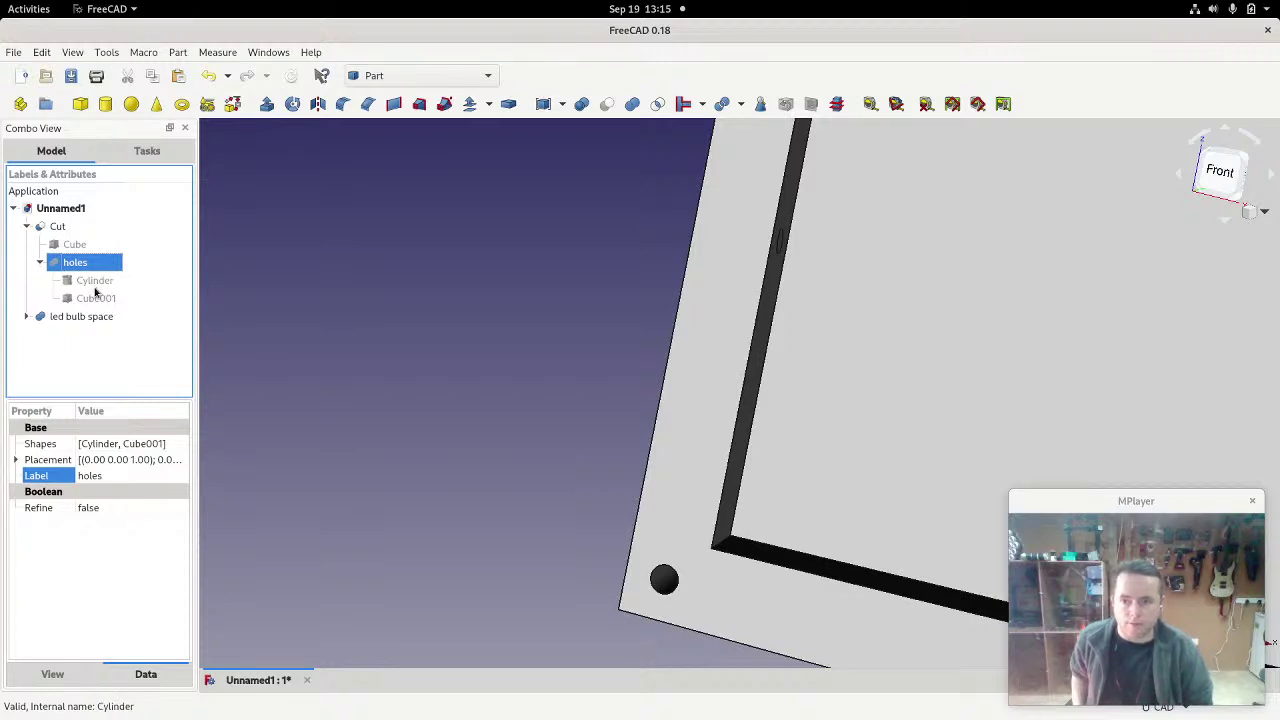
left_click(95, 282)
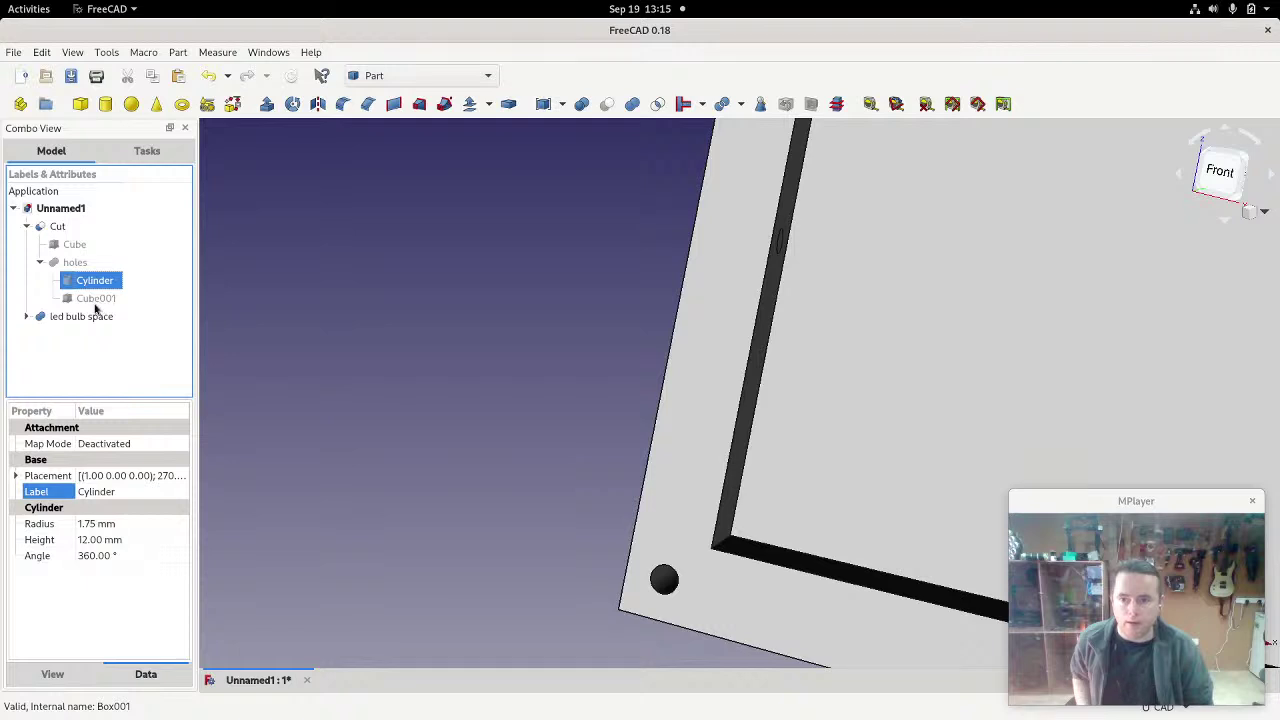
left_click(95, 304)
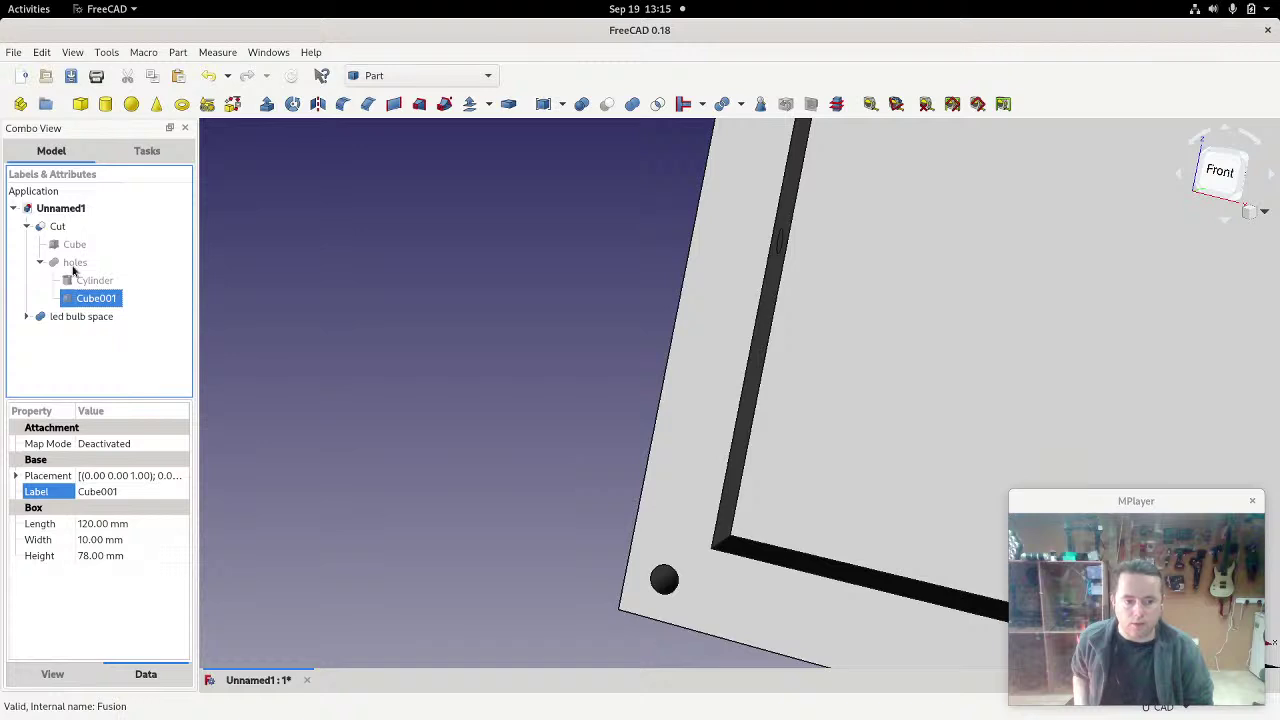
left_click(73, 266)
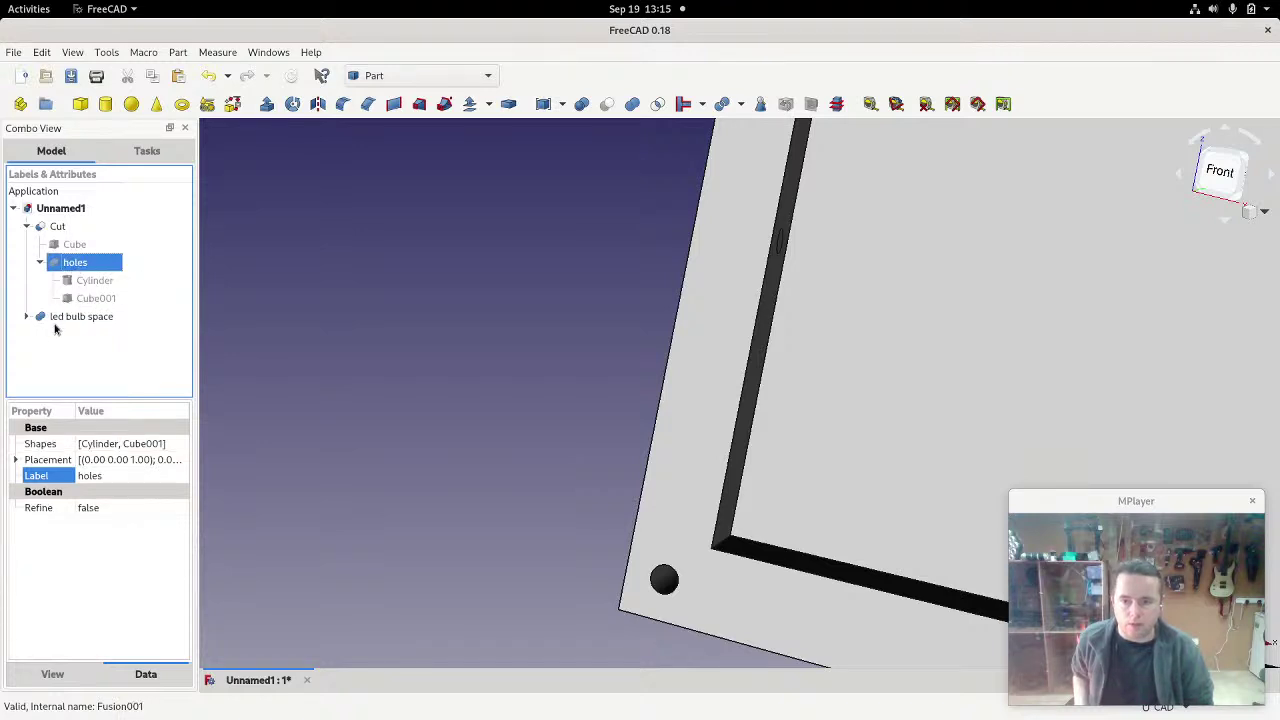
scroll(497, 290, "down", 3)
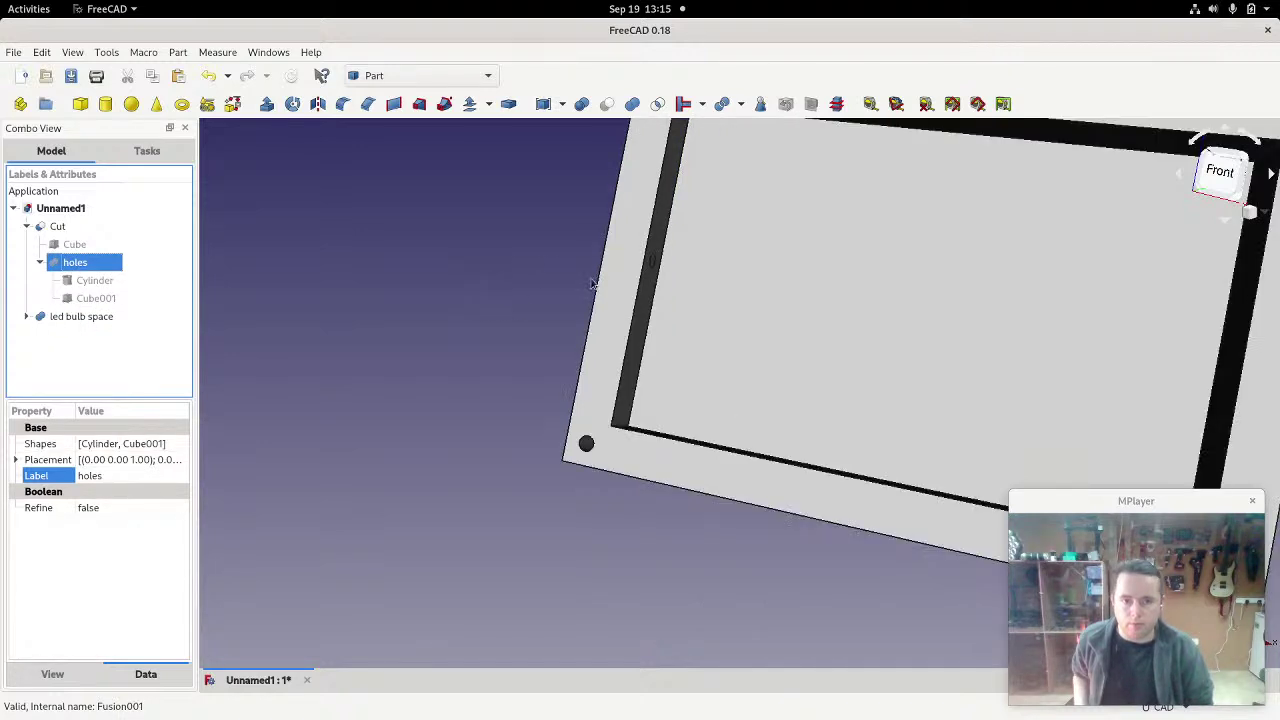
middle_click_drag(640, 275, 552, 278)
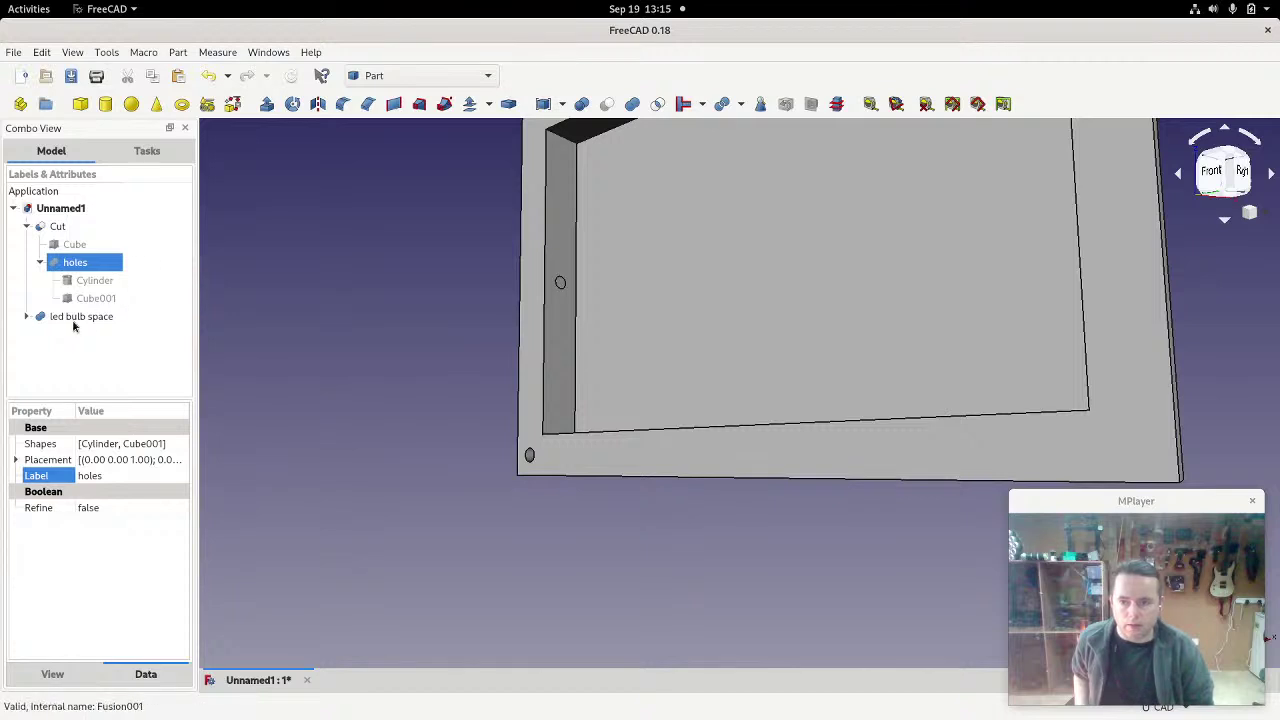
left_click_drag(64, 320, 81, 264)
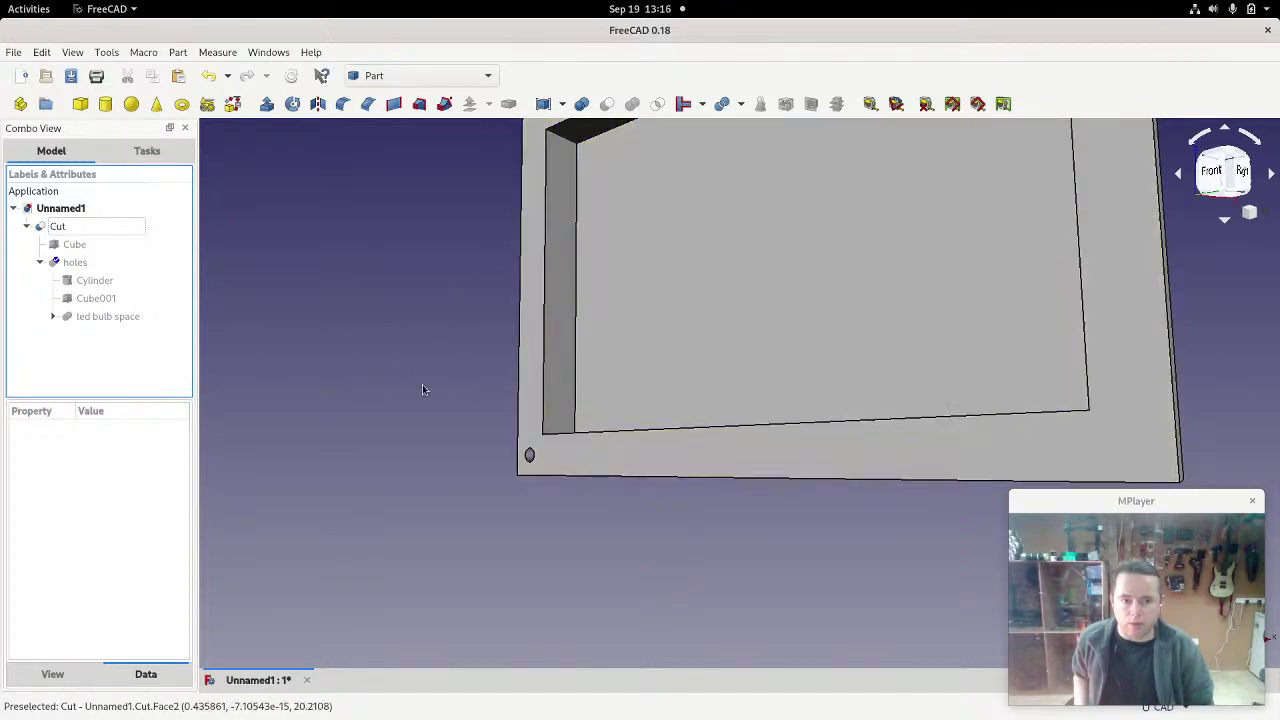
left_click(291, 76)
Step: Examine the stepped LED hole through the enclosure's side wall from the recess side and from outside
scroll(603, 268, "up", 5)
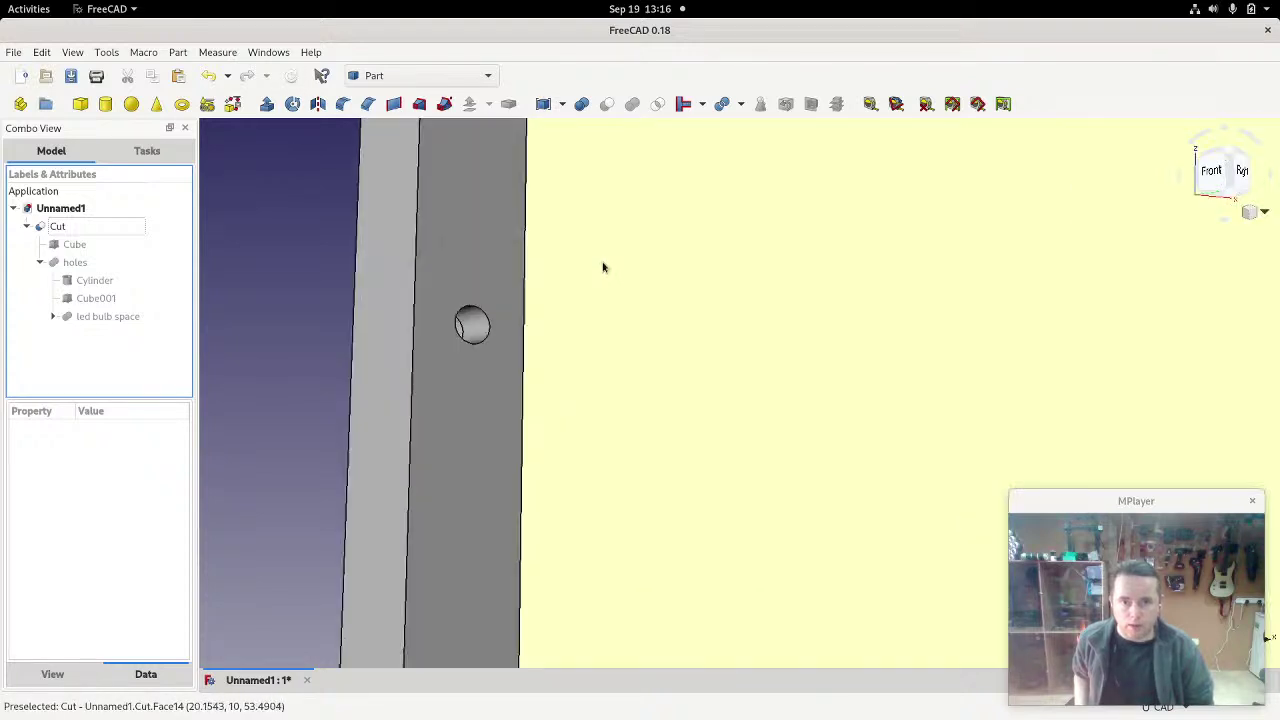
scroll(509, 376, "up", 2)
middle_click_drag(509, 376, 720, 360)
middle_click_drag(833, 460, 842, 447)
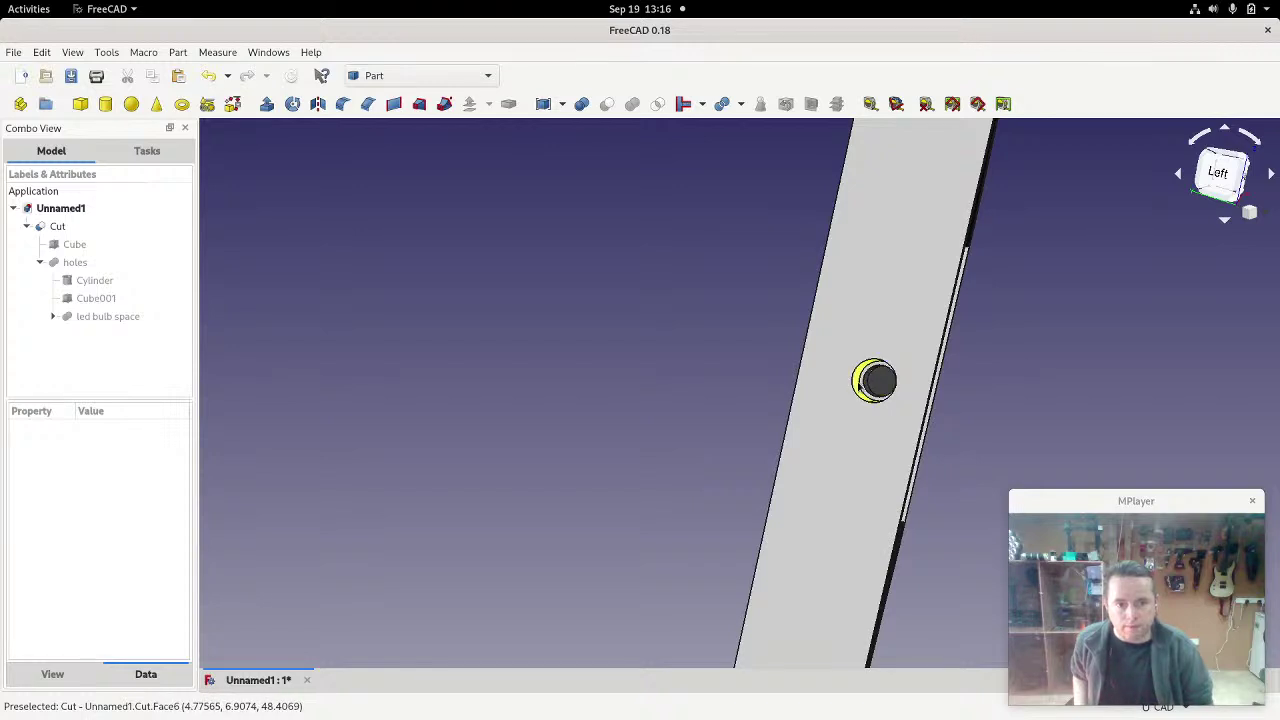
middle_click_drag(888, 420, 819, 418)
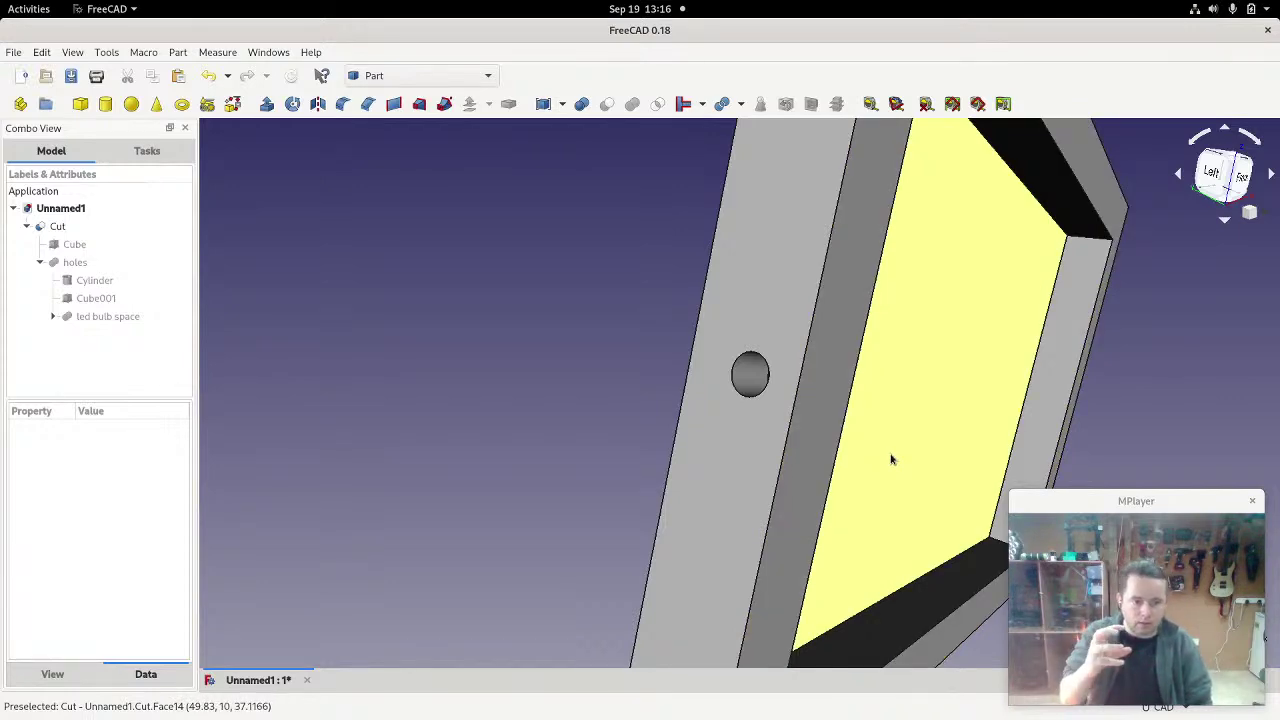
middle_click_drag(866, 461, 615, 422)
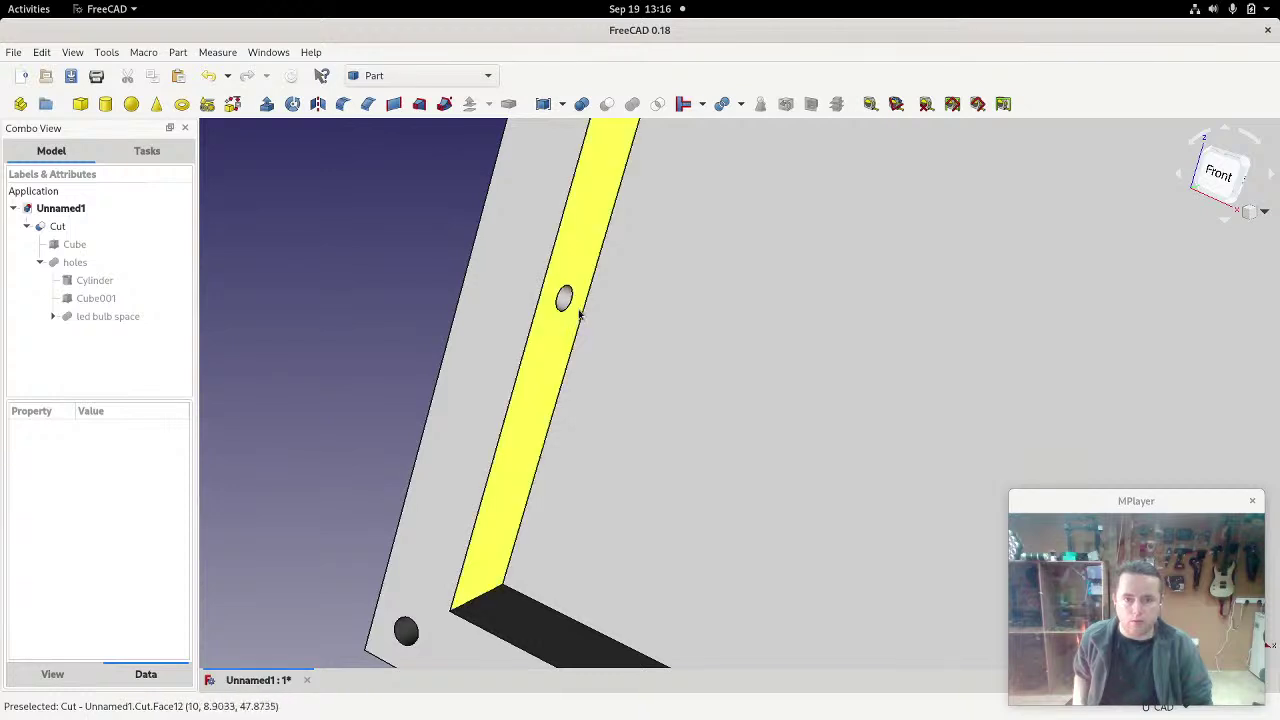
middle_click_drag(756, 427, 640, 406)
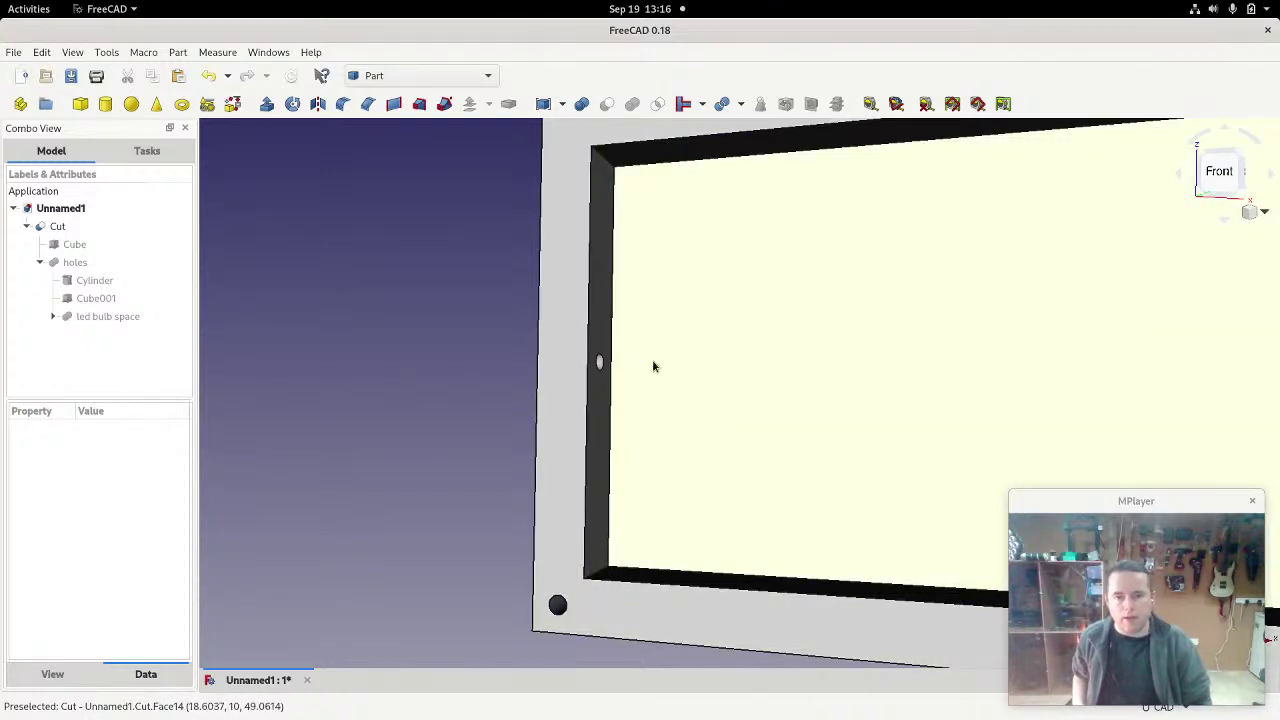
scroll(750, 358, "down", 3)
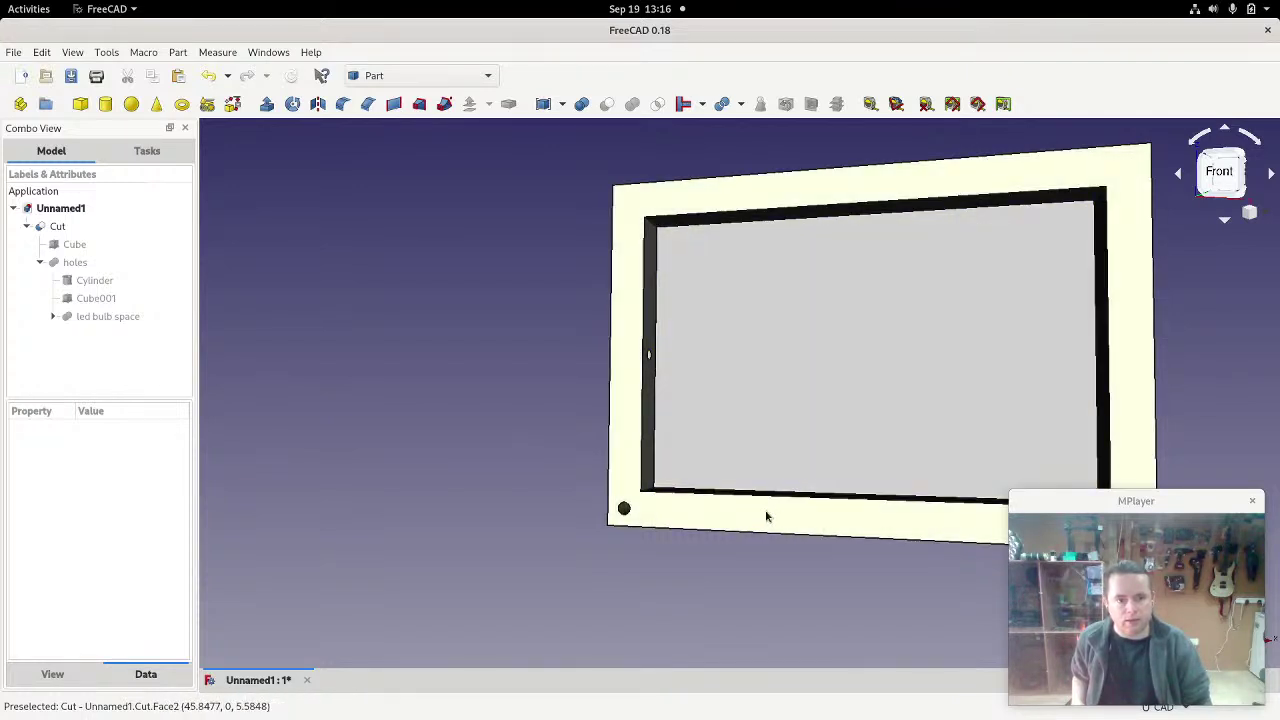
Step: Undo moving led bulb space into the holes fusion
left_click(97, 318)
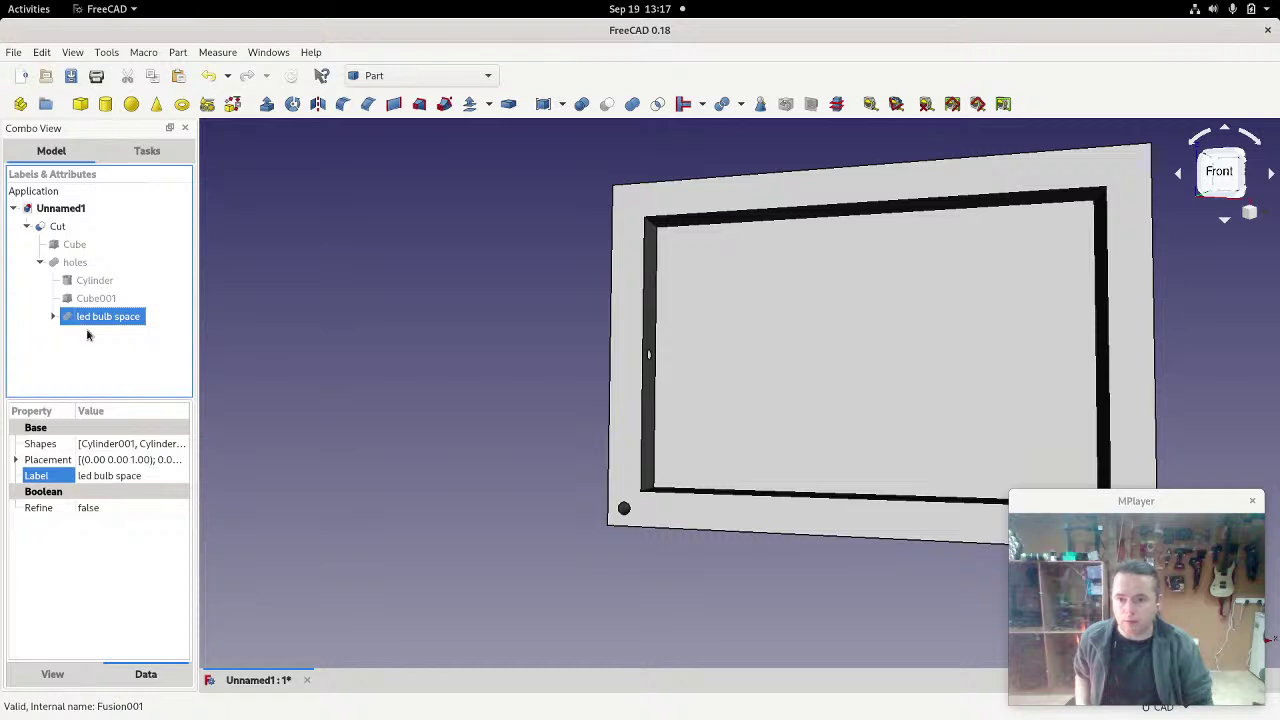
key("ctrl+z")
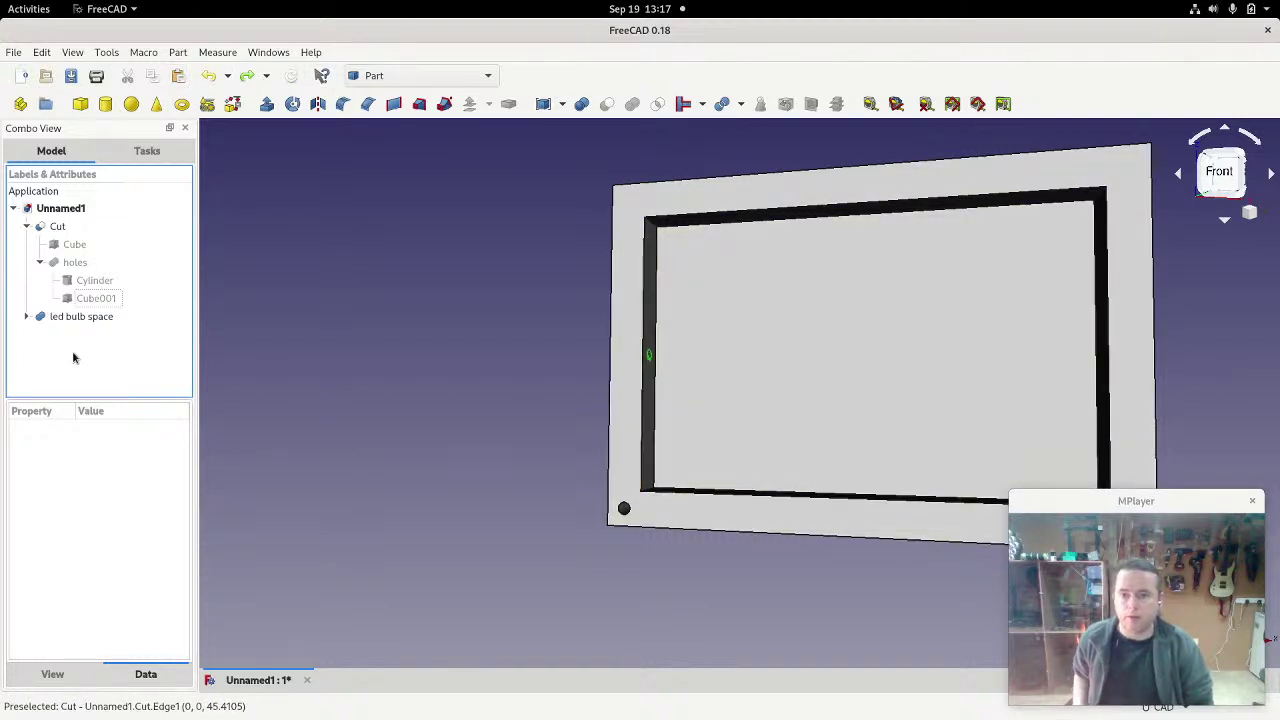
left_click(64, 316)
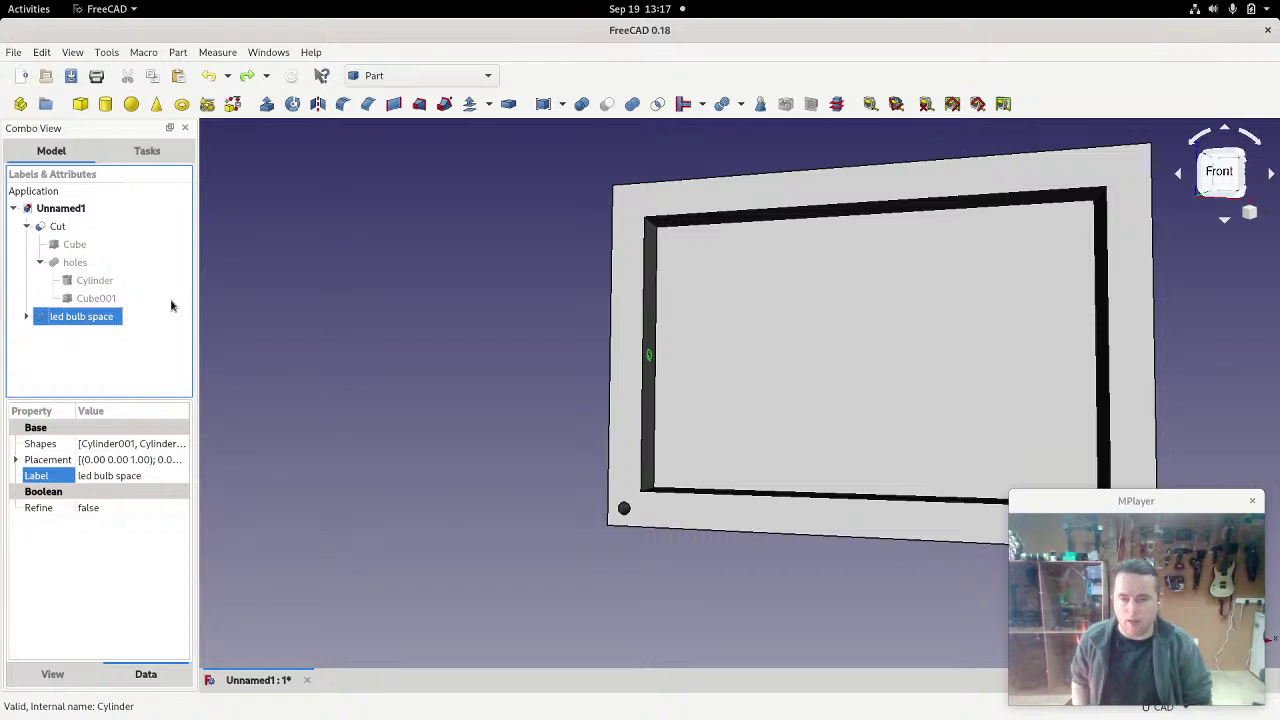
left_click(107, 342)
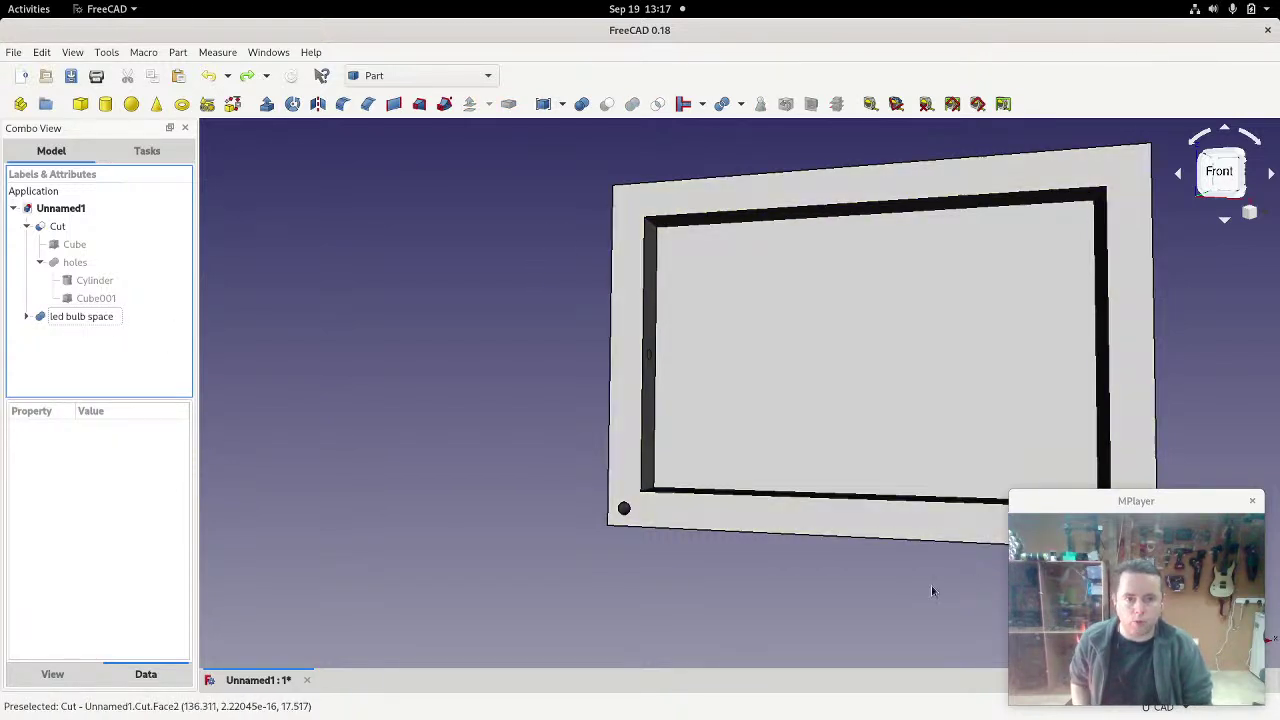
Step: Hide the Cut body so that only led bulb space is displayed
left_click(78, 317)
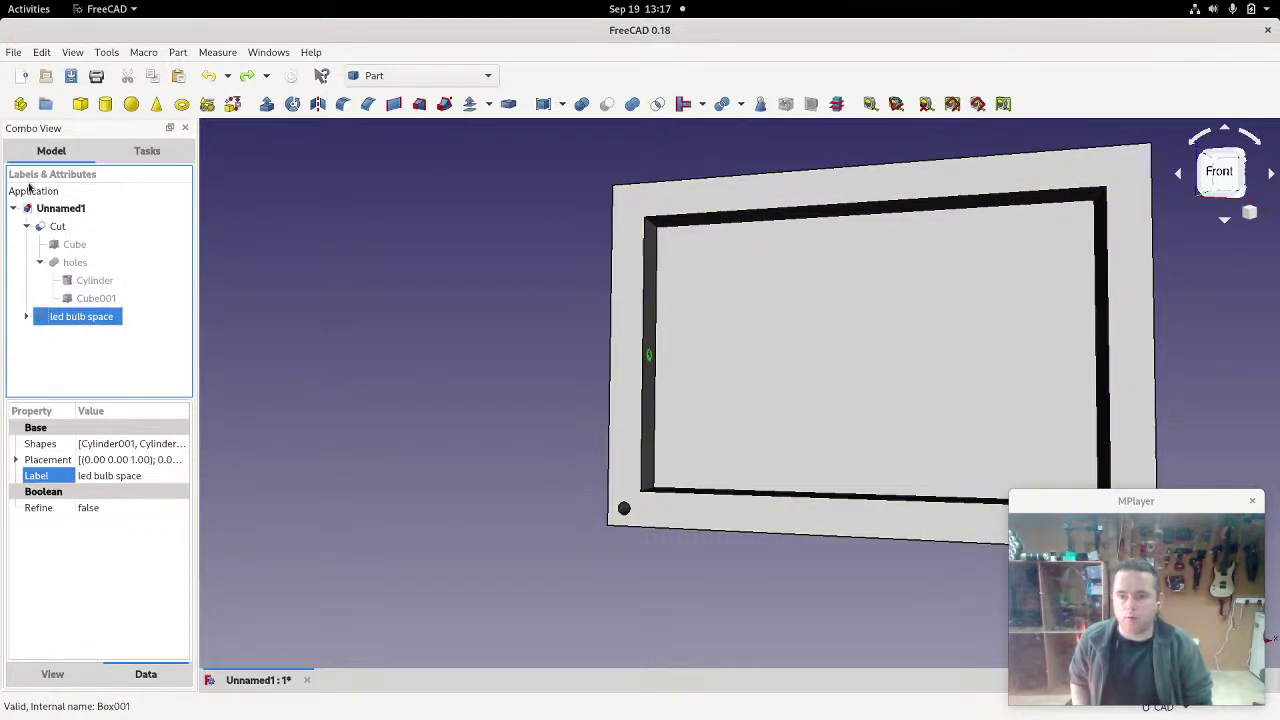
left_click(58, 229)
key("space")
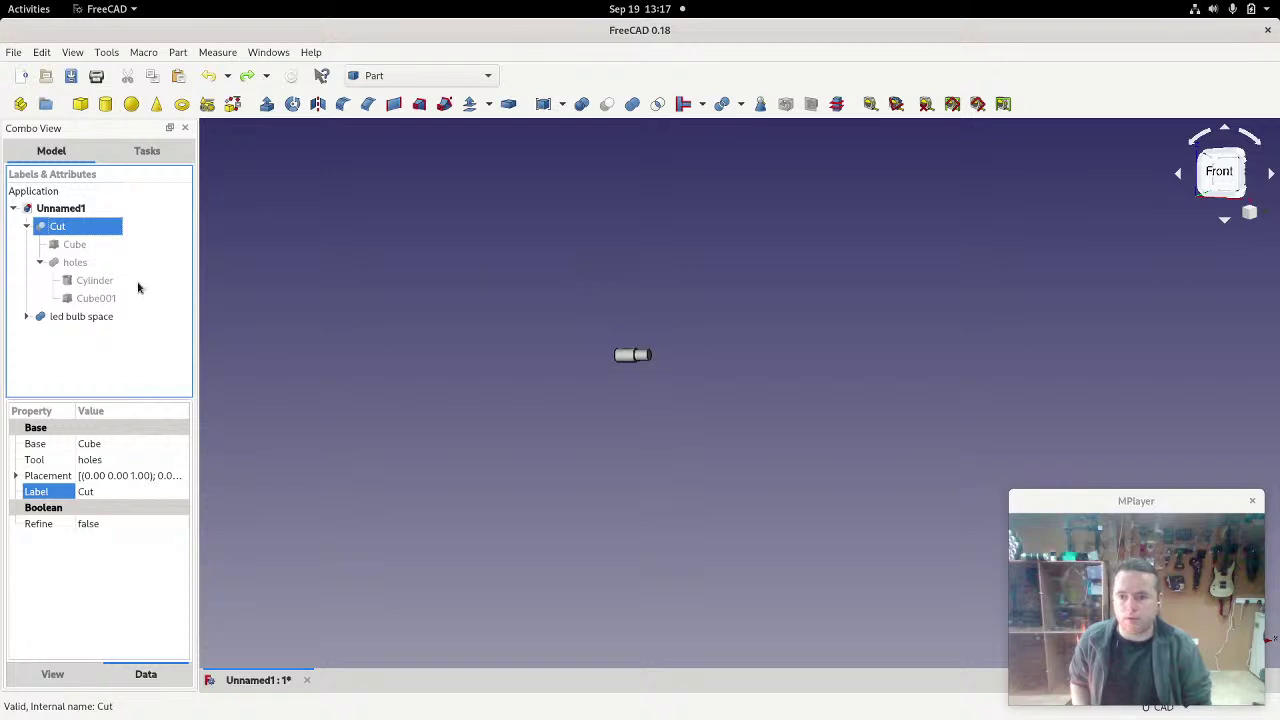
Step: Switch to the Draft workbench to work on the led bulb space solid
left_click(80, 317)
left_click(377, 78)
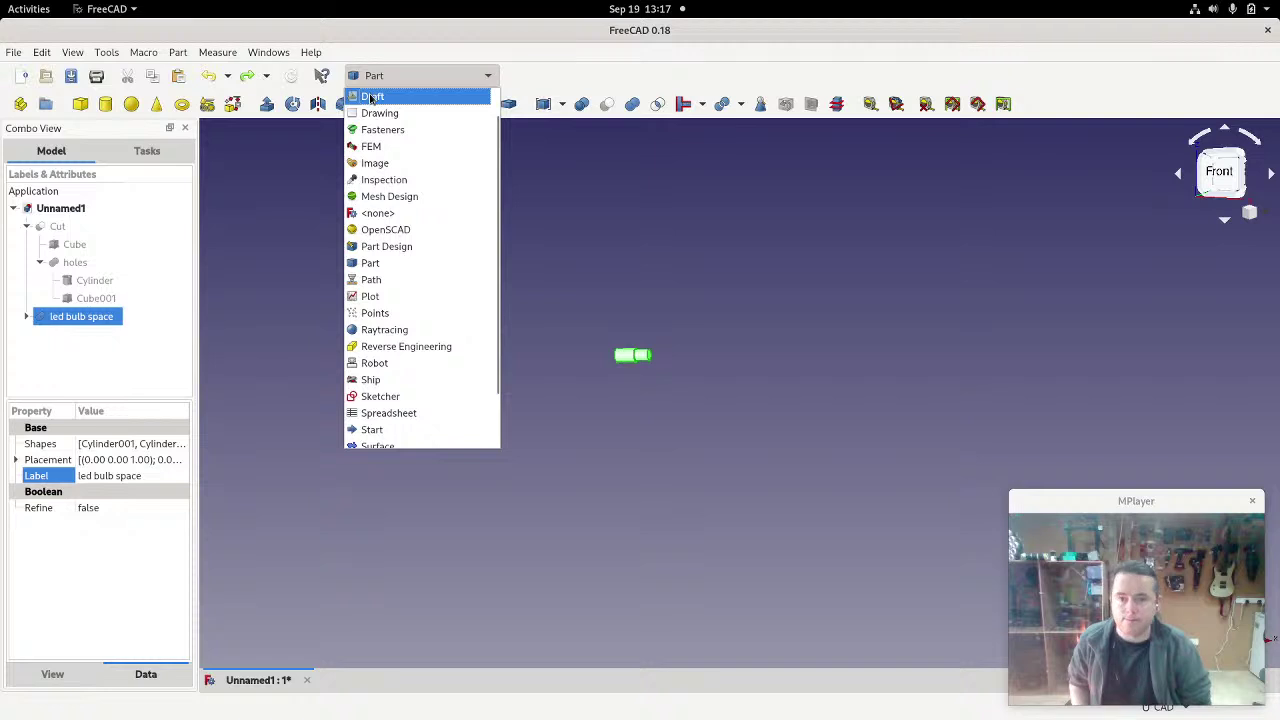
left_click(371, 97)
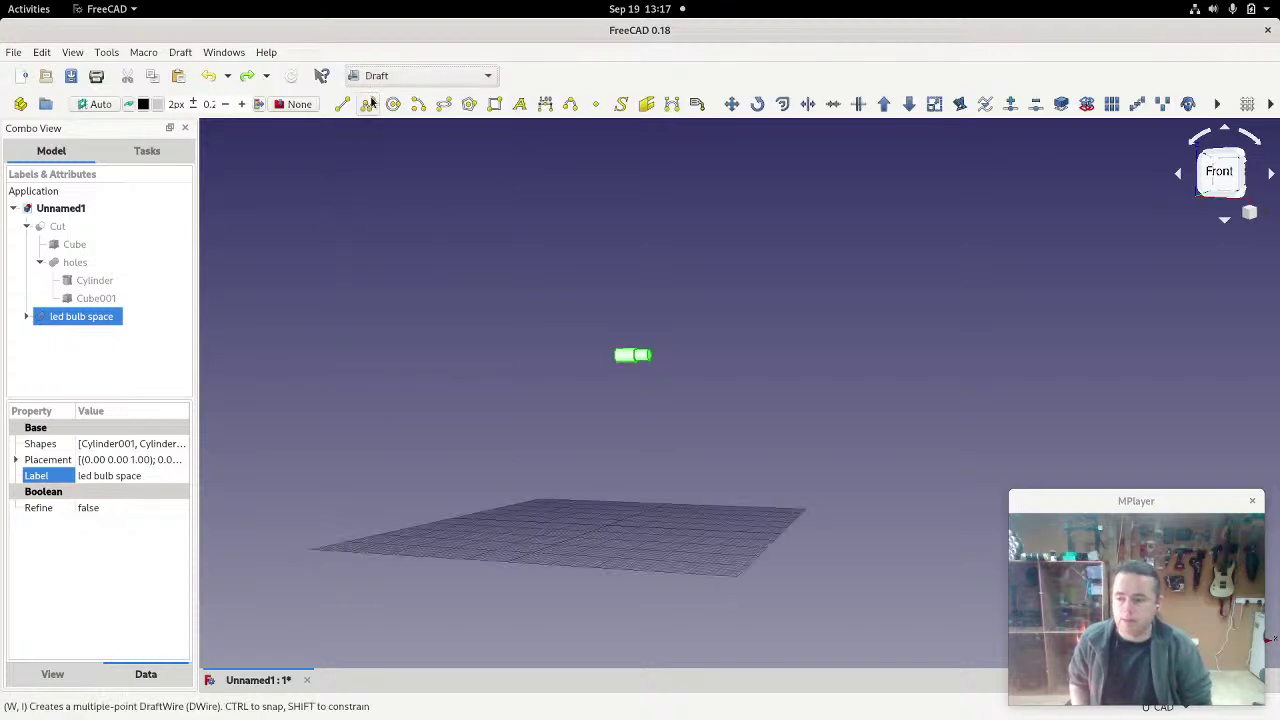
left_click(406, 342)
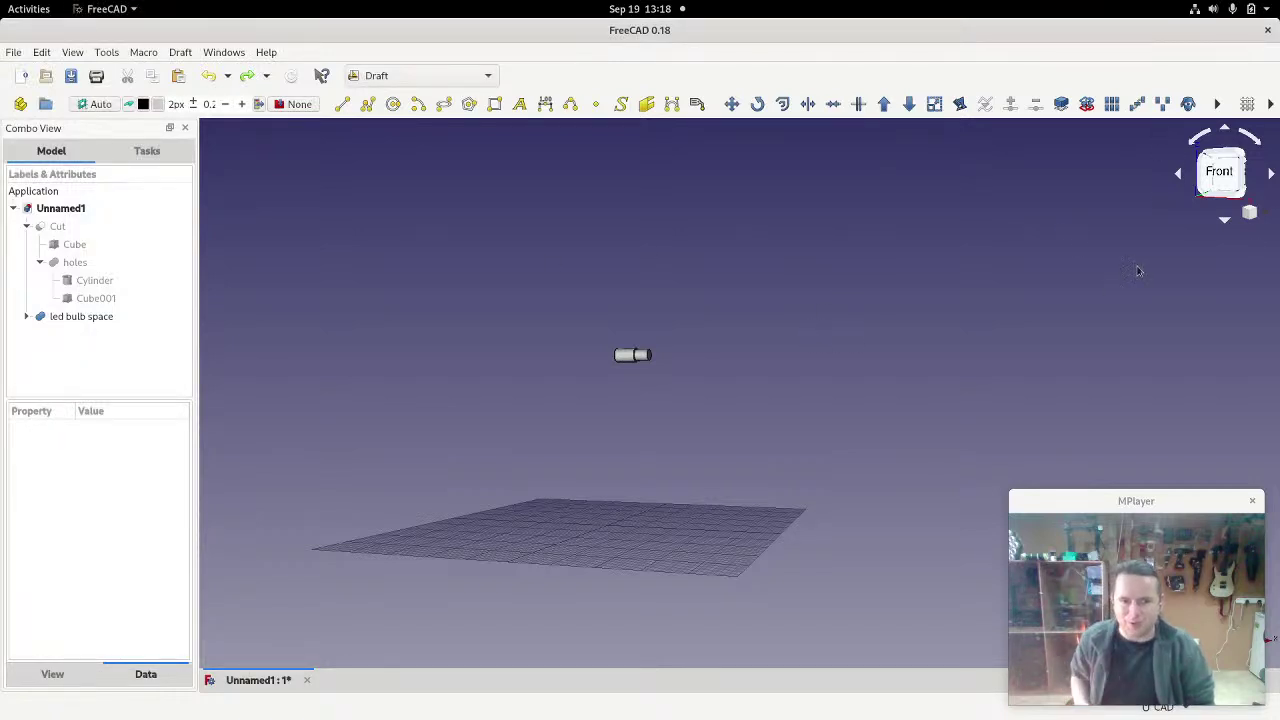
Step: Create five Draft clones of the original led bulb space solid
left_click(78, 318)
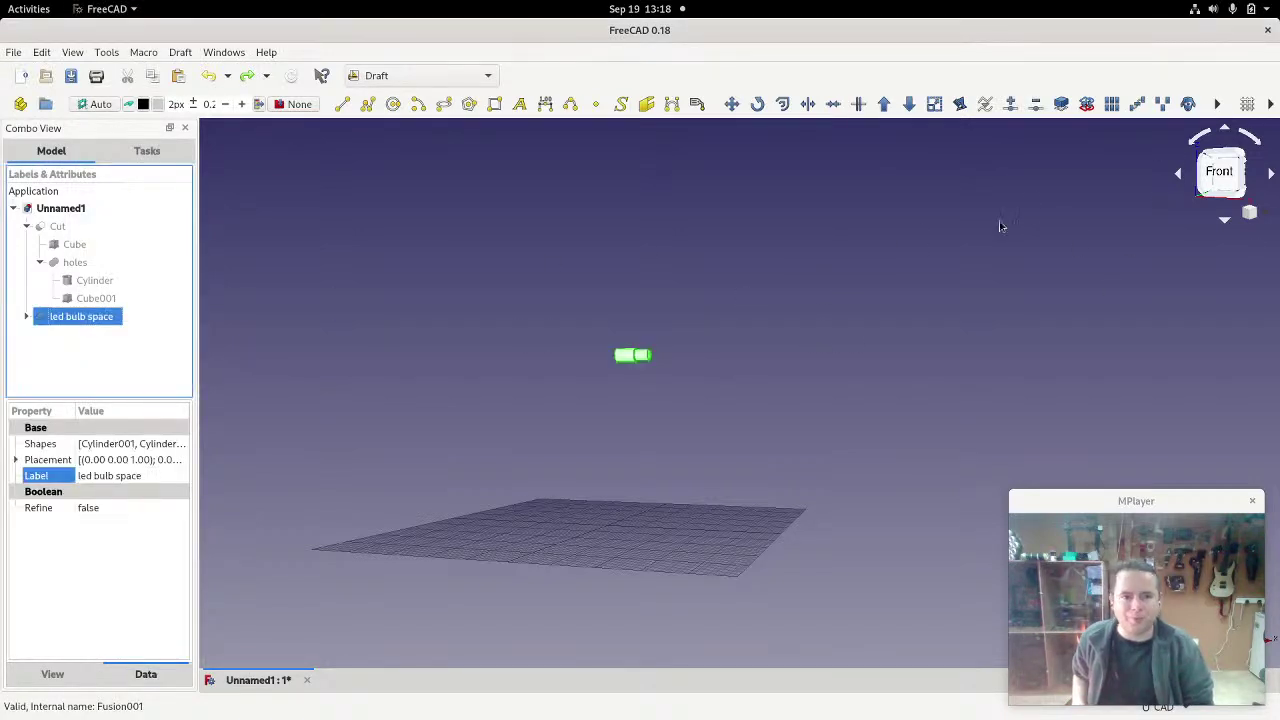
left_click(1188, 105)
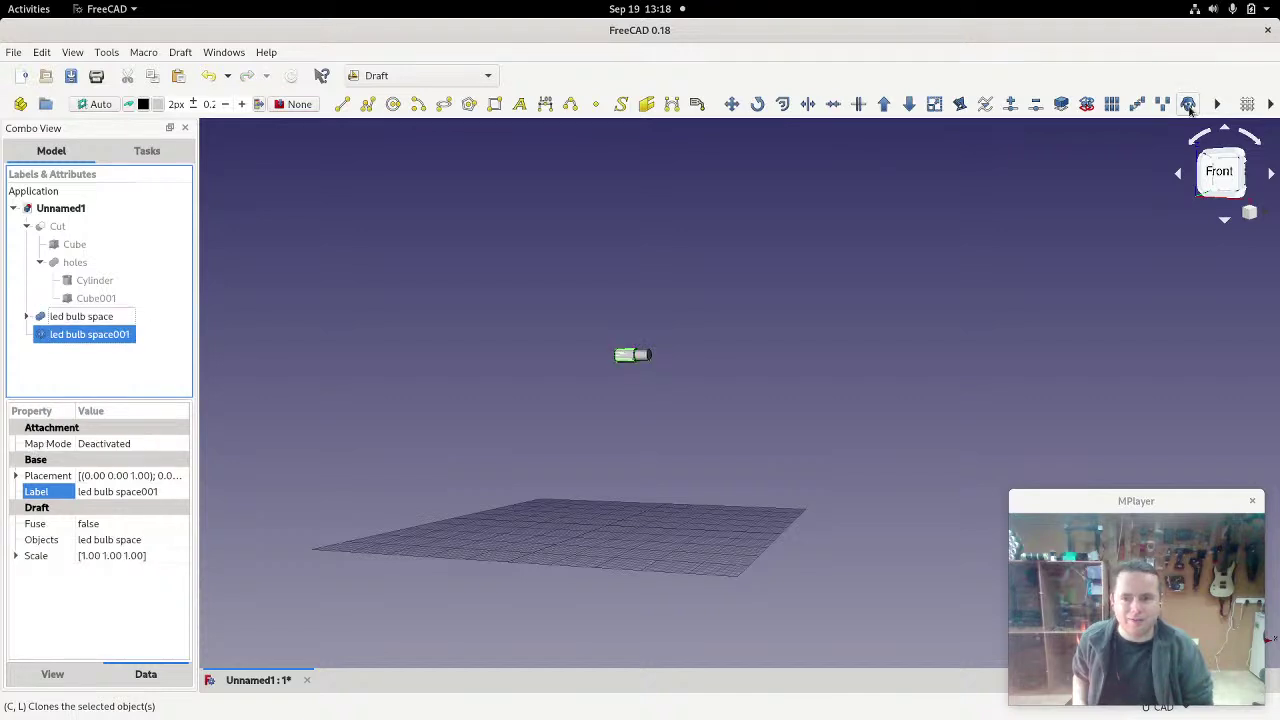
left_click(90, 317)
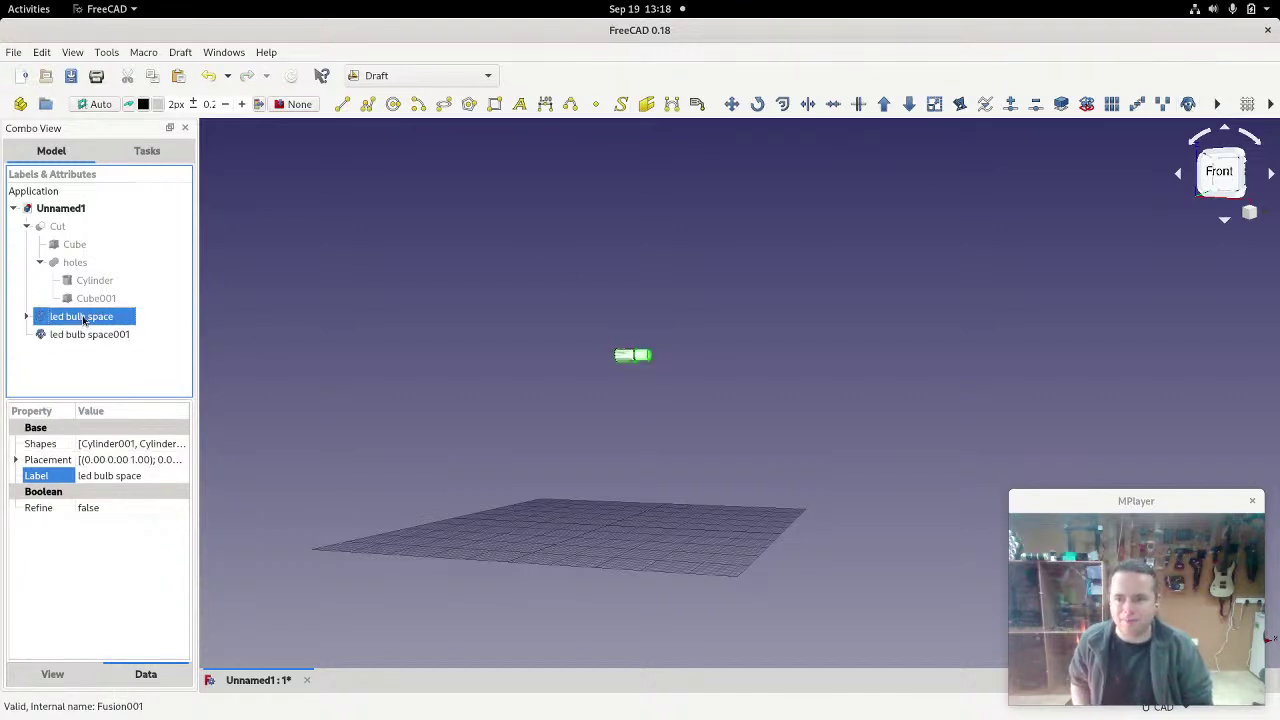
left_click(1188, 104)
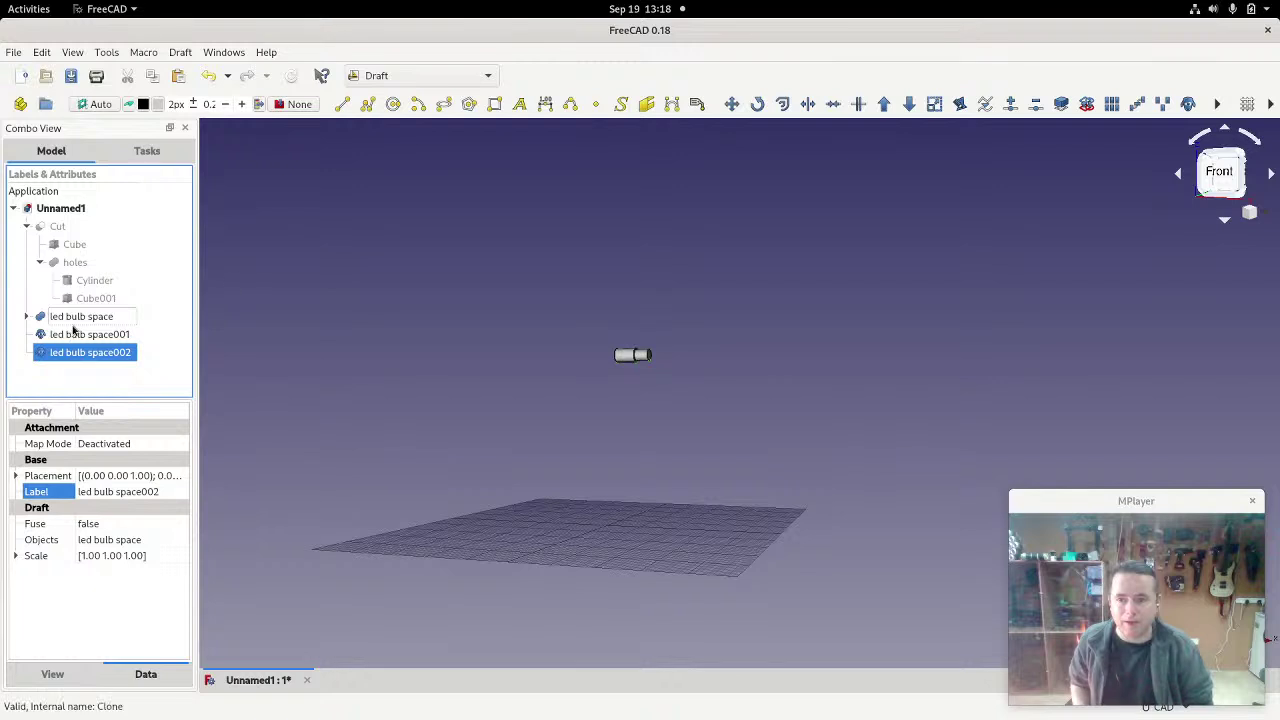
left_click(78, 320)
left_click(1188, 104)
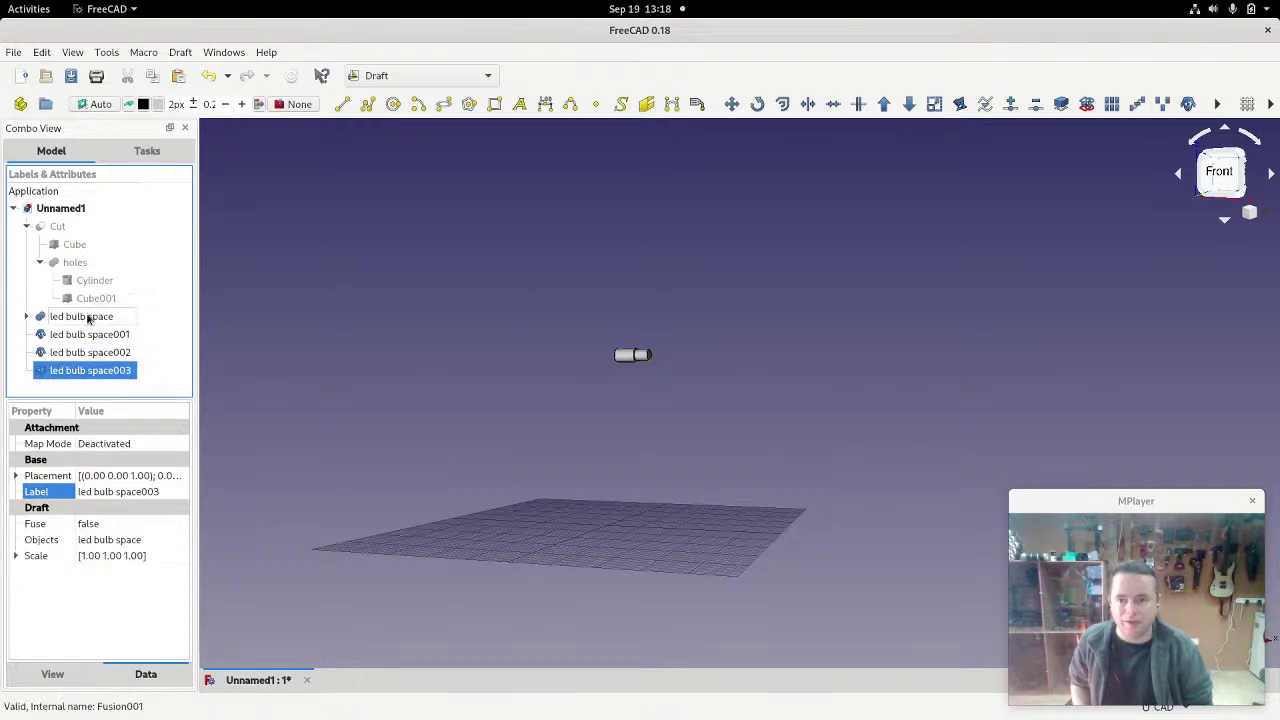
left_click(88, 316)
left_click(1188, 104)
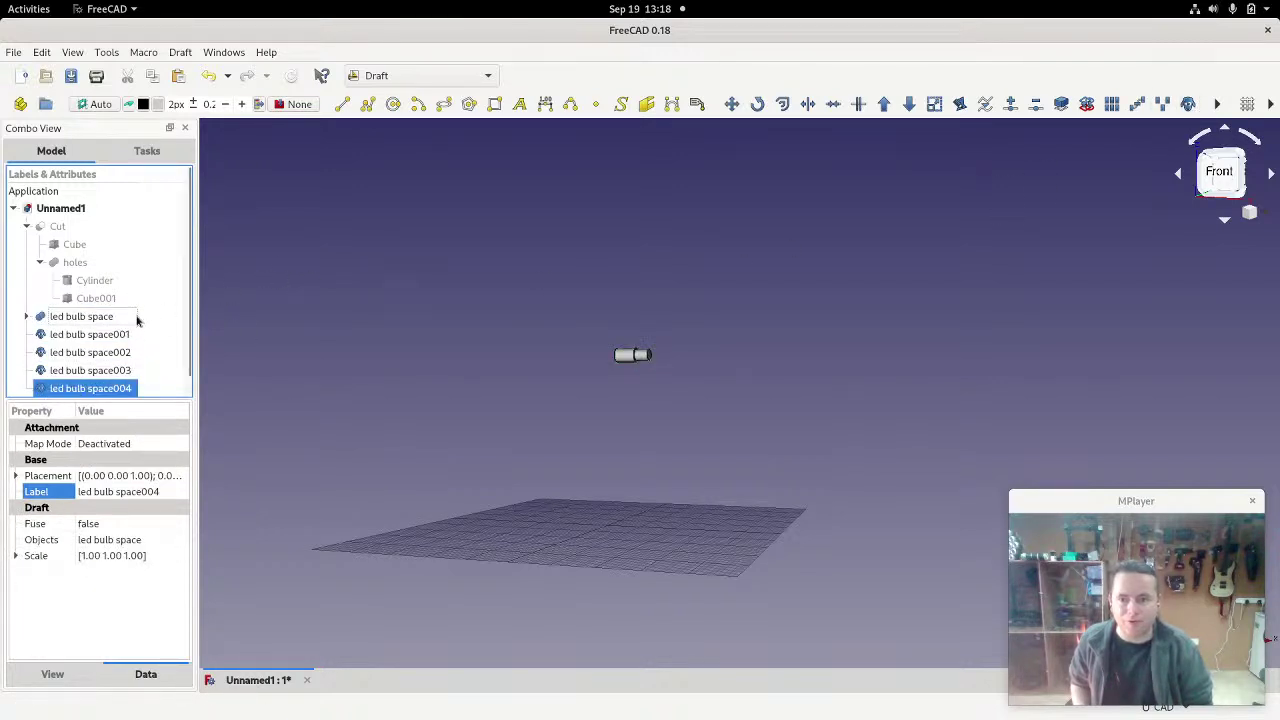
left_click(128, 317)
left_click(1188, 104)
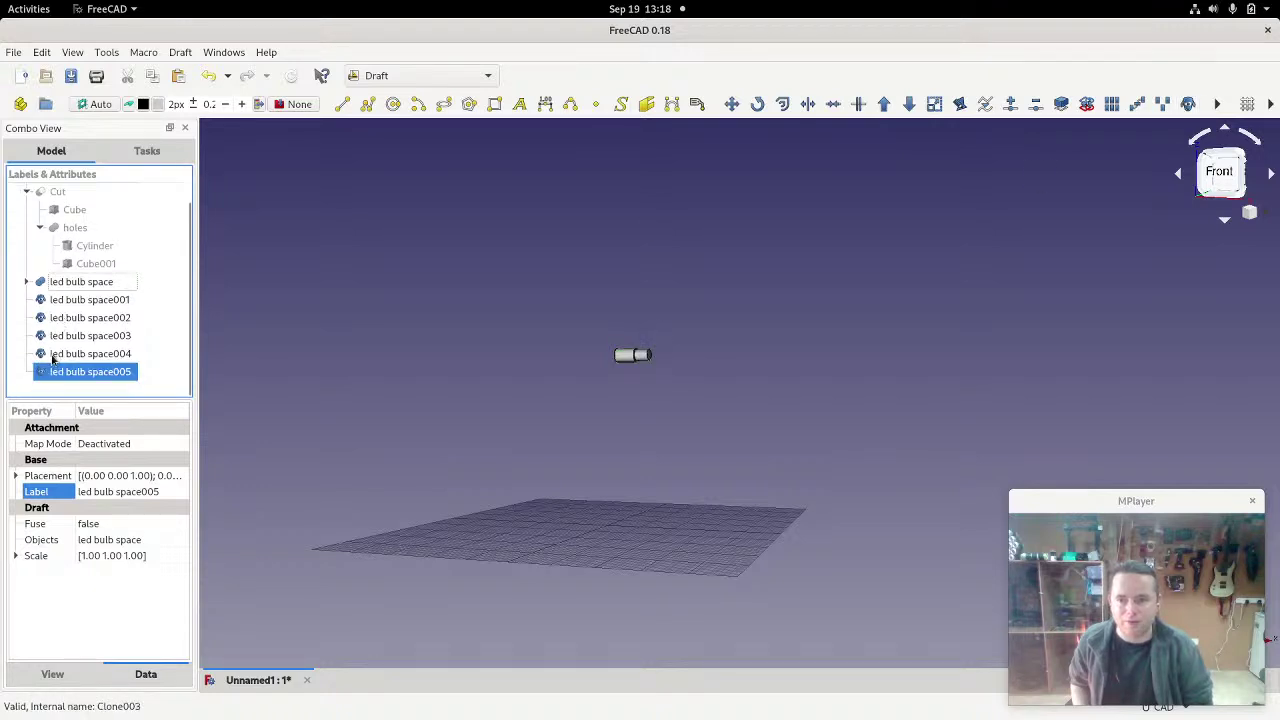
left_click(80, 283)
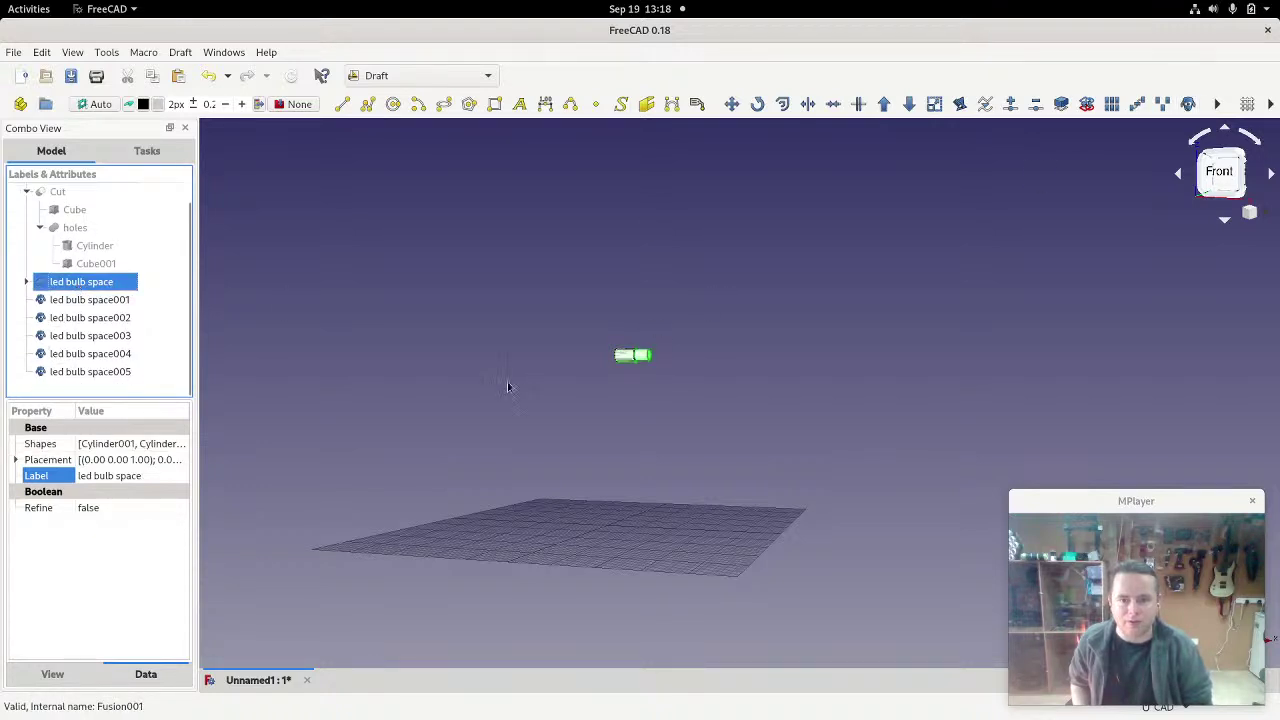
left_click(628, 420)
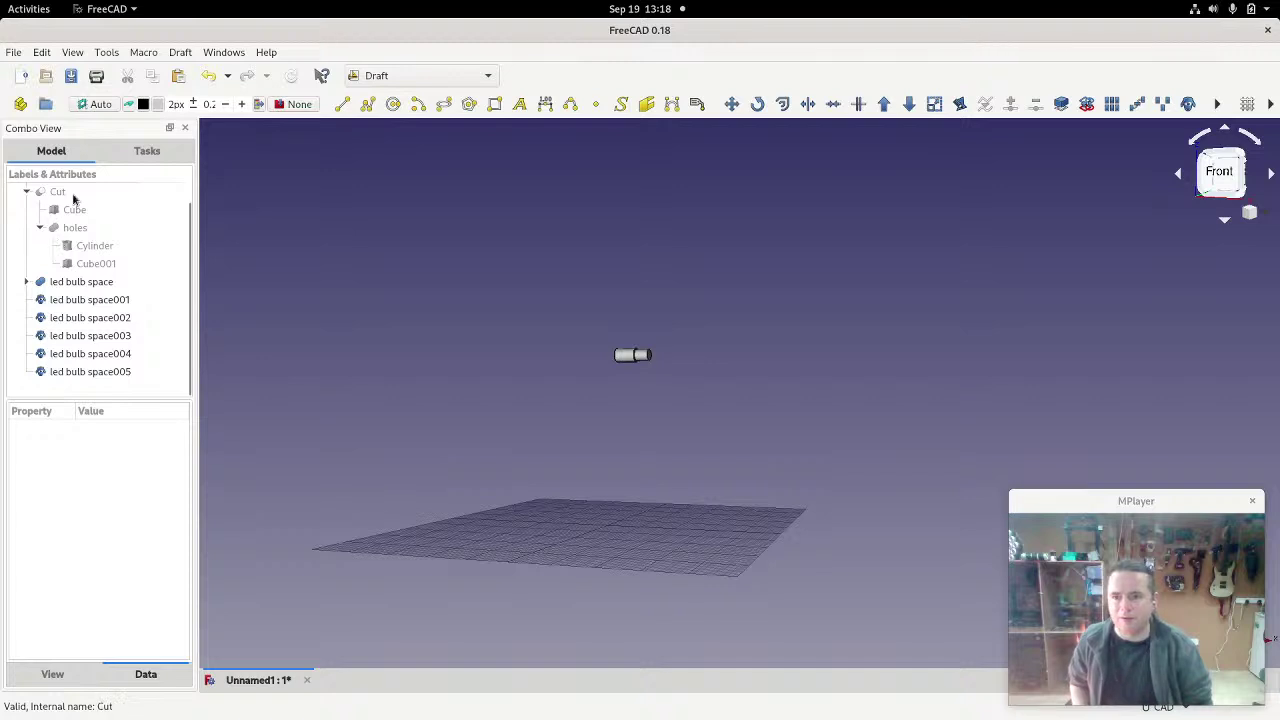
scroll(90, 229, "up", 2)
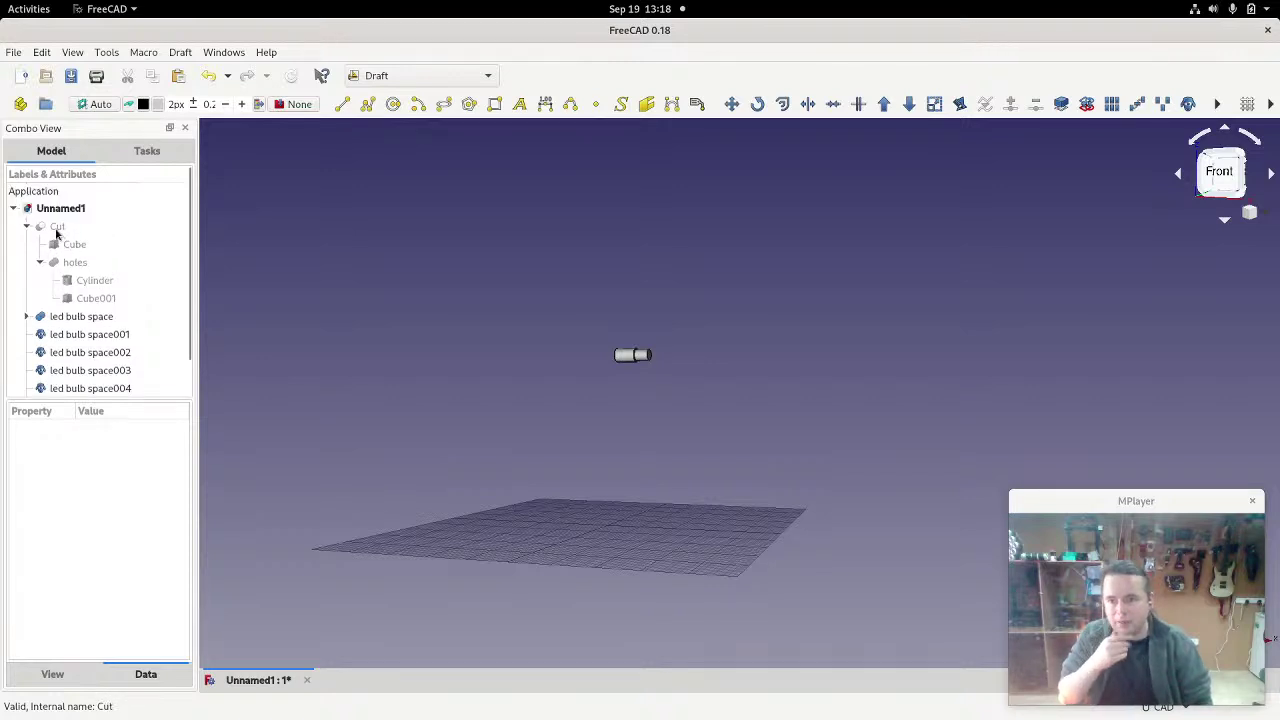
Step: Make the hidden Cut body visible again together with led bulb space and its clones
left_click(92, 229)
key("space")
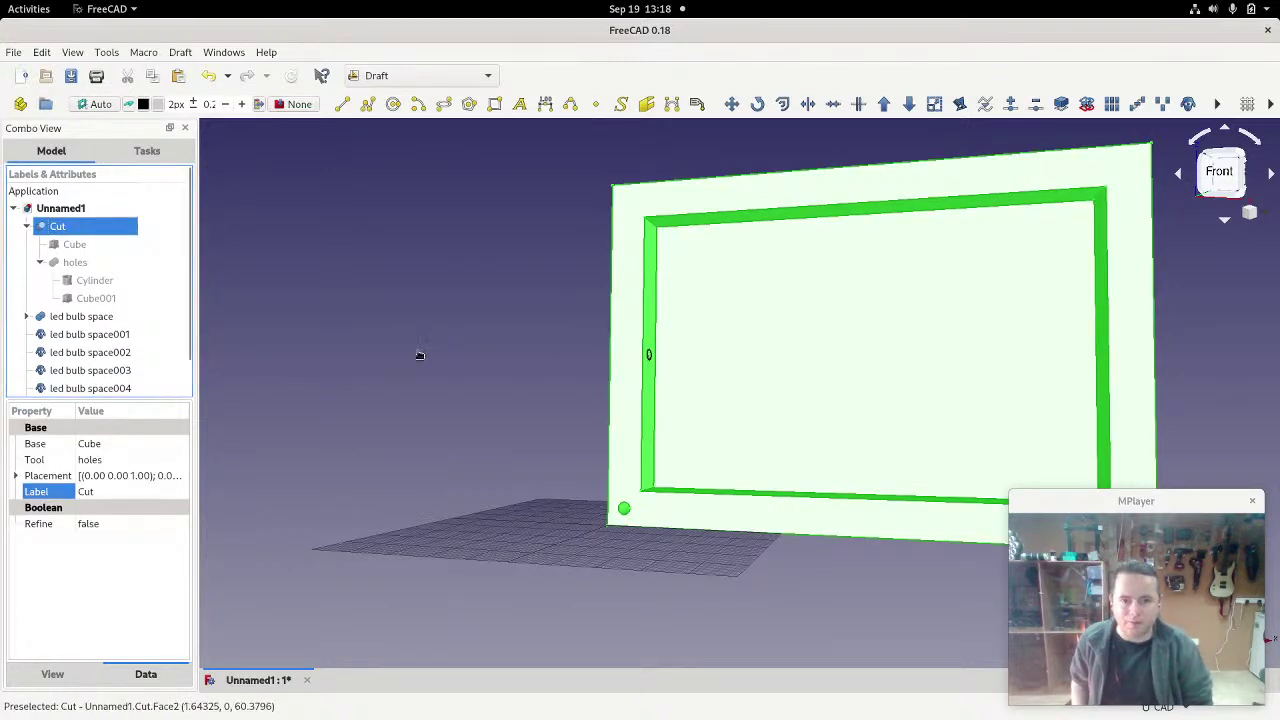
left_click(586, 373)
scroll(672, 366, "up", 7)
middle_click_drag(736, 356, 620, 358)
Step: Try rotating led bulb space001 by 90° about the Y axis with Transform, returning it to its original orientation
left_click(88, 388)
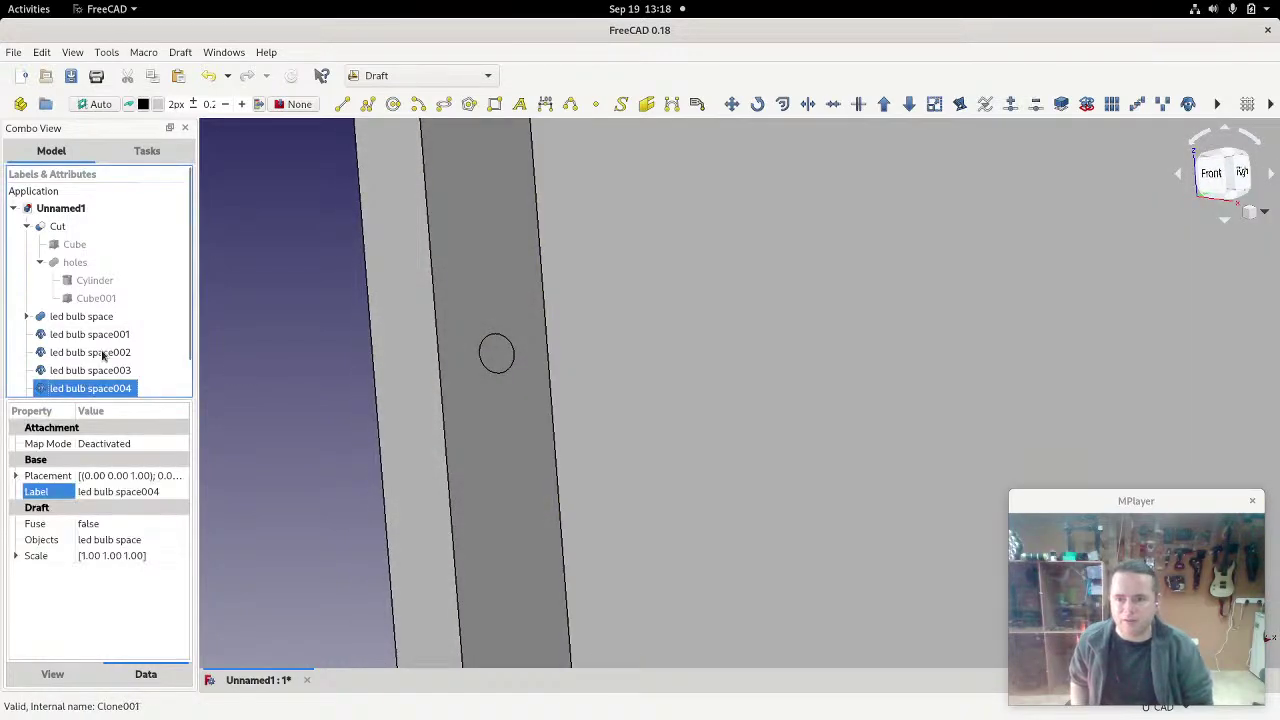
scroll(60, 346, "down", 1)
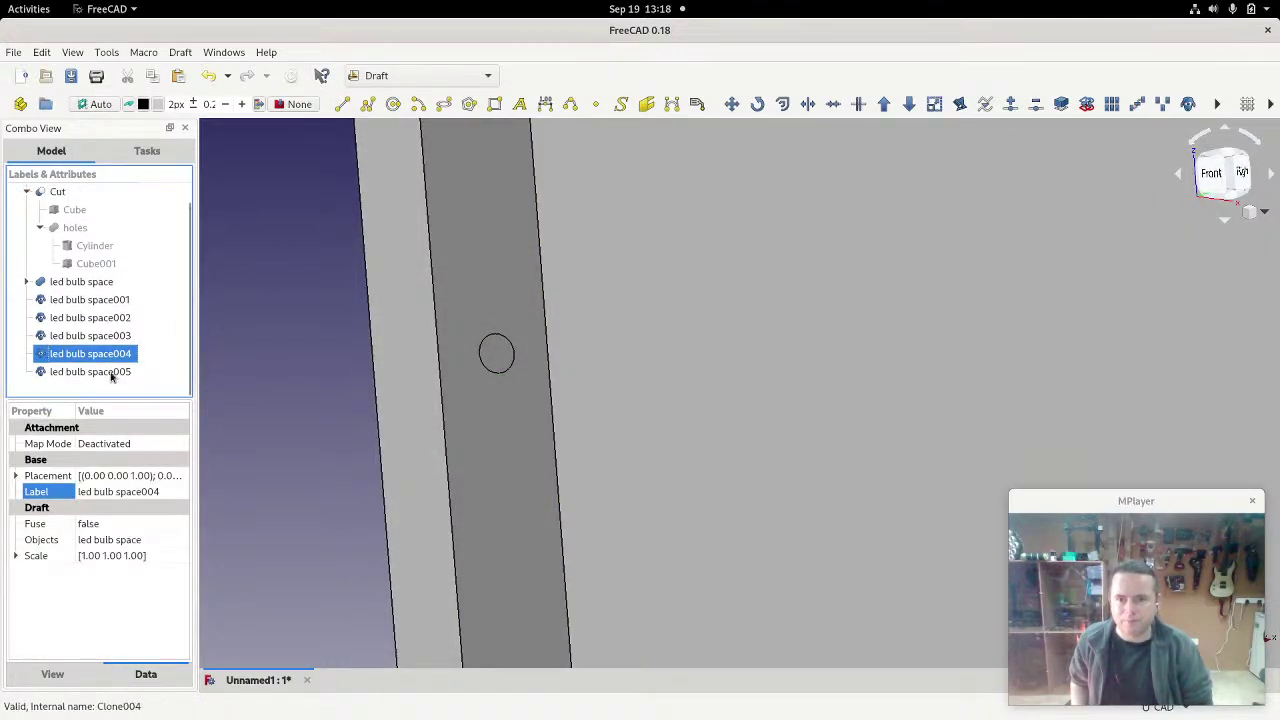
left_click(90, 374)
left_click(76, 302)
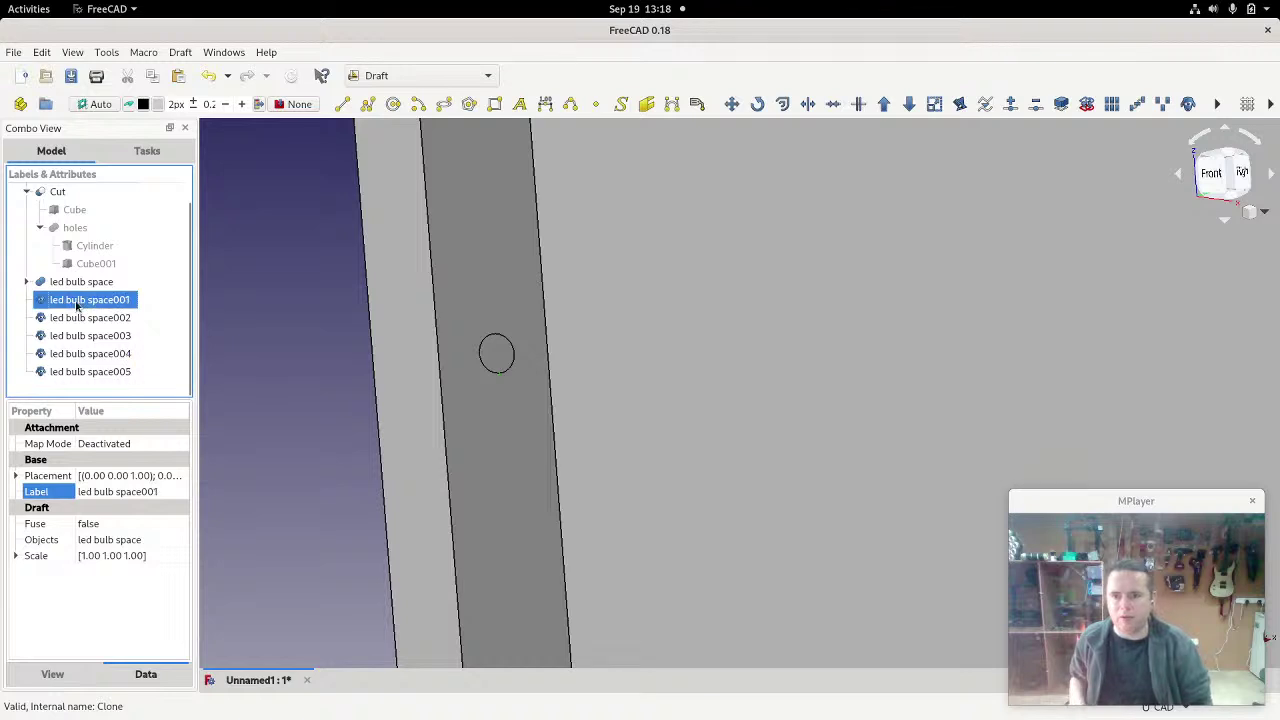
scroll(480, 423, "down", 6)
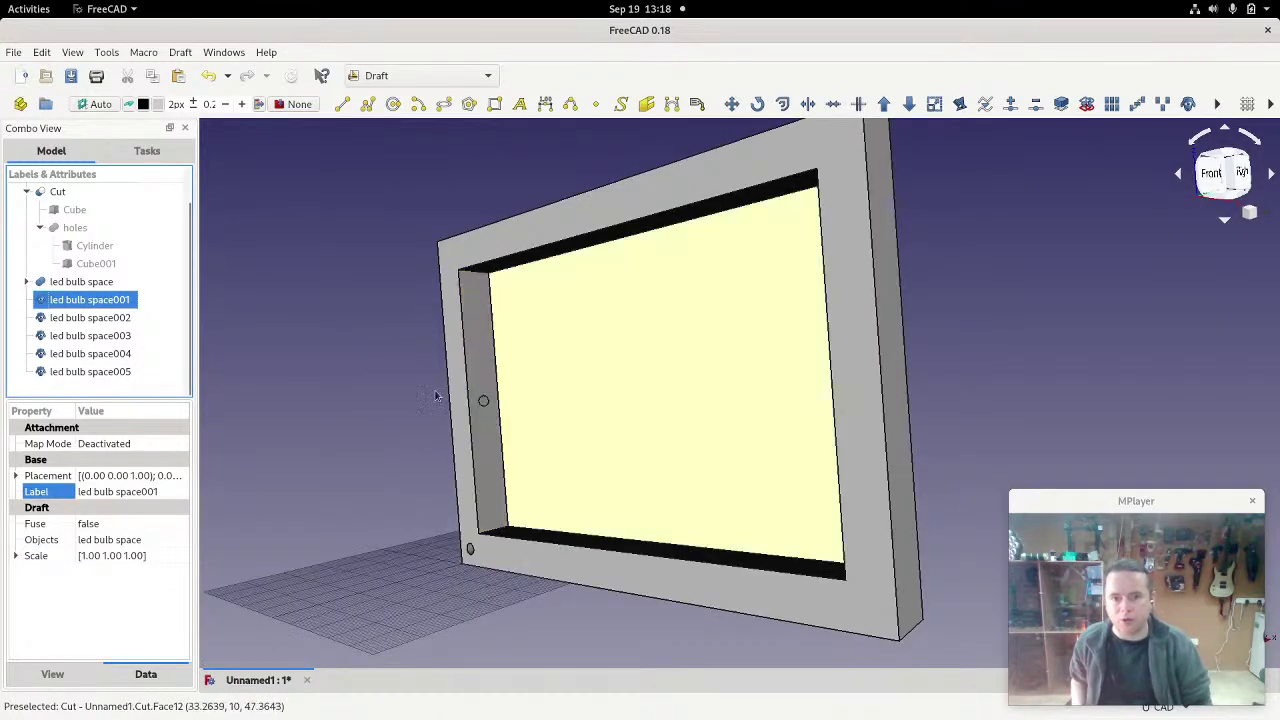
right_click(68, 304)
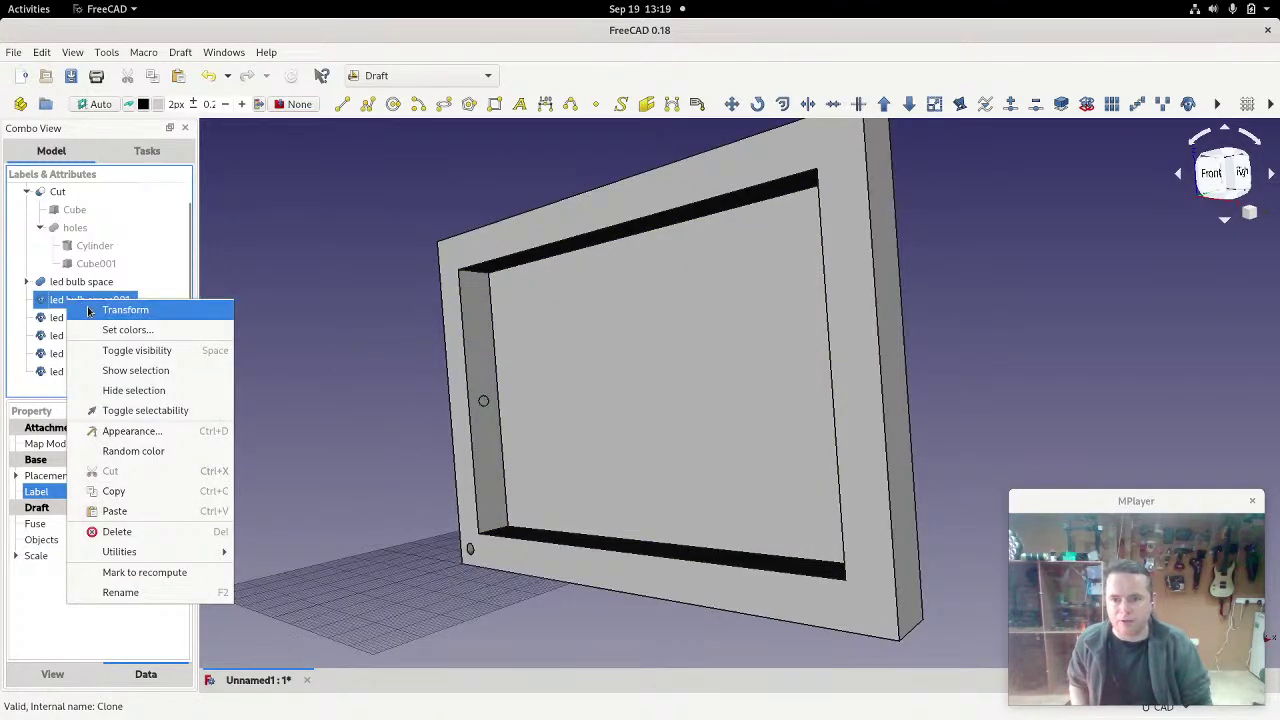
left_click(88, 310)
middle_click_drag(285, 403, 381, 427)
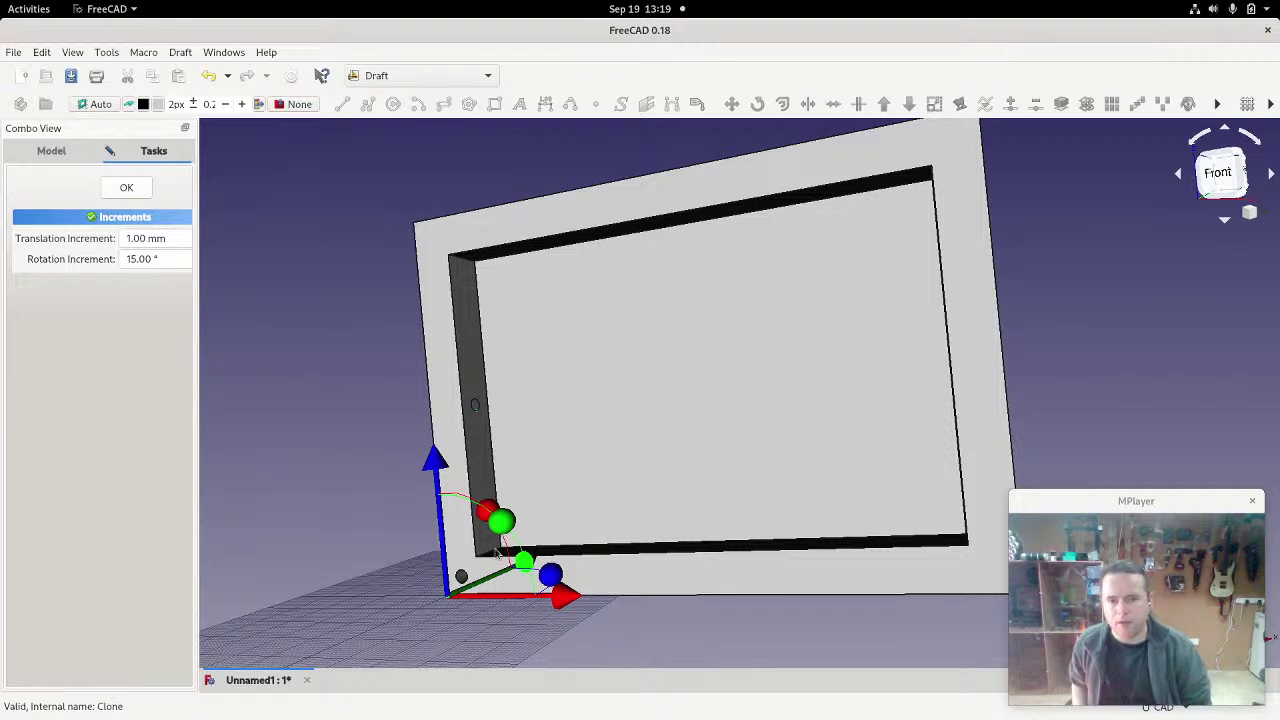
mouse_move(502, 520)
left_mouse_down()
mouse_move(536, 556)
mouse_move(566, 677)
mouse_move(560, 706)
mouse_move(530, 590)
mouse_move(474, 552)
left_mouse_up()
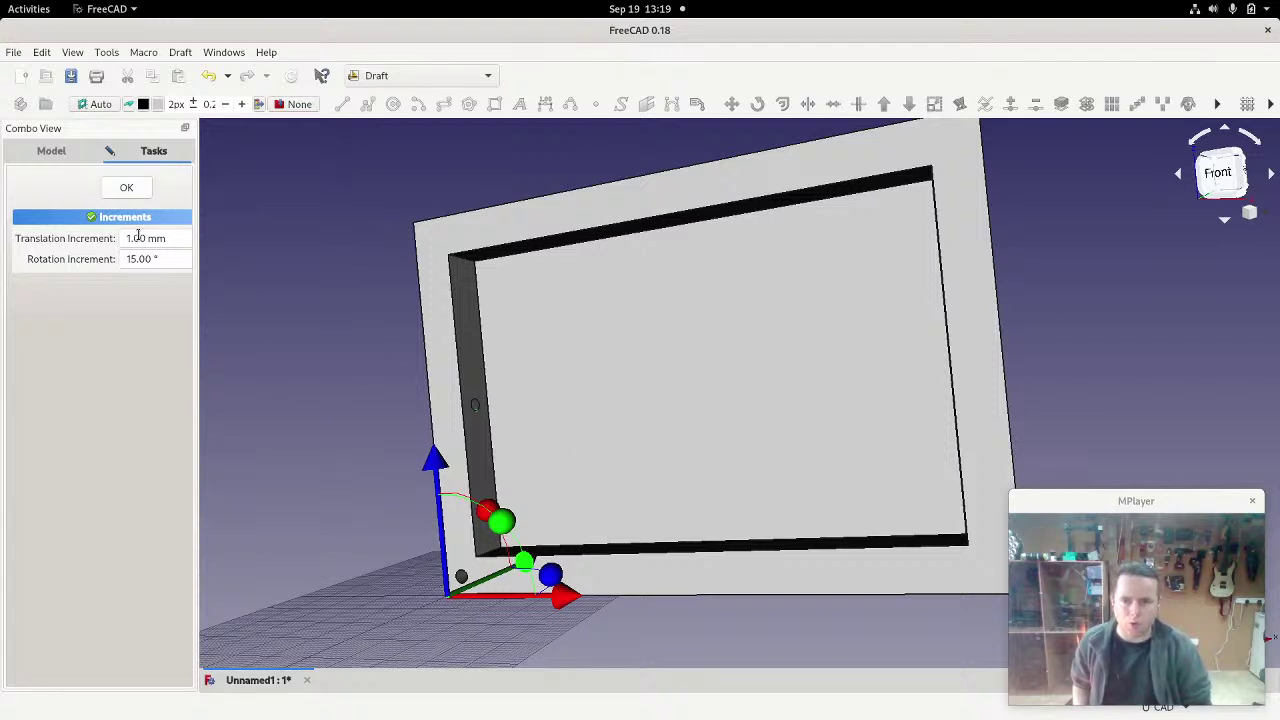
left_click_drag(505, 521, 537, 628)
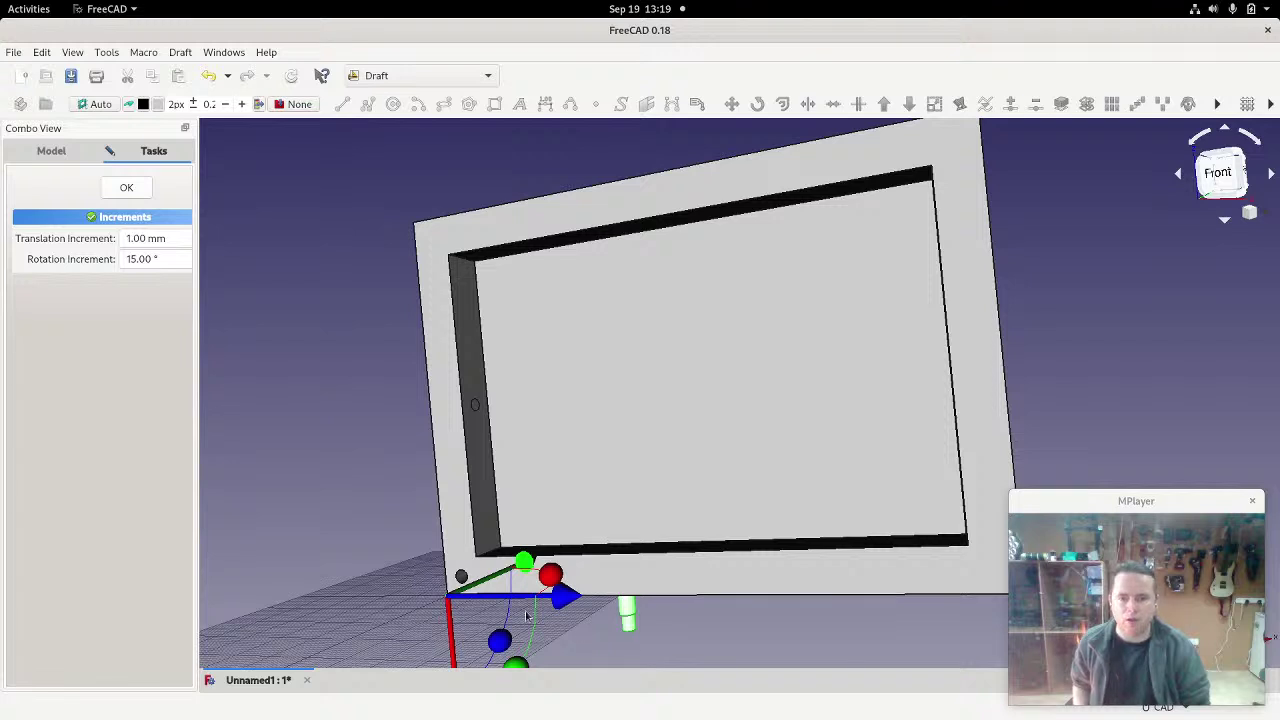
scroll(606, 577, "down", 2)
left_click_drag(581, 662, 527, 553)
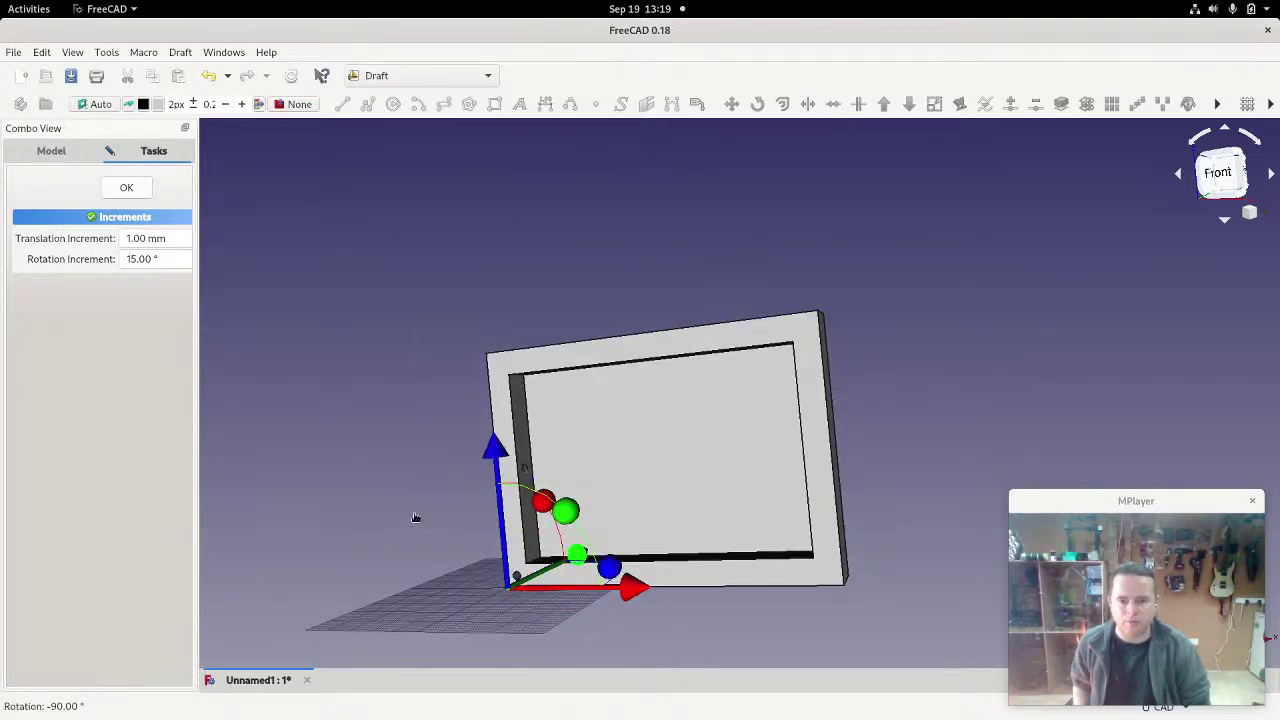
left_click(121, 195)
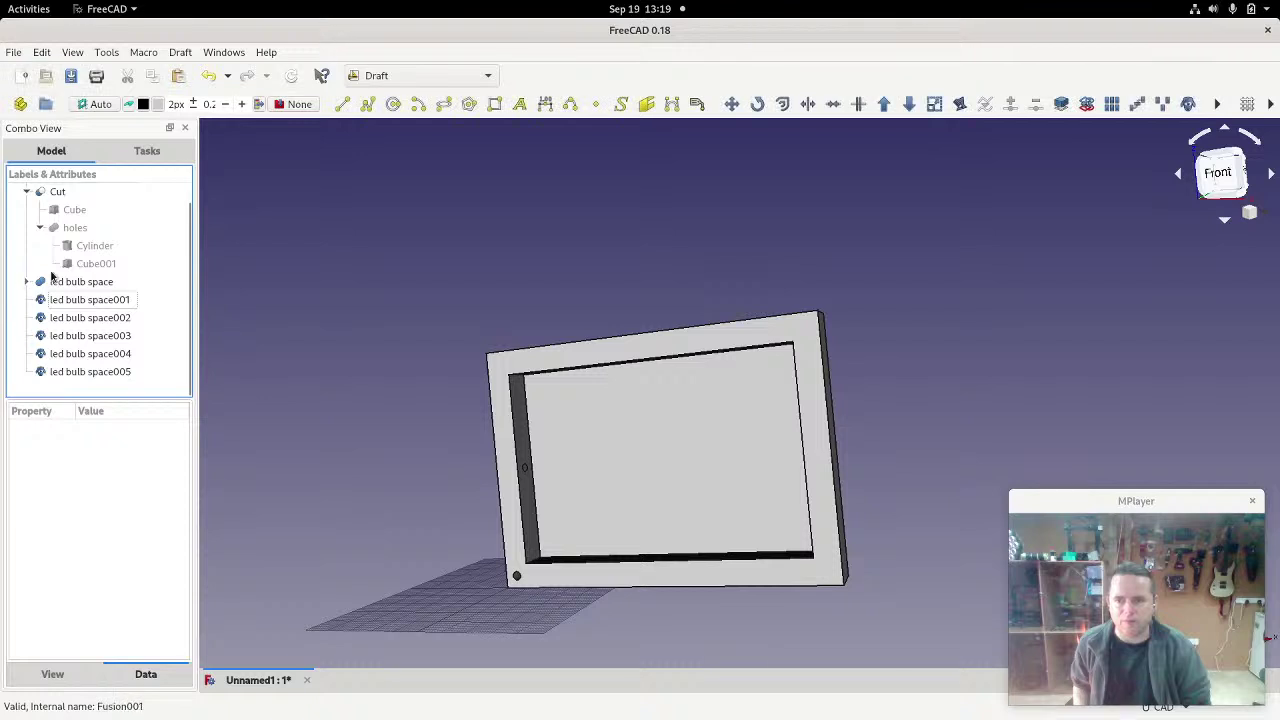
Step: Set the placement Z position of Cylinder001, inside the original led bulb space fusion, to 0 mm
left_click(91, 282)
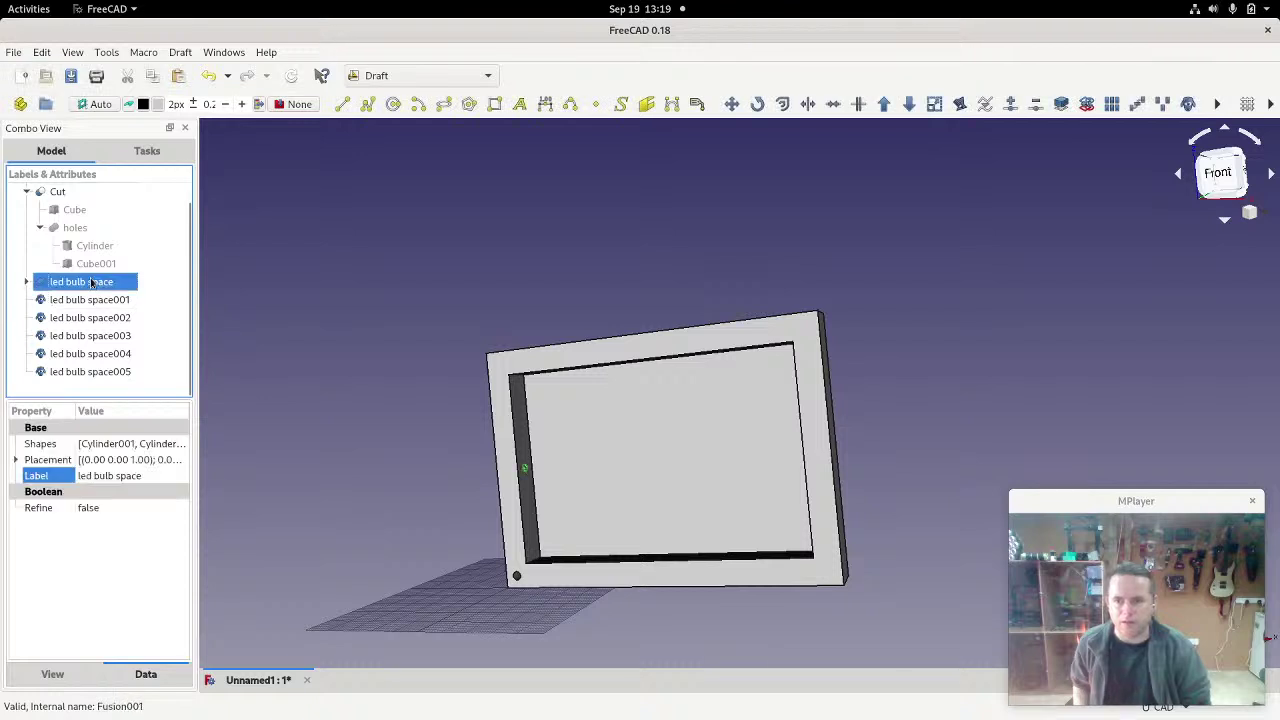
left_click(16, 460)
left_click(27, 507)
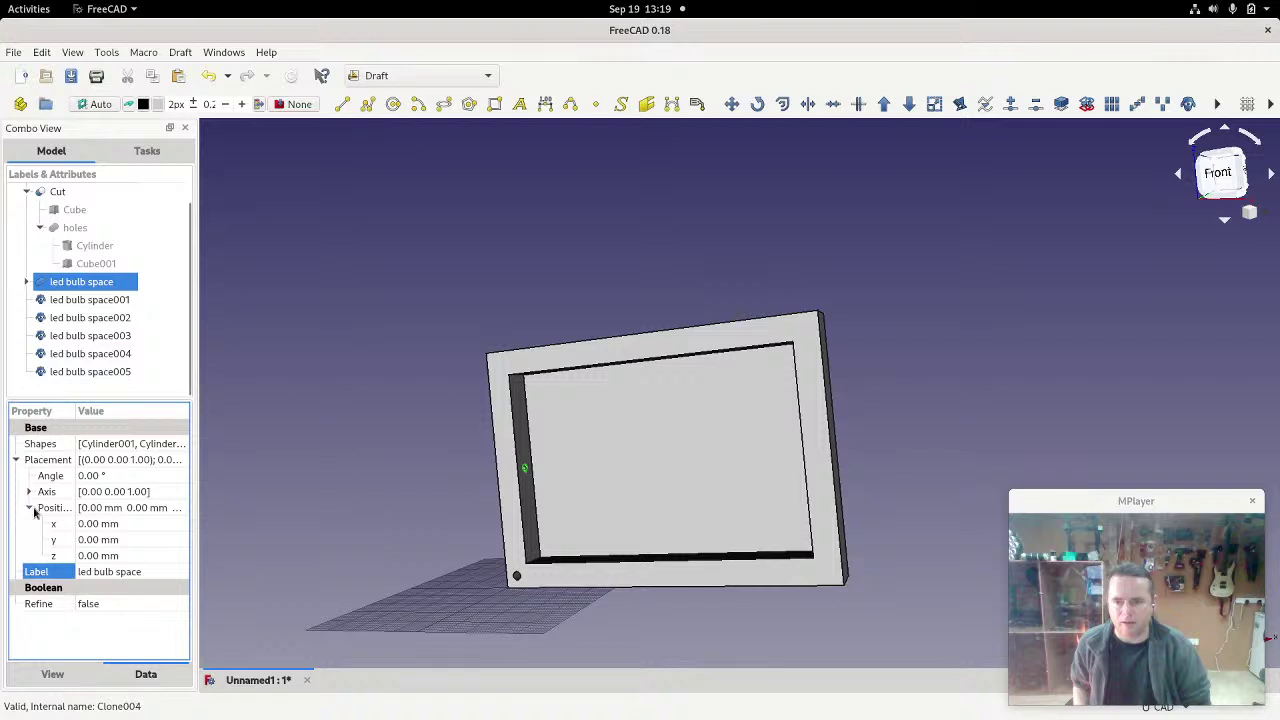
left_click(27, 282)
left_click(89, 299)
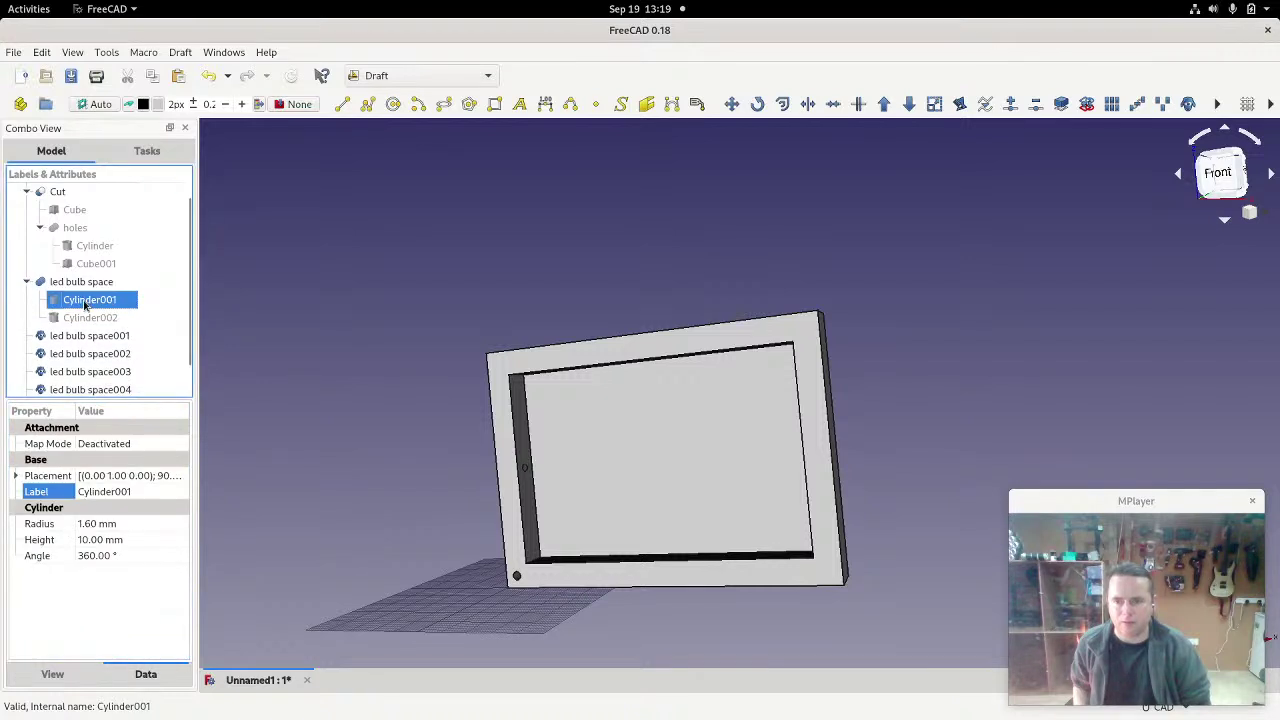
left_click(16, 476)
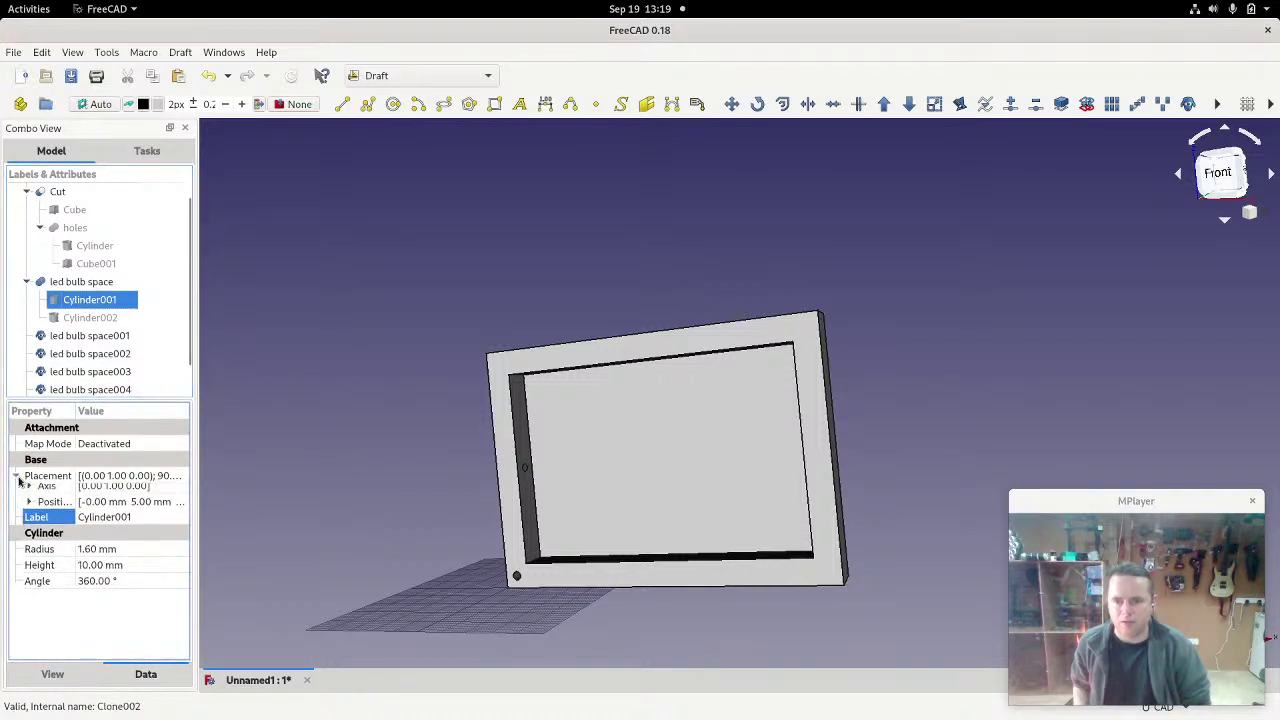
left_click(29, 523)
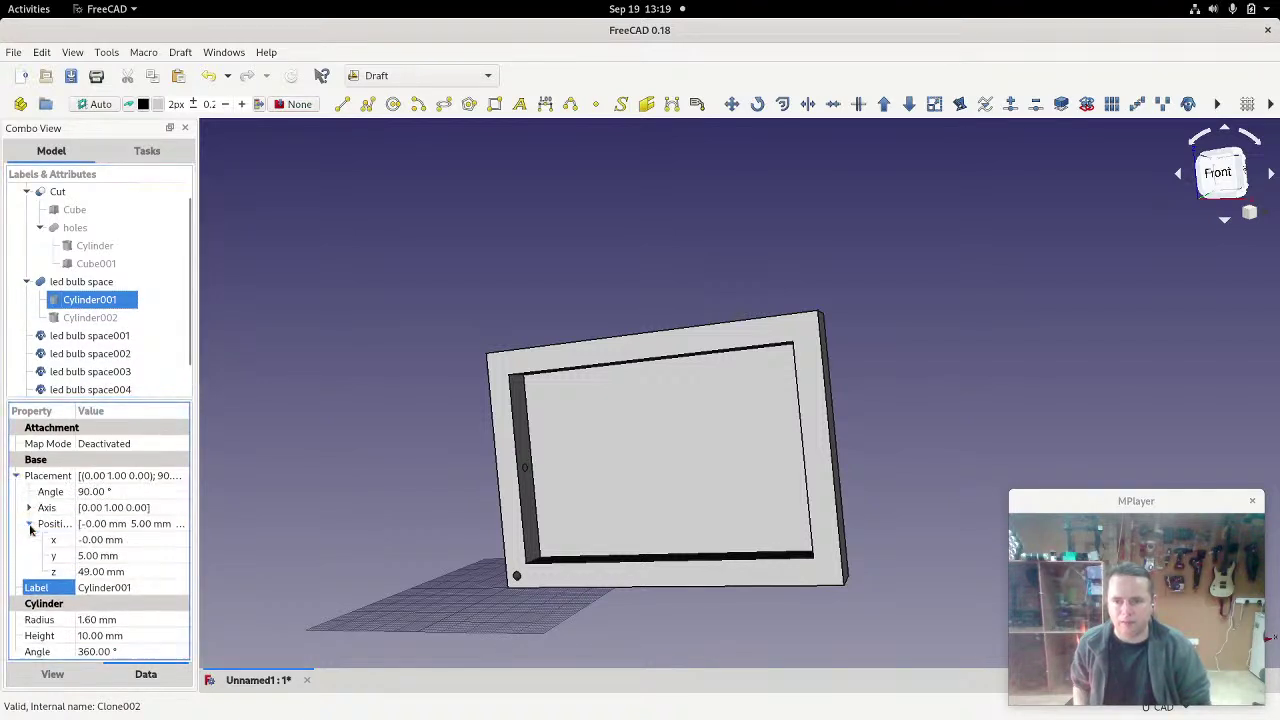
left_click(100, 572)
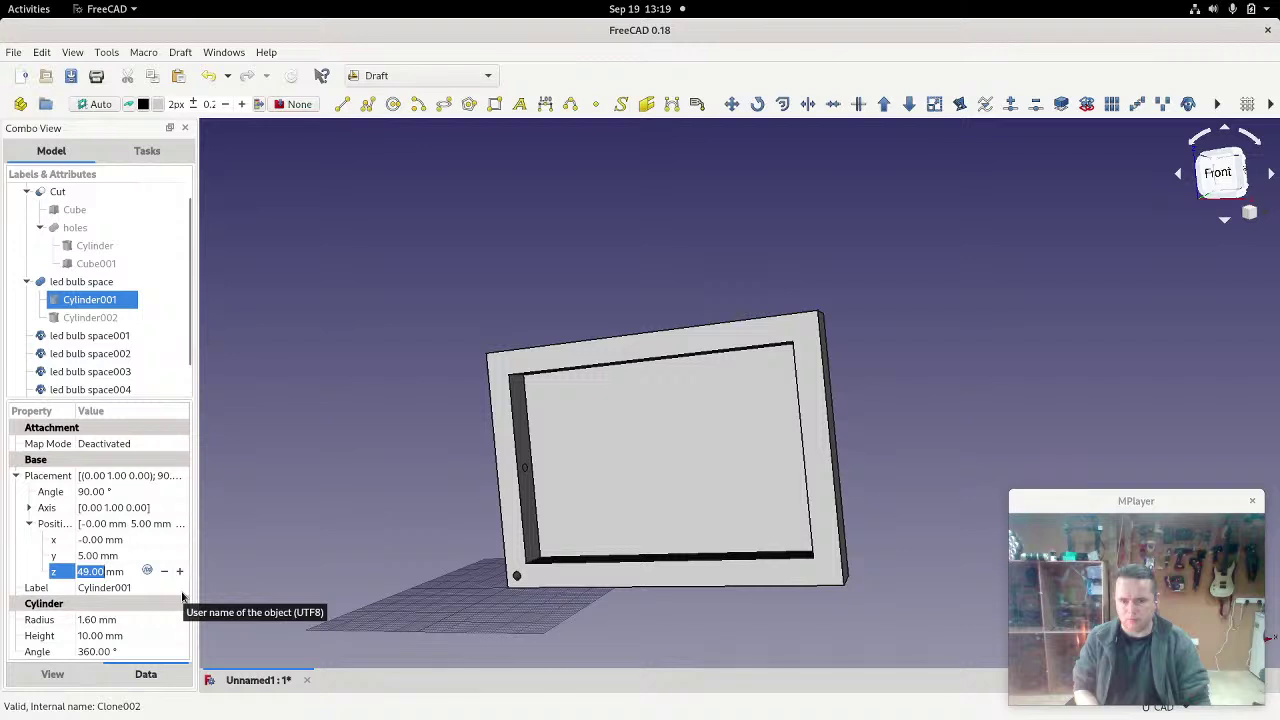
Step: Set the placement Z position of Cylinder002, inside the original led bulb space fusion, to 0 mm
left_click(94, 317)
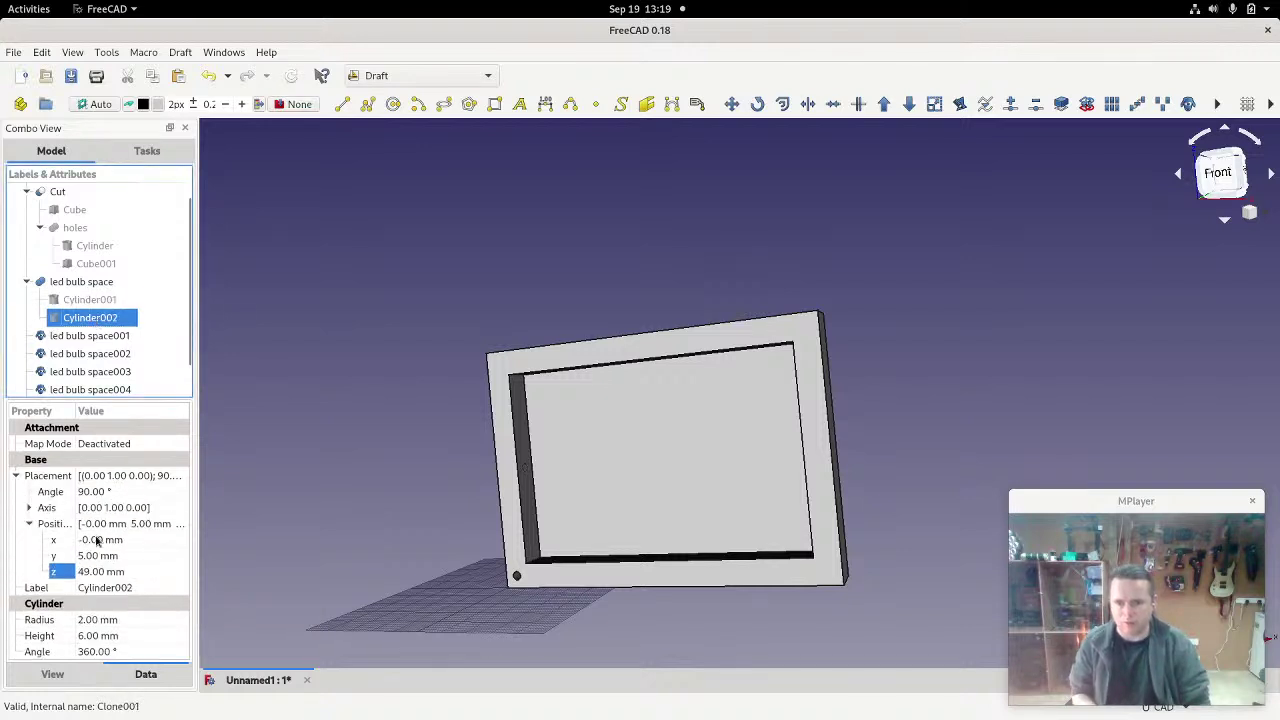
left_click(100, 572)
type("0")
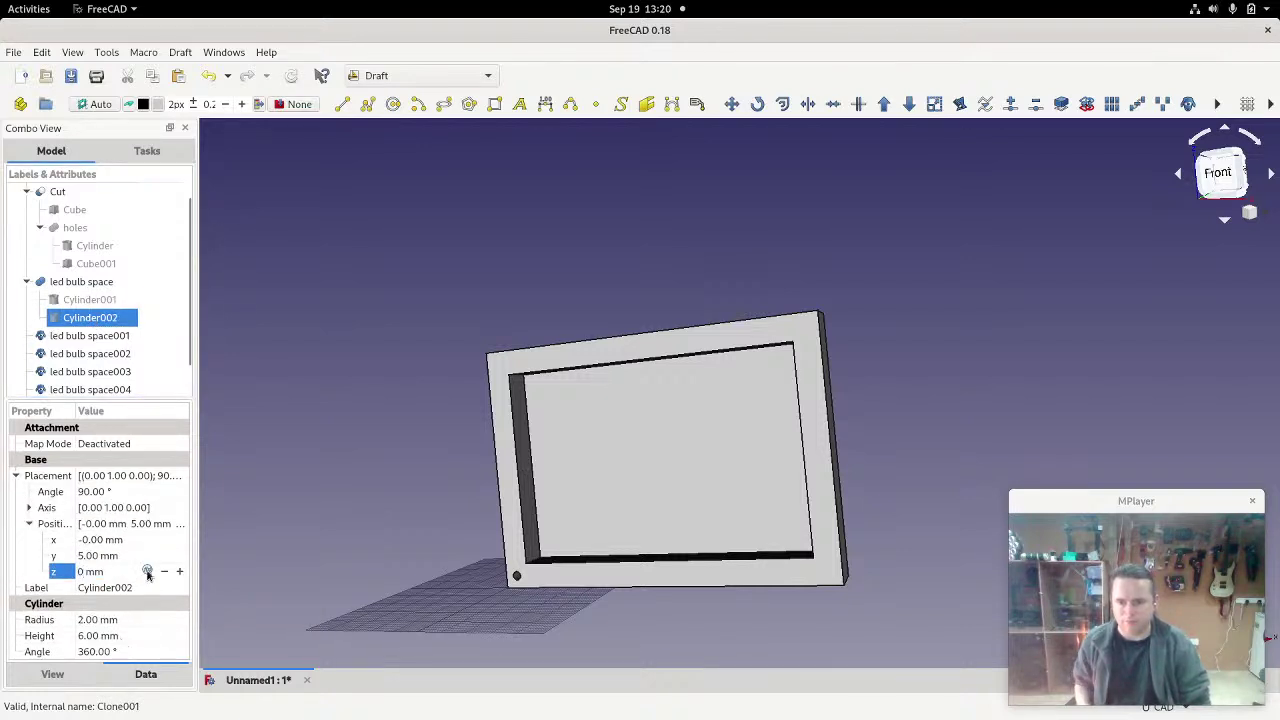
key("Tab")
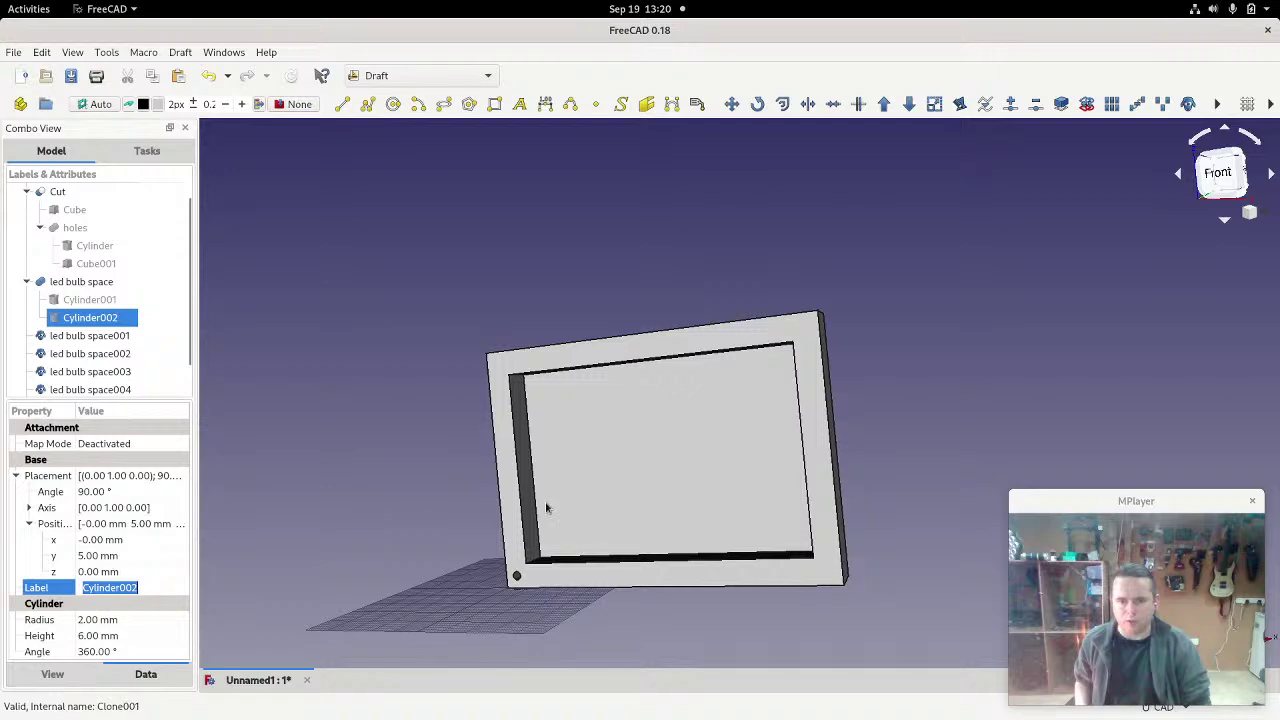
middle_click_drag(451, 537, 538, 452)
key("1")
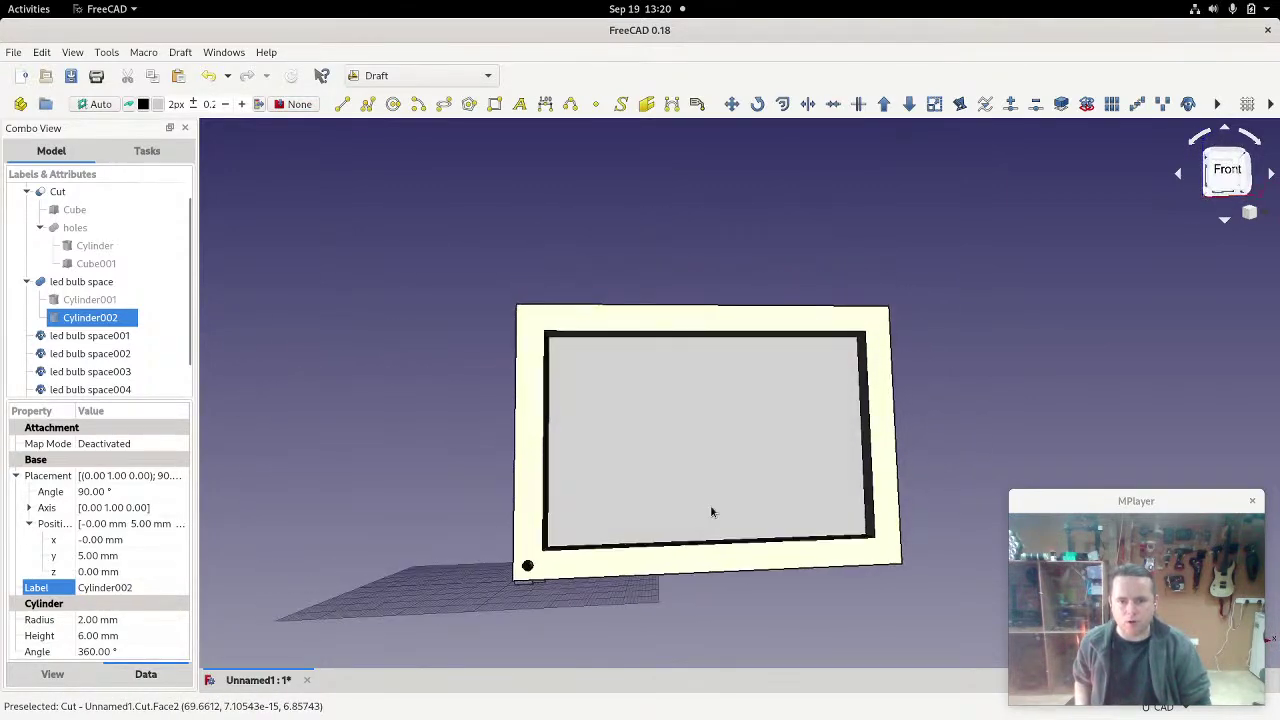
Step: Create one more Draft clone of the original led bulb space solid and hide the original
left_click(27, 282)
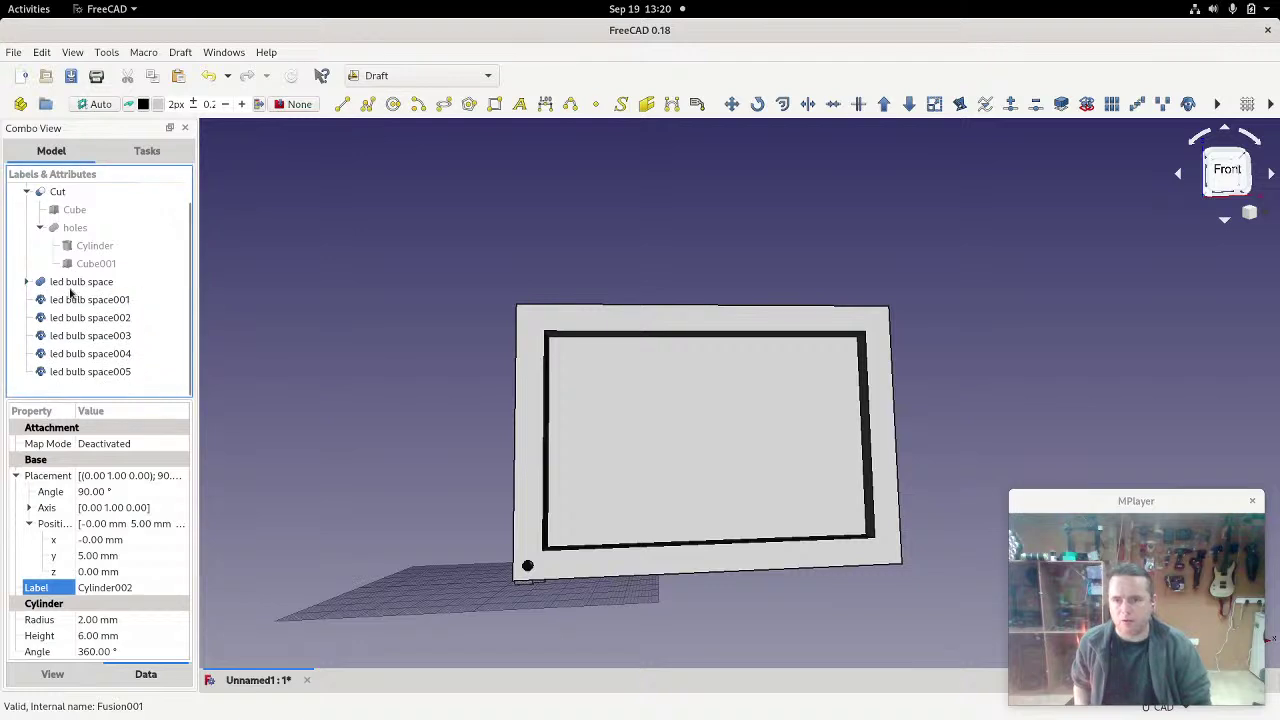
left_click(98, 287)
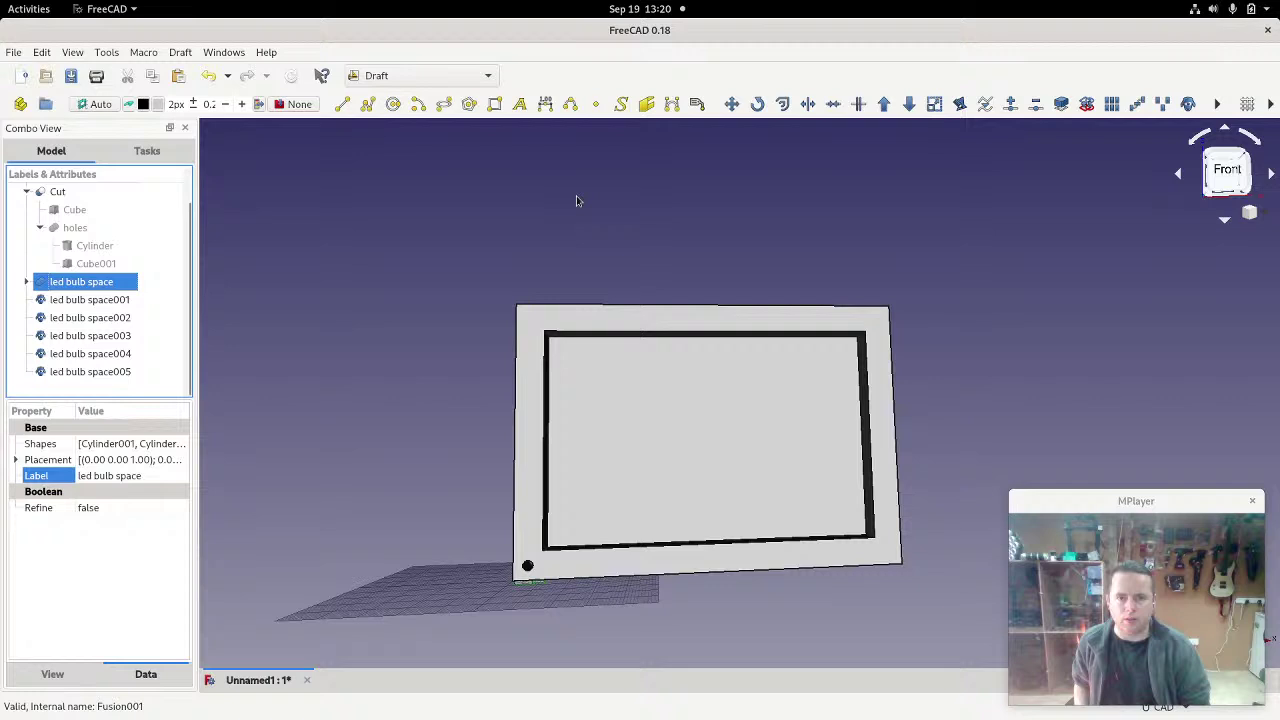
left_click(1188, 104)
left_click(74, 283)
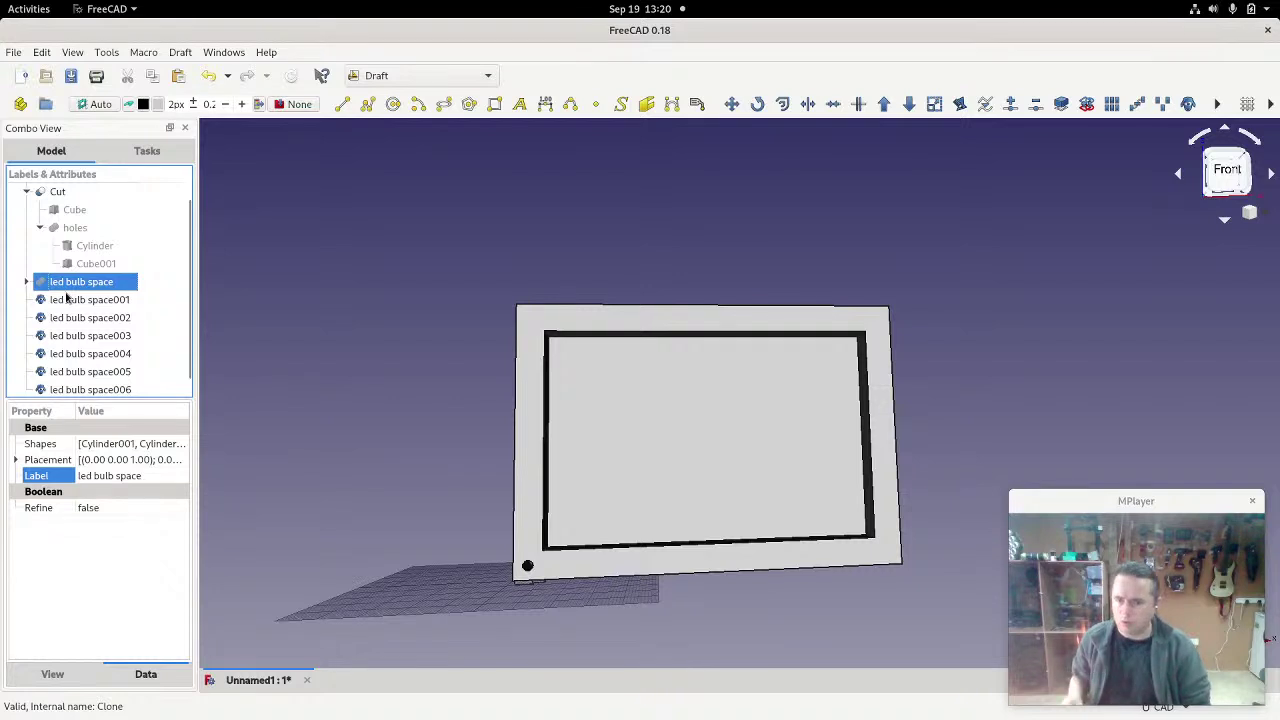
Step: Set the placement Z position of the led bulb space001 clone to 49 mm
left_click(100, 301)
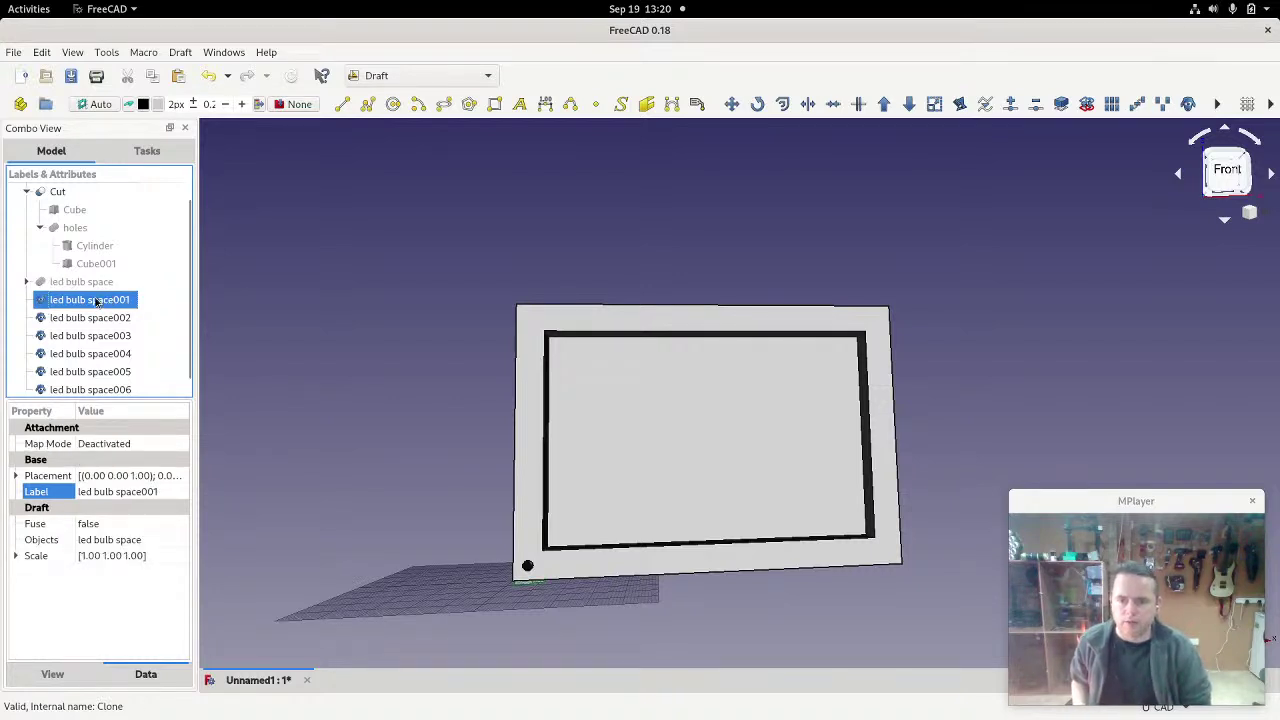
left_click(15, 476)
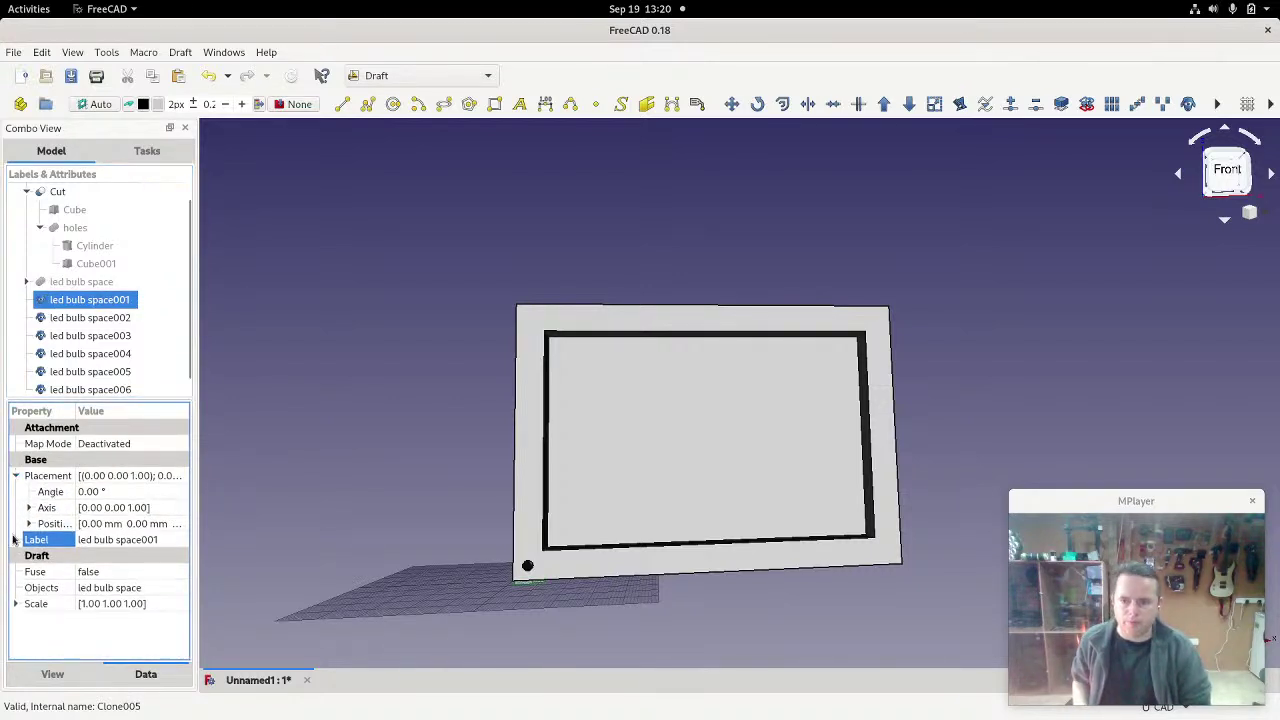
left_click(29, 524)
left_click(100, 571)
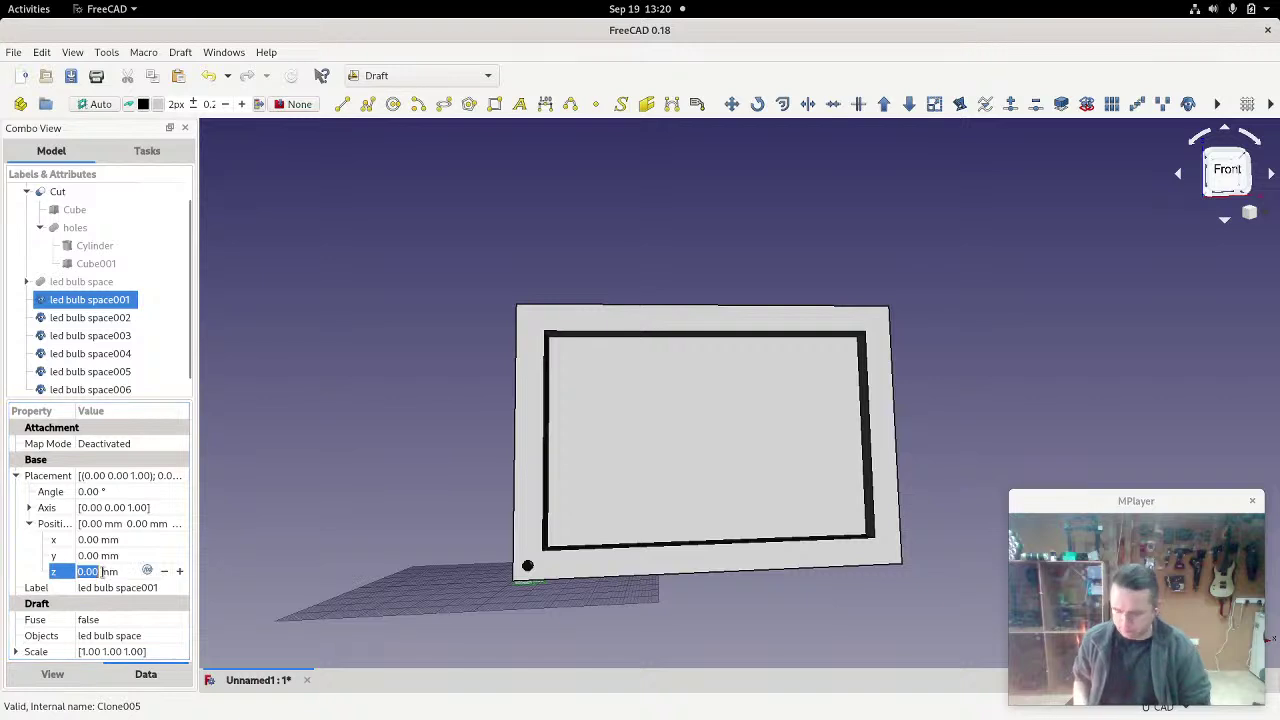
type("49")
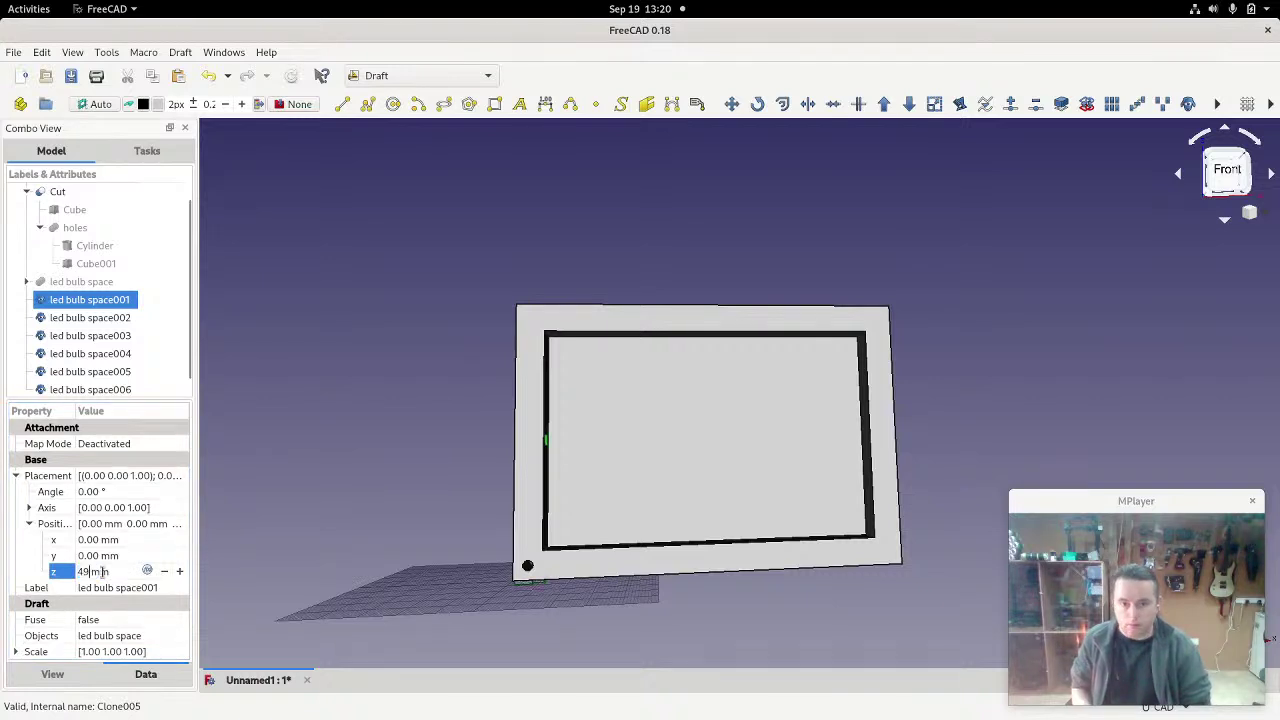
scroll(600, 450, "up", 10)
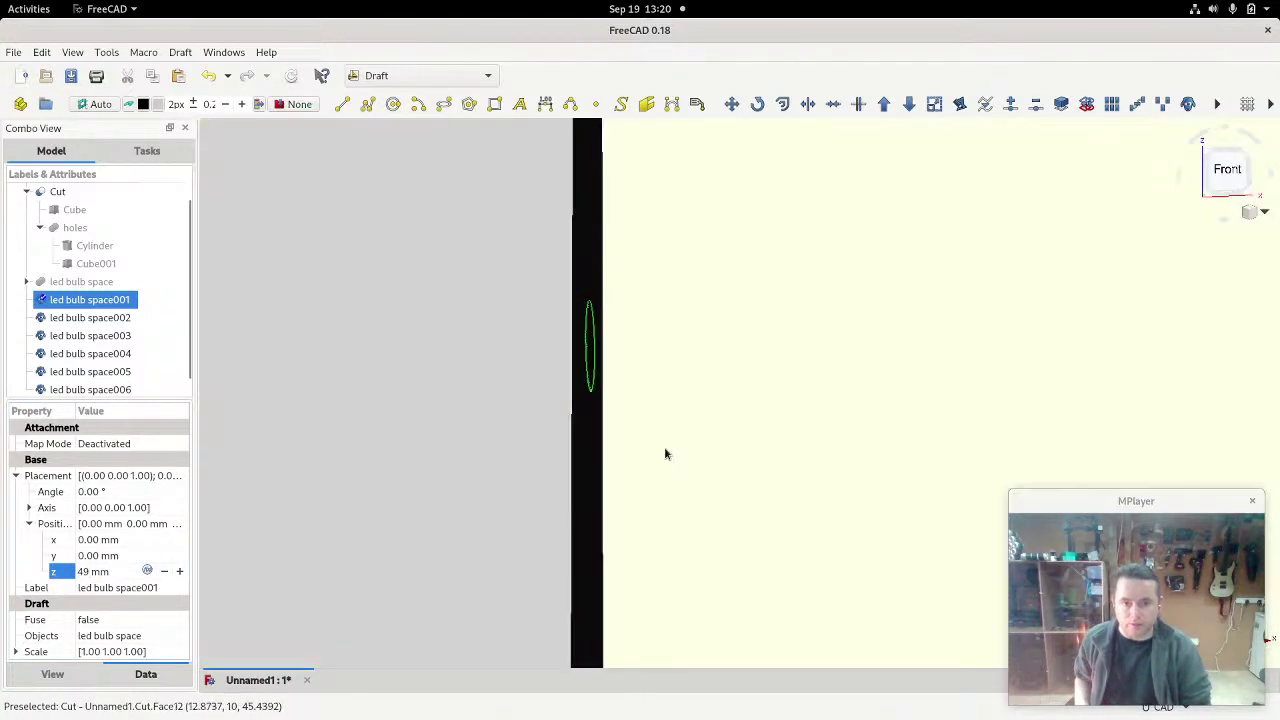
middle_click_drag(657, 452, 547, 459)
scroll(674, 463, "down", 8)
left_click(547, 459)
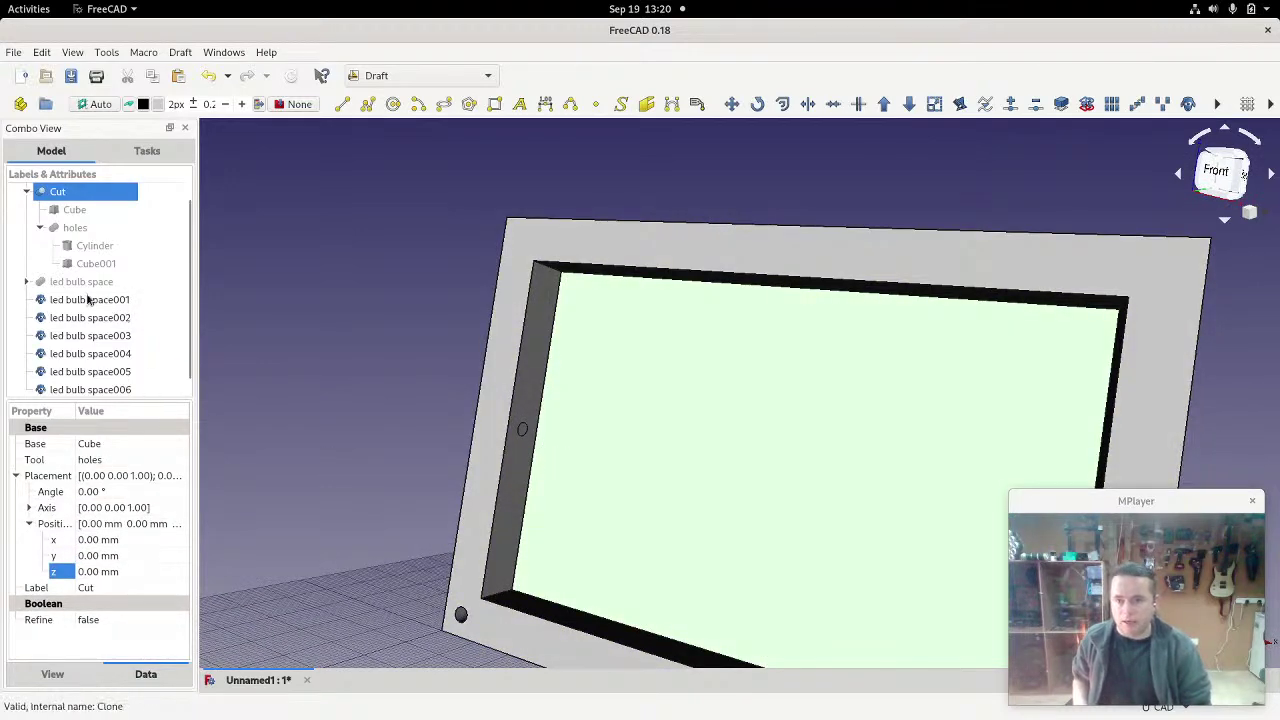
Step: Open Transform for the led bulb space002 clone and rotate it 180° about its Y axis
left_click(90, 318)
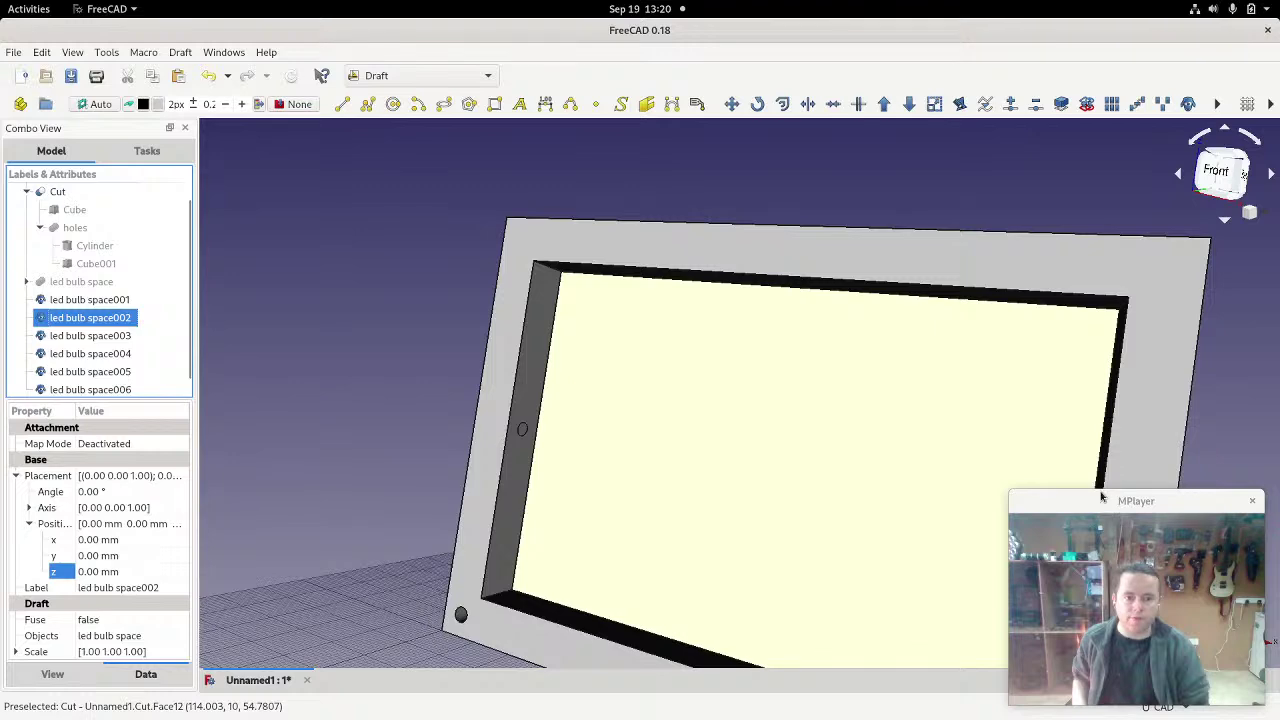
middle_click_drag(815, 547, 830, 365)
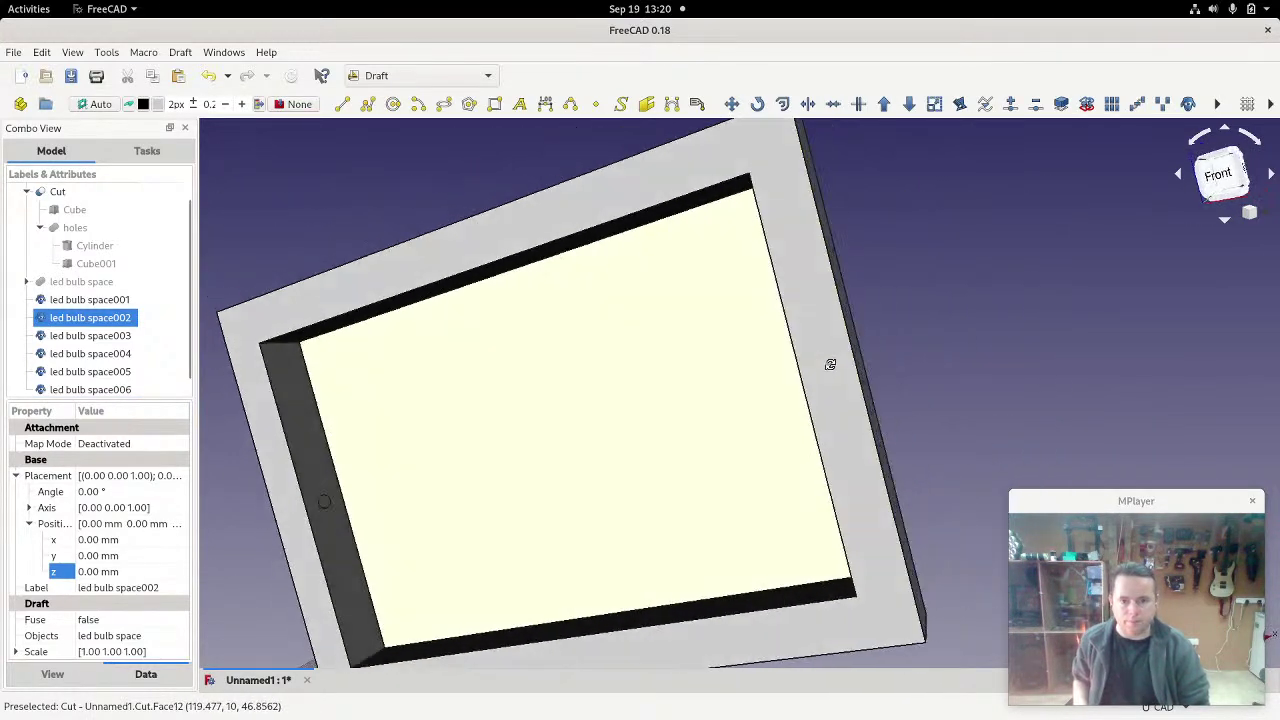
scroll(812, 385, "down", 5)
middle_click_drag(580, 443, 606, 398)
scroll(673, 456, "up", 3)
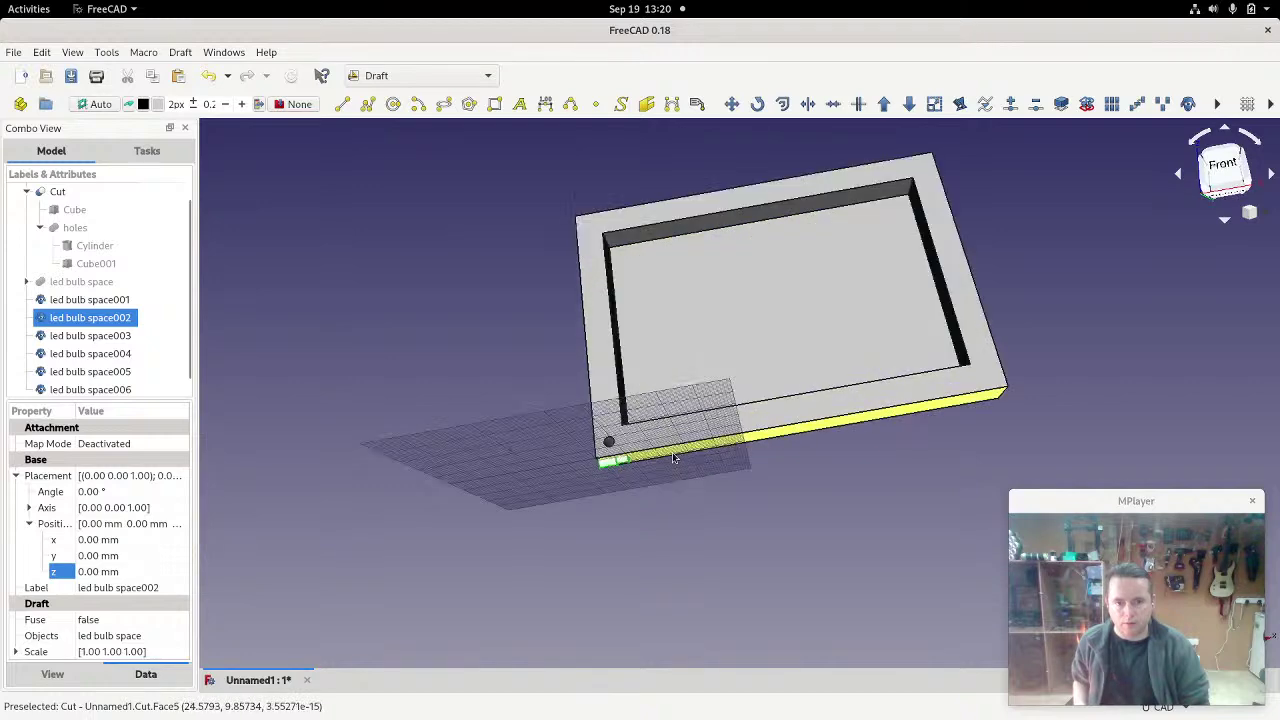
scroll(673, 456, "up", 3)
right_click(112, 319)
key("Escape")
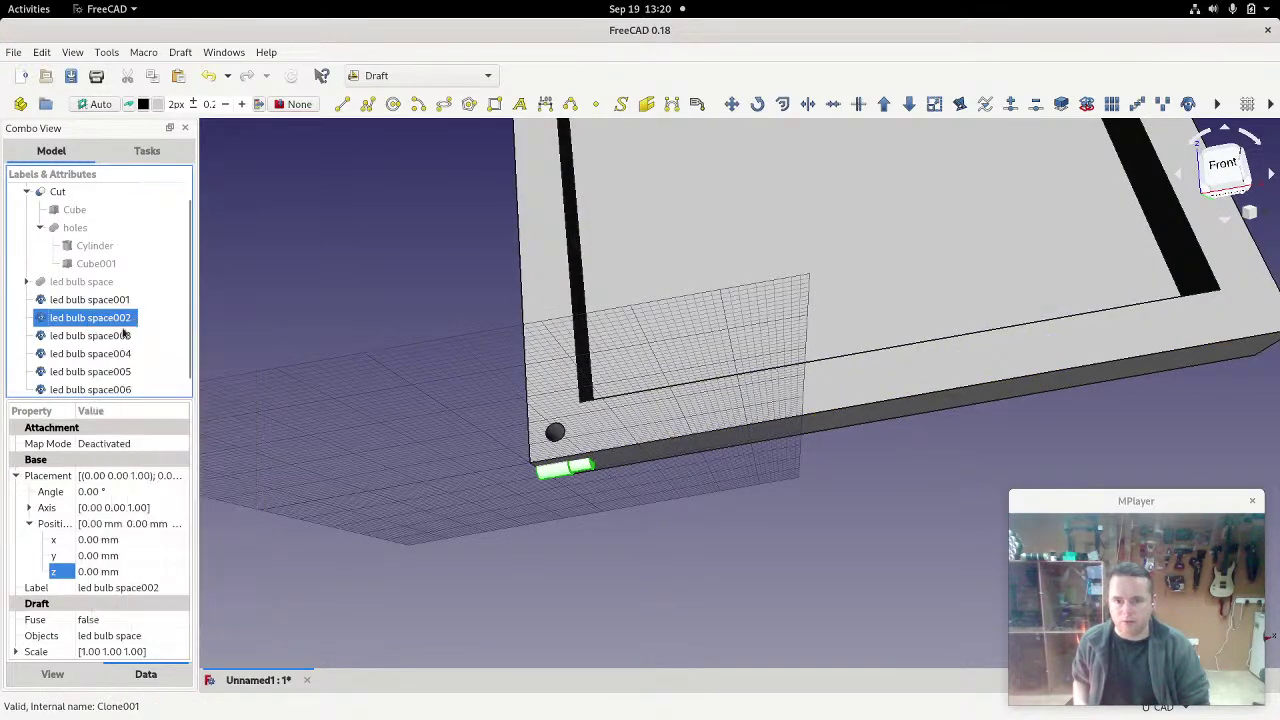
left_click_drag(594, 381, 505, 505)
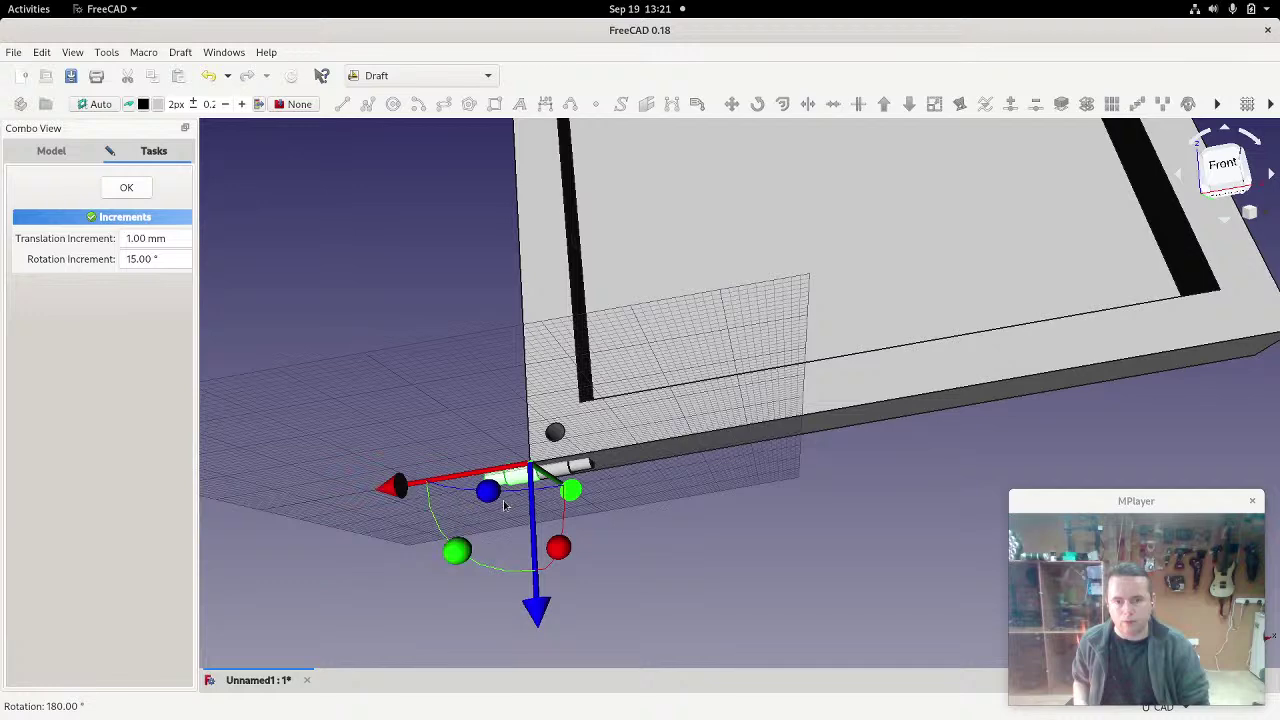
Step: Move the rotated led bulb space002 clone along X to the enclosure's opposite outer side face, at X 140 mm
middle_click_drag(930, 339, 958, 354)
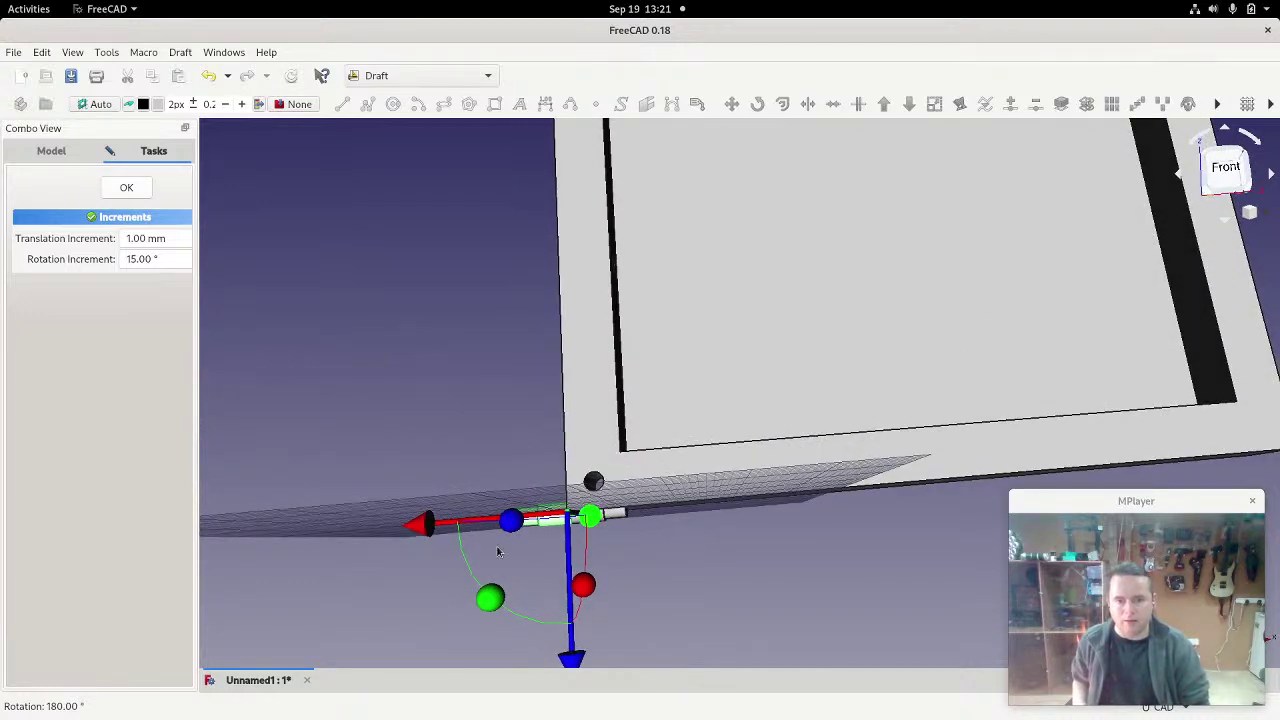
left_click_drag(424, 538, 1168, 488)
middle_click_drag(1149, 434, 829, 326)
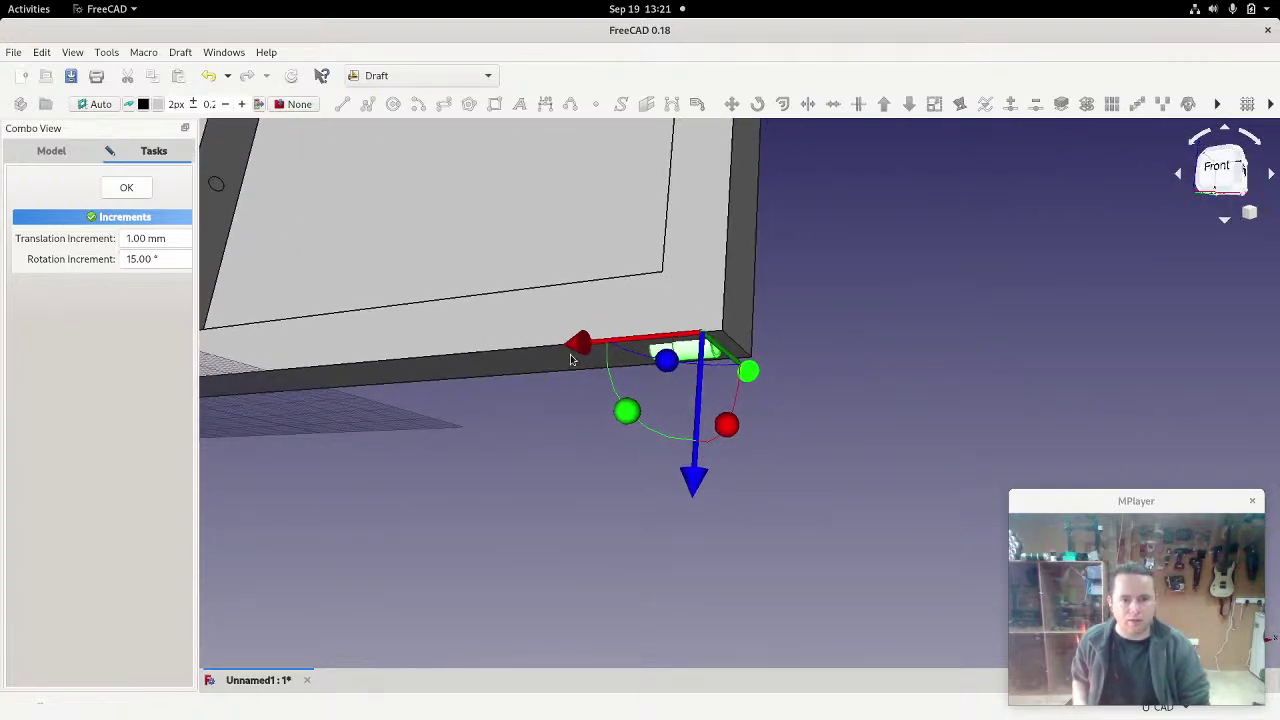
left_click_drag(575, 347, 592, 350)
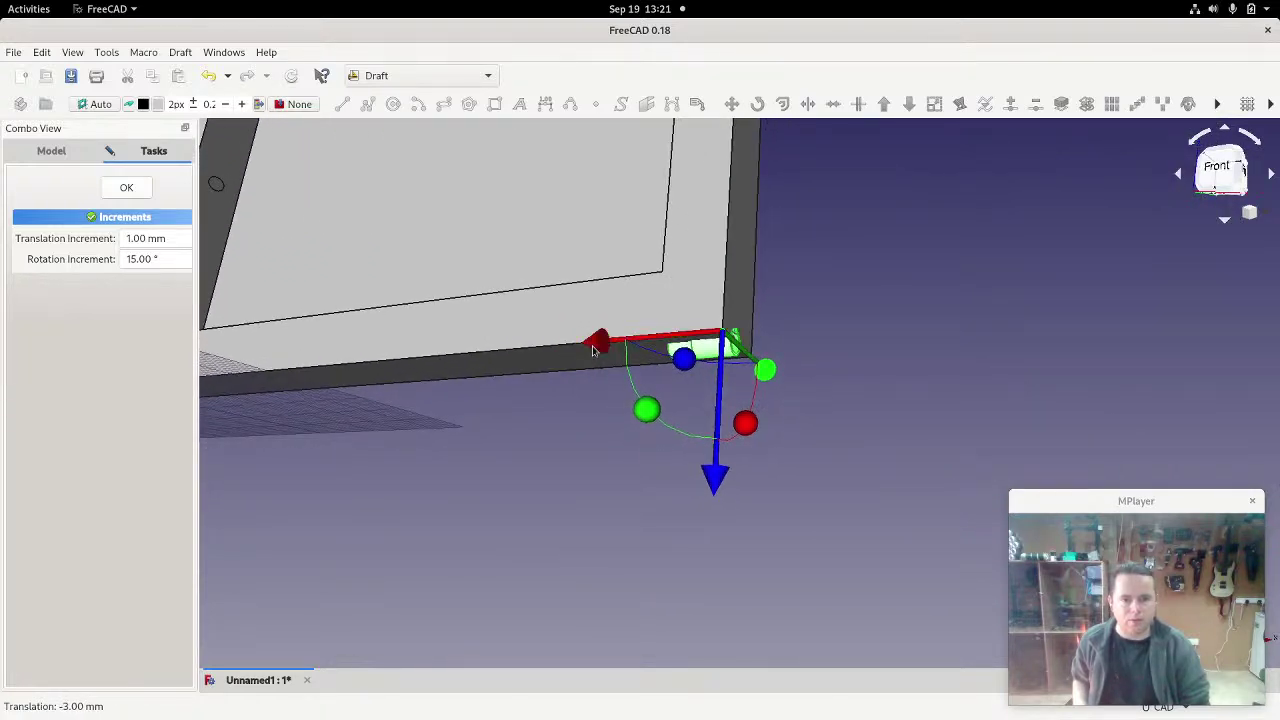
scroll(790, 325, "up", 10)
scroll(473, 328, "down", 10)
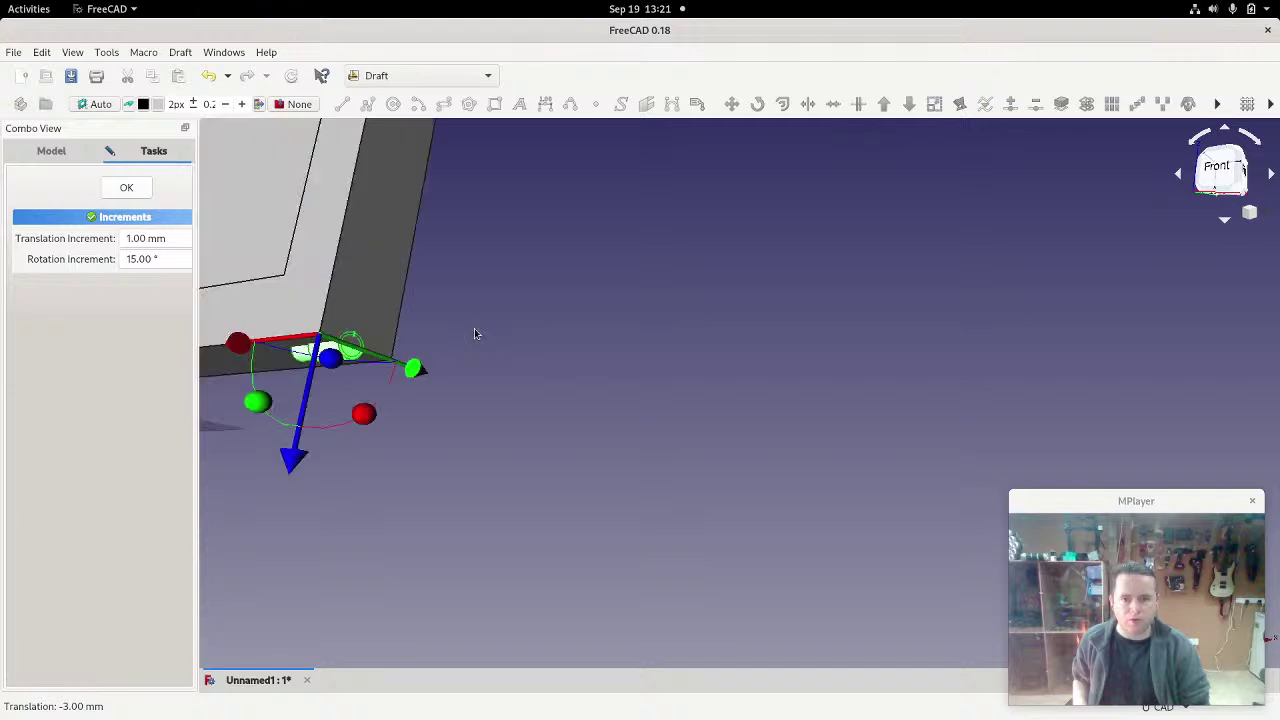
middle_click_drag(516, 380, 781, 403)
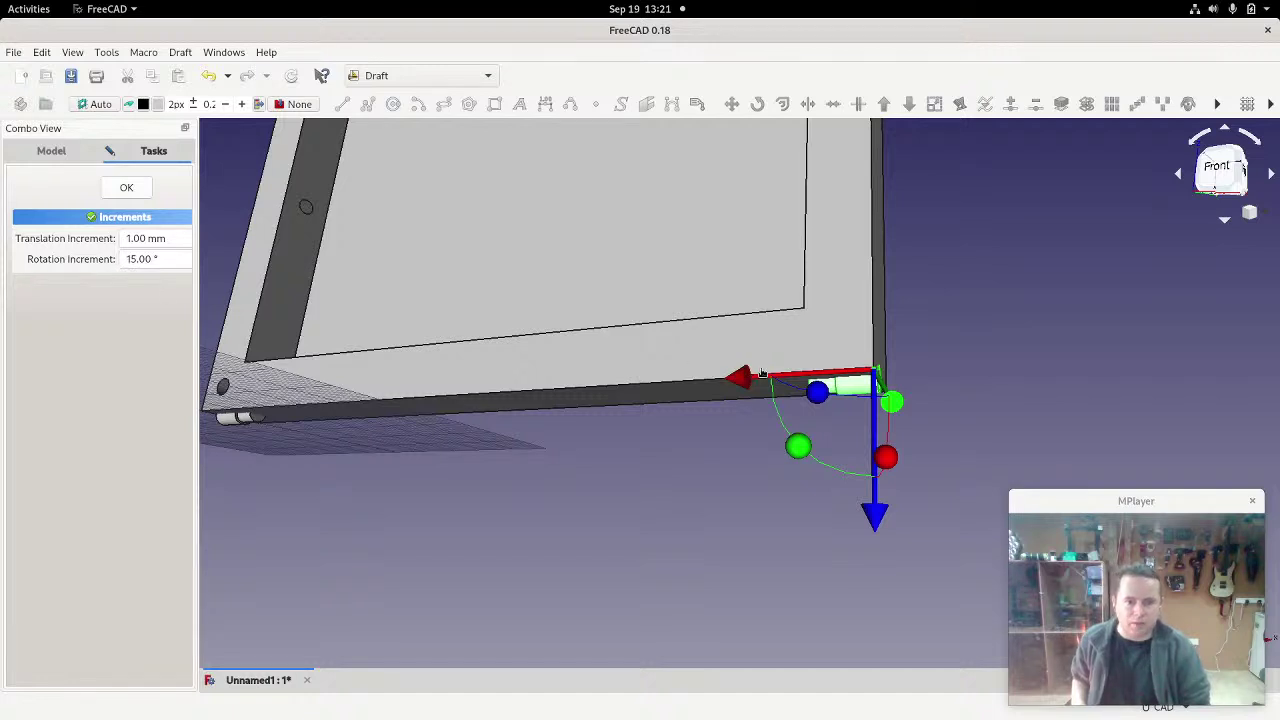
mouse_move(746, 378)
left_mouse_down()
mouse_move(779, 379)
mouse_move(748, 380)
left_mouse_up()
scroll(930, 371, "up", 5)
scroll(927, 373, "up", 1)
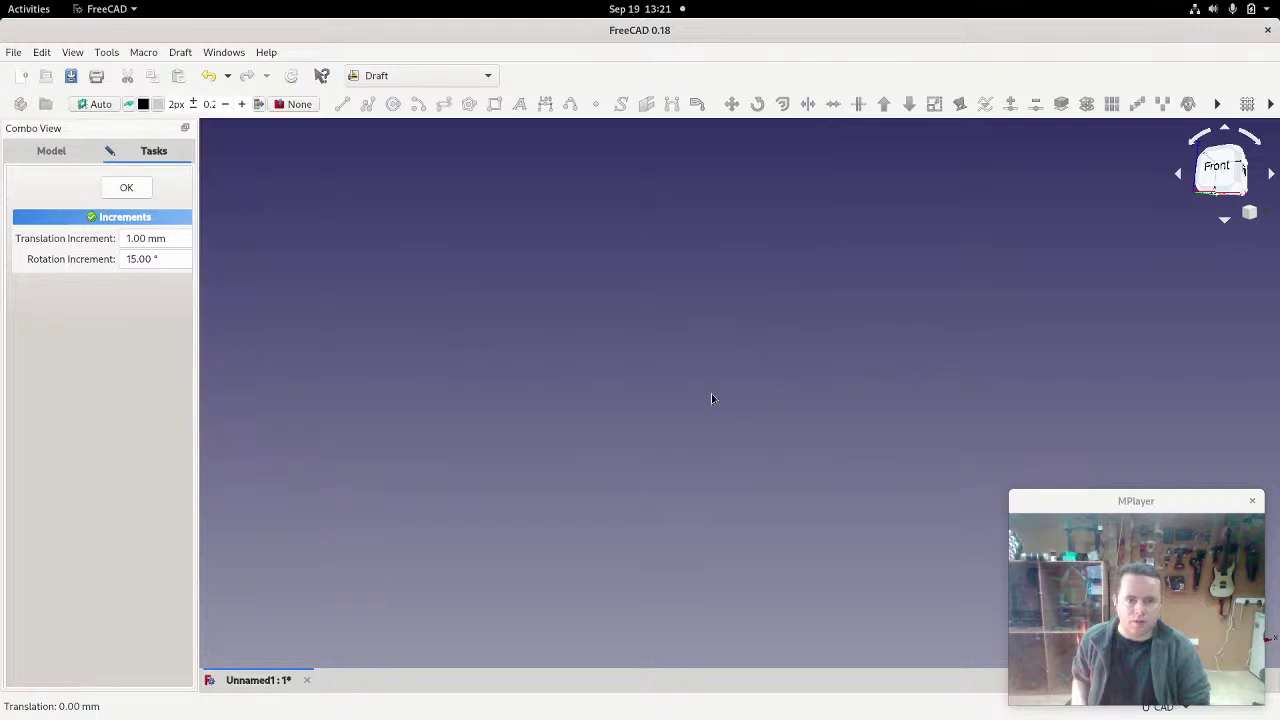
scroll(713, 396, "down", 1)
middle_click_drag(579, 489, 674, 457)
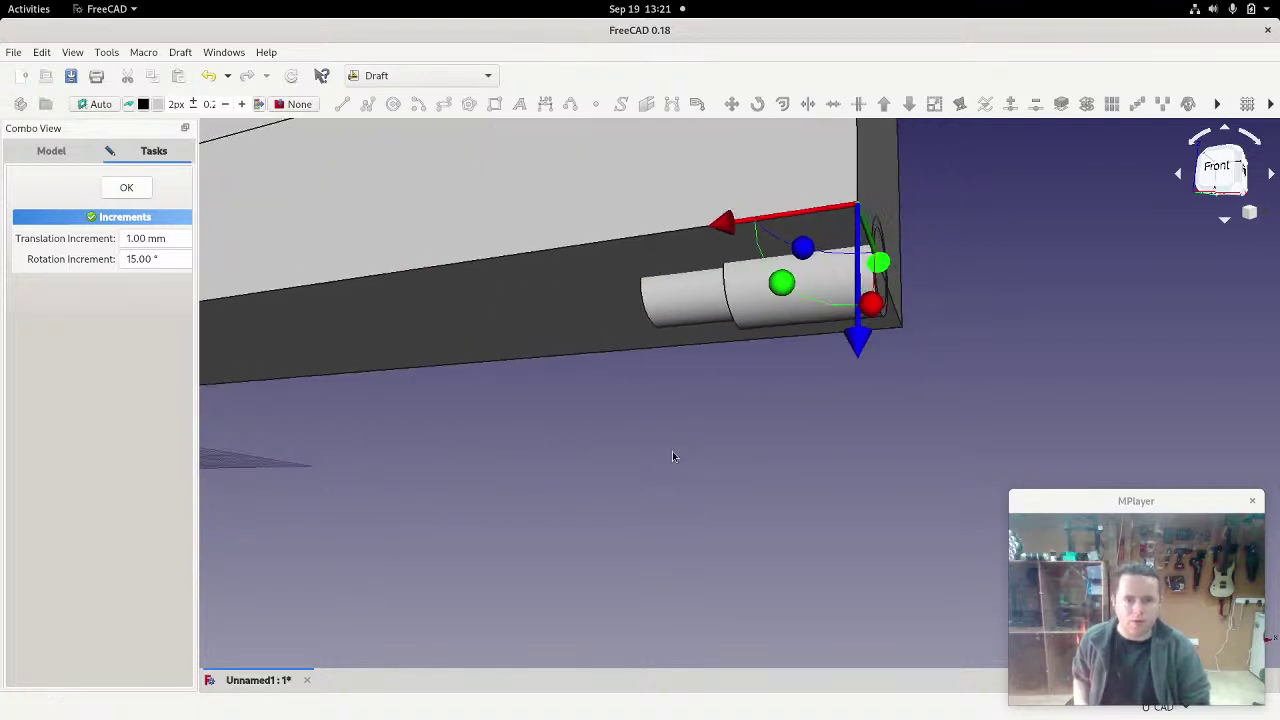
mouse_move(725, 223)
left_mouse_down()
mouse_move(789, 217)
mouse_move(730, 229)
left_mouse_up()
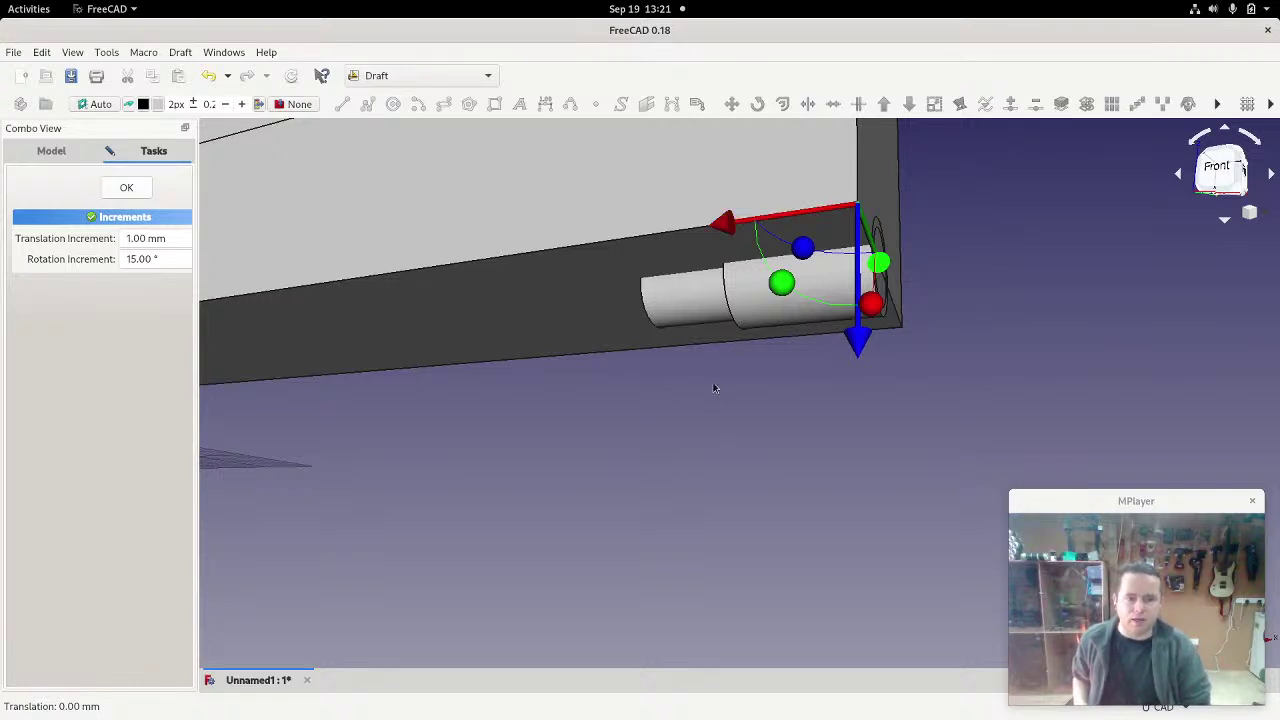
scroll(680, 378, "up", 5)
scroll(678, 380, "down", 4)
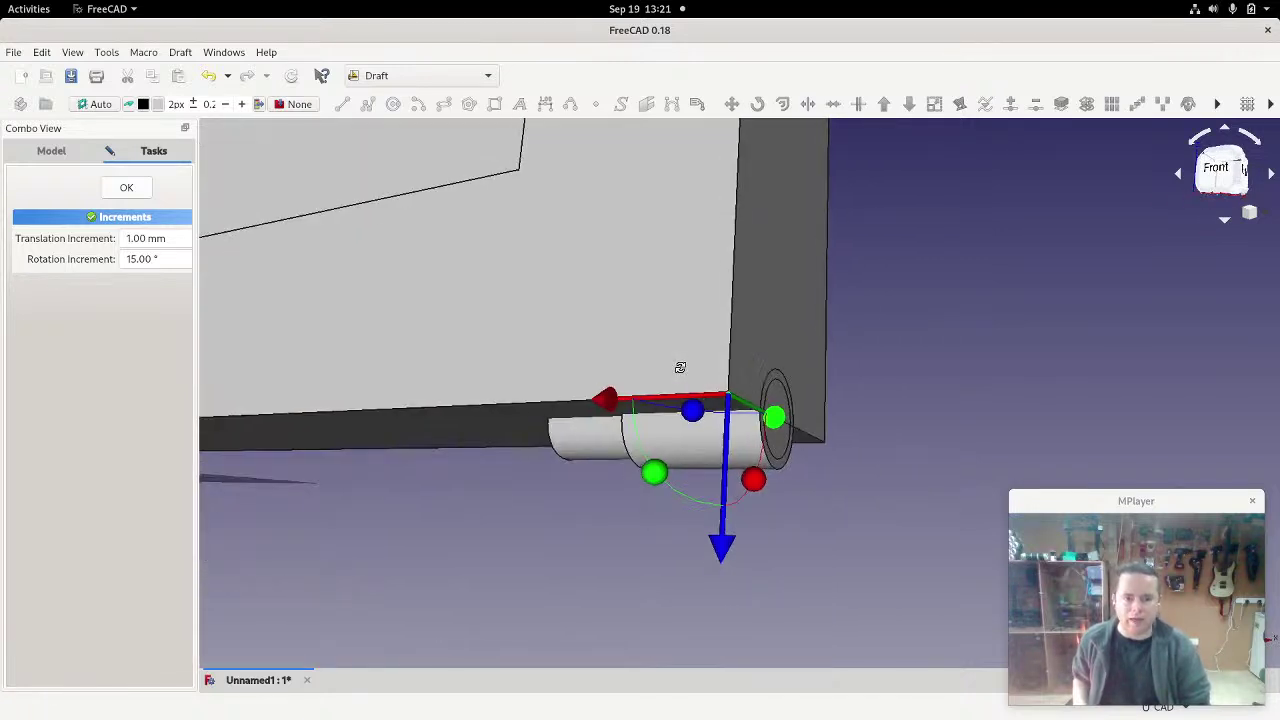
scroll(680, 368, "up", 1)
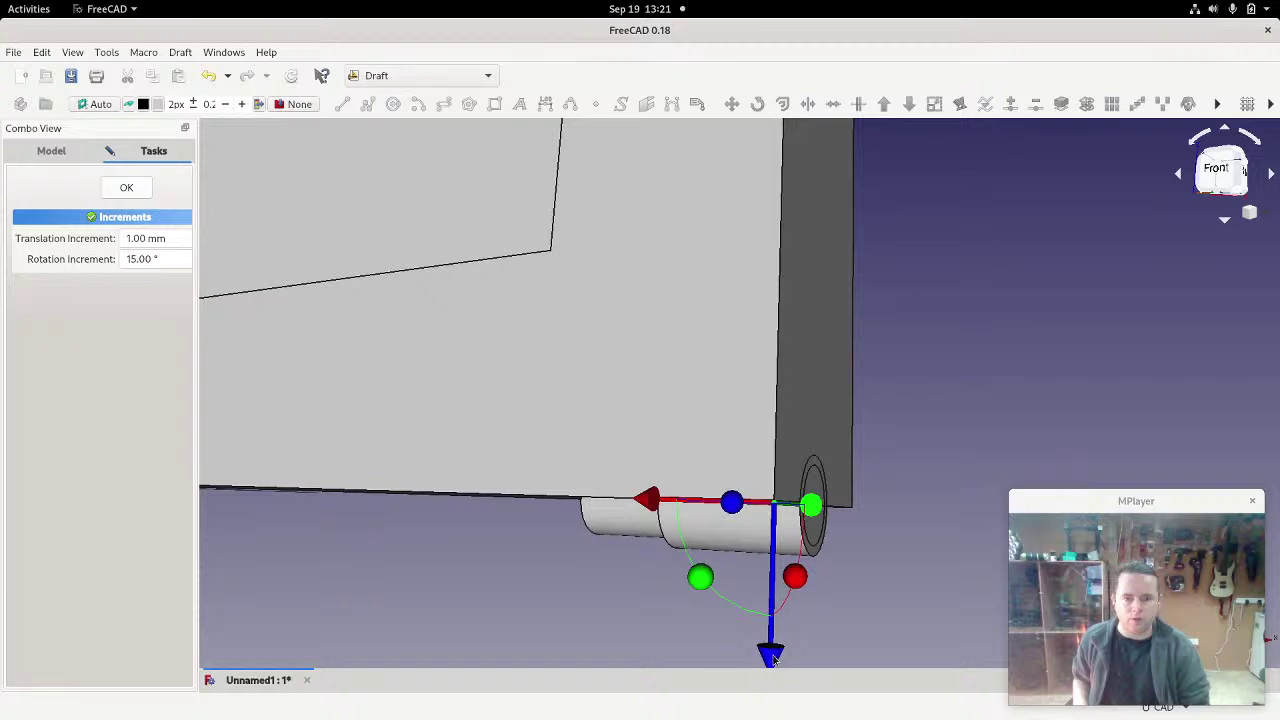
Step: Raise the led bulb space002 clone along the side face to Z 52 mm and finish the transform
left_click_drag(772, 657, 788, 425)
scroll(788, 425, "down", 3)
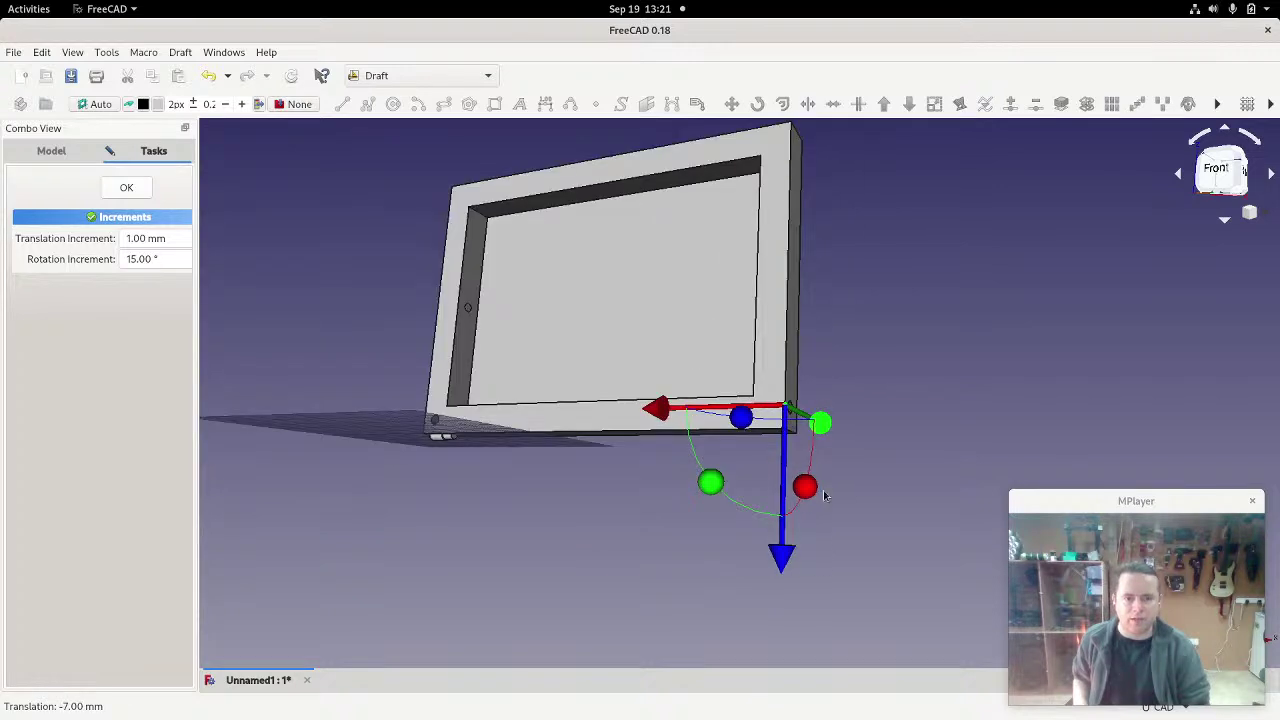
left_click_drag(778, 565, 763, 402)
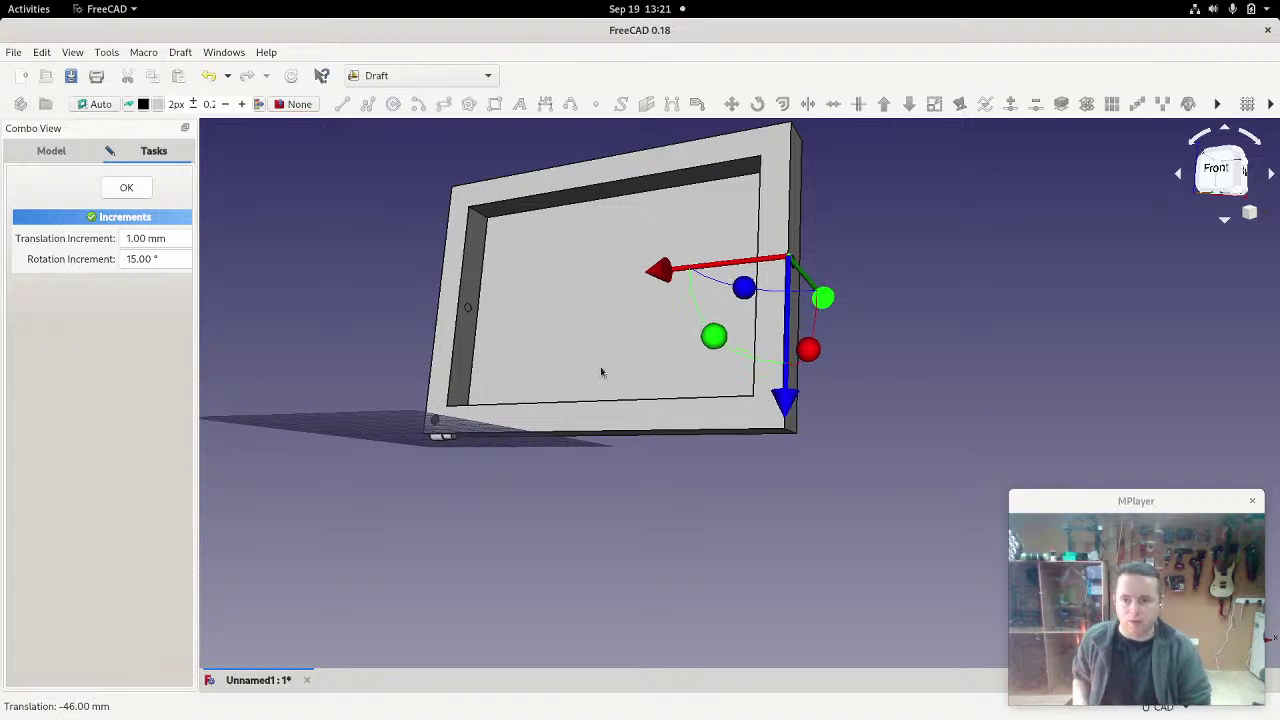
middle_click_drag(937, 294, 886, 300)
left_click_drag(678, 488, 677, 491)
middle_click_drag(814, 406, 1038, 374)
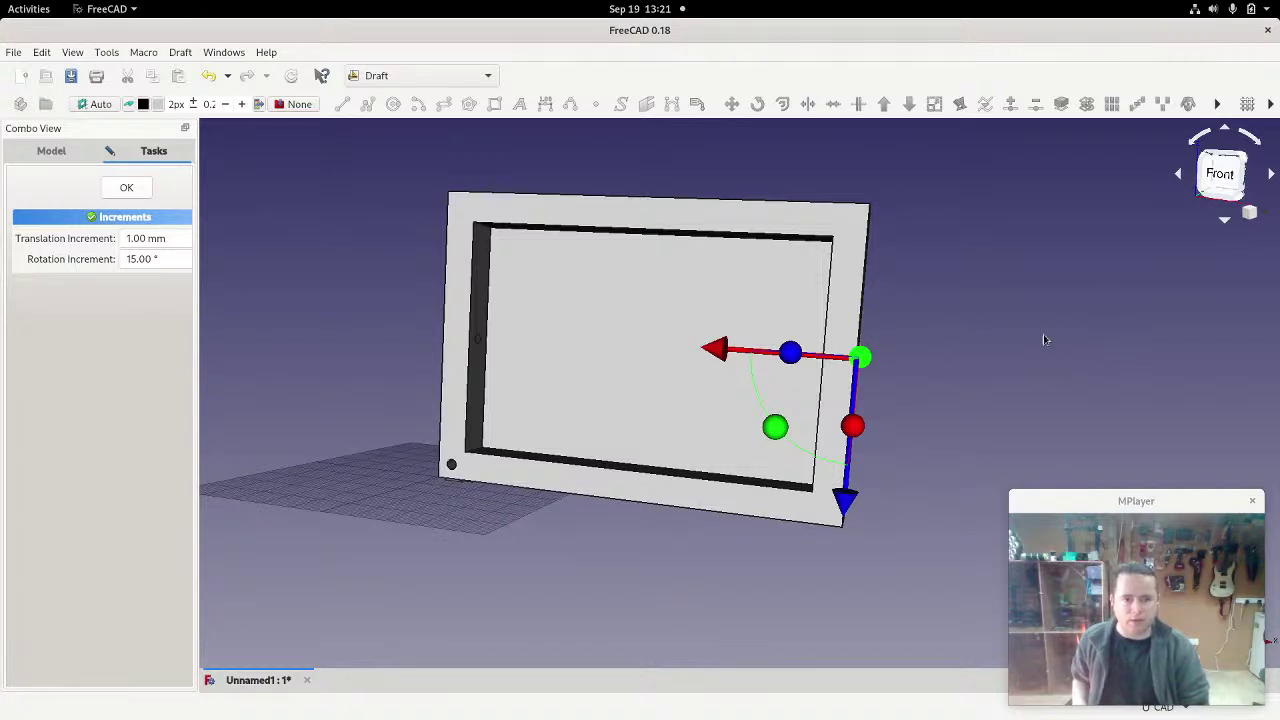
middle_click_drag(880, 361, 741, 366)
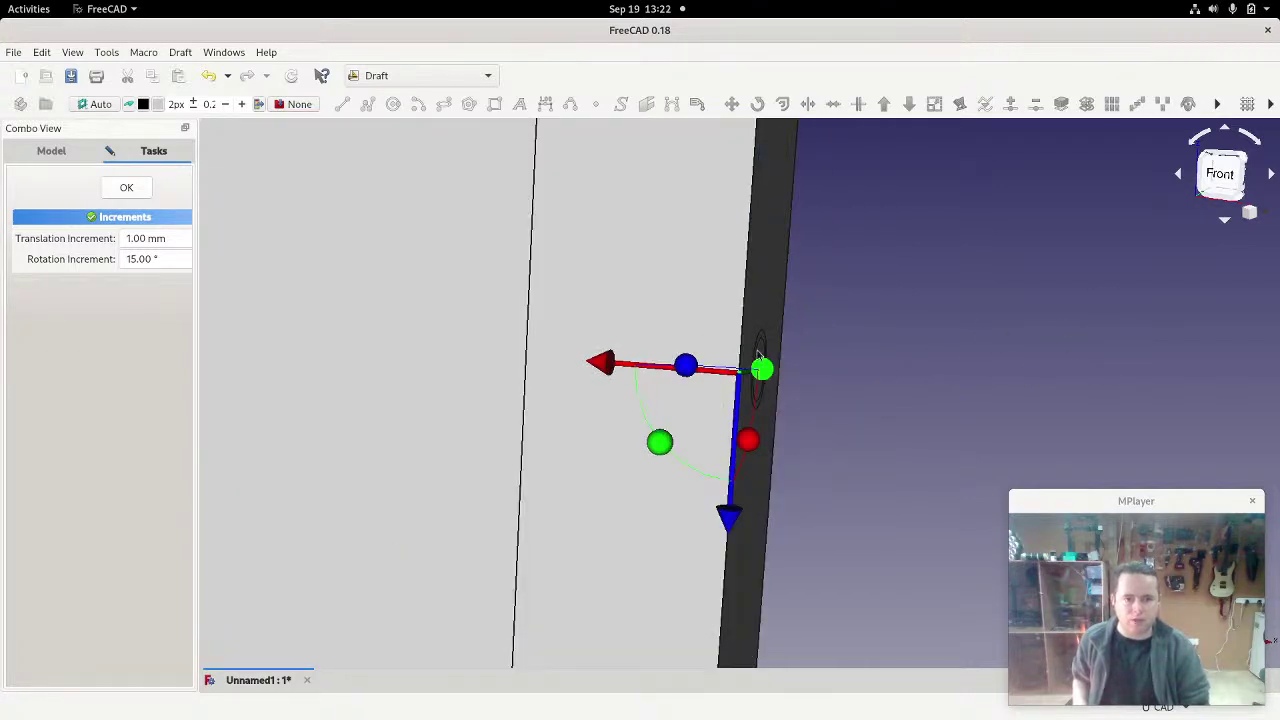
scroll(908, 406, "down", 9)
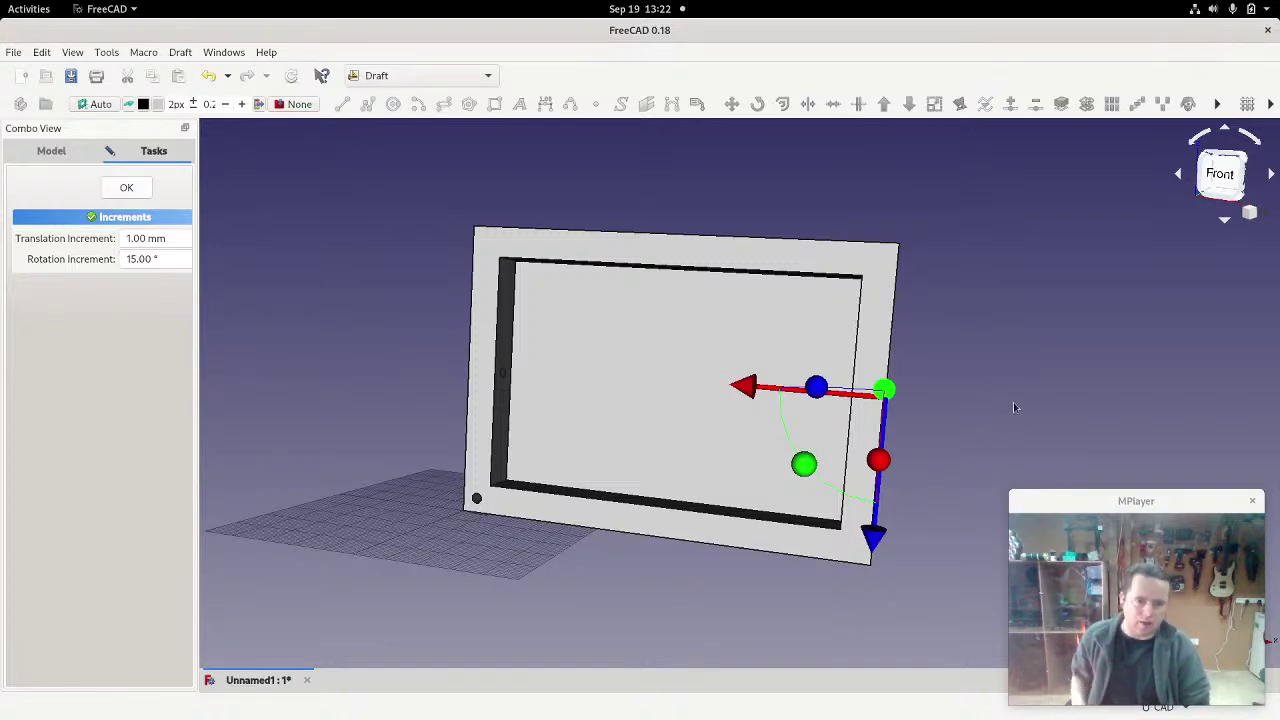
mouse_move(1011, 403)
middle_mouse_down()
mouse_move(881, 387)
mouse_move(948, 391)
mouse_move(972, 413)
middle_mouse_up()
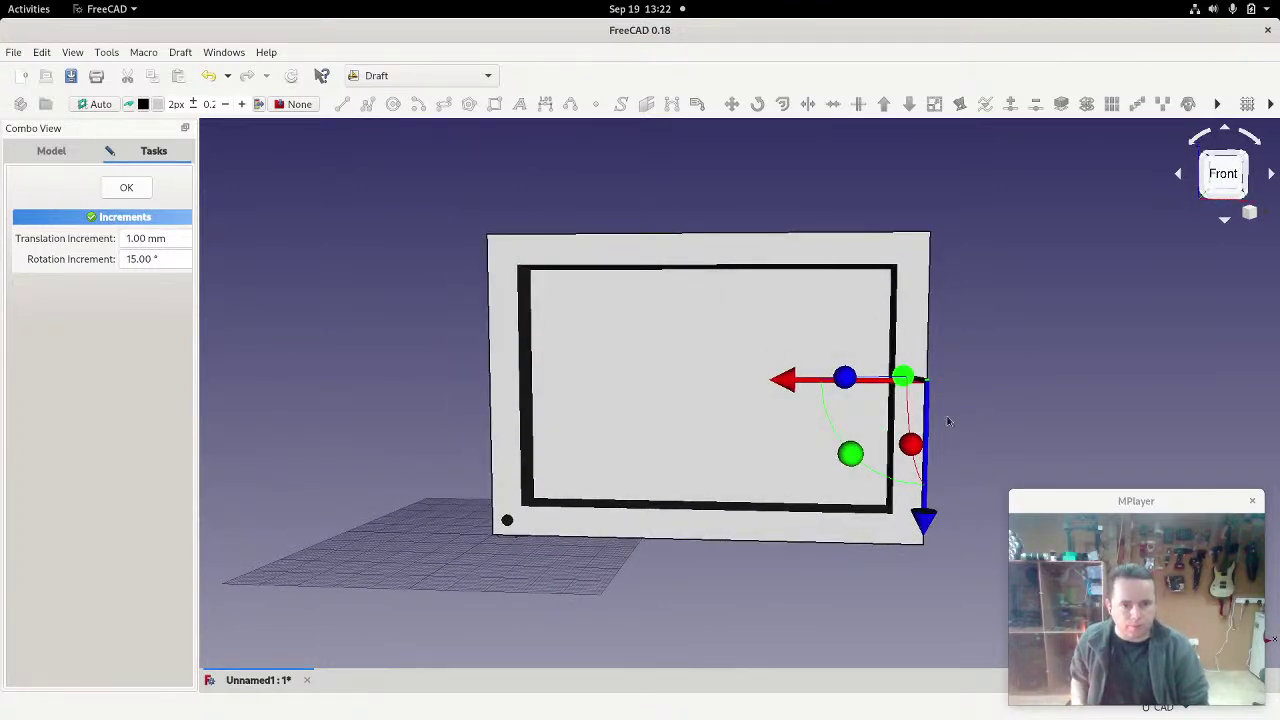
left_click(117, 191)
Step: Set the placement Z position of the led bulb space002 clone to 49 mm and check both side holes
left_click(113, 317)
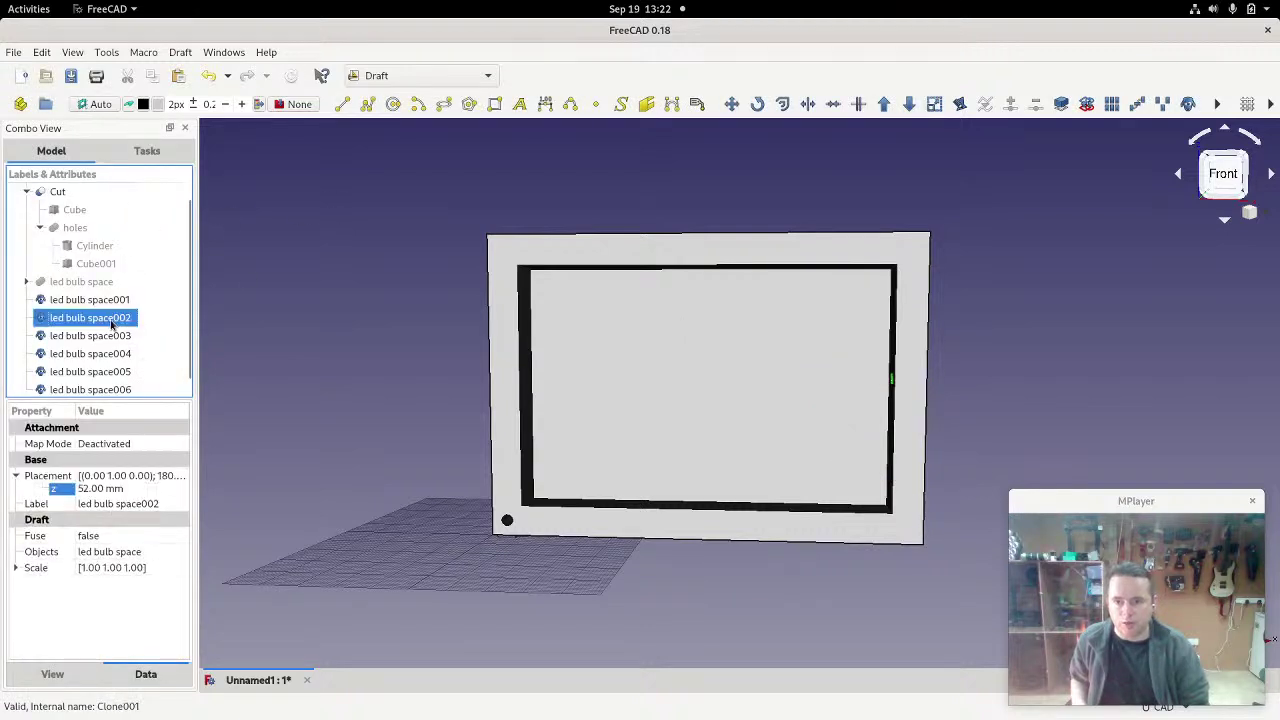
left_click(97, 571)
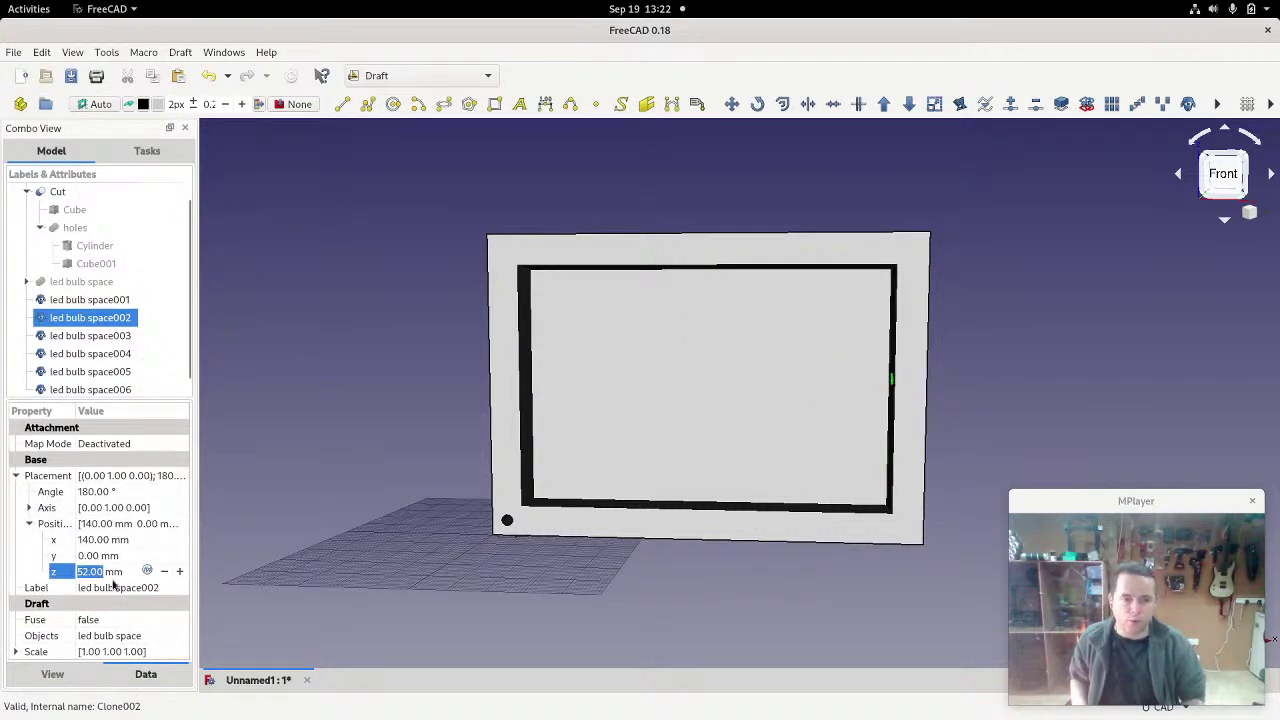
type("50")
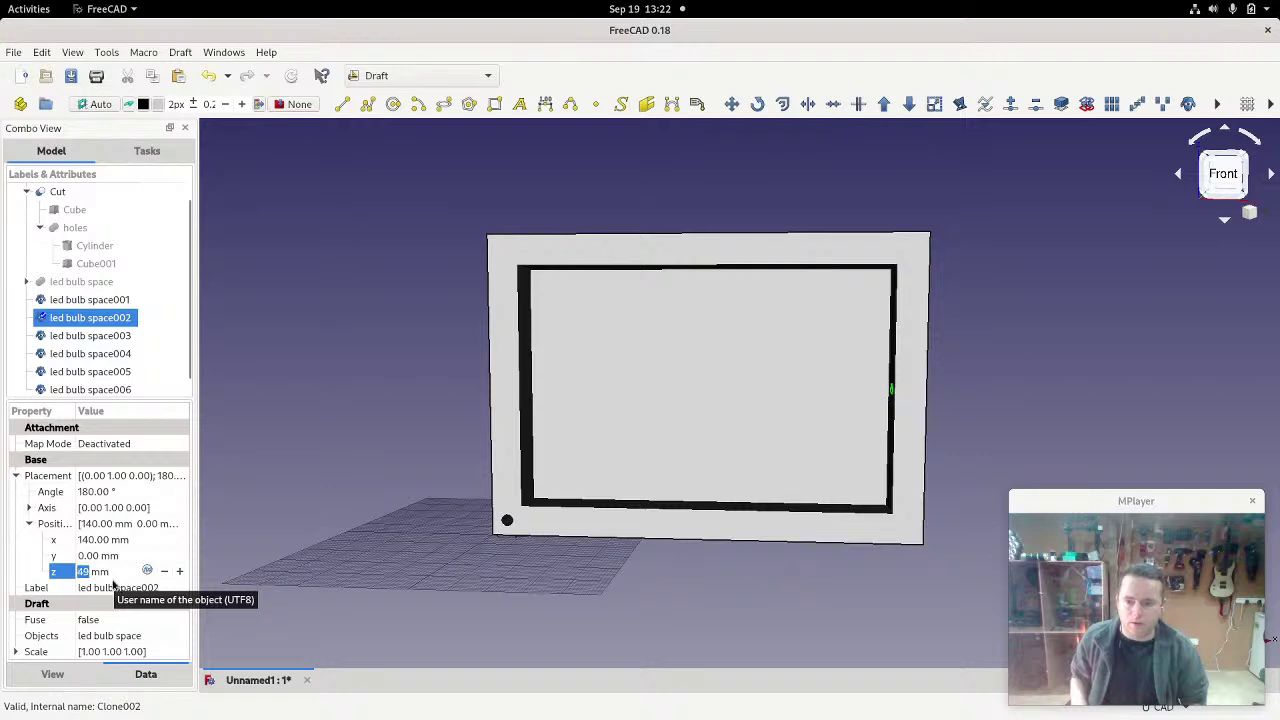
left_click(351, 463)
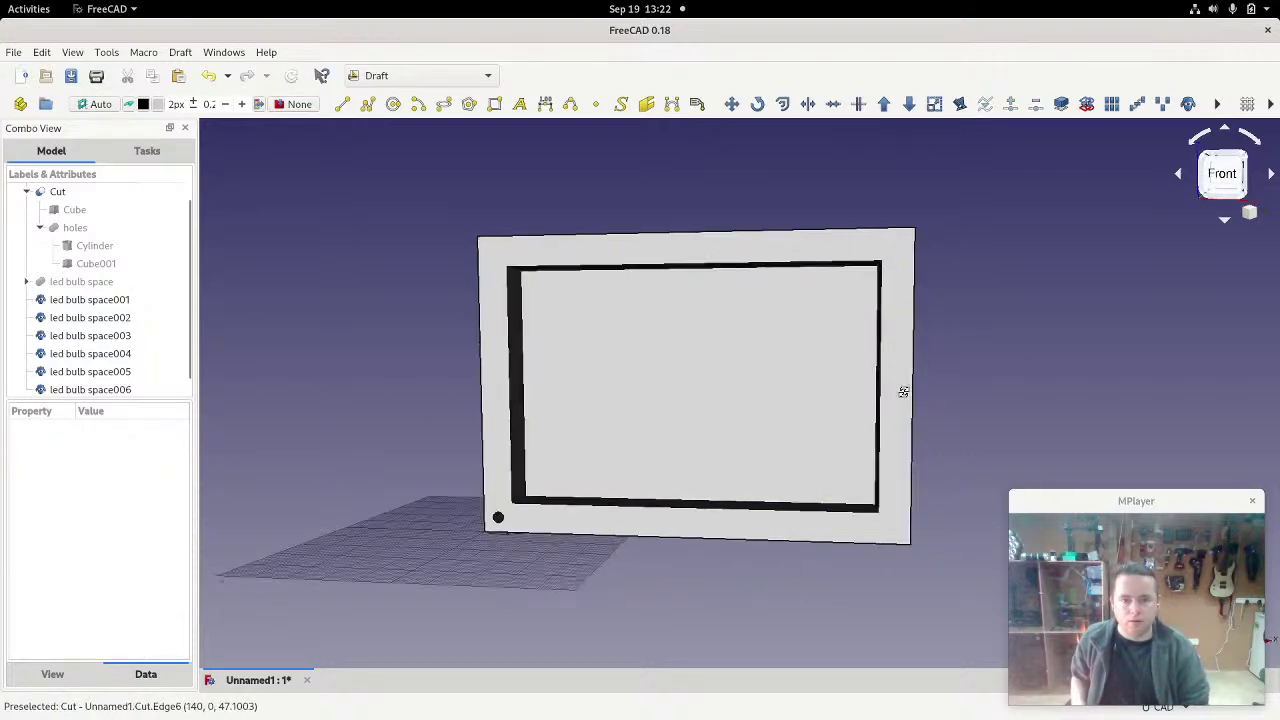
middle_click_drag(903, 391, 618, 375)
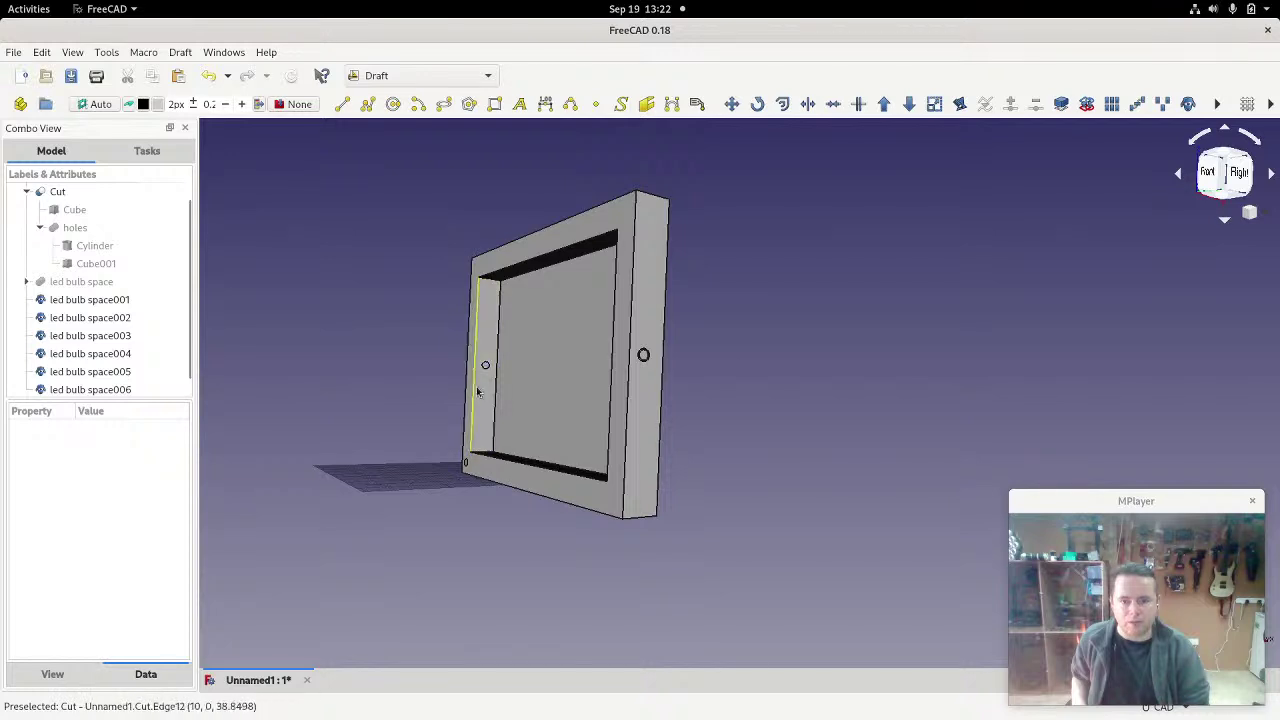
key("1")
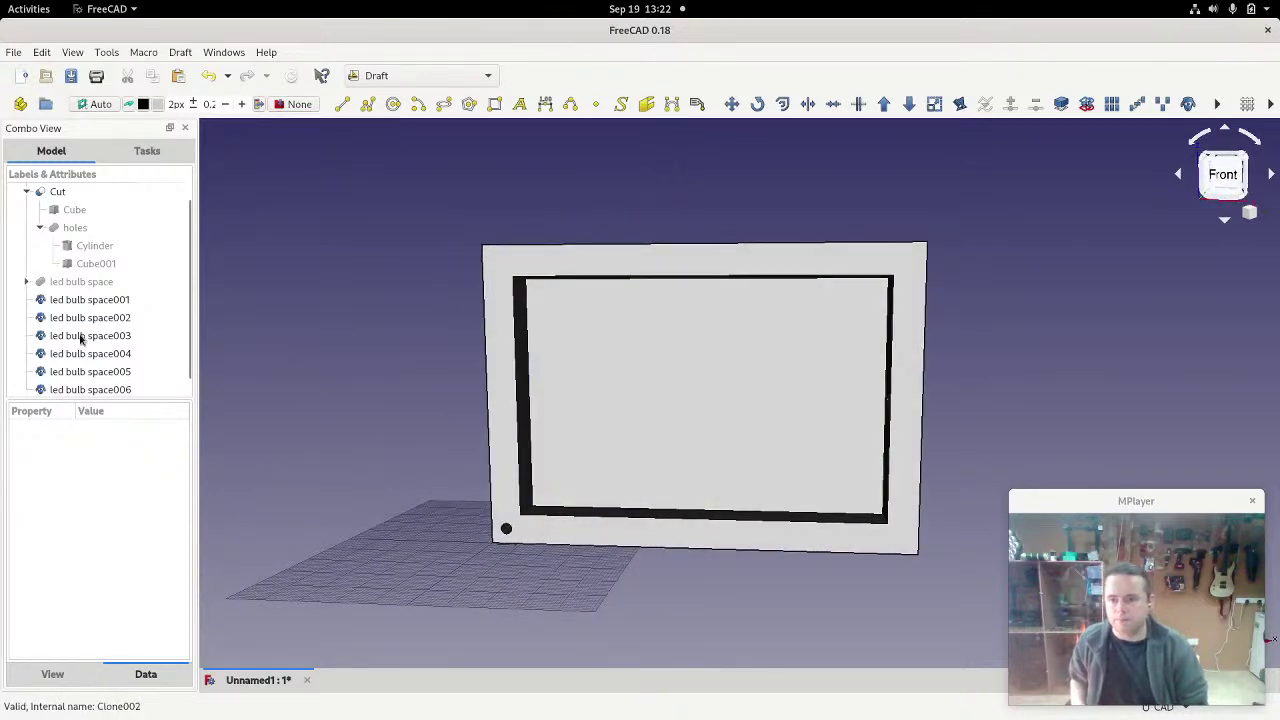
Step: Open Transform for the led bulb space003 clone and rotate it 90° about its Y axis
left_click(82, 338)
right_click(83, 342)
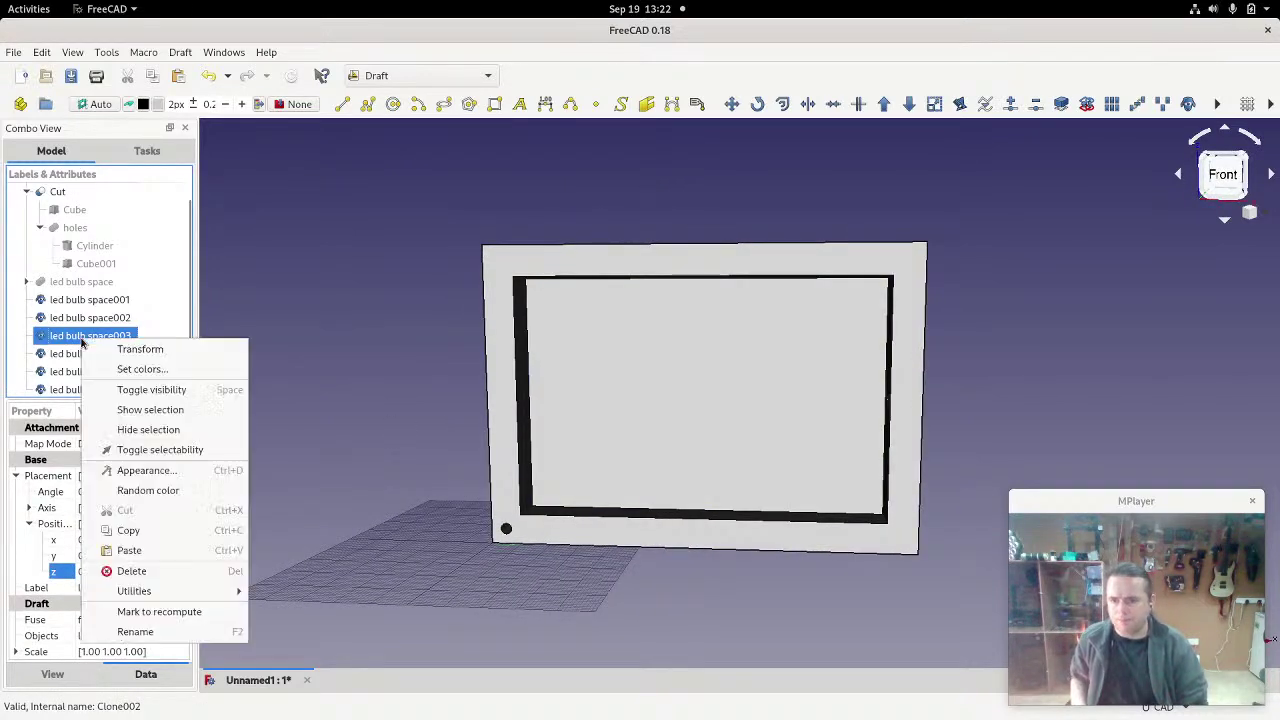
left_click(140, 349)
middle_click_drag(480, 586, 549, 537)
left_click_drag(627, 378, 617, 508)
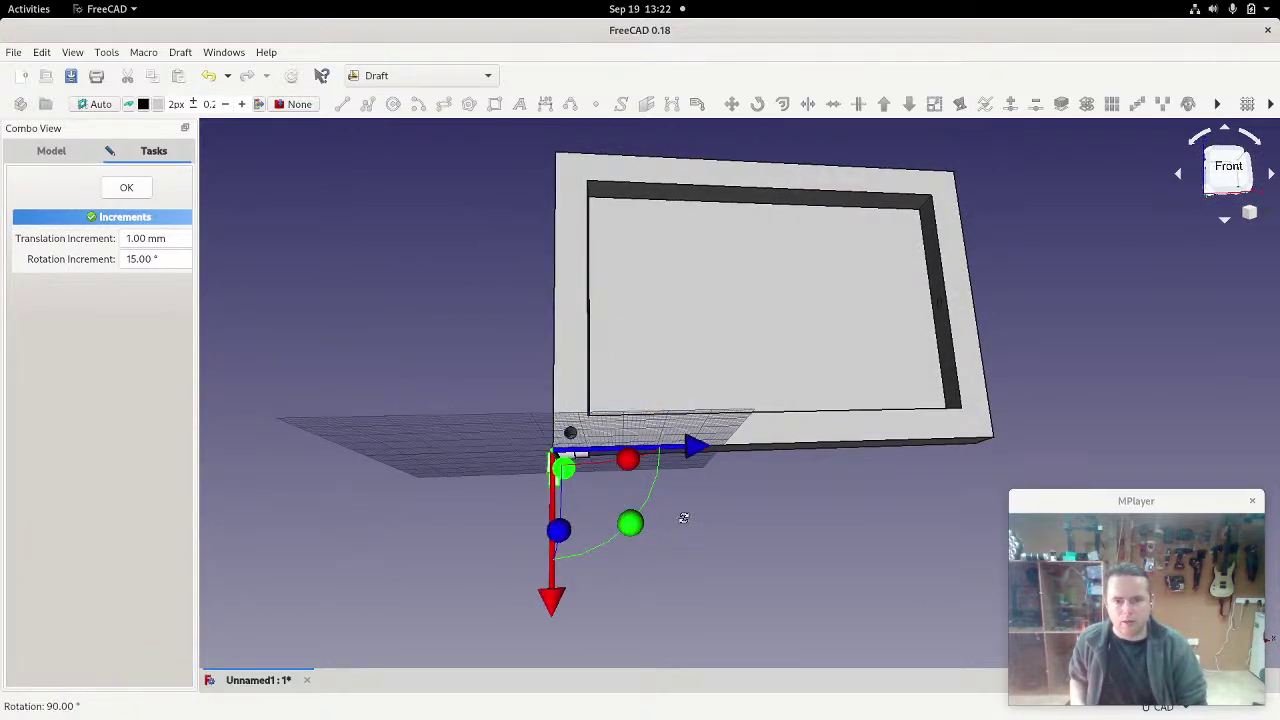
mouse_move(684, 518)
middle_mouse_down()
mouse_move(688, 542)
mouse_move(681, 518)
middle_mouse_up()
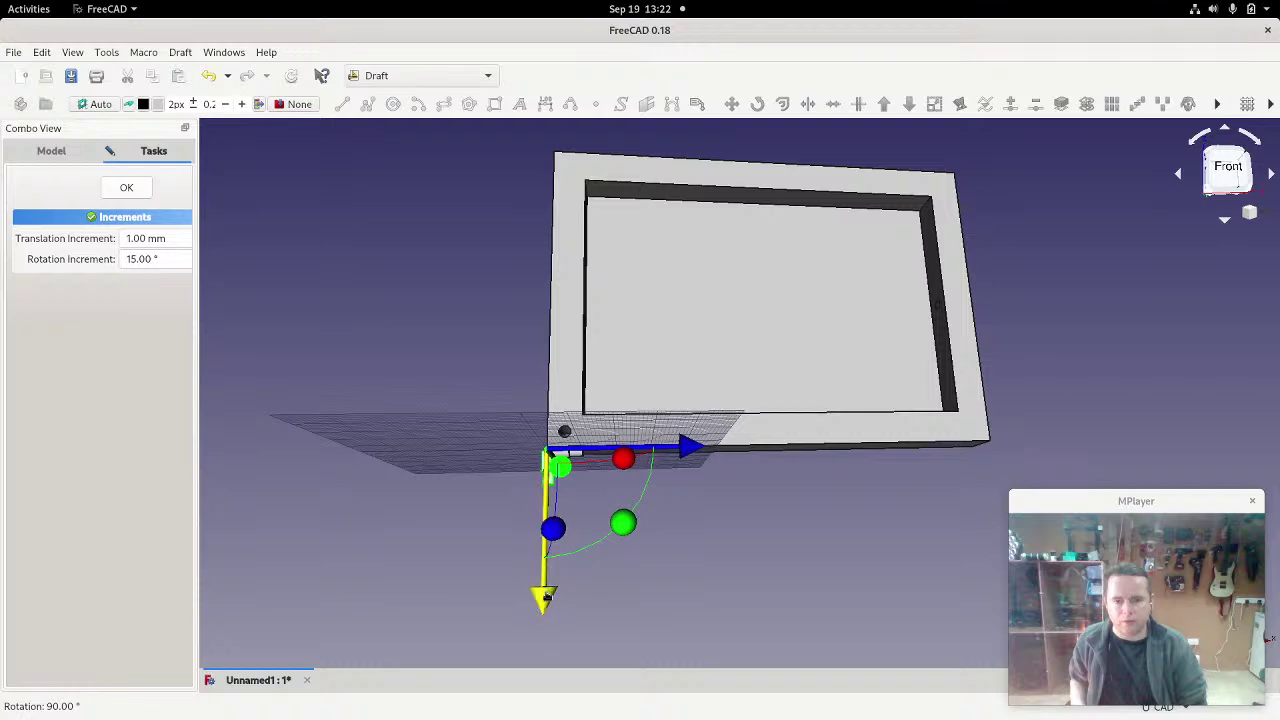
Step: Move the rotated led bulb space003 clone up to the enclosure's top face at Z 98 mm and finish the transform
left_click_drag(545, 596, 531, 272)
middle_click_drag(531, 272, 640, 277)
scroll(538, 304, "up", 5)
scroll(587, 400, "up", 5)
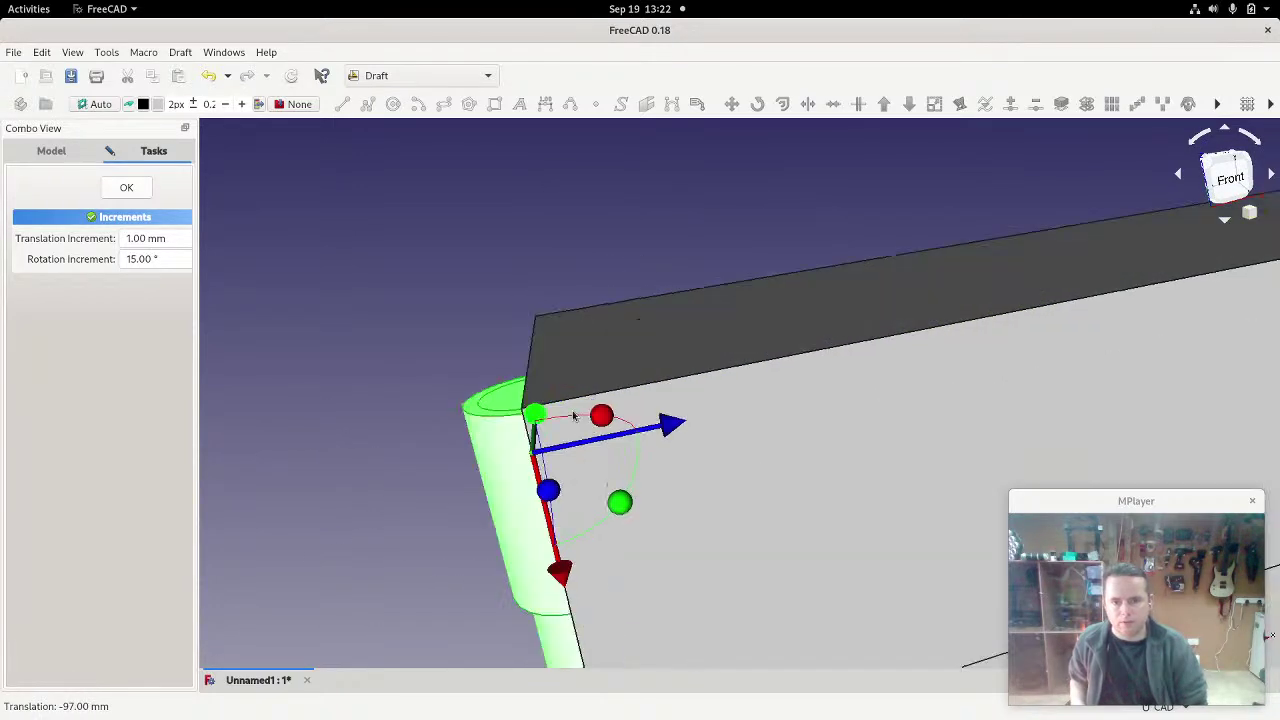
left_click_drag(551, 578, 557, 530)
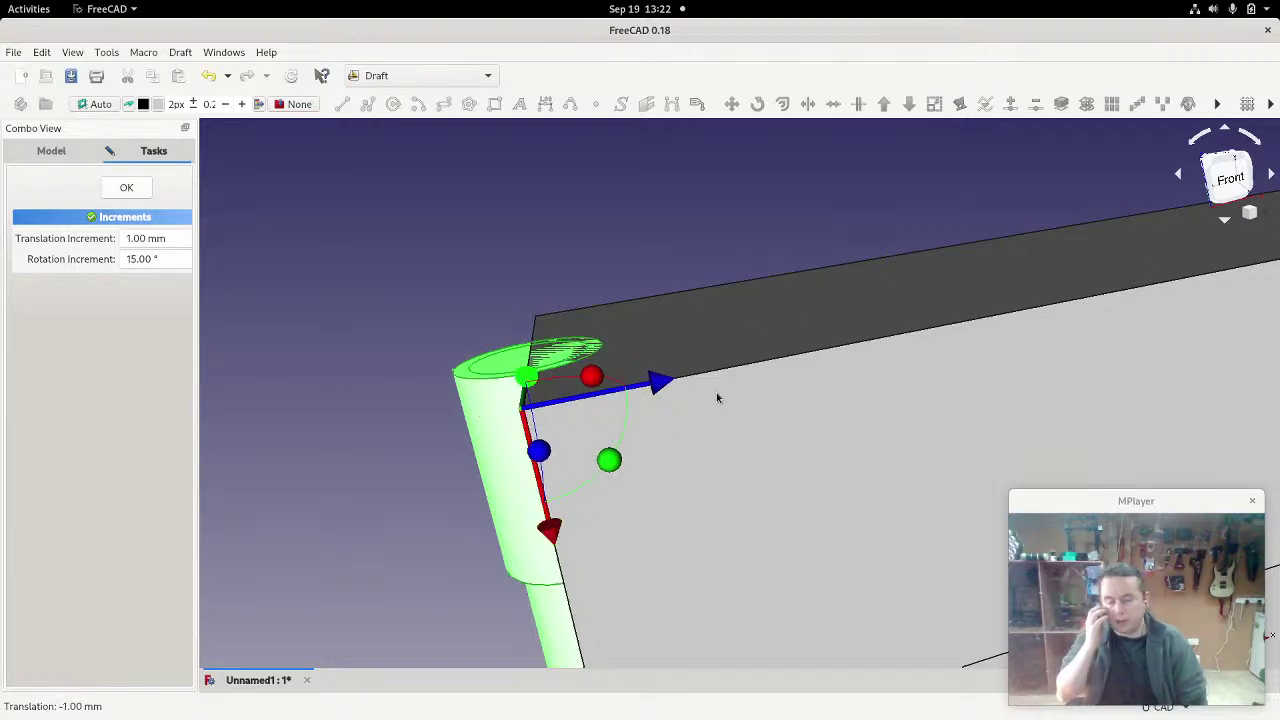
scroll(764, 337, "down", 5)
middle_click_drag(898, 450, 821, 455)
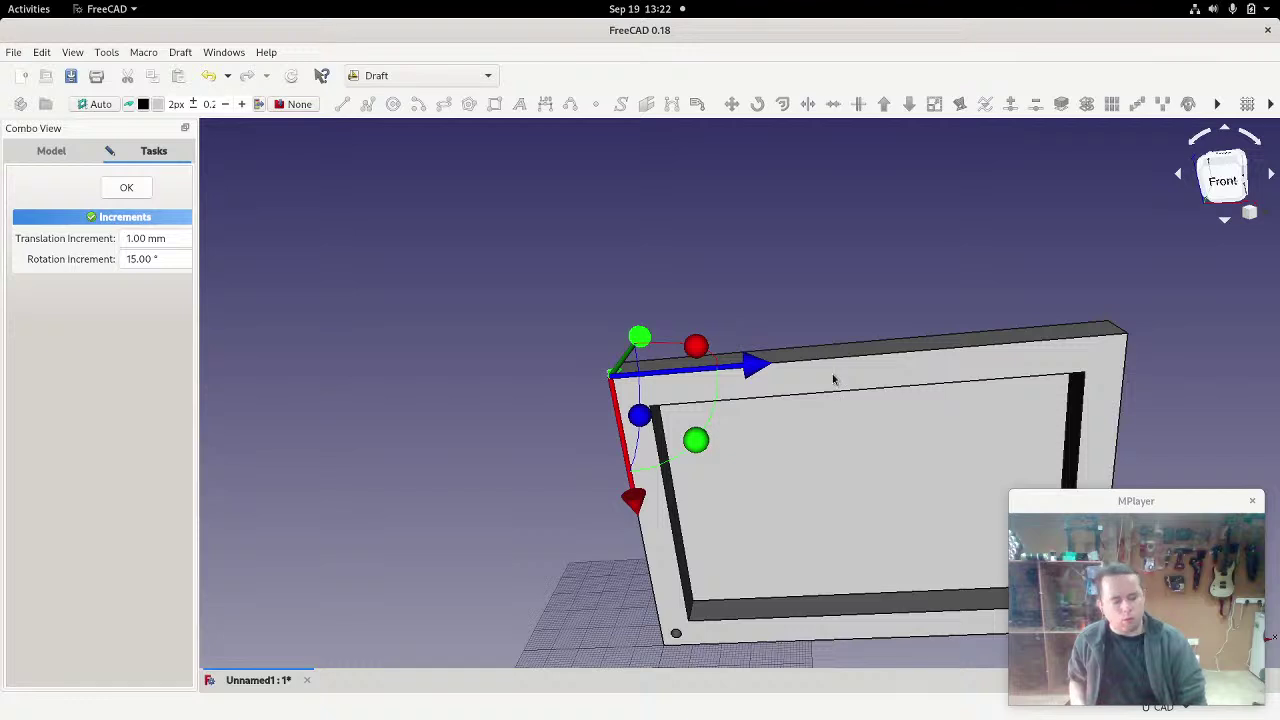
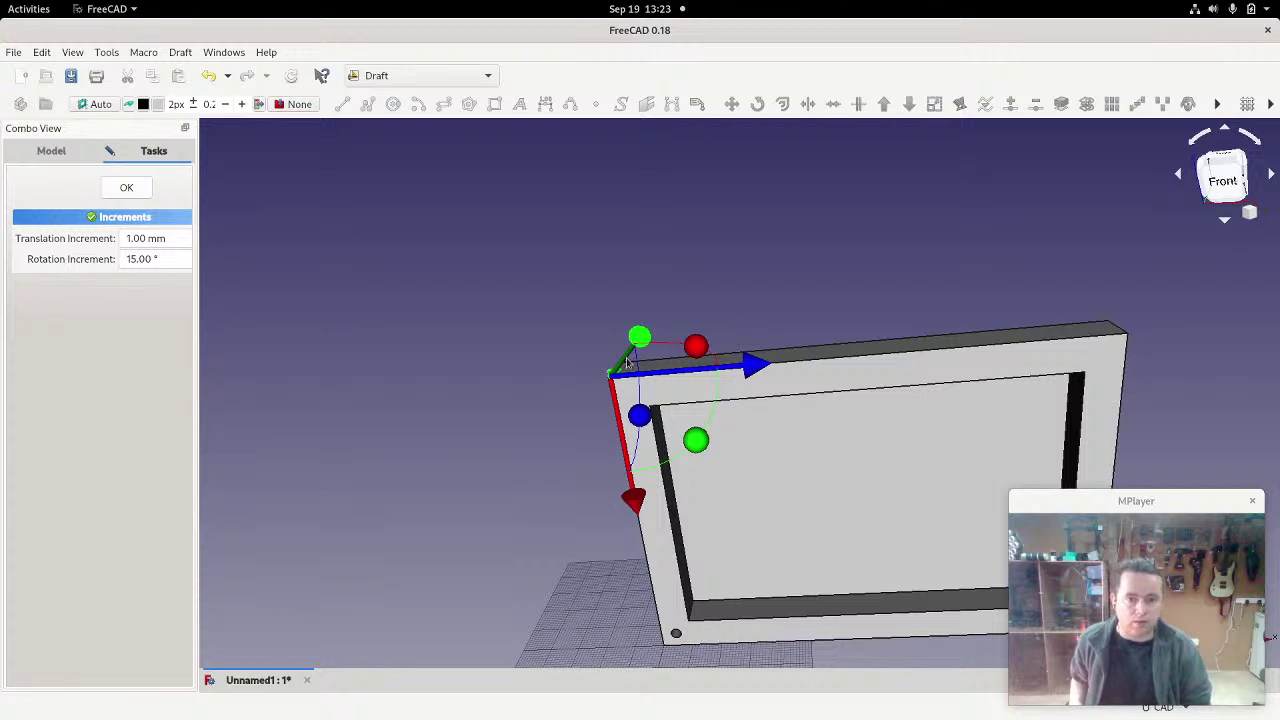
left_click(127, 189)
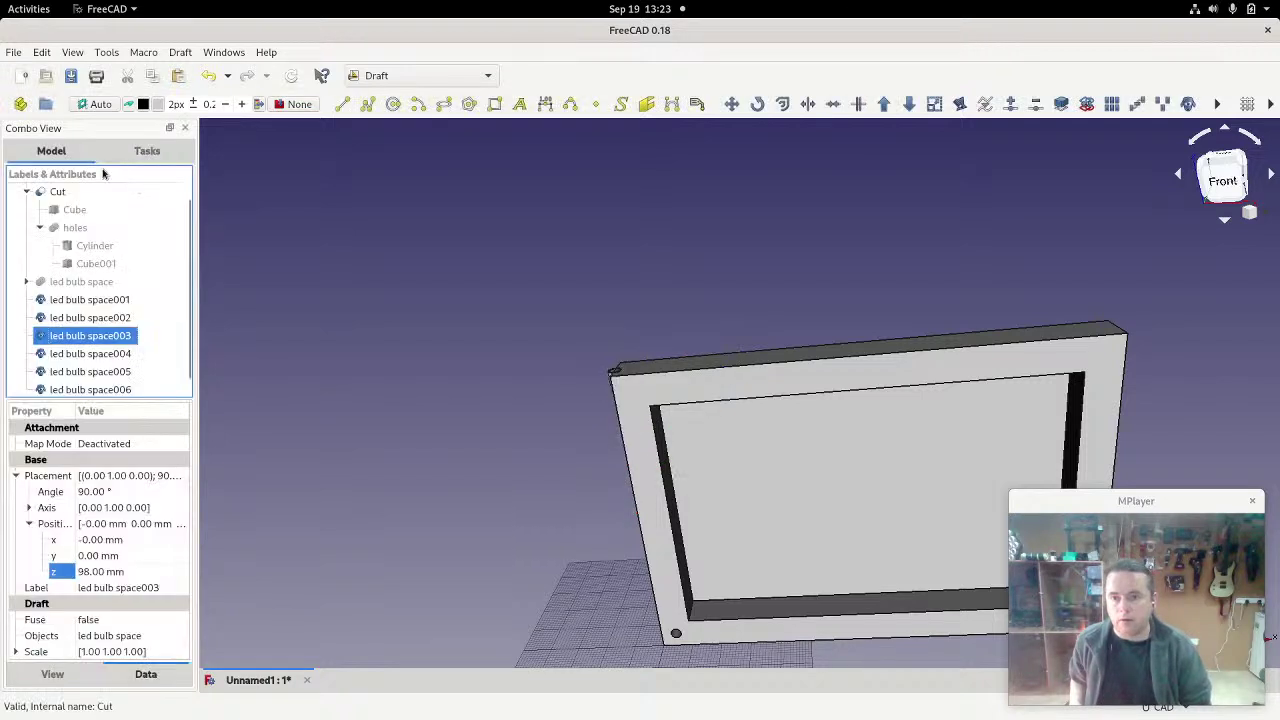
Step: Set the placement X position of the led bulb space003 clone to 50 mm
left_click(100, 541)
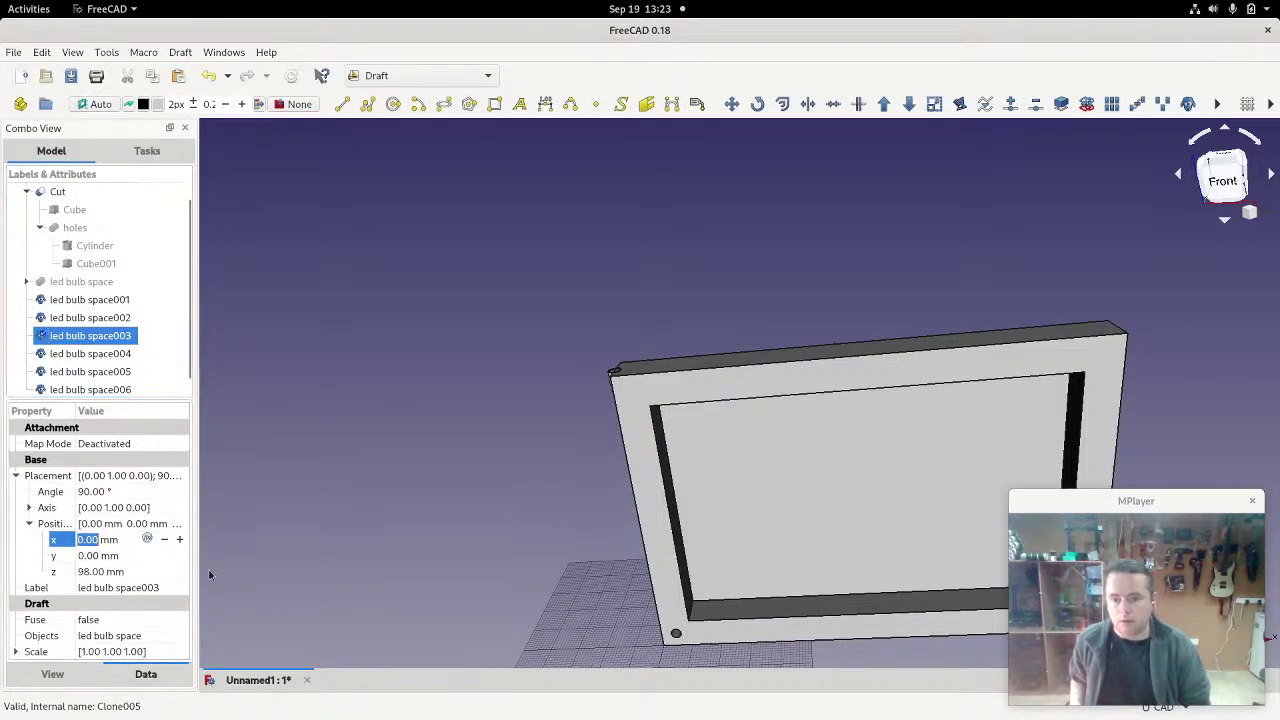
type("50")
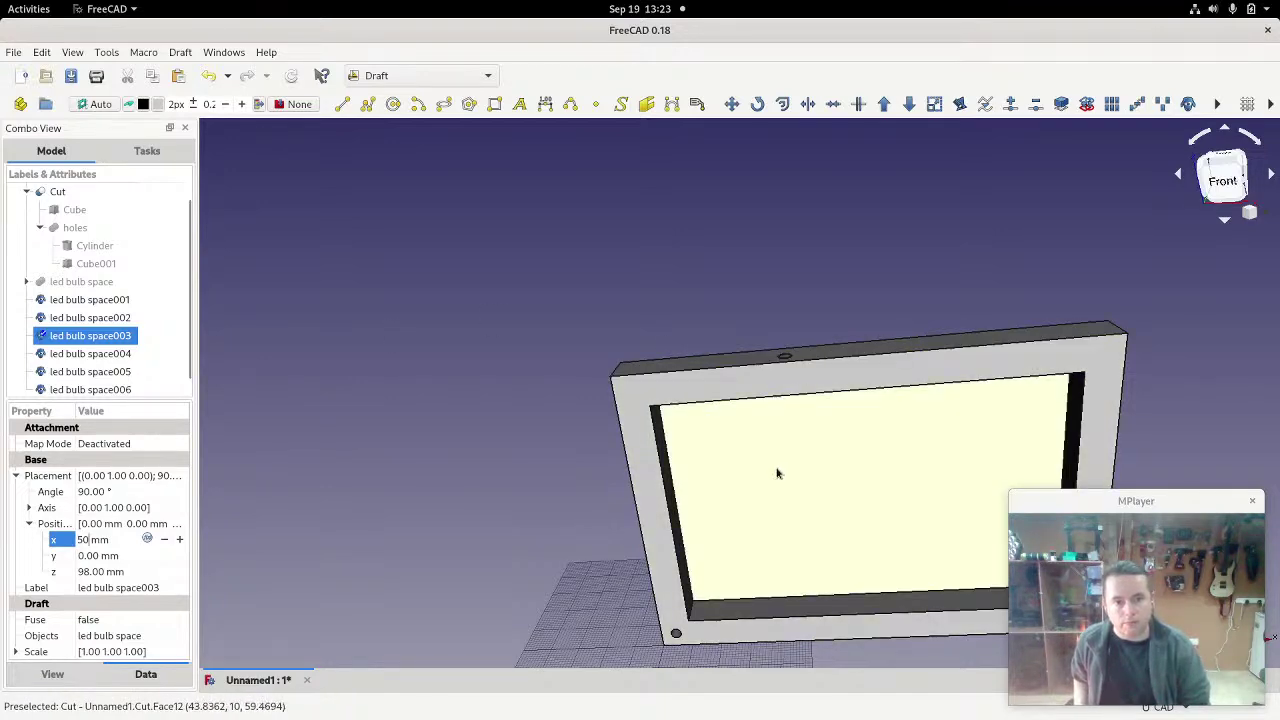
mouse_move(778, 473)
middle_mouse_down()
mouse_move(777, 437)
mouse_move(771, 486)
mouse_move(777, 429)
mouse_move(762, 401)
mouse_move(774, 480)
middle_mouse_up()
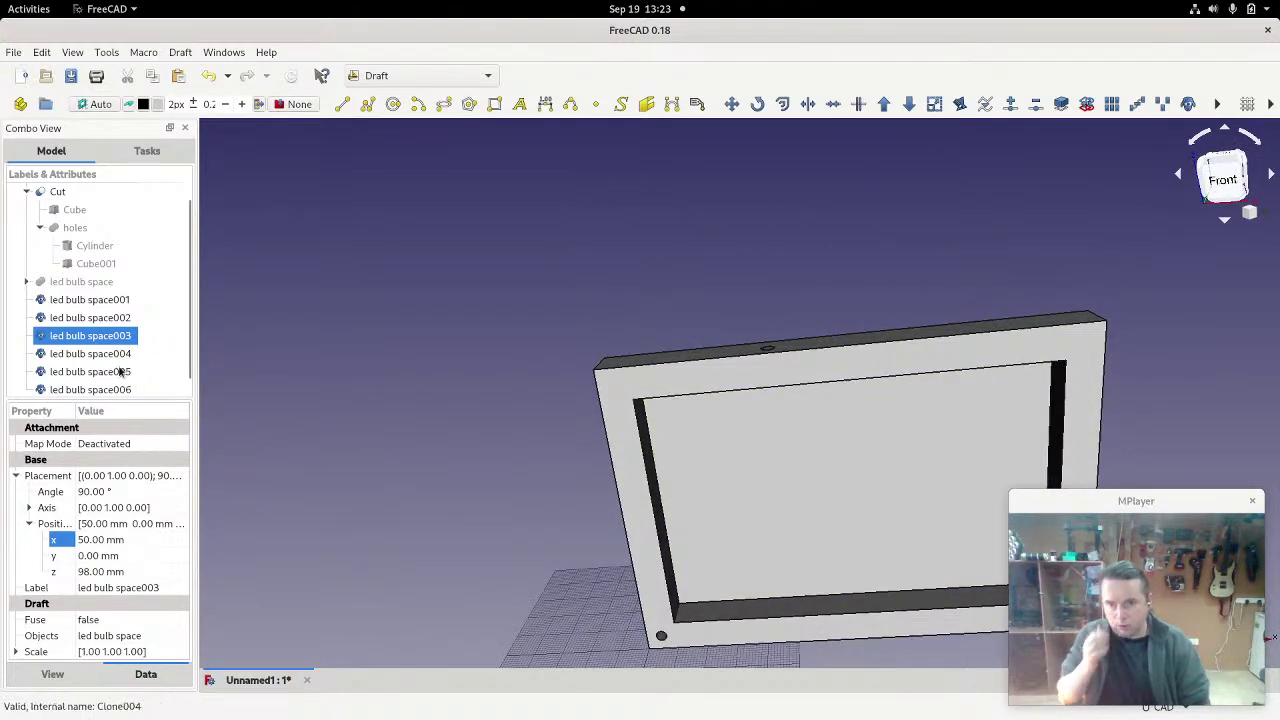
Step: Open Transform for the led bulb space004 clone and rotate it 90° about its Y axis
left_click(118, 353)
right_click(119, 353)
left_click(152, 357)
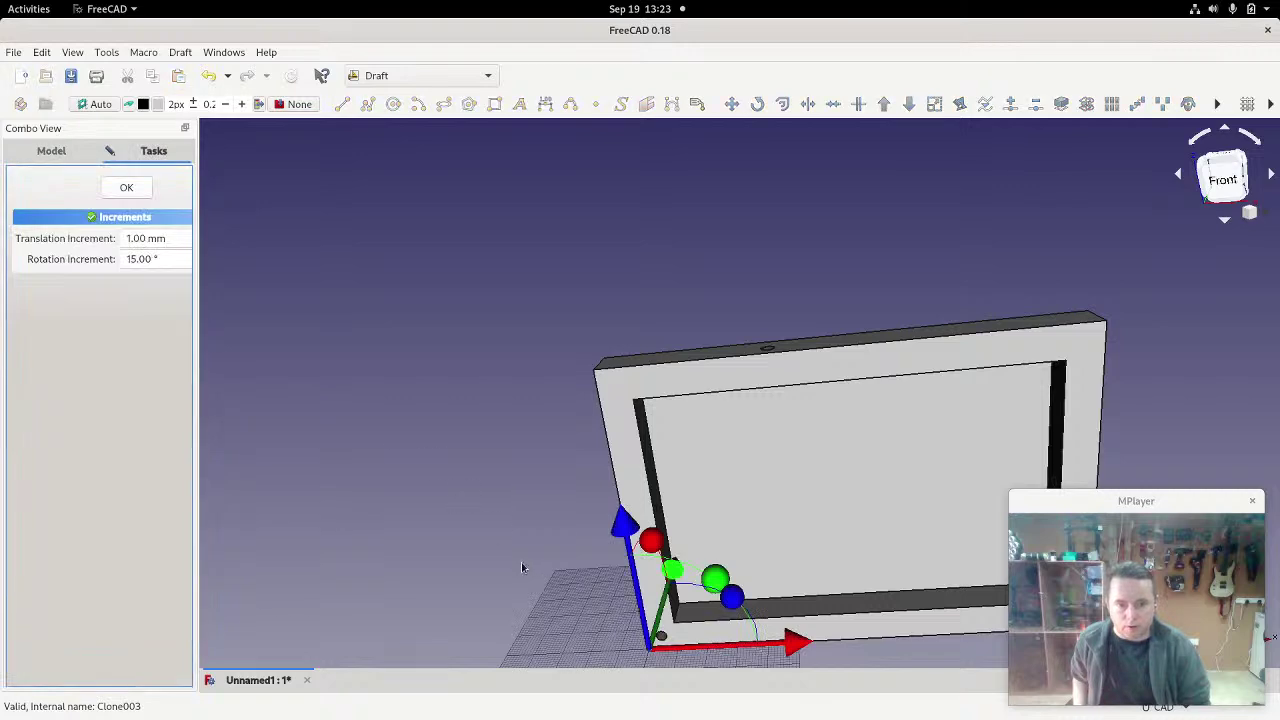
middle_click_drag(590, 627, 614, 523)
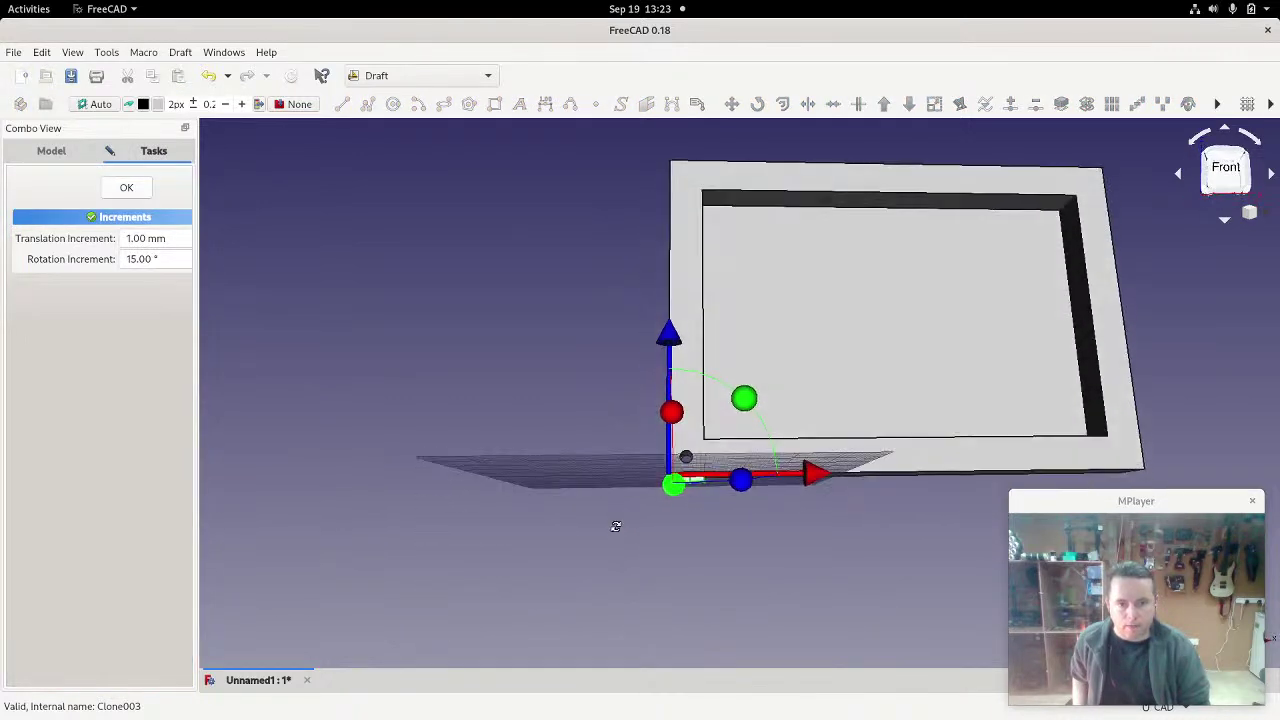
left_click_drag(740, 392, 746, 540)
Step: Raise the rotated led bulb space004 clone to the enclosure's top face at Z 98 mm and finish the transform
left_click_drag(646, 622, 666, 290)
middle_click_drag(666, 290, 786, 380)
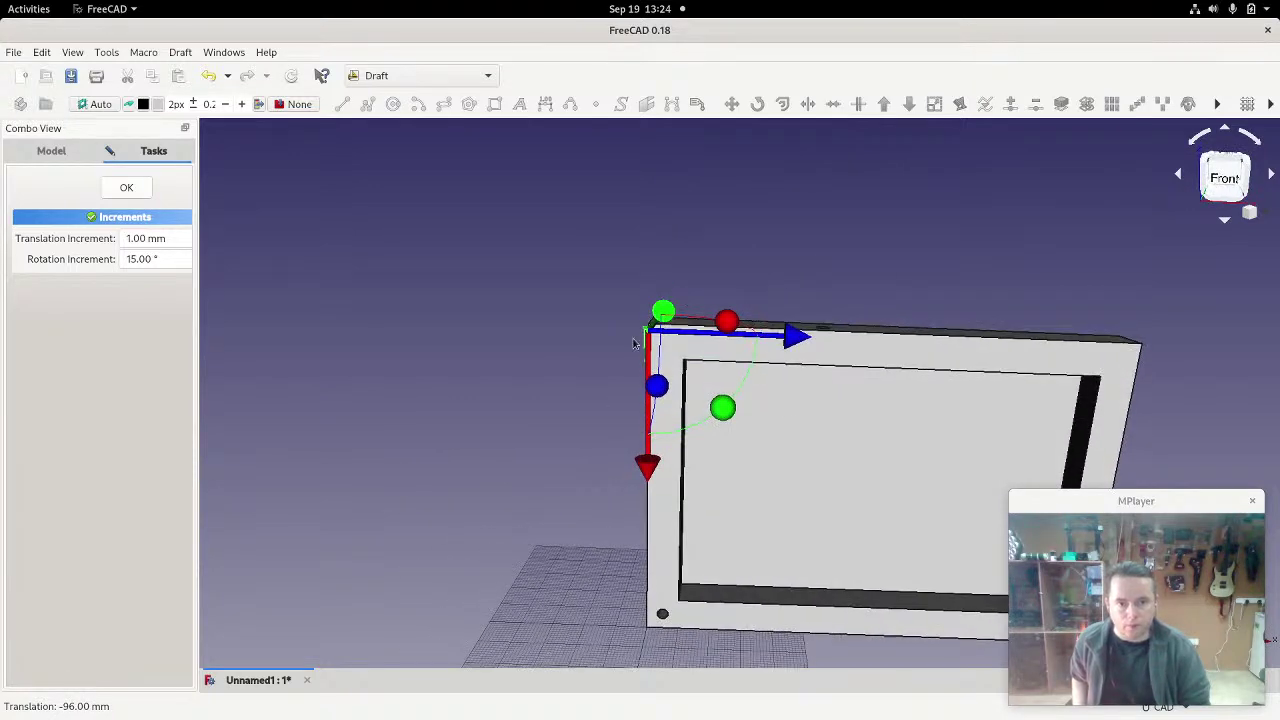
scroll(757, 366, "up", 5)
left_click_drag(789, 424, 794, 338)
middle_click_drag(882, 358, 931, 374)
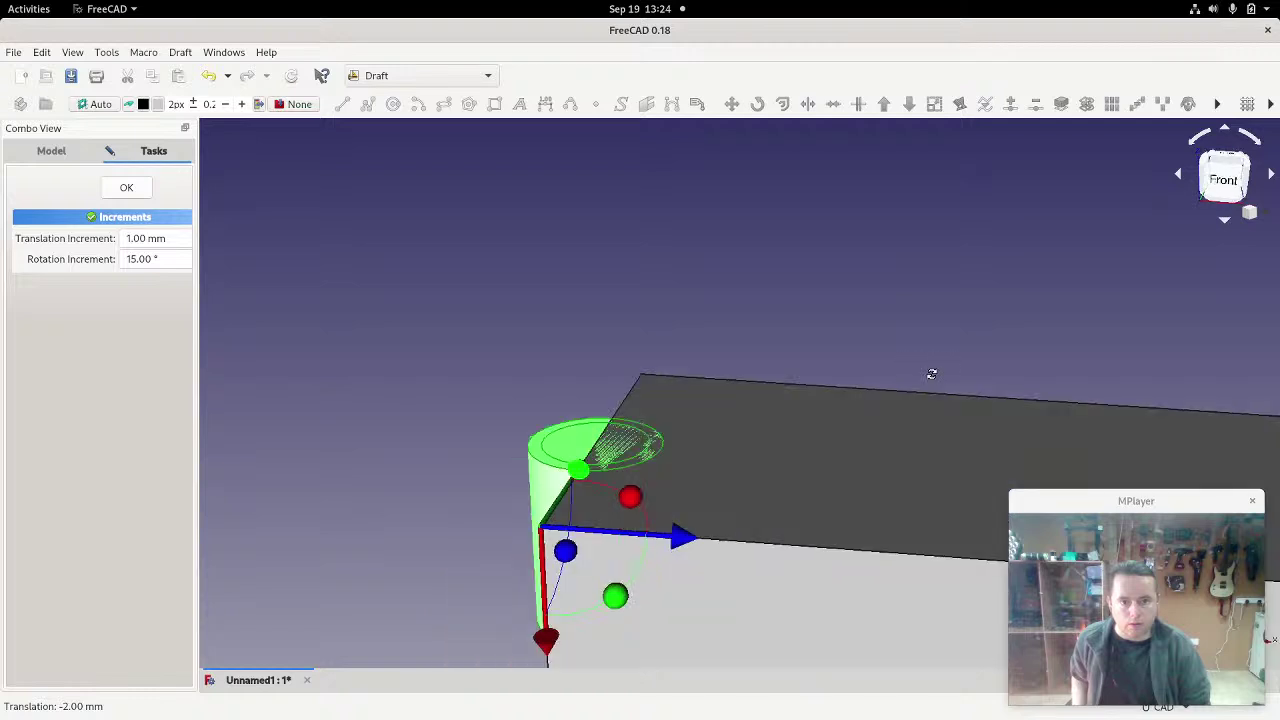
scroll(931, 375, "down", 6)
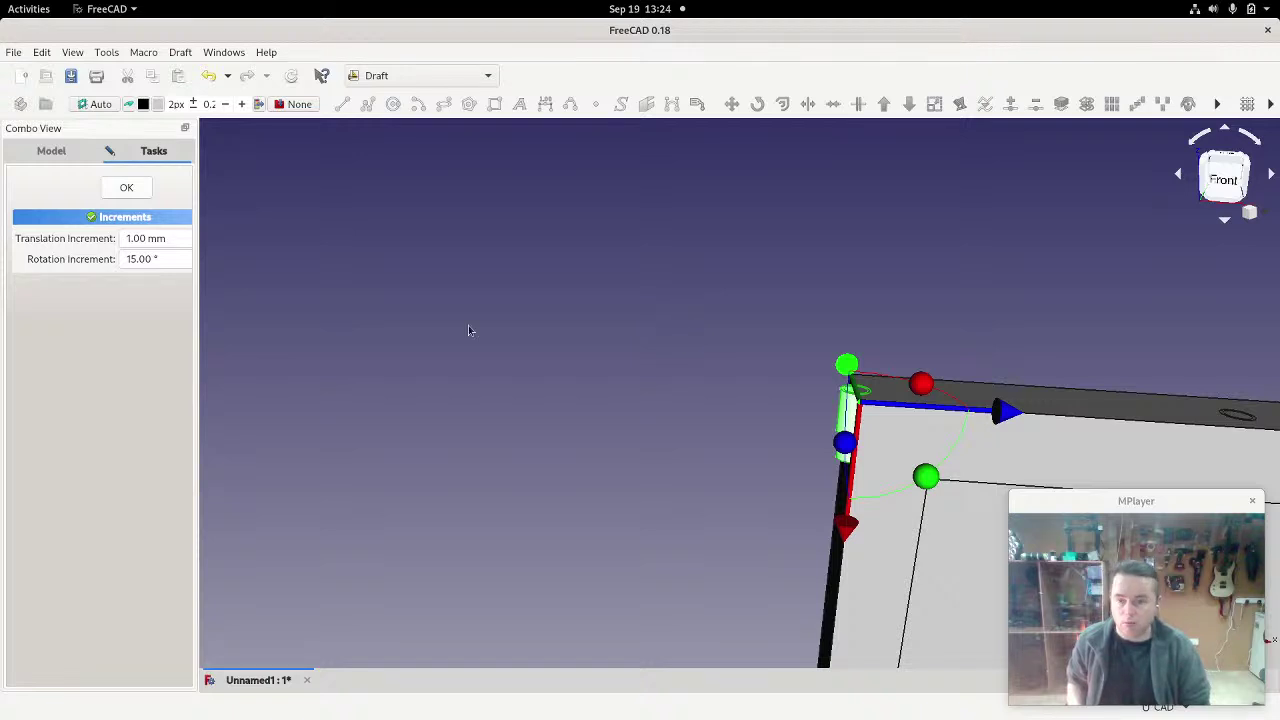
left_click(130, 188)
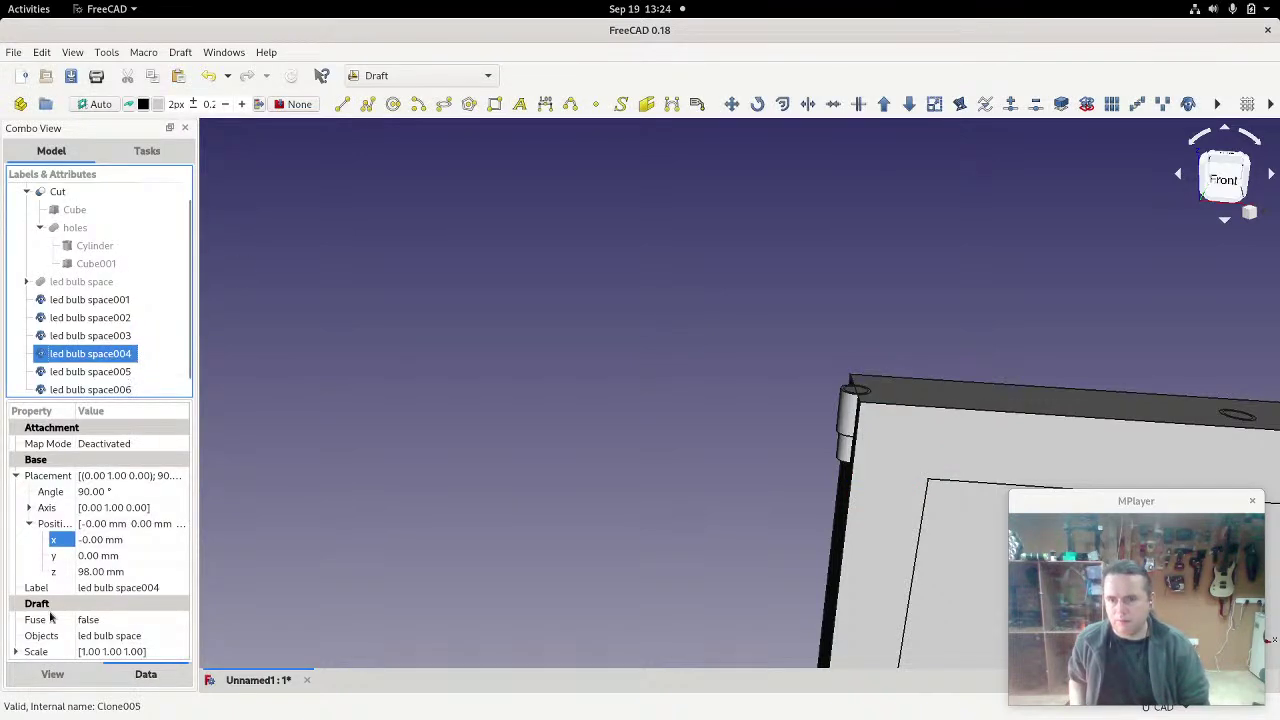
Step: Set the placement X position of the led bulb space004 clone to 90 mm
left_click(100, 539)
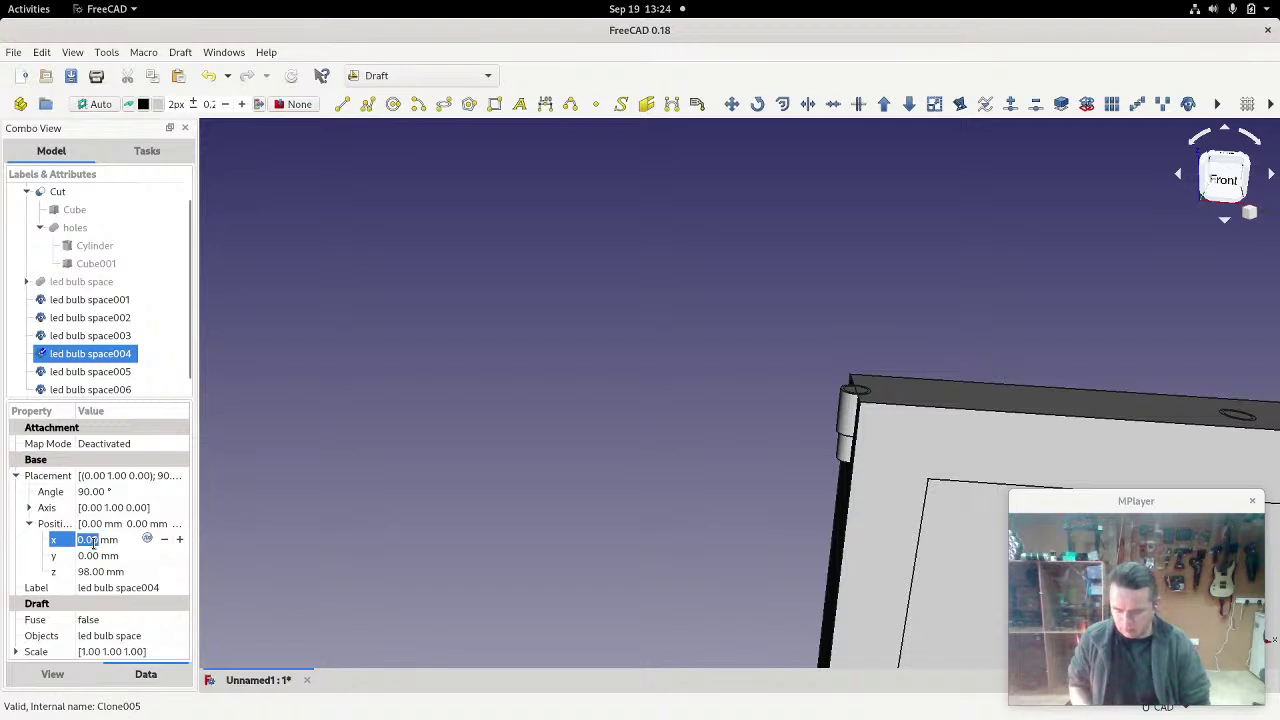
type("90")
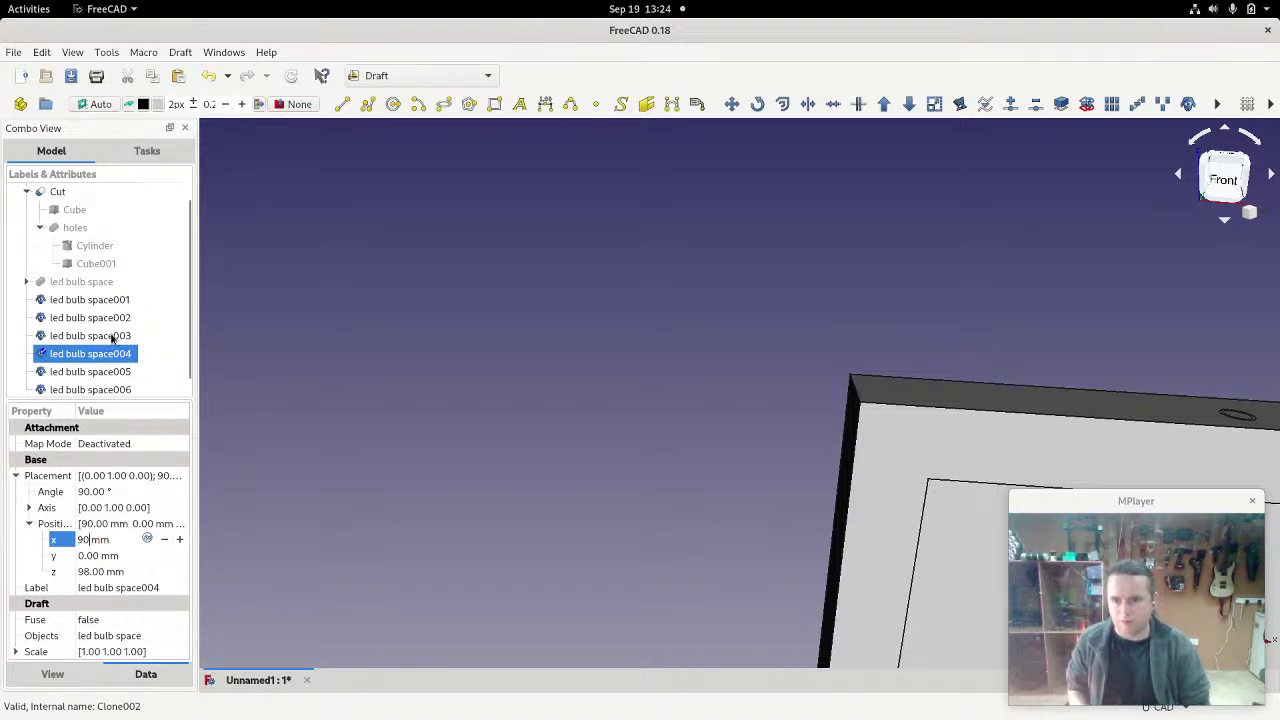
left_click(112, 337)
left_click(110, 353)
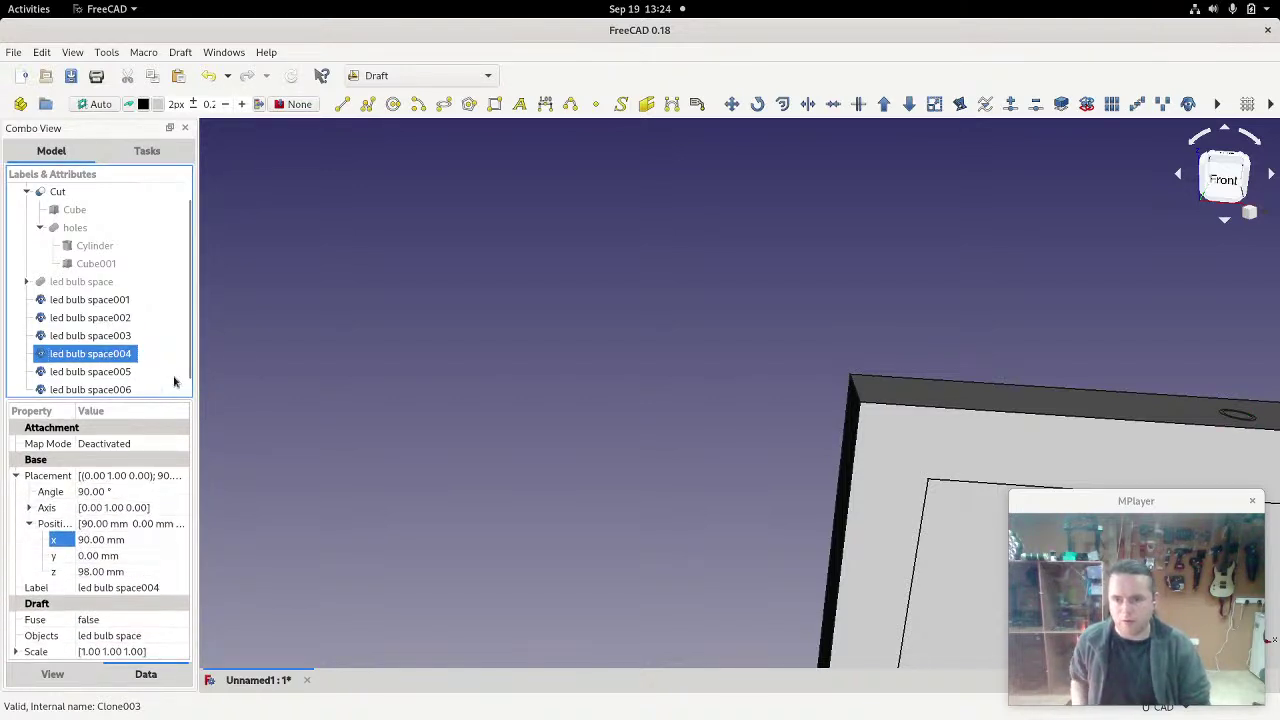
Step: Rotate the led bulb space005 clone -90° about its Y axis at the enclosure's lower corner and finish the transform
scroll(771, 498, "down", 2)
scroll(783, 525, "down", 3)
middle_click_drag(903, 550, 867, 504)
scroll(745, 550, "up", 5)
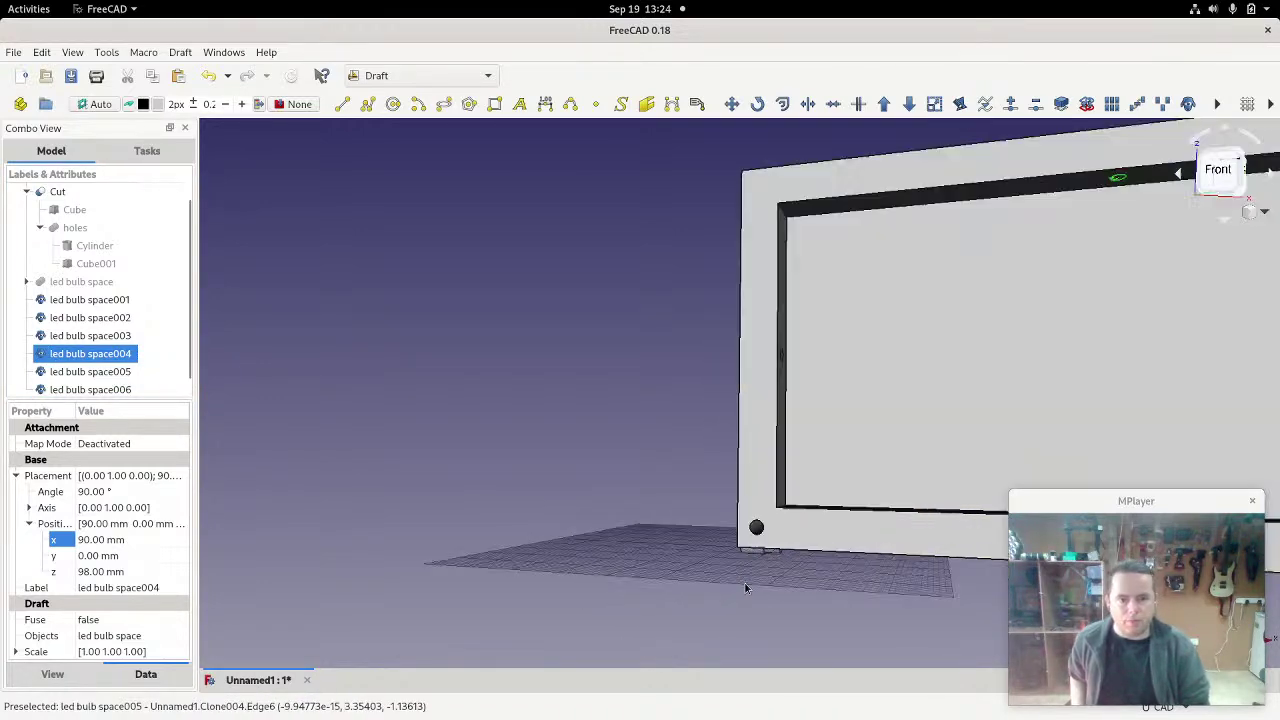
middle_click_drag(752, 552, 764, 468)
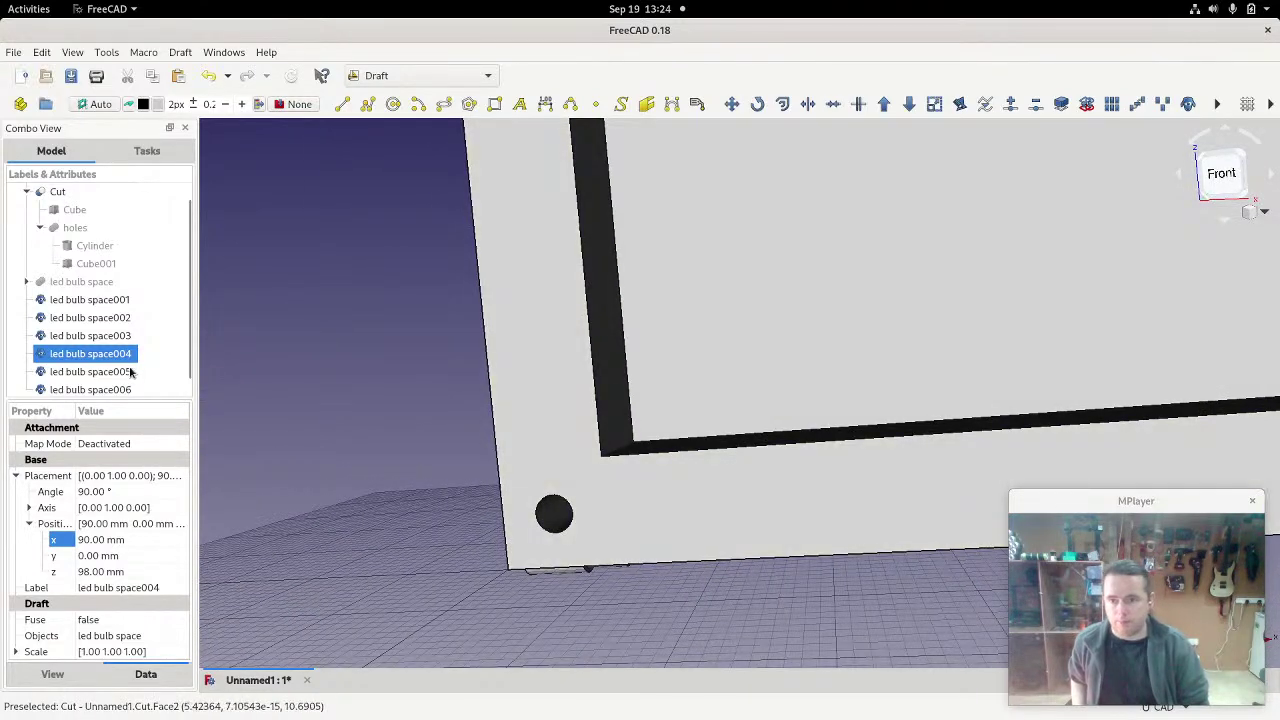
left_click(104, 371)
right_click(106, 370)
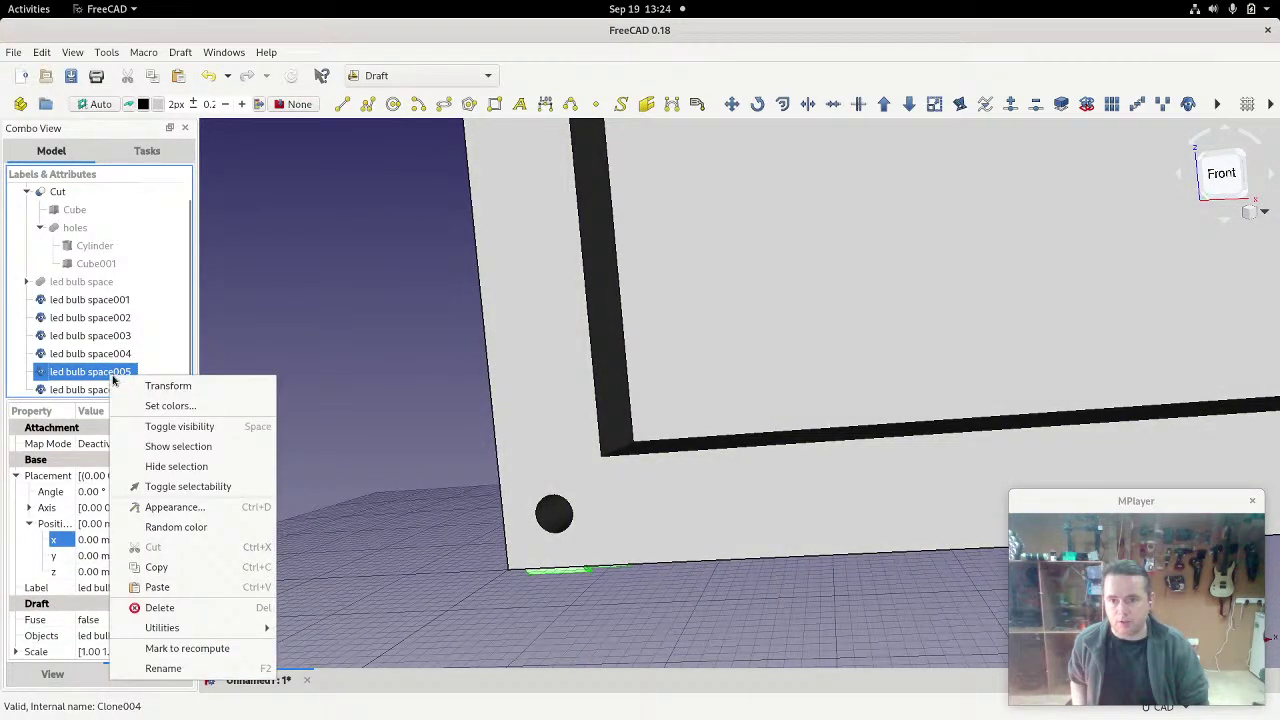
left_click(165, 383)
left_click_drag(577, 497, 364, 448)
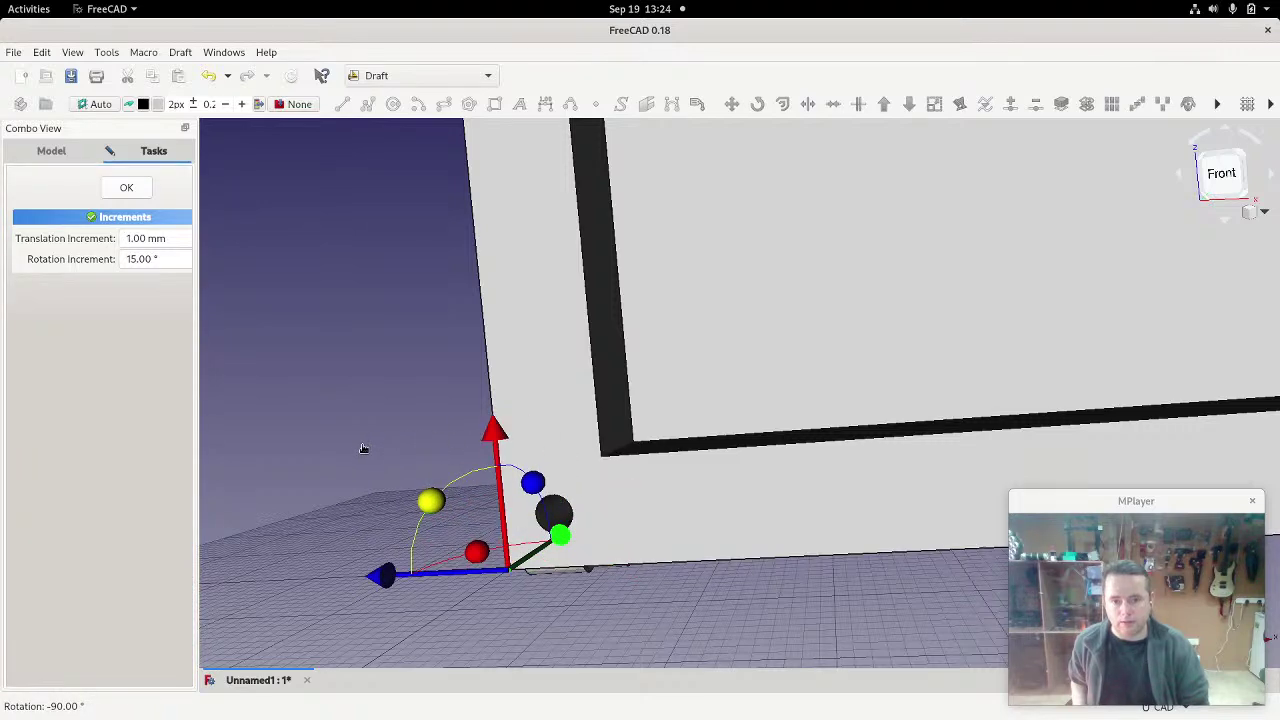
middle_click_drag(539, 647, 535, 611)
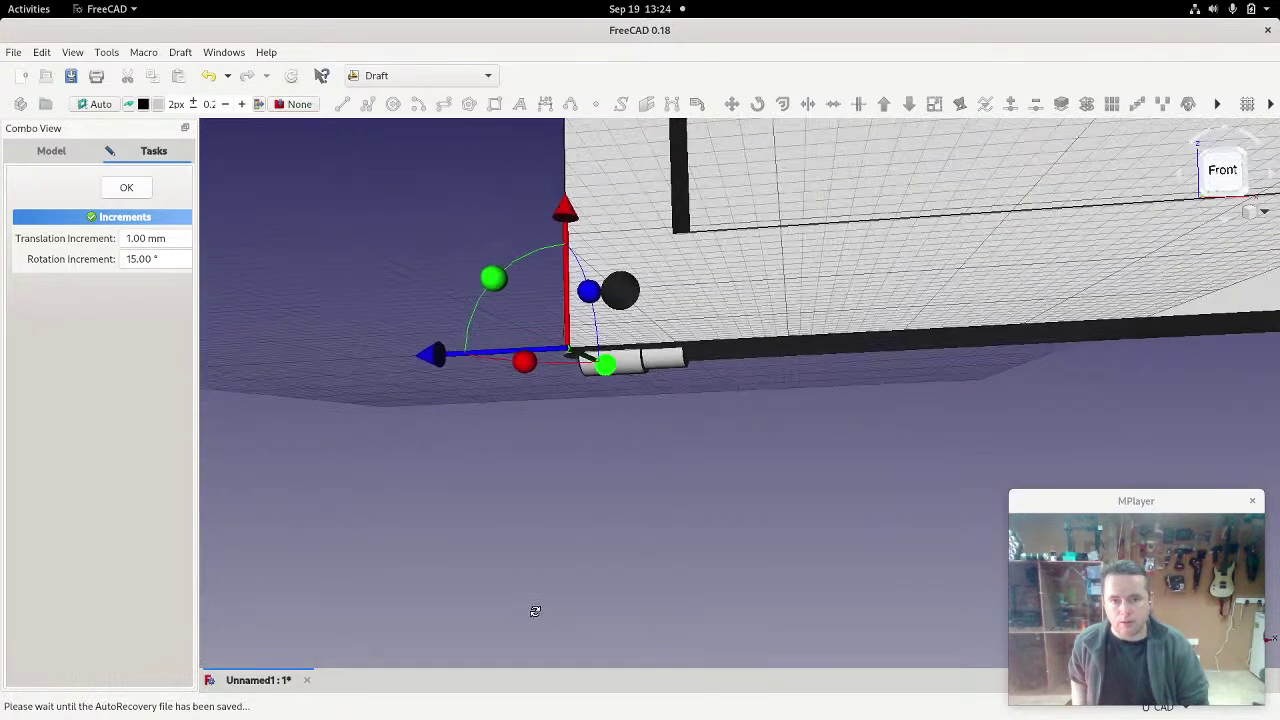
left_click(126, 188)
Step: Set the placement X position of the led bulb space005 clone to 50 mm
left_click(104, 373)
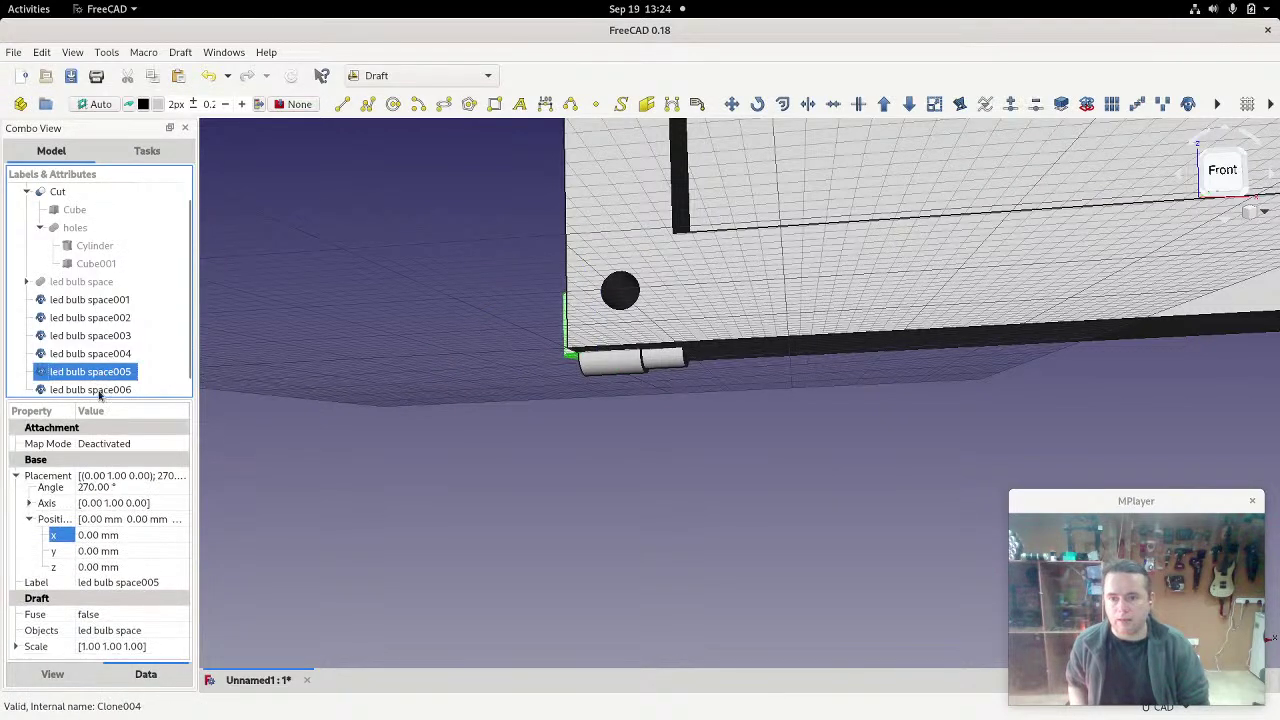
left_click(97, 545)
type("50")
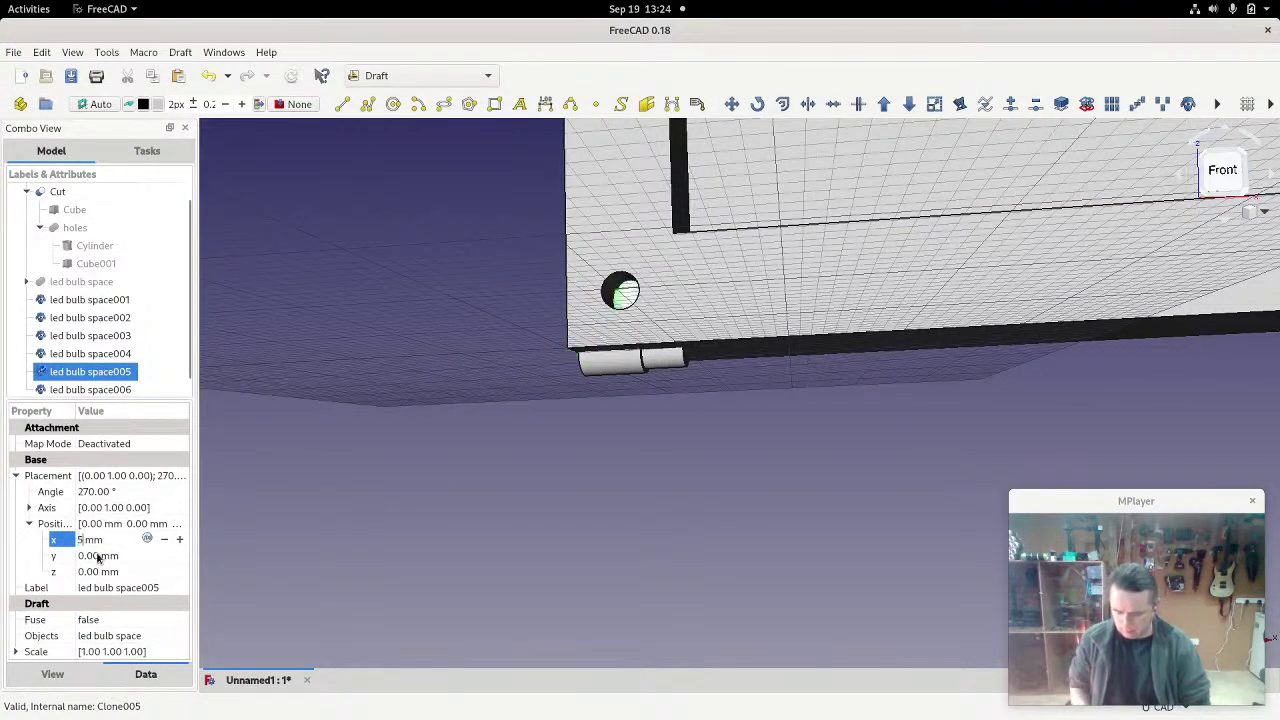
key("Tab")
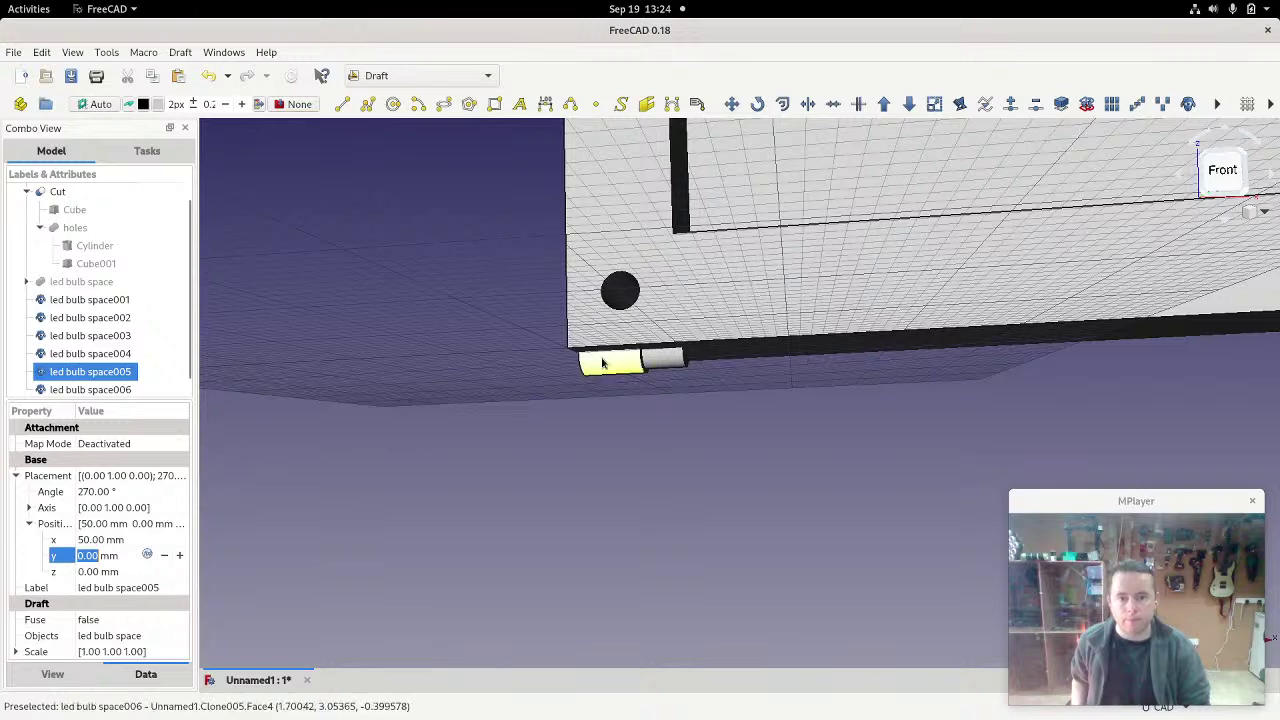
Step: Rotate the led bulb space006 clone -90° about its Y axis with Transform and finish the transform
left_click(80, 389)
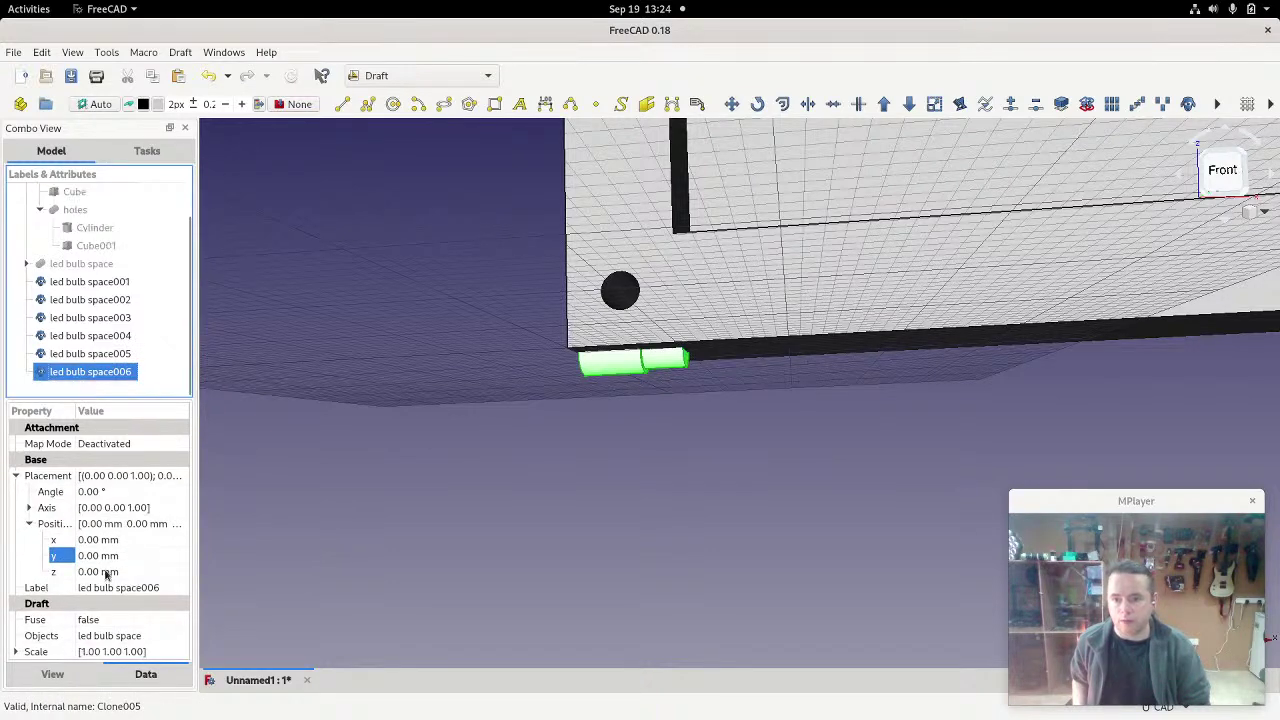
right_click(87, 374)
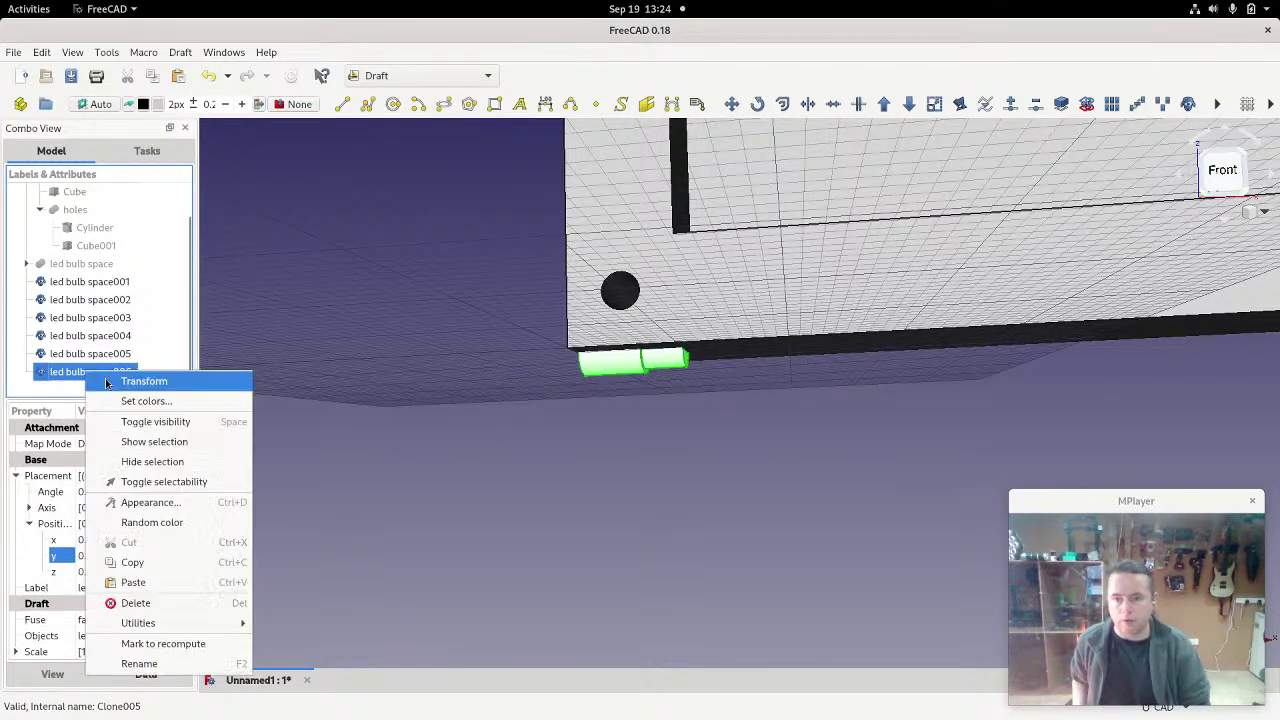
left_click(125, 380)
left_click_drag(641, 270, 370, 194)
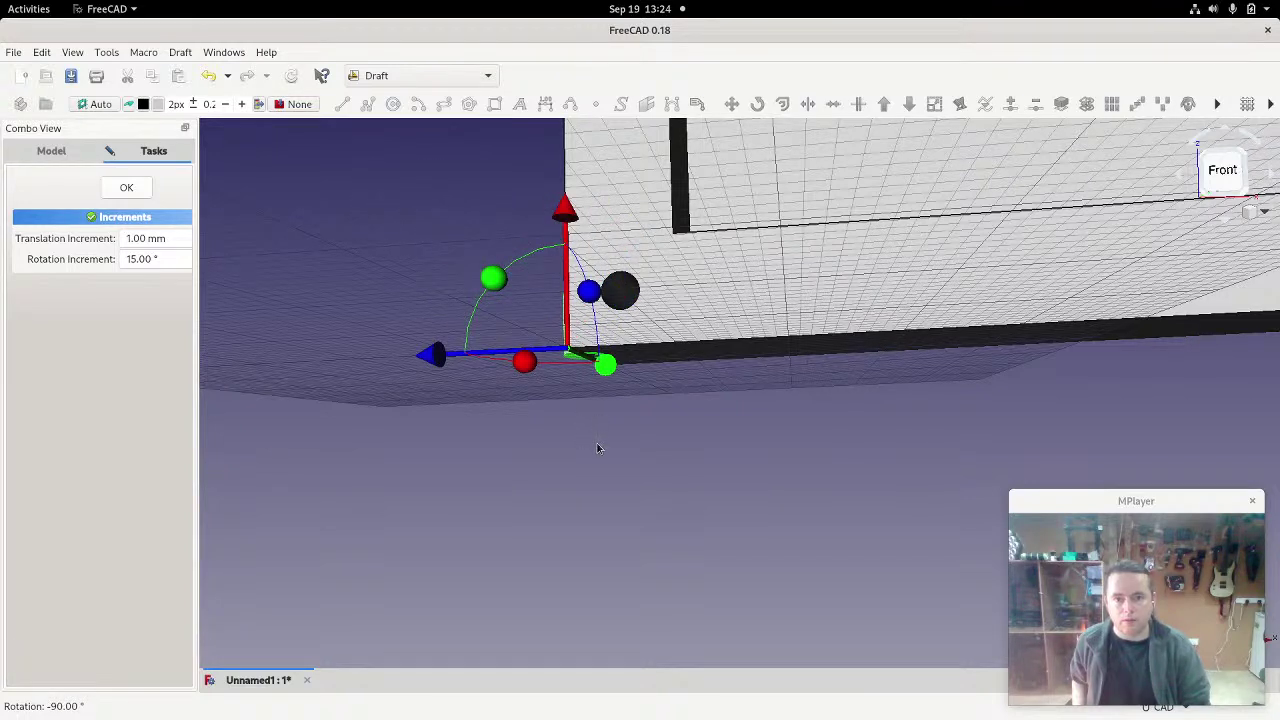
left_click(127, 189)
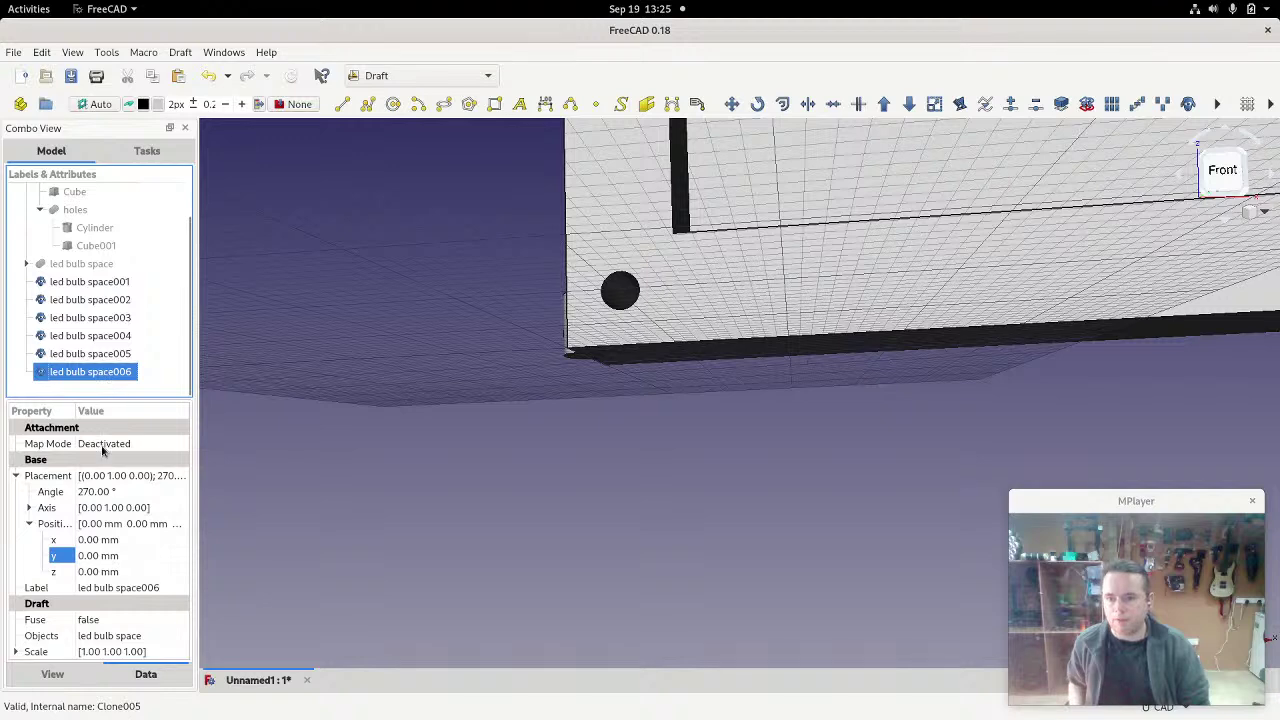
Step: Set the placement X position of the led bulb space006 clone to 90 mm and check the clones in the enclosure's walls
left_click(98, 540)
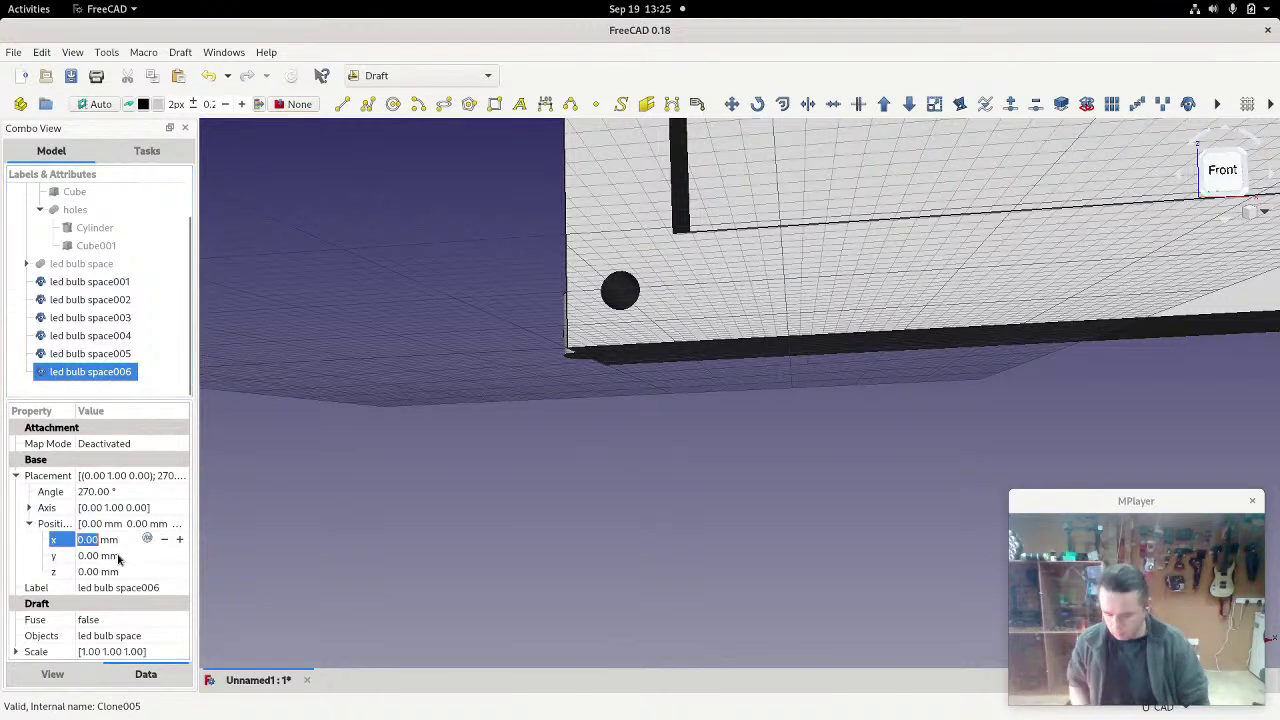
type("90")
left_click(461, 511)
scroll(621, 465, "down", 6)
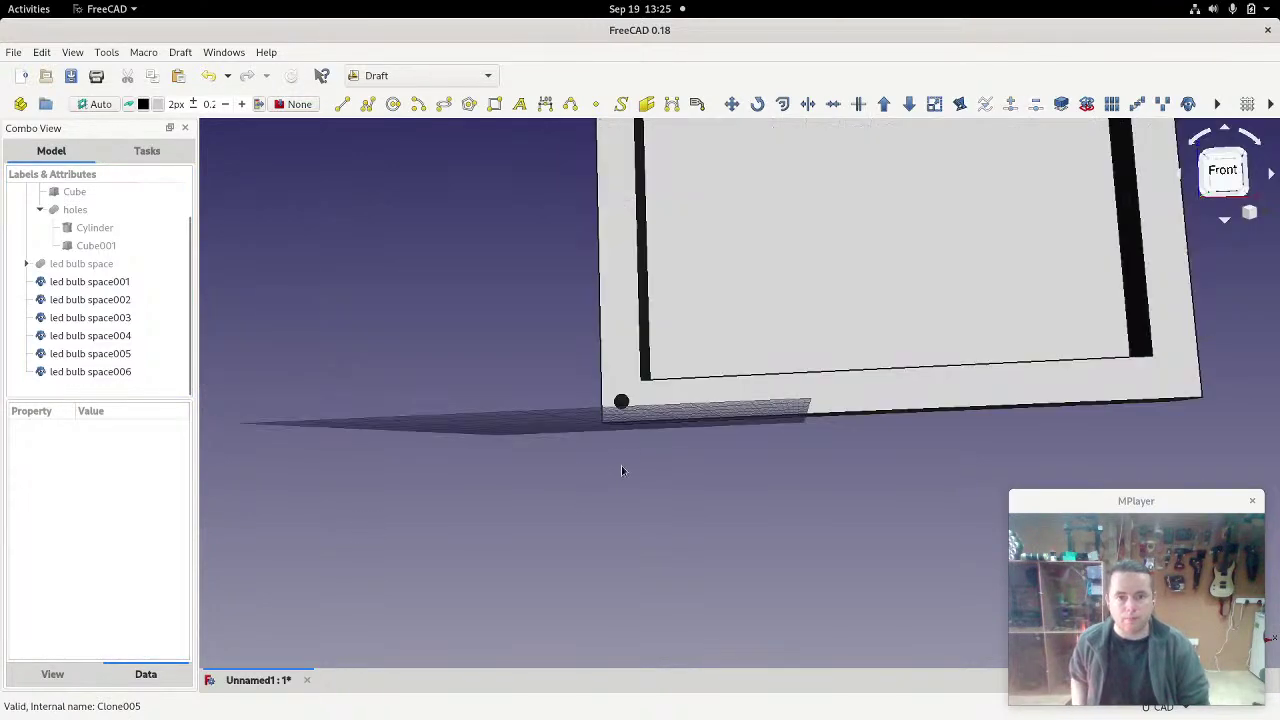
middle_click_drag(738, 456, 751, 509)
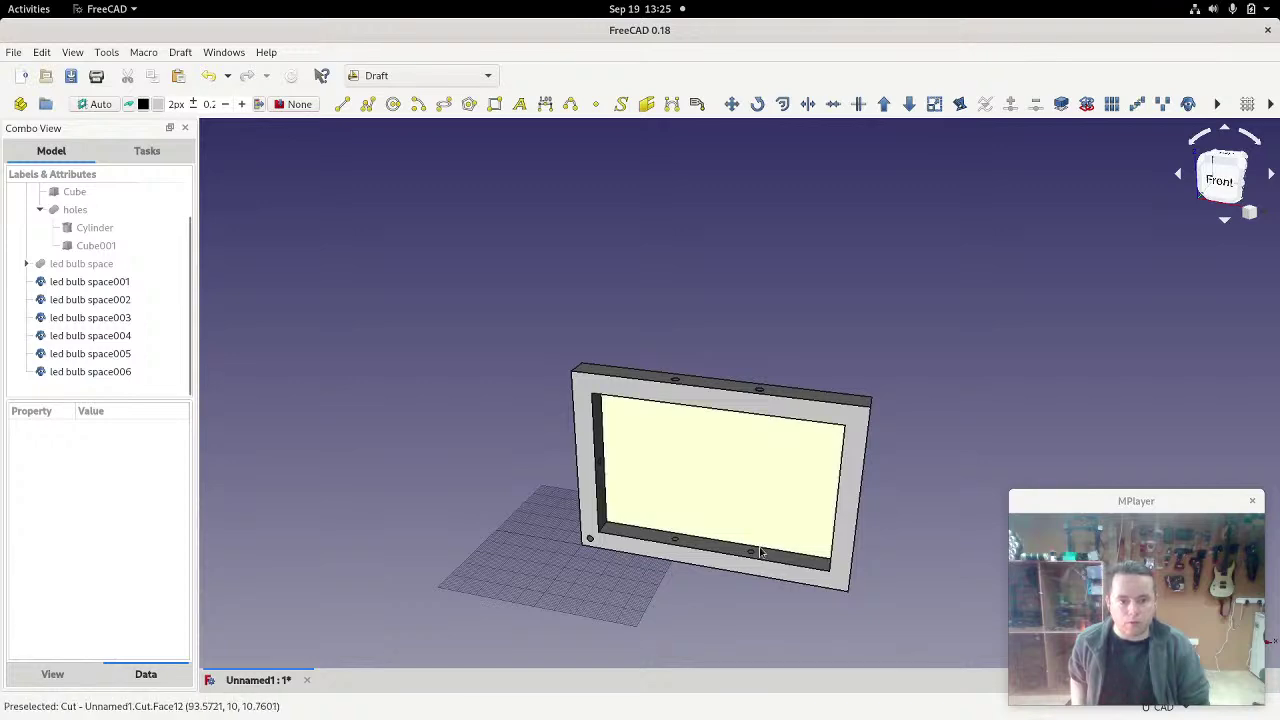
scroll(751, 509, "up", 3)
middle_click_drag(623, 614, 551, 530)
scroll(619, 480, "down", 3)
scroll(630, 478, "up", 3)
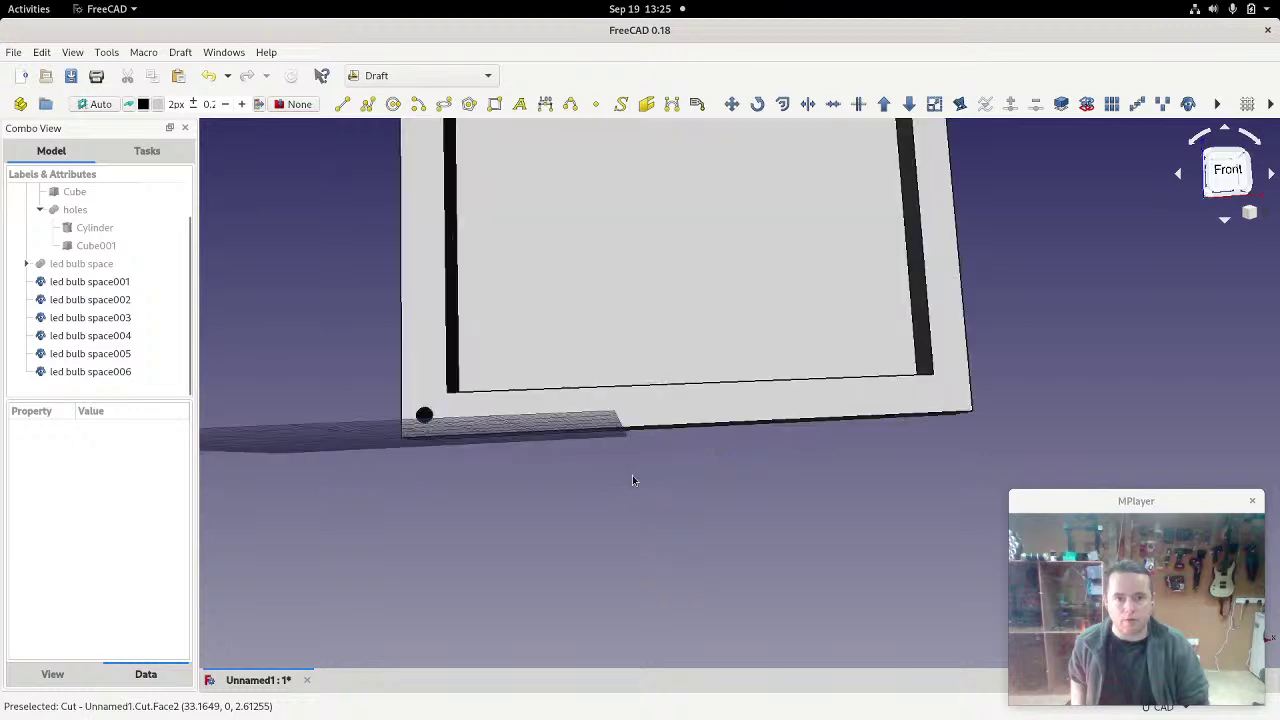
Step: Move the clones led bulb space001 to led bulb space006 into the holes fusion and recompute the document
left_click(67, 281)
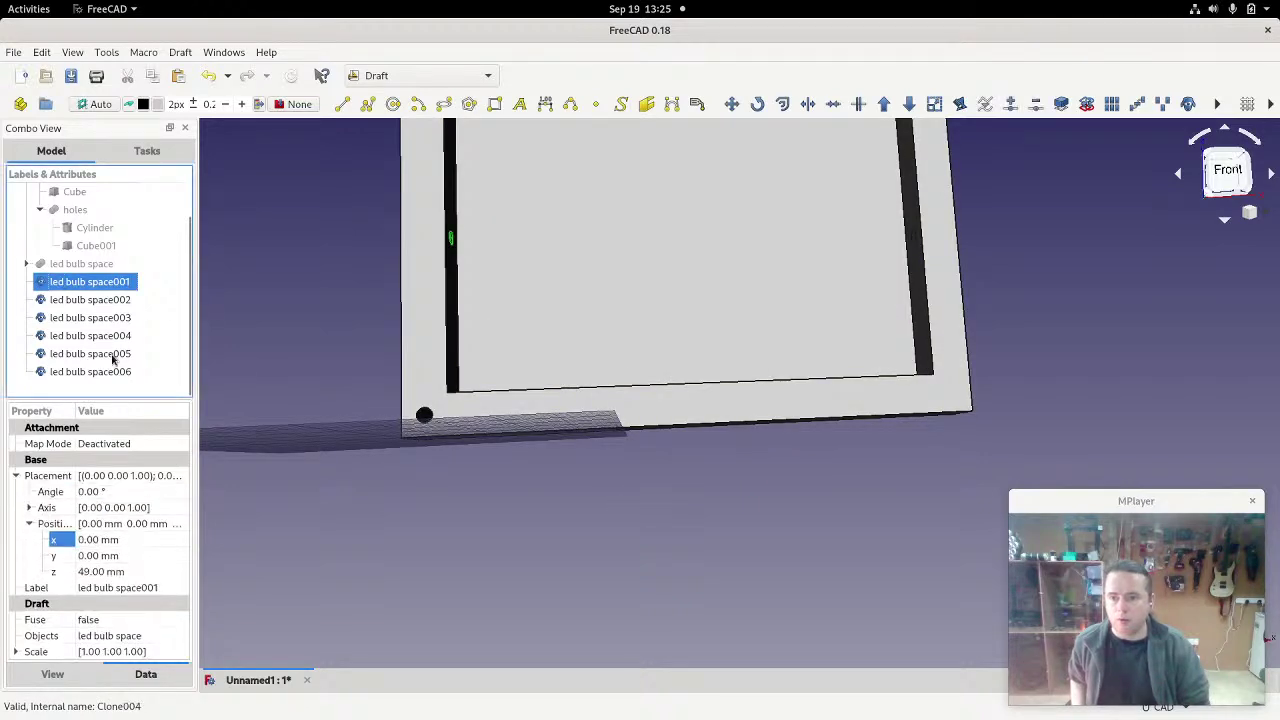
left_click(100, 371, "shift")
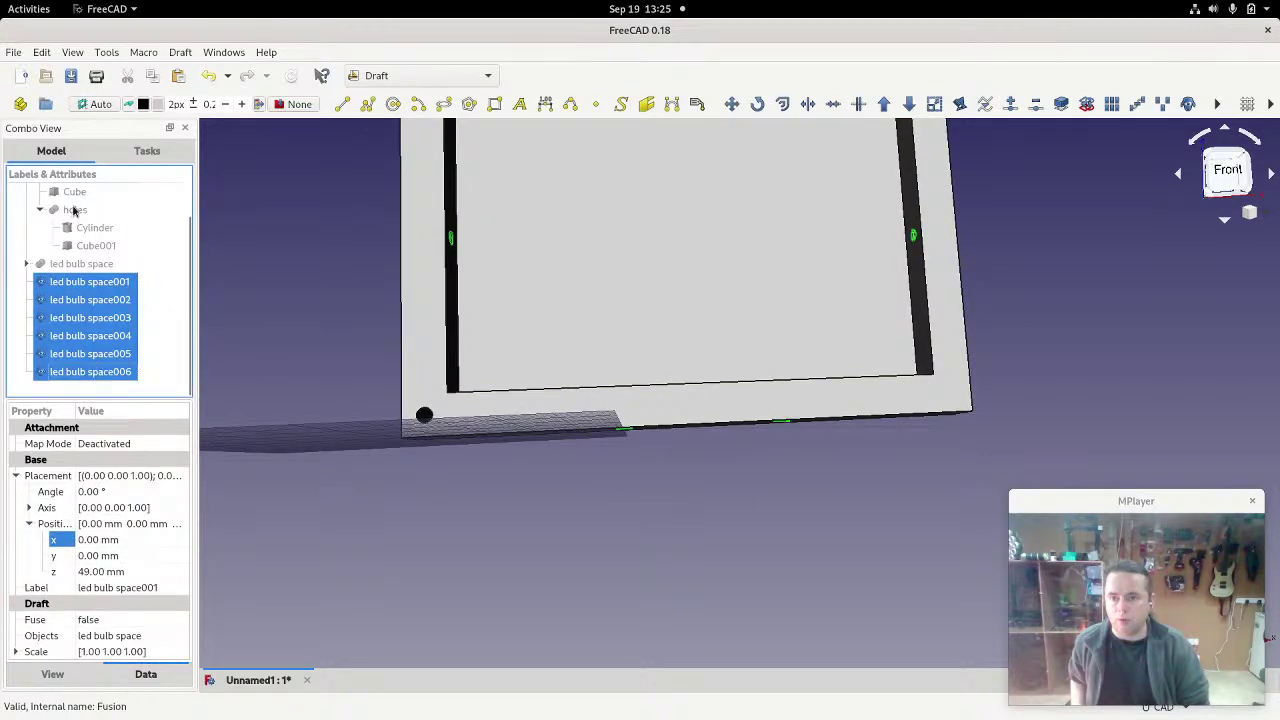
left_click_drag(71, 287, 86, 214)
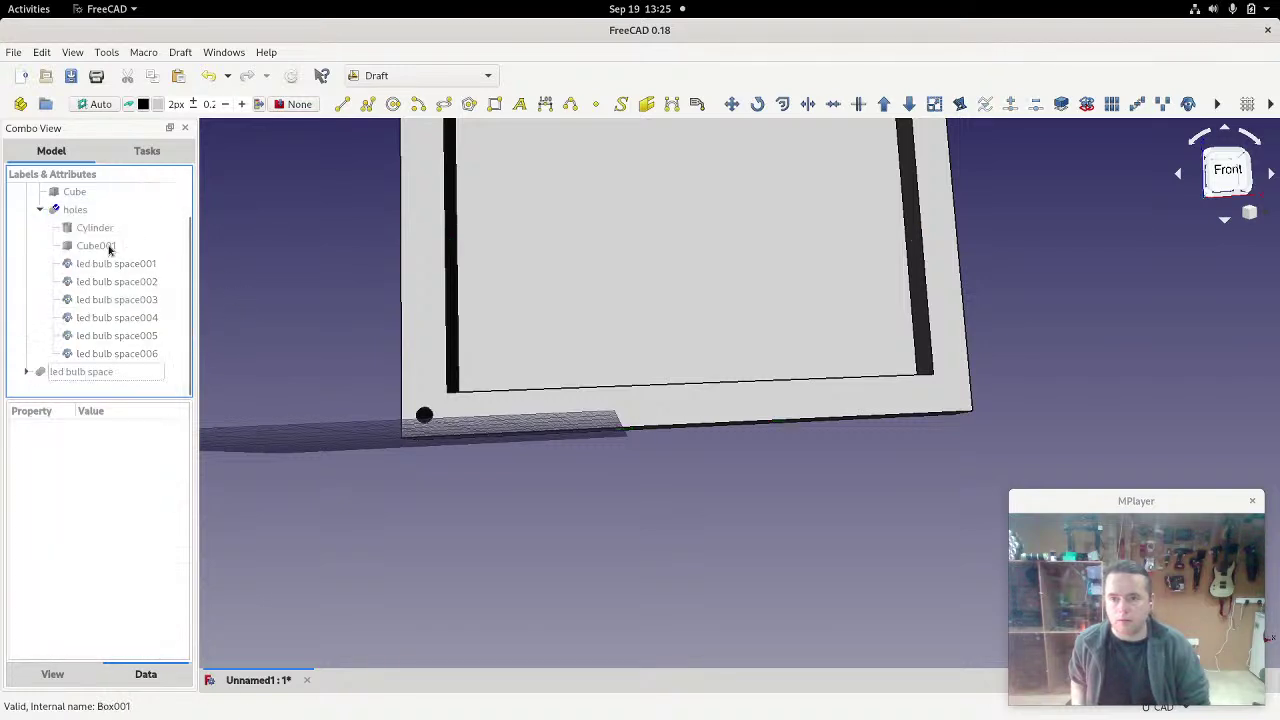
left_click(291, 76)
middle_click_drag(535, 432, 620, 540)
right_click(558, 613)
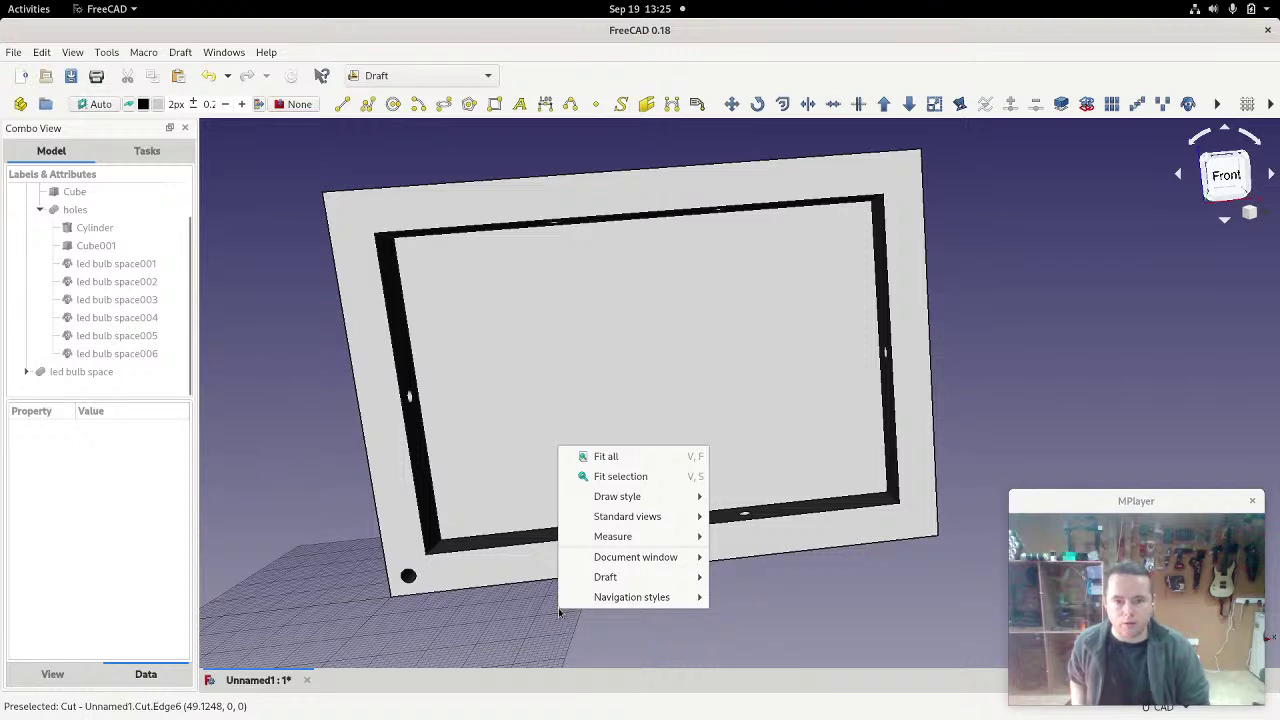
left_click(519, 622)
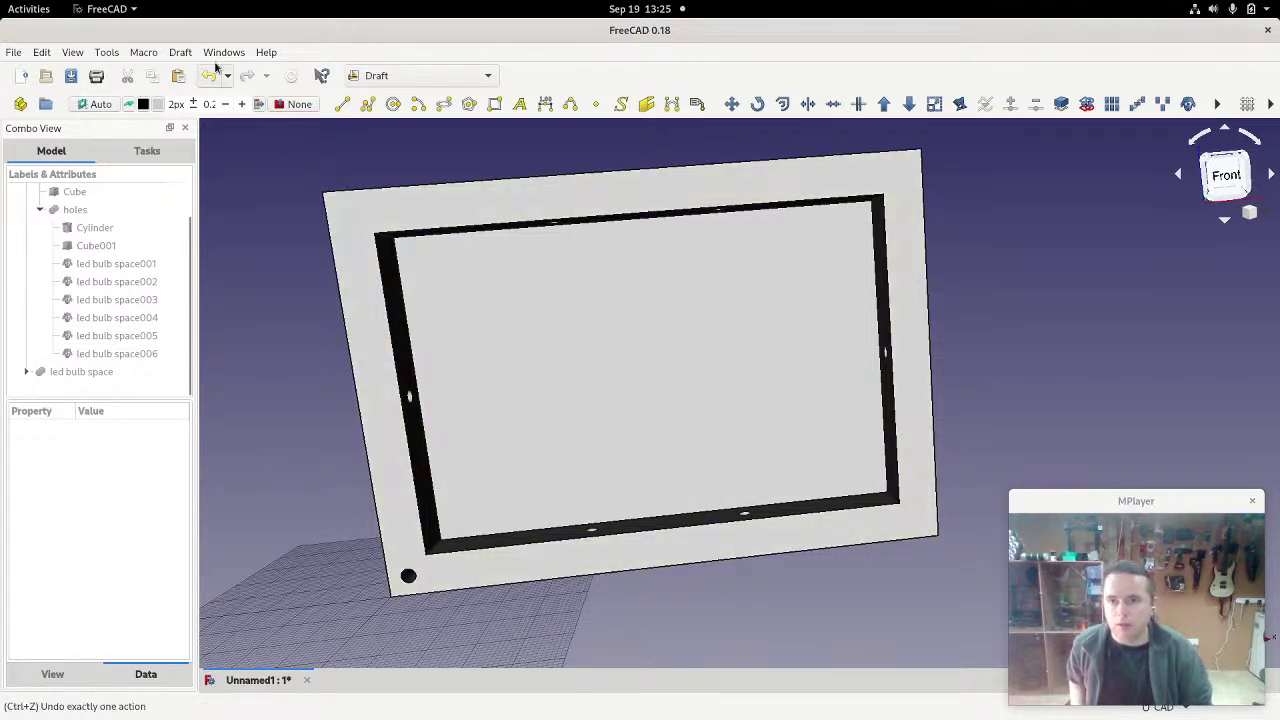
left_click(180, 52)
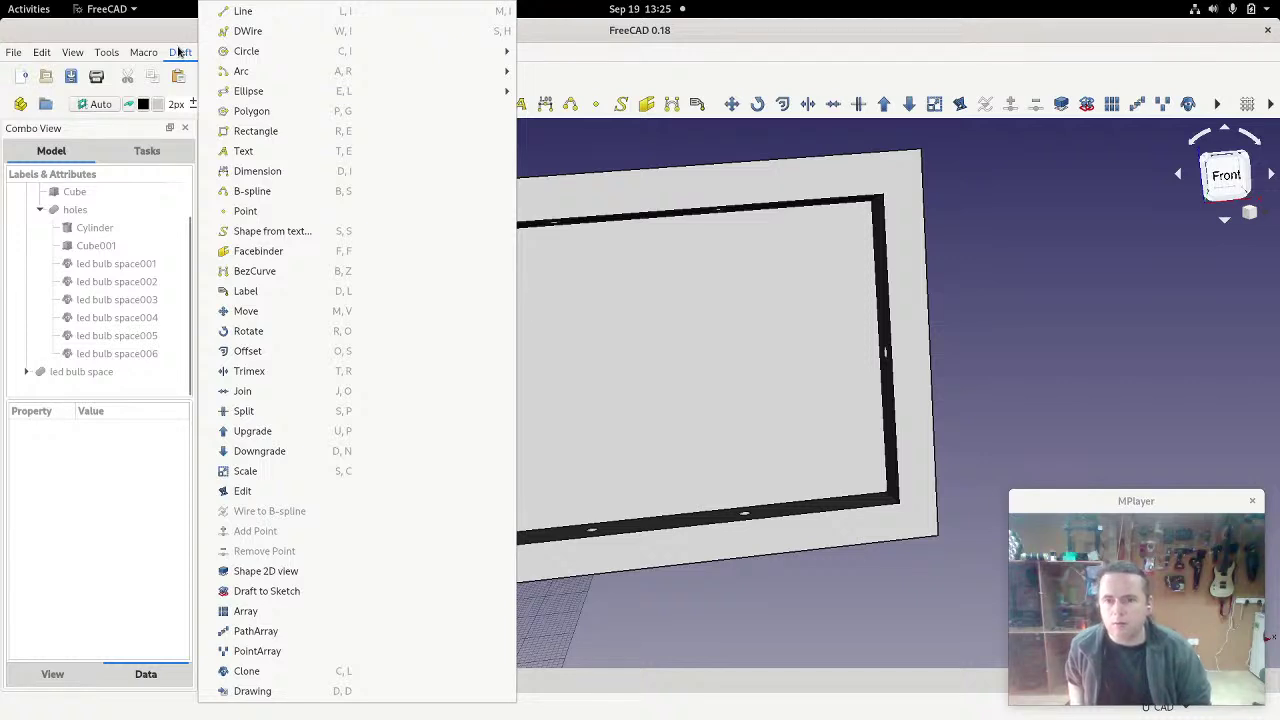
left_click(177, 52)
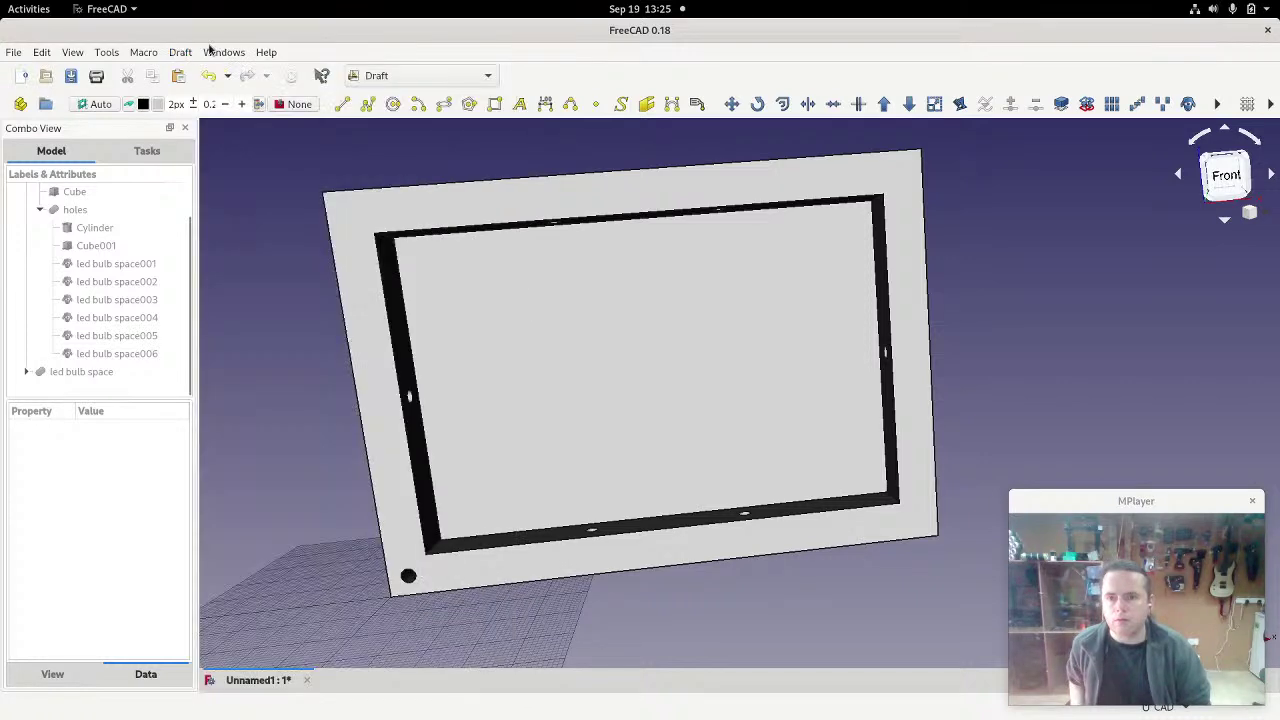
Step: Inspect the LED holes in the enclosure's inner and outer walls from several viewing angles
left_click(220, 52)
left_click(218, 52)
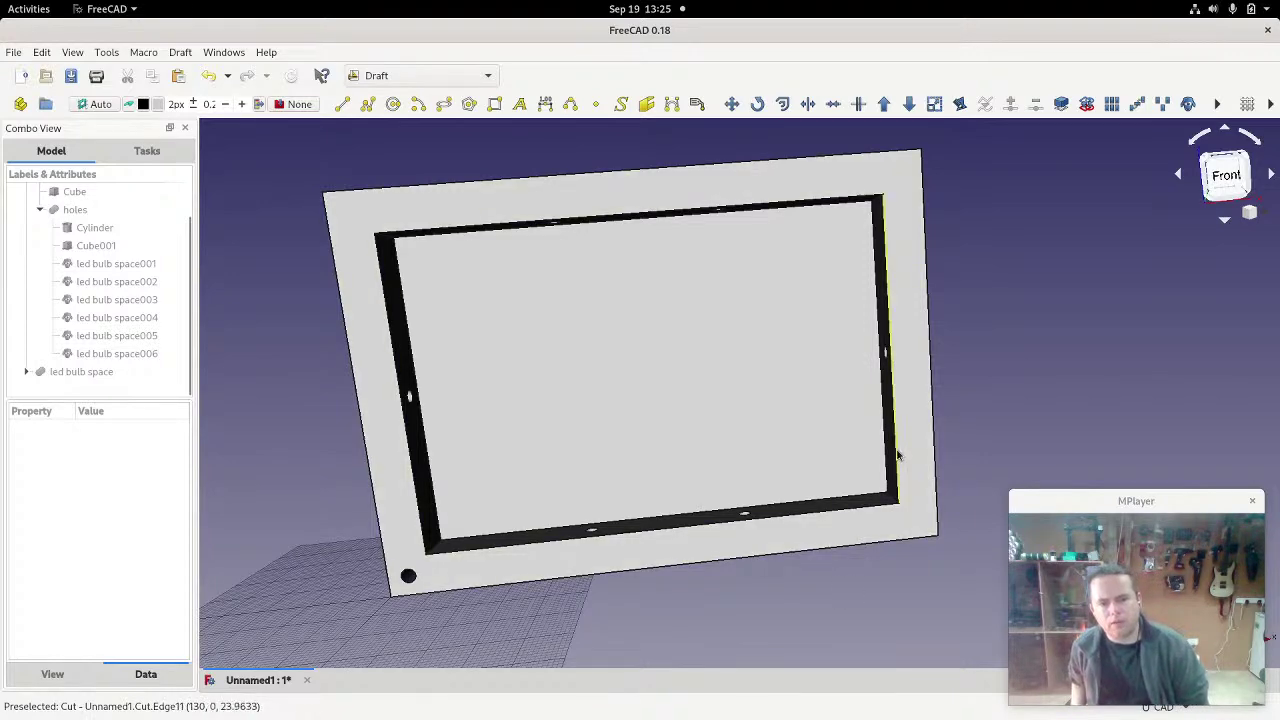
middle_click_drag(792, 610, 770, 500)
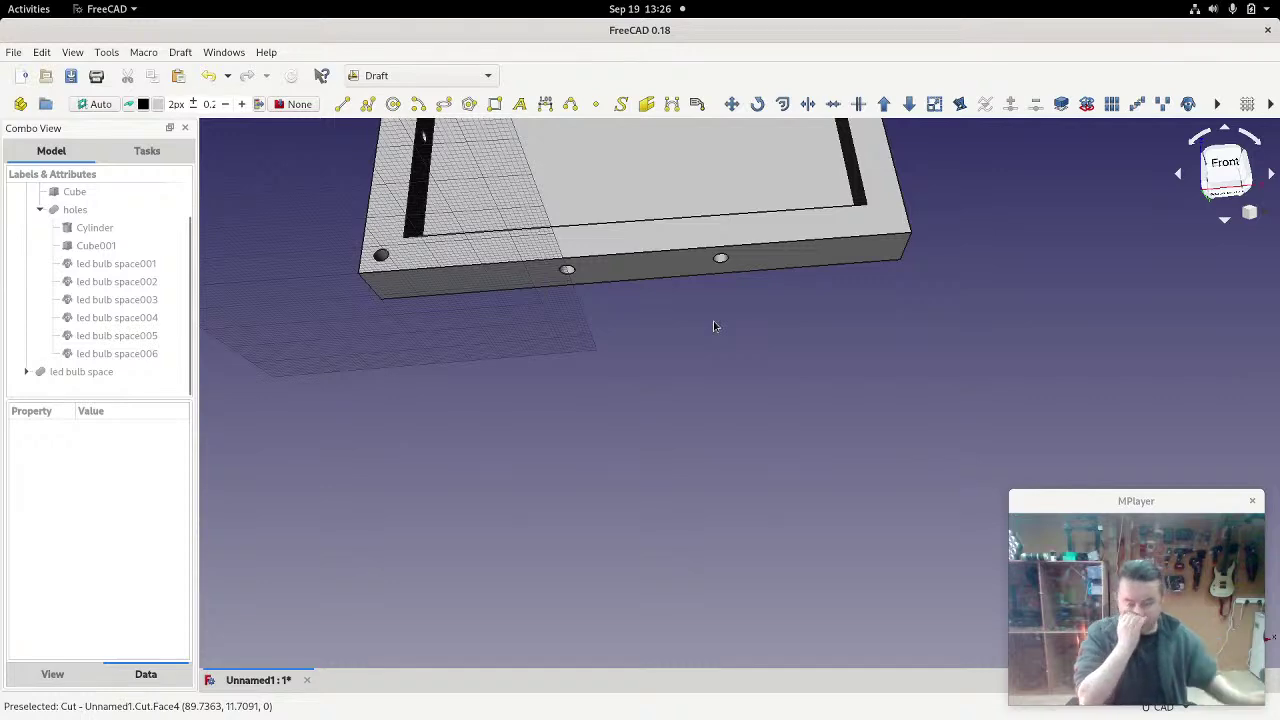
middle_click_drag(786, 380, 435, 406)
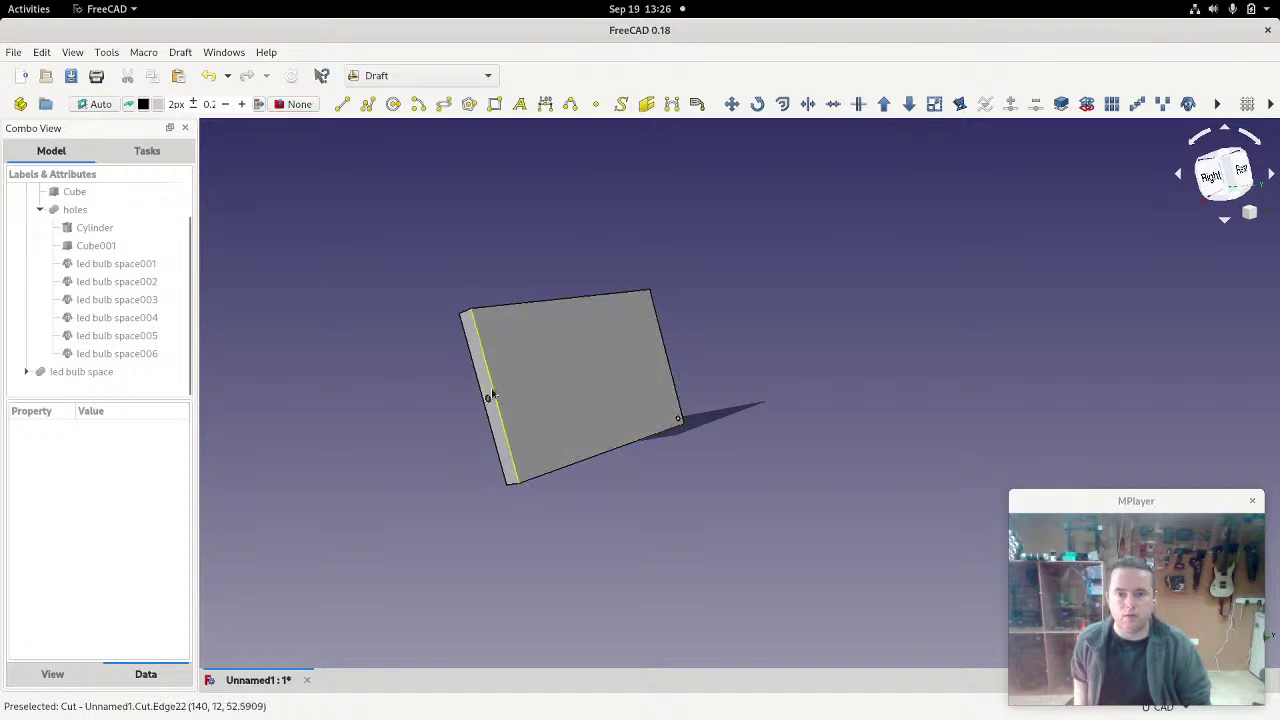
middle_click_drag(354, 352, 791, 382)
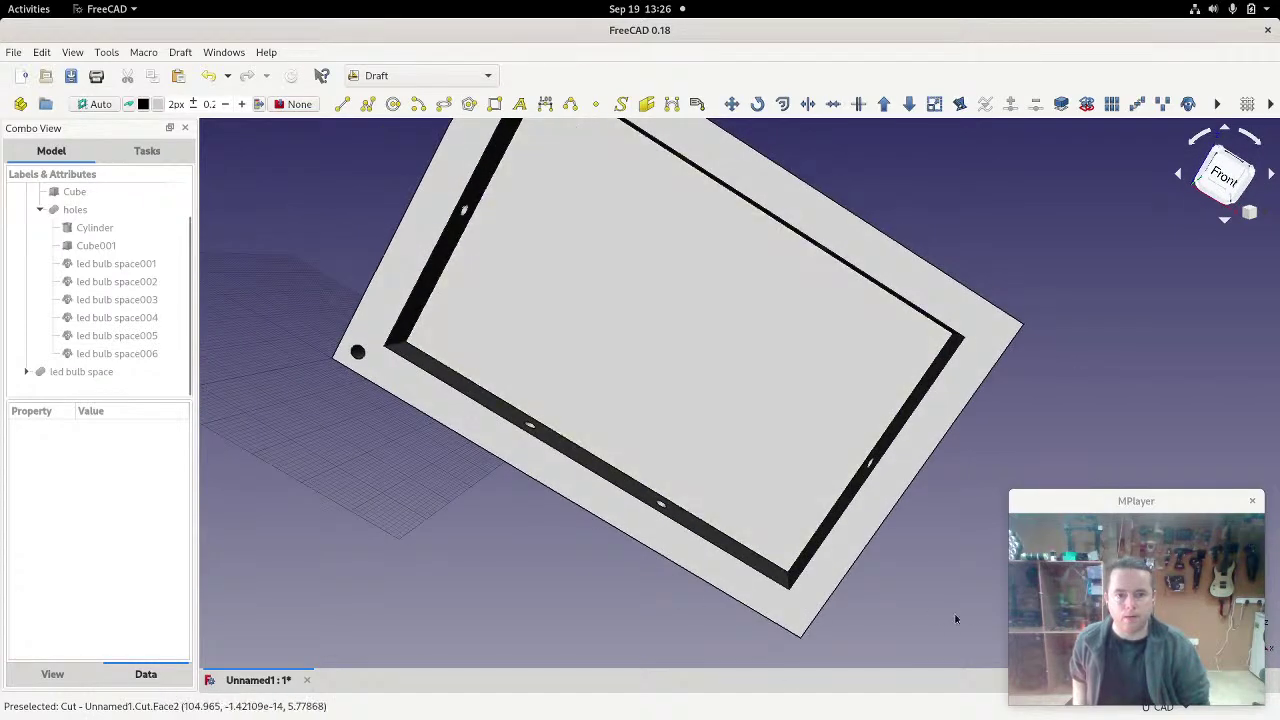
middle_click_drag(957, 615, 881, 612)
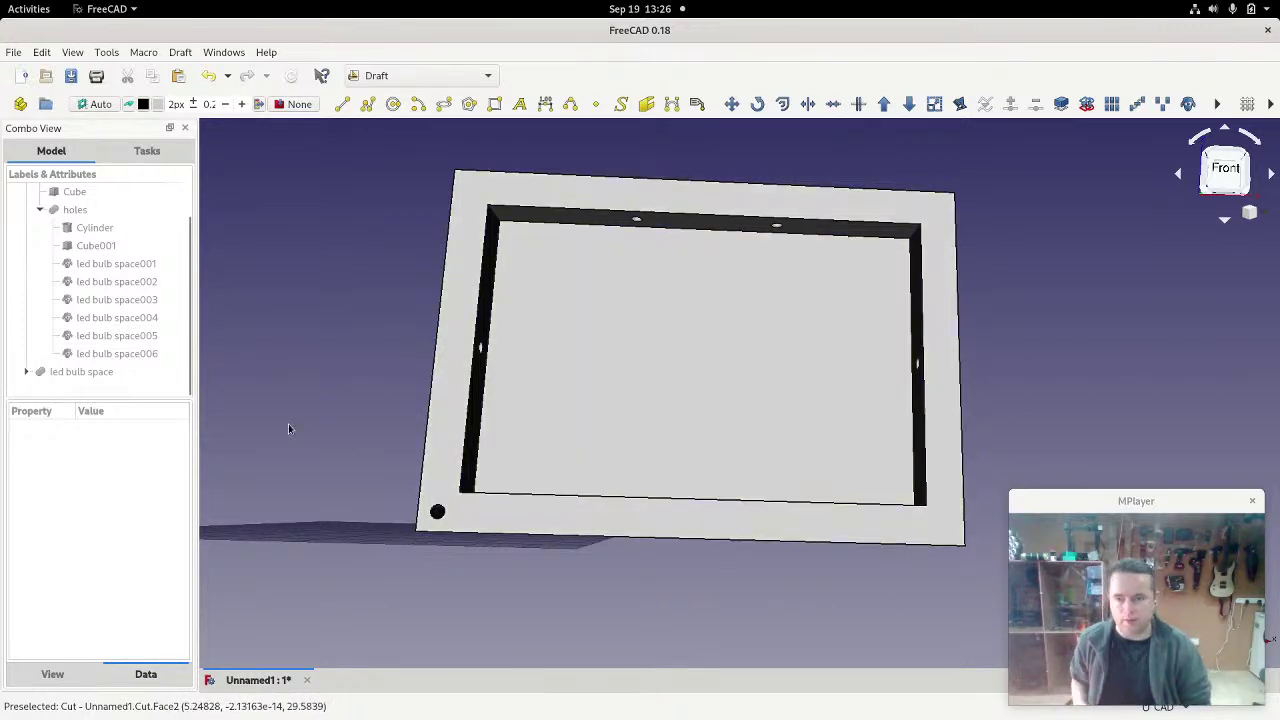
Step: Expand the led bulb space fusion in the model tree and hide the Cut enclosure
left_click(34, 386)
left_click(25, 373)
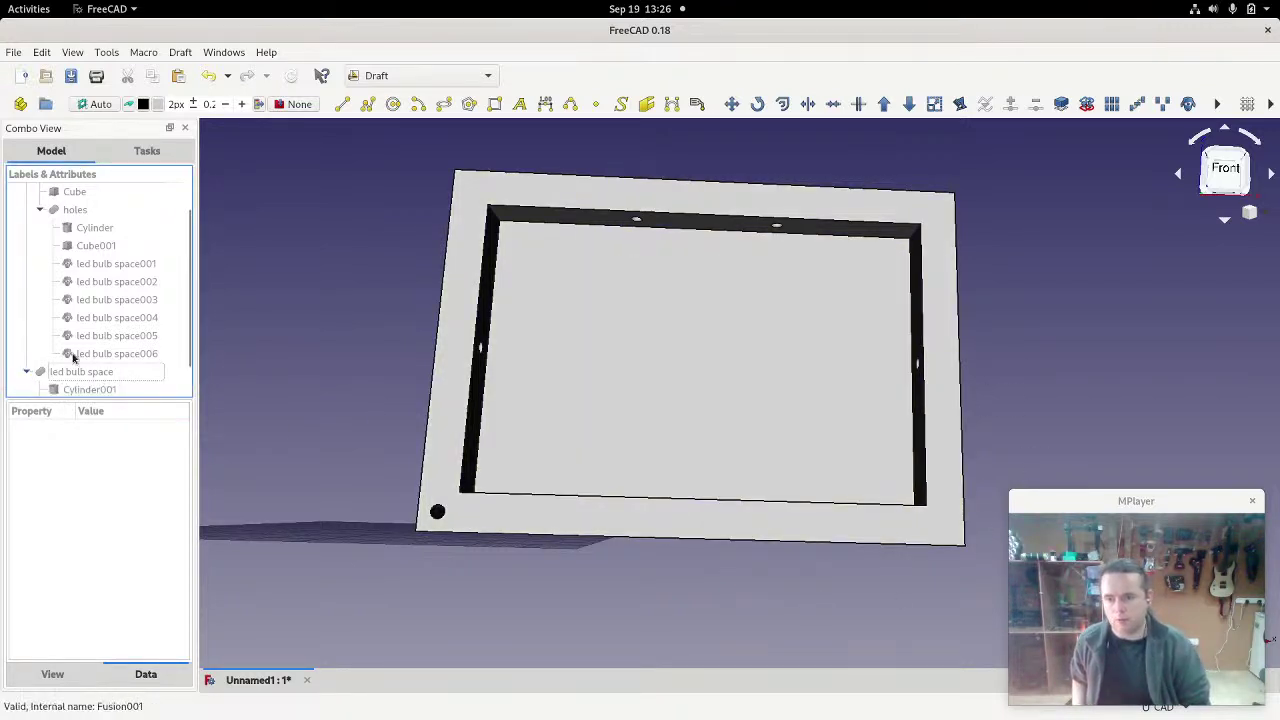
scroll(110, 388, "down", 1)
left_click(86, 338)
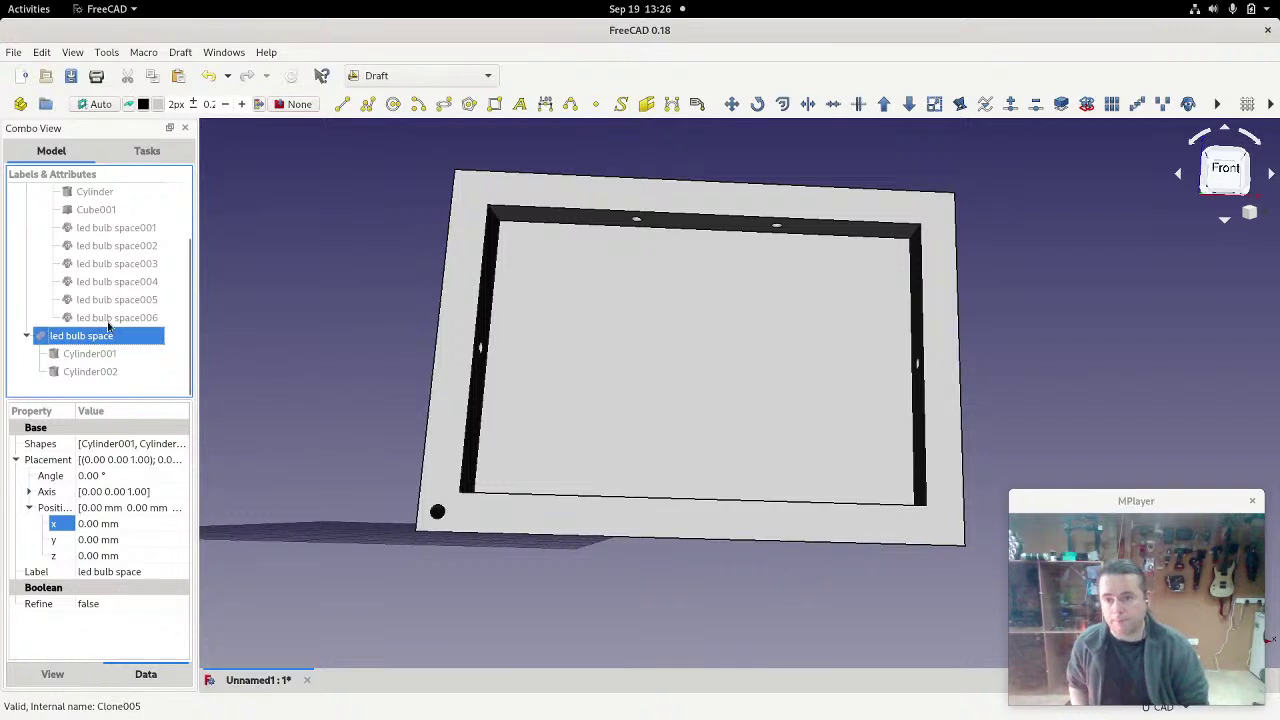
scroll(90, 315, "up", 2)
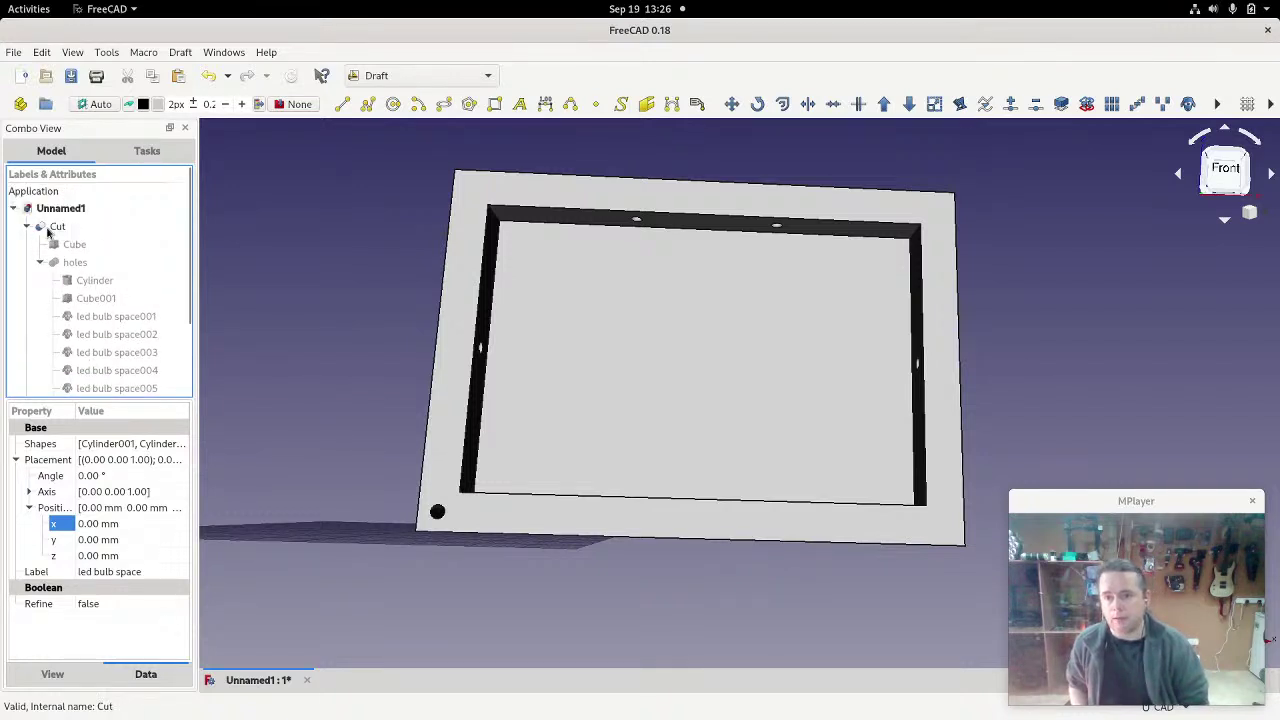
left_click(55, 226)
key("space")
scroll(96, 383, "down", 2)
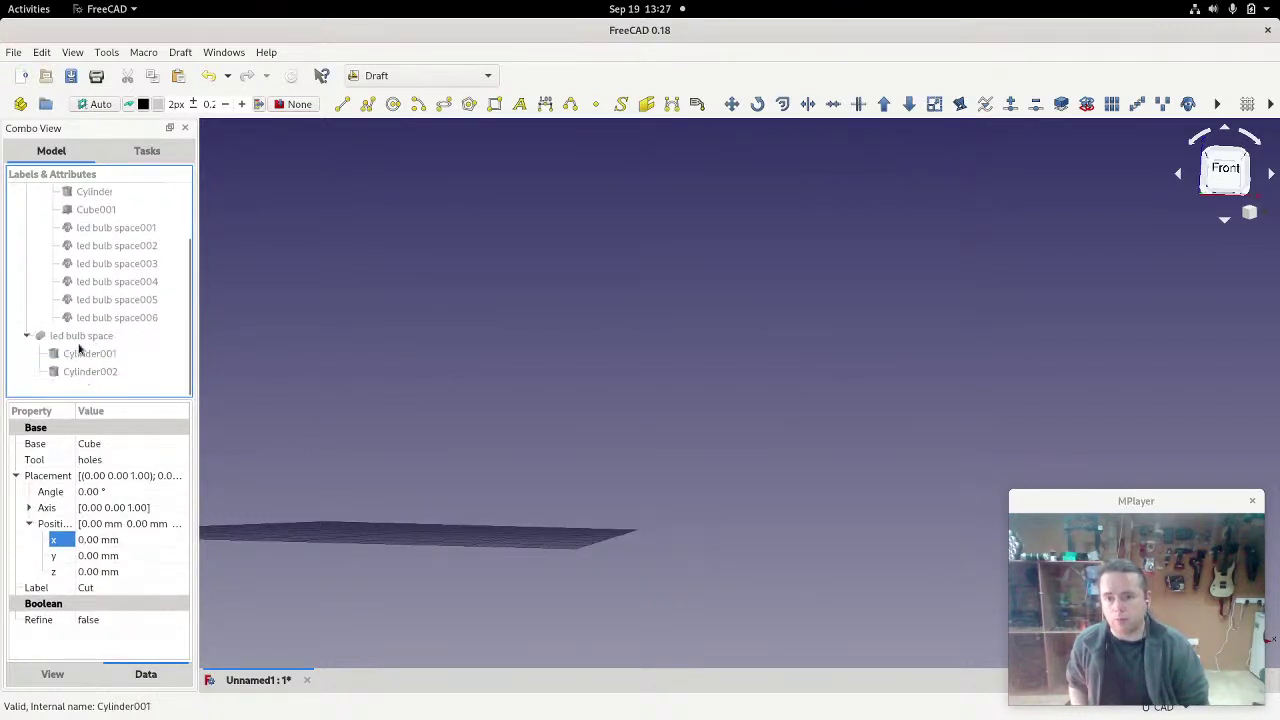
Step: Show the original led bulb space fusion on its own
left_click(80, 335)
key("space")
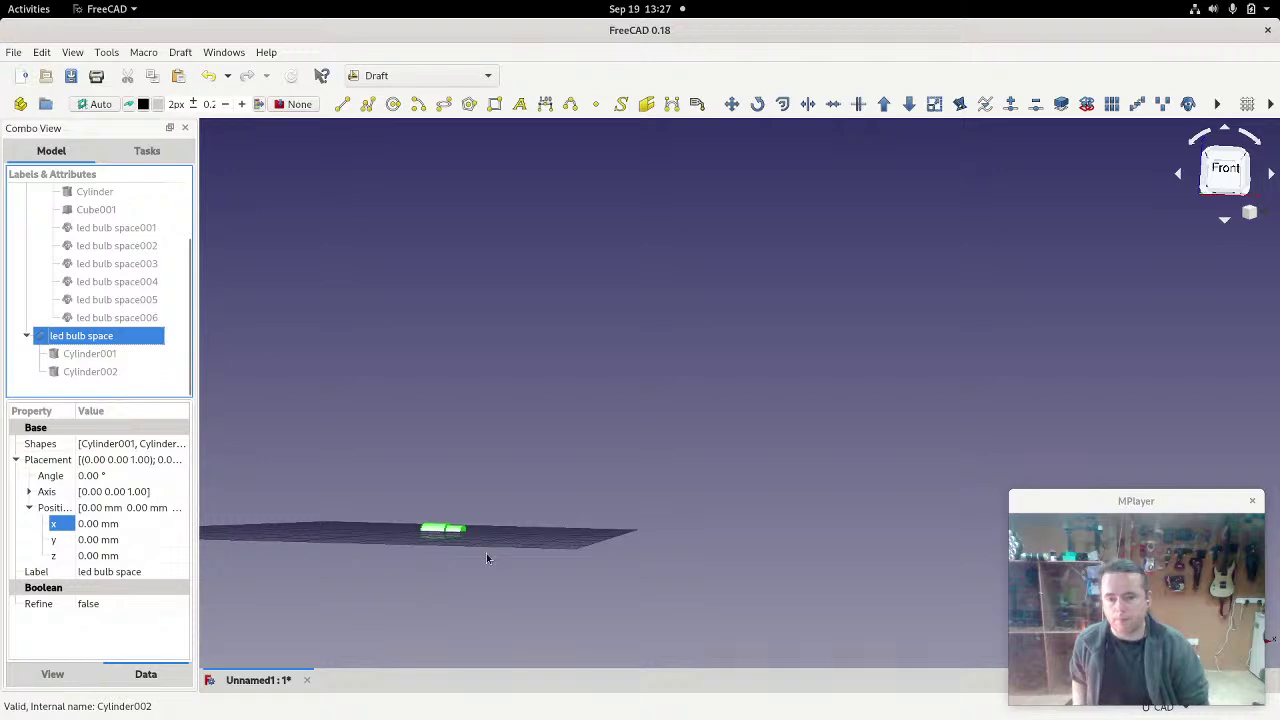
middle_click_drag(486, 553, 705, 511)
middle_click_drag(804, 393, 653, 479)
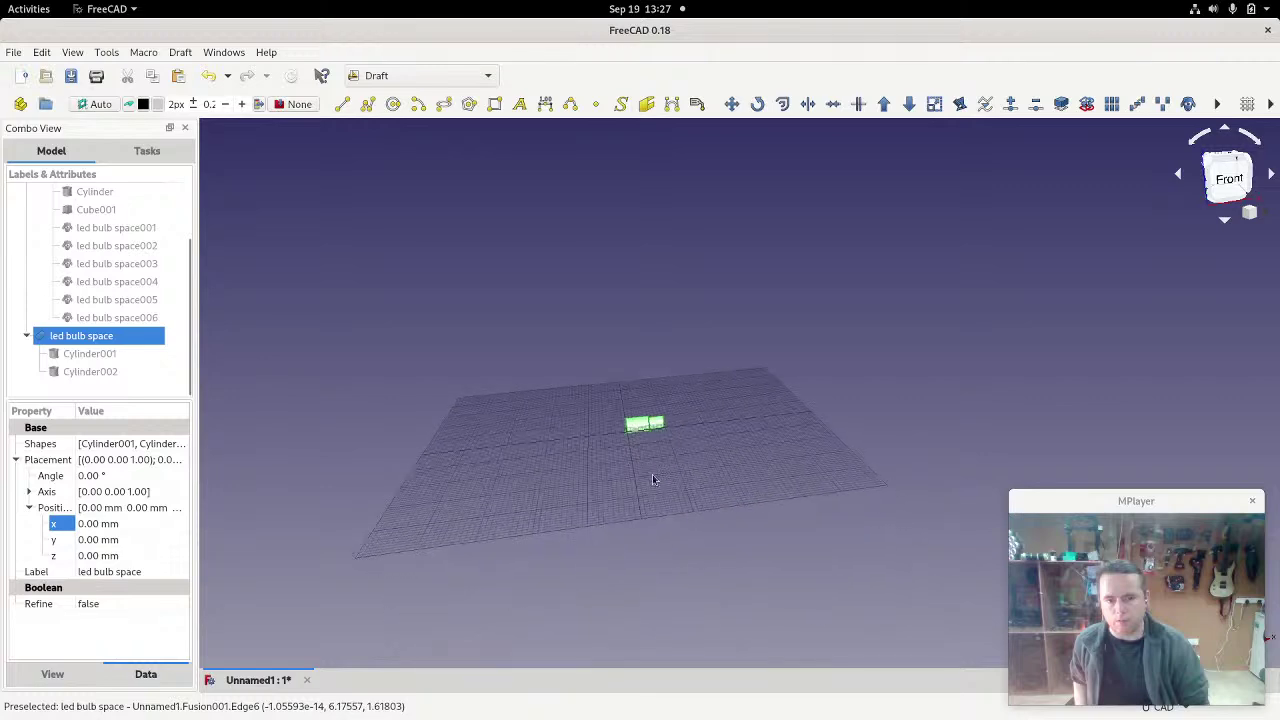
middle_click_drag(879, 457, 871, 469)
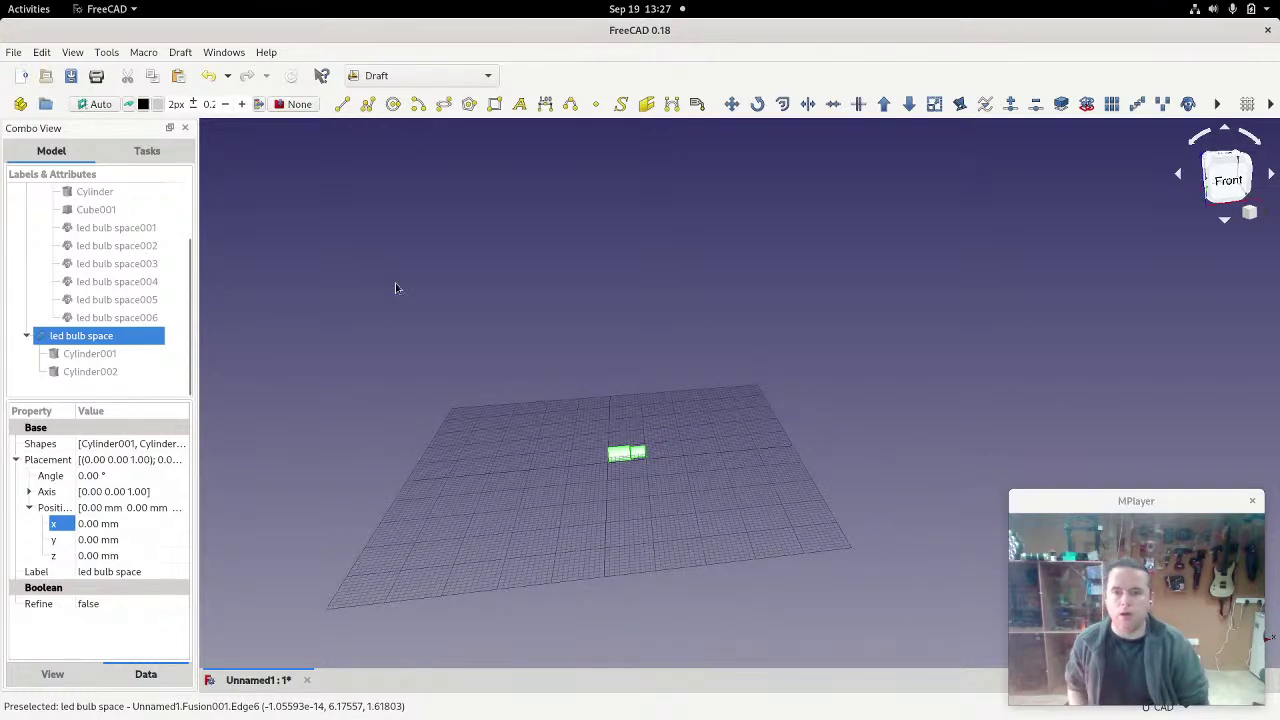
Step: Switch to the Part workbench and add a cube at the origin beside the led bulb space
left_click(421, 80)
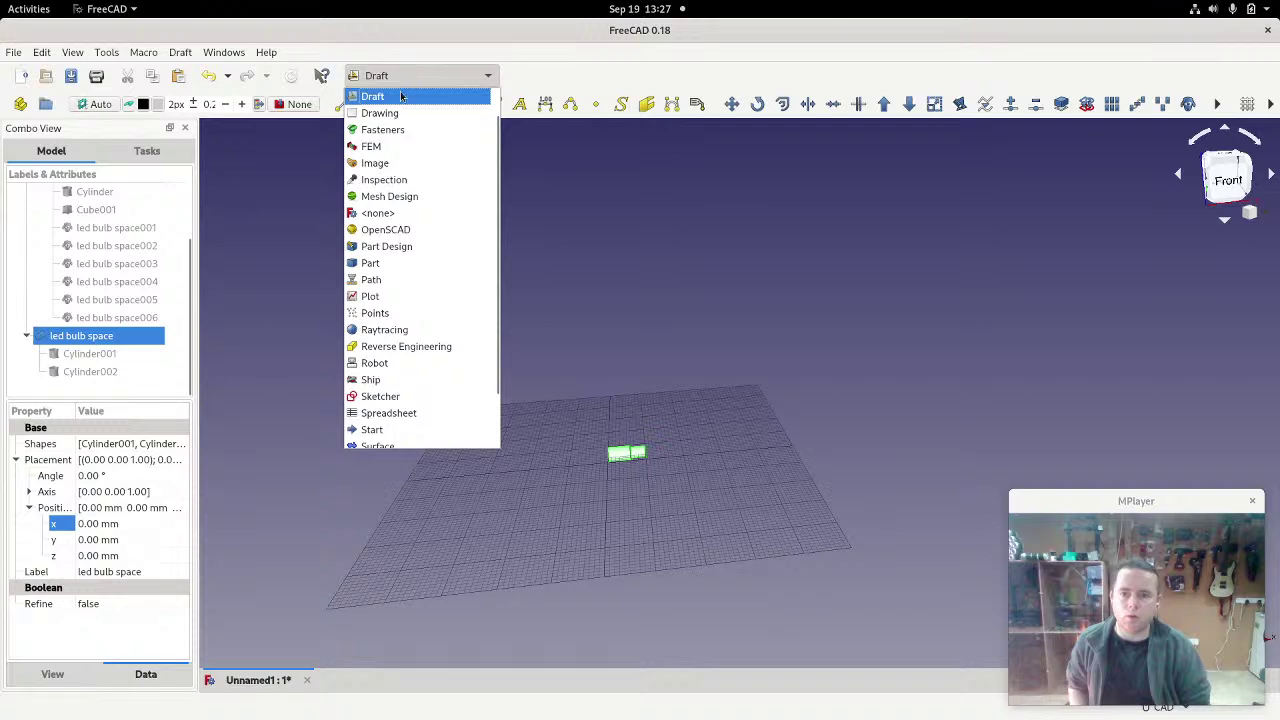
left_click(379, 263)
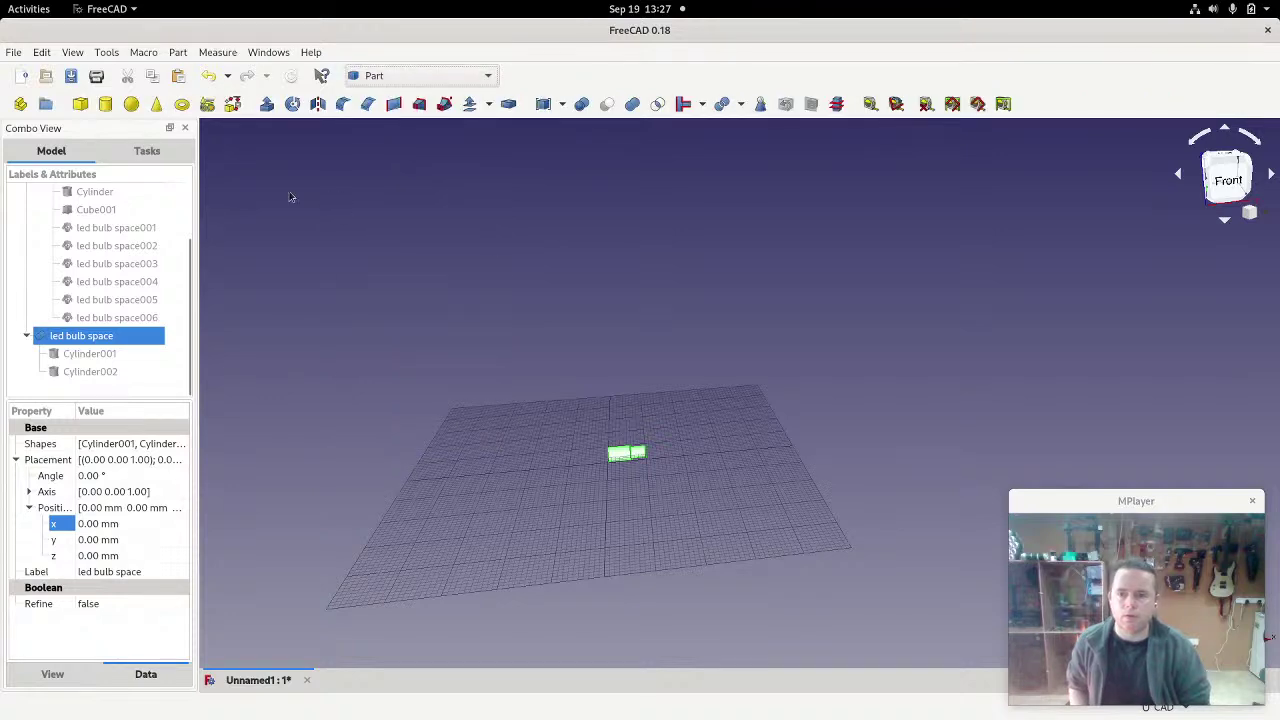
left_click(80, 104)
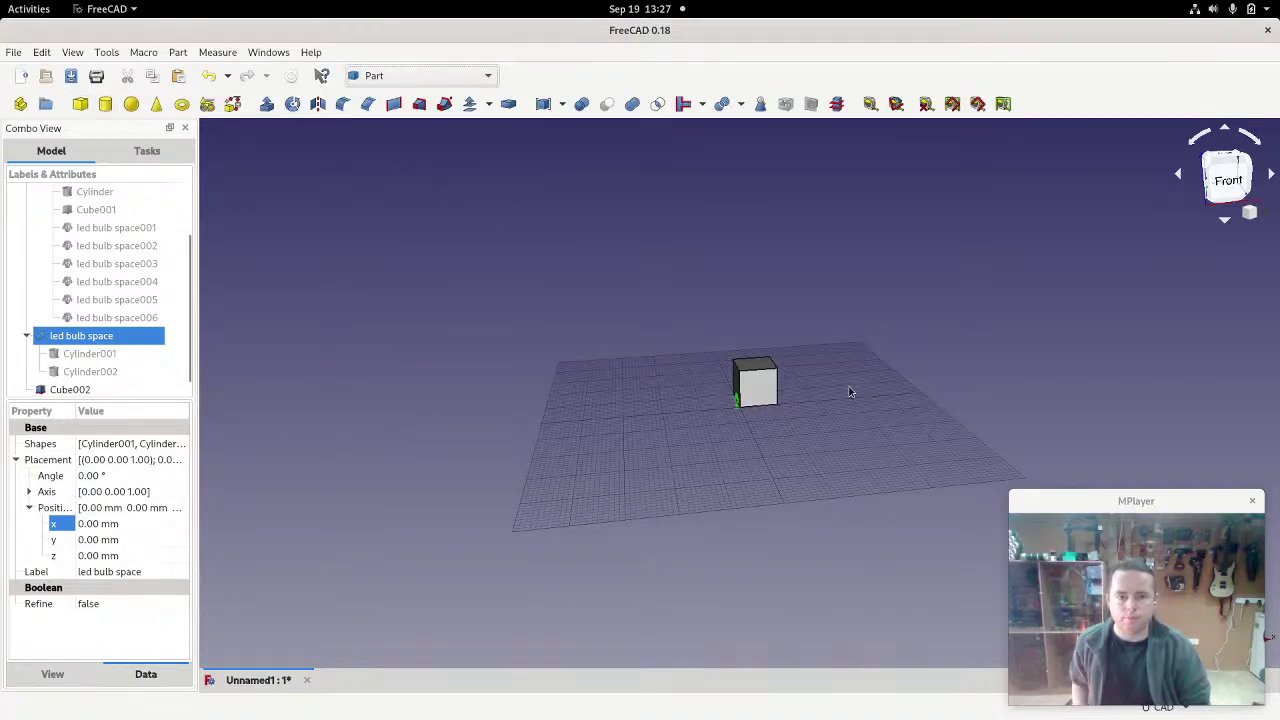
scroll(846, 387, "up", 3)
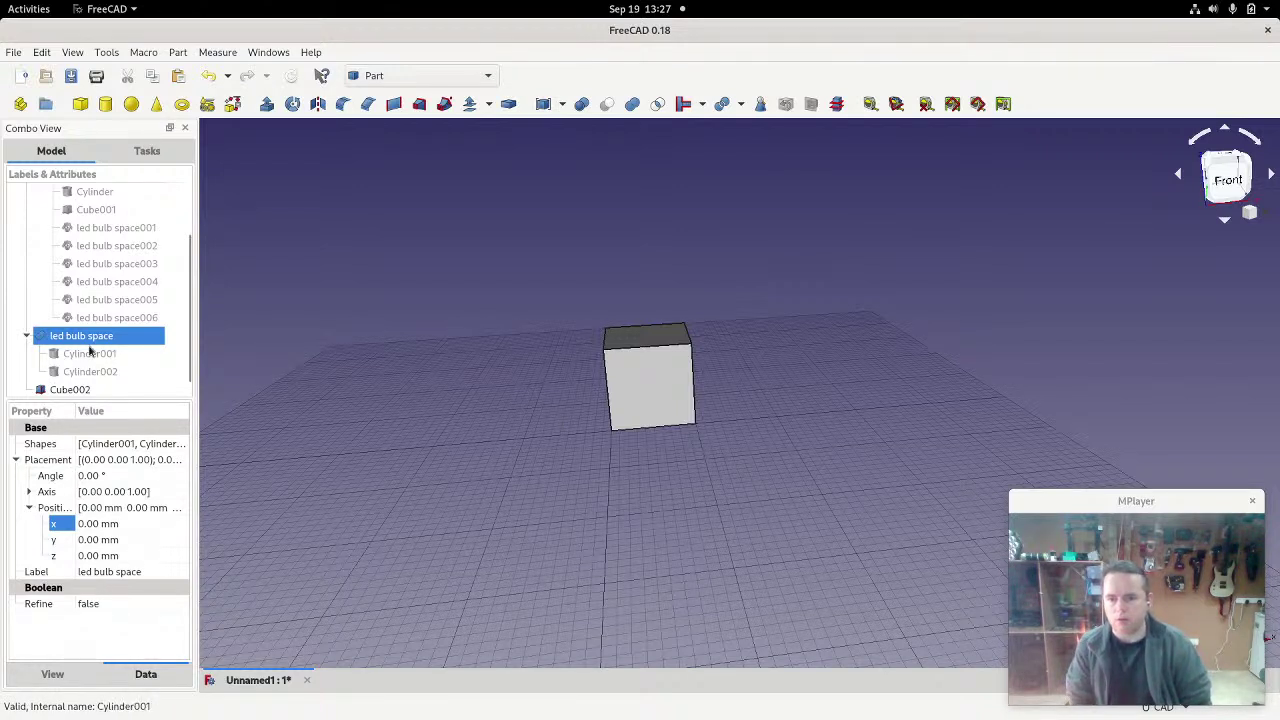
Step: Set the height of Cube002 to 4 mm
left_click(68, 391)
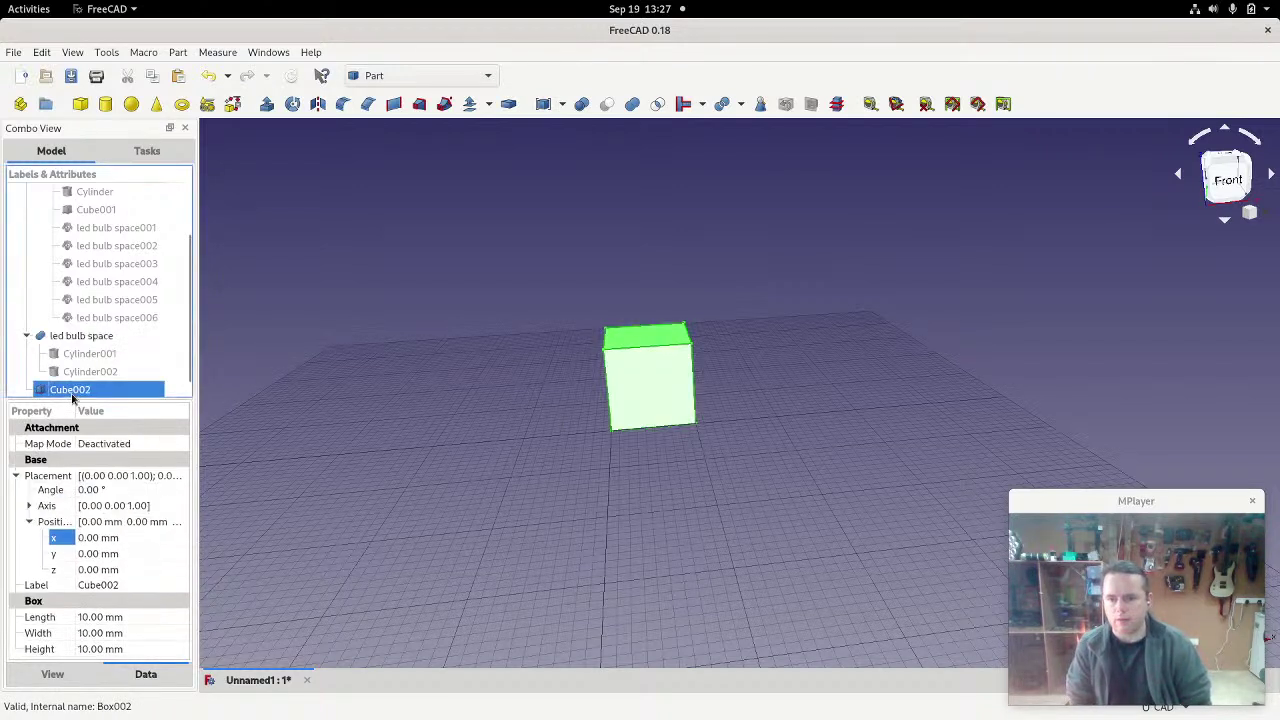
left_click(107, 651)
type("4")
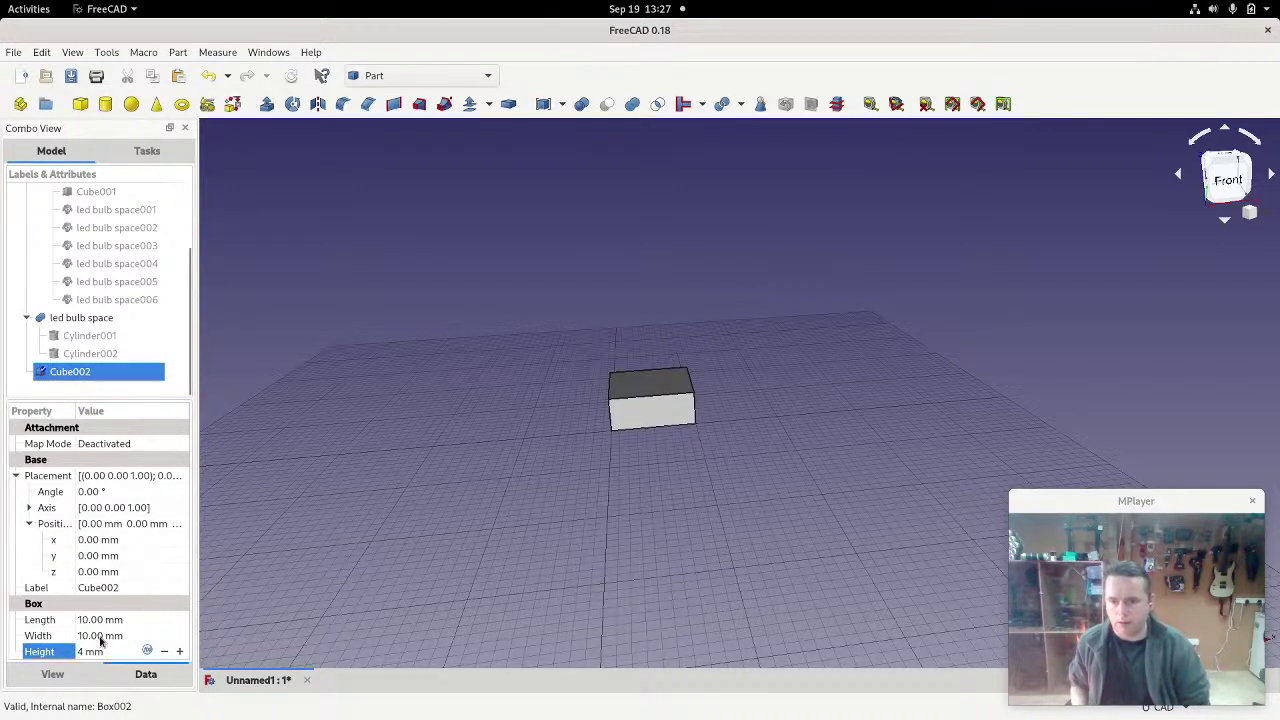
left_click(100, 638)
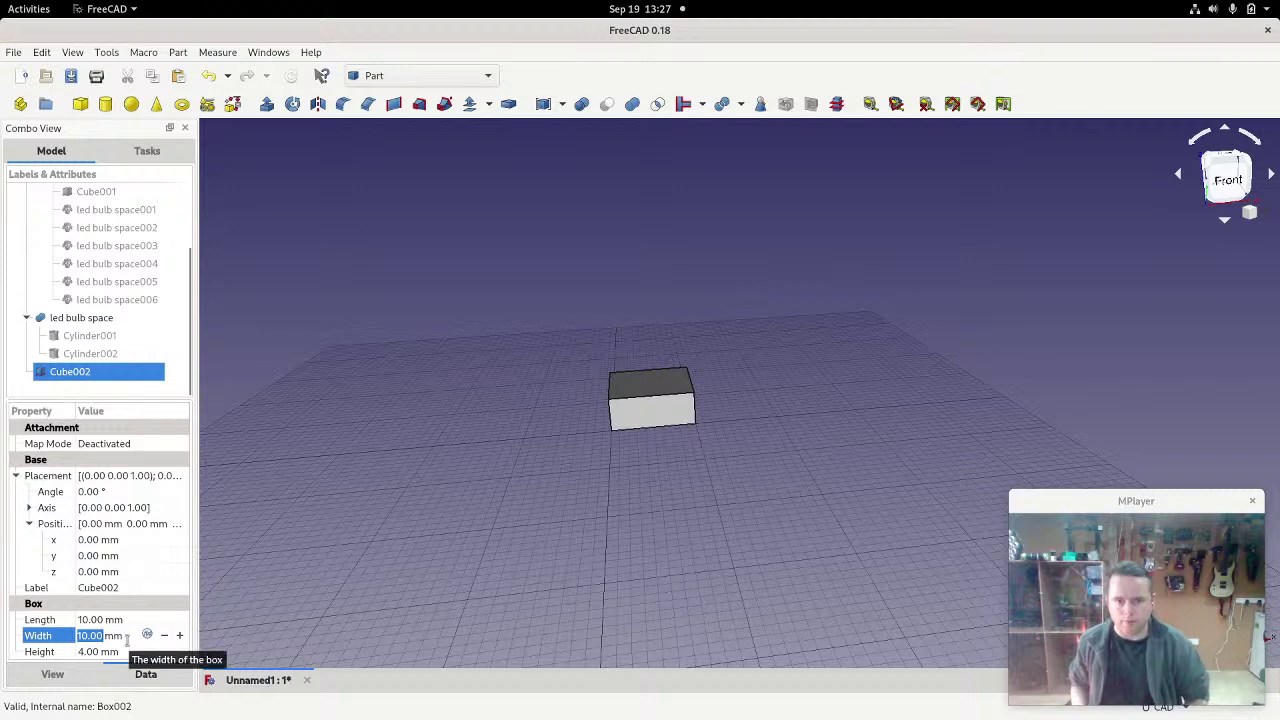
type("9")
scroll(127, 640, "up", 1)
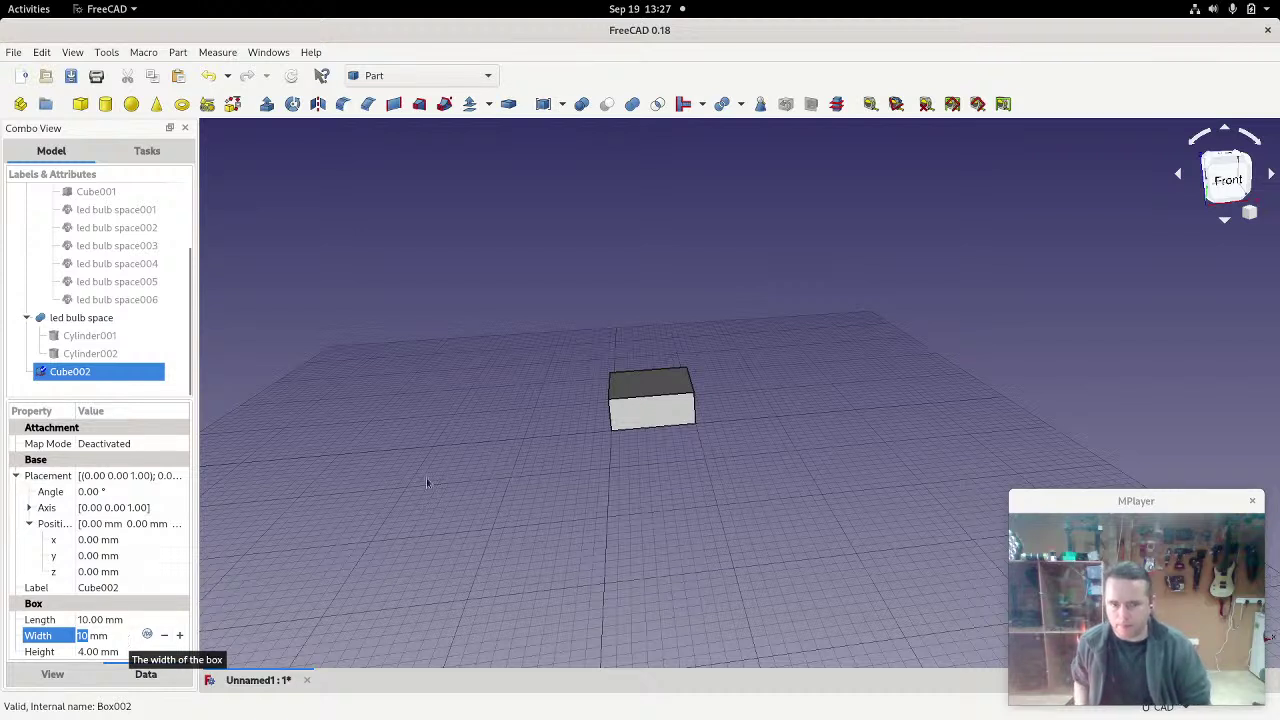
Step: Set the placement Z position of Cube002 to -2 mm and check how it overlaps the led bulb space
left_click(95, 571)
scroll(125, 570, "up", 2)
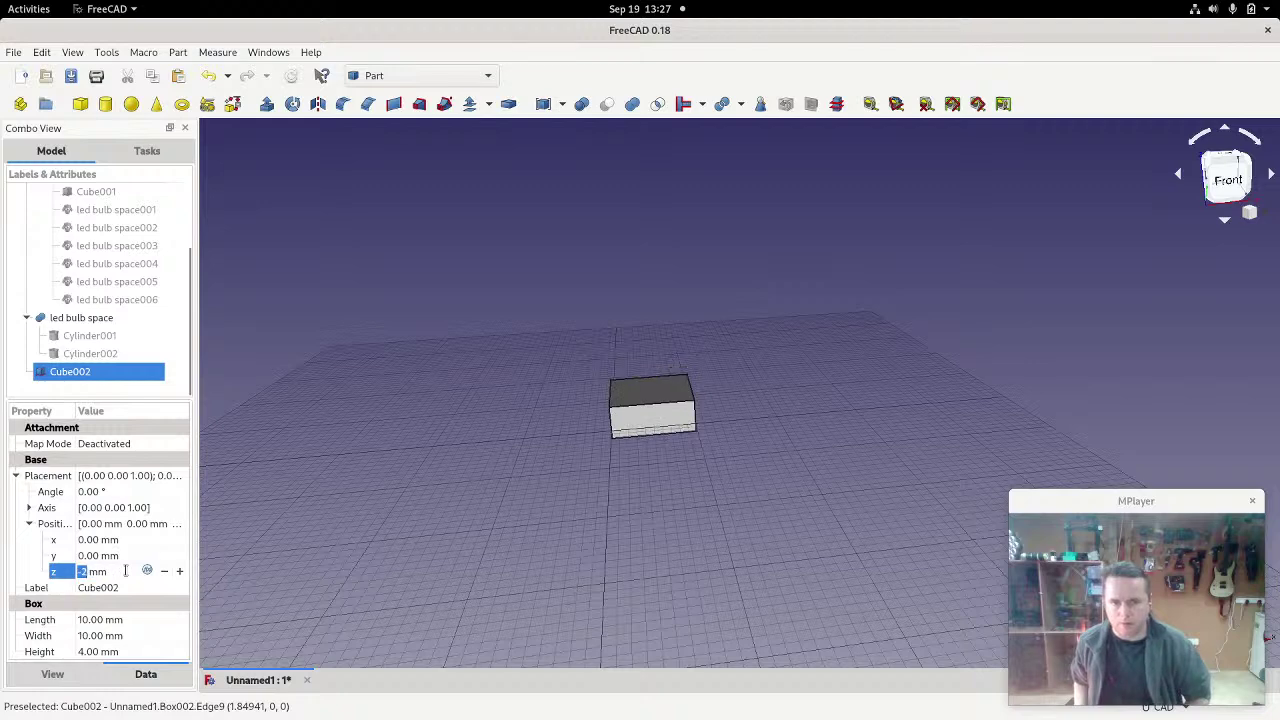
scroll(611, 486, "up", 3)
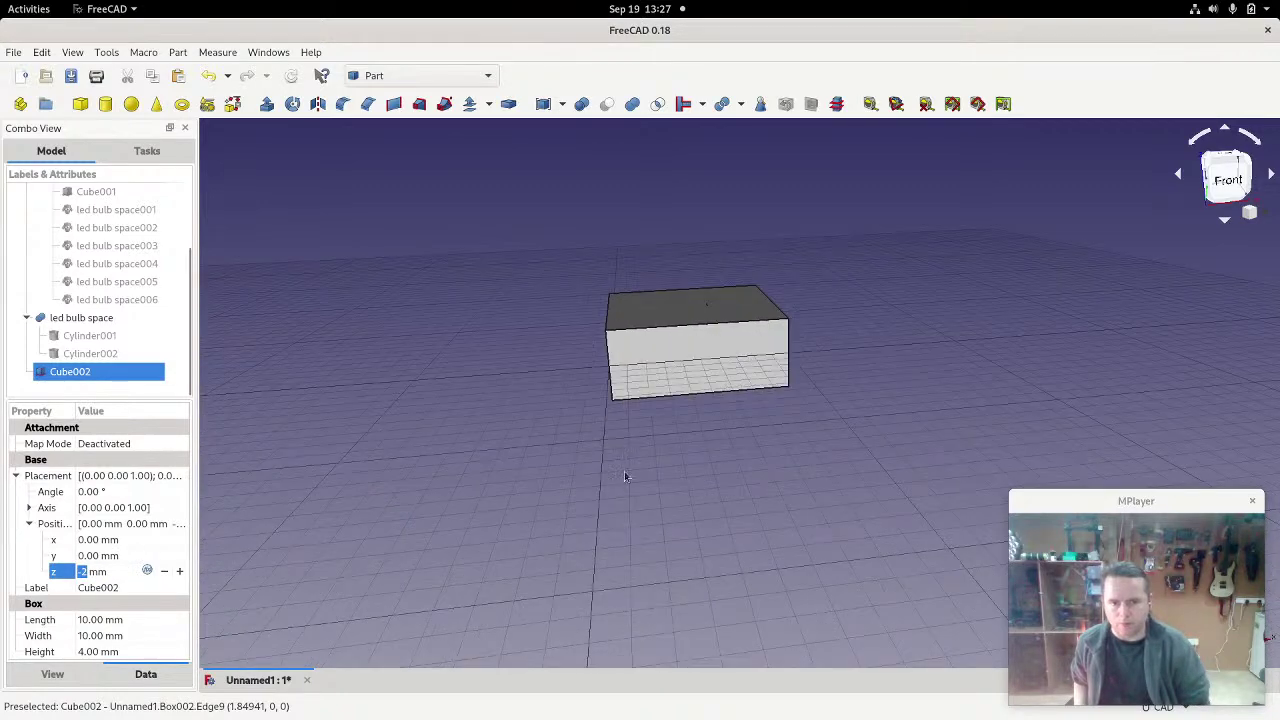
middle_click_drag(713, 447, 721, 517)
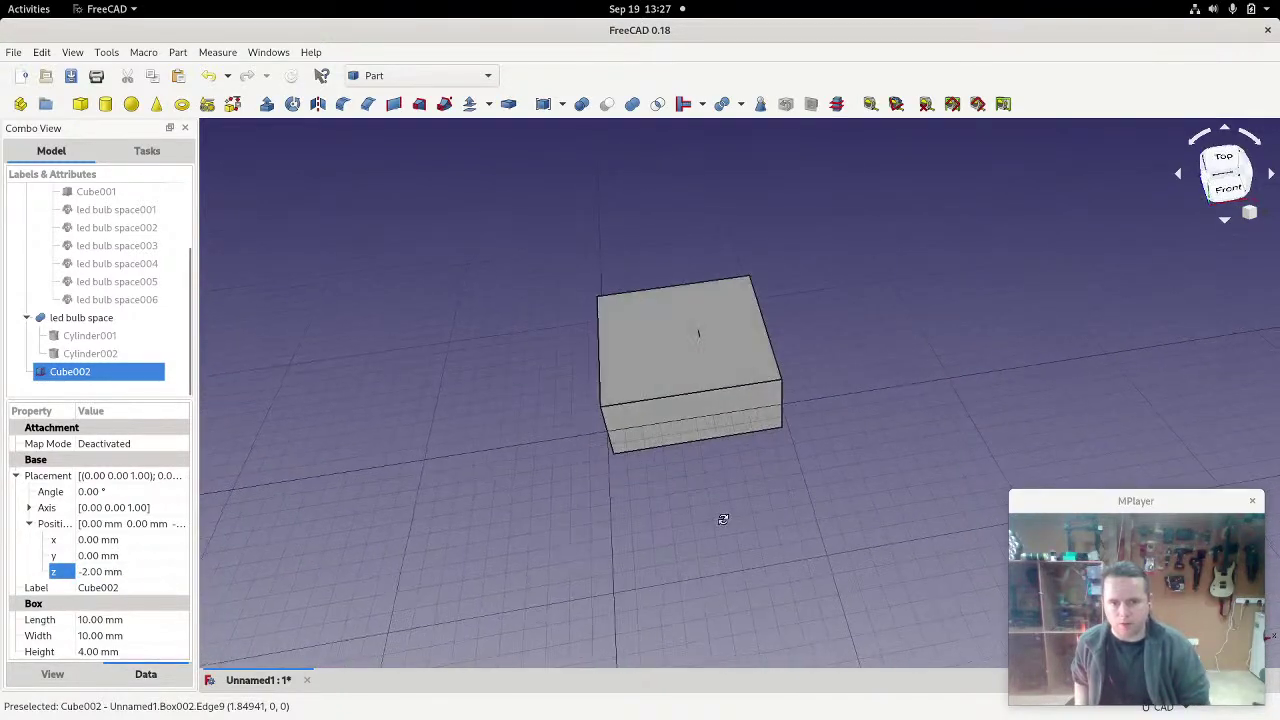
scroll(619, 430, "up", 2)
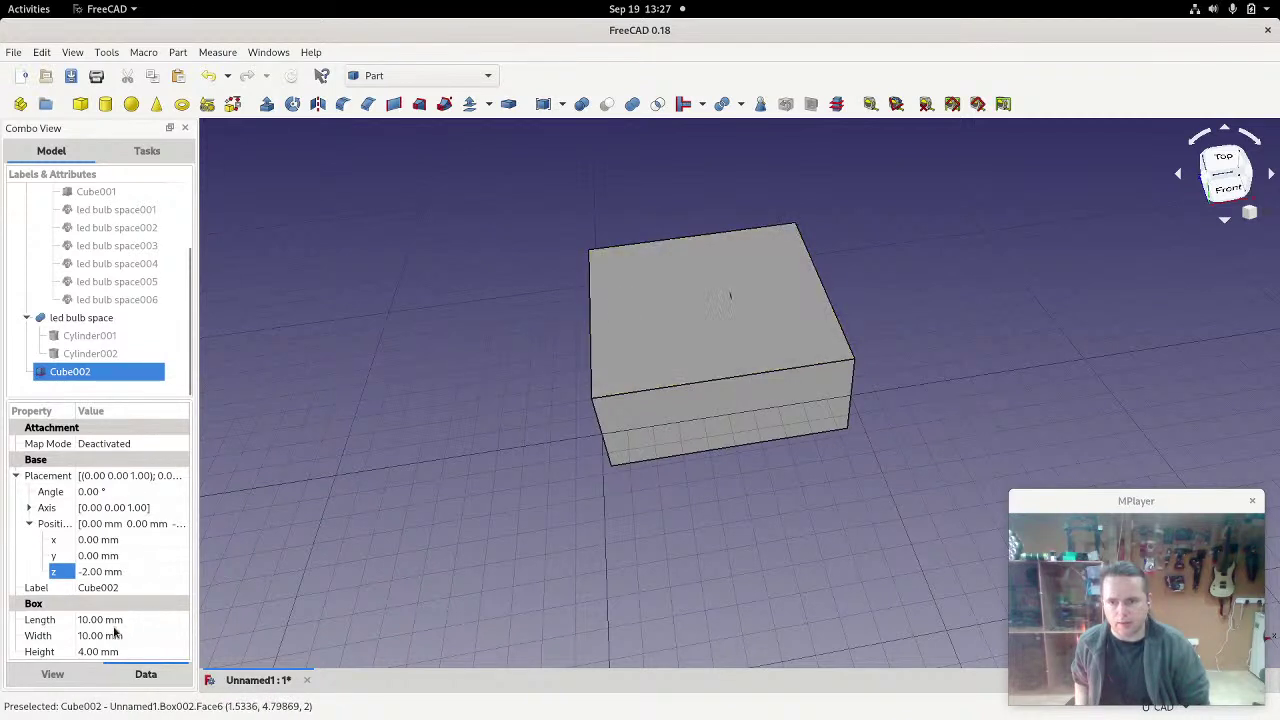
Step: Try a placement Z position of -4 mm for Cube002, then return it to -2 mm
left_click(101, 572)
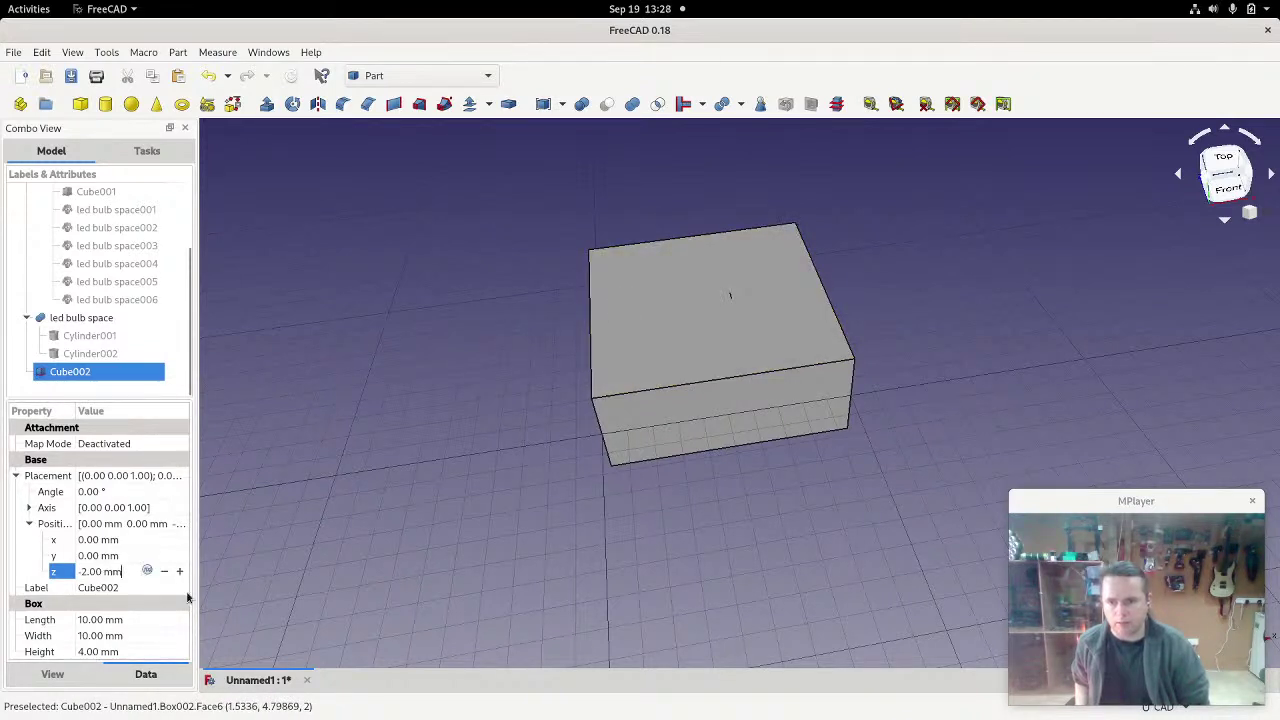
key("Down")
key("Down")
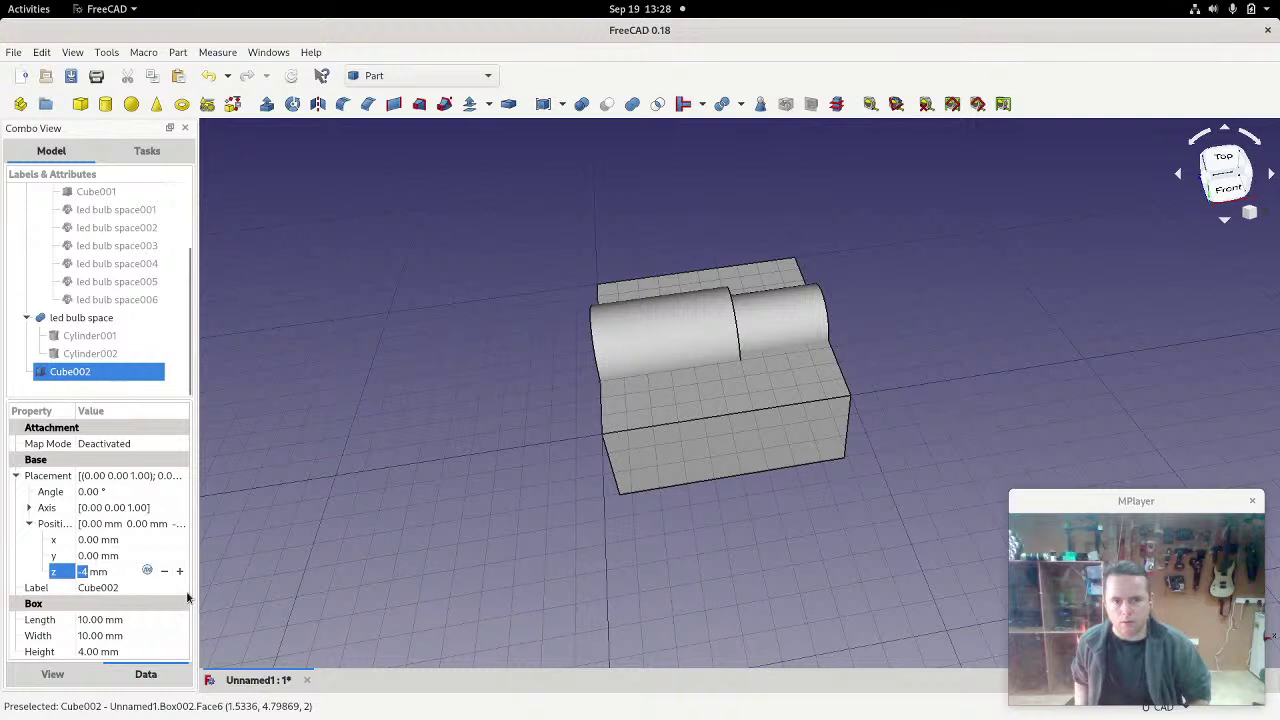
key("Up")
key("Up")
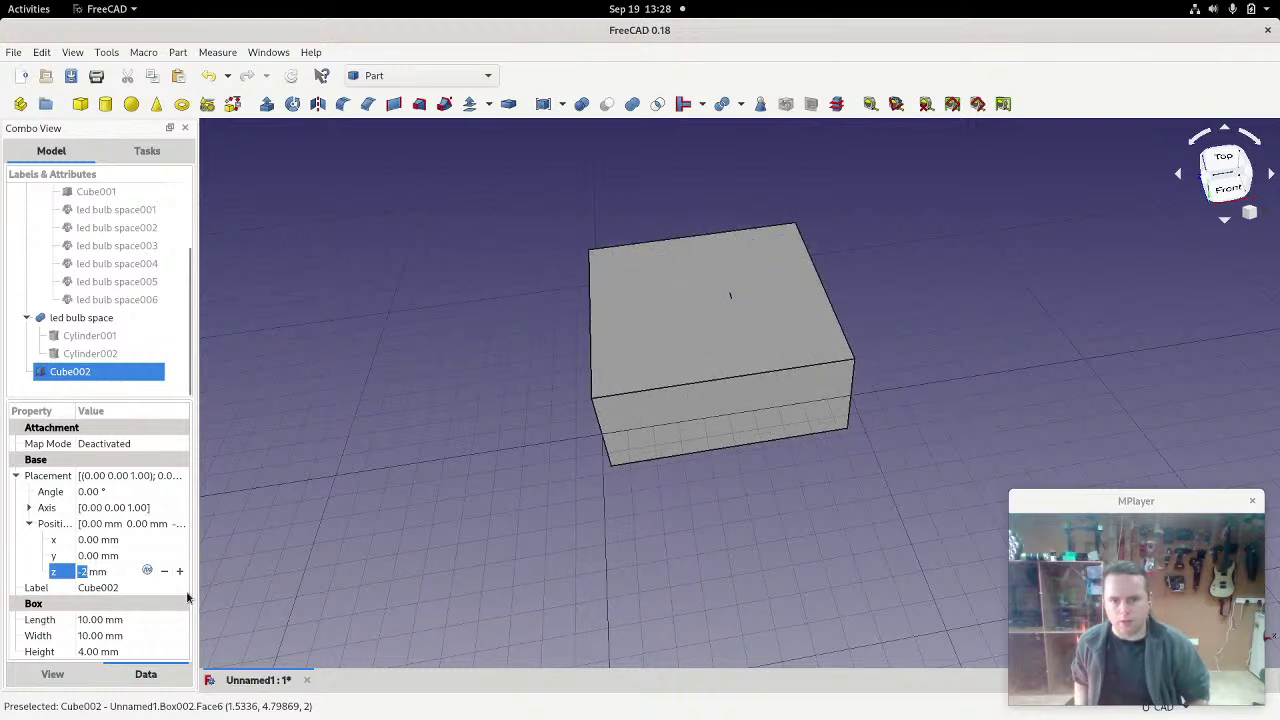
Step: Shorten Cube002 to a length of 5 mm
left_click(100, 620)
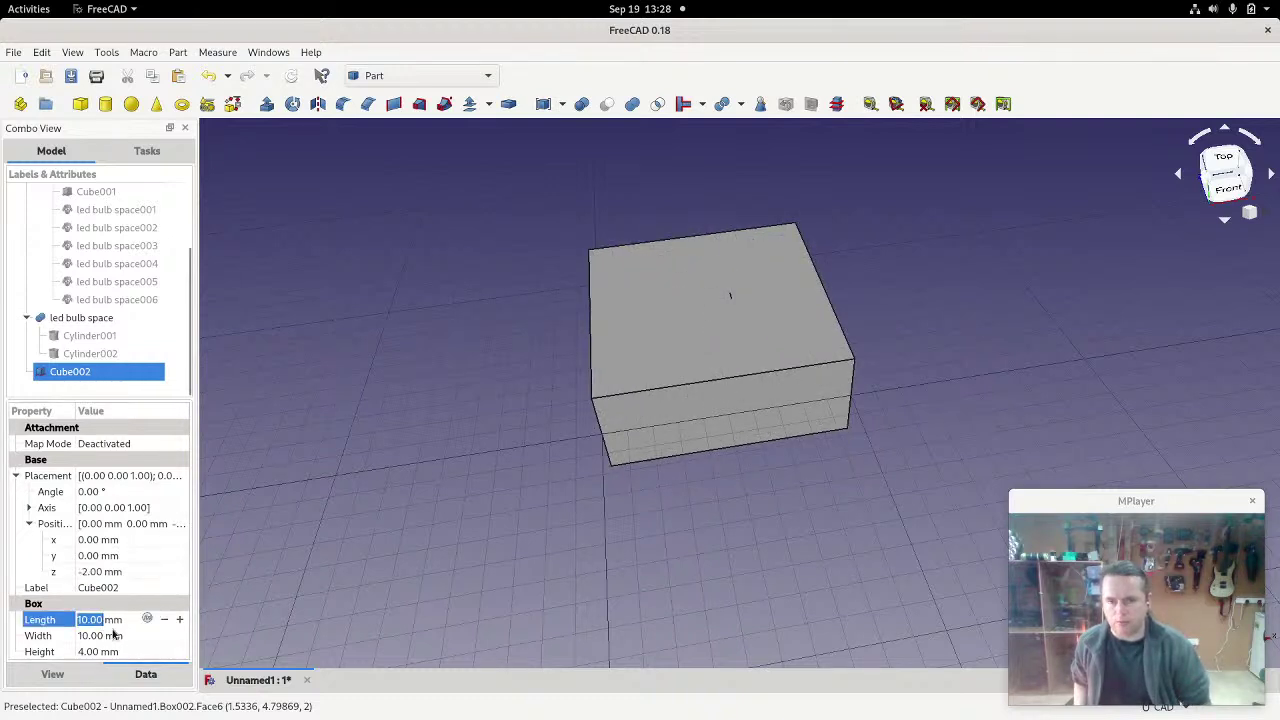
key("Down")
key("Down")
key("Down")
key("Down")
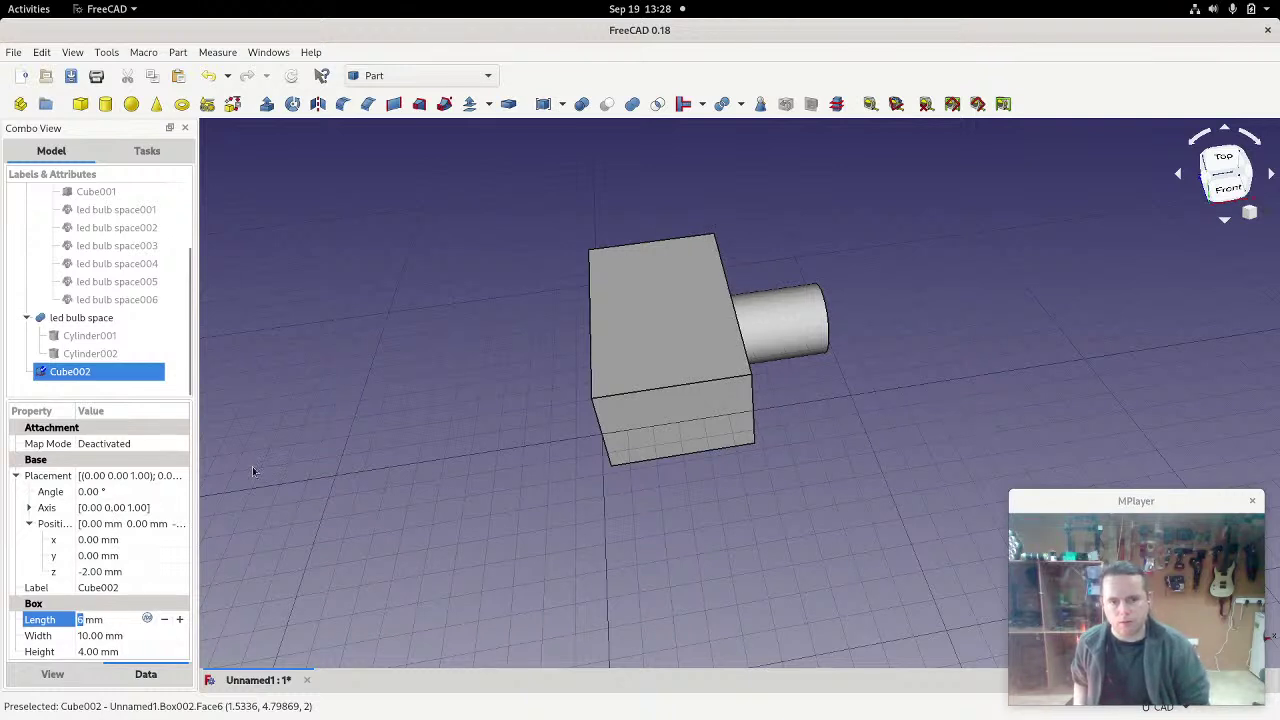
key("Down")
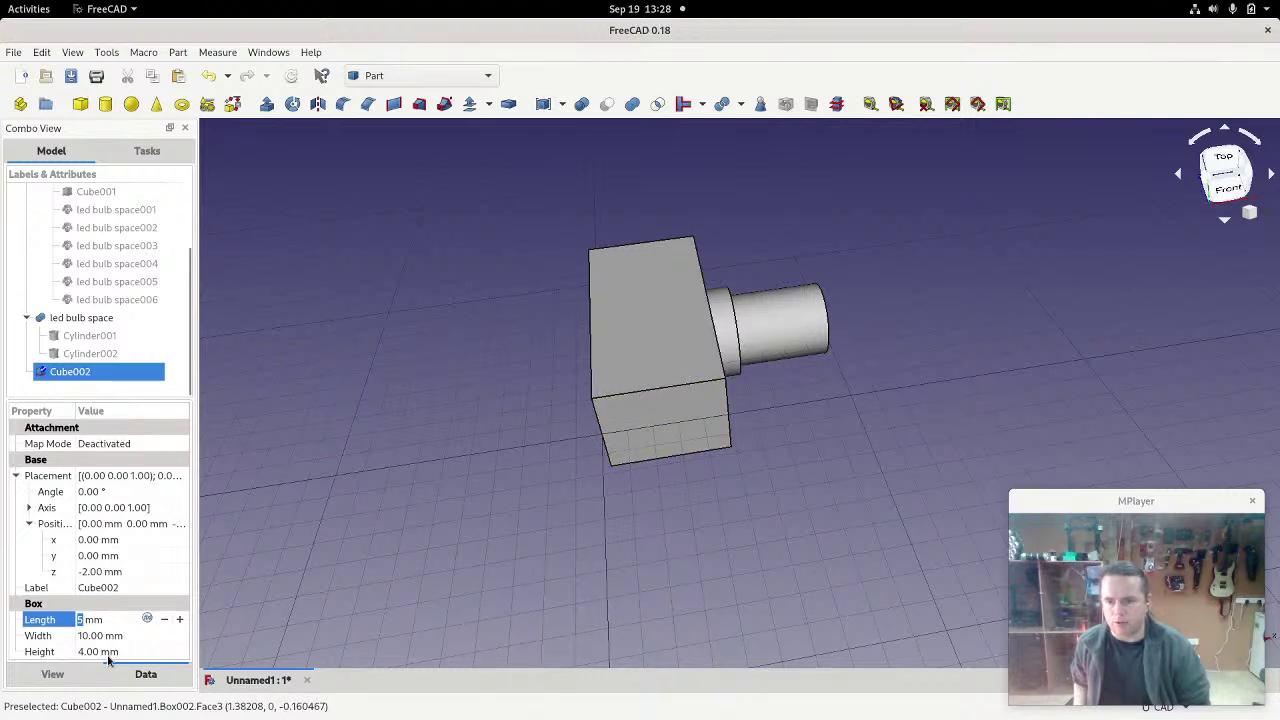
Step: Set the placement Y position of Cube002 to 5 mm and check how it meets the stepped cylinder
left_click(95, 556)
key("Up")
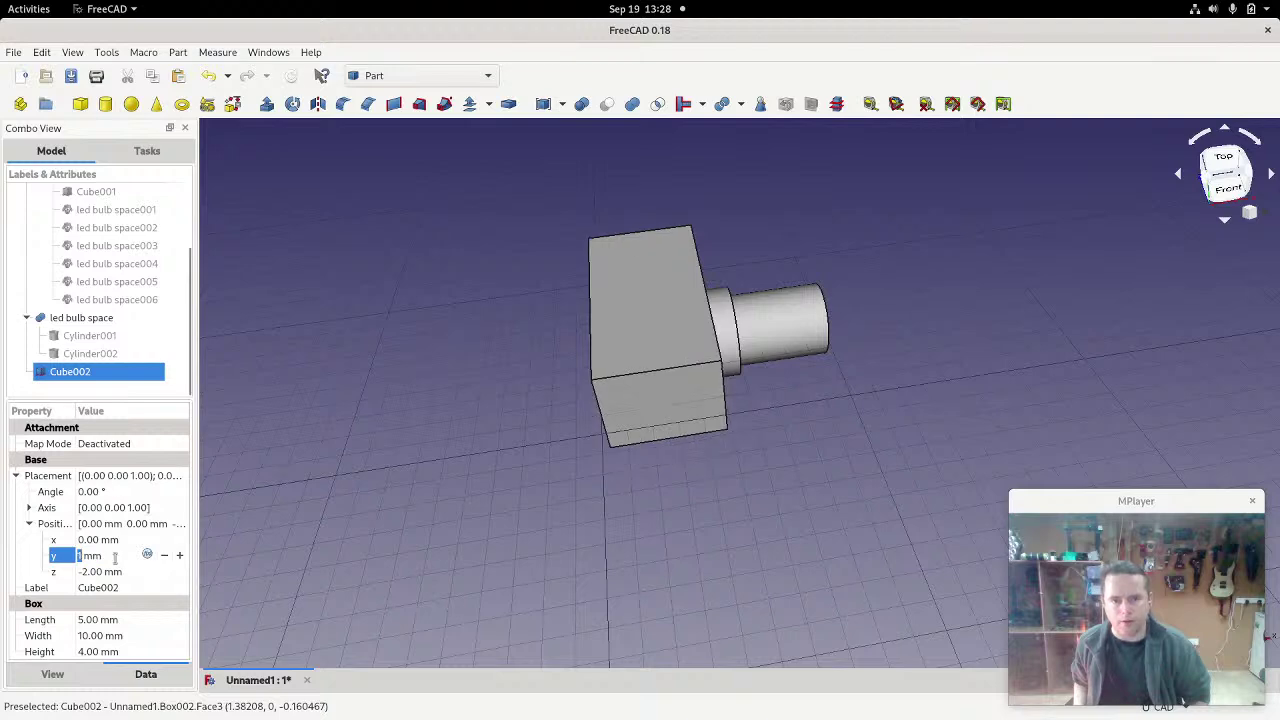
key("Up")
key("Up")
key("Up")
key("Up")
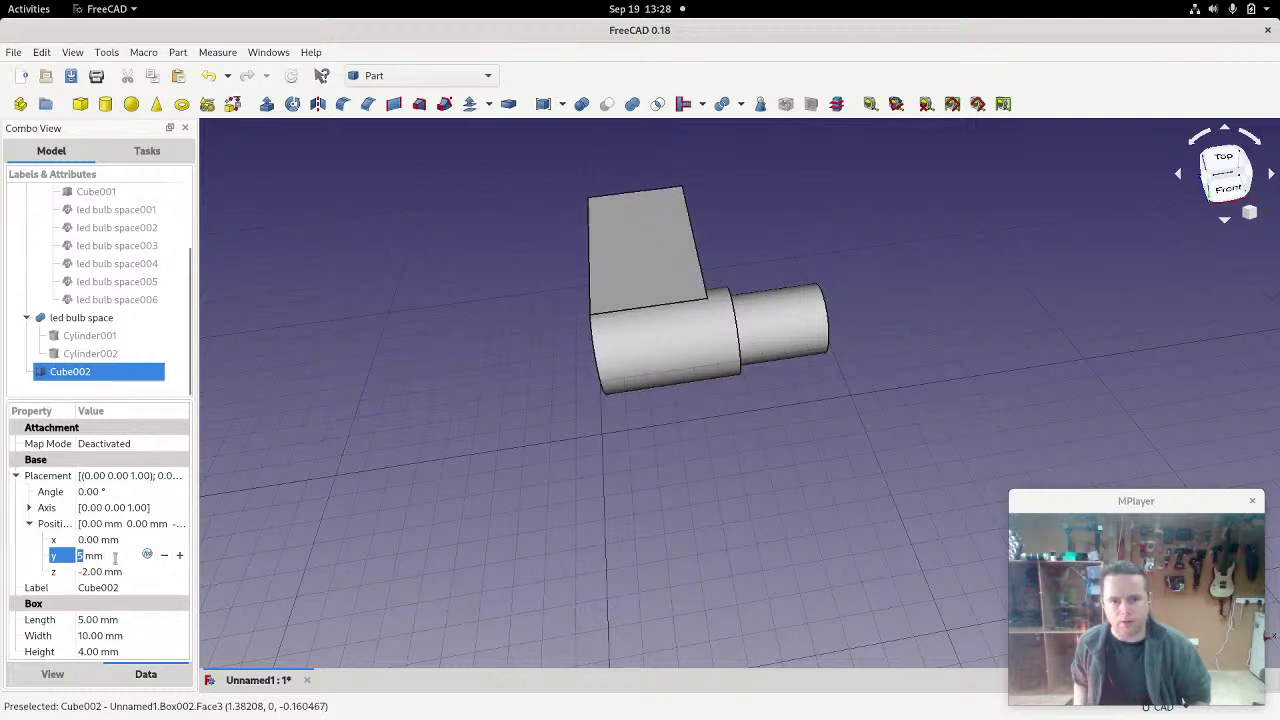
middle_click_drag(862, 372, 780, 366)
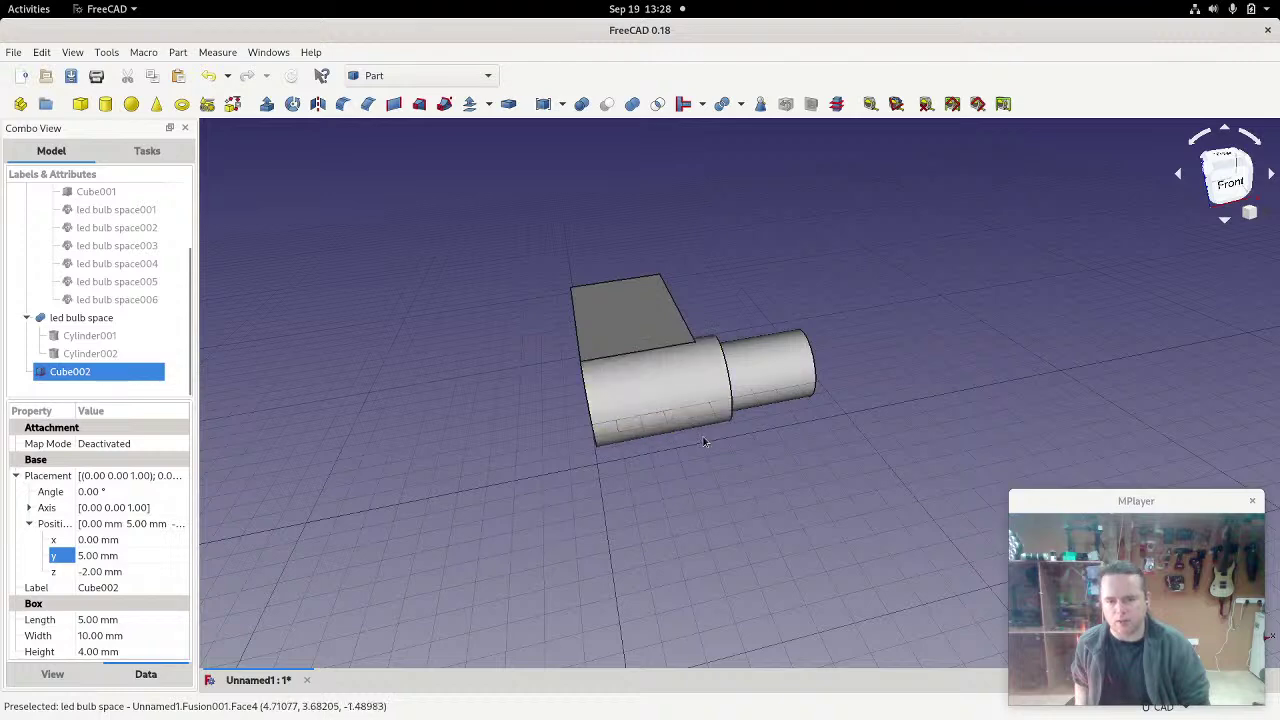
middle_click_drag(736, 446, 793, 510)
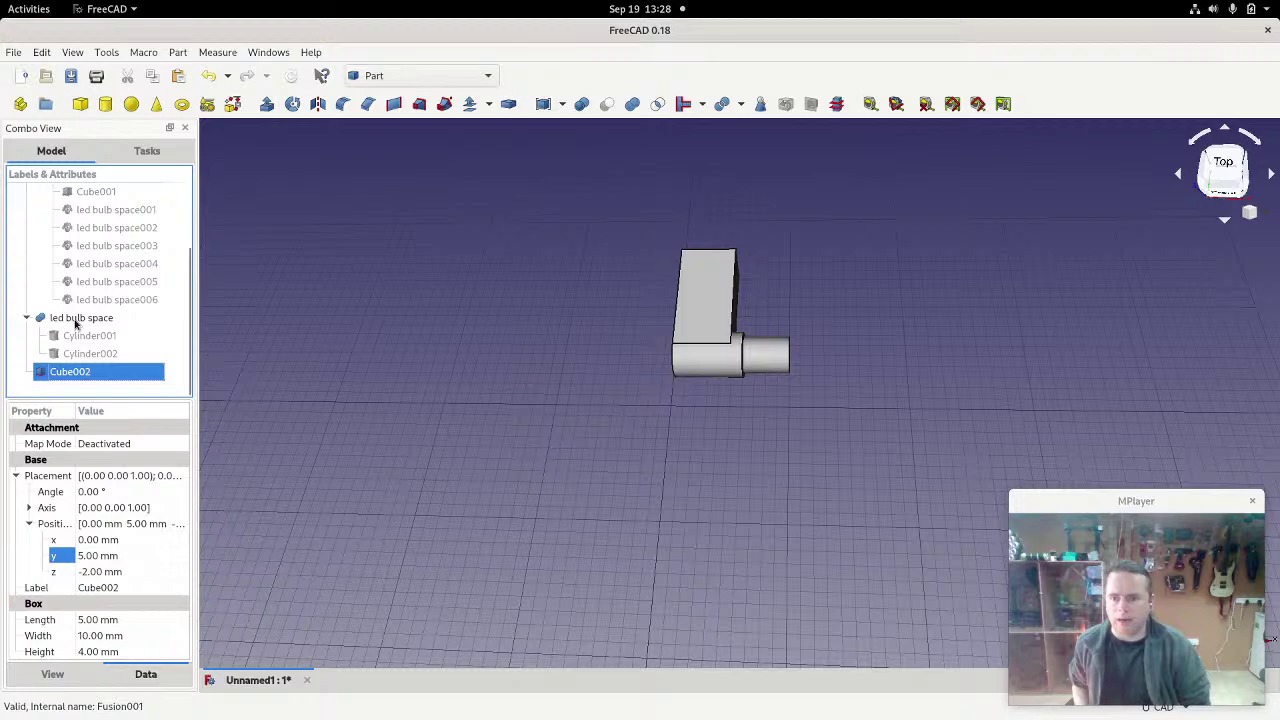
Step: Make the Cut enclosure visible again and view it together with the small LED shape at its corner
scroll(95, 260, "up", 3)
left_click(62, 208)
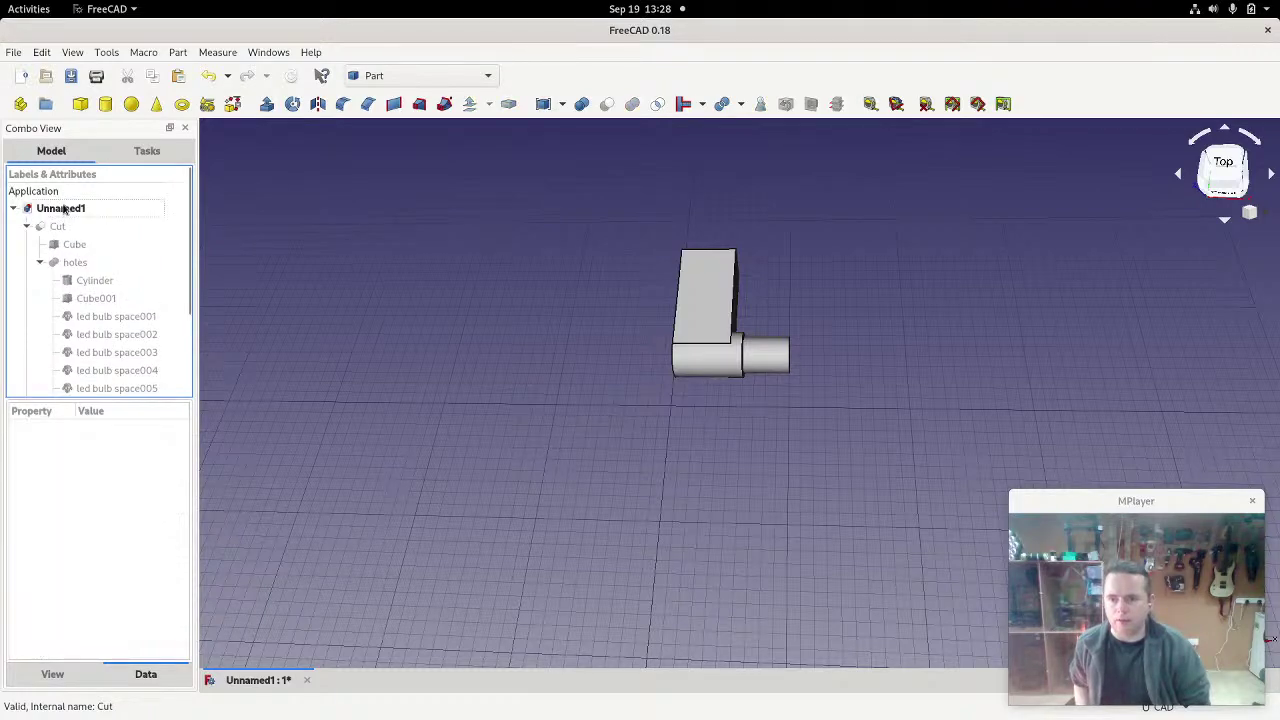
left_click(57, 226)
scroll(674, 471, "up", 5)
middle_click_drag(674, 471, 802, 381)
scroll(433, 373, "down", 3)
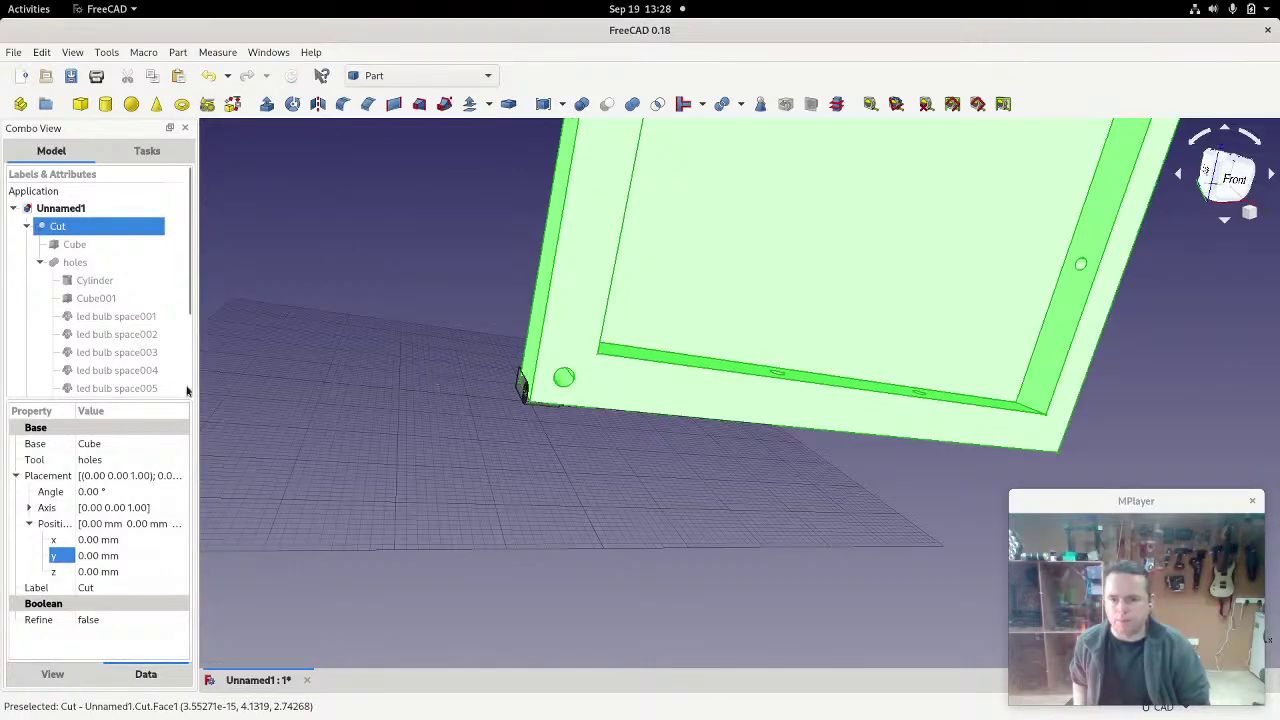
Step: Move Cube002 into the led bulb space fusion and check the updated LED cutouts in the enclosure
scroll(105, 328, "down", 2)
left_click(79, 372)
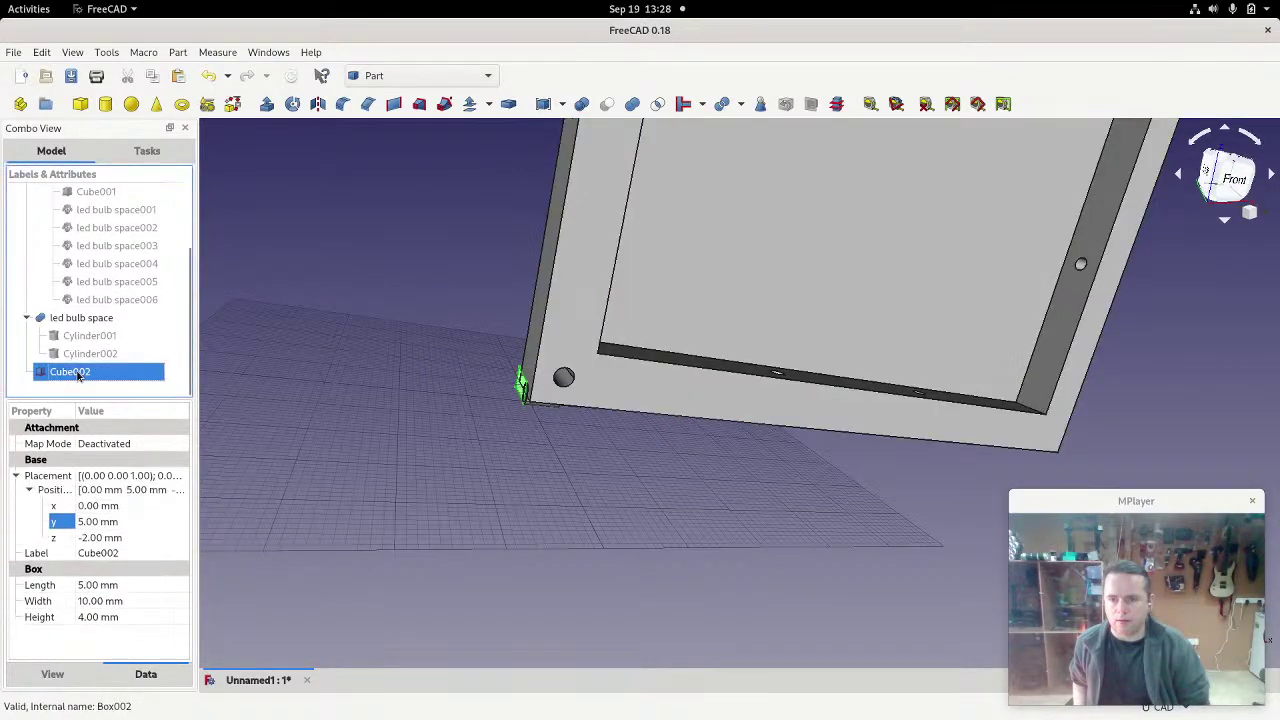
left_click(112, 319)
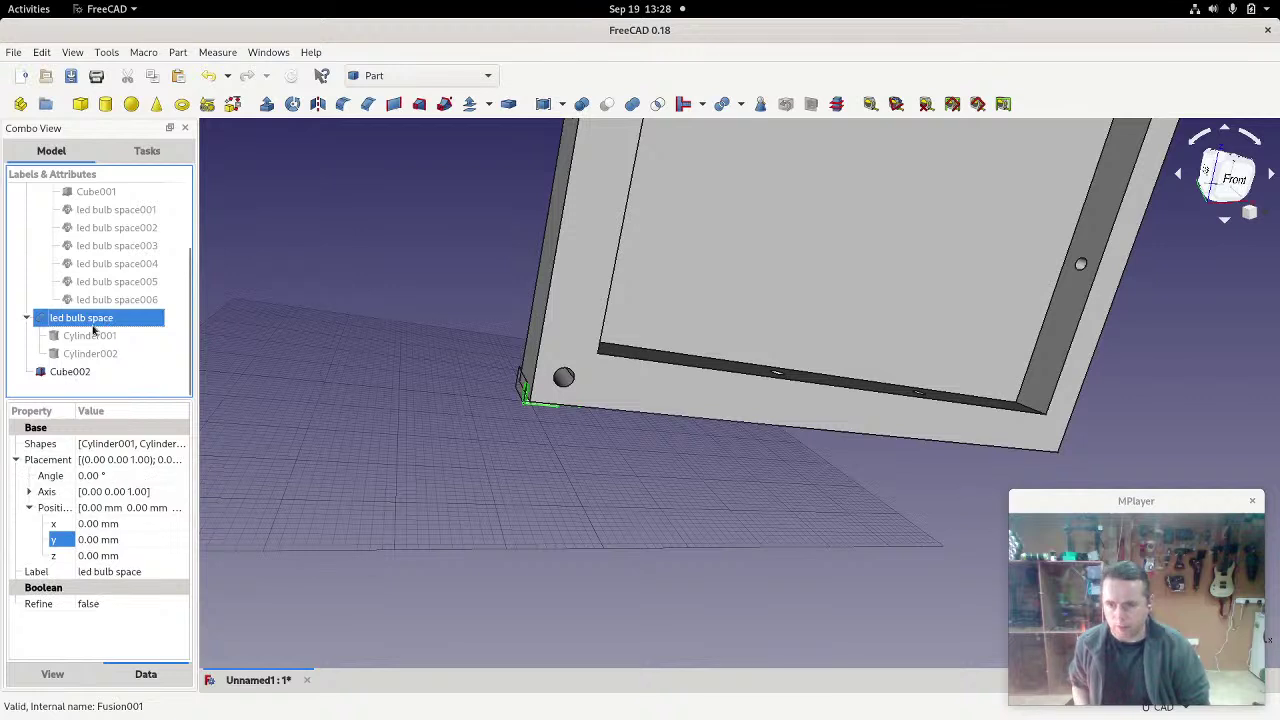
left_click(70, 374)
left_click_drag(67, 375, 80, 322)
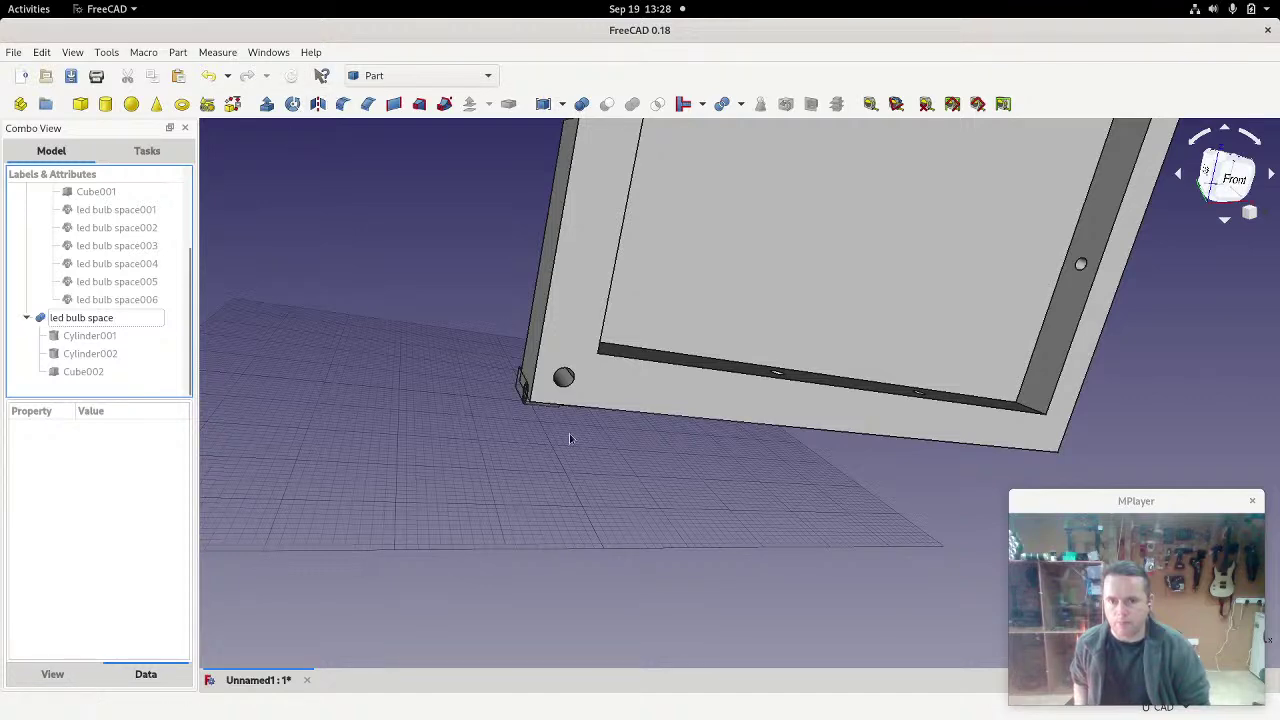
middle_click_drag(520, 517, 571, 434)
middle_click_drag(500, 277, 645, 268)
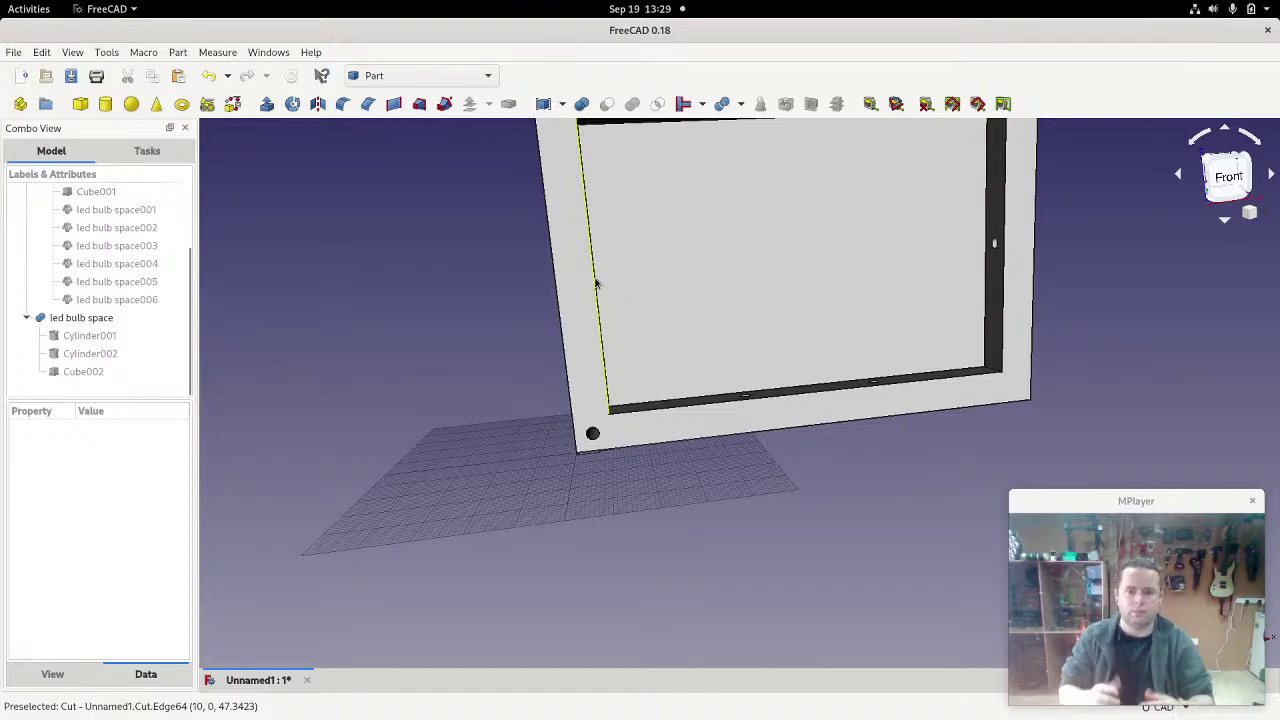
middle_click_drag(623, 277, 660, 455)
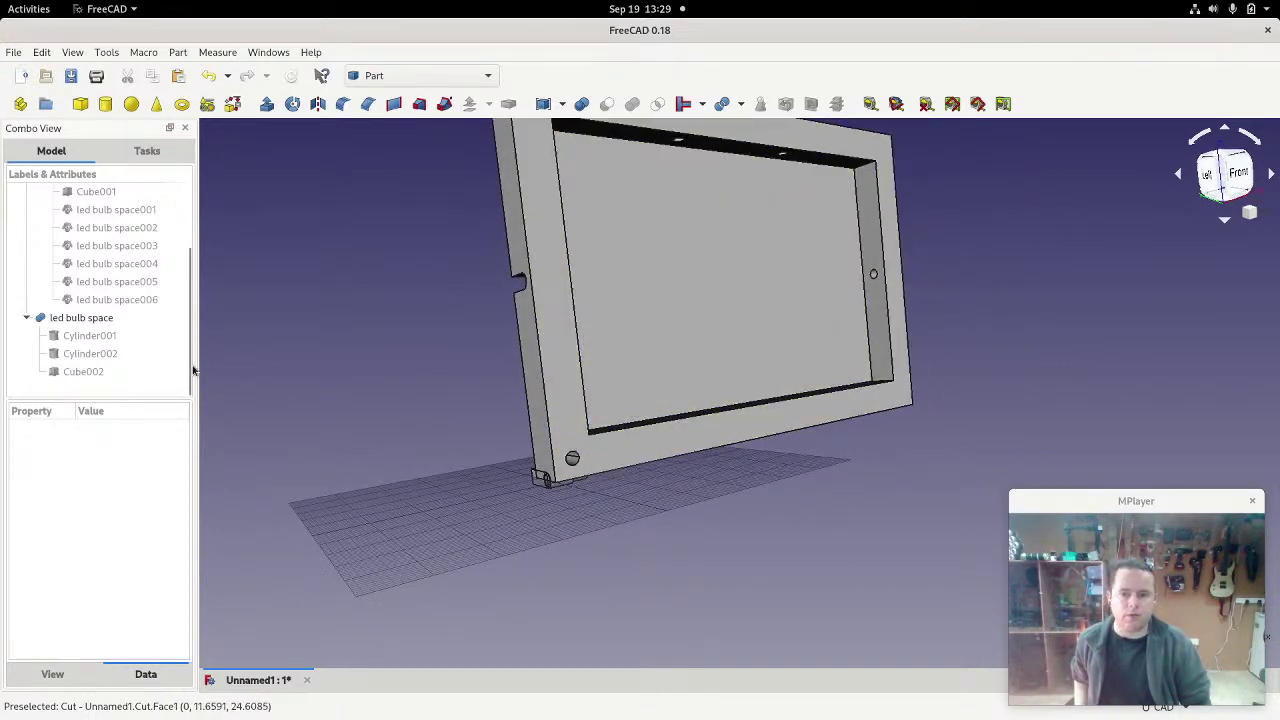
Step: Hide the original led bulb space shape and inspect the enclosure's LED cutouts from the rear and front
left_click(80, 317)
middle_click_drag(763, 506, 728, 503)
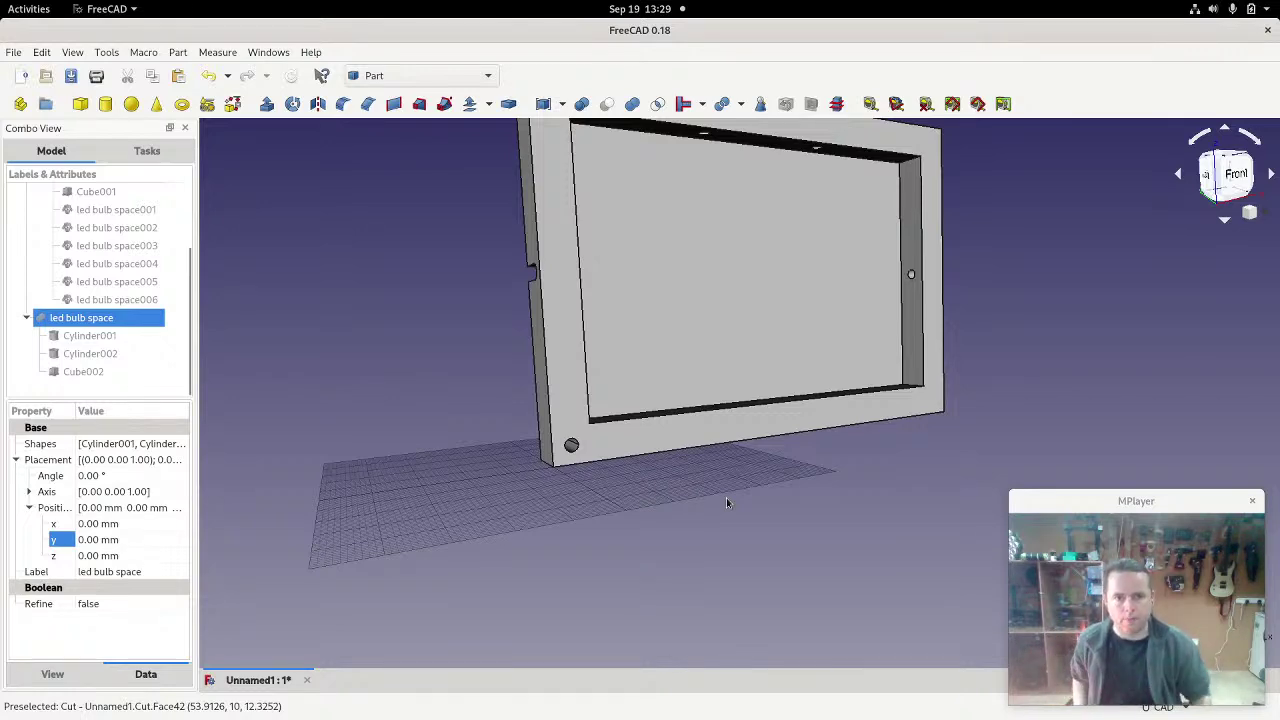
middle_click_drag(770, 390, 771, 294)
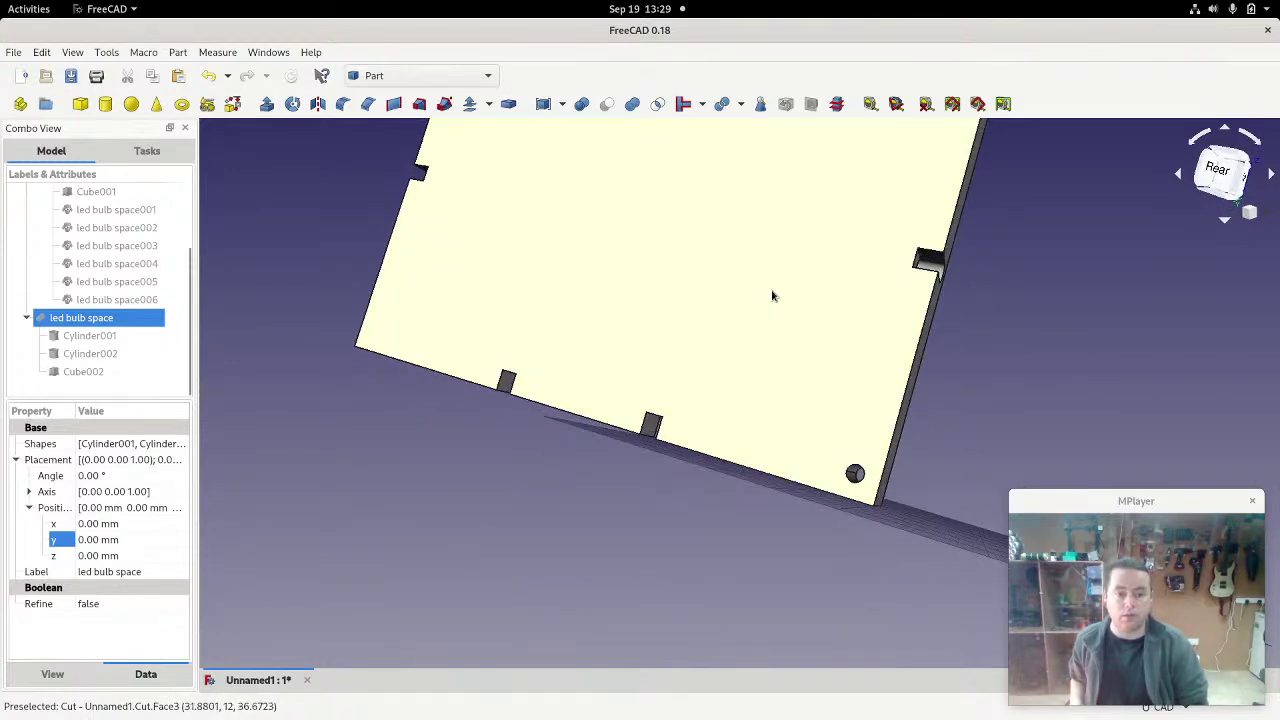
middle_click_drag(586, 414, 523, 434)
mouse_move(905, 309)
middle_mouse_down()
mouse_move(694, 409)
mouse_move(988, 374)
middle_mouse_up()
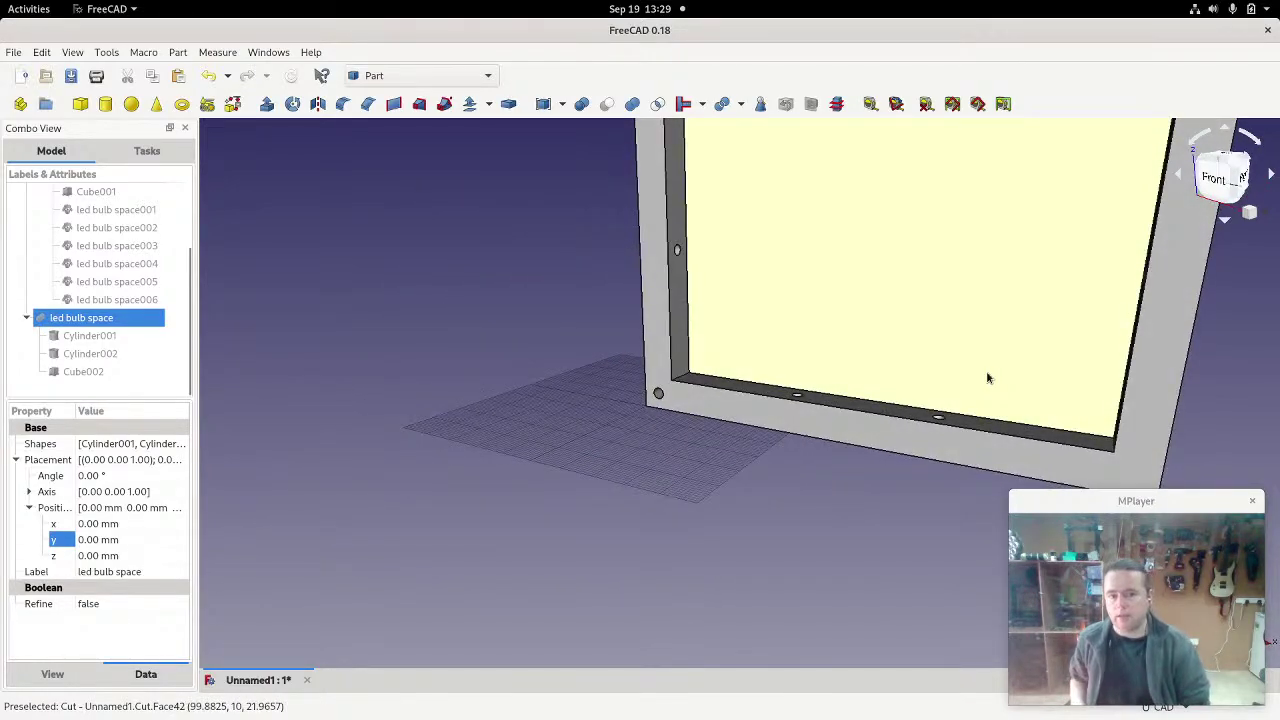
middle_click_drag(581, 333, 615, 304)
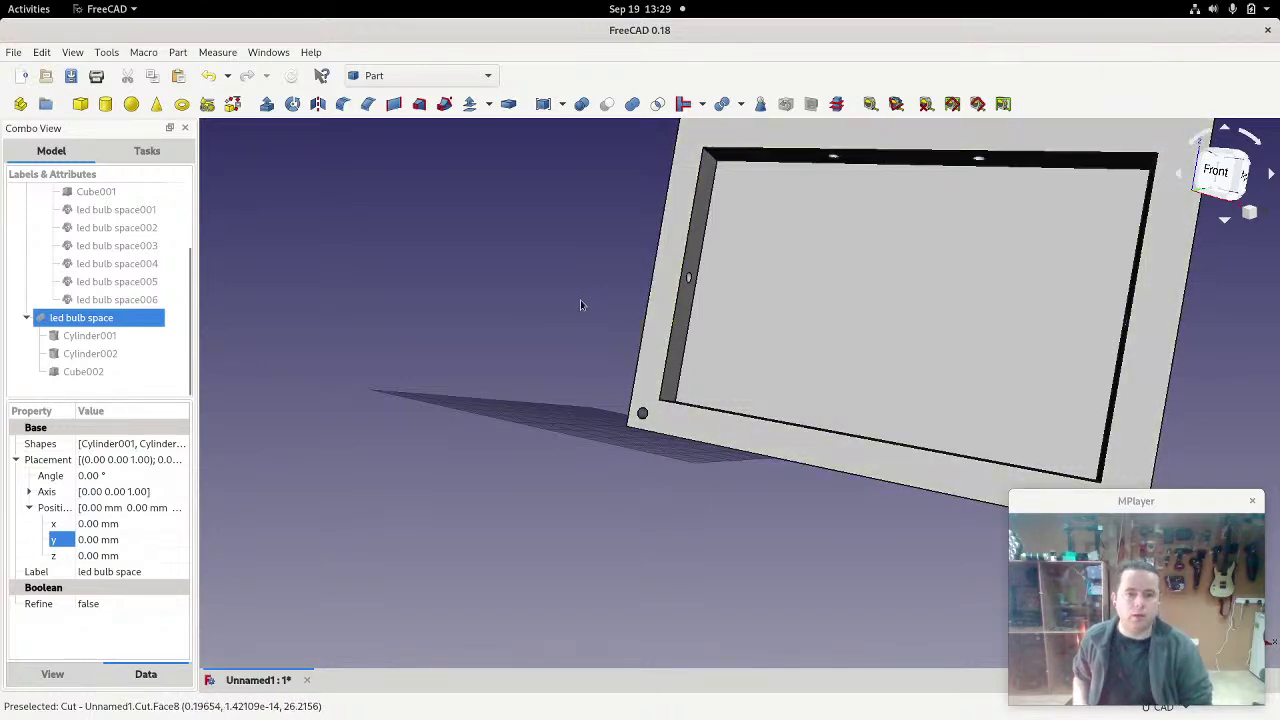
middle_click_drag(559, 304, 366, 450)
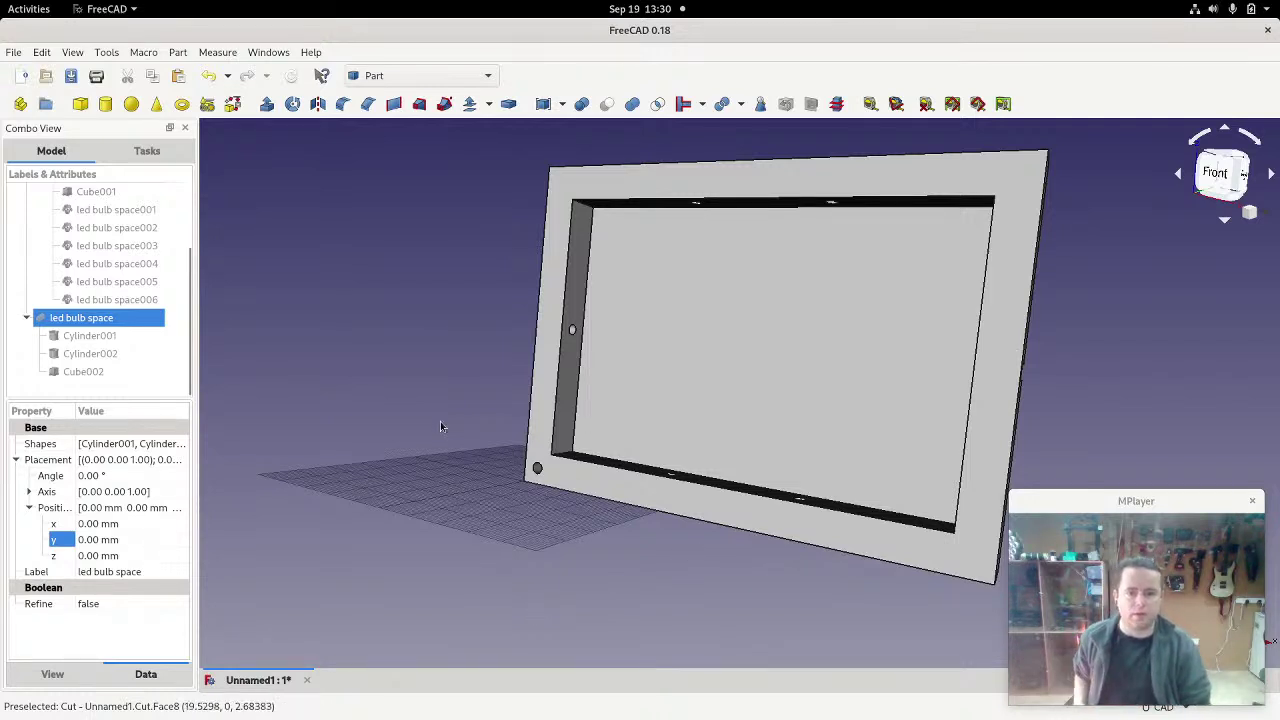
middle_click_drag(462, 331, 364, 346)
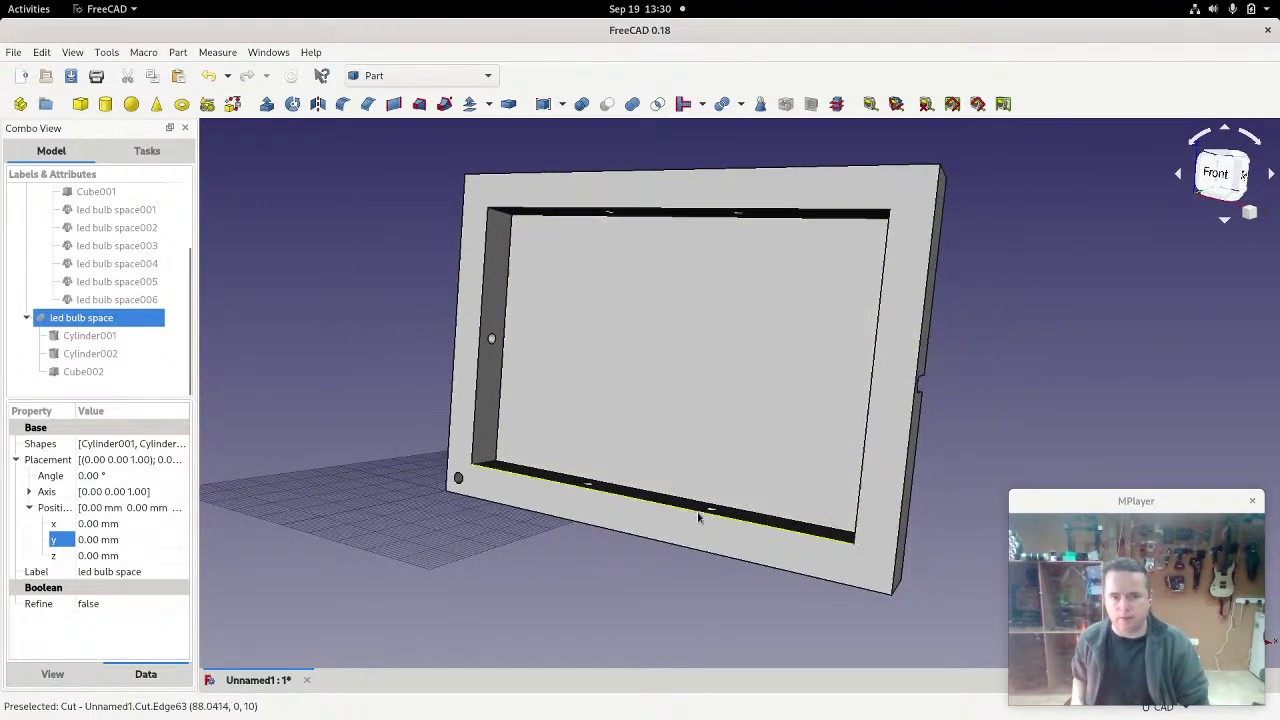
left_click(656, 599)
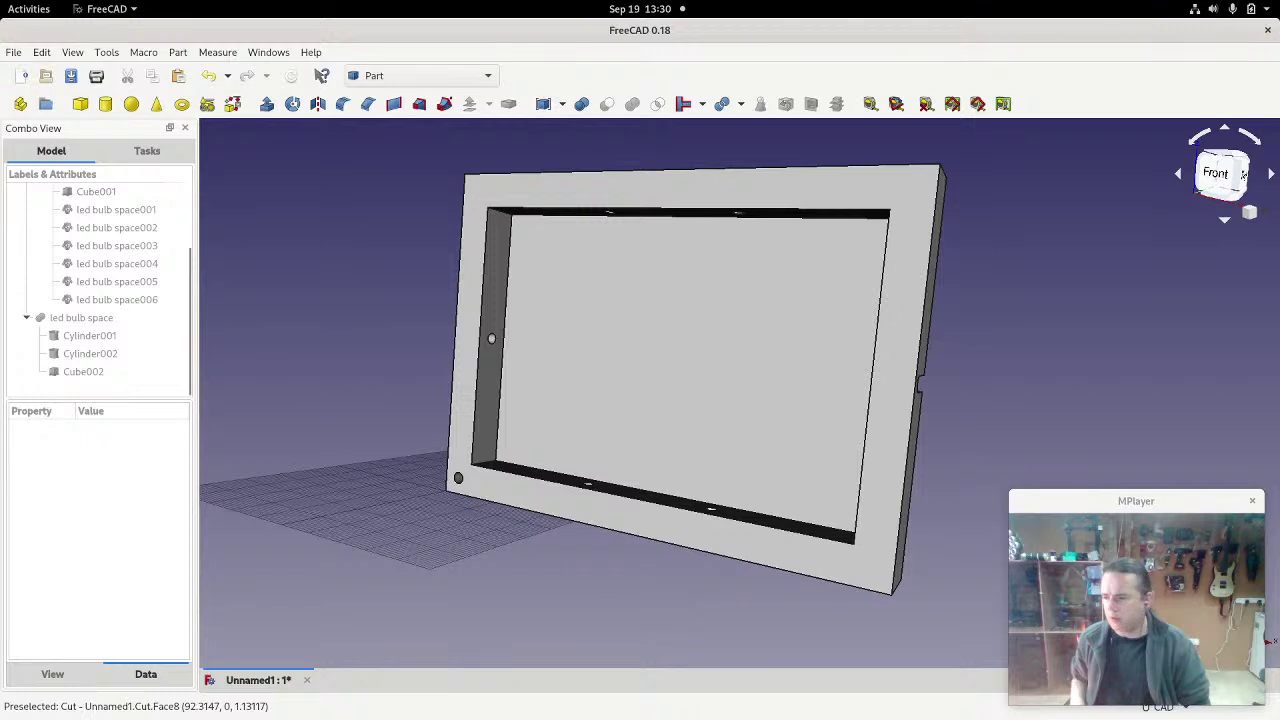
key("alt+Tab")
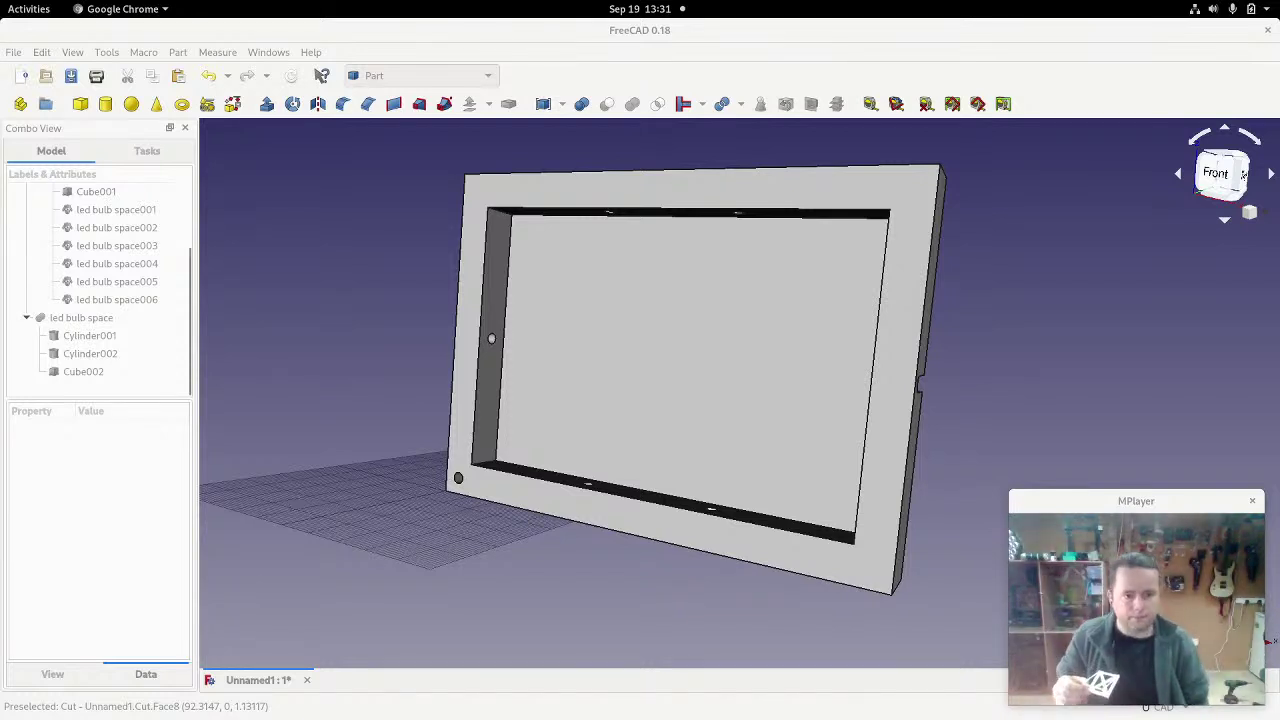
left_click_drag(1152, 502, 536, 190)
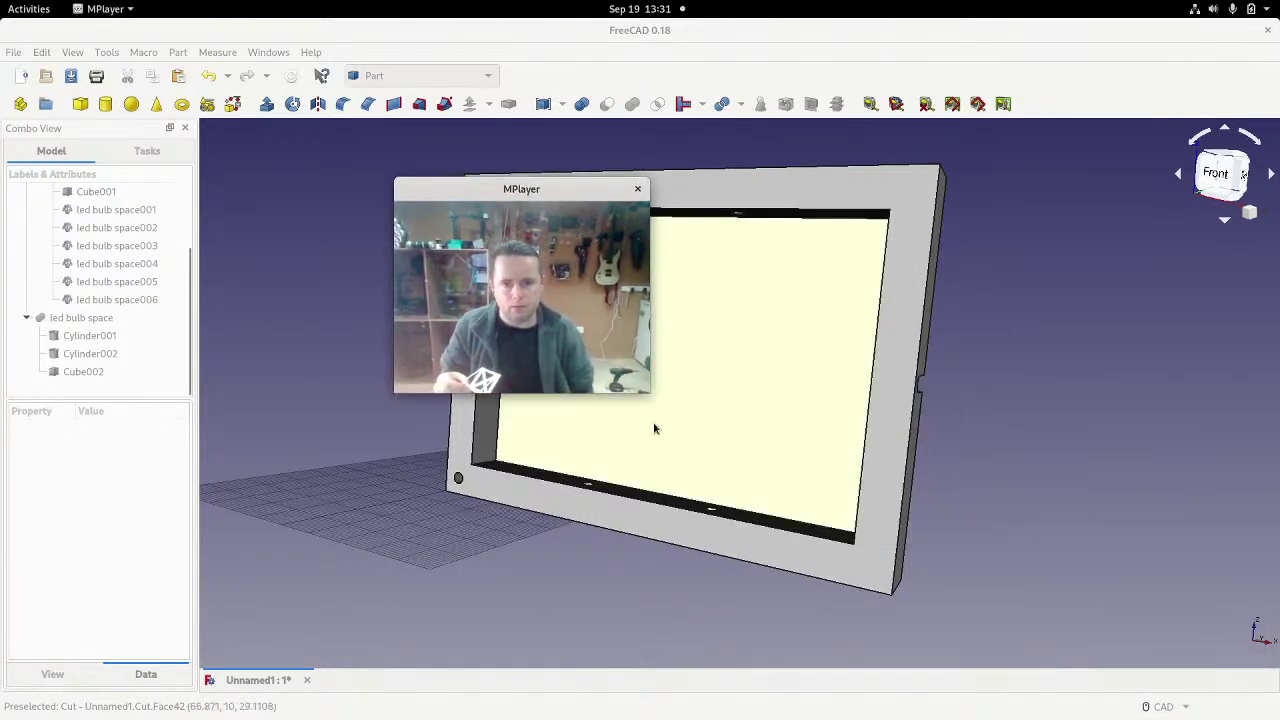
left_click_drag(647, 394, 1021, 530)
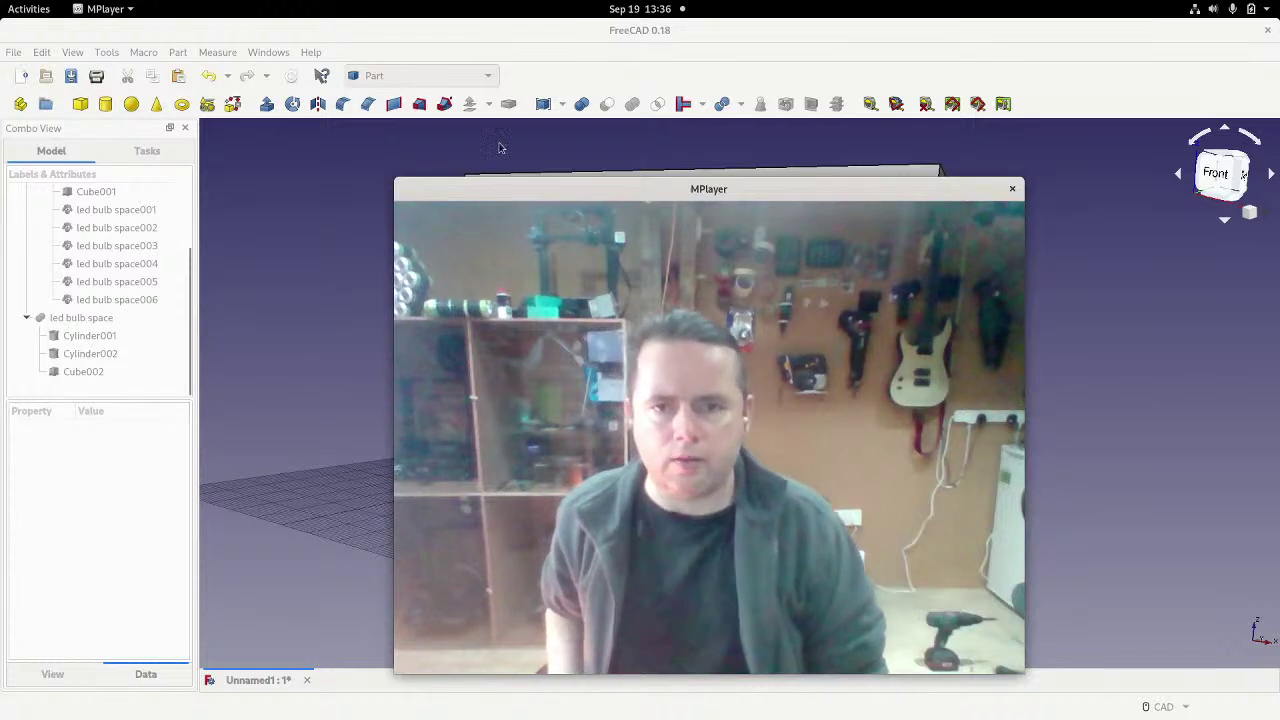
left_click_drag(397, 178, 625, 353)
left_click_drag(785, 360, 991, 343)
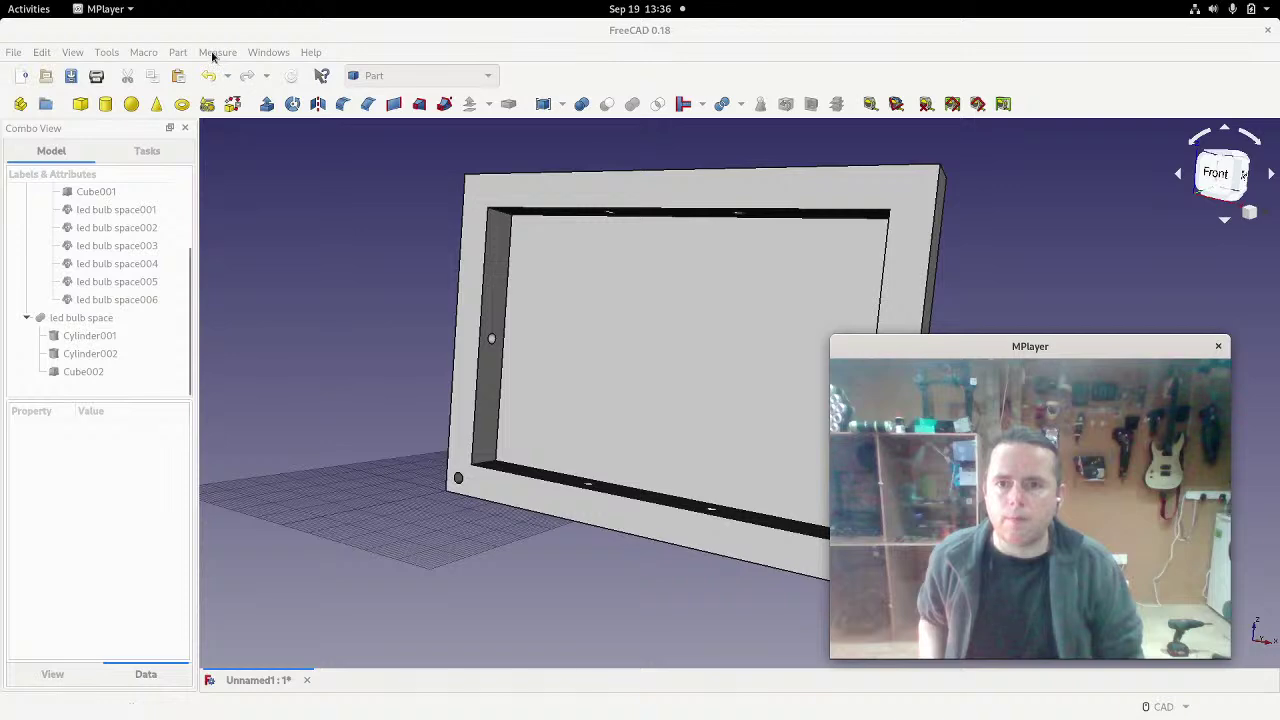
Step: Look at the Draft workbench tools and switch to the Sketcher workbench
left_click(311, 52)
left_click(420, 37)
left_click(380, 77)
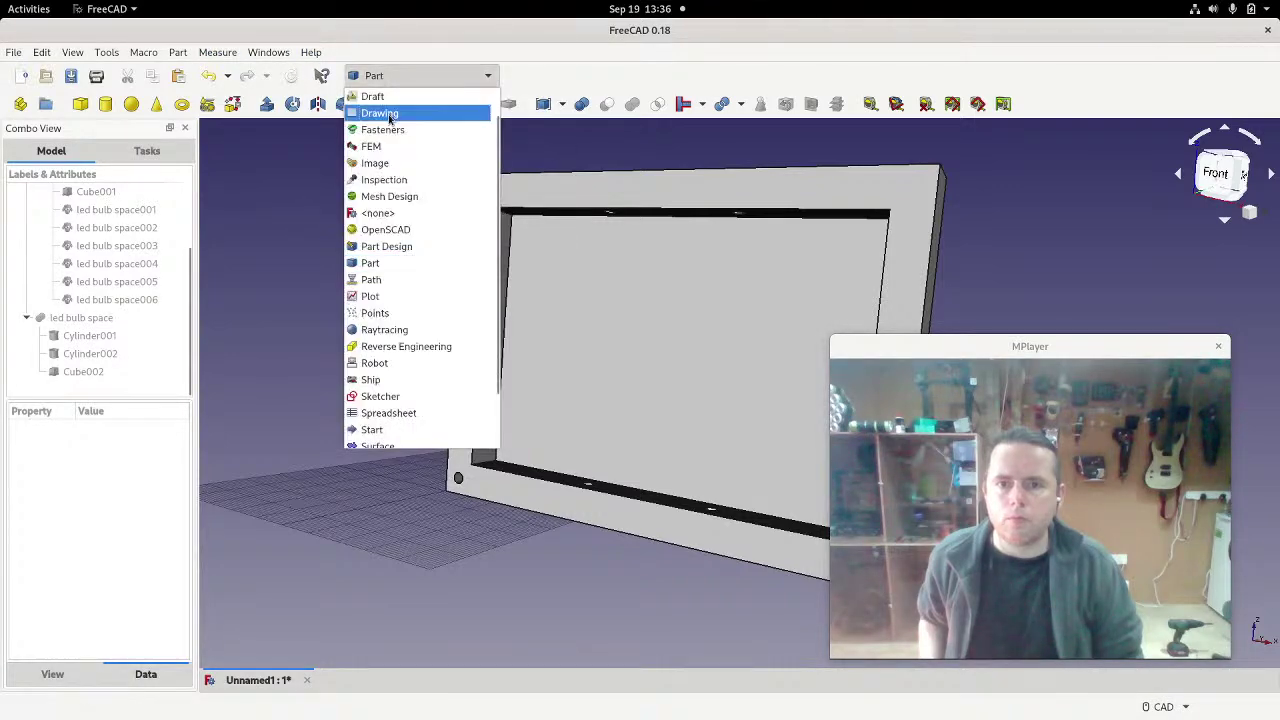
left_click(383, 110)
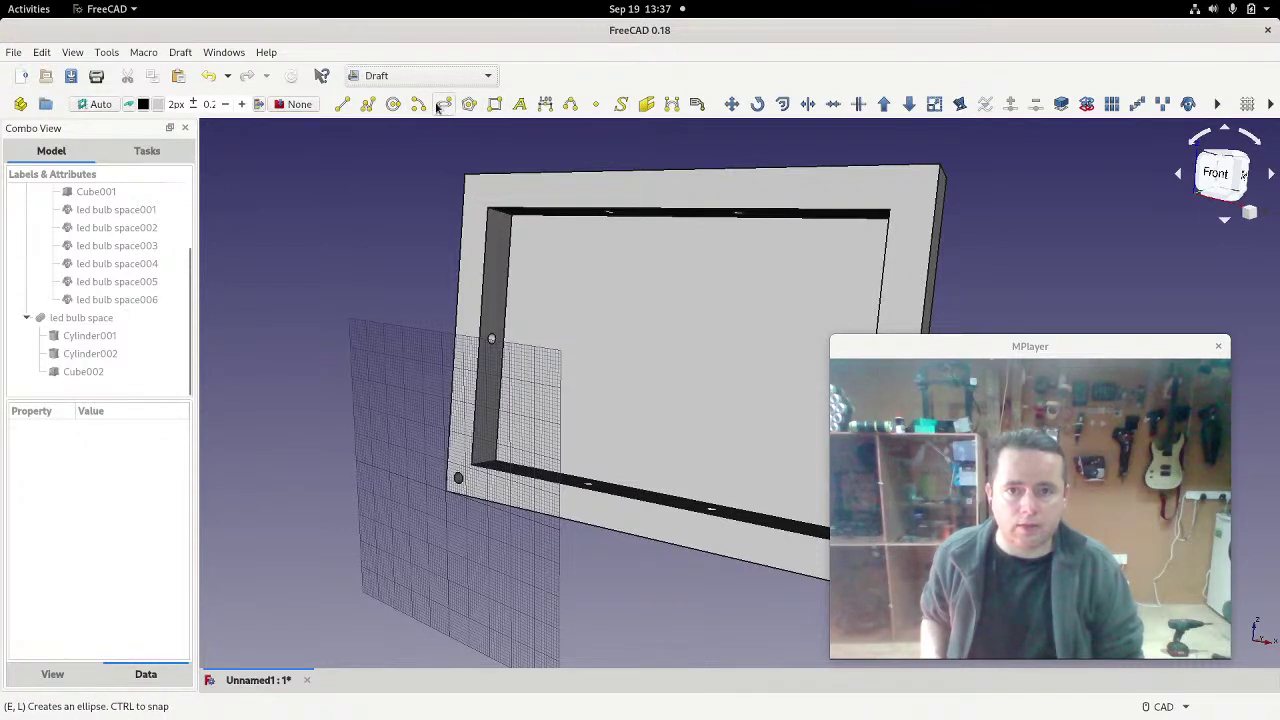
left_click(380, 80)
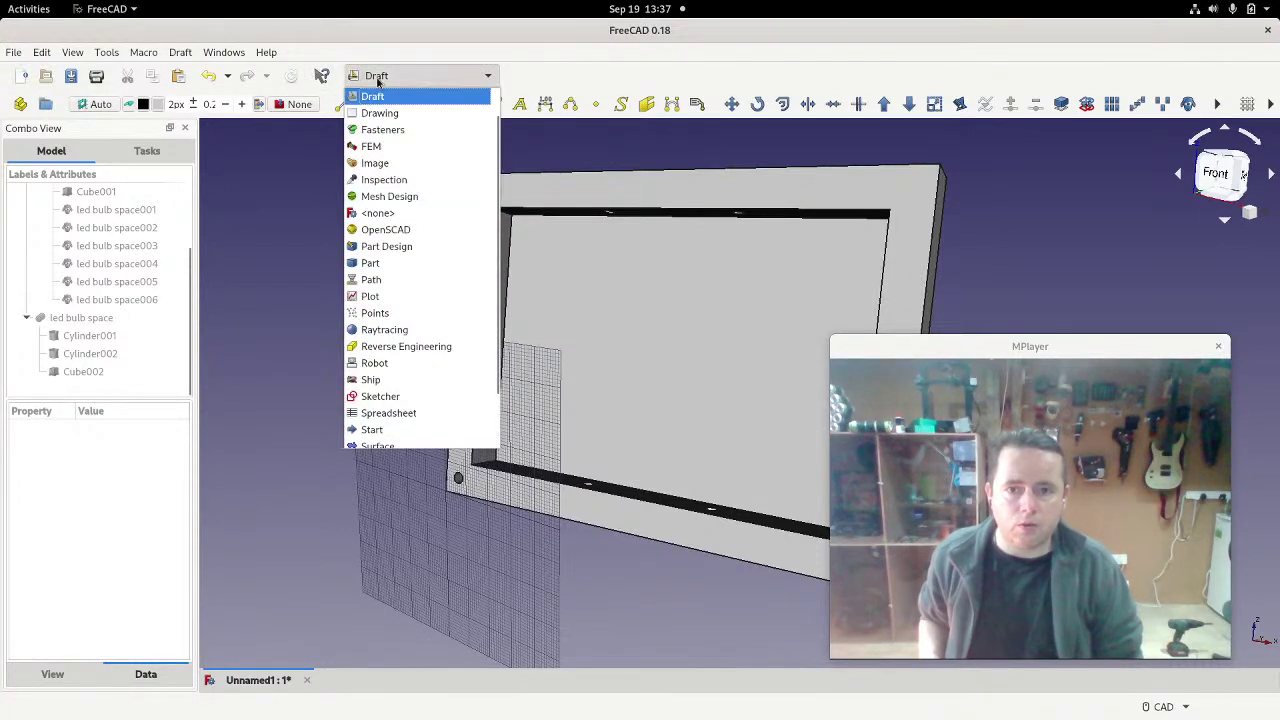
left_click(402, 396)
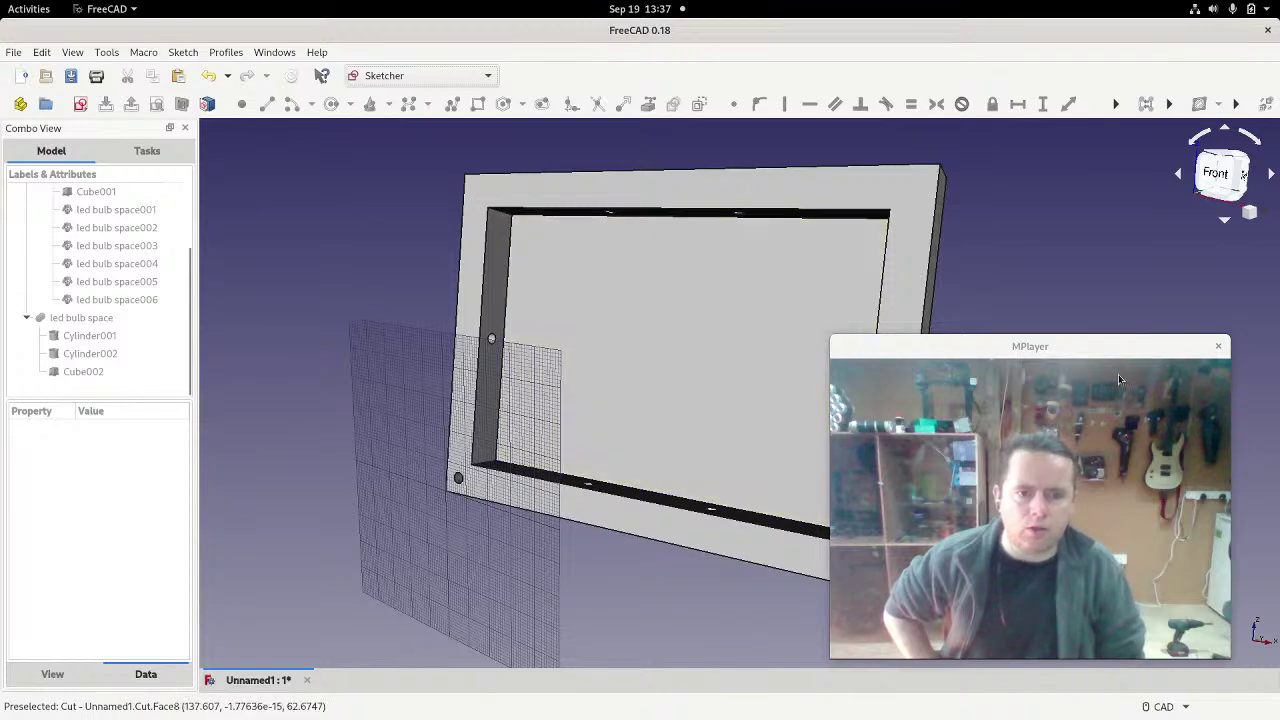
left_click_drag(1108, 349, 1068, 291)
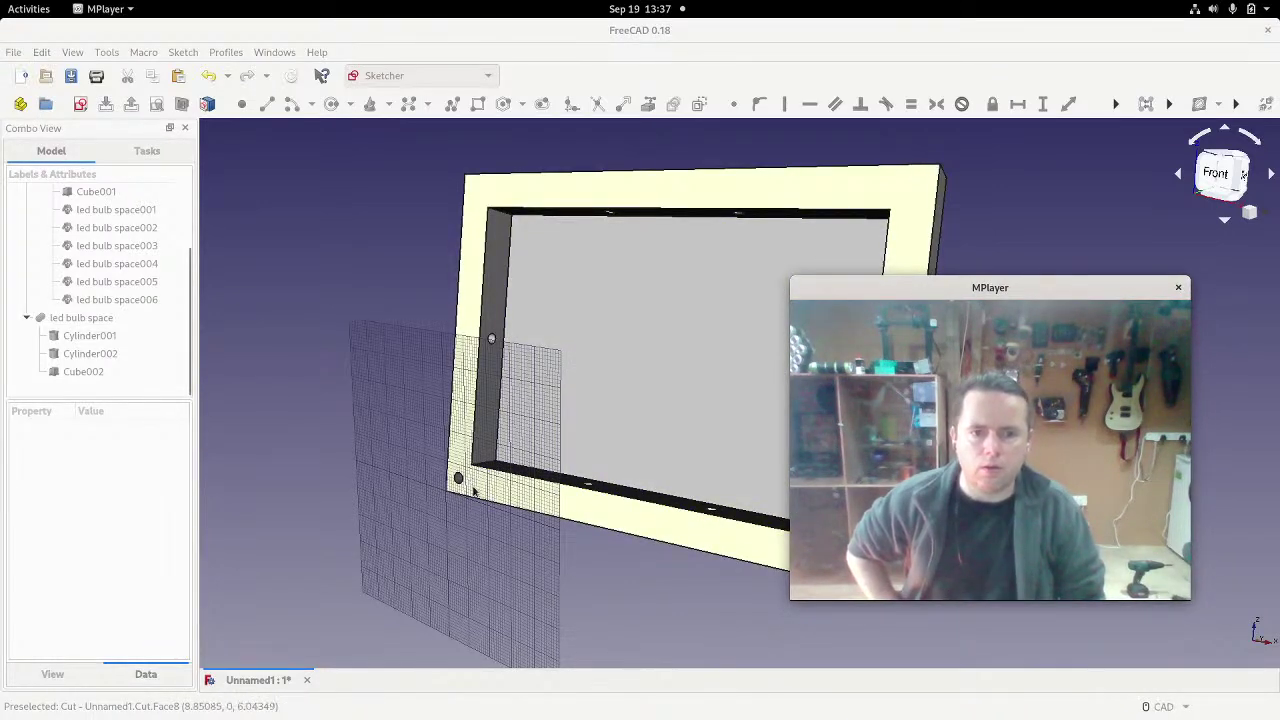
left_click(659, 198)
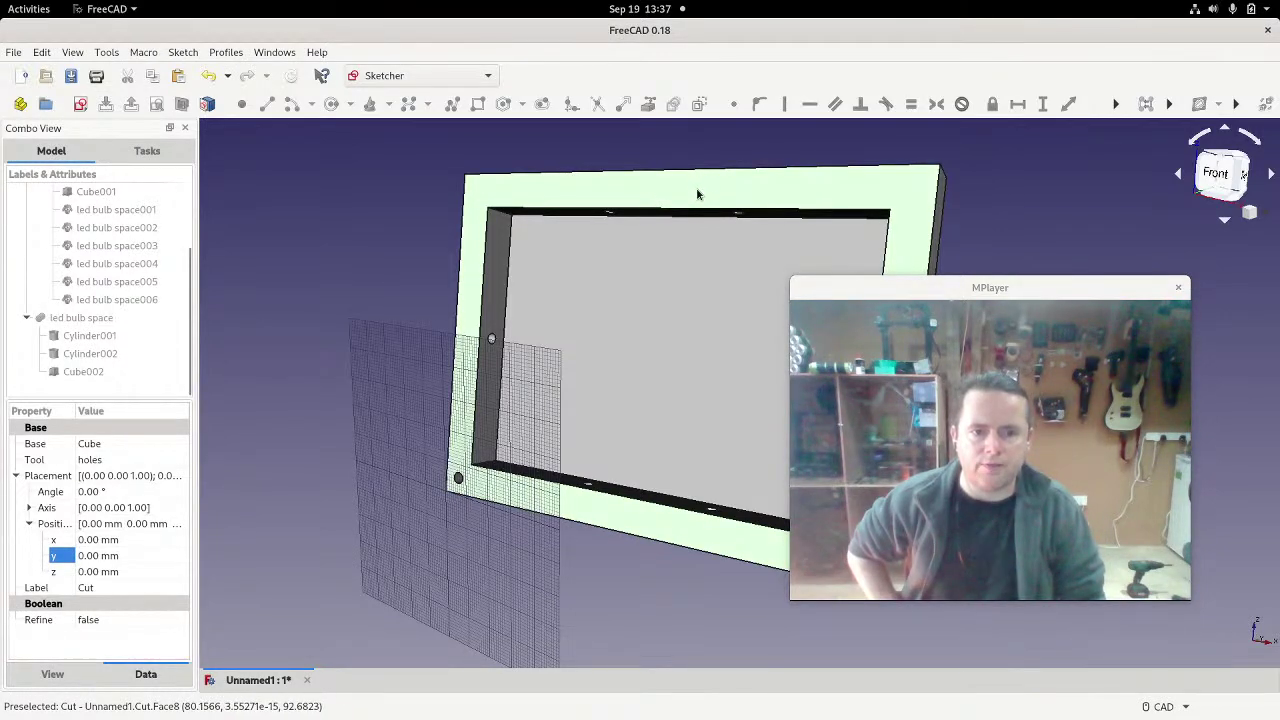
left_click(503, 270)
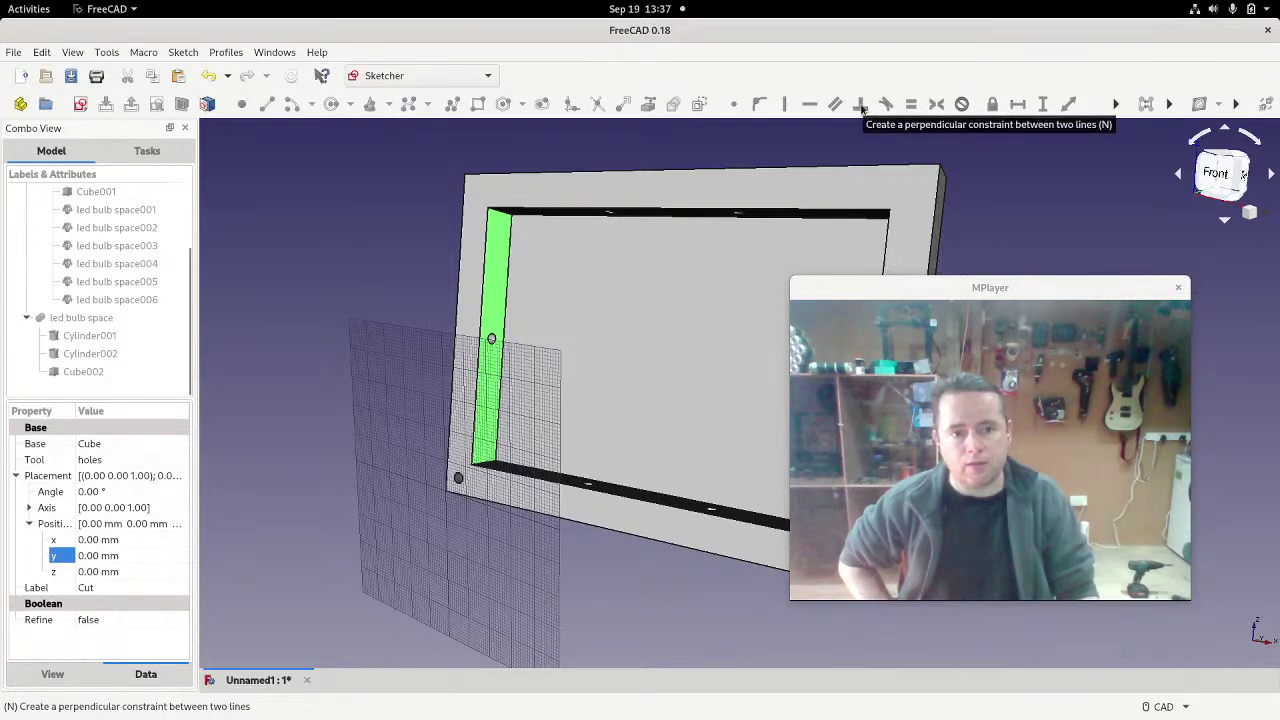
left_click(1116, 105)
left_click(1116, 106)
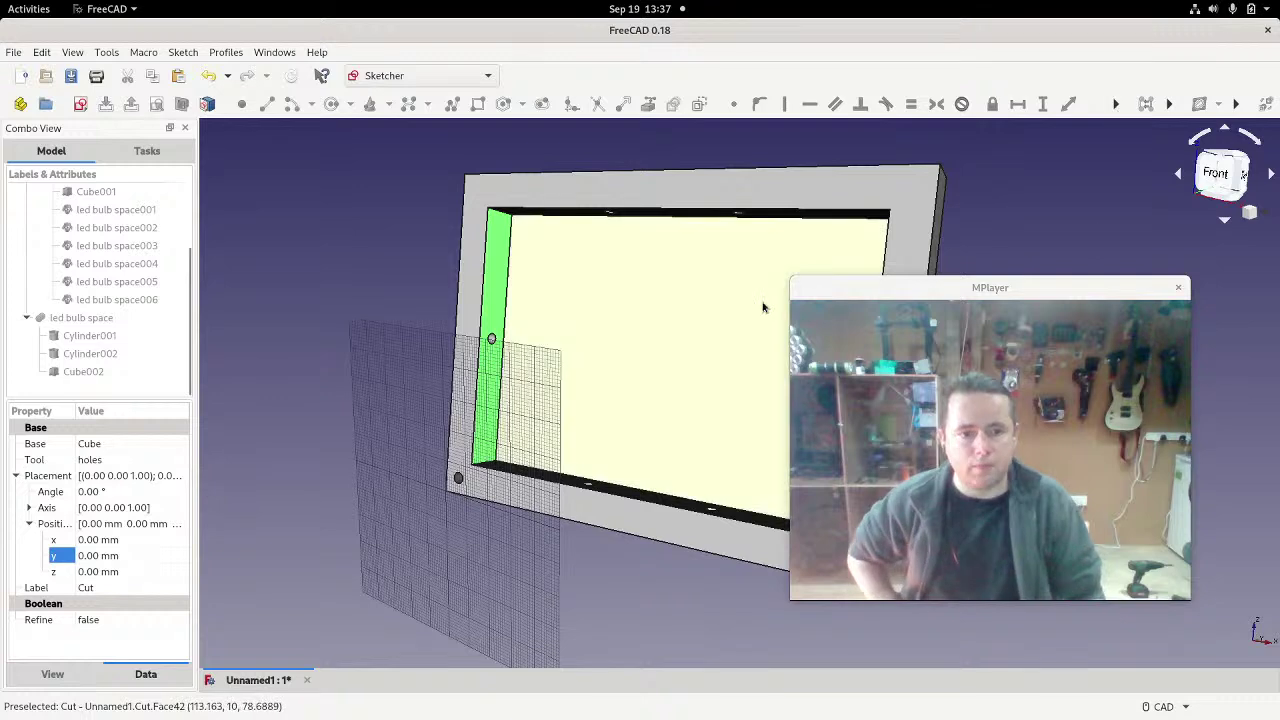
left_click(1044, 298)
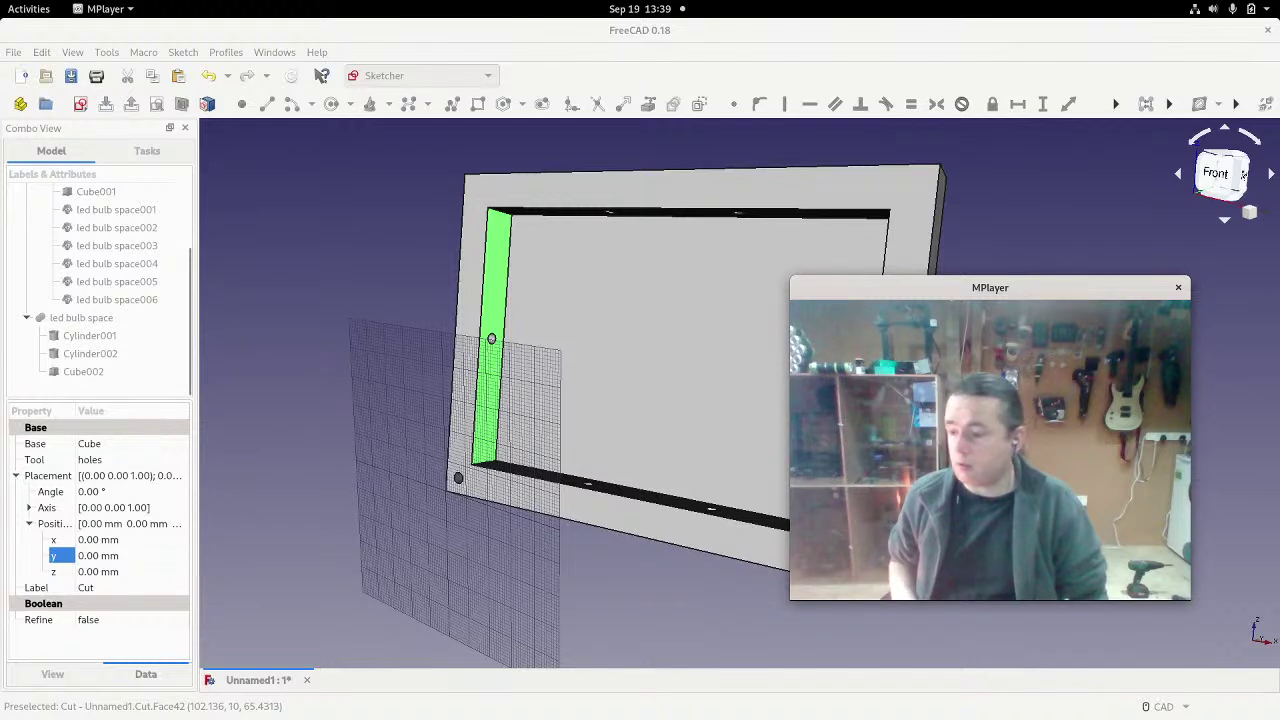
key("alt+Tab")
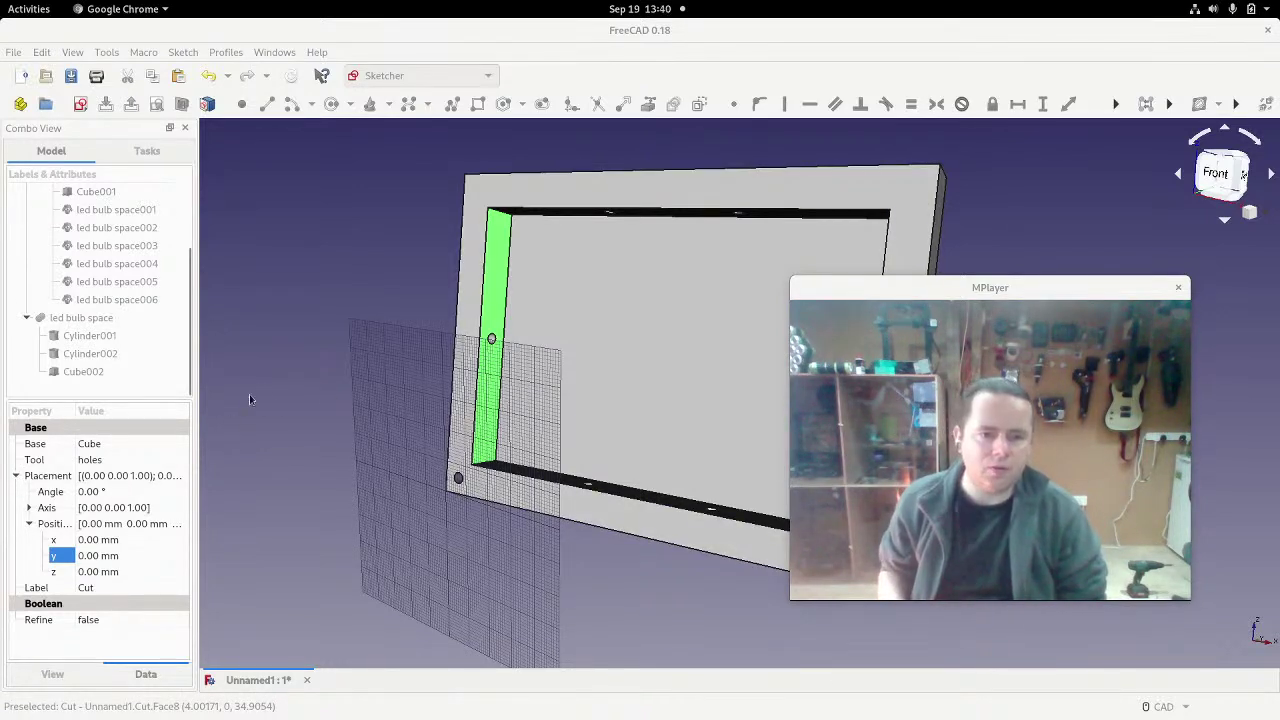
middle_click_drag(348, 411, 290, 401)
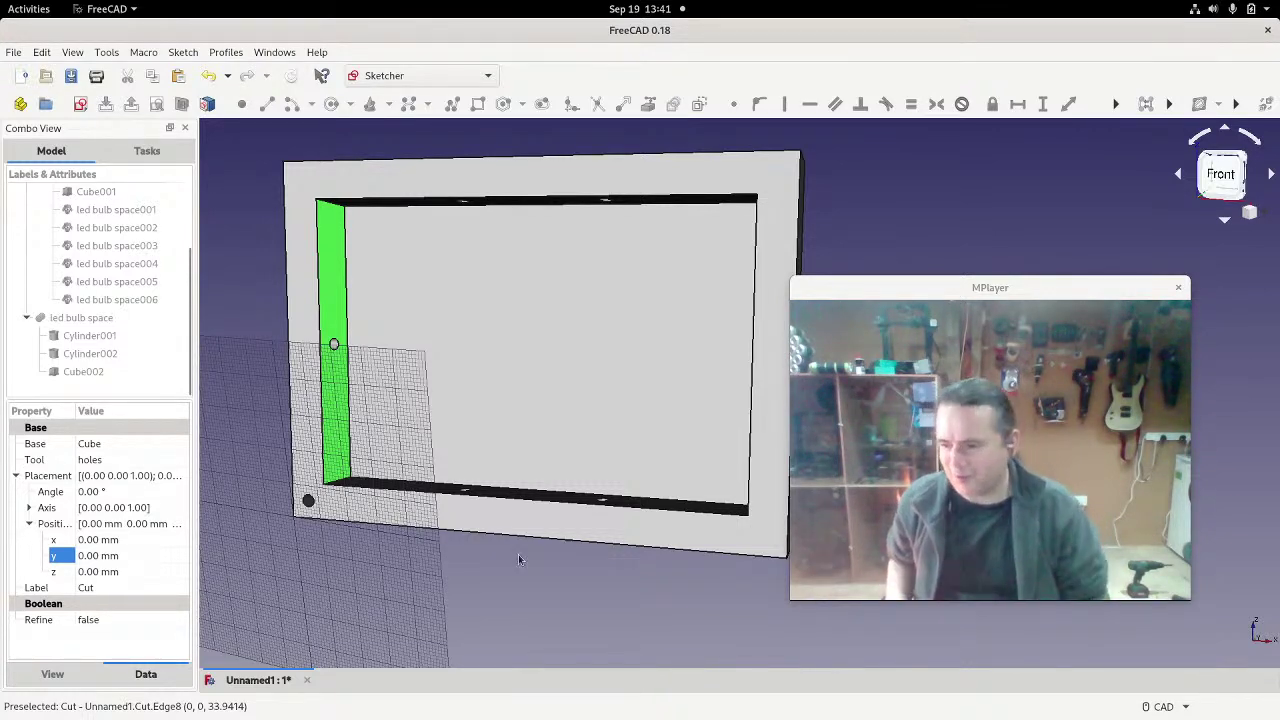
left_click(495, 190)
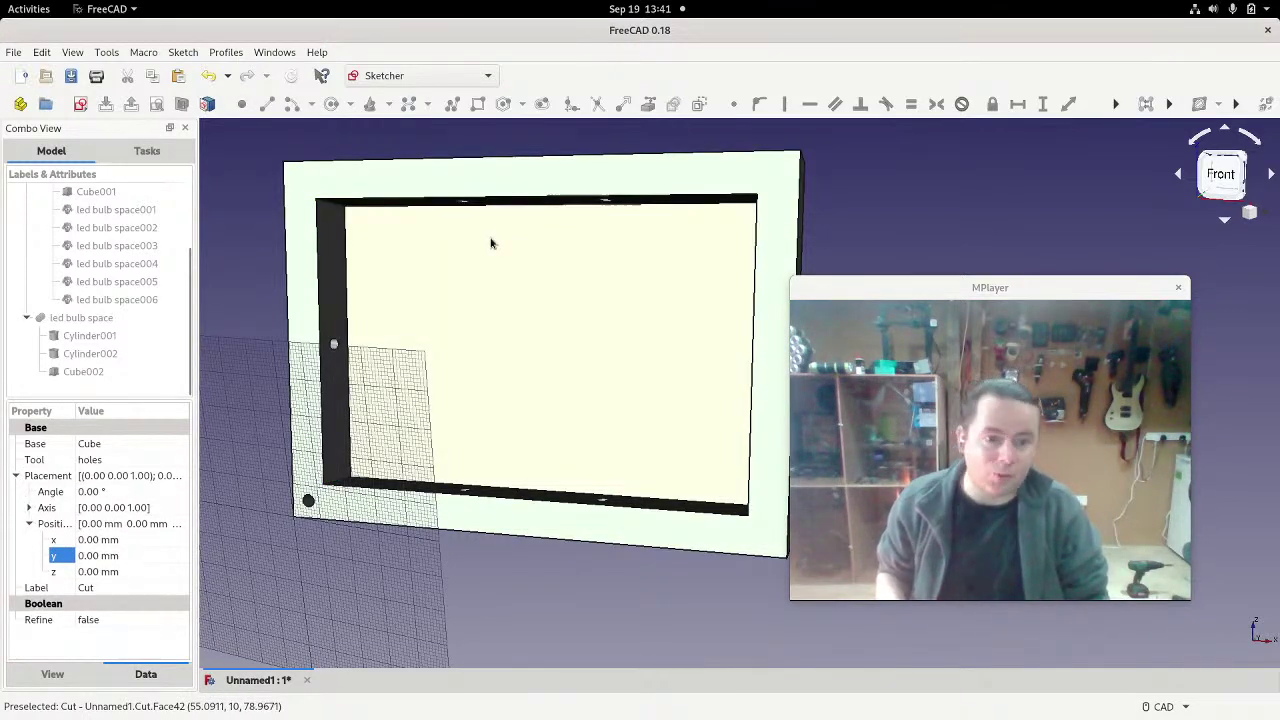
left_click(486, 243)
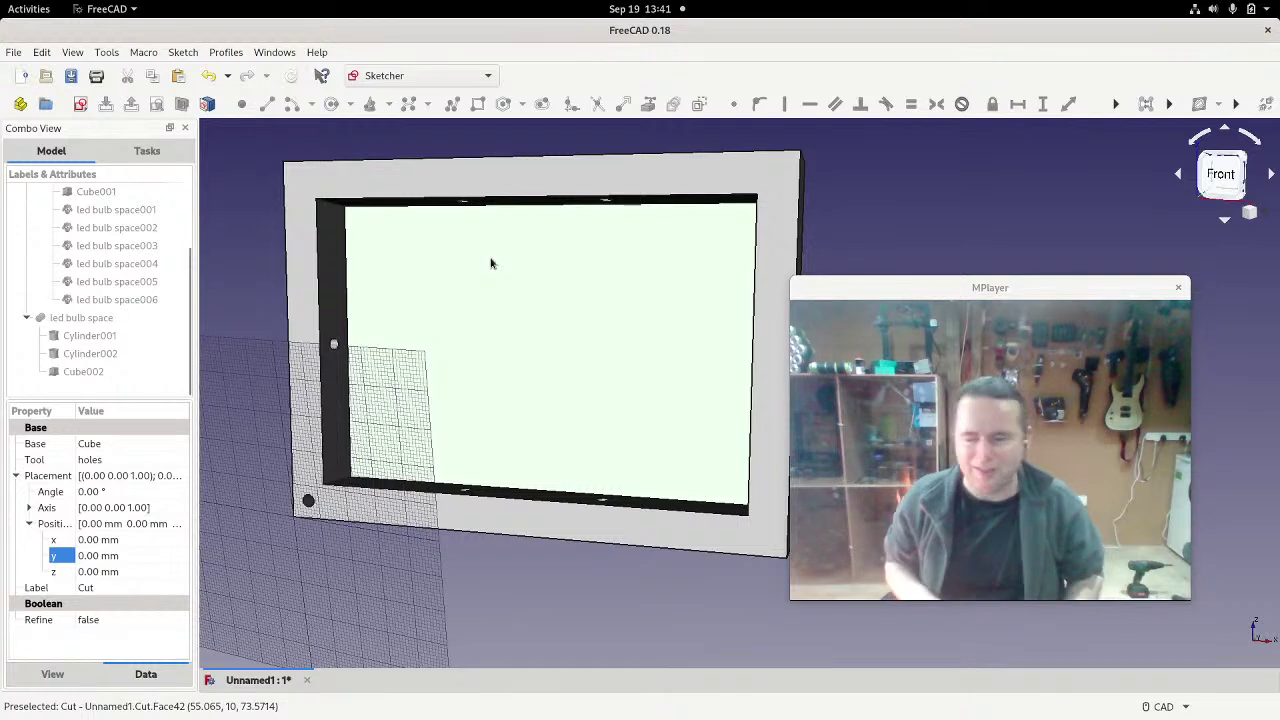
left_click(556, 334)
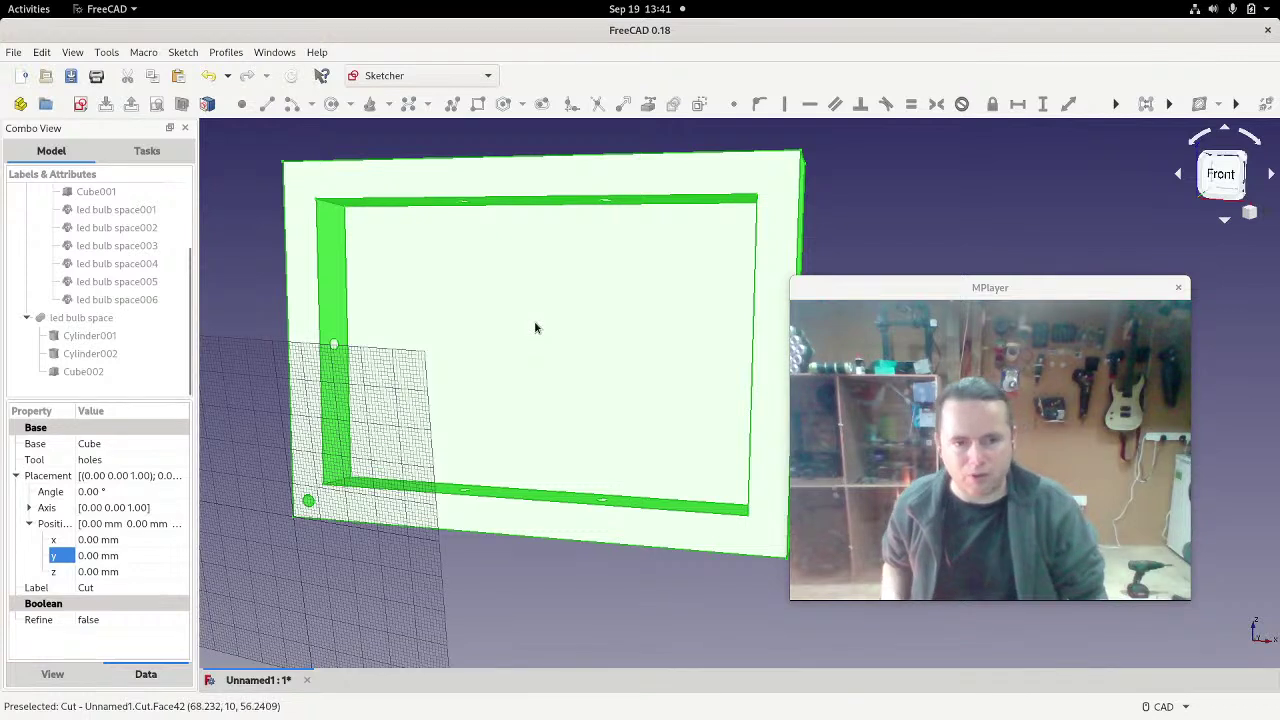
left_click(534, 320)
left_click(535, 321)
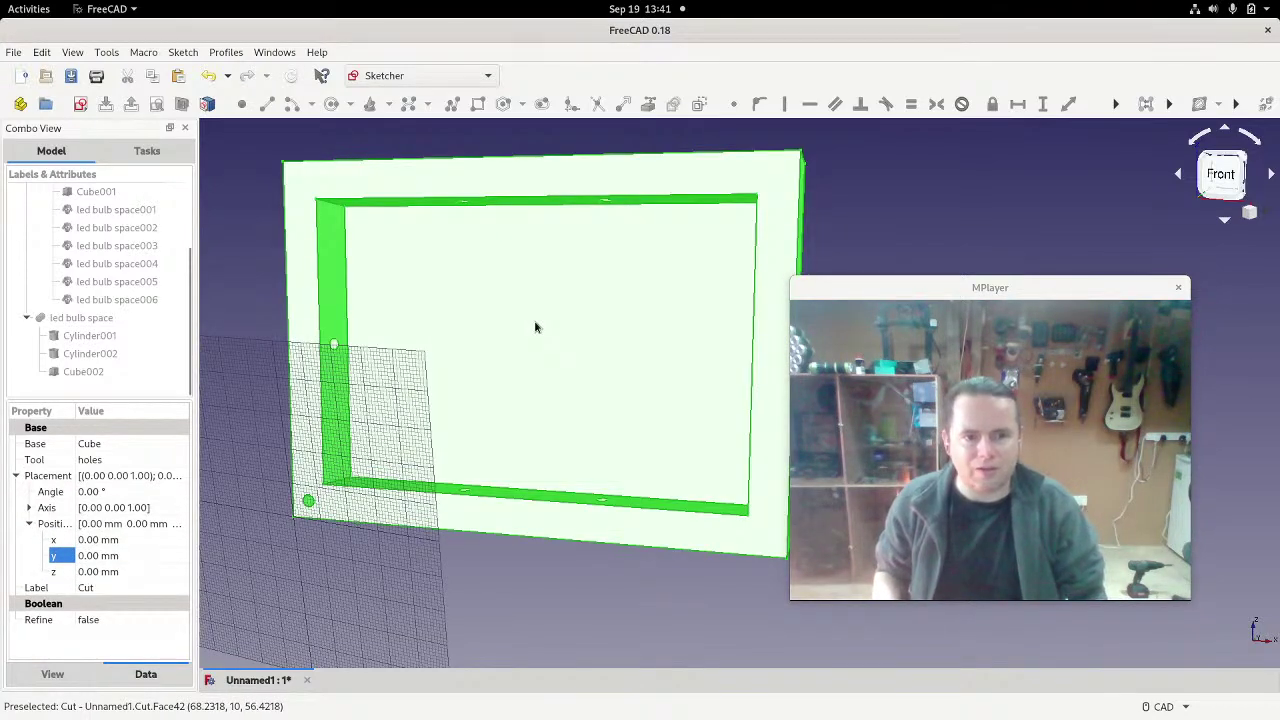
left_click(535, 327)
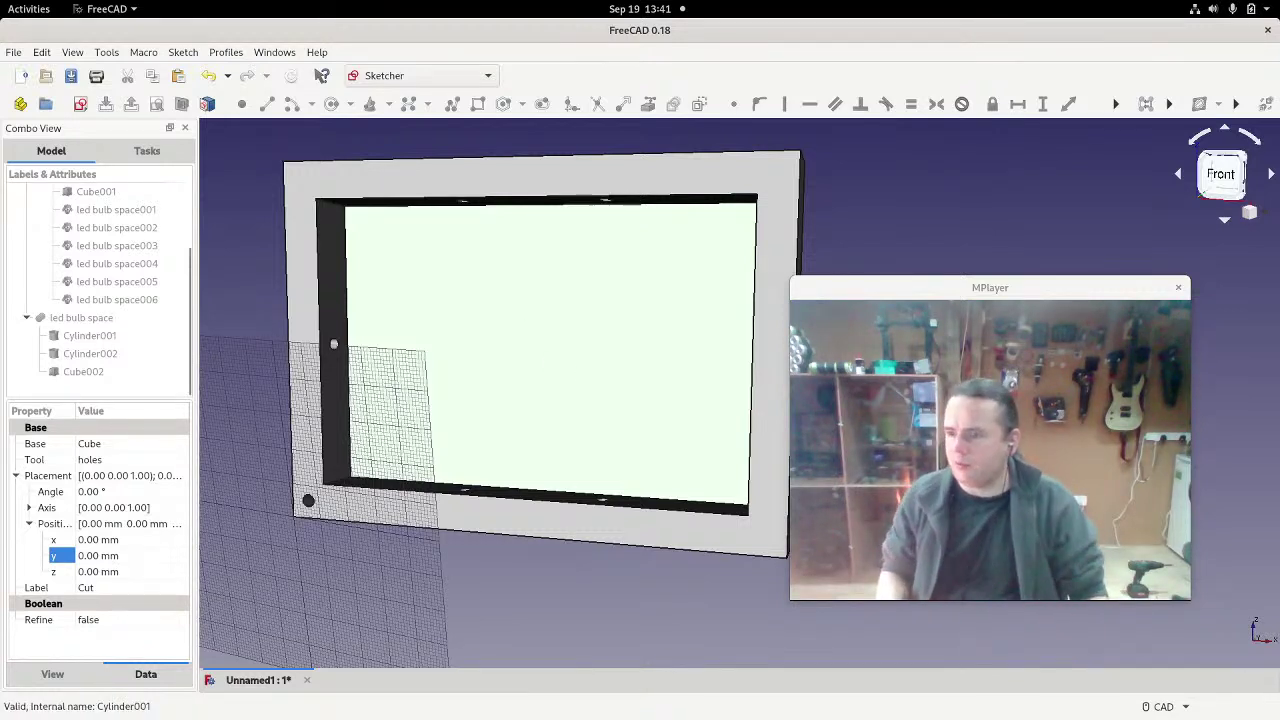
key("alt+Tab")
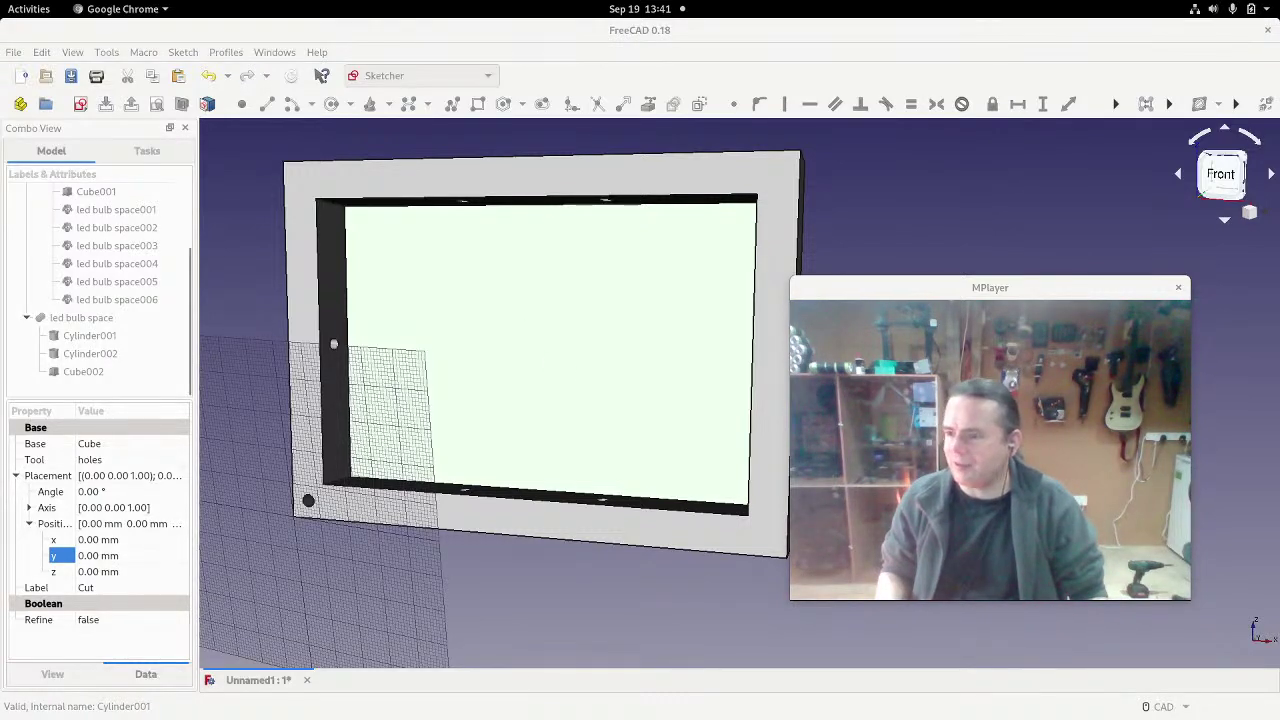